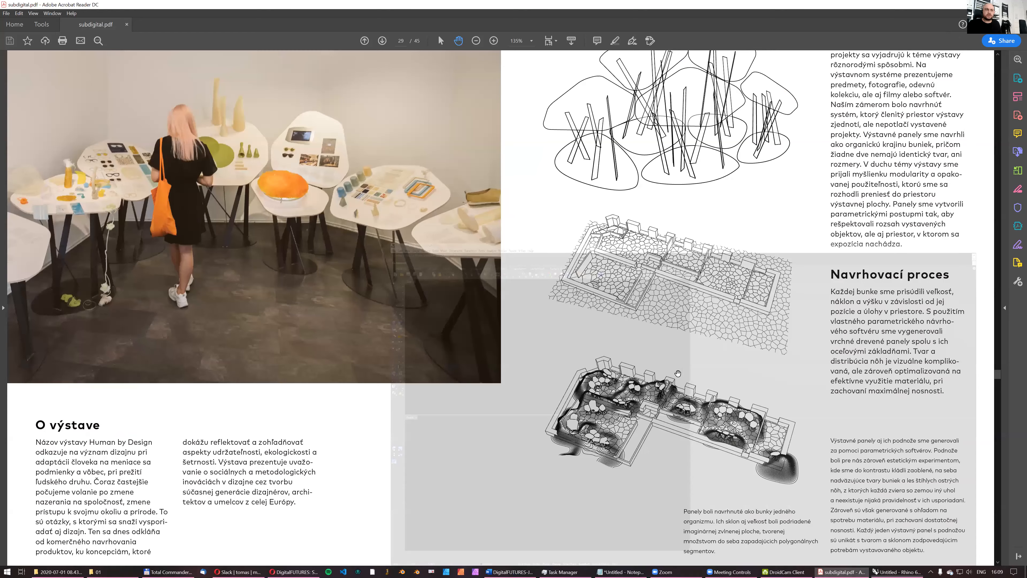
- Examine page 29 of the exhibition PDF up close: the contoured floor plan, the cell-patterned plan and the panel-and-leg diagram
scroll(697, 421, "up", 3, "ctrl")
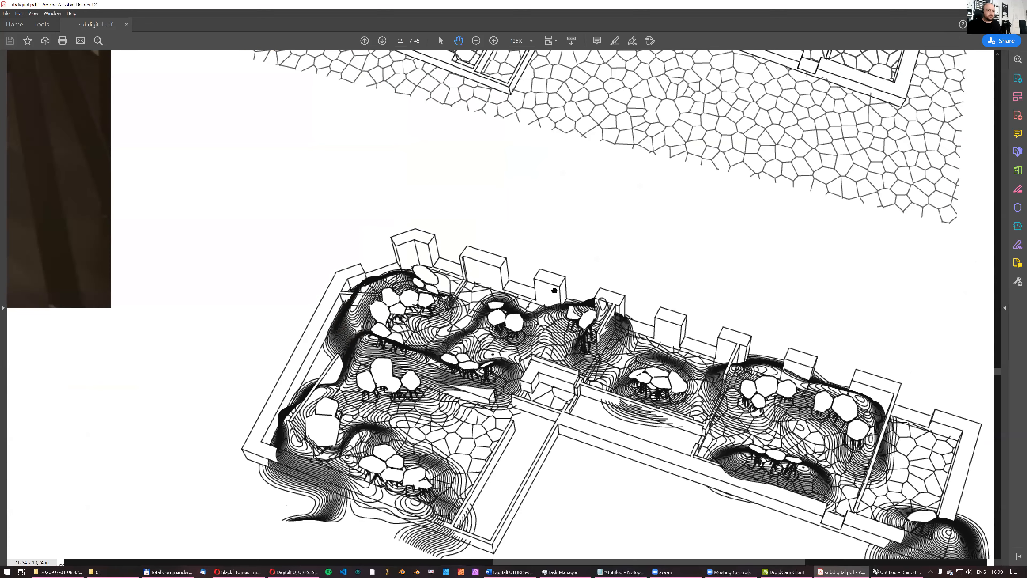
scroll(554, 290, "up", 3, "ctrl")
scroll(515, 241, "up", 2)
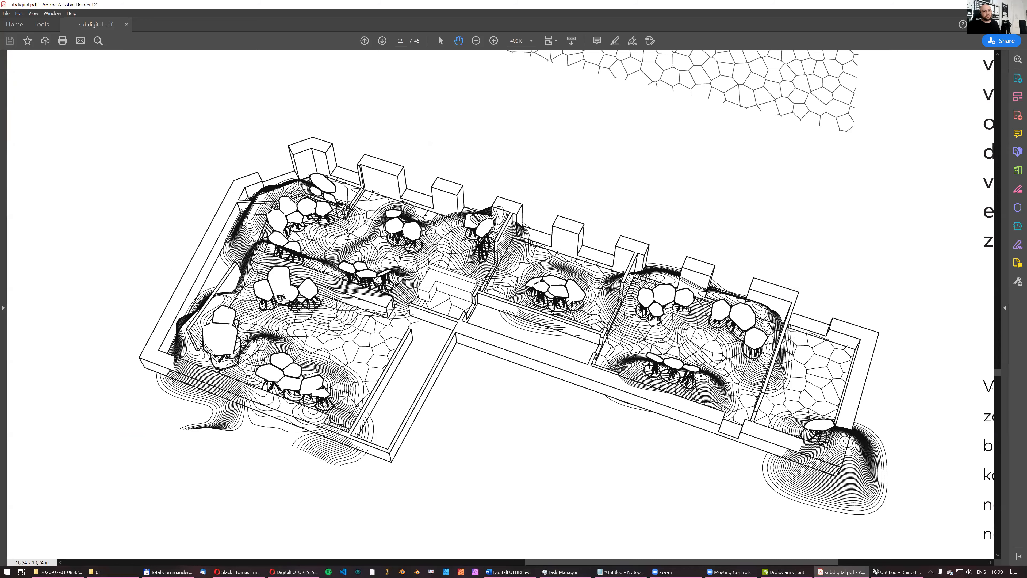
scroll(489, 230, "up", 4)
scroll(490, 229, "up", 3)
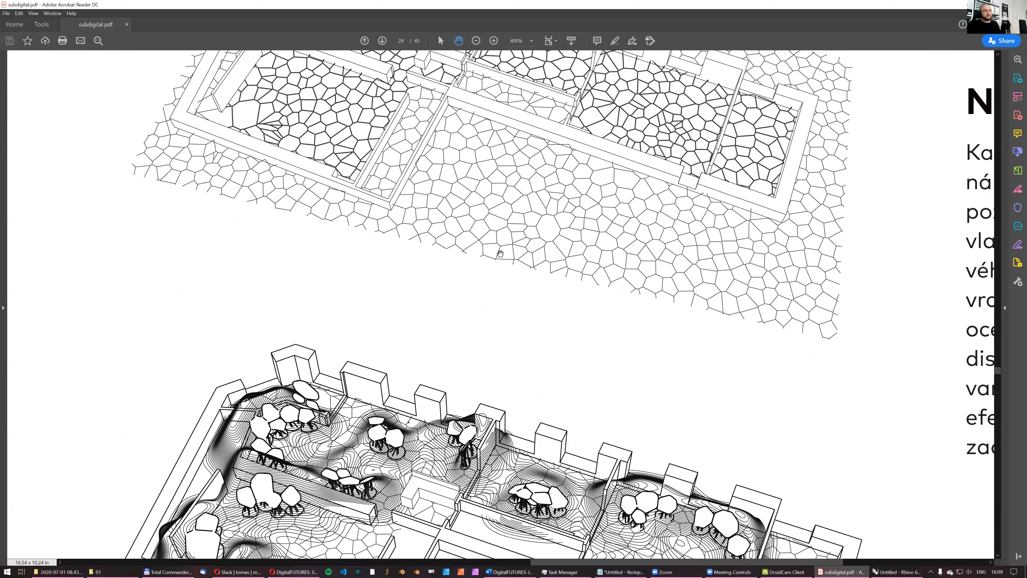
scroll(501, 254, "up", 2)
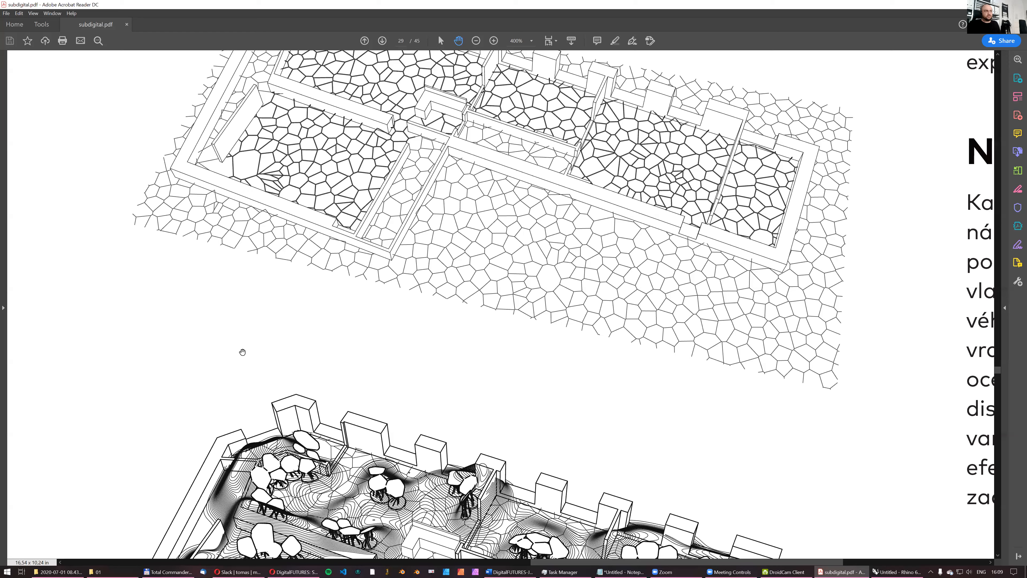
left_click_drag(332, 430, 349, 297)
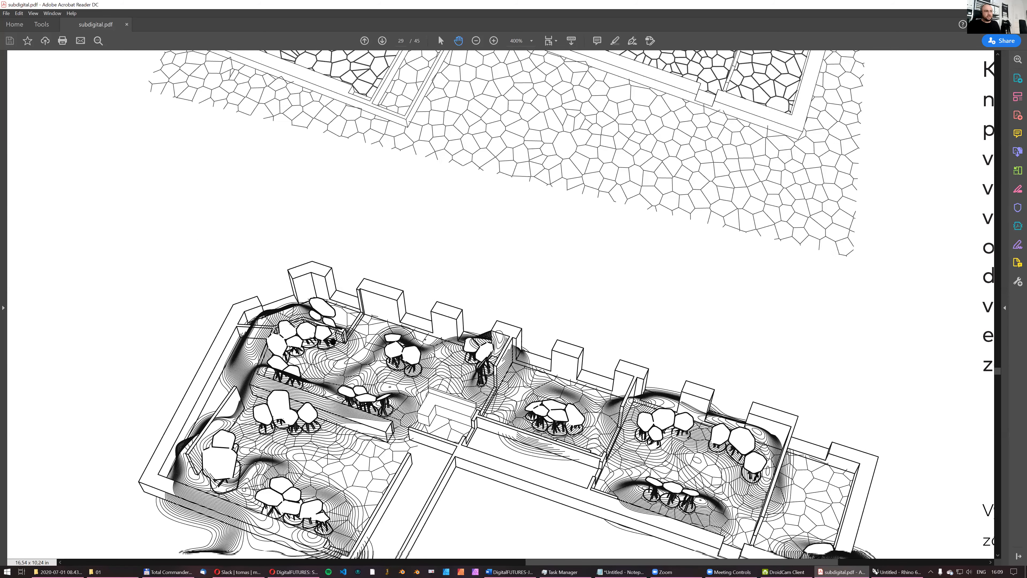
left_click_drag(469, 307, 417, 505)
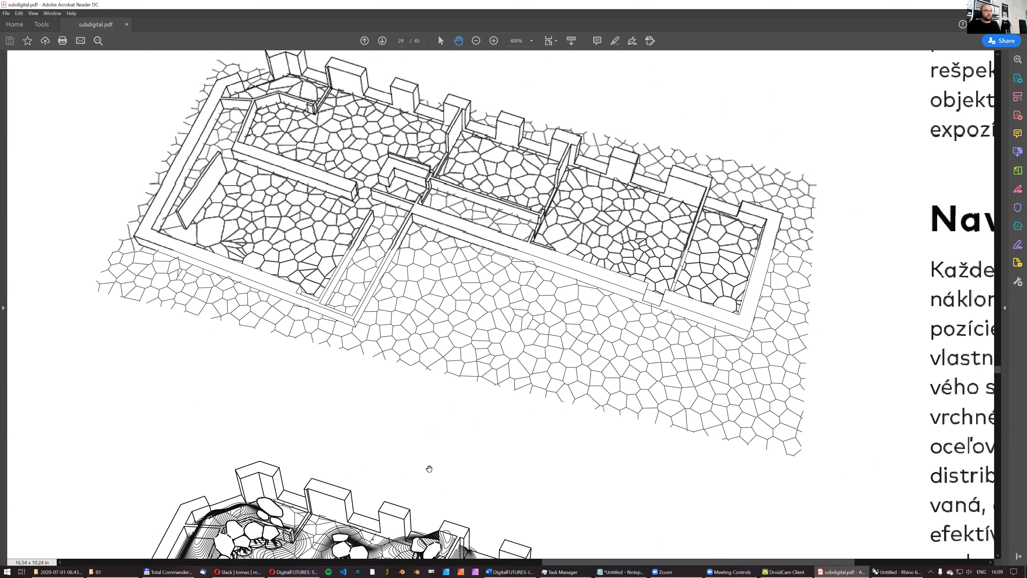
left_click_drag(371, 408, 406, 201)
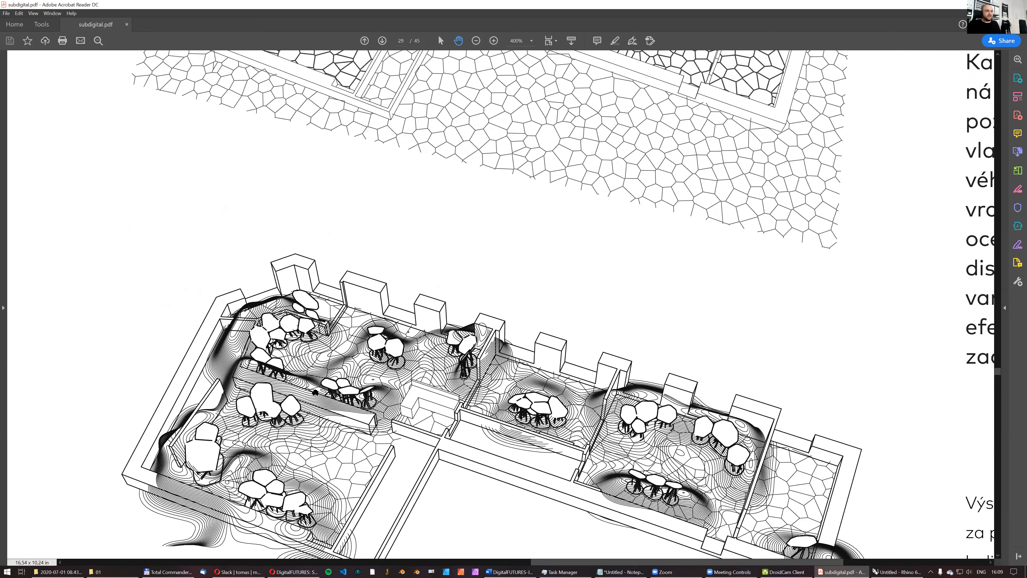
left_click_drag(442, 255, 439, 431)
left_click_drag(497, 144, 485, 340)
left_click_drag(483, 225, 468, 554)
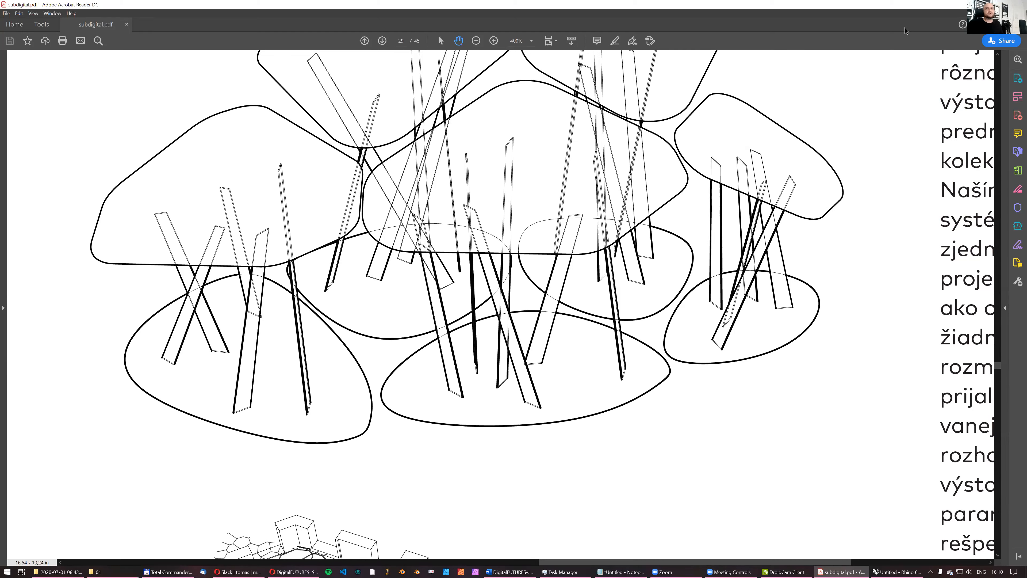
- Switch to Rhino and launch Grasshopper, leaving its window minimized
left_click(981, 4)
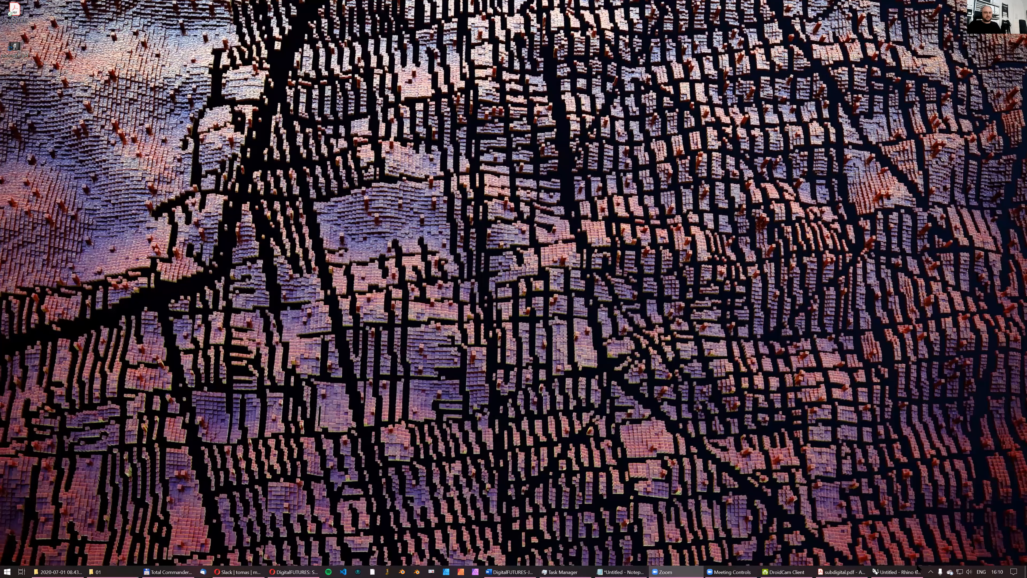
left_click(900, 571)
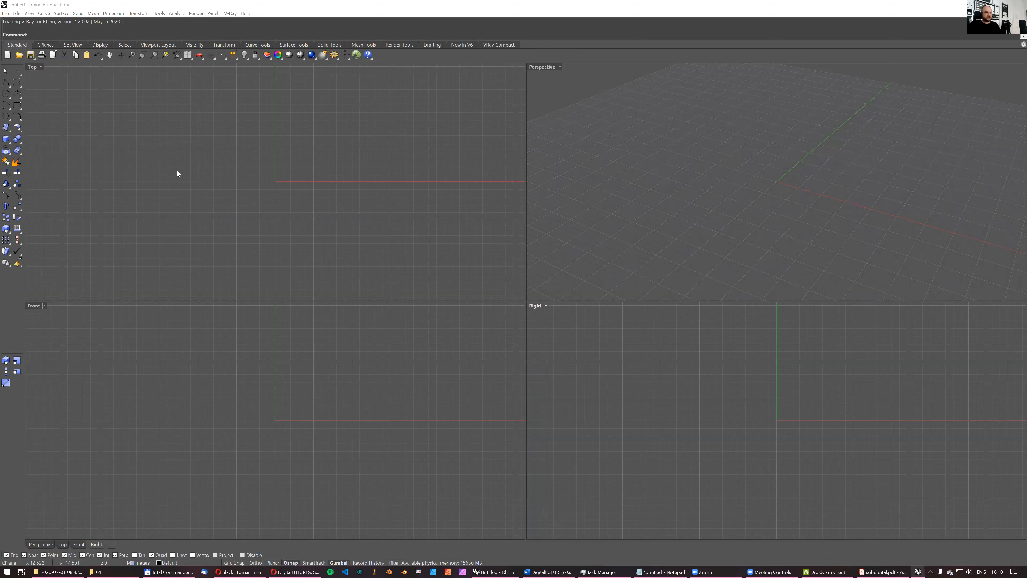
left_click(355, 56)
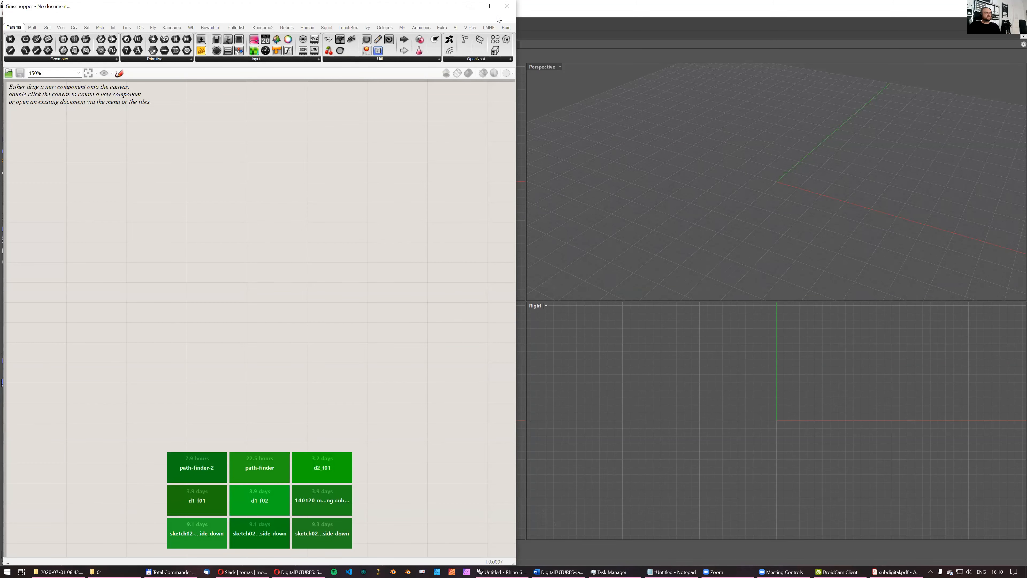
left_click(469, 6)
- Maximize the Perspective view and create a four-corner surface extending around the construction grid
double_click(542, 67)
scroll(494, 206, "down", 5)
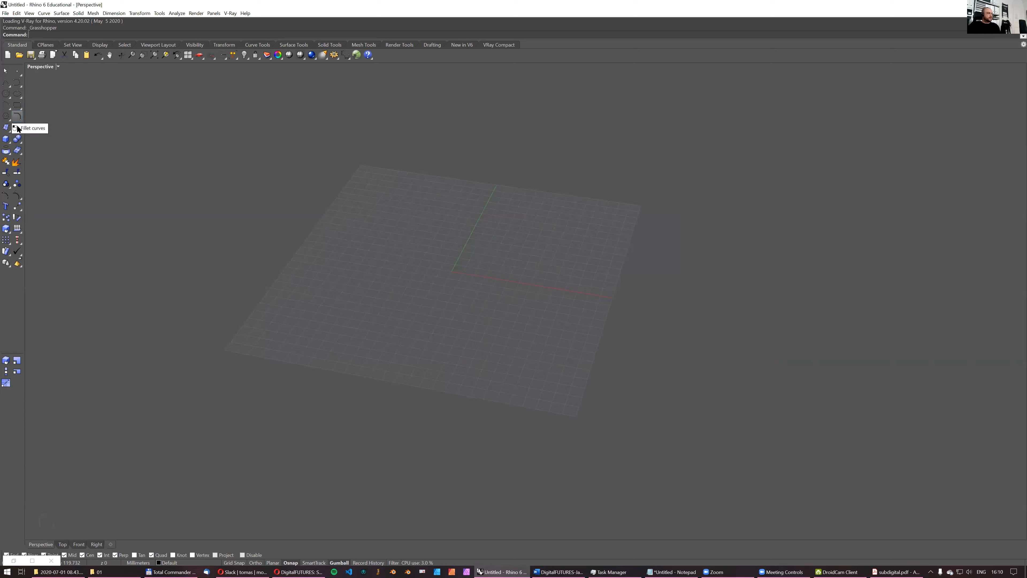
left_click(6, 127)
left_click(376, 125)
left_click(190, 376)
left_click(630, 473)
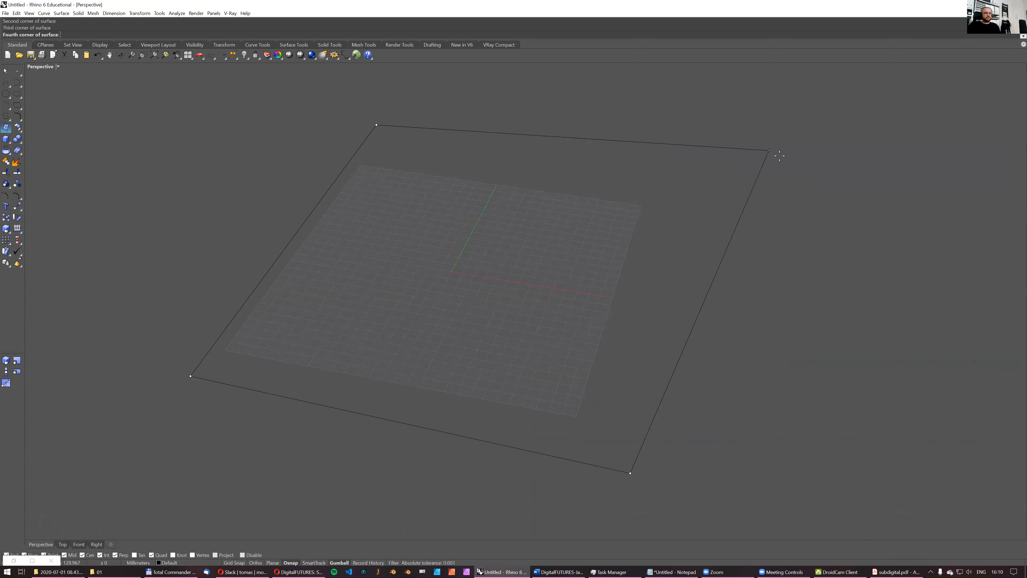
left_click(809, 127)
- Display the model shaded and rebuild the surface with 5 by 5 points at degree 3
left_click(369, 137)
right_click_drag(368, 137, 408, 177)
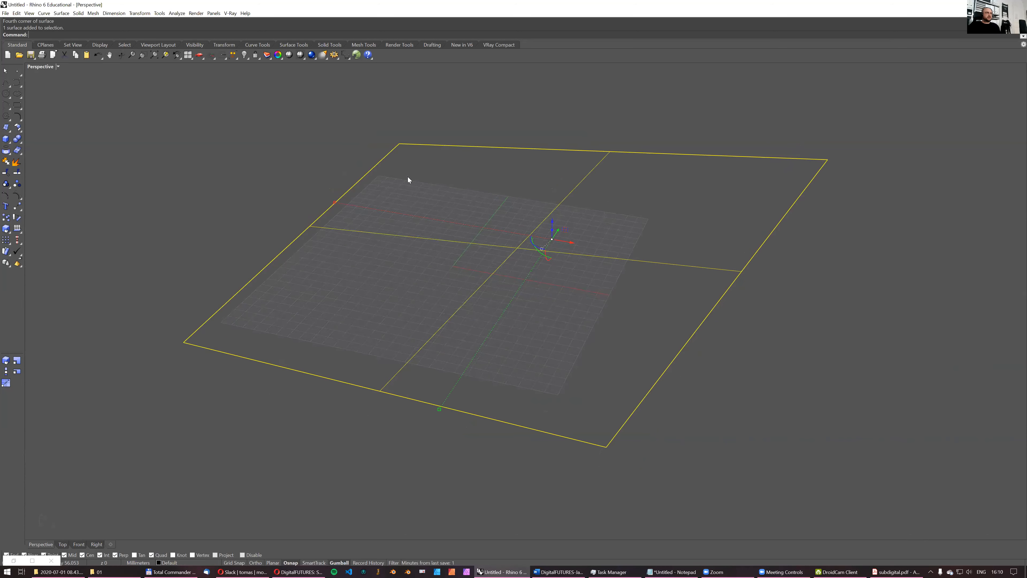
left_click(300, 55)
mouse_move(469, 238)
right_mouse_down()
mouse_move(486, 215)
mouse_move(487, 234)
right_mouse_up()
type("R")
key("Return")
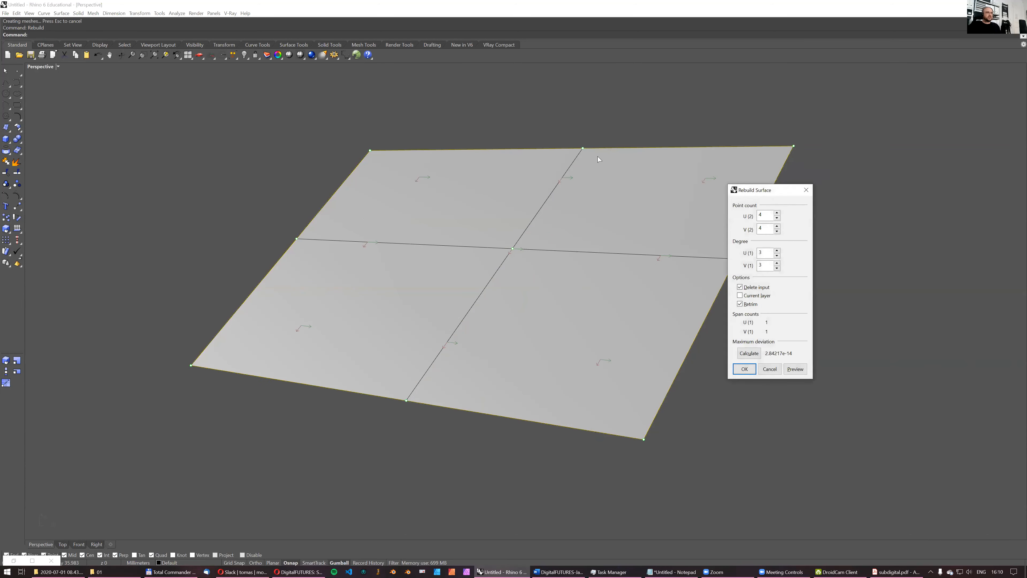
left_click(777, 213)
left_click(777, 226)
left_click(744, 369)
- Turn on the surface's control points and raise one interior point near a corner to form a tall bump
left_click(17, 196)
right_click_drag(304, 241, 322, 238)
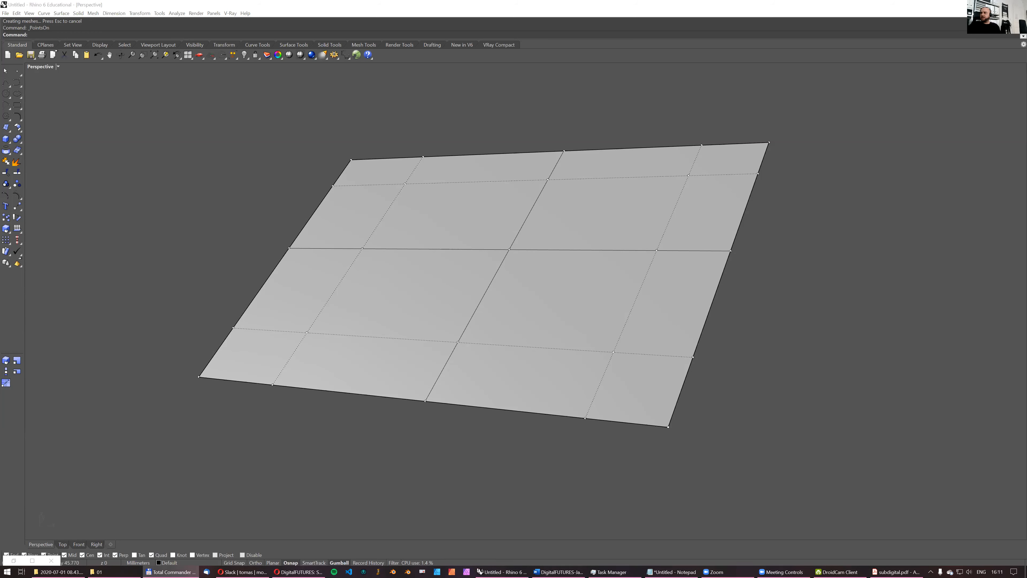
right_click_drag(304, 318, 423, 243)
left_click(475, 224)
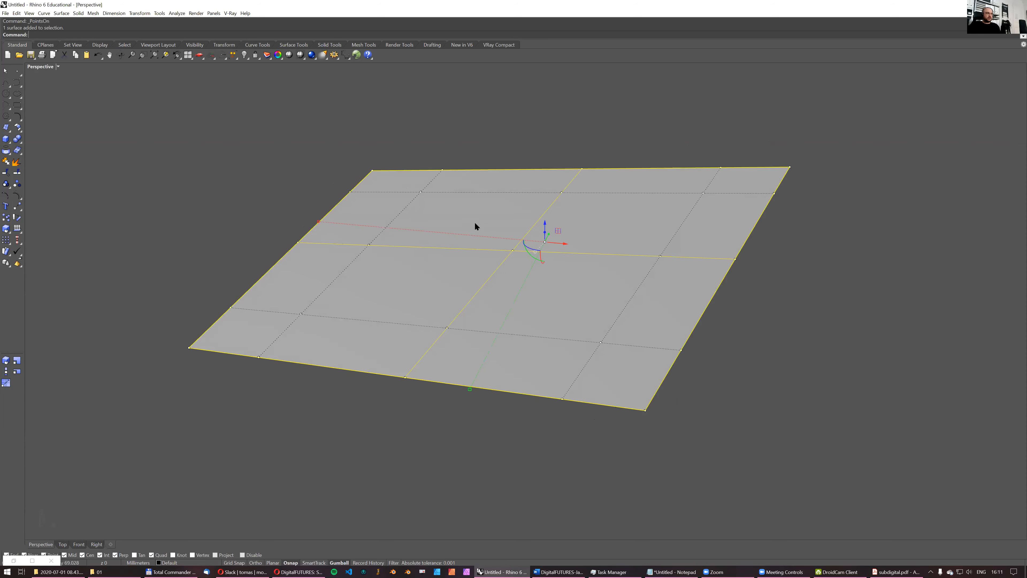
left_click(421, 192)
right_click_drag(450, 275, 421, 277)
left_click_drag(421, 279, 422, 126)
right_click_drag(421, 126, 669, 325)
- Raise the corner control point beside the bump and the neighbouring edge control point
left_click_drag(779, 298, 863, 369)
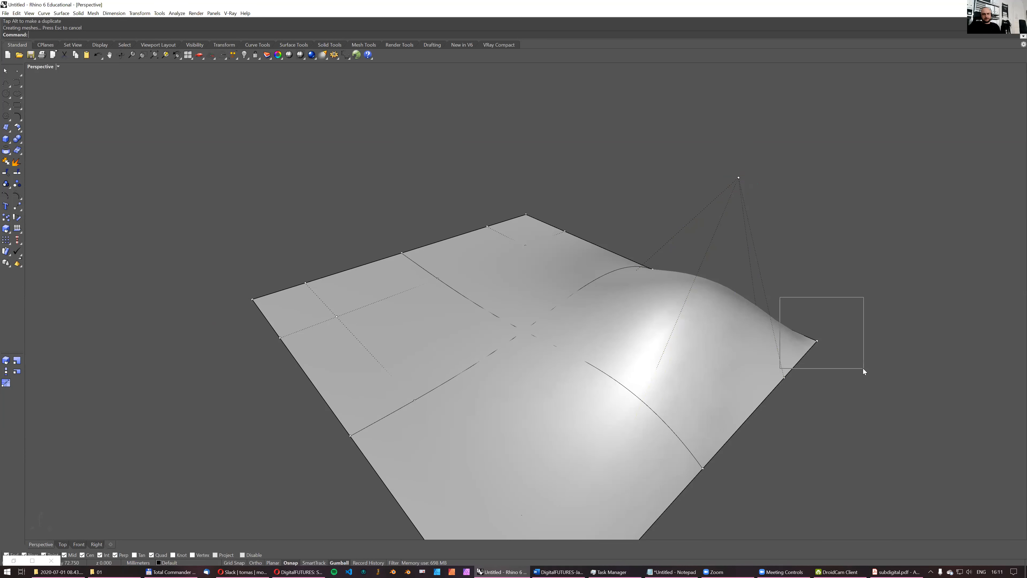
left_click_drag(819, 323, 816, 260)
left_click(784, 377)
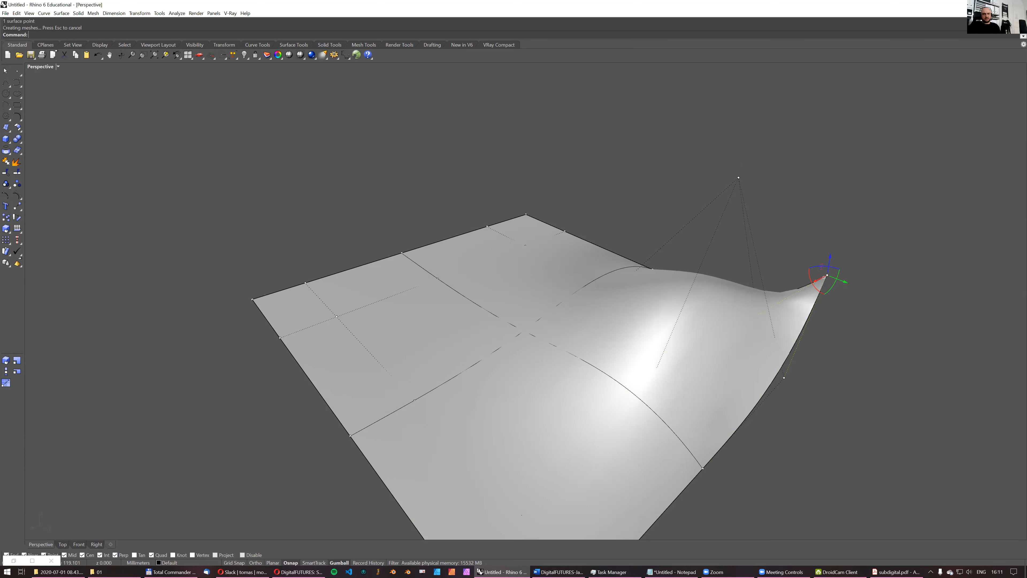
left_click_drag(788, 358, 794, 305)
mouse_move(773, 410)
right_mouse_down()
mouse_move(796, 405)
mouse_move(724, 392)
mouse_move(768, 404)
right_mouse_up()
- Raise two more control points along the surface's border to add further swells
left_click(727, 329)
left_click(760, 333)
left_click(744, 342)
left_click_drag(746, 329, 741, 238)
right_click_drag(740, 366, 663, 366)
left_click(637, 363)
left_click_drag(638, 345, 641, 286)
mouse_move(566, 387)
right_mouse_down()
mouse_move(604, 391)
mouse_move(583, 388)
right_mouse_up()
- Raise the control point on the flat front edge strongly and lift the central control point slightly
left_click(546, 355)
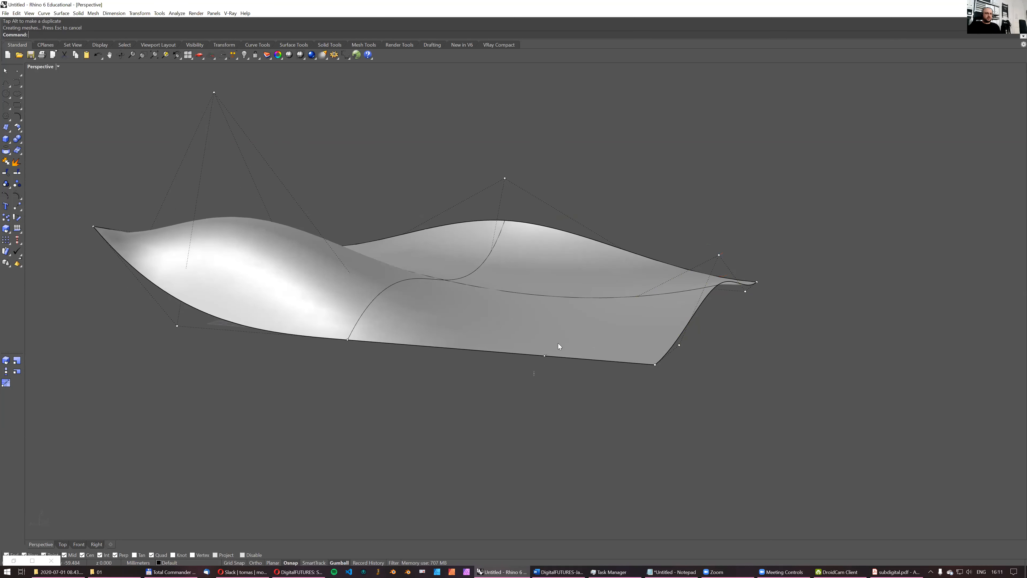
left_click_drag(544, 336, 539, 98)
right_click_drag(565, 161, 464, 343)
left_click(439, 292)
right_click_drag(430, 260, 462, 225)
left_click_drag(424, 271, 428, 245)
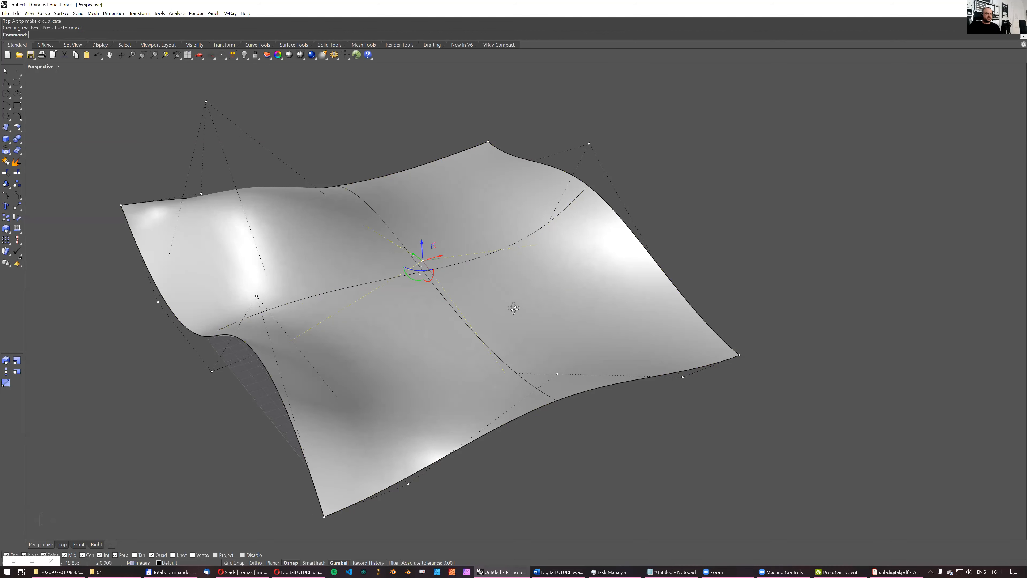
right_click_drag(514, 309, 526, 246)
- Hide the control points and move the whole surface up above the construction grid
right_click(18, 196)
right_click_drag(347, 221, 385, 236)
left_click(366, 238)
left_click_drag(428, 217, 425, 186)
right_click_drag(603, 275, 580, 291)
left_click(637, 368)
right_click_drag(637, 365, 550, 382)
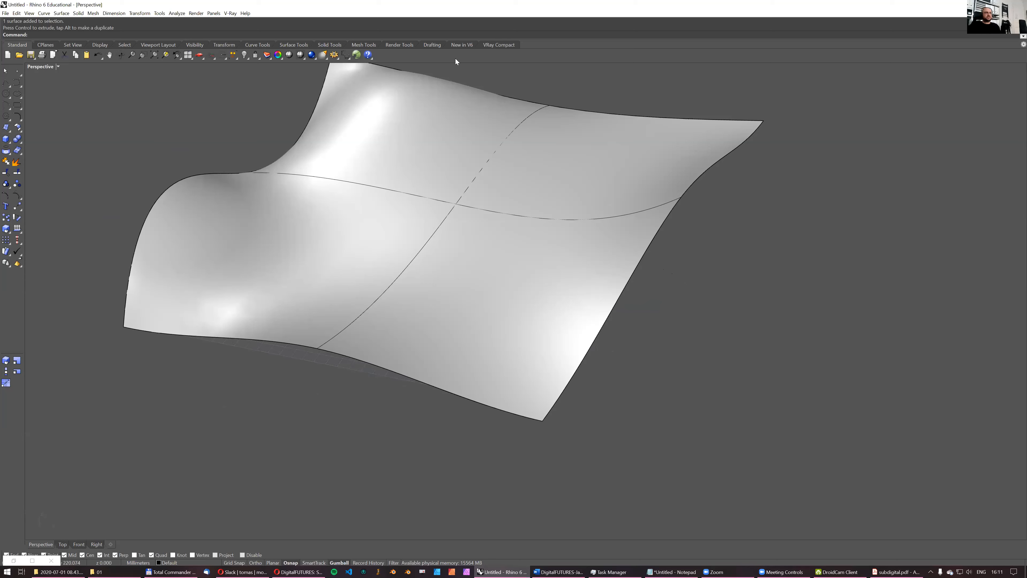
- Arrange Rhino and Grasshopper side by side and add a Surface parameter to the Grasshopper canvas
key("super+Right")
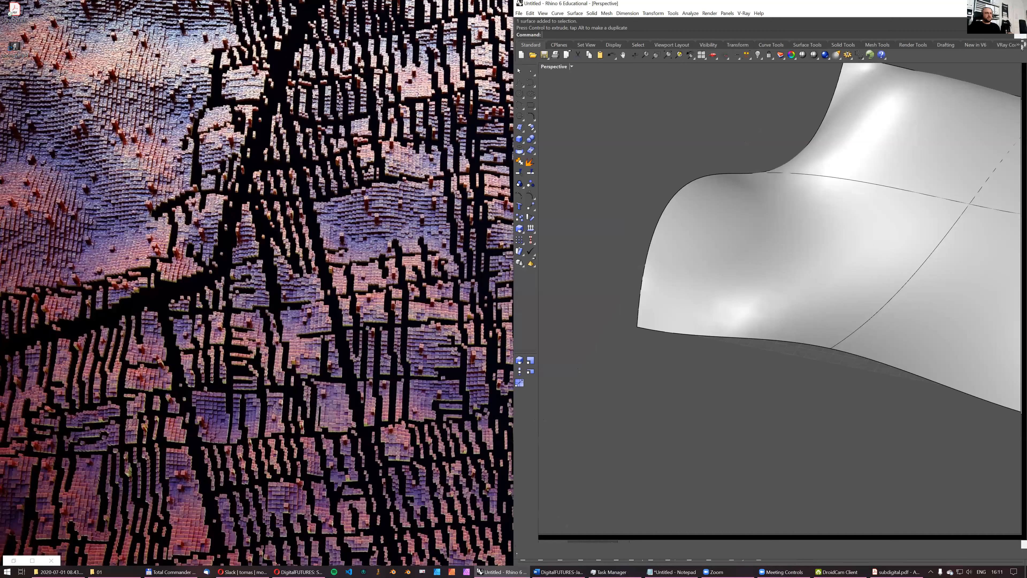
left_click(15, 560)
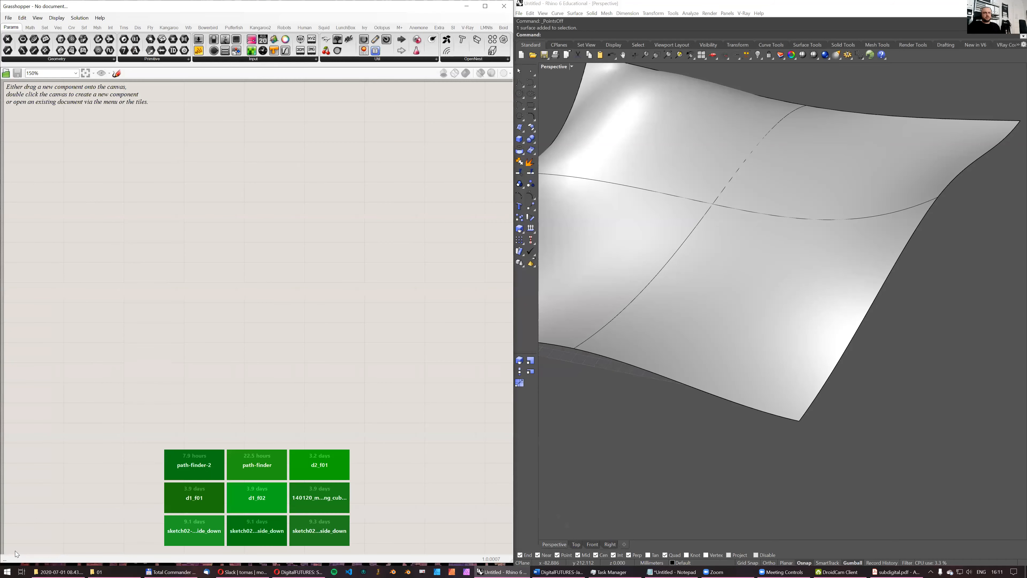
double_click(158, 178)
type("surface")
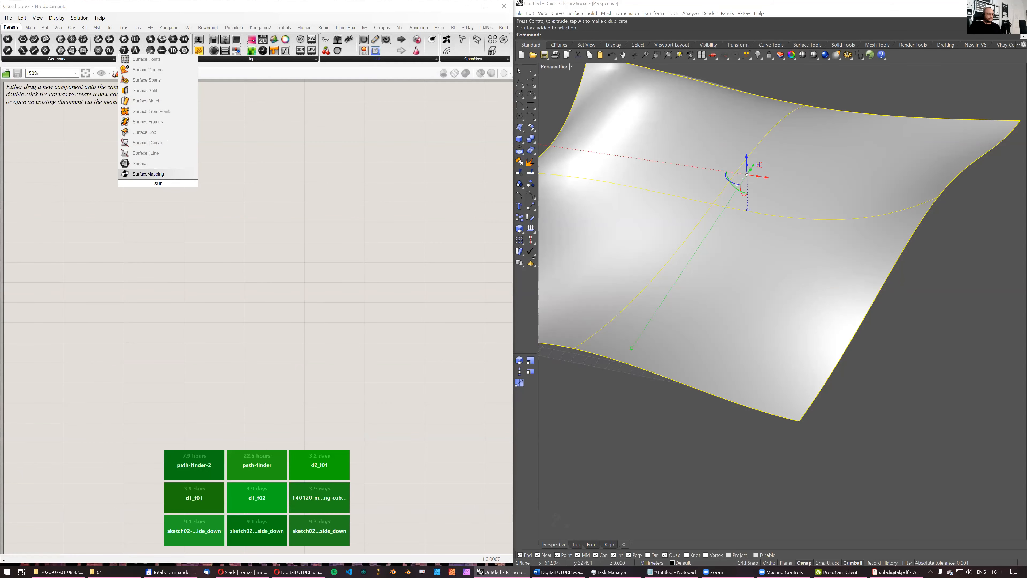
key("Return")
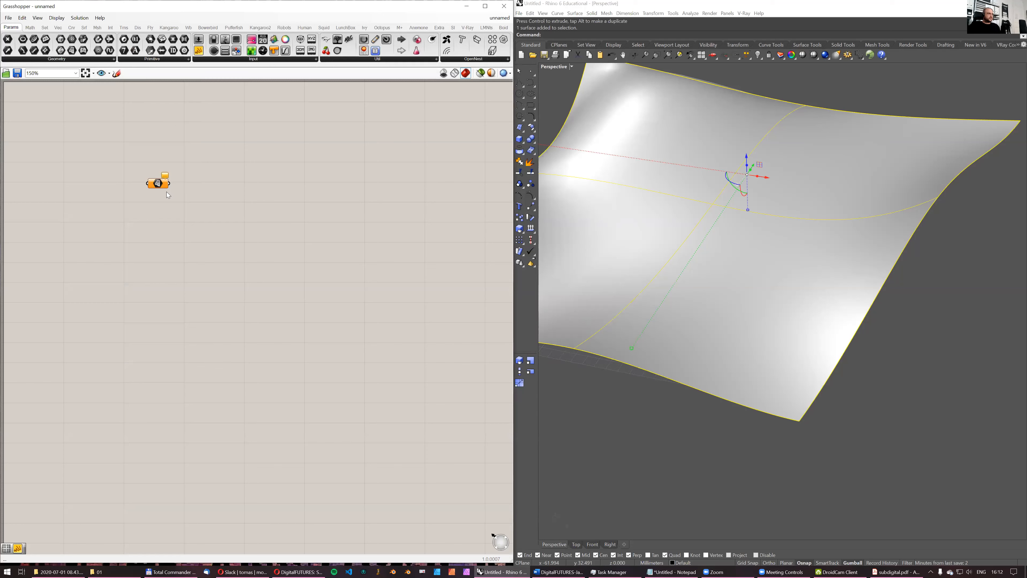
- Reference the modelled wavy surface in the Surface parameter
right_click(160, 181)
left_click(202, 282)
scroll(689, 240, "down", 5)
- Add a Bifocals component to label the canvas and place it above the Surface parameter
double_click(313, 161)
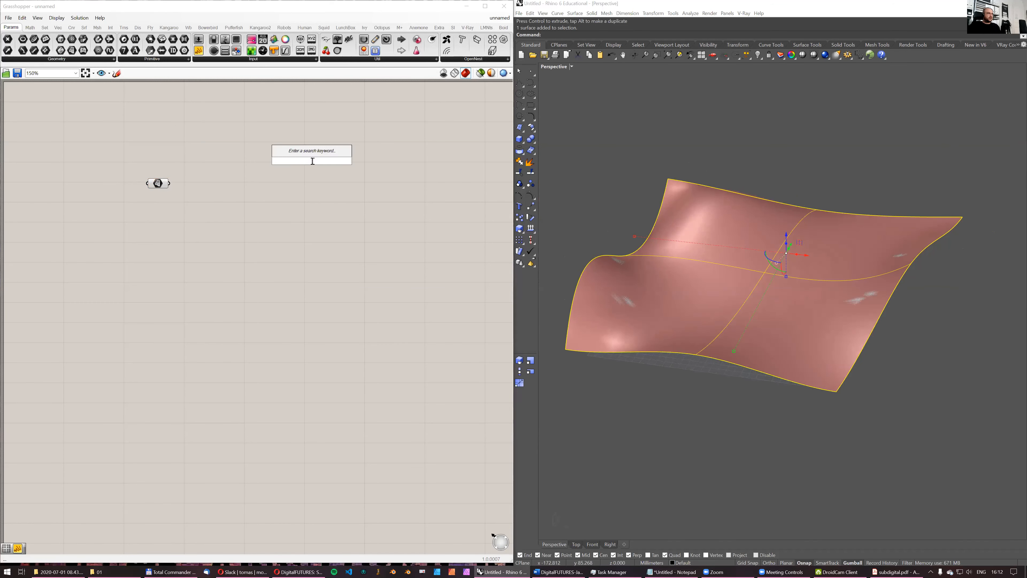
type("bifocals")
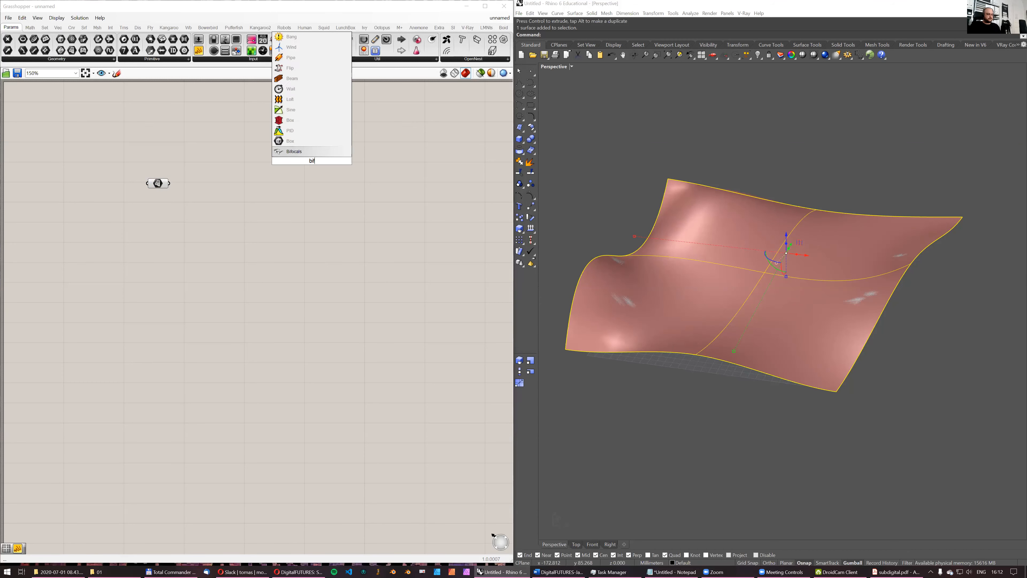
key("Return")
left_click_drag(313, 162, 151, 115)
scroll(214, 228, "up", 4)
left_click_drag(176, 155, 195, 153)
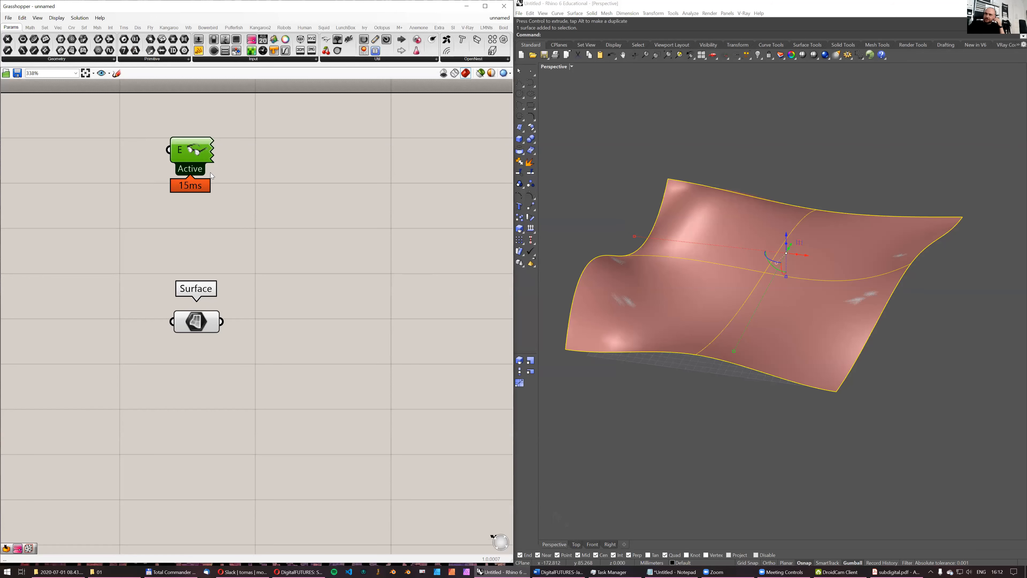
scroll(209, 286, "down", 1)
right_click_drag(730, 289, 715, 292)
right_click_drag(235, 289, 202, 285)
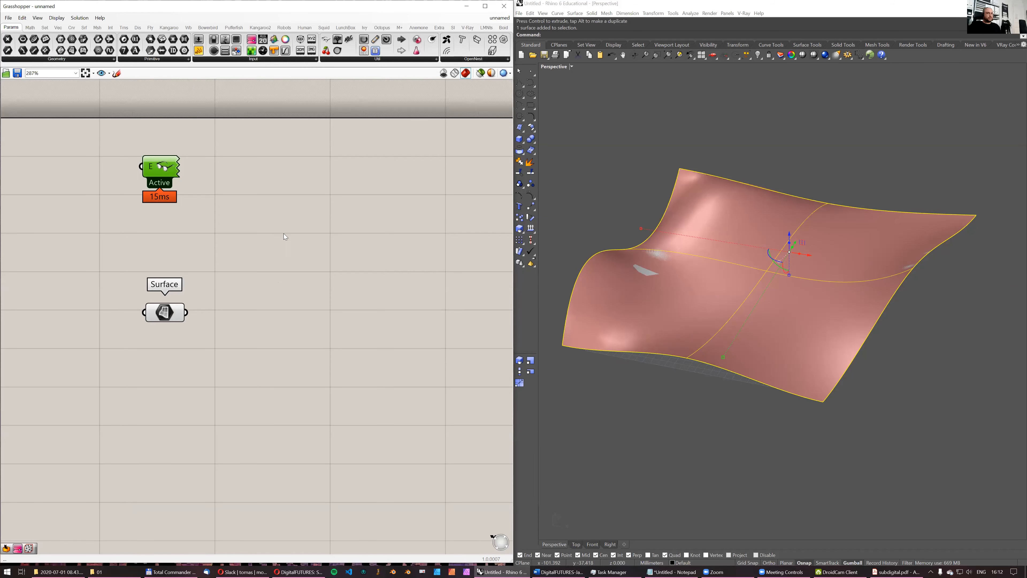
double_click(253, 249)
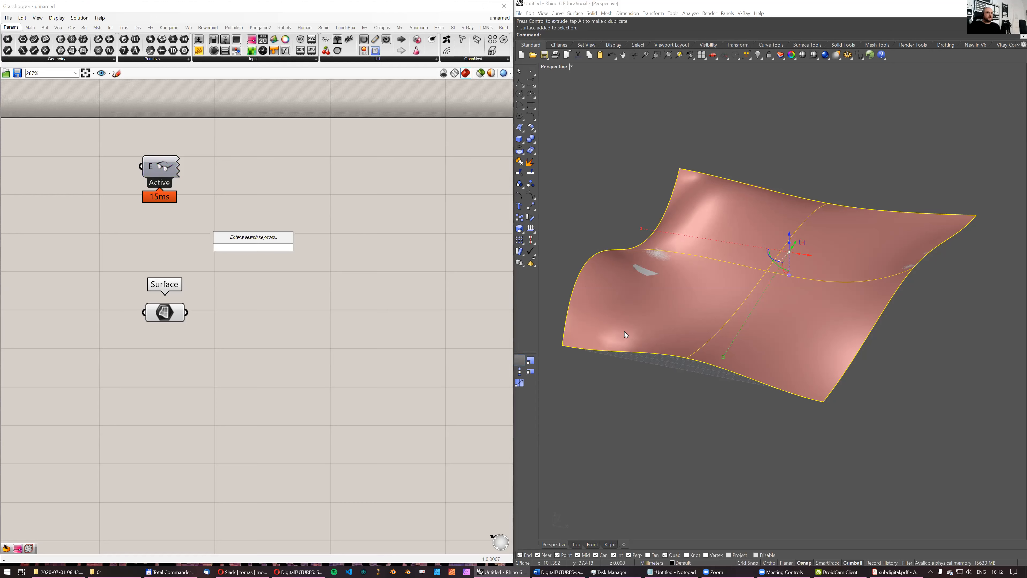
right_click_drag(730, 322, 720, 350)
left_click(719, 350)
right_click_drag(703, 232, 744, 253)
right_click_drag(769, 310, 780, 328)
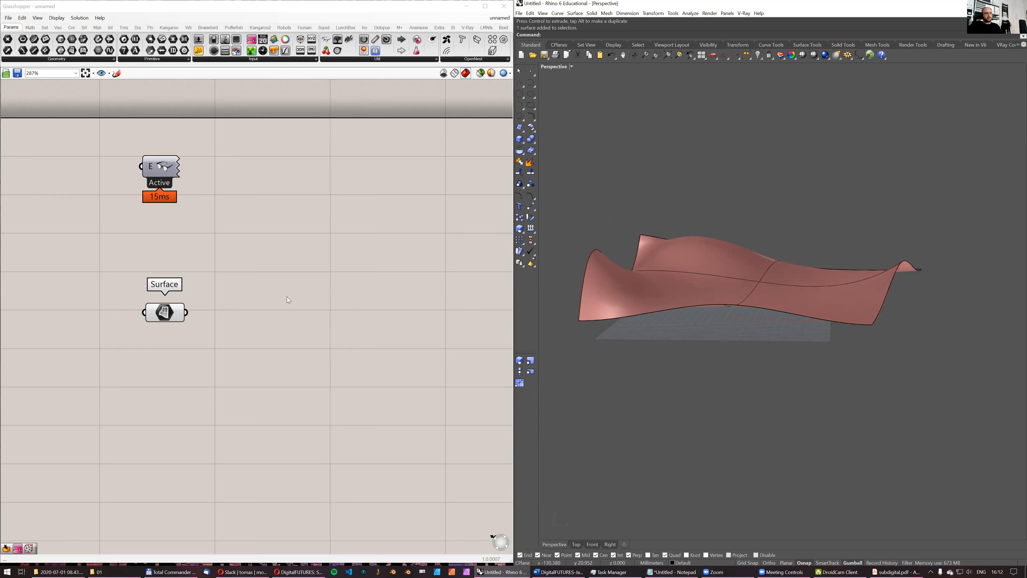
- Add a Bounding Box component and connect the Surface parameter to its content input
double_click(267, 283)
type("bounding boxc")
left_click(265, 263)
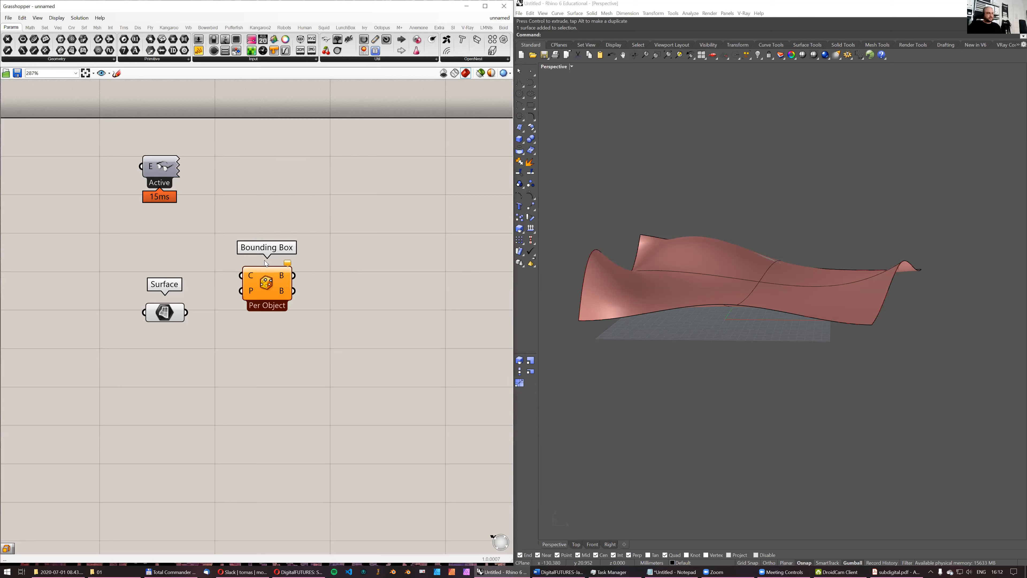
left_click_drag(187, 313, 288, 319)
right_click_drag(704, 252, 713, 273)
right_click_drag(708, 216, 737, 231)
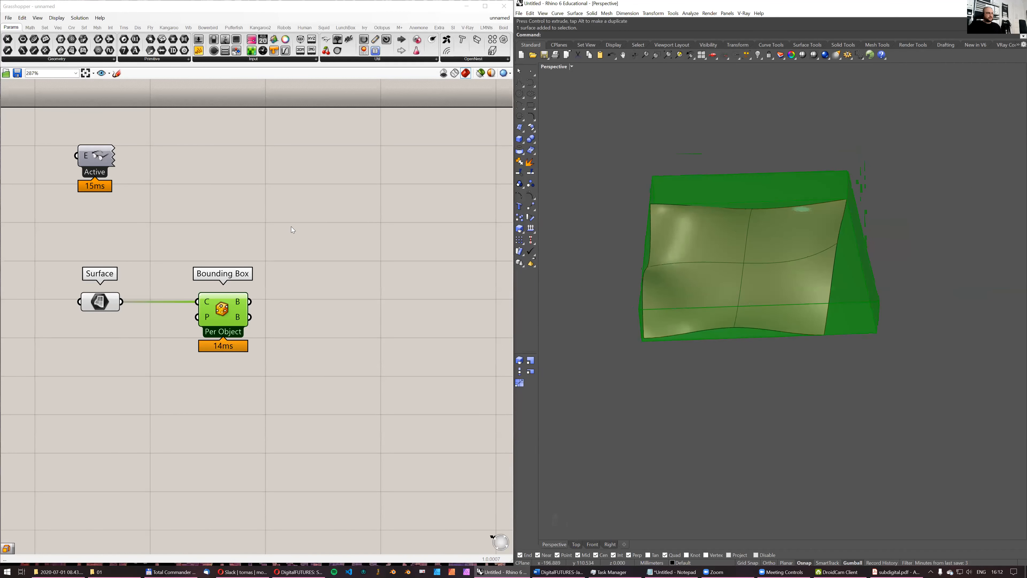
- Add a Populate 3D component and feed the Bounding Box's box output into its region input
left_click(58, 27)
left_click_drag(128, 50, 362, 307)
left_click_drag(251, 301, 331, 313)
right_click_drag(748, 258, 724, 267)
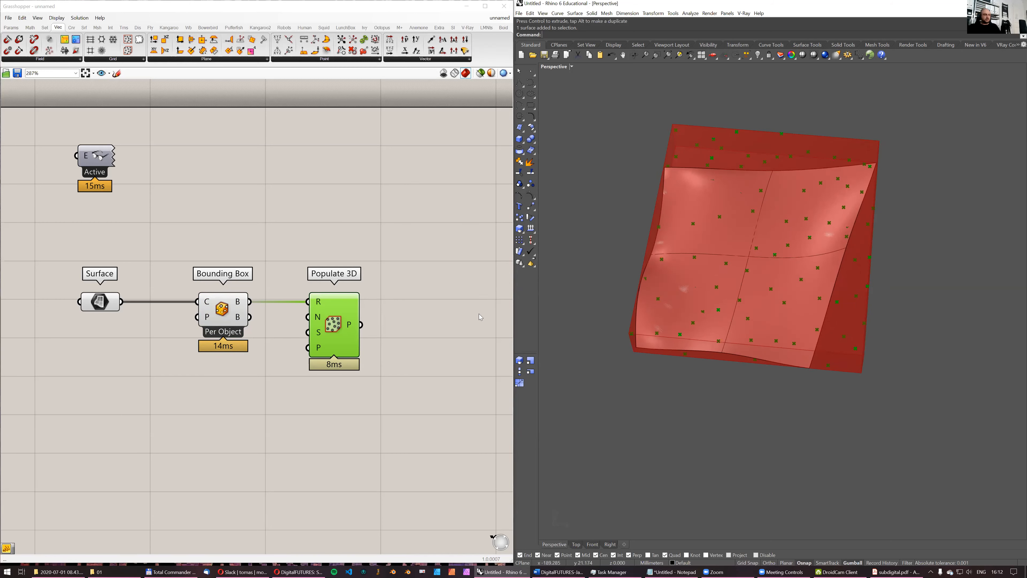
- Switch to the Opera browser and search the web in a new tab for "voronoi forbidden", checking the results
left_click(255, 568)
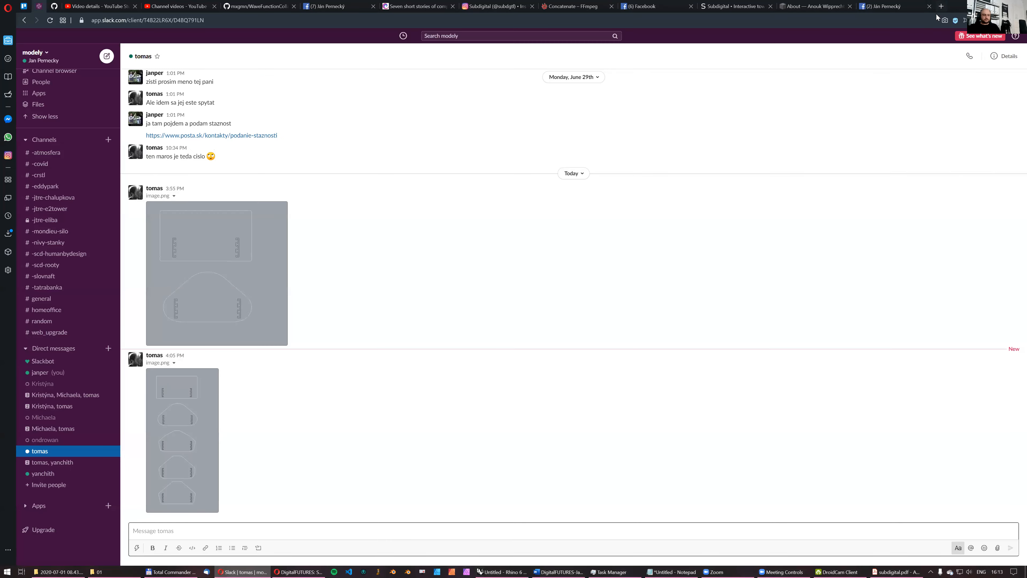
left_click(943, 6)
type("noi forbidden")
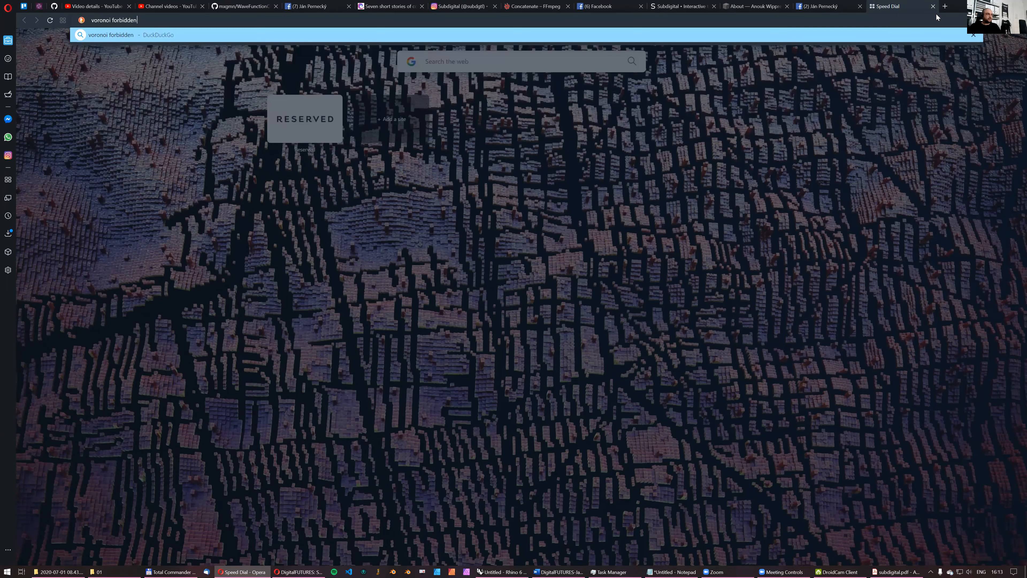
key("Return")
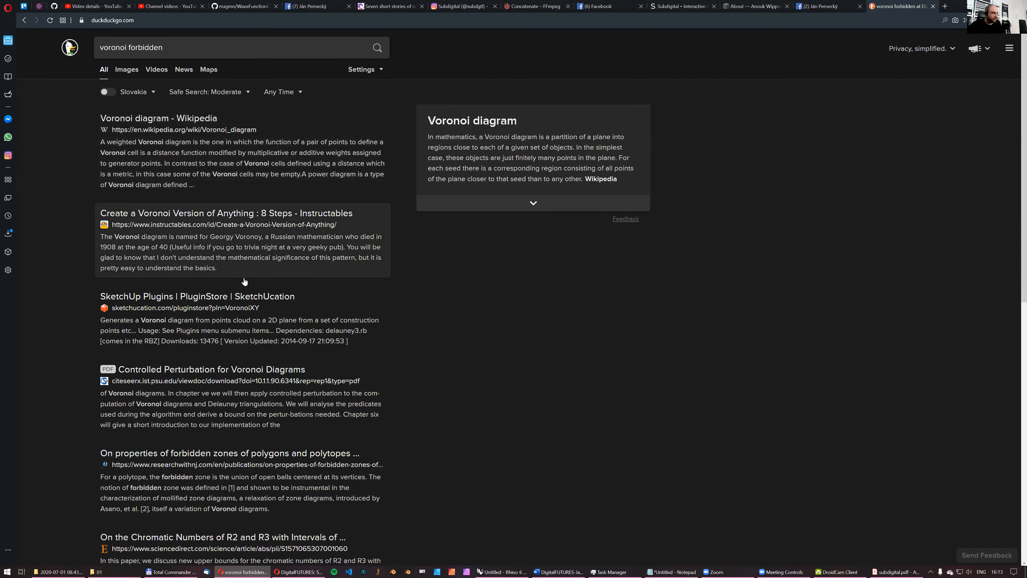
scroll(261, 279, "down", 3)
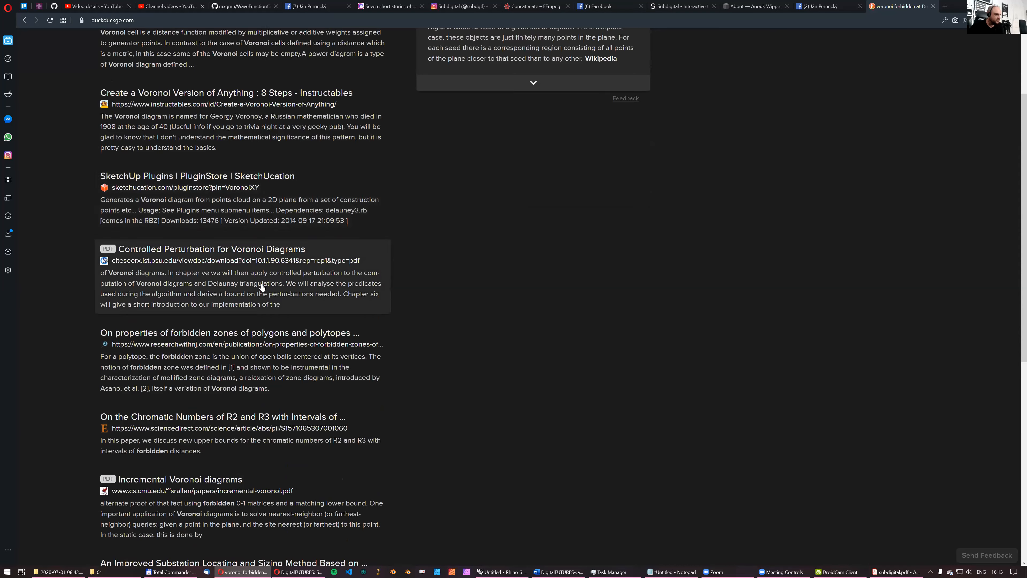
scroll(262, 287, "down", 4)
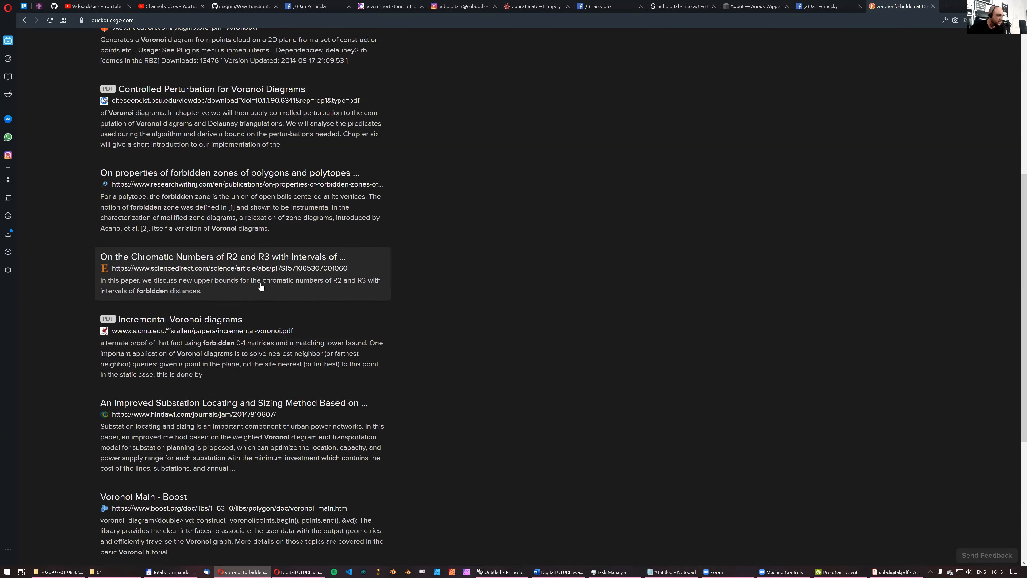
scroll(261, 287, "down", 4)
scroll(261, 285, "up", 11)
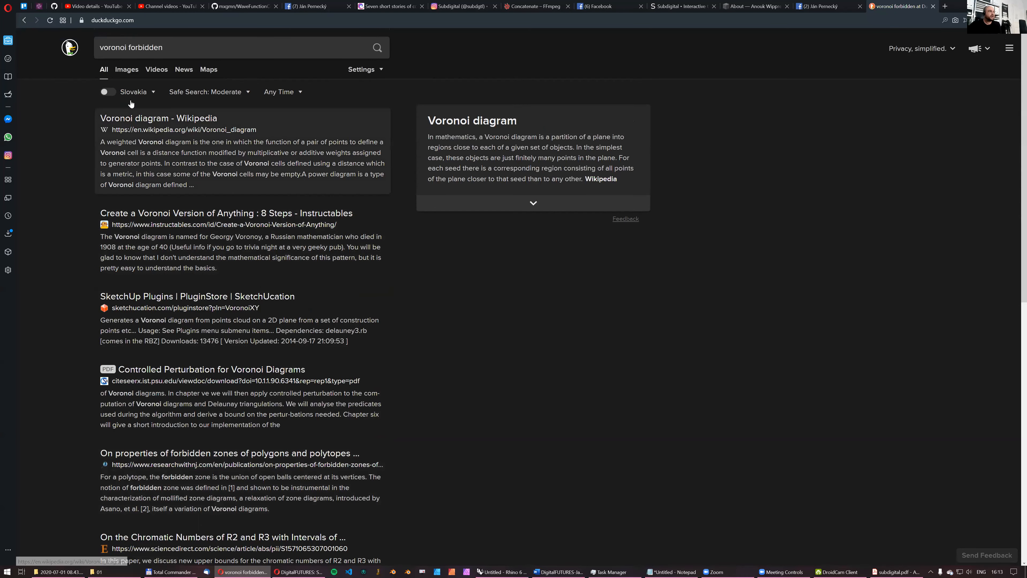
- Shorten the query to "voronoi", show its image results and enlarge the Stack Overflow diagram of cells around points
double_click(142, 48)
key("BackSpace")
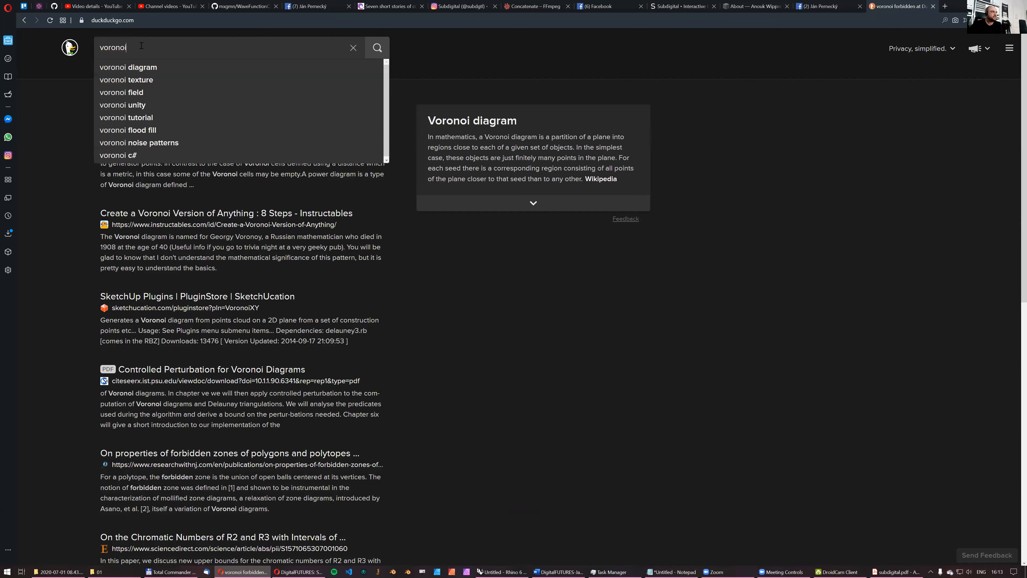
left_click(133, 71)
left_click(132, 71)
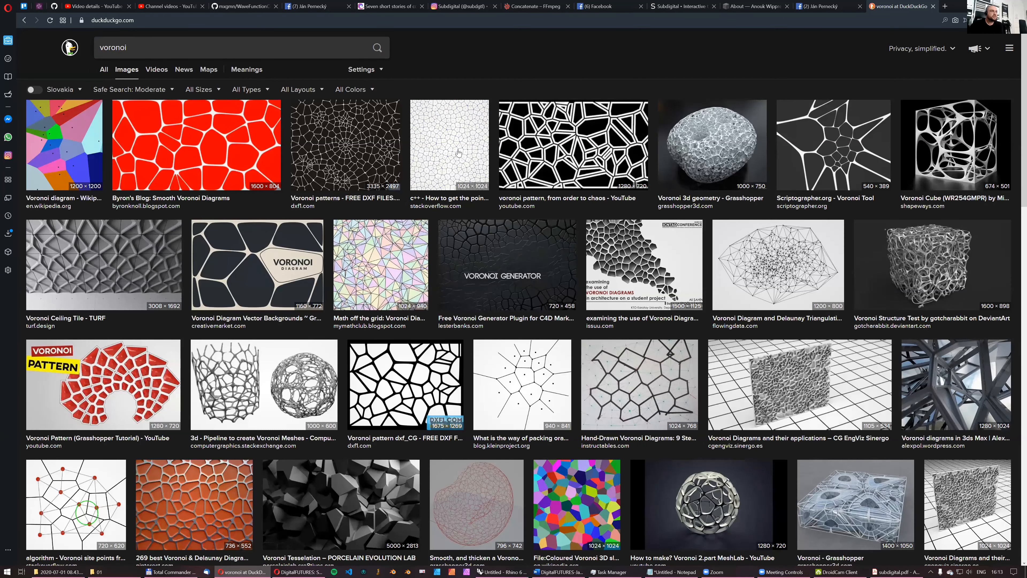
left_click(458, 152)
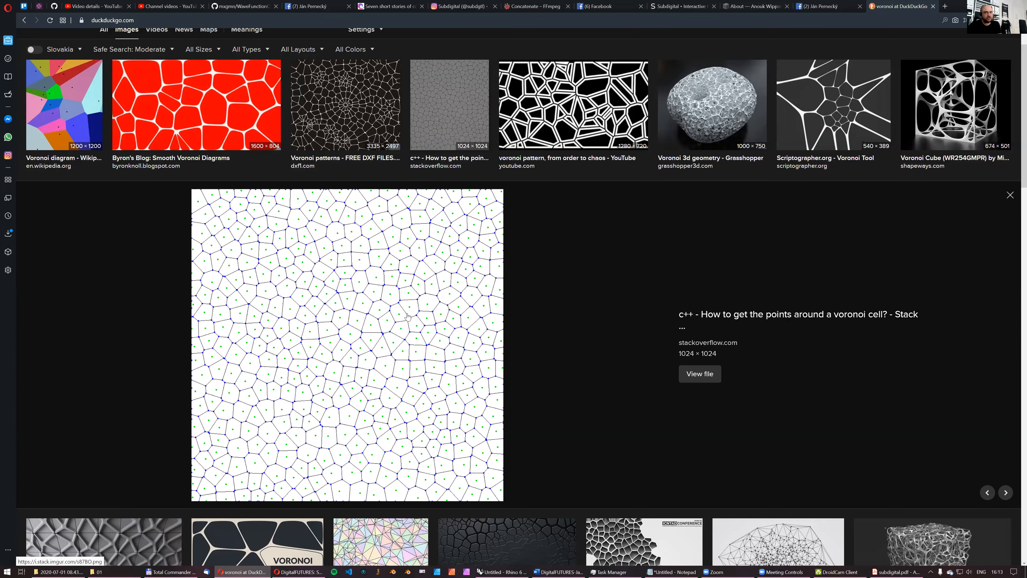
scroll(381, 315, "down", 1)
scroll(380, 314, "up", 1)
scroll(383, 306, "down", 7)
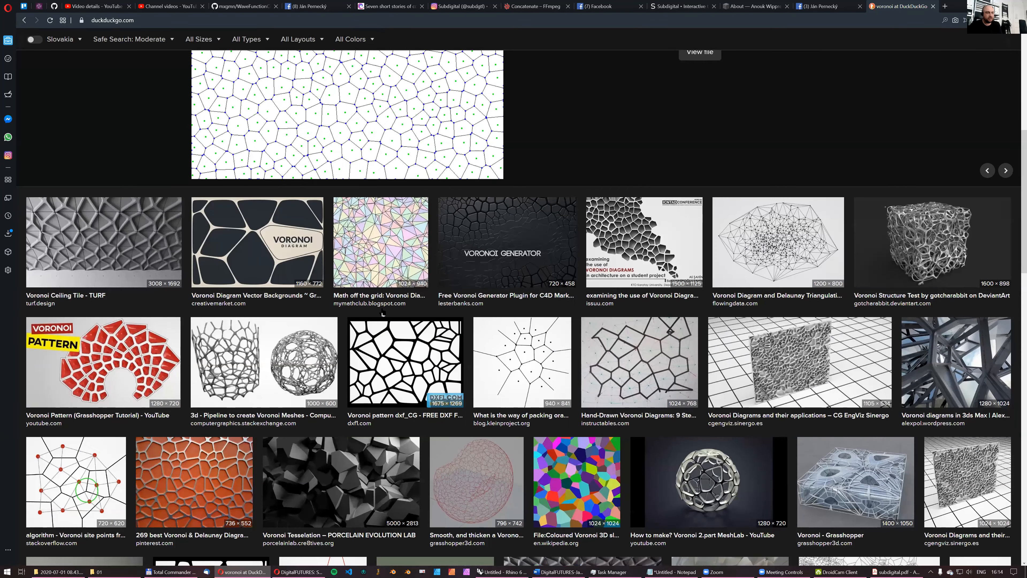
scroll(383, 310, "down", 2)
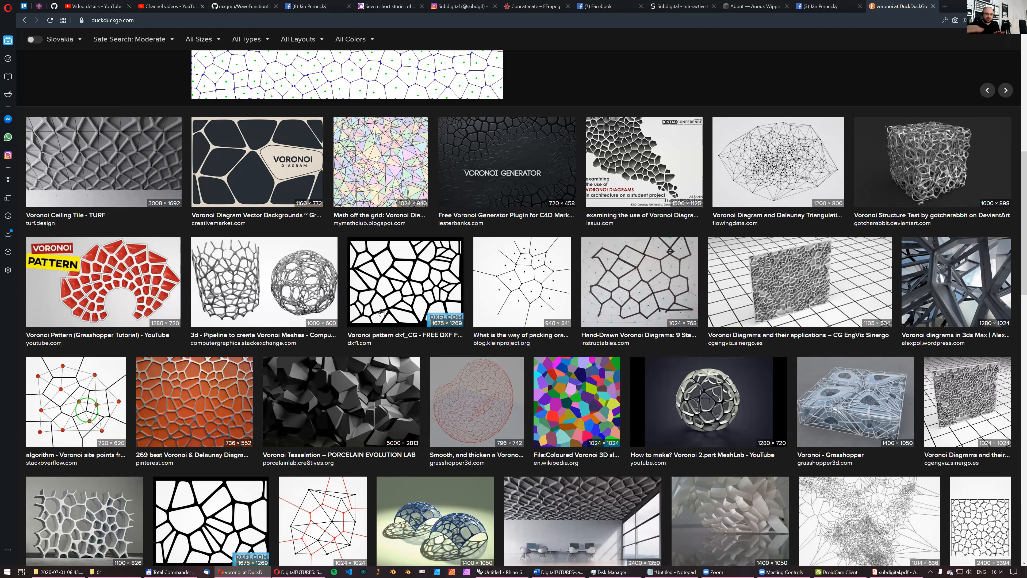
scroll(381, 317, "up", 10)
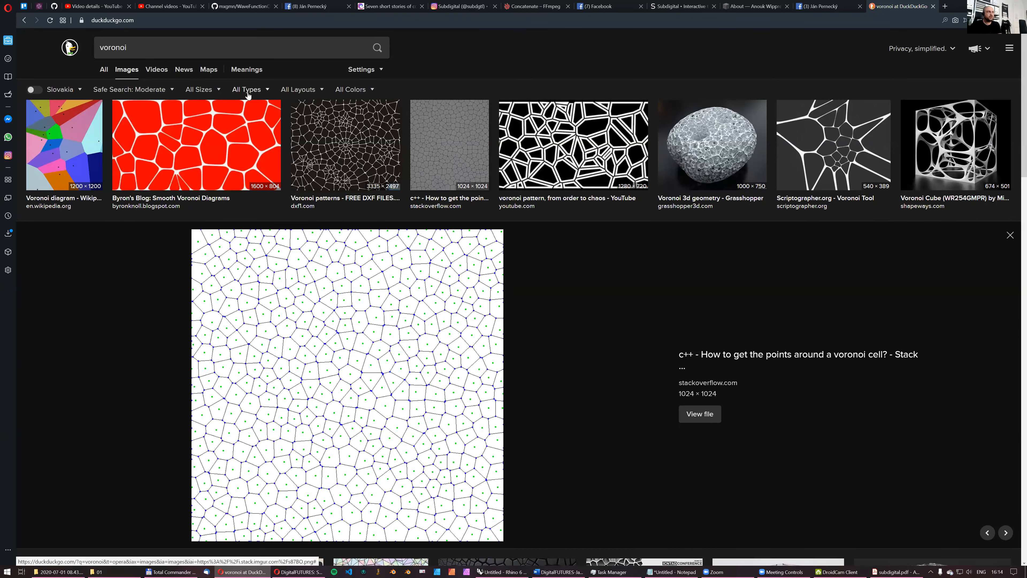
- Search the images for "voronoi giraffe" to see the pattern on animal skin
left_click(189, 55)
type("giraffe")
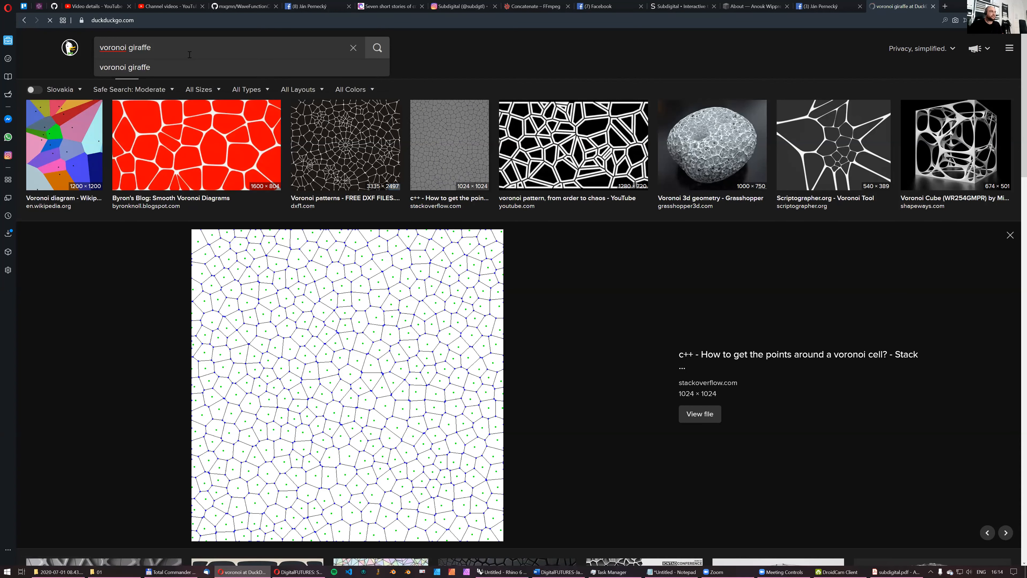
key("Return")
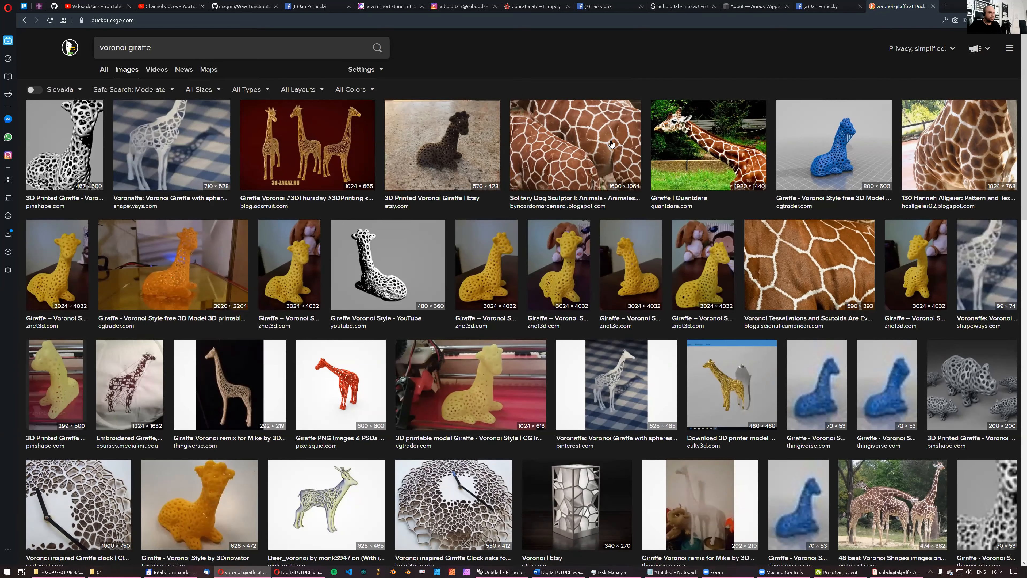
- Return to the "voronoi" image results and examine the examples of Voronoi patterns in design, architecture and nature
key("alt+Left")
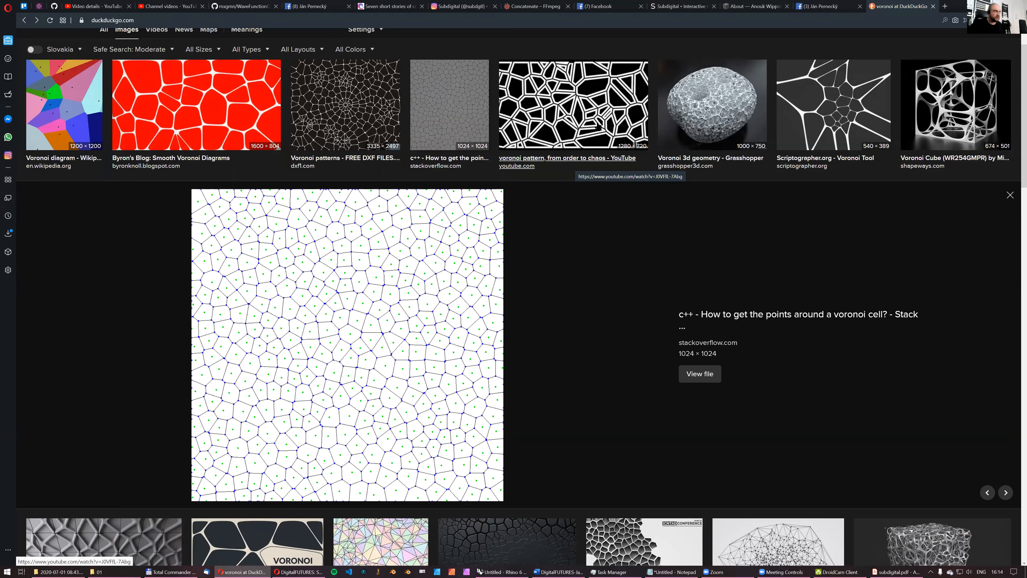
scroll(361, 99, "down", 4)
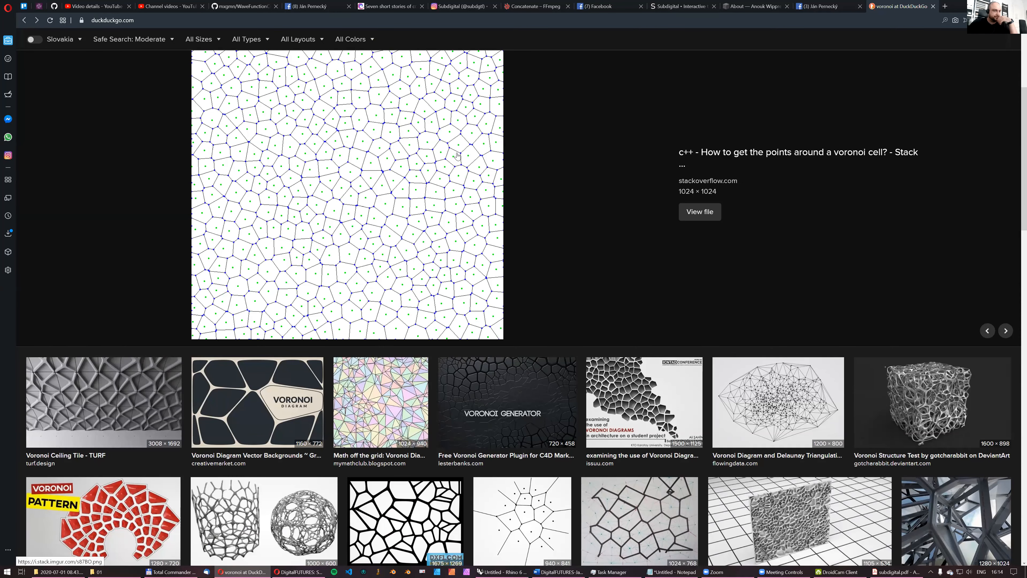
scroll(458, 158, "down", 4)
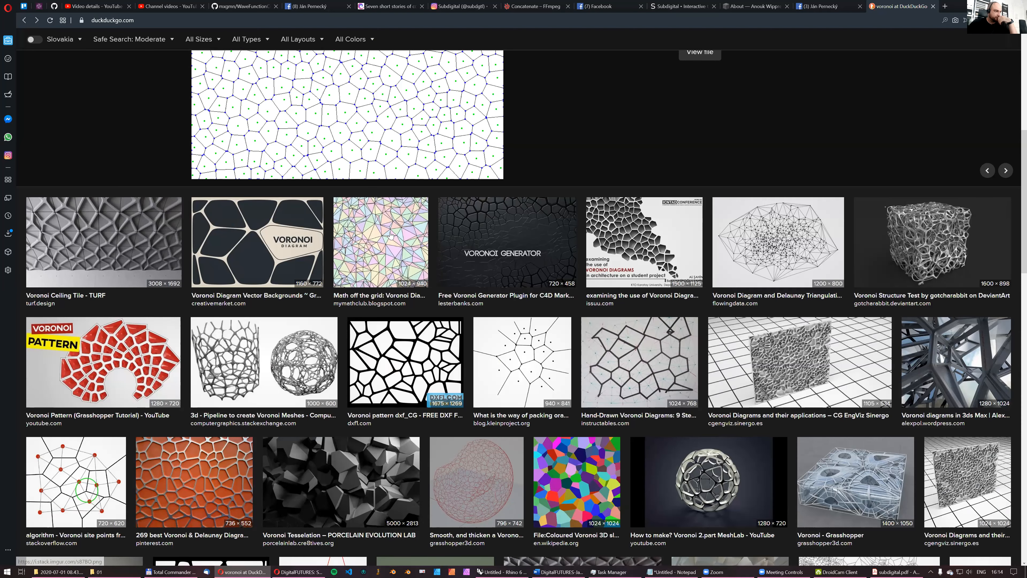
scroll(393, 328, "down", 8)
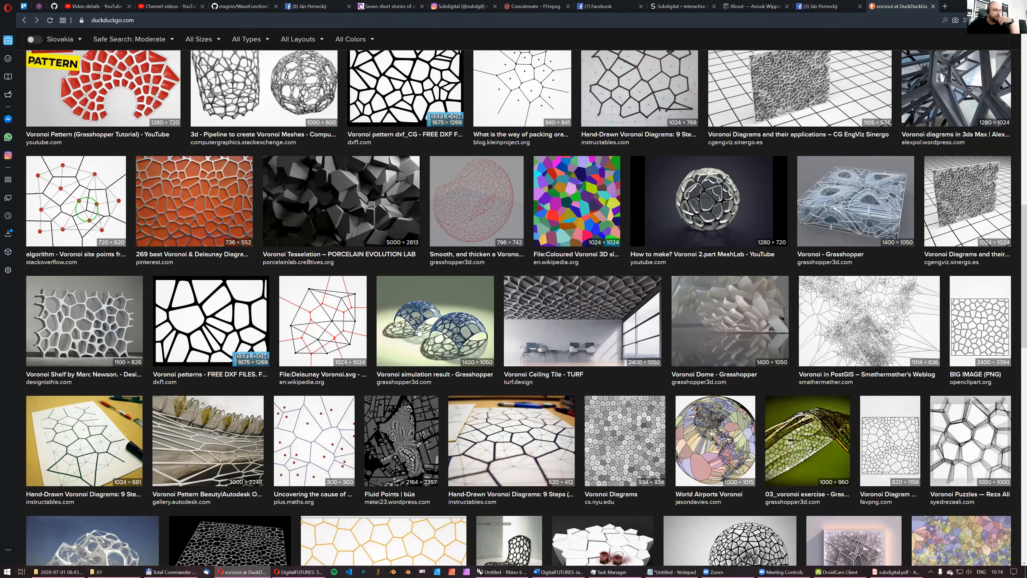
scroll(417, 327, "down", 8)
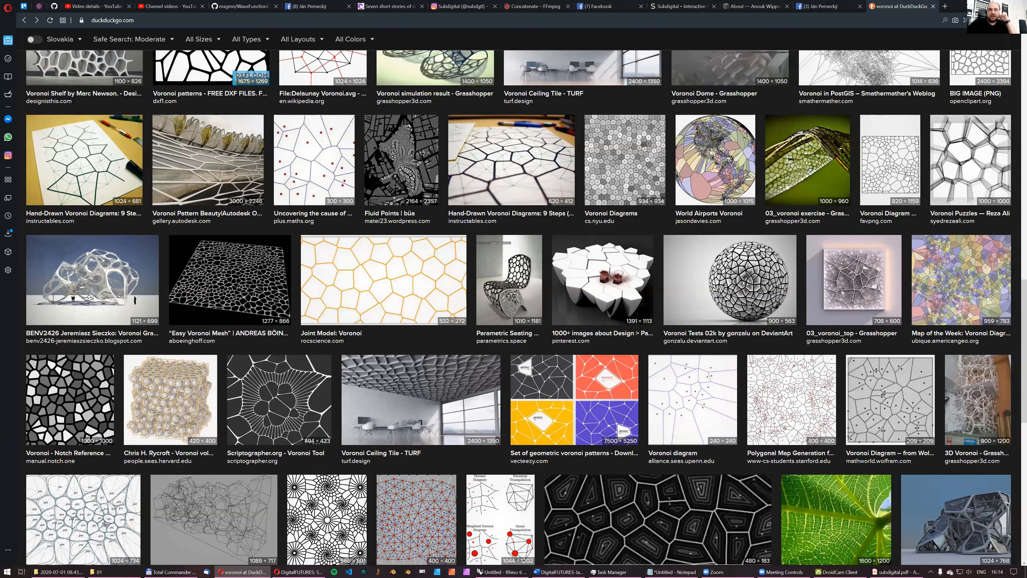
scroll(733, 228, "down", 3)
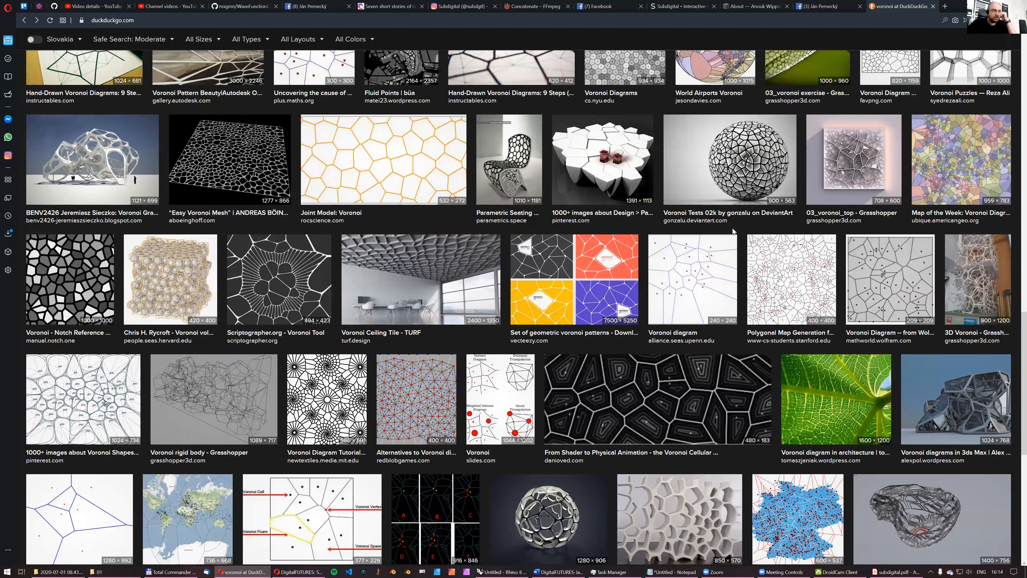
scroll(732, 227, "down", 3)
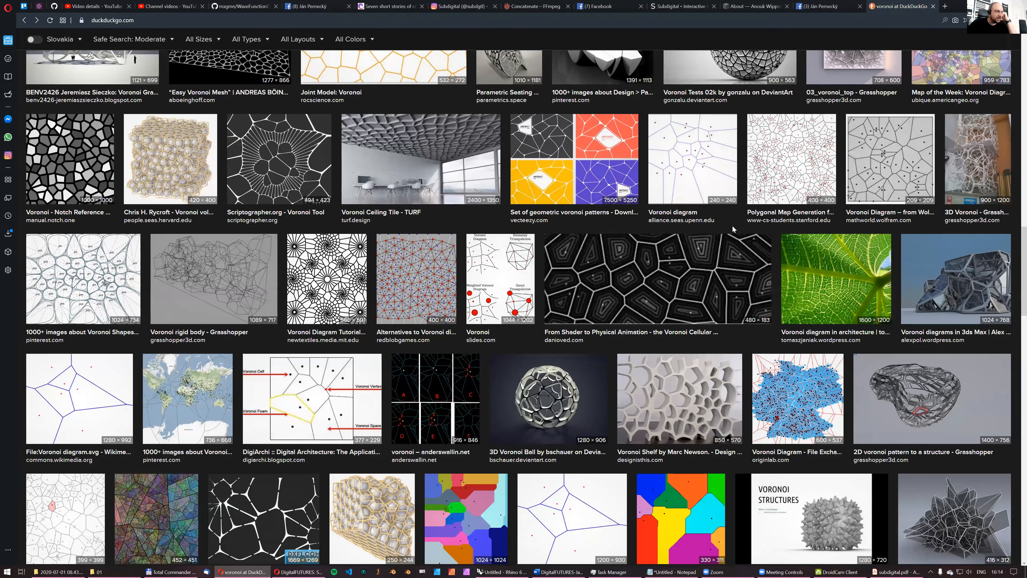
scroll(731, 225, "down", 7)
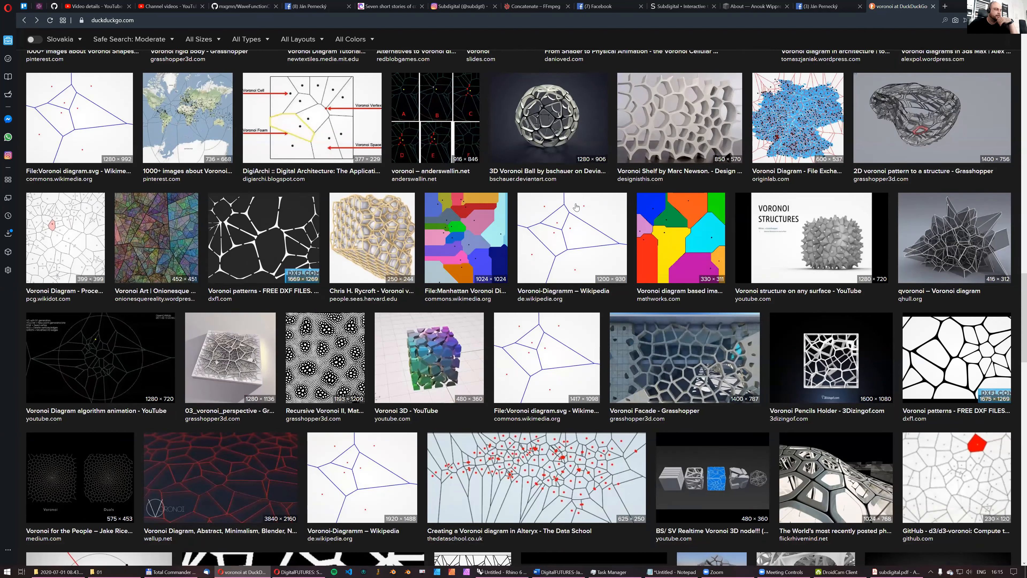
scroll(576, 208, "down", 3)
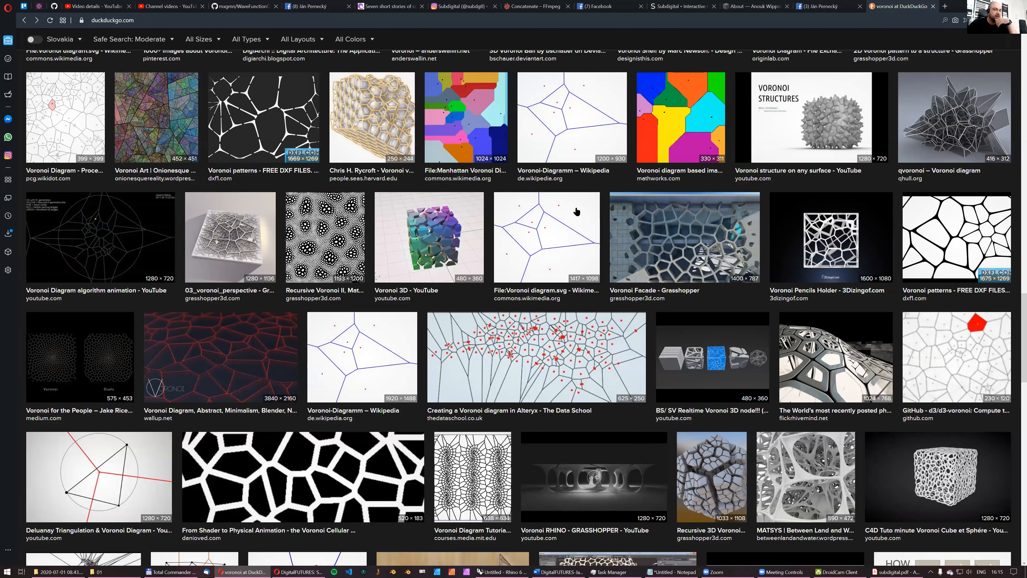
scroll(570, 211, "down", 4)
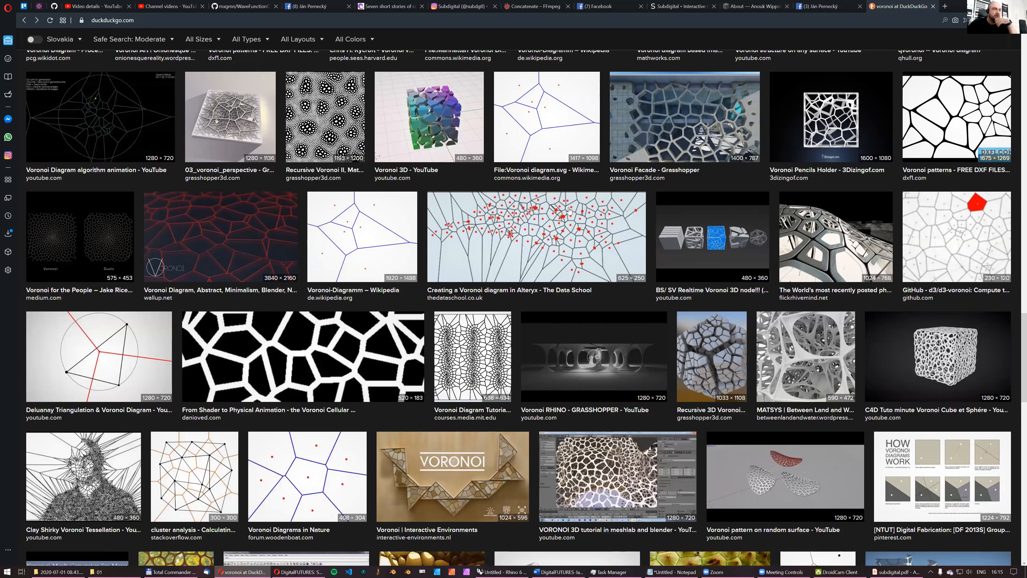
scroll(629, 226, "down", 4)
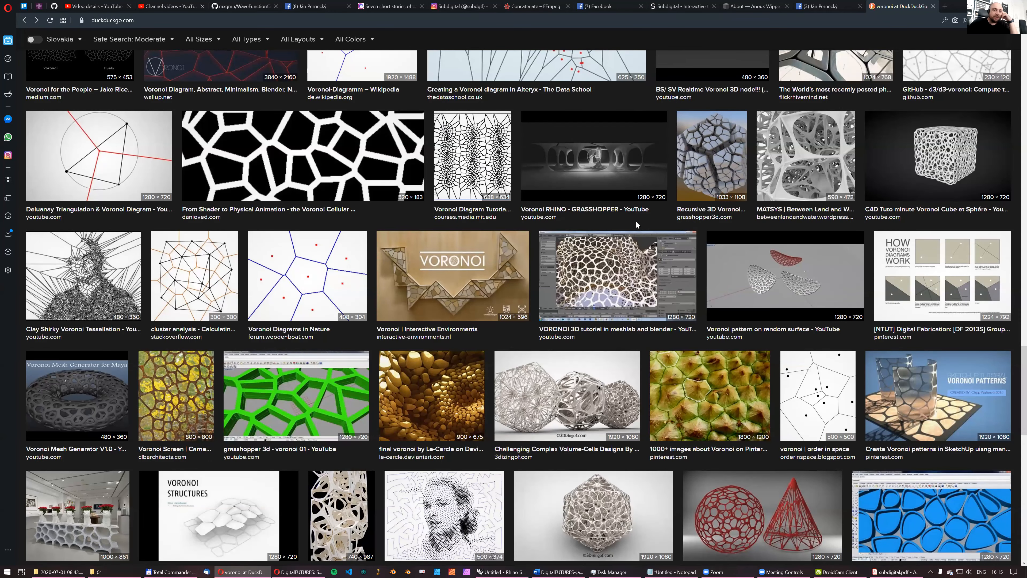
scroll(636, 225, "down", 5)
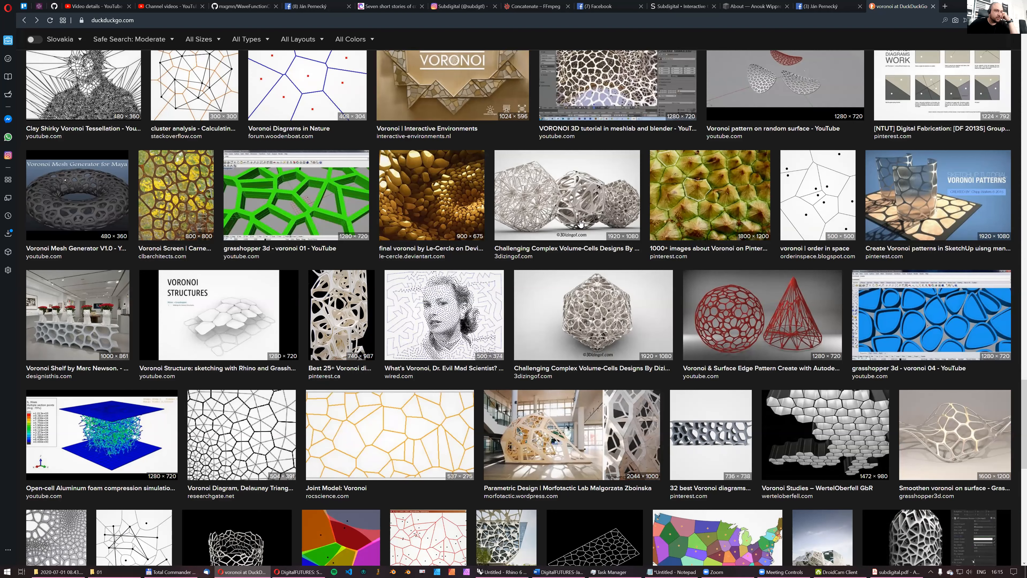
scroll(580, 223, "down", 6)
left_click(558, 216)
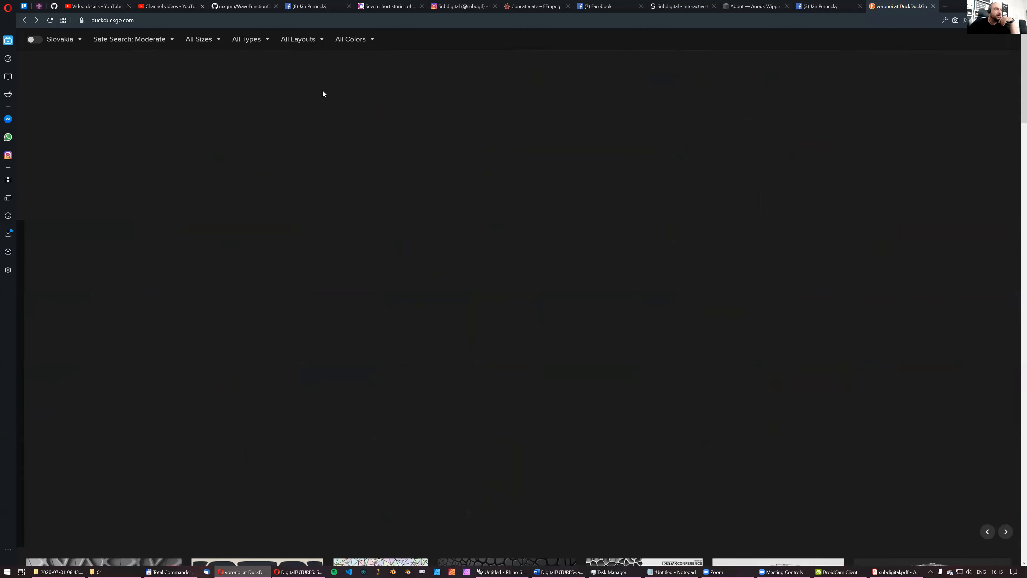
- Search the images for "voronoi grasshopper" and look through the Grasshopper examples
left_click(165, 51)
type("grasshopper")
key("Return")
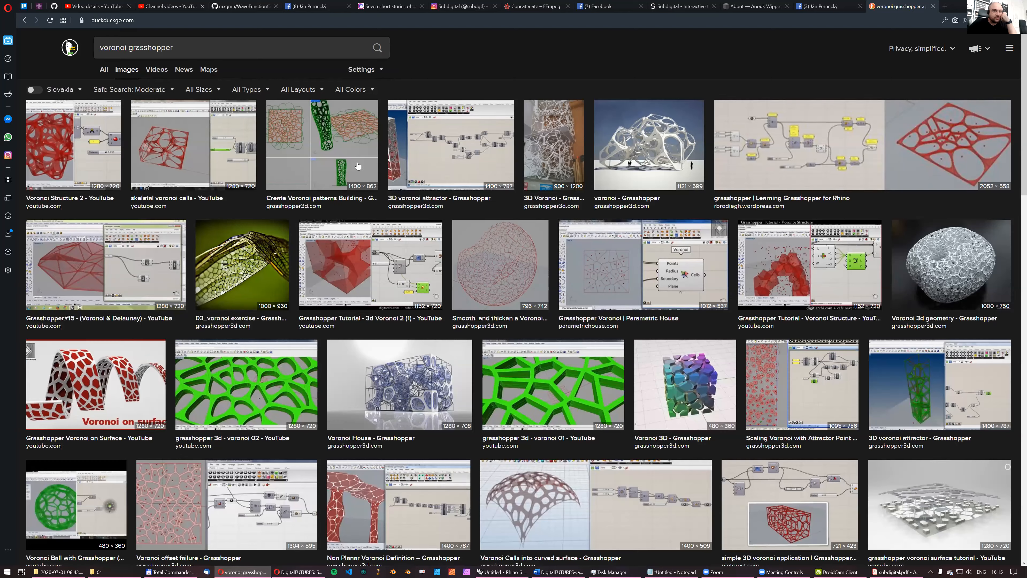
scroll(512, 247, "down", 5)
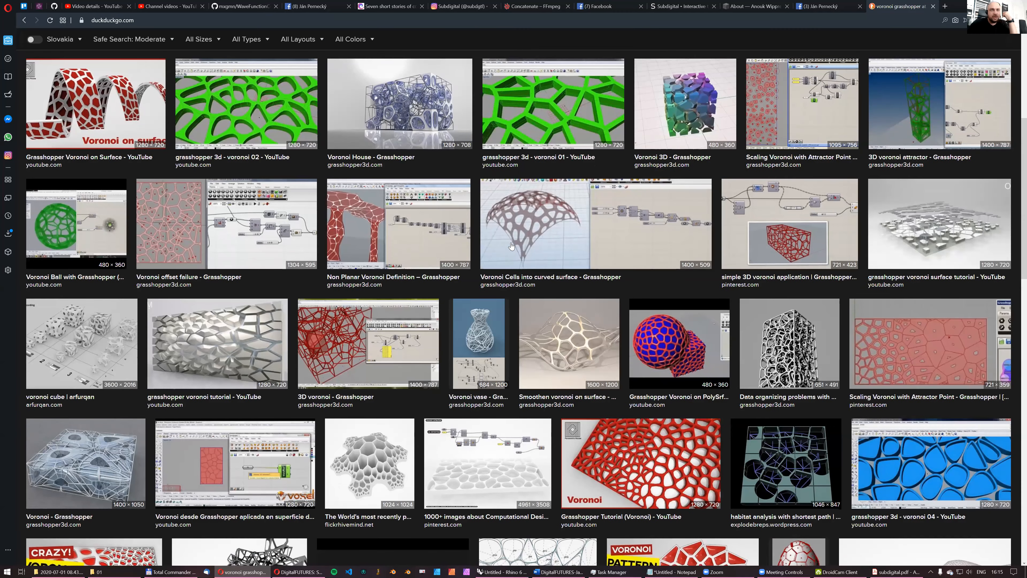
scroll(512, 246, "down", 5)
scroll(511, 246, "up", 10)
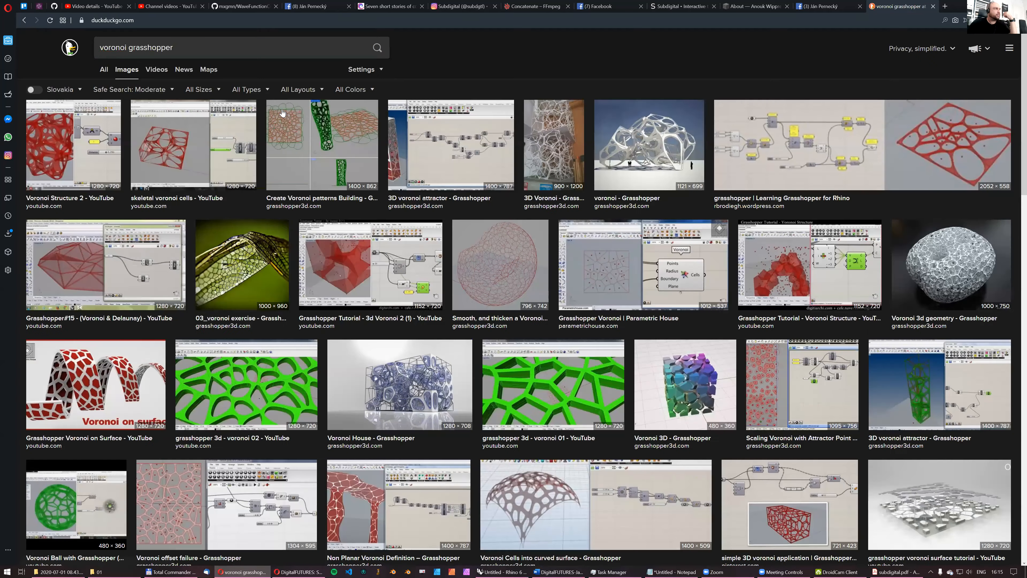
- Search the images for "voronoi grasshopper warning", enlarge the McNeel Forum Voronoi warning picture and look over the other results
left_click(209, 45)
type("warning")
key("Return")
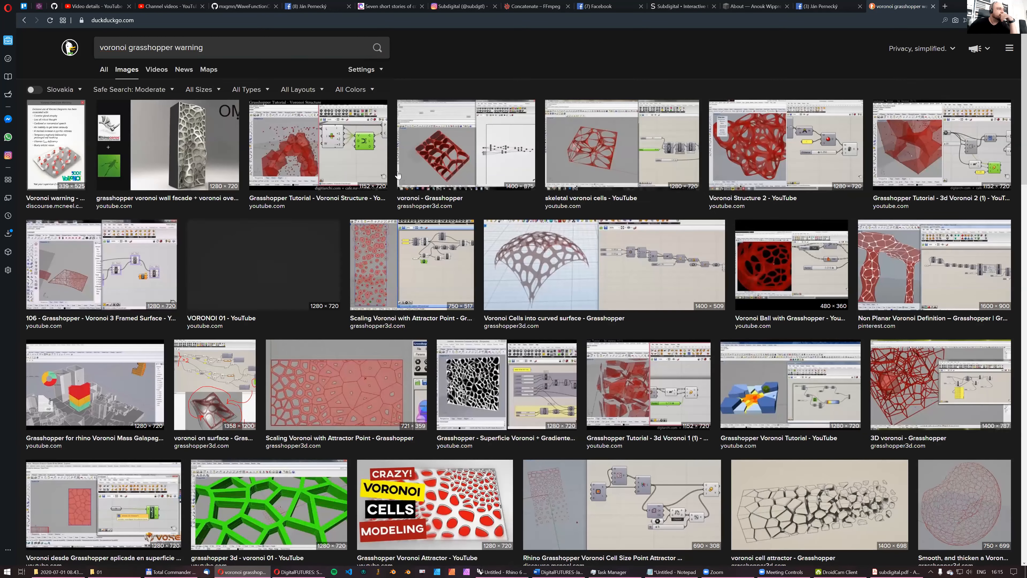
left_click(58, 130)
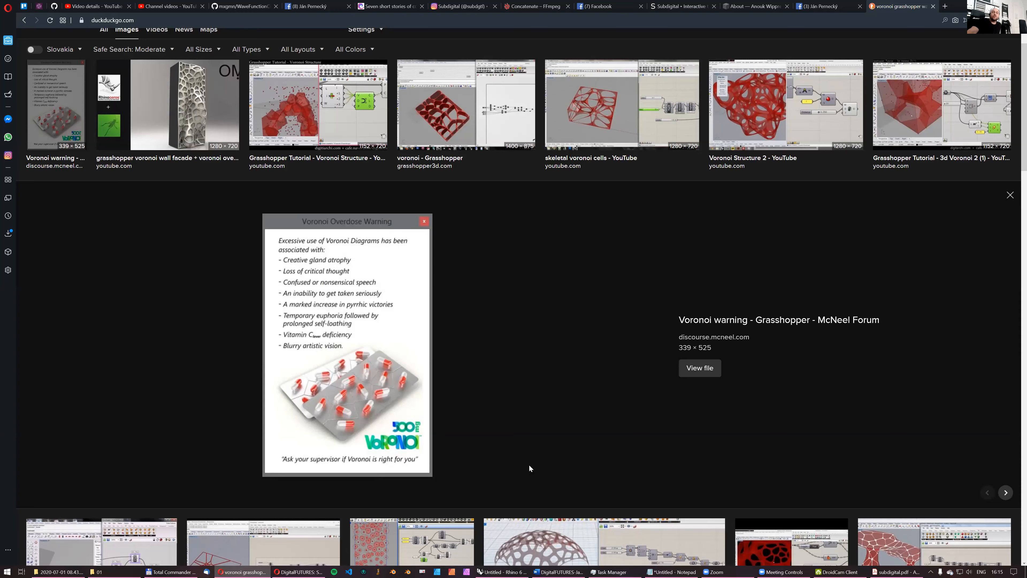
scroll(529, 447, "down", 3)
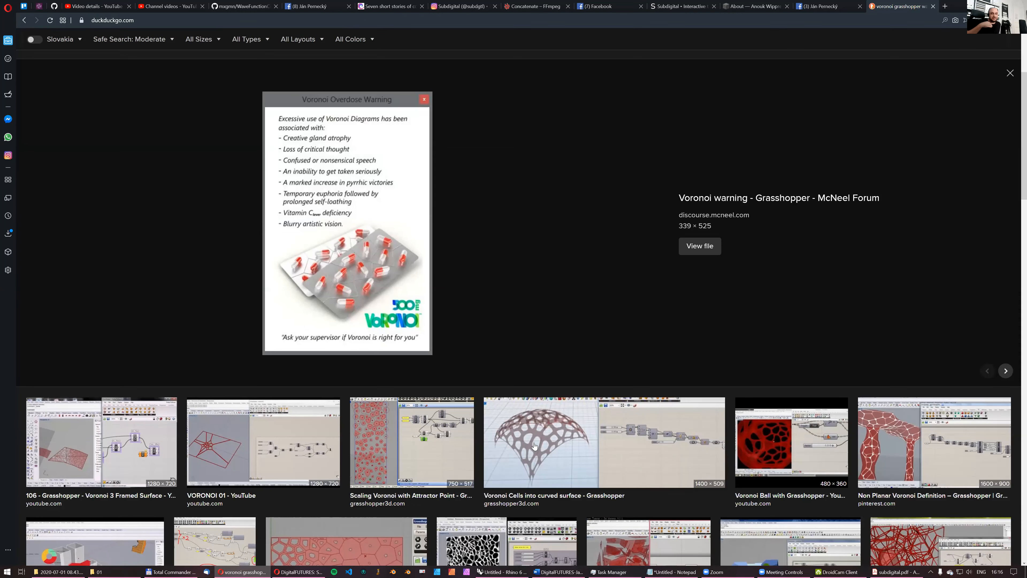
scroll(501, 470, "down", 4)
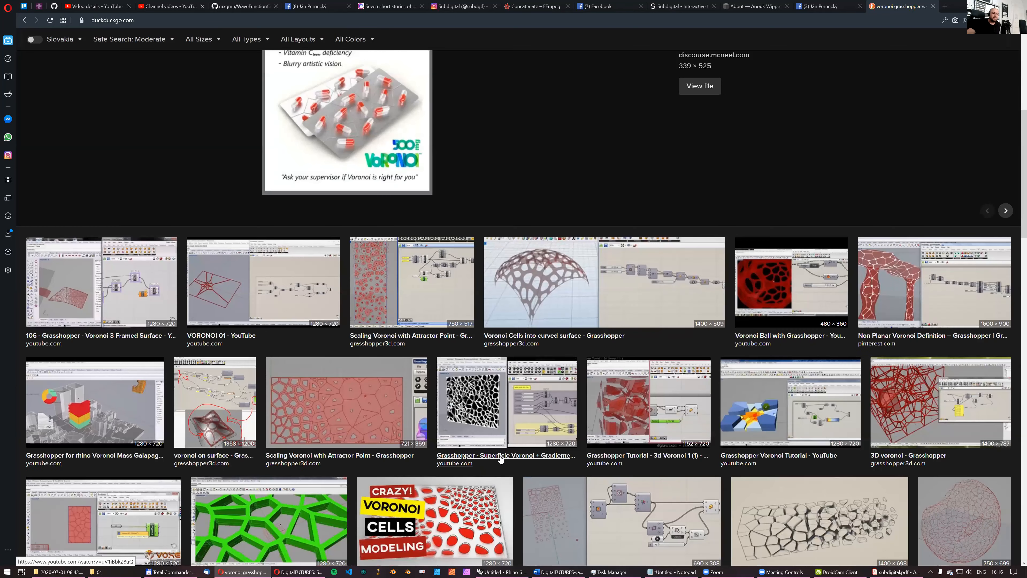
scroll(501, 465, "down", 2)
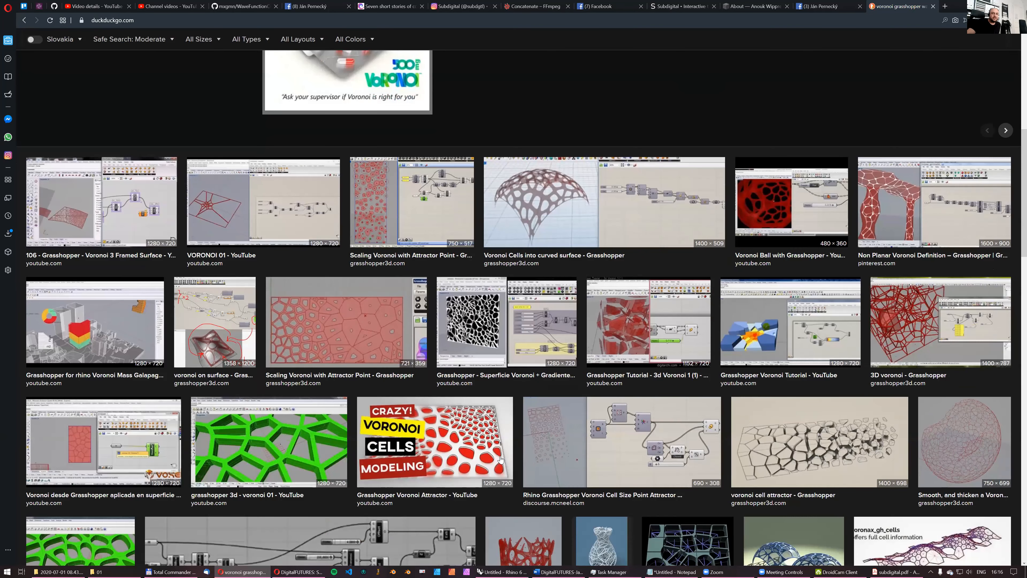
- Look through further Grasshopper Voronoi examples among the "voronoi grasshopper warning" image results
scroll(503, 462, "down", 2)
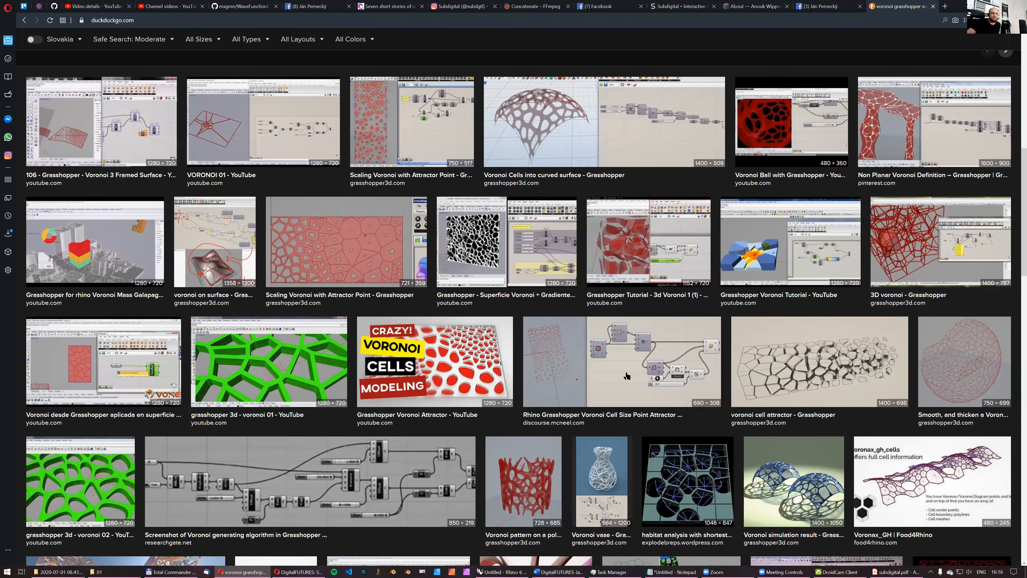
scroll(593, 392, "down", 6)
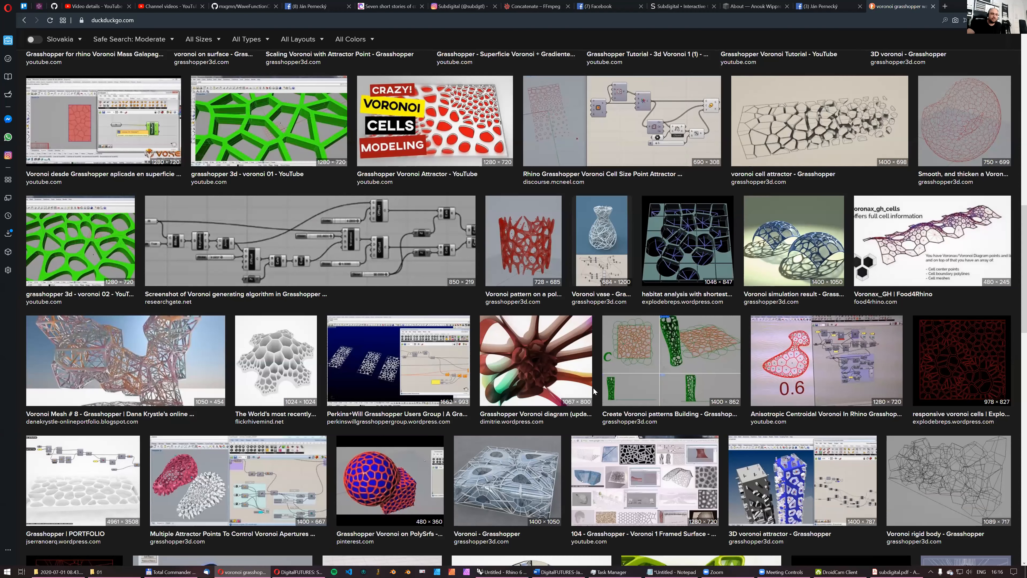
scroll(594, 388, "down", 3)
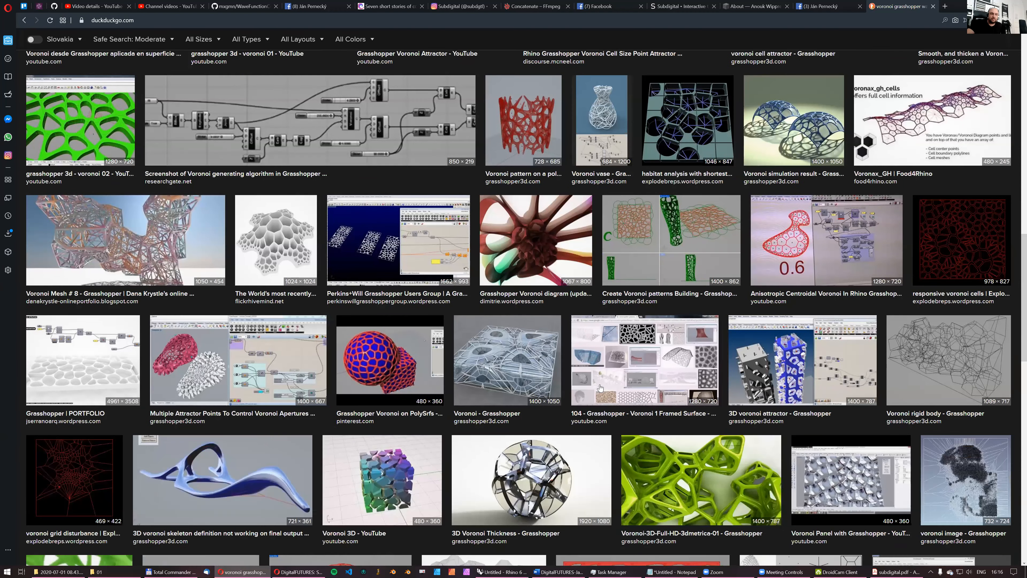
scroll(600, 387, "down", 3)
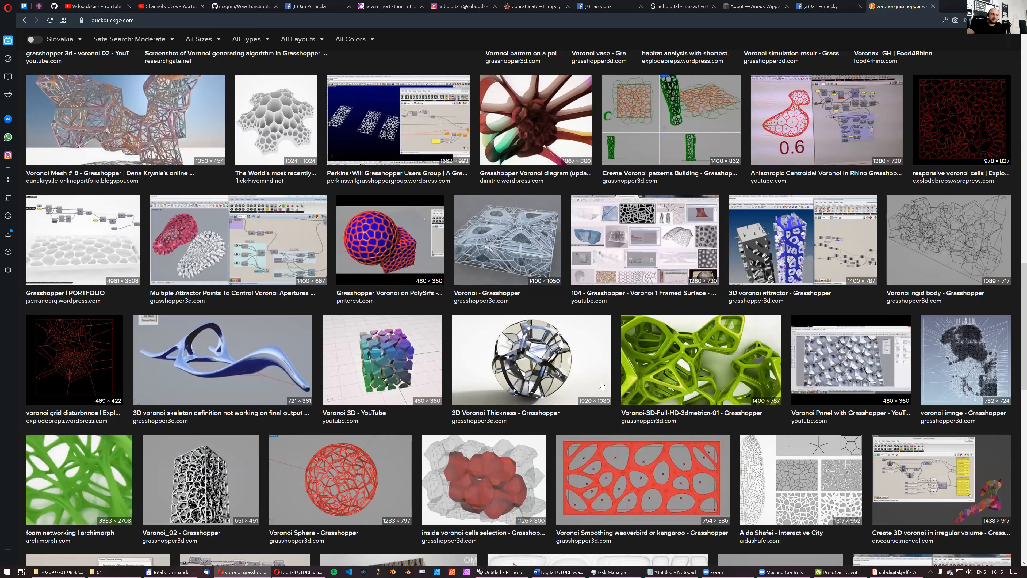
scroll(602, 386, "down", 3)
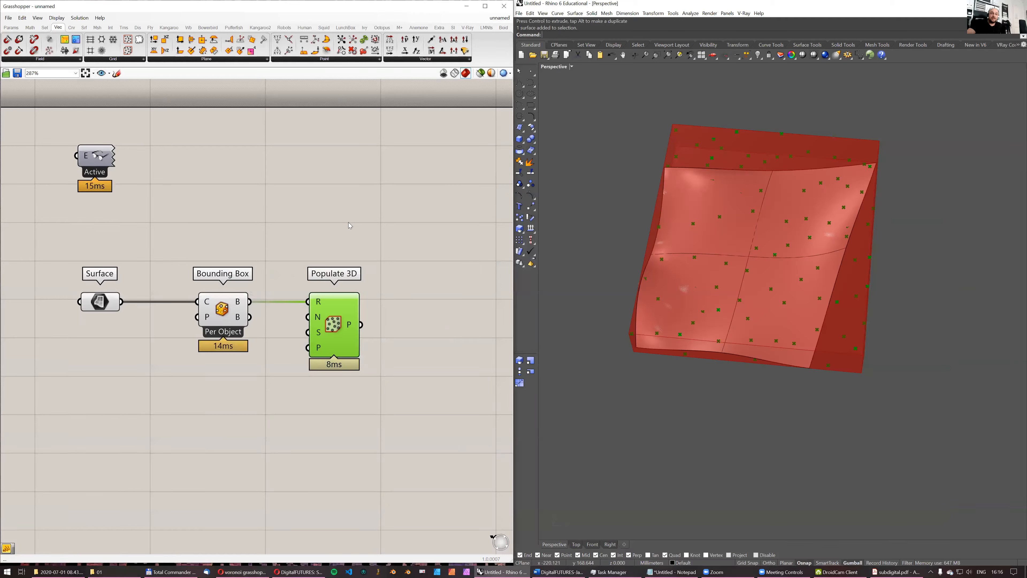
- Switch to subdigital.pdf in Adobe Acrobat Reader and examine the cellular floor plan and exhibition table drawings on page 29
left_click(895, 570)
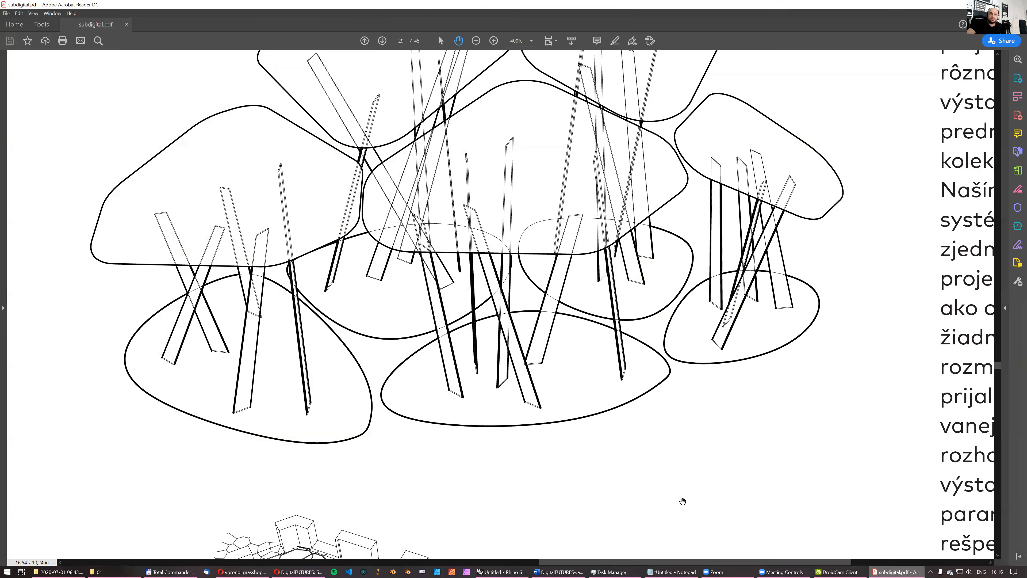
scroll(608, 402, "down", 3, "ctrl")
scroll(660, 467, "down", 3)
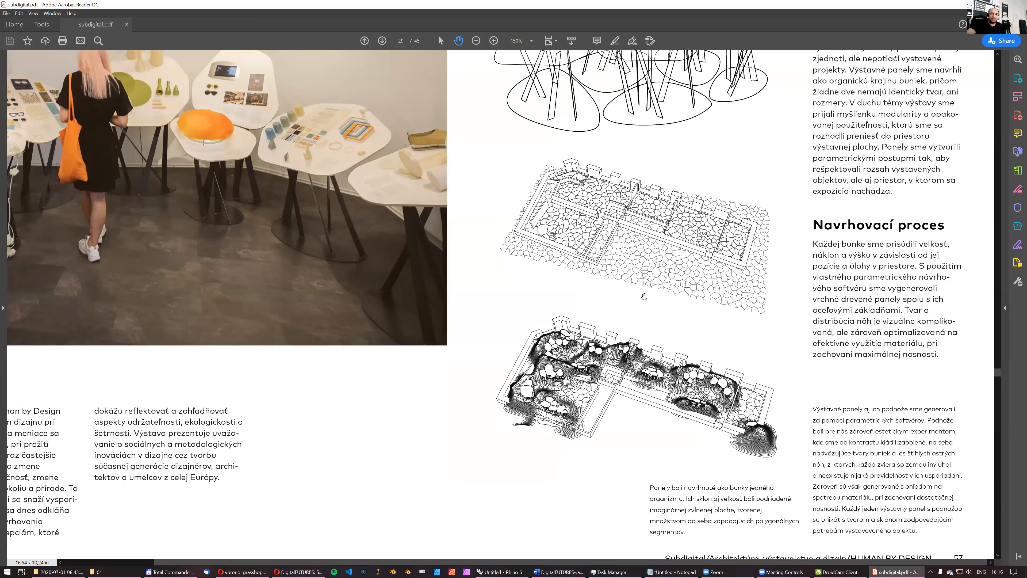
scroll(584, 354, "up", 3, "ctrl")
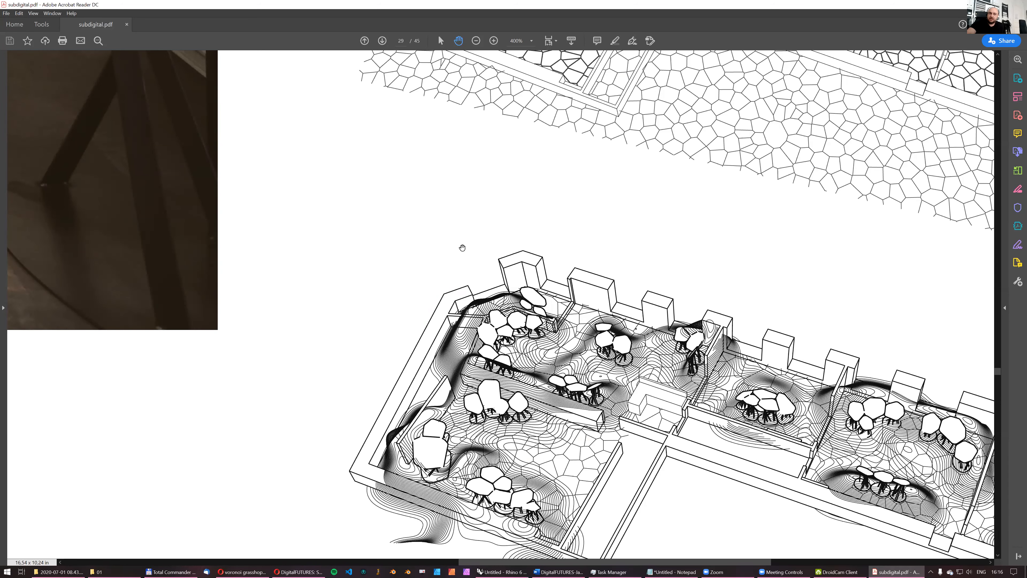
left_click_drag(657, 471, 496, 361)
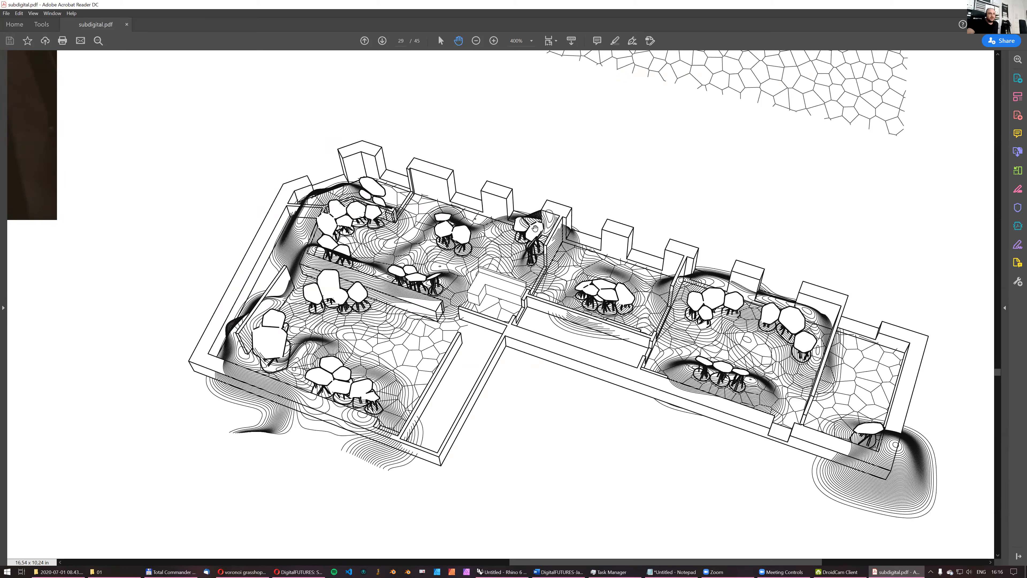
left_click_drag(653, 248, 600, 375)
left_click_drag(619, 121, 613, 325)
left_click_drag(496, 119, 508, 201)
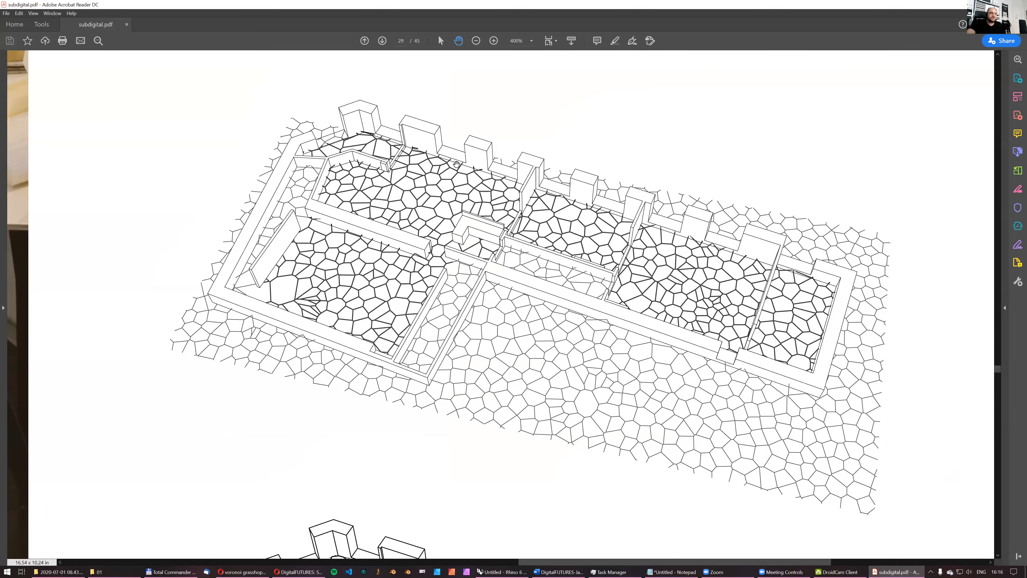
scroll(487, 268, "down", 3, "ctrl")
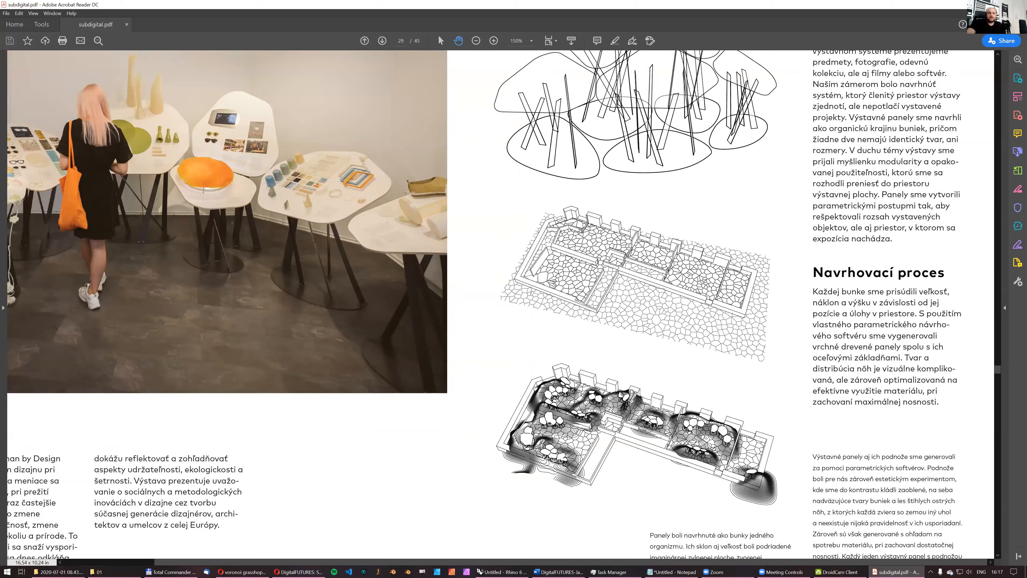
- Go back to the browser's Voronoi image results for another look and return to Grasshopper and Rhino
left_click(980, 4)
left_click(258, 568)
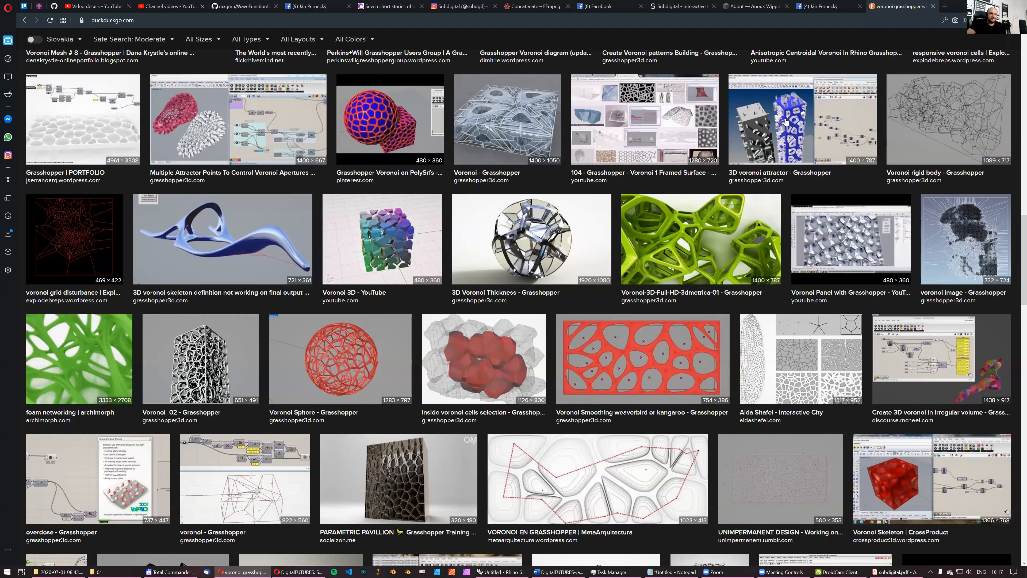
scroll(607, 342, "up", 6)
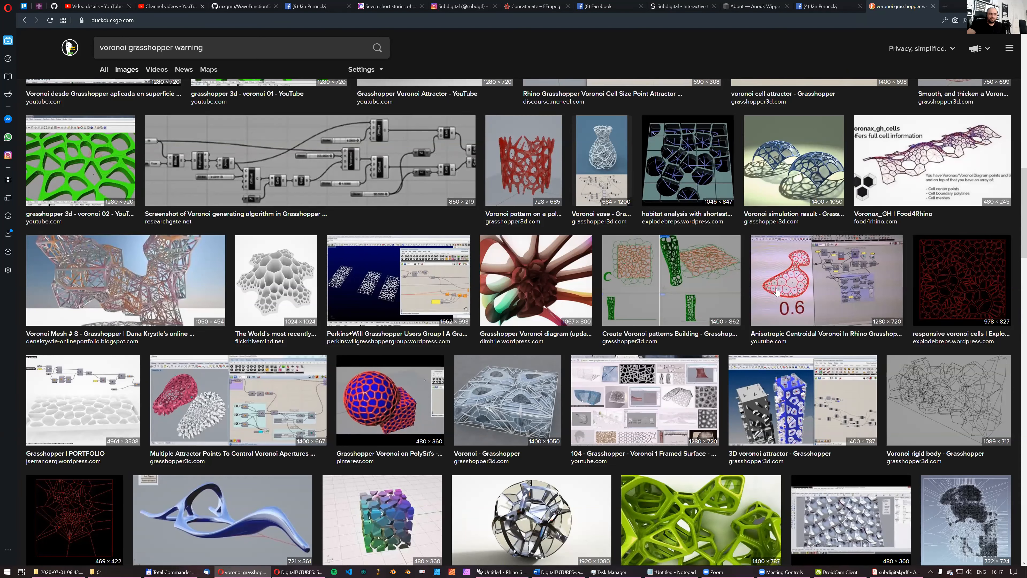
left_click(980, 5)
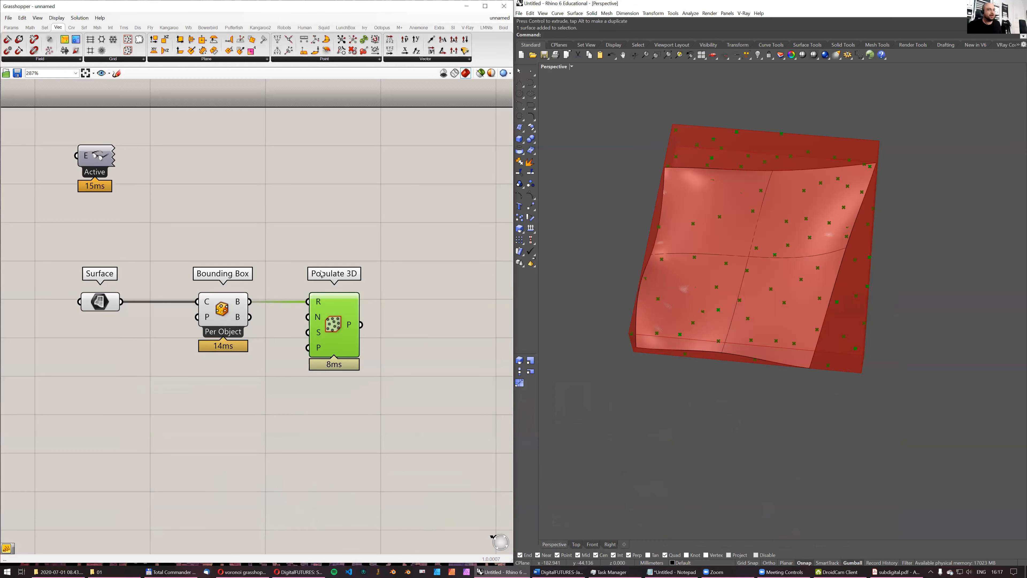
- Add a Project component after Populate 3D and feed the populated points into its geometry input
right_click_drag(729, 232, 700, 234)
right_click_drag(455, 277, 400, 266)
right_click_drag(717, 300, 740, 229)
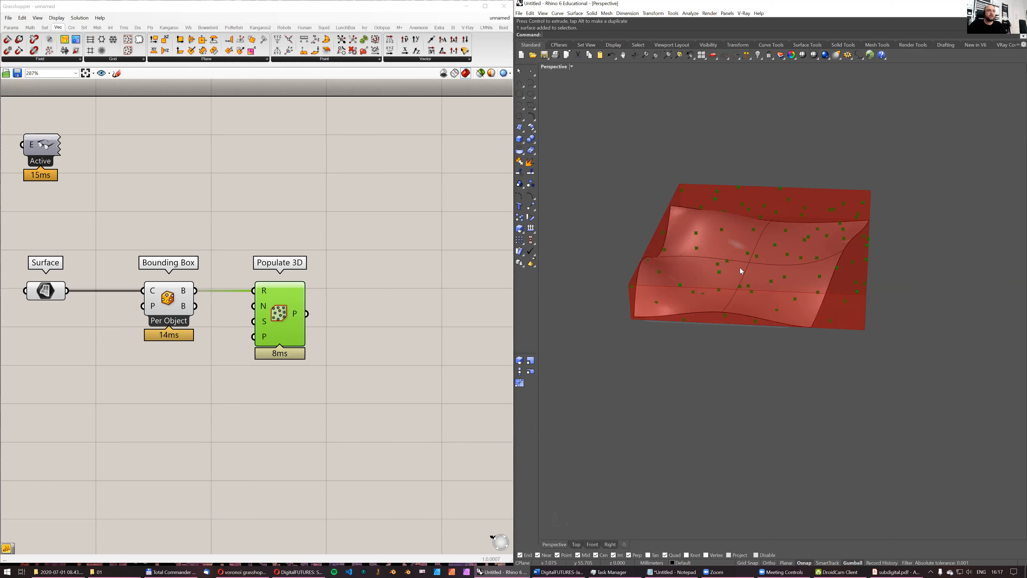
right_click_drag(764, 288, 814, 265)
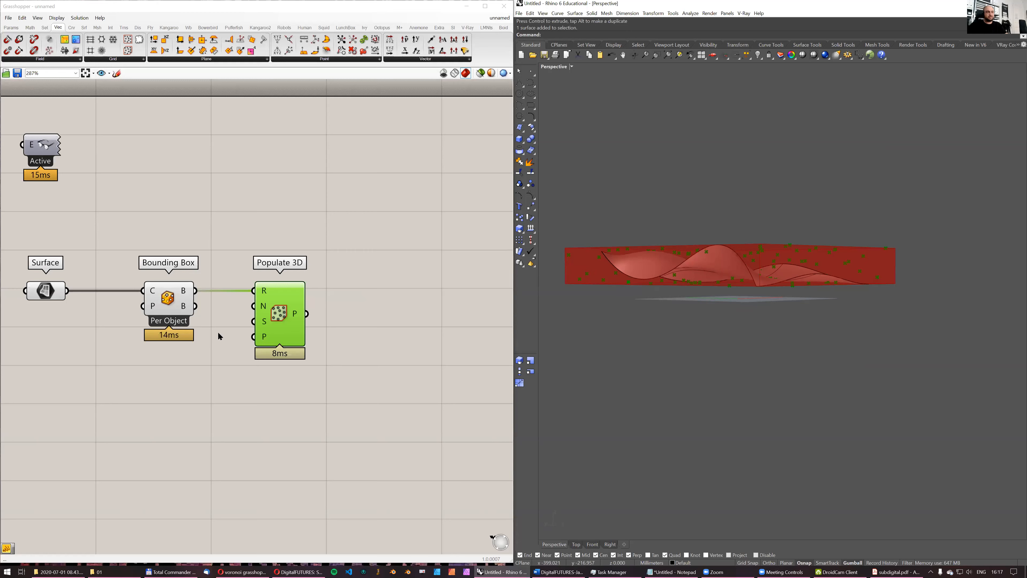
double_click(373, 277)
type("proje")
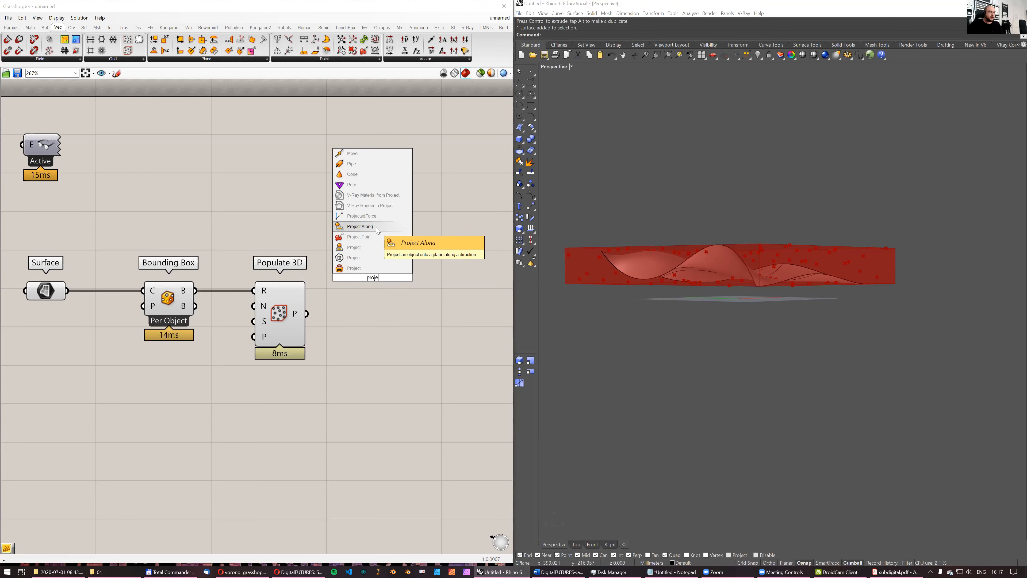
left_click(361, 247)
left_click_drag(362, 270, 398, 324)
right_click_drag(728, 275, 674, 282)
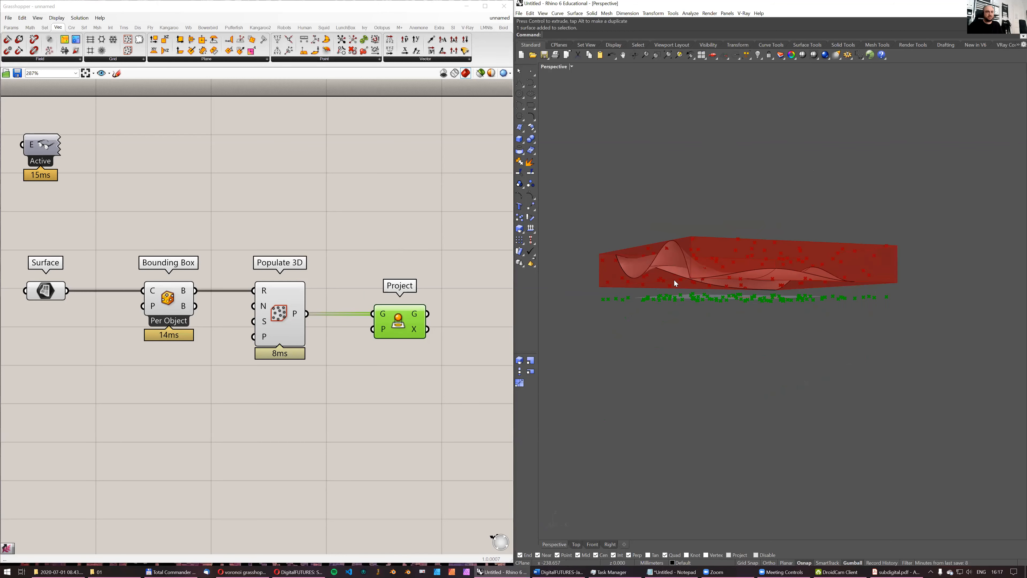
- Add an XY Plane component and connect it to the plane input of the Project component
left_click_drag(409, 319, 409, 348)
double_click(305, 396)
type("xy")
key("Return")
left_click_drag(331, 397, 369, 358)
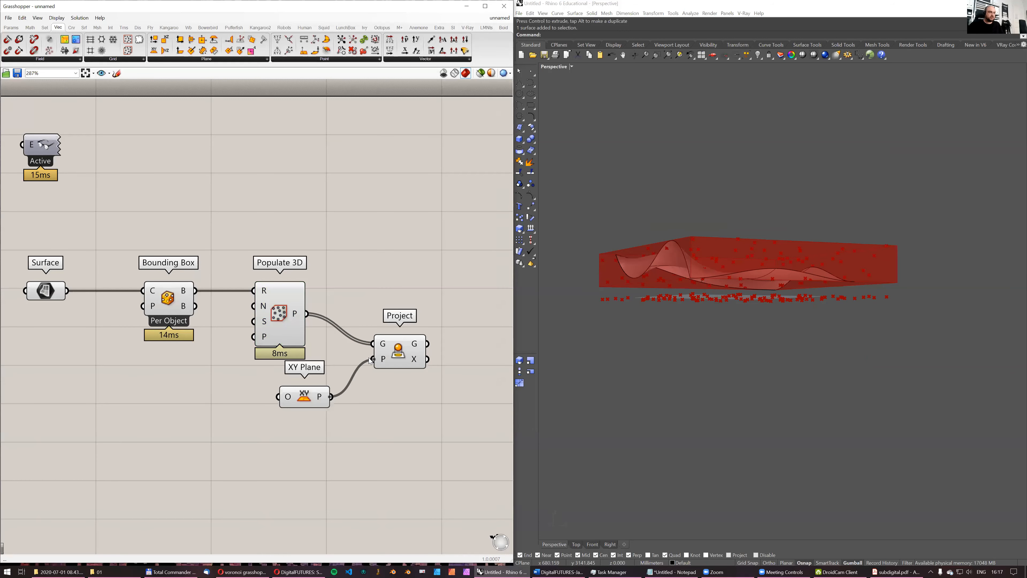
- Turn off the preview of the Bounding Box and Populate 3D components
right_click_drag(640, 317, 627, 373)
scroll(329, 327, "down", 2)
left_click_drag(329, 261, 182, 326)
middle_click(369, 223)
left_click(392, 202)
left_click(432, 235)
mouse_move(708, 282)
right_mouse_down()
mouse_move(761, 266)
mouse_move(752, 259)
mouse_move(724, 282)
right_mouse_up()
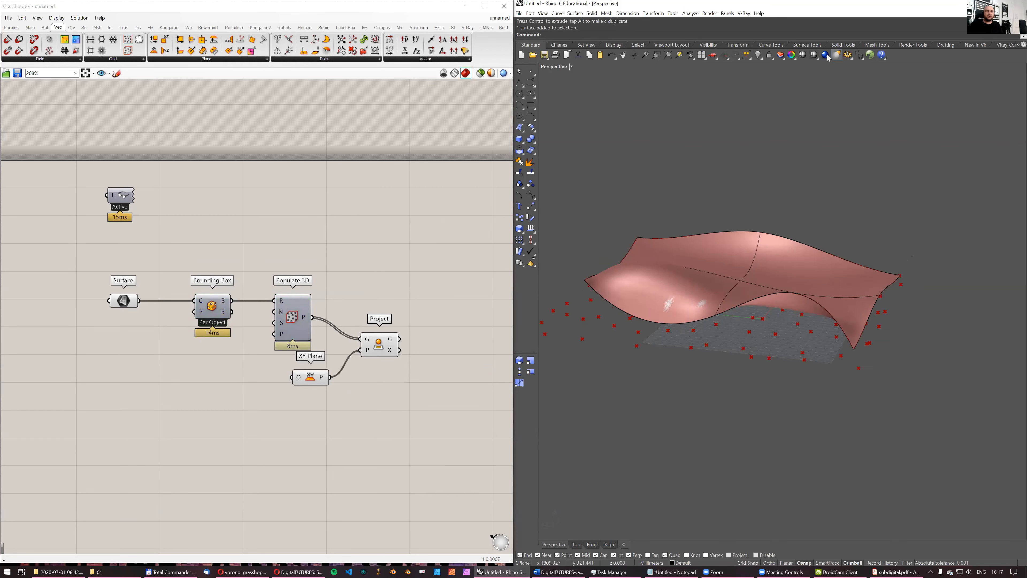
- Set the Rhino Perspective viewport to Wireframe display and check the projected points against the surface
right_click(817, 57)
right_click_drag(792, 320, 831, 300)
mouse_move(704, 290)
right_mouse_down()
mouse_move(720, 334)
mouse_move(704, 265)
mouse_move(708, 284)
mouse_move(684, 278)
mouse_move(780, 252)
mouse_move(739, 246)
mouse_move(687, 301)
right_mouse_up()
scroll(692, 285, "down", 5)
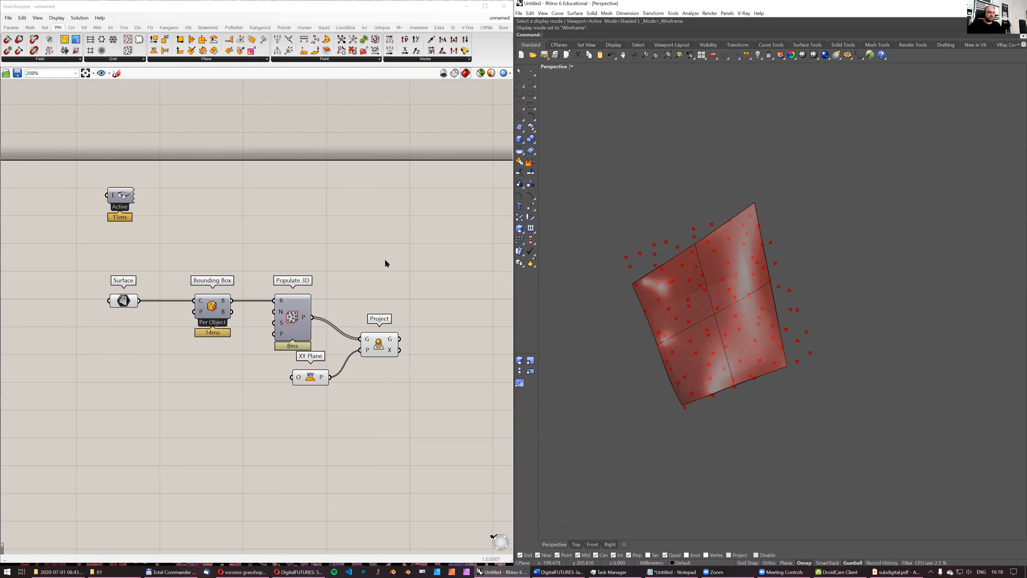
- Duplicate the Project component above the original and connect the Surface to its geometry input, keeping the XY Plane as projection plane
right_click_drag(385, 263, 302, 234)
left_click_drag(299, 323, 298, 201)
left_click_drag(56, 272, 282, 190)
left_click_drag(298, 197, 309, 179)
right_click_drag(665, 318, 735, 328)
left_click_drag(298, 324, 326, 323)
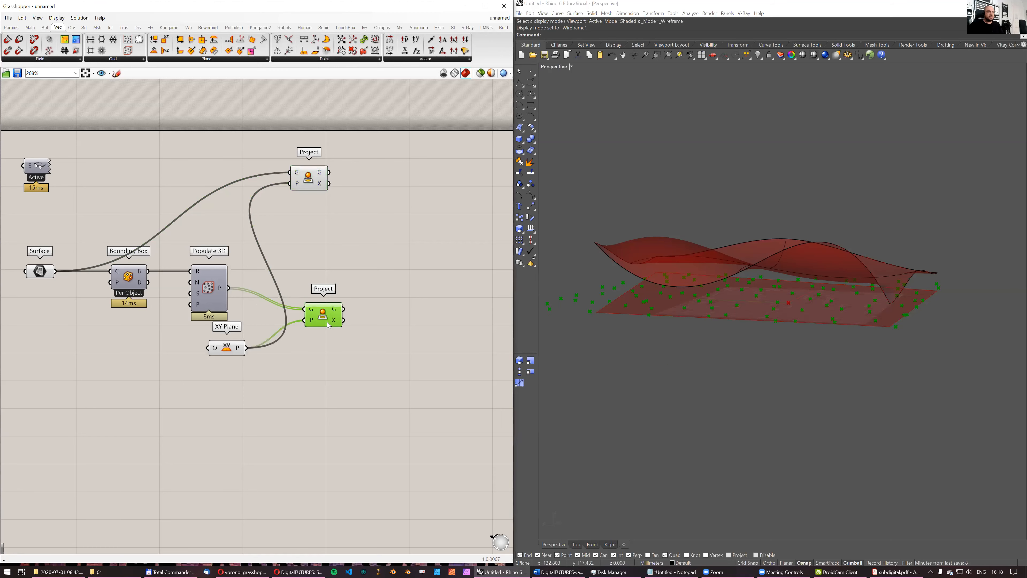
left_click(391, 274)
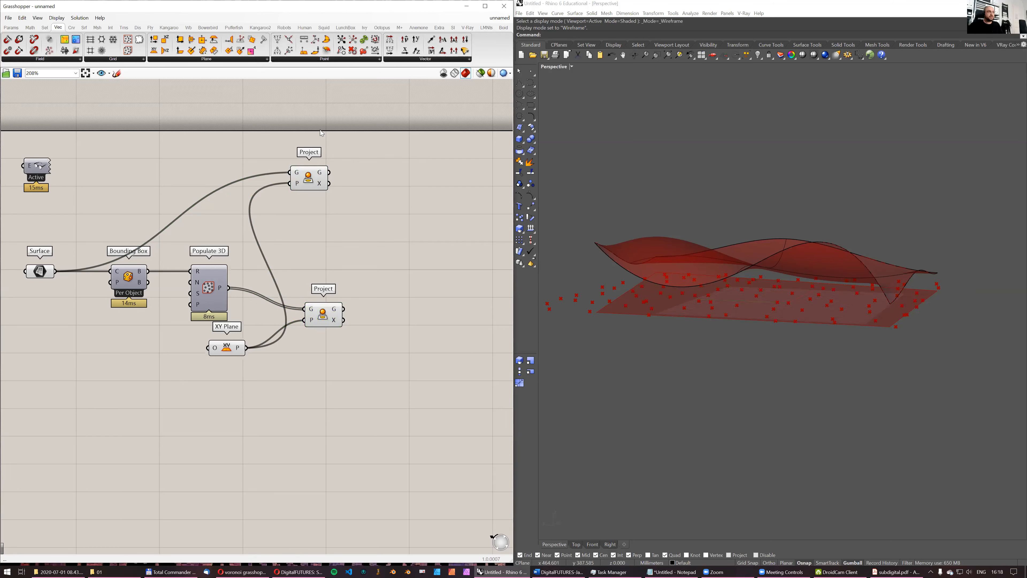
- Add a Point In Curve component beside the upper Project component
left_click(84, 28)
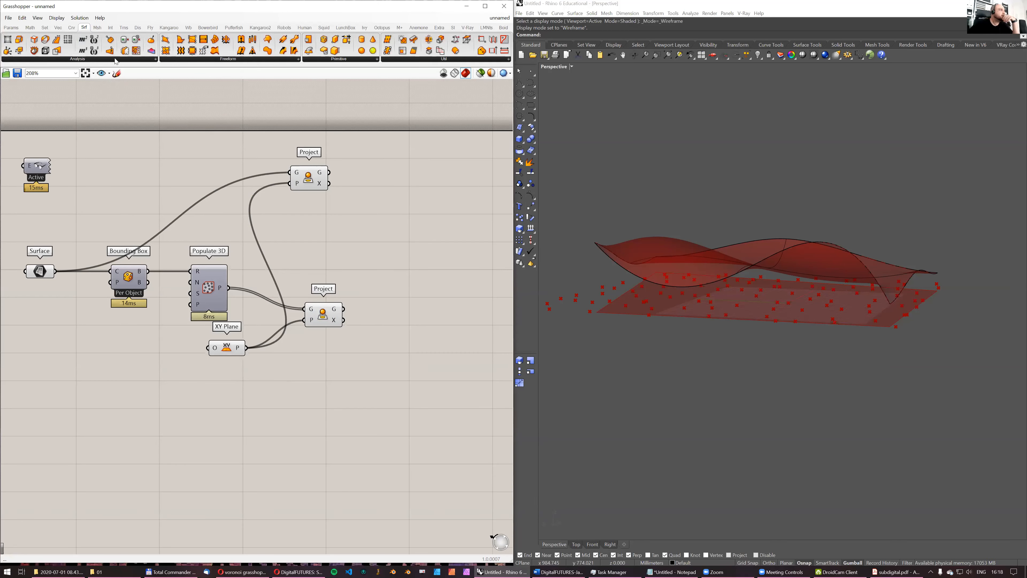
left_click(116, 59)
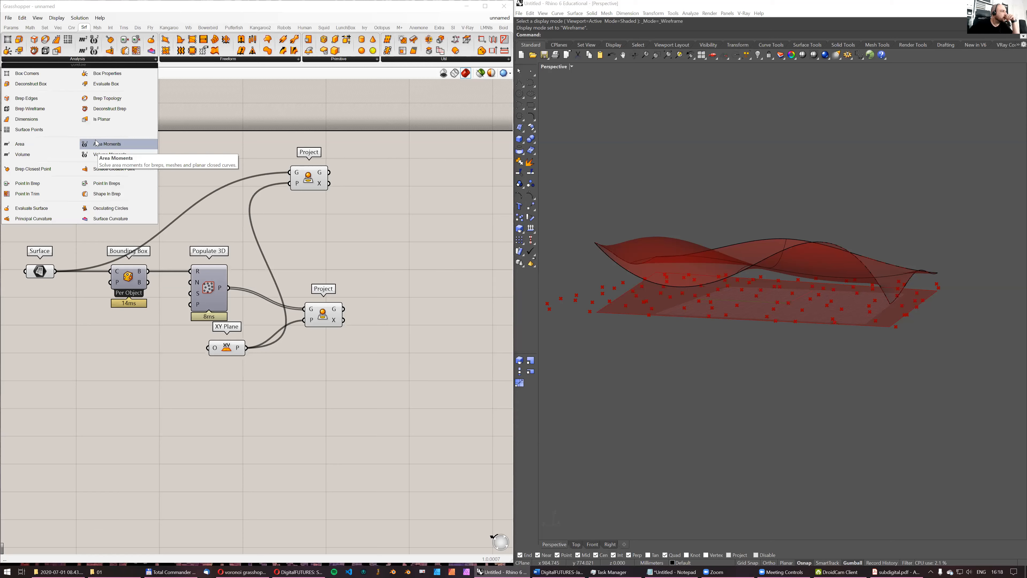
left_click(110, 27)
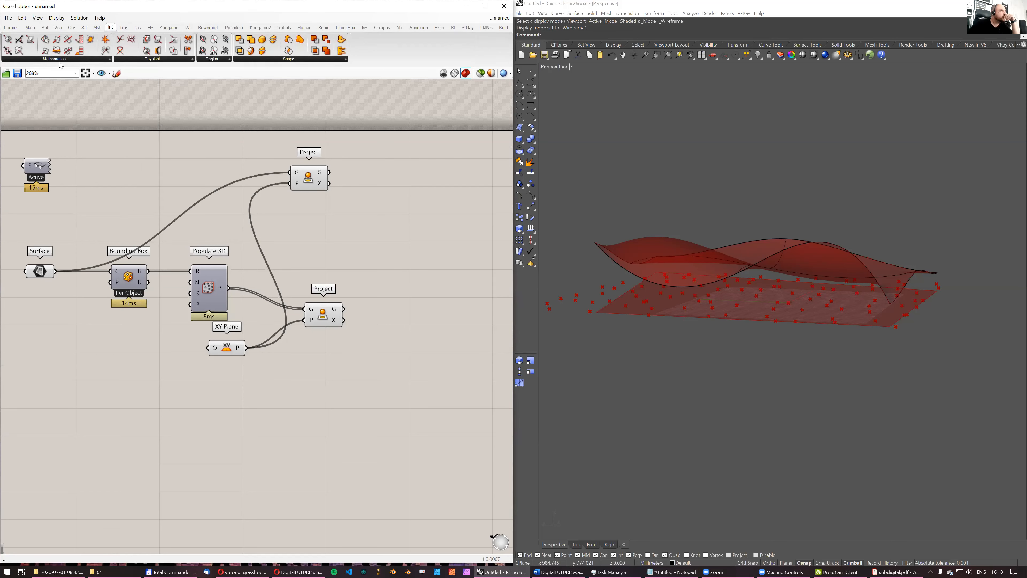
double_click(197, 140)
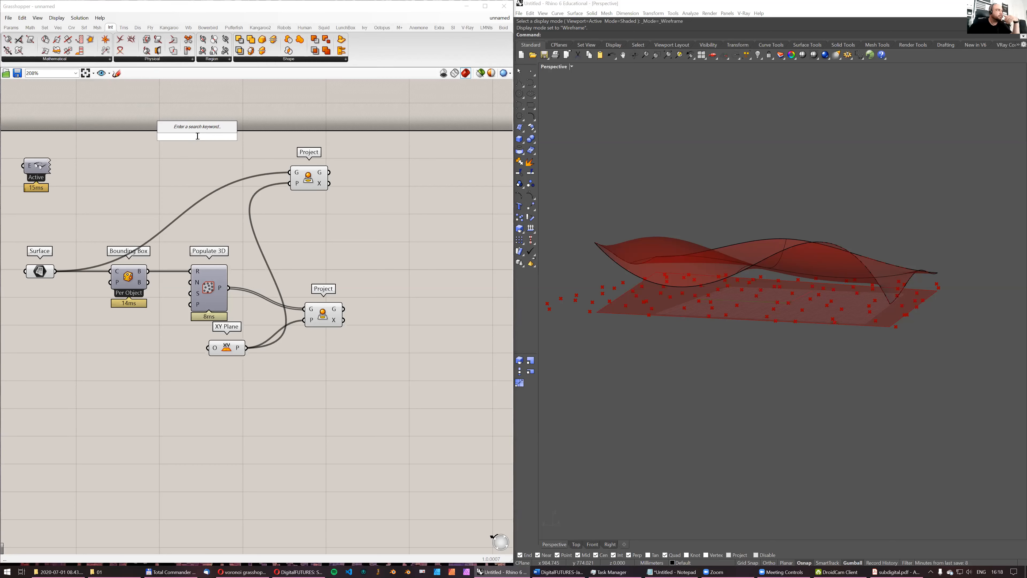
type("p")
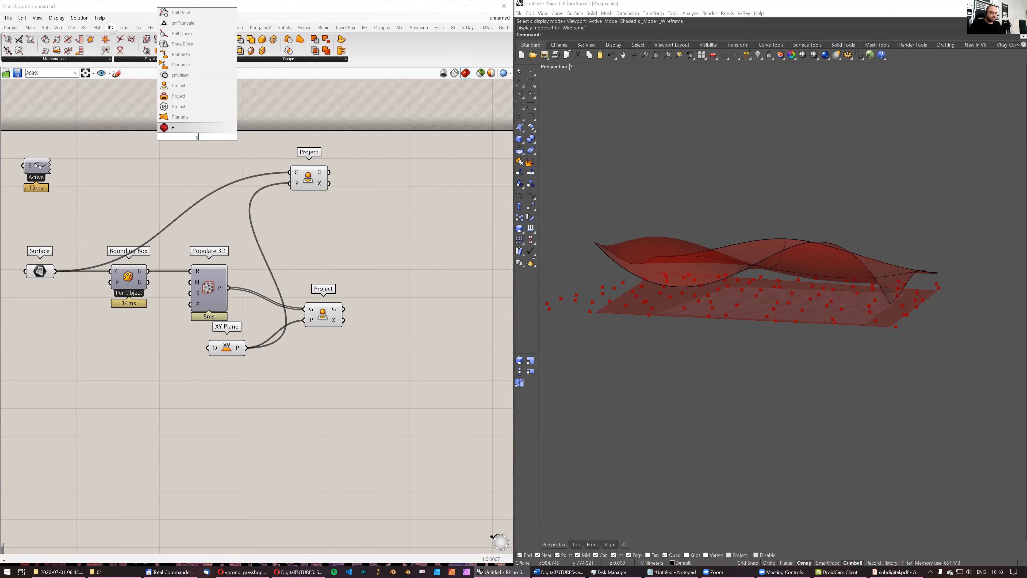
type("oint in")
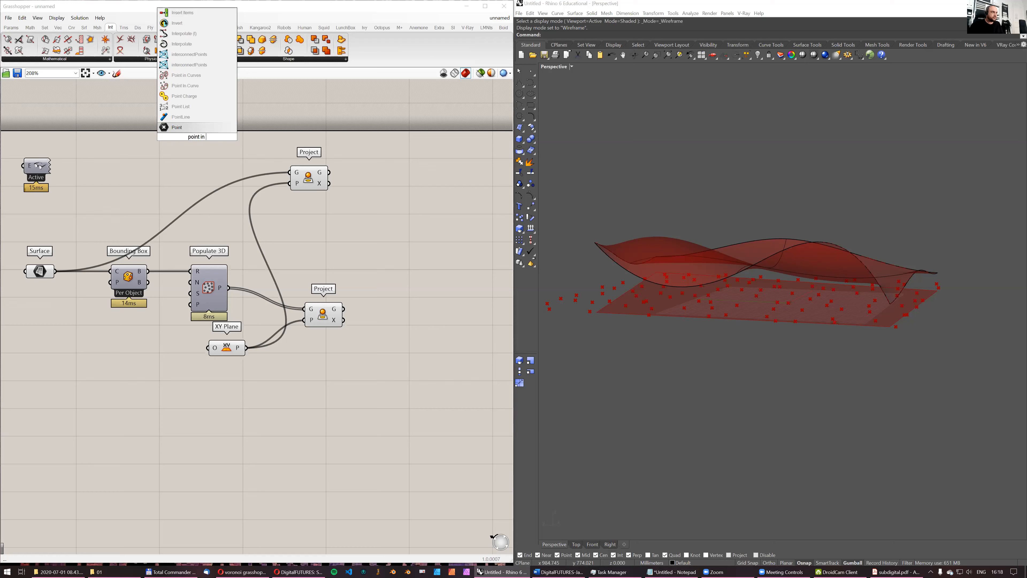
left_click(199, 98)
left_click_drag(202, 134, 376, 183)
- Connect the projected surface to Point In Curve's curve input and the projected points to its point input, placing it after the lower Project
left_click(318, 175)
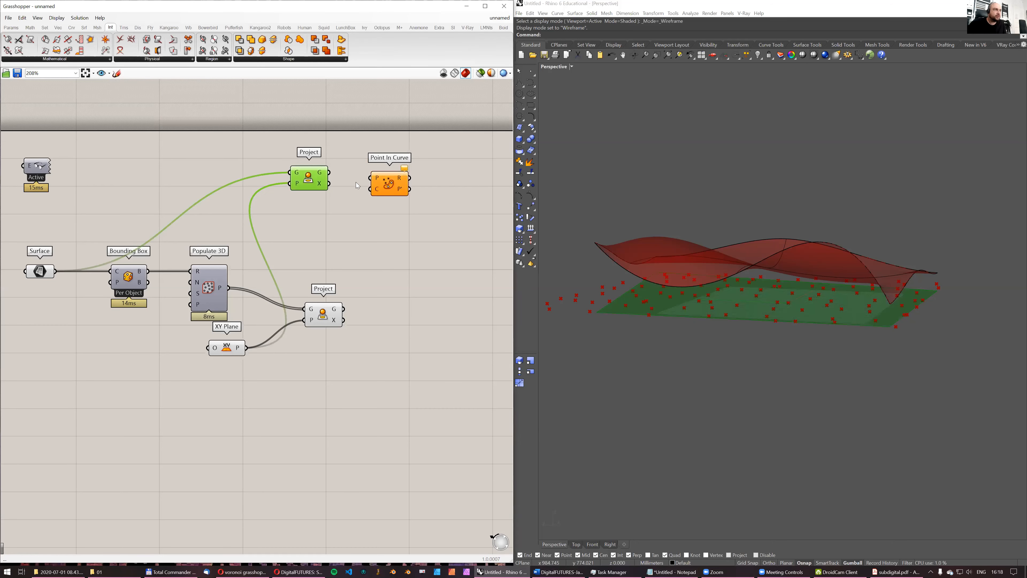
right_click_drag(649, 275, 663, 280)
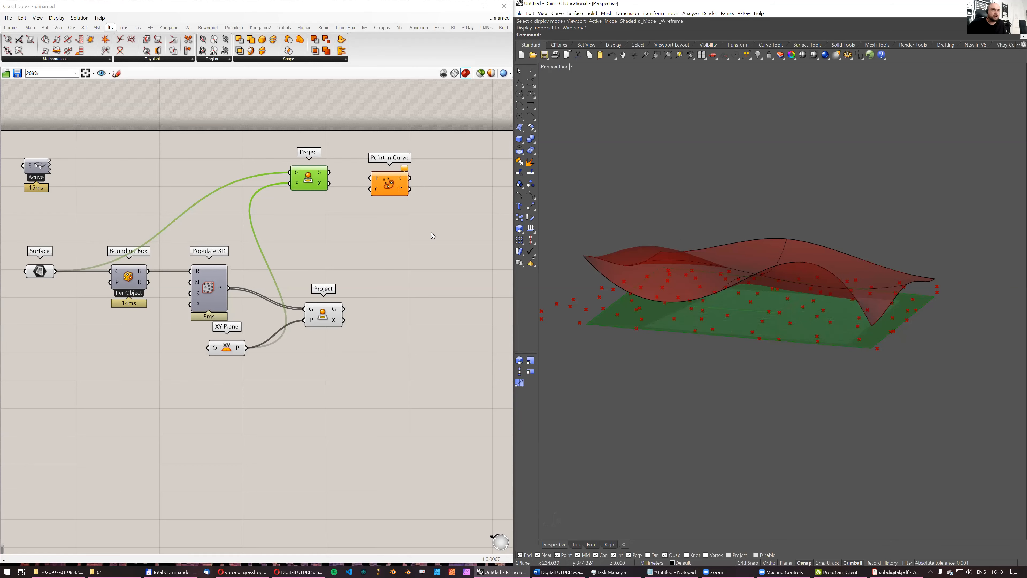
right_click_drag(748, 265, 717, 244)
right_click_drag(729, 356, 727, 307)
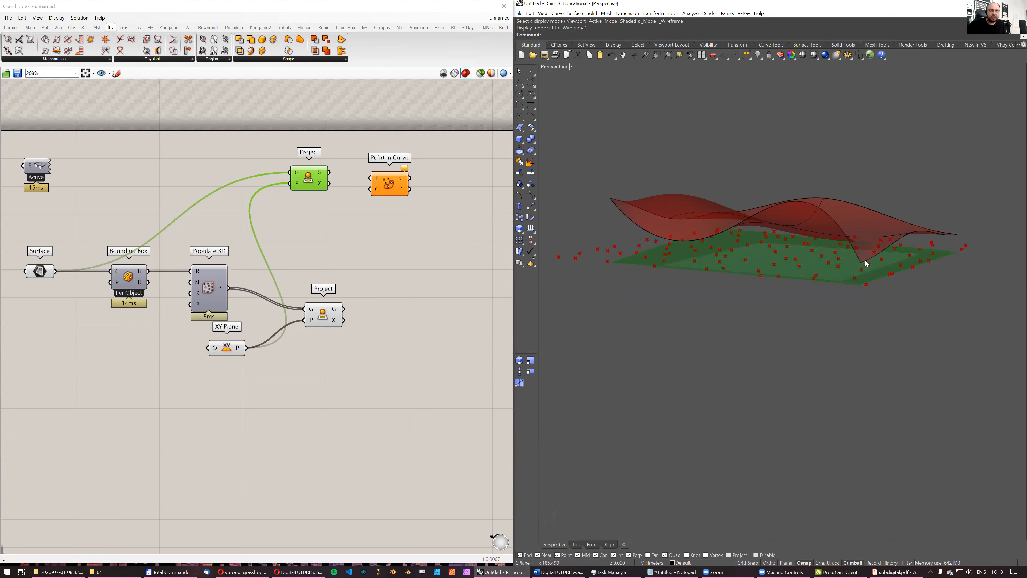
right_click_drag(928, 300, 904, 232)
left_click_drag(331, 173, 371, 189)
left_click_drag(344, 309, 415, 315)
right_click_drag(442, 297, 419, 296)
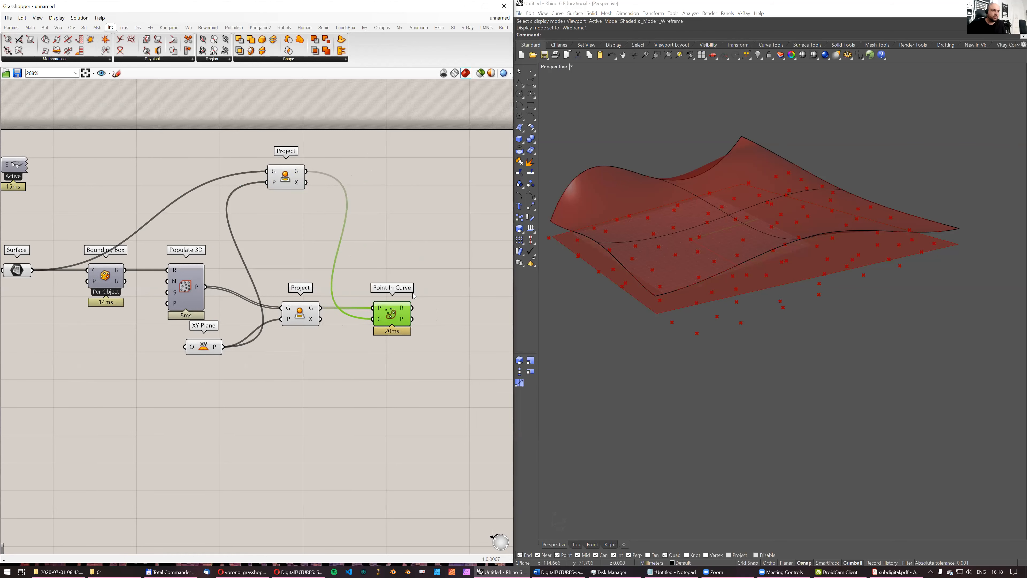
mouse_move(404, 311)
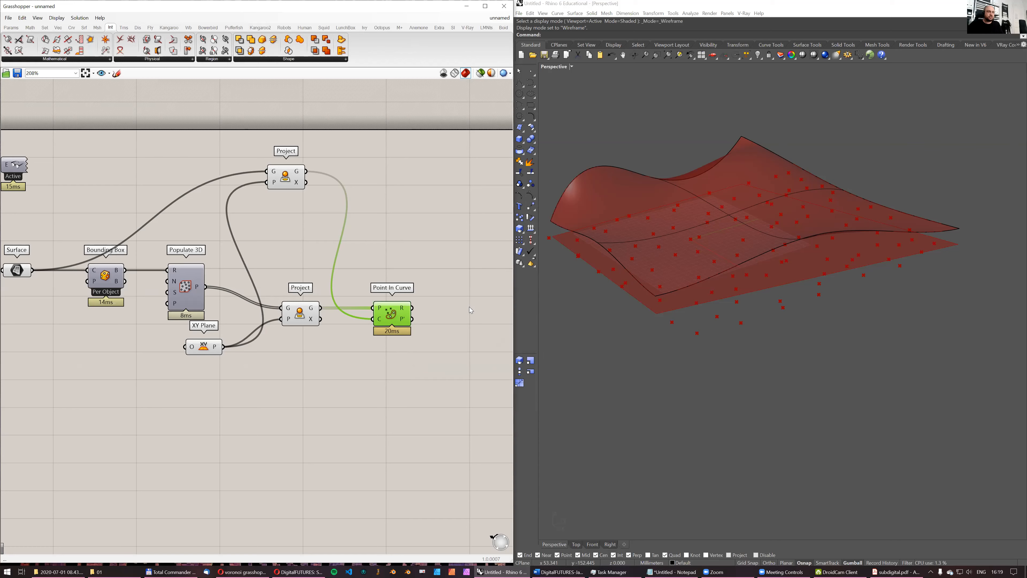
- Open the component search on the canvas beyond Point In Curve
right_click_drag(470, 307, 401, 296)
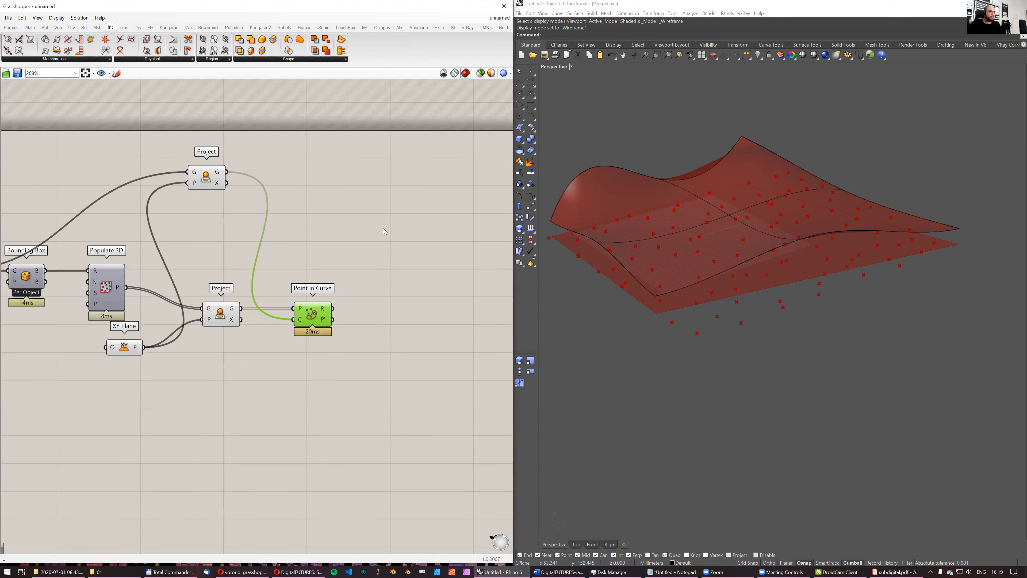
double_click(389, 271)
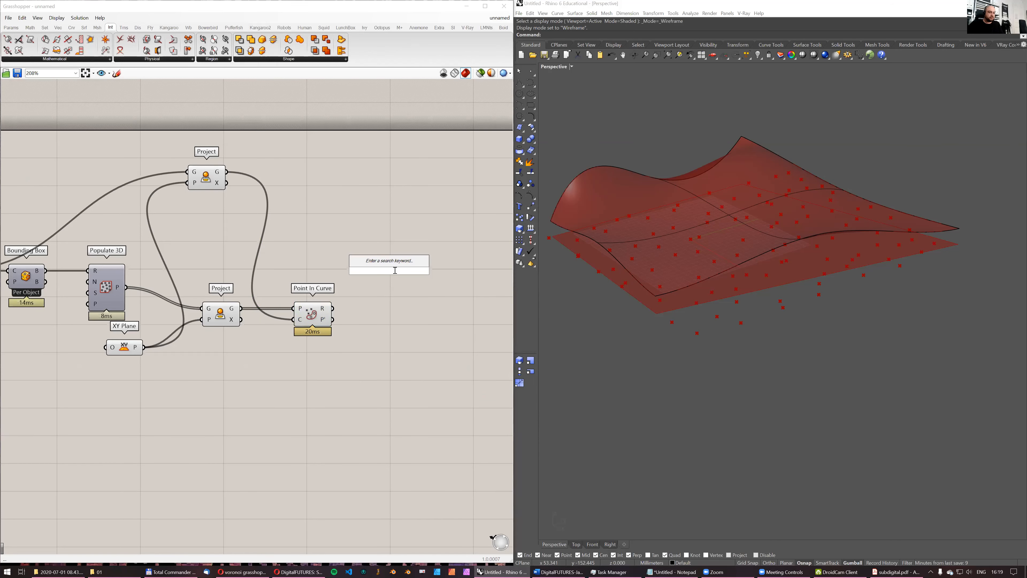
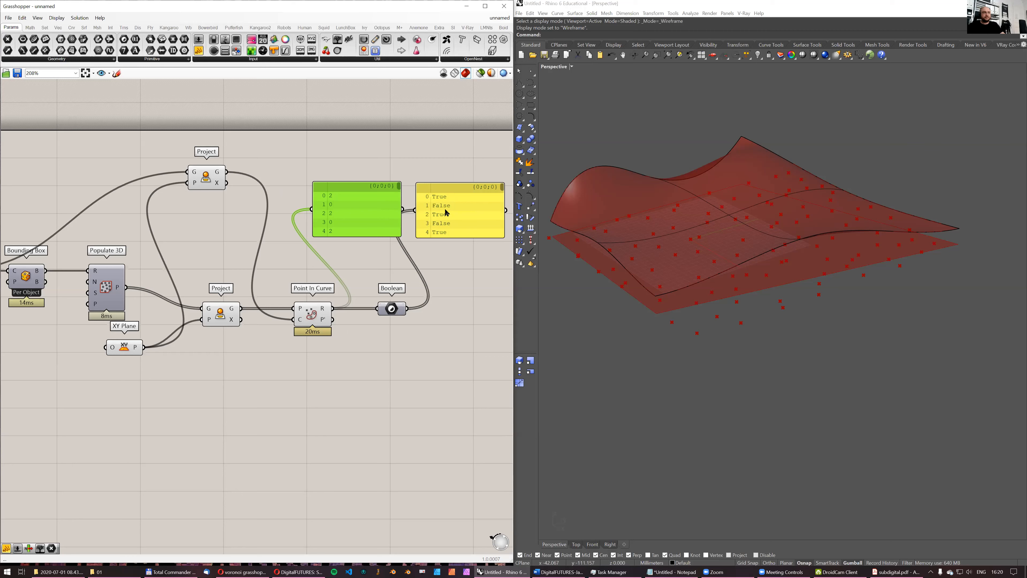
- Delete the two data panels above Boolean and add a Cull Pattern component in the freed area
left_click_drag(455, 166, 374, 222)
key("Delete")
double_click(390, 247)
type("cull")
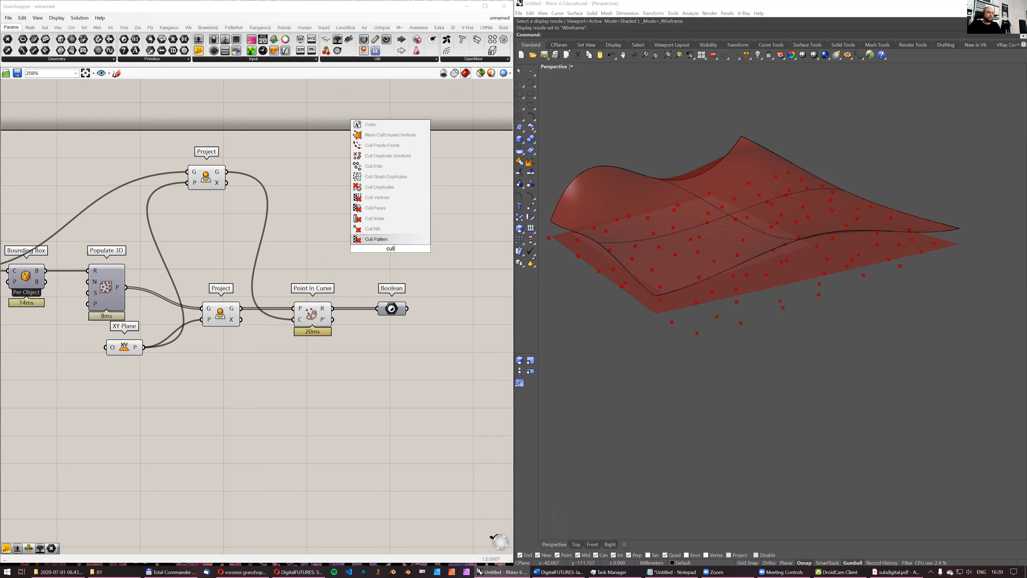
key("Return")
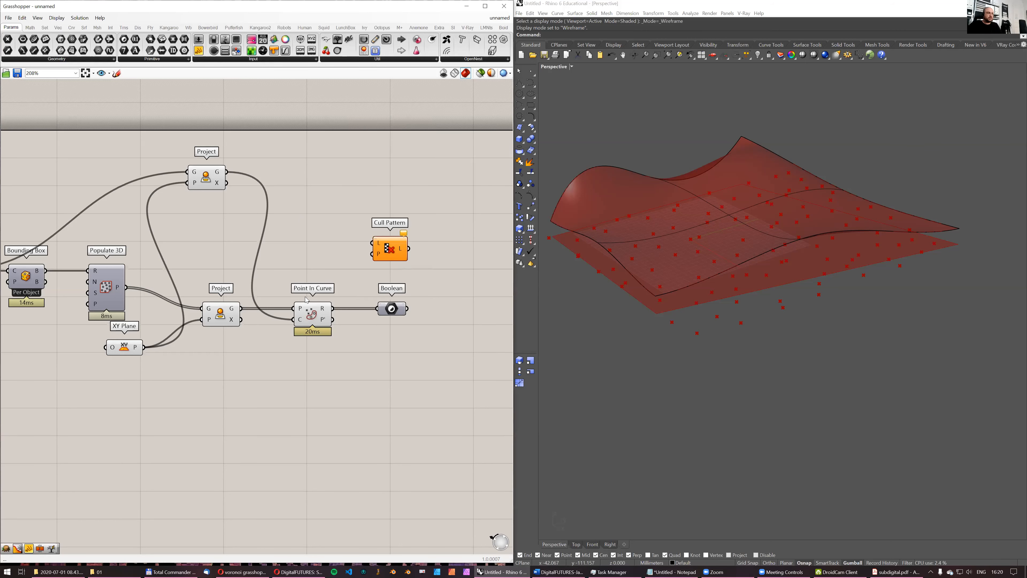
- Connect the projected points to Cull Pattern's list input and the Boolean to its pattern input, placing it after Boolean
left_click_drag(242, 309, 425, 236)
left_click_drag(440, 362, 308, 304)
left_click_drag(309, 305, 307, 334)
left_click_drag(430, 247, 439, 319)
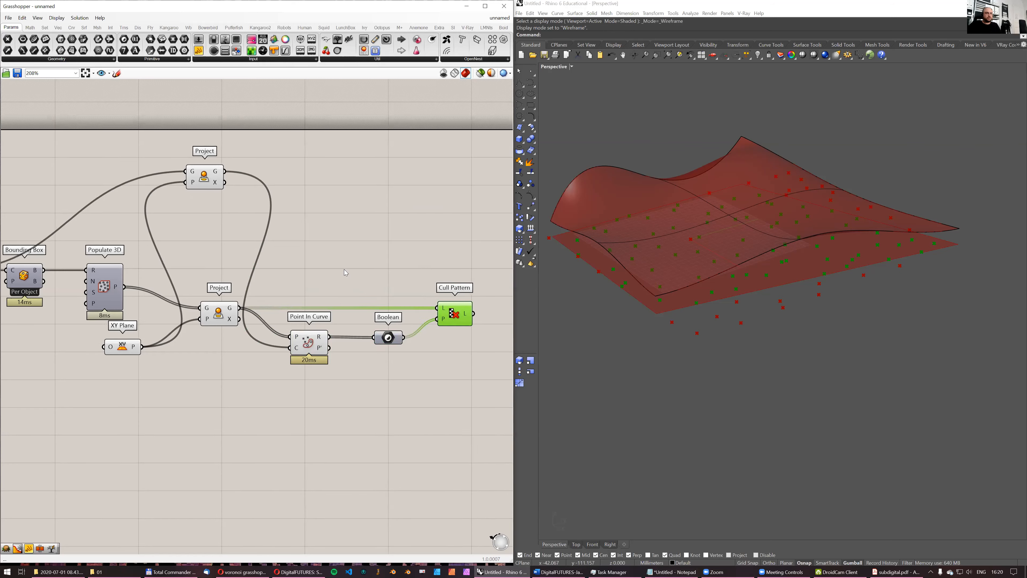
- Turn off the preview of the Point In Curve and Boolean components
right_click_drag(345, 270, 308, 268)
right_click_drag(783, 264, 741, 300)
right_click_drag(418, 322, 349, 326)
left_click_drag(155, 284, 300, 401)
middle_click(387, 410)
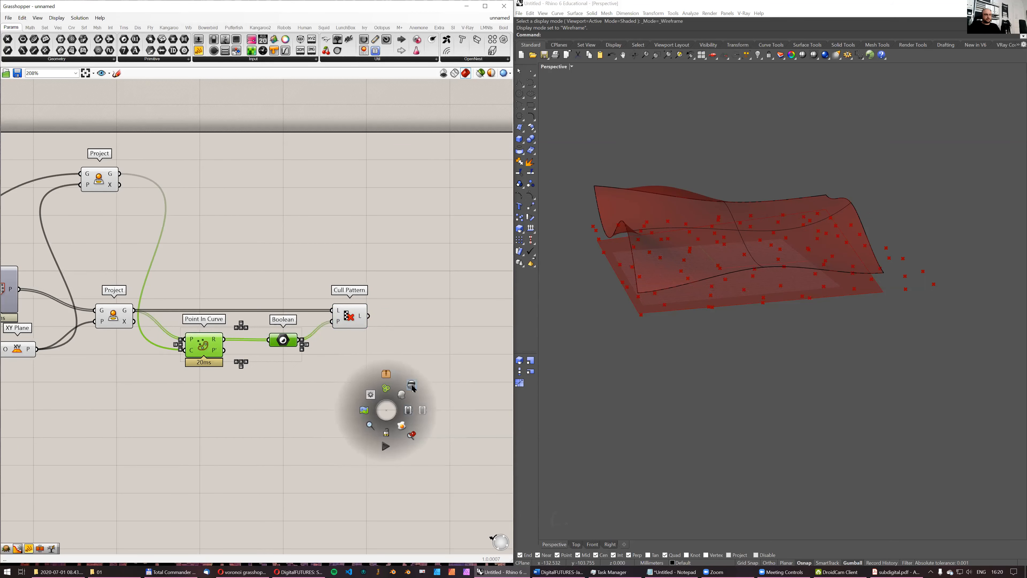
- Turn off the preview of Populate 3D, XY Plane and both Project components
right_click_drag(134, 384, 200, 383)
left_click_drag(225, 385, 74, 284)
middle_click(298, 259)
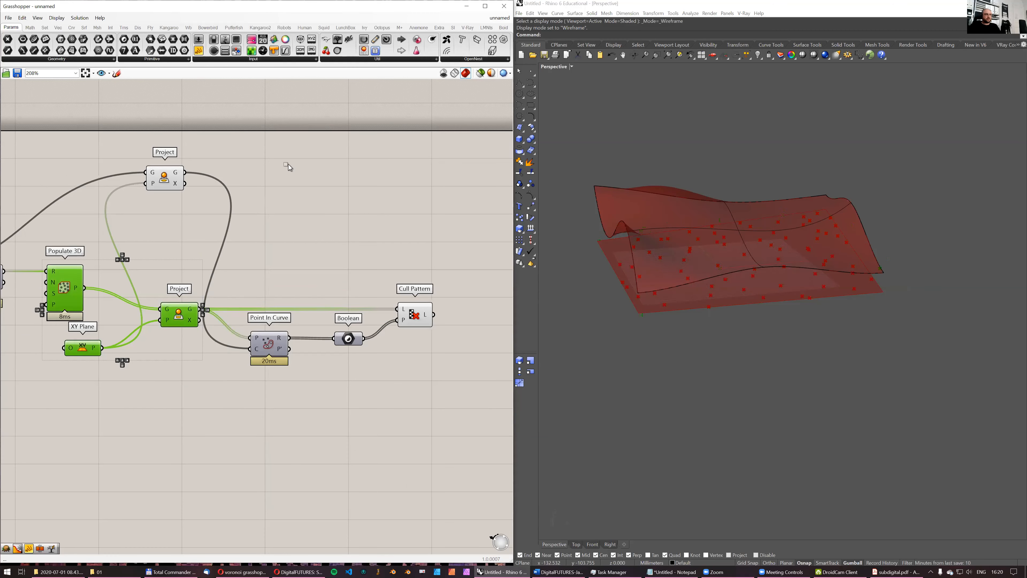
left_click(165, 179)
middle_click(317, 207)
left_click(345, 184)
left_click(402, 194)
- Add a Voronoi component and place it above and beyond Cull Pattern
right_click_drag(774, 279, 784, 327)
right_click_drag(312, 258, 287, 276)
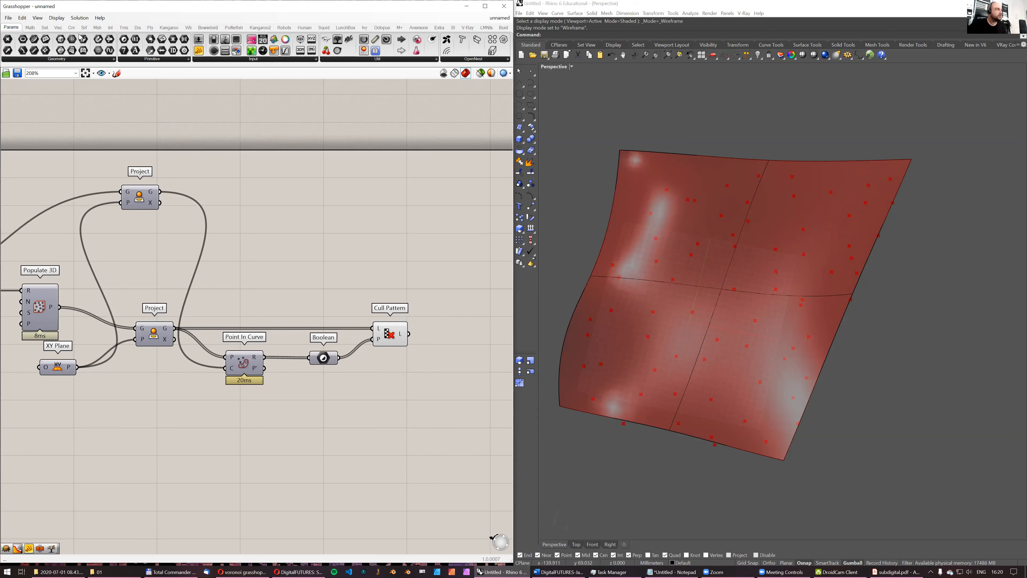
left_click(72, 28)
double_click(290, 153)
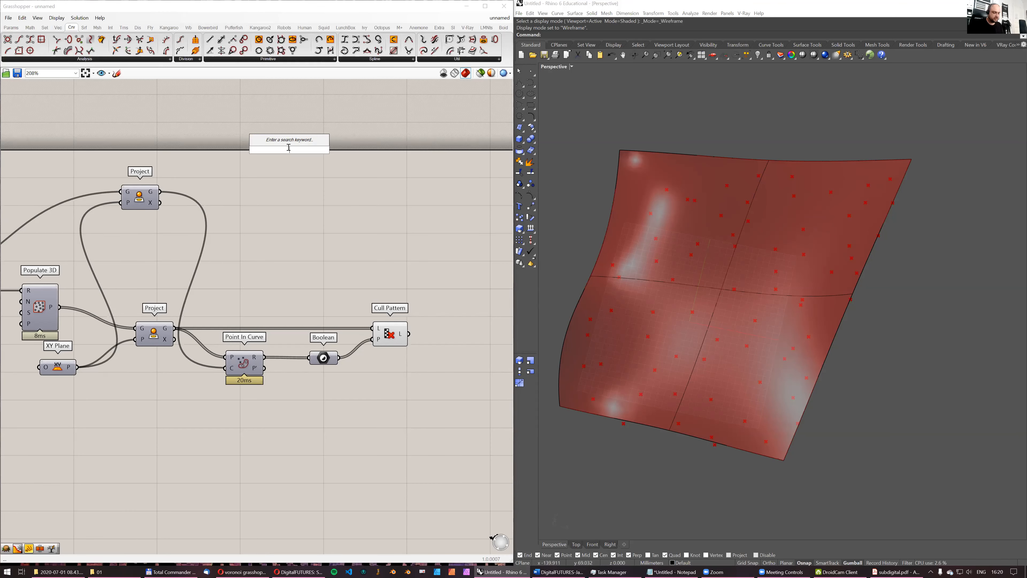
type("vorono")
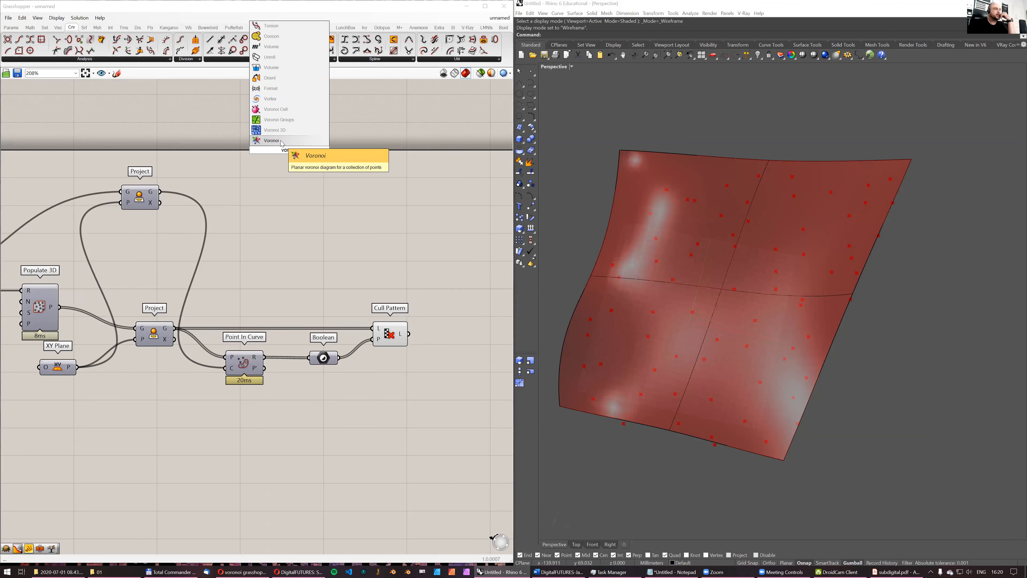
key("Return")
left_click_drag(290, 157, 440, 236)
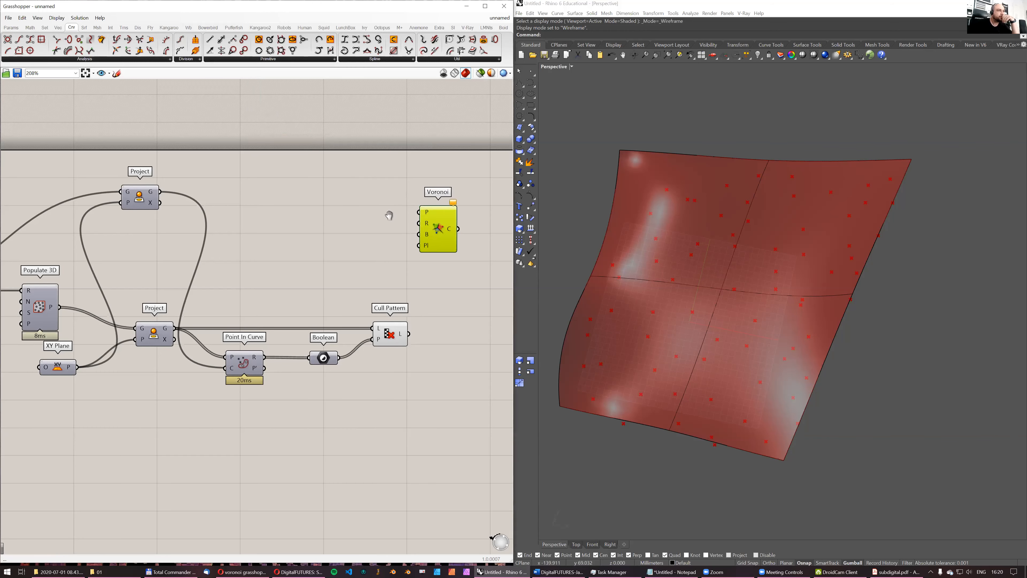
- Move Voronoi closer to Cull Pattern and connect the culled points to its points input
right_click_drag(390, 215, 340, 197)
left_click_drag(377, 196, 393, 245)
left_click_drag(358, 315, 382, 243)
left_click_drag(413, 276, 430, 293)
mouse_move(730, 223)
right_mouse_down()
mouse_move(727, 184)
mouse_move(749, 220)
right_mouse_up()
right_click_drag(352, 193, 267, 192)
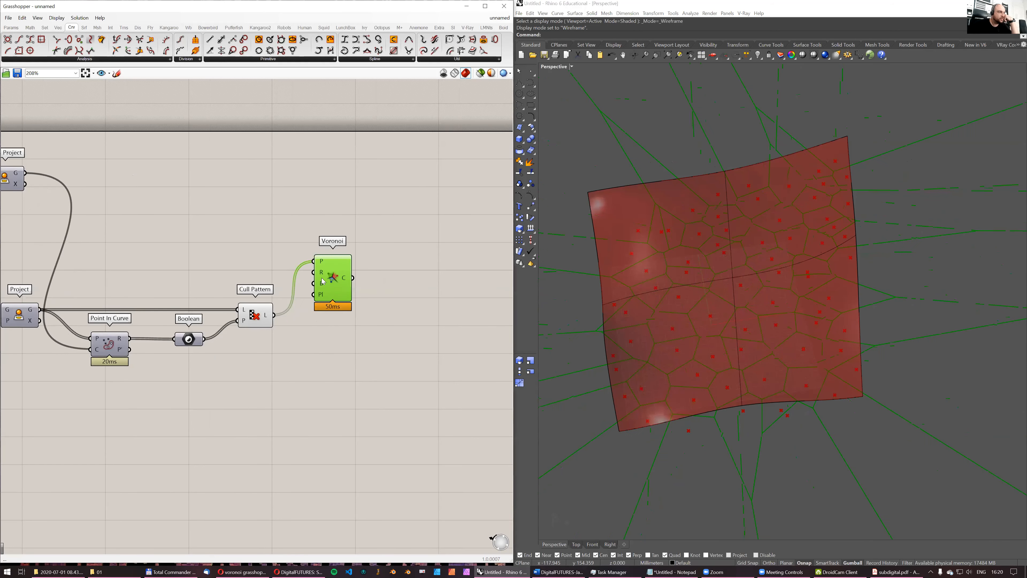
- Connect the Bounding Box's box output to Voronoi's boundary input in place of the projected surface
scroll(322, 283, "down", 3)
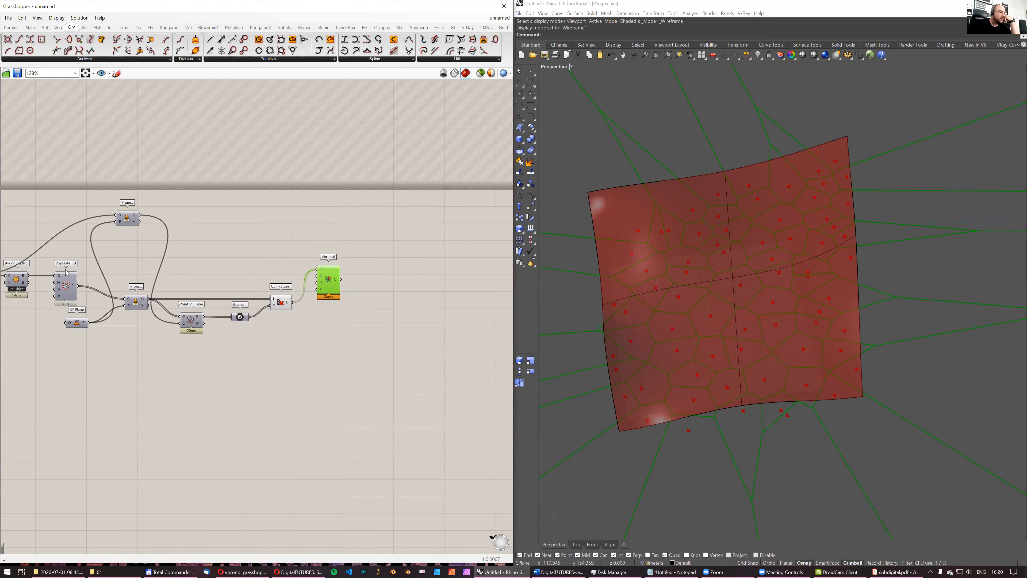
right_click_drag(82, 259, 165, 229)
left_click_drag(111, 245, 401, 254)
left_click_drag(222, 186, 403, 257)
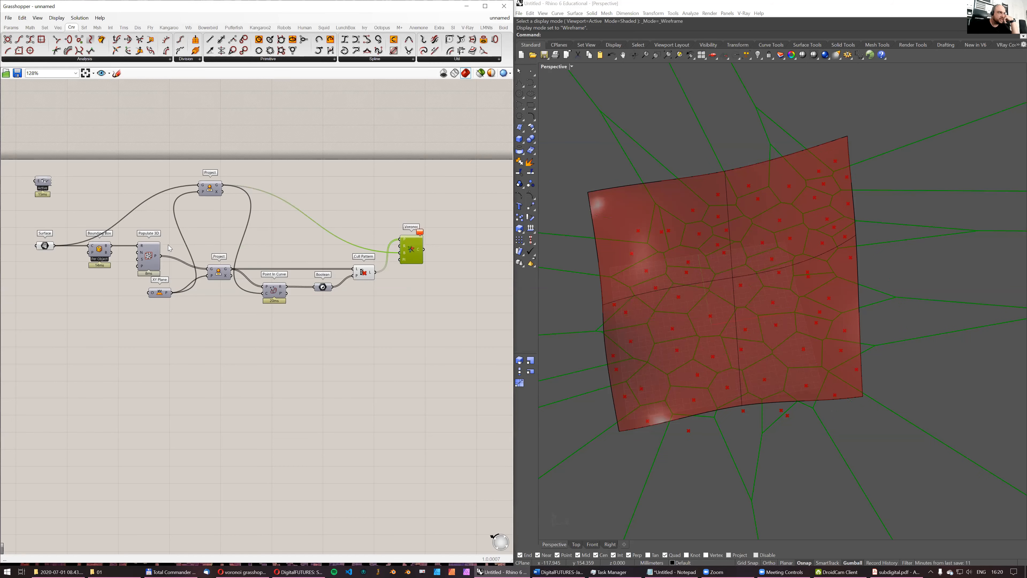
left_click_drag(112, 252, 403, 255)
- Turn off the preview of the input Surface component to expose the Voronoi cells
right_click_drag(754, 293, 787, 223)
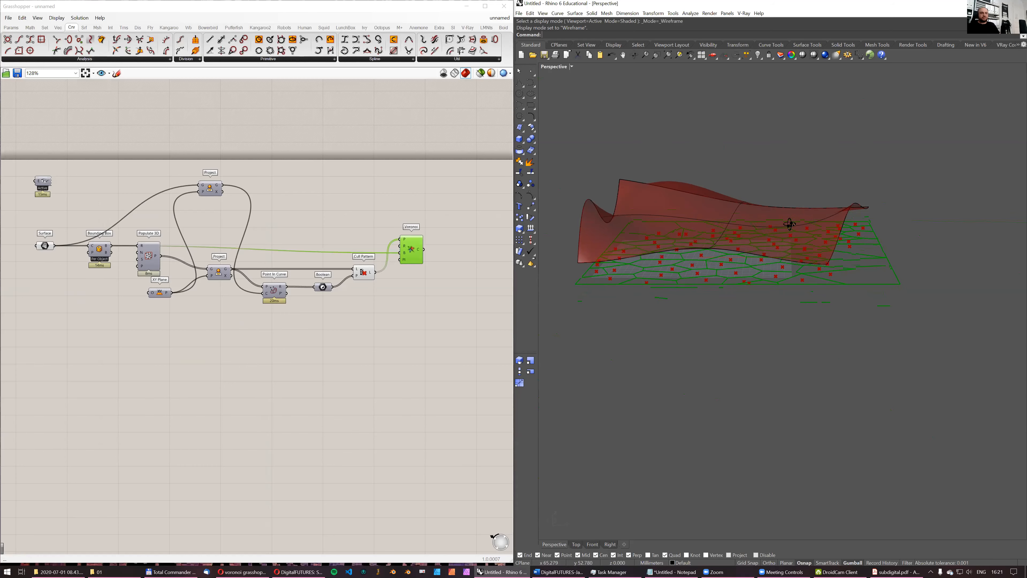
scroll(701, 298, "up", 5)
right_click_drag(743, 292, 723, 248)
right_click_drag(371, 177, 320, 200)
left_click(404, 243)
right_click_drag(192, 239, 299, 222)
left_click(101, 253)
middle_click(151, 202)
left_click(174, 180)
right_click_drag(664, 285, 659, 262)
- Bake the Voronoi cells into Rhino and restrict the Grasshopper preview to selected components only
left_click(467, 255)
right_click_drag(789, 306, 609, 275)
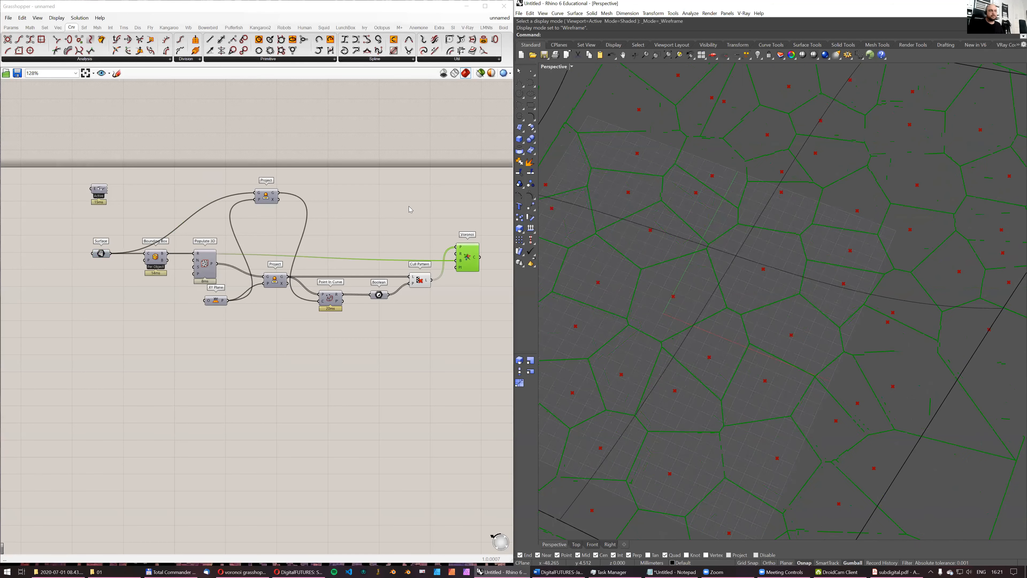
mouse_move(475, 259)
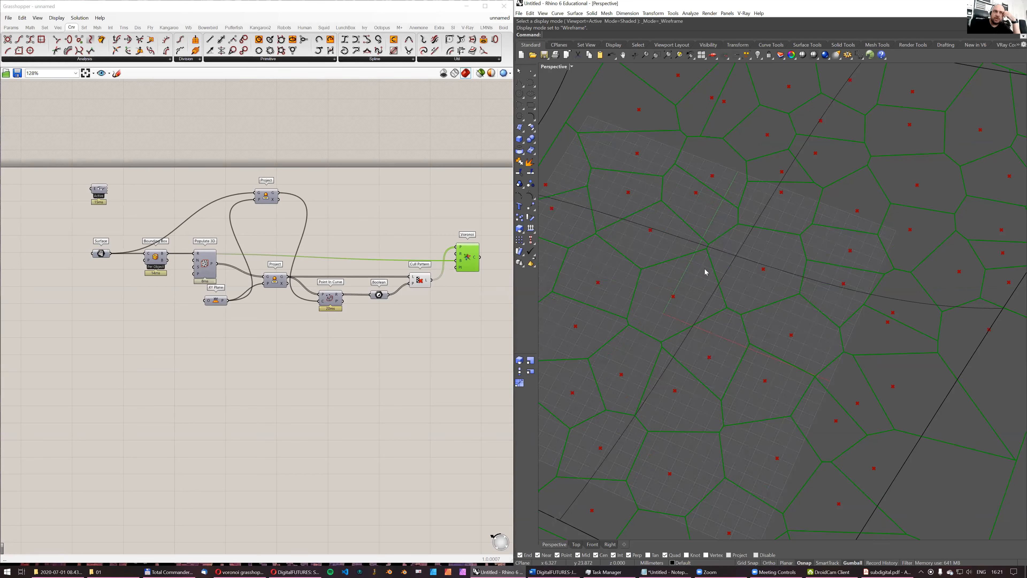
middle_click(468, 258)
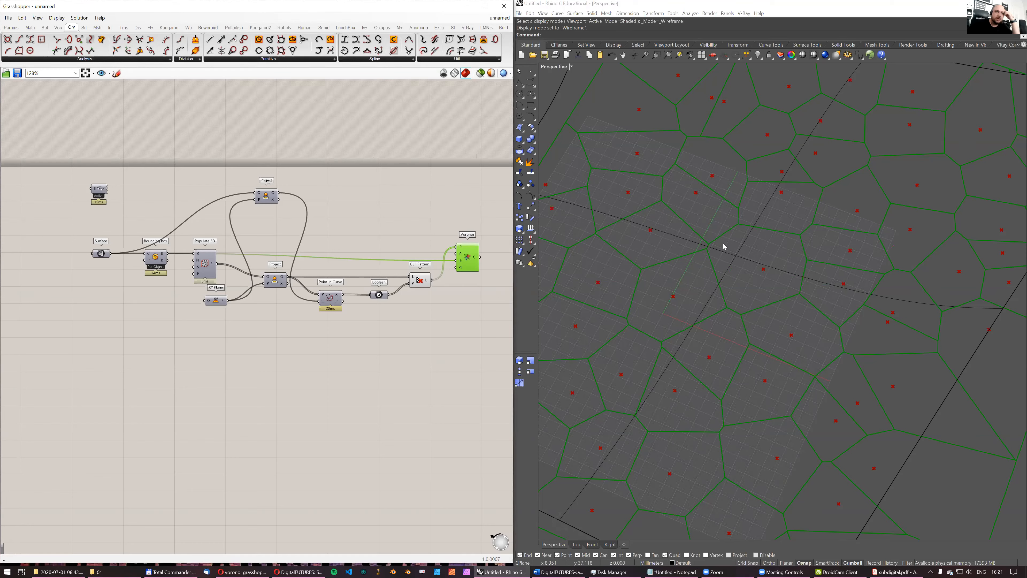
left_click(452, 157)
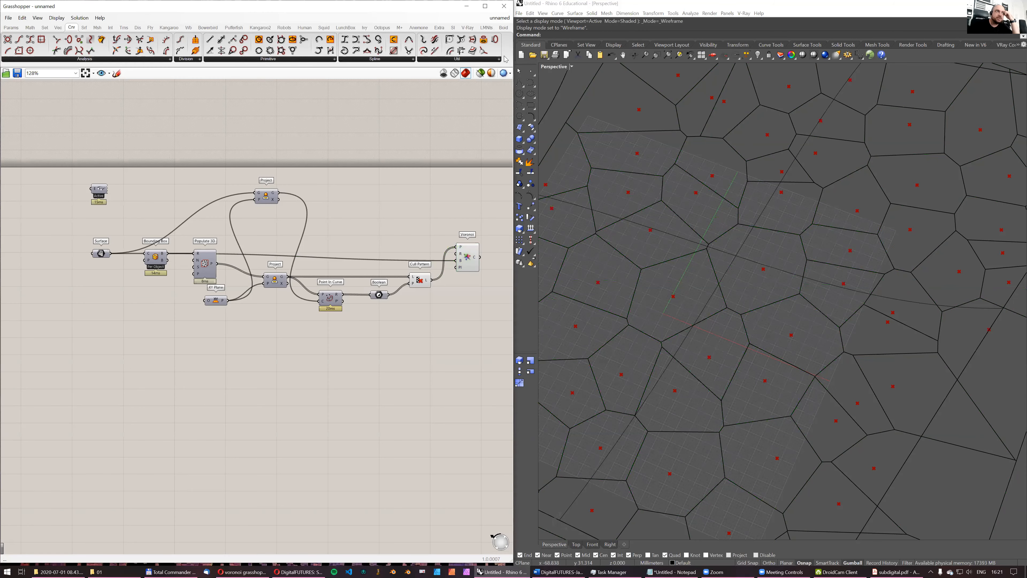
- Pick the baked Voronoi curves along shared edges in Rhino to examine the individual cells
left_click(727, 229)
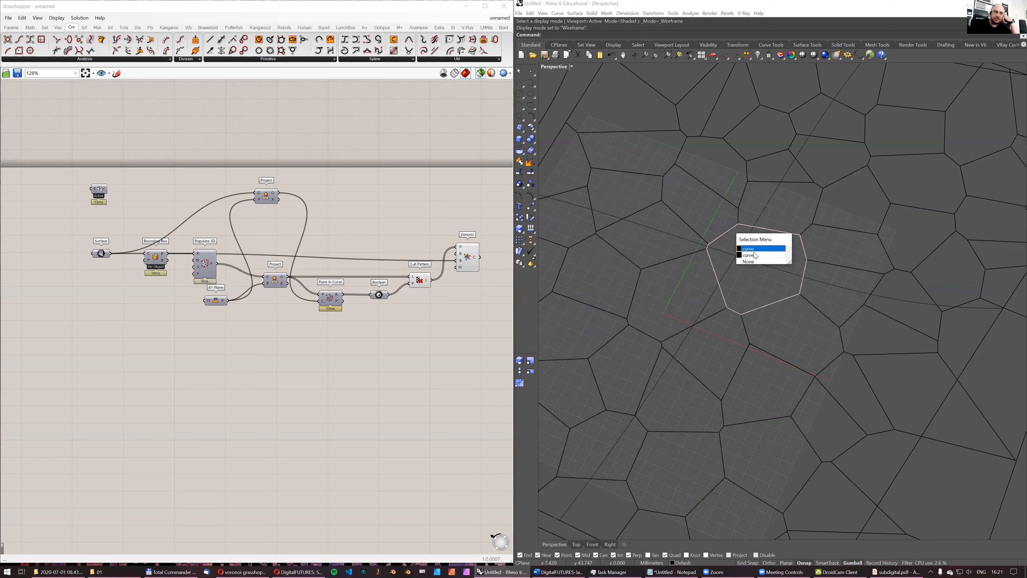
left_click(709, 246)
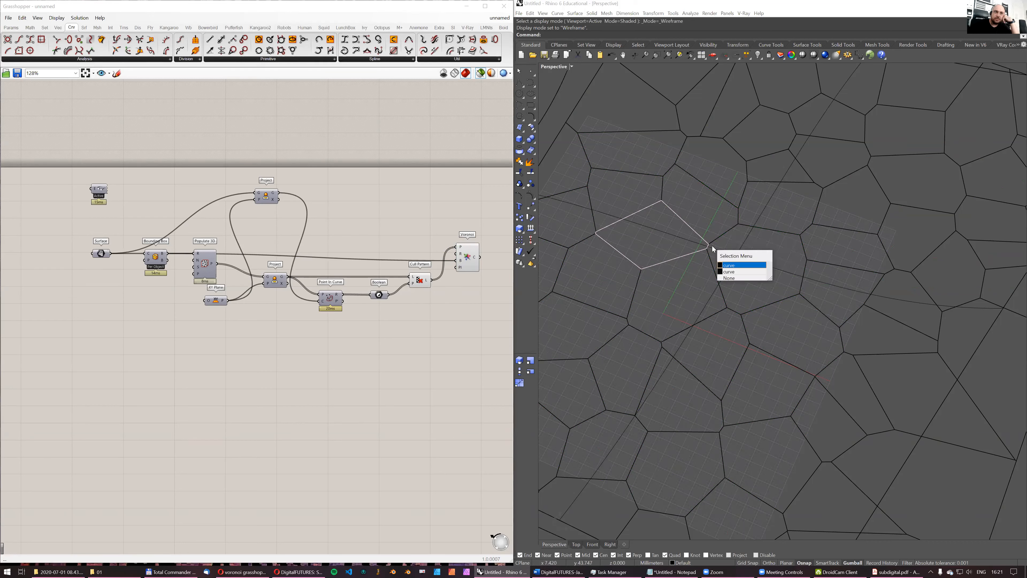
left_click(692, 264)
- Delete all the baked Voronoi curves in Rhino while keeping the original surface
scroll(758, 258, "down", 20)
left_click_drag(618, 172, 867, 339)
scroll(740, 223, "up", 5)
left_click(653, 178, "ctrl")
key("Delete")
- Align the Voronoi component with its boundary wire and preview the points from Cull Pattern
right_click_drag(403, 245, 331, 257)
scroll(361, 257, "up", 2)
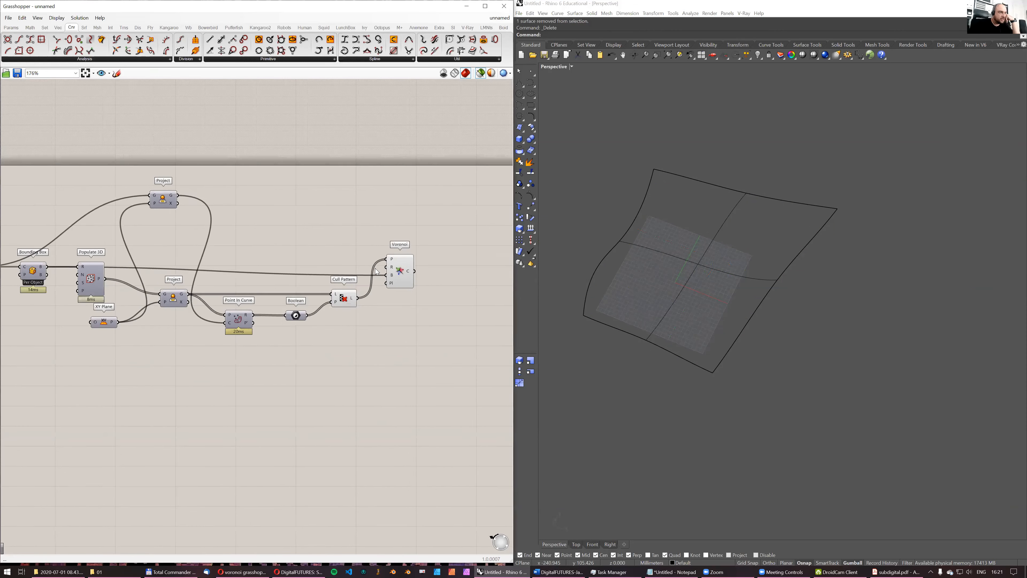
right_click_drag(289, 231, 340, 216)
scroll(341, 216, "down", 2)
left_click_drag(431, 250, 435, 243)
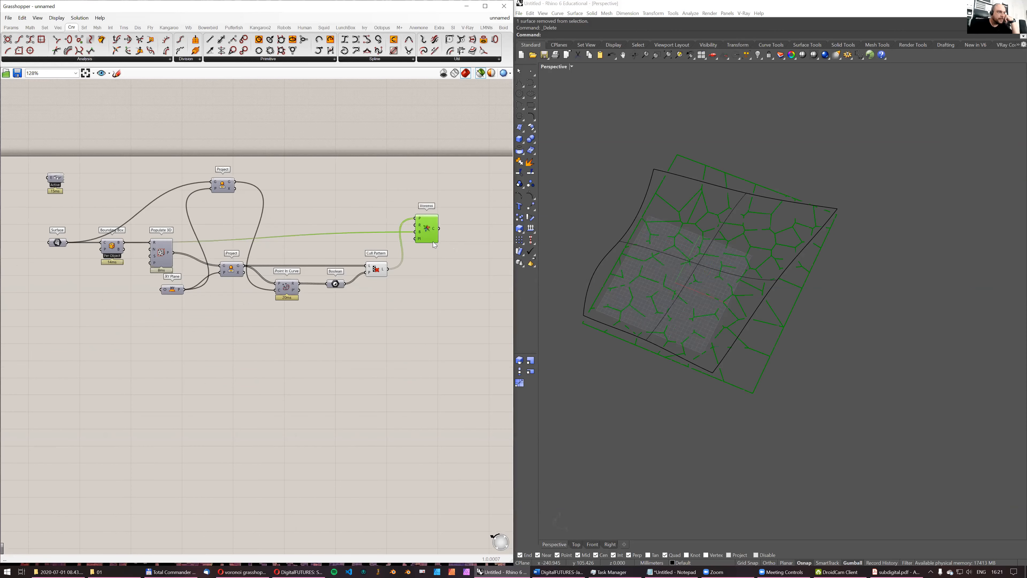
left_click(381, 273)
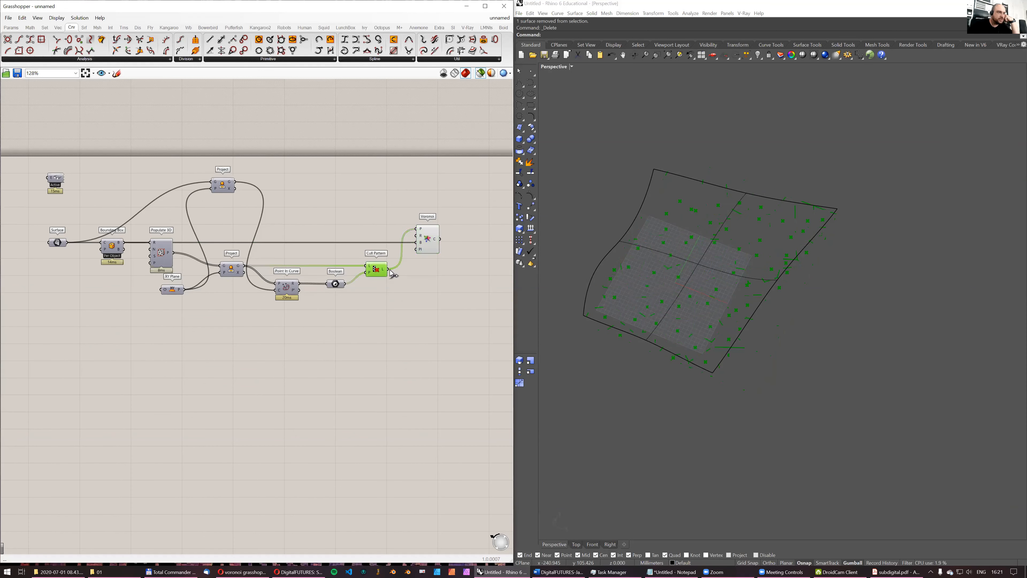
scroll(388, 273, "up", 2)
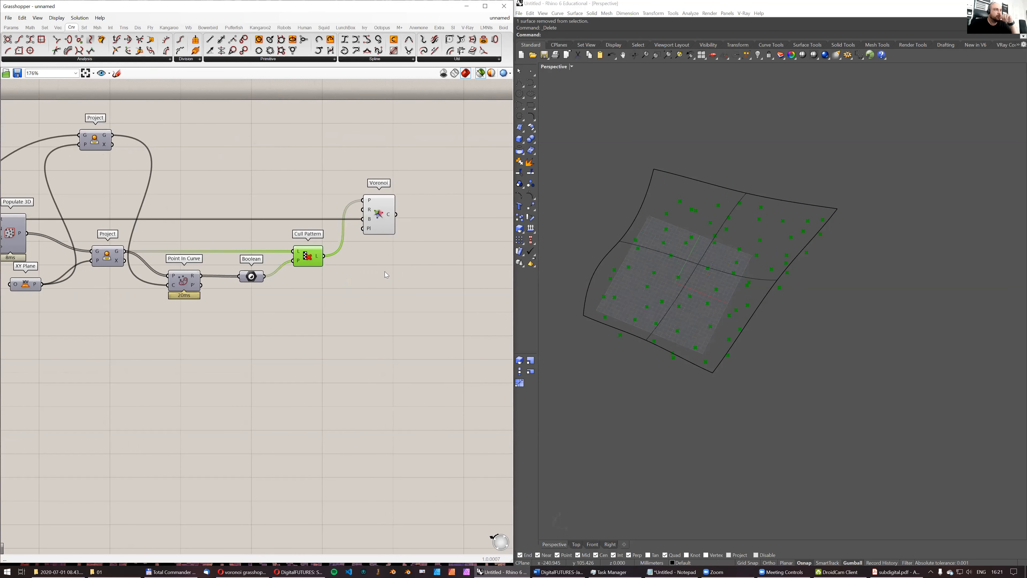
double_click(364, 283)
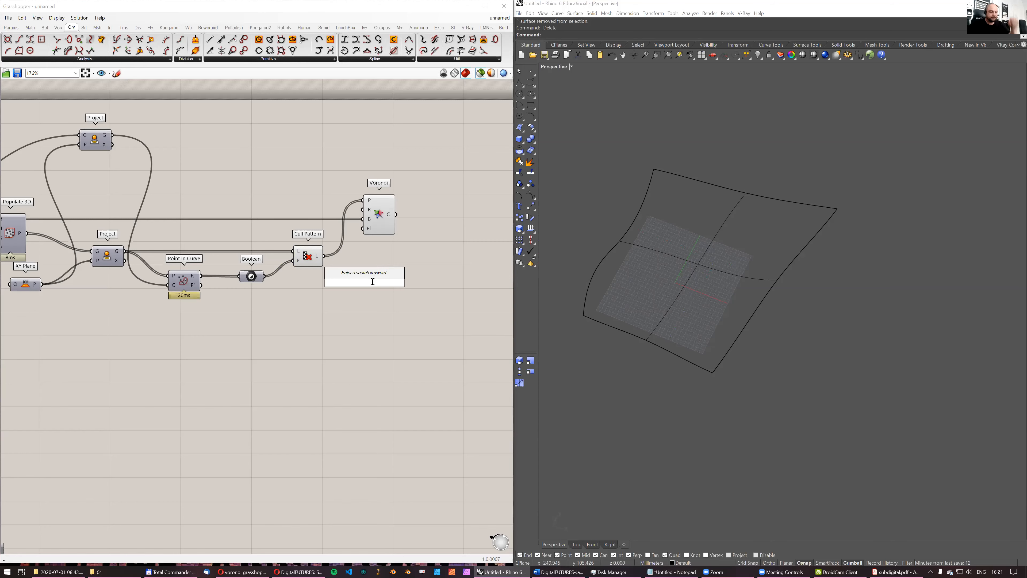
type("p")
key("BackSpace")
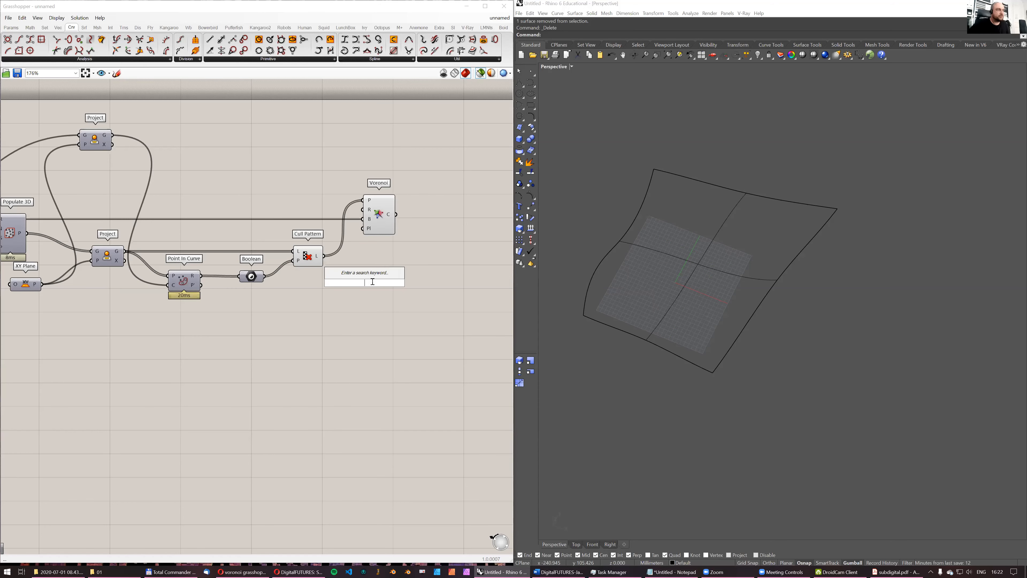
left_click(251, 187)
- Select the Surface and Cull Pattern components together and compare the wavy surface with the flat points in a side view
right_click_drag(251, 187, 354, 181)
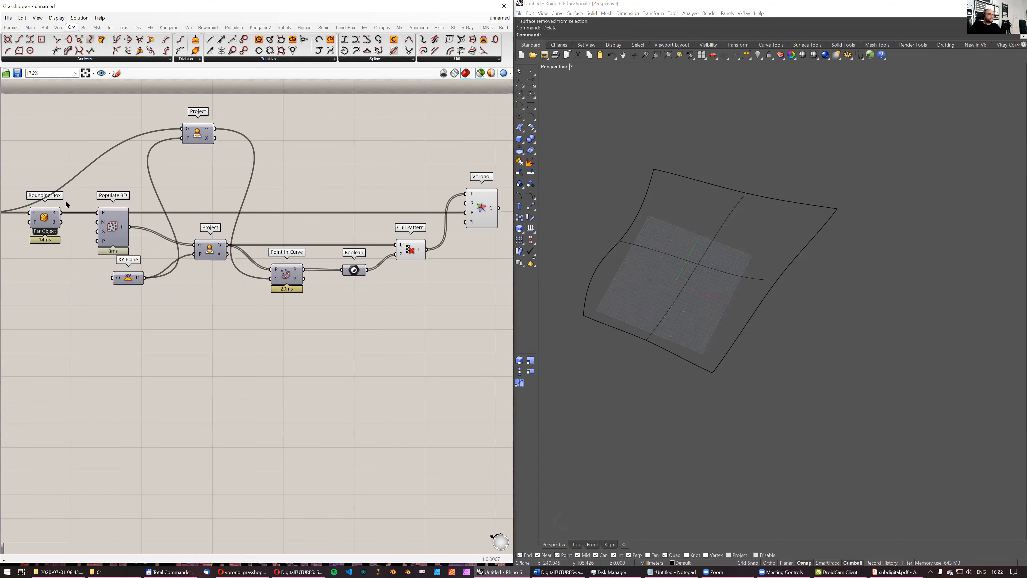
right_click_drag(84, 232, 162, 224)
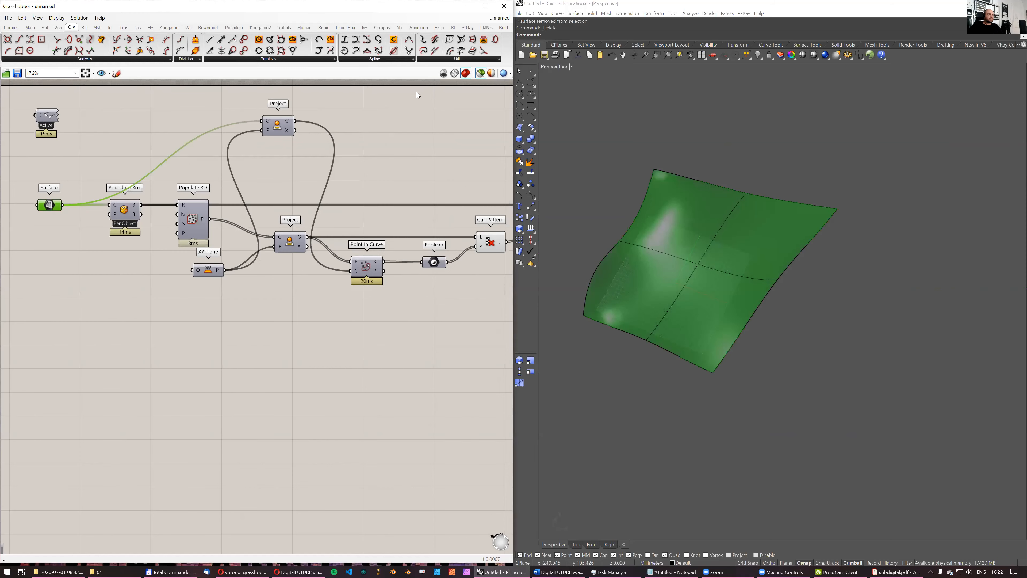
mouse_move(692, 283)
right_mouse_down()
mouse_move(704, 237)
mouse_move(713, 280)
mouse_move(704, 279)
right_mouse_up()
right_click_drag(490, 236, 453, 240)
left_click(454, 251, "shift")
mouse_move(739, 259)
right_mouse_down()
mouse_move(727, 284)
mouse_move(713, 275)
mouse_move(729, 188)
mouse_move(741, 259)
right_mouse_up()
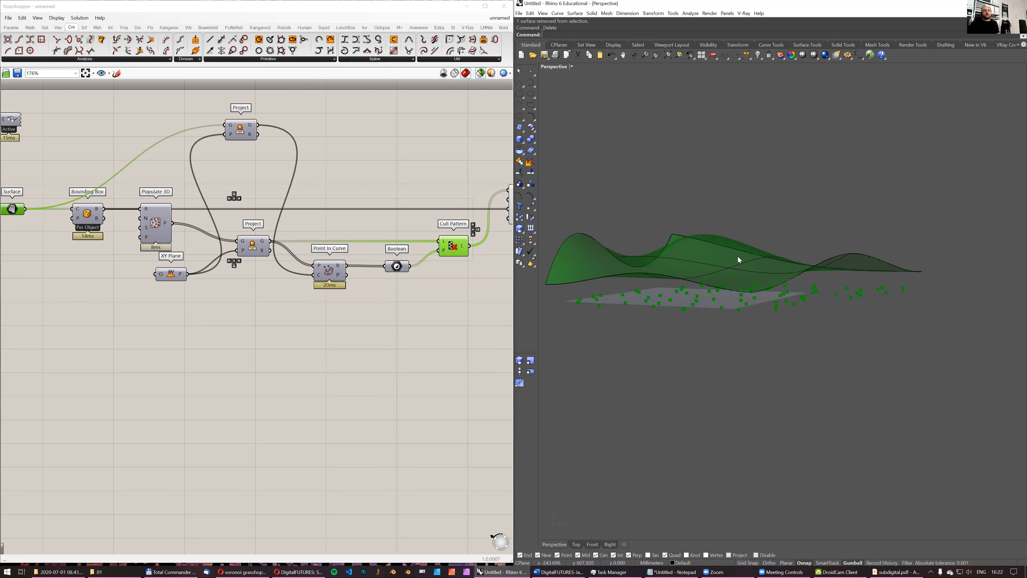
left_click(355, 218)
scroll(367, 216, "down", 3)
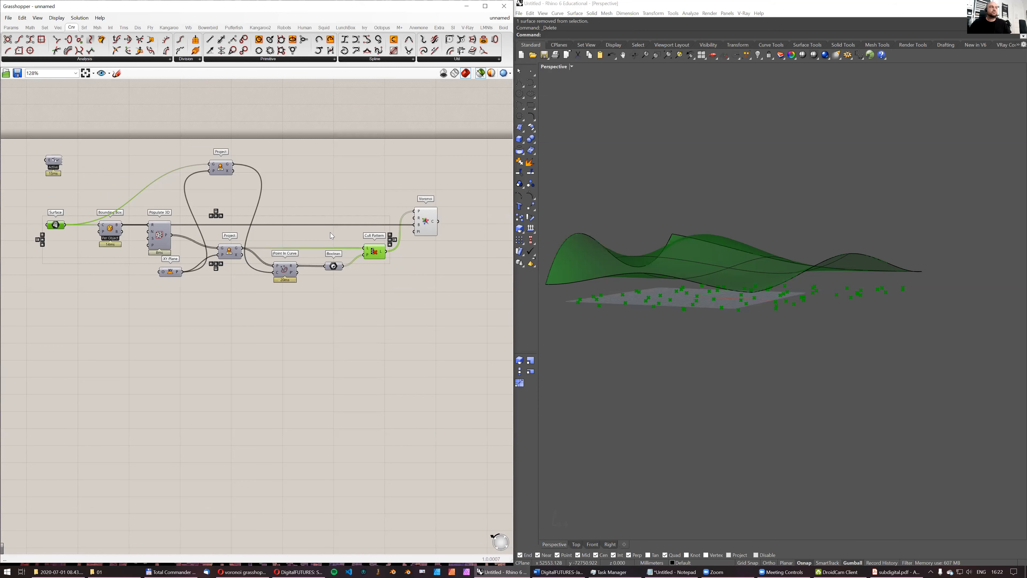
- Add a Surface Closest Point component below Voronoi
double_click(399, 286)
type("pull")
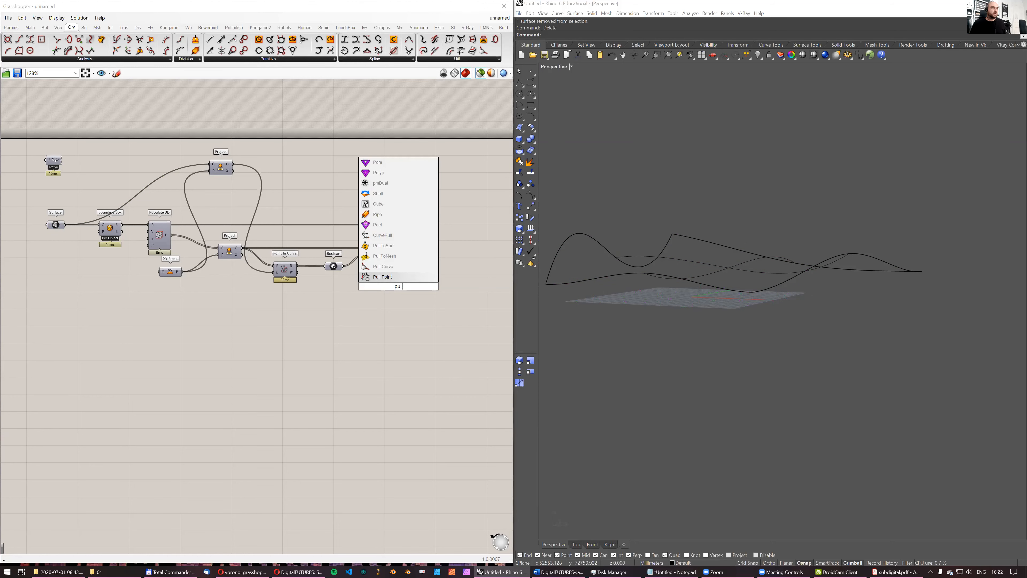
type("closest point")
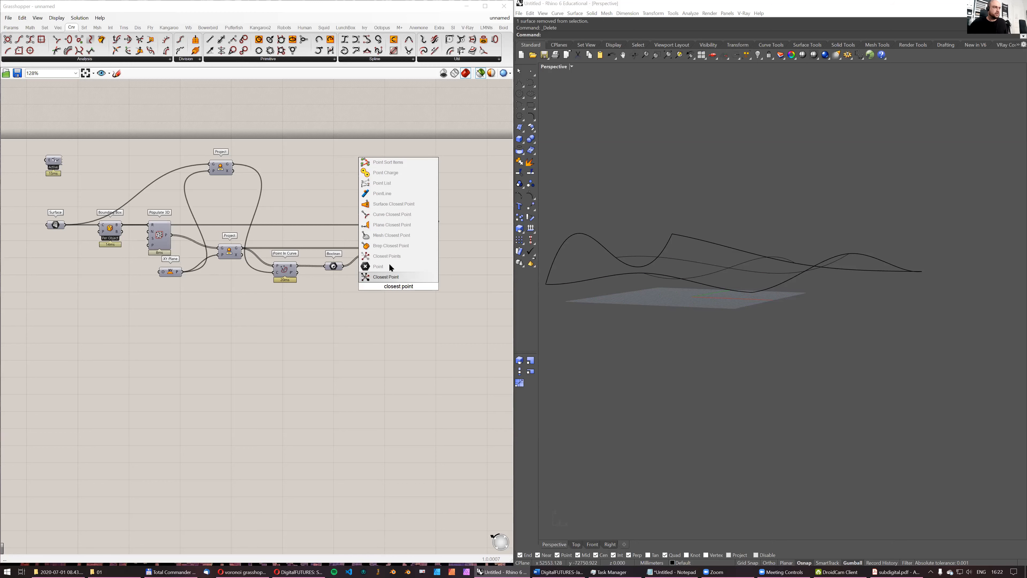
left_click(412, 204)
- Connect the input Surface to the surface input of Surface Closest Point
scroll(408, 295, "up", 1)
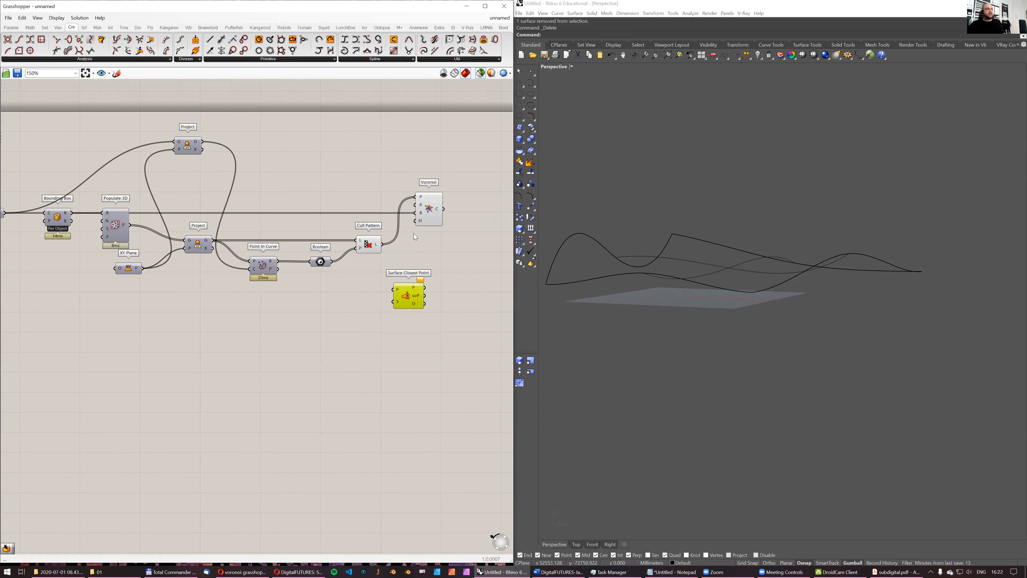
right_click_drag(62, 223, 180, 213)
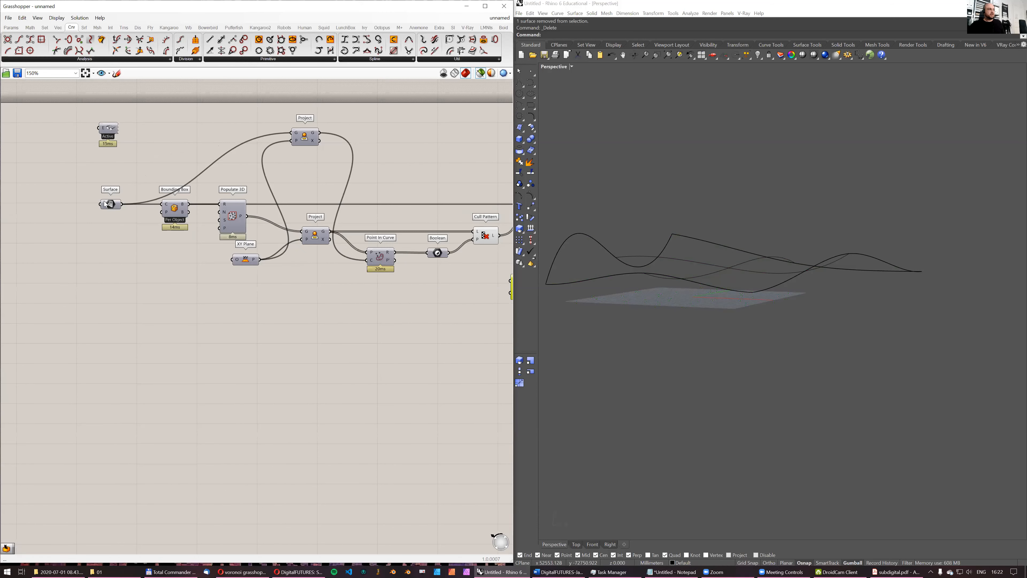
left_click(110, 205)
right_click_drag(473, 276, 344, 266)
right_click_drag(200, 249, 256, 243)
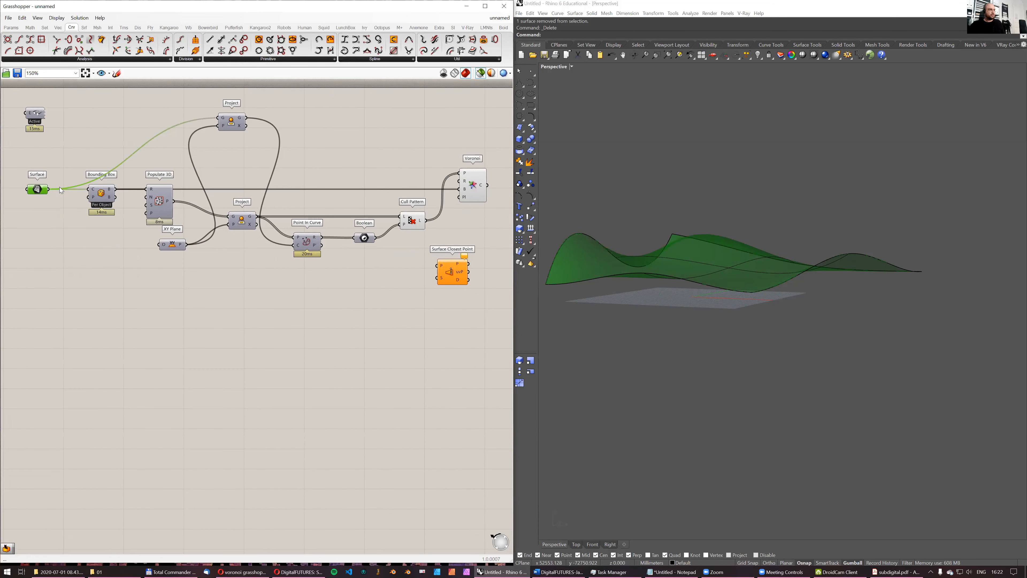
left_click_drag(49, 189, 438, 278)
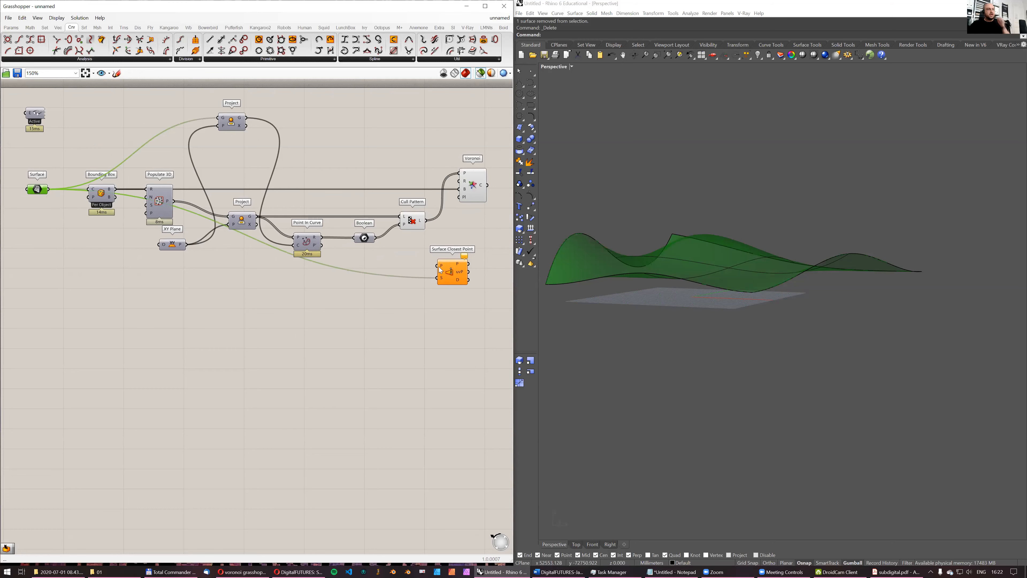
- Feed the culled points from Cull Pattern into the point input of Surface Closest Point
left_click(411, 222)
left_click_drag(424, 220, 460, 289)
left_click(710, 257)
right_click_drag(710, 257, 716, 227)
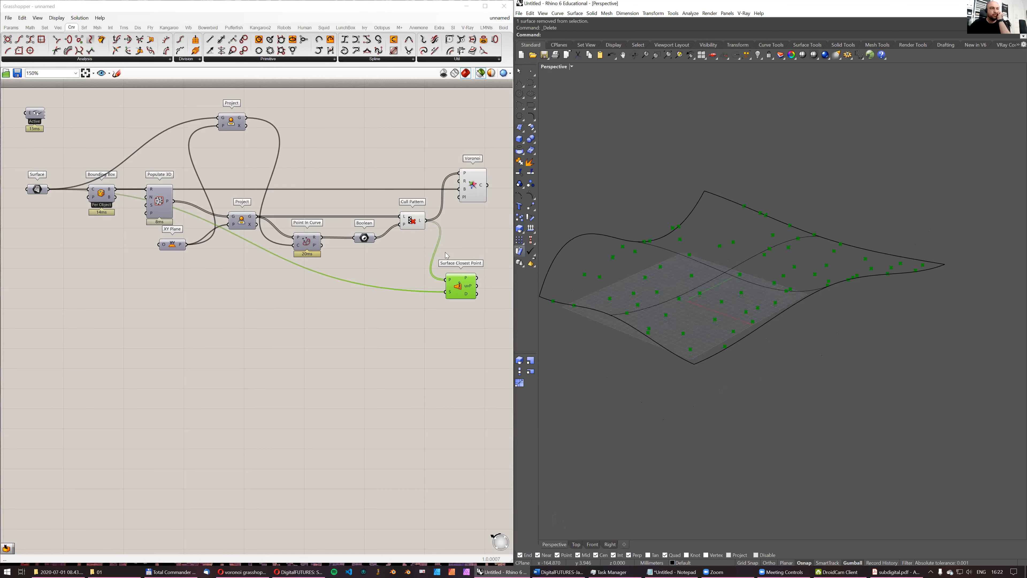
- Compare the culled flat points with their closest points on the surface and inspect the uvP output of Surface Closest Point
left_click(419, 224)
right_click_drag(798, 260, 786, 281)
left_click(462, 293, "shift")
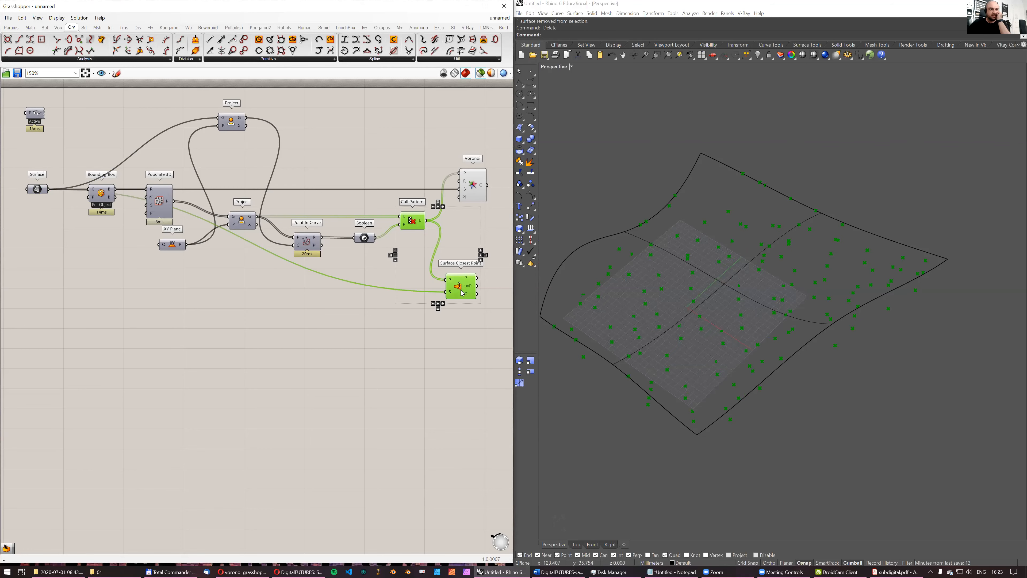
right_click_drag(724, 311, 748, 291)
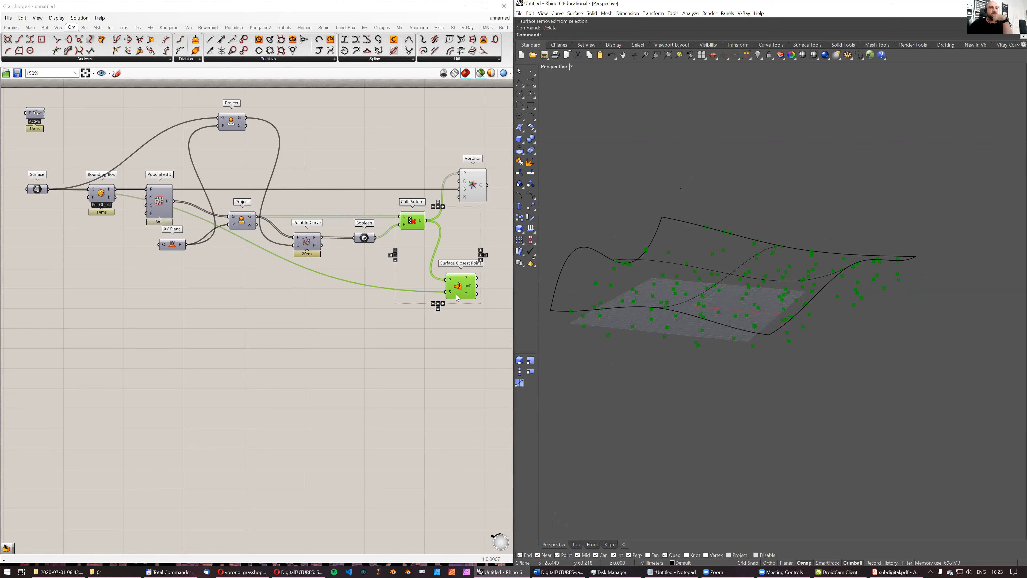
right_click_drag(482, 292, 438, 290)
scroll(438, 291, "up", 2)
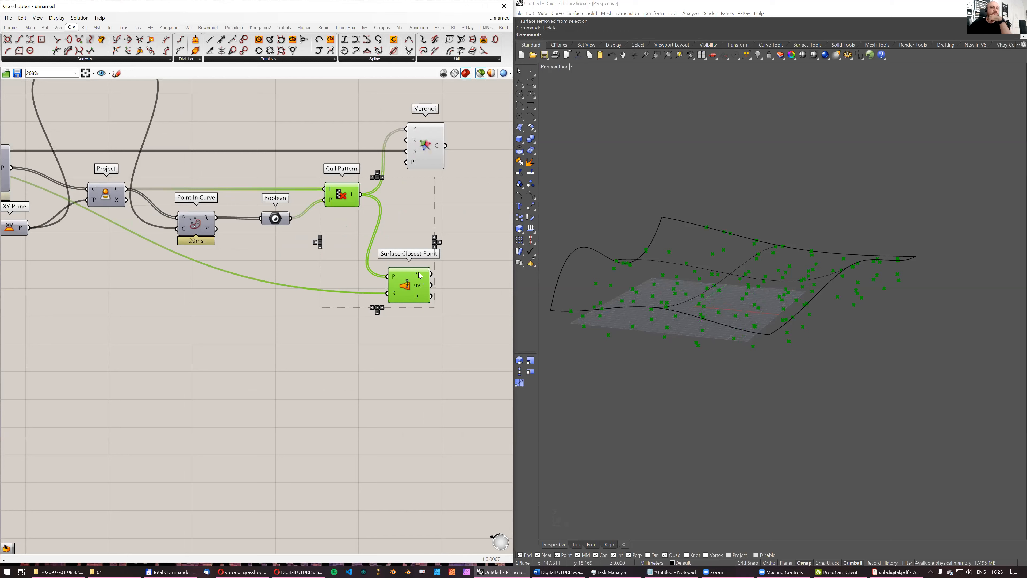
mouse_move(420, 290)
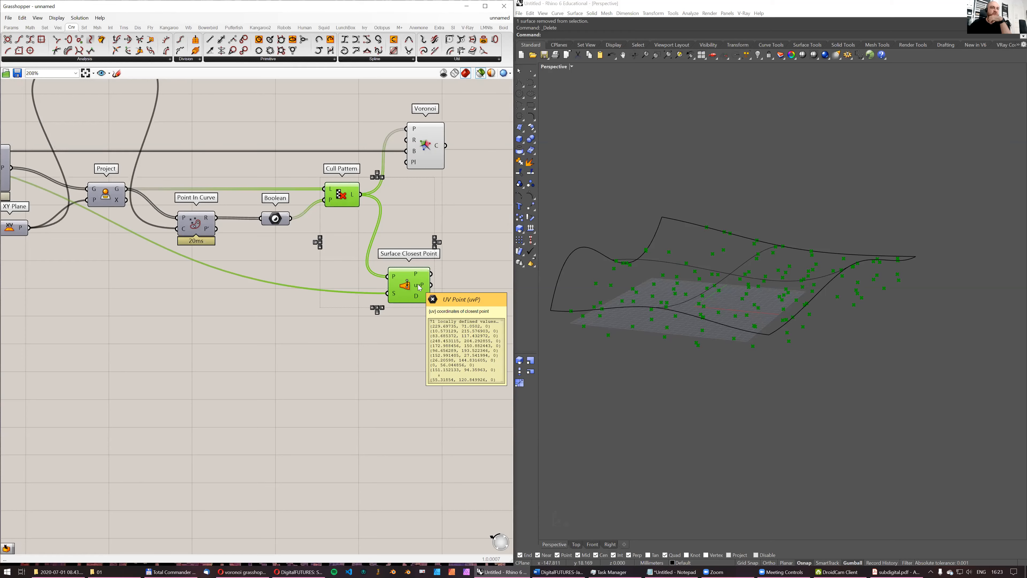
right_click_drag(635, 292, 636, 309)
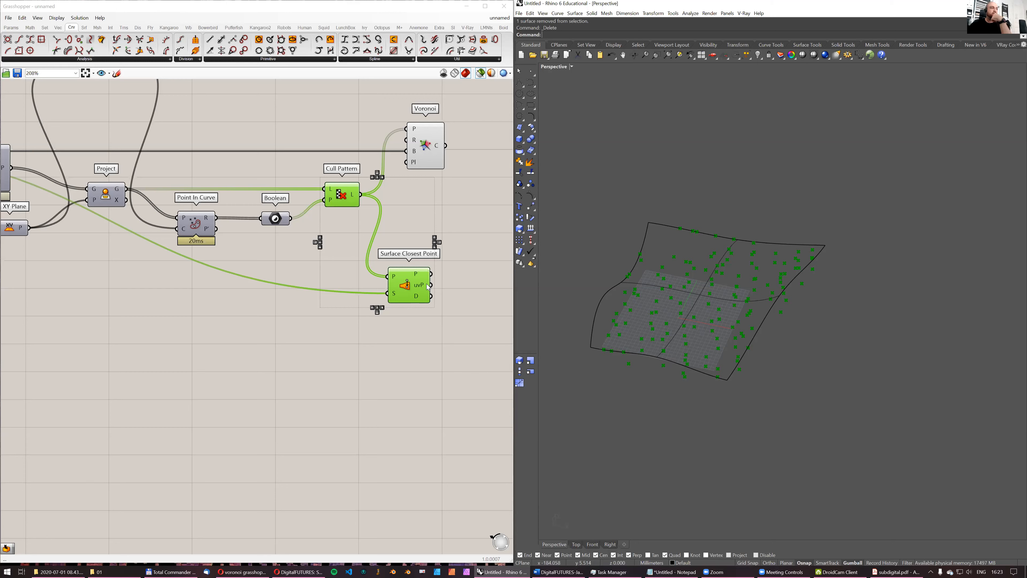
- Add an Evaluate Surface component beside Surface Closest Point
right_click_drag(473, 275, 414, 290)
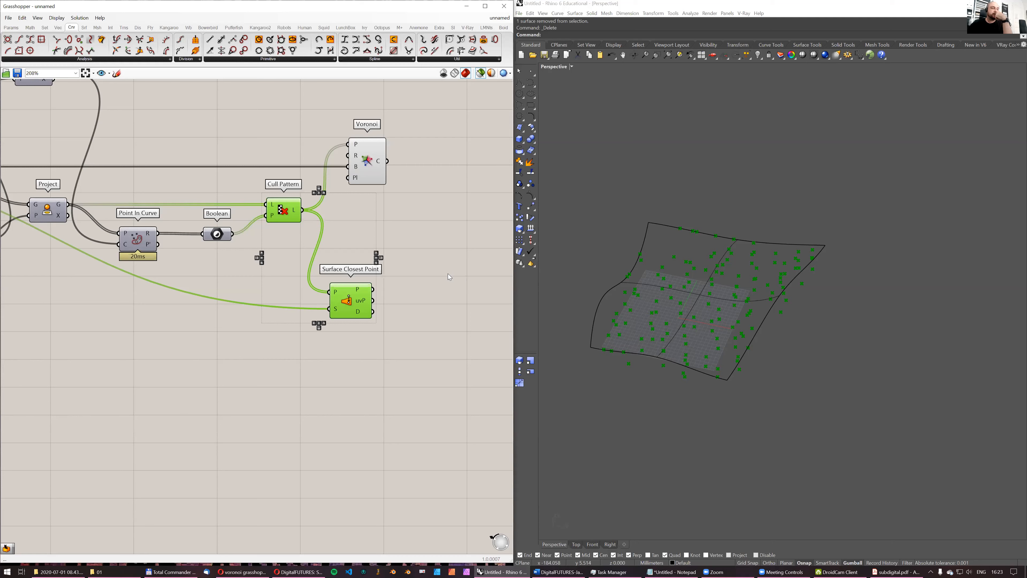
double_click(423, 243)
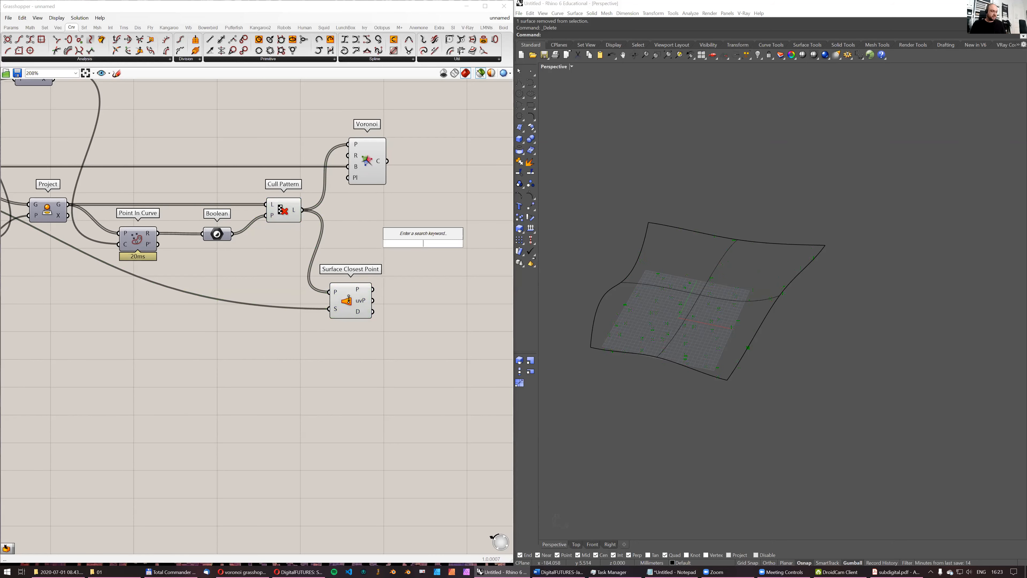
type("evaluate surface")
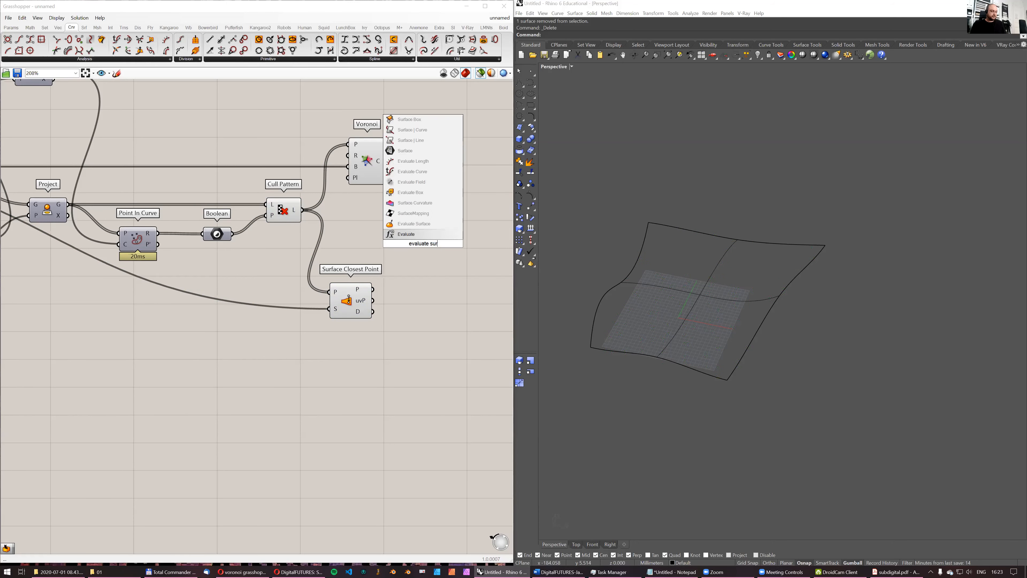
key("Return")
scroll(410, 269, "down", 2)
left_click_drag(417, 257, 425, 270)
right_click_drag(304, 270, 360, 254)
- Connect the input Surface to Evaluate Surface's S input and the uvP output of Surface Closest Point to its uv input
scroll(359, 254, "down", 2)
left_click_drag(99, 201, 93, 242)
left_click_drag(101, 242, 440, 254)
left_click_drag(93, 242, 93, 249)
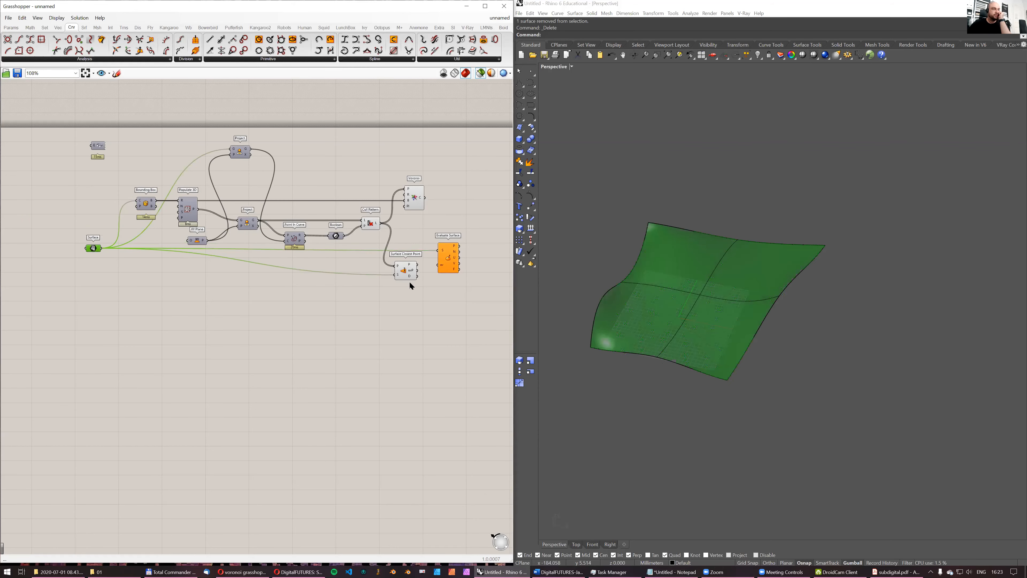
scroll(411, 284, "up", 2)
left_click_drag(420, 265, 448, 258)
right_click_drag(344, 264, 206, 269)
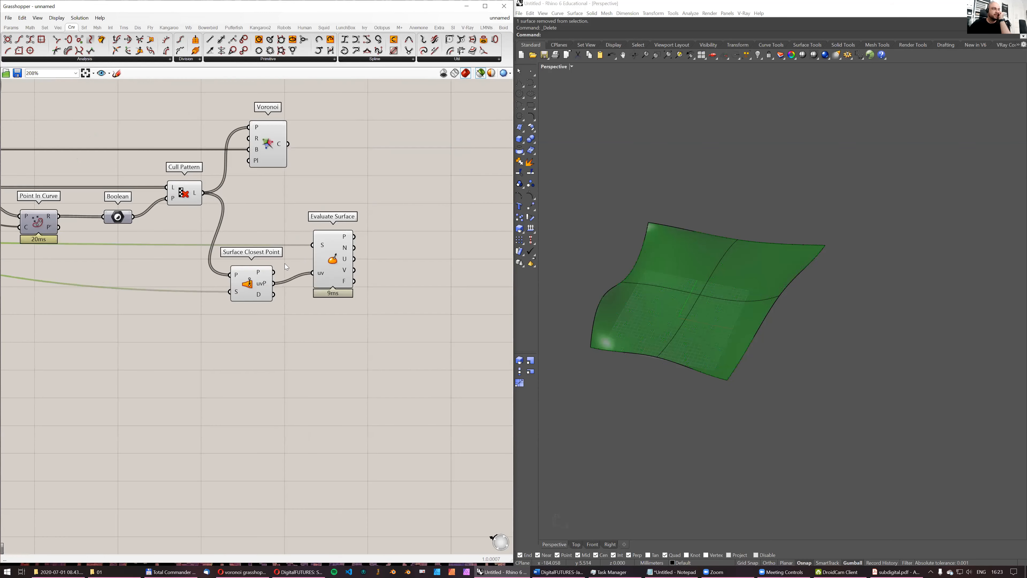
- Preview the Evaluate Surface points and inspect its Normal, U direction and Frame outputs
left_click(333, 259)
scroll(360, 267, "up", 4)
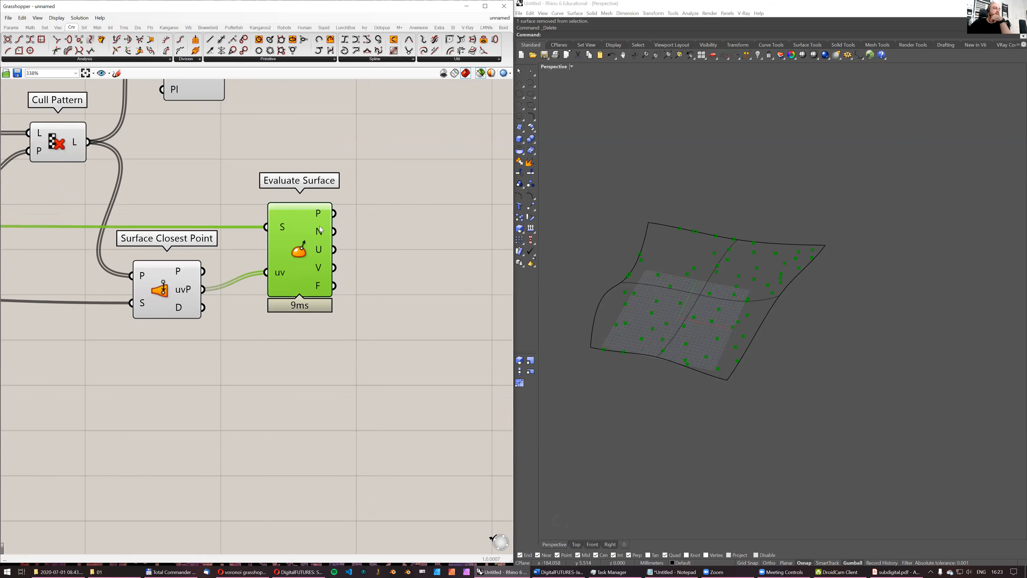
mouse_move(323, 238)
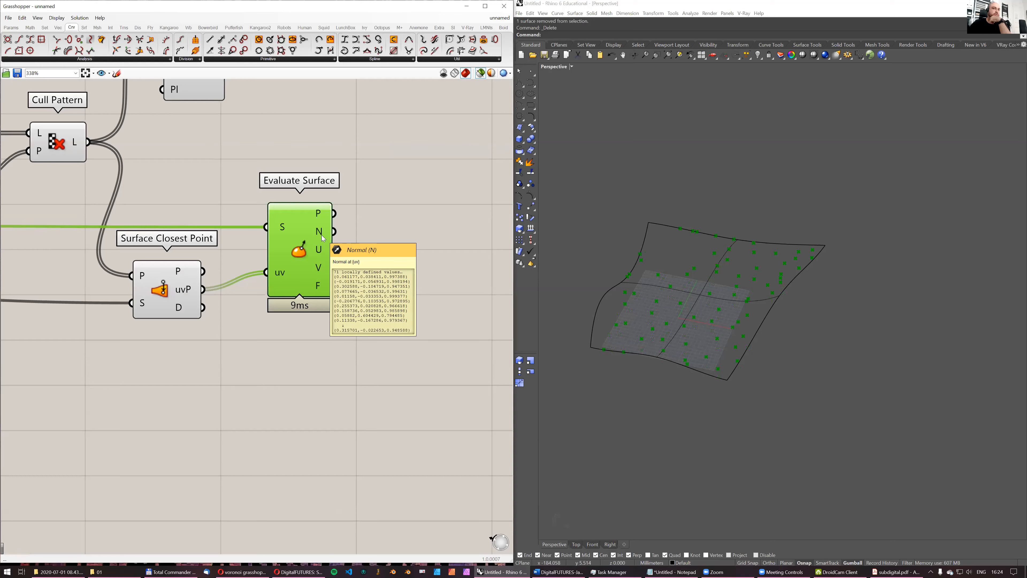
right_click_drag(752, 273, 624, 296)
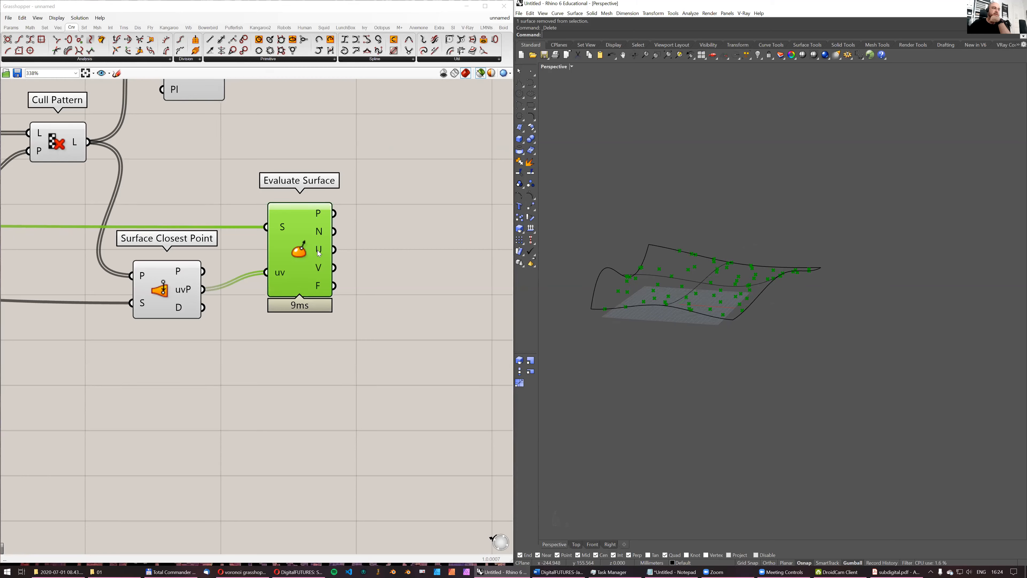
mouse_move(319, 252)
mouse_move(319, 286)
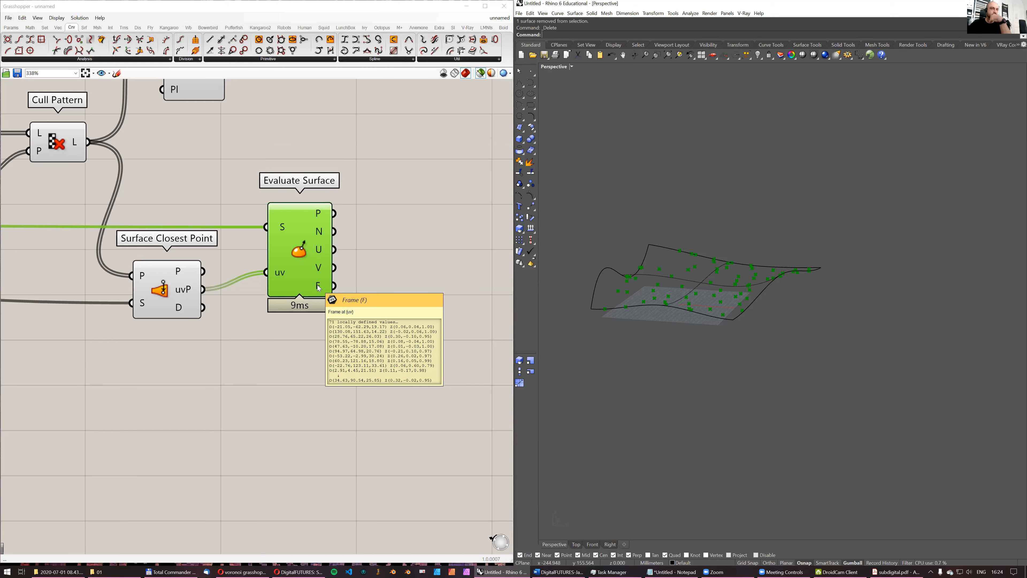
- Add a Plane parameter and connect the Frame output of Evaluate Surface to it
double_click(407, 254)
type("plane")
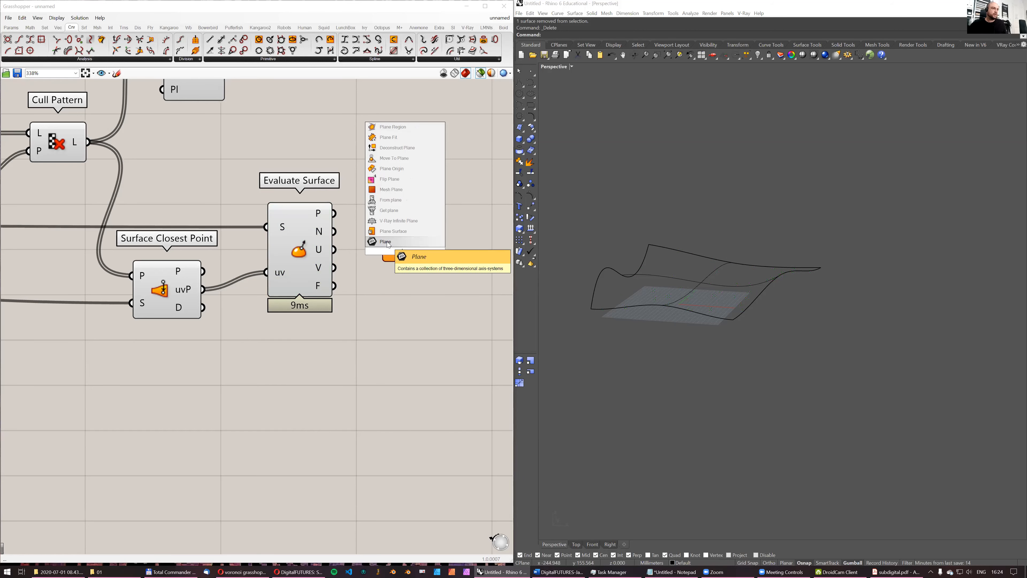
key("Return")
left_click_drag(335, 286, 398, 296)
left_click(404, 283)
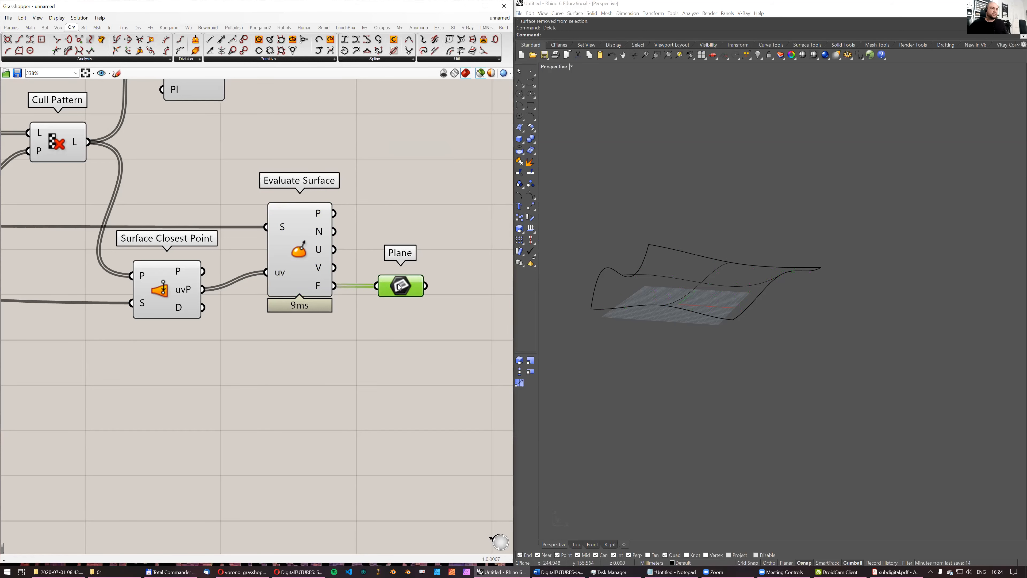
- Set the preview plane size to 10 and examine the frames along the surface
left_click(54, 18)
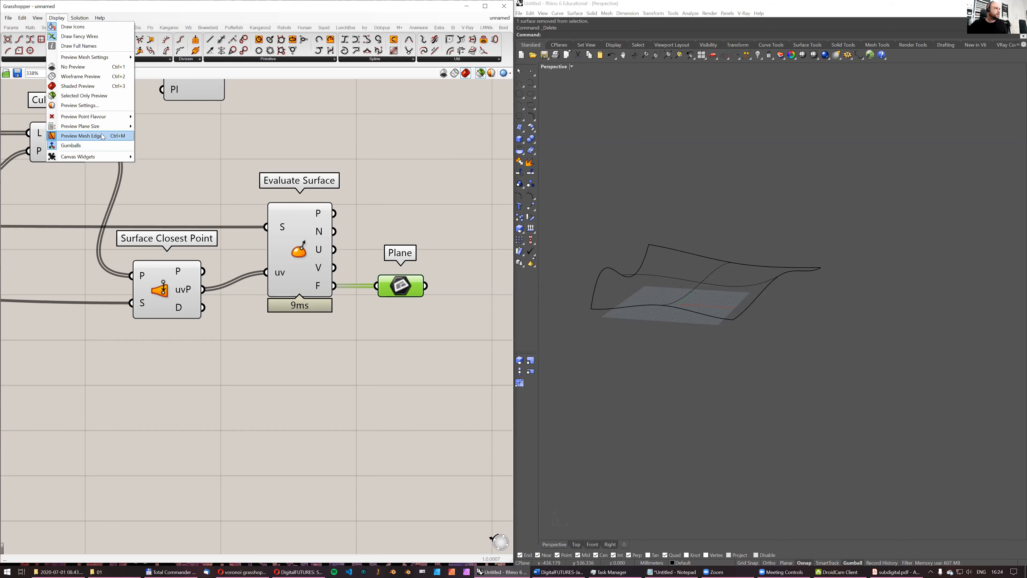
mouse_move(101, 126)
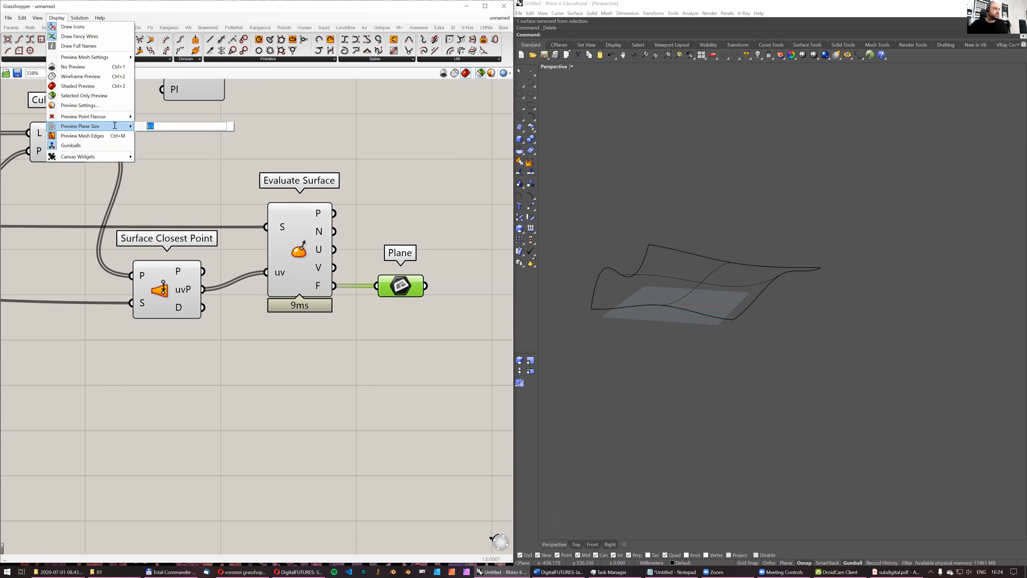
type("150")
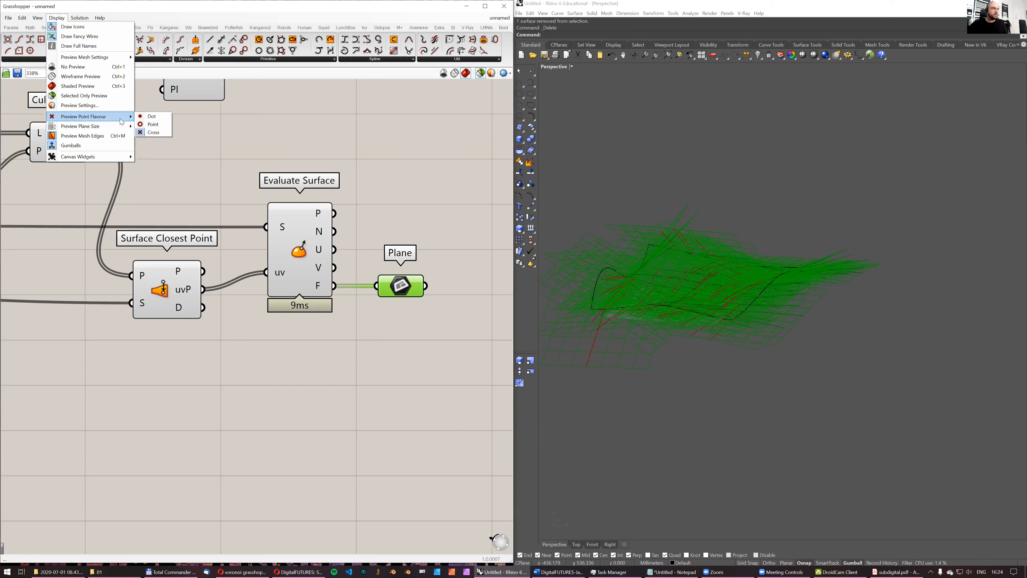
type("1")
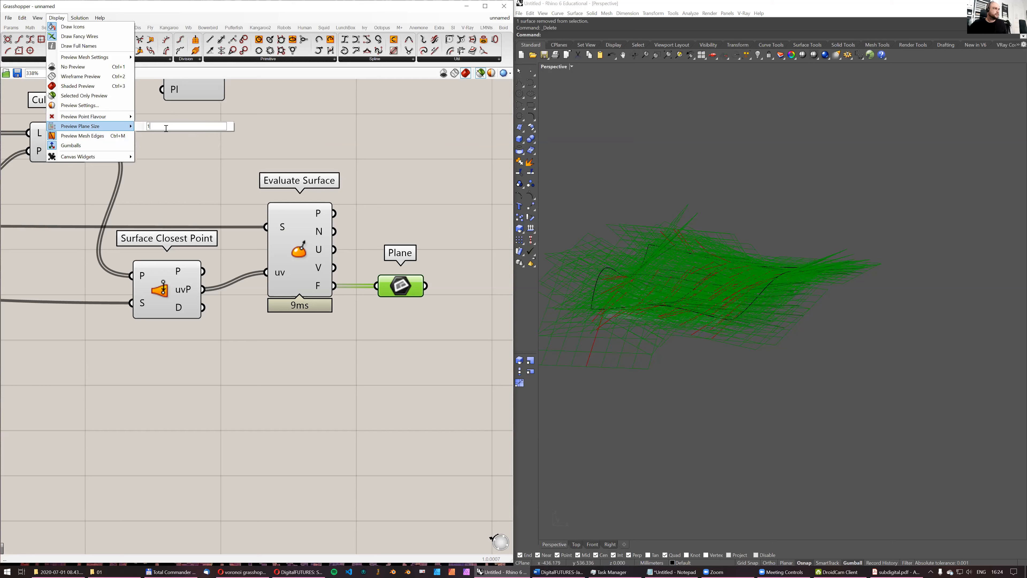
type("0")
mouse_move(679, 267)
right_mouse_down()
mouse_move(711, 314)
mouse_move(716, 284)
mouse_move(760, 271)
mouse_move(557, 276)
mouse_move(649, 252)
mouse_move(630, 253)
mouse_move(612, 254)
mouse_move(615, 275)
mouse_move(768, 273)
mouse_move(825, 260)
mouse_move(794, 252)
mouse_move(607, 263)
mouse_move(800, 257)
mouse_move(754, 273)
mouse_move(708, 263)
right_mouse_up()
scroll(710, 314, "up", 5)
scroll(715, 285, "up", 5)
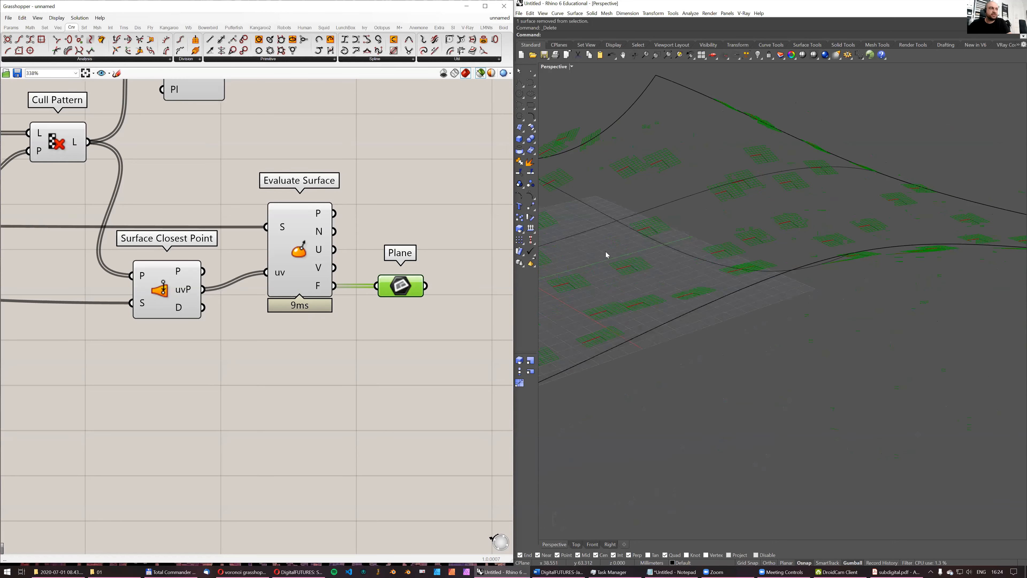
- Add a Line component joining the Cull Pattern points to the closest points from Surface Closest Point and examine the lines
scroll(352, 227, "down", 6)
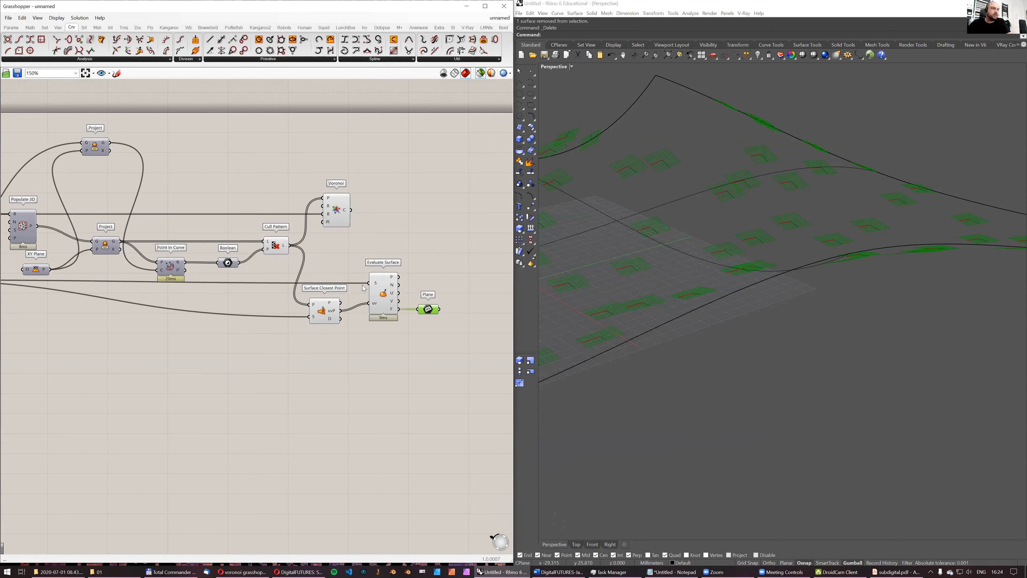
left_click(326, 311)
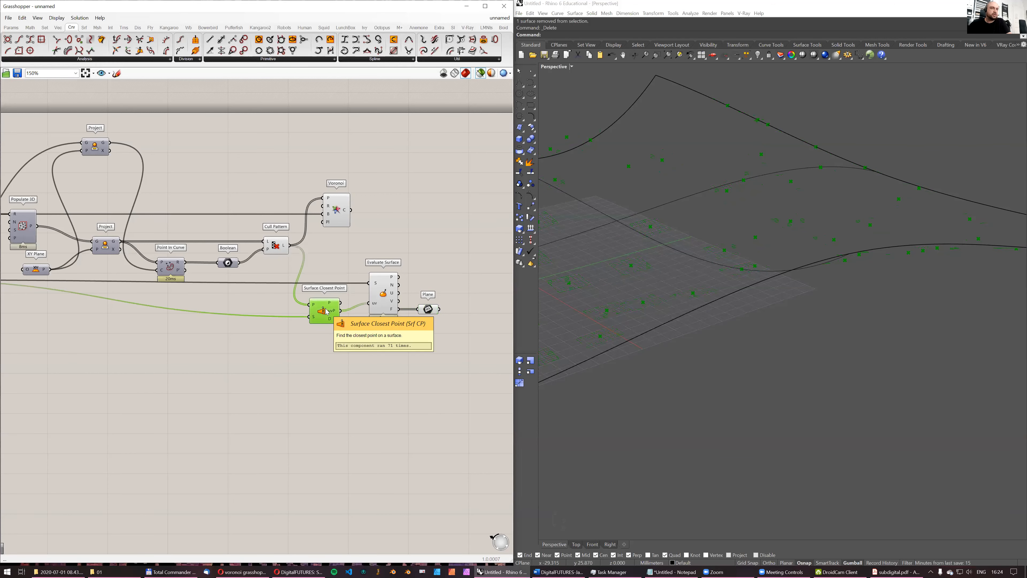
left_click(279, 246, "shift")
right_click_drag(671, 245, 753, 272)
double_click(344, 250)
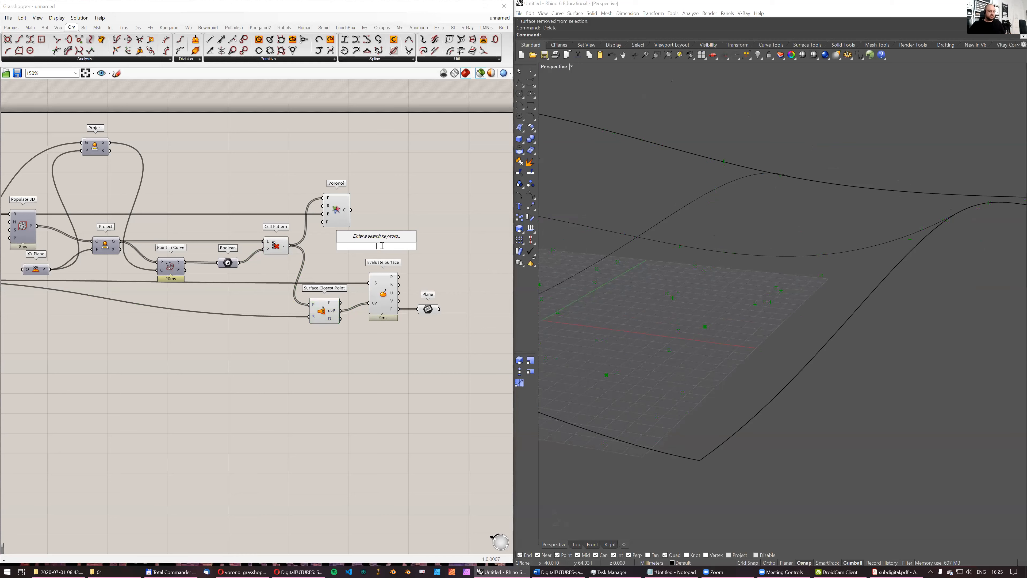
type("line")
left_click(362, 231)
left_click_drag(289, 245, 355, 233)
left_click_drag(340, 303, 355, 241)
right_click_drag(785, 251, 714, 334)
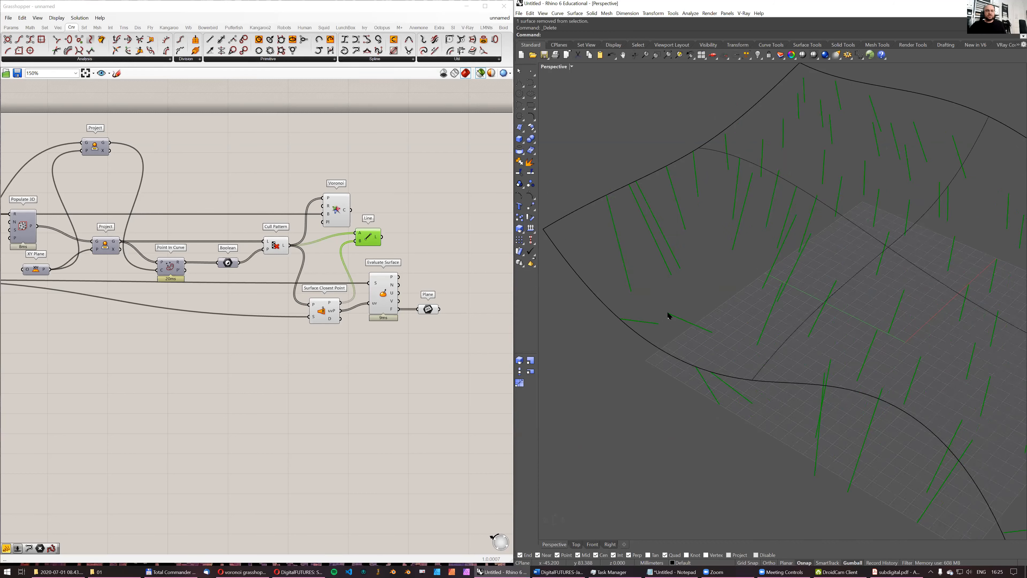
right_click_drag(713, 332, 710, 310)
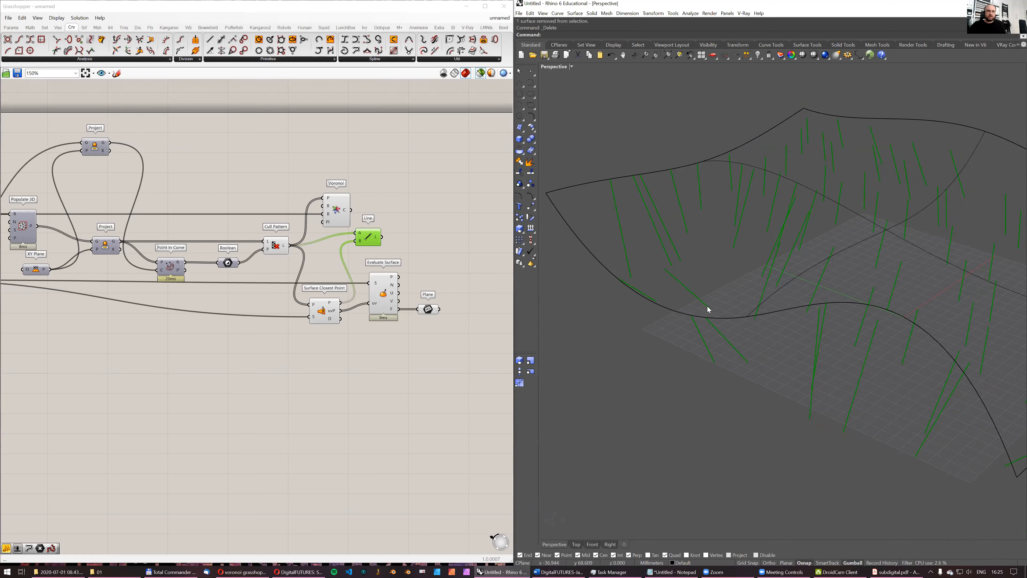
scroll(400, 258, "down", 4)
right_click_drag(388, 273, 359, 299)
scroll(358, 299, "up", 3)
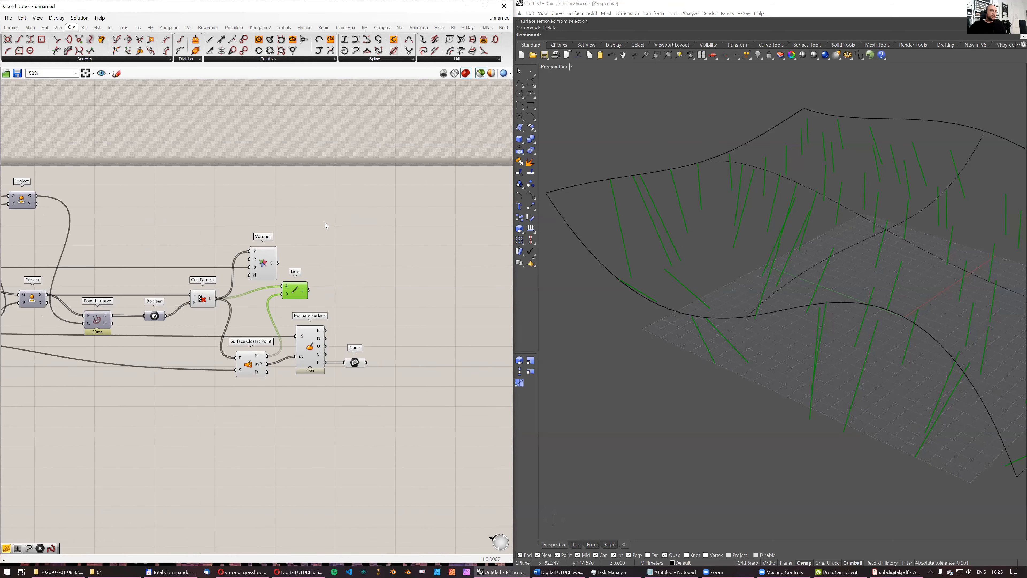
double_click(323, 172)
type("pro")
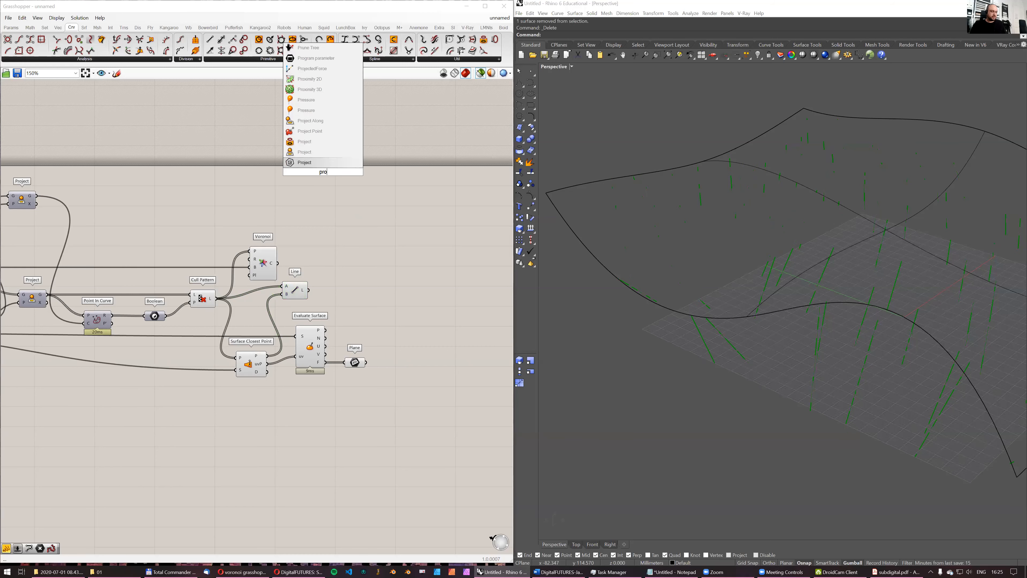
type("ject")
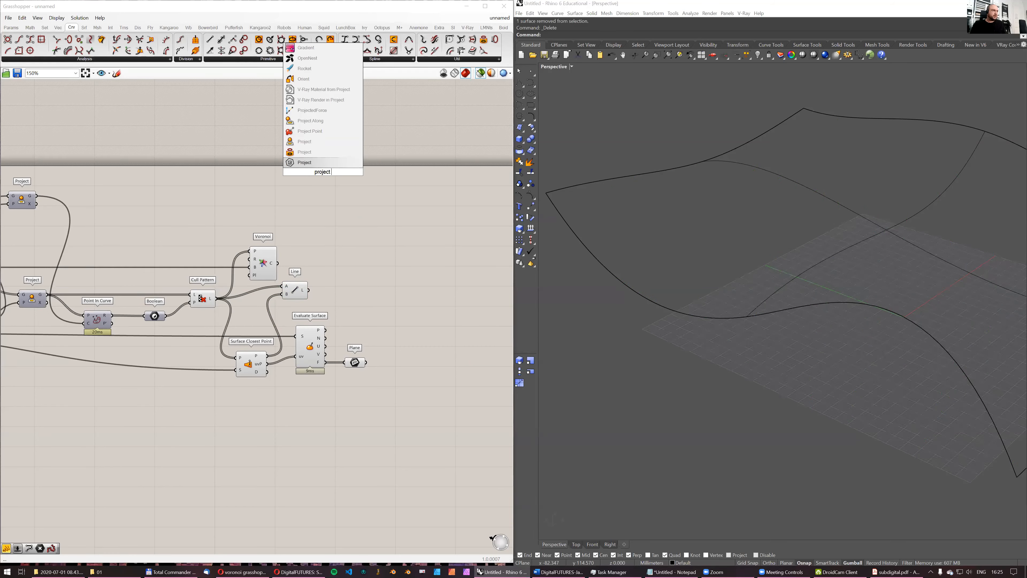
type(" on ")
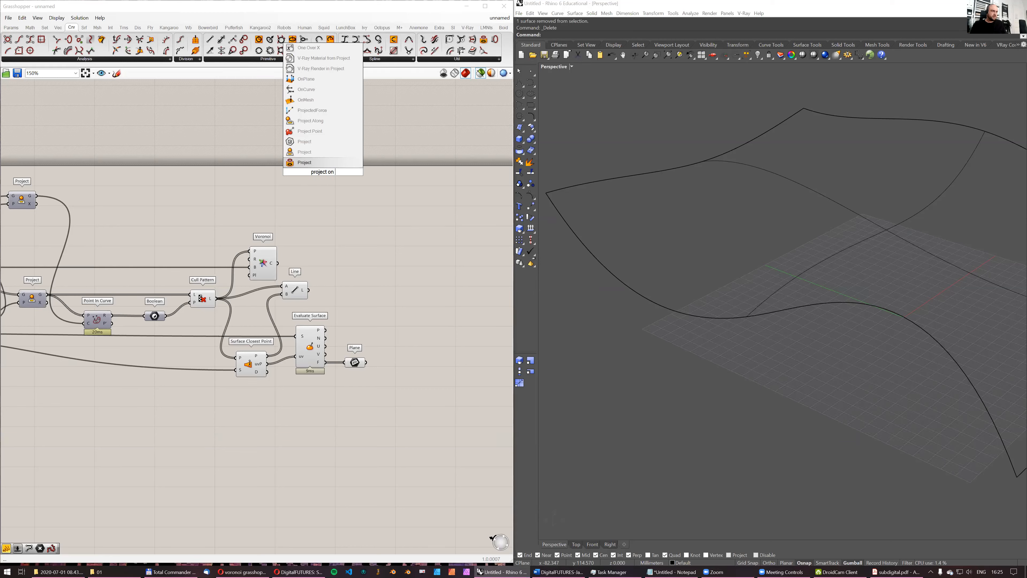
type("surface")
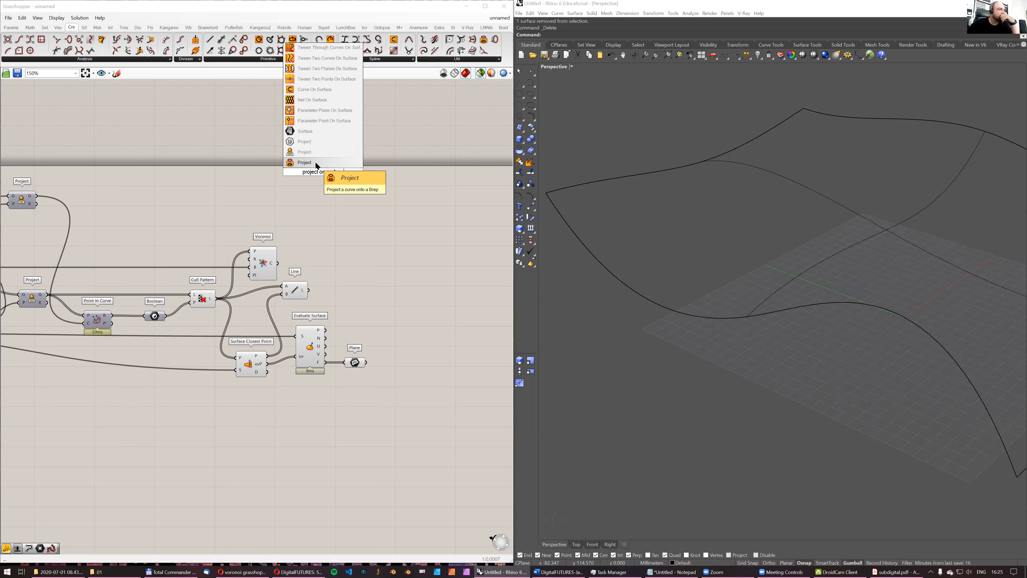
left_click(354, 250)
- Move Surface Closest Point, Evaluate Surface and Plane together farther away from Cull Pattern to make room
left_click(297, 295)
right_click_drag(311, 284, 373, 272)
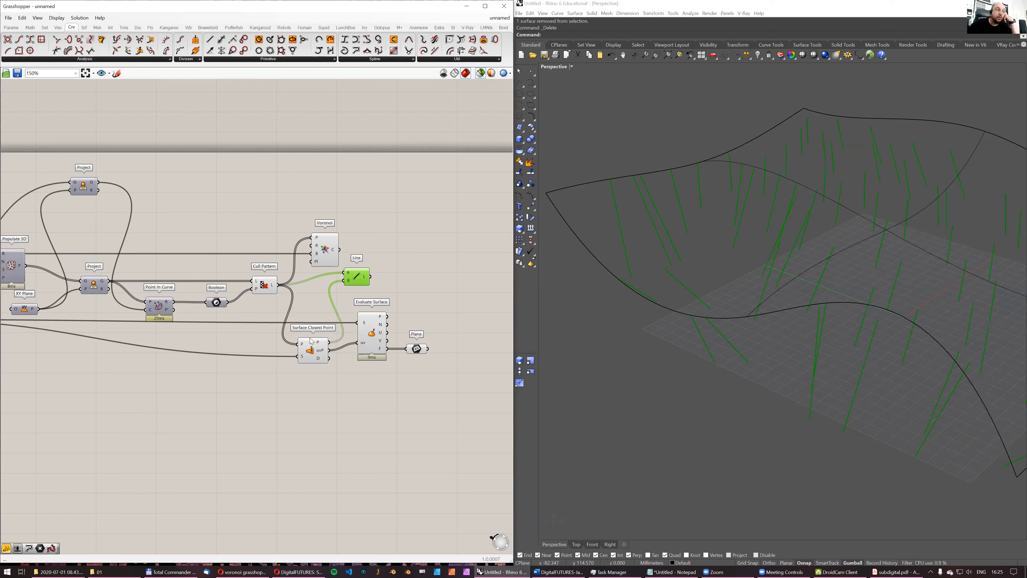
right_click_drag(355, 235, 345, 237)
right_click_drag(369, 311, 383, 287)
left_click_drag(477, 367, 298, 282)
left_click_drag(321, 320, 429, 331)
- Delete the Line component between Cull Pattern and Surface Closest Point
left_click(389, 261)
left_click(361, 256)
key("Delete")
- Add a Line SDL component near Cull Pattern and feed its start input with the culled points
double_click(347, 269)
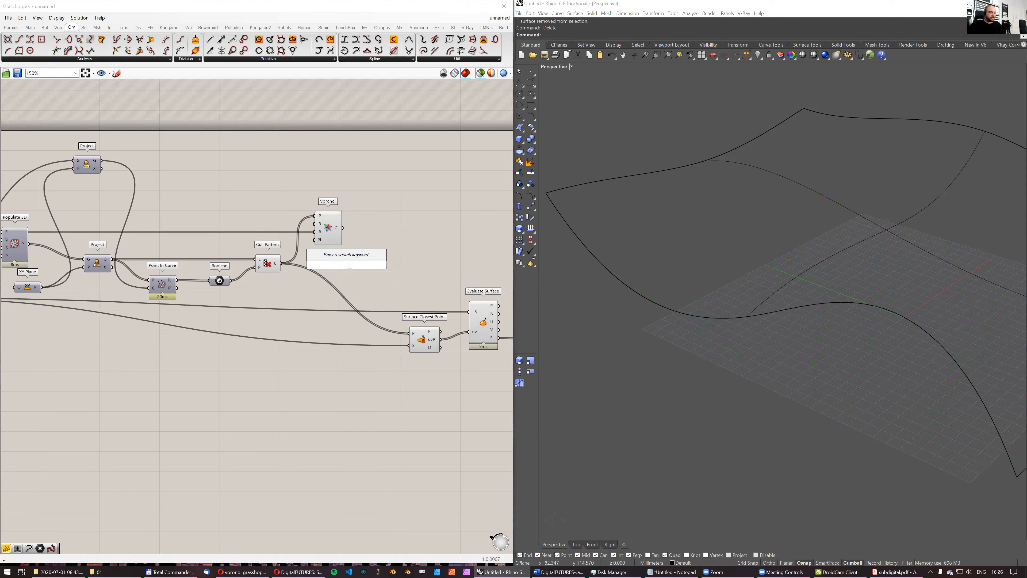
type("l")
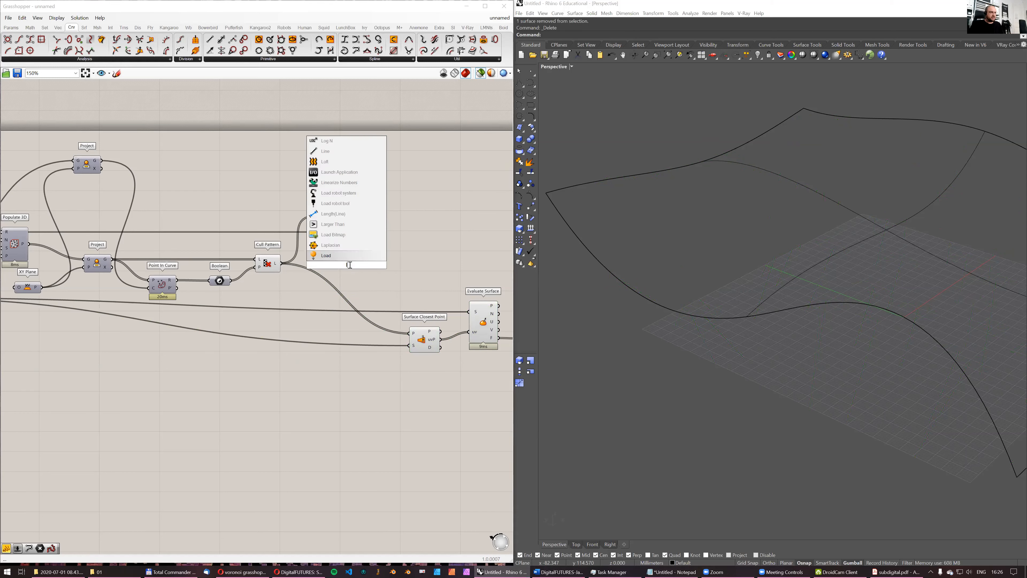
type("ine sdl")
left_click(341, 256)
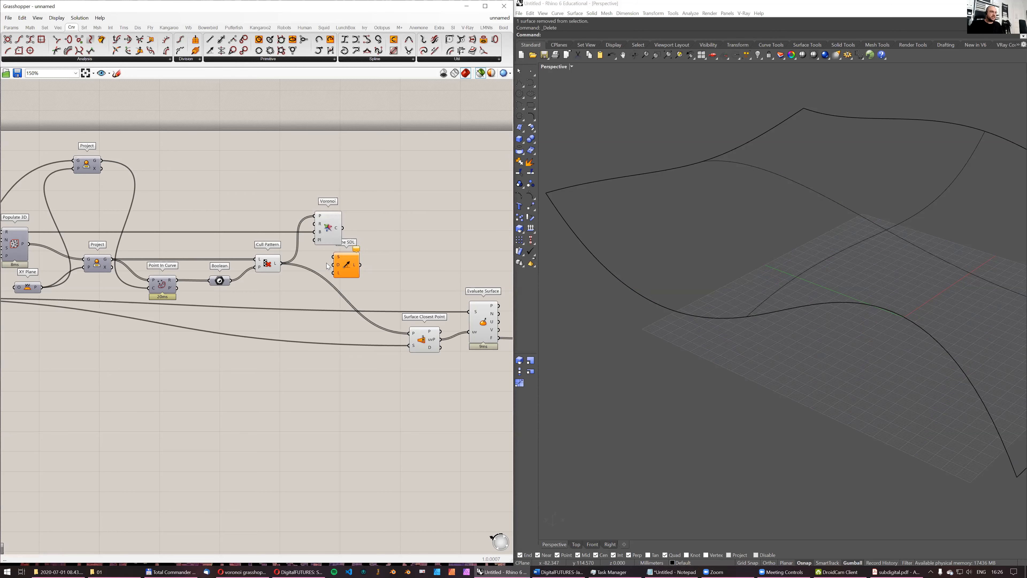
left_click_drag(349, 268, 326, 308)
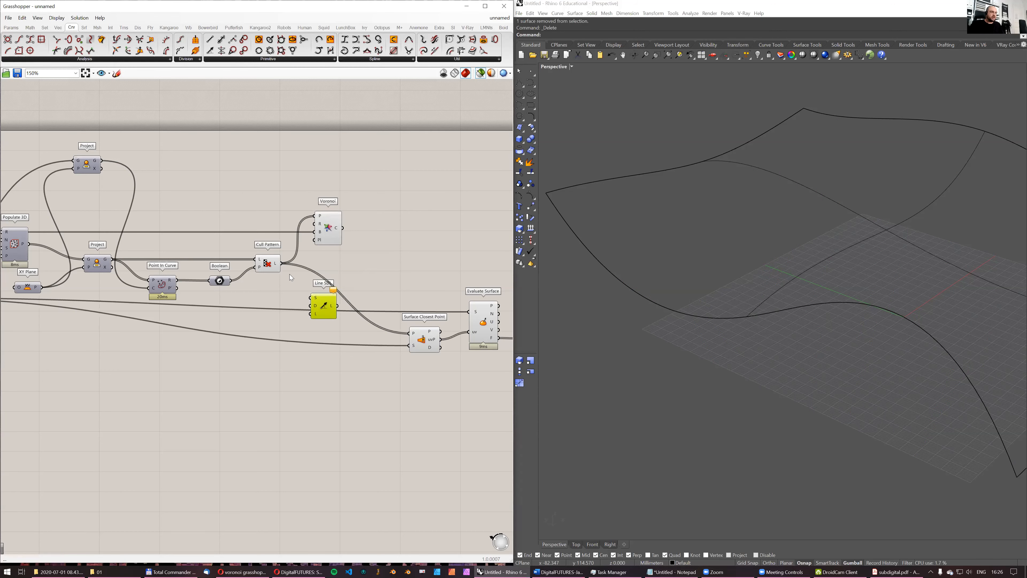
left_click_drag(282, 263, 350, 309)
- Add a Unit Z vector and connect it to the direction input of Line SDL
double_click(261, 320)
type("z")
key("Return")
key("ctrl+z")
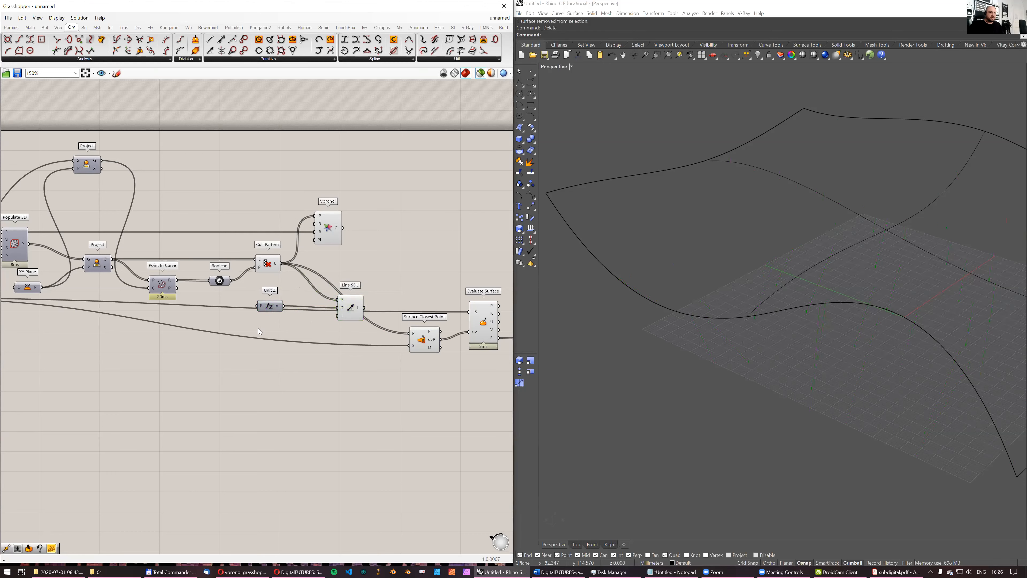
- Add a number slider set to 100 as the length of Line SDL and examine the vertical lines against the surface
double_click(257, 328)
double_click(292, 325)
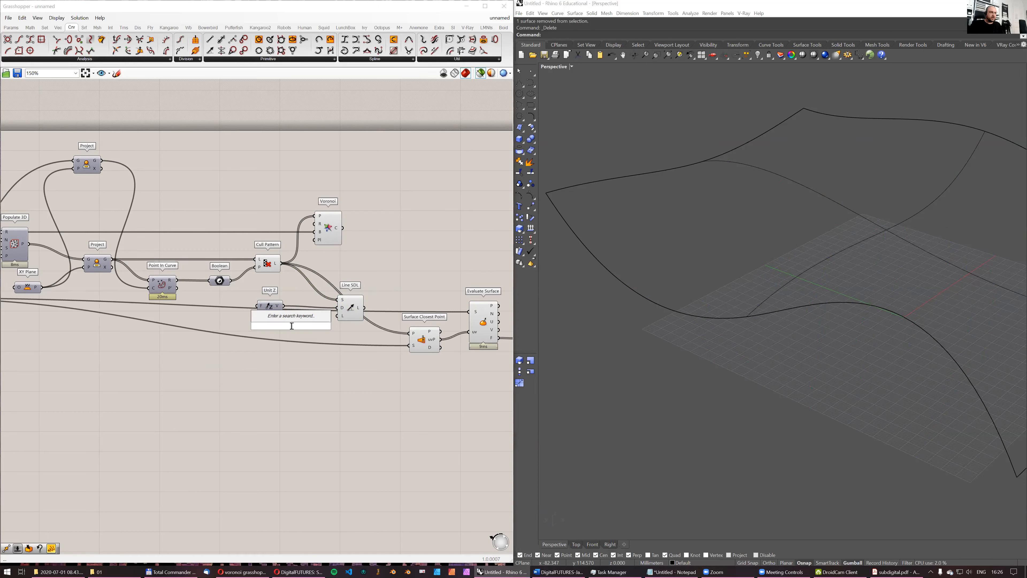
type("100")
key("Return")
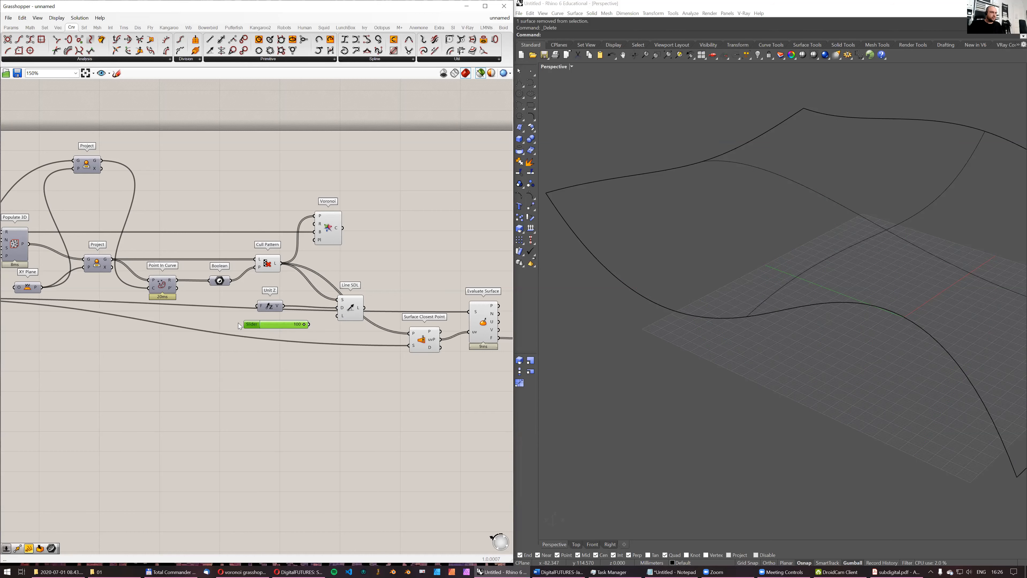
left_click_drag(288, 322, 339, 316)
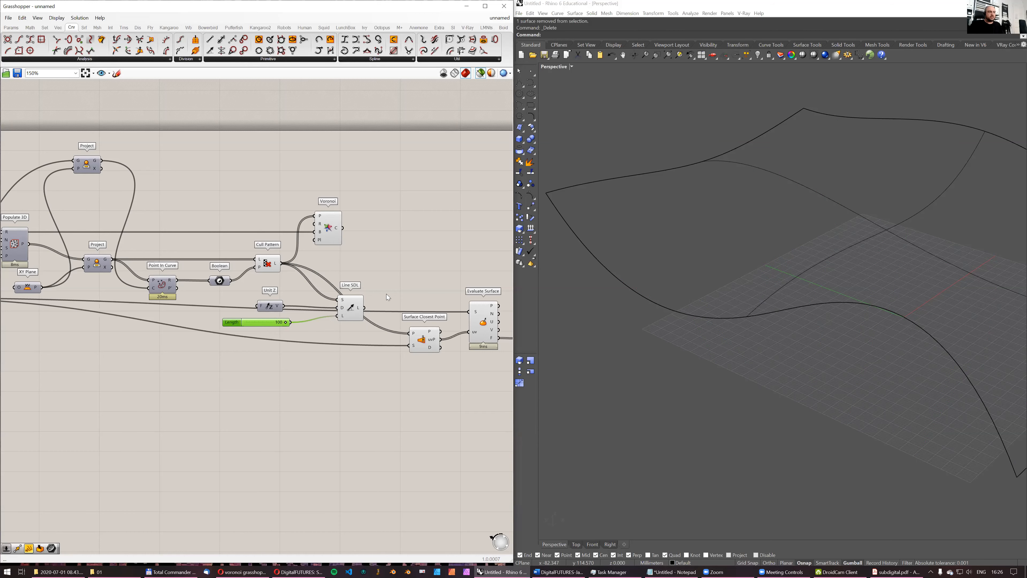
left_click(353, 306)
right_click_drag(809, 259, 783, 273)
scroll(782, 228, "down", 10)
scroll(751, 269, "up", 10)
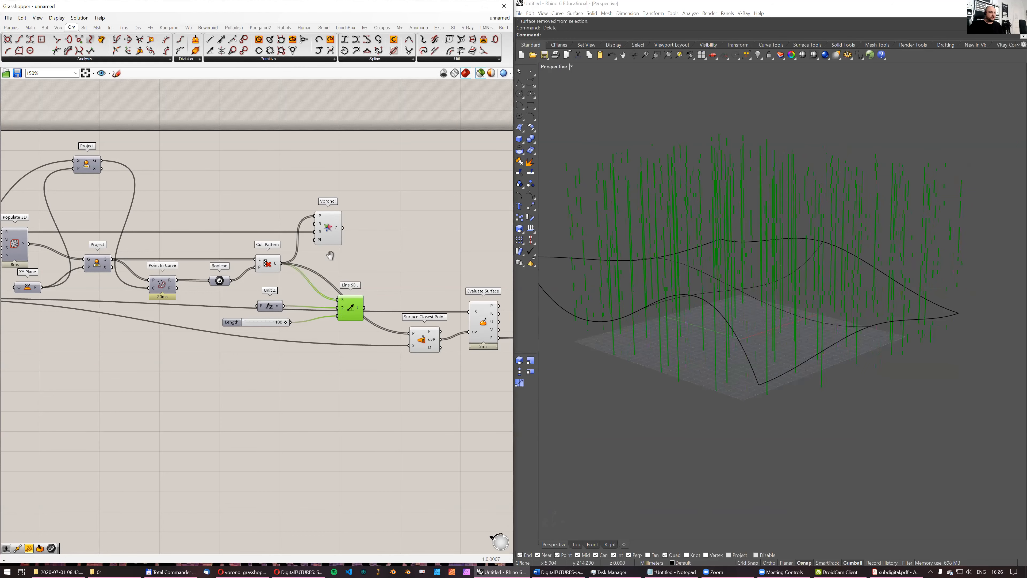
right_click_drag(276, 139, 234, 145)
right_click_drag(780, 266, 783, 279)
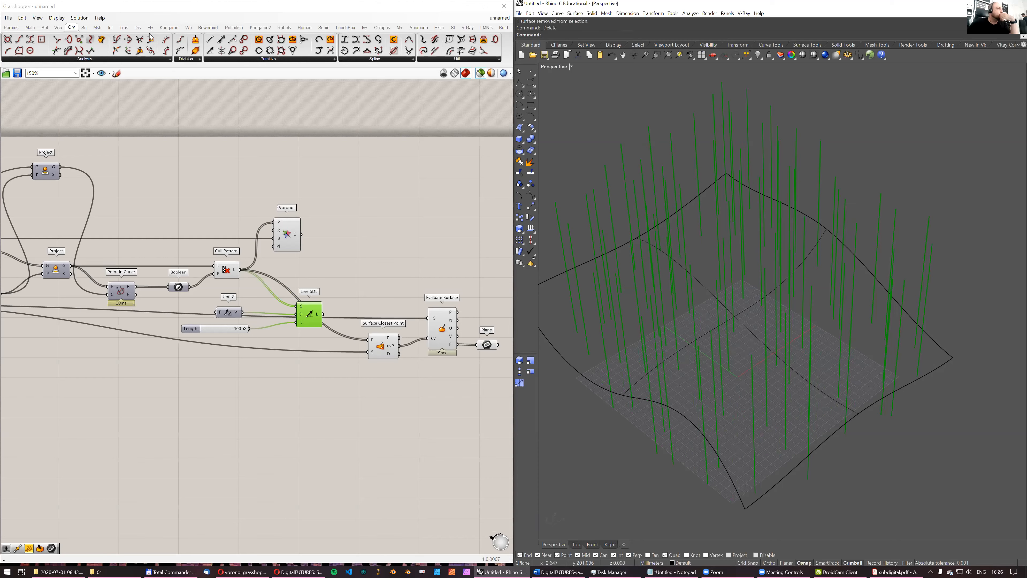
- Add a Brep | Line intersection component in the free area beyond Voronoi
double_click(331, 162)
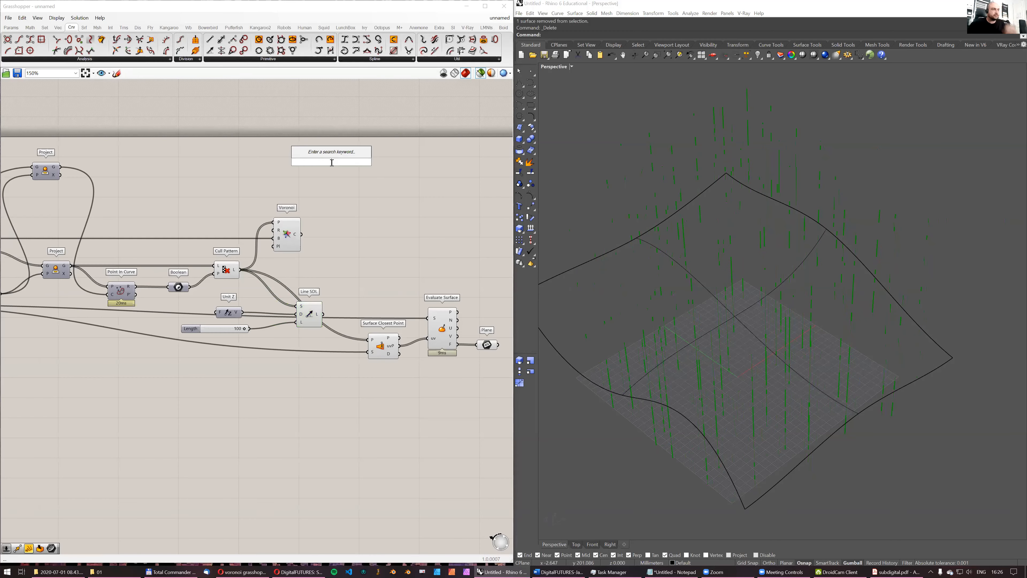
type("linesruface")
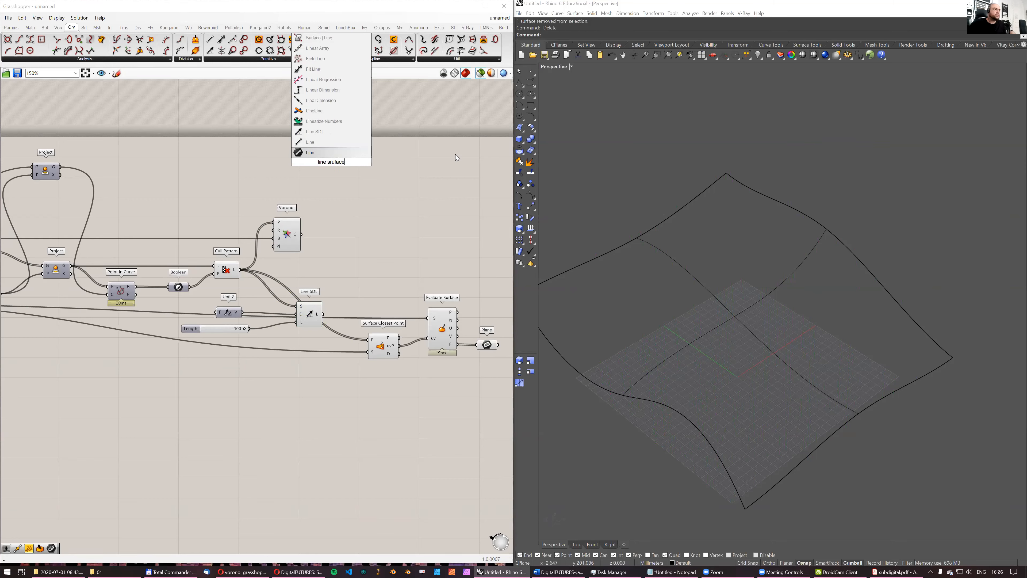
key("ctrl+shift+Left")
type("brep")
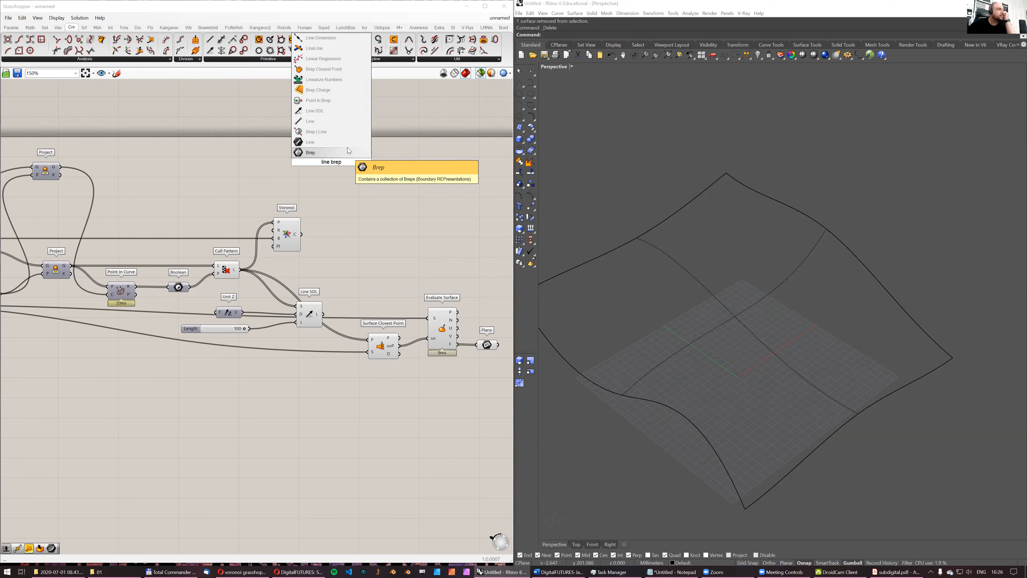
left_click(337, 130)
left_click_drag(331, 168, 378, 211)
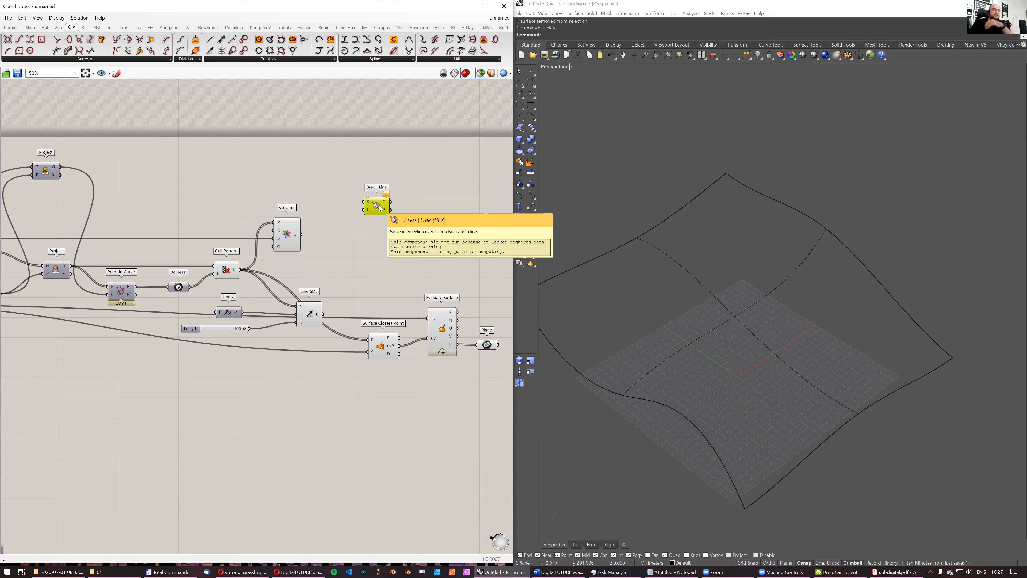
- Connect the input Surface and the Line SDL lines to Brep | Line, and preview the input surface
scroll(362, 201, "up", 3)
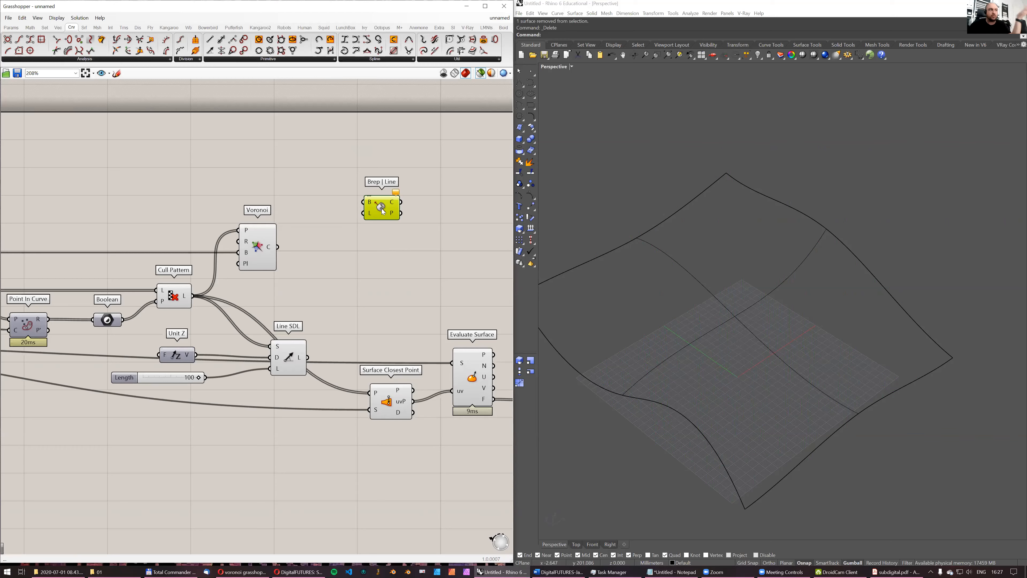
scroll(341, 279, "down", 3)
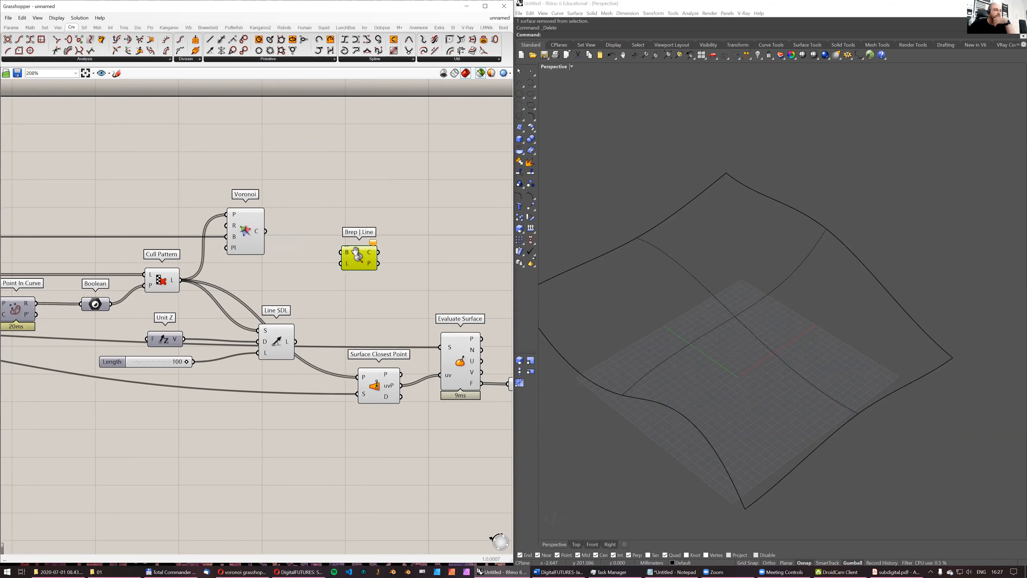
scroll(356, 248, "down", 4)
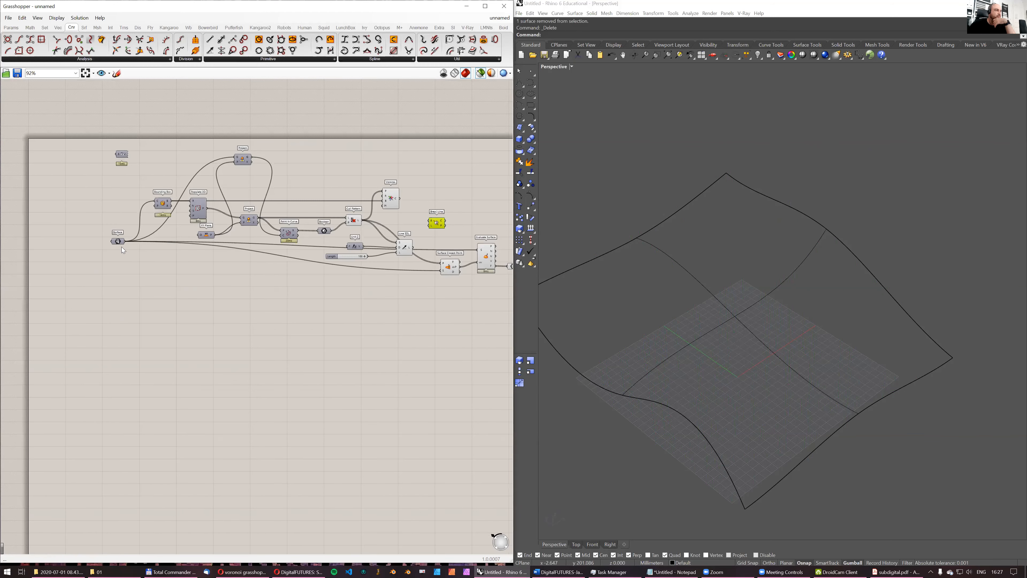
scroll(122, 247, "up", 4)
left_click_drag(125, 237, 424, 230)
scroll(265, 276, "down", 2)
scroll(394, 255, "up", 4)
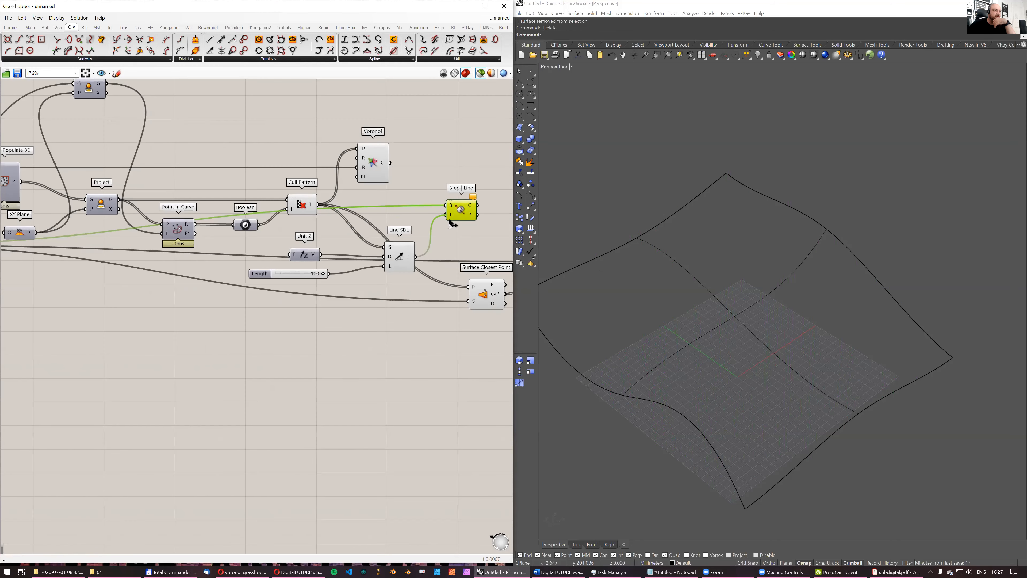
scroll(324, 226, "down", 4)
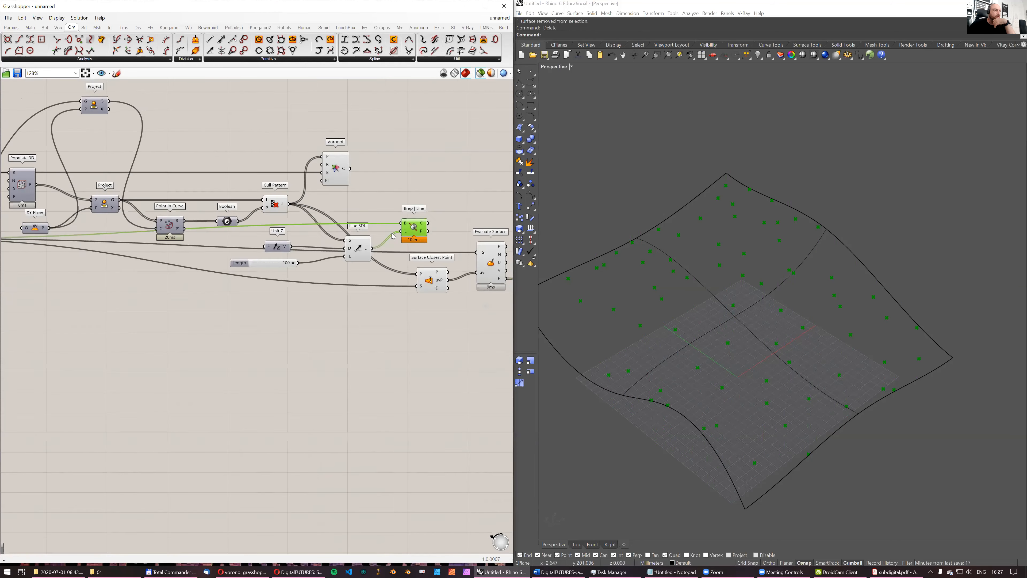
left_click(32, 236)
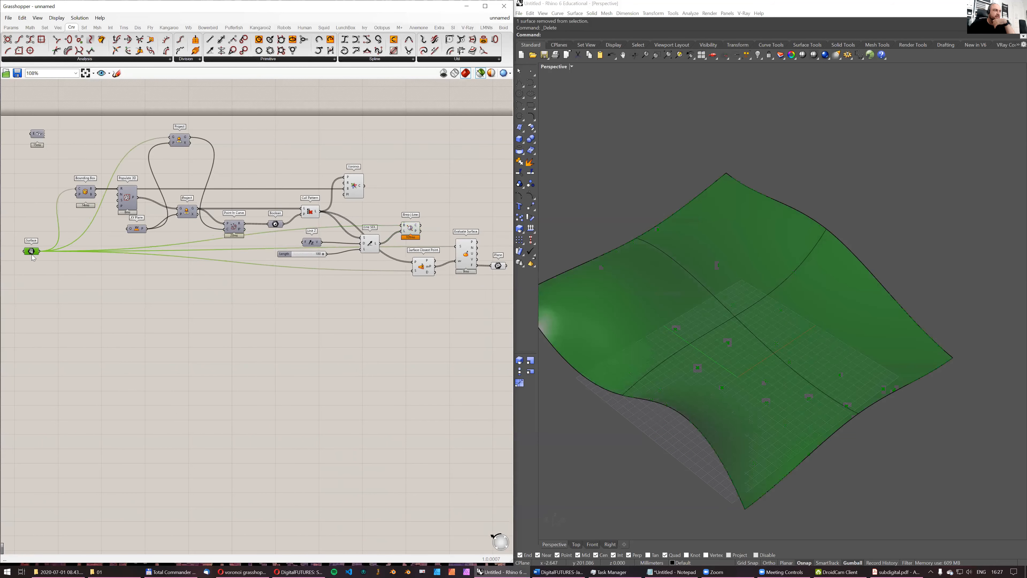
scroll(348, 243, "up", 2)
left_click(347, 243)
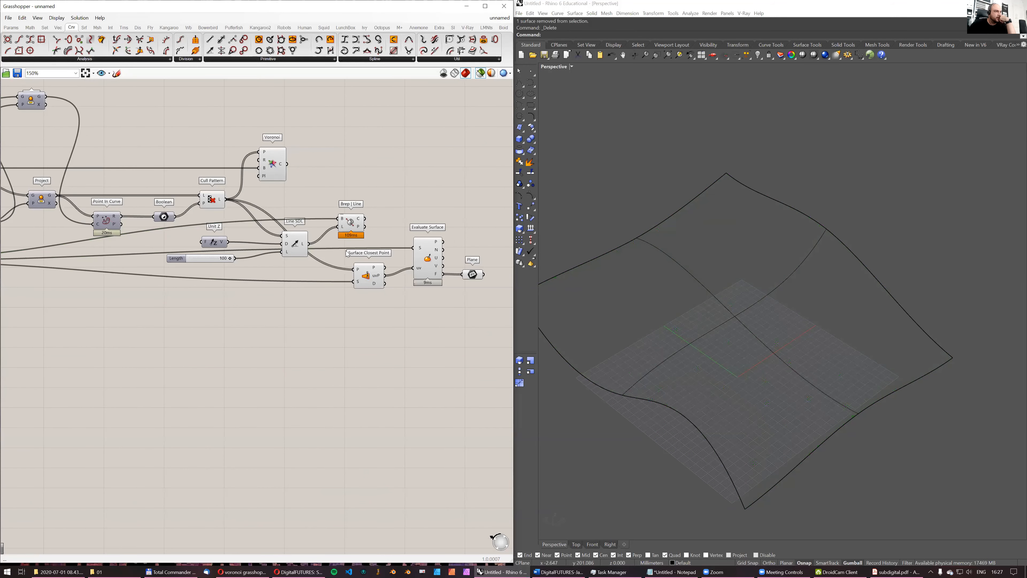
- Add a Line component joining the Cull Pattern points to the Brep | Line intersection points
double_click(380, 176)
type("line")
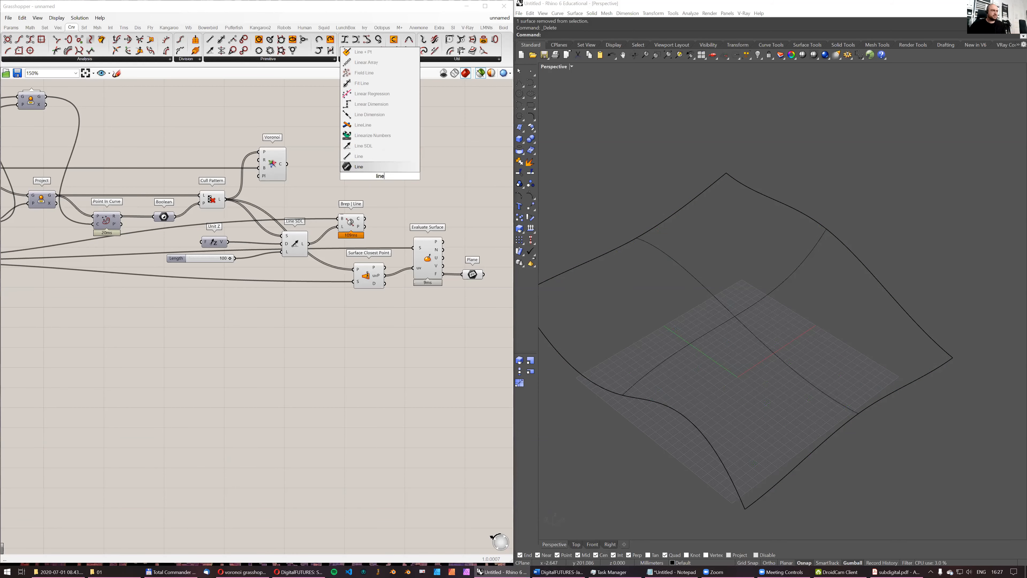
left_click(379, 167)
left_click_drag(226, 200, 367, 172)
scroll(375, 225, "up", 3)
left_click_drag(360, 227, 421, 172)
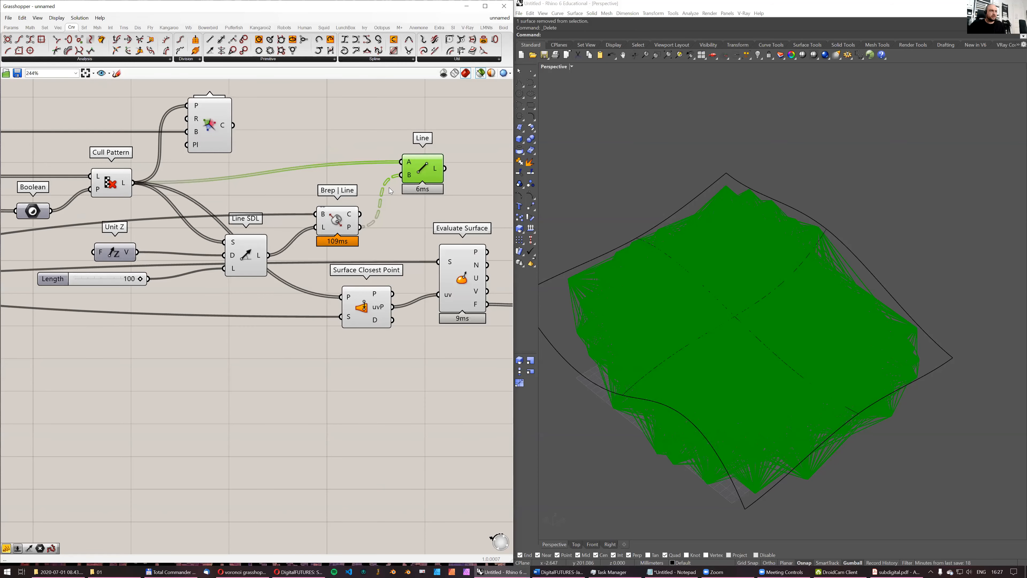
- Flatten the B input of the Line component so its intersection points form a single list
right_click(412, 180)
left_click(436, 228)
right_click_drag(733, 284, 748, 302)
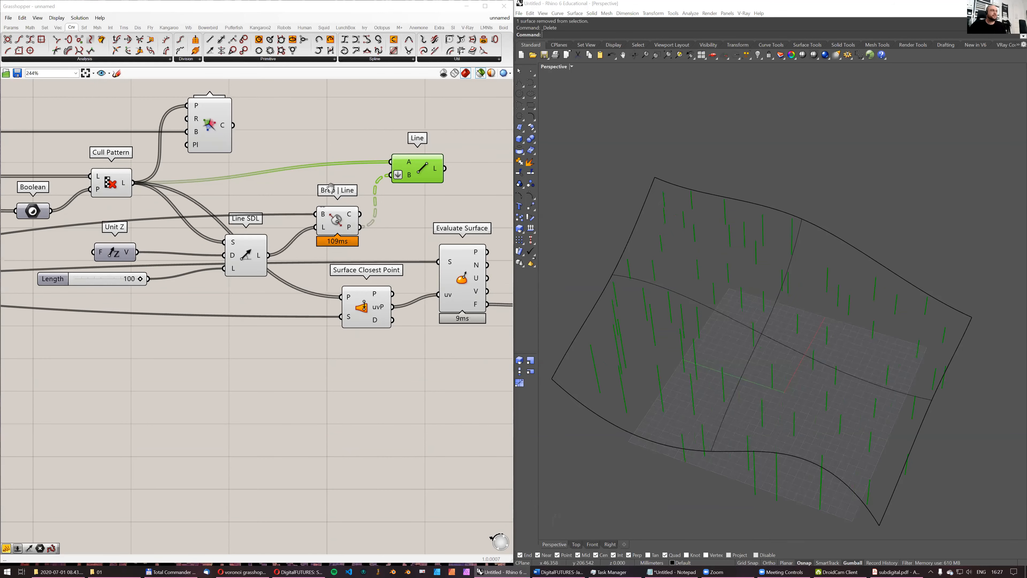
- Examine the lines between the culled points and the surface, and compare them with the Line SDL lines
scroll(331, 187, "down", 3)
scroll(235, 198, "up", 3)
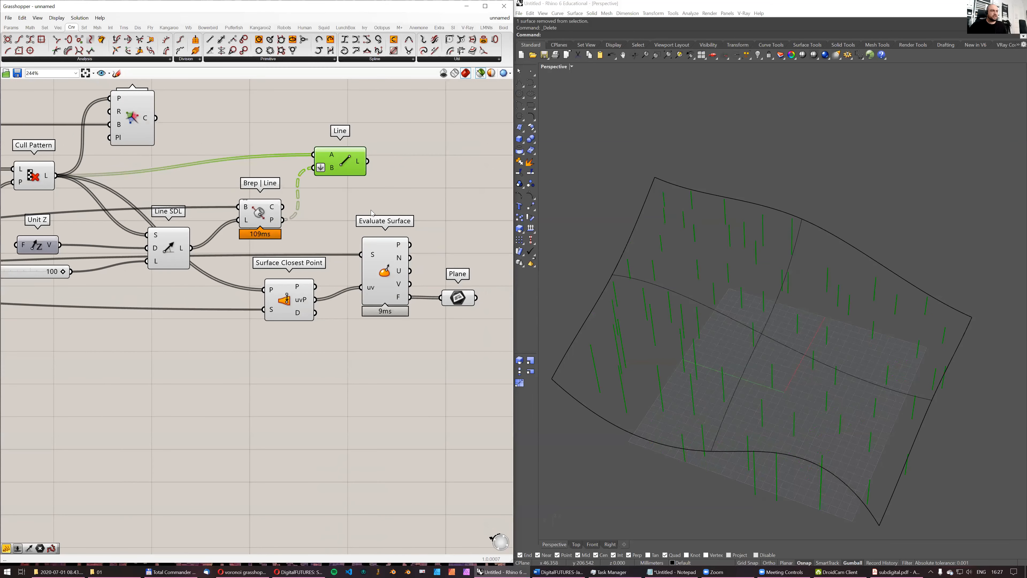
scroll(348, 181, "down", 1)
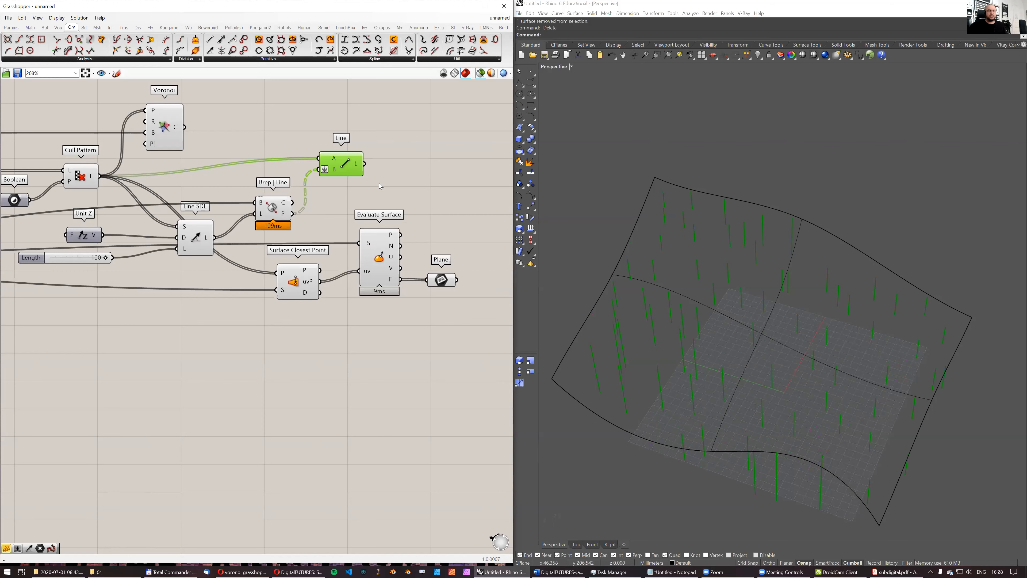
scroll(266, 155, "down", 1)
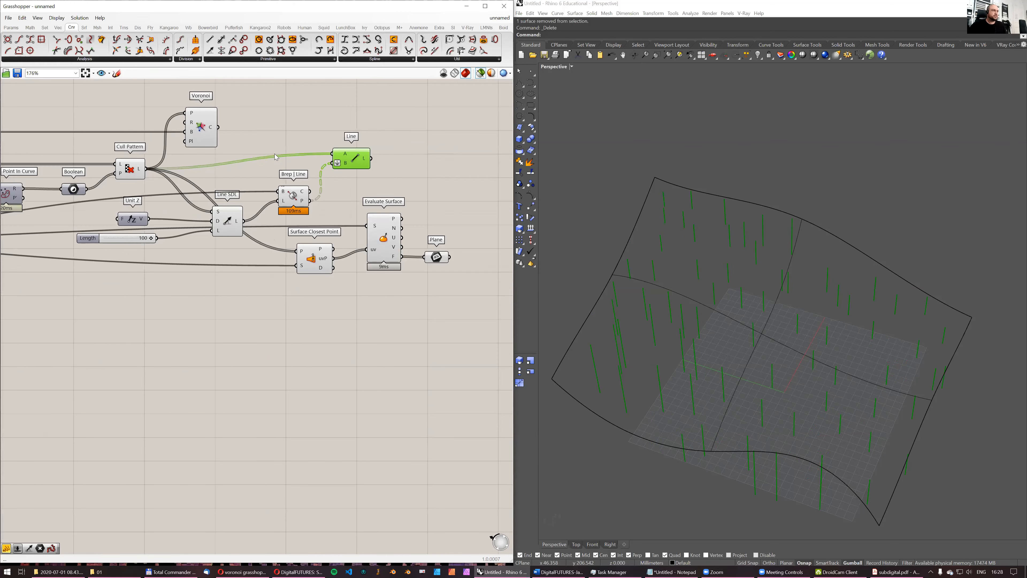
scroll(301, 178, "up", 2)
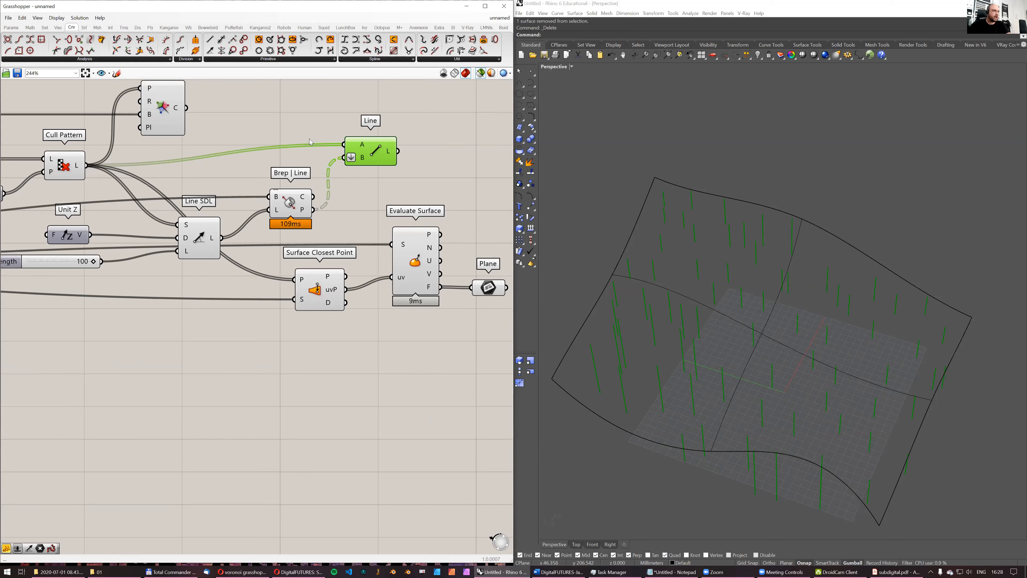
right_click_drag(697, 296, 568, 250)
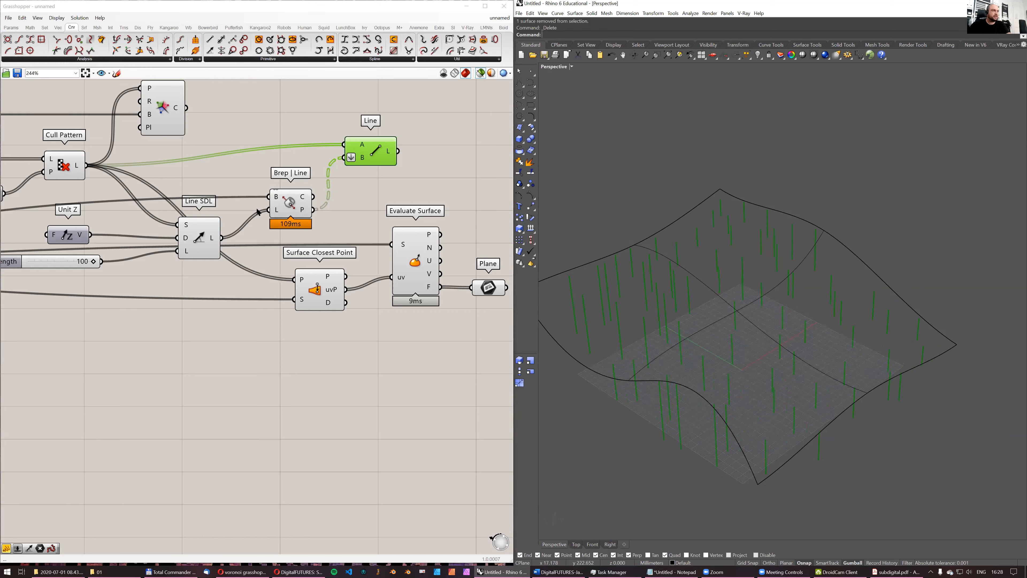
mouse_move(304, 213)
scroll(306, 214, "down", 1)
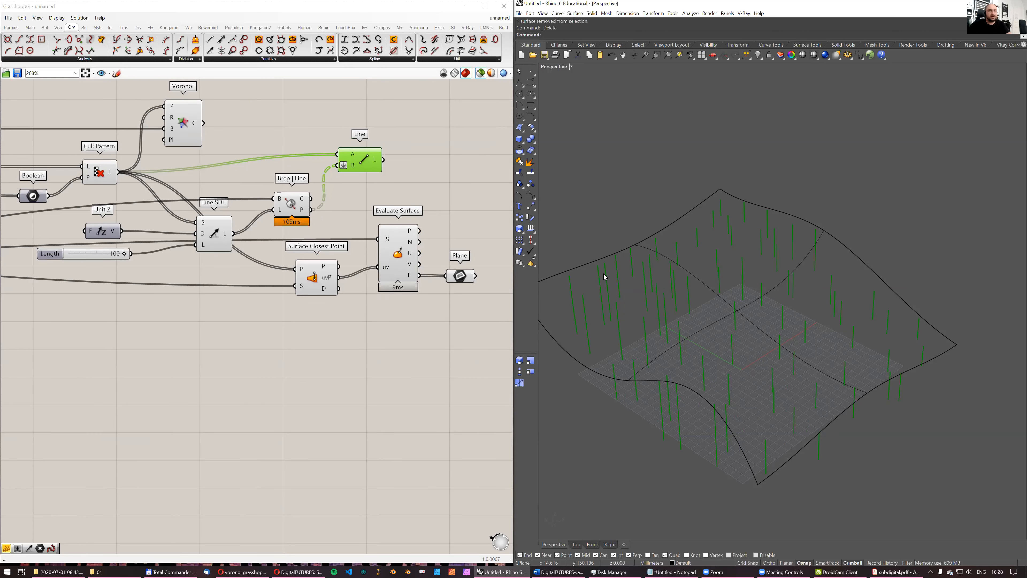
right_click_drag(743, 318, 813, 358)
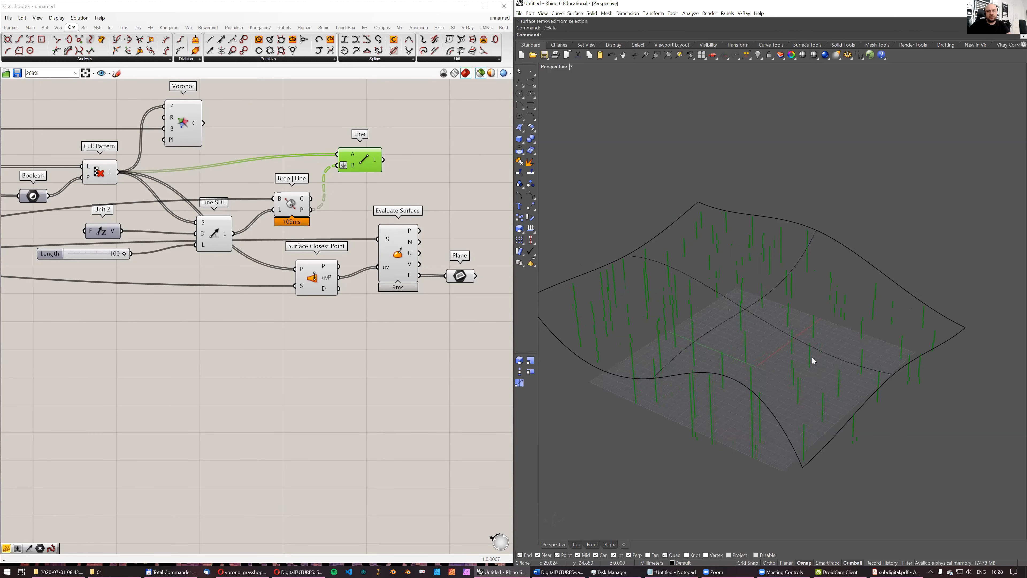
left_click(214, 238)
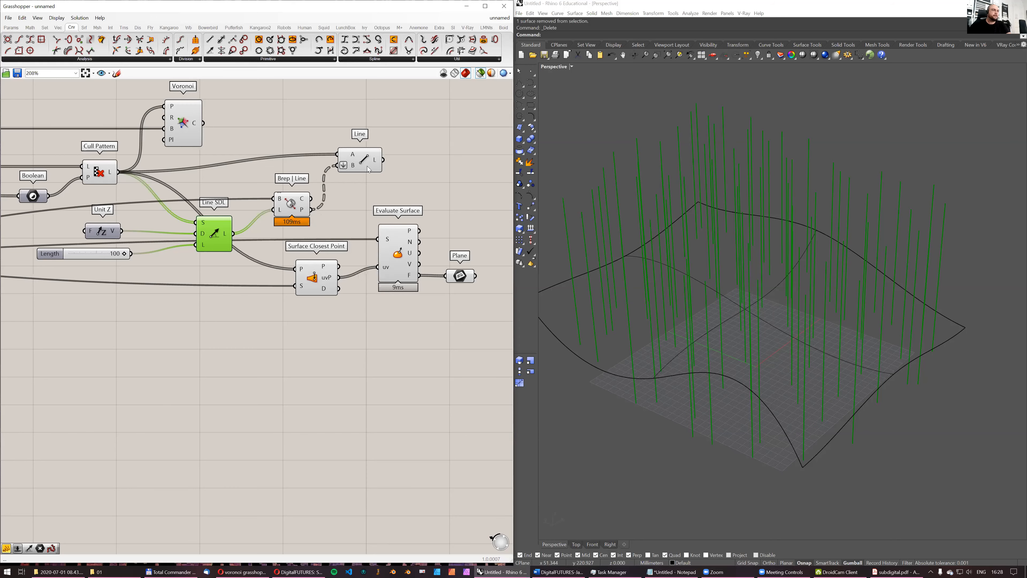
- Remove the flattening from the B input of the Line component
left_click_drag(362, 164, 363, 165)
right_click(355, 165)
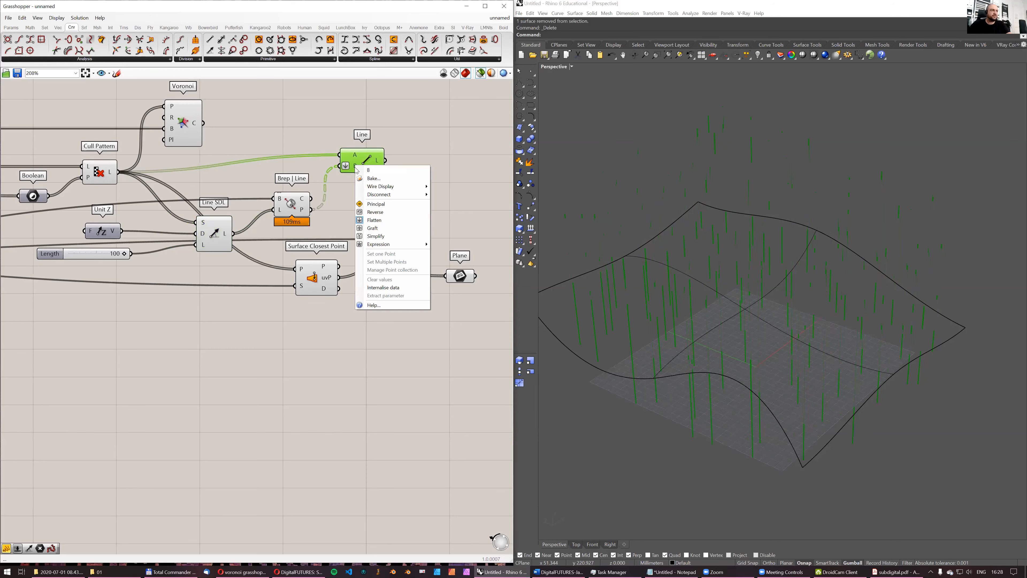
left_click(373, 218)
- Add a Graft Tree component and feed it with the Cull Pattern points
double_click(164, 166)
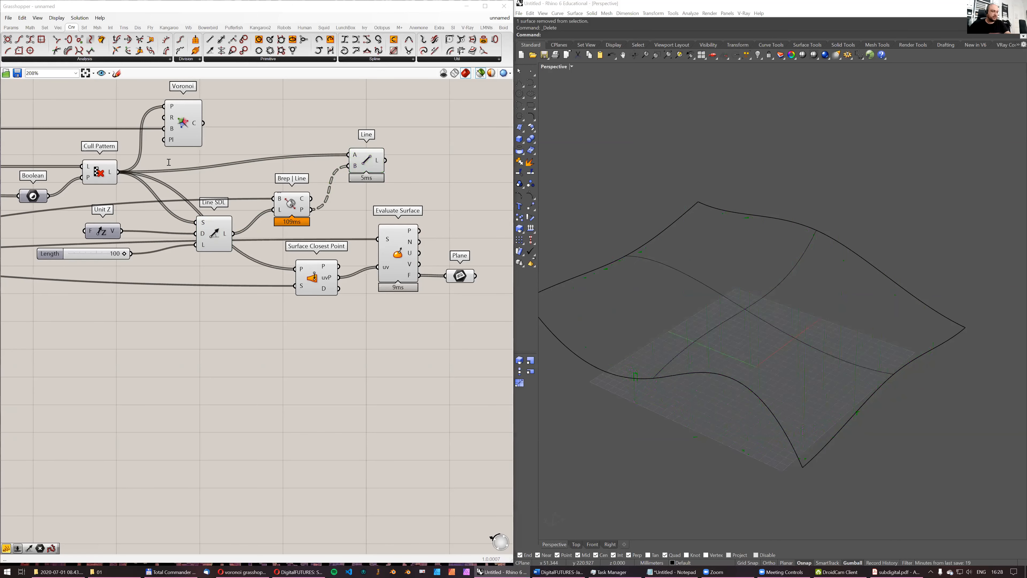
type("graft")
key("Return")
left_click_drag(118, 172, 256, 151)
left_click(181, 163)
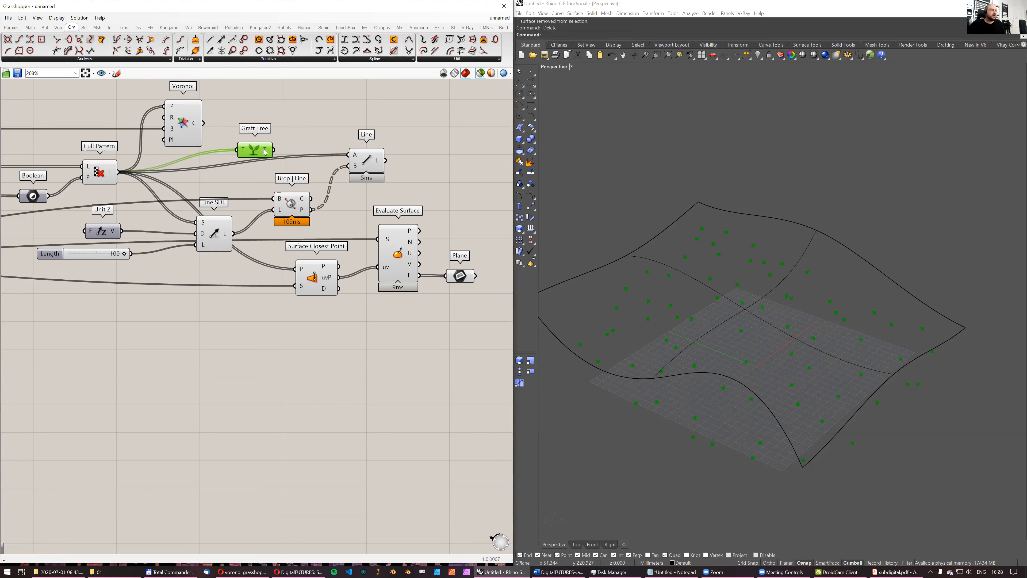
- Connect the Graft Tree output to the A input of the Line component and align Graft Tree with it
mouse_move(266, 152)
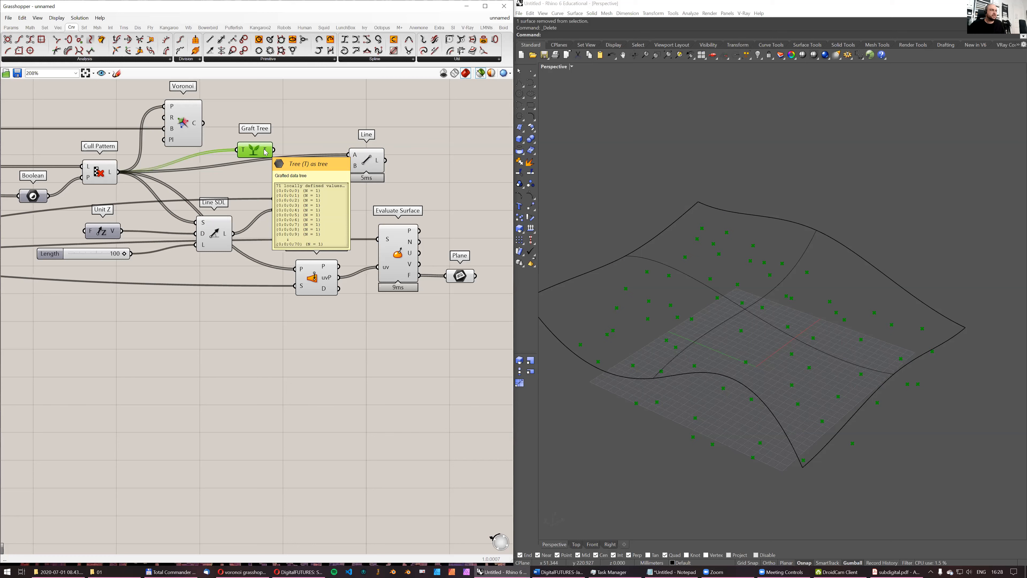
left_click_drag(267, 150, 353, 155)
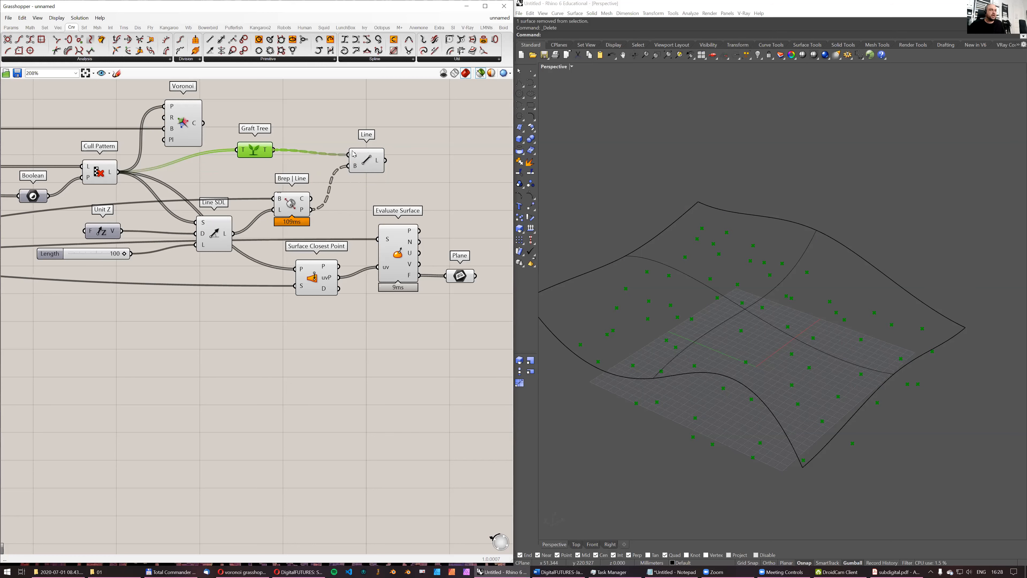
left_click(366, 167)
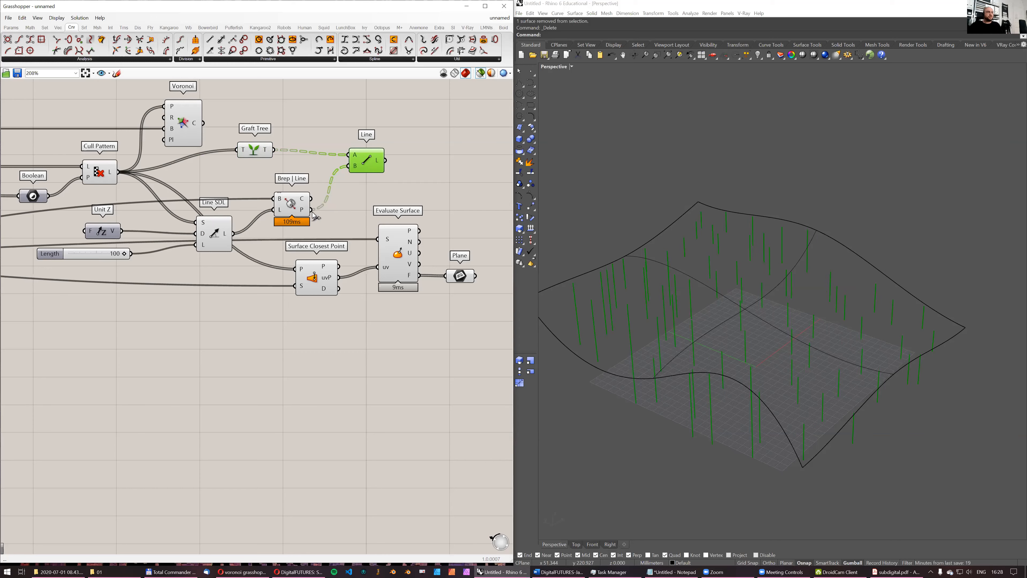
left_click_drag(261, 152, 290, 156)
- Examine the vertical lines against the surface in shaded and wireframe display, and the Brep | Line intersection points
left_click(367, 162)
right_click_drag(656, 339, 671, 327)
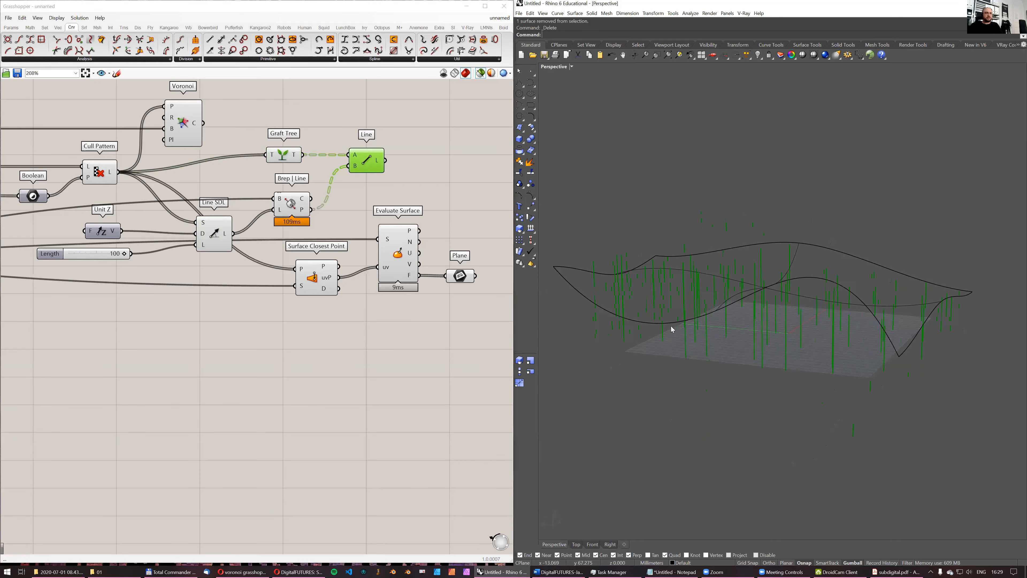
mouse_move(627, 257)
right_mouse_down()
mouse_move(619, 238)
mouse_move(614, 276)
mouse_move(624, 254)
right_mouse_up()
mouse_move(674, 223)
right_mouse_down()
mouse_move(734, 139)
mouse_move(781, 154)
mouse_move(804, 140)
mouse_move(754, 176)
mouse_move(720, 147)
mouse_move(694, 161)
mouse_move(724, 190)
mouse_move(791, 158)
mouse_move(746, 189)
right_mouse_up()
left_click(814, 55)
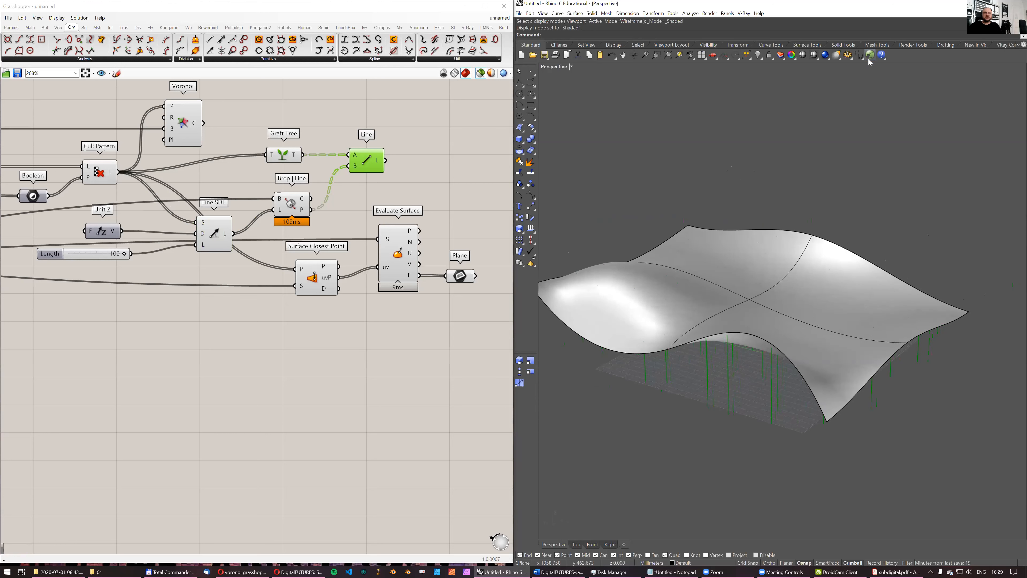
left_click(814, 57)
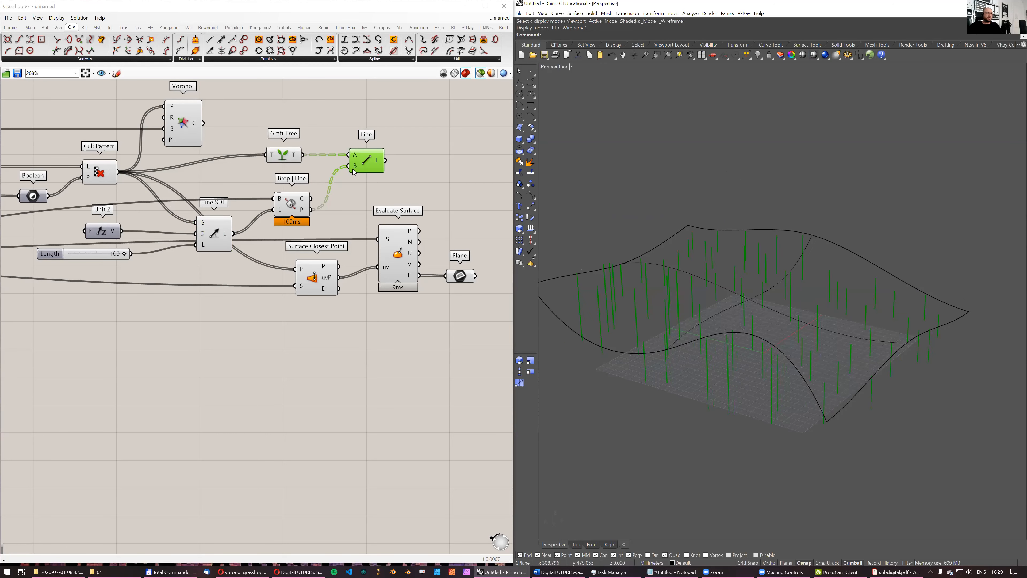
left_click(304, 211)
right_click_drag(709, 275, 686, 322)
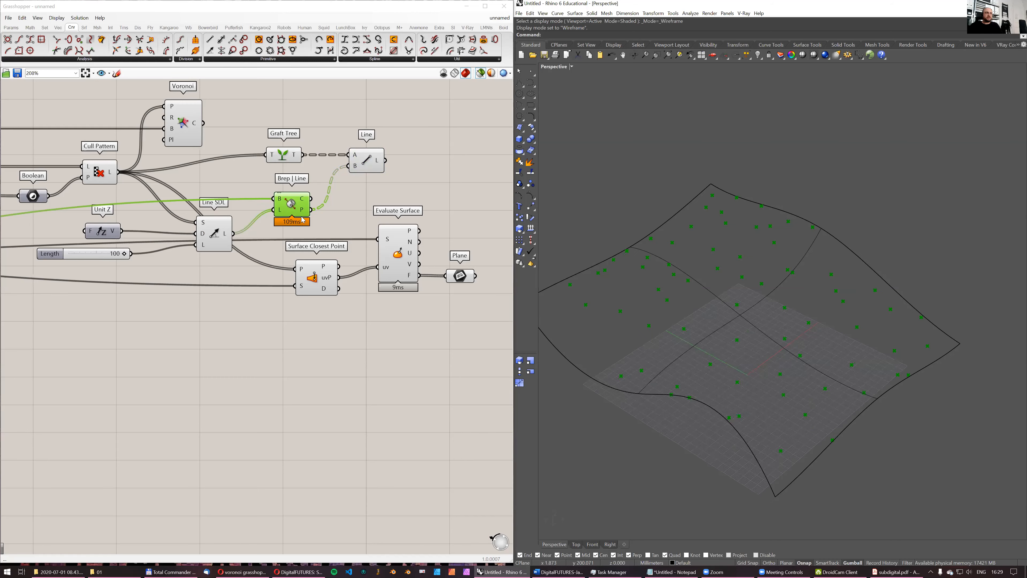
- Move the Surface Closest Point, Evaluate Surface and Plane components aside and feed the Brep | Line points into Surface Closest Point's P input
left_click_drag(475, 316, 298, 237)
left_click_drag(327, 279, 378, 294)
left_click(337, 219)
left_click(298, 209)
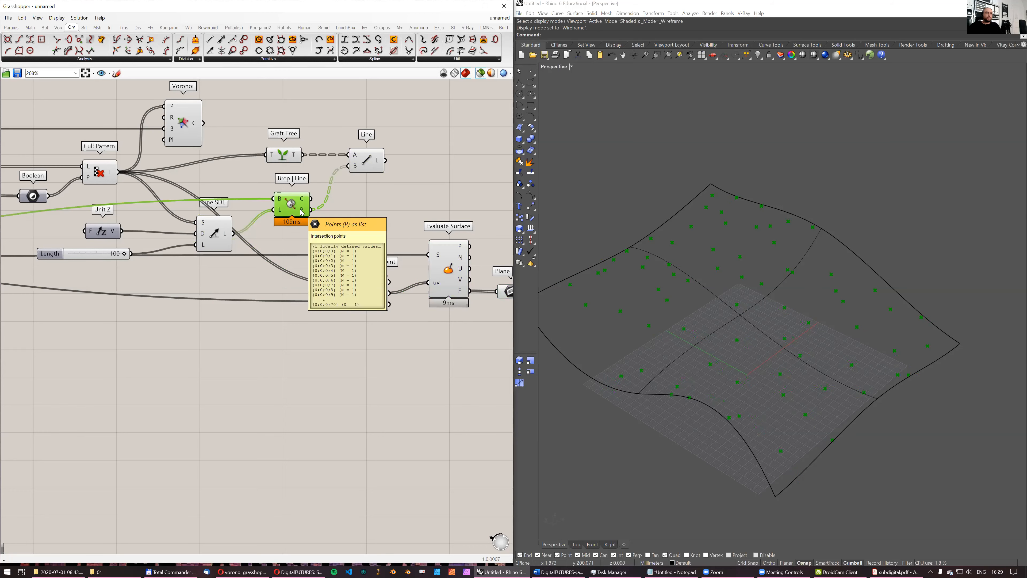
mouse_move(308, 214)
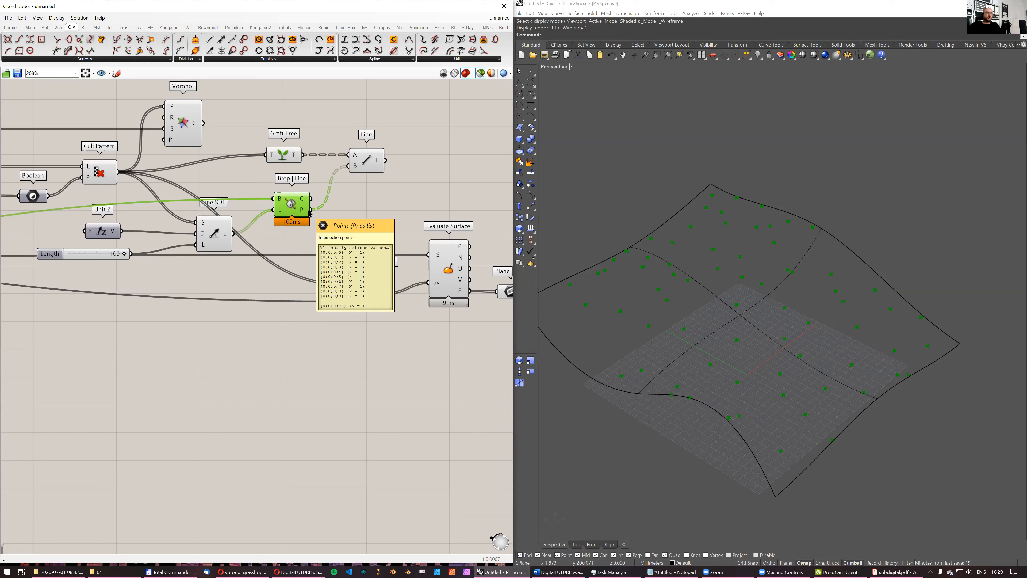
left_click_drag(308, 215, 351, 285)
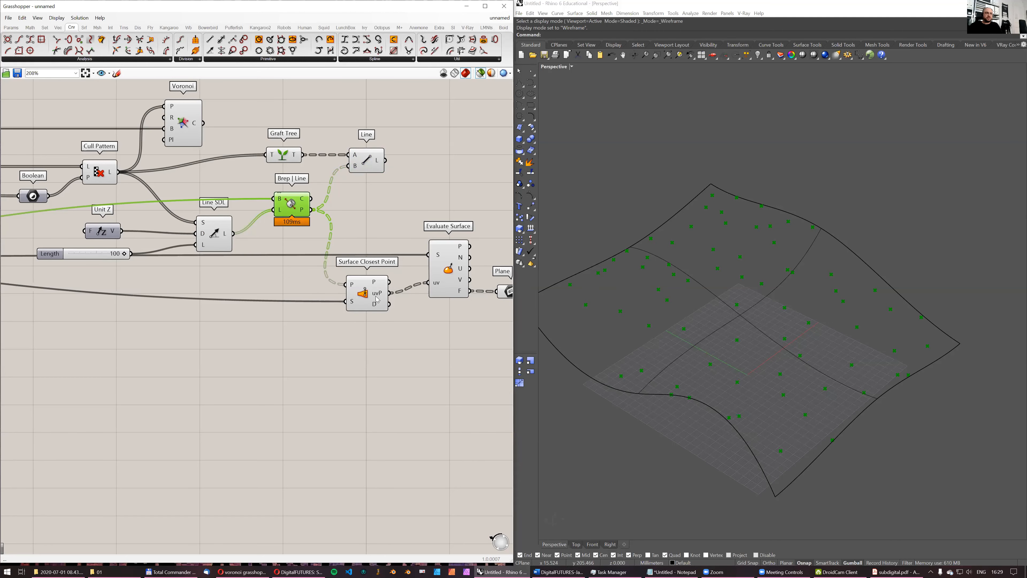
right_click_drag(385, 296, 357, 299)
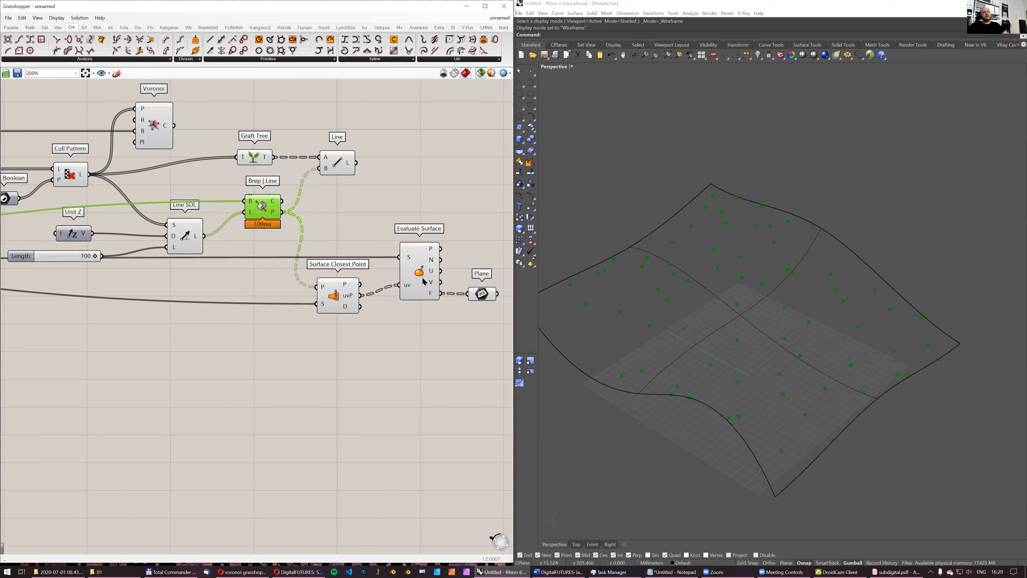
- Examine the Evaluate Surface planes together with the intersection points, the culled points and the vertical lines
left_click(421, 267)
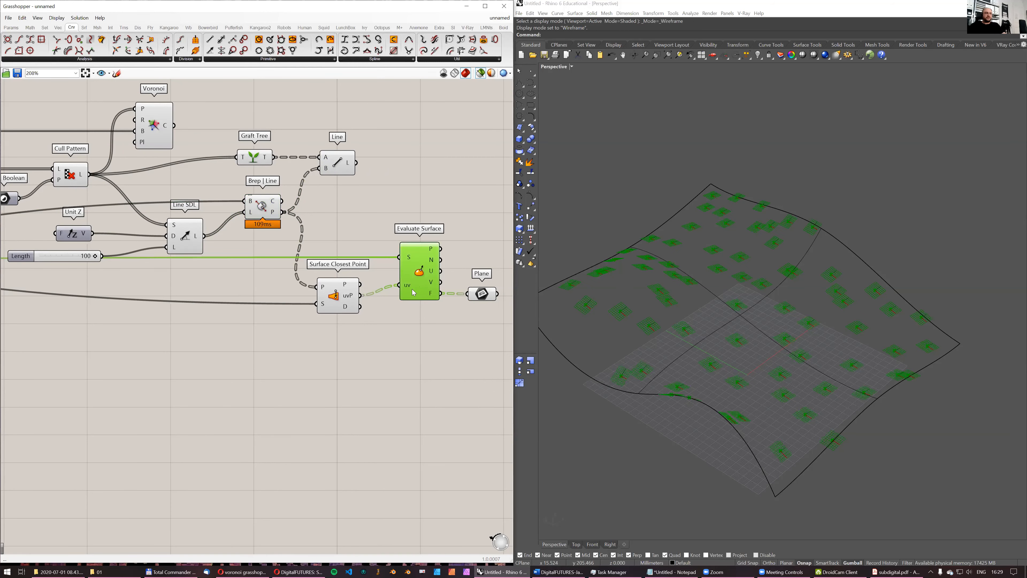
mouse_move(411, 284)
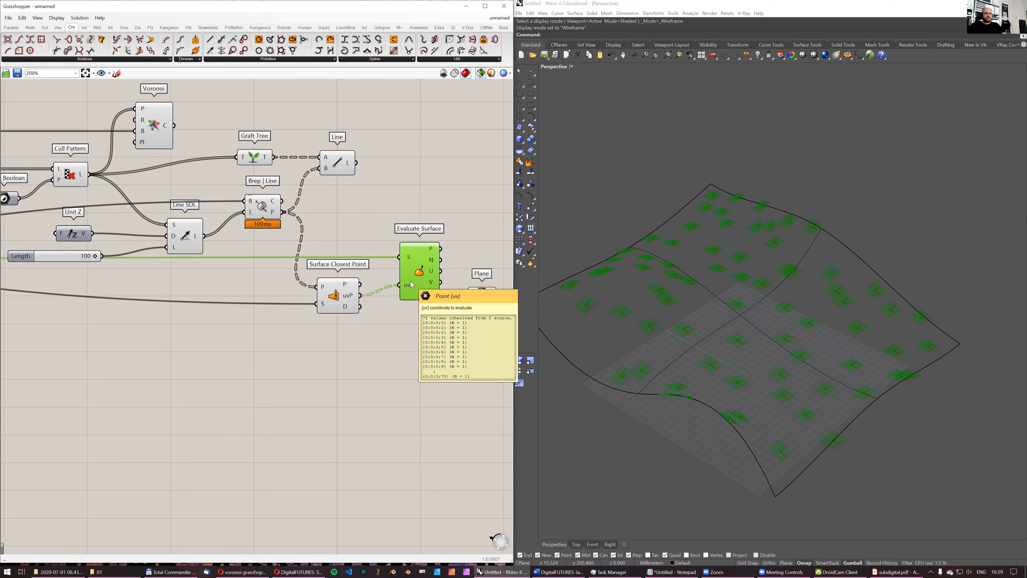
left_click(263, 207, "shift")
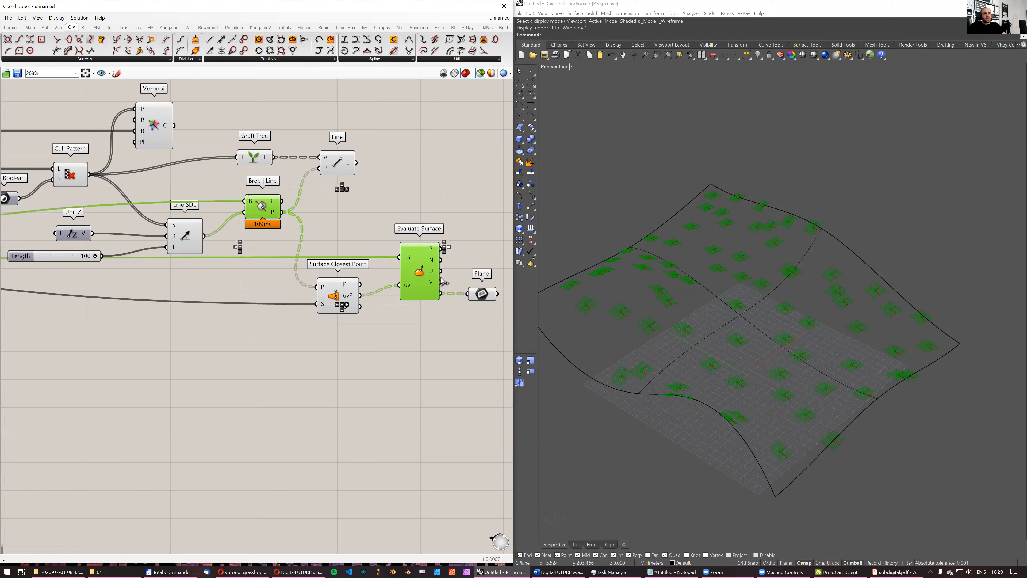
right_click_drag(713, 287, 630, 289)
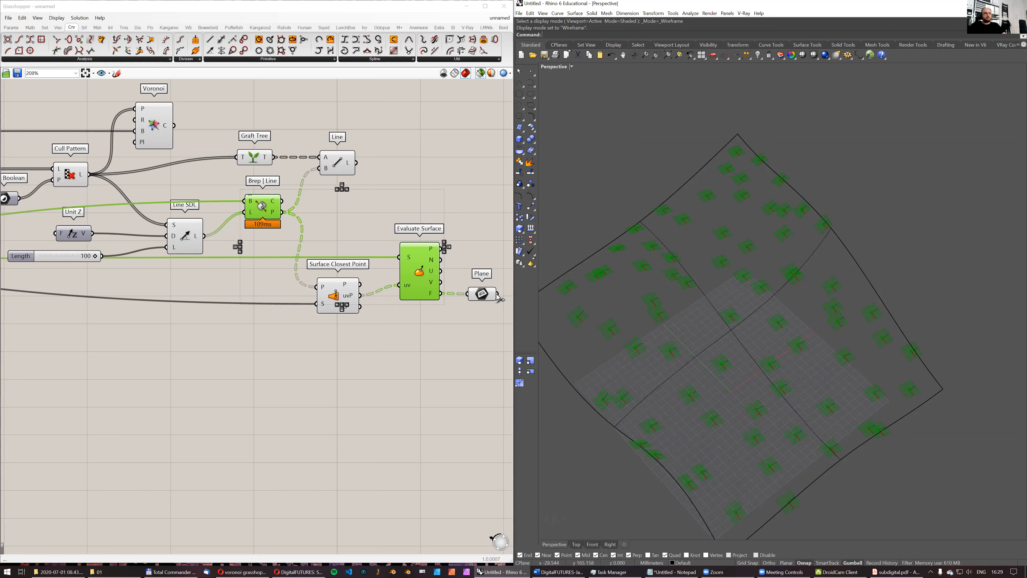
left_click(71, 183)
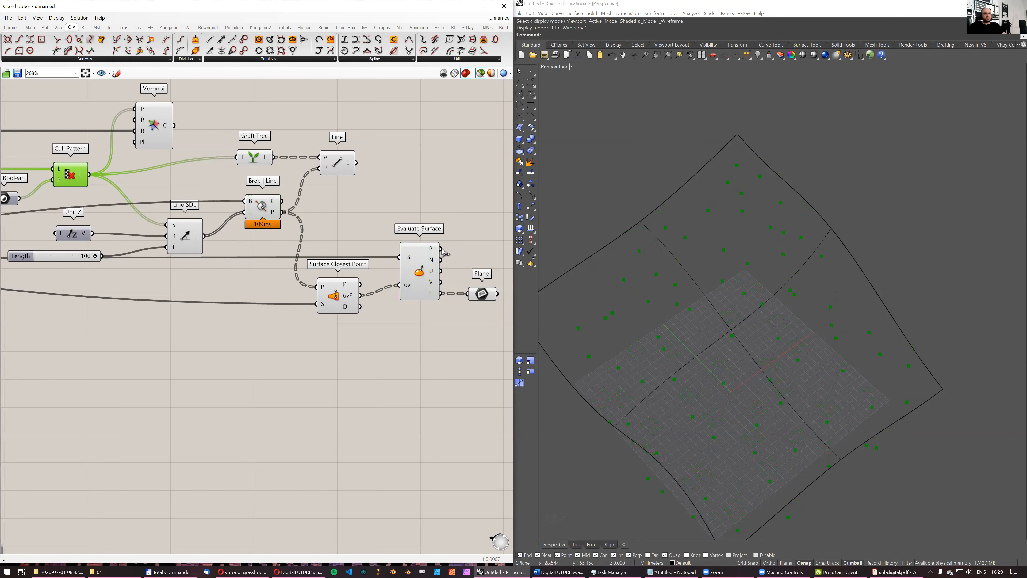
left_click(341, 166, "shift")
left_click(483, 294, "shift")
right_click_drag(833, 259, 766, 293)
scroll(243, 255, "down", 5)
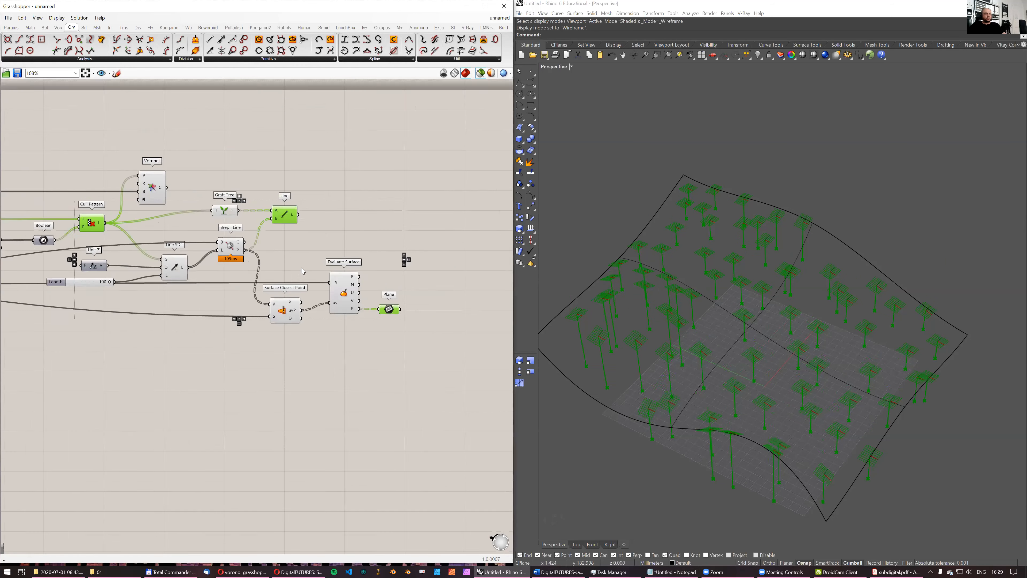
- Move the Voronoi component up to free space above the rest of the definition
scroll(243, 253, "down", 1)
right_click_drag(247, 255, 268, 273)
scroll(220, 248, "up", 3)
scroll(221, 248, "down", 2)
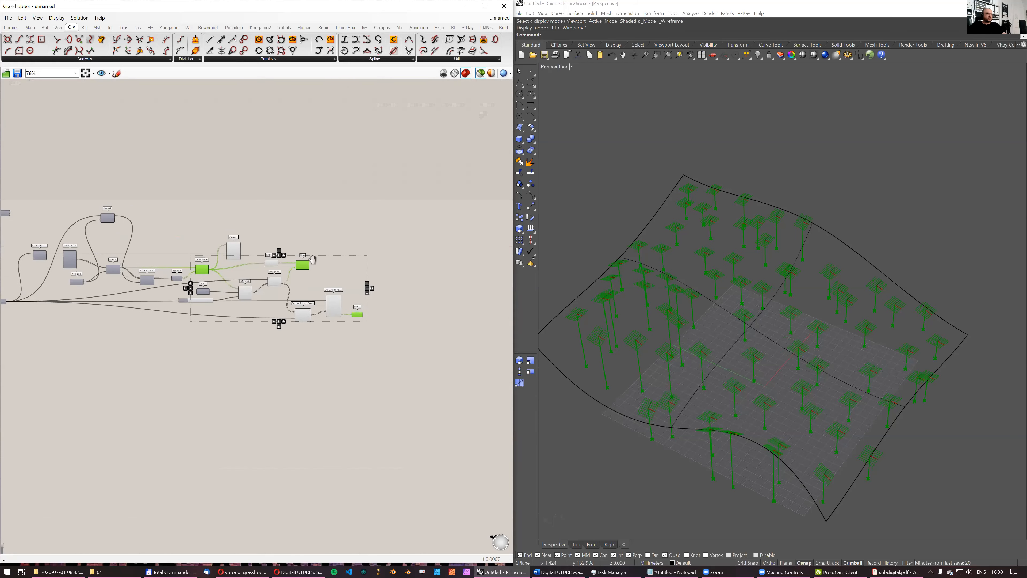
scroll(2, 275, "up", 4)
right_click_drag(391, 228, 304, 267)
left_click(333, 239)
scroll(255, 289, "down", 2)
left_click_drag(267, 274, 290, 238)
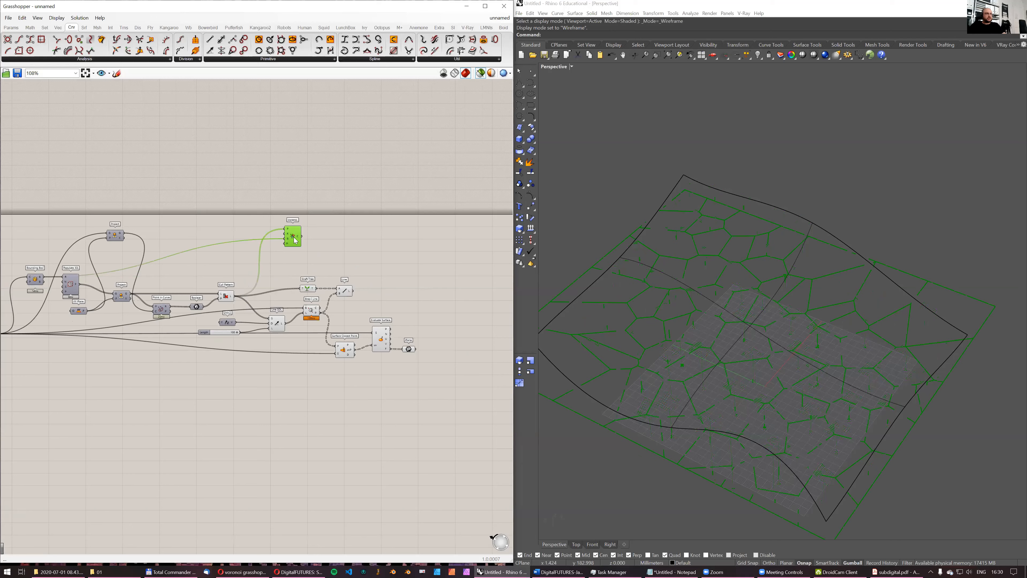
- Add a Graft Tree component beside Voronoi and feed it with the Voronoi cells
scroll(300, 245, "up", 3)
left_click(143, 306)
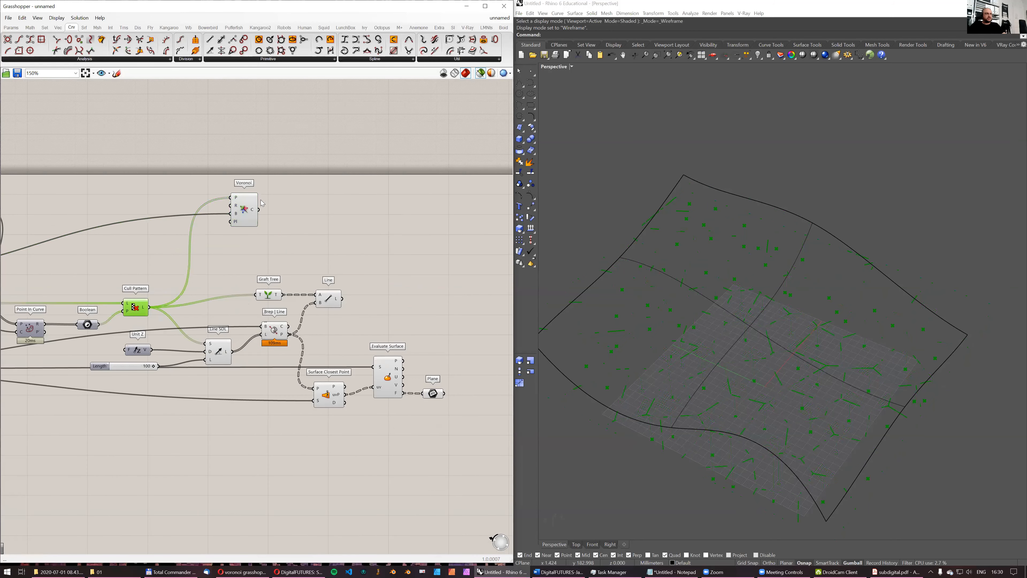
double_click(284, 211)
type("graft")
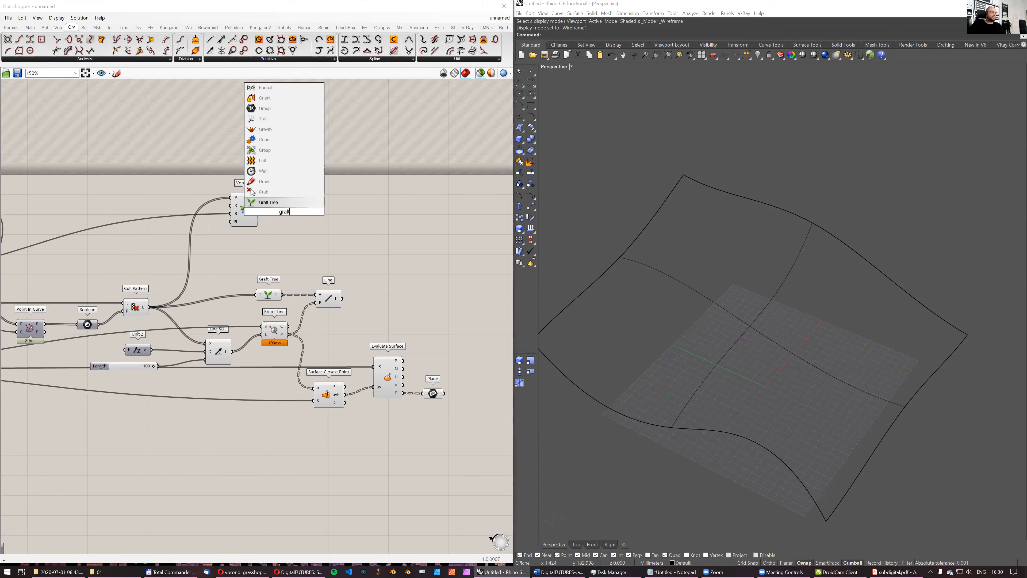
key("Return")
left_click_drag(259, 210, 278, 211)
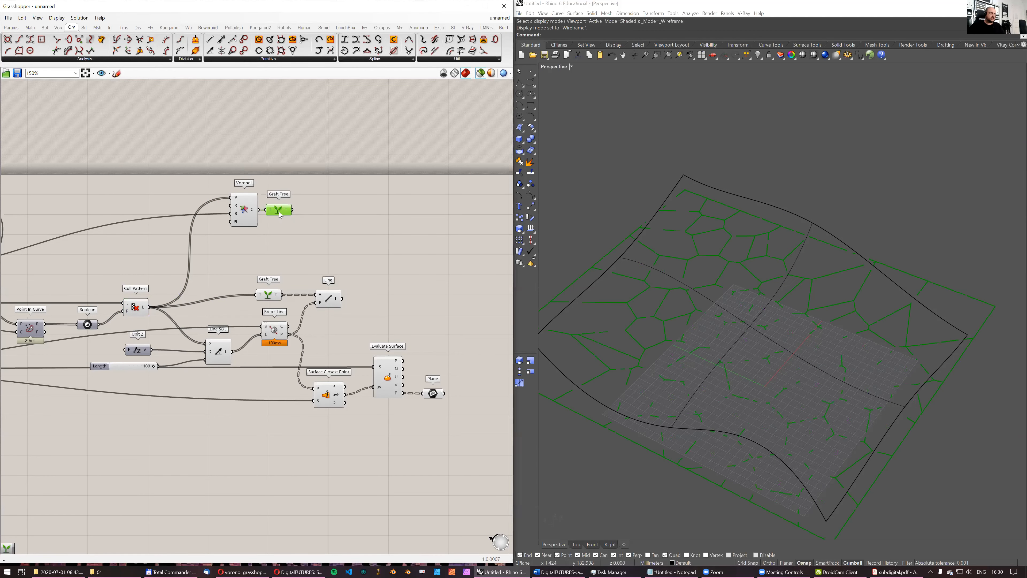
- Try a Rebuild Curve component on the grafted Voronoi cells, then delete it
right_click_drag(312, 306, 269, 312)
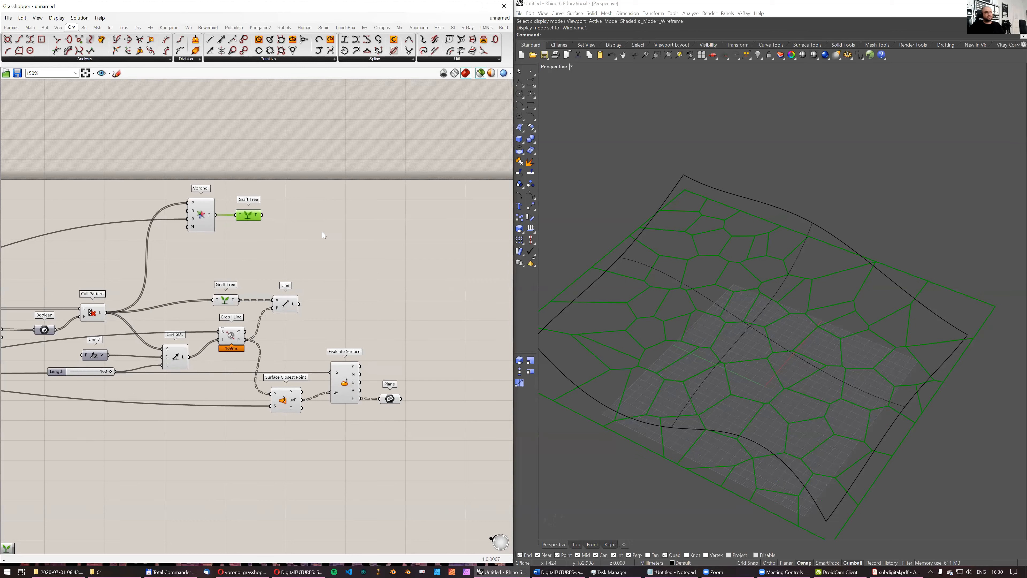
double_click(308, 228)
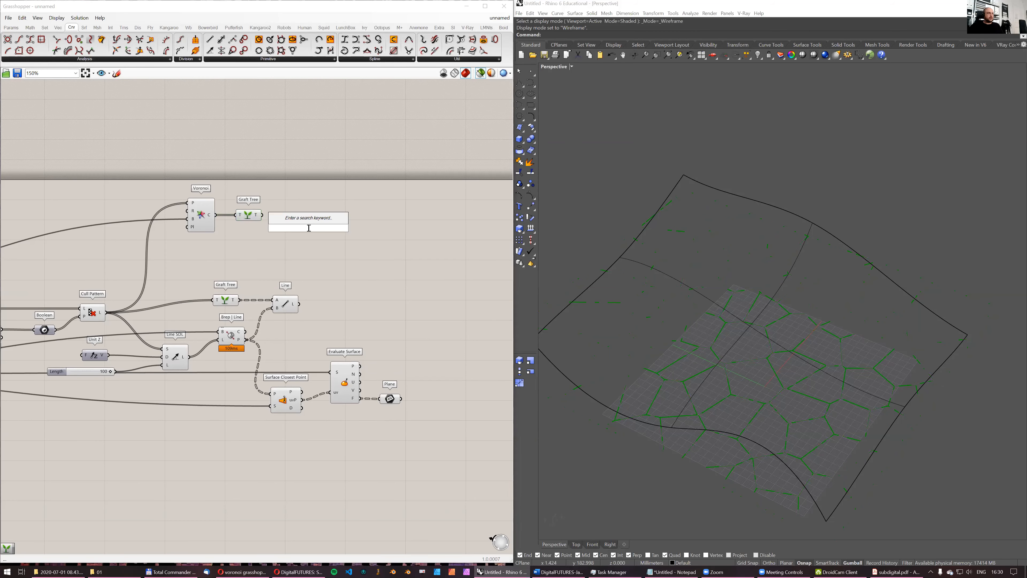
type("rebuild")
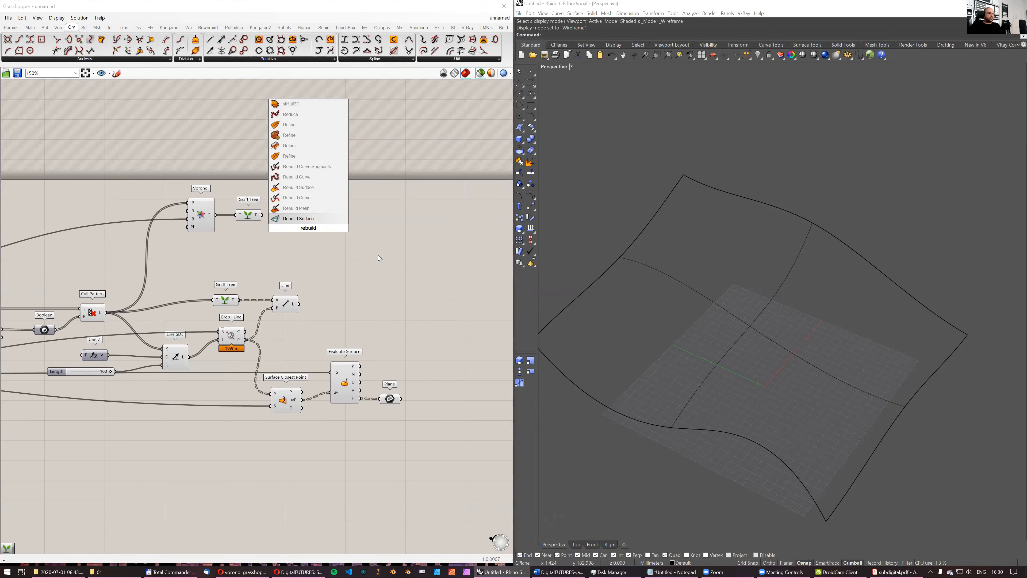
type(" curve")
left_click(344, 209)
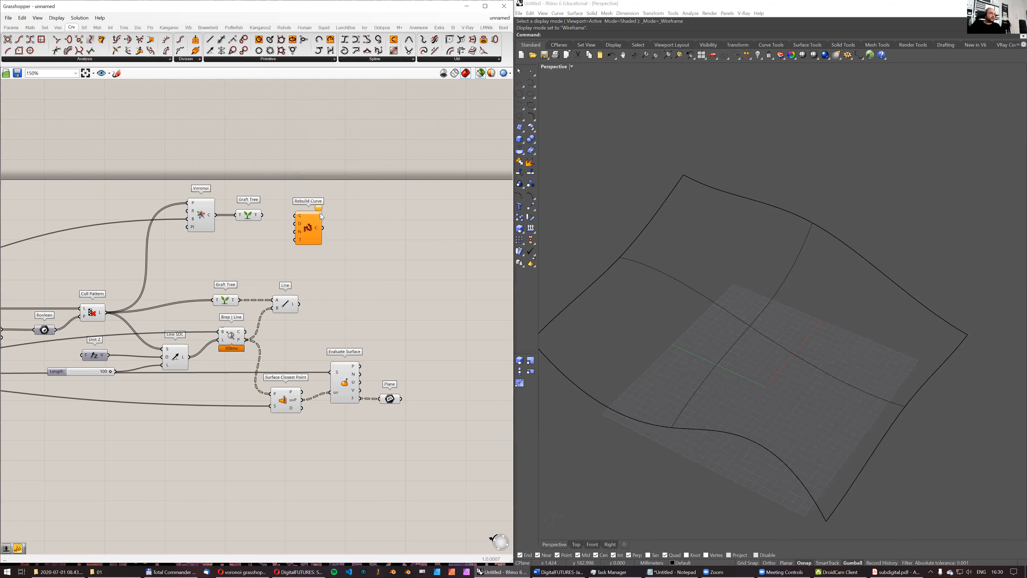
scroll(289, 218, "up", 2)
left_click_drag(320, 221, 331, 219)
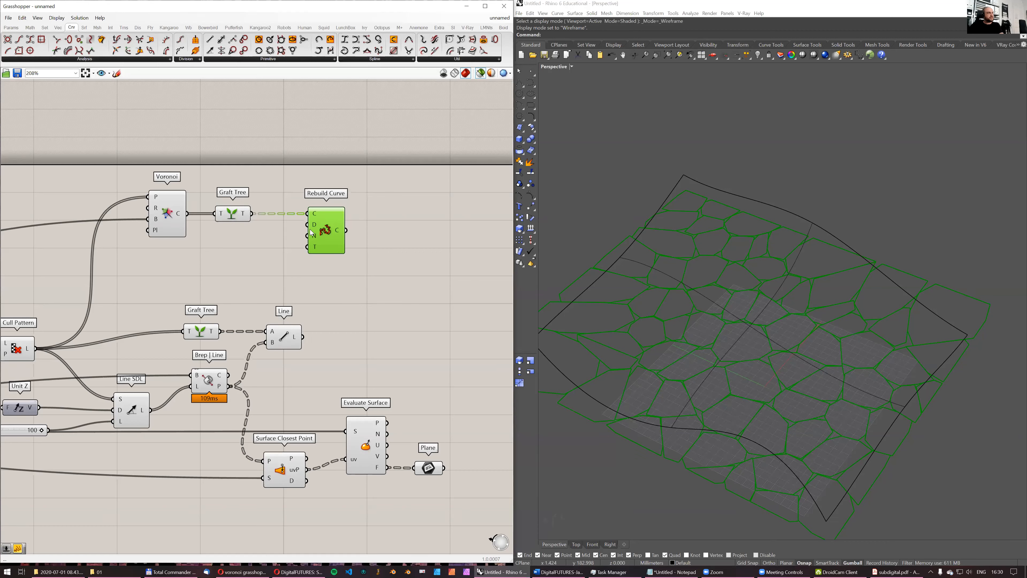
key("Delete")
- Add a Control Points component fed by the grafted Voronoi cells and check its points against the cell outlines
double_click(313, 216)
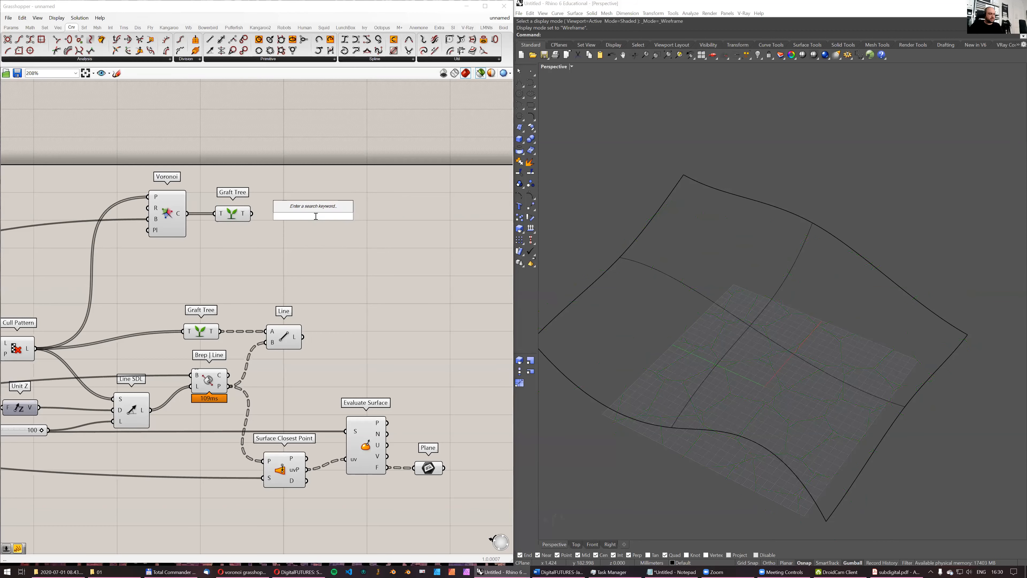
type("contron")
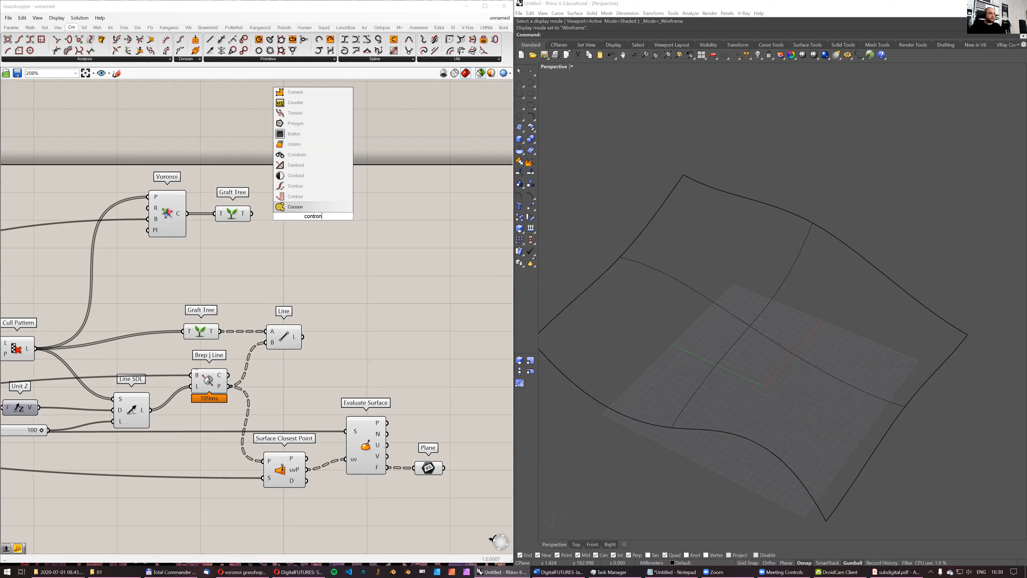
key("BackSpace")
type("l point")
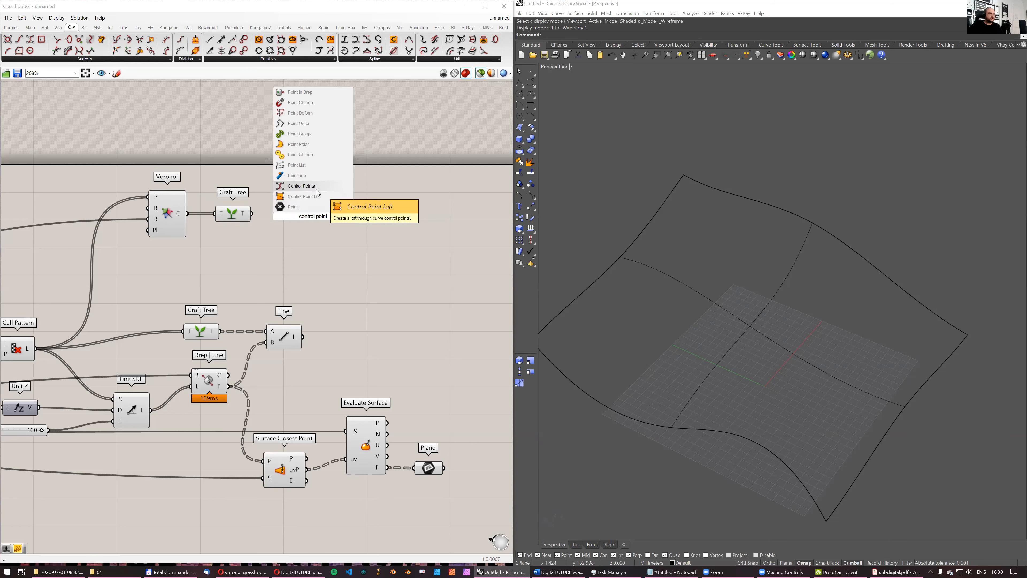
left_click(316, 194)
left_click_drag(252, 214, 300, 219)
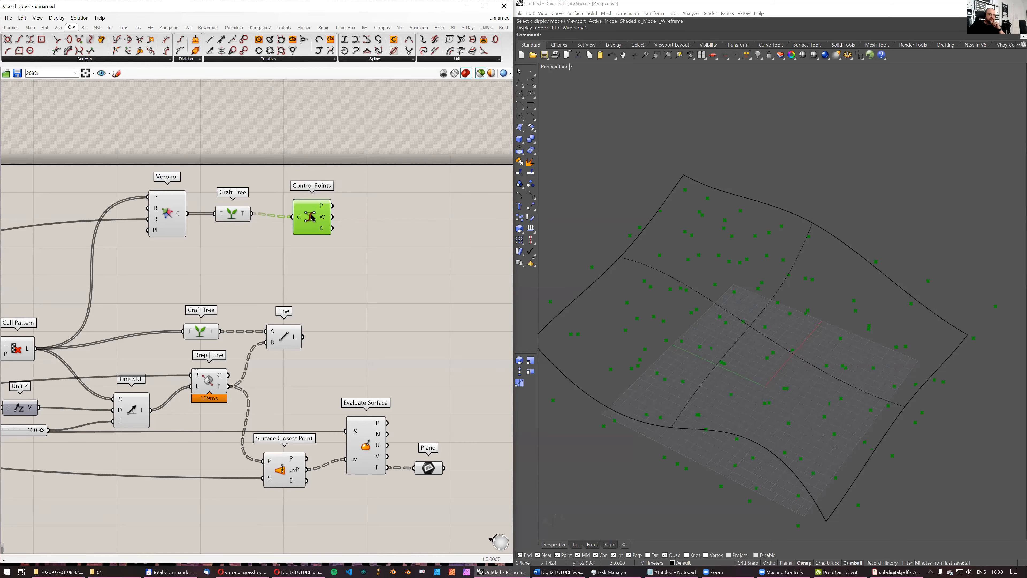
left_click(233, 215, "shift")
scroll(687, 269, "up", 2)
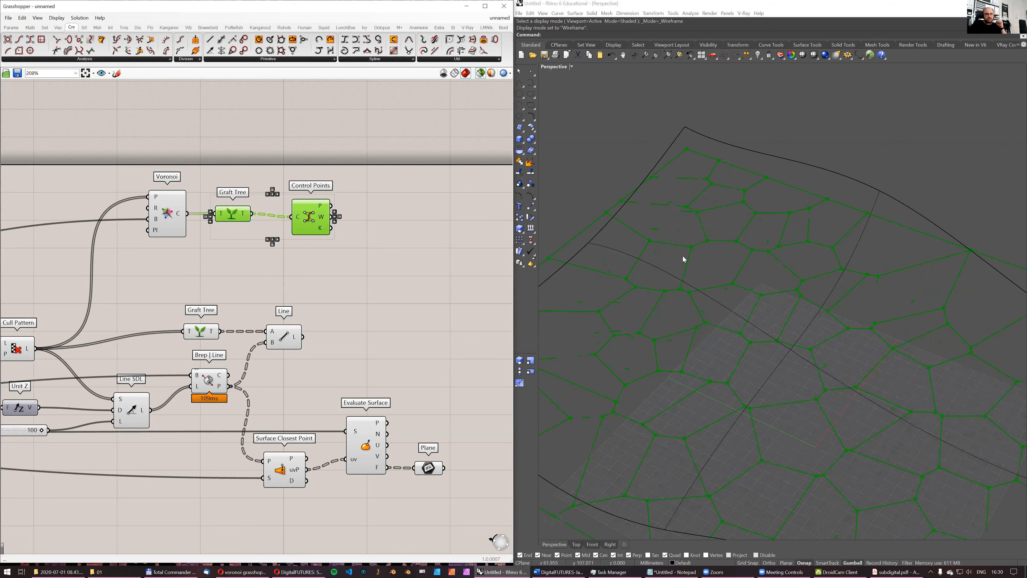
- Add a Nurbs Curve component beside Control Points and feed its vertices with the cells' control points
right_click_drag(364, 206, 332, 213)
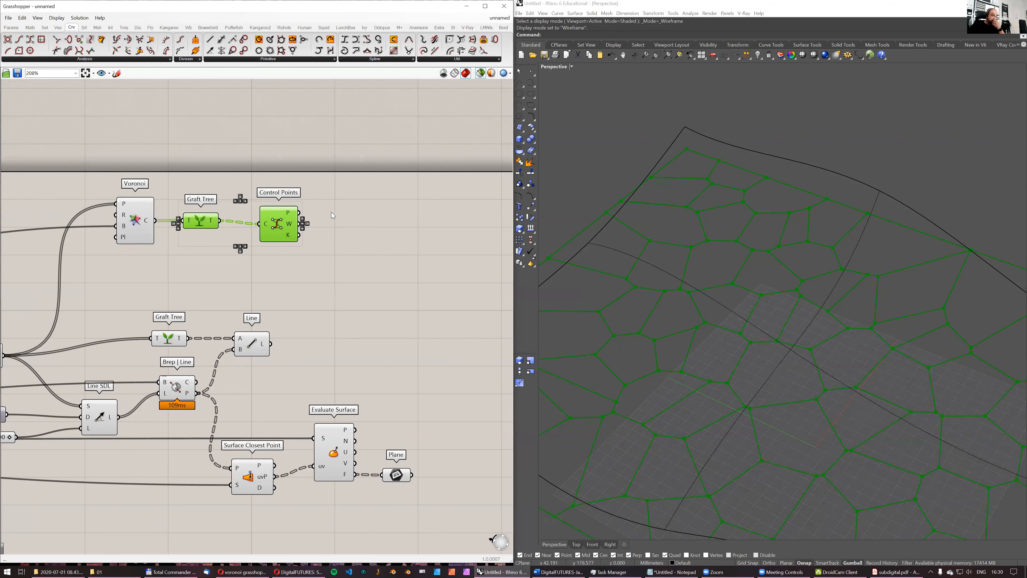
double_click(380, 221)
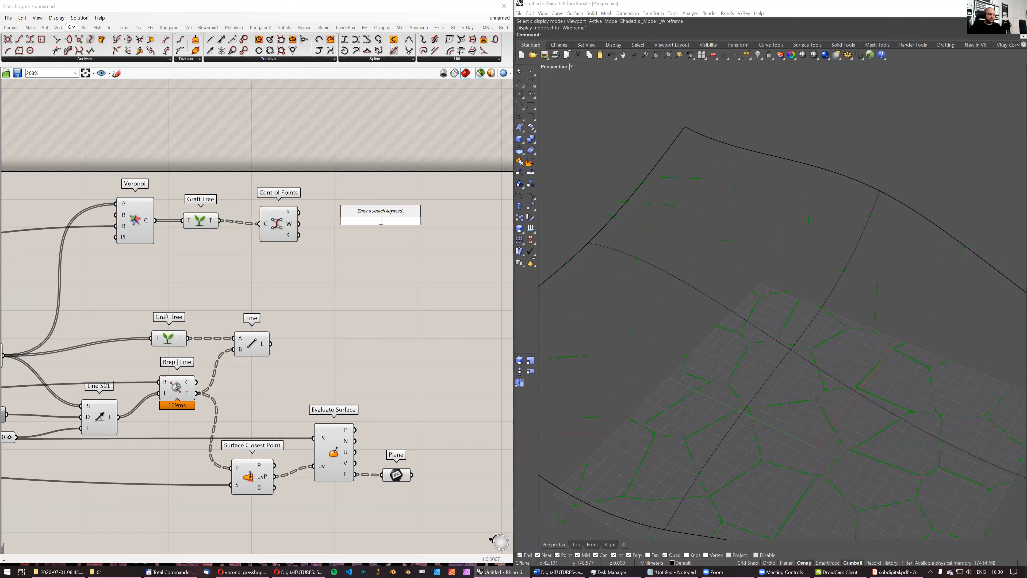
type("n")
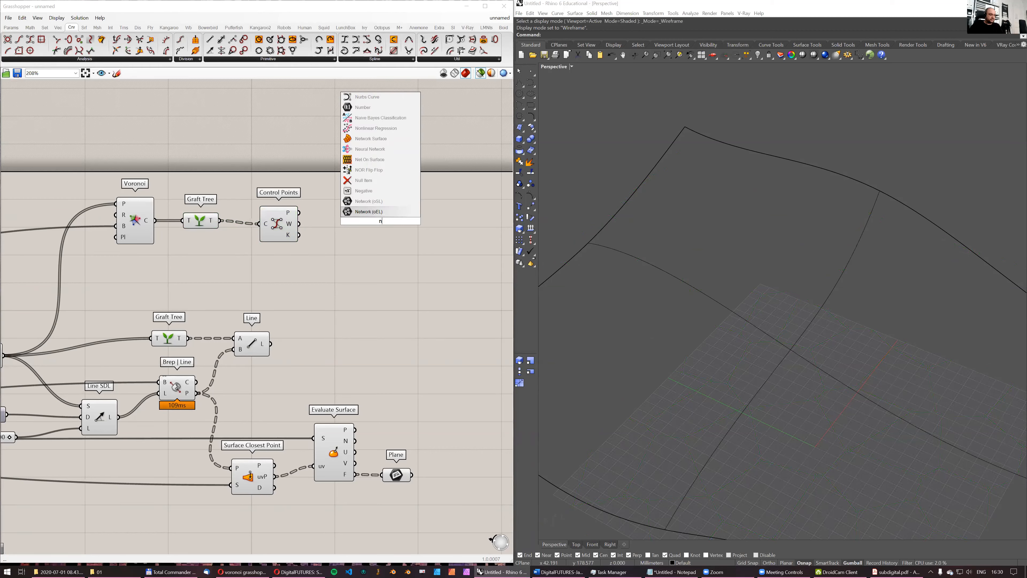
type("urbs curve")
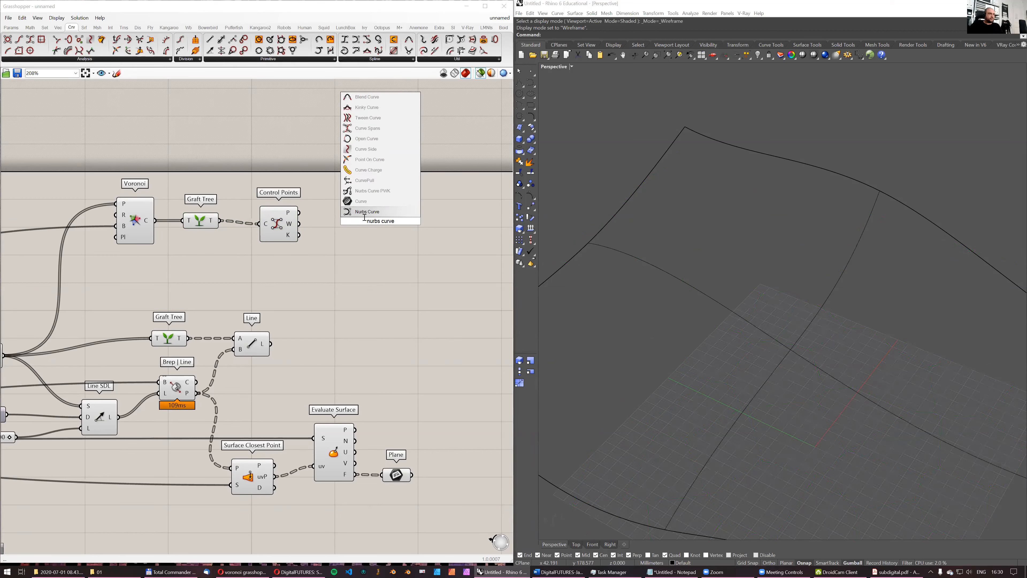
key("Return")
left_click_drag(298, 212, 379, 234)
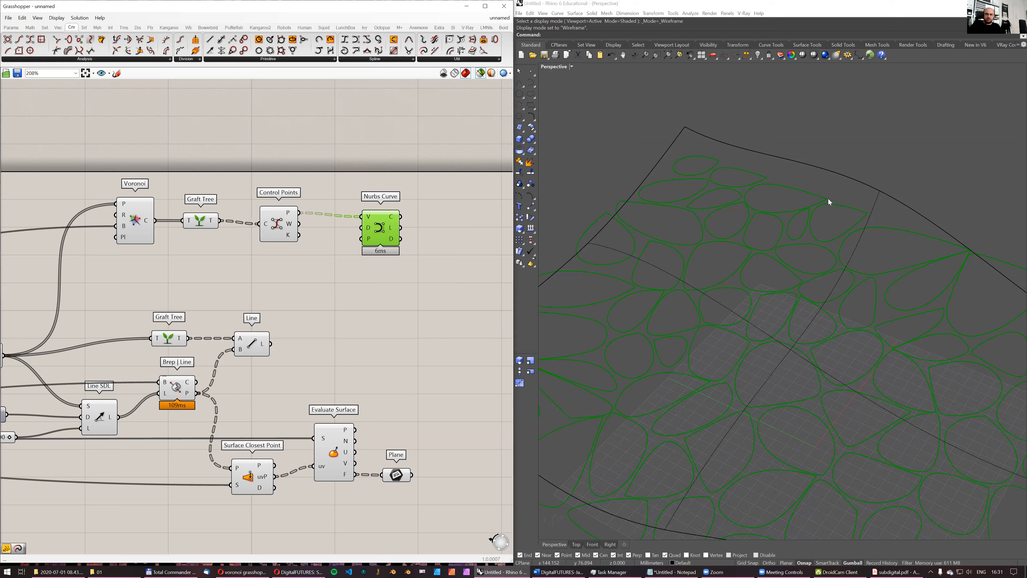
- Add a Boolean Toggle set to True, connect it to the Nurbs Curve's periodic input, and check the cell corners
double_click(331, 252)
type("toggle")
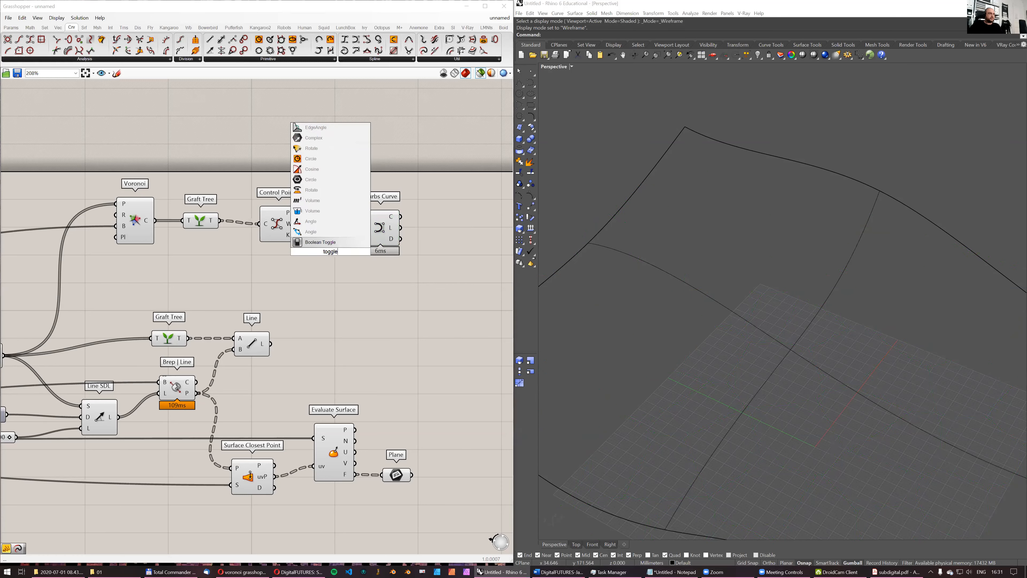
key("Return")
left_click_drag(304, 254, 363, 239)
double_click(313, 258)
left_click(381, 231)
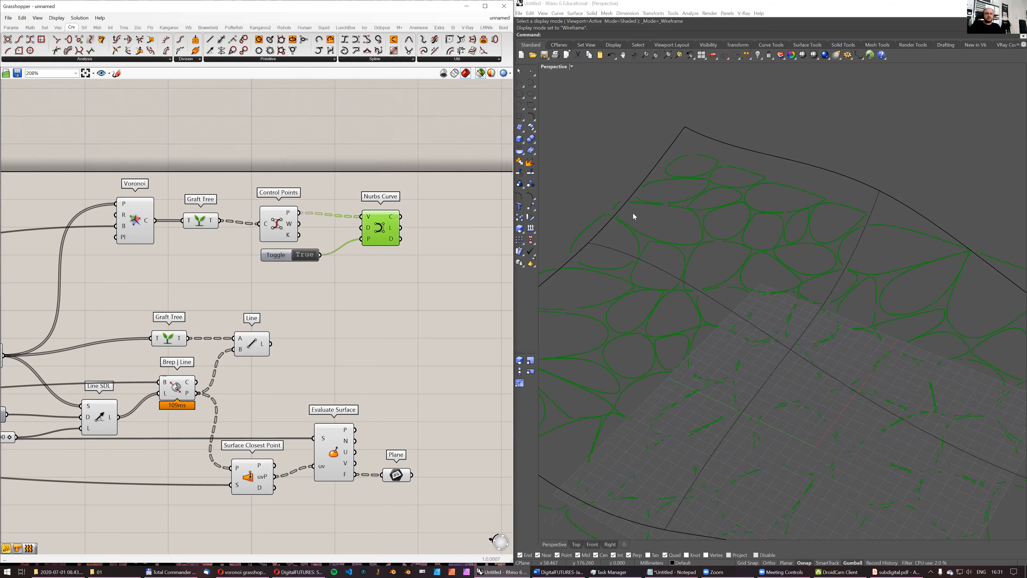
right_click_drag(802, 235, 768, 280)
scroll(841, 258, "up", 8)
scroll(860, 252, "down", 10)
right_click_drag(855, 256, 880, 249)
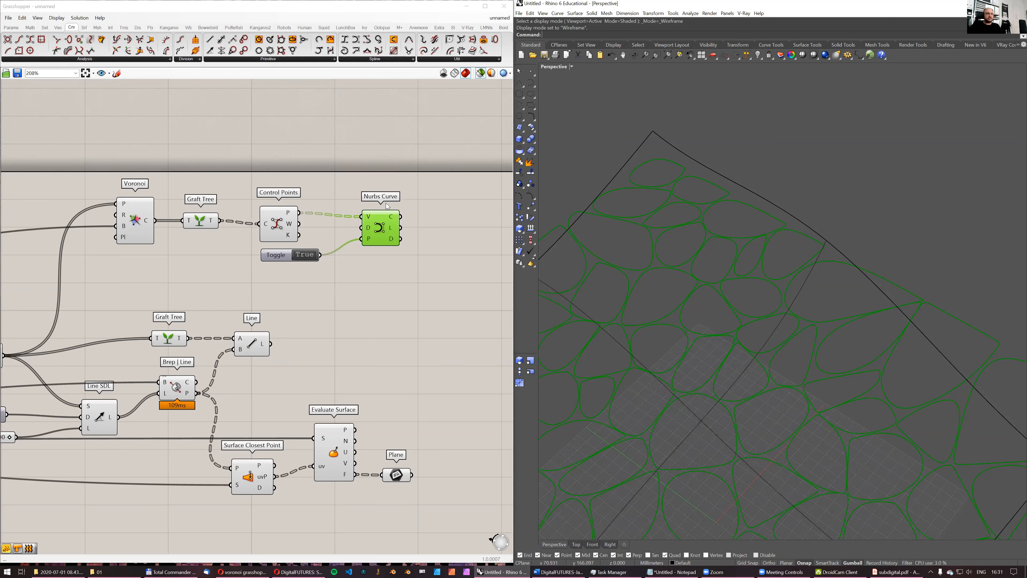
- Insert a Cull Index component with index 0 between the Control Points output and the Nurbs Curve vertices
double_click(337, 185)
type("cull index")
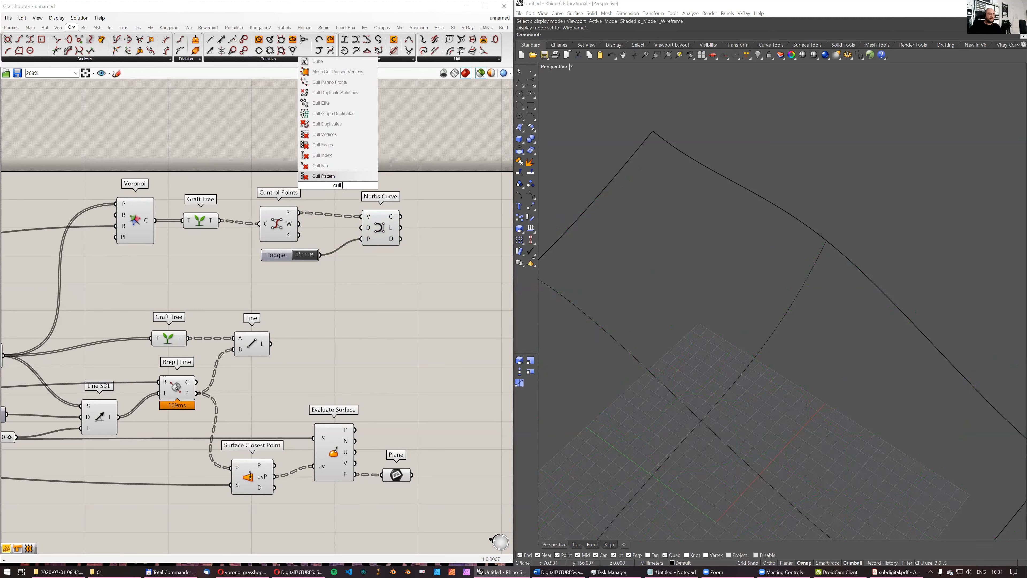
key("Return")
left_click_drag(299, 212, 336, 161)
double_click(287, 147)
type("//0")
key("Return")
left_click_drag(297, 147, 361, 217)
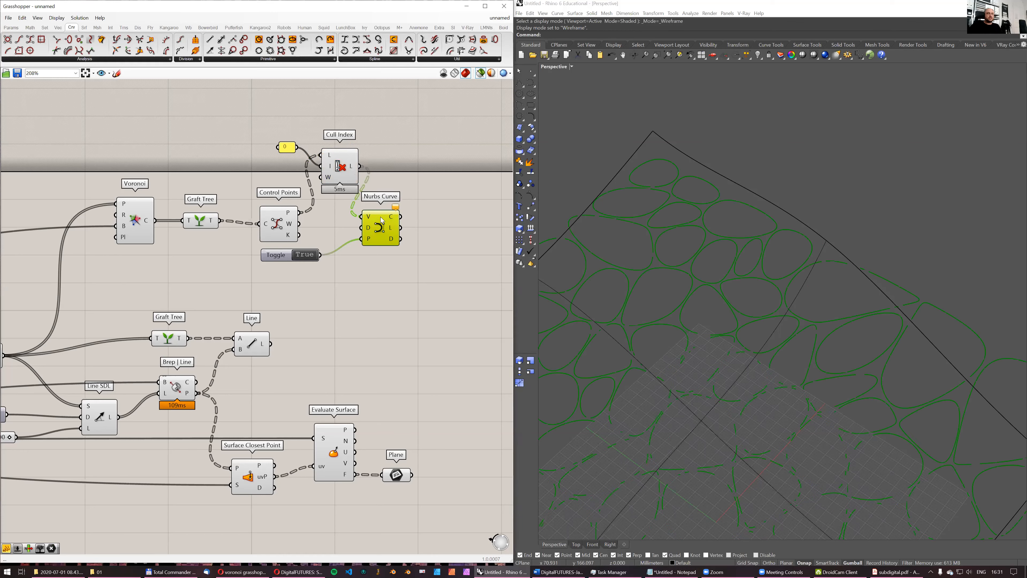
- Compare the smooth NURBS curves with the original Voronoi cell outlines from several angles
right_click_drag(897, 281, 918, 290)
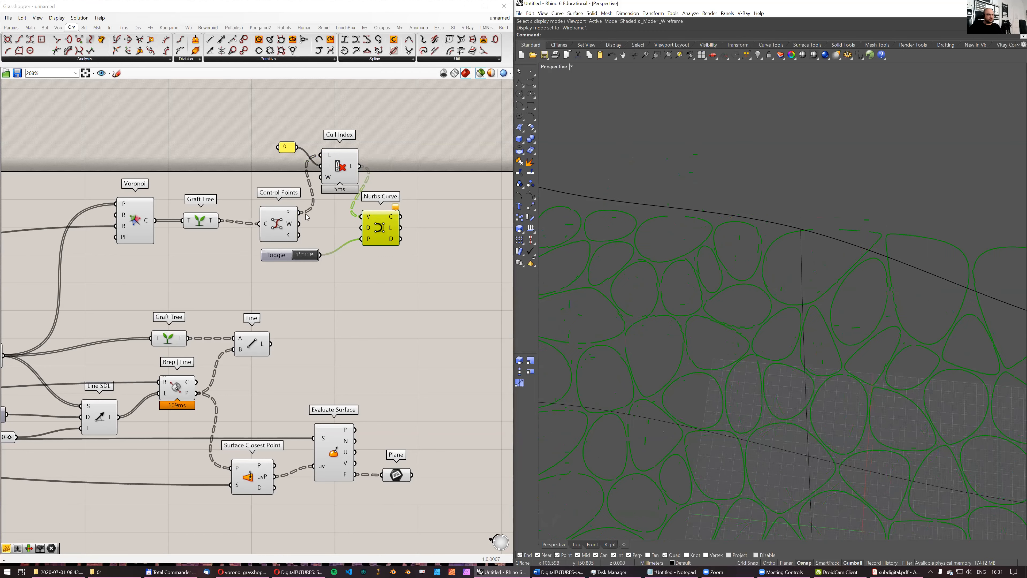
left_click(200, 222, "shift")
right_click_drag(756, 246, 748, 250)
scroll(847, 267, "up", 12)
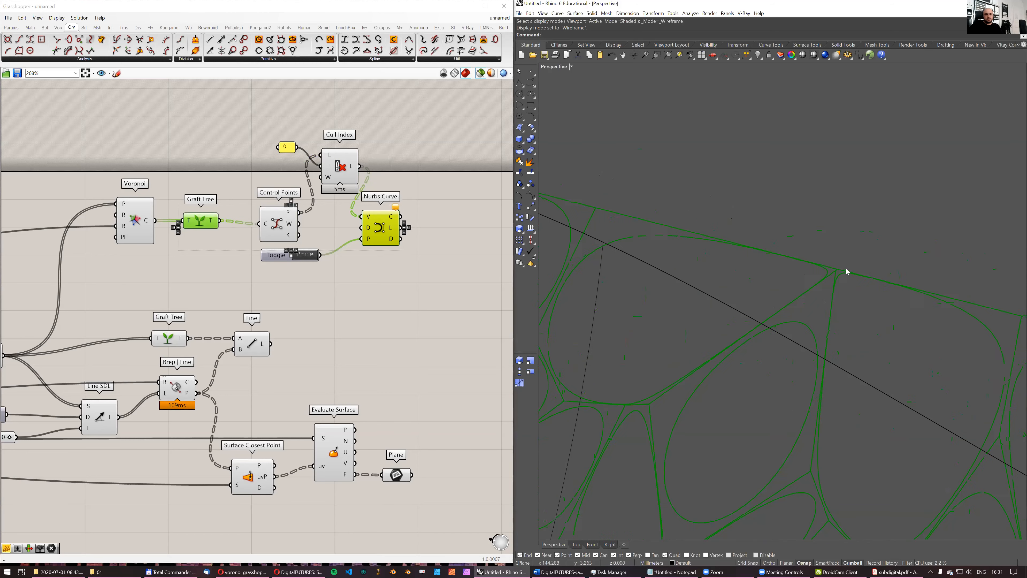
scroll(826, 273, "up", 5)
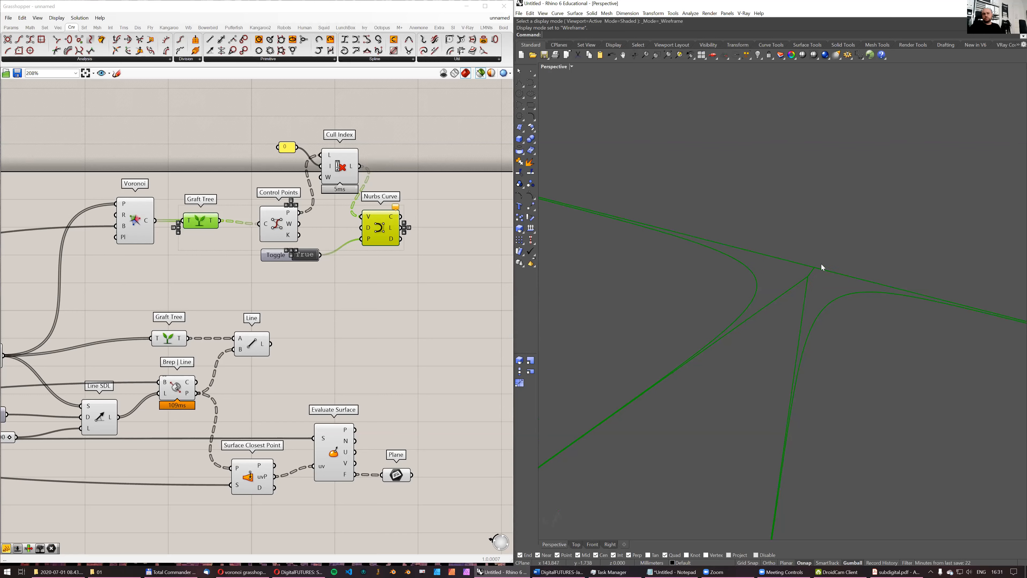
scroll(785, 273, "down", 15)
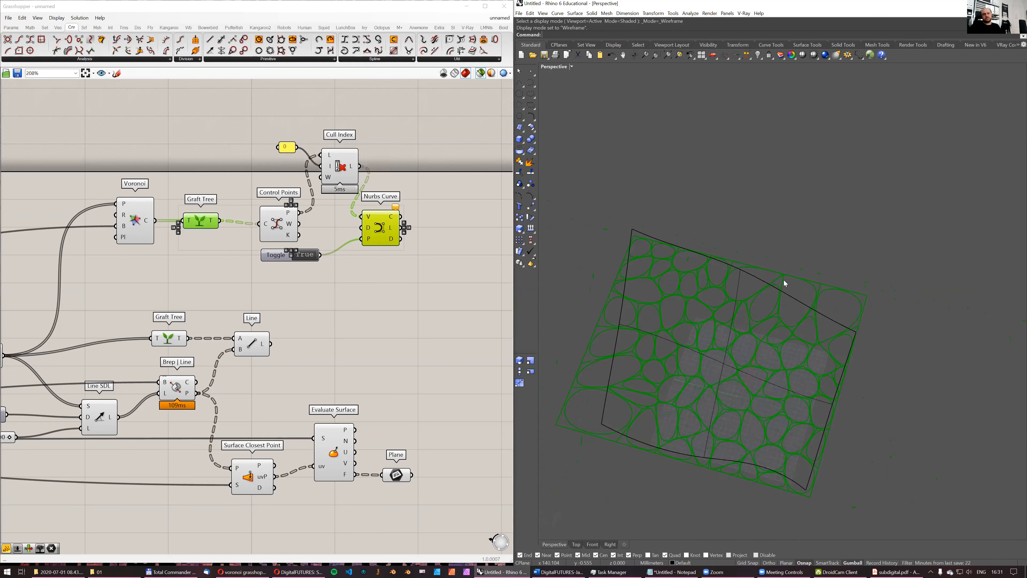
mouse_move(760, 296)
right_mouse_down()
mouse_move(760, 279)
mouse_move(751, 294)
right_mouse_up()
left_click(431, 263)
left_click(381, 229)
right_click_drag(663, 267, 443, 271)
left_click(199, 221)
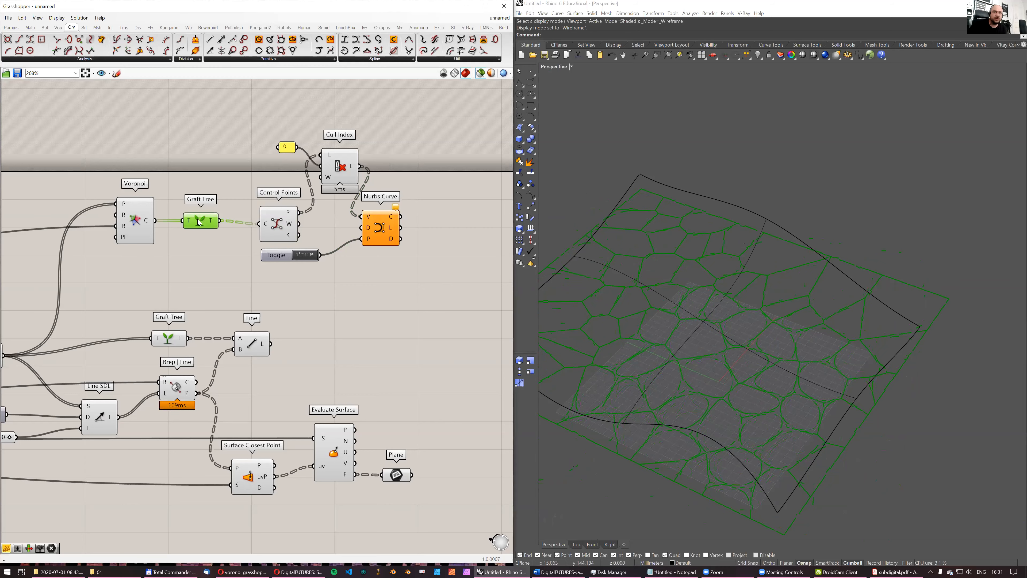
left_click(379, 228, "shift")
scroll(716, 426, "up", 5)
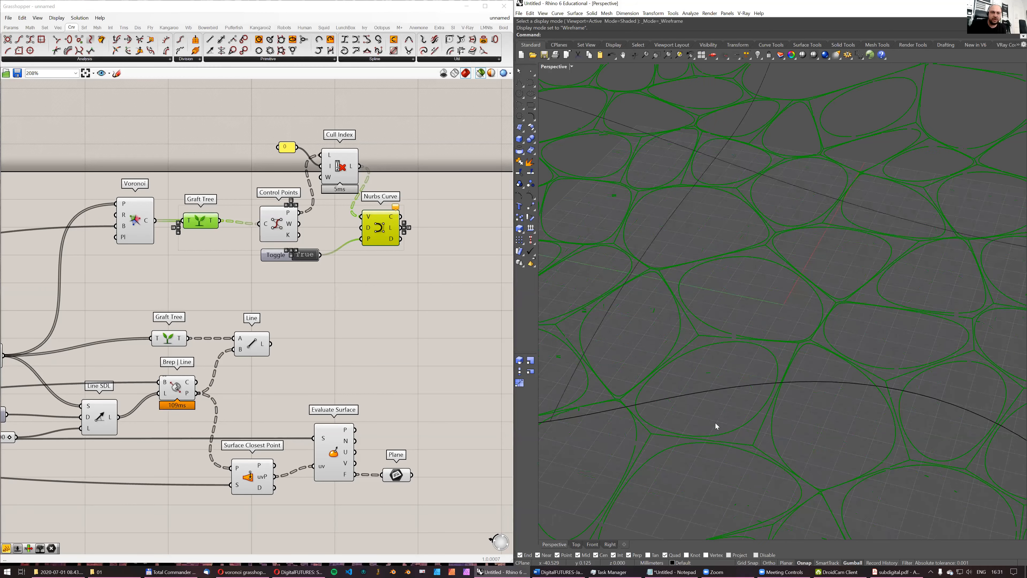
- Switch to subdigital.pdf in Adobe Acrobat Reader, view the rounded cell panel drawings, and return to Grasshopper
left_click(896, 571)
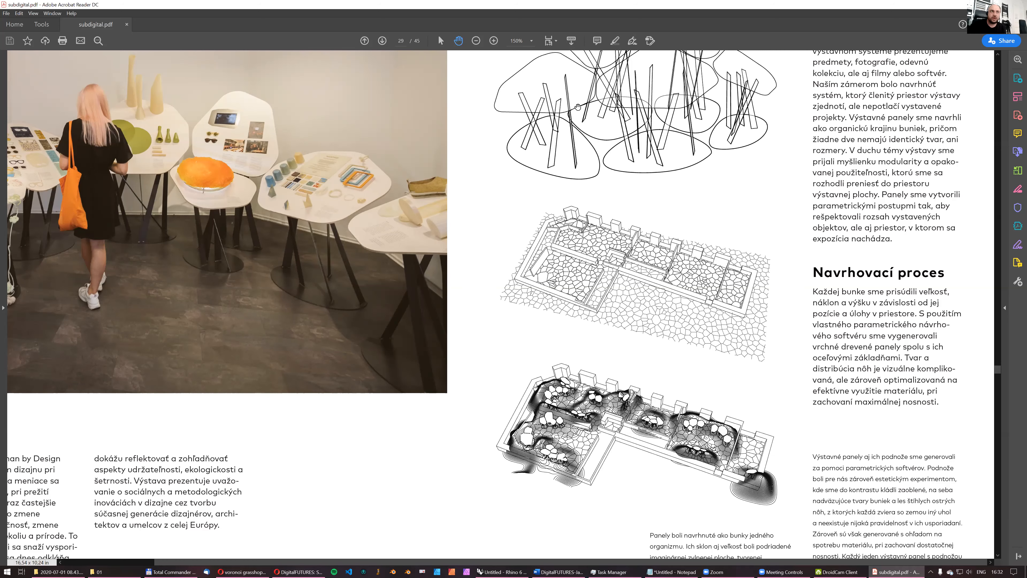
scroll(901, 55, "up", 2)
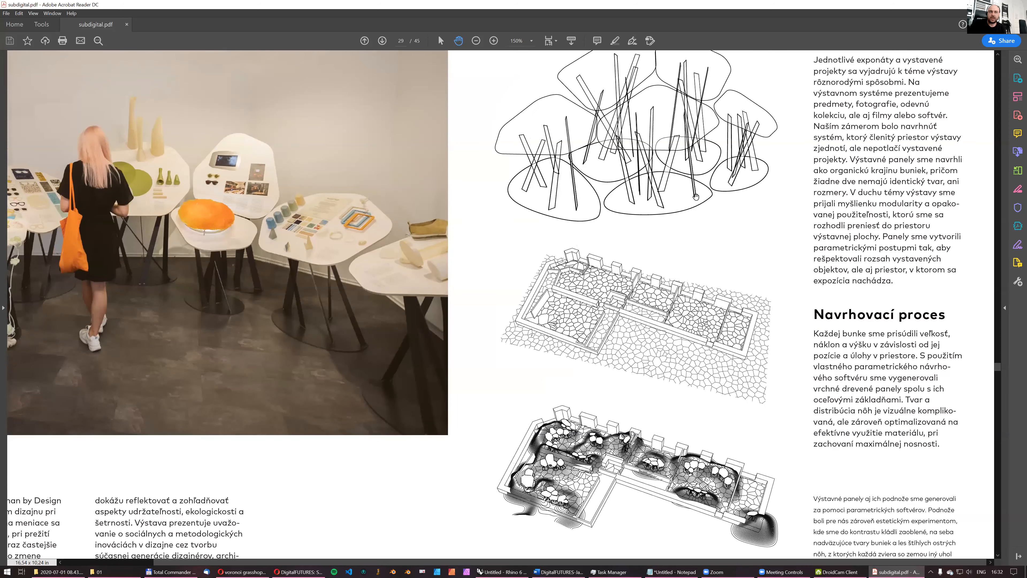
key("alt+Tab")
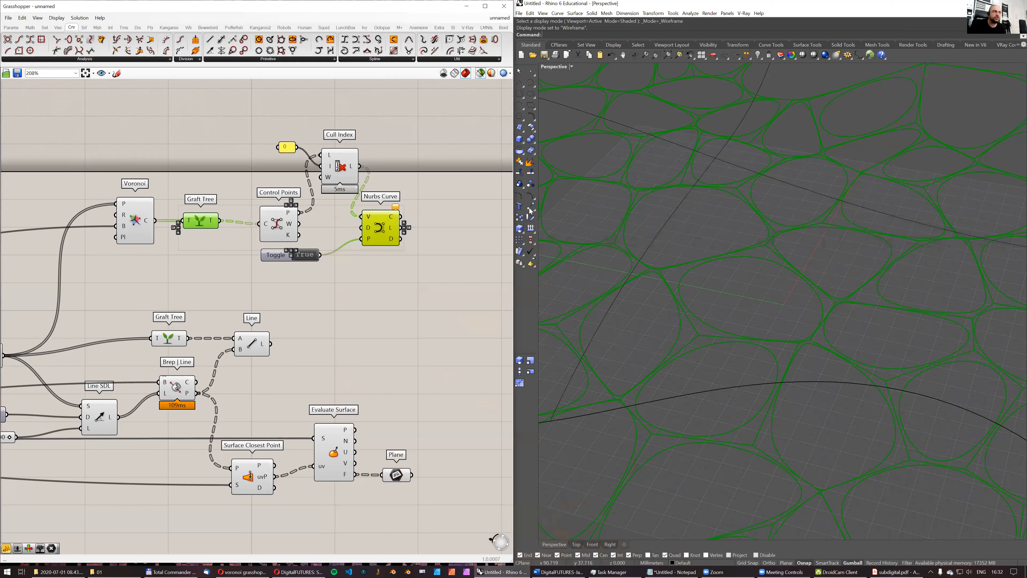
- Examine the smooth NURBS cells alone against the wavy surface from different angles
scroll(704, 257, "down", 5)
scroll(709, 245, "up", 6)
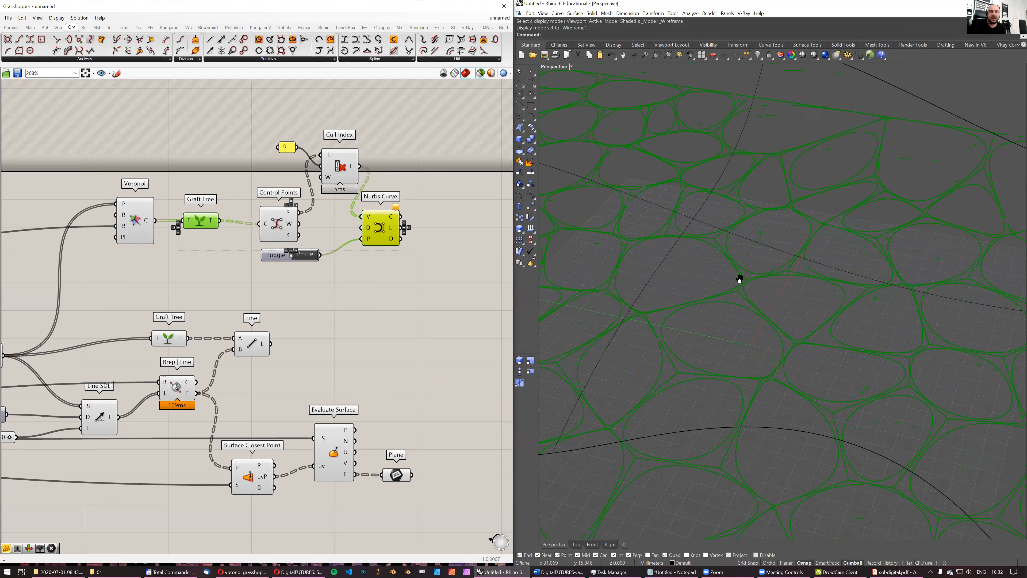
mouse_move(764, 230)
right_mouse_down()
mouse_move(780, 254)
mouse_move(774, 245)
right_mouse_up()
left_click(421, 169)
left_click(387, 229)
scroll(752, 283, "down", 5)
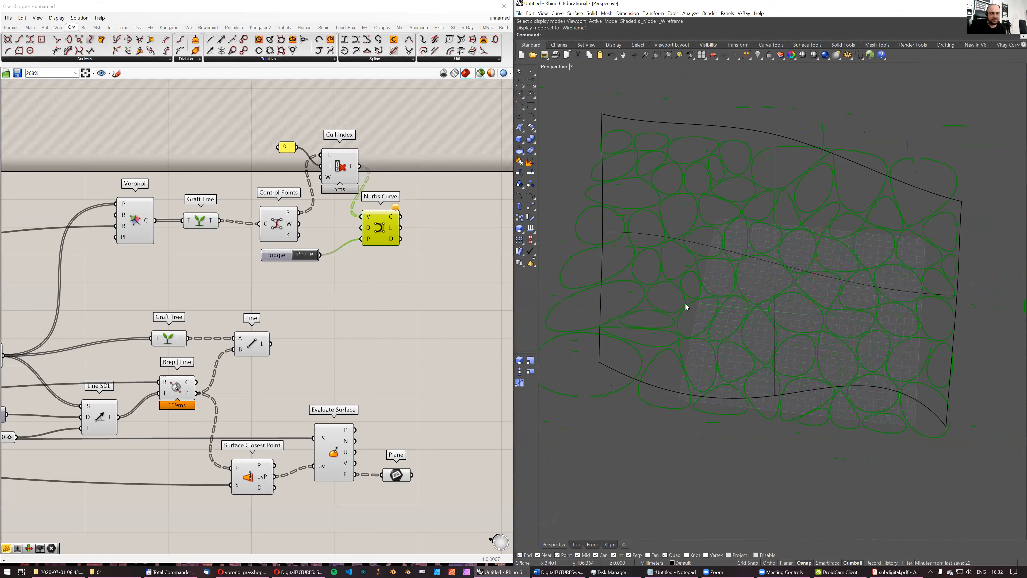
right_click_drag(656, 293, 663, 346)
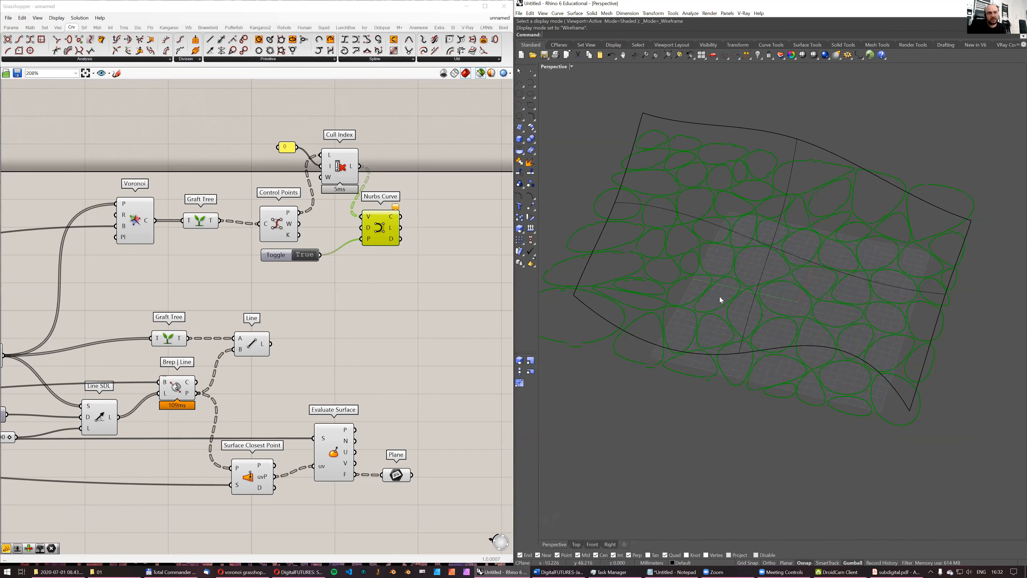
mouse_move(756, 328)
right_mouse_down()
mouse_move(748, 306)
mouse_move(749, 325)
right_mouse_up()
right_click_drag(838, 258, 727, 213)
right_click_drag(391, 258, 348, 269)
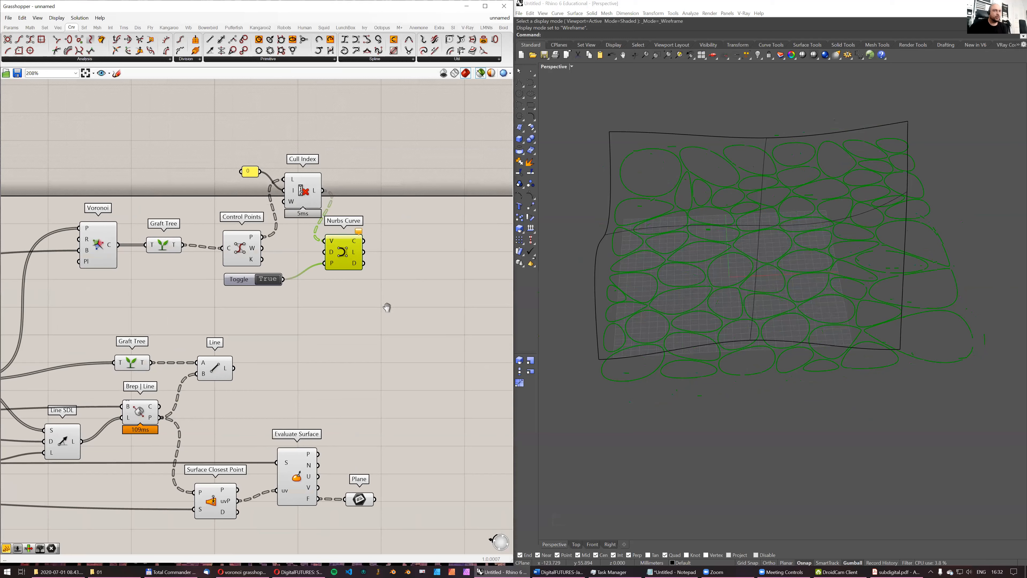
right_click_drag(384, 302, 362, 330)
right_click_drag(814, 287, 749, 313)
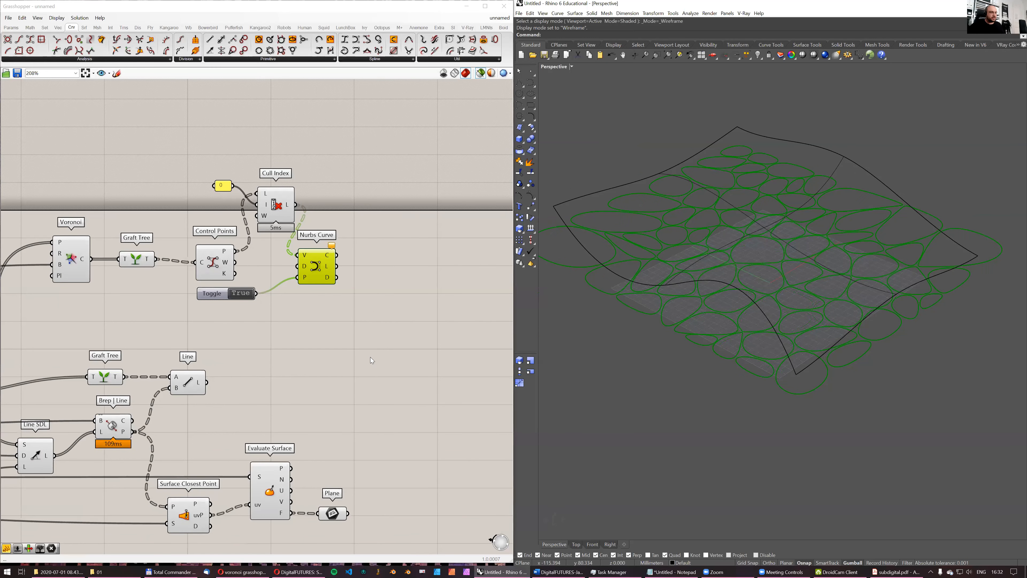
- Highlight the grafted Voronoi cells together with the planes and inspect how they correspond on the surface
right_click_drag(347, 378, 375, 360)
right_click_drag(295, 271, 355, 264)
left_click(223, 236)
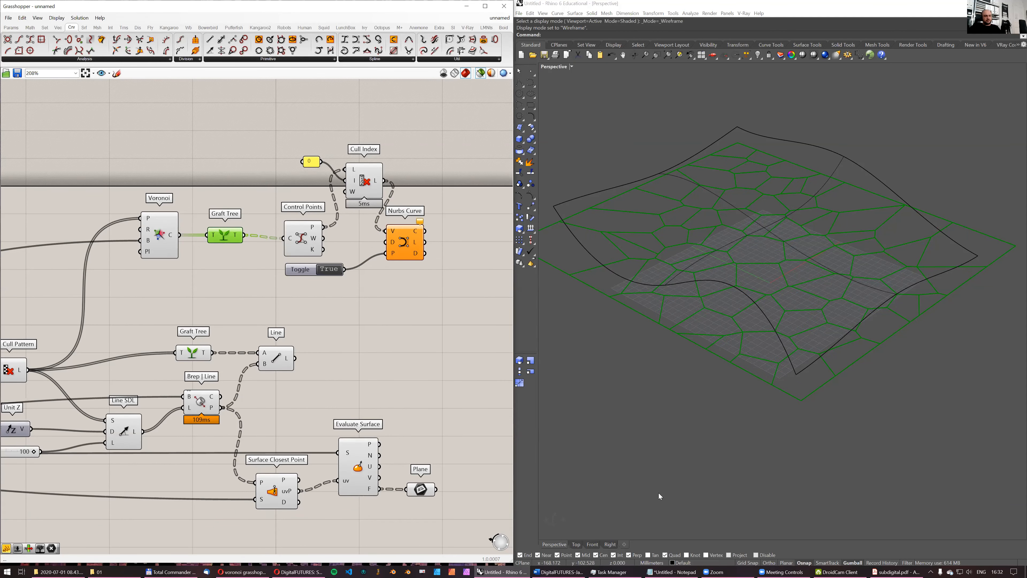
left_click(431, 490, "shift")
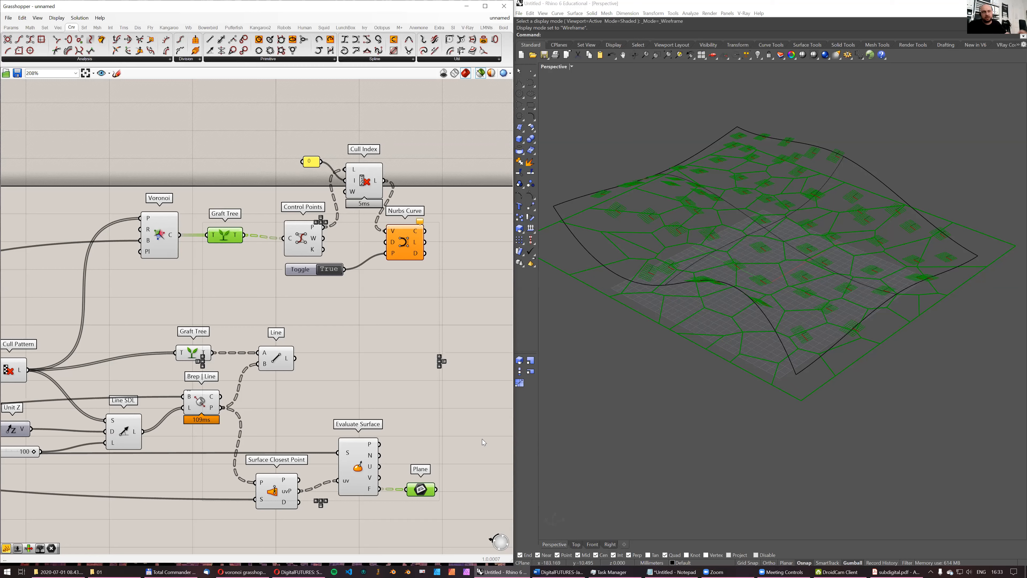
right_click_drag(729, 225, 722, 232)
right_click_drag(368, 293, 335, 303)
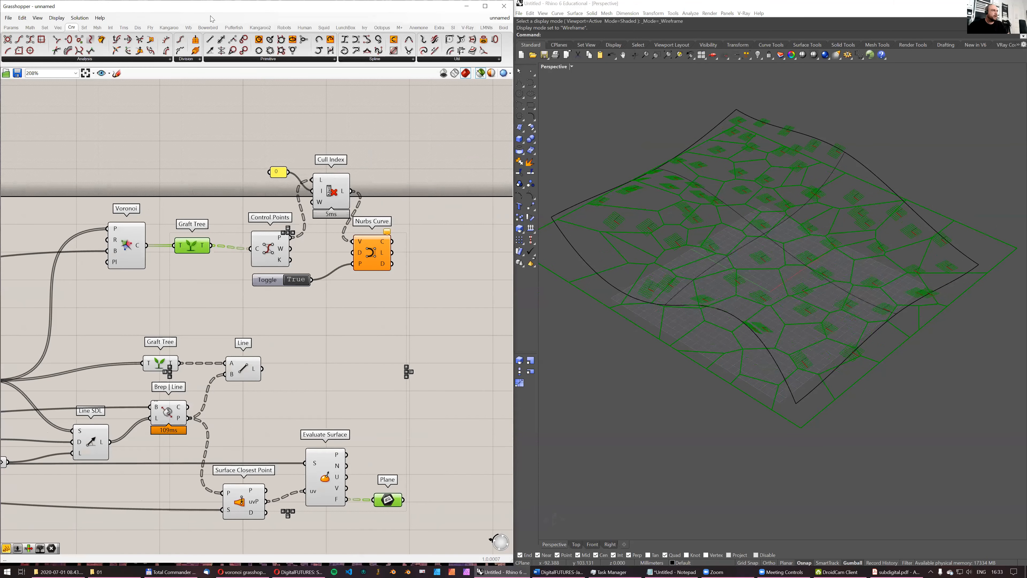
- Try a Project component that projects the grafted Voronoi cells onto the surface planes
double_click(446, 265)
type("project")
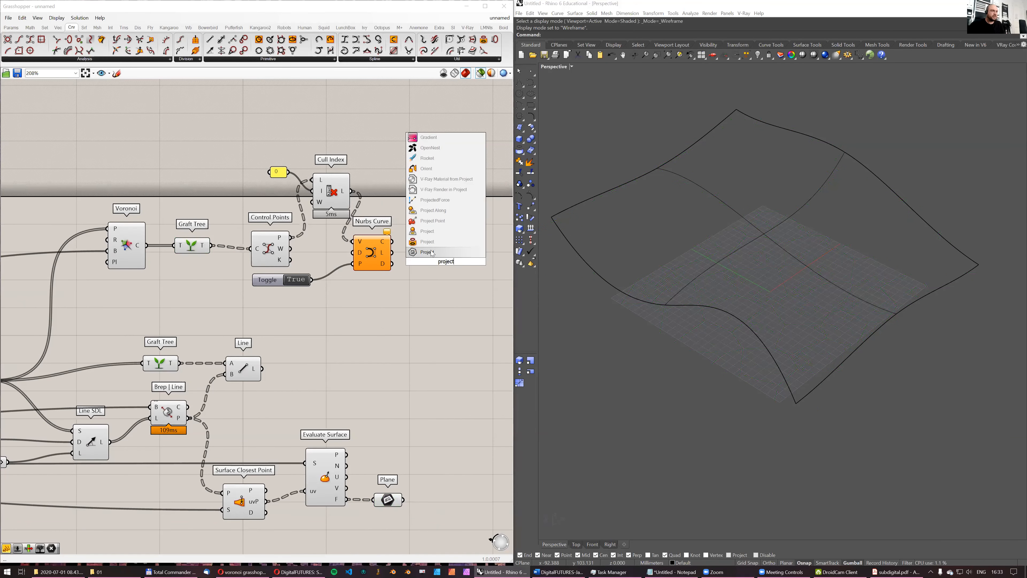
left_click(432, 232)
left_click_drag(439, 261, 448, 300)
right_click_drag(418, 262, 380, 185)
scroll(169, 227, "down", 2)
left_click_drag(160, 186, 356, 245)
left_click(348, 223)
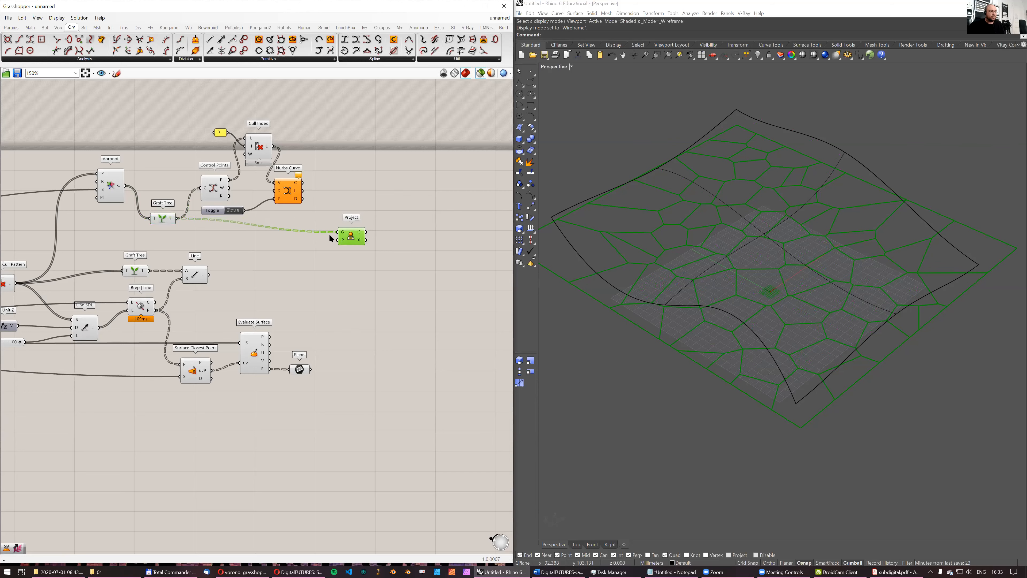
left_click_drag(311, 369, 349, 242)
right_click_drag(863, 287, 638, 278)
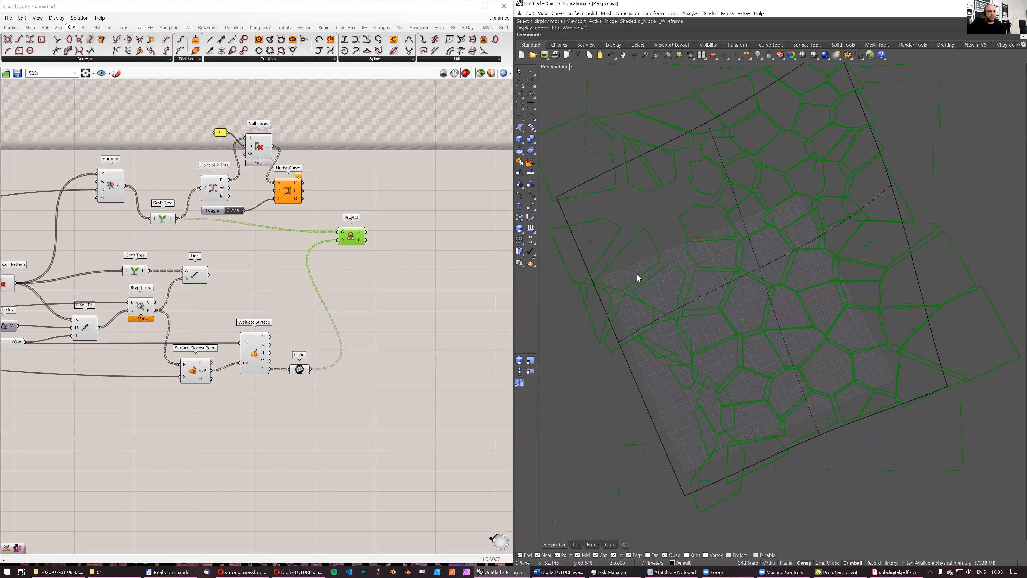
- Compare the projected cells with the original Voronoi cells in the Top view
left_click(162, 219, "shift")
right_click_drag(688, 223, 667, 265)
left_click(576, 544)
right_click_drag(728, 332, 727, 411, "ctrl")
right_click_drag(806, 373, 788, 379)
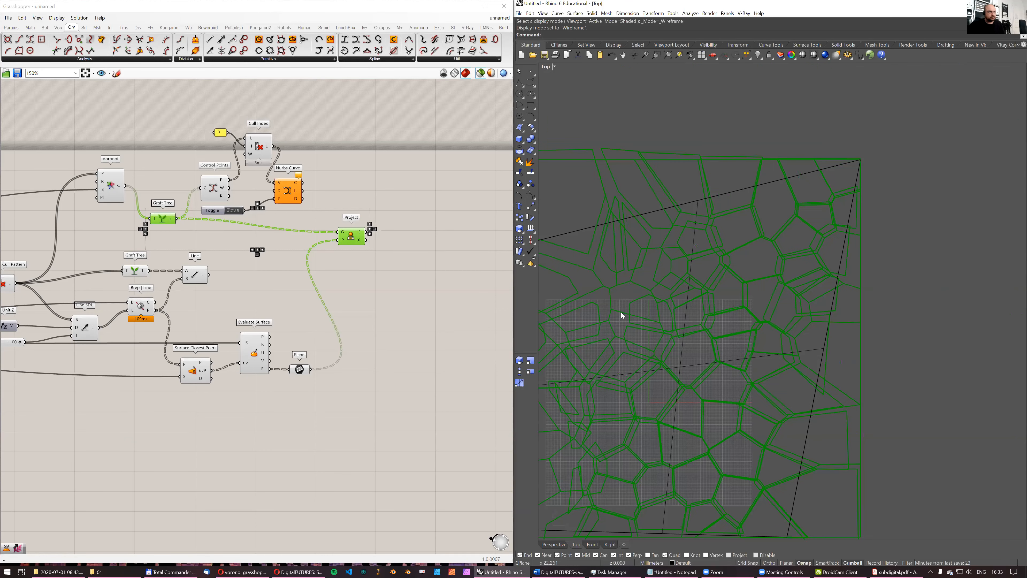
scroll(369, 238, "up", 2)
- Replace the Project component with Project Along, fed by the grafted Voronoi cells and the surface planes
double_click(363, 181)
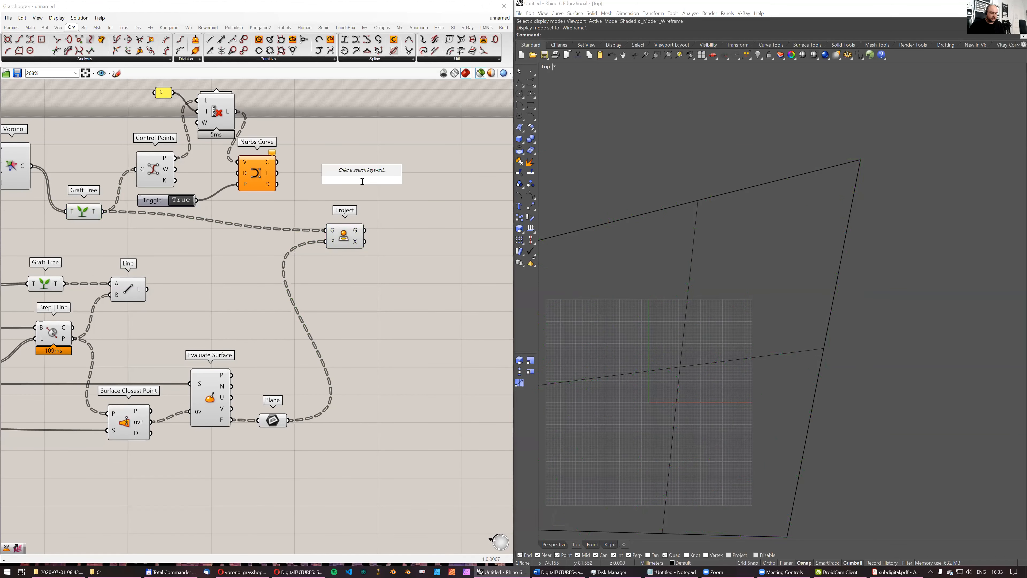
type("project")
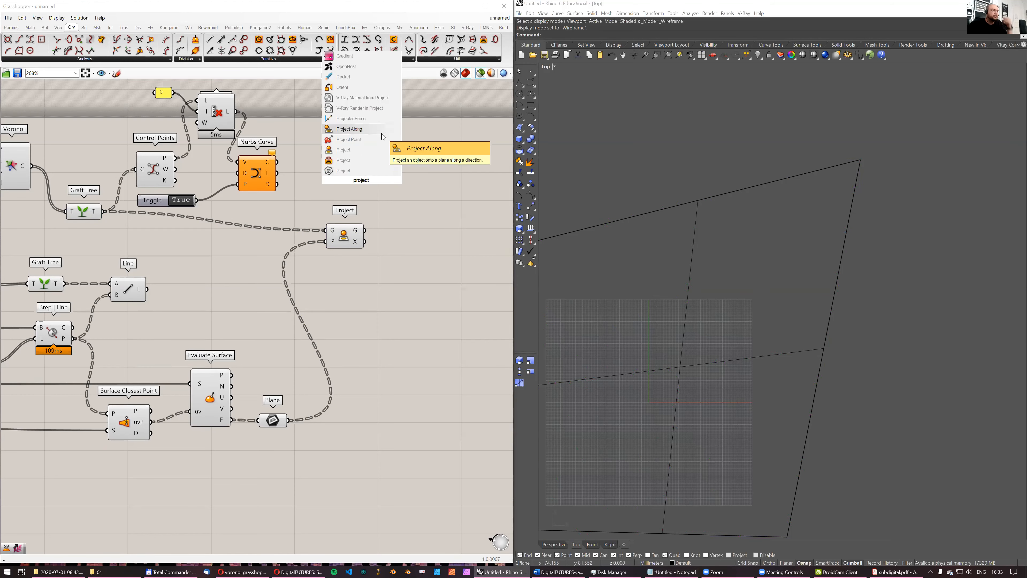
left_click(375, 129)
left_click_drag(371, 198, 388, 244)
left_click_drag(327, 232, 330, 201, "ctrl+shift")
key("Delete")
left_click_drag(371, 246, 374, 239)
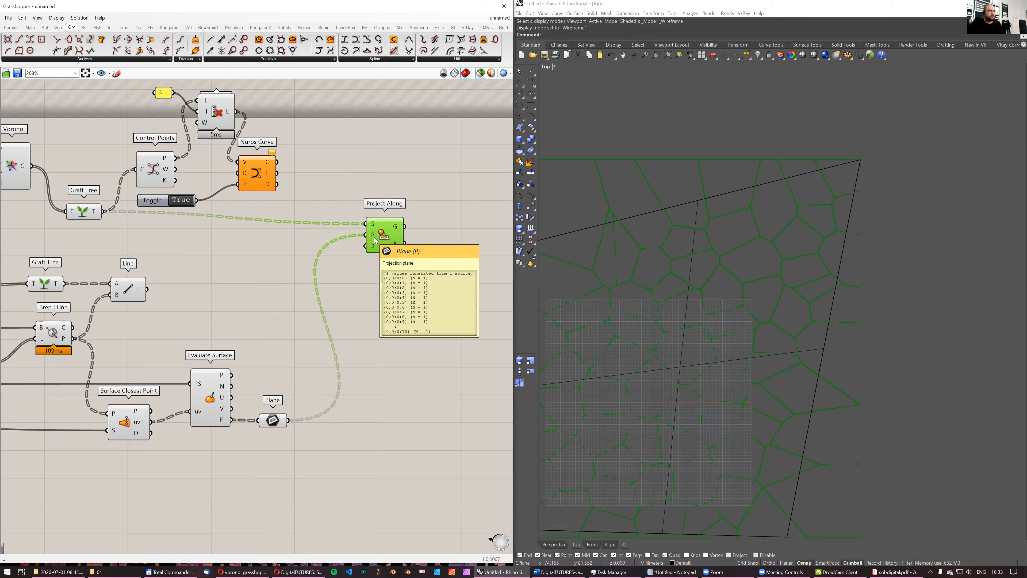
- Add a Unit Z vector and connect it to the direction input of Project Along
double_click(348, 253)
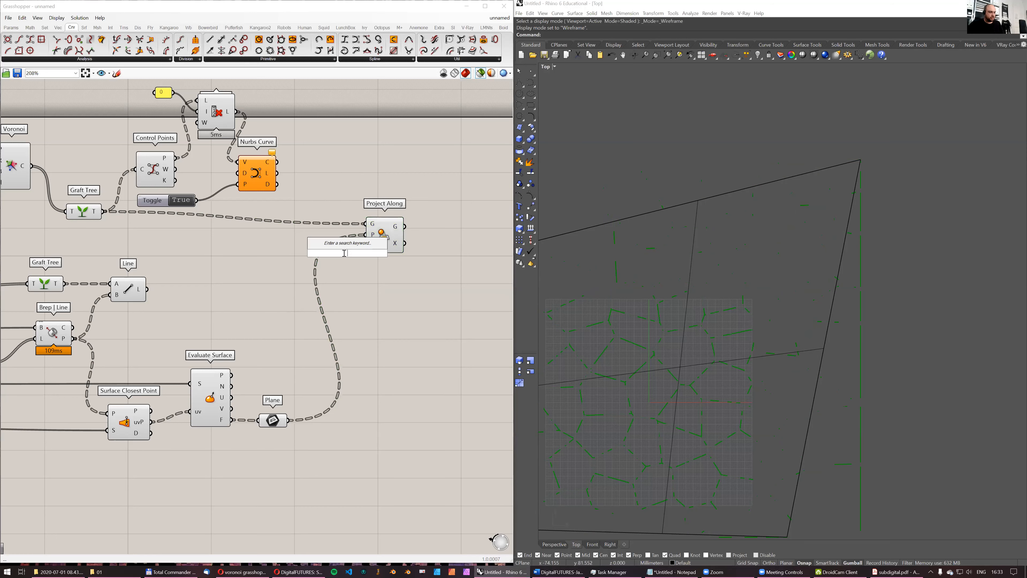
type("z")
key("Return")
mouse_move(356, 252)
left_mouse_down()
mouse_move(311, 249)
mouse_move(368, 250)
left_mouse_up()
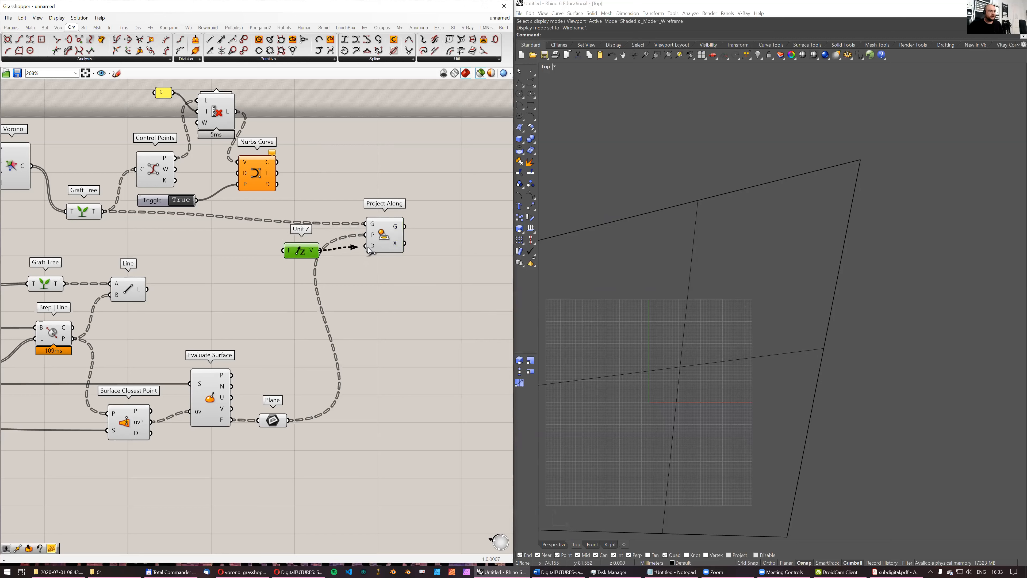
- Compare the cells projected along Z with the grafted Voronoi cells in the Top view
left_click(394, 239)
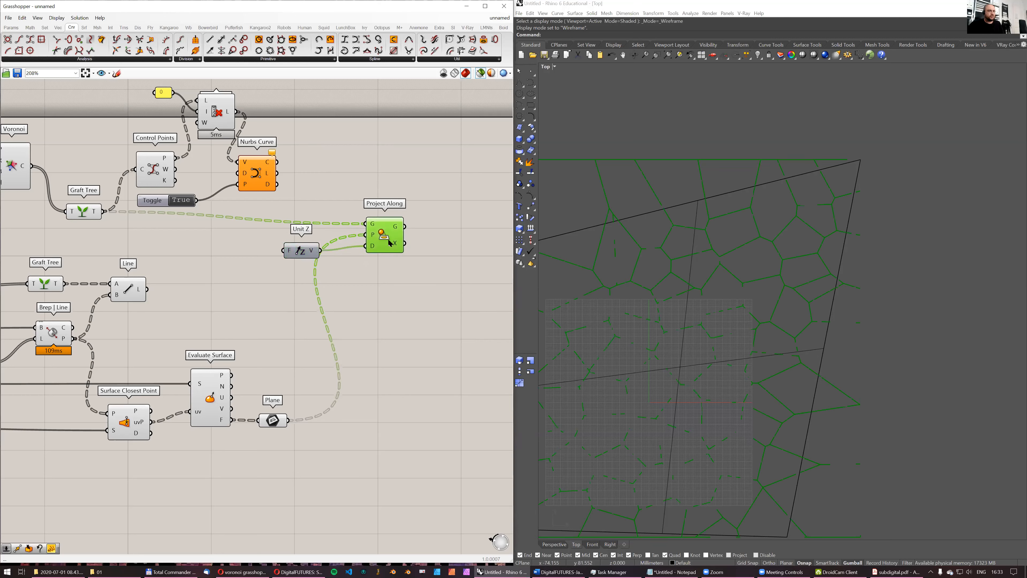
left_click(86, 213, "shift")
scroll(716, 268, "down", 5)
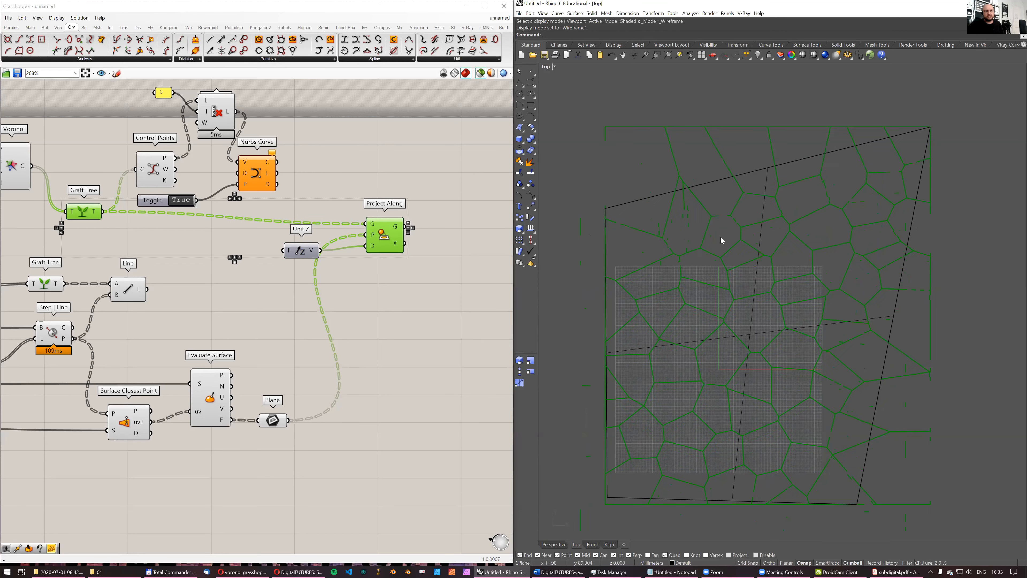
- Examine the vertically projected cells together with the original Voronoi cells from several angles in the Perspective view
left_click(554, 545)
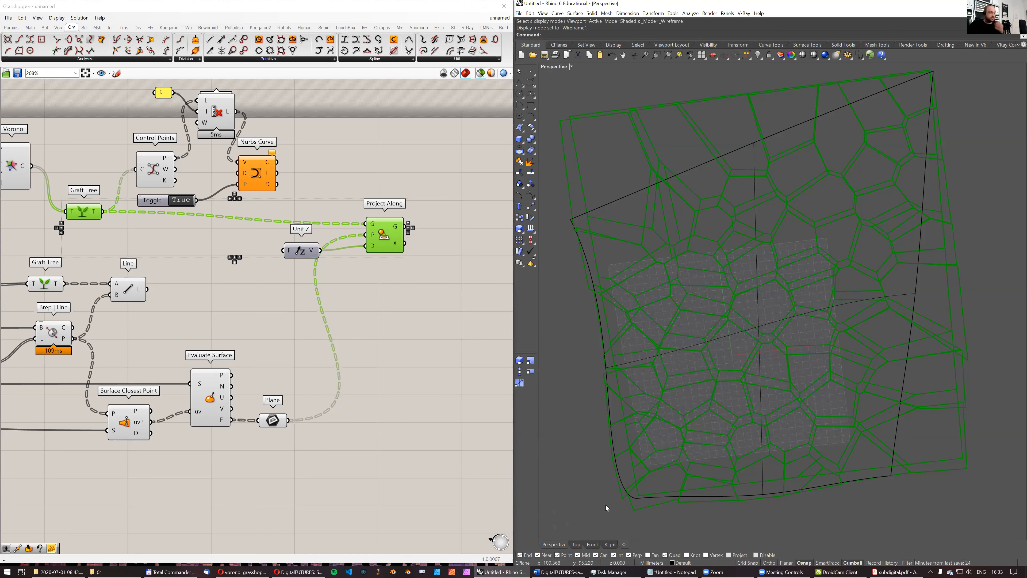
right_click_drag(738, 315, 810, 286)
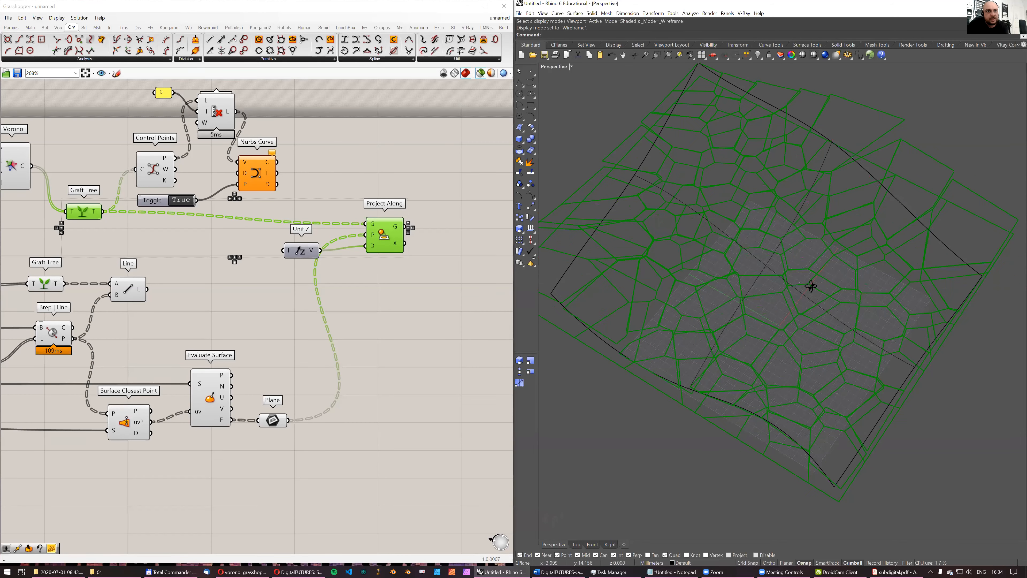
scroll(738, 230, "up", 10)
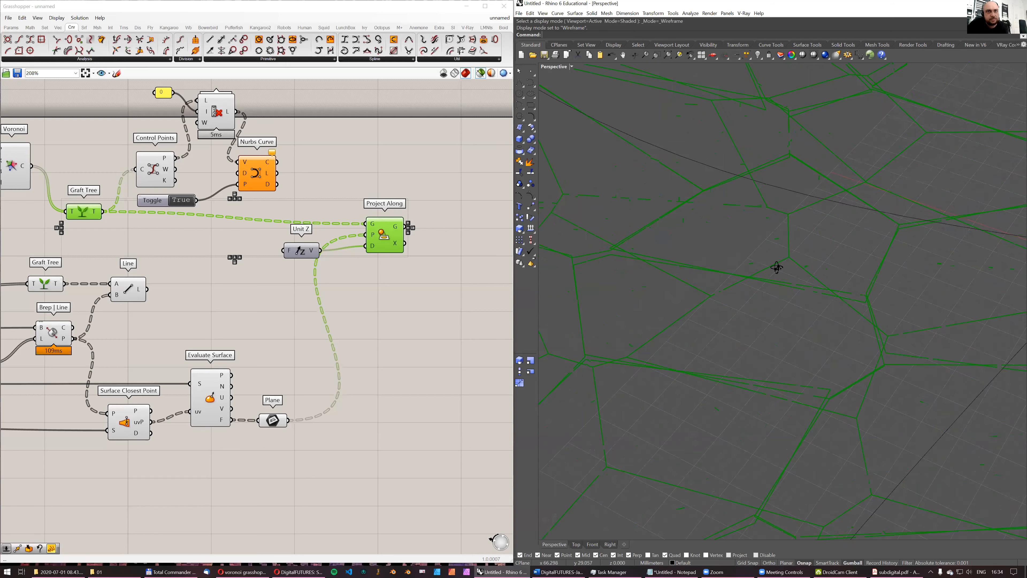
right_click_drag(810, 251, 828, 225)
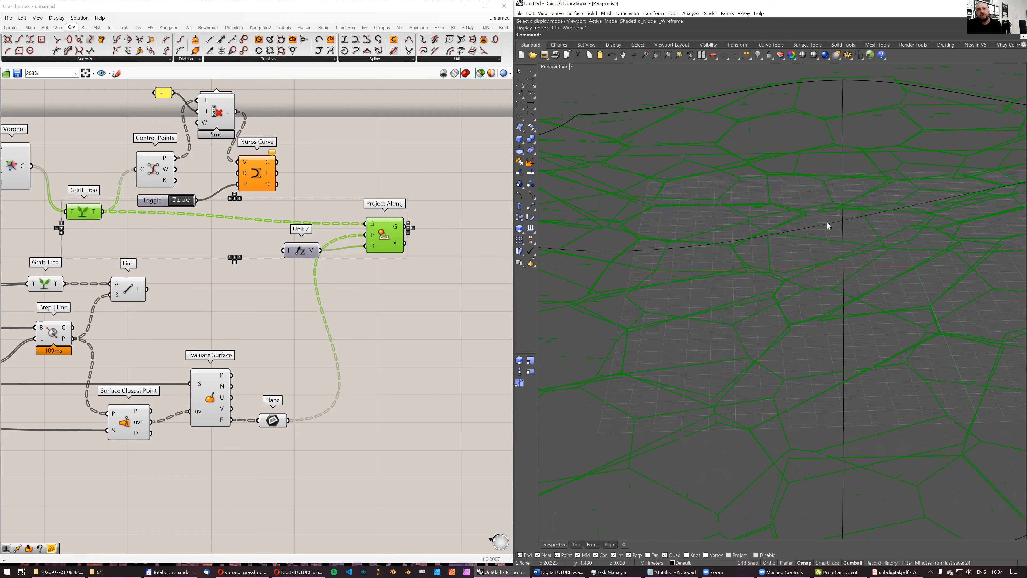
right_click_drag(867, 256, 649, 277)
right_click_drag(757, 256, 748, 320)
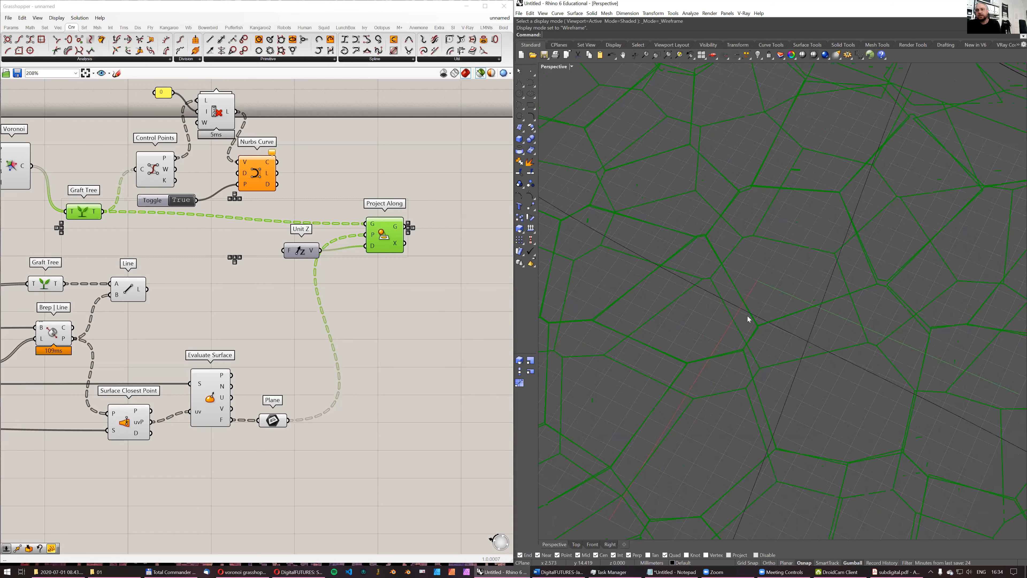
scroll(403, 303, "down", 3)
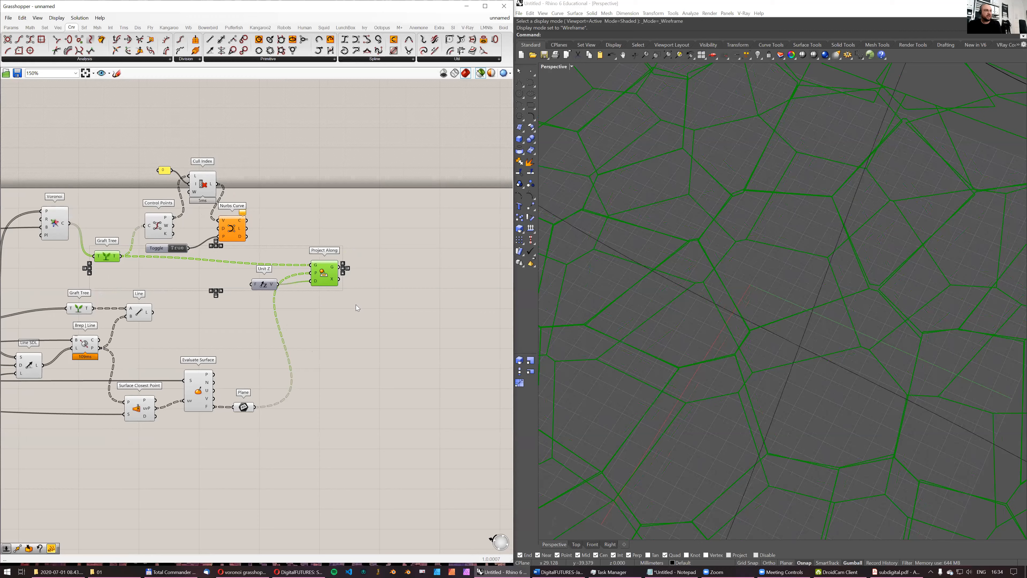
mouse_move(739, 274)
right_mouse_down()
mouse_move(724, 260)
mouse_move(772, 265)
mouse_move(727, 283)
right_mouse_up()
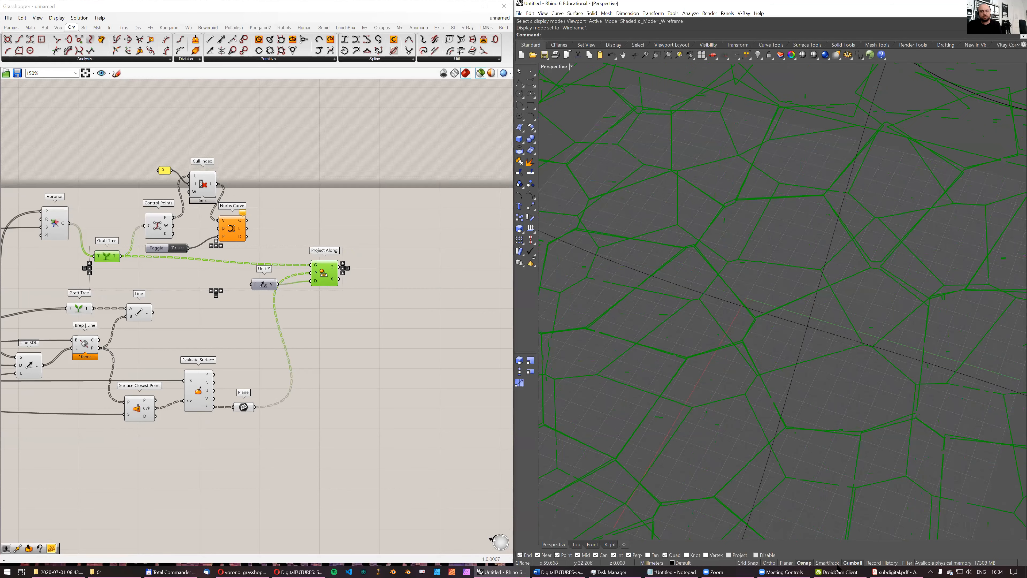
- Switch to subdigital.pdf in Adobe Acrobat Reader and examine the drawing of the rounded table panels on page 29
left_click(896, 572)
scroll(738, 333, "up", 1)
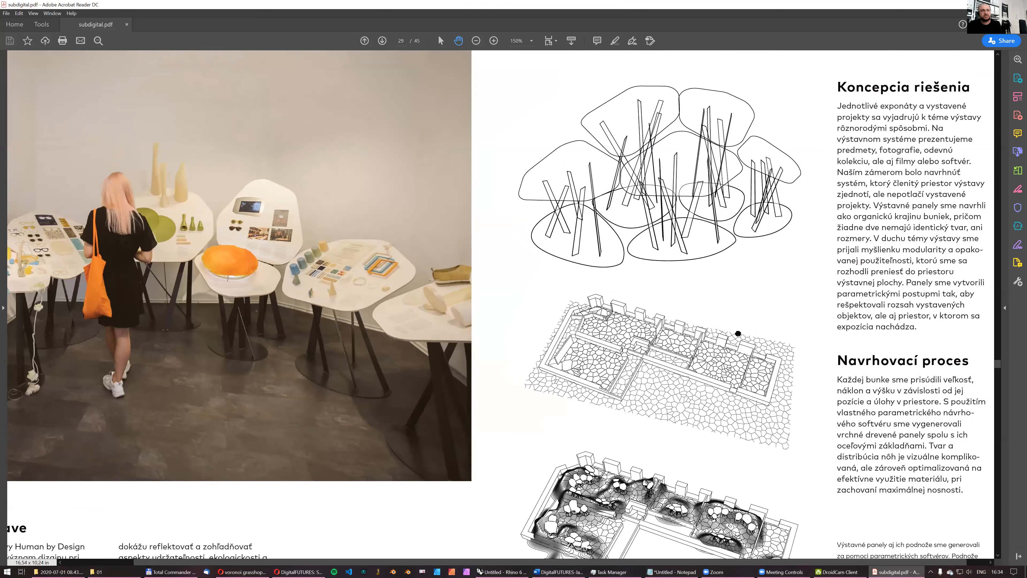
scroll(586, 106, "up", 3, "ctrl")
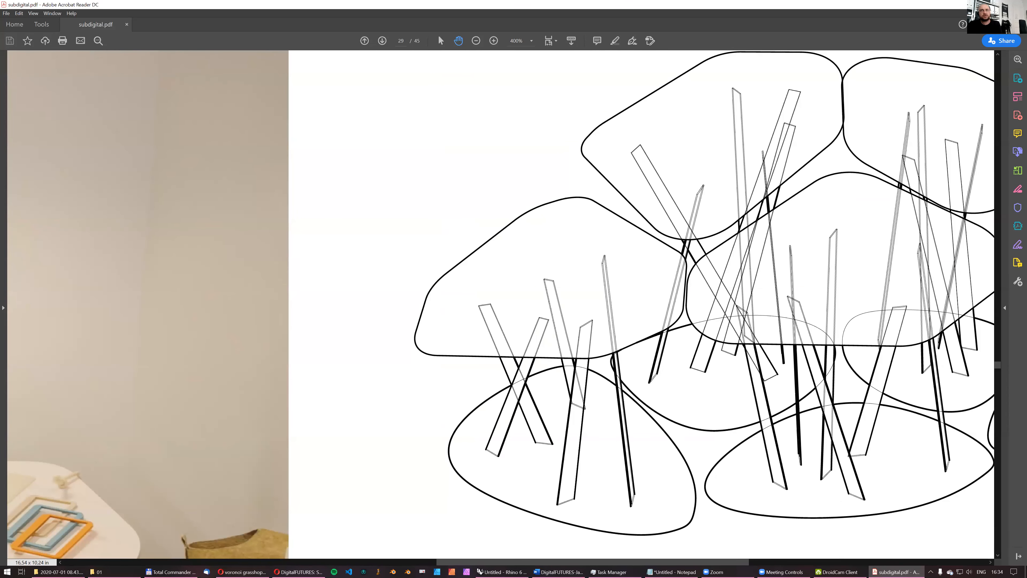
- Return to Grasshopper, add a Fillet component, and feed its curve input with the geometry from Project Along
key("alt+Tab")
double_click(359, 208)
type("fillet")
left_click(344, 189)
scroll(372, 243, "up", 3)
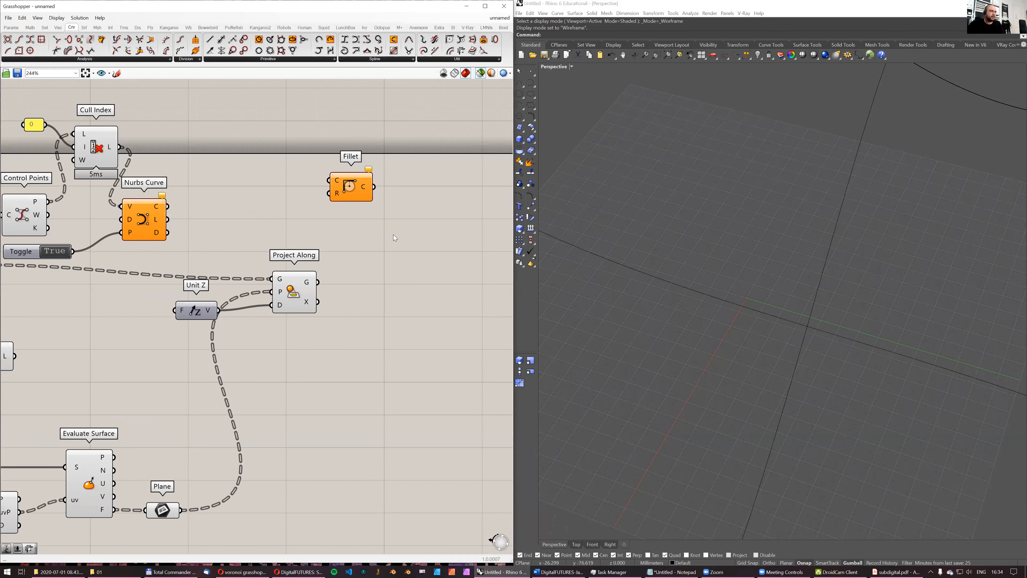
left_click_drag(348, 187, 426, 292)
left_click_drag(318, 282, 422, 286)
scroll(669, 301, "down", 6)
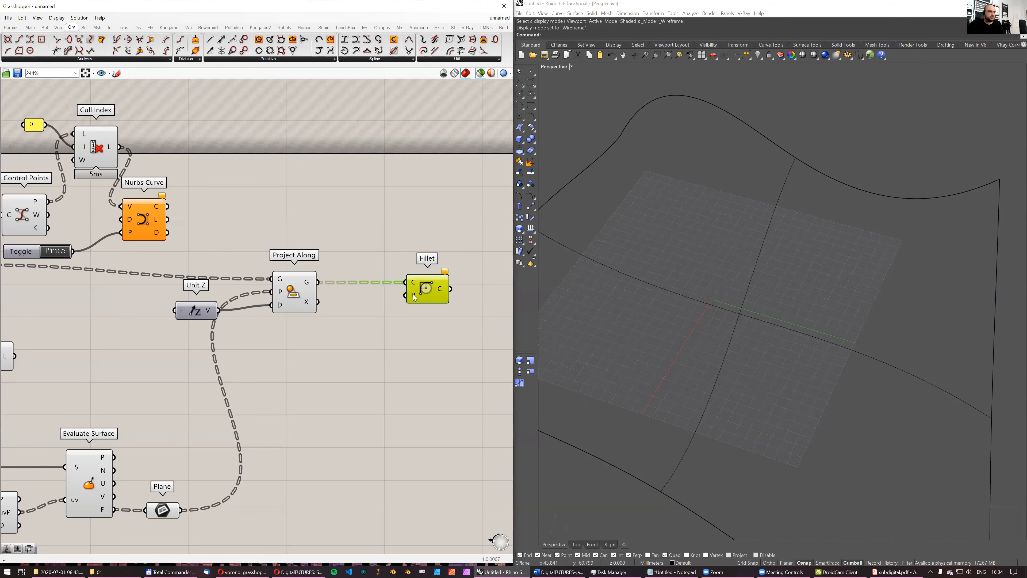
- Add a number slider with the value 1.5 and connect it to the Fillet radius input
double_click(350, 362)
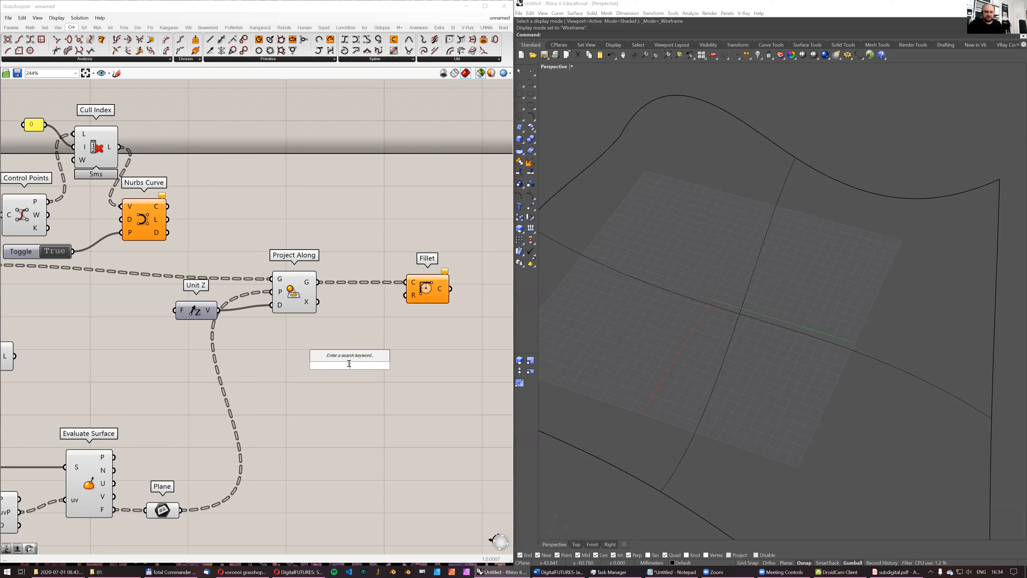
type("1.5")
key("Return")
left_click_drag(404, 365, 406, 295)
- Try Fillet radii between 0.0 and 10.0, ending at 10.0, and examine the rounded cell corners in the Perspective view
left_click(425, 303)
right_click_drag(747, 260, 724, 254)
left_click_drag(344, 366, 413, 364)
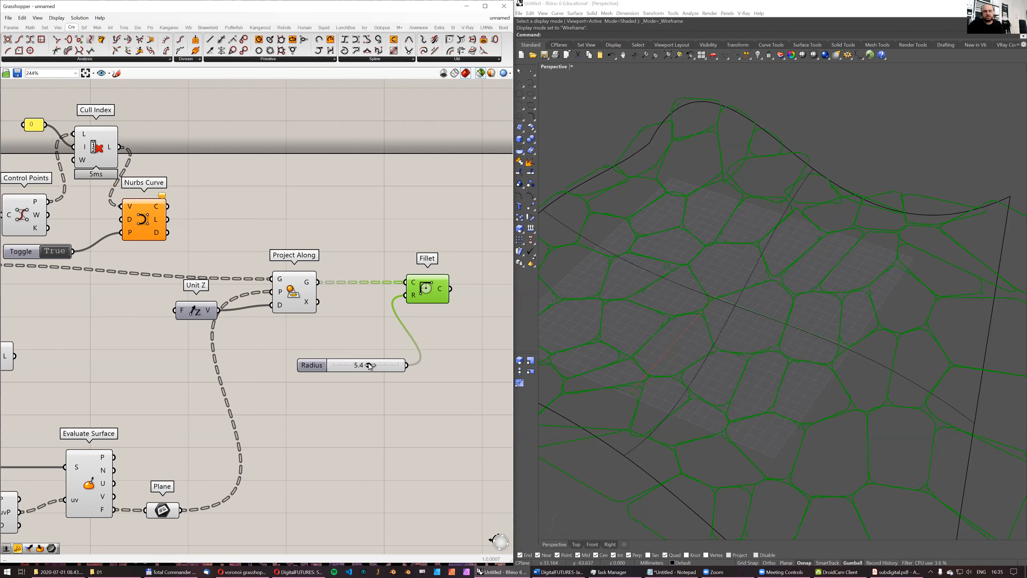
scroll(917, 153, "up", 10)
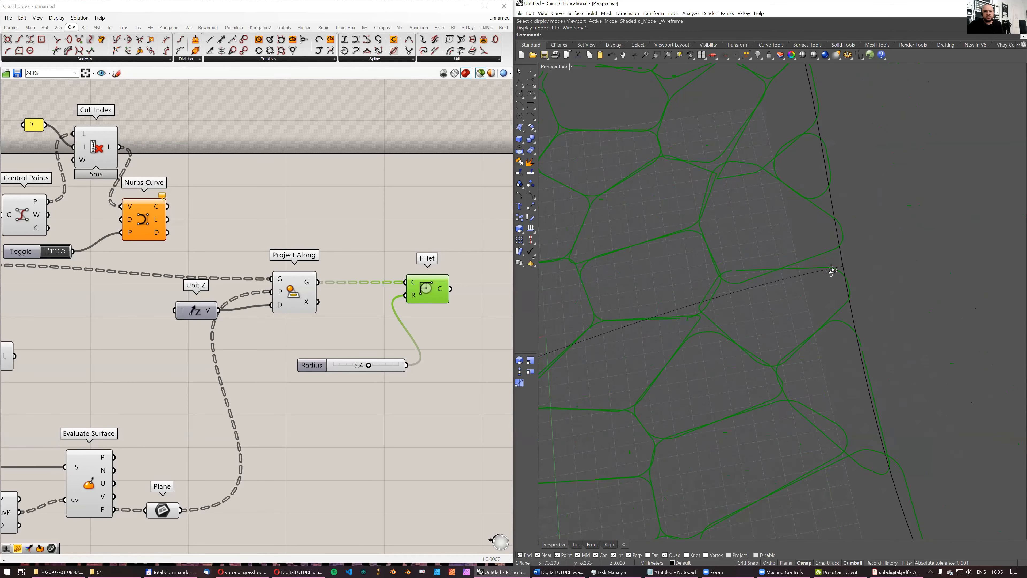
scroll(824, 262, "down", 5)
scroll(828, 271, "up", 10)
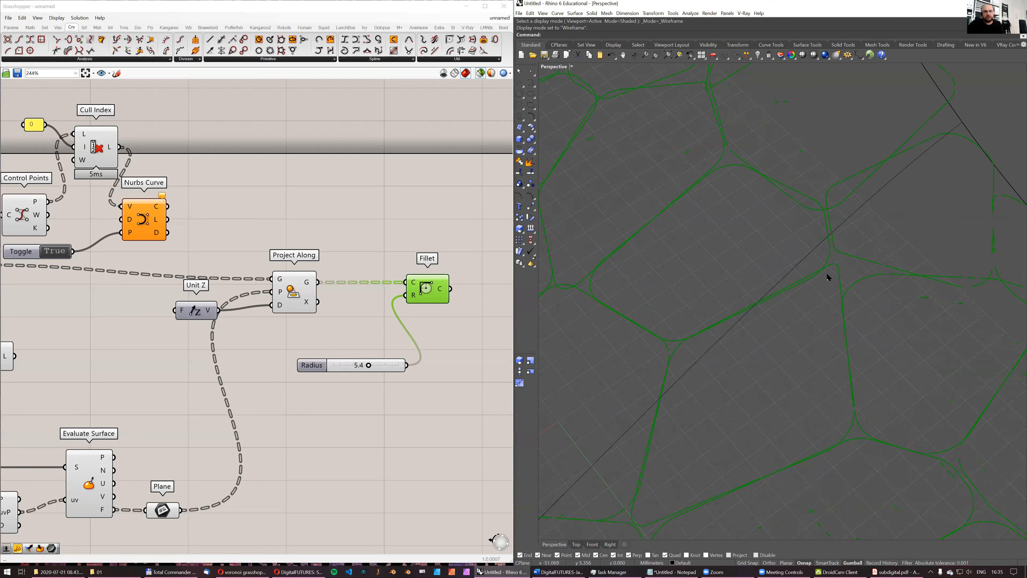
left_click_drag(369, 366, 276, 370)
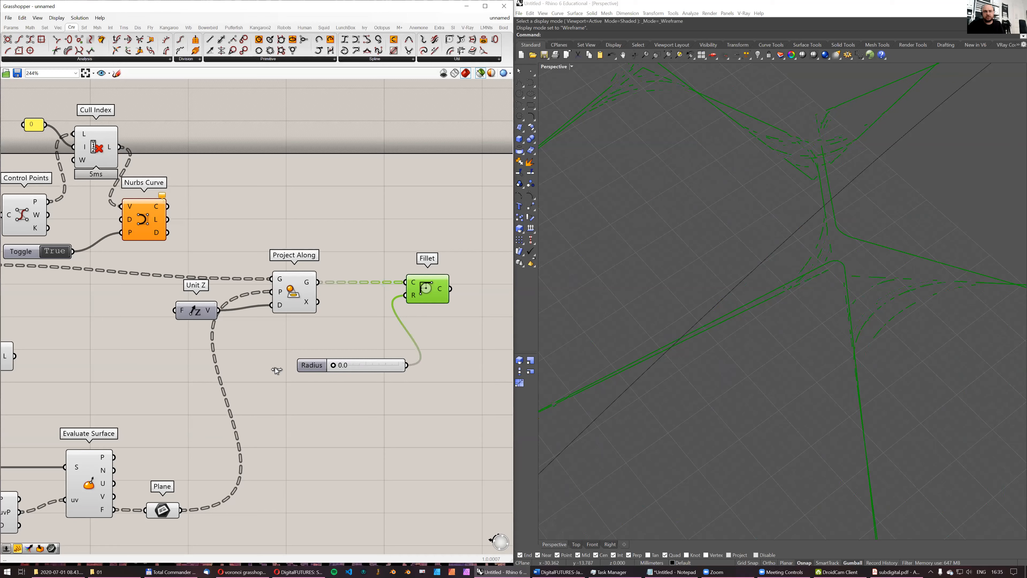
scroll(816, 244, "up", 3)
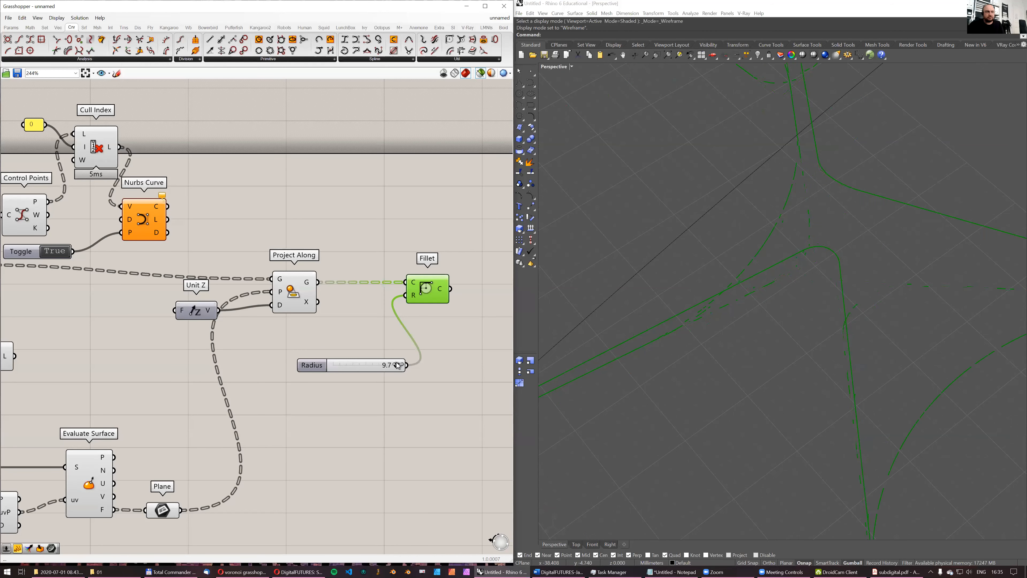
left_click_drag(387, 366, 452, 362)
scroll(890, 234, "down", 5)
scroll(783, 257, "down", 5)
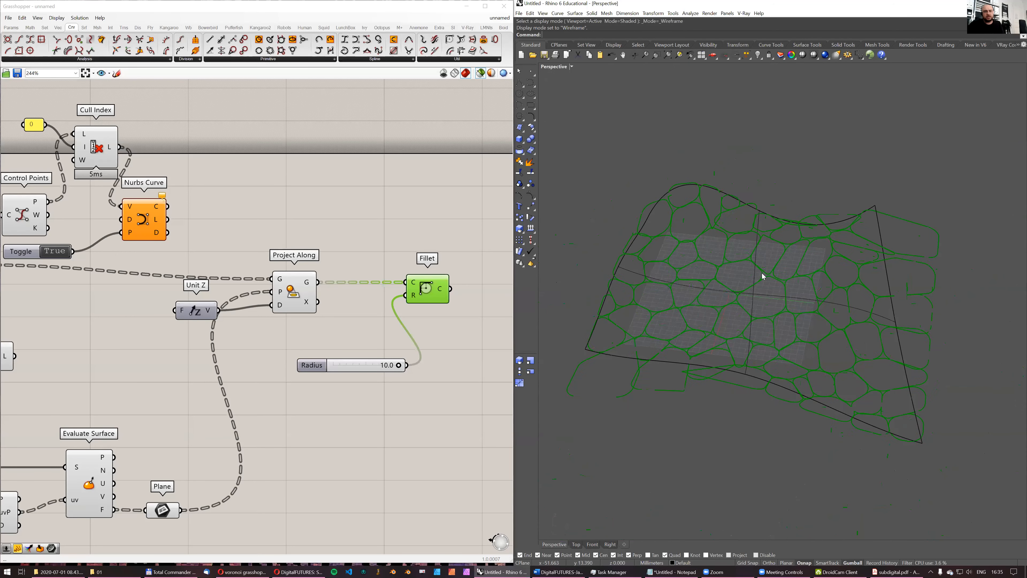
- Replace the Fillet radius slider with a new slider set to 15 and delete the old one
double_click(366, 399)
type("15")
key("Return")
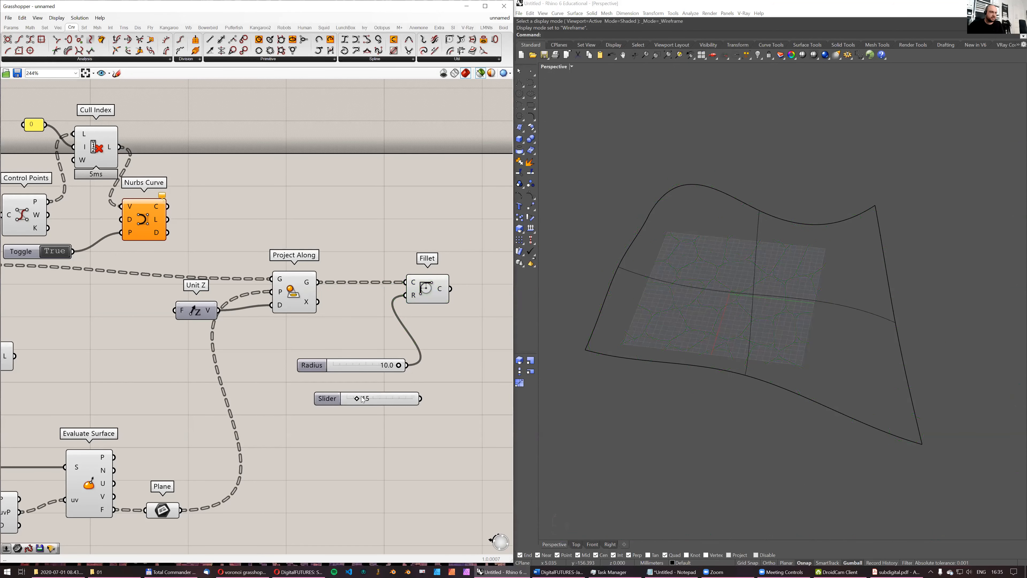
left_click_drag(405, 295, 422, 399)
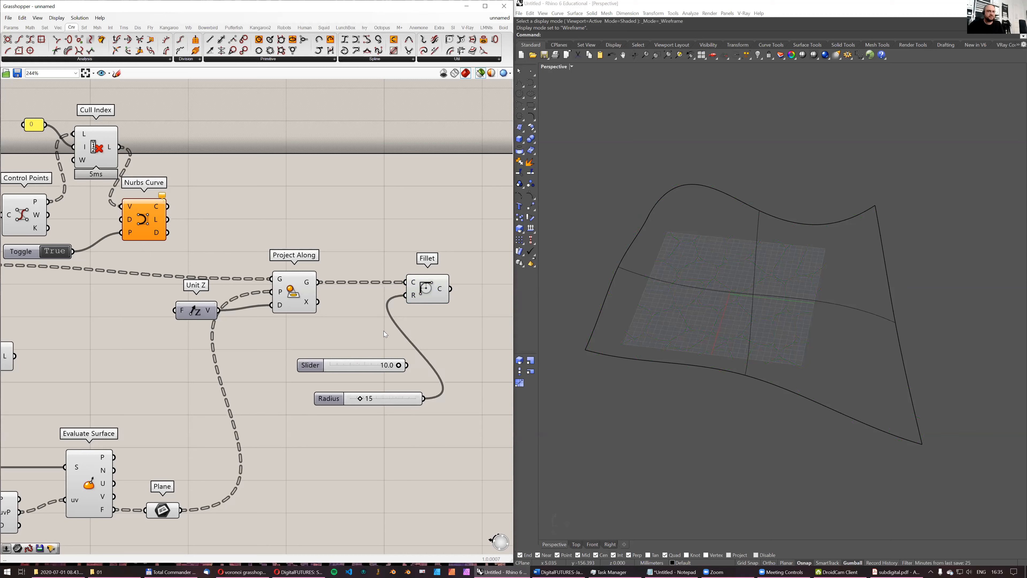
left_click(429, 298)
left_click(299, 366)
key("Delete")
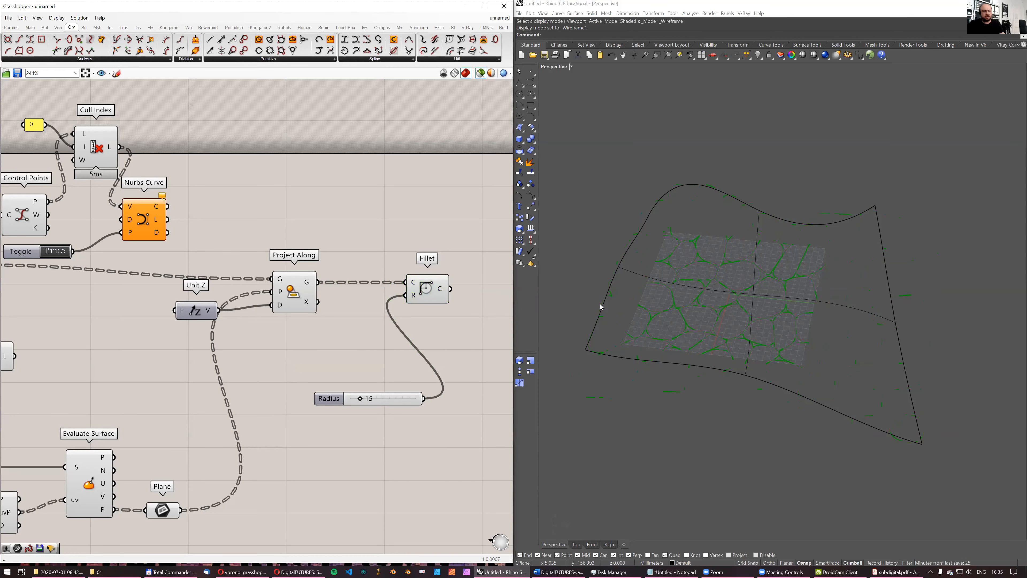
- Examine the filleted cells in the Perspective view and compare them with the Nurbs Curve cells
scroll(741, 268, "up", 6)
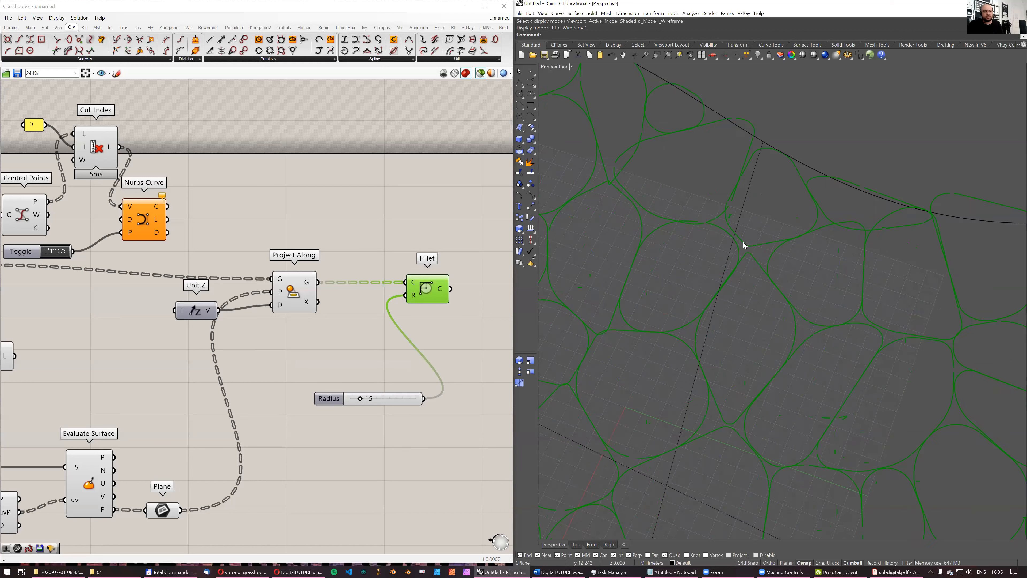
scroll(744, 259, "down", 2)
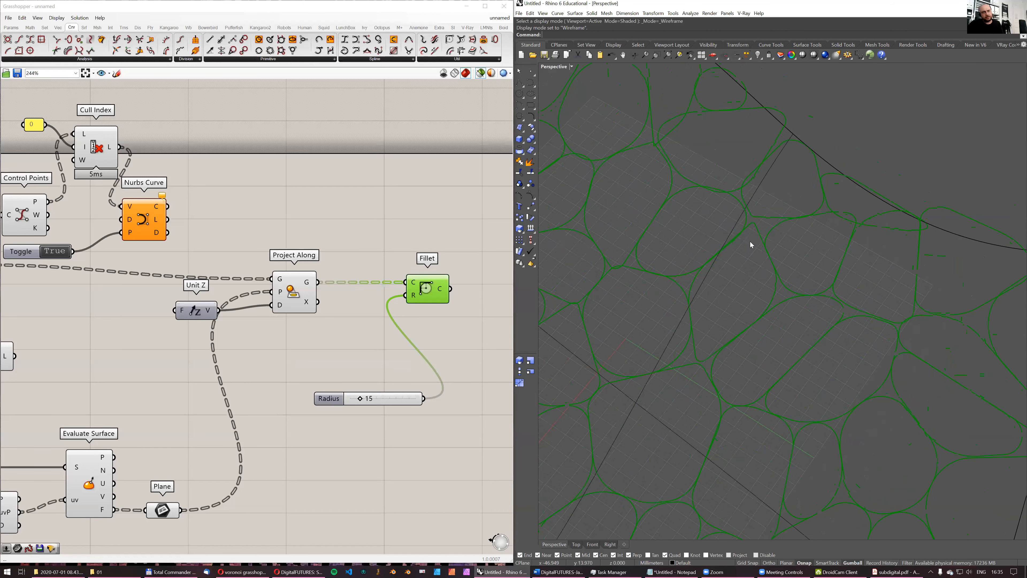
scroll(761, 259, "down", 5)
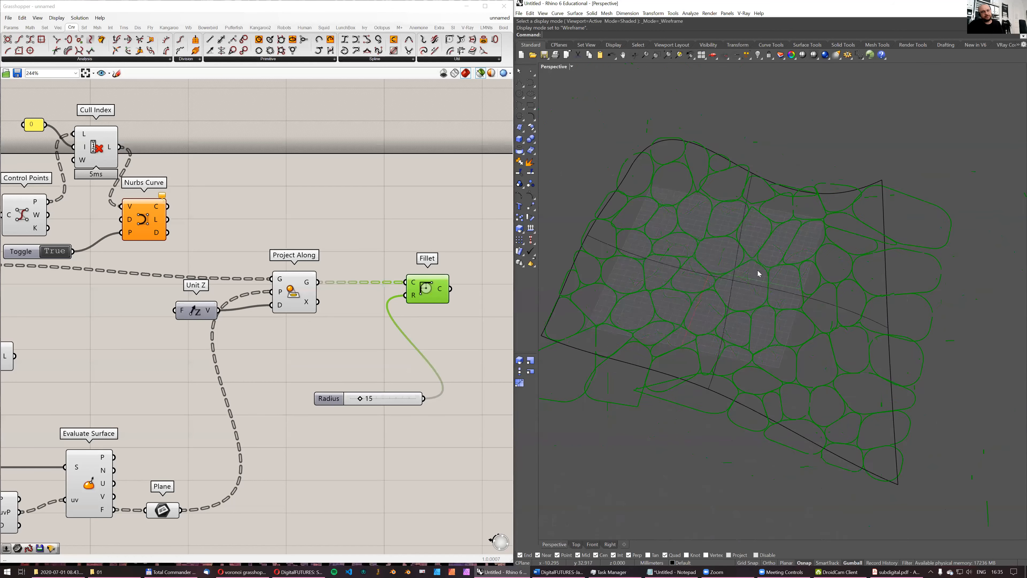
right_click_drag(319, 227, 329, 229)
left_click(146, 219, "shift")
right_click_drag(823, 297, 736, 287)
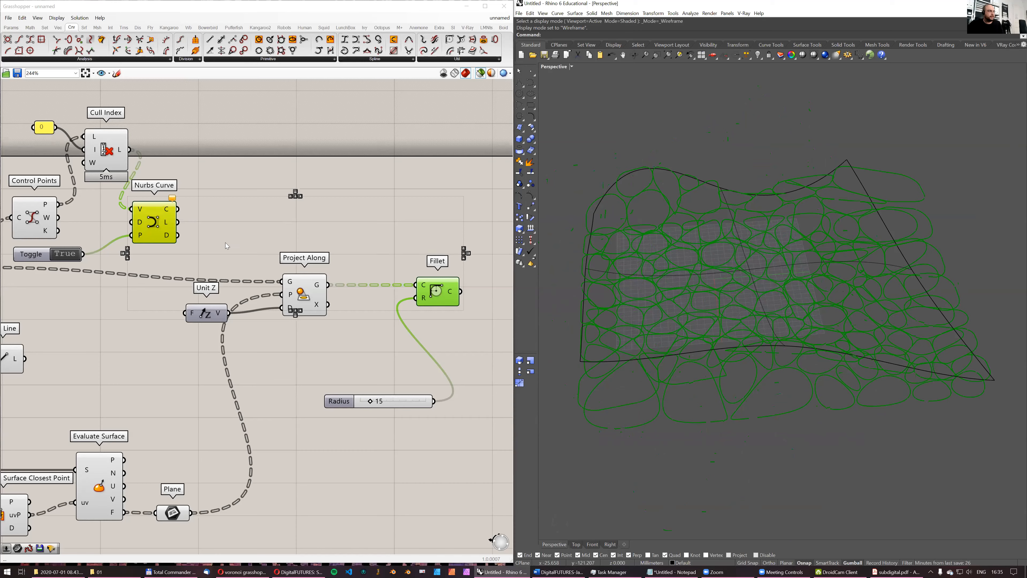
- Move the Nurbs Curve and Fillet components beyond Project Along, placing Nurbs Curve directly above Fillet
left_click_drag(149, 225, 303, 212)
left_click(240, 255)
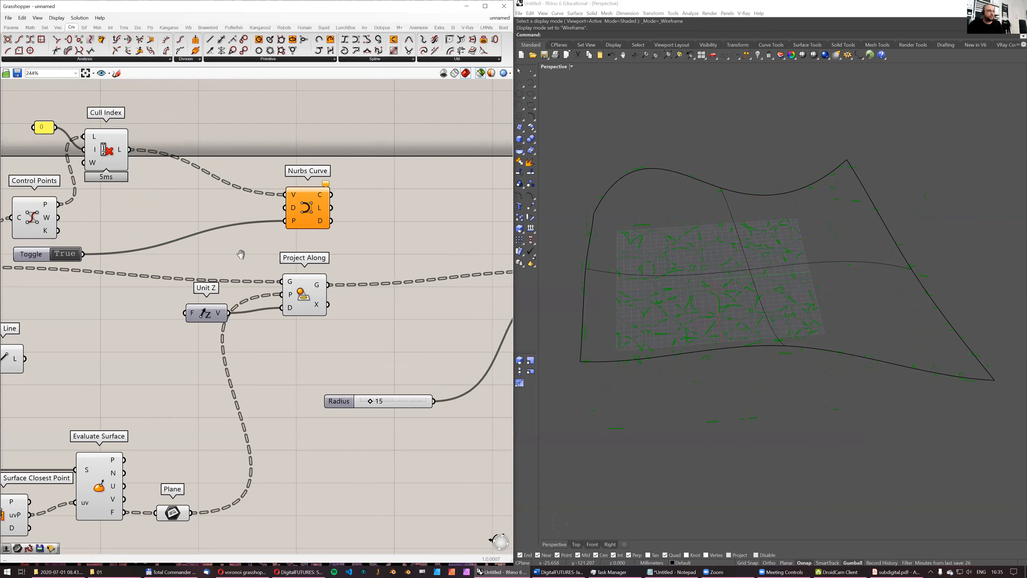
scroll(240, 254, "down", 2)
left_click_drag(206, 277, 391, 269)
scroll(389, 279, "up", 1)
right_click_drag(387, 280, 306, 300)
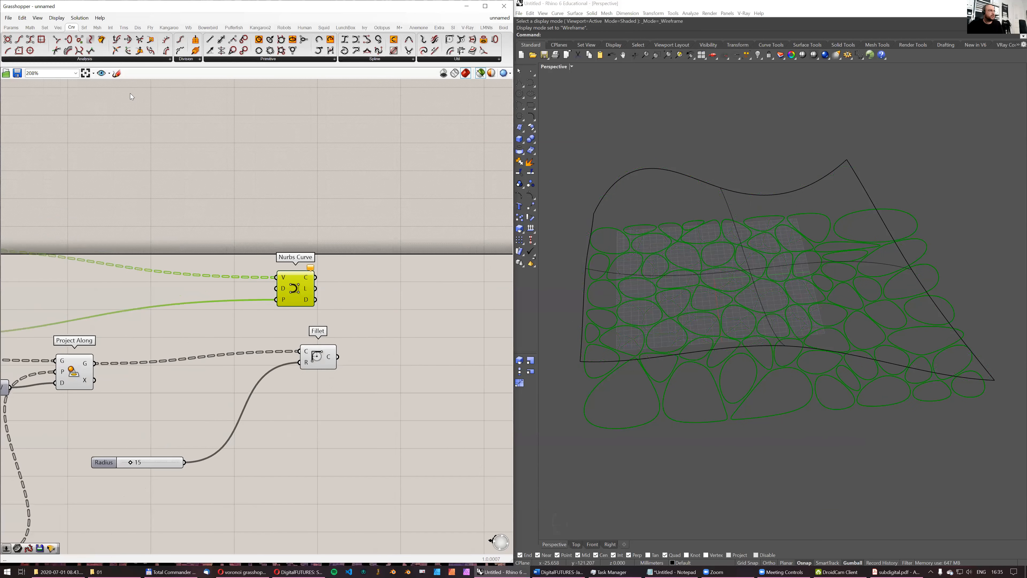
- Add a Param Viewer and connect it to the curve output of the Nurbs Curve component
left_click(12, 27)
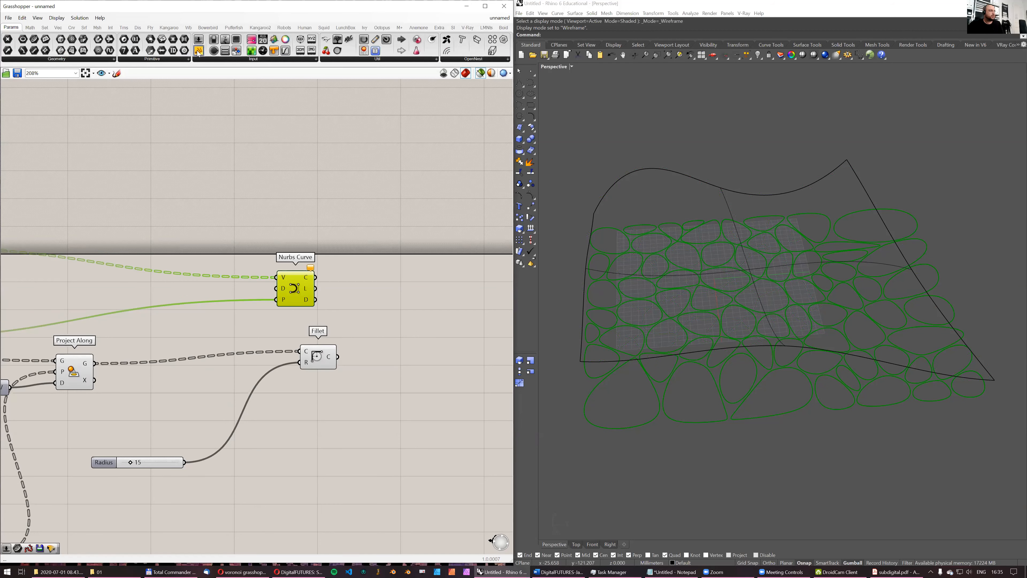
left_click_drag(409, 189, 409, 188)
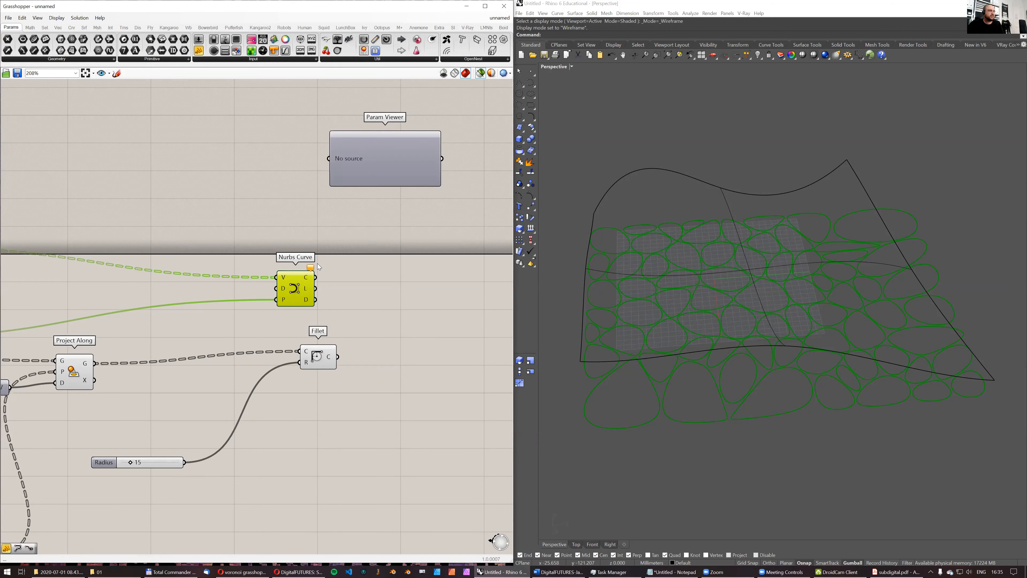
left_click_drag(335, 152, 334, 157)
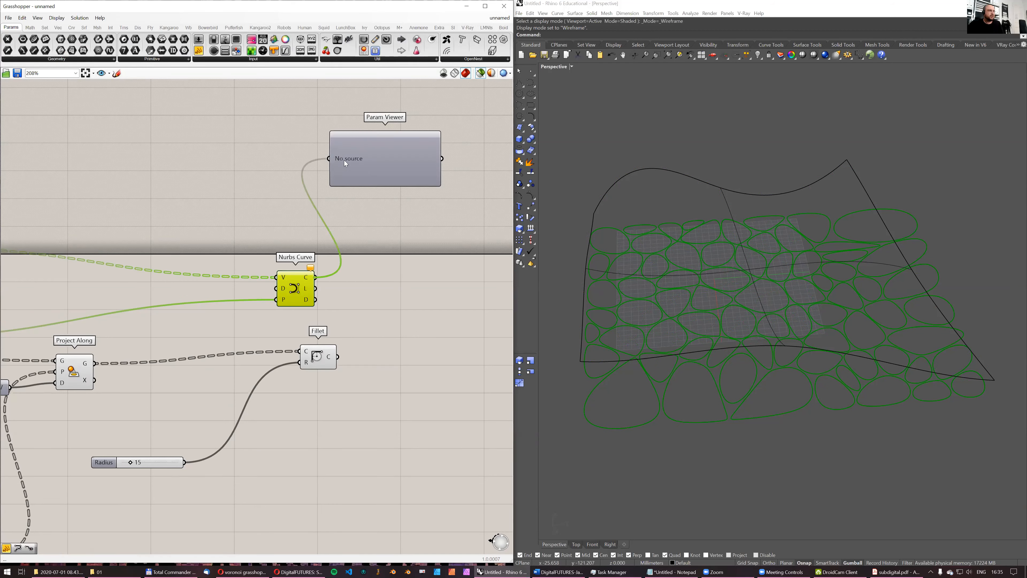
- Simplify the data tree paths of the Nurbs Curve component's curve output
right_click(313, 280)
left_click(343, 340)
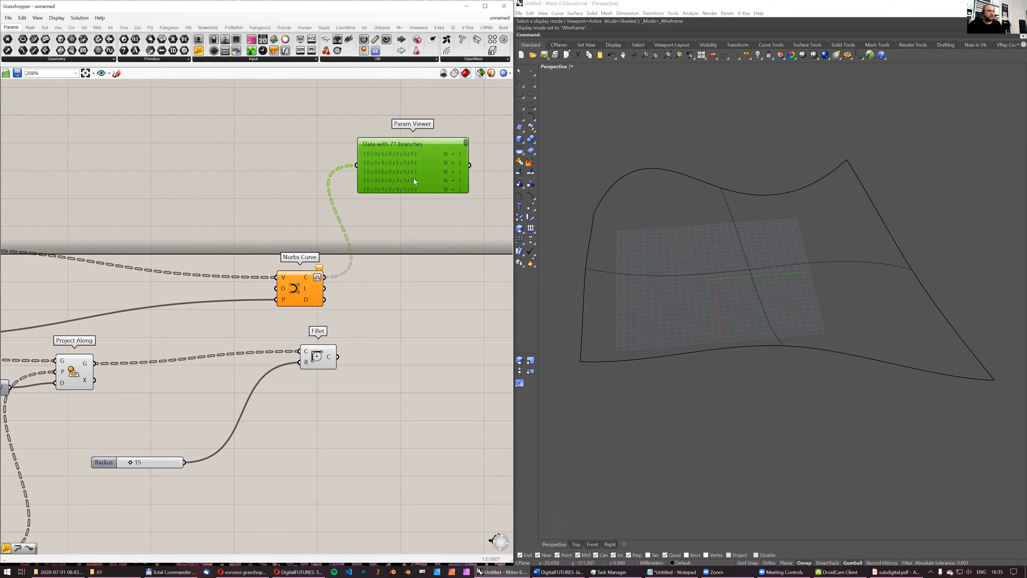
scroll(314, 282, "up", 2)
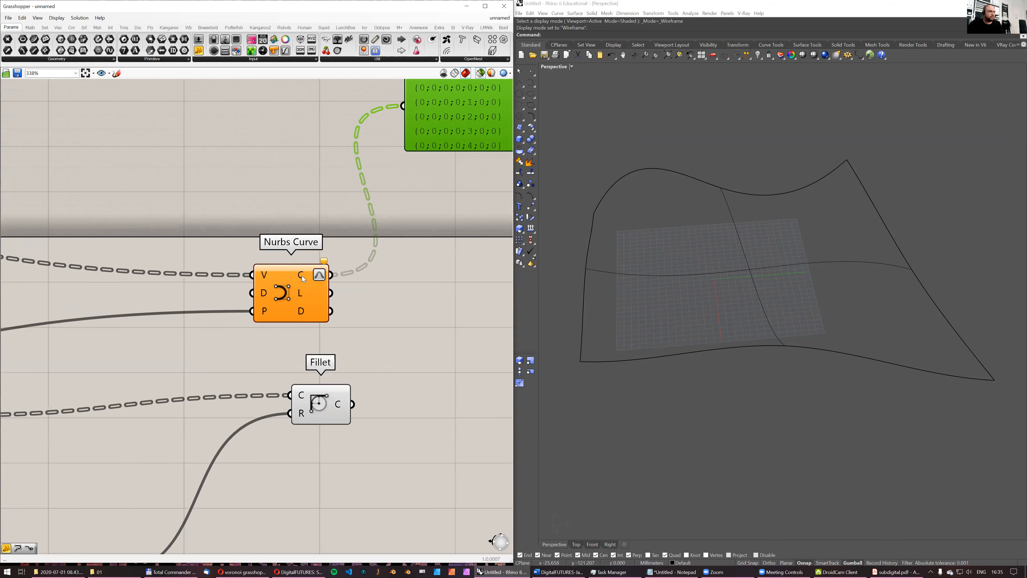
right_click(304, 278)
left_click(333, 330)
right_click(303, 278)
left_click(330, 339)
scroll(334, 322, "down", 3)
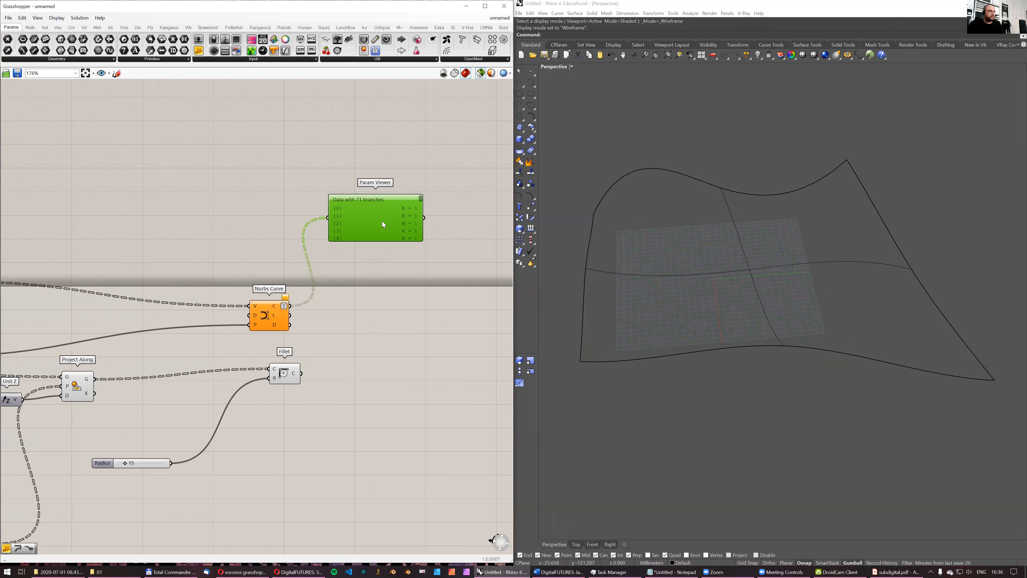
- Enlarge the Param Viewer to show more branches and place a copy of it directly below the original
left_click_drag(392, 363, 392, 390)
left_click_drag(335, 219, 364, 151)
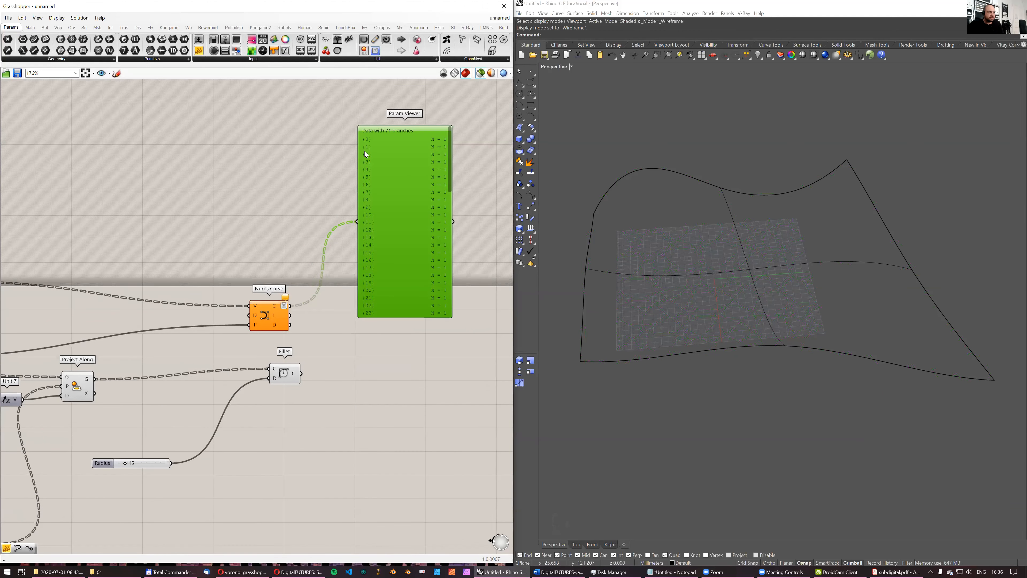
right_click_drag(365, 272, 349, 284)
left_click_drag(384, 297, 382, 460)
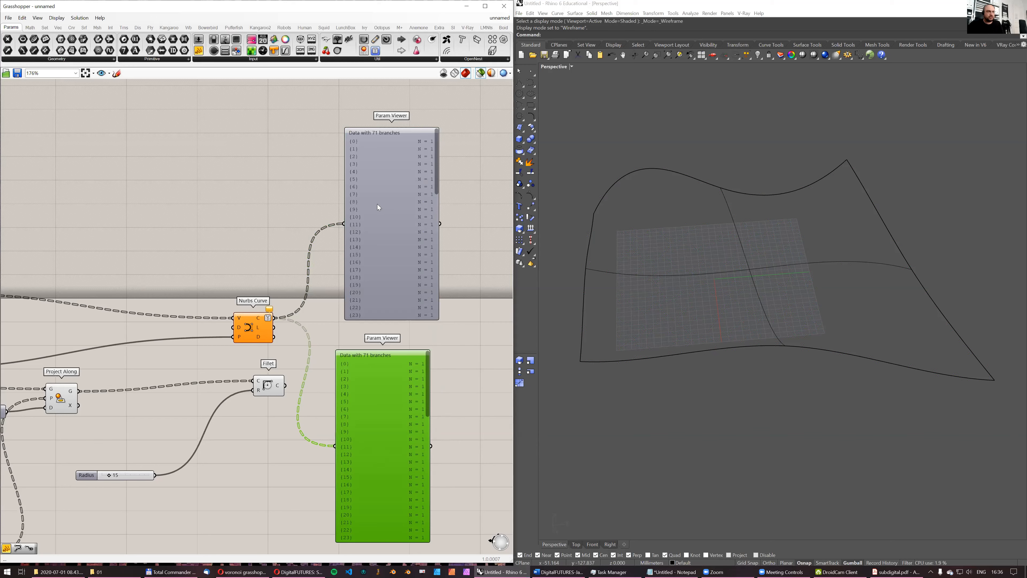
- Connect the copied Param Viewer to the Fillet component's curve output and simplify that output's data tree paths
left_click(261, 325)
left_click_drag(332, 442, 337, 445)
left_click_drag(392, 396, 395, 388)
right_click(278, 385)
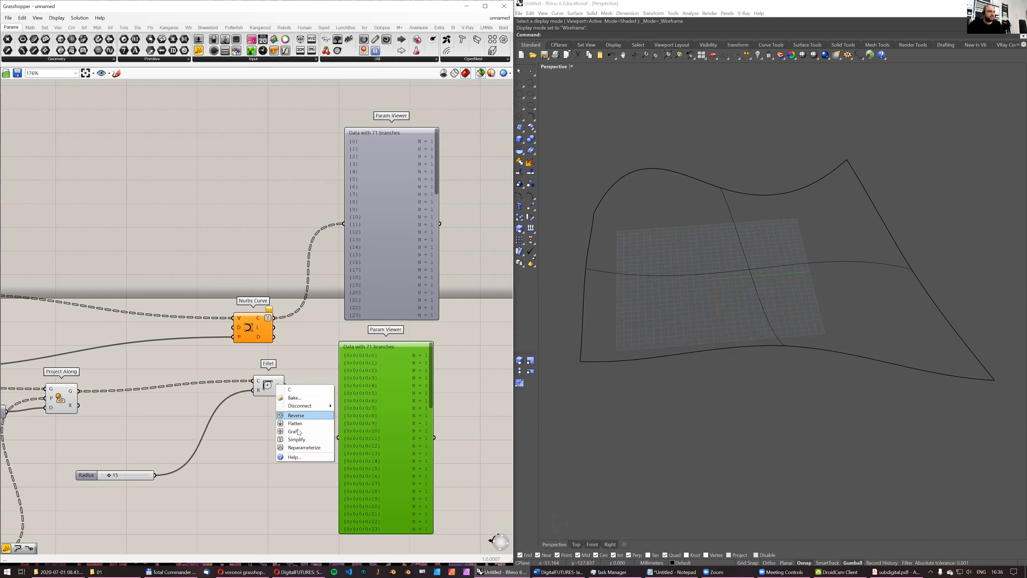
left_click(298, 439)
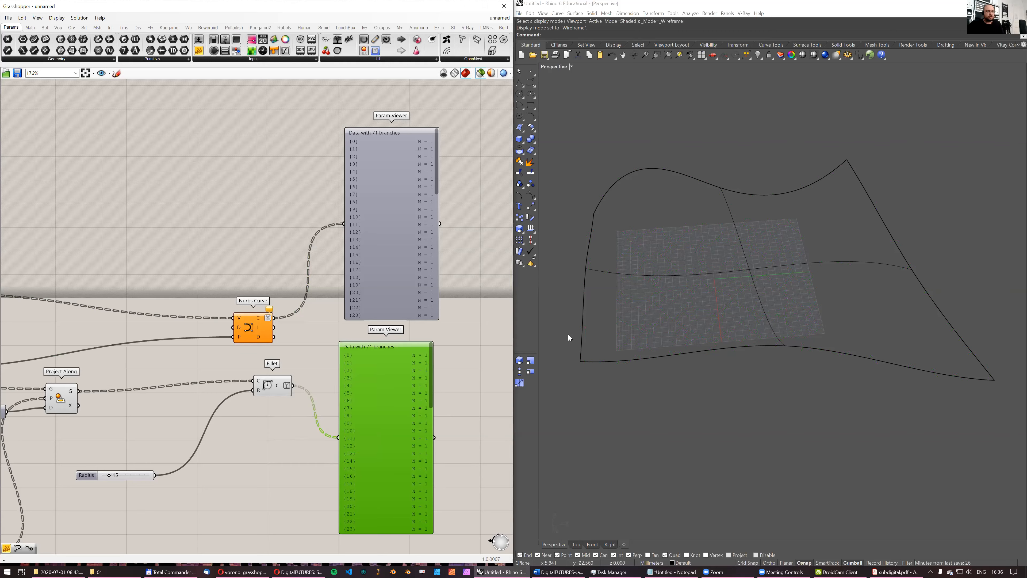
- Select the Fillet and Nurbs Curve components and compare their rounded cells in the Perspective view
left_click(273, 387)
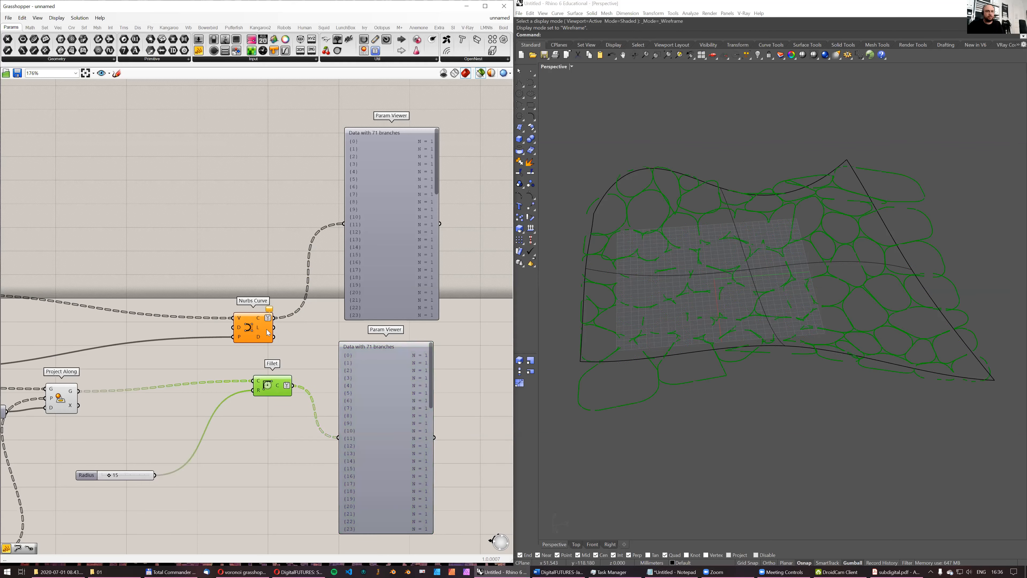
left_click(247, 331, "shift")
right_click_drag(775, 356, 785, 334)
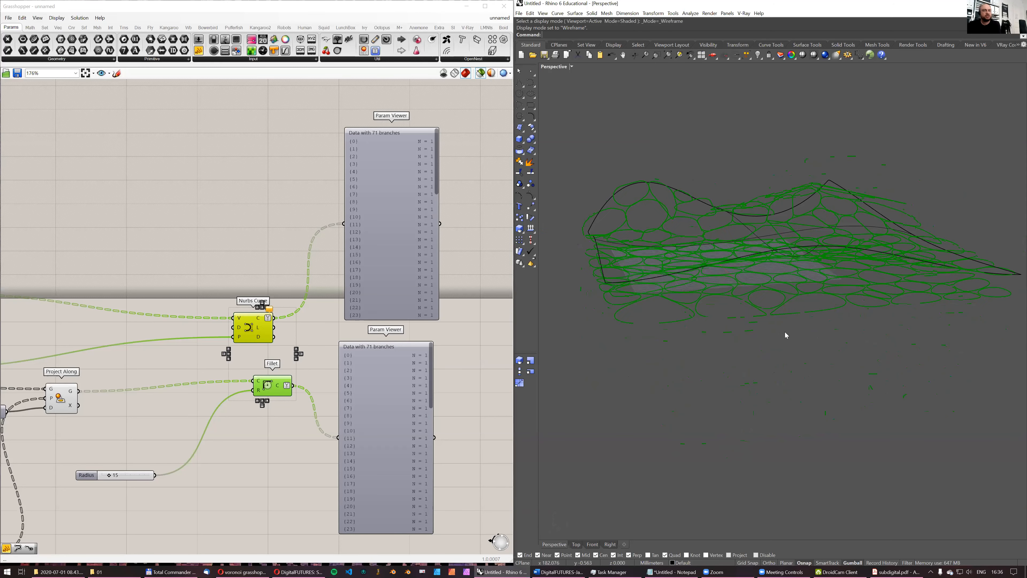
right_click_drag(713, 337, 728, 348)
- Switch to subdigital.pdf in Acrobat Reader and examine the whole diagram of rounded panels with crossing legs
left_click(896, 572)
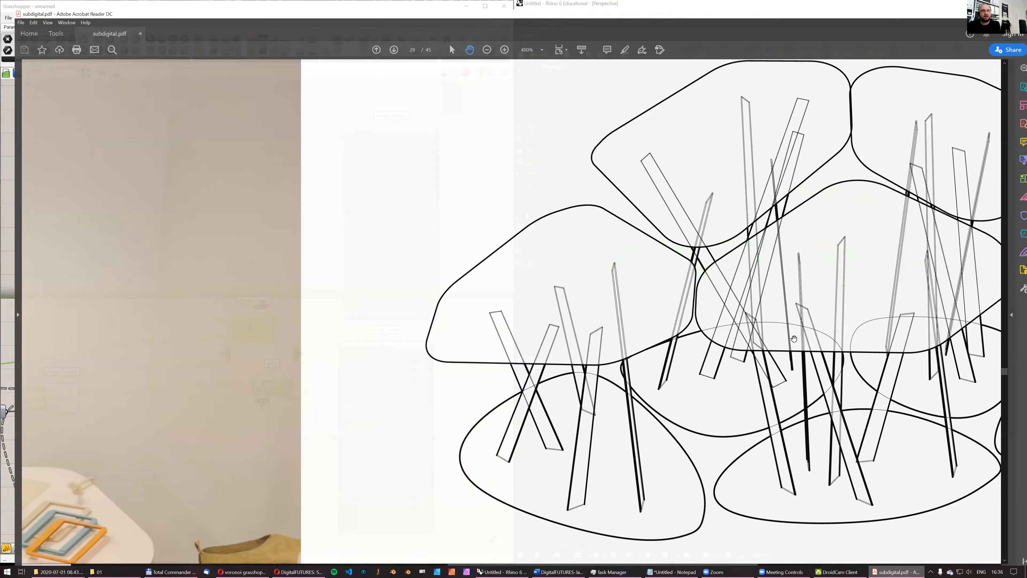
scroll(790, 305, "down", 1, "ctrl")
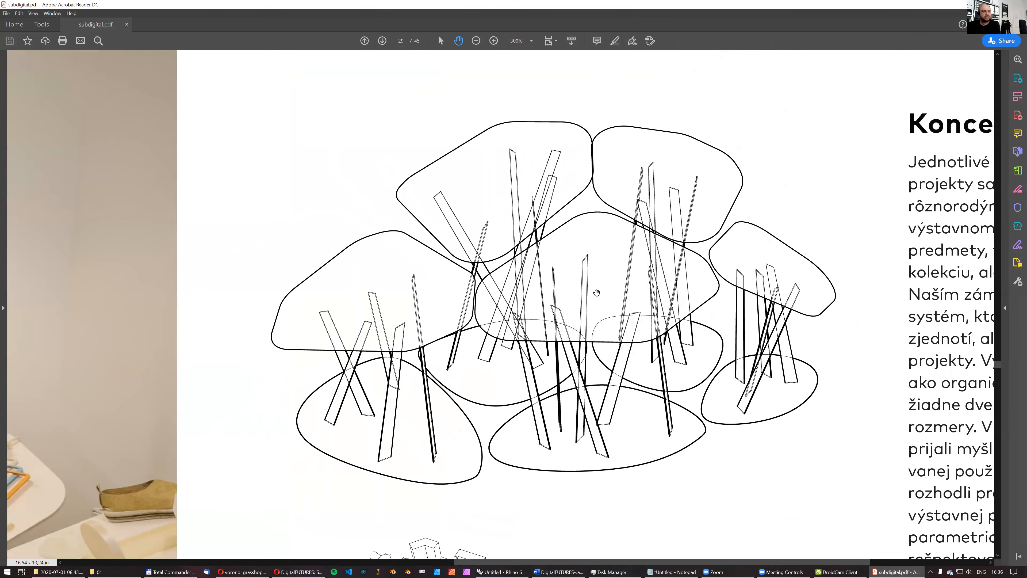
- Switch to the browser, check the Facebook notifications, and return to the PDF
left_click(242, 572)
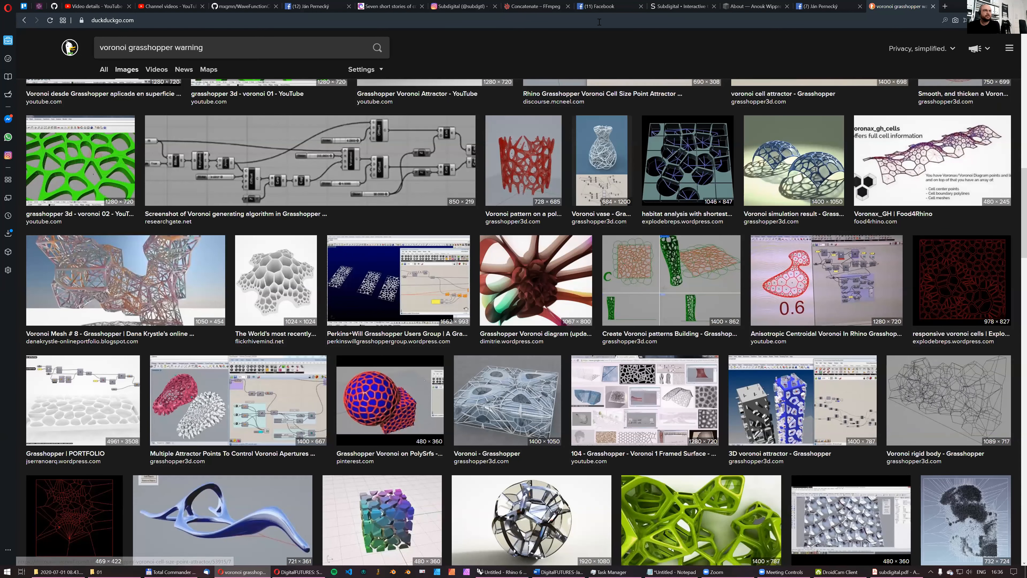
left_click(600, 6)
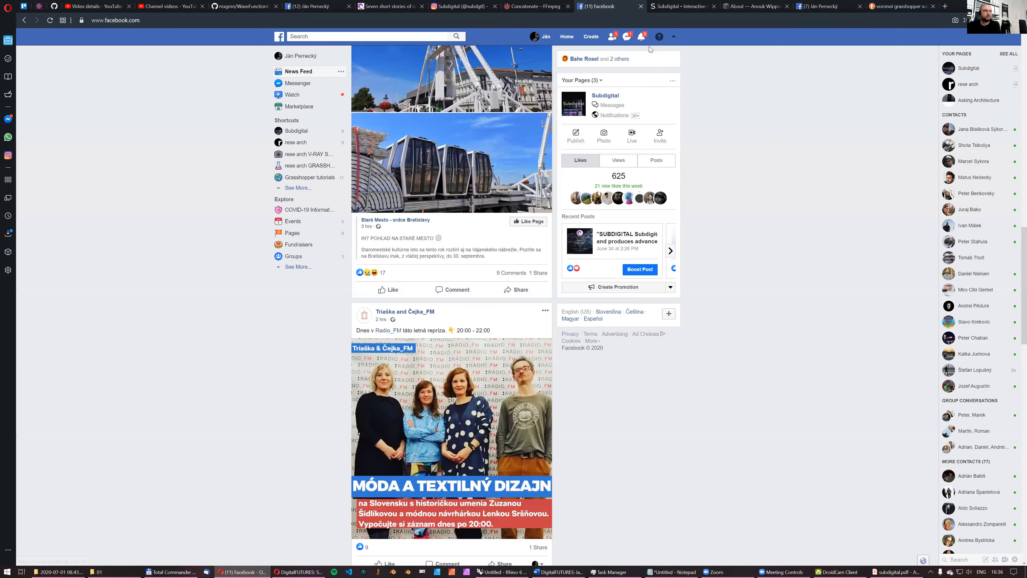
left_click(642, 37)
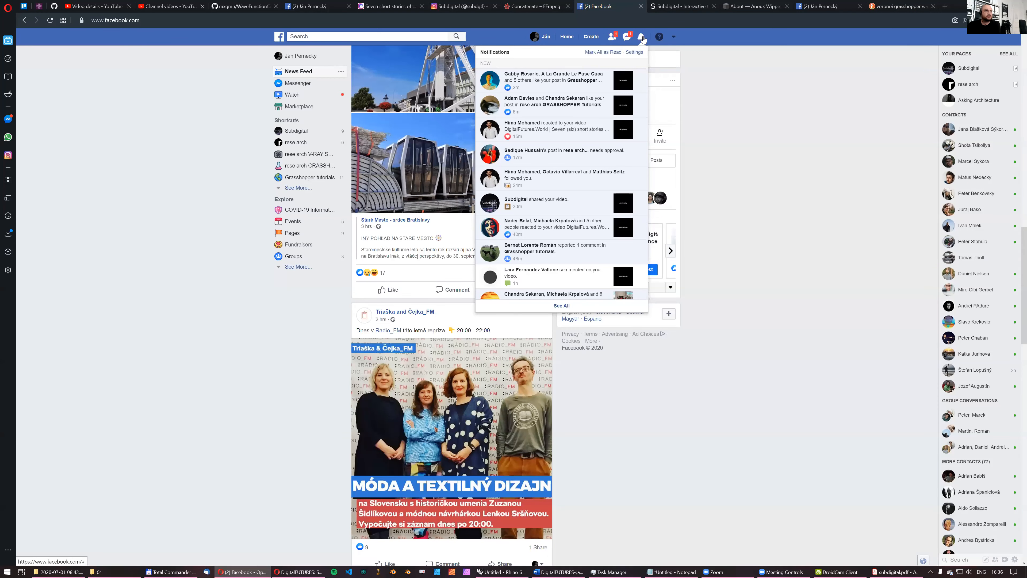
left_click(976, 6)
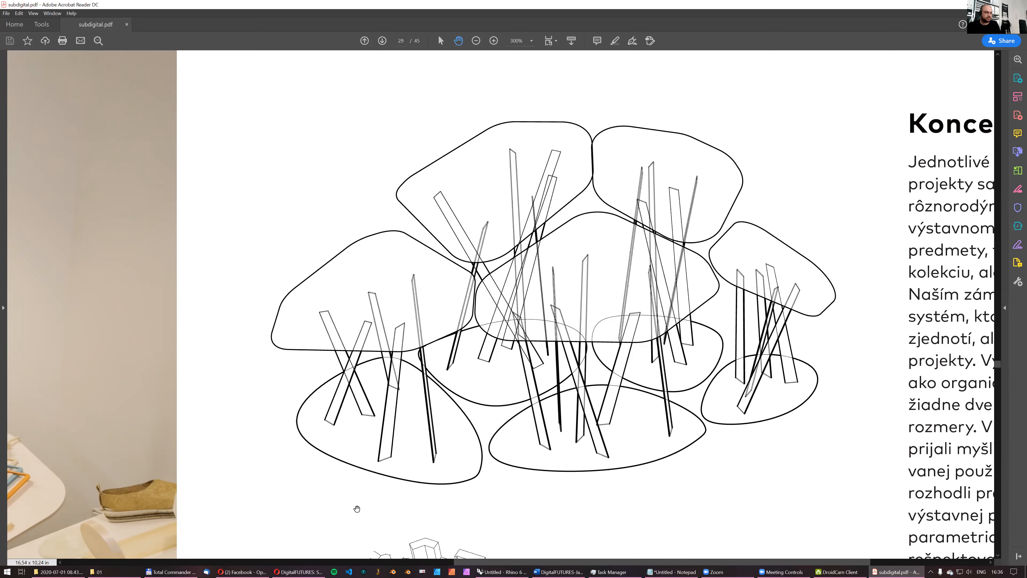
- Re-examine the rounded panel diagram on page 29 of subdigital.pdf, together with the concept text beside it
left_click(245, 571)
left_click(246, 571)
left_click_drag(625, 319, 518, 305)
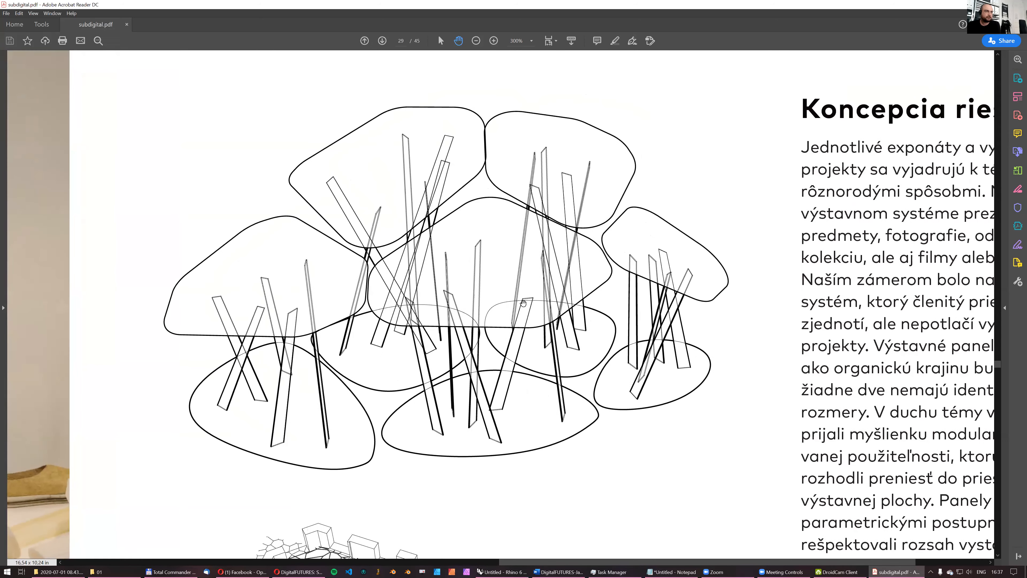
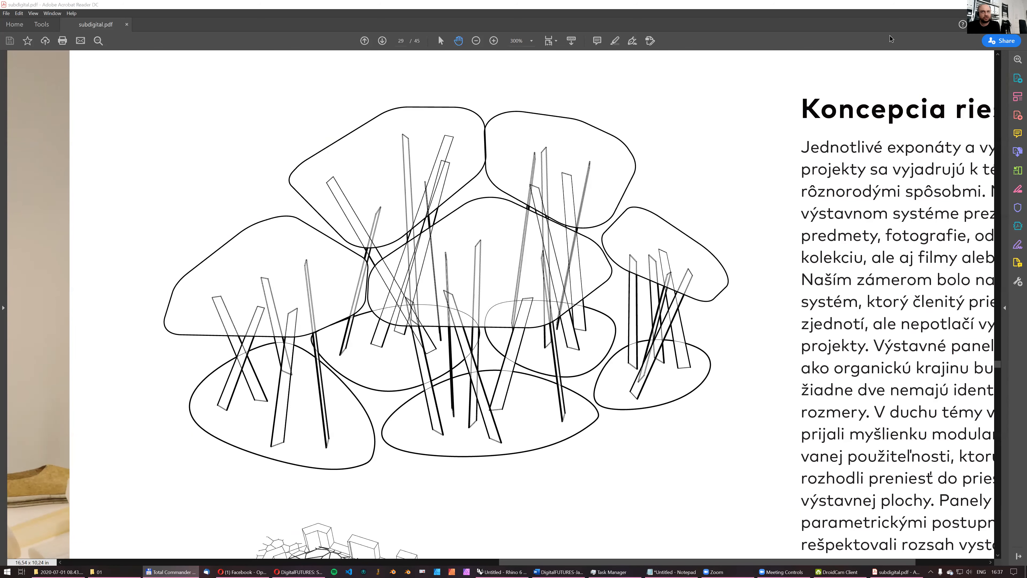
- Switch back to Grasshopper and delete both Param Viewers attached to the Nurbs Curve and Fillet outputs
key("alt+Tab")
left_click(699, 278)
left_click(670, 130)
right_click_drag(674, 193, 694, 200)
scroll(687, 196, "down", 4)
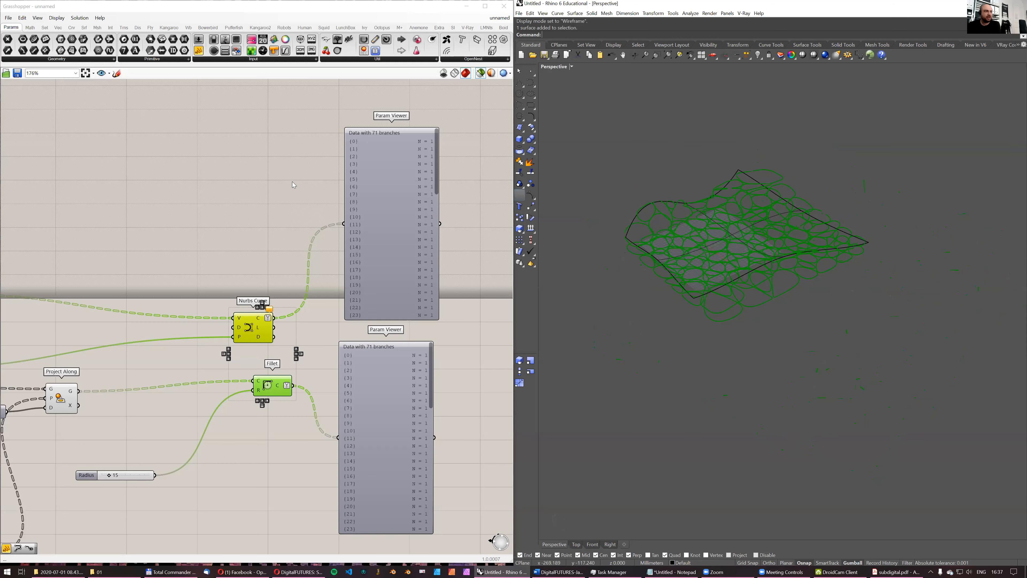
scroll(221, 180, "down", 3)
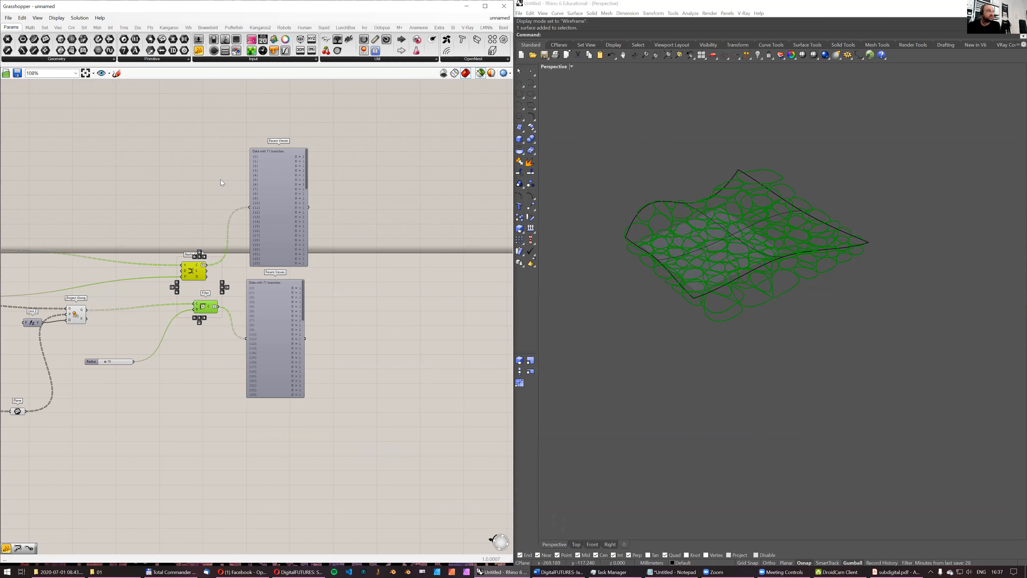
scroll(208, 172, "up", 3)
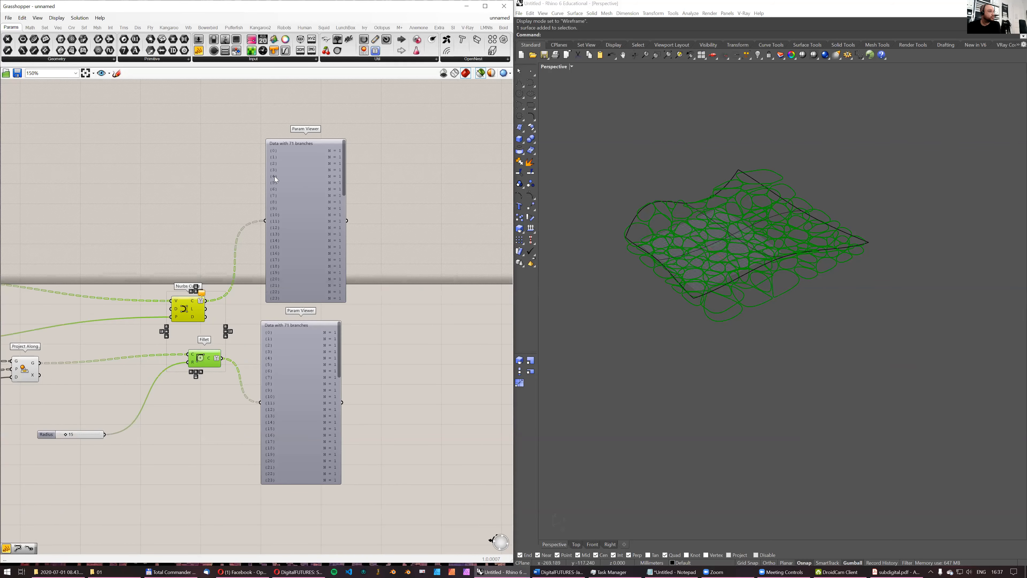
left_click(324, 180)
left_click(342, 352, "shift")
key("Delete")
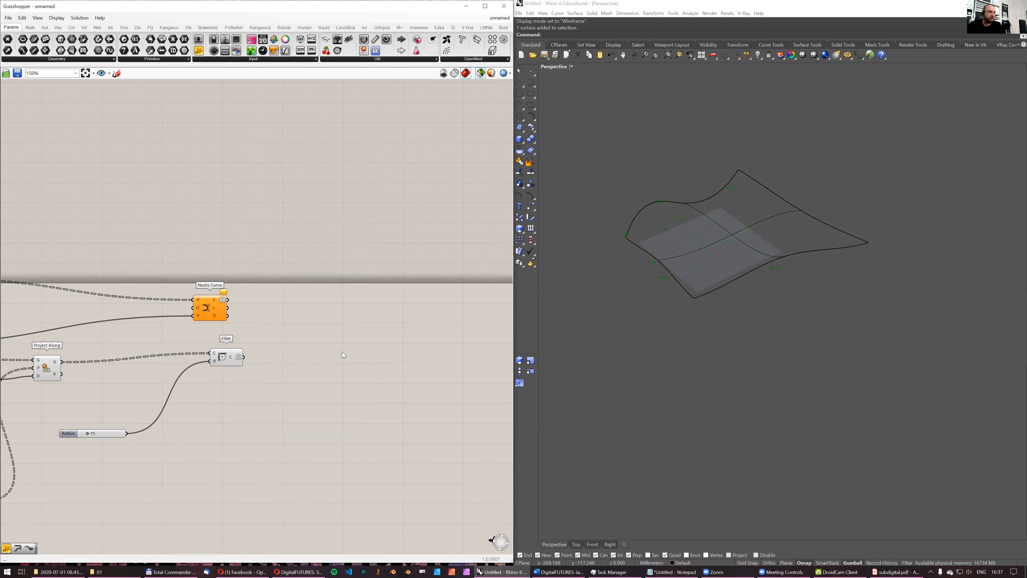
- Preview the Nurbs Curve cells and the Fillet cells together in the Perspective view to compare them
right_click_drag(335, 331, 284, 326)
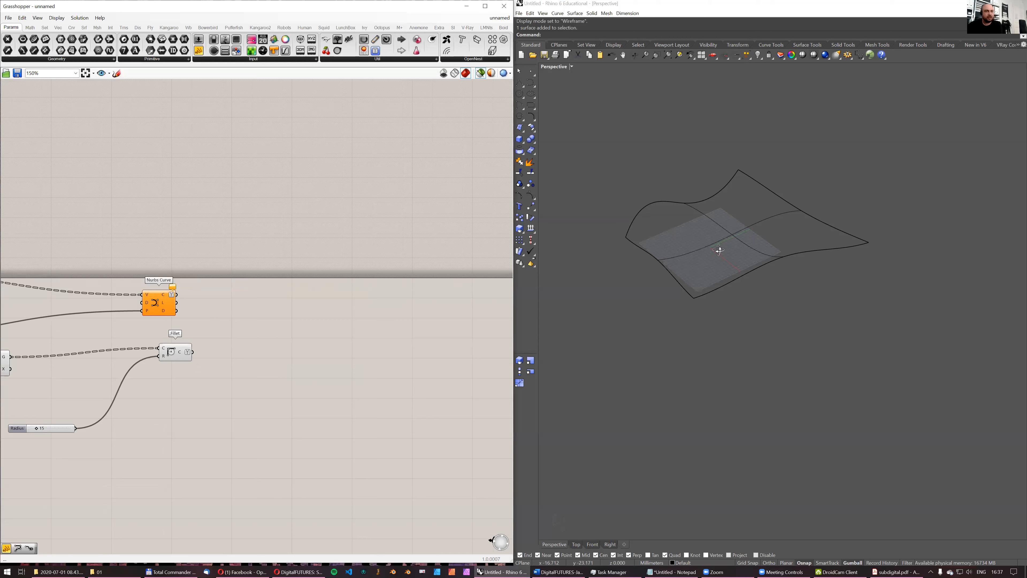
left_click(157, 304)
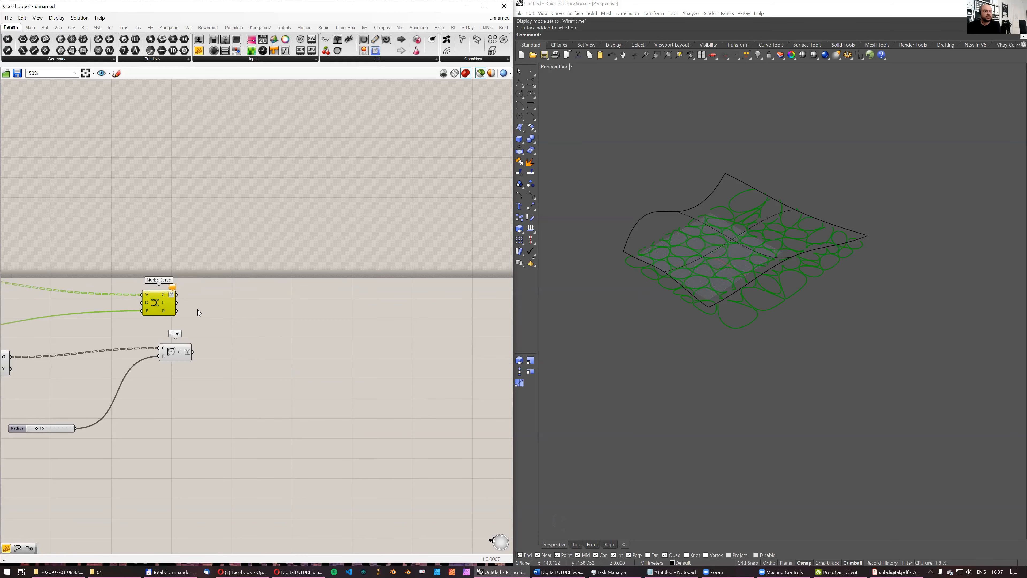
left_click(178, 355, "shift")
mouse_move(722, 230)
right_mouse_down()
mouse_move(726, 257)
mouse_move(728, 237)
right_mouse_up()
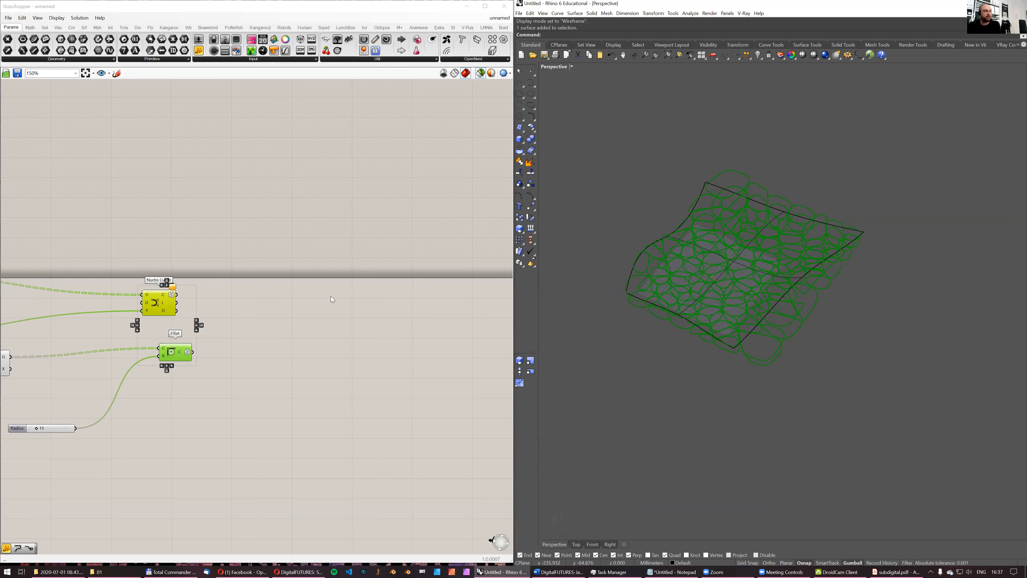
- Add a Flatten Tree fed by the Nurbs Curve output, and a copy of it fed by the Fillet output
double_click(325, 314)
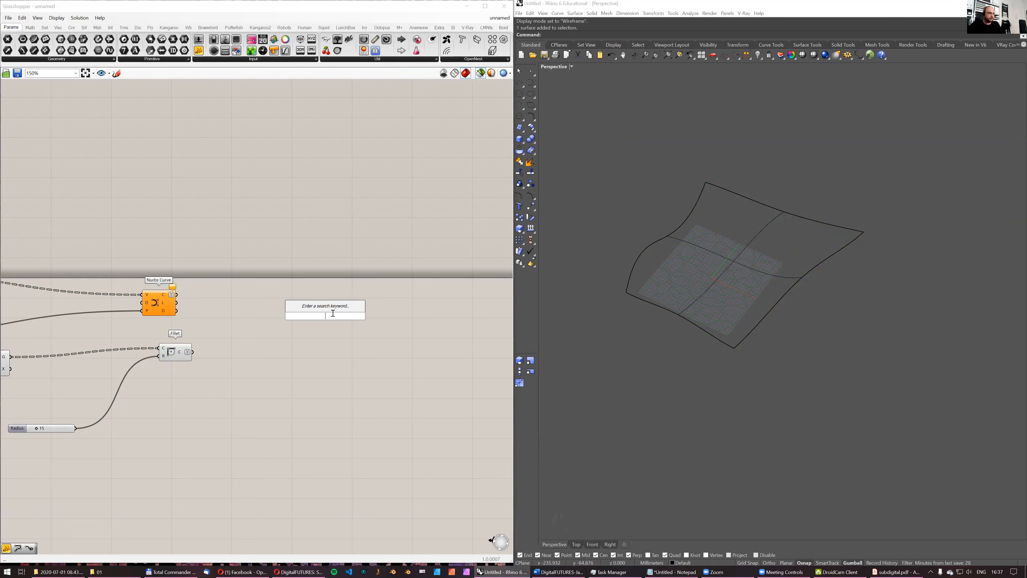
type("flatten")
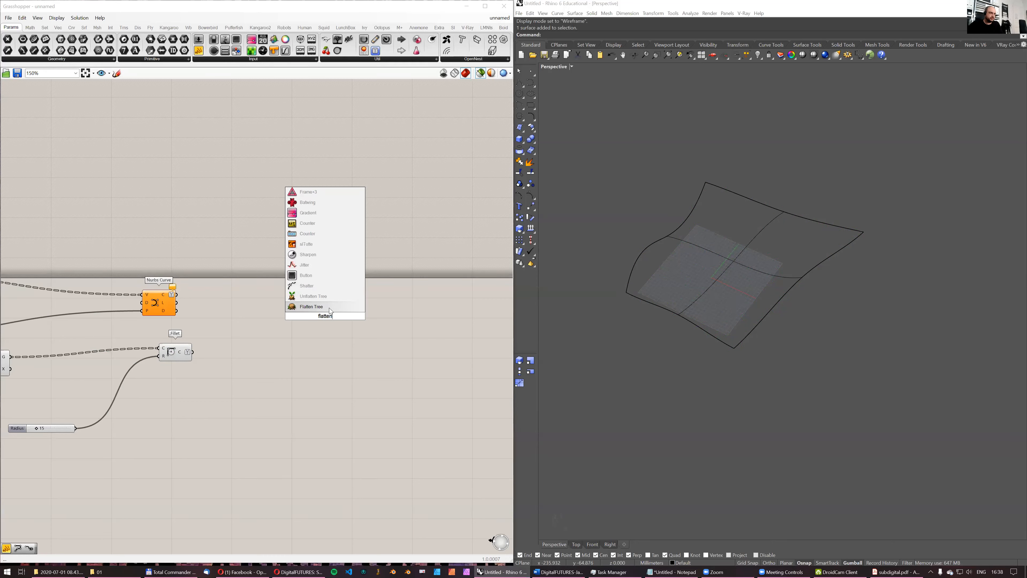
left_click(334, 307)
left_click_drag(176, 295, 314, 353)
key("ctrl+c")
key("ctrl+v")
left_click_drag(193, 351, 304, 343)
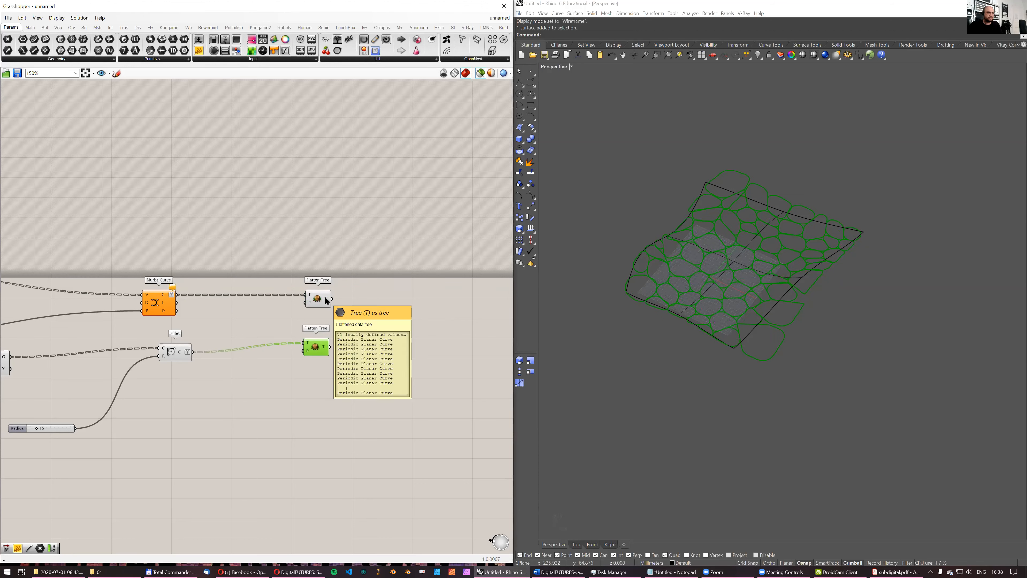
- Feed each Flatten Tree into its own List Item component and preview the two extracted cells in the Perspective view
double_click(391, 323)
type("item")
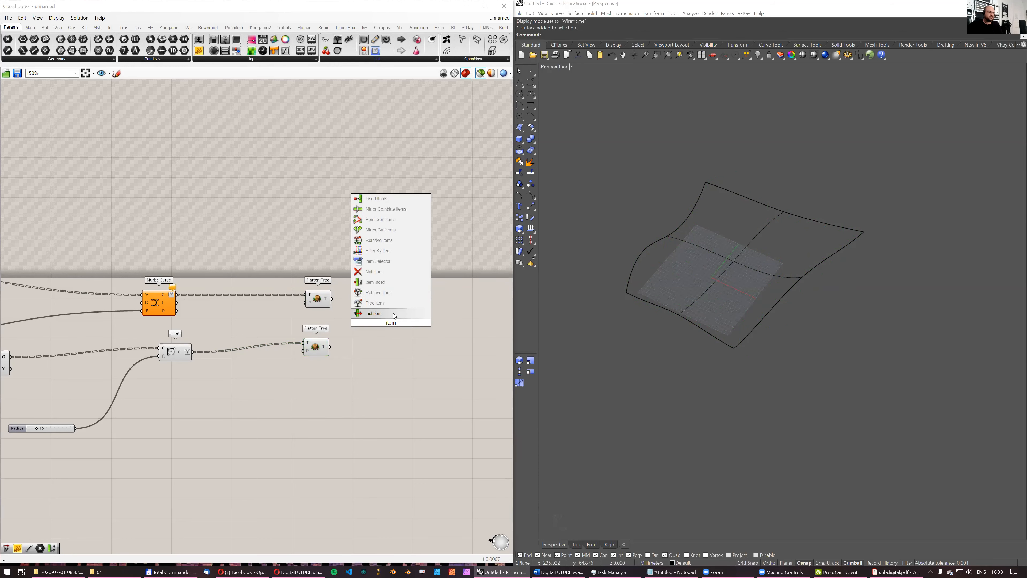
left_click(392, 313)
left_click_drag(332, 299, 369, 336)
left_click_drag(373, 338, 372, 342)
left_click(381, 309, "shift")
right_click_drag(668, 310, 689, 290)
scroll(686, 284, "up", 3)
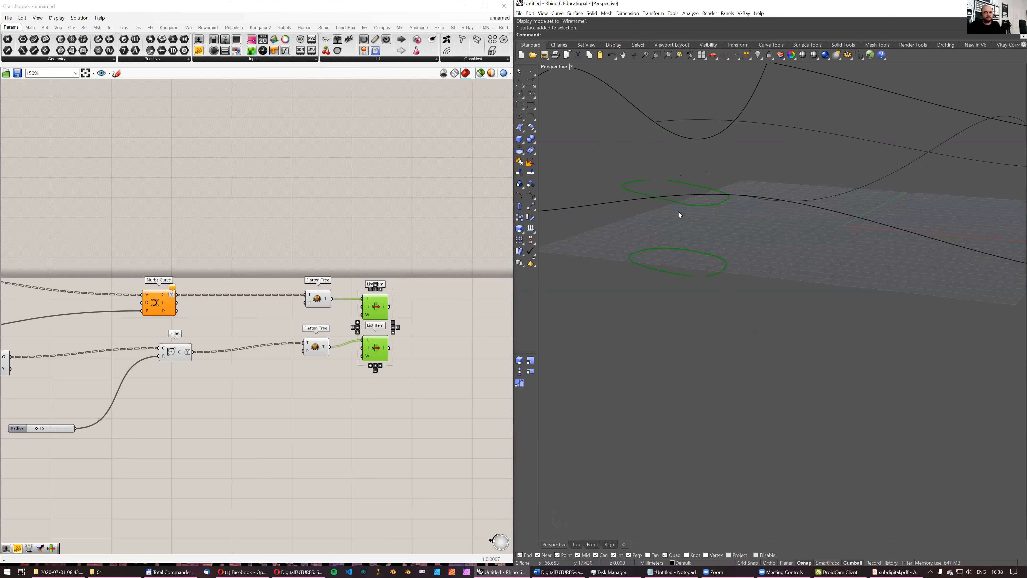
- Create Layer 01, make it current, and hide the Default layer that holds the wavy surface
right_click(785, 57)
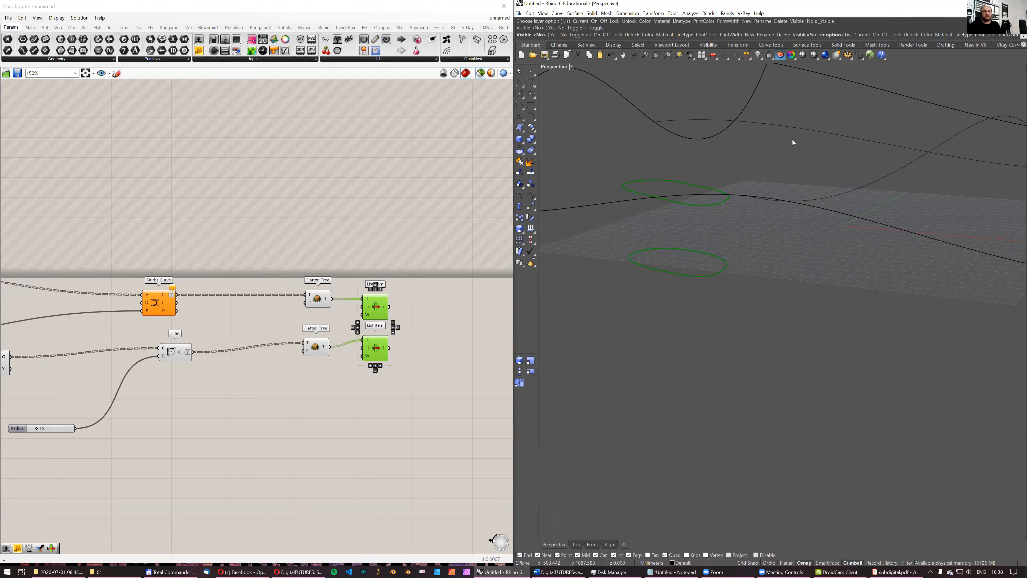
left_click_drag(889, 197, 792, 292)
left_click(741, 312)
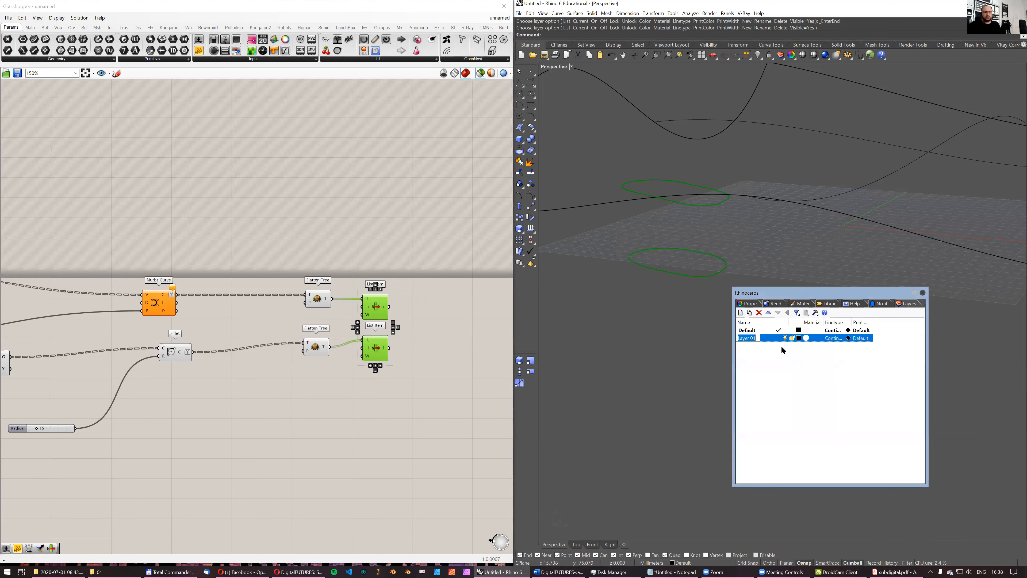
left_click(781, 335)
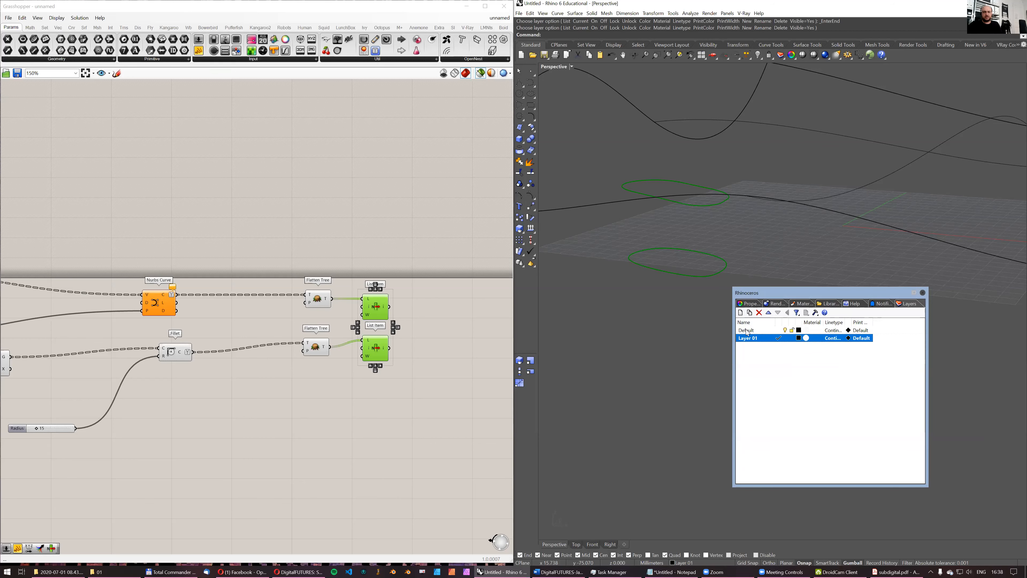
left_click(786, 331)
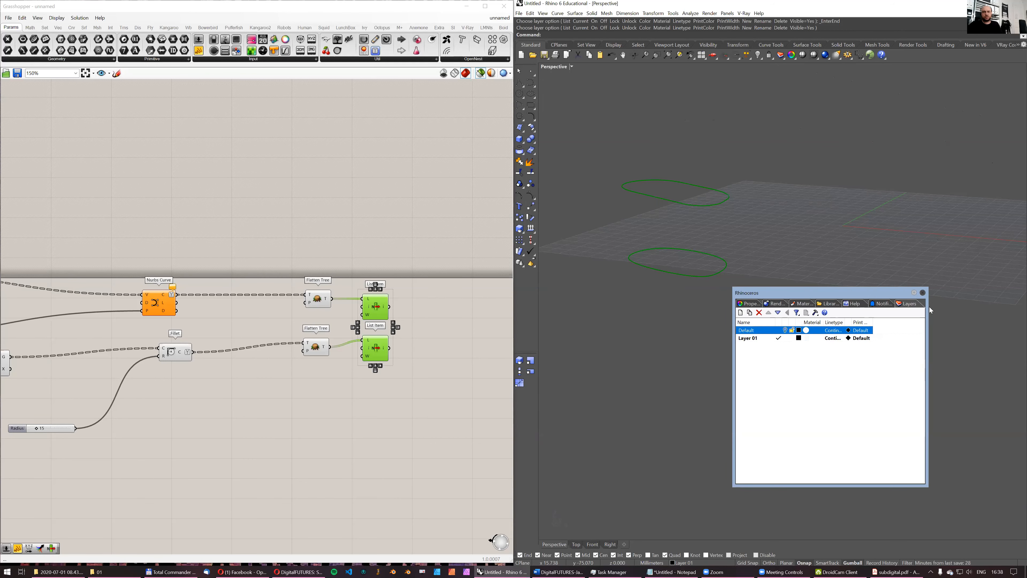
left_click(923, 294)
- Check the input surface parameter, then examine the two single cells from the List Items in the Perspective view
right_click_drag(700, 188, 696, 221)
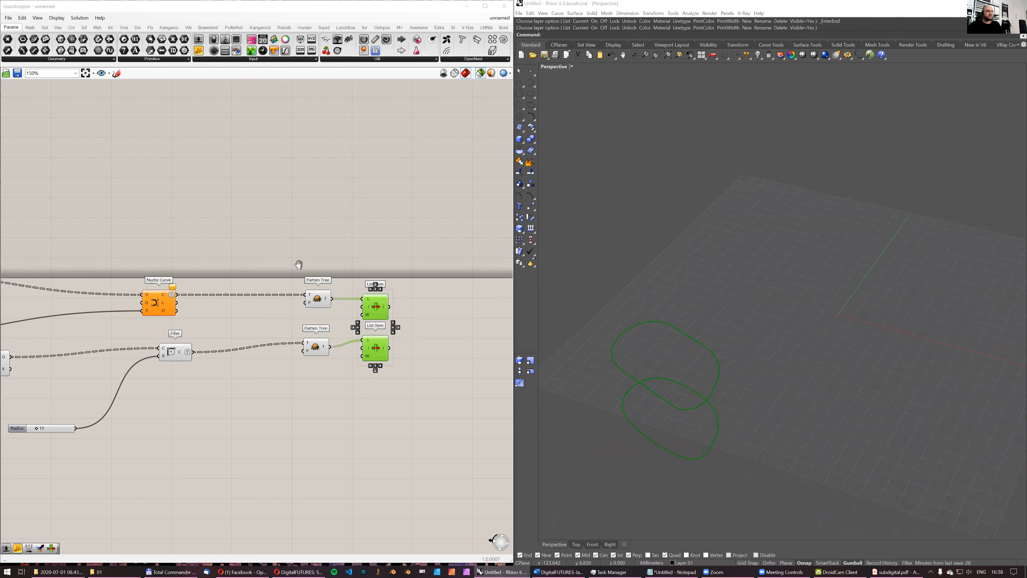
scroll(297, 265, "down", 4)
right_click_drag(157, 263, 403, 211)
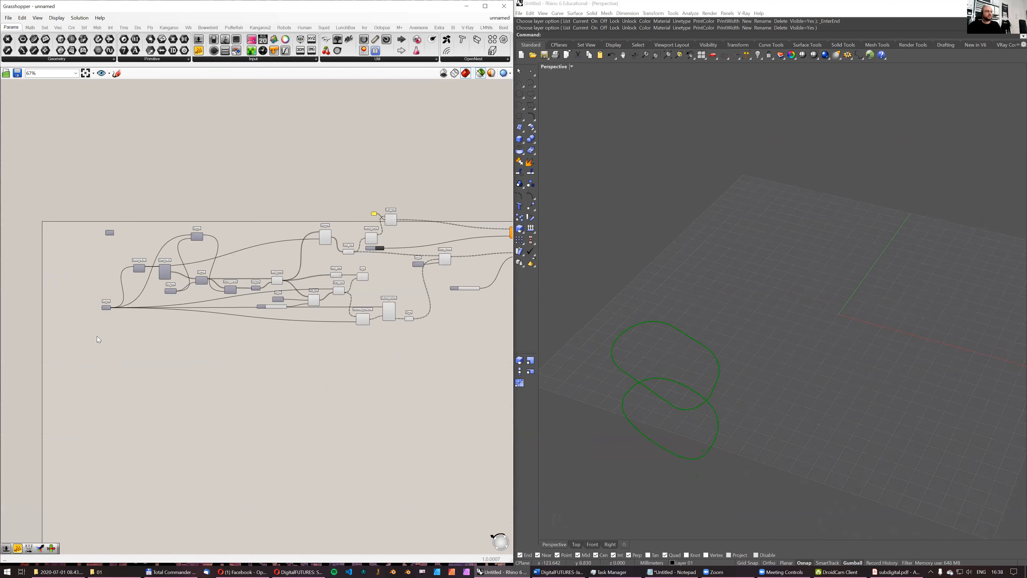
left_click(106, 307)
scroll(292, 275, "up", 3)
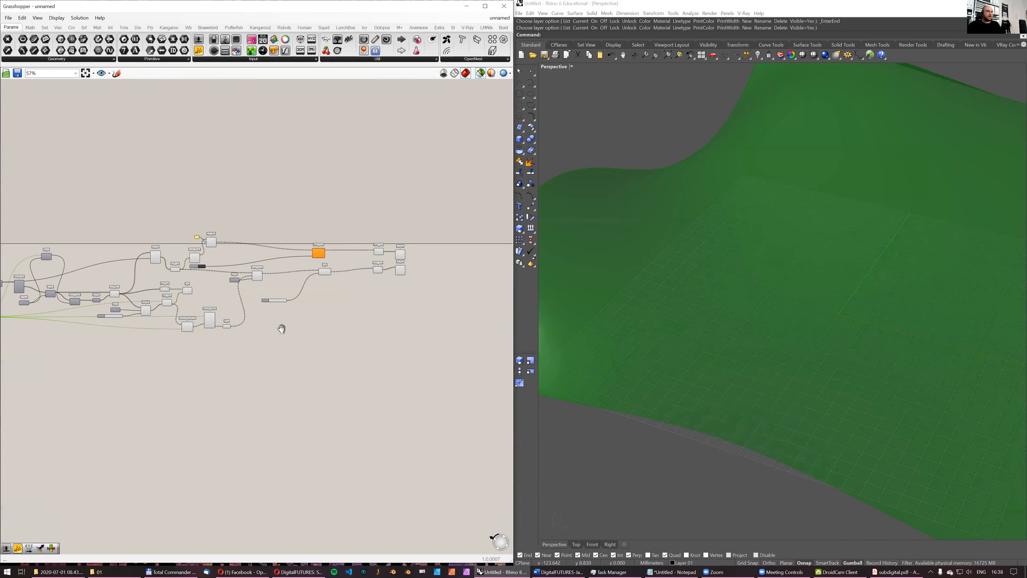
left_click(305, 263)
left_click(303, 293, "shift")
scroll(687, 344, "up", 5)
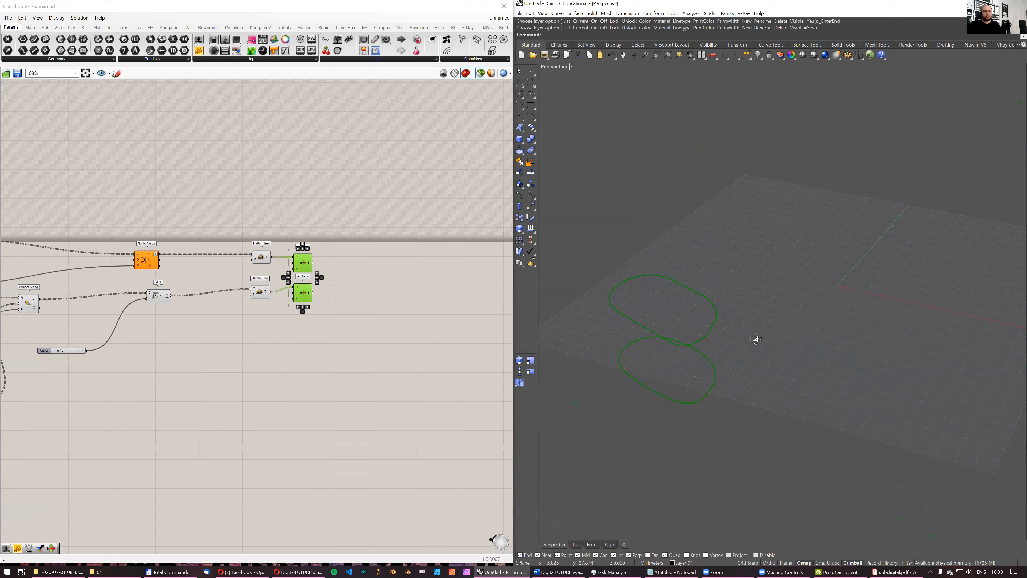
scroll(734, 312, "down", 5)
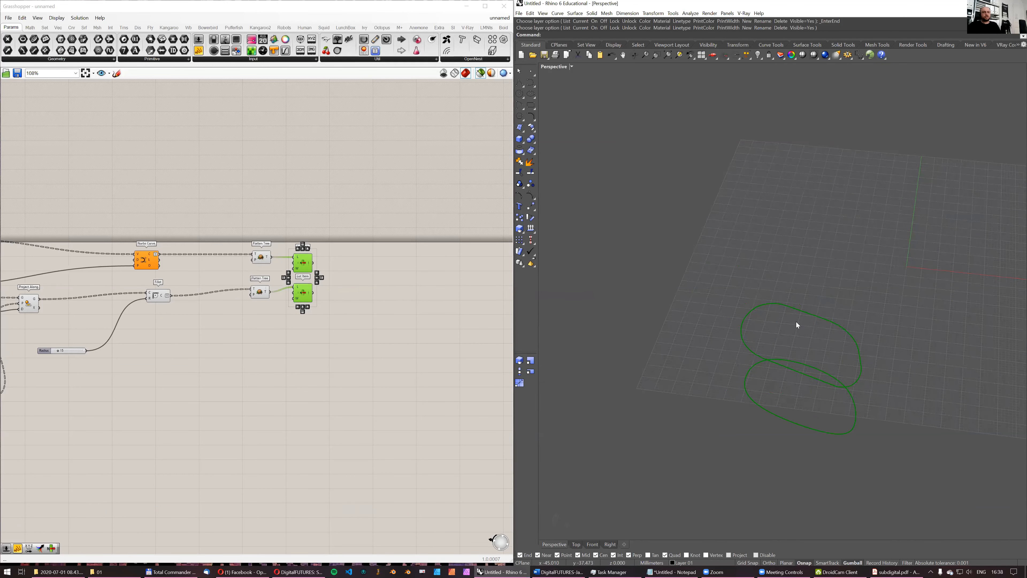
right_click_drag(787, 315, 784, 320)
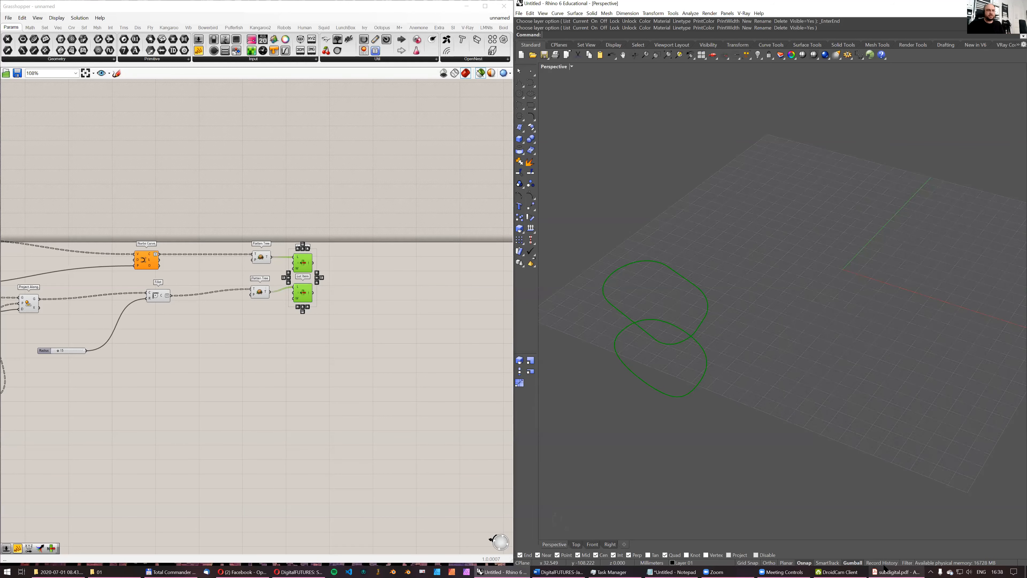
- Consult the panel-and-legs diagram on page 29 of subdigital.pdf and return to Grasshopper
left_click(896, 571)
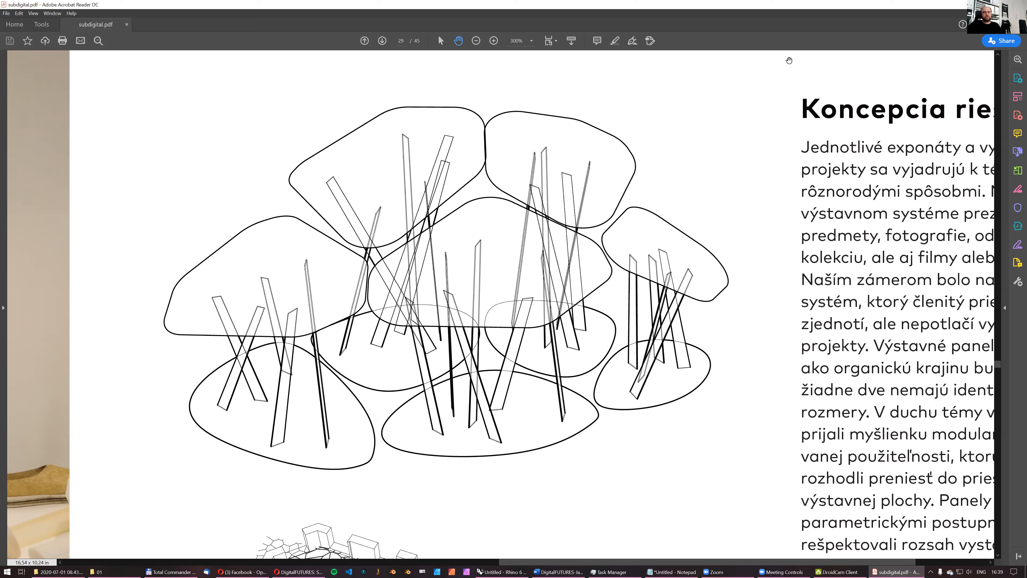
left_click(981, 4)
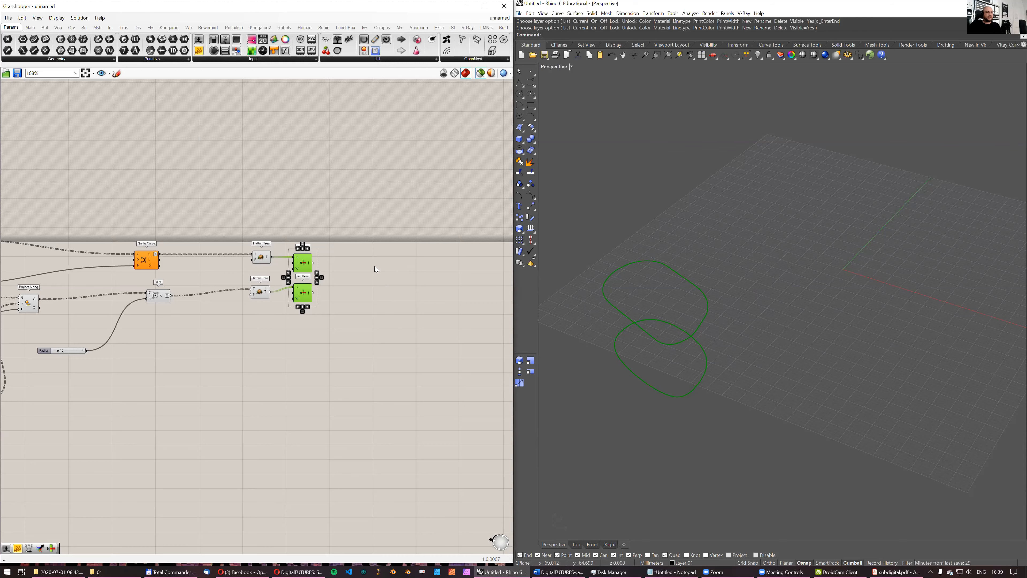
- Space the Fillet branch's List Item further below the other one, and preview only the Nurbs Curve branch's cell
right_click_drag(361, 279, 304, 286)
scroll(304, 286, "up", 1)
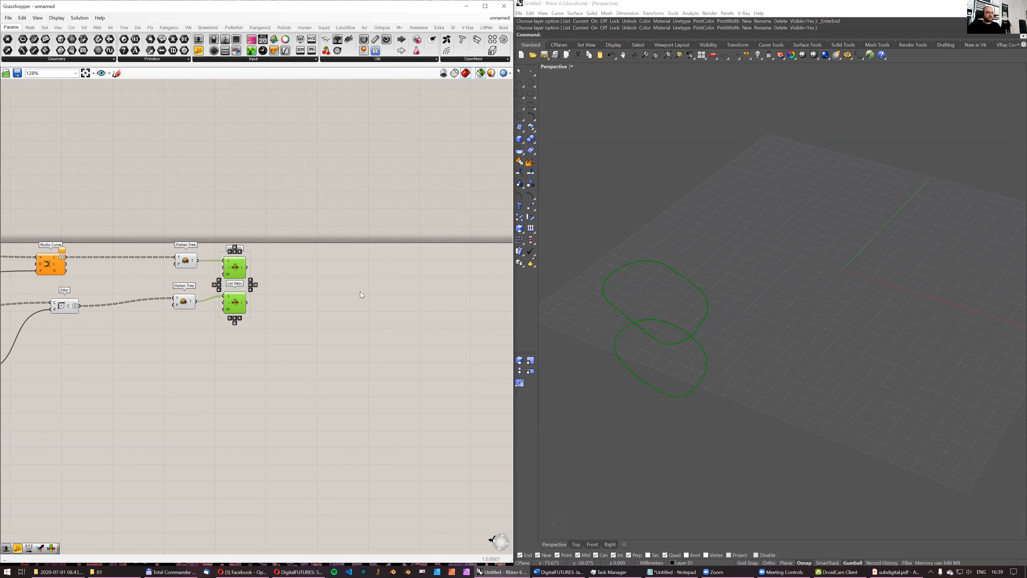
right_click_drag(348, 299, 324, 302)
left_click(320, 300)
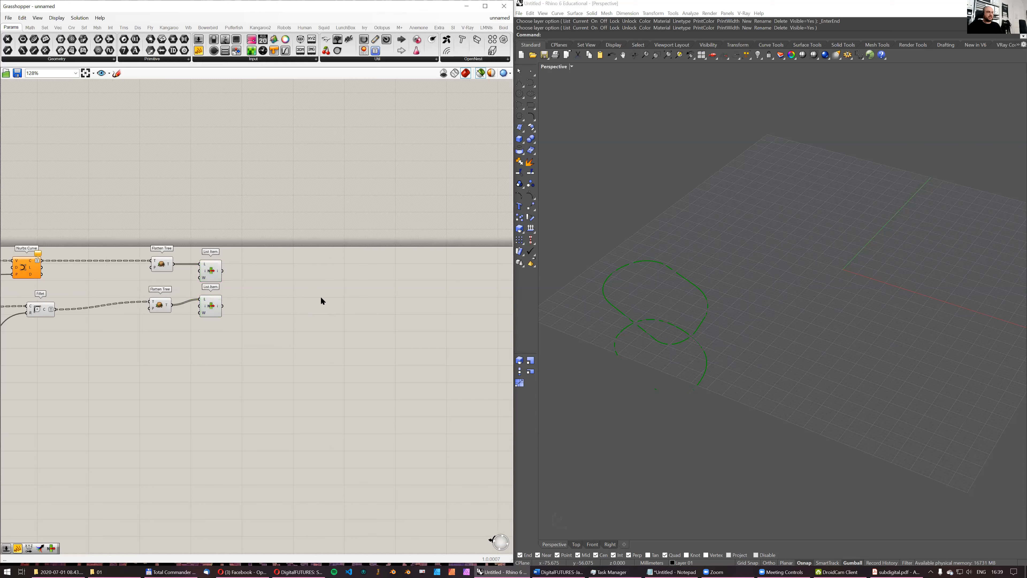
left_click(213, 312)
left_click_drag(212, 309, 212, 311)
left_click(219, 272)
right_click_drag(665, 346, 669, 324)
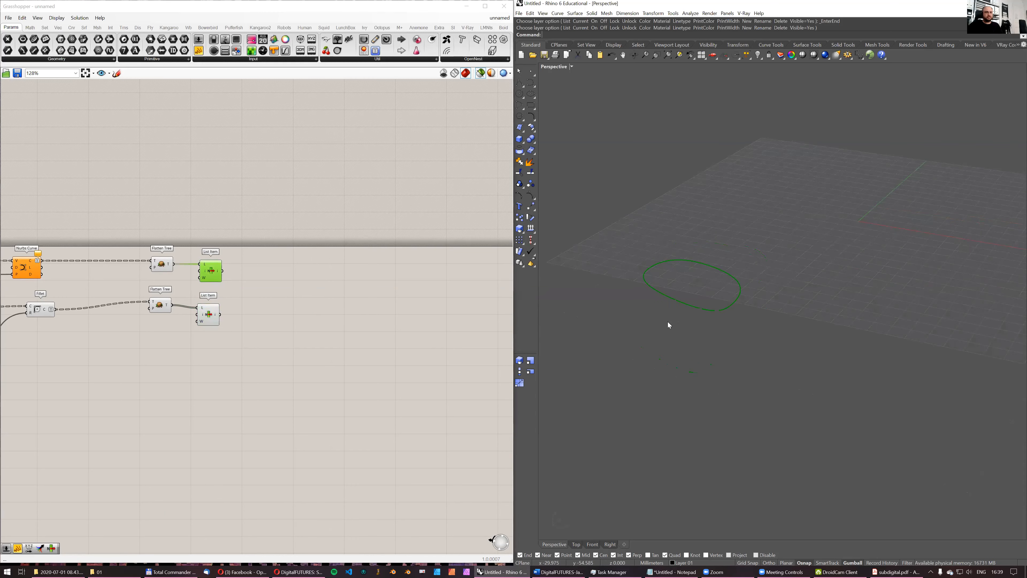
- Add an Area component fed by the Nurbs Curve branch's List Item and preview the cell with its centroid
double_click(271, 224)
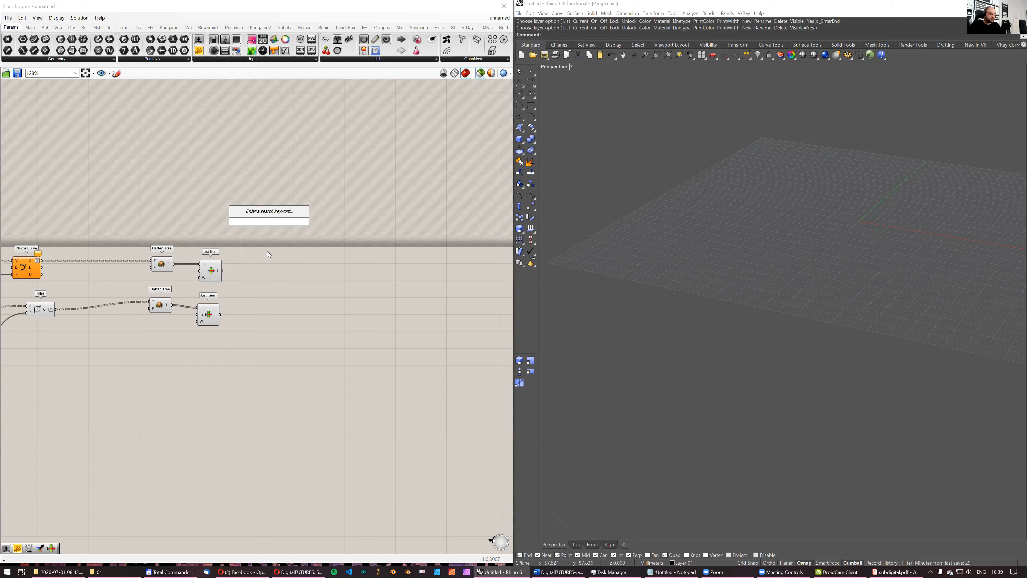
type("area")
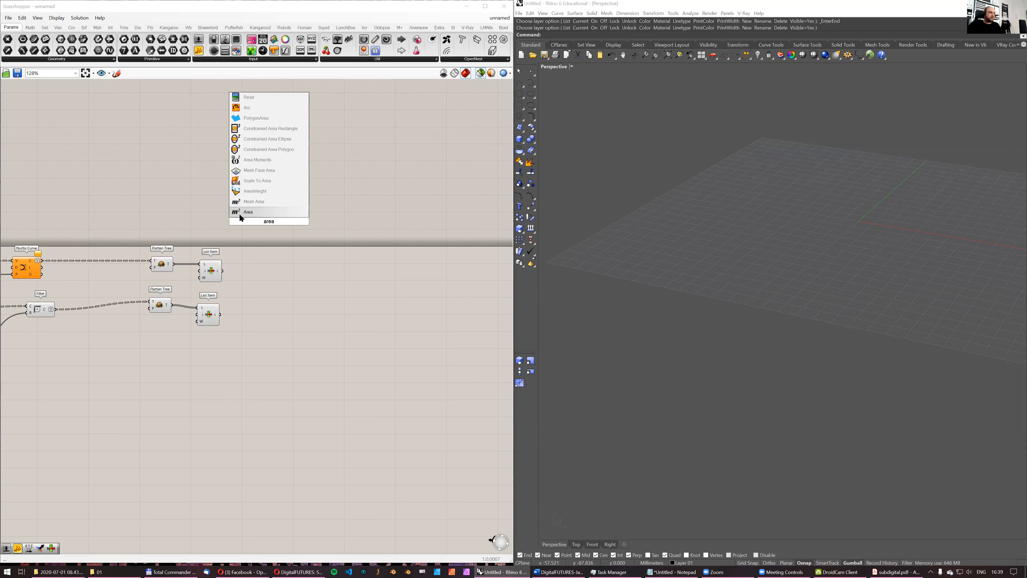
left_click(239, 212)
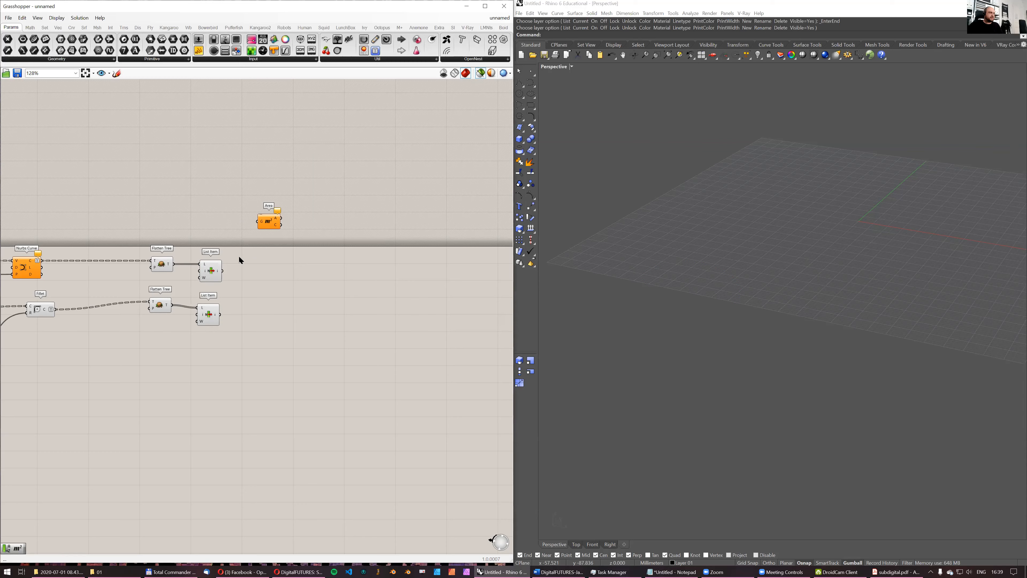
left_click_drag(222, 270, 254, 268)
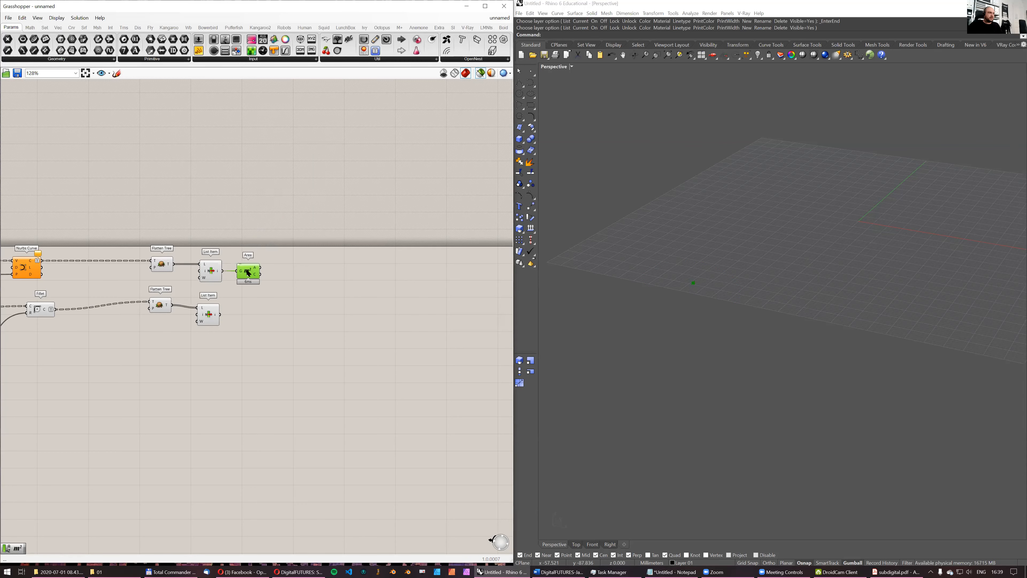
scroll(252, 268, "up", 1)
scroll(252, 268, "up", 2)
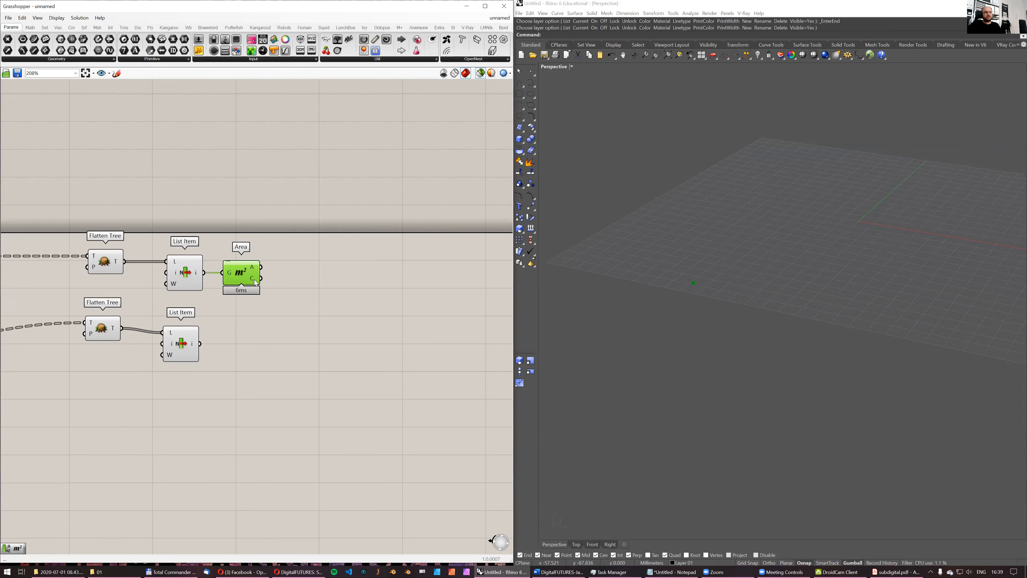
left_click(202, 266, "shift")
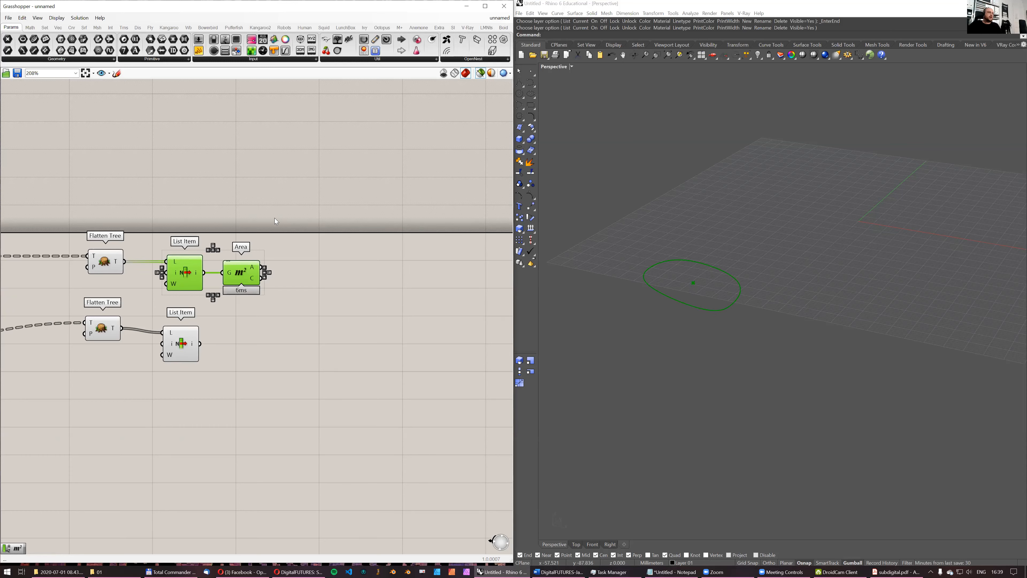
- Add an XZ Plane component beside the Area component
double_click(327, 260)
type("xz")
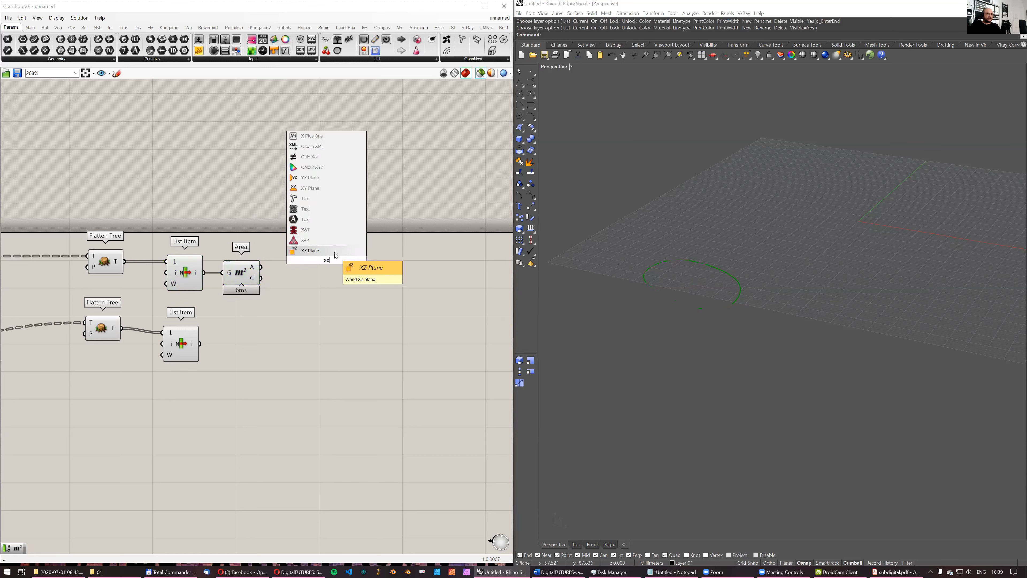
left_click(334, 251)
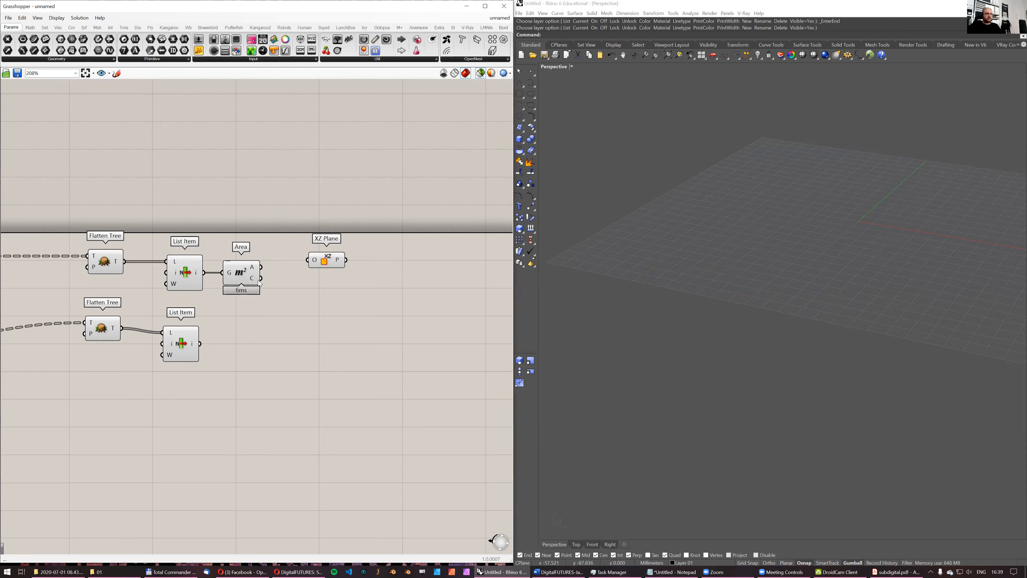
- Feed the Area's centroid into the XZ Plane's origin and preview the plane together with both List Items' cells
left_click_drag(328, 260, 328, 274)
right_click_drag(878, 213, 886, 217)
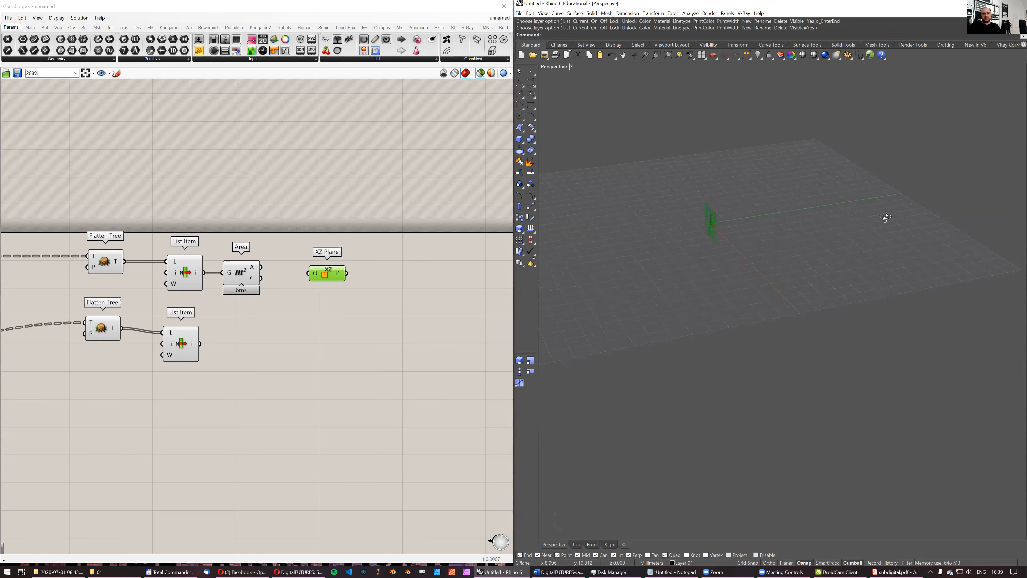
left_click_drag(262, 278, 321, 273)
left_click(195, 267, "shift")
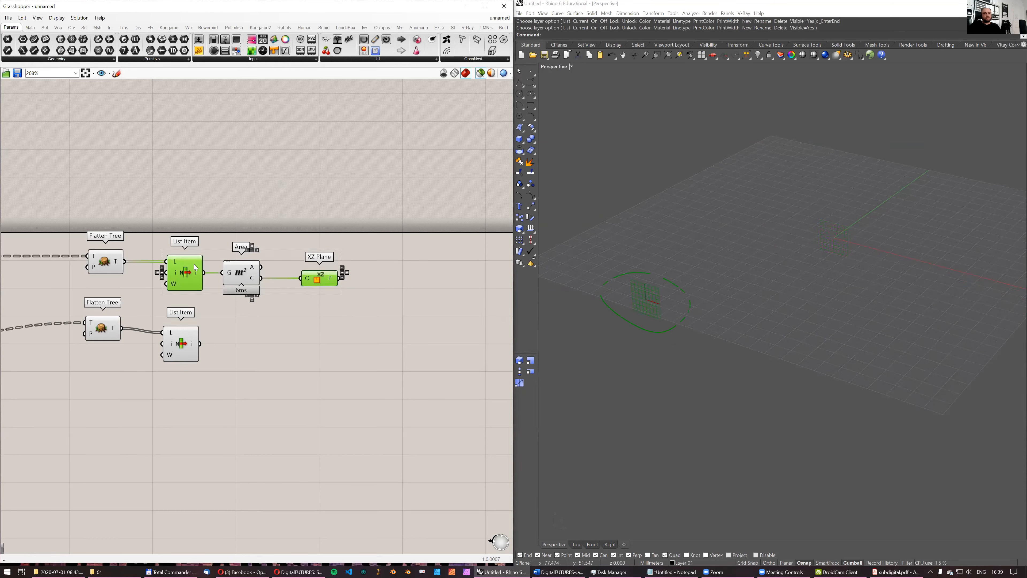
left_click(182, 346, "shift")
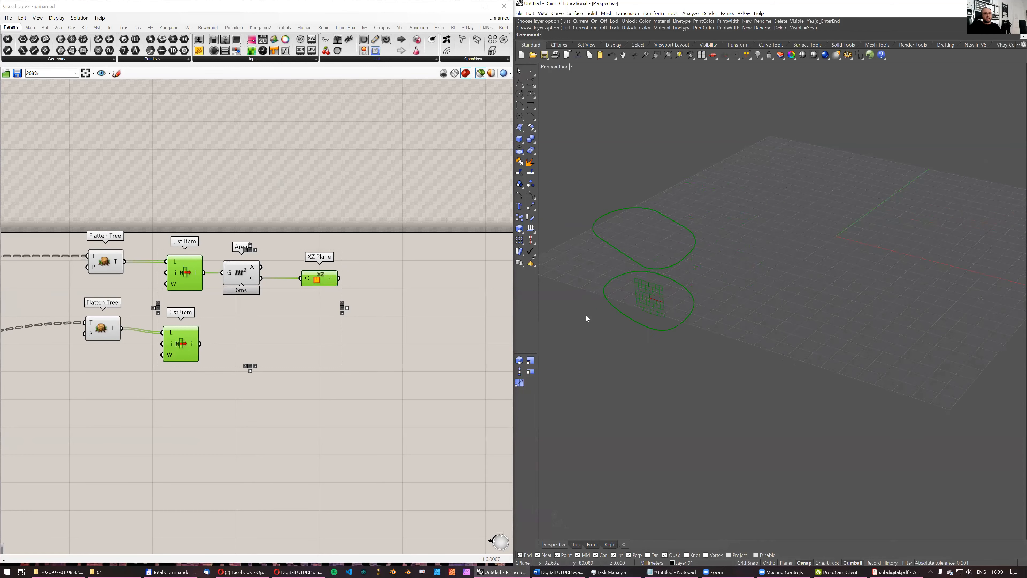
double_click(358, 206)
type("intersection")
key("Up")
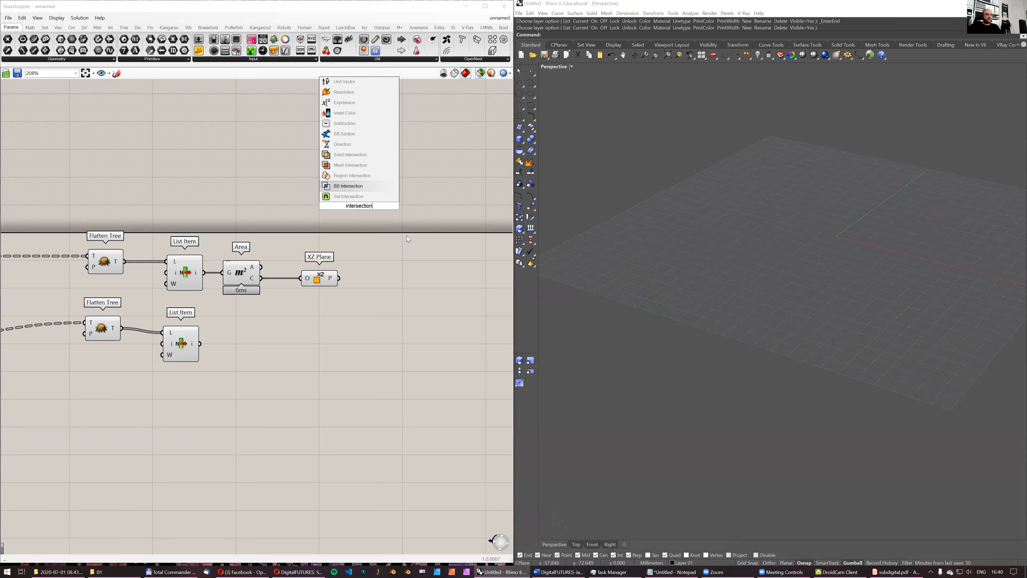
key("Up")
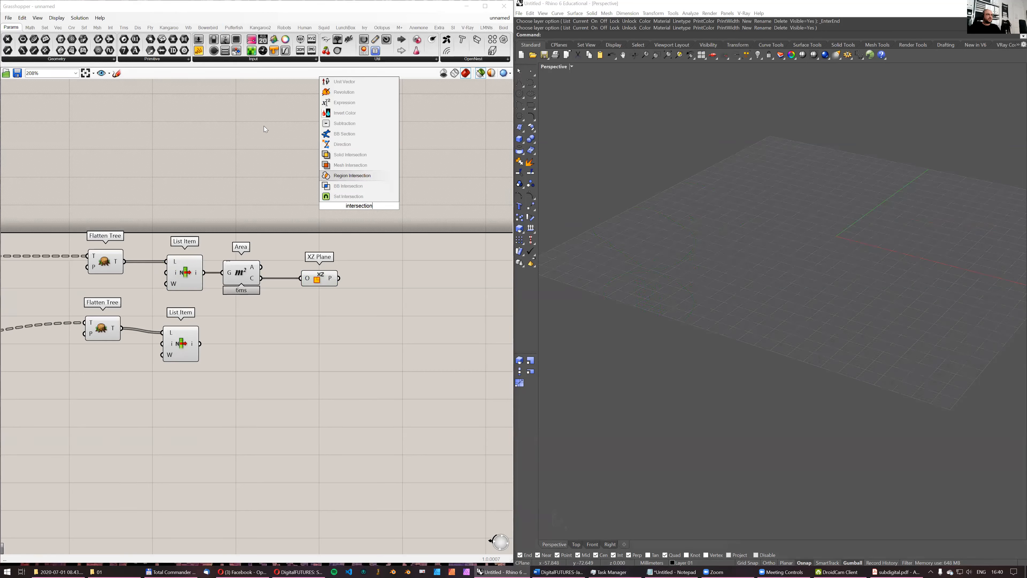
key("Escape")
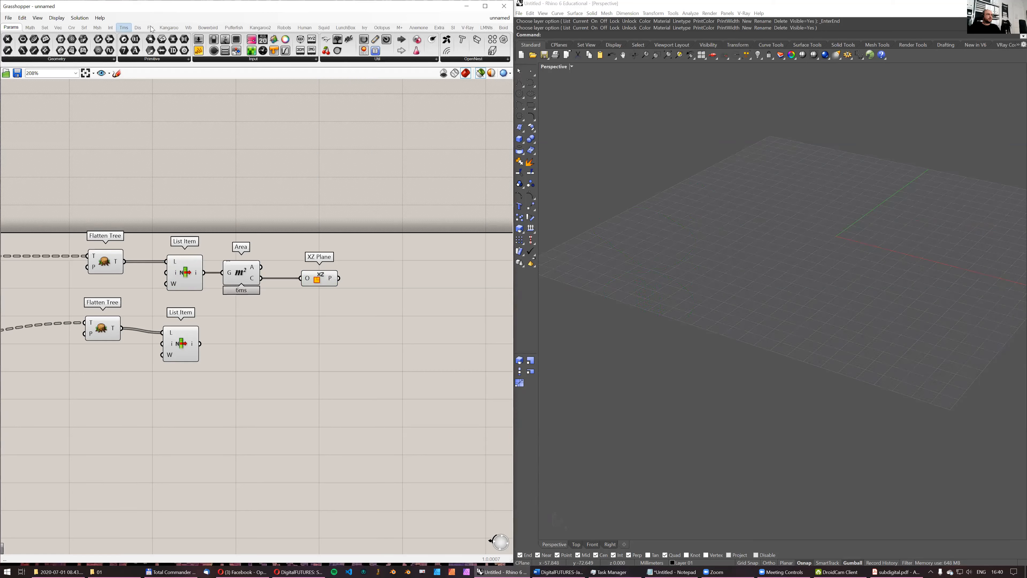
- Add a Curve | Plane intersection component after the XZ Plane and feed its curve input from the Nurbs Curve branch's List Item
left_click(114, 29)
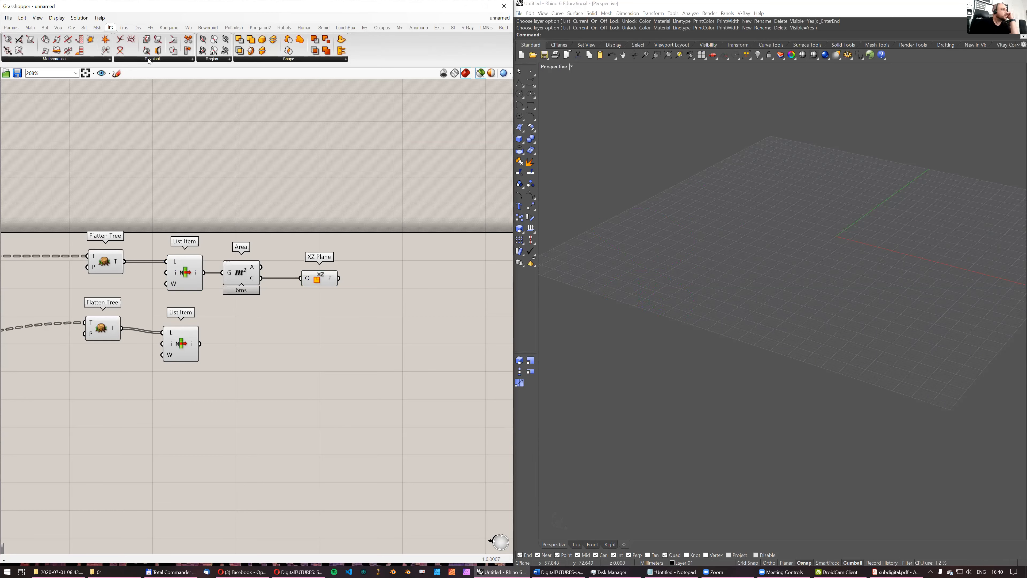
left_click(162, 60)
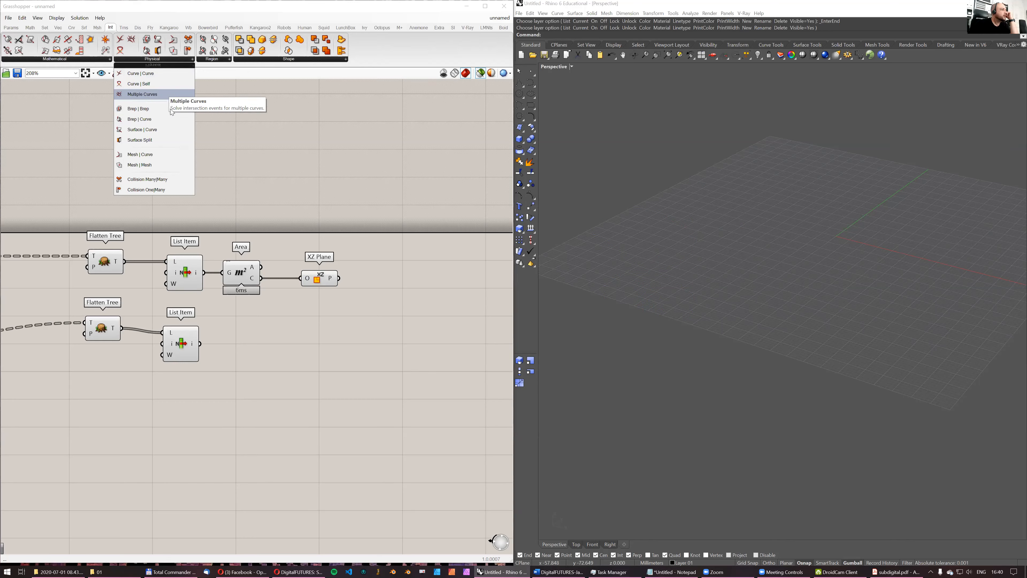
left_click(91, 61)
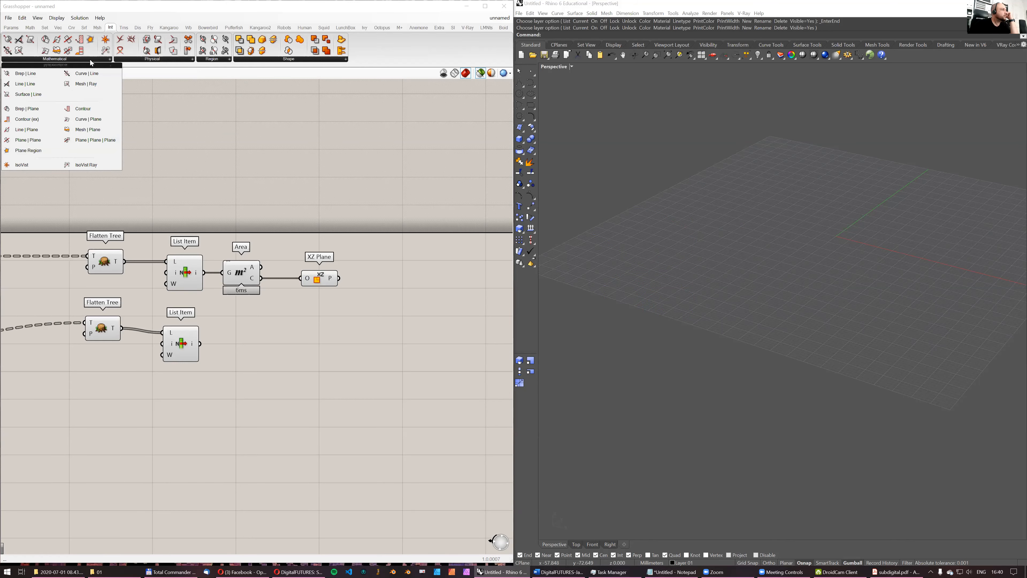
left_click_drag(99, 118, 382, 279)
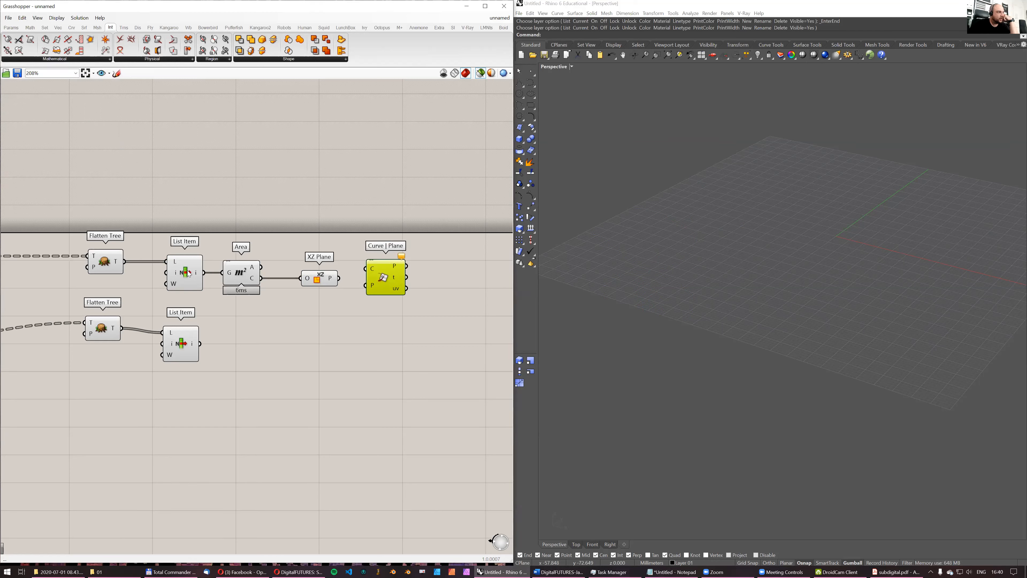
left_click_drag(185, 267, 413, 240)
left_click_drag(215, 207, 273, 212, "alt")
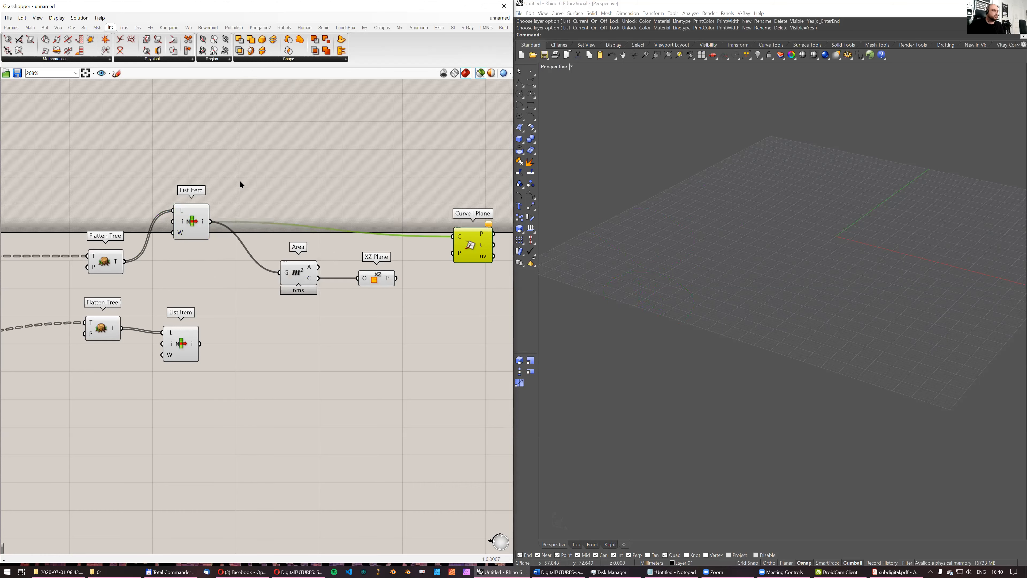
- Insert a grouped Curve parameter after the Nurbs Curve branch's List Item, feeding both the Area and the Curve | Plane component
double_click(239, 181)
type("curve")
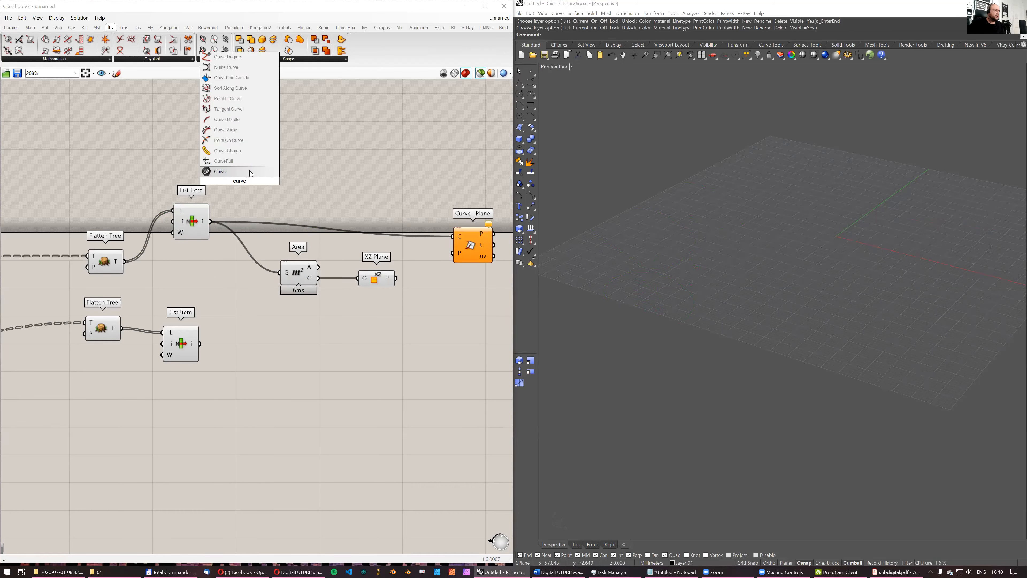
left_click(249, 170)
left_click_drag(211, 222, 244, 205, "ctrl+shift")
right_click(244, 205)
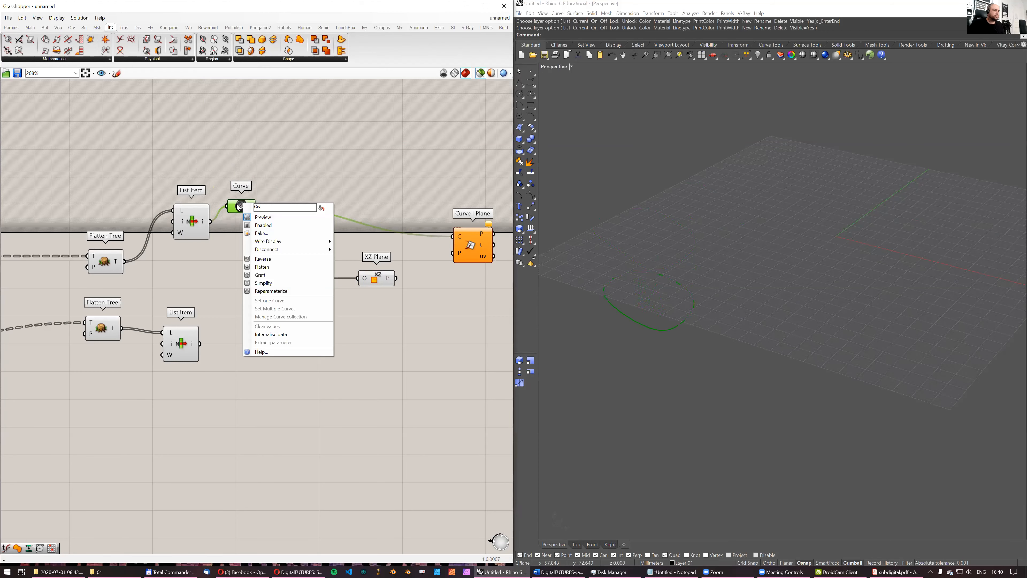
middle_click(239, 206)
left_click(241, 184)
- Rename the Curve parameter's group to "Bottom Curve"
right_click(257, 197)
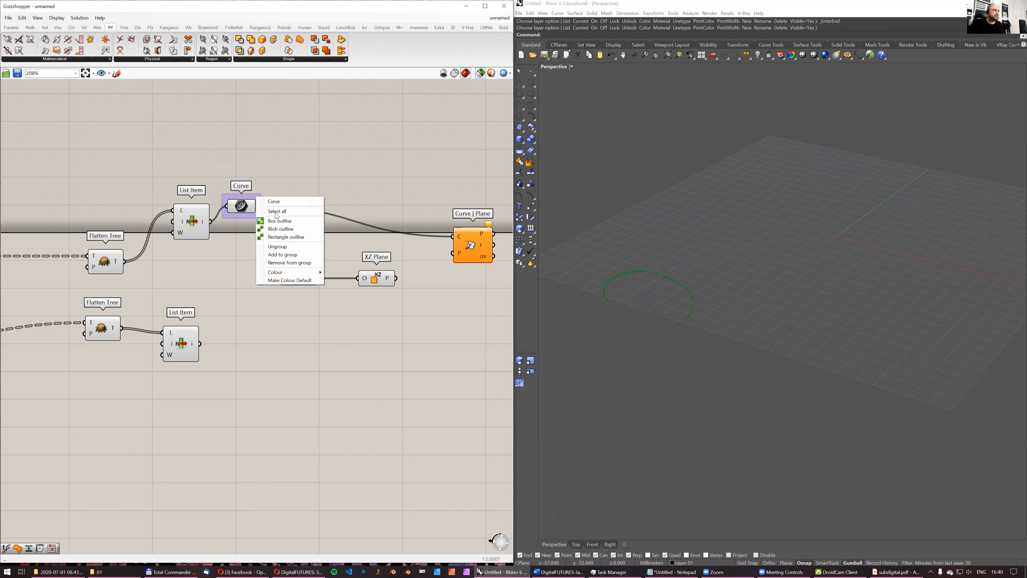
left_click(227, 199)
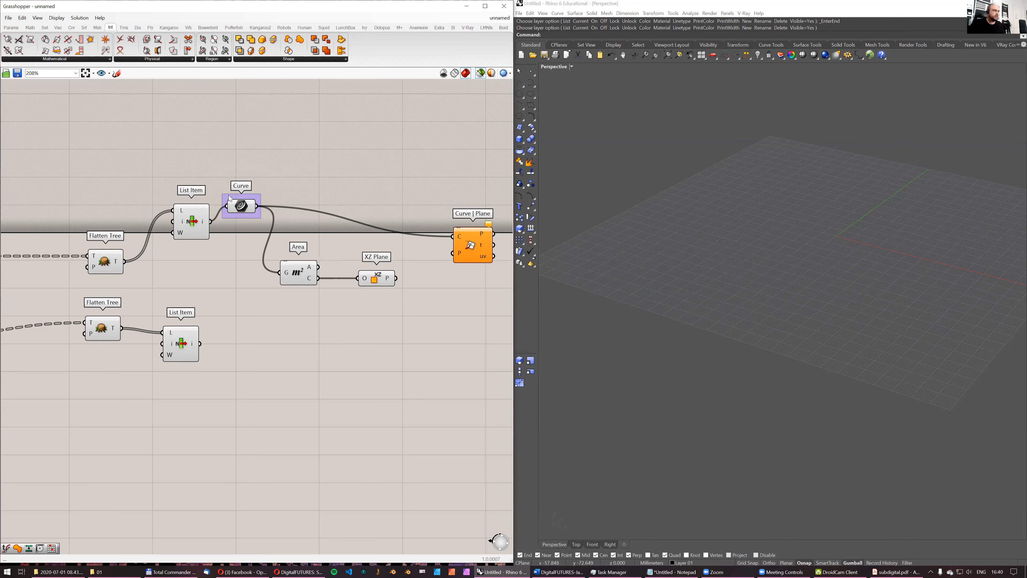
right_click(227, 199)
left_click(228, 199)
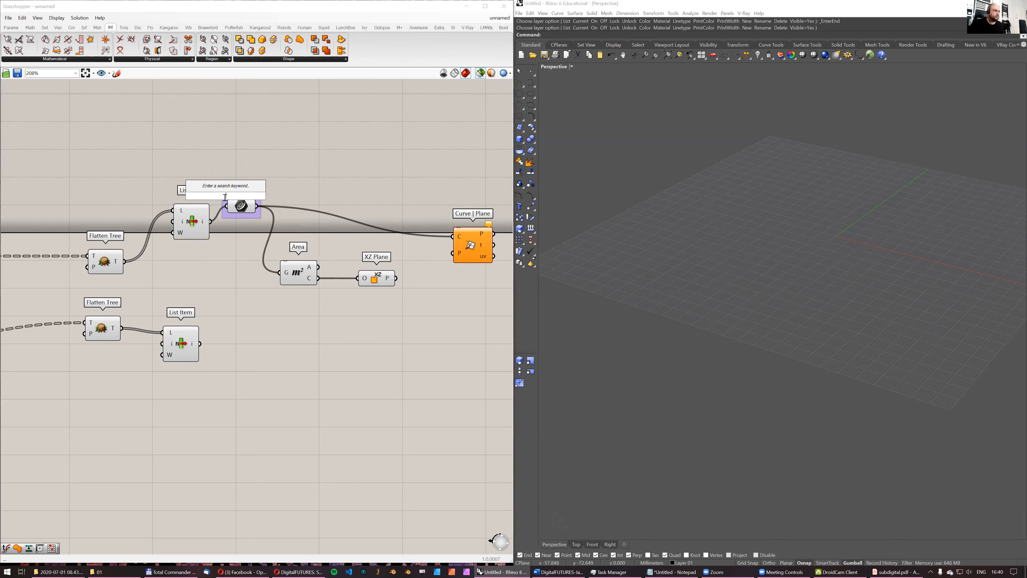
scroll(235, 222, "up", 4)
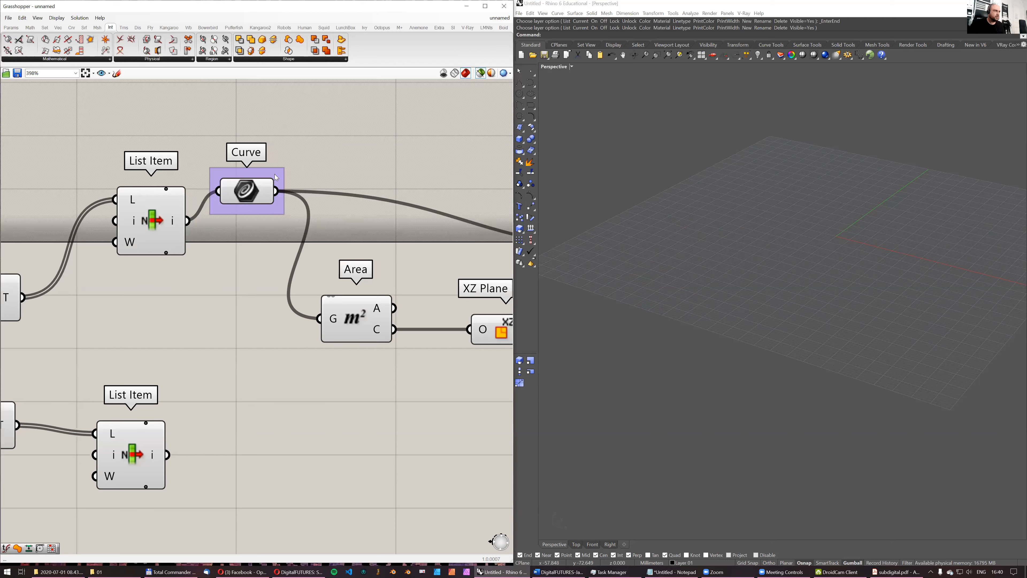
scroll(275, 175, "down", 4)
left_click(285, 169)
left_click(284, 170)
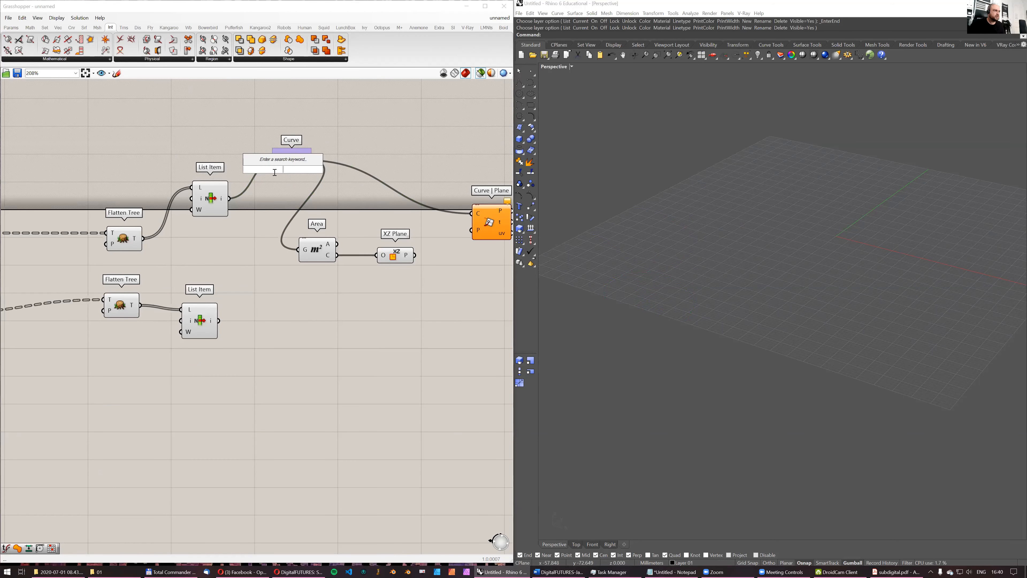
right_click(281, 152)
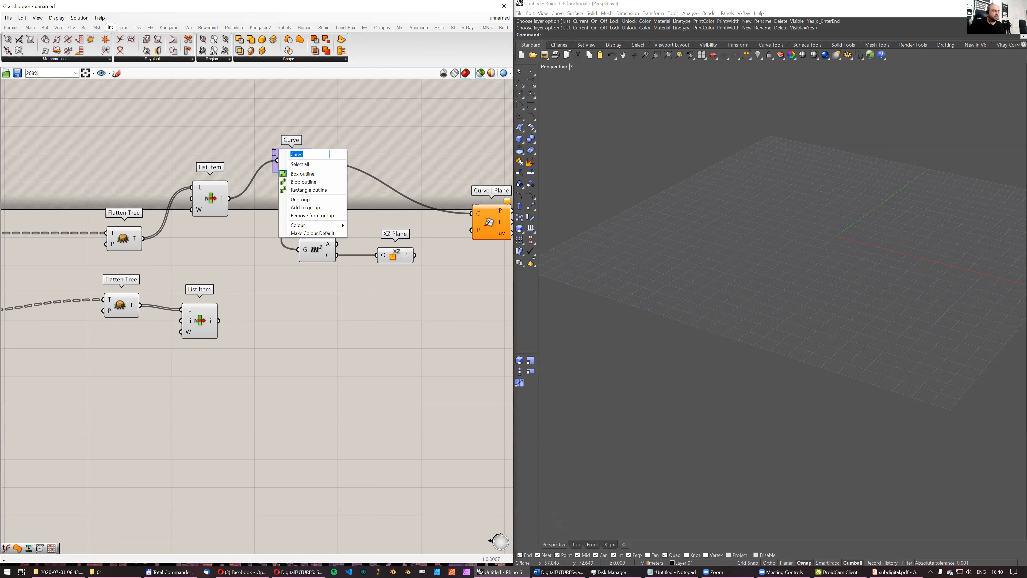
key("Home")
type("Bottom")
key("Return")
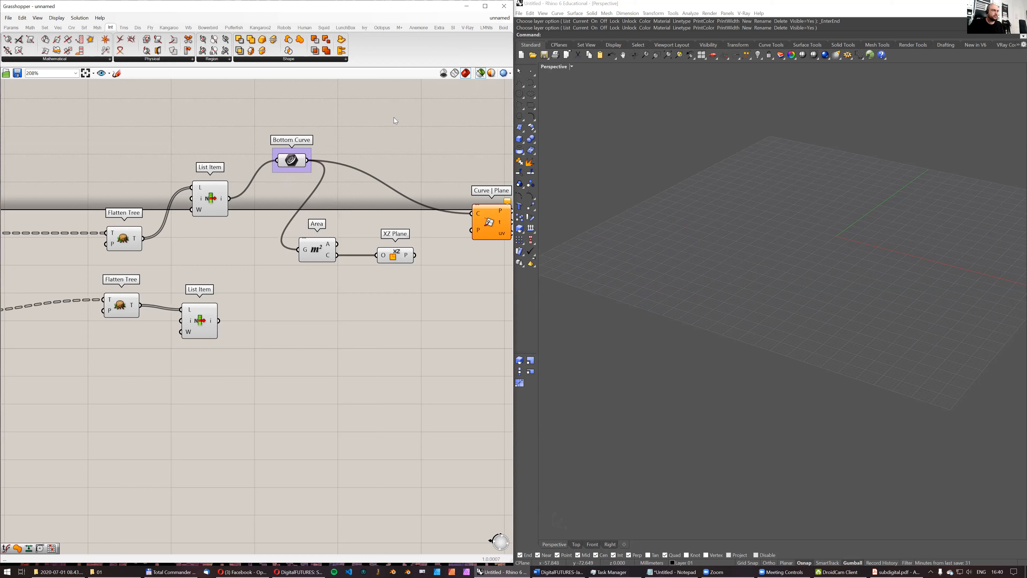
- Add a second grouped Curve parameter fed by the Fillet branch's List Item and name its group "Top Curve"
left_click_drag(295, 162, 288, 330)
left_click_drag(221, 322, 266, 330)
middle_click(275, 331)
left_click(294, 321)
right_click(297, 320)
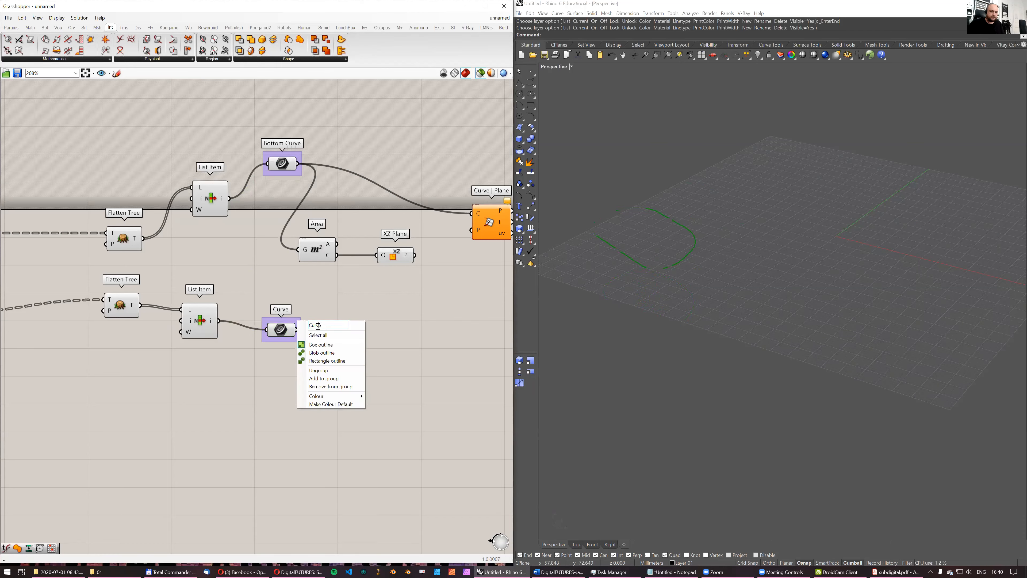
type("top")
key("Delete")
type("T")
left_click(338, 296)
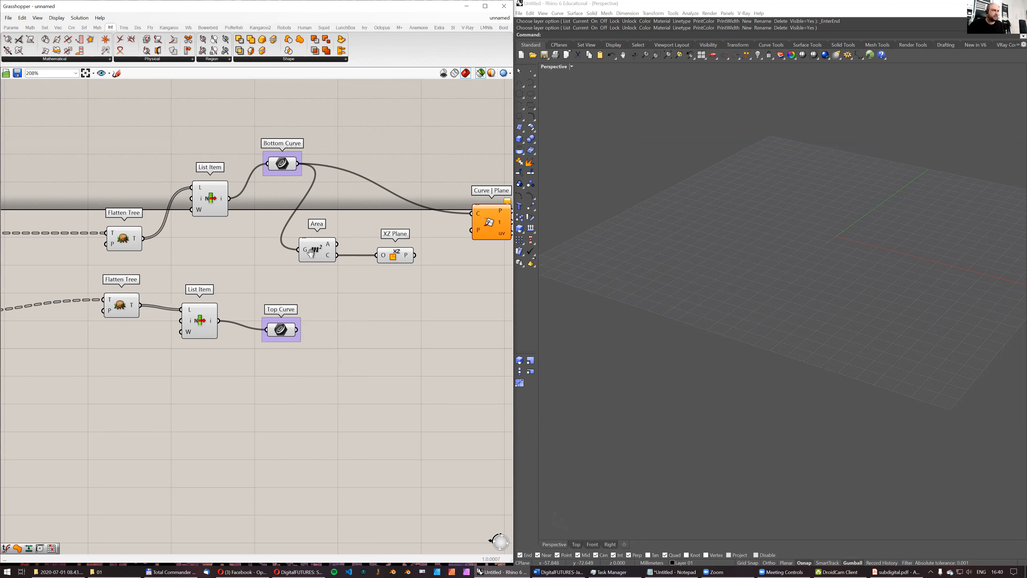
- Connect the XZ Plane to the Curve | Plane component's plane input and preview the intersection points with the plane and bottom cell
right_click_drag(329, 266, 293, 276)
right_click_drag(359, 259, 322, 265)
left_click_drag(340, 270, 397, 246)
left_click(414, 240)
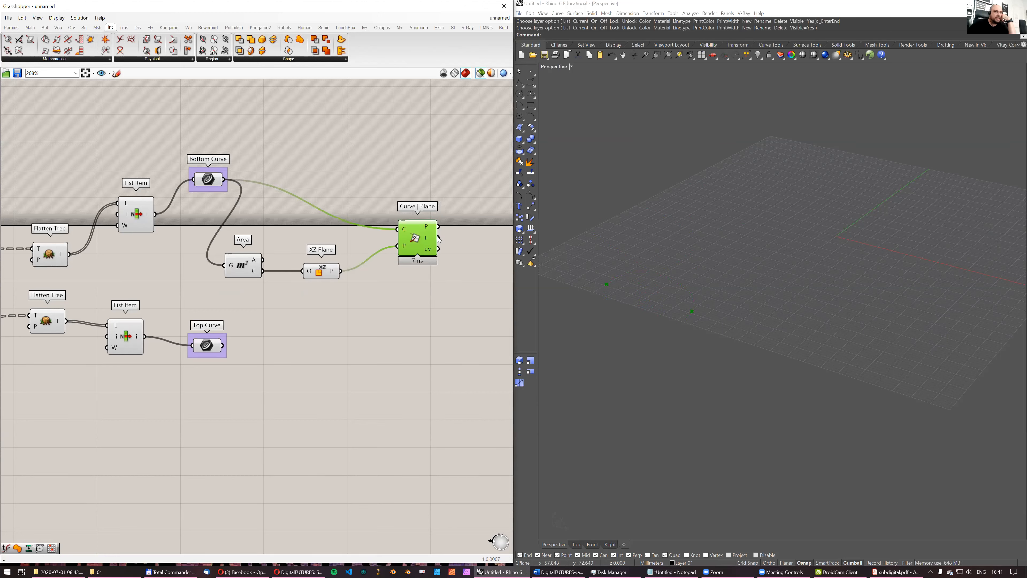
left_click(142, 215, "shift")
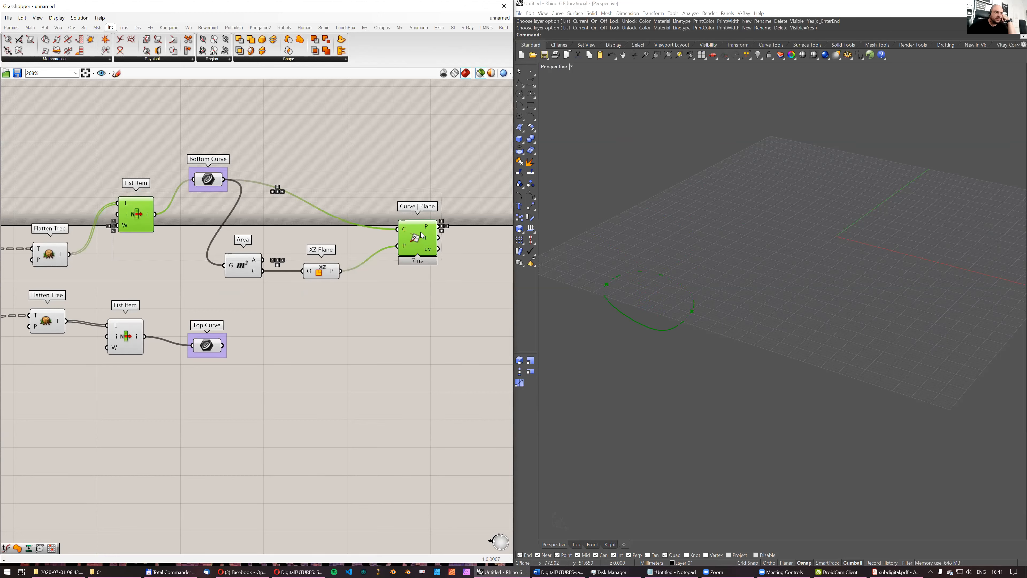
left_click(321, 275, "shift")
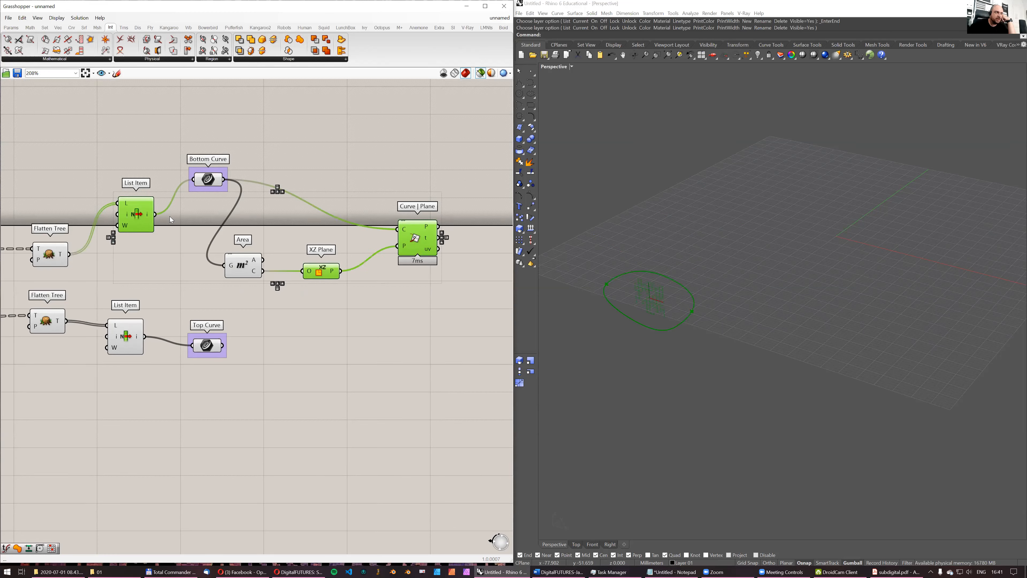
scroll(654, 291, "up", 5)
scroll(658, 303, "down", 1)
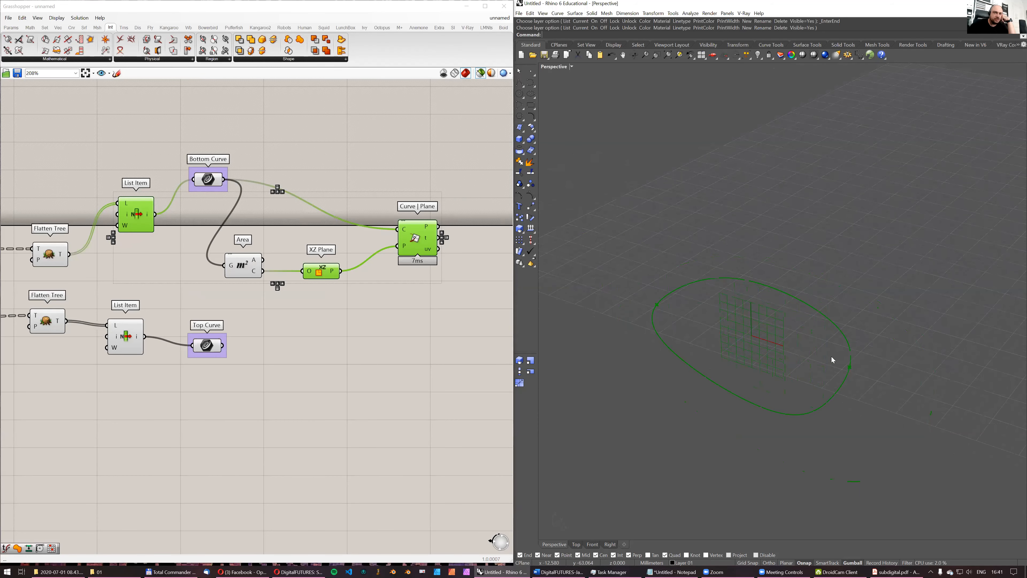
- Add a PolyLine component beside the Curve | Plane component
right_click_drag(331, 256, 289, 265)
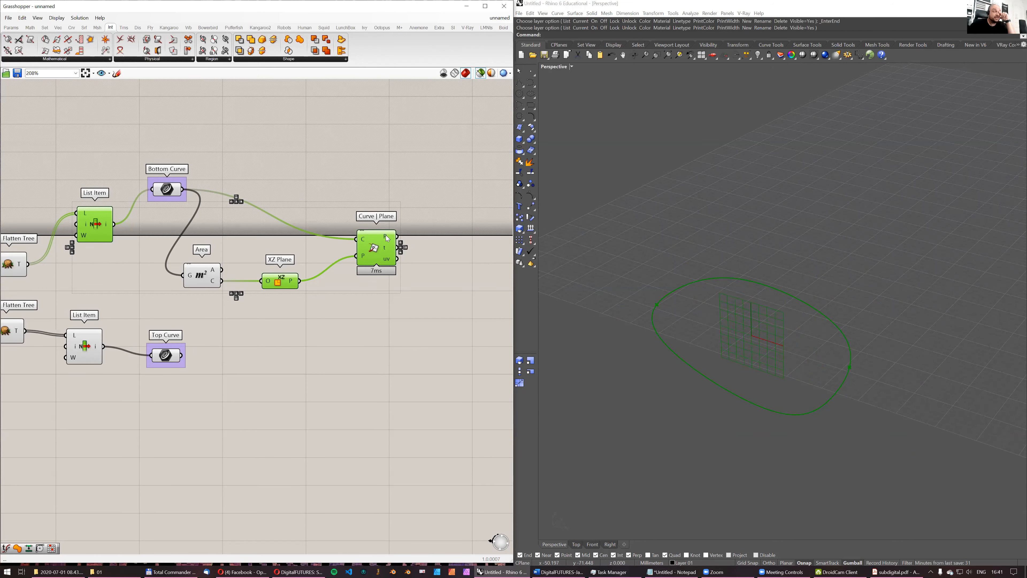
right_click_drag(419, 200, 357, 213)
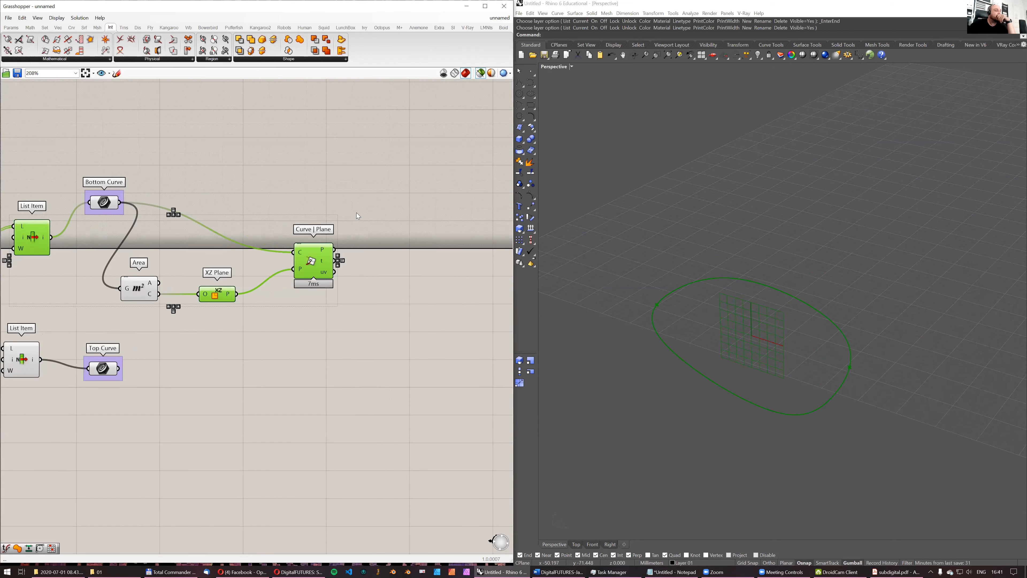
double_click(395, 224)
type("line")
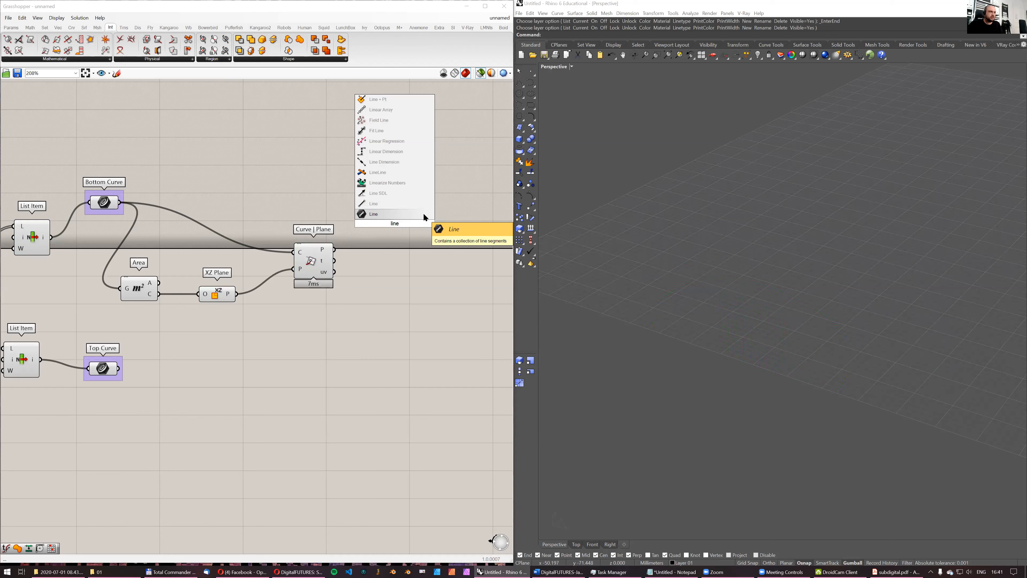
key("BackSpace")
key("BackSpace")
key("BackSpace")
key("BackSpace")
type("polyline")
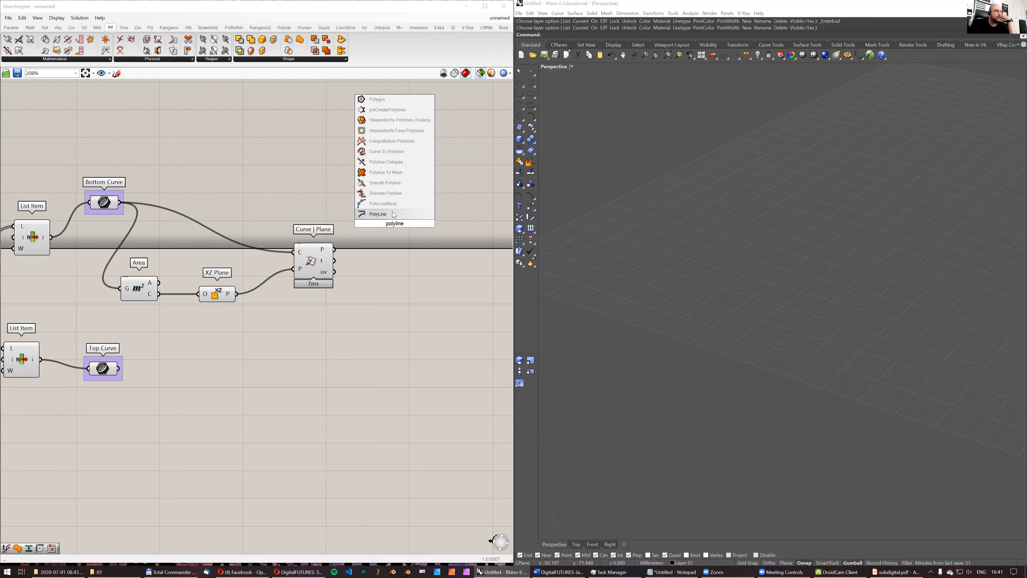
key("Return")
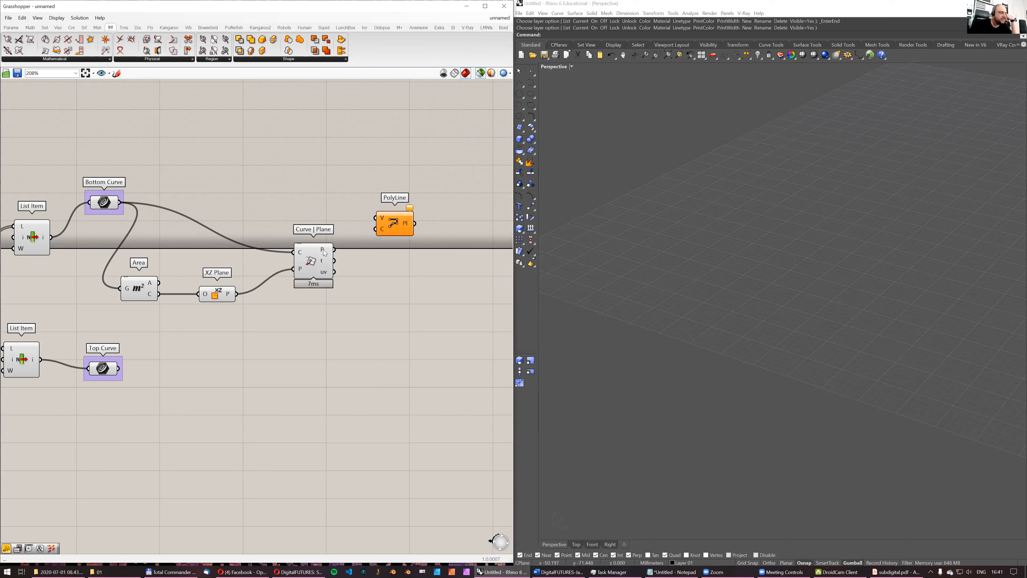
- Feed the Curve | Plane intersection points into the PolyLine's vertices, tidy the layout, and preview the line with the bottom cell
left_click_drag(334, 249, 394, 252)
left_click_drag(432, 297, 309, 210)
left_click_drag(314, 259, 328, 277)
left_click(351, 179)
left_click(409, 277)
right_click_drag(299, 237, 393, 237)
left_click(130, 242)
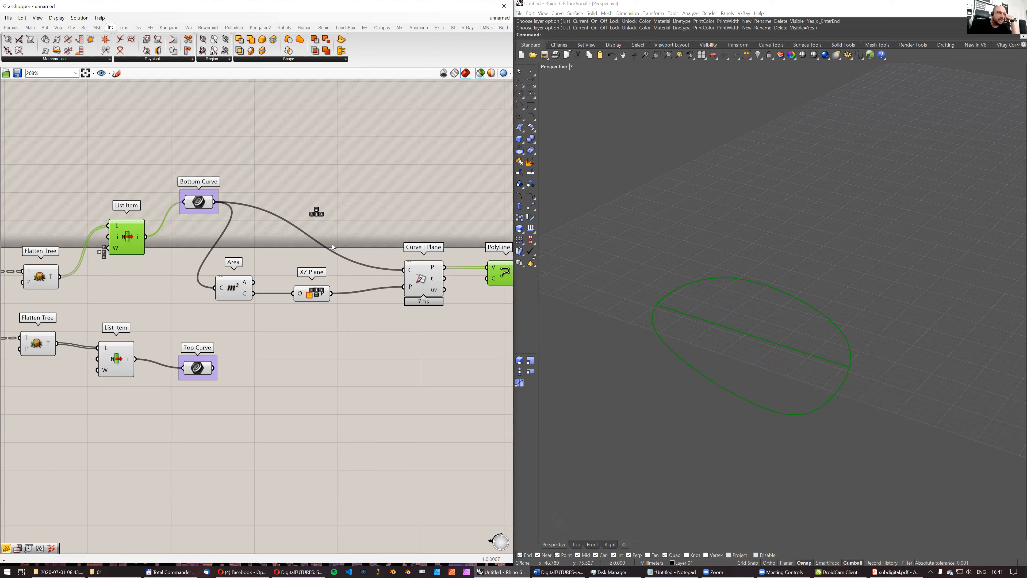
scroll(332, 243, "down", 3)
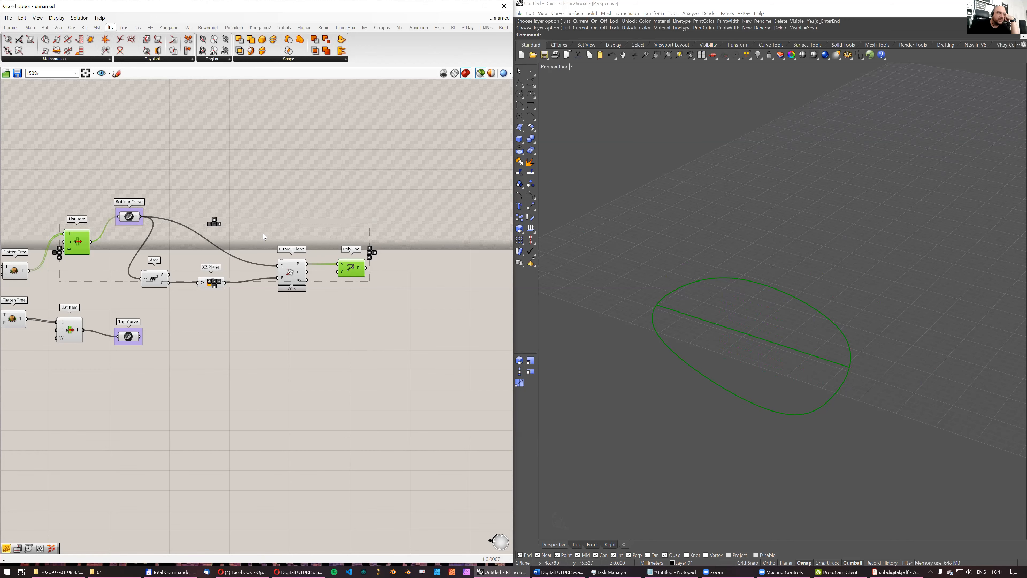
right_click_drag(328, 227, 293, 226)
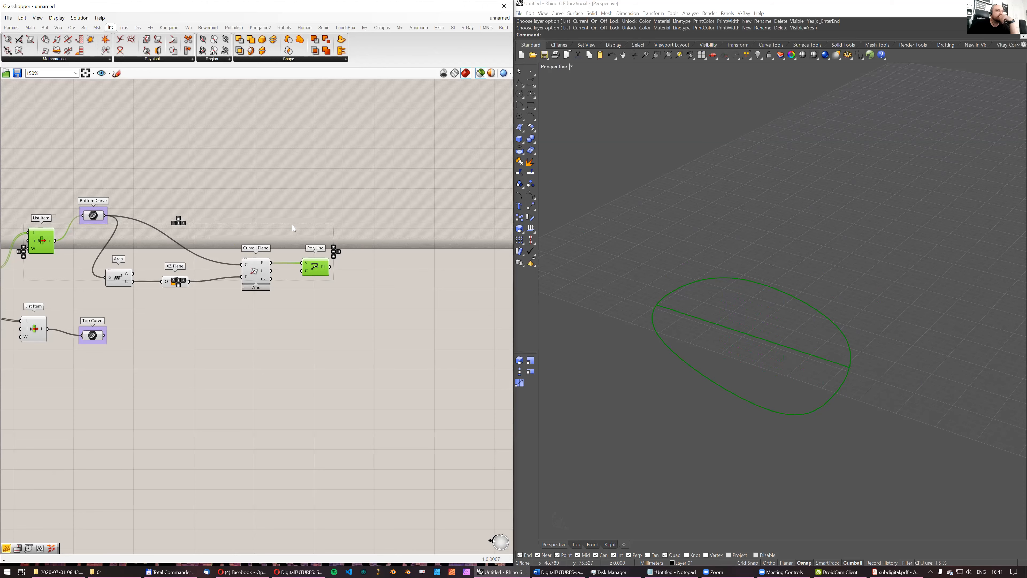
right_click_drag(293, 225, 268, 227)
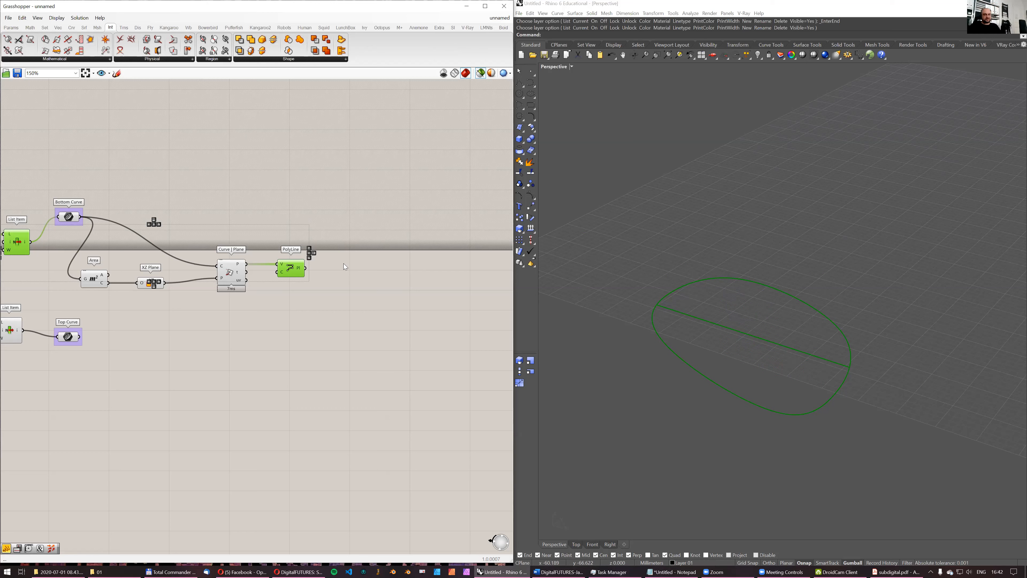
- Add a Curve parameter fed by the PolyLine output, reparameterize it, and space it from the PolyLine component
double_click(332, 272)
type("curve")
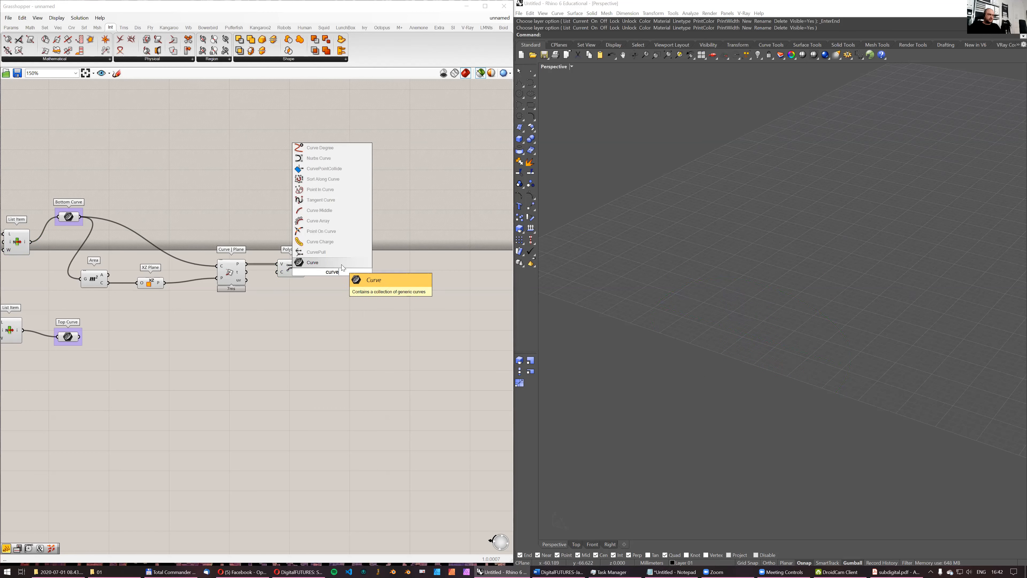
left_click(341, 267)
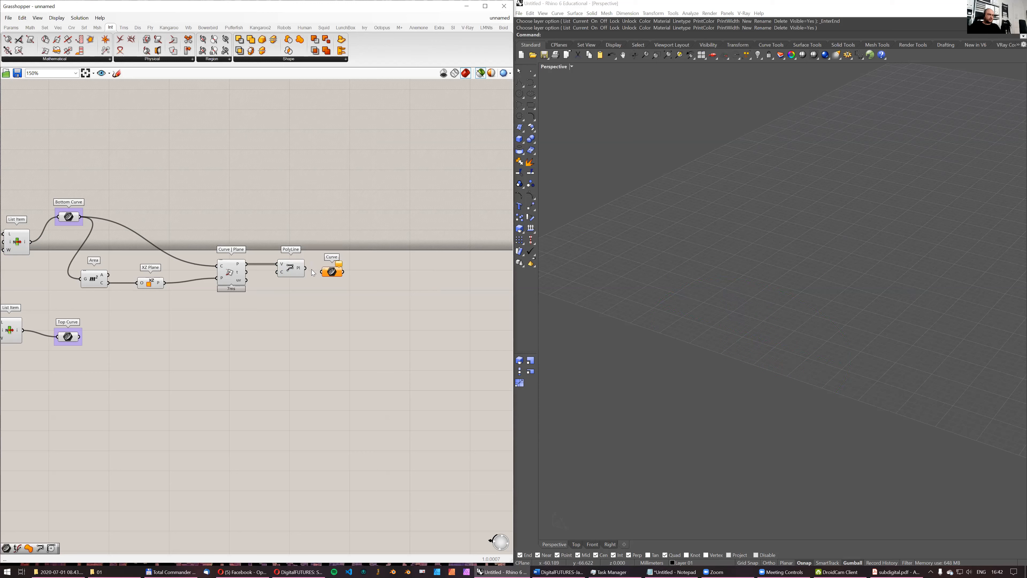
right_click(330, 268)
left_click(358, 356)
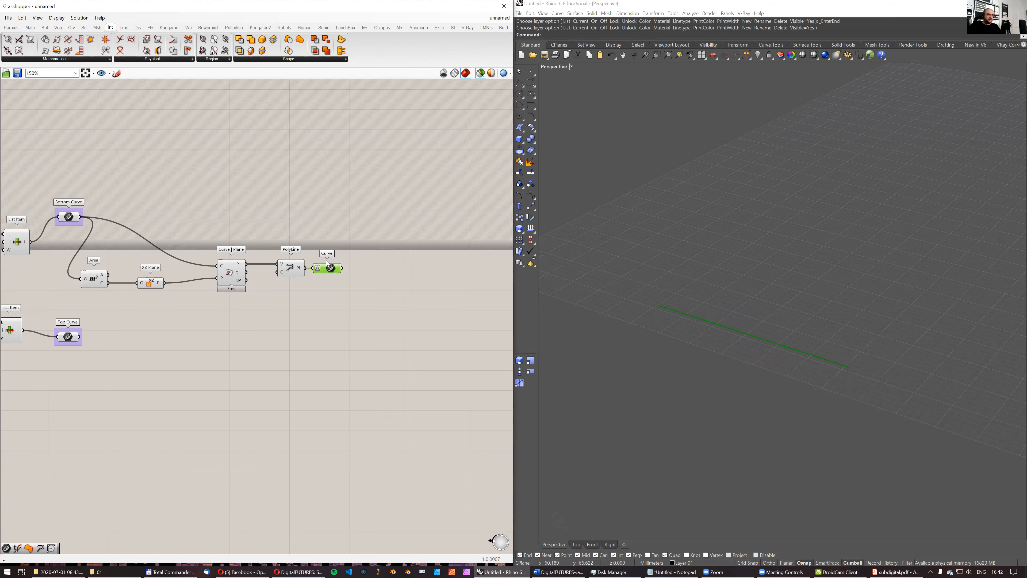
left_click_drag(340, 269, 348, 269)
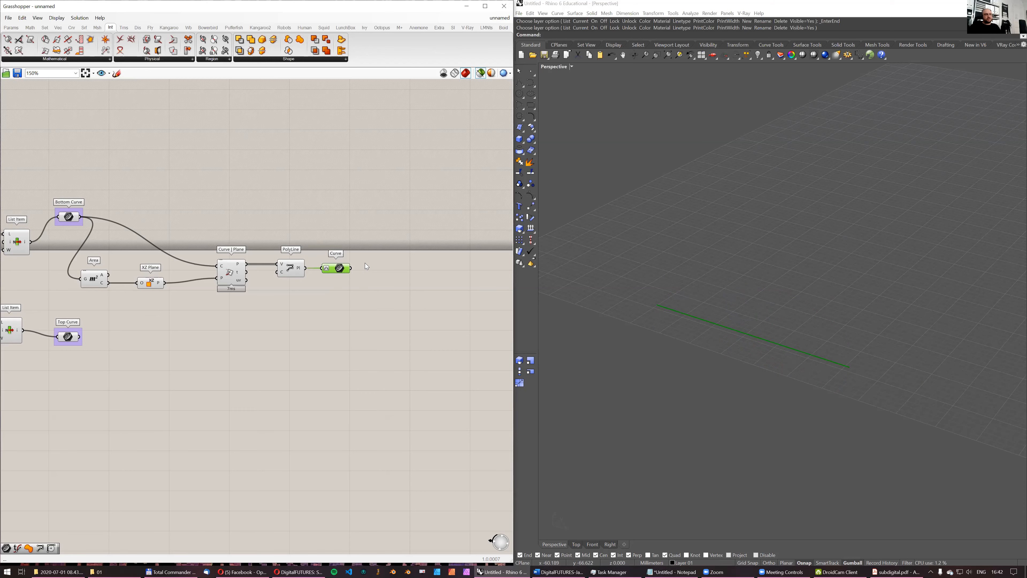
- Add a Random component below the reparameterized Curve parameter
scroll(364, 277, "up", 3)
double_click(386, 306)
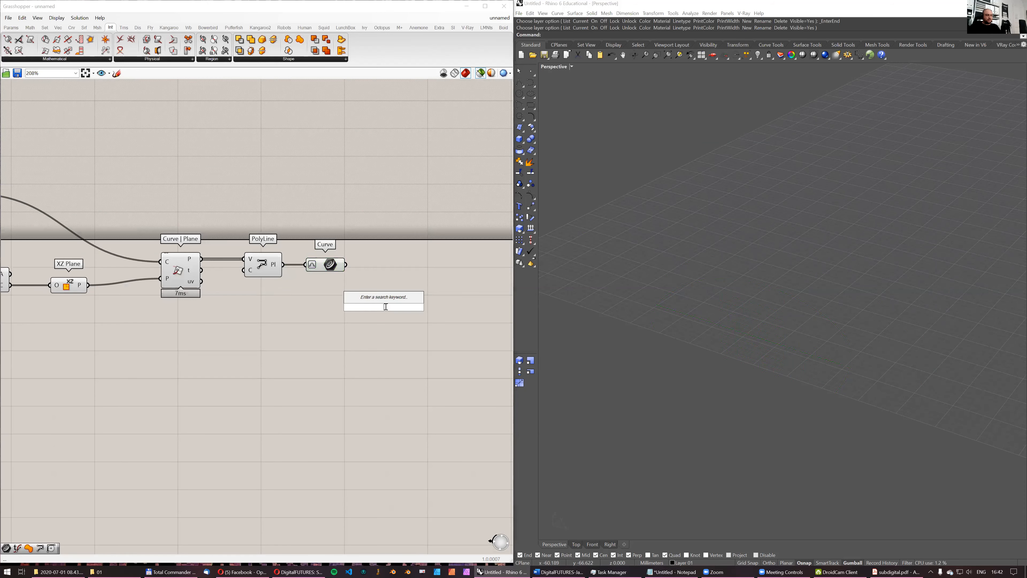
type("rand")
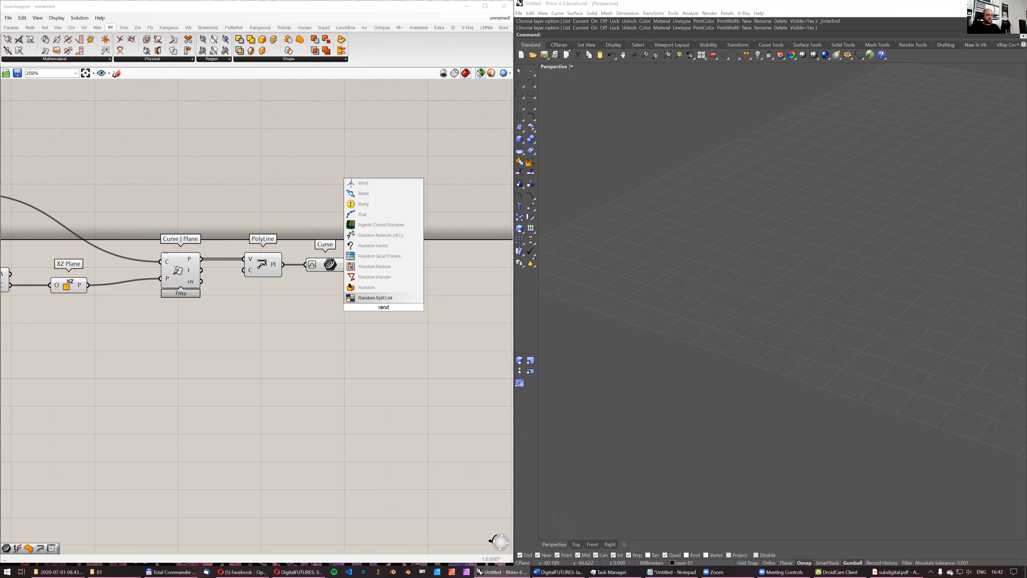
type("oim")
left_click(374, 299)
left_click_drag(378, 306, 325, 326)
- Create a slider with the value 100000, connect it to Random's seed input, and set the seed to 43163
double_click(260, 314)
type("100000")
key("Return")
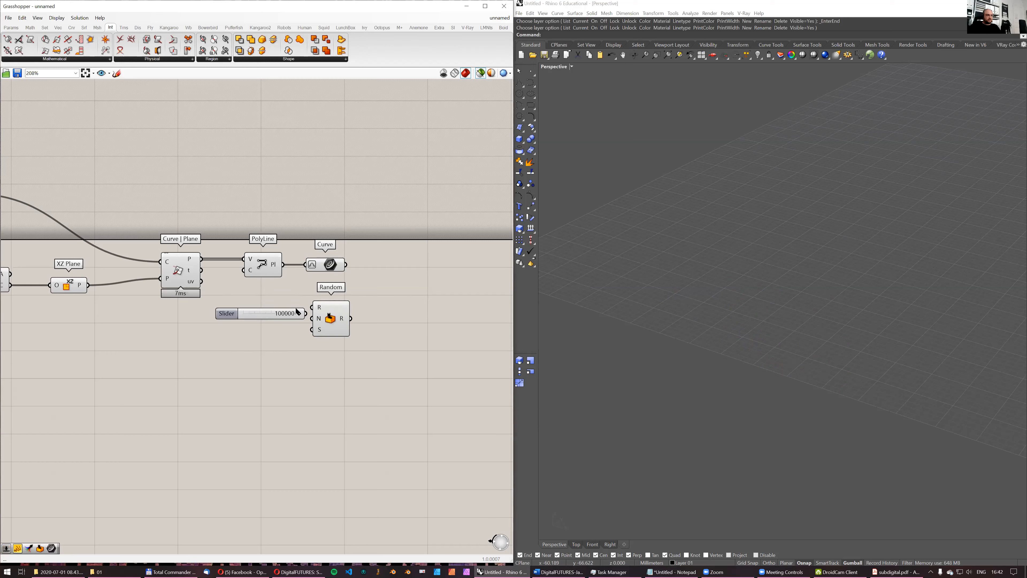
left_click_drag(238, 313, 224, 324)
left_click_drag(300, 328, 312, 329)
left_click_drag(224, 325, 225, 329)
left_click(403, 288)
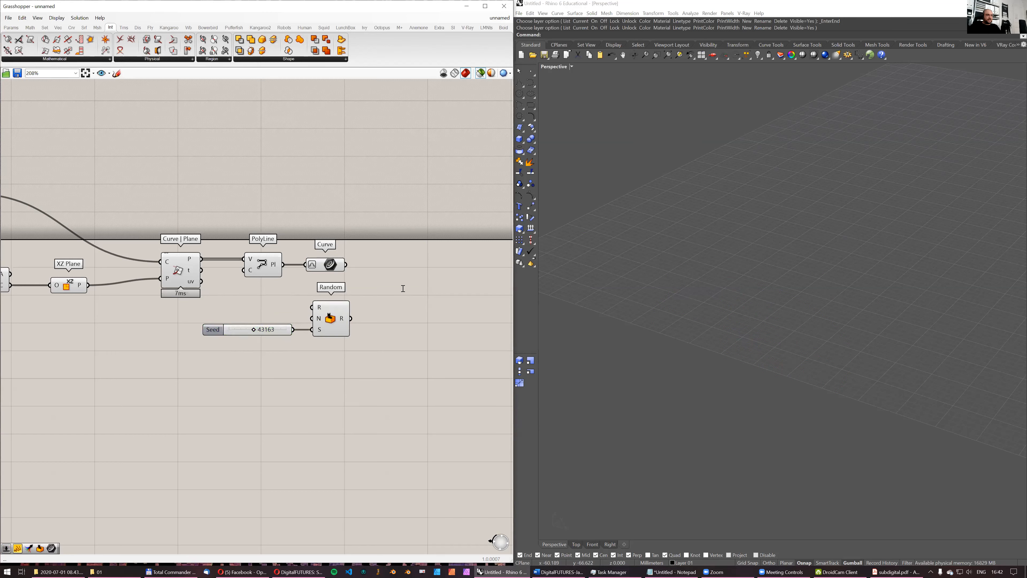
- Add an Evaluate Curve component fed by the reparameterized Curve, with Random's output as the curve parameter
double_click(403, 288)
type("evalue")
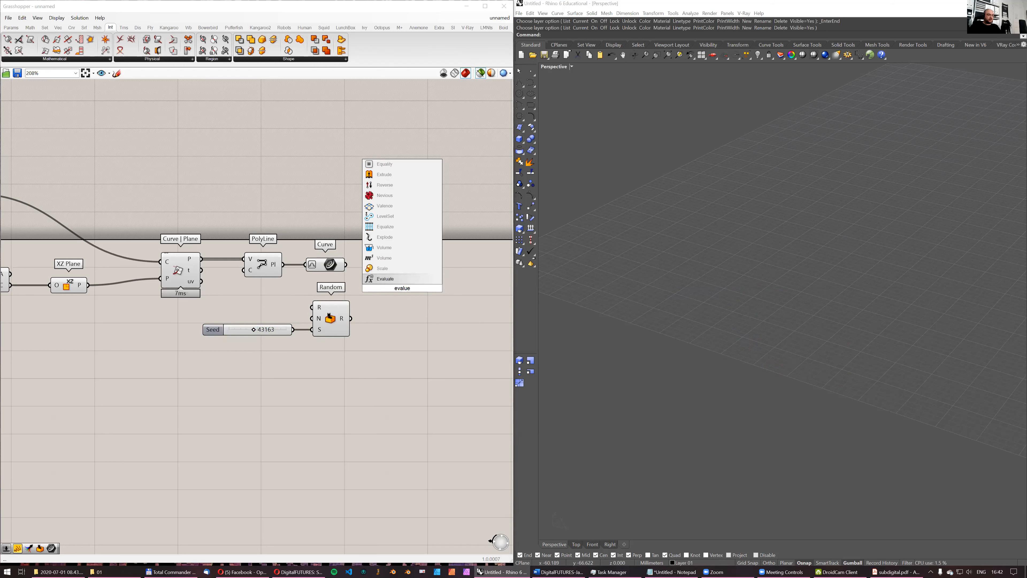
key("BackSpace")
type("ate curve")
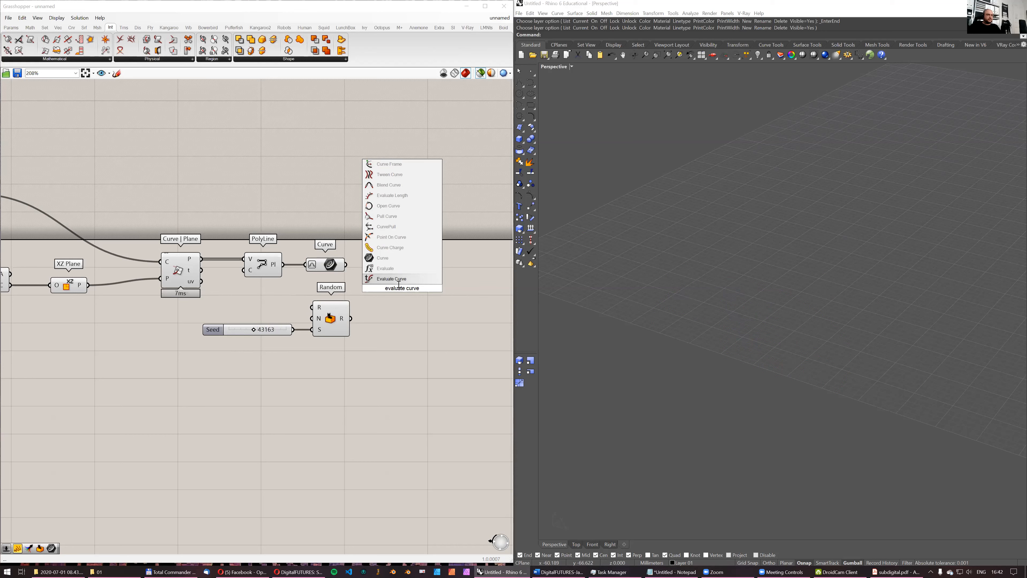
key("Return")
left_click_drag(393, 280, 346, 264)
left_click_drag(350, 318, 394, 290)
- Preview the evaluated point together with the line and the bottom cell curve
left_click(320, 266)
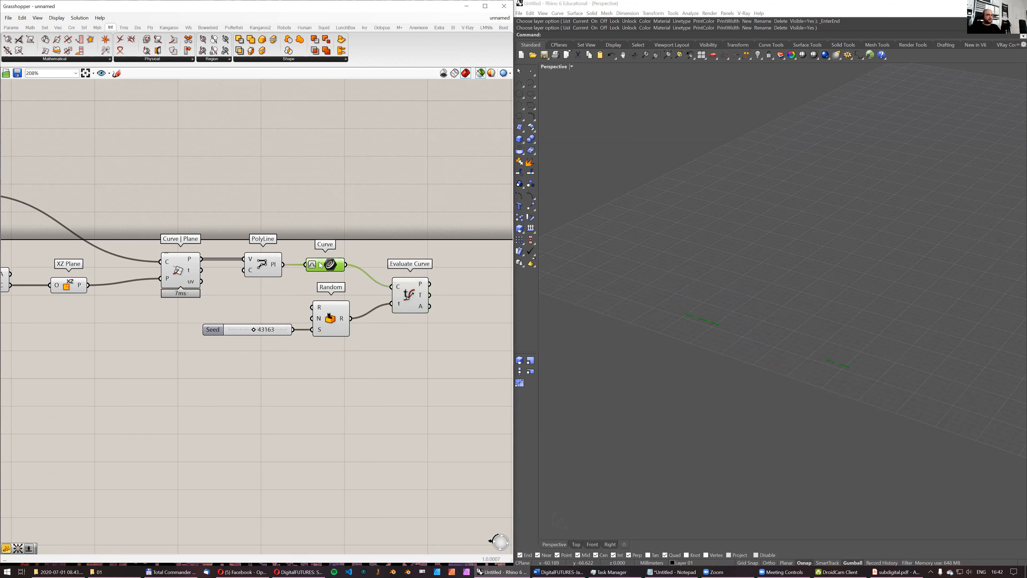
left_click(408, 301, "shift")
scroll(408, 301, "down", 3)
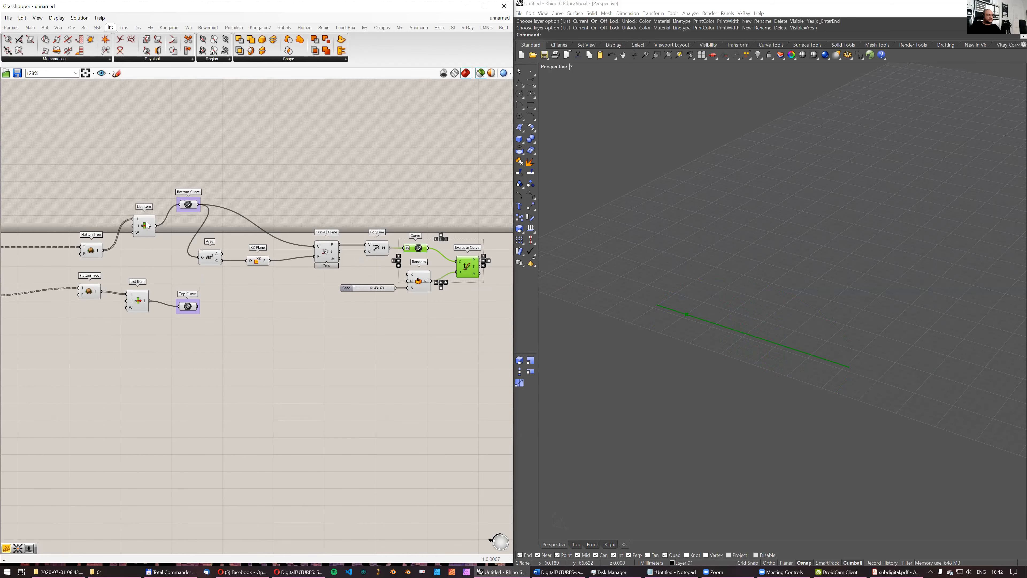
left_click(148, 226, "shift")
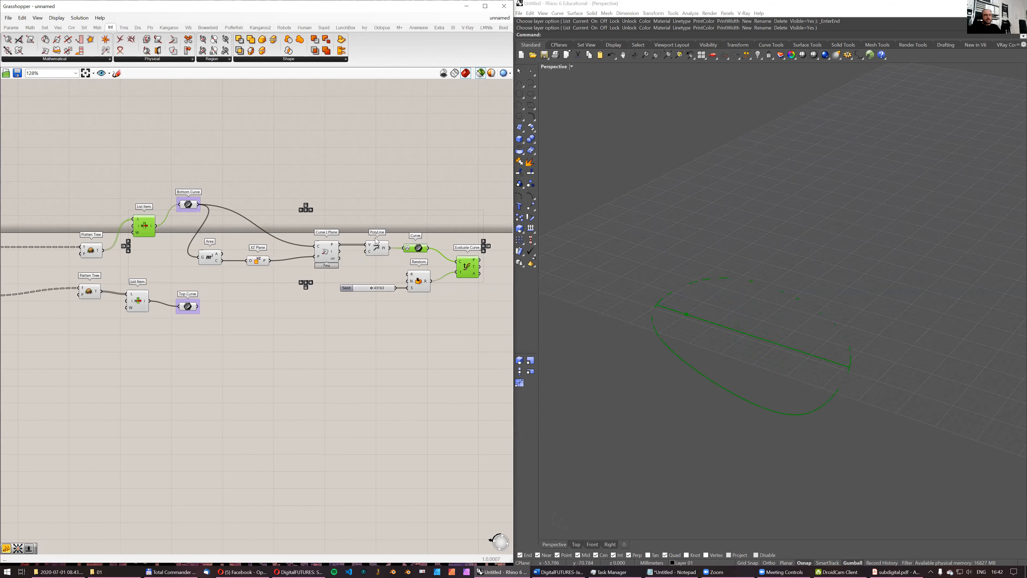
right_click_drag(375, 238, 234, 268)
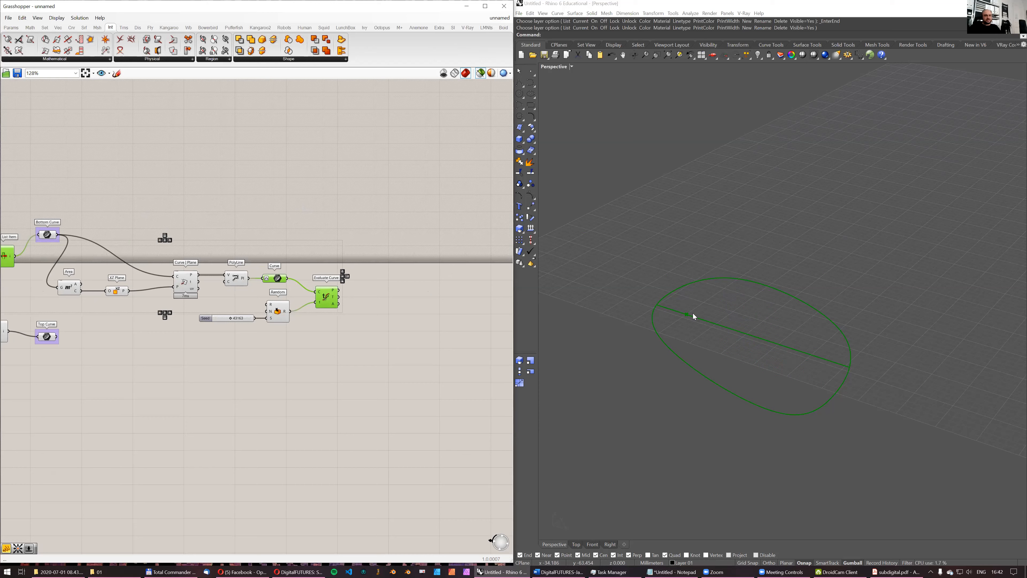
left_click(521, 84)
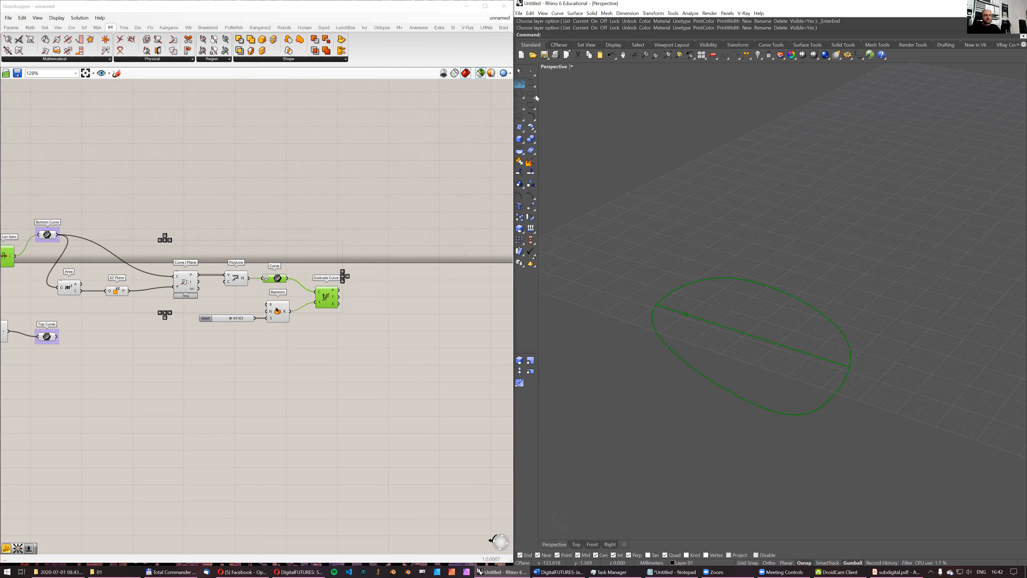
left_click(687, 315)
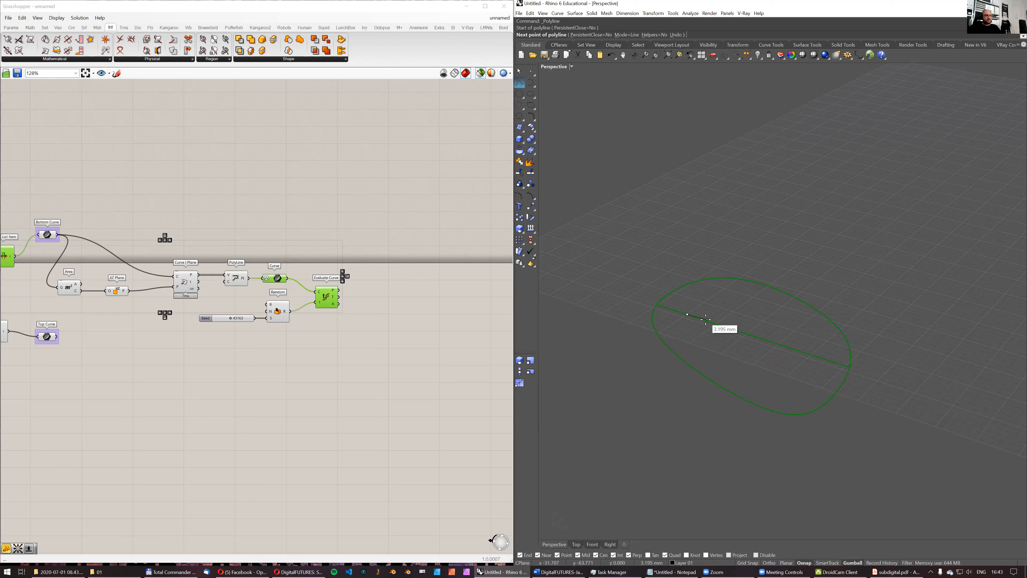
key("Escape")
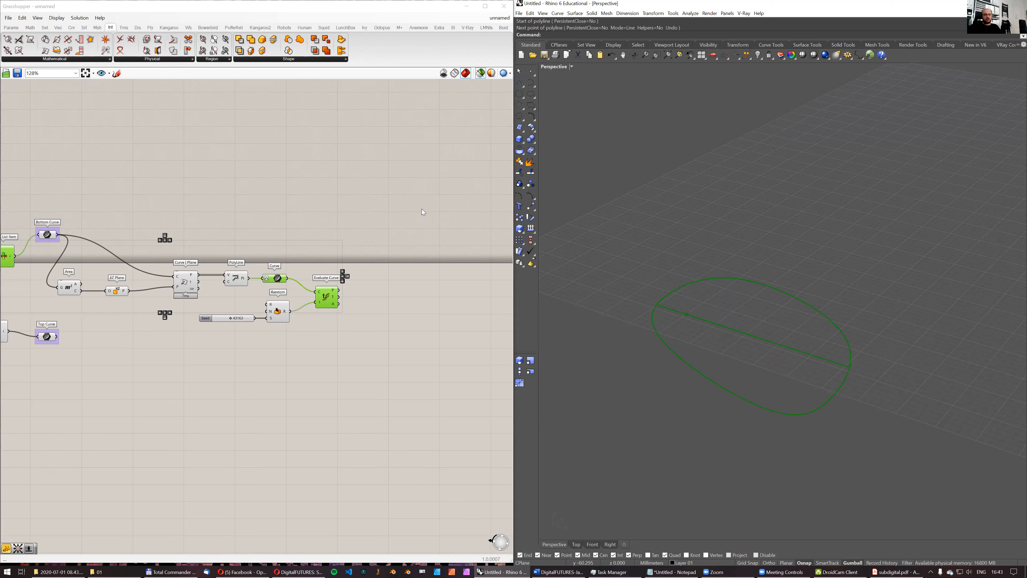
- Add a Line SDL component and connect Evaluate Curve's point output to its start input
double_click(383, 307)
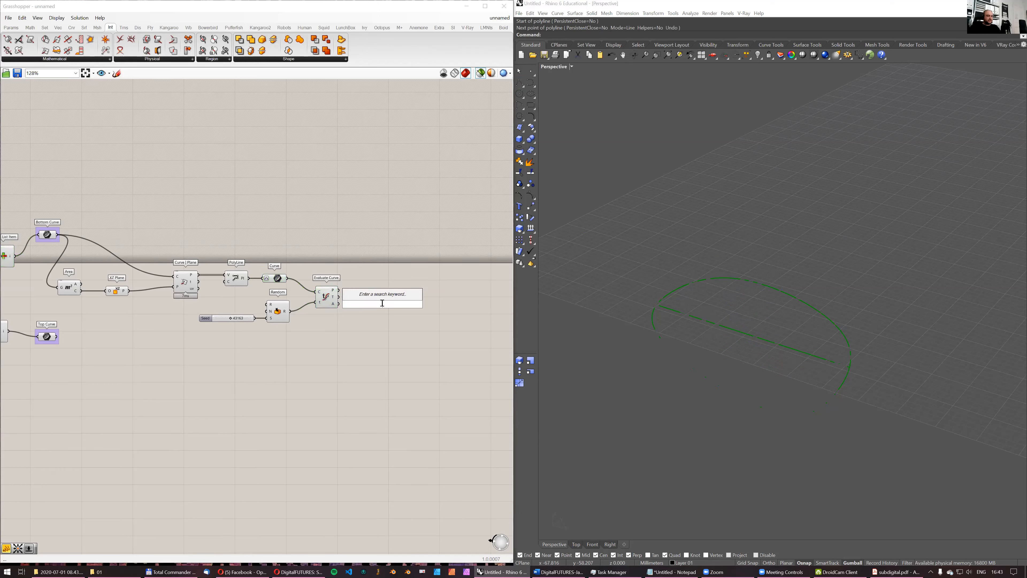
type("line sdl")
key("Return")
scroll(402, 316, "up", 2)
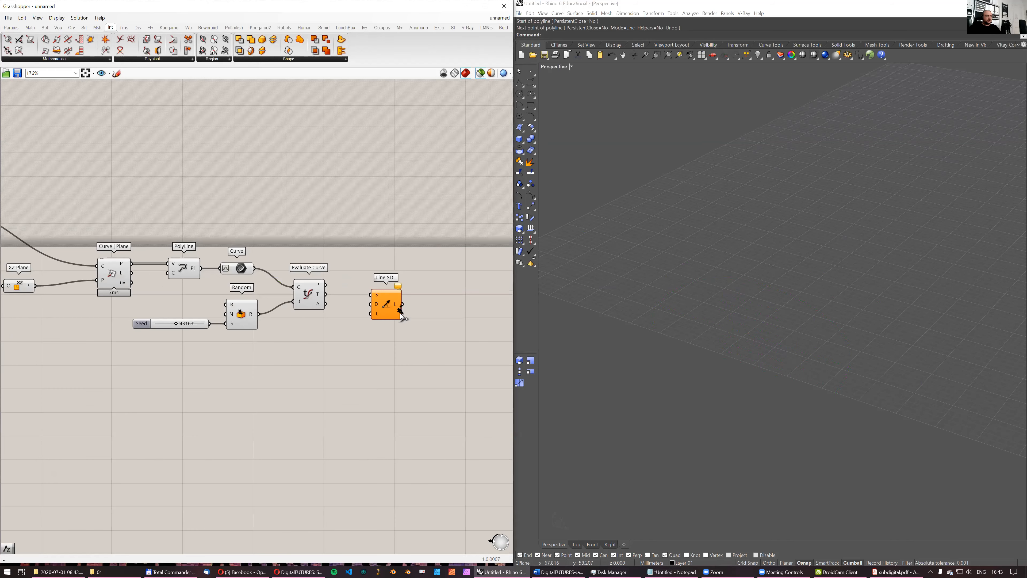
scroll(393, 290, "down", 1)
left_click_drag(336, 286, 405, 295)
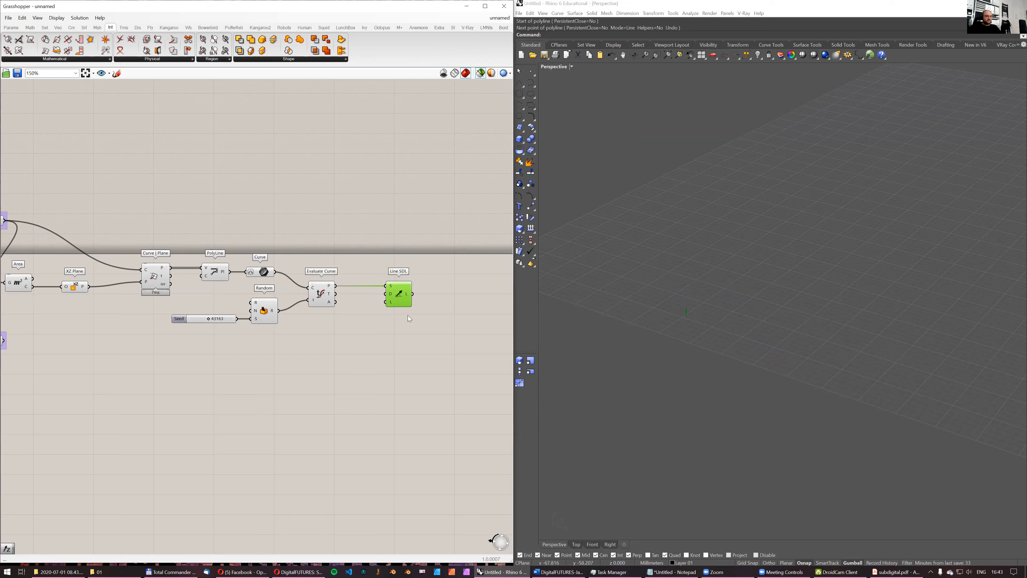
- Add a number slider at 3.0 and connect it to Line SDL's length input
double_click(361, 327)
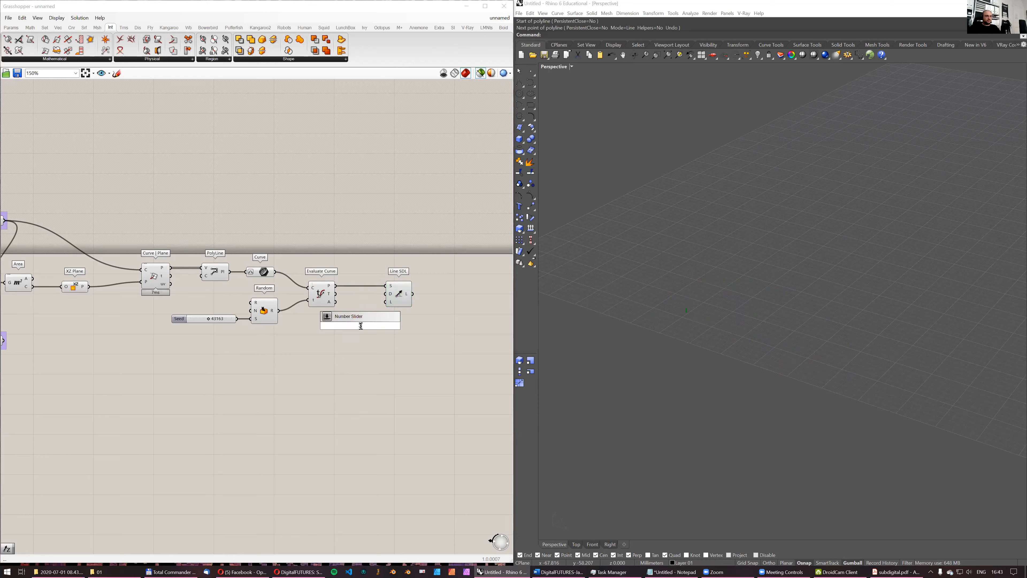
key("Return")
left_click_drag(397, 325, 386, 302)
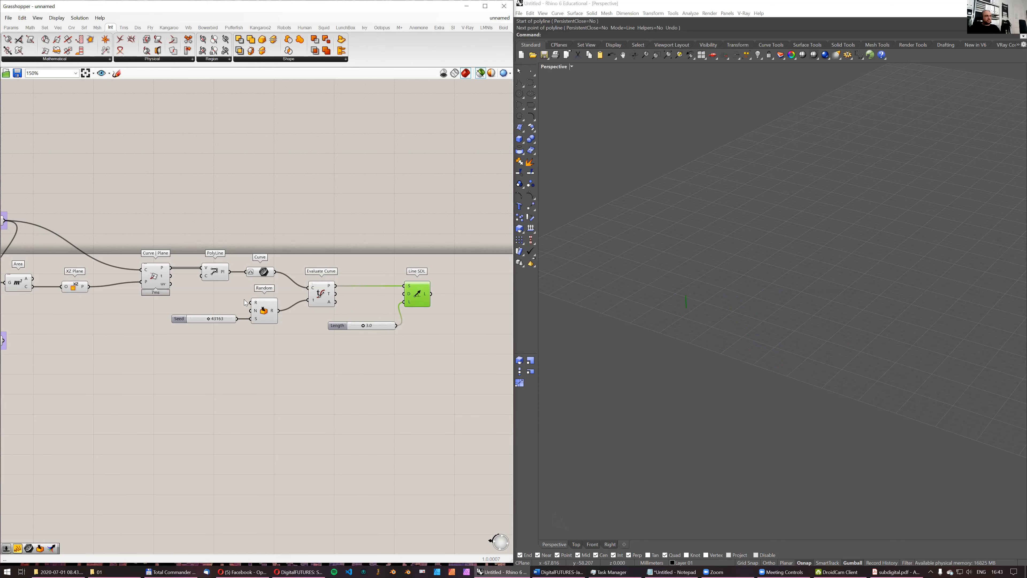
- Add a List Item component above the Curve | Plane component and feed it the intersection points
scroll(244, 299, "down", 3)
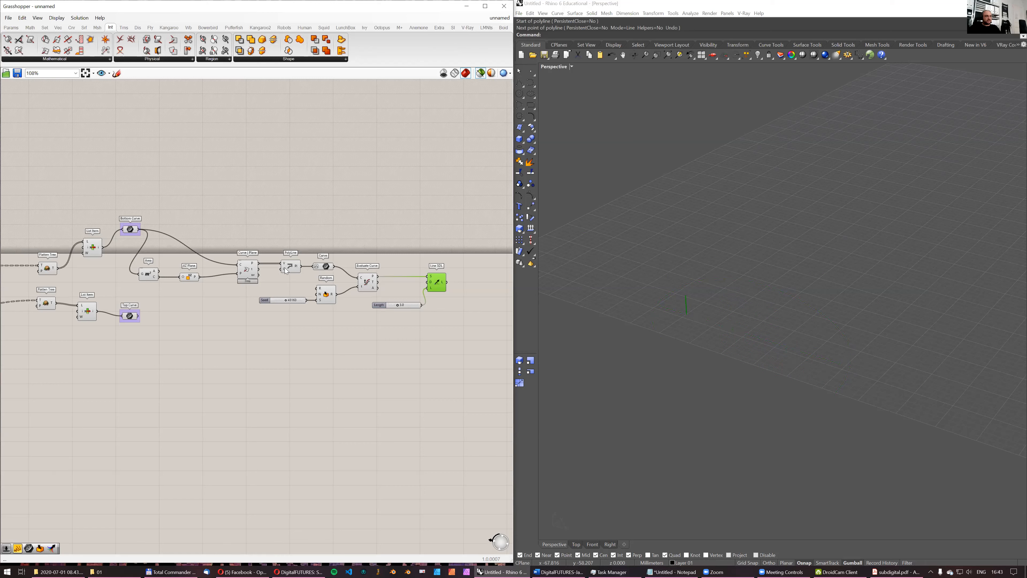
left_click_drag(293, 268, 284, 269)
double_click(268, 191)
type("item")
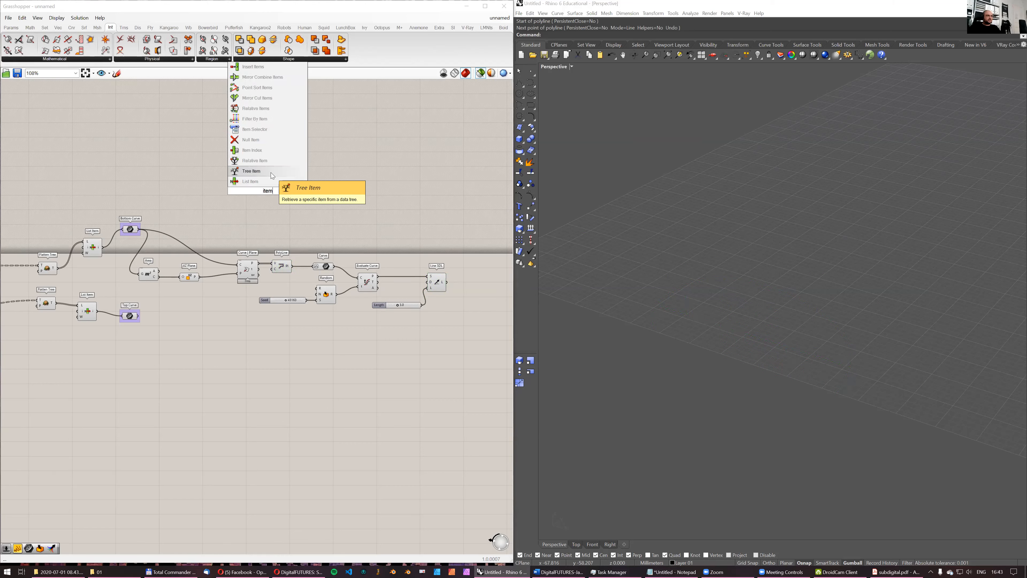
left_click(267, 182)
scroll(271, 251, "up", 2)
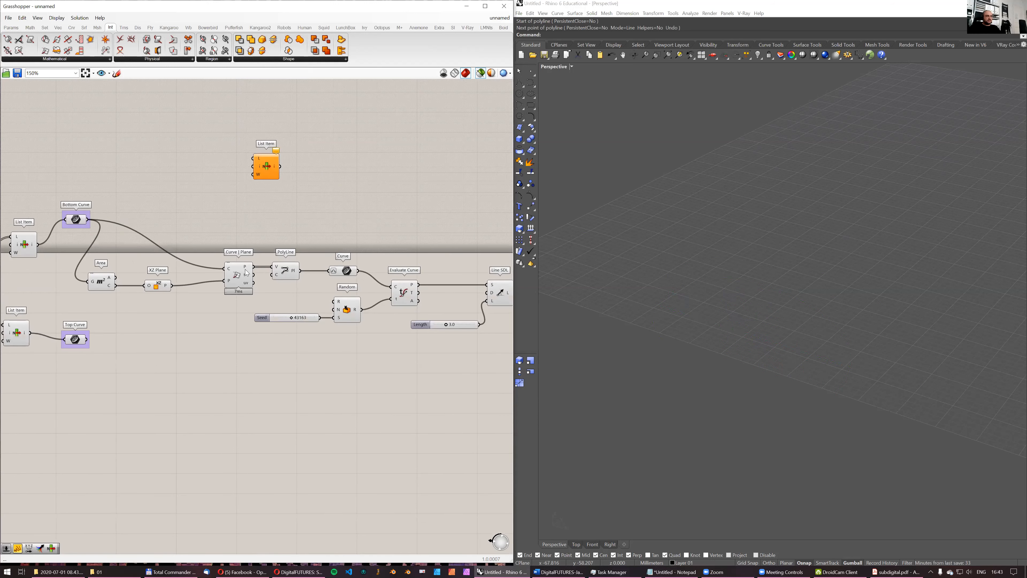
left_click(247, 272)
mouse_move(248, 271)
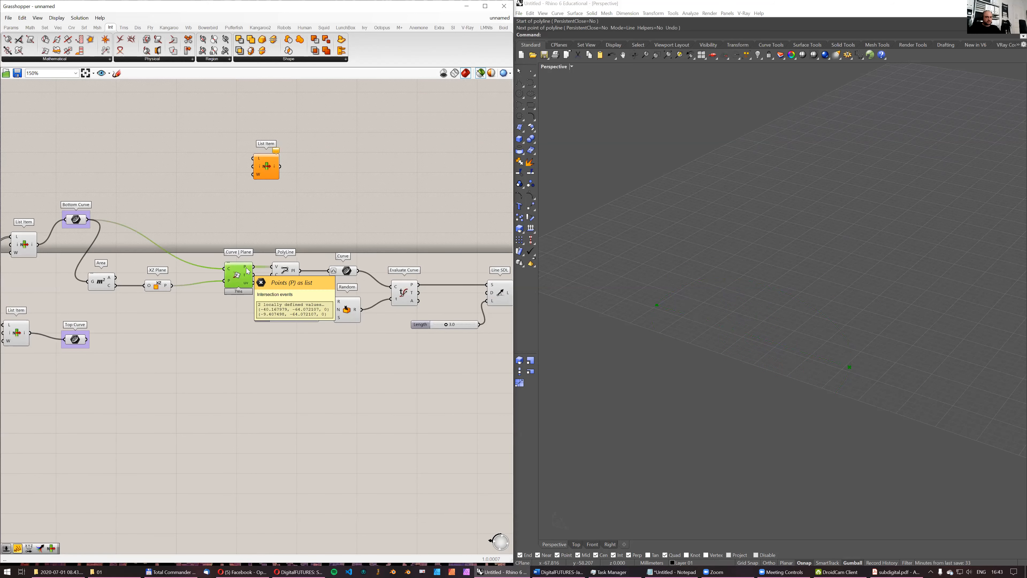
left_click_drag(254, 267, 268, 162)
- Add a +1 output to the new List Item component
scroll(274, 170, "up", 3)
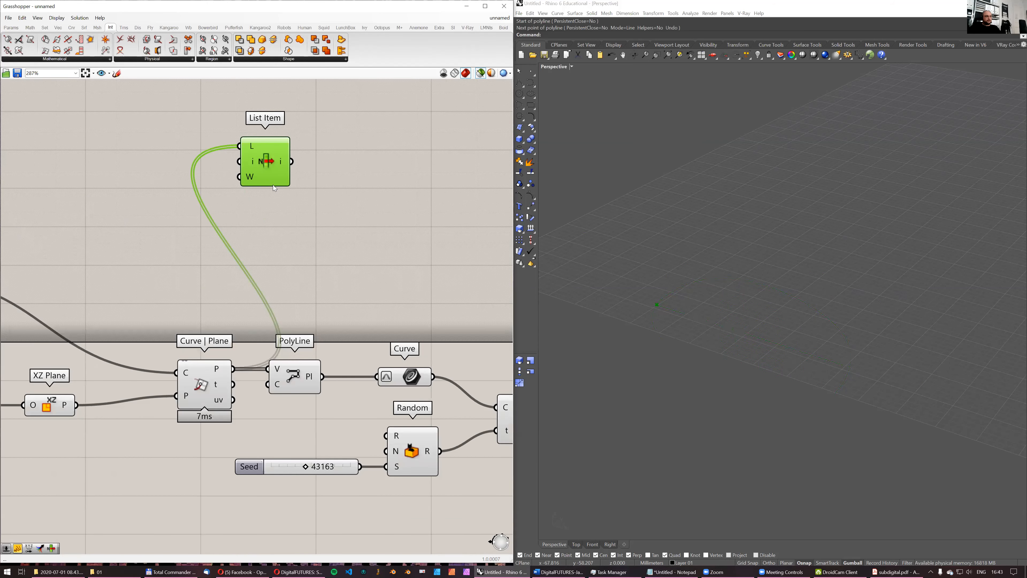
scroll(273, 185, "up", 5)
left_click(279, 184)
scroll(277, 185, "down", 4)
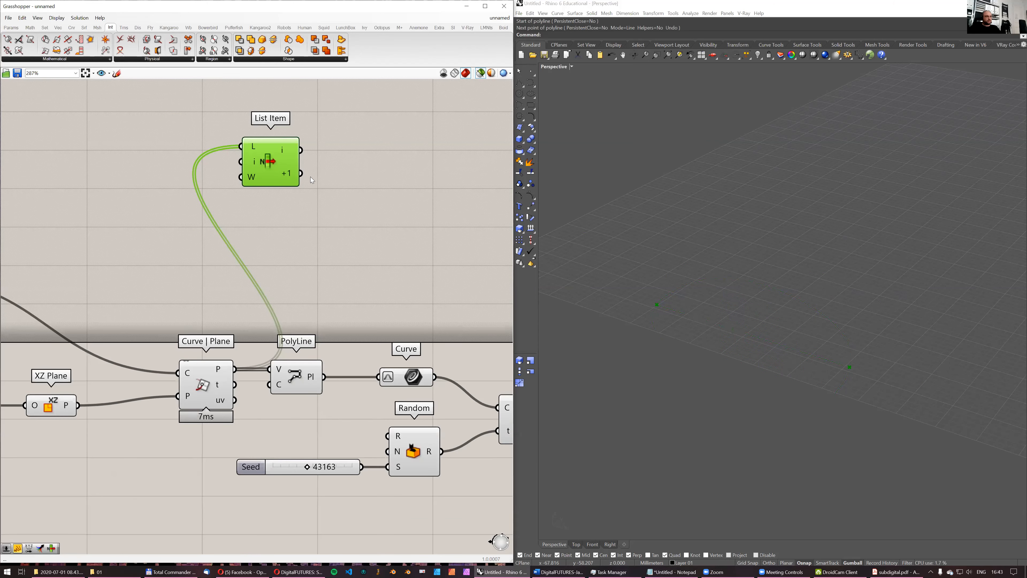
right_click_drag(275, 164, 242, 254)
left_click_drag(242, 255, 260, 215)
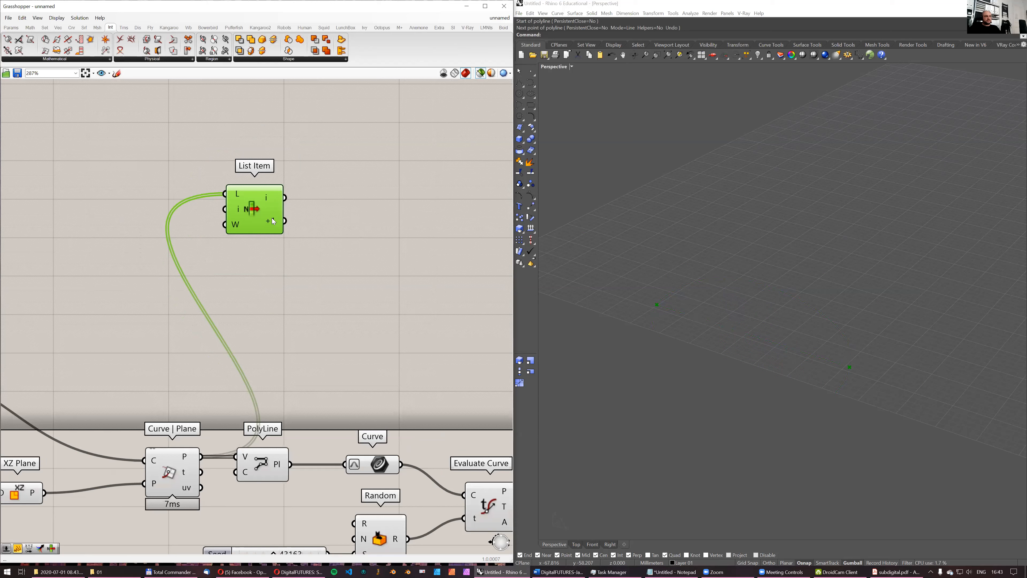
- Add a Vector 2Pt component and connect List Item's i and +1 outputs to its A and B inputs
double_click(350, 225)
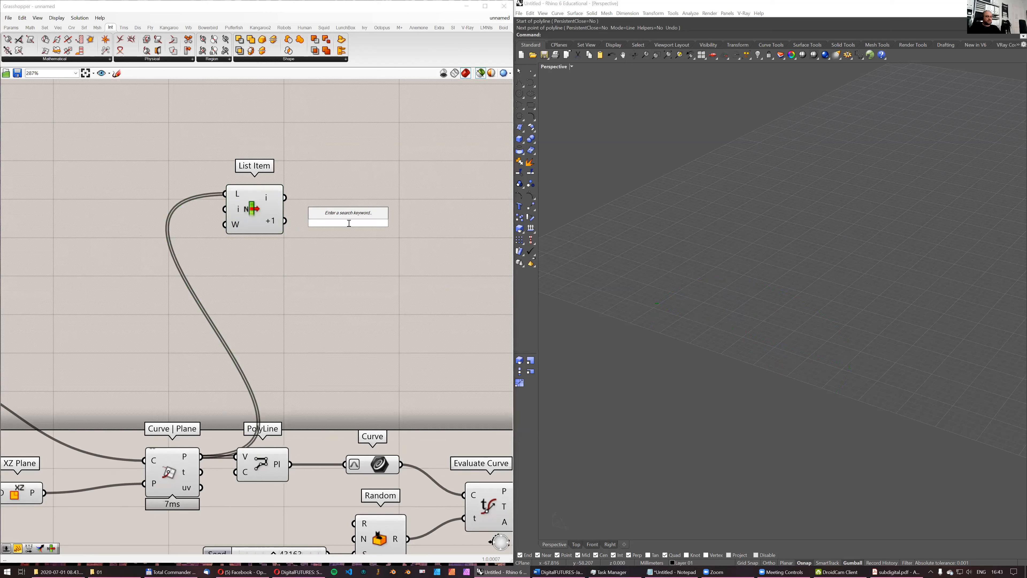
type("vector")
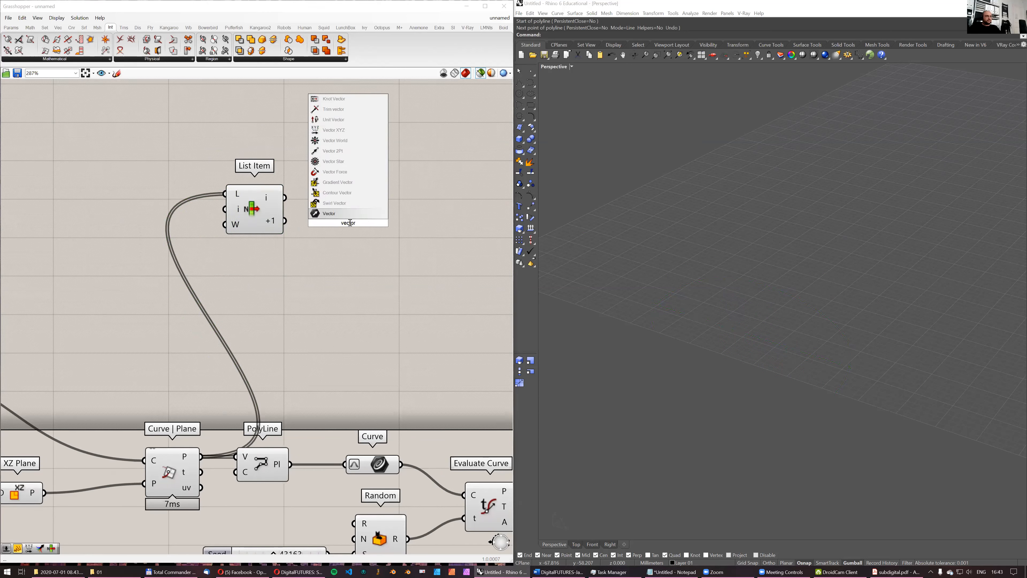
left_click(332, 151)
left_click_drag(284, 200, 340, 189)
left_click_drag(285, 221, 364, 215)
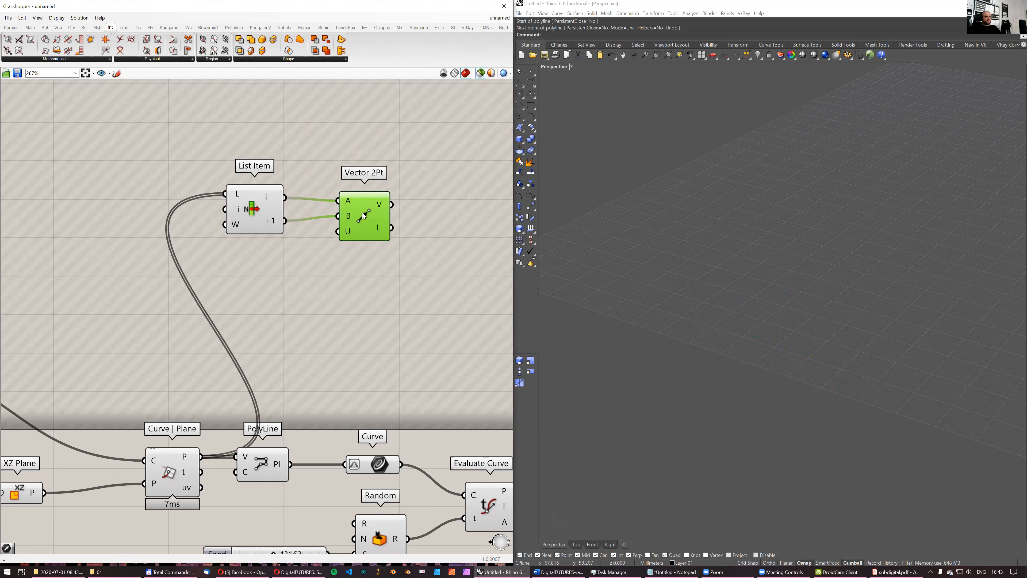
- Try feeding the PolyLine output into a new Vector parameter, and delete that parameter
scroll(355, 271, "down", 4)
right_click_drag(353, 339, 297, 335)
double_click(320, 327)
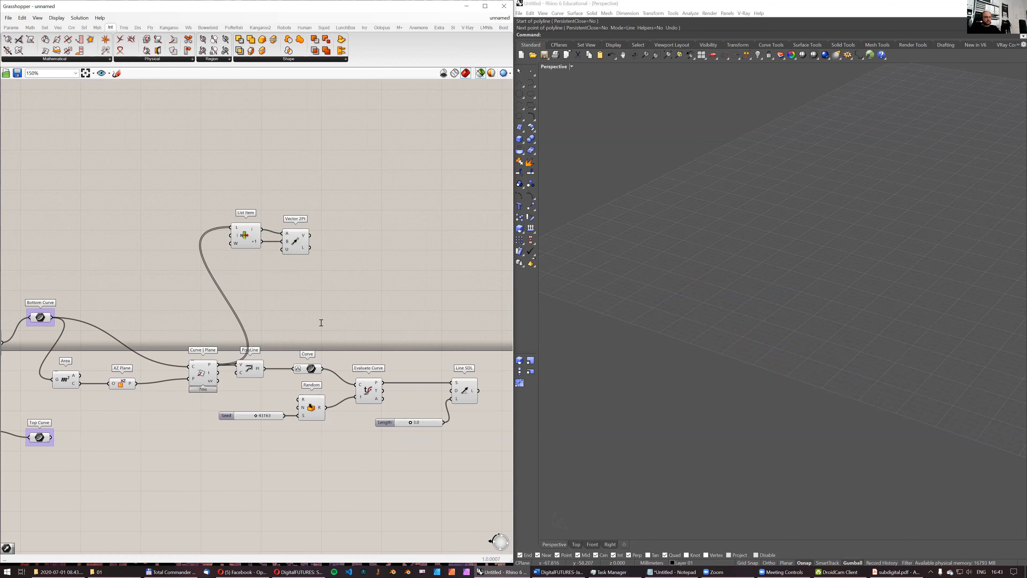
type("vecto")
left_click(319, 302)
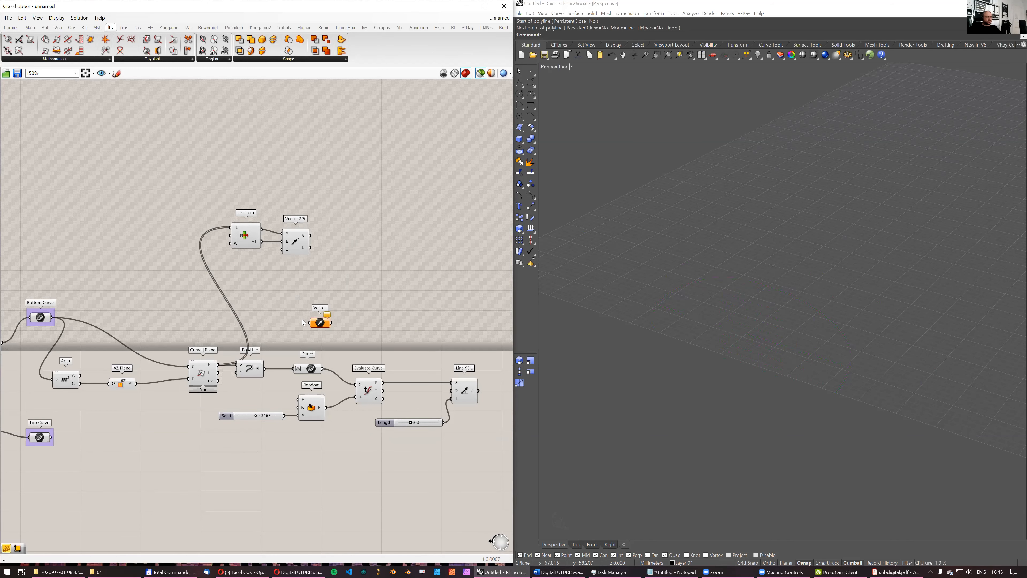
left_click_drag(264, 368, 295, 325)
scroll(256, 372, "up", 2)
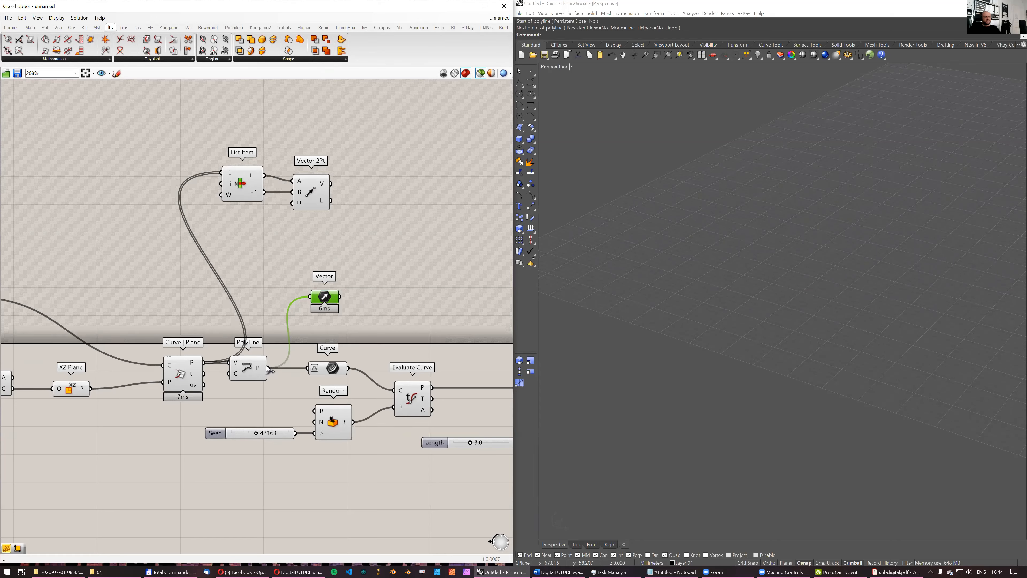
key("Delete")
- Move the Vector 2Pt component closer to the List Item component
left_click_drag(316, 192, 303, 192)
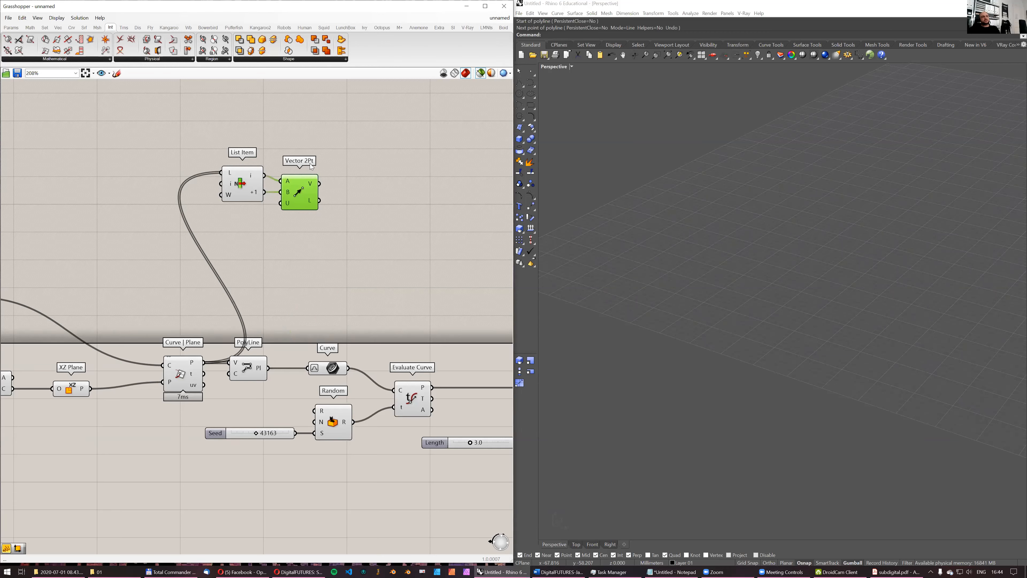
- Connect the V output of Vector 2Pt to the D input of Line SDL and preview the resulting line
left_click_drag(186, 374, 168, 318)
right_click_drag(326, 206, 280, 244)
scroll(281, 244, "down", 2)
scroll(282, 247, "down", 2)
left_click_drag(222, 210, 376, 366)
left_click(376, 367)
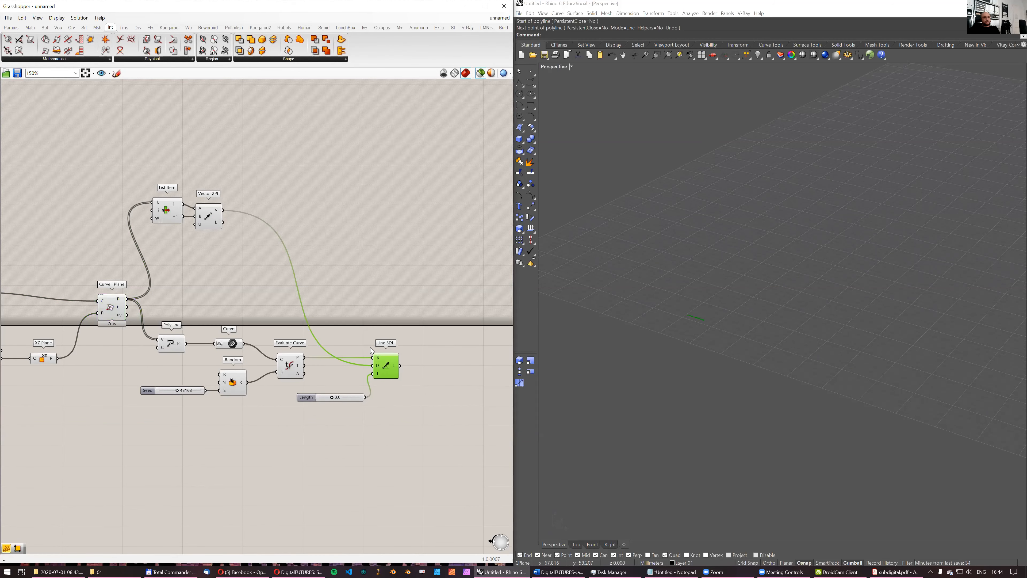
- Preview the Bottom Curve together with the Curve parameter and the Line SDL result to compare their positions
right_click_drag(133, 368, 215, 327)
scroll(215, 327, "down", 1)
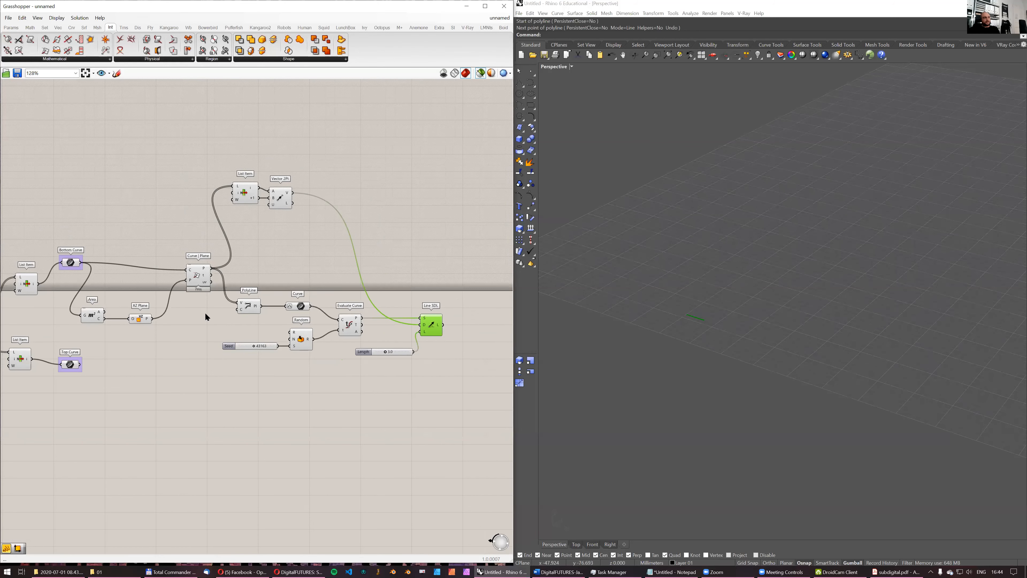
left_click(73, 264, "shift")
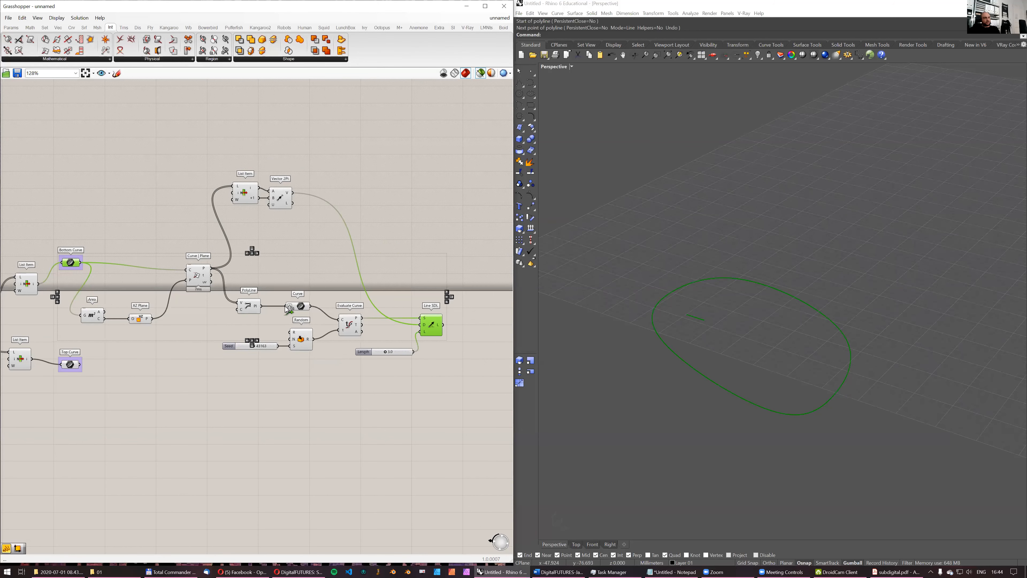
left_click(300, 306, "shift")
left_click(434, 326)
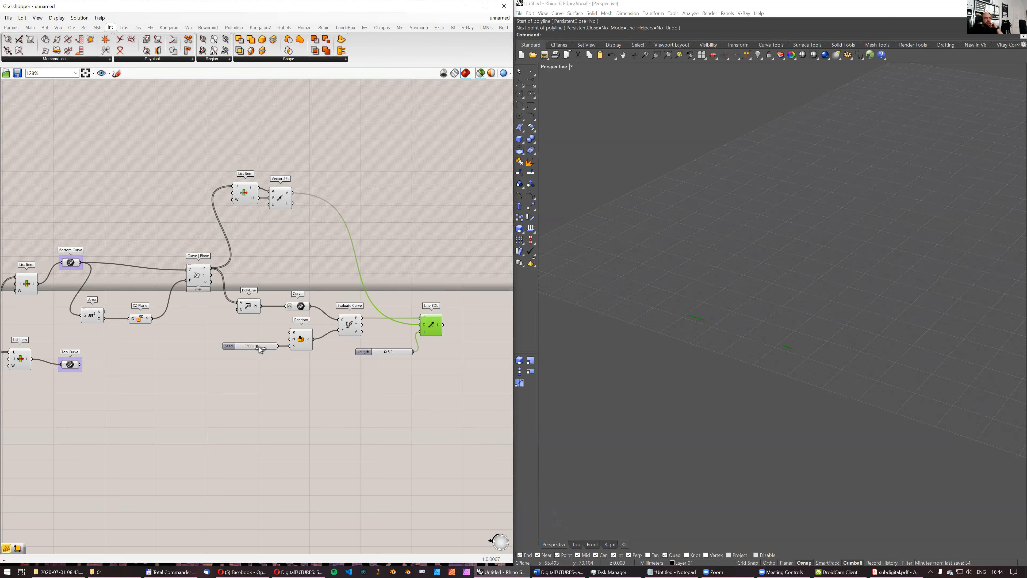
- Preview the bottom List Item's outline with the line and set the Seed slider to 45448
right_click_drag(27, 285, 126, 274)
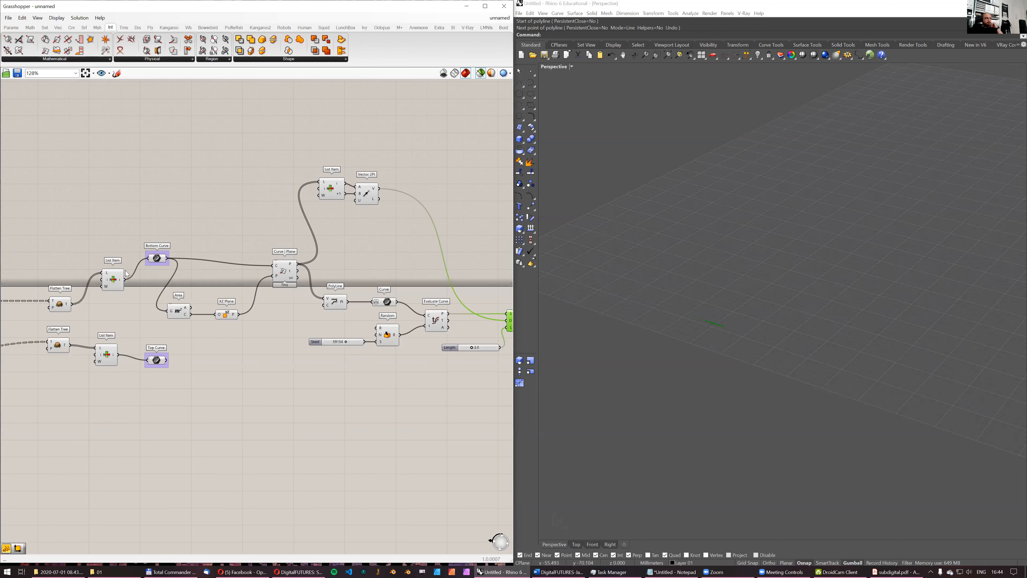
left_click(114, 279)
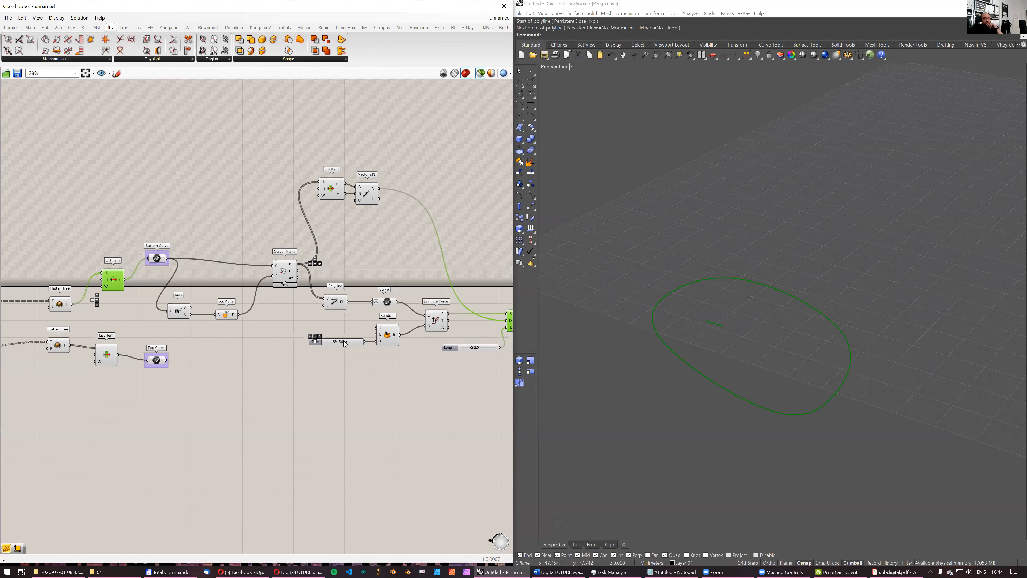
left_click_drag(346, 342, 343, 343)
scroll(863, 349, "up", 5)
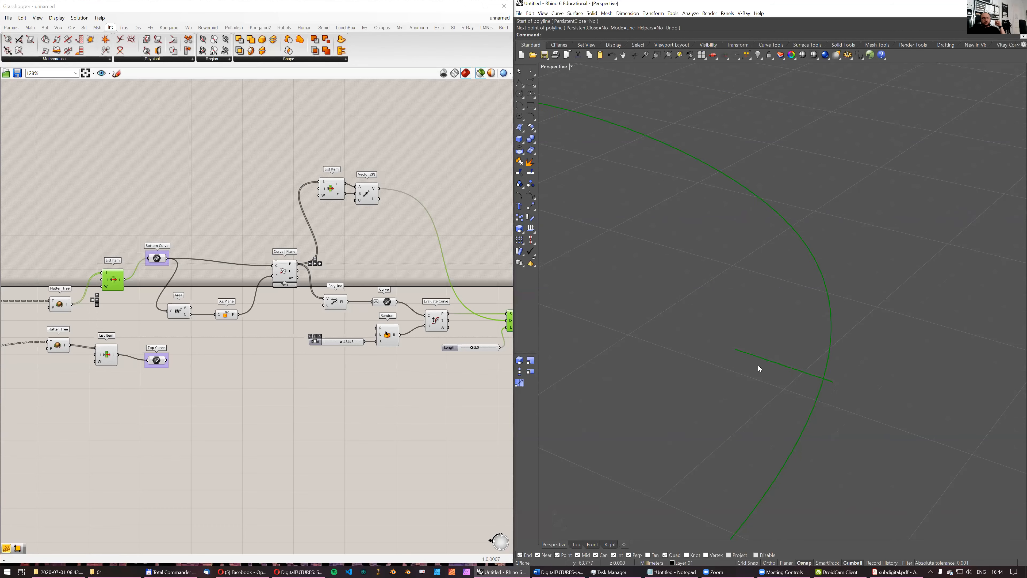
- Move the Curve parameter closer to PolyLine and preview it together with the Bottom Curve
right_click_drag(440, 290, 356, 281)
scroll(327, 284, "up", 2)
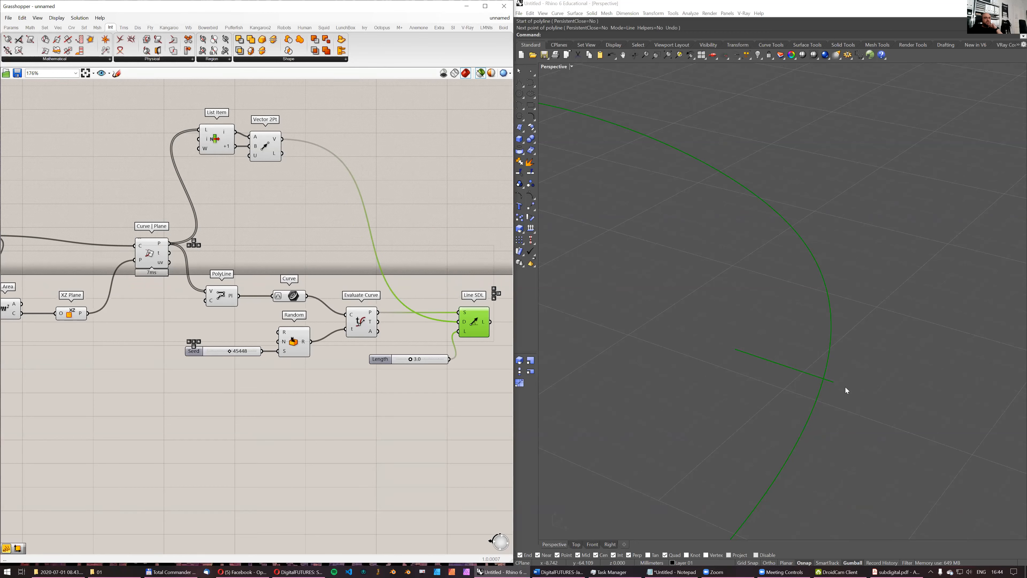
left_click_drag(297, 300, 272, 300)
scroll(753, 350, "down", 5)
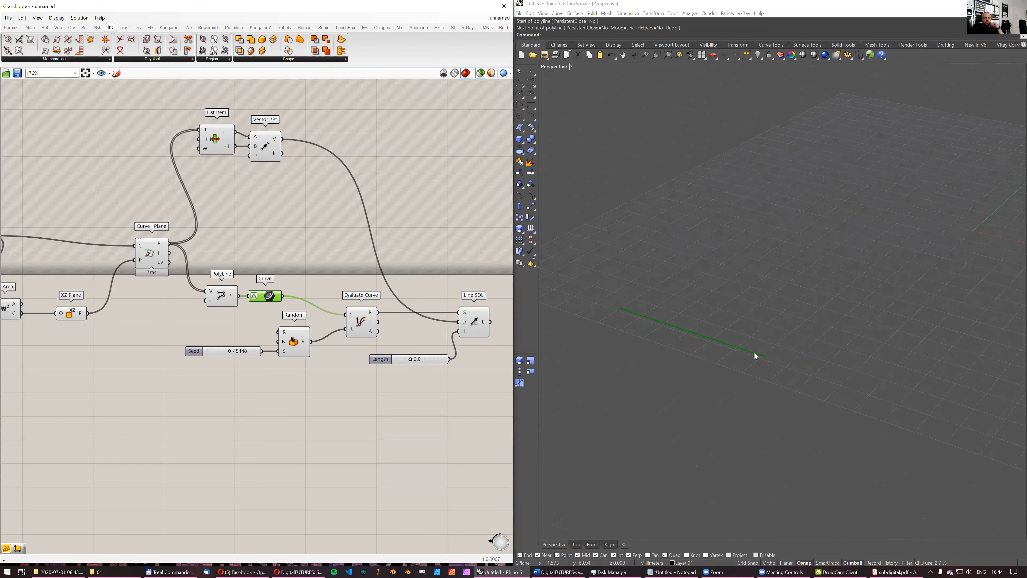
right_click_drag(192, 245, 344, 247)
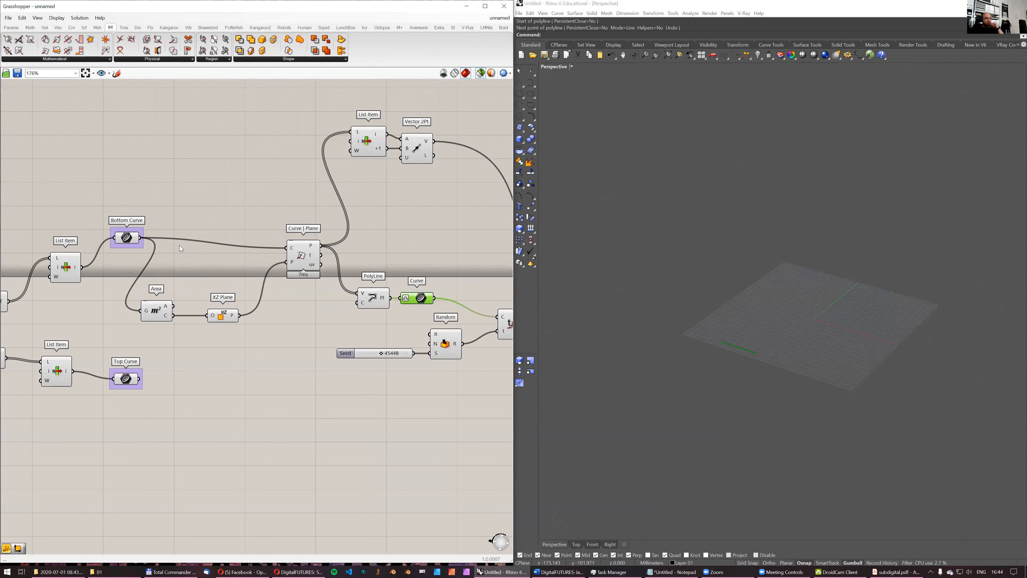
left_click(127, 238)
scroll(765, 350, "up", 3)
scroll(773, 328, "up", 2)
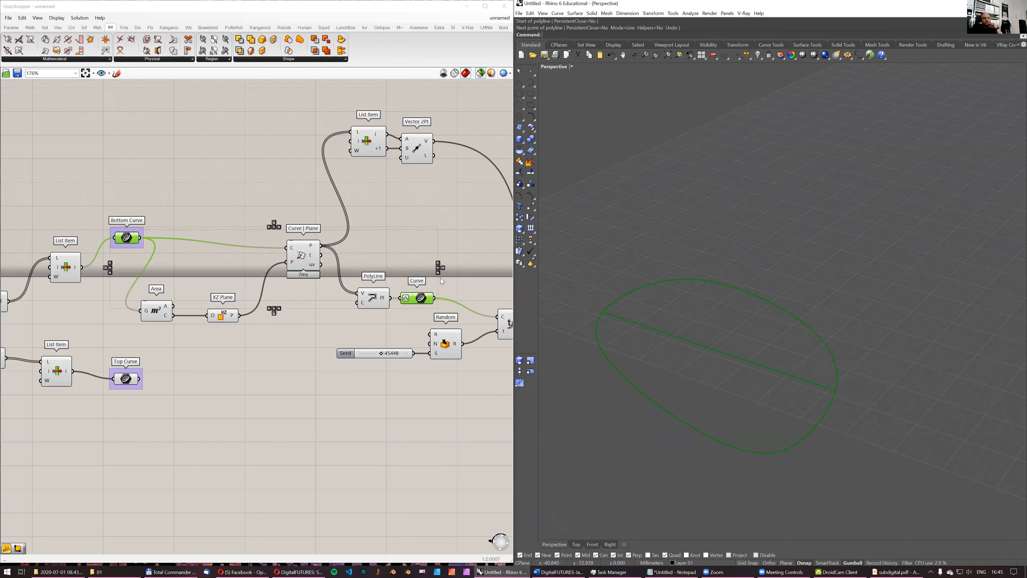
- Add an Extend Curve component and connect the Curve parameter's output to its C input
right_click_drag(440, 279, 409, 282)
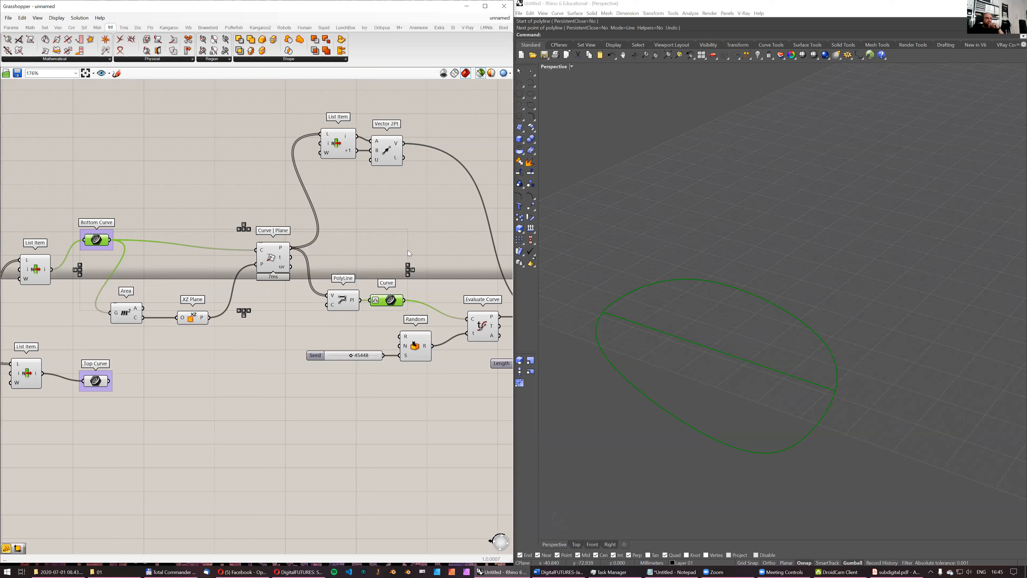
double_click(436, 244)
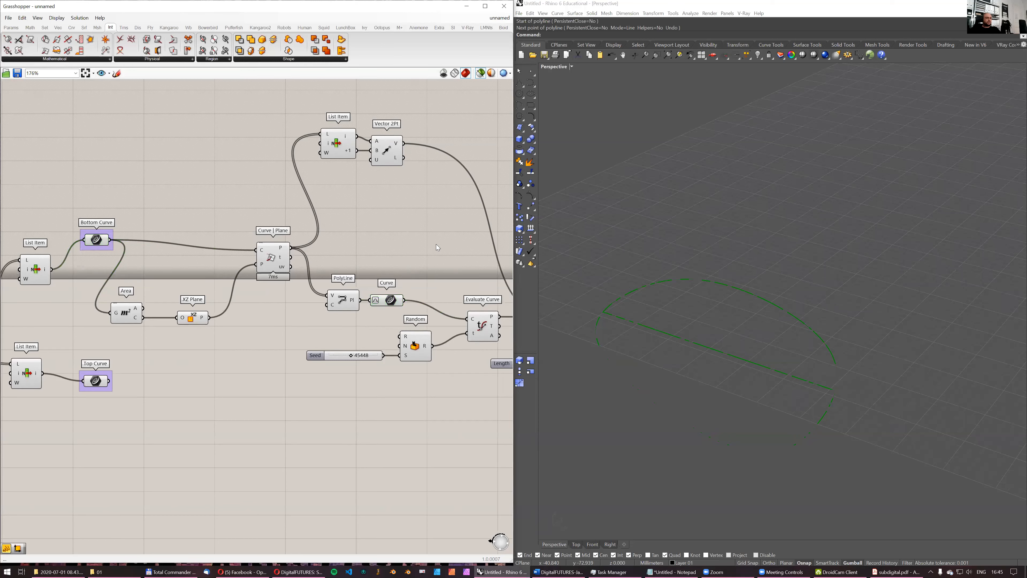
type("extend")
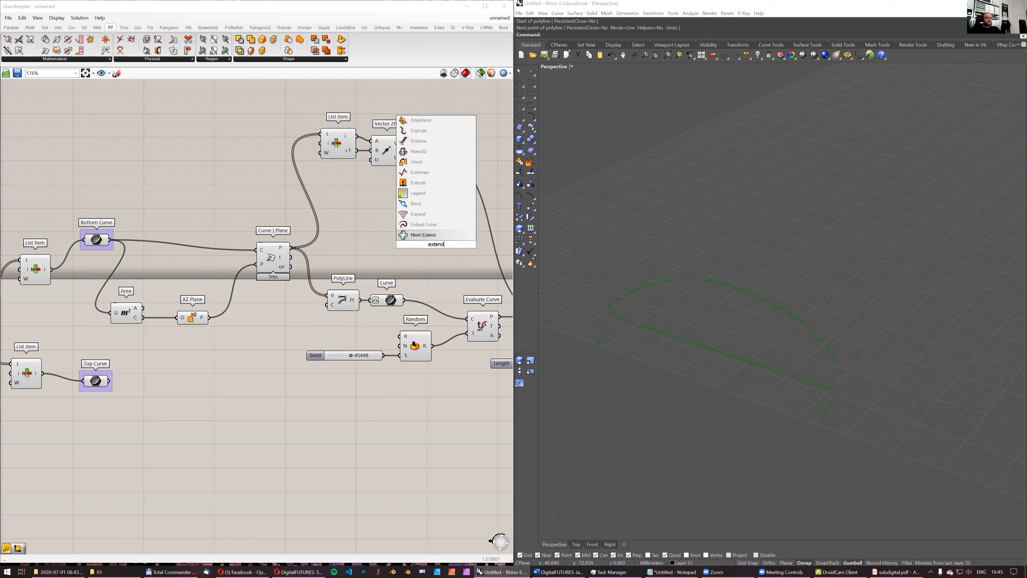
key("Return")
scroll(422, 277, "up", 2)
left_click_drag(399, 306, 419, 206)
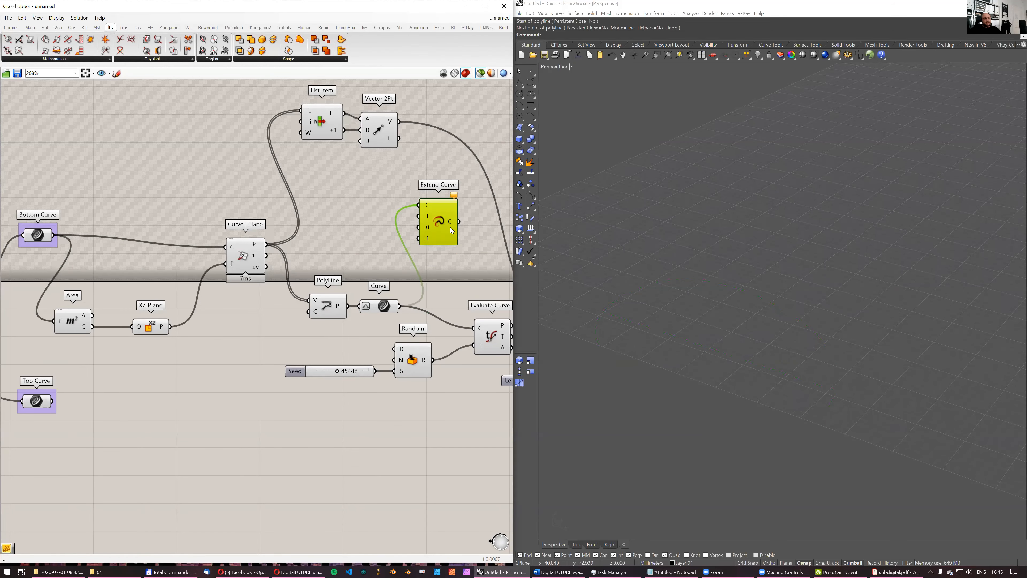
scroll(407, 258, "down", 2)
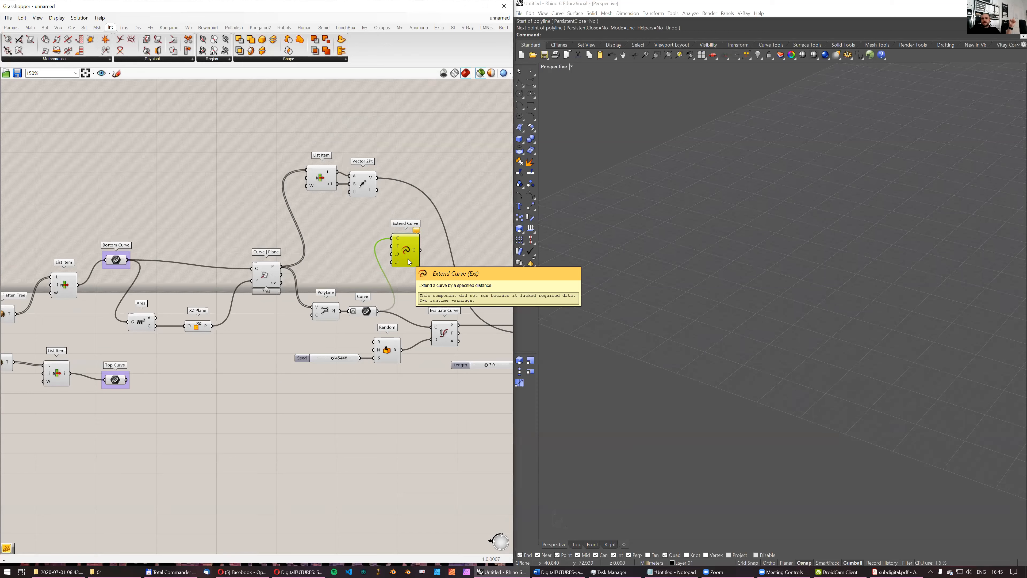
- Add a Negative component beside Extend Curve
double_click(353, 268)
type("//")
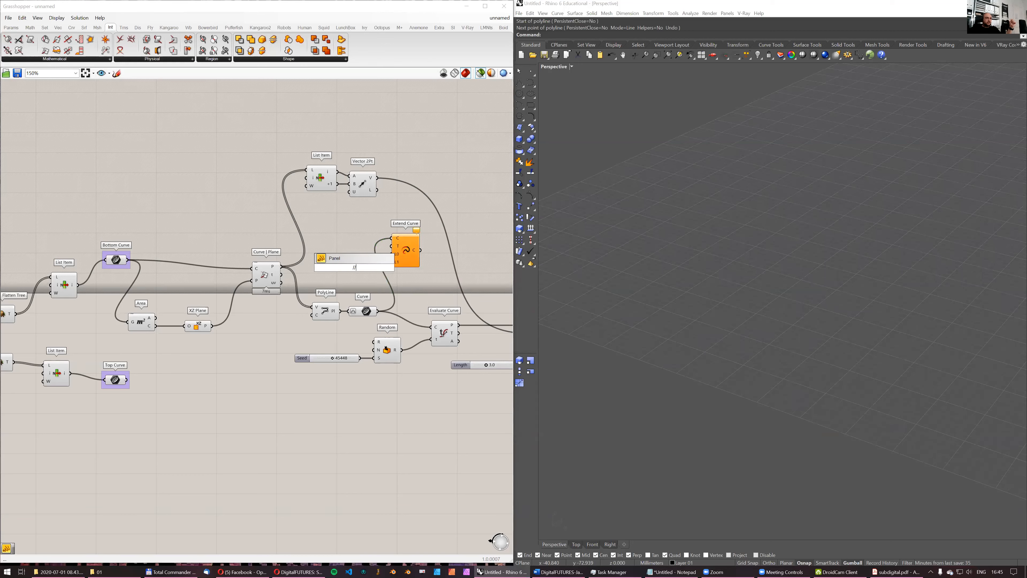
key("BackSpace")
key("BackSpace")
type("ne")
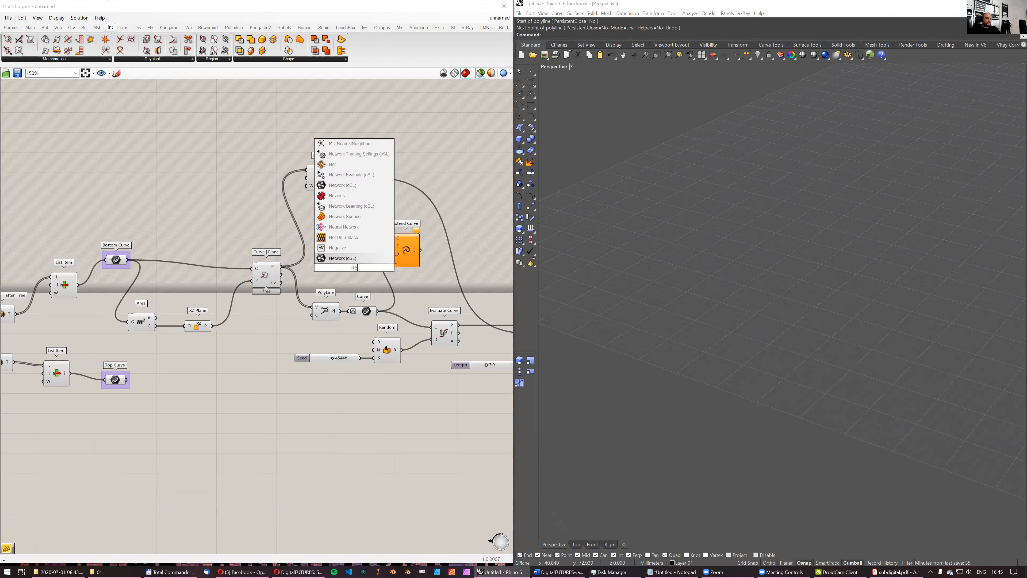
type("g")
left_click(355, 258)
mouse_move(363, 354)
left_mouse_down()
mouse_move(348, 280)
mouse_move(370, 328)
mouse_move(366, 352)
left_mouse_up()
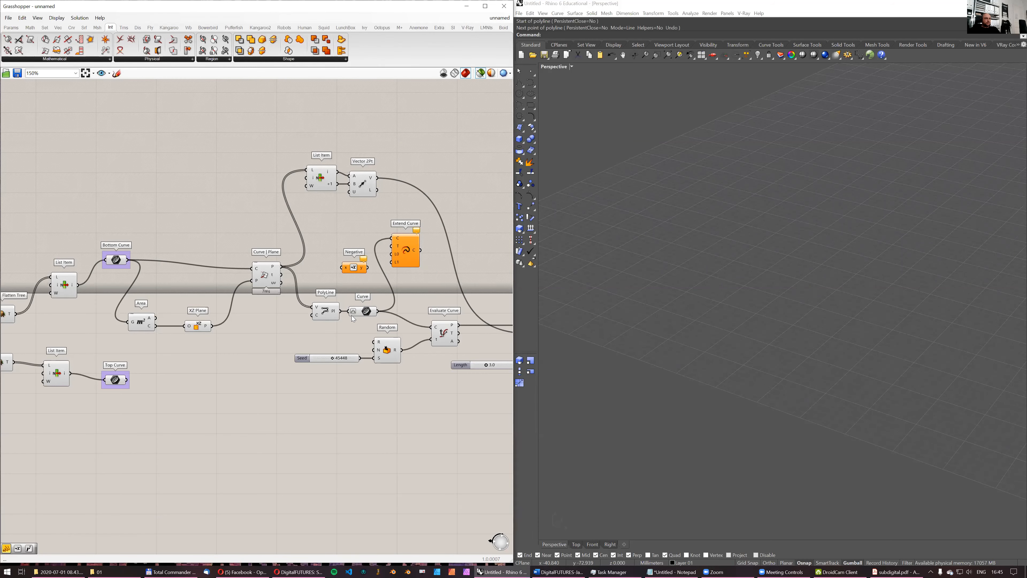
- Feed the Length slider into Negative and connect Negative's output to Extend Curve's L1 input
scroll(352, 315, "up", 1)
right_click_drag(441, 334, 334, 327)
scroll(430, 369, "down", 1)
left_click_drag(438, 366, 314, 263)
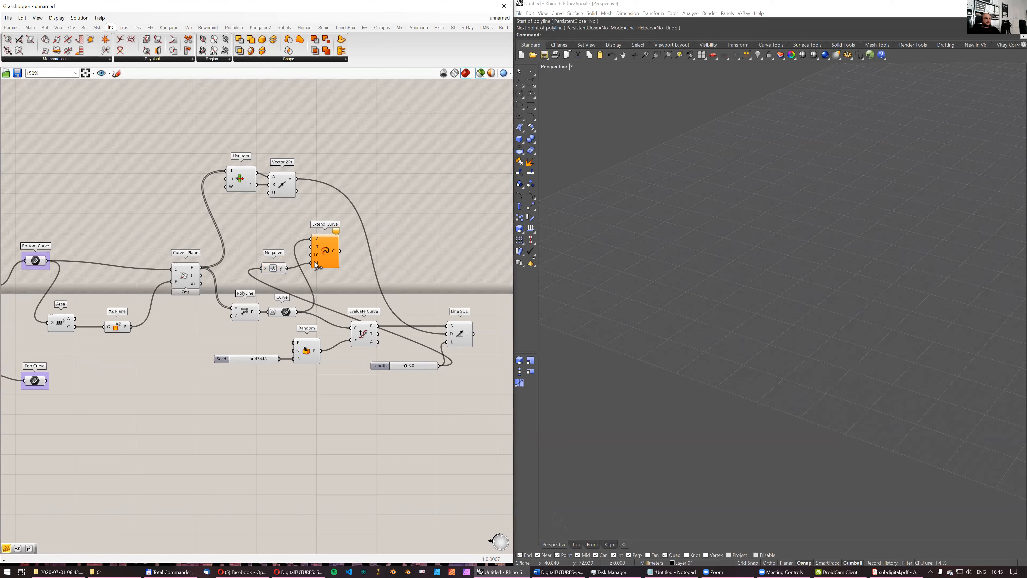
- Add a panel containing 0 and connect it to Extend Curve's L0 input
double_click(276, 239)
type("0")
key("Return")
mouse_move(286, 238)
left_mouse_down()
mouse_move(312, 255)
mouse_move(278, 249)
left_mouse_up()
- Preview the Extend Curve result together with the bottom List Item's outline to check the shortened end
left_click(326, 250)
right_click_drag(104, 268, 127, 259)
left_click(61, 275, "shift")
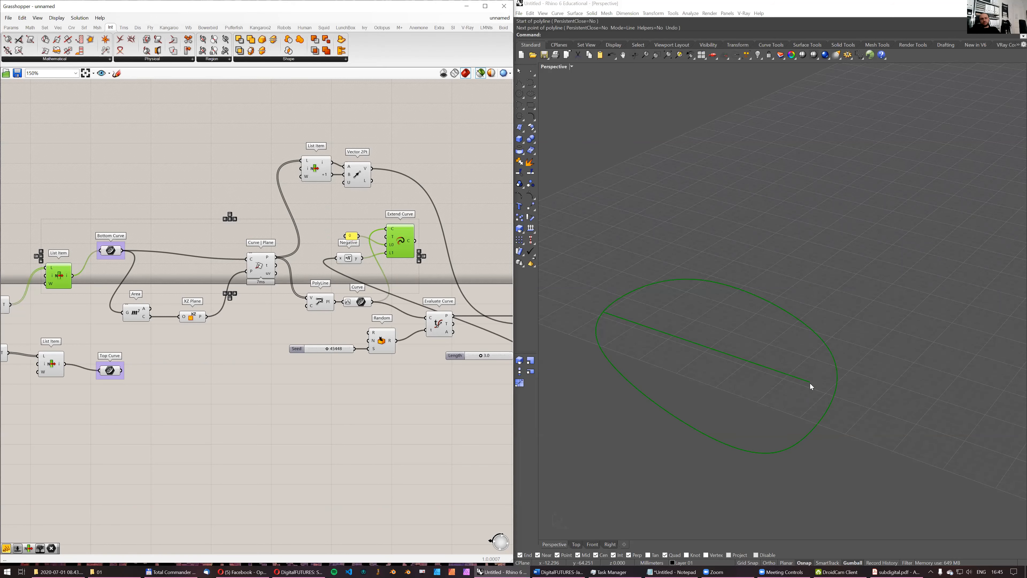
right_click_drag(416, 245, 370, 237)
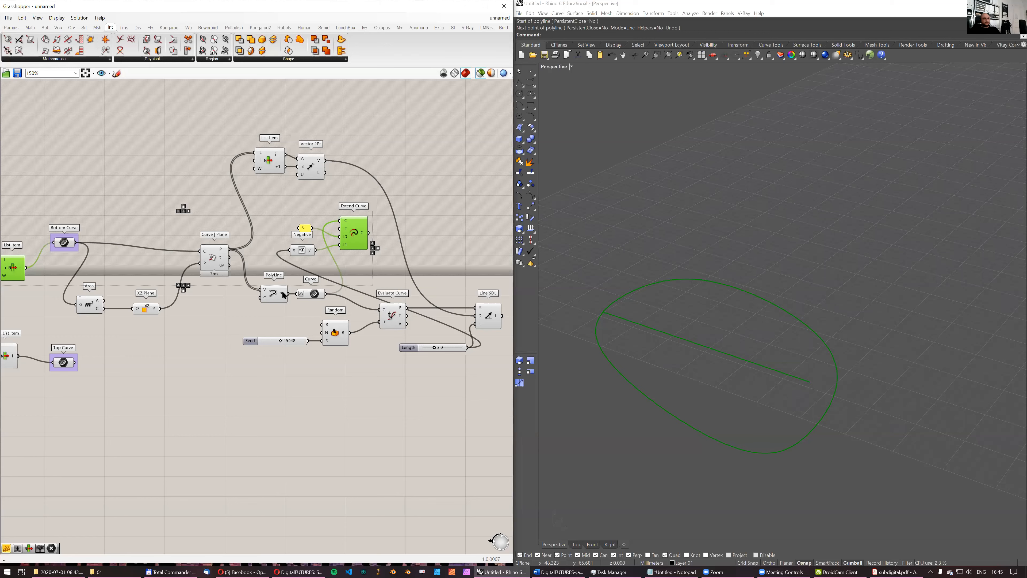
- Rewire PolyLine through Extend Curve into the Curve parameter, spacing out the components that follow
left_click_drag(289, 294, 366, 294)
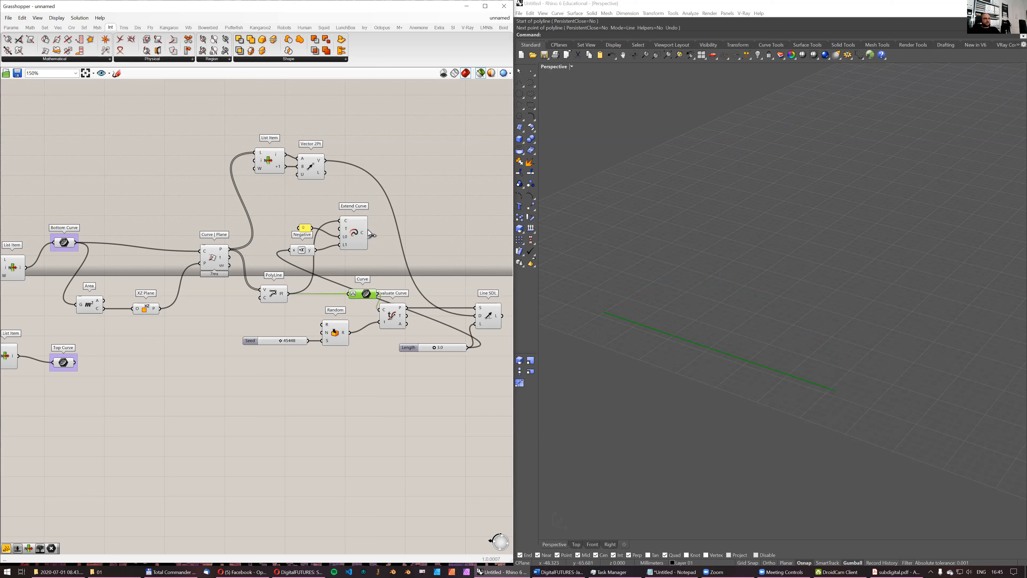
right_click_drag(361, 321, 347, 322)
left_click_drag(360, 323, 409, 323, "alt")
left_click_drag(352, 368, 258, 325)
left_click_drag(330, 333, 360, 311)
right_click_drag(482, 326, 394, 323)
left_click(434, 323)
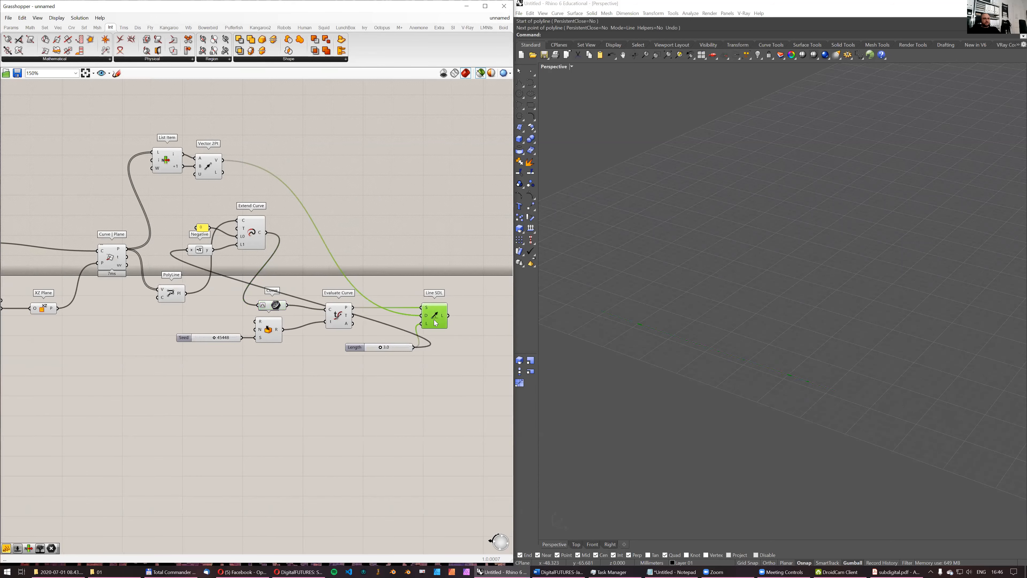
- Move the Top Curve parameter and its List Item further down the canvas to make room for another branch
right_click_drag(260, 211, 322, 209)
scroll(323, 209, "down", 2)
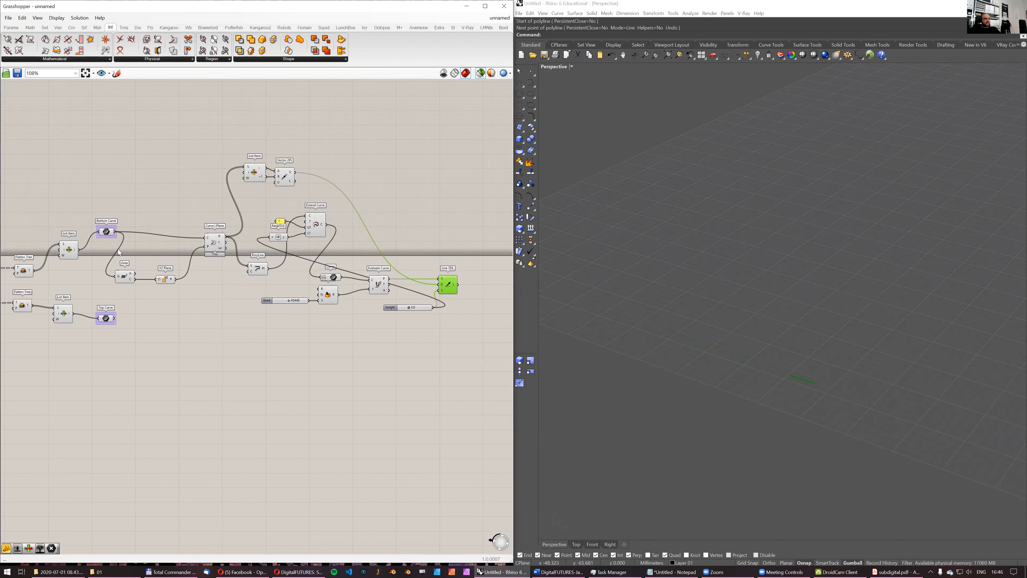
left_click(71, 255)
right_click_drag(370, 271, 302, 284)
scroll(301, 281, "down", 2)
right_click_drag(166, 291, 264, 261)
scroll(202, 264, "up", 3)
left_click_drag(250, 335, 167, 364)
scroll(239, 296, "down", 2)
scroll(244, 286, "up", 2)
right_click_drag(257, 279, 183, 287)
- Duplicate all components from Curve | Plane through Line SDL and place the copy below the original group
left_click_drag(168, 119, 472, 367)
left_click(172, 233, "shift")
left_click_drag(173, 236, 203, 434, "alt")
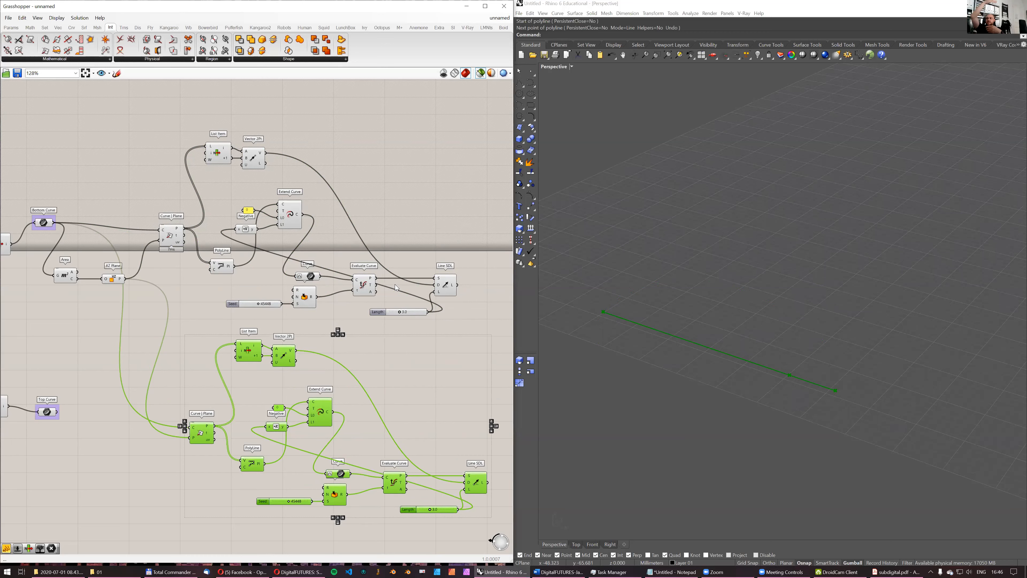
- Connect Top Curve to the C input of the duplicated Curve | Plane, reposition that component, and preview the XZ Plane
right_click_drag(61, 352, 121, 312)
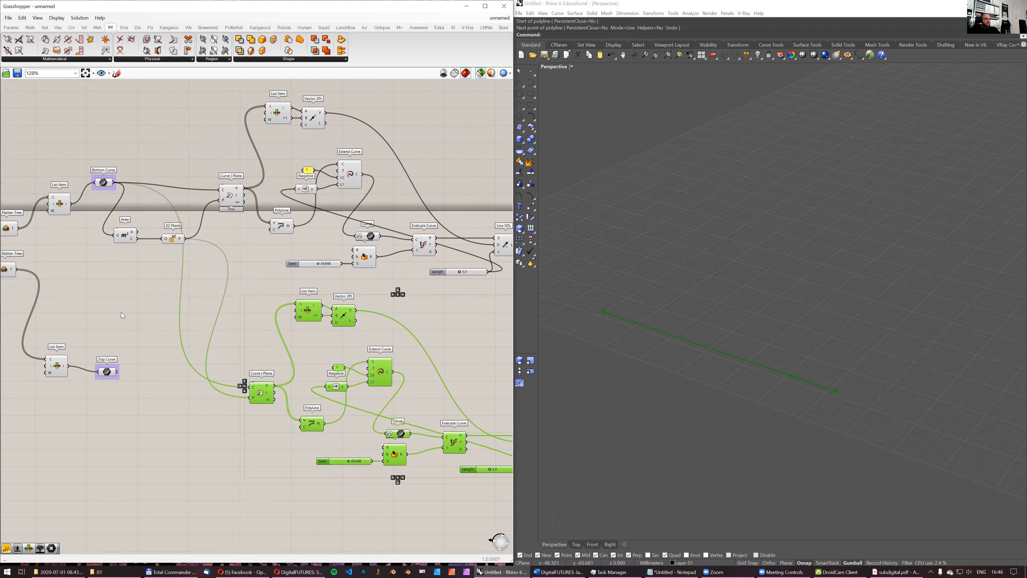
left_click_drag(119, 372, 250, 387)
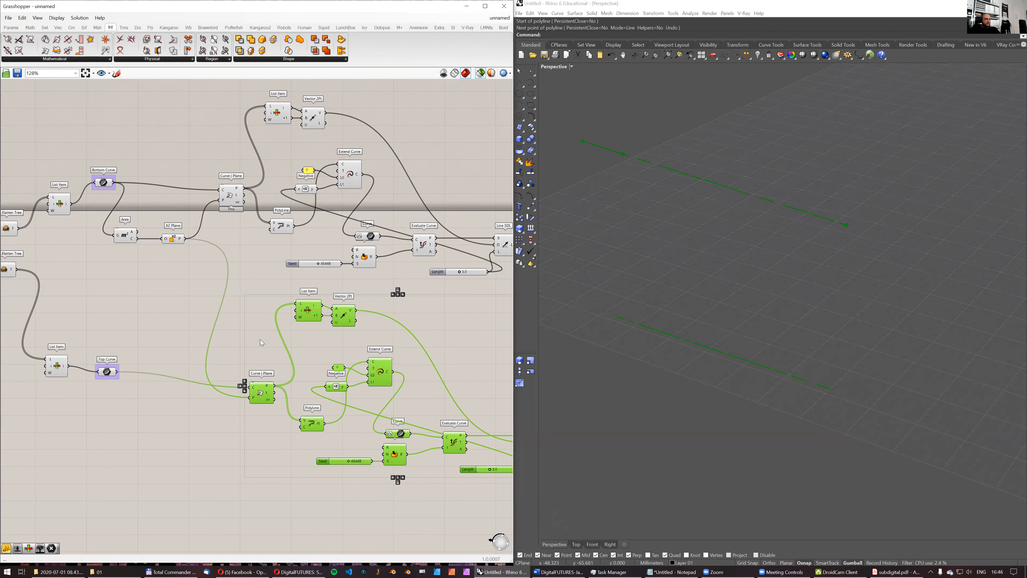
right_click_drag(201, 398, 153, 381)
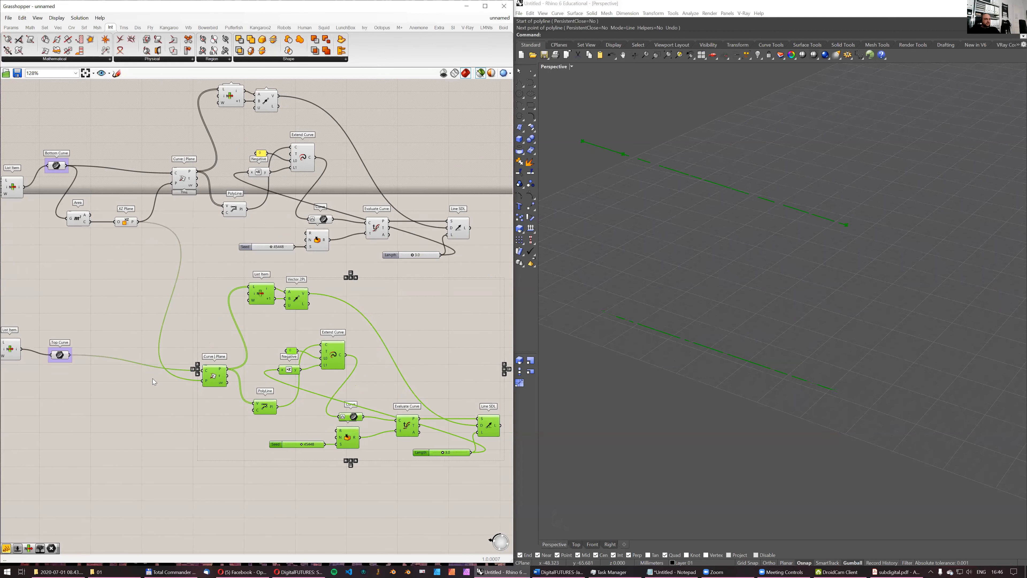
left_click(207, 341)
left_click(208, 378)
left_click_drag(206, 378, 212, 370)
left_click(125, 223)
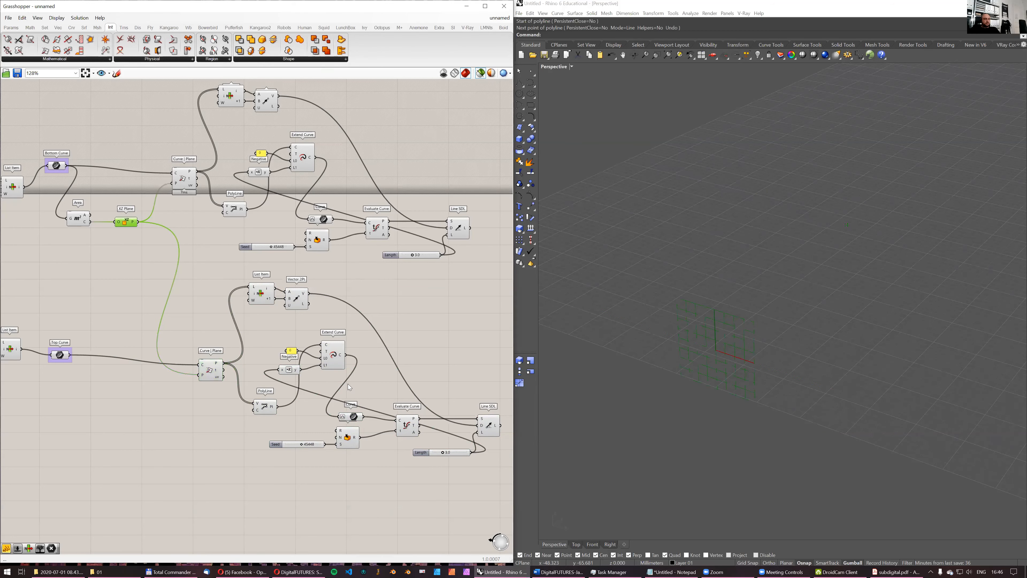
- Move the duplicated Line SDL away from Evaluate Curve and lower the duplicated Seed slider's value
right_click_drag(477, 408, 394, 395)
left_click_drag(412, 413, 443, 409)
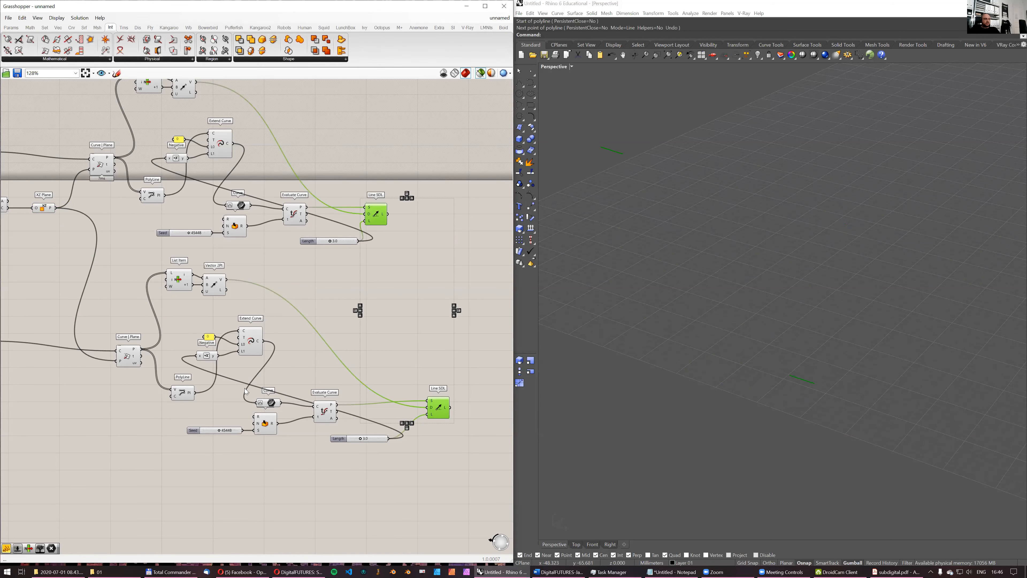
scroll(223, 422, "up", 3)
scroll(222, 422, "down", 3)
left_click_drag(222, 421, 216, 422)
right_click_drag(464, 287, 378, 320)
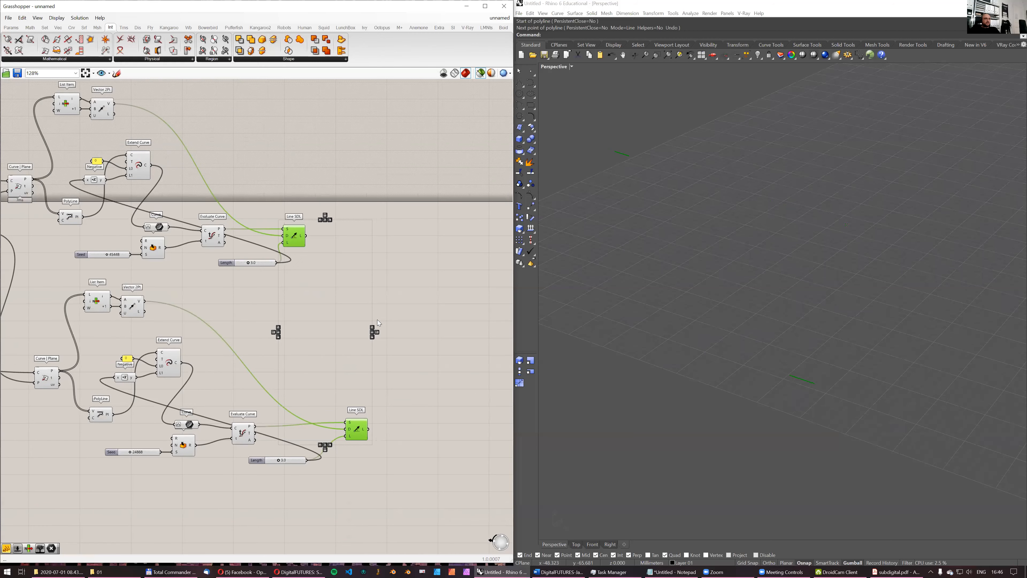
- Add a Loft component and place it beyond the two Line SDL components
left_click(384, 278)
double_click(388, 287)
type("loft")
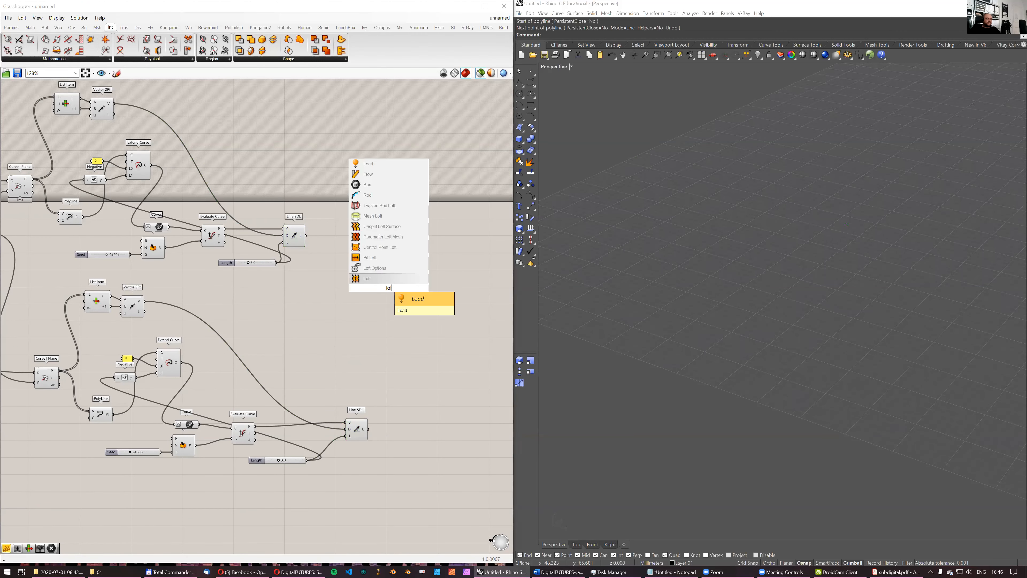
key("Return")
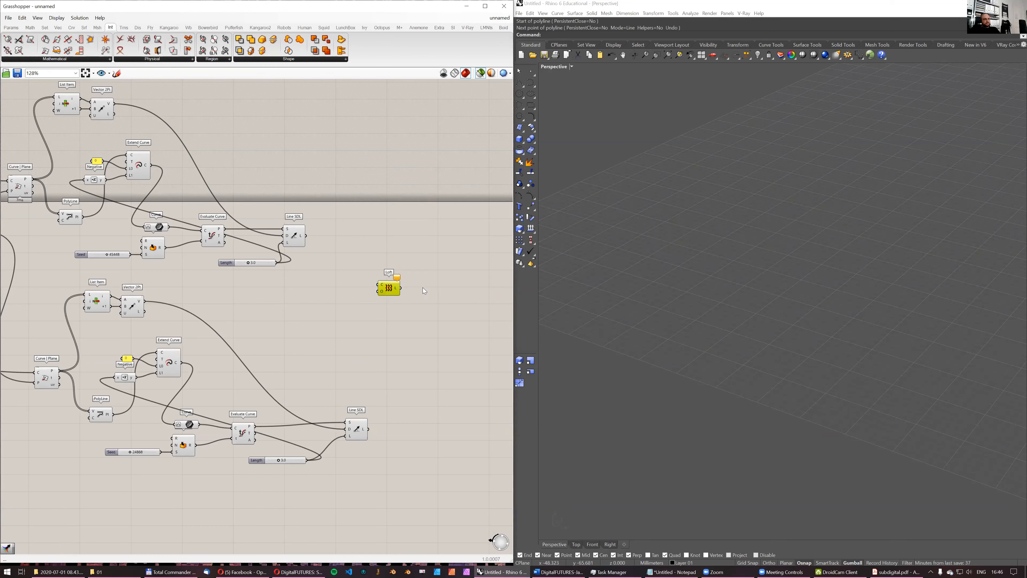
left_click_drag(387, 288, 441, 287)
- Add a Merge component, connect the two Line SDL outputs to D1 and D2, feed the result to Loft, and preview it
double_click(381, 275)
type("merge")
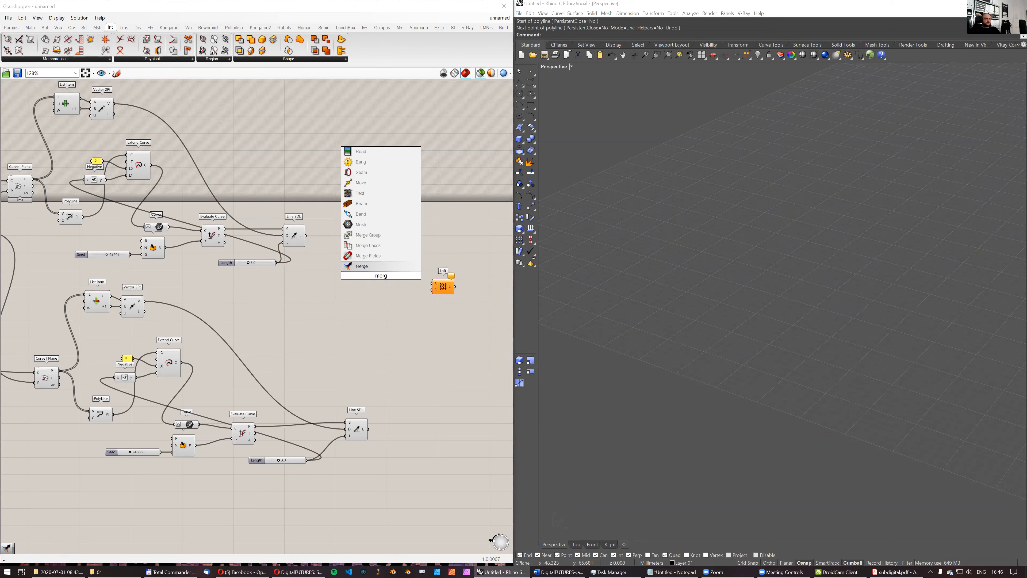
key("Return")
left_click_drag(306, 235, 369, 272)
left_click_drag(368, 428, 433, 284)
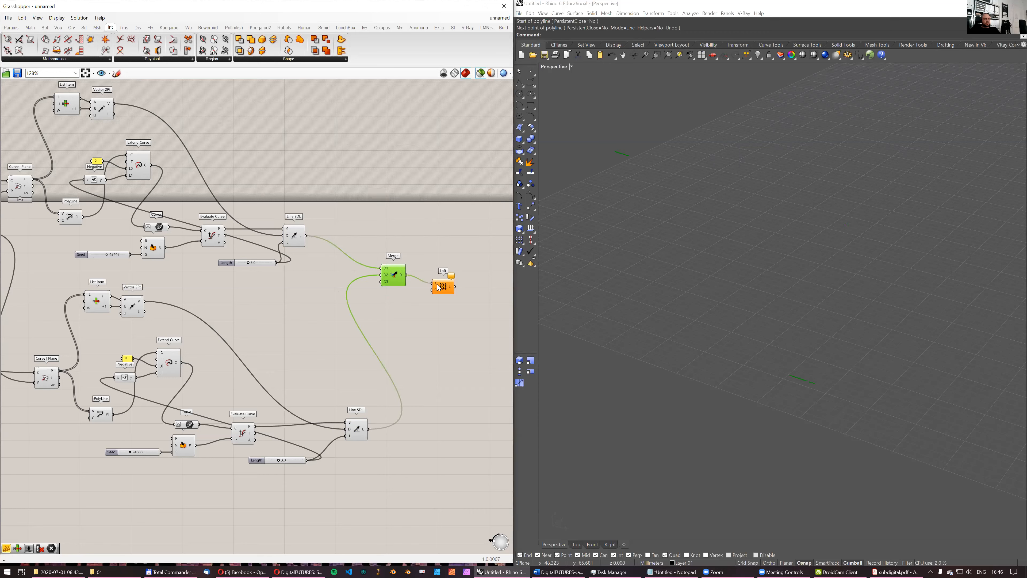
left_click(447, 289)
right_click_drag(790, 307, 762, 309)
- Insert a Flip Curve component between the duplicated Line SDL and the D2 input of Merge
right_click_drag(416, 395, 412, 366)
double_click(396, 409)
type("flip")
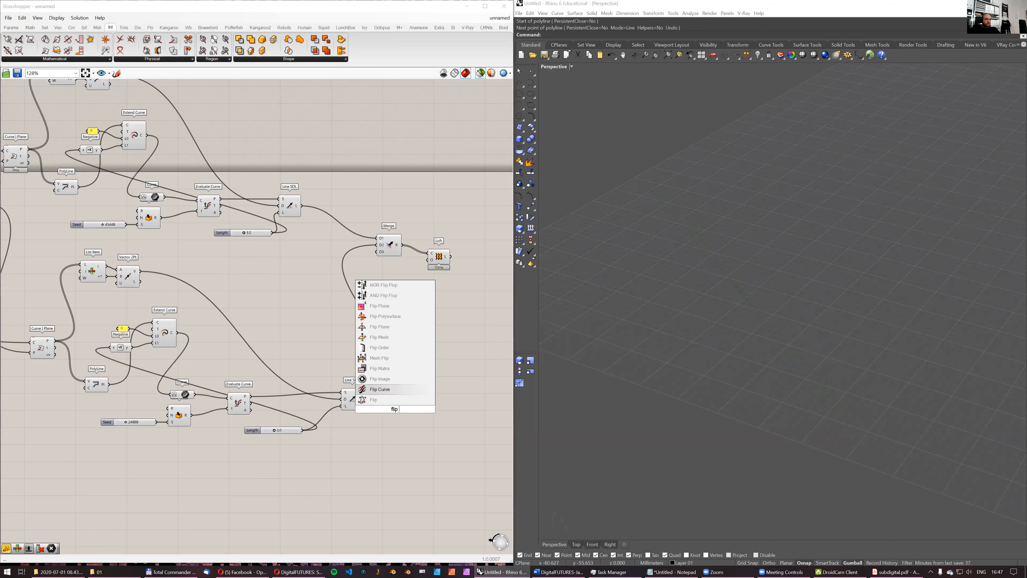
left_click(379, 389)
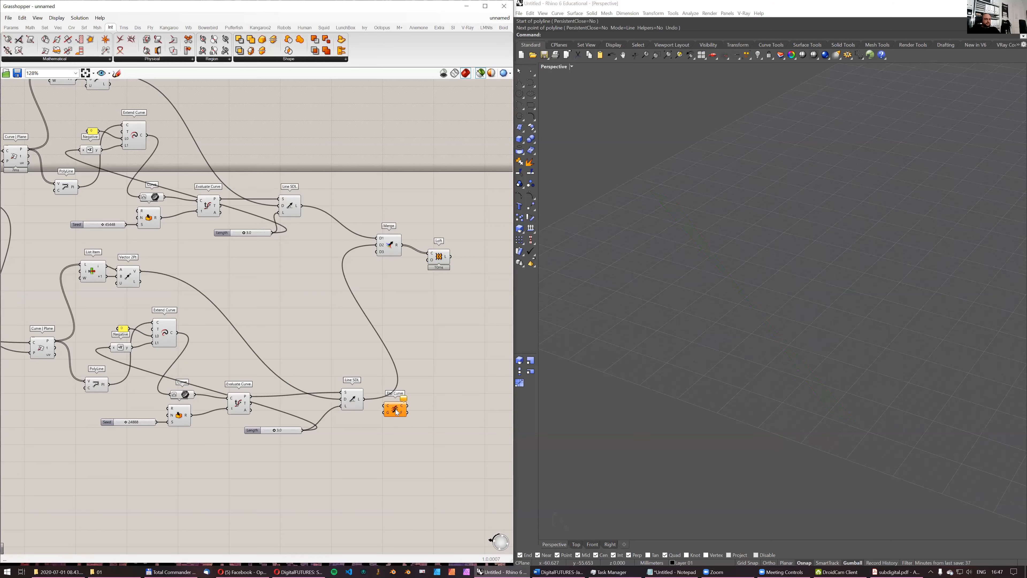
left_click_drag(407, 406, 378, 245)
left_click_drag(400, 413, 396, 405)
- Preview the Loft together with the cell curves from both List Item components and examine them from several angles
left_click(443, 258)
right_click_drag(576, 248, 792, 249)
scroll(770, 252, "down", 3)
scroll(310, 257, "down", 3)
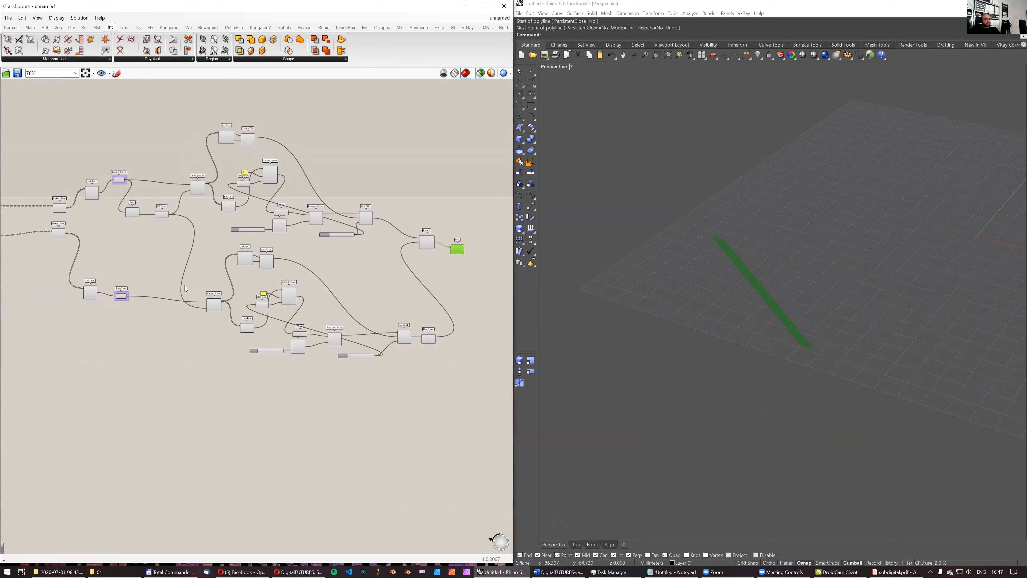
left_click(95, 195, "shift")
left_click(95, 293, "shift")
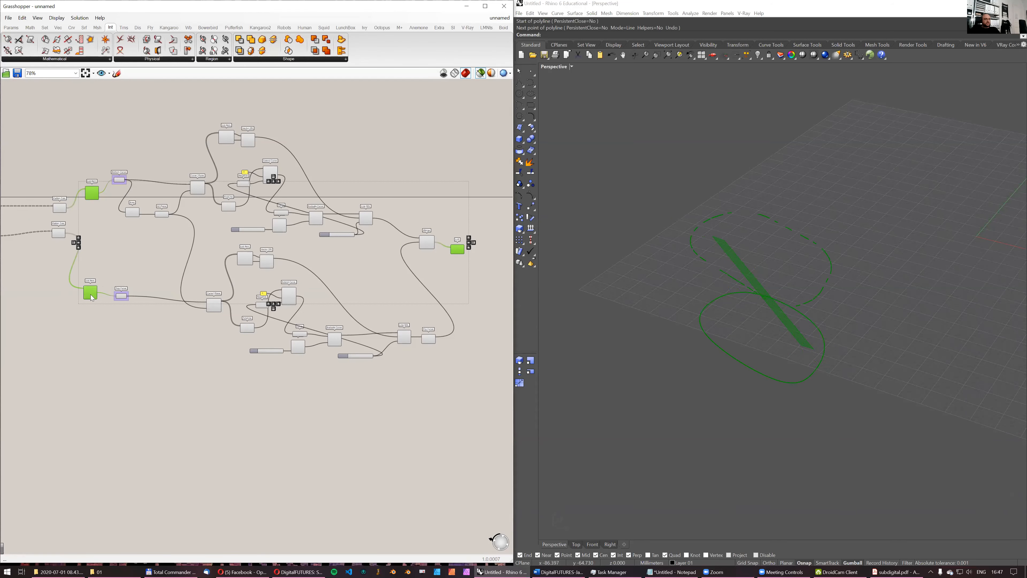
mouse_move(644, 319)
right_mouse_down()
mouse_move(691, 290)
mouse_move(703, 300)
mouse_move(656, 316)
right_mouse_up()
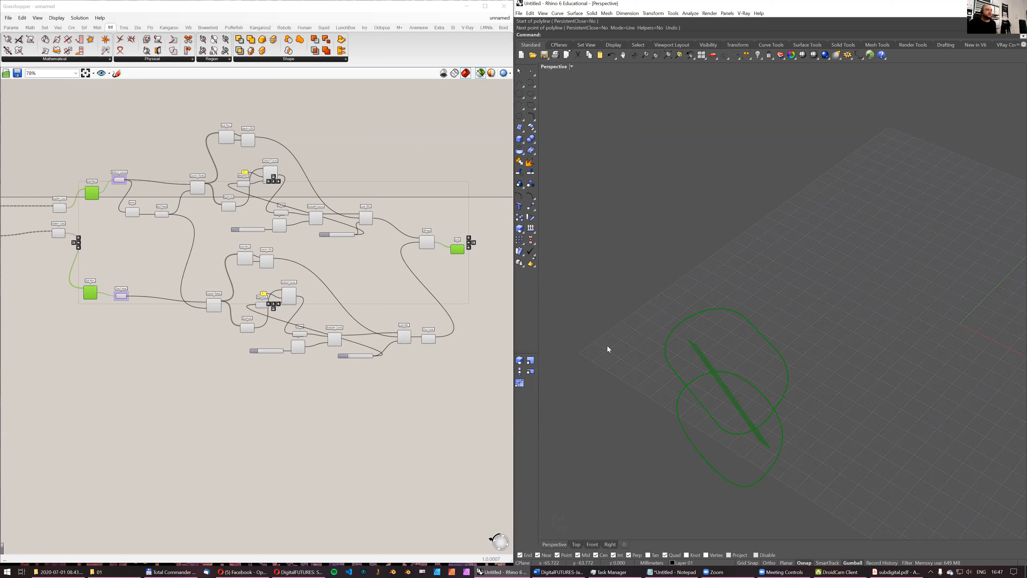
right_click_drag(658, 352, 664, 334)
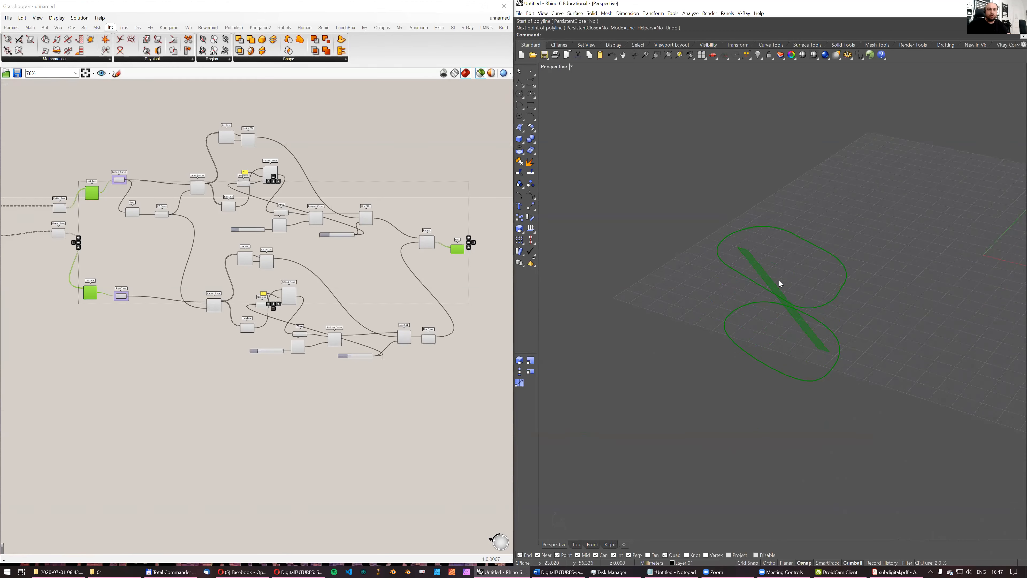
right_click_drag(774, 323, 808, 324)
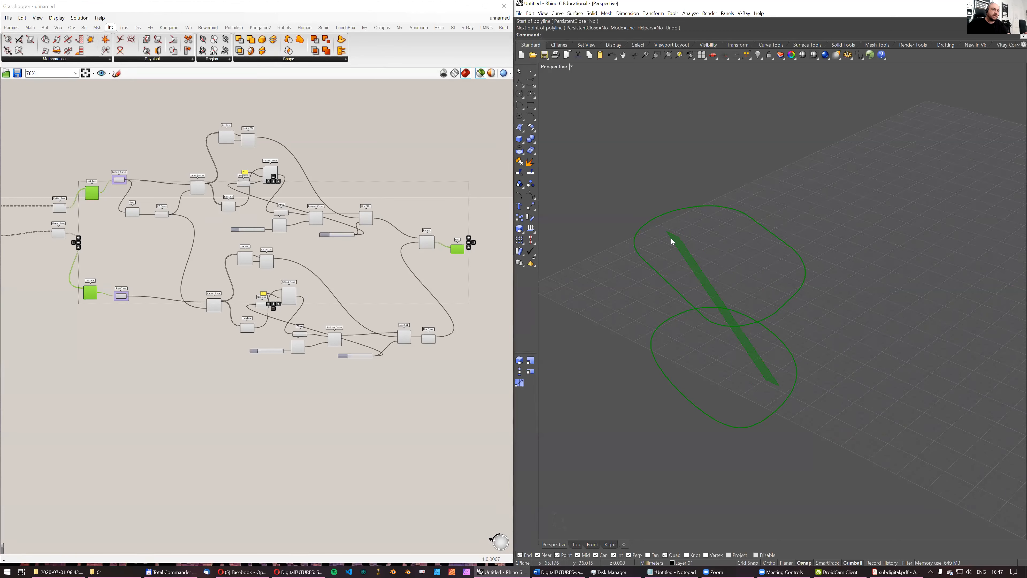
- Move the XZ Plane component down between the Bottom Curve and Top Curve branches
scroll(246, 294, "up", 4)
left_click(224, 195)
scroll(228, 196, "up", 2)
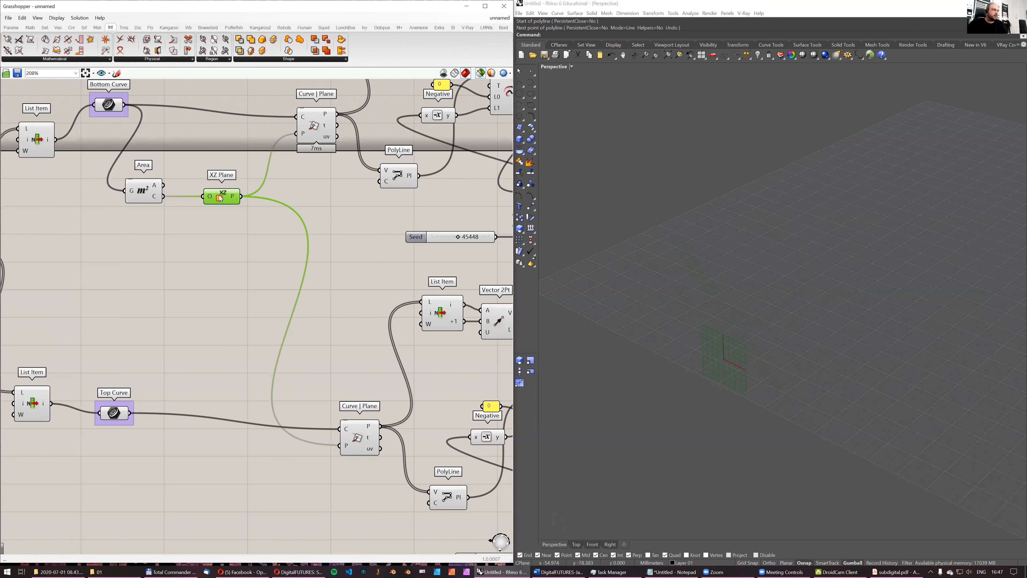
left_click_drag(219, 196, 225, 289)
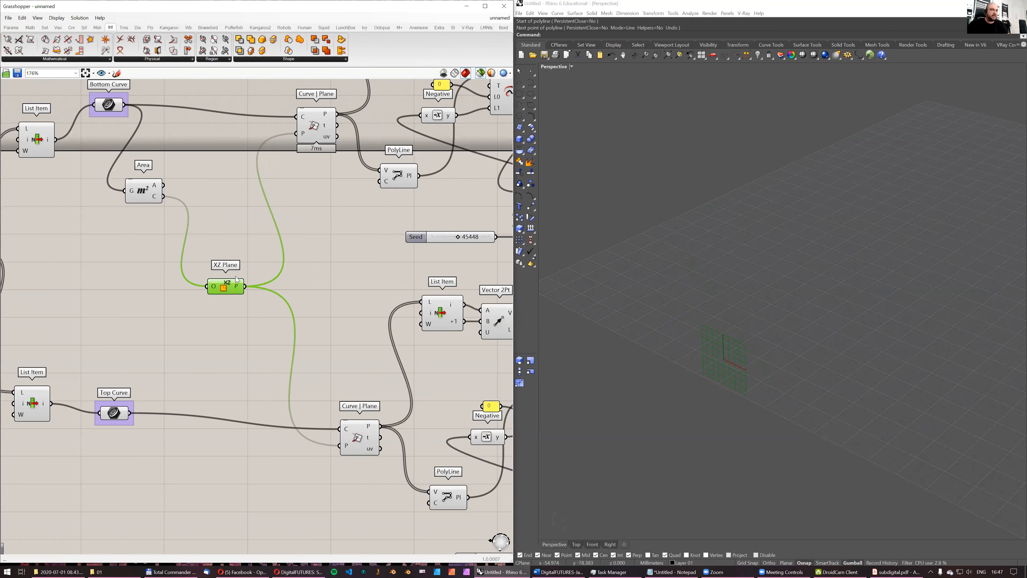
scroll(237, 279, "down", 2)
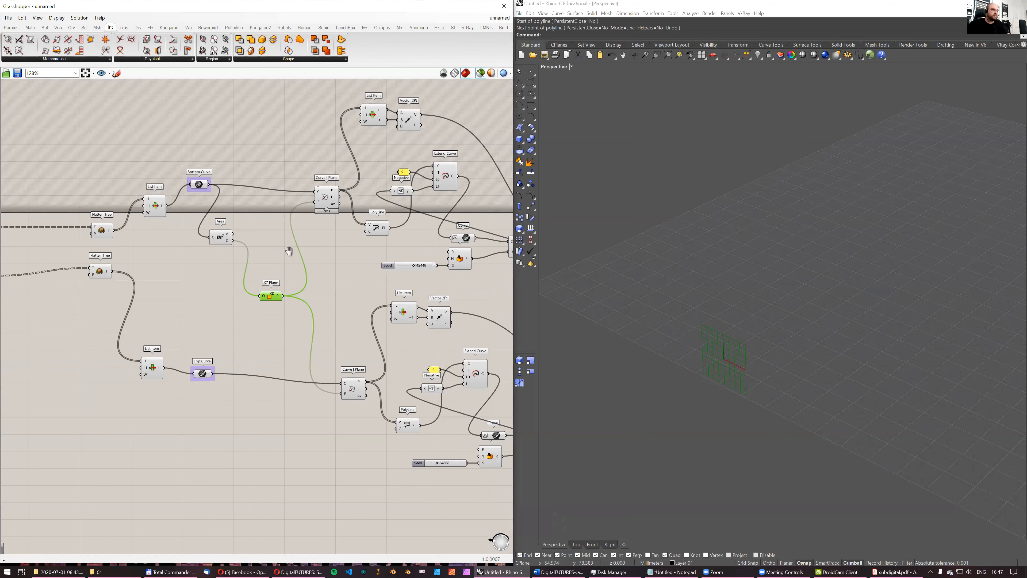
right_click_drag(288, 250, 335, 230)
- Preview the Area centroid together with the curve from the List Item feeding Bottom Curve
left_click(269, 219)
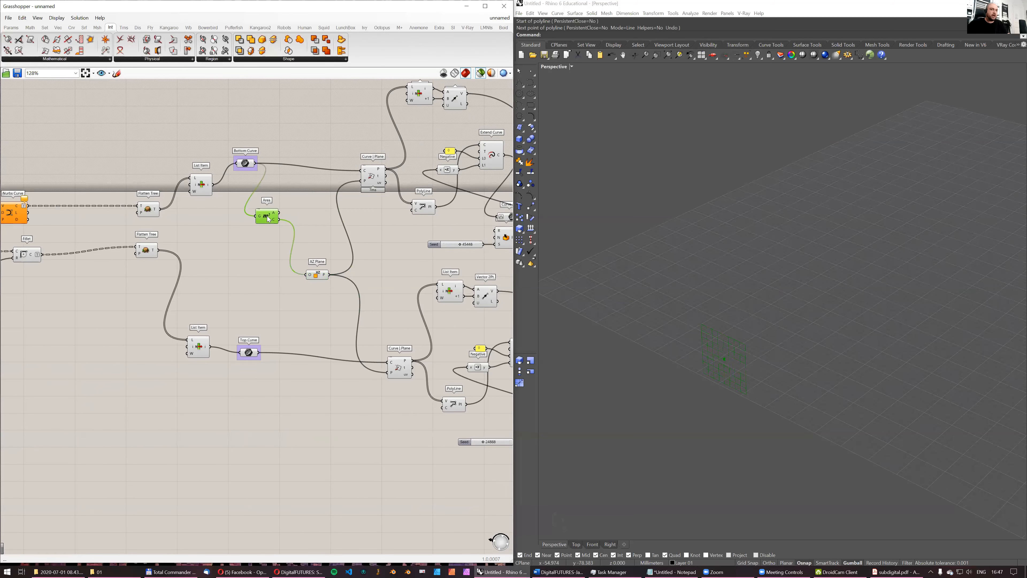
left_click(194, 188, "shift")
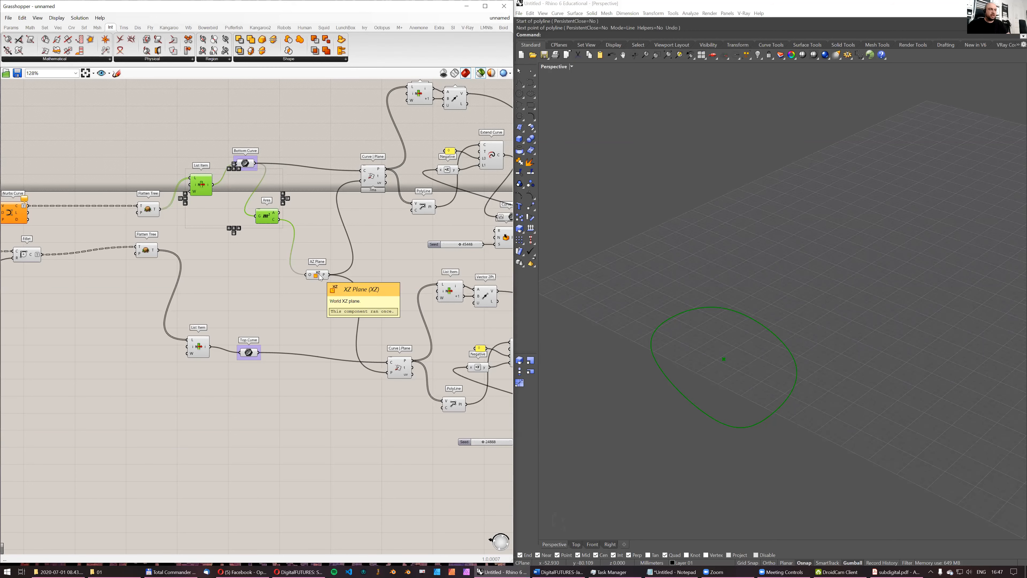
right_click_drag(217, 184, 225, 216)
scroll(298, 237, "up", 1)
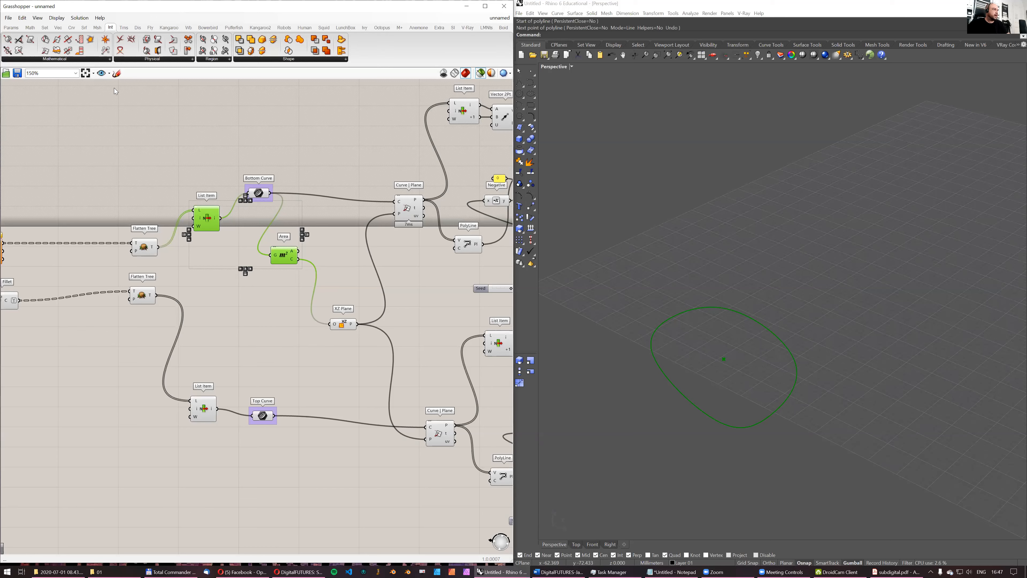
- Add a Populate Geometry component above Bottom Curve, connect the bottom List Item to its G input, and shift Bottom Curve aside
left_click(47, 29)
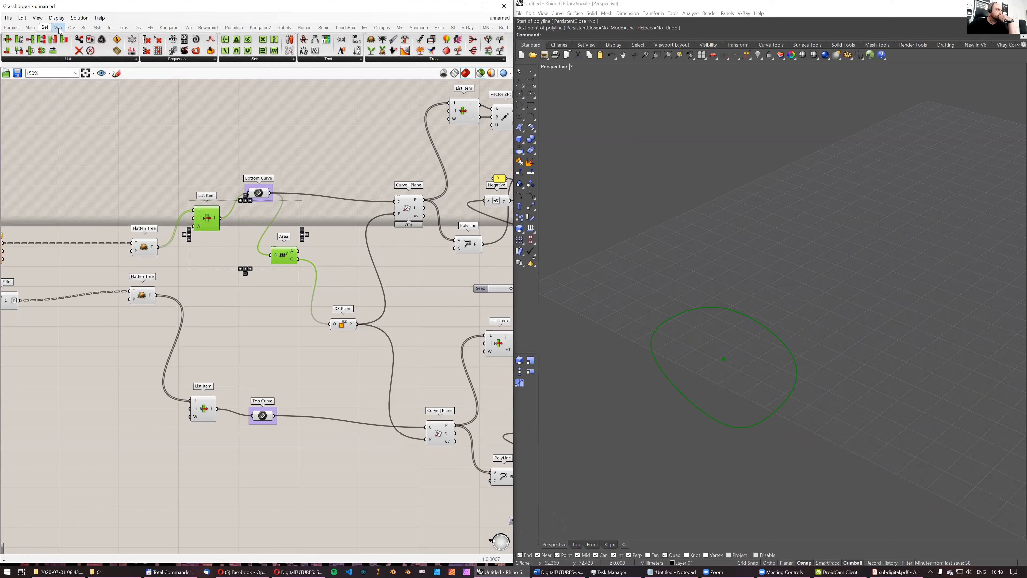
left_click(58, 28)
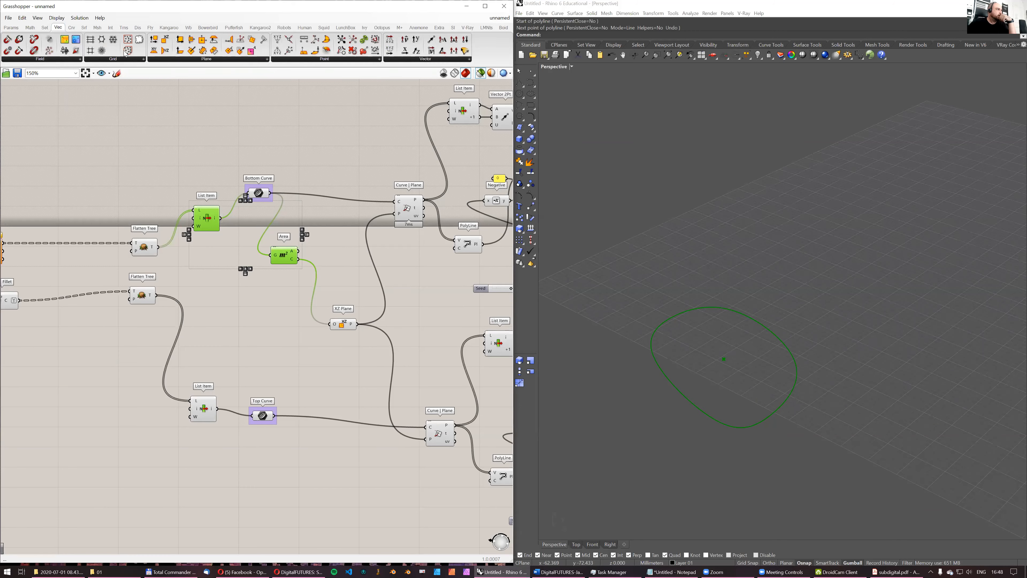
left_click(139, 42)
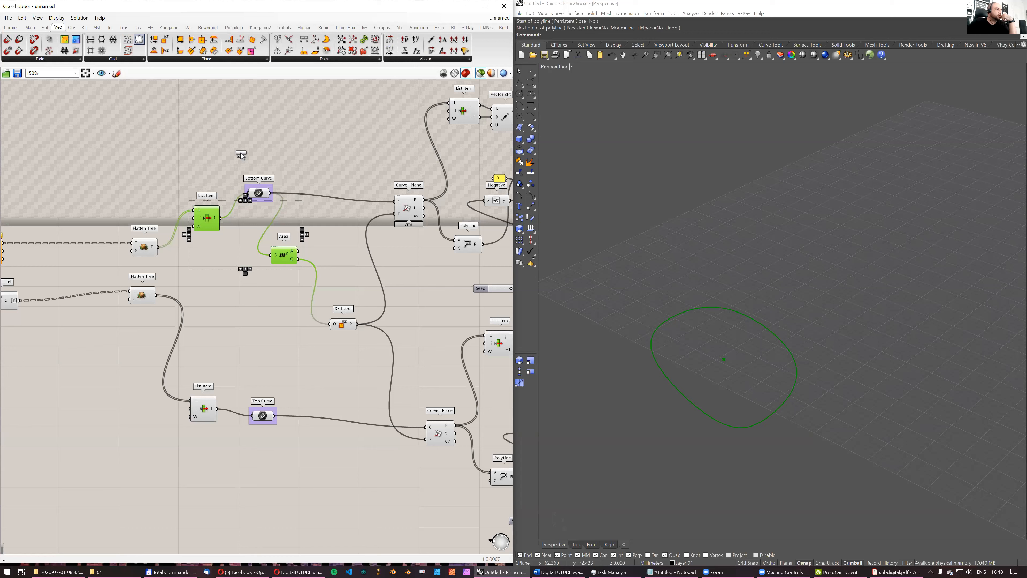
left_click(246, 150)
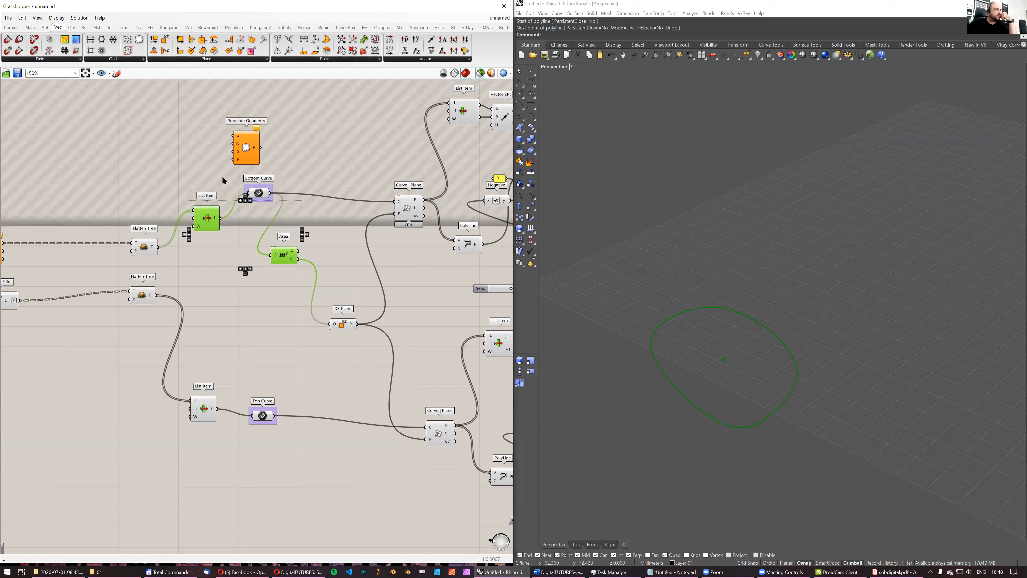
left_click(224, 220)
left_click_drag(217, 219, 250, 142)
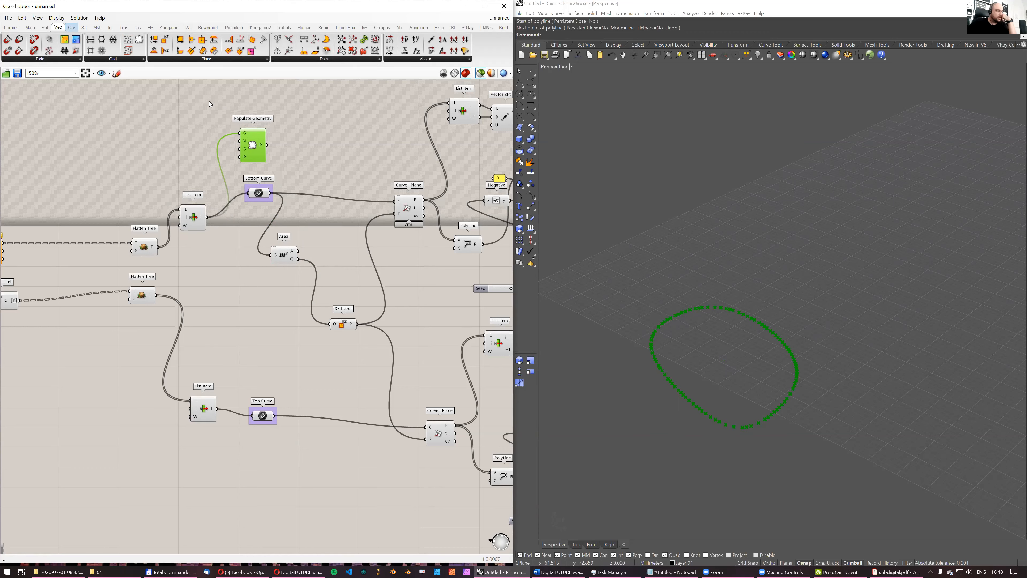
left_click_drag(265, 194, 290, 200)
- Add a Boundary Surfaces component fed by the bottom List Item and connect its output to Populate Geometry's G input
double_click(190, 157)
left_click(184, 216)
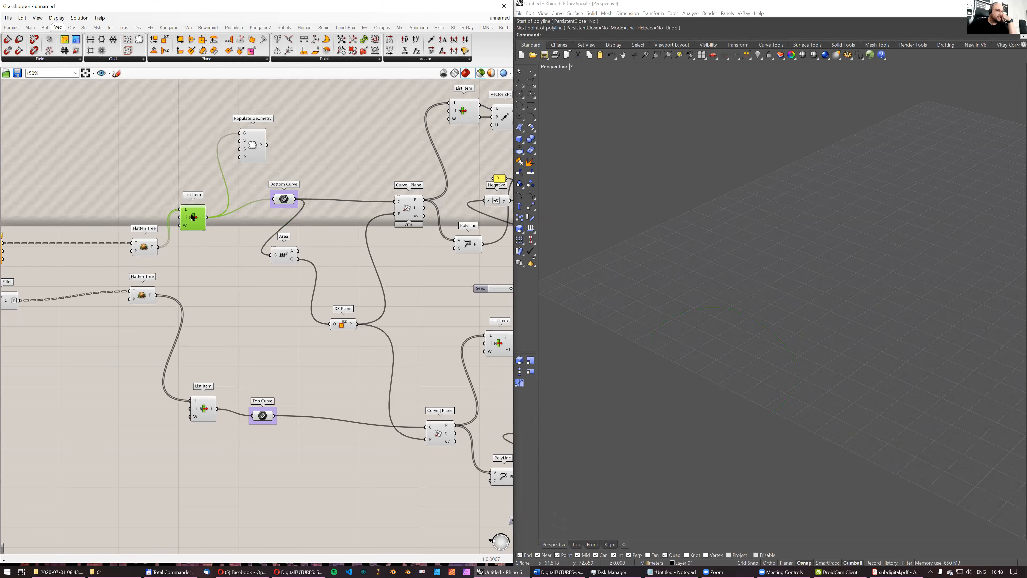
double_click(199, 143)
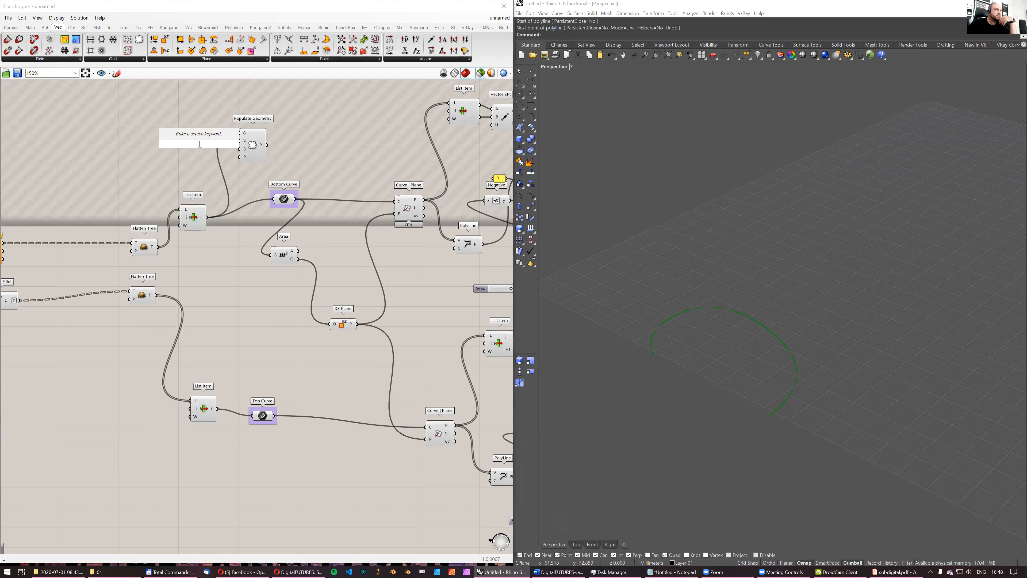
type("boundary surface")
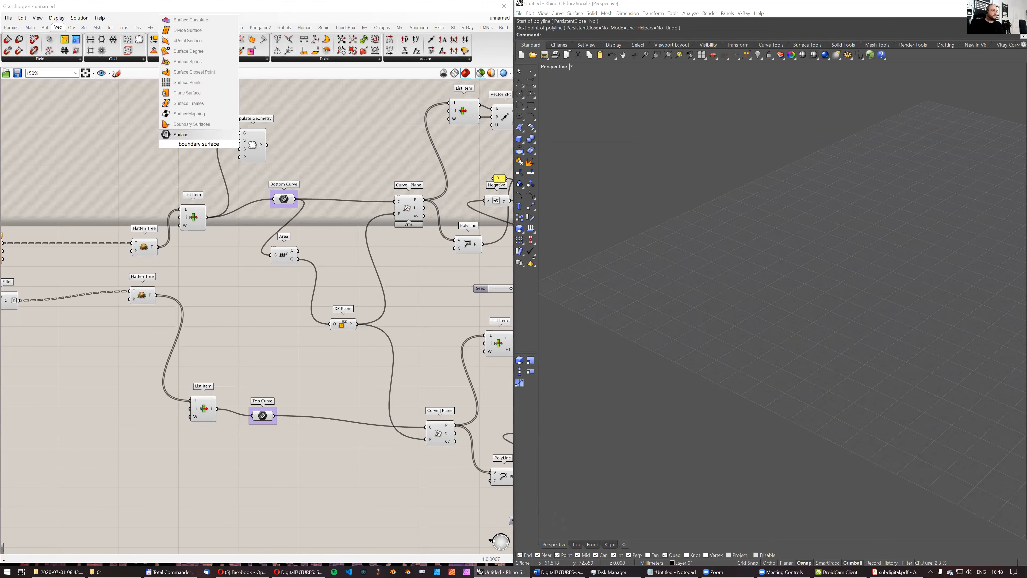
left_click(191, 134)
left_click_drag(206, 218, 247, 156)
double_click(253, 144)
left_click(254, 154)
mouse_move(253, 157)
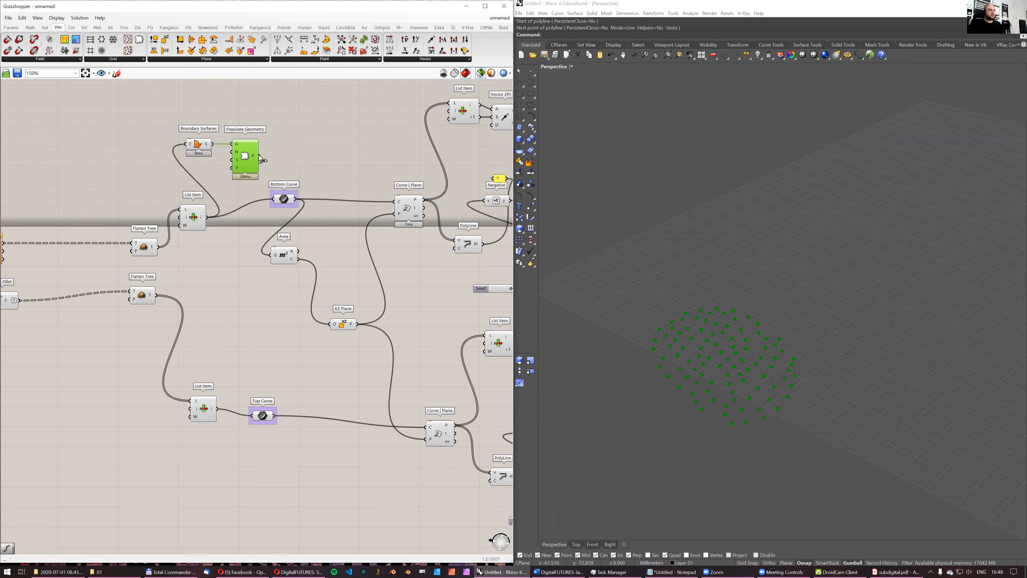
- Replace the Area centroid with Populate Geometry's points as the XZ Plane origin and move Area aside
left_click_drag(260, 156, 331, 323)
left_click_drag(283, 255, 271, 261)
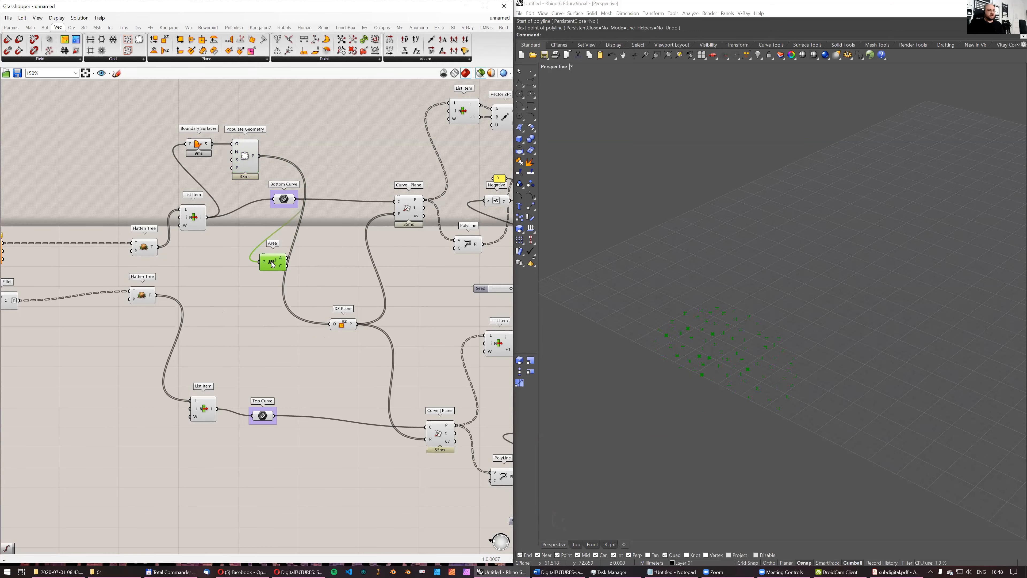
left_click(342, 323)
- Preview the Loft and examine the resulting strips from several angles in the Perspective view
right_click_drag(380, 279, 265, 292)
scroll(266, 292, "down", 1)
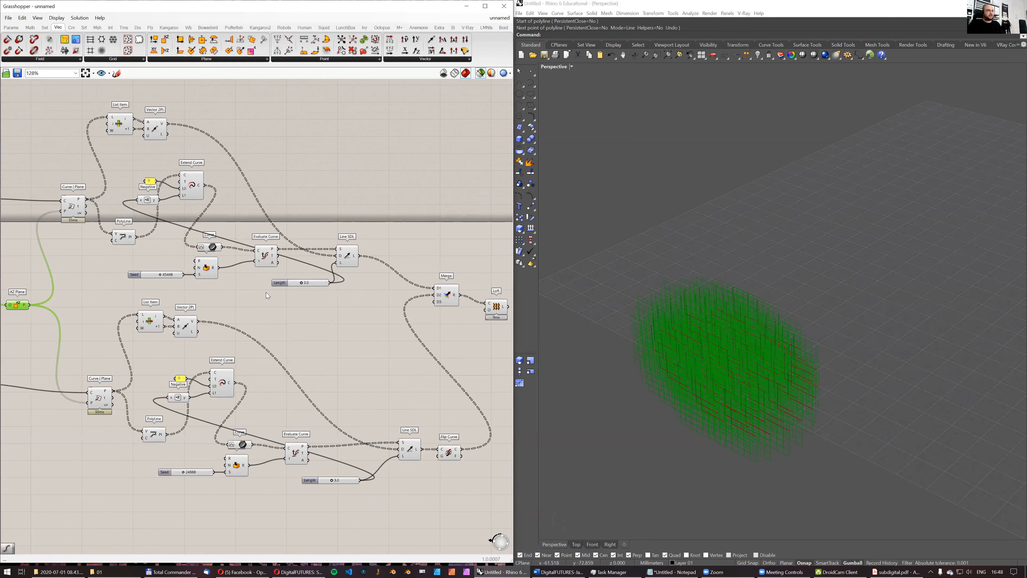
scroll(496, 312, "up", 1)
right_click_drag(496, 311, 419, 286)
left_click(419, 285)
right_click_drag(663, 302, 695, 301)
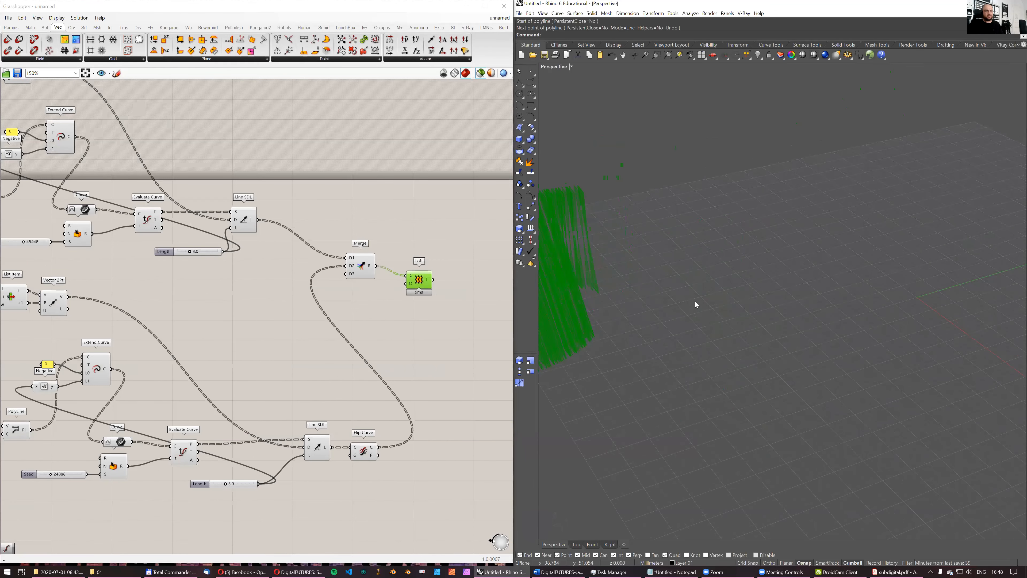
right_click_drag(648, 274, 736, 260)
right_click_drag(722, 302, 670, 165)
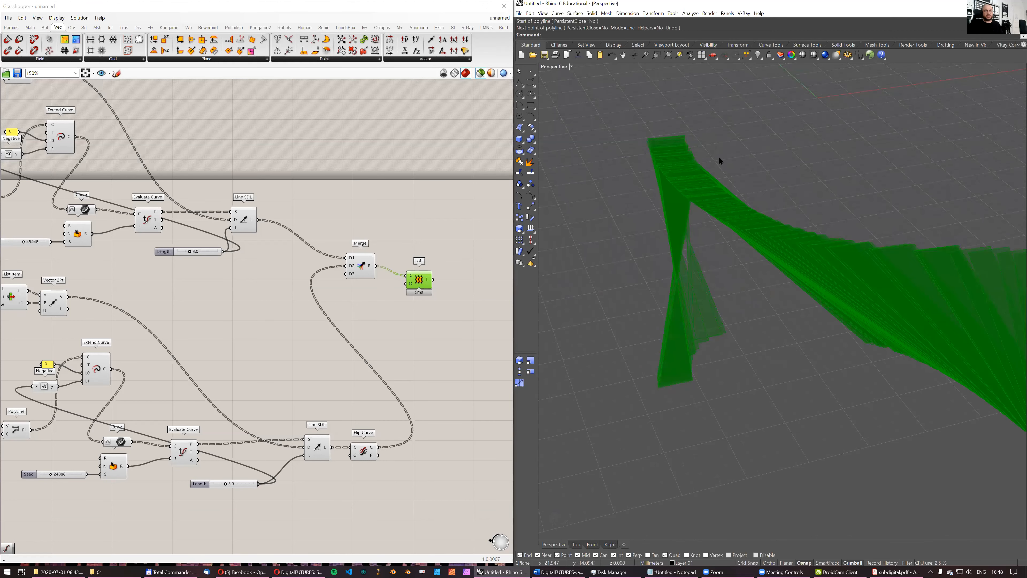
right_click_drag(689, 229, 785, 253)
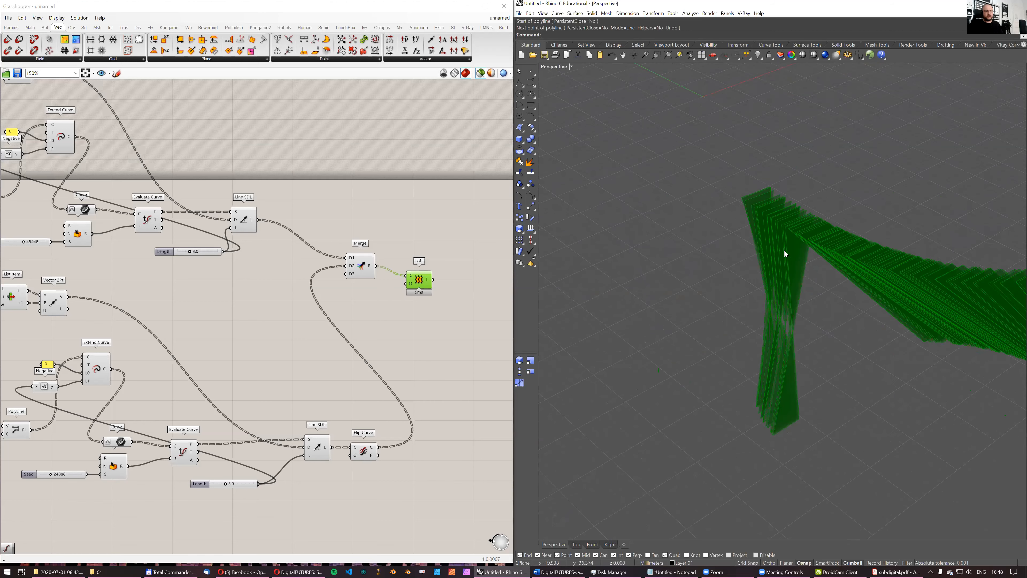
right_click_drag(785, 213, 775, 261)
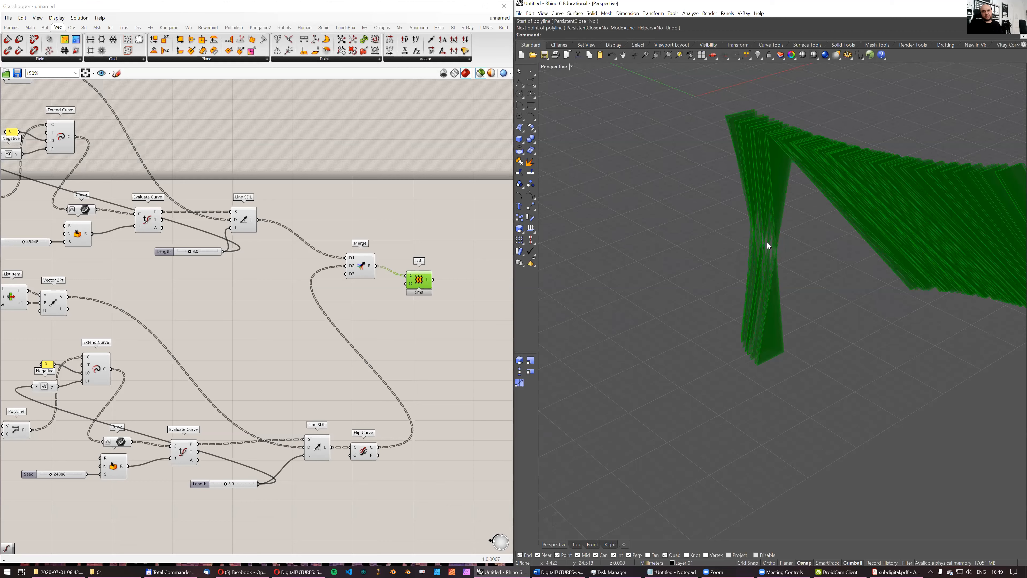
right_click_drag(806, 330, 771, 303)
right_click_drag(783, 268, 865, 338)
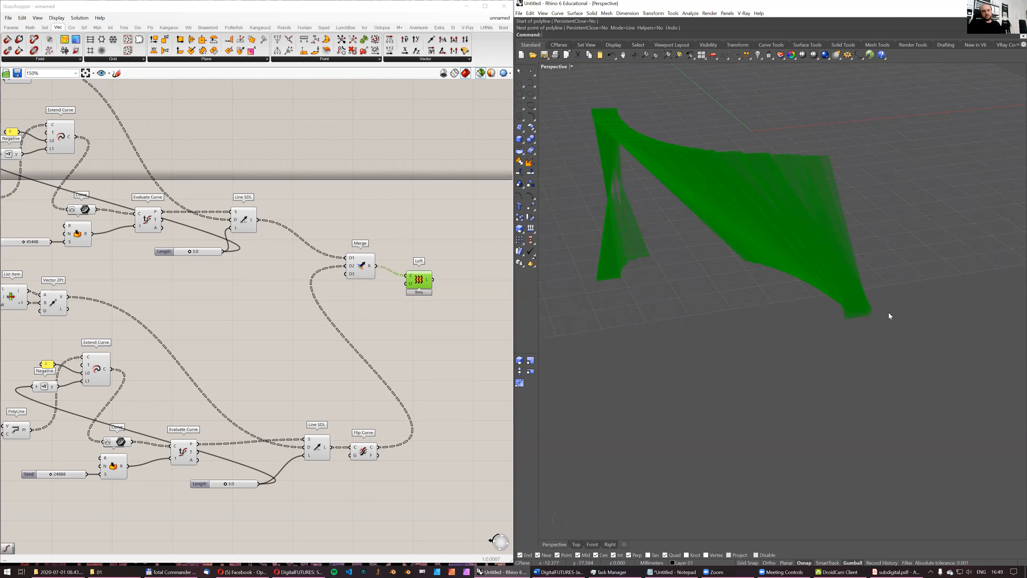
right_click_drag(685, 232, 623, 262)
right_click_drag(704, 237, 740, 324)
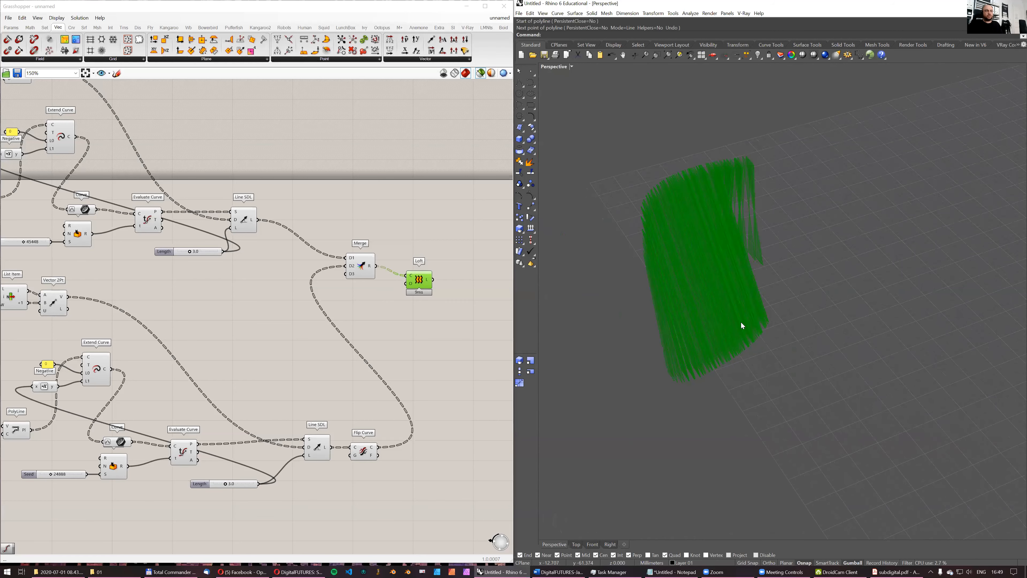
- Preview the XZ Plane output and examine the arrangement of planes across the cell
scroll(363, 268, "down", 2)
left_click(156, 246)
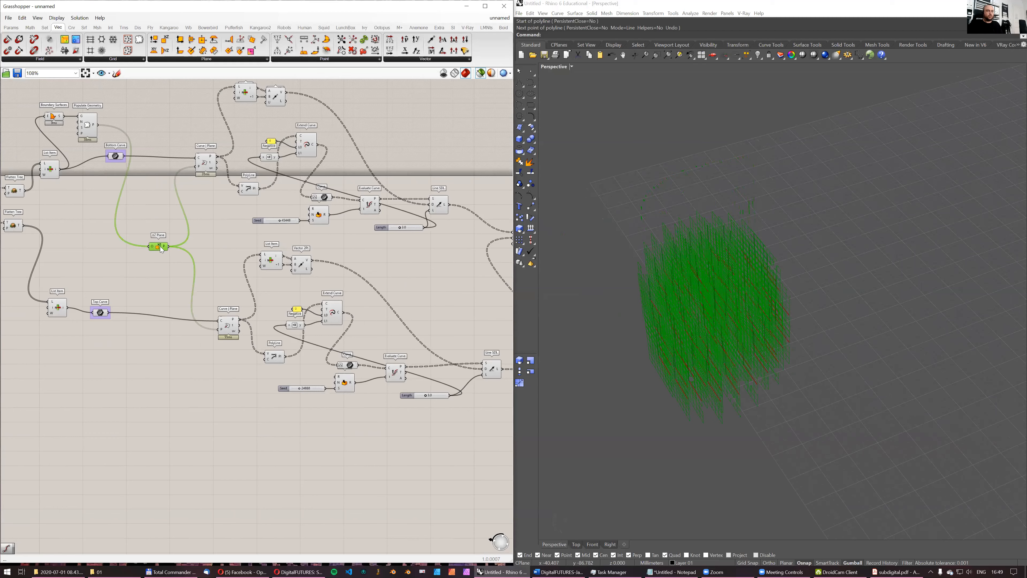
right_click_drag(580, 318, 700, 333)
right_click_drag(170, 227, 317, 284)
right_click_drag(752, 257, 776, 233)
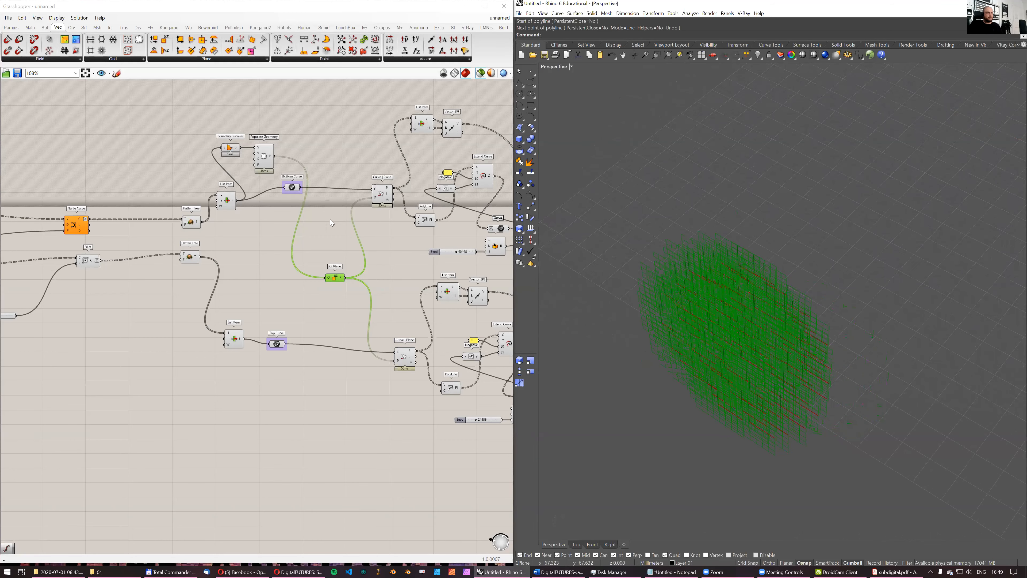
scroll(329, 249, "up", 3)
right_click_drag(737, 295, 684, 313)
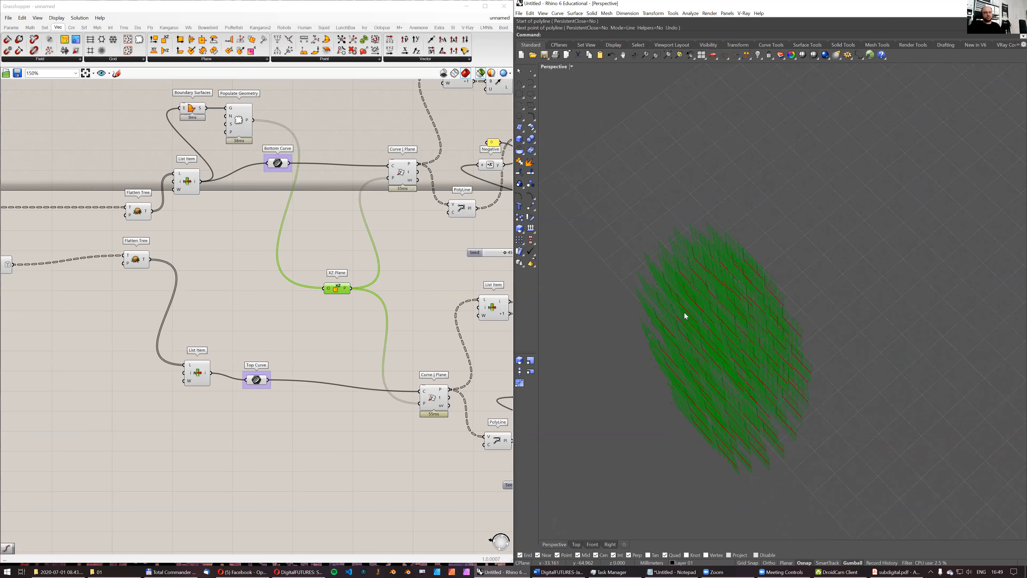
right_click_drag(326, 248, 300, 246)
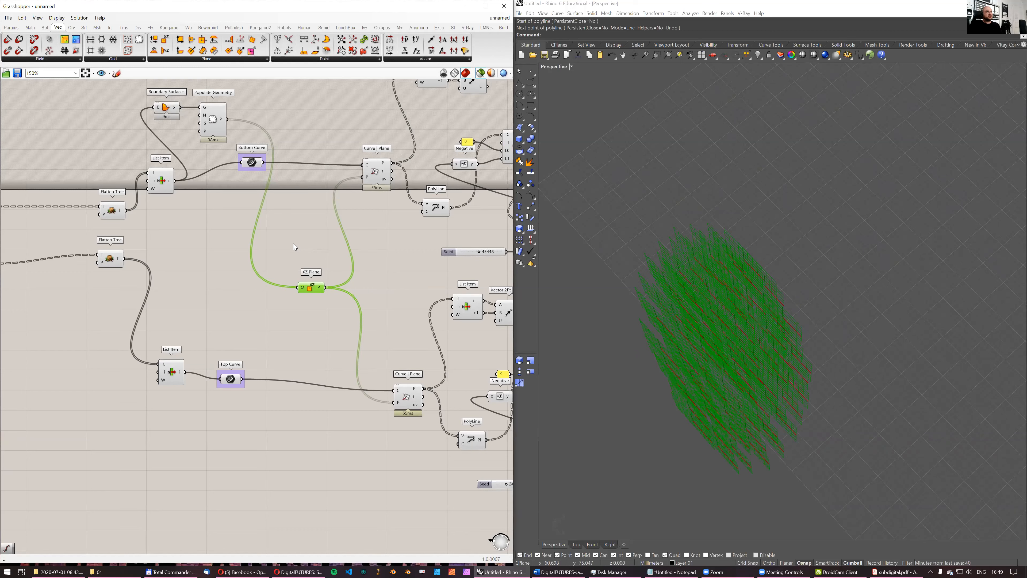
- Add a Rotate 3D component near the XZ Plane component and shift the XZ Plane aside
left_click_drag(315, 293, 306, 293)
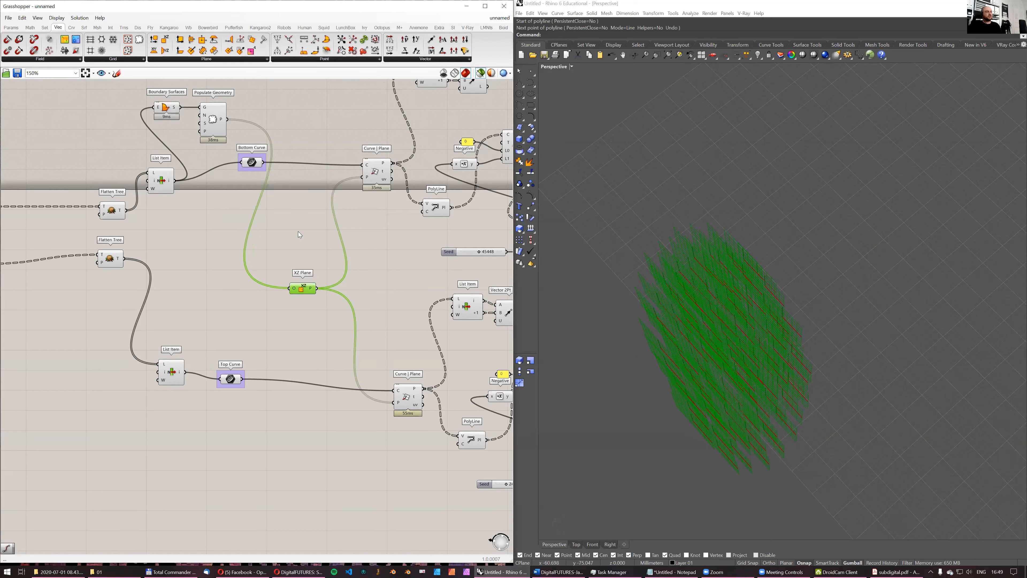
double_click(291, 227)
type("rotate")
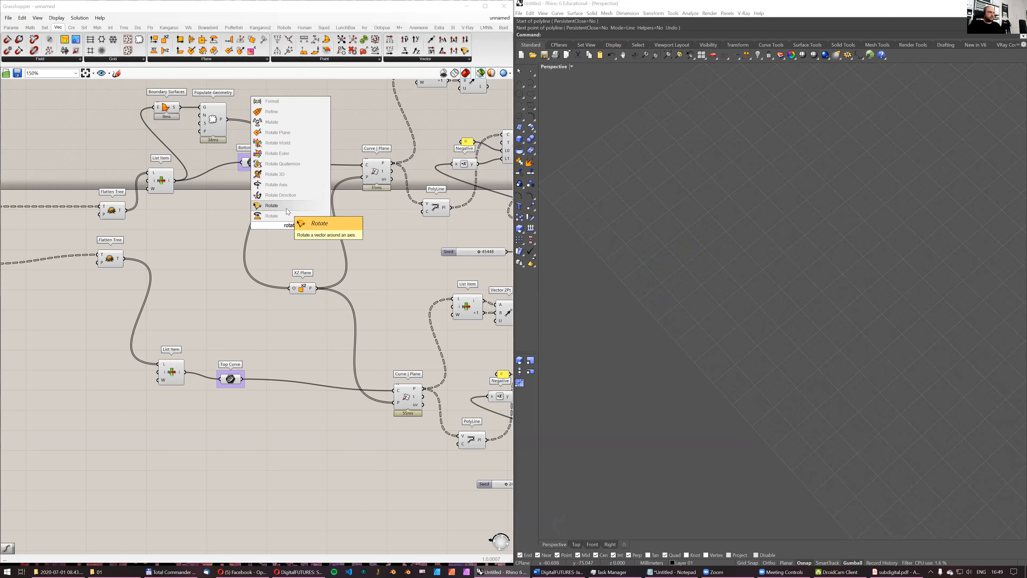
left_click(279, 174)
scroll(287, 202, "up", 2)
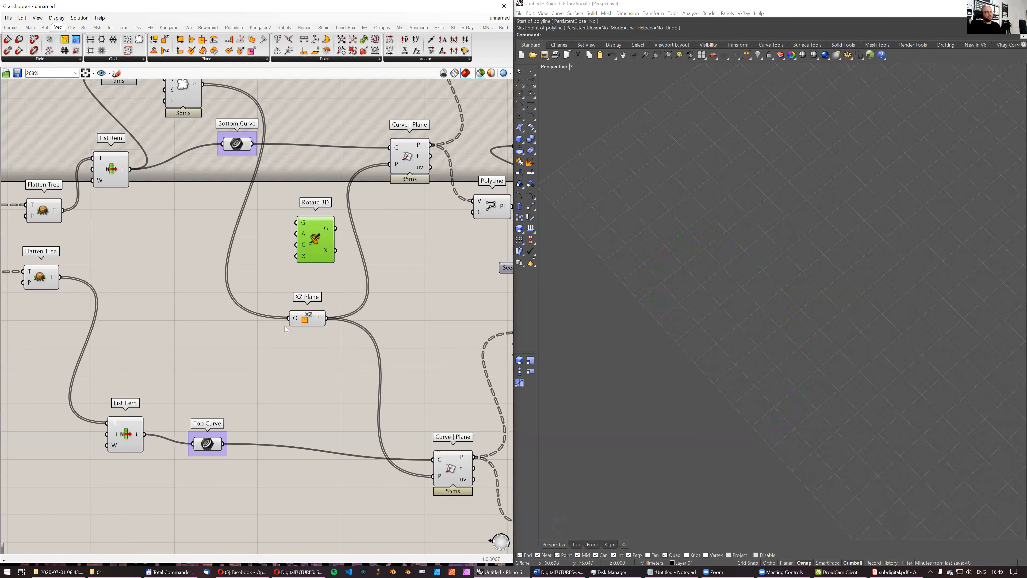
left_click_drag(300, 314, 277, 318)
scroll(286, 302, "down", 3)
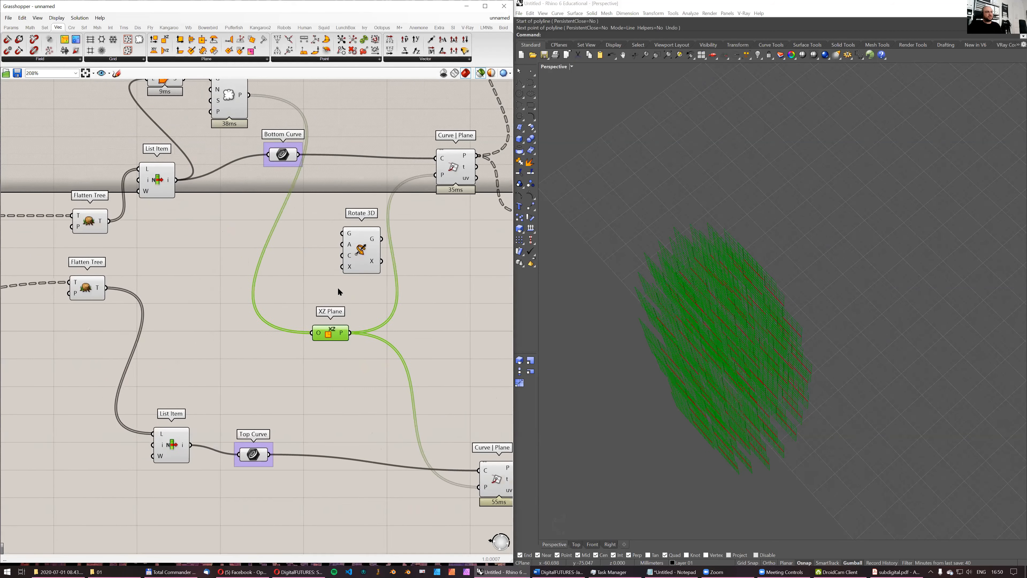
left_click_drag(340, 322, 318, 328)
- Connect the XZ Plane output to Rotate 3D's G input and Populate Geometry's points to its C input
right_click_drag(668, 280, 659, 340)
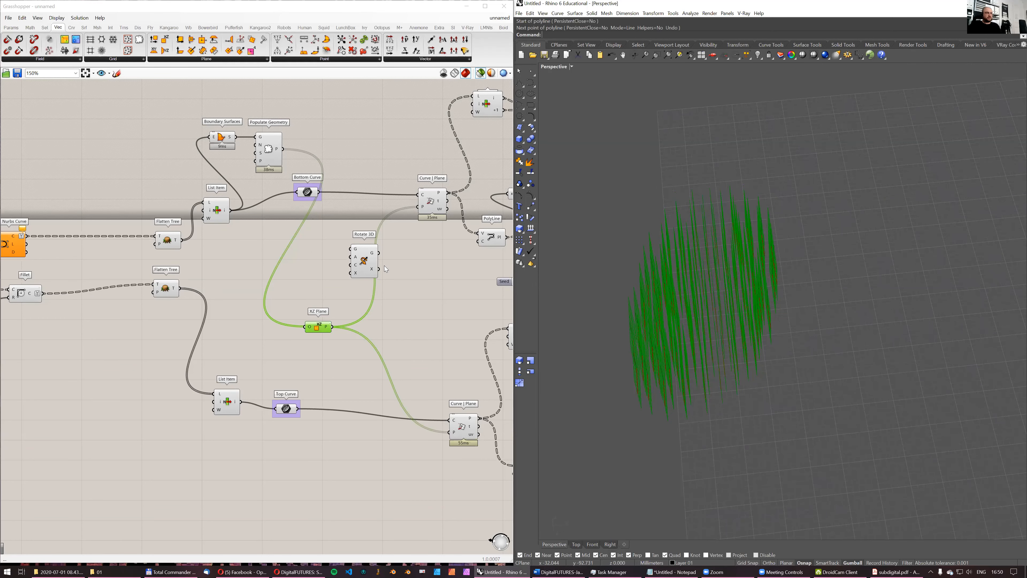
scroll(385, 266, "up", 3)
left_click(360, 283)
left_click_drag(309, 360, 365, 258)
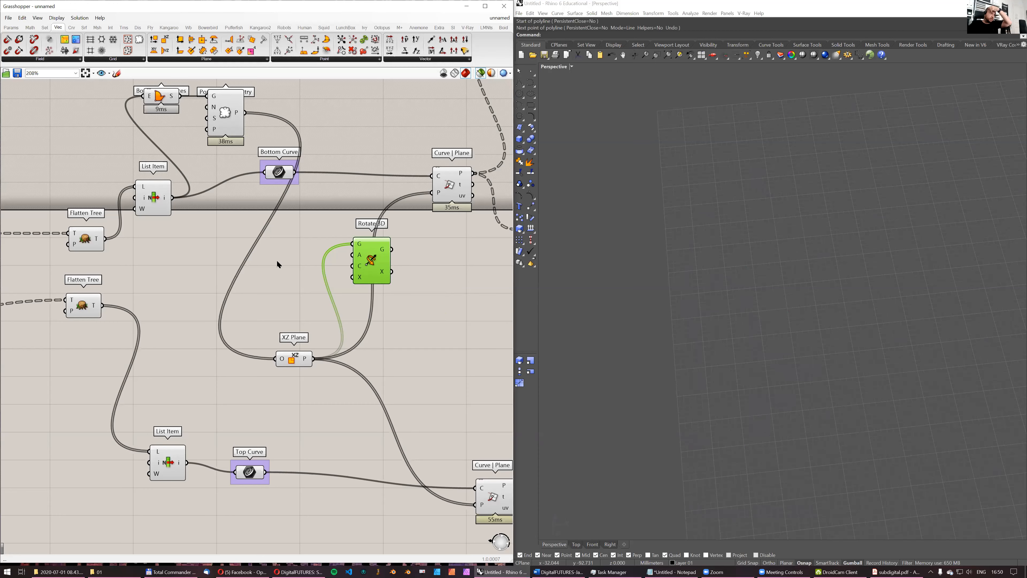
scroll(383, 200, "down", 2)
left_click_drag(265, 126, 357, 255)
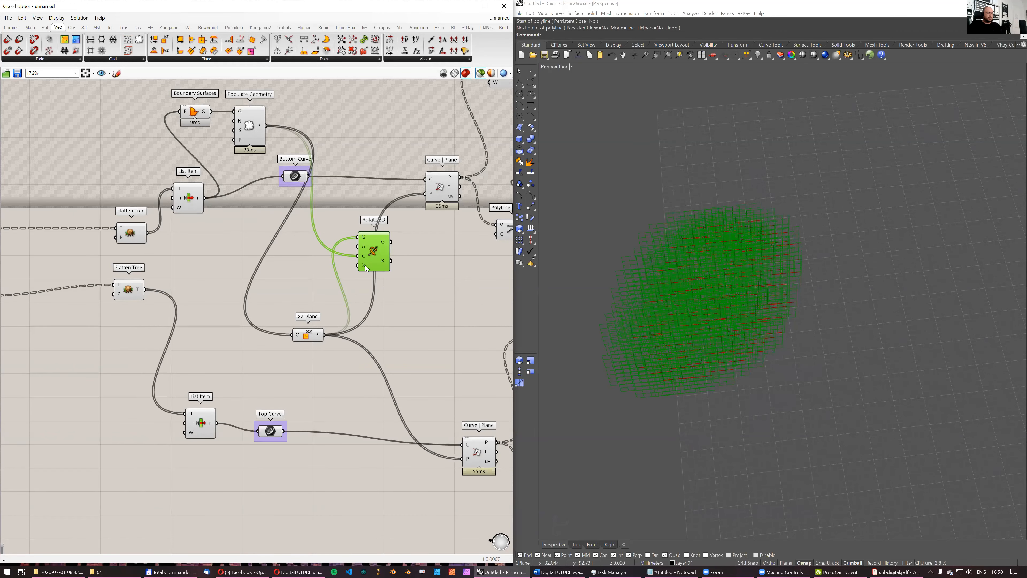
- Add a Random Vector component above the XZ Plane component, beside Rotate 3D
right_click_drag(702, 312, 740, 287)
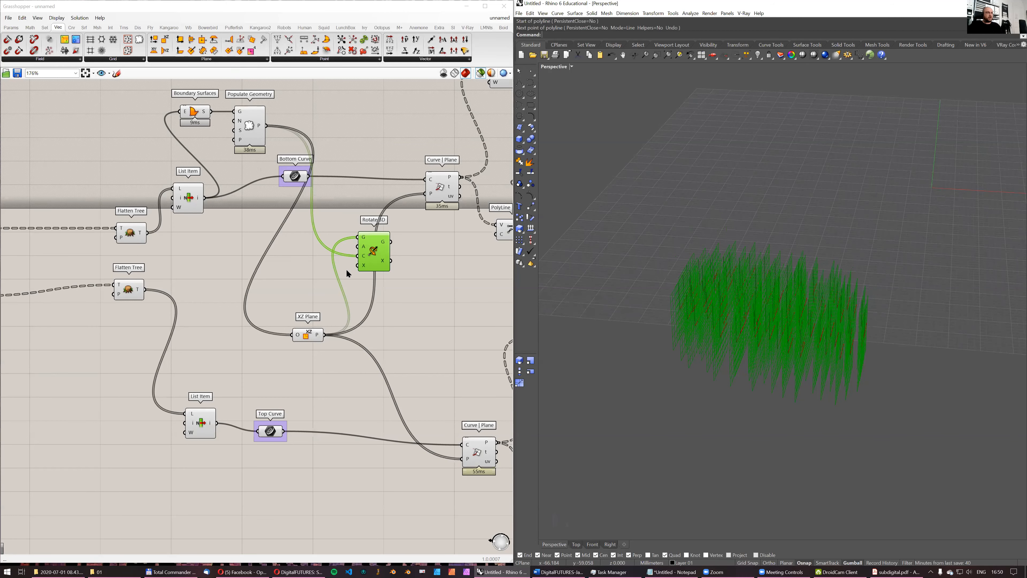
scroll(345, 269, "up", 2)
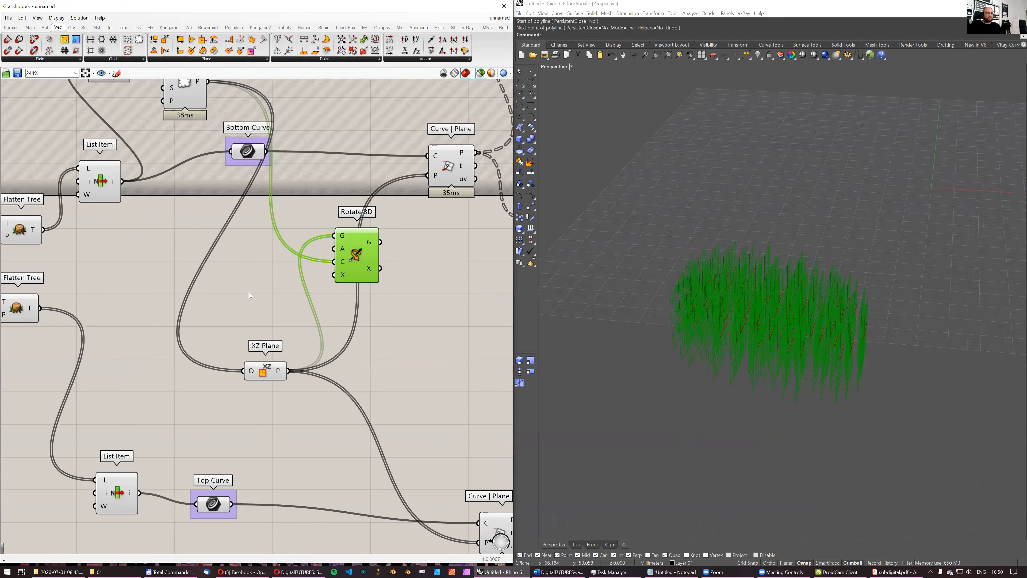
scroll(250, 295, "down", 1)
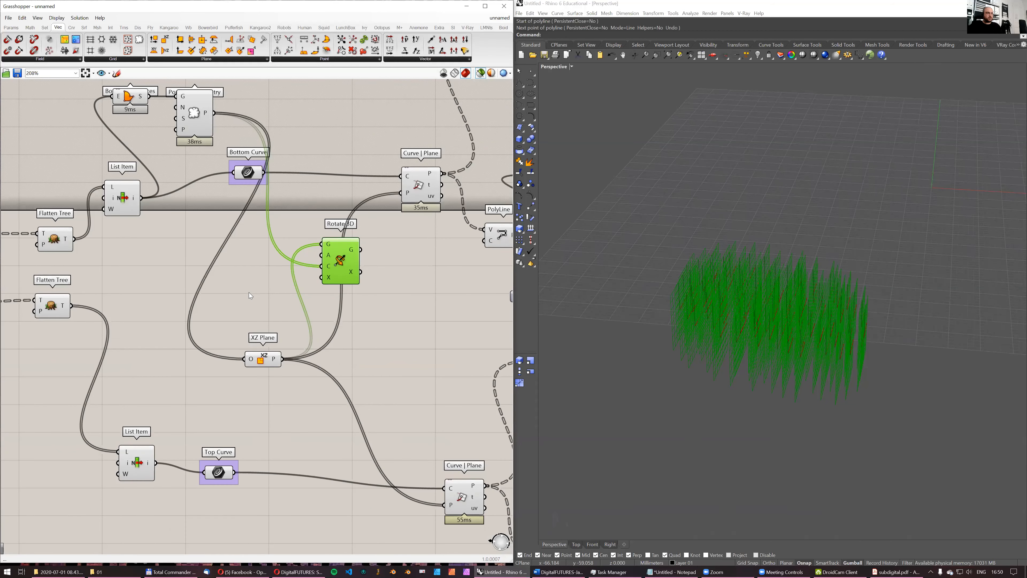
scroll(249, 296, "up", 1)
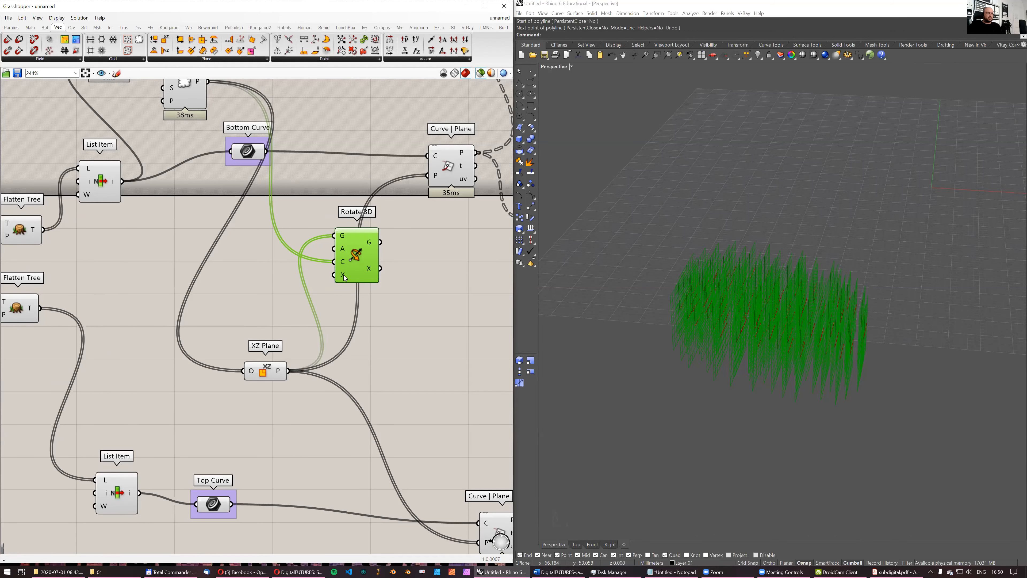
mouse_move(345, 277)
left_click(504, 27)
left_click_drag(30, 51, 255, 301)
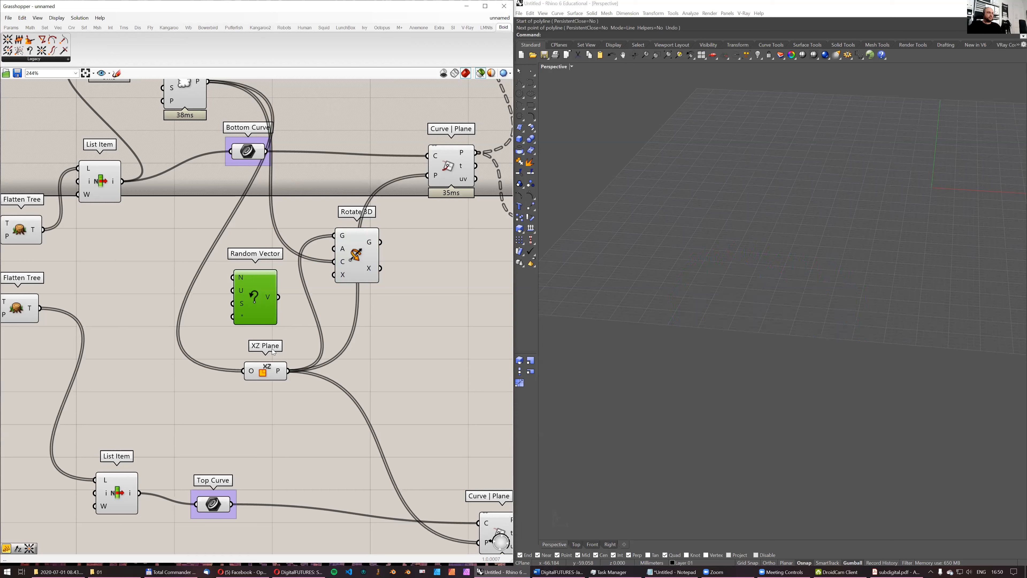
- Feed a new slider of 50 into the N inputs of Populate Geometry and Random Vector, and connect Random Vector's output to Rotate 3D's X
left_click(271, 370)
scroll(281, 284, "down", 2)
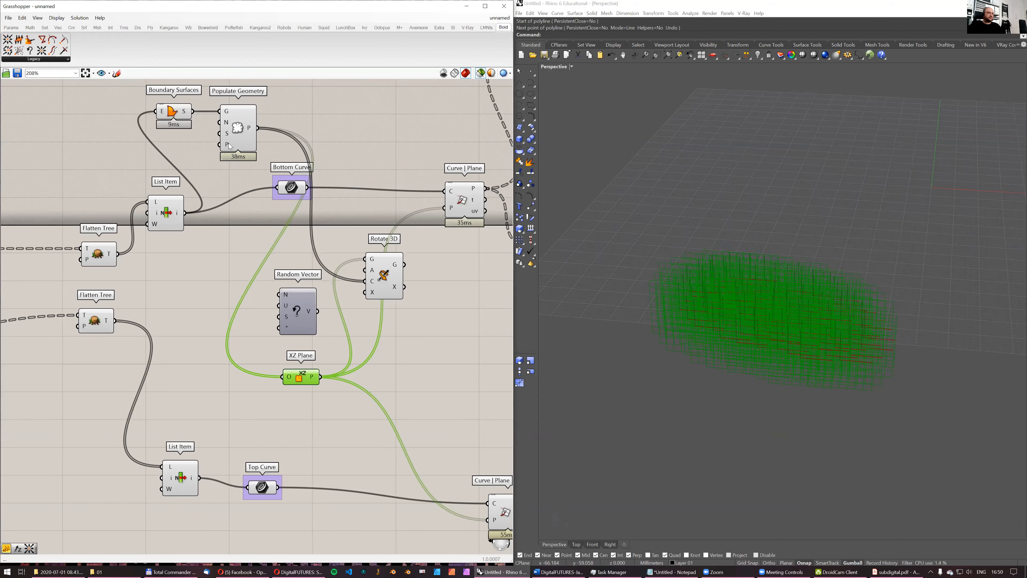
double_click(104, 162)
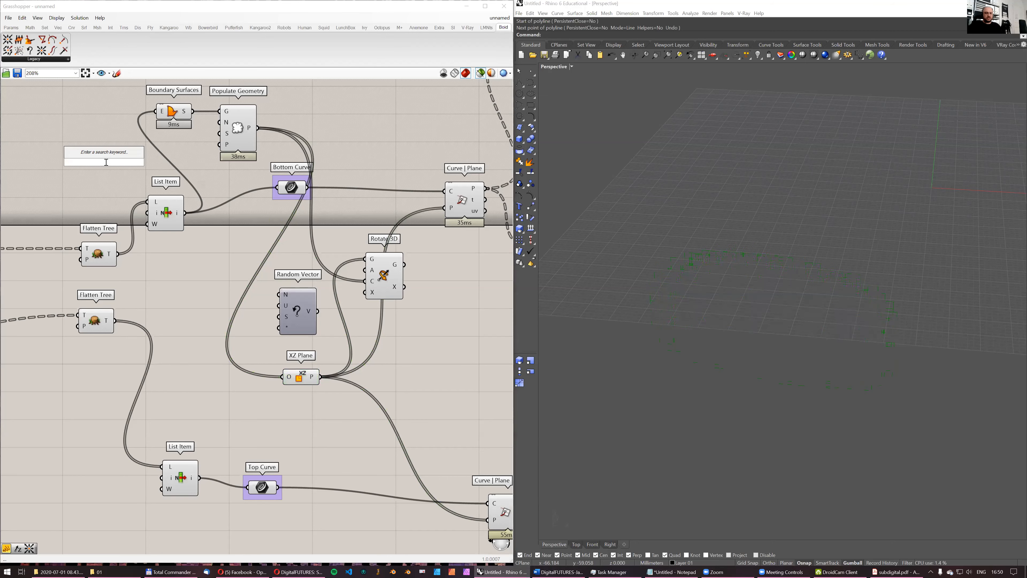
type("50")
key("Return")
left_click_drag(150, 162, 220, 122)
left_click_drag(151, 162, 292, 334)
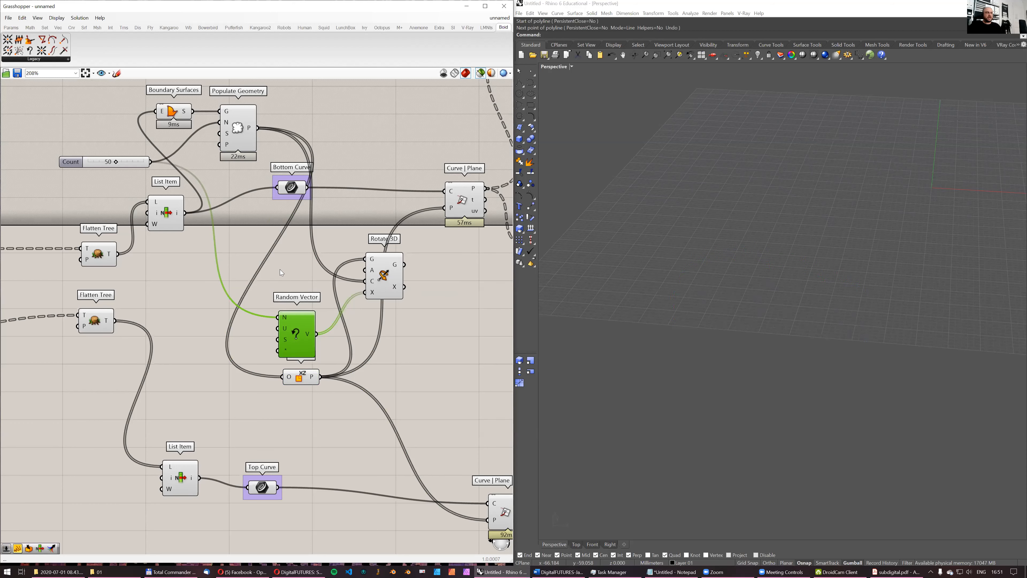
- Preview the randomly rotated planes from Rotate 3D and compare them with the current Loft strips
double_click(289, 262)
left_click(384, 275)
right_click_drag(692, 308, 622, 316)
scroll(359, 283, "down", 4)
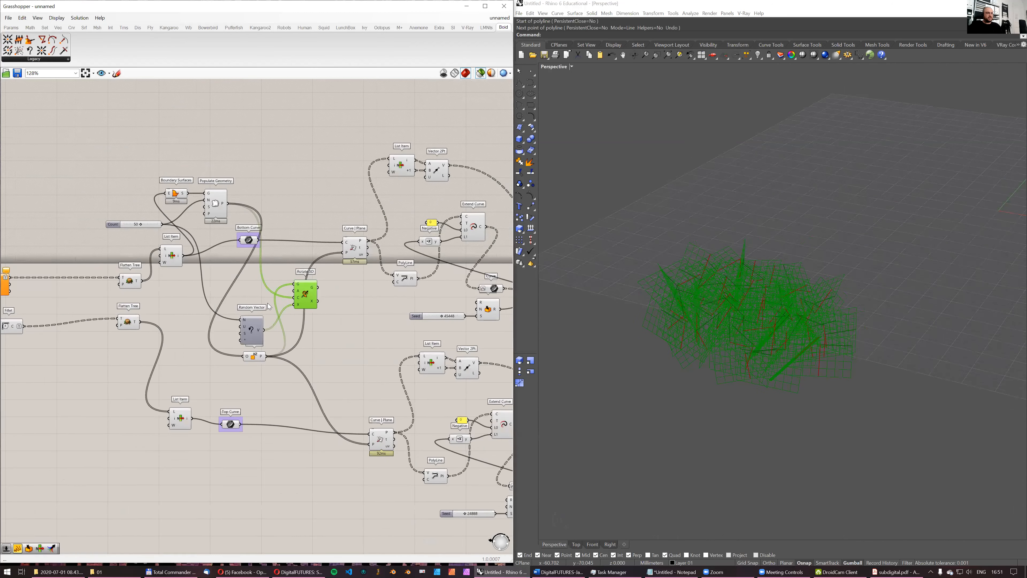
right_click_drag(369, 342, 3, 326)
left_click(321, 347)
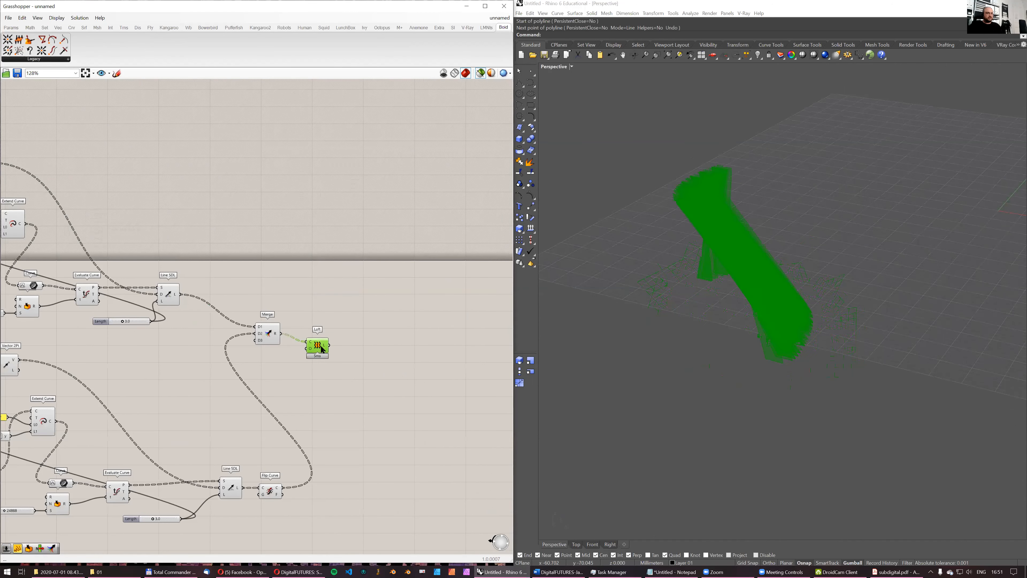
right_click_drag(747, 288, 729, 333)
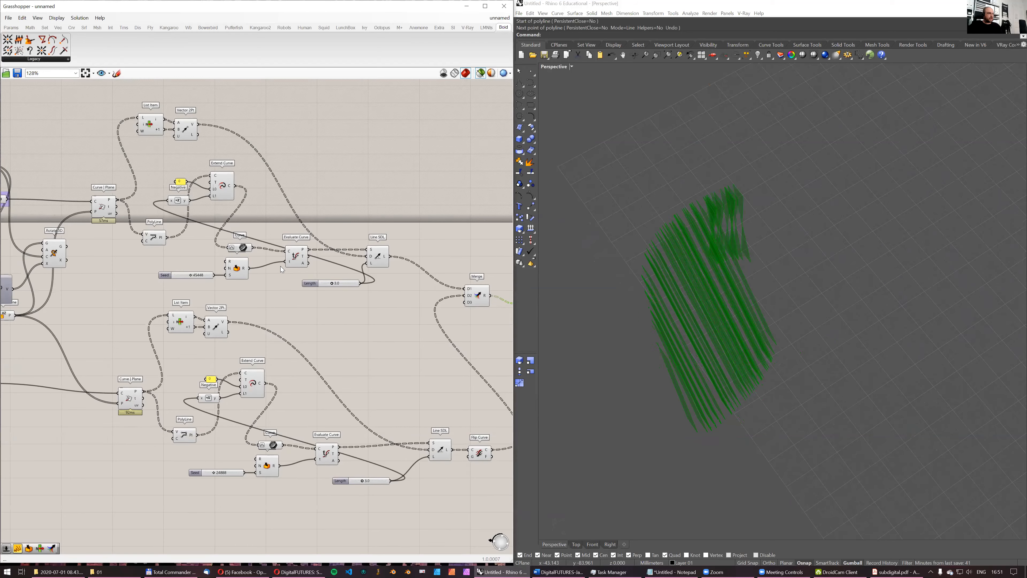
- Replace the XZ Plane with Rotate 3D's G output as the plane input of both Curve | Plane components
scroll(237, 265, "up", 2)
left_click(239, 265)
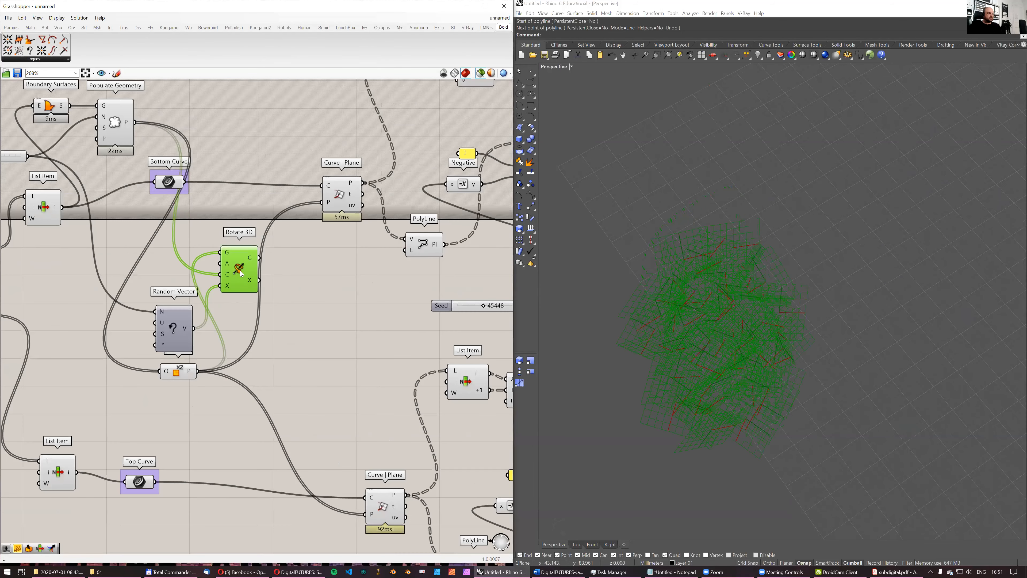
left_click_drag(260, 253, 323, 203)
left_click_drag(260, 253, 365, 514)
- Check the Loft at the end of the definition with the rotated planes
right_click_drag(416, 337, 317, 348)
scroll(316, 348, "down", 3)
right_click_drag(499, 347, 260, 290)
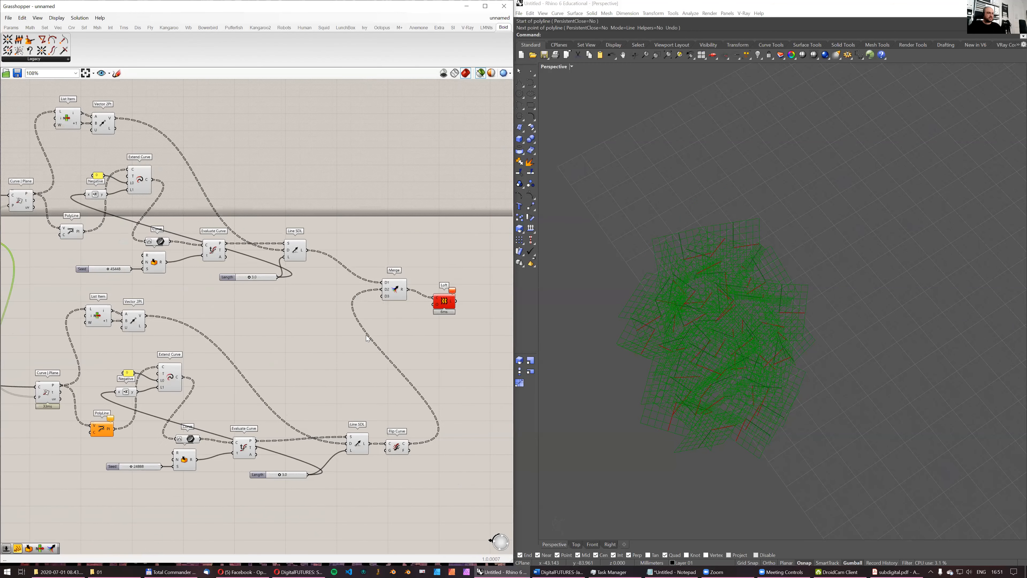
right_click_drag(446, 305, 322, 278)
scroll(322, 279, "up", 1)
left_click(322, 273)
right_click_drag(599, 307, 566, 309)
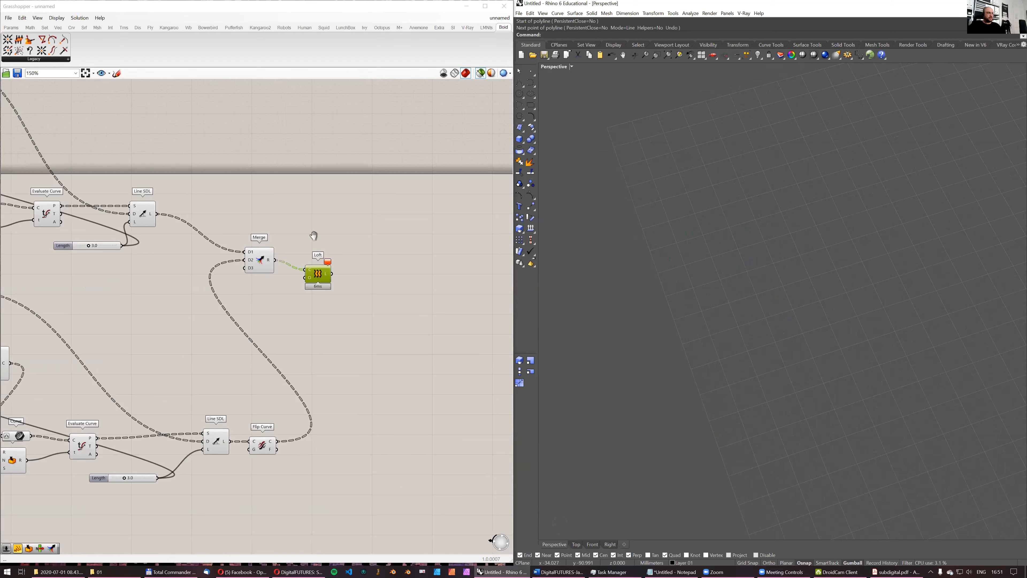
- Preview the intersection points of the top and bottom Curve | Plane components in the Perspective view
right_click_drag(314, 236, 388, 229)
scroll(388, 228, "down", 2)
right_click_drag(162, 267, 327, 288)
scroll(179, 225, "up", 2)
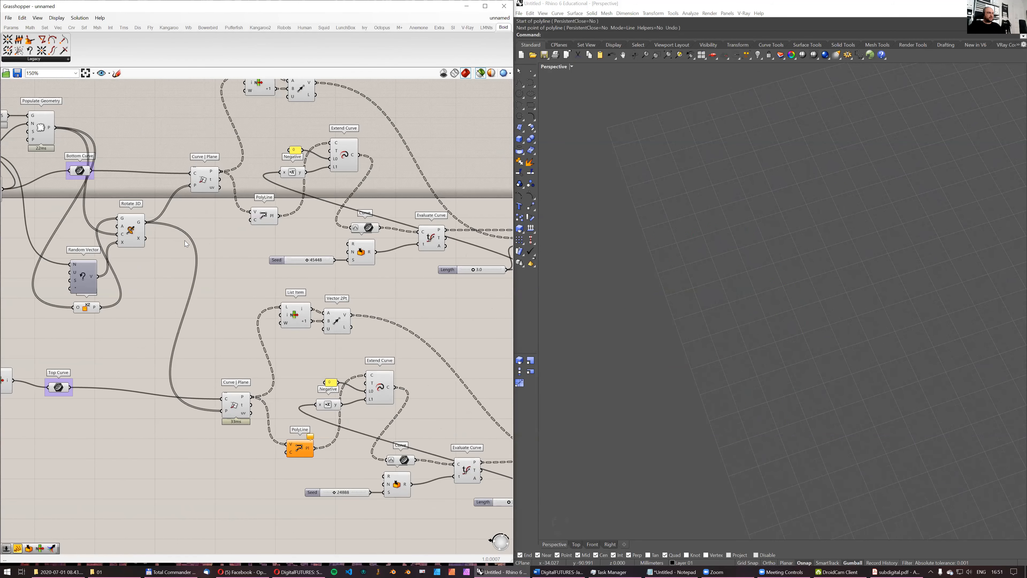
right_click_drag(148, 237, 173, 232)
left_click(264, 397)
right_click_drag(748, 219, 769, 187)
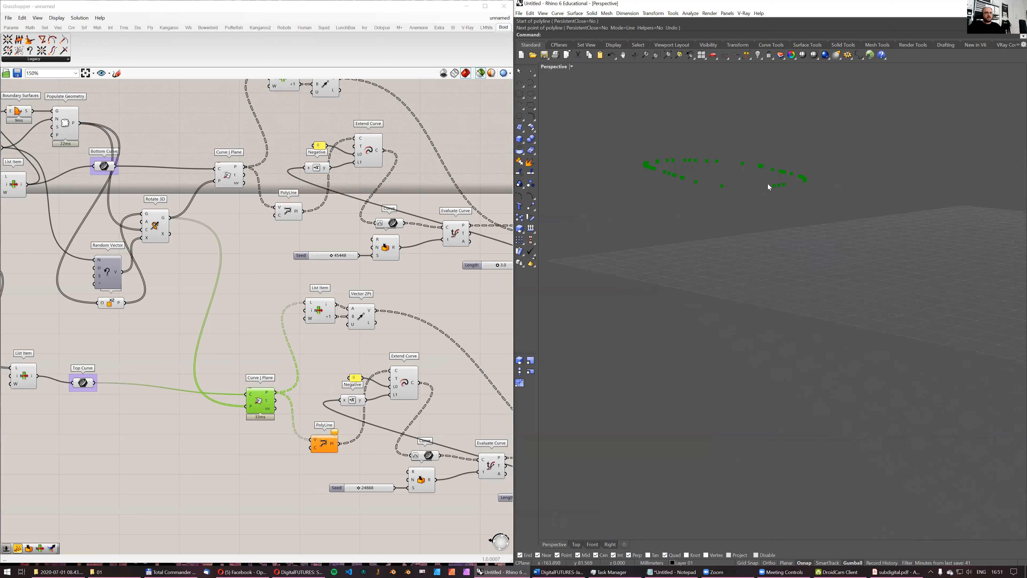
left_click(230, 178, "shift")
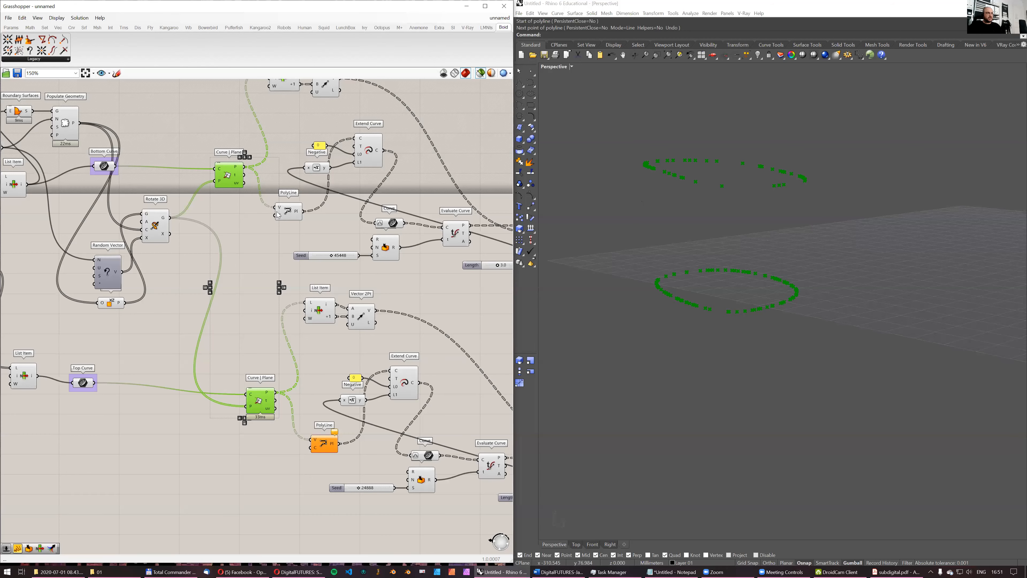
- Make room after both Curve | Plane components by shifting all downstream components away from them
left_click_drag(270, 242, 335, 284, "alt")
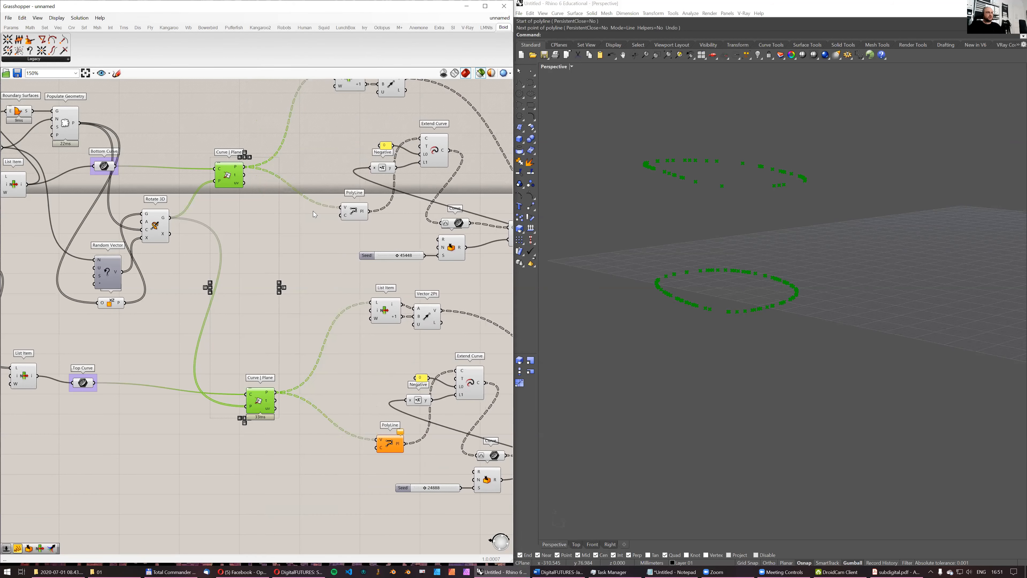
right_click_drag(379, 94, 404, 176)
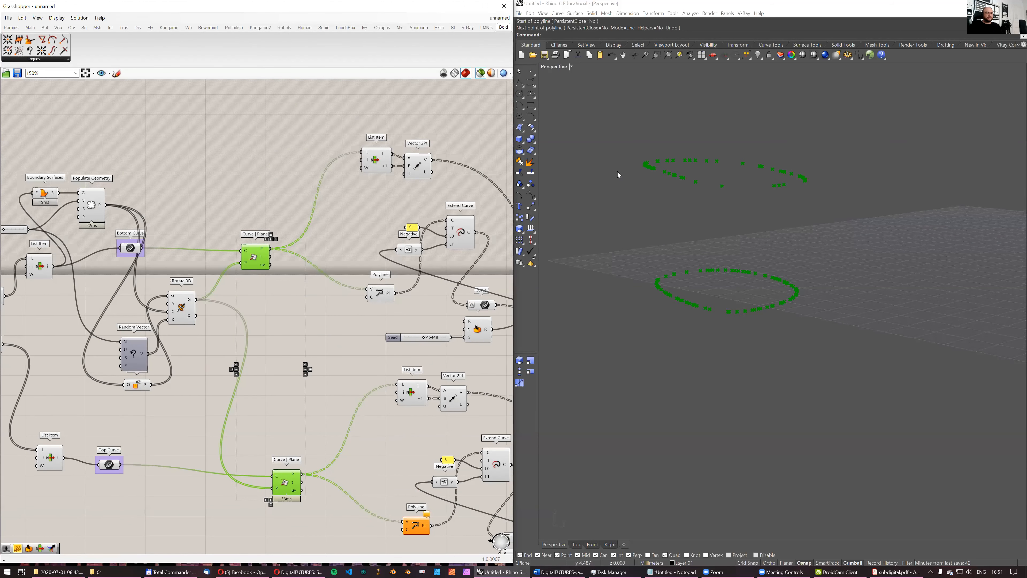
left_click(284, 175)
- Inspect the branch sizes of the point outputs on the bottom and top Curve | Plane components
scroll(268, 248, "up", 3)
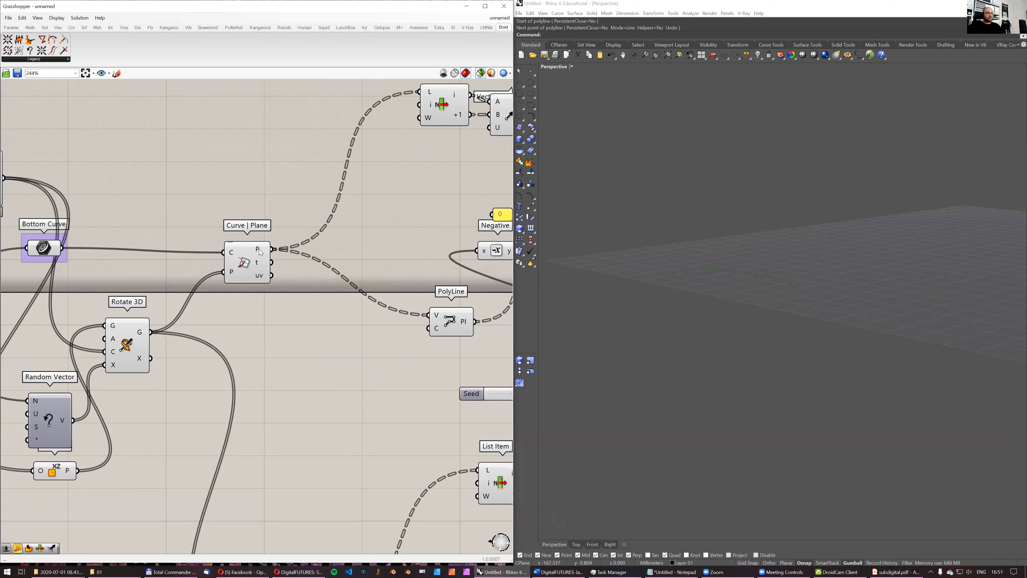
mouse_move(260, 252)
right_click_drag(261, 252, 298, 384)
mouse_move(292, 389)
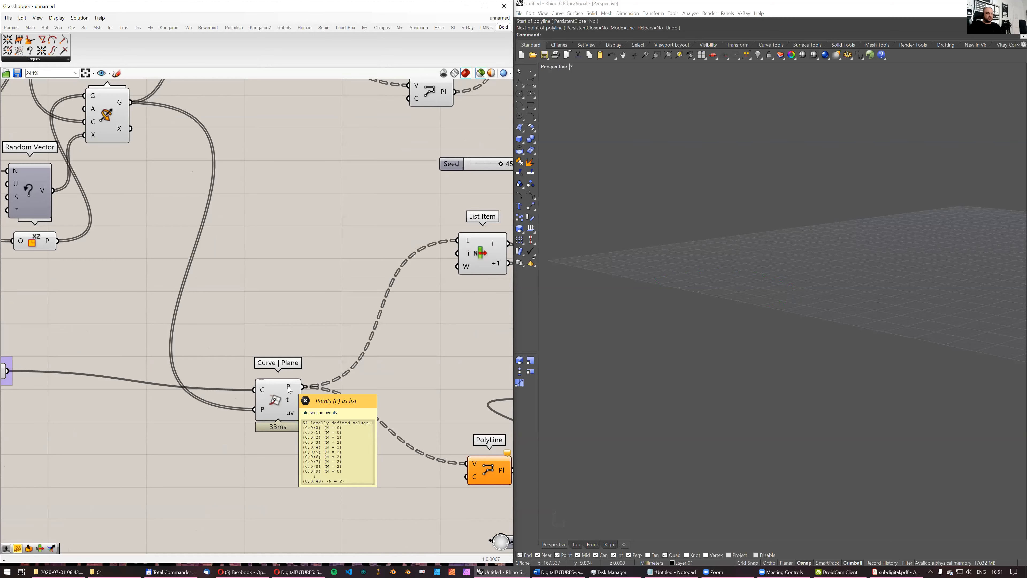
left_click_drag(286, 388, 247, 392)
scroll(242, 386, "down", 3)
right_click_drag(211, 317, 217, 368)
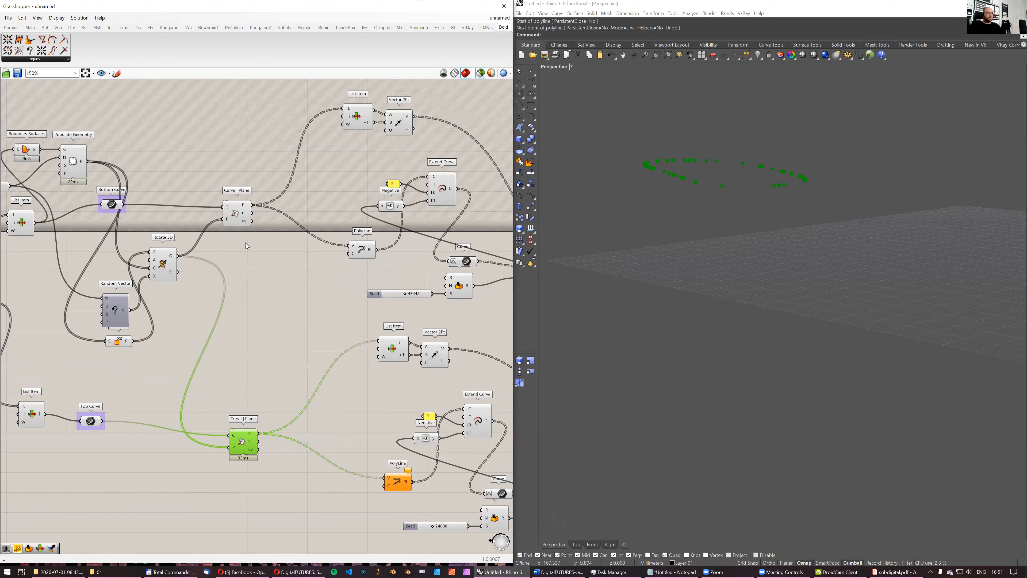
- Add a List Length component and feed it the points of the bottom curve's Curve | Plane
double_click(282, 322)
type("le")
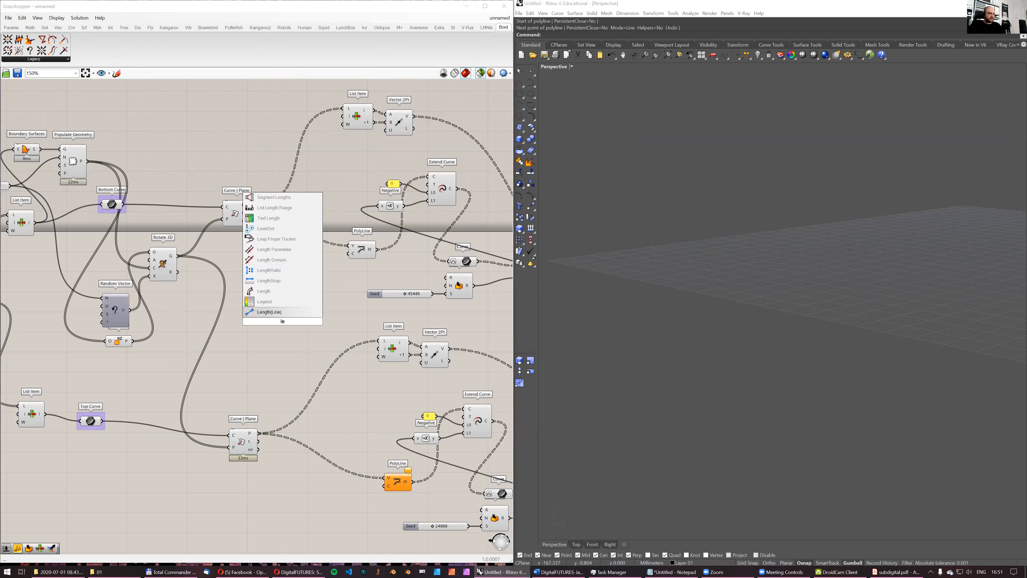
type("gth")
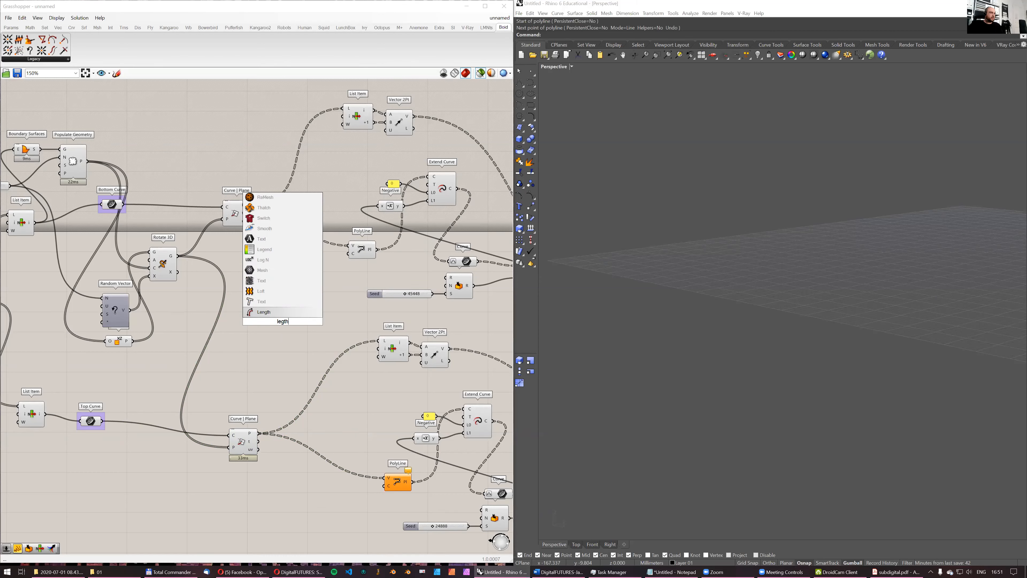
type(" list")
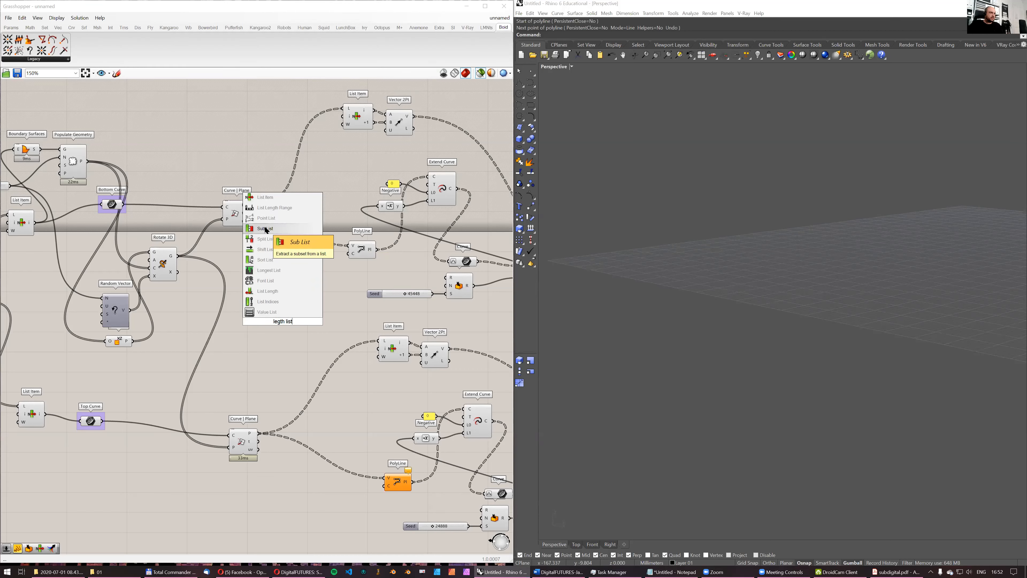
left_click(290, 293)
left_click_drag(253, 205, 269, 297)
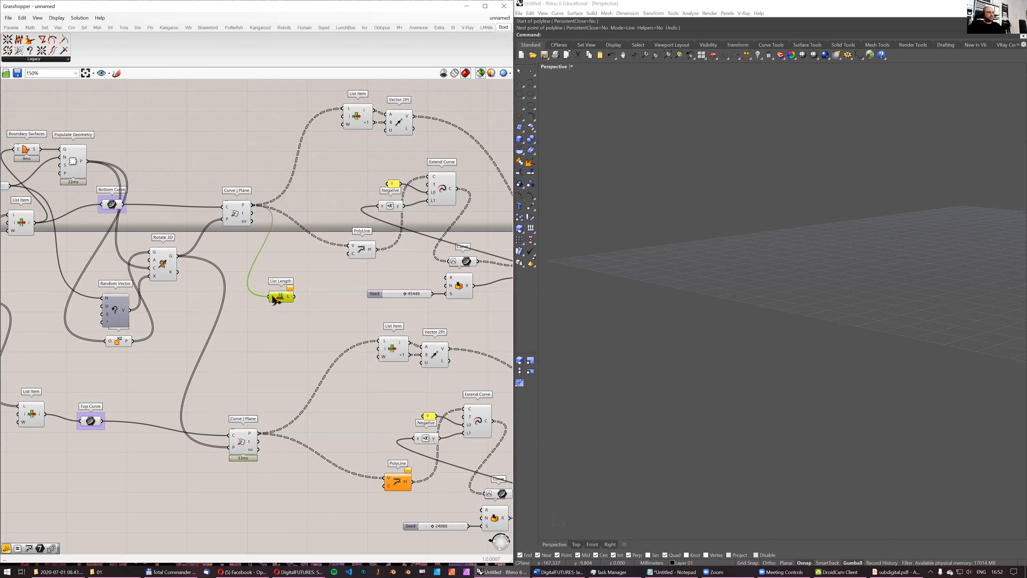
- Add a panel that shows the List Length output
scroll(285, 333, "up", 2)
left_click(10, 27)
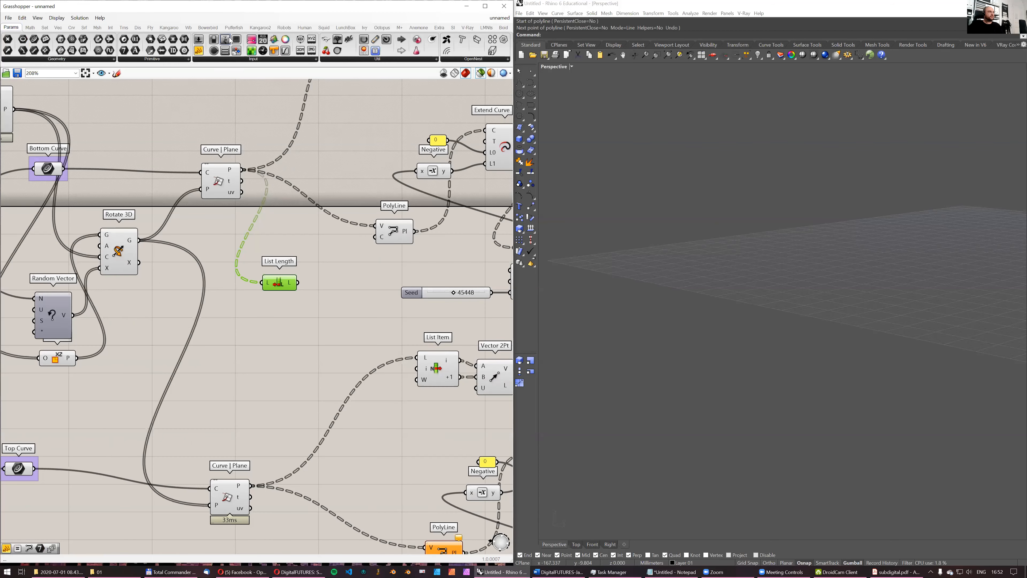
left_click_drag(199, 50, 345, 292)
- Add an Equality component below List Length
double_click(312, 333)
type("=")
key("Return")
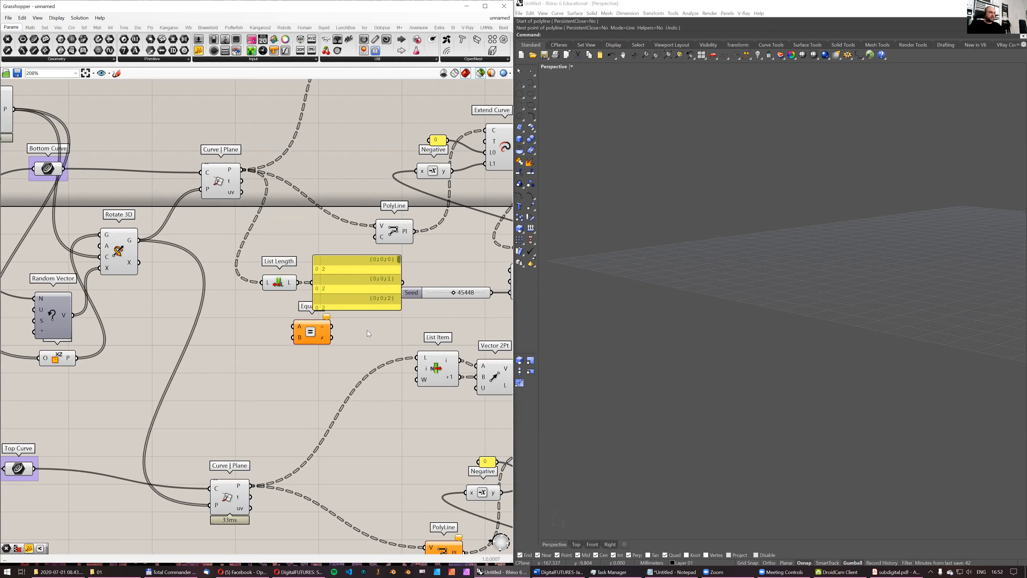
- Compare the bottom curve's List Length with a panel holding 2 in the Equality component, deleting the list length panel
left_click_drag(298, 282, 325, 323)
left_click(351, 288)
key("Delete")
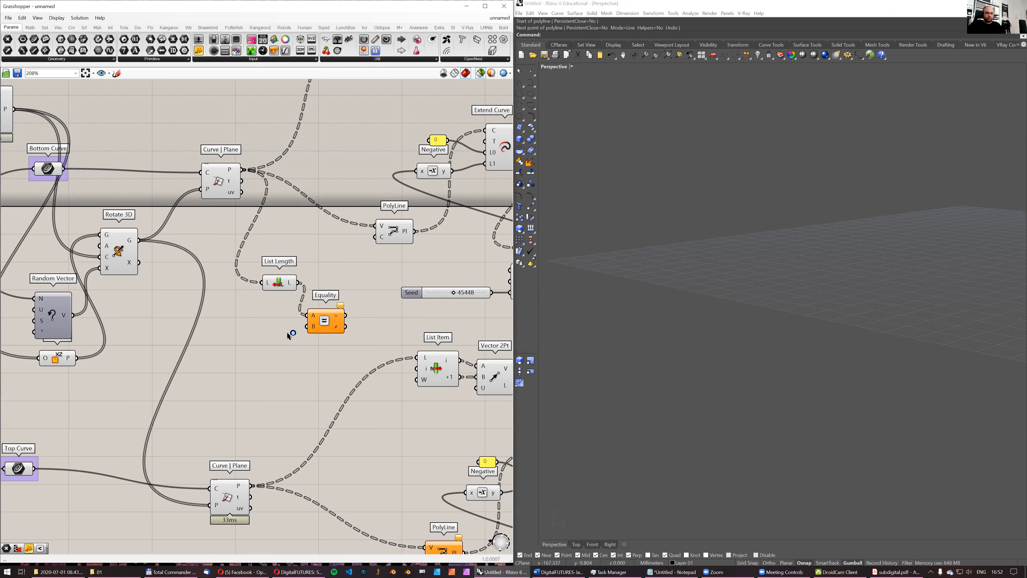
double_click(290, 330)
type("//2")
key("Return")
- Duplicate List Length and Equality for the top Curve | Plane's points, comparing their length with the same panel of 2
left_click_drag(299, 331, 273, 397)
left_click(282, 280, "shift")
left_click_drag(254, 487, 253, 398)
left_click(339, 416)
left_click_drag(314, 433, 329, 357)
- Make room for a Gate And, combine both Equality results in it, and move the top Curve | Plane slightly up
left_click_drag(331, 319, 465, 327)
left_click(405, 325)
double_click(405, 328)
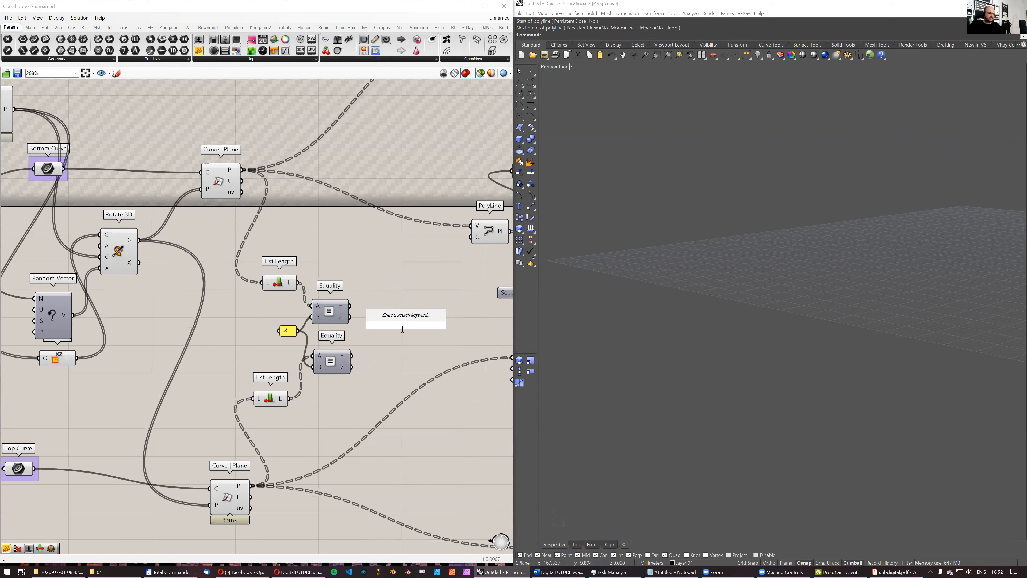
type("and")
left_click(393, 321)
left_click_drag(350, 306, 388, 319)
left_click_drag(351, 356, 388, 331)
left_click_drag(234, 490, 232, 452)
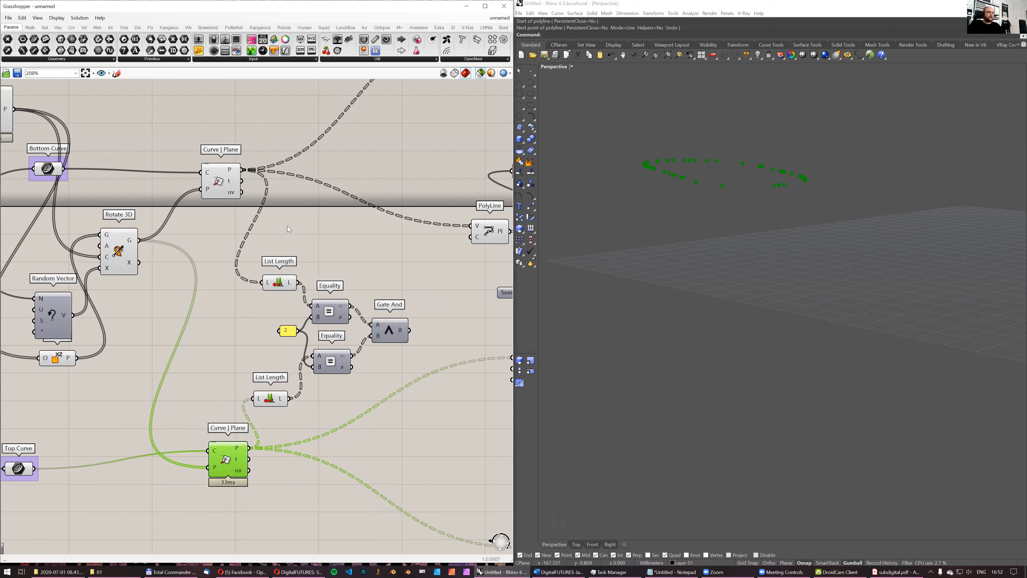
right_click_drag(206, 294, 192, 344)
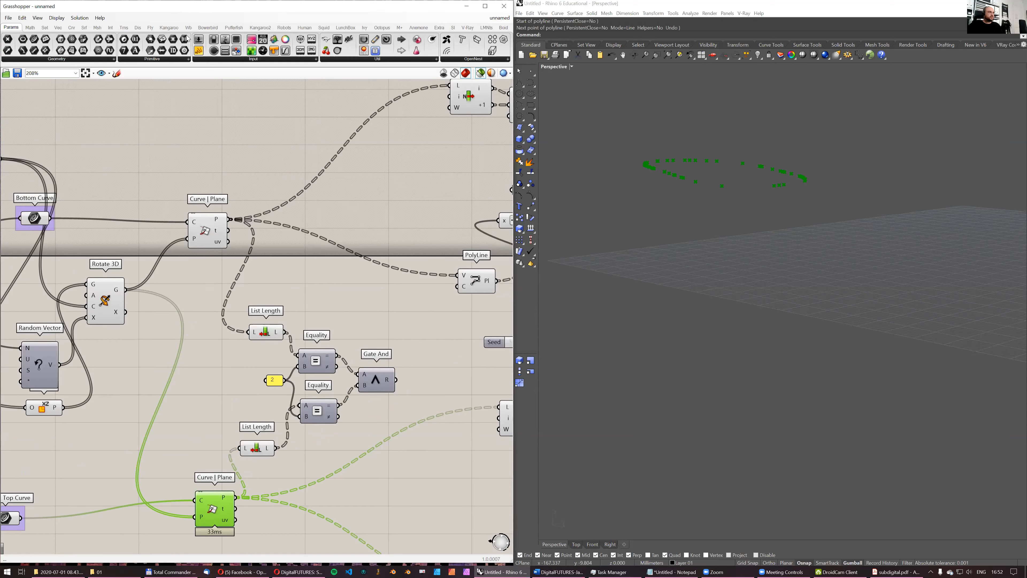
- Inspect Gate And's results per branch in a temporary panel and delete the panel
left_click(388, 302)
left_click_drag(396, 379, 351, 300)
left_click_drag(420, 316, 437, 504)
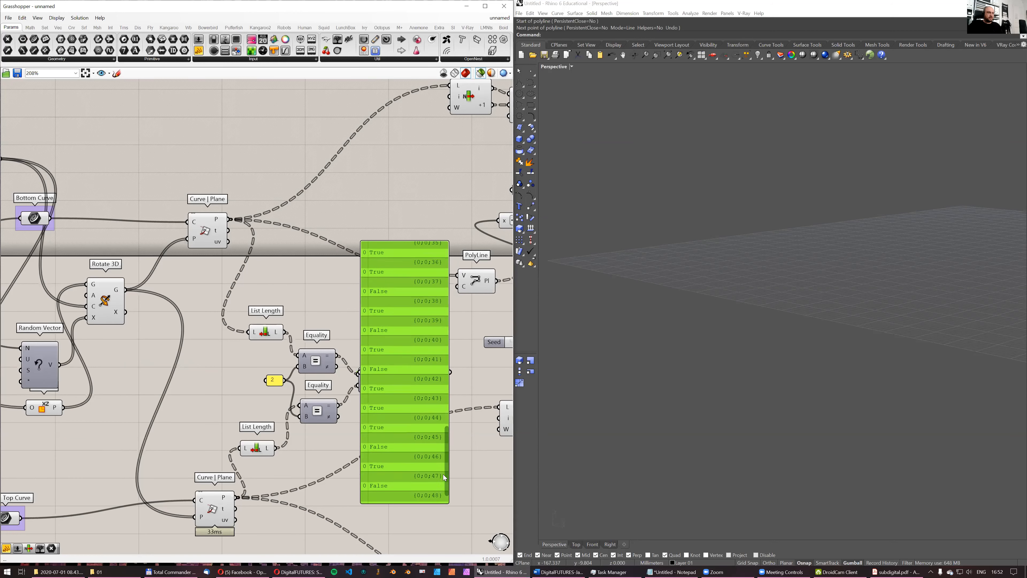
left_click_drag(396, 282, 397, 279)
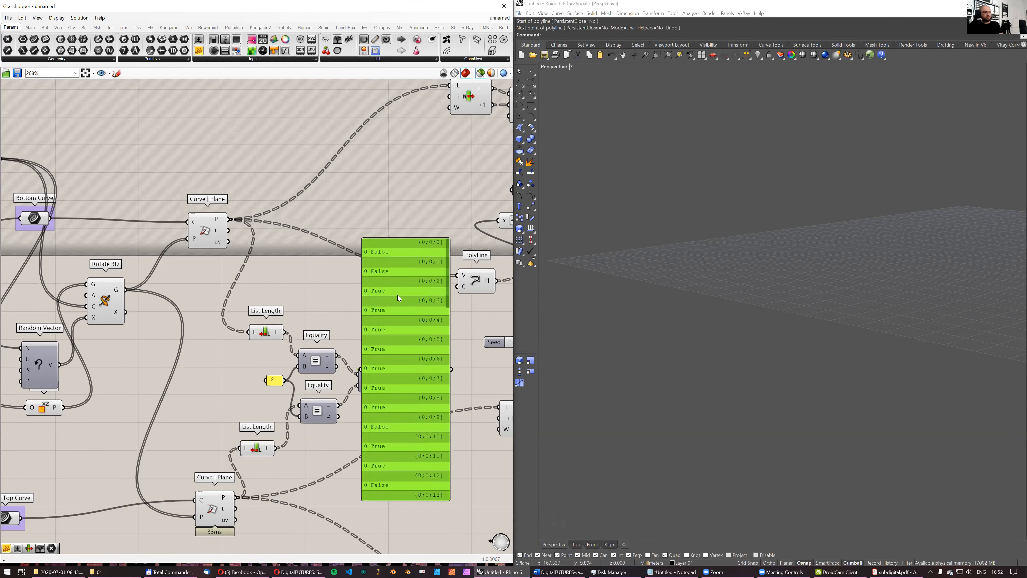
key("Delete")
- Add a Cull Pattern component that culls the bottom Curve | Plane's points with Gate And's result as the pattern
right_click_drag(238, 242, 245, 252)
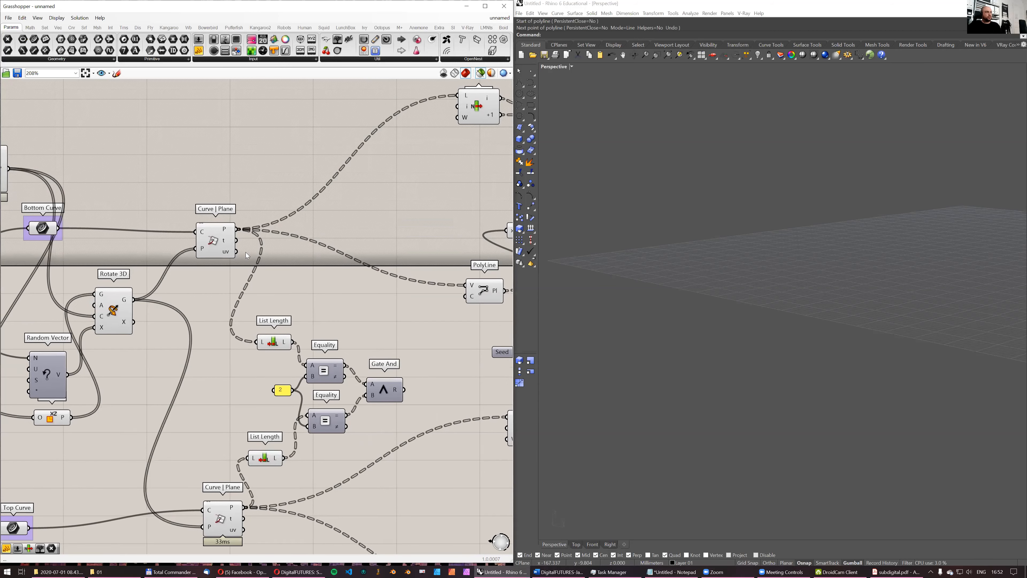
double_click(376, 321)
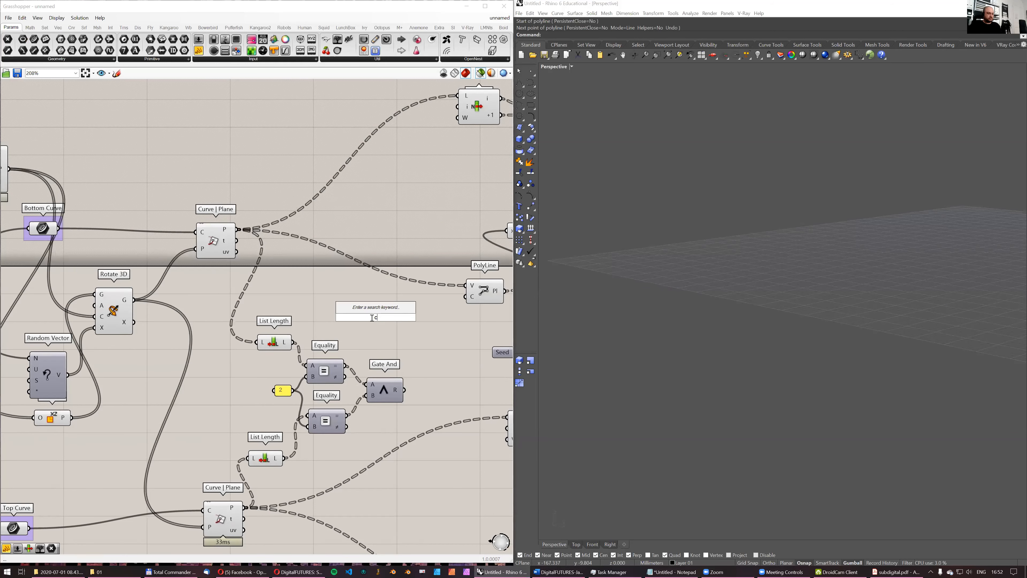
type("cull")
left_click(379, 311)
left_click_drag(237, 229, 424, 313)
left_click_drag(404, 390, 409, 317)
- Duplicate Cull Pattern for the top Curve | Plane's points, using the same Gate And result as its pattern
left_click_drag(423, 317, 447, 393)
key("ctrl+c")
key("ctrl+v")
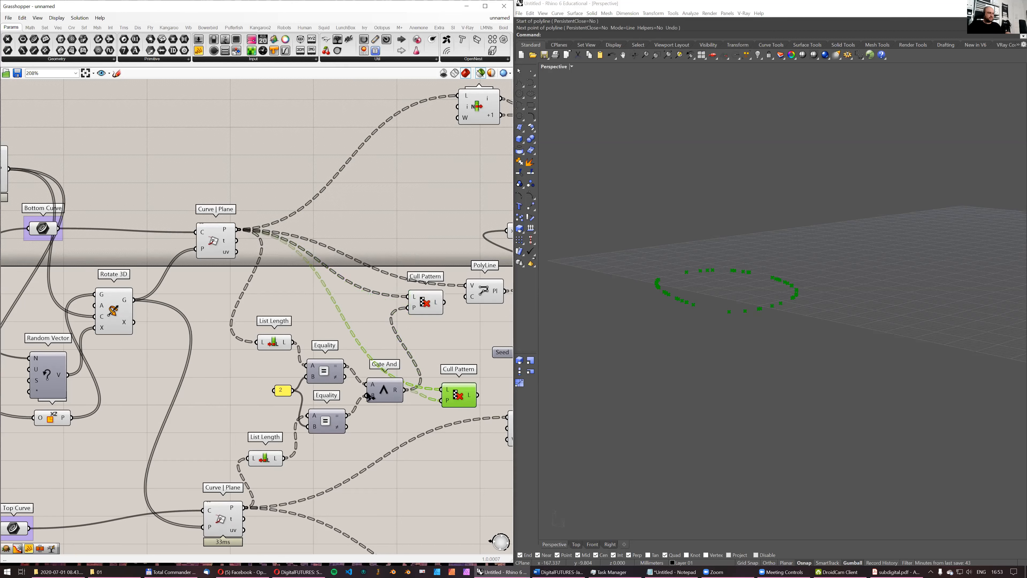
left_click_drag(244, 508, 421, 434)
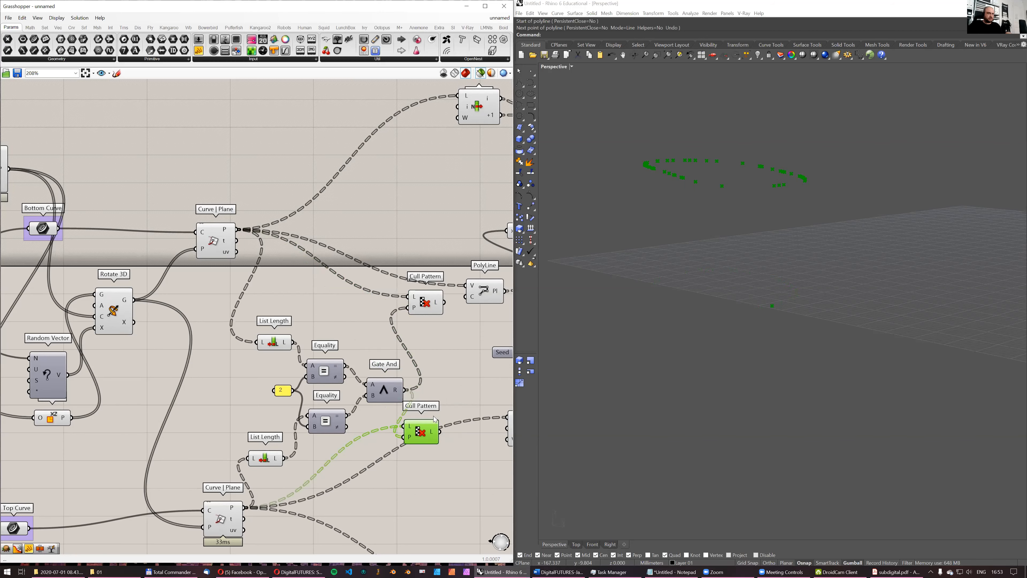
- Inspect the branch sizes of both Cull Pattern outputs
right_click_drag(445, 295, 329, 319)
mouse_move(321, 328)
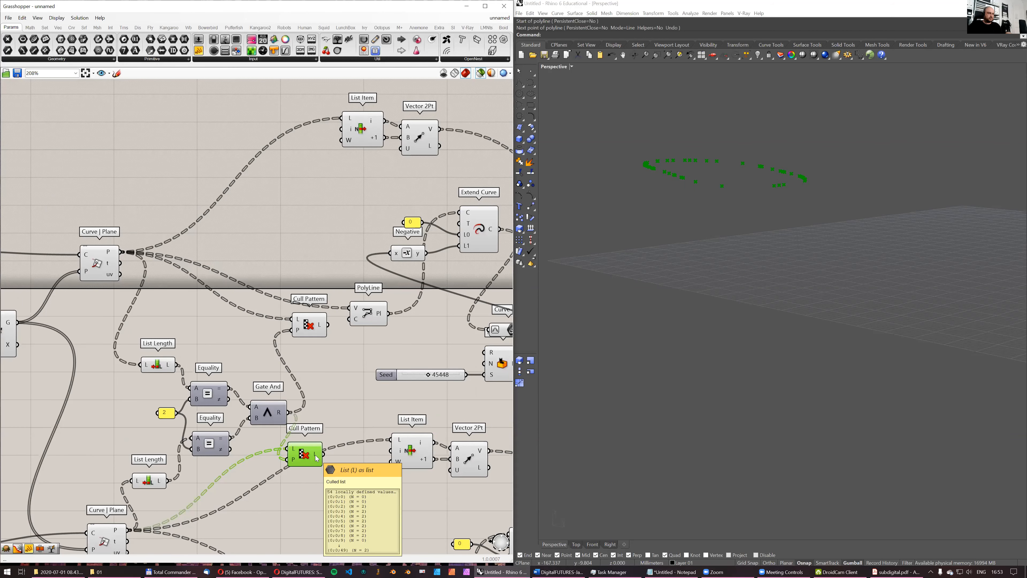
scroll(232, 292, "down", 3)
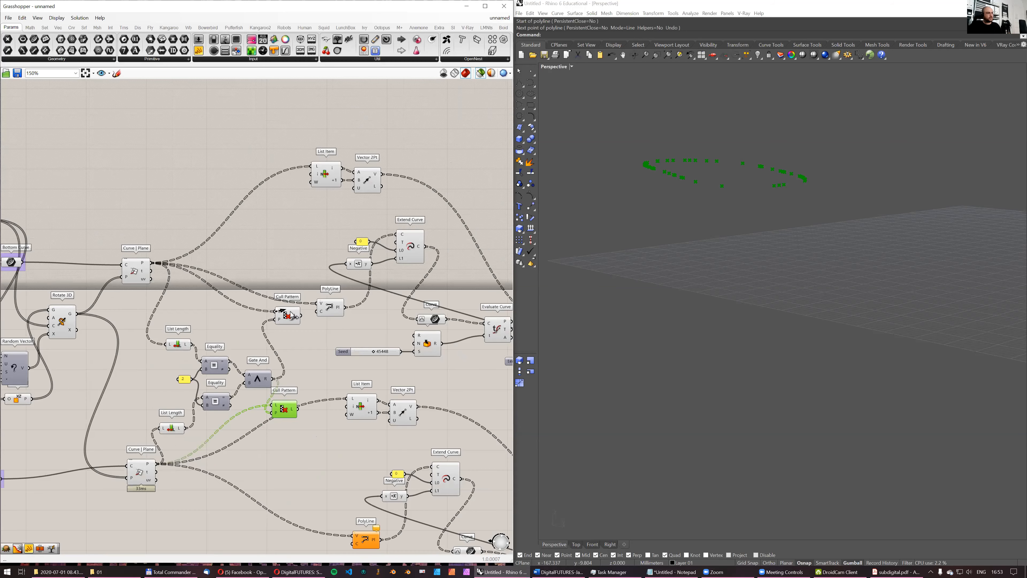
left_click_drag(296, 314, 245, 310)
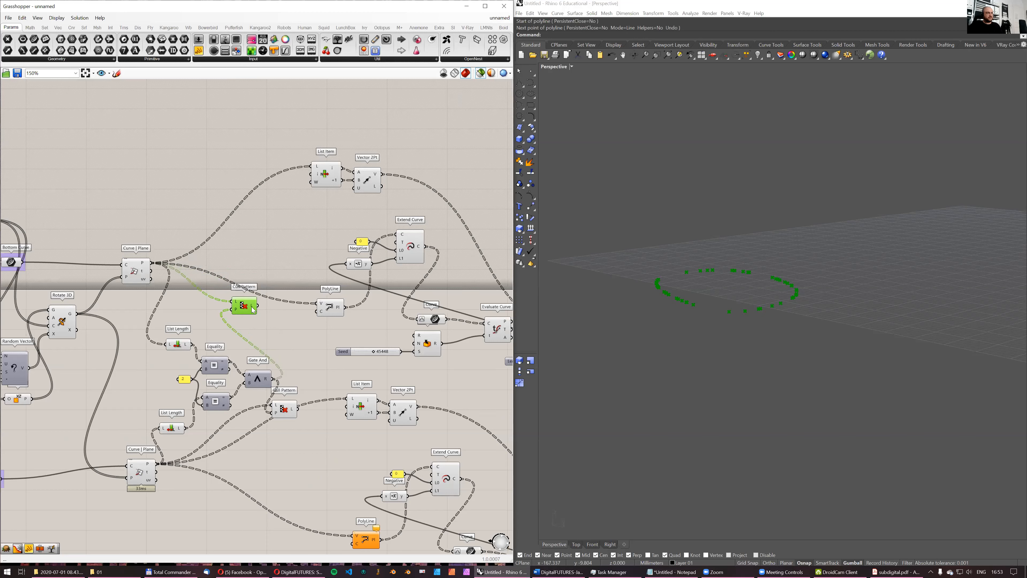
mouse_move(252, 309)
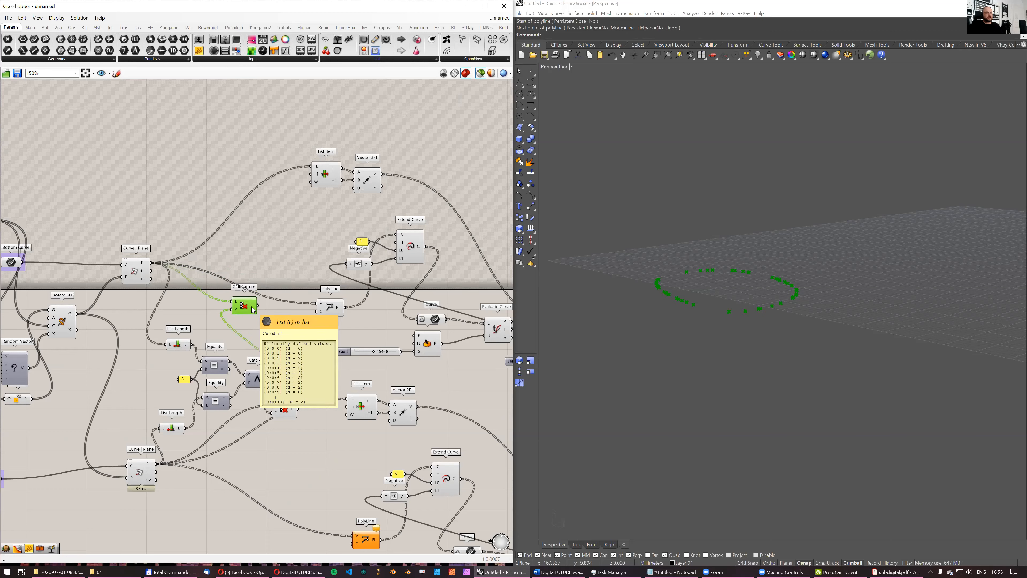
- Rewire the bottom and top List Item and PolyLine inputs to their Cull Pattern outputs, and tidy the Cull Pattern positions
left_click_drag(252, 309, 311, 166)
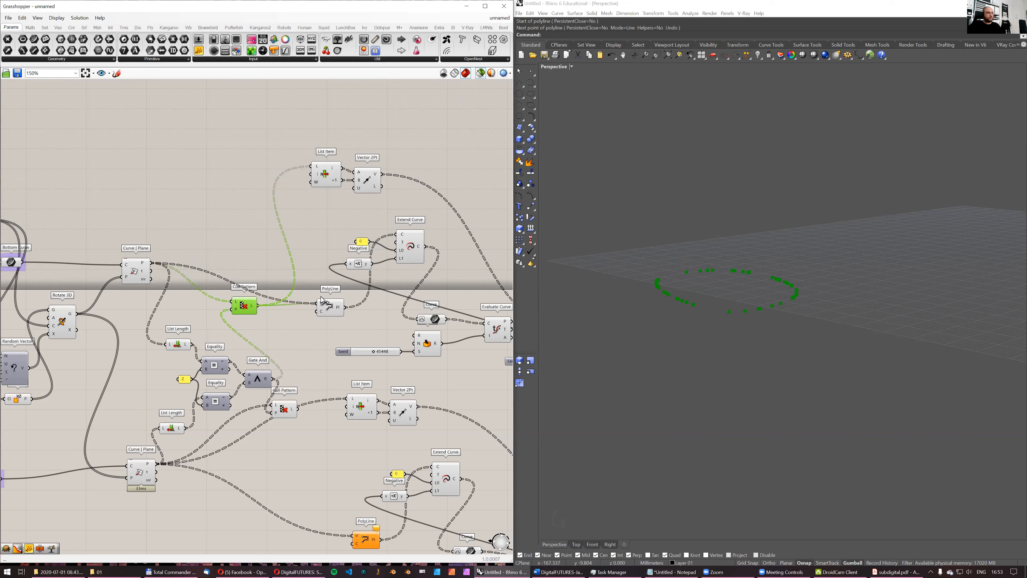
left_click_drag(244, 305, 265, 274)
left_click_drag(290, 412, 291, 437)
left_click_drag(348, 399, 348, 399)
left_click_drag(299, 435, 353, 536)
left_click_drag(283, 435, 287, 441)
left_click_drag(267, 277, 287, 274)
left_click_drag(263, 310, 292, 311, "alt")
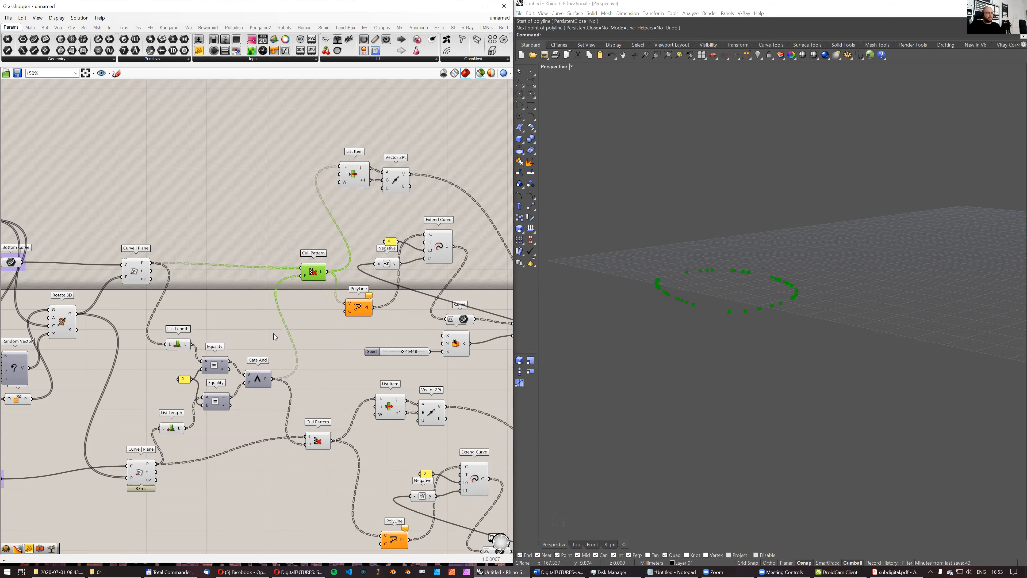
- Check the Loft component's preview and widen the gap between the Cull Patterns and the components fed by them
scroll(294, 293, "down", 4)
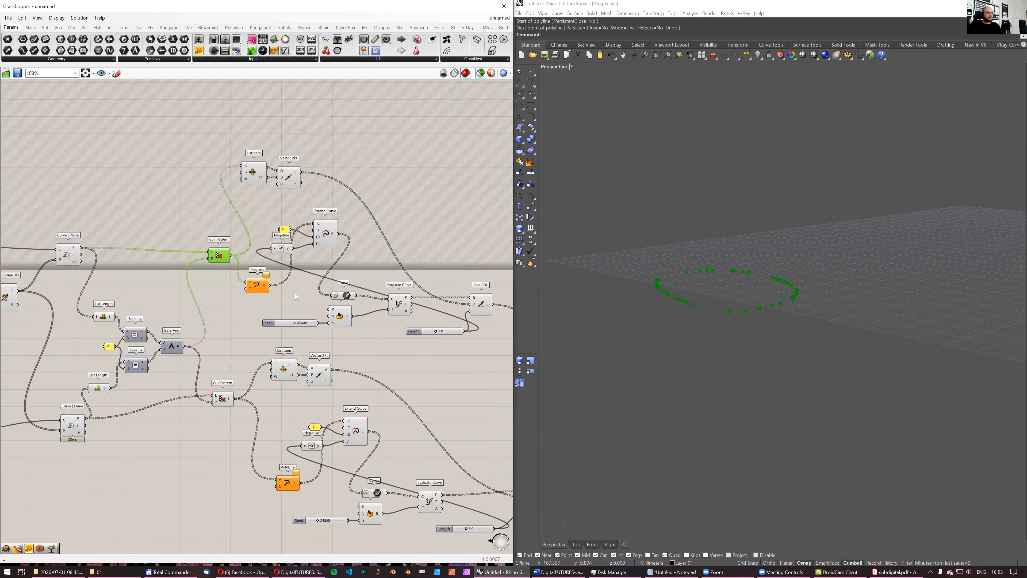
left_click(440, 331)
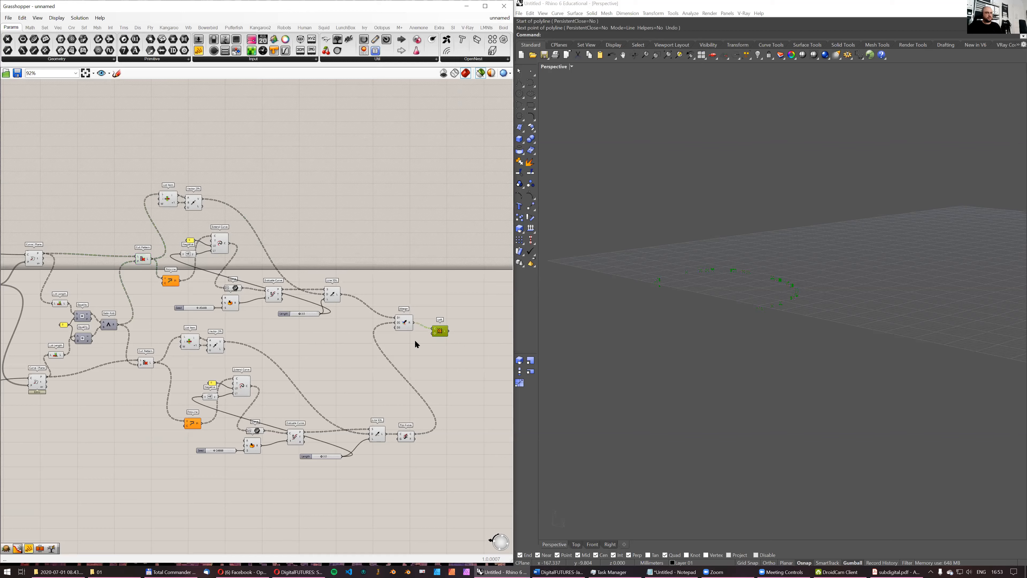
scroll(220, 295, "up", 1)
left_click_drag(145, 276, 201, 276, "alt")
left_click_drag(130, 256, 140, 256)
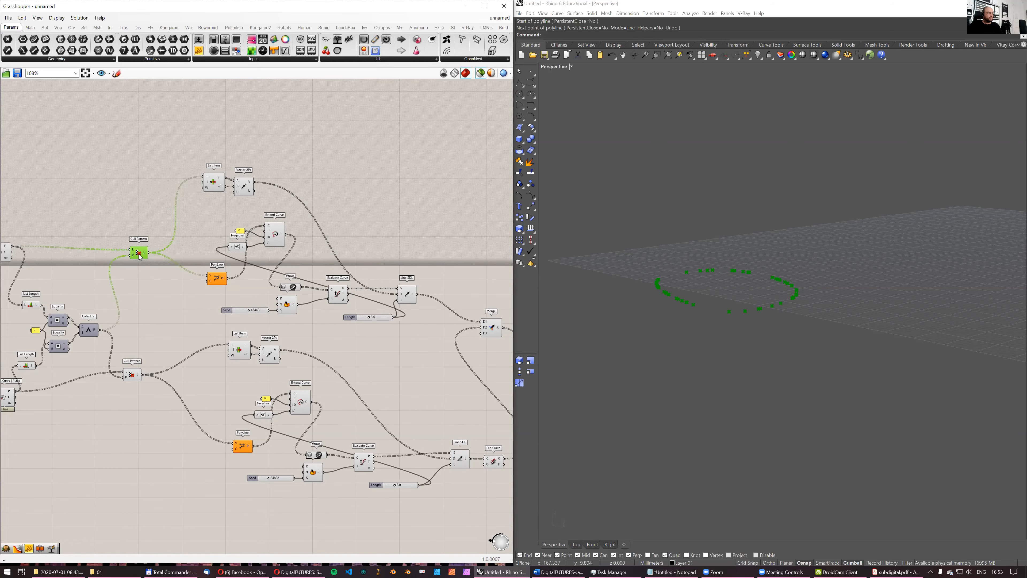
scroll(165, 235, "up", 2)
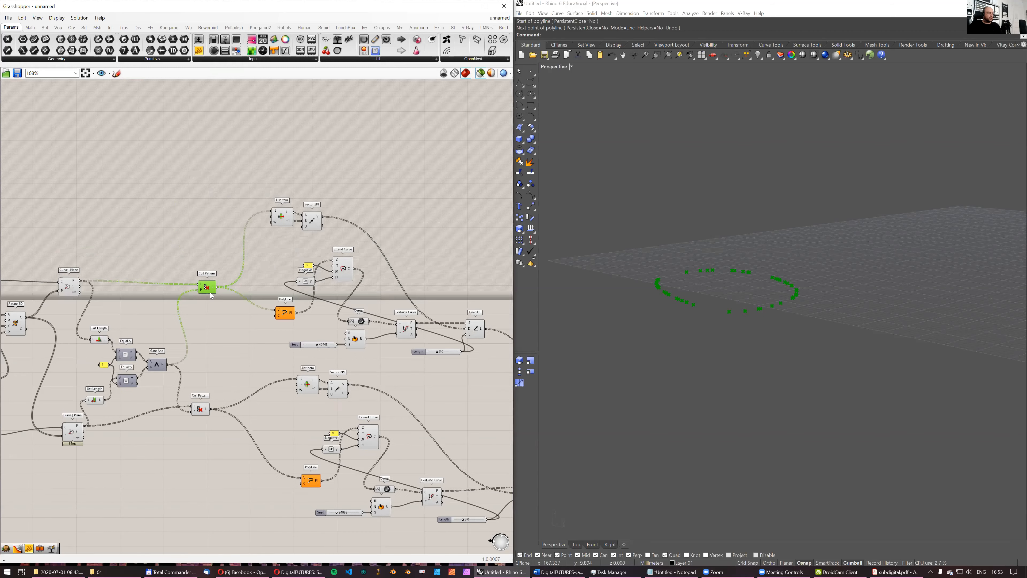
- Add a Clean Tree component above the bottom Cull Pattern and feed it the culled points
double_click(224, 240)
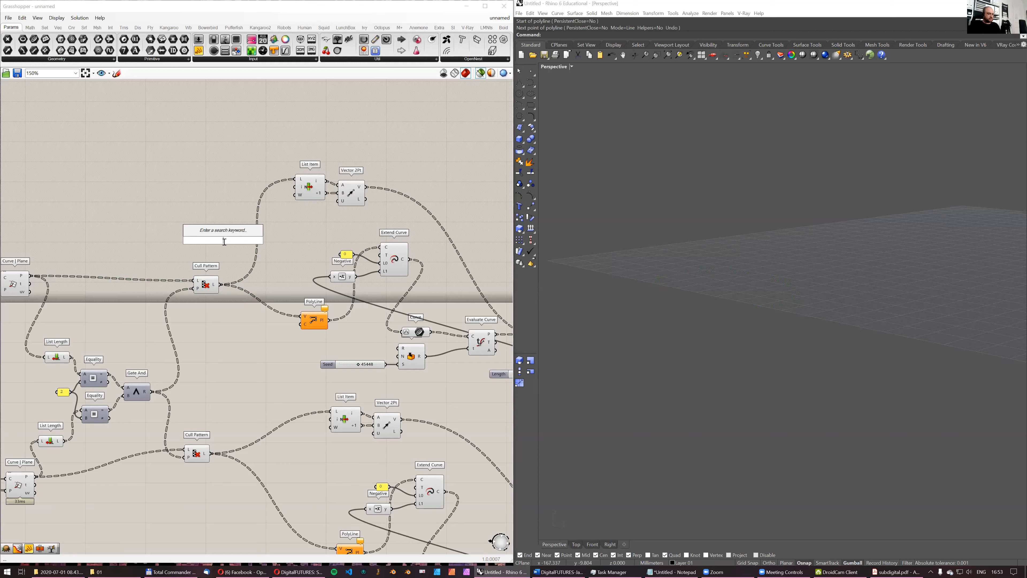
type("clean")
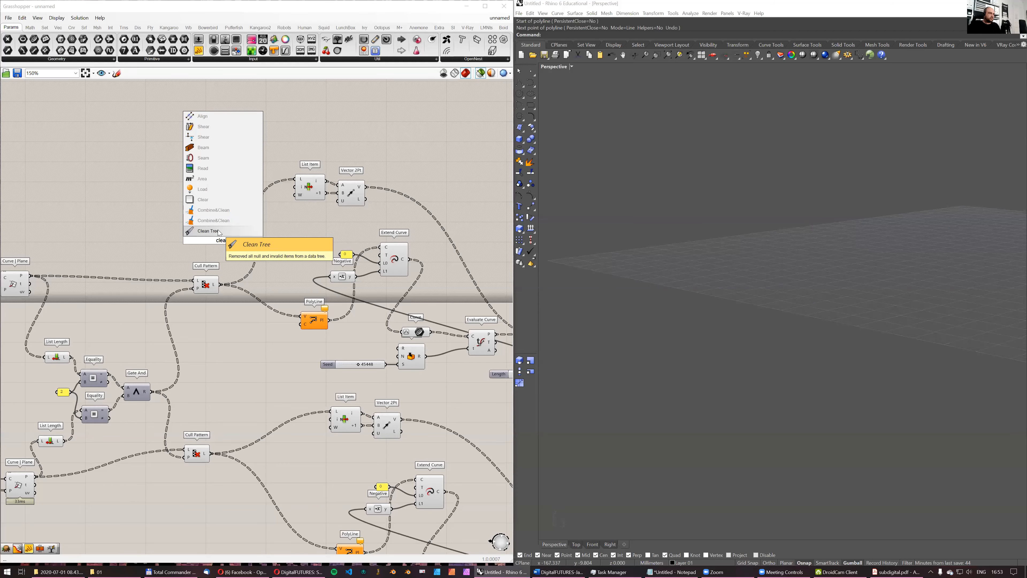
left_click(239, 234)
left_click_drag(214, 253, 229, 242)
scroll(238, 231, "up", 3)
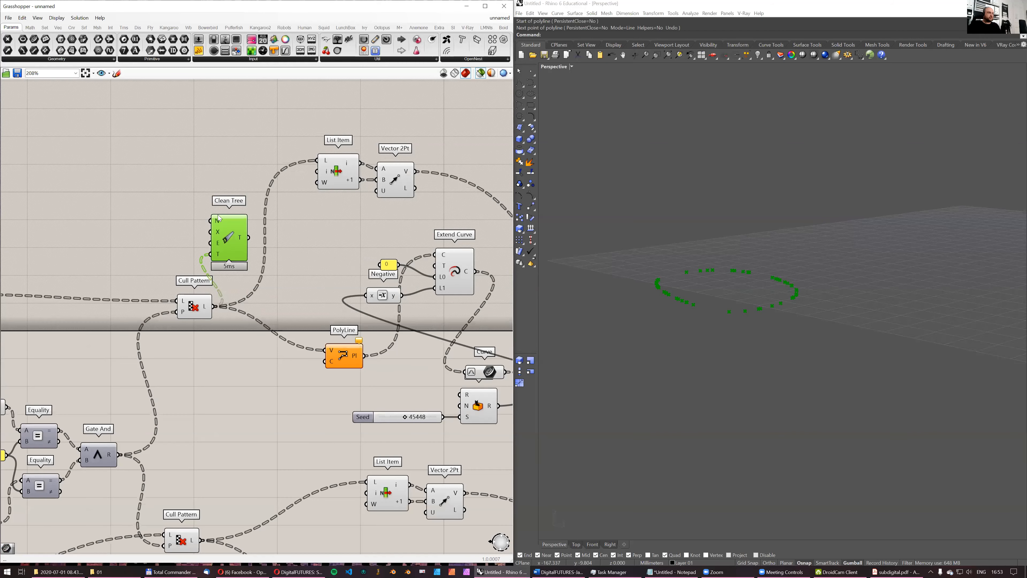
- Drive Clean Tree's E input with a Boolean Toggle set to True and feed the cleaned tree into the bottom List Item and PolyLine
double_click(184, 242)
type("toggl")
key("Return")
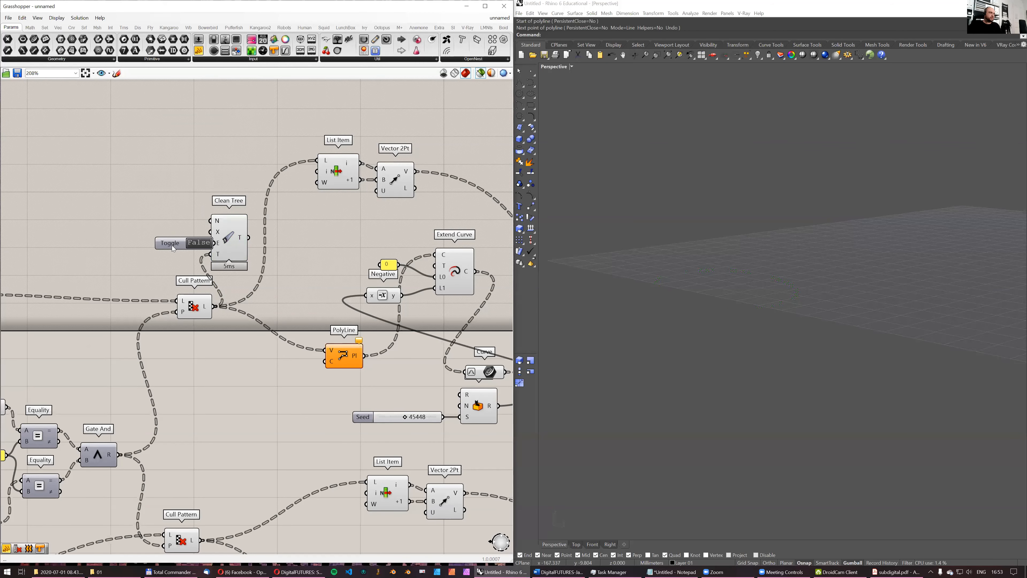
left_click_drag(187, 252, 317, 160)
left_click_drag(249, 238, 326, 349)
left_click(218, 234)
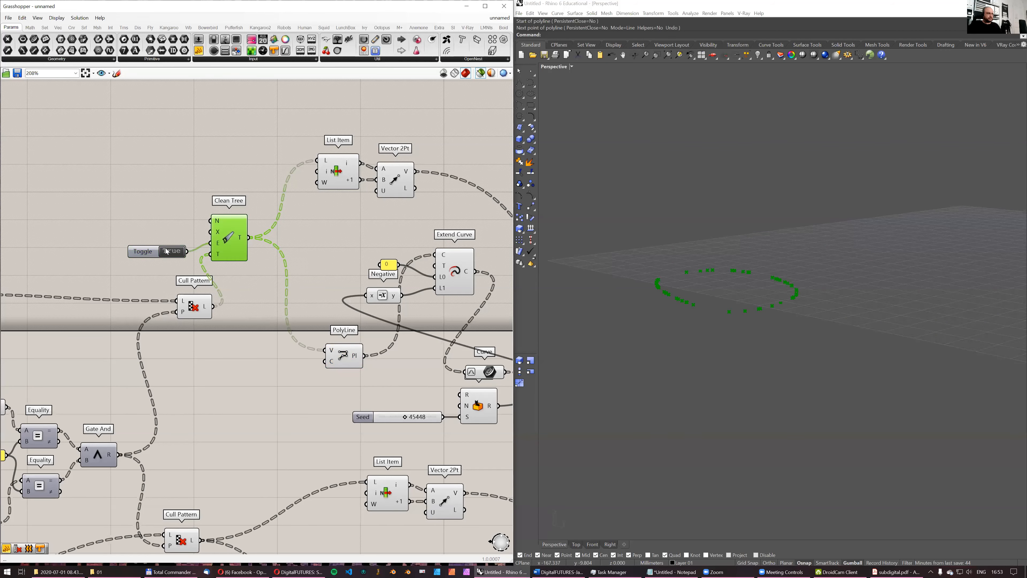
- Duplicate Clean Tree with its toggle for the top Cull Pattern and feed its output into the top List Item and PolyLine
left_click(152, 253, "shift")
key("ctrl+c")
key("ctrl+v")
left_click_drag(237, 247, 275, 426)
right_click_drag(262, 497, 246, 353)
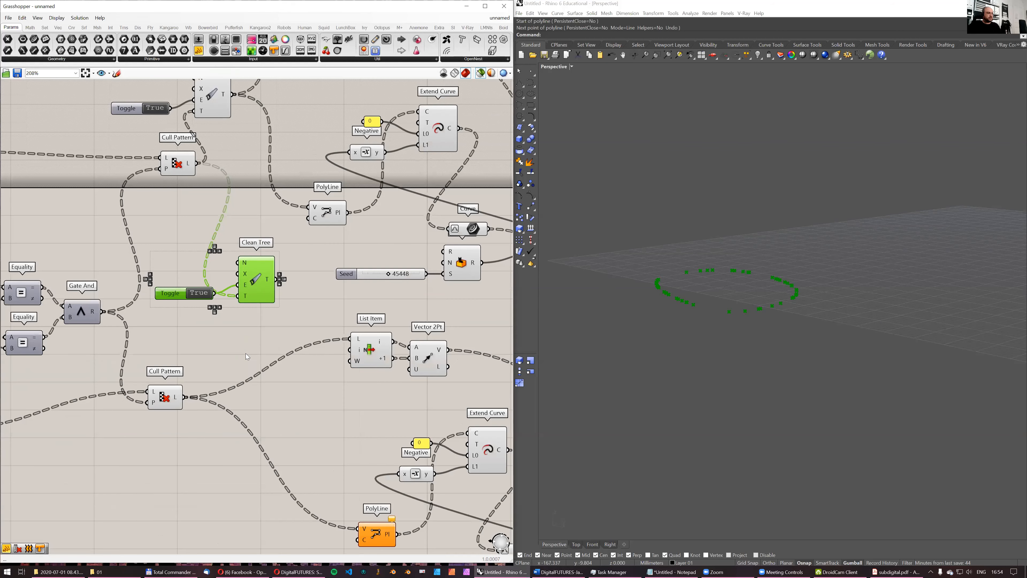
left_click_drag(189, 400, 350, 339)
left_click_drag(280, 279, 358, 528)
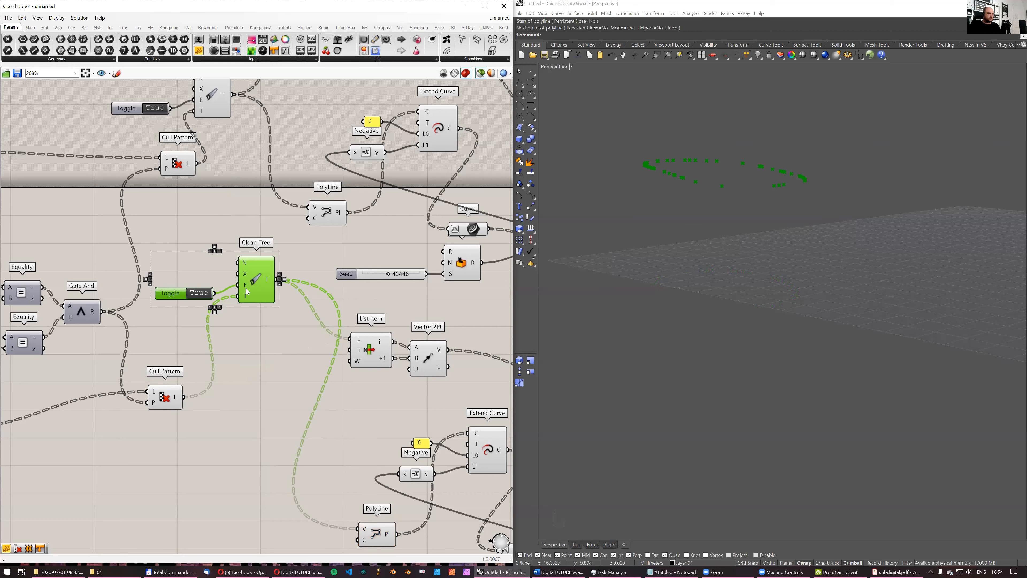
left_click_drag(263, 293, 275, 377)
- Examine the strips produced by the Loft component in the Rhino perspective view
scroll(275, 374, "down", 4)
right_click_drag(495, 324, 330, 307)
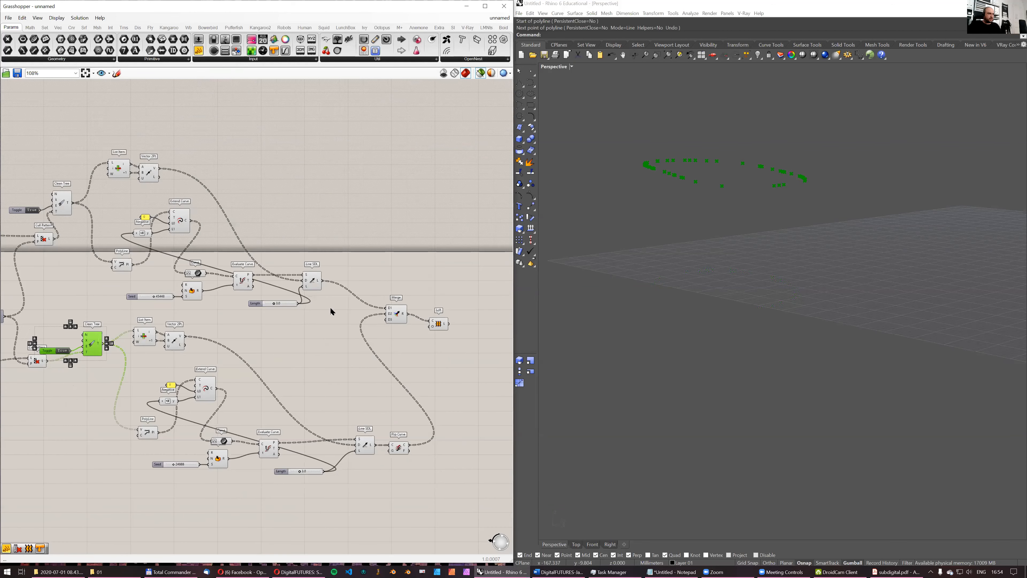
scroll(438, 323, "up", 2)
right_click_drag(438, 323, 338, 319)
left_click(338, 319)
right_click_drag(618, 234, 607, 289)
right_click_drag(700, 257, 736, 239)
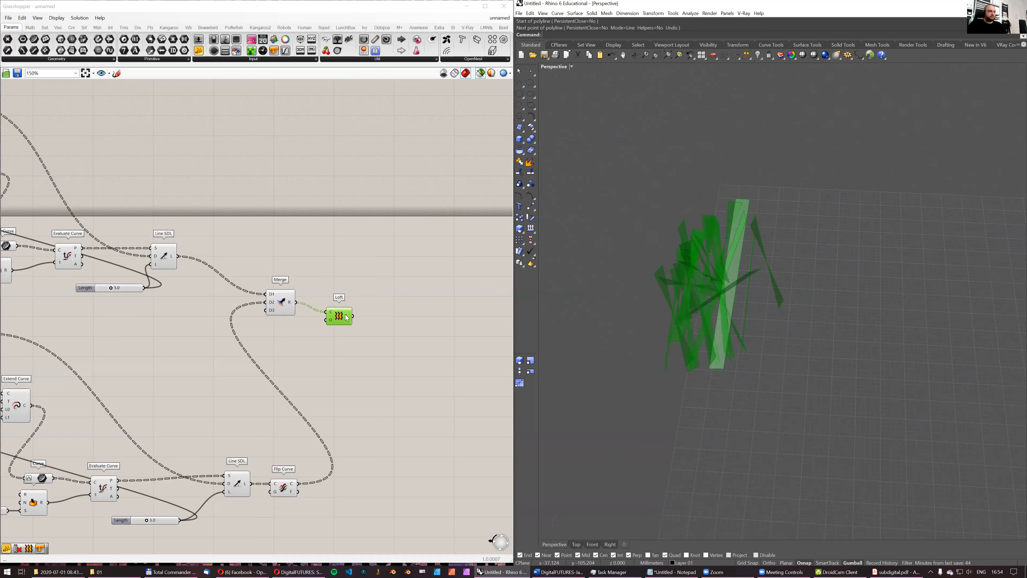
mouse_move(348, 317)
left_click_drag(347, 317, 348, 308)
left_click_drag(253, 268, 401, 325)
mouse_move(331, 303)
left_mouse_down("ctrl")
mouse_move(297, 302)
mouse_move(296, 293)
mouse_move(315, 296)
left_mouse_up("ctrl")
key("ctrl+z")
- Select the Loft component again and examine its strips from closer range
left_click(357, 251)
left_click(390, 319)
right_click_drag(754, 282, 691, 274)
right_click_drag(795, 299, 763, 269)
- Select the entire definition and move it down below the canvas's horizontal axis line
right_click_drag(395, 257, 442, 325)
scroll(371, 270, "down", 3)
scroll(408, 293, "down", 2)
scroll(107, 288, "up", 2)
scroll(107, 289, "down", 3)
scroll(348, 319, "up", 2)
scroll(348, 319, "up", 1)
scroll(392, 294, "down", 8)
left_click_drag(419, 350, 131, 235)
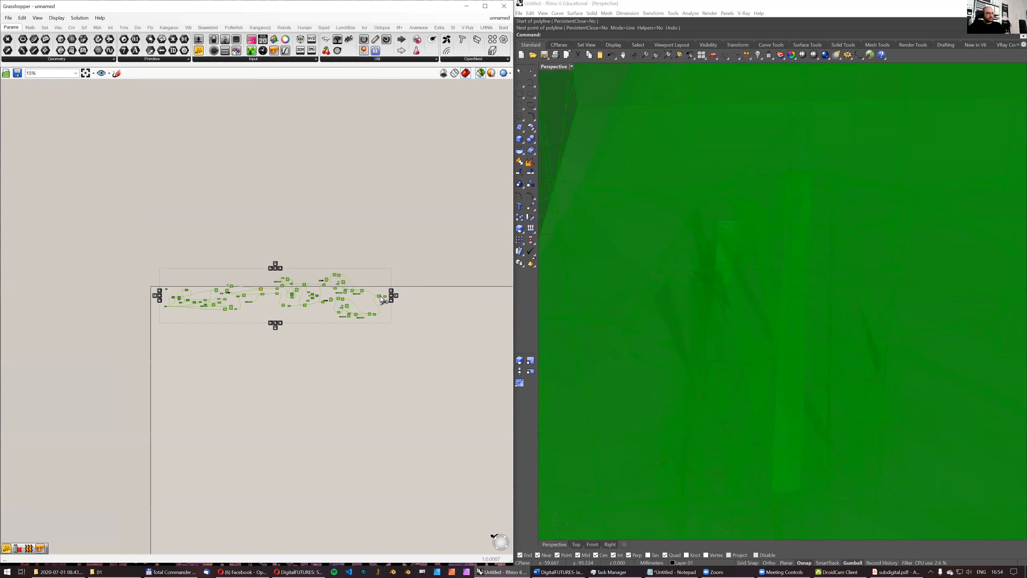
left_click_drag(380, 299, 376, 323)
- Save the definition as d5_f01.gh in the gh01 folder under 01-develop, presentations, day1
key("ctrl+s")
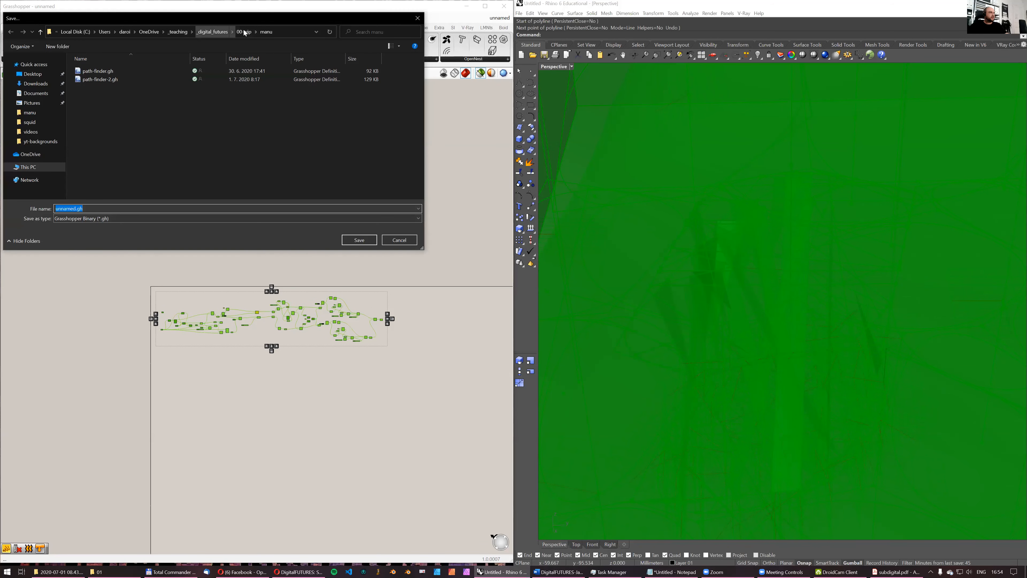
left_click(213, 31)
double_click(93, 79)
double_click(87, 71)
double_click(87, 72)
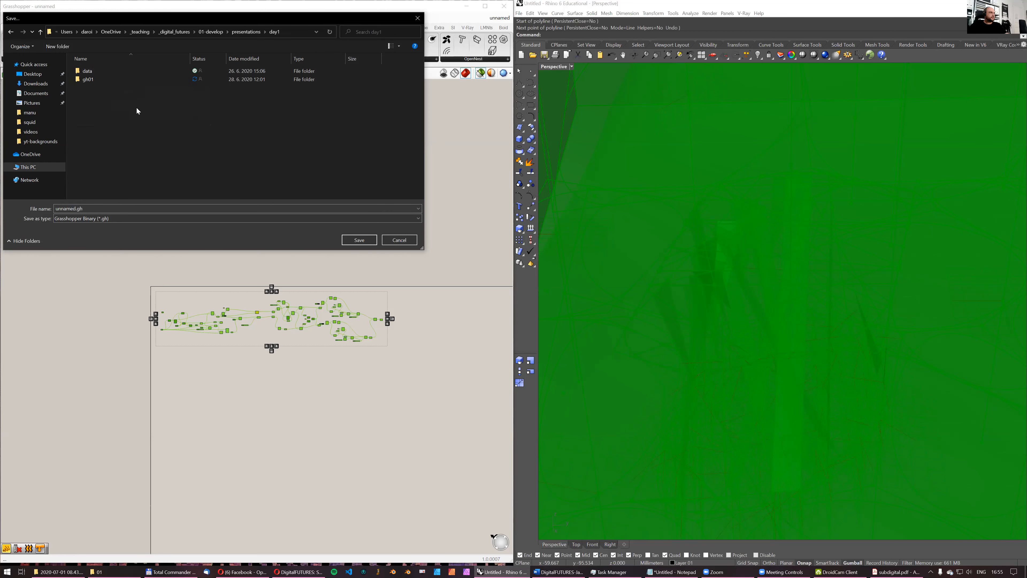
double_click(87, 79)
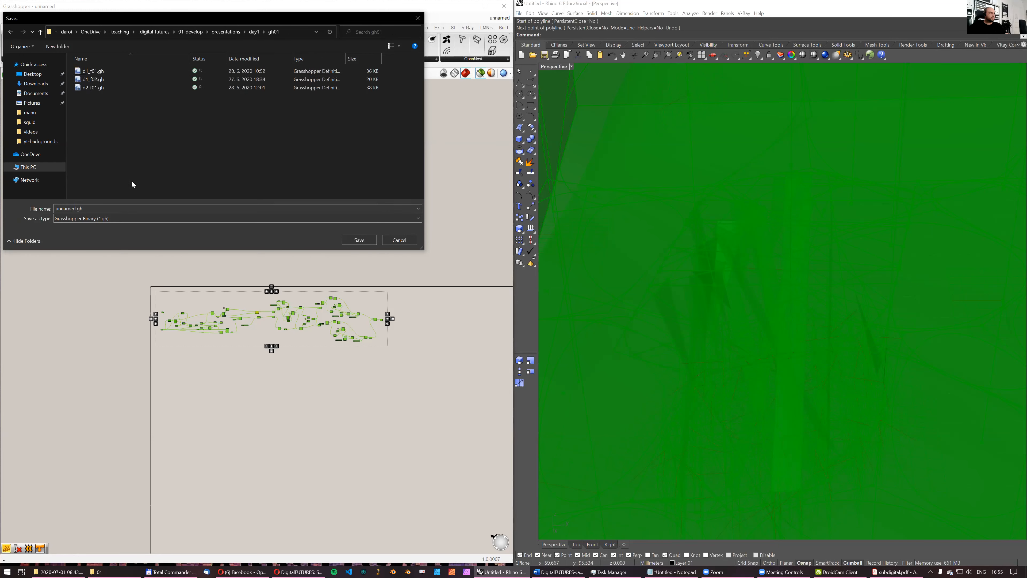
left_click(85, 90)
left_click(61, 209)
left_click(59, 208)
key("Delete")
type("5_f01")
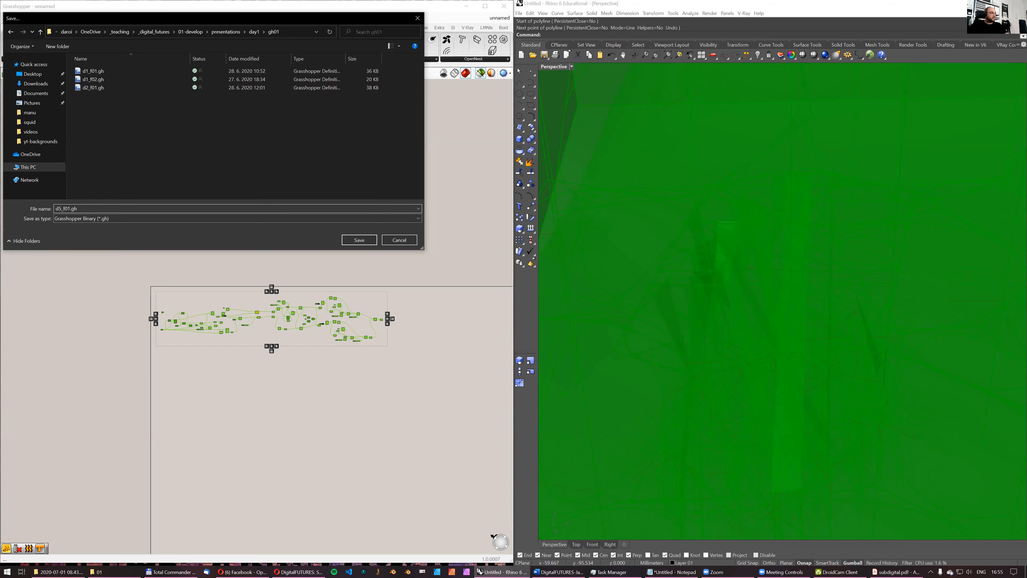
key("Return")
scroll(359, 320, "up", 6)
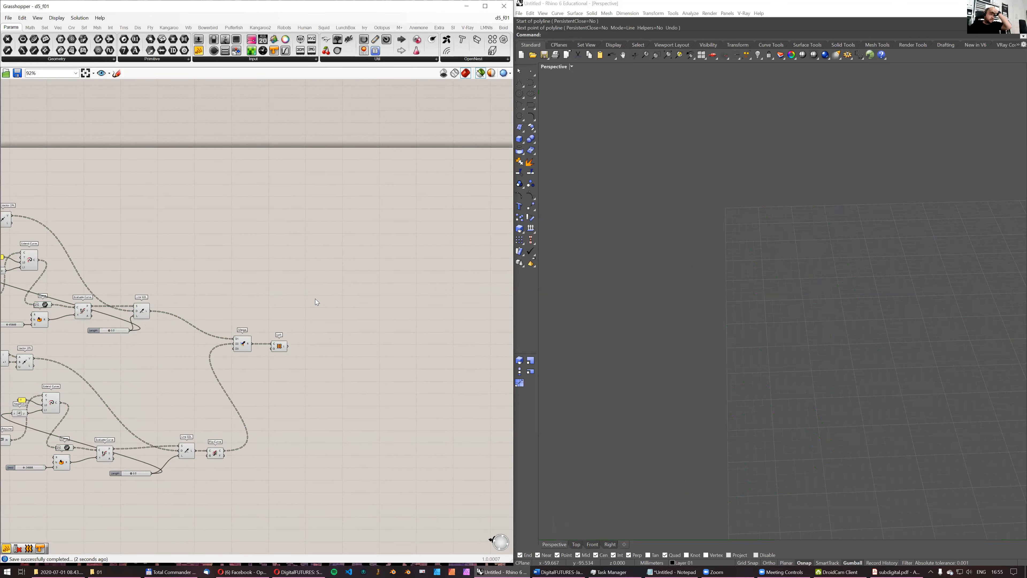
- Select the Loft component and examine its strips from several angles in the Rhino perspective view
scroll(316, 302, "up", 1)
left_click(279, 355)
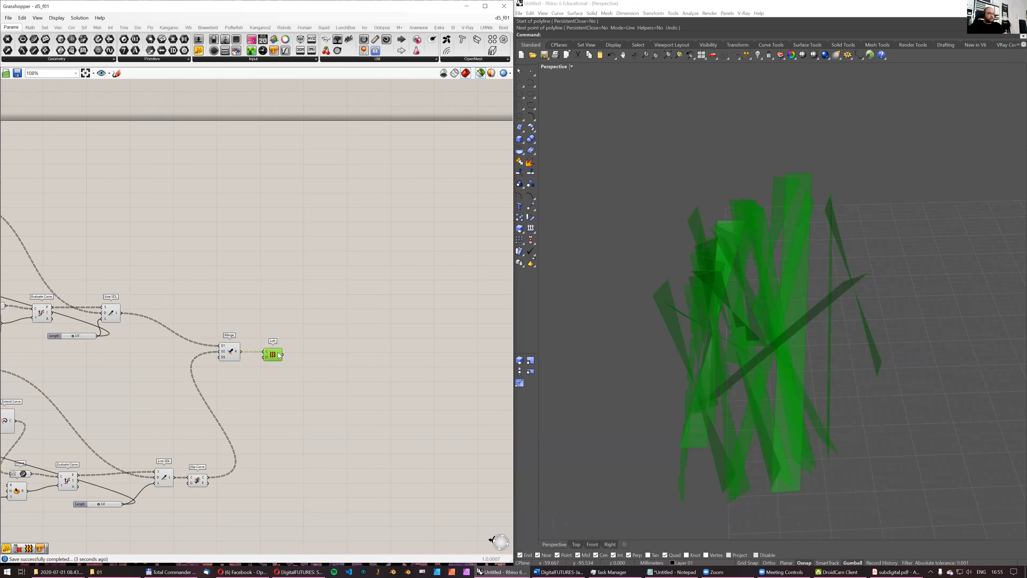
right_click_drag(844, 291, 809, 288)
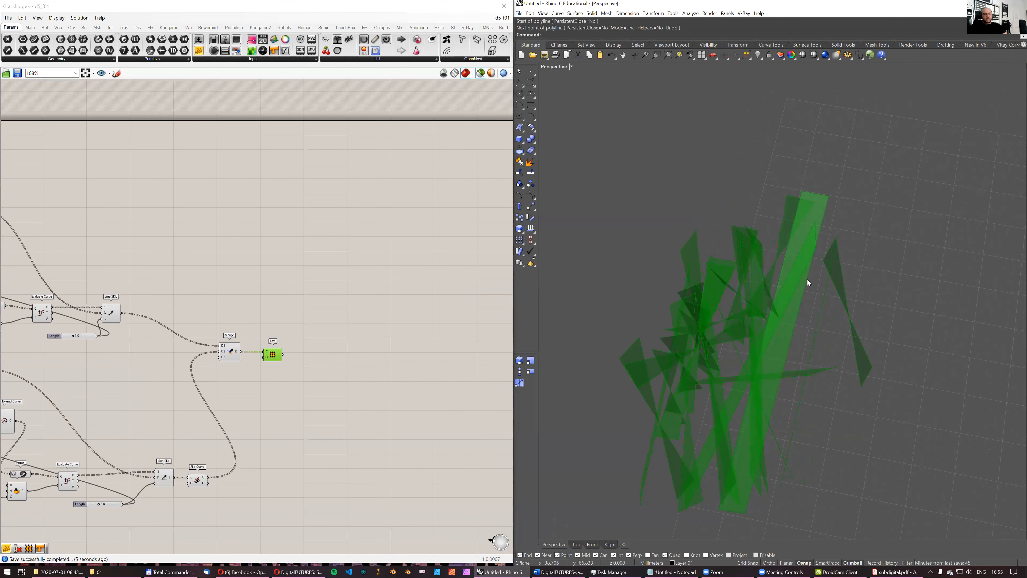
right_click_drag(834, 255, 728, 237)
right_click_drag(704, 305, 808, 298)
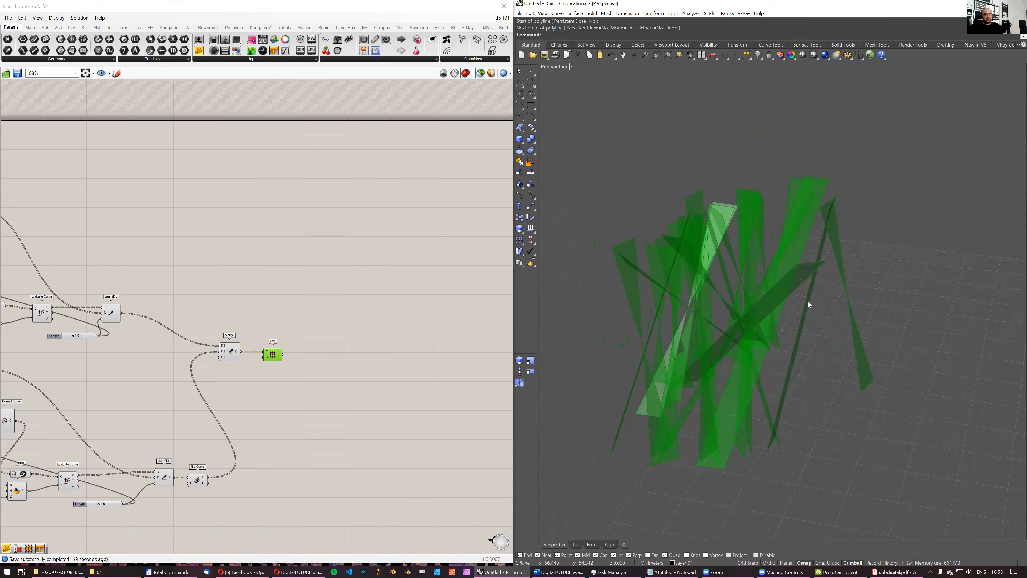
- Set the count slider feeding Populate Geometry and Random Vector to 100
right_click_drag(298, 350, 287, 315)
scroll(283, 350, "up", 2)
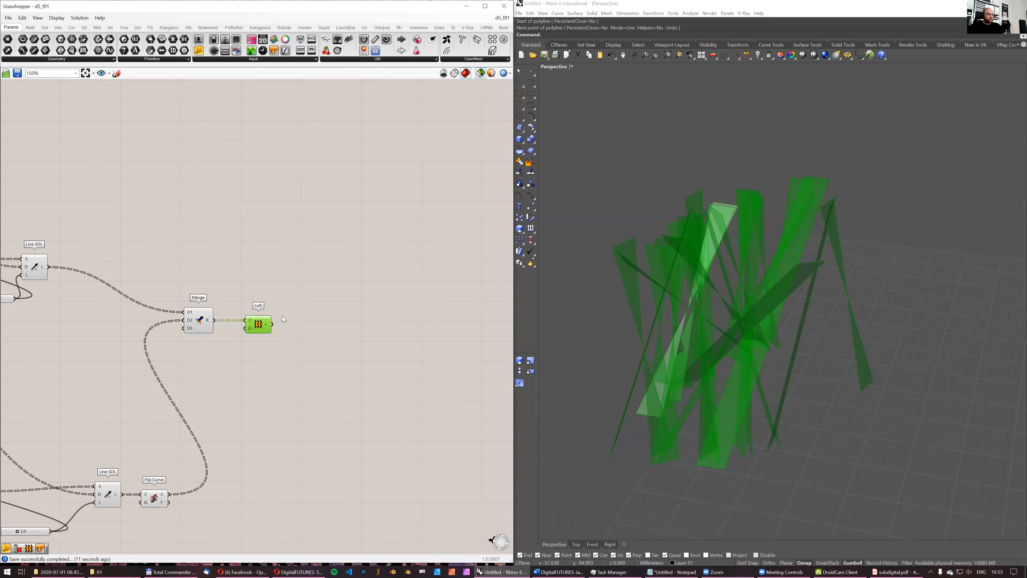
scroll(106, 239, "down", 4)
right_click_drag(105, 240, 287, 207)
right_click_drag(2, 167, 369, 203)
scroll(207, 199, "up", 8)
right_click_drag(449, 225, 401, 213)
left_click_drag(152, 211, 198, 211)
right_click_drag(274, 210, 176, 224)
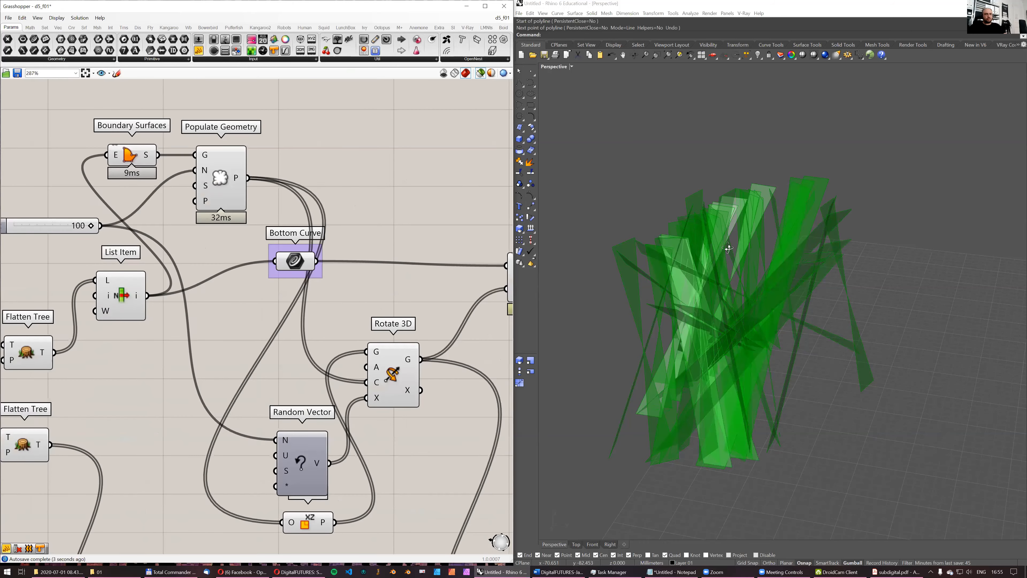
- Examine the updated lofted strips from several angles and inspect the Loft component's output data
right_click_drag(725, 242, 667, 268)
right_click_drag(318, 216, 225, 232)
scroll(265, 228, "down", 5)
right_click_drag(387, 250, 207, 257)
right_click_drag(453, 289, 212, 266)
scroll(362, 295, "up", 3)
mouse_move(415, 315)
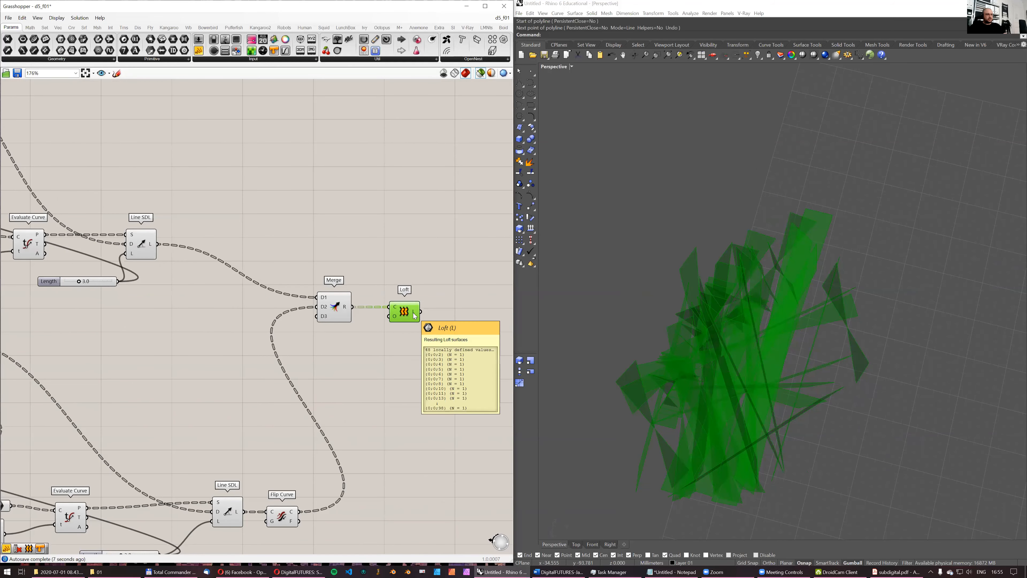
right_click_drag(422, 316, 375, 307)
scroll(370, 301, "down", 3)
right_click_drag(31, 306, 155, 277)
right_click_drag(208, 210, 290, 202)
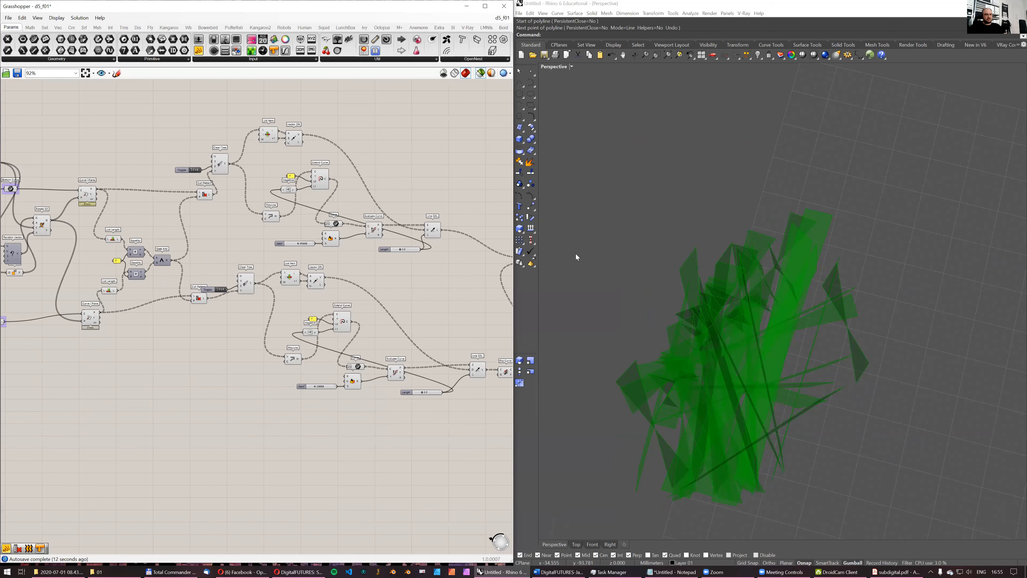
right_click_drag(806, 344, 686, 342)
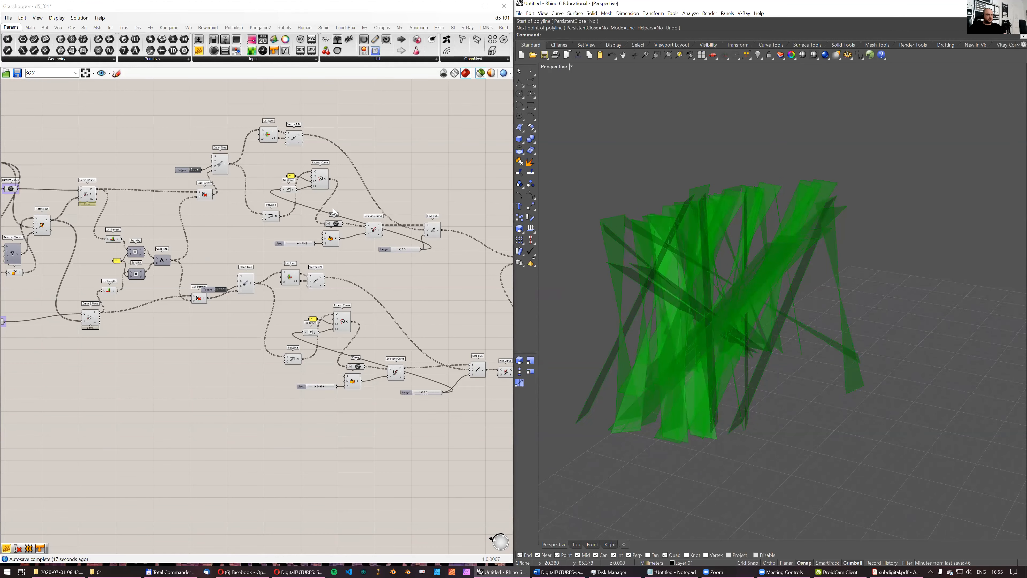
scroll(334, 212, "down", 4)
right_click_drag(743, 268, 822, 248)
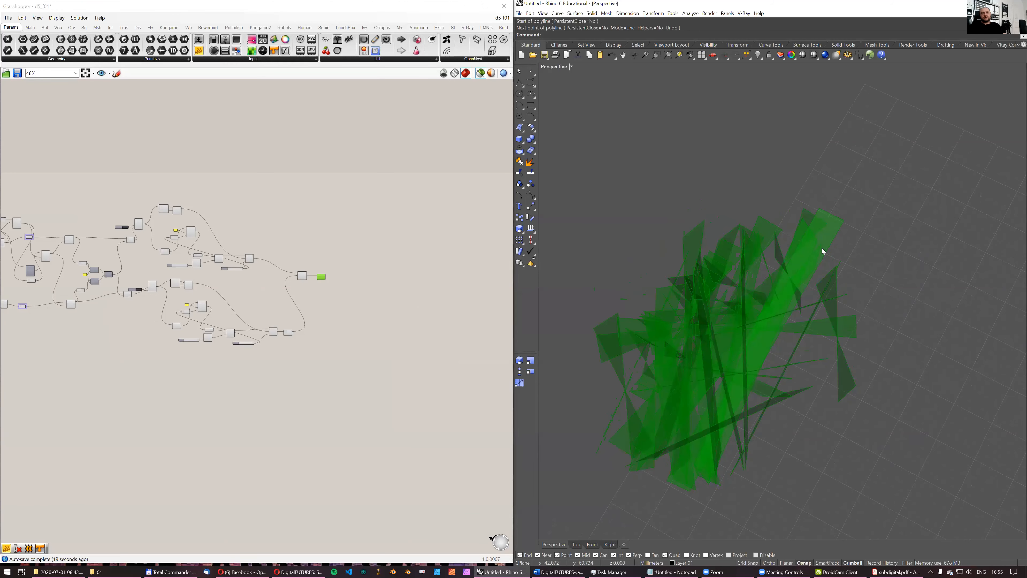
- Add a Flatten Tree component beside Loft, feed it the Loft output and inspect the flattened surfaces
scroll(326, 303, "up", 6)
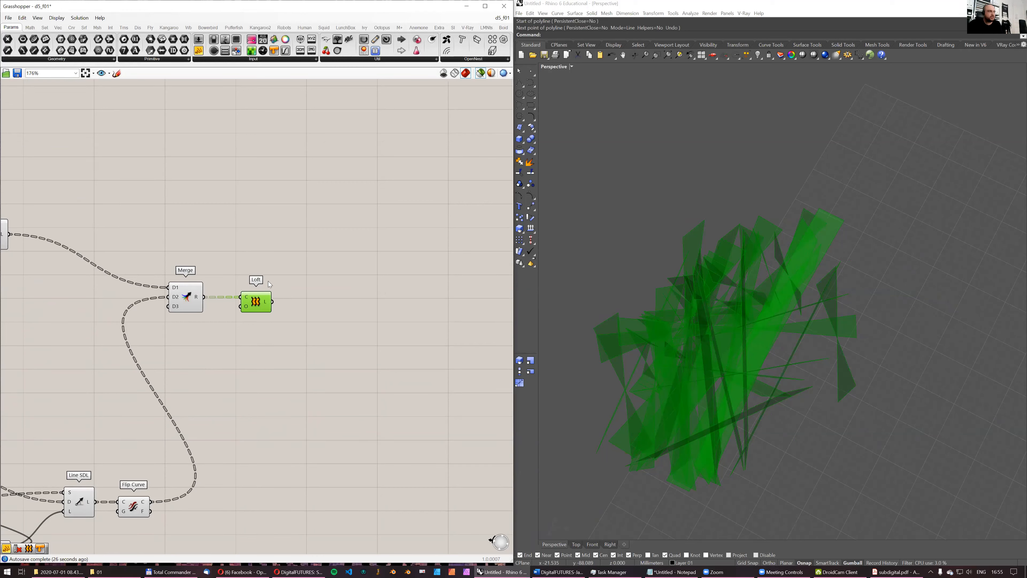
double_click(314, 295)
type("flatten")
key("Return")
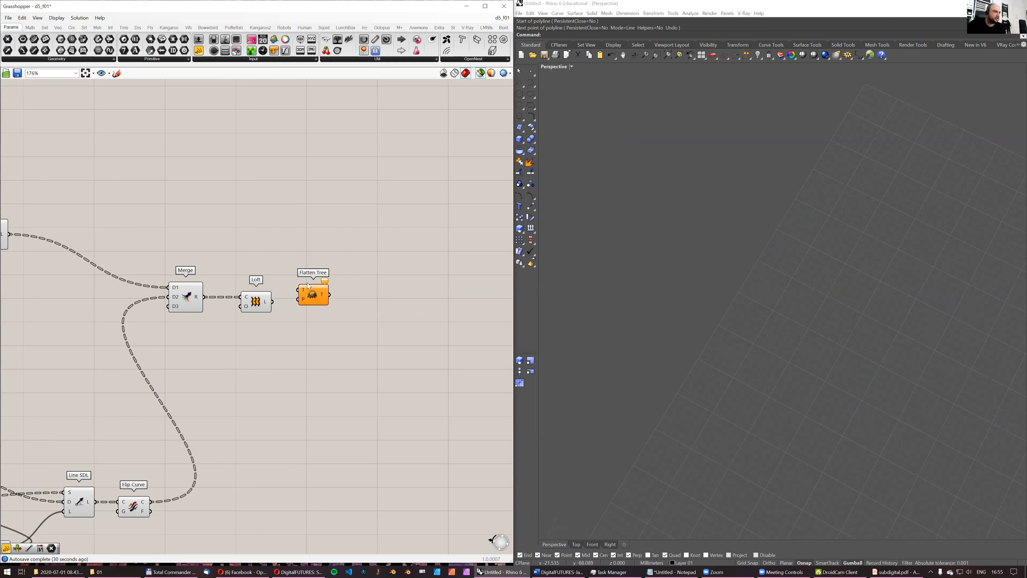
left_click_drag(320, 295, 318, 309)
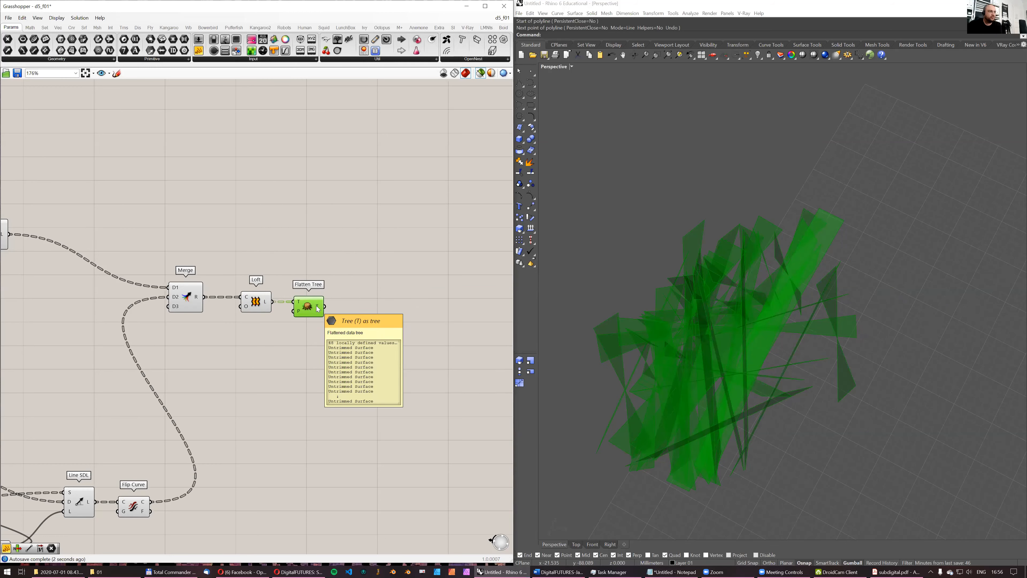
mouse_move(740, 343)
right_mouse_down()
mouse_move(748, 340)
mouse_move(715, 339)
mouse_move(731, 361)
mouse_move(740, 352)
right_mouse_up()
scroll(342, 308, "down", 3)
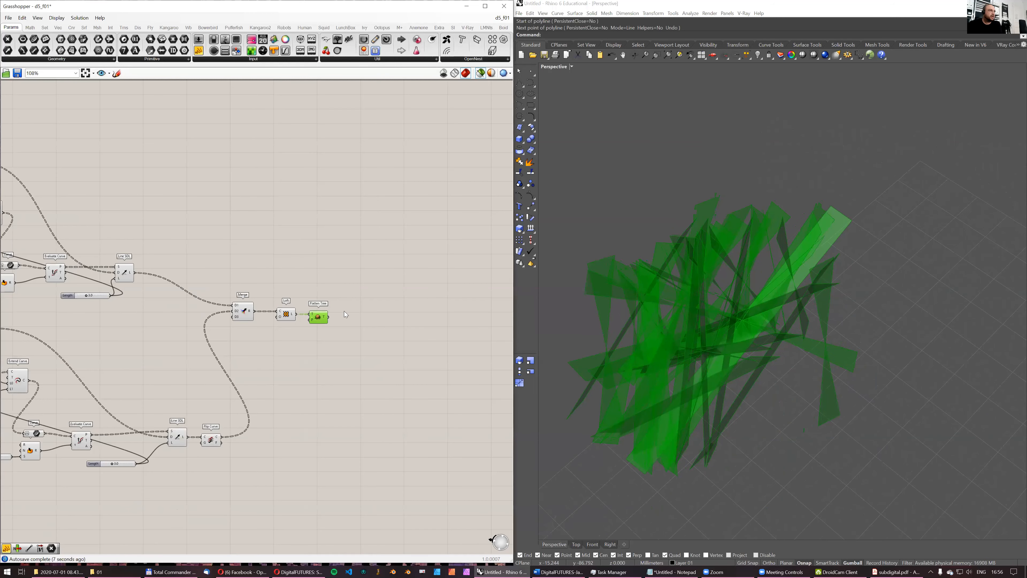
right_click_drag(735, 299, 728, 298)
- Place Anemone Loop Start and Loop End components above Flatten Tree and link the loop output to the loop input
right_click_drag(299, 200, 232, 222)
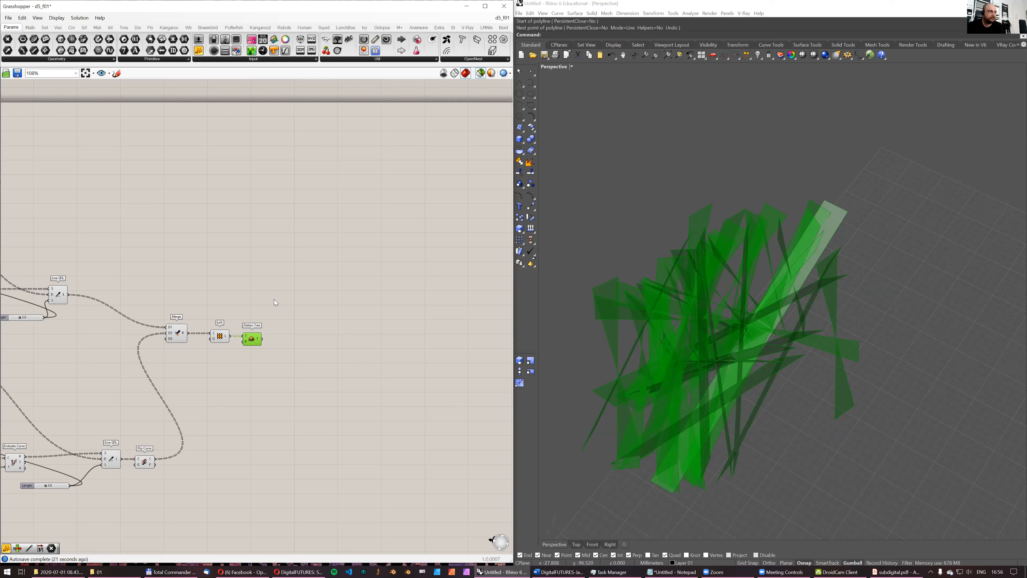
left_click(418, 28)
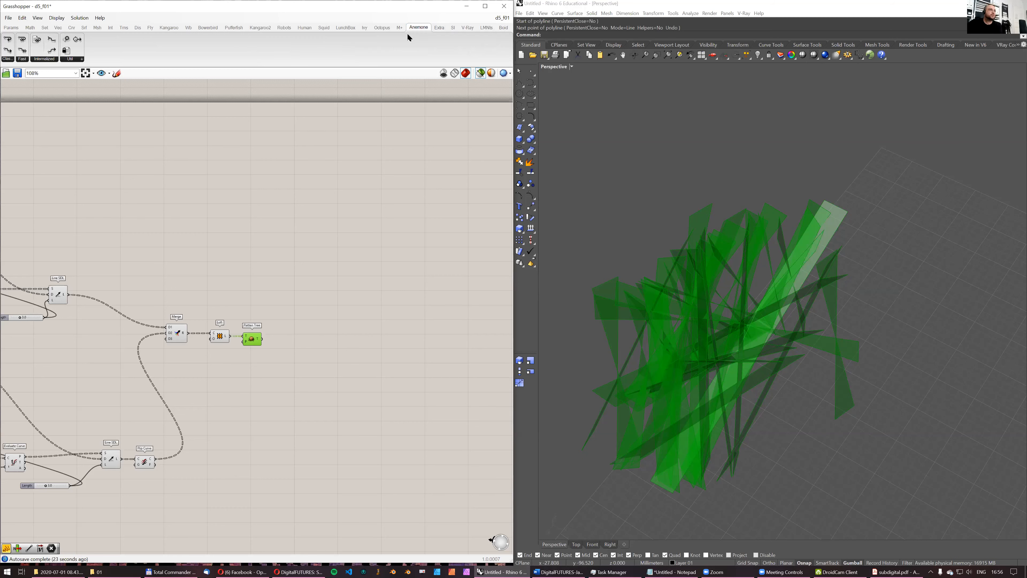
left_click_drag(8, 54, 304, 258)
left_click_drag(8, 42, 410, 254)
scroll(327, 252, "up", 3)
left_click_drag(305, 251, 450, 246)
right_click_drag(291, 274, 293, 284)
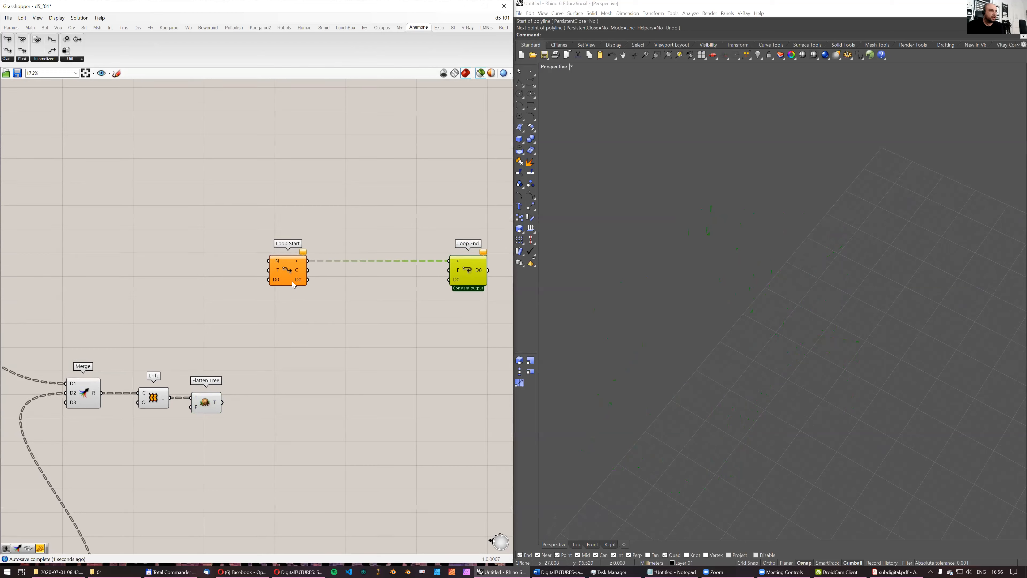
- Select Loop Start and Loop End together and shift them farther away from the Flatten Tree component
scroll(311, 282, "down", 1)
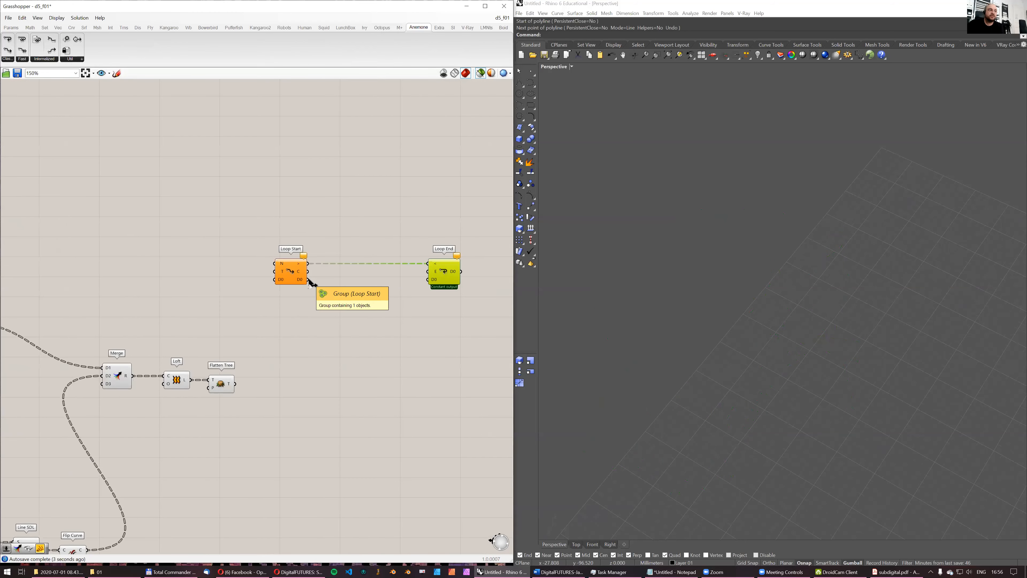
left_click_drag(259, 246, 478, 286)
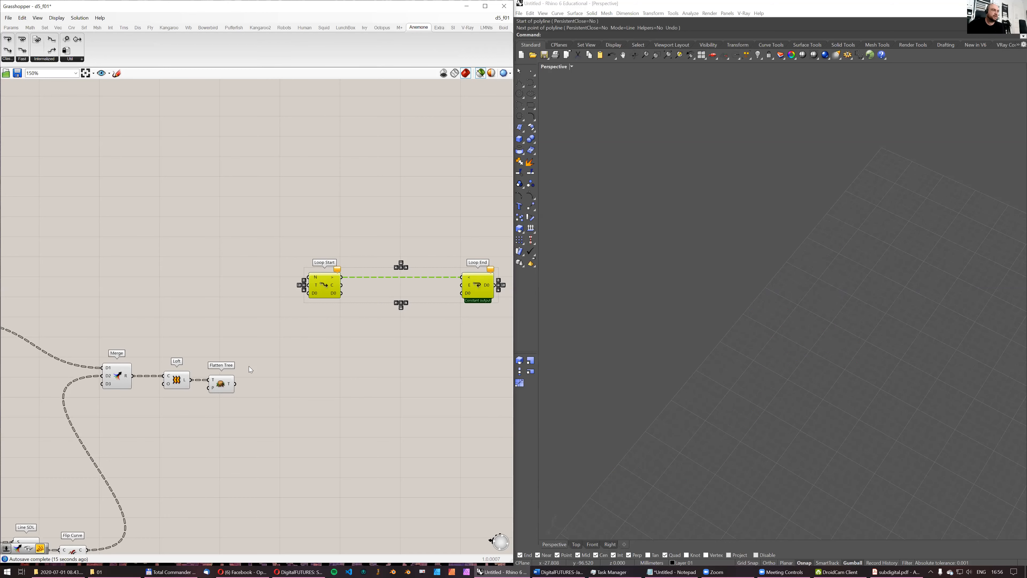
scroll(301, 378, "up", 1)
right_click_drag(331, 334, 251, 354)
scroll(219, 366, "down", 1)
scroll(249, 344, "up", 1)
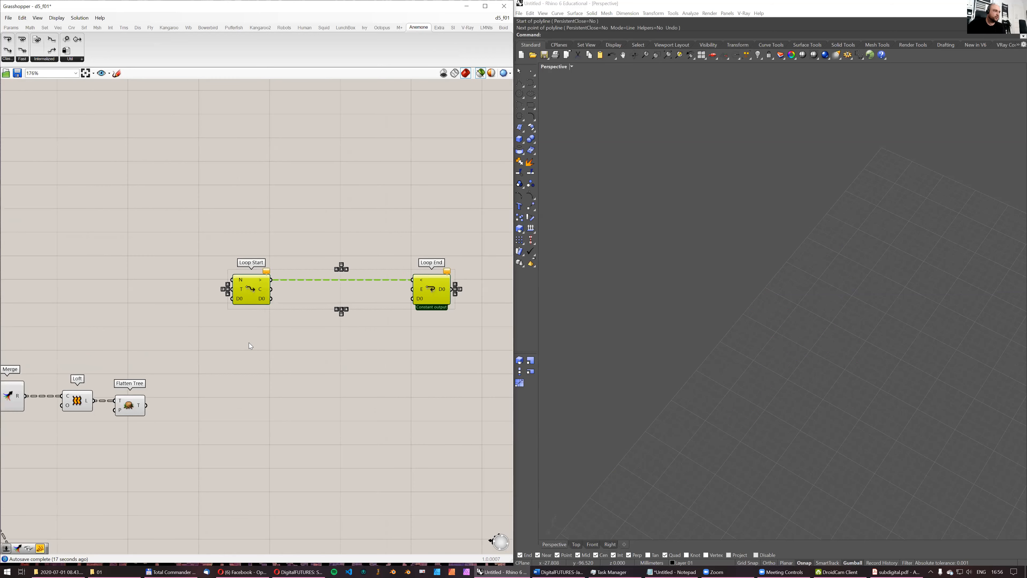
- Add a List Item component and connect the Flatten Tree output to its list input
left_click(153, 412)
double_click(192, 375)
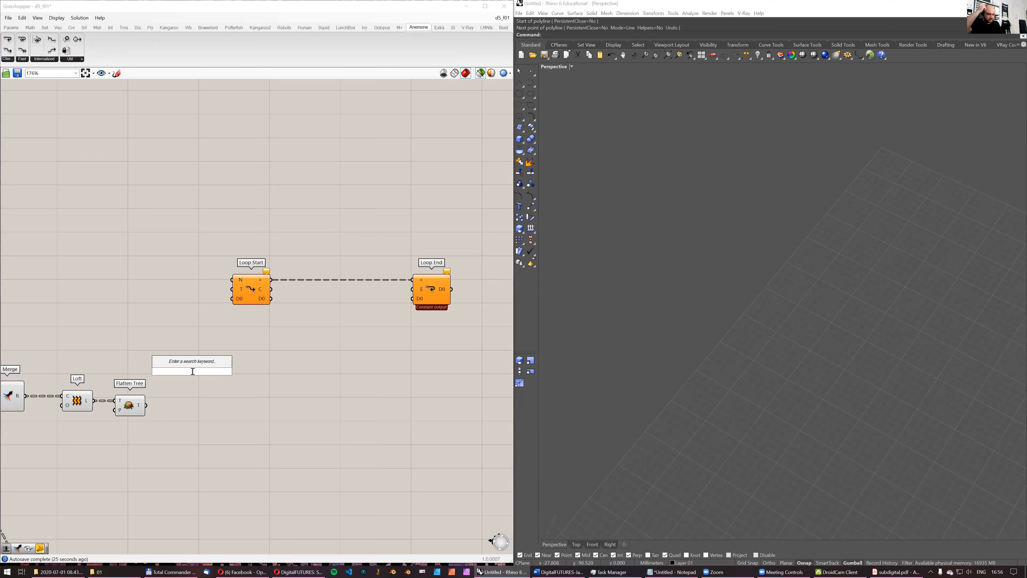
type("item")
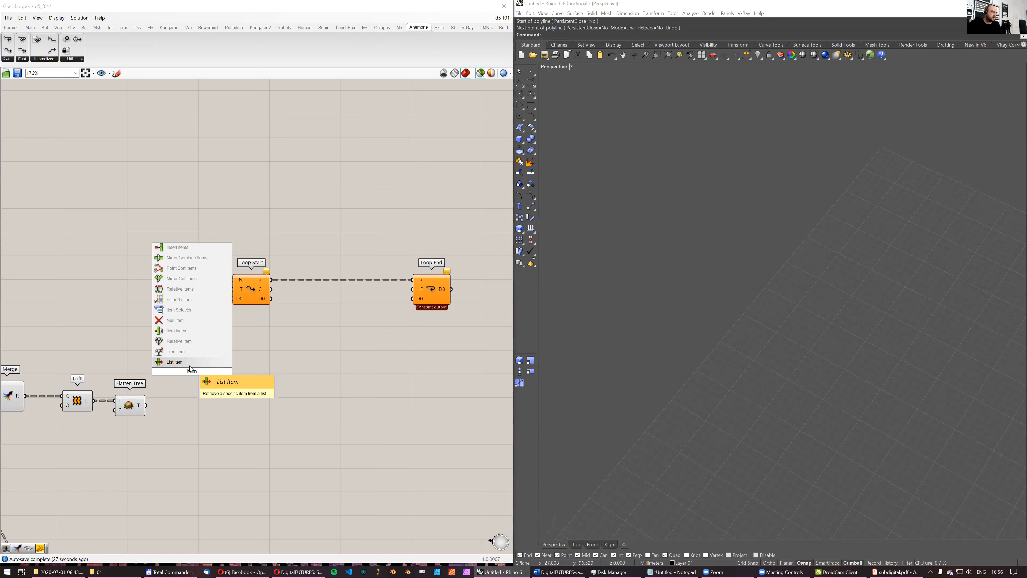
key("Return")
left_click_drag(145, 405, 190, 341)
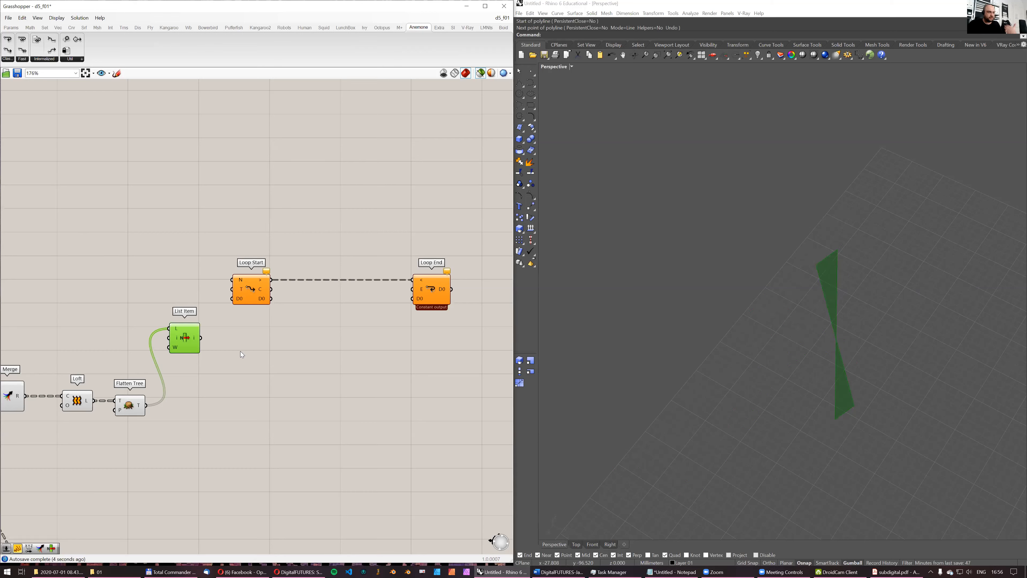
- Add a Cull Index component below List Item and connect the Flatten Tree output to its list input
double_click(191, 394)
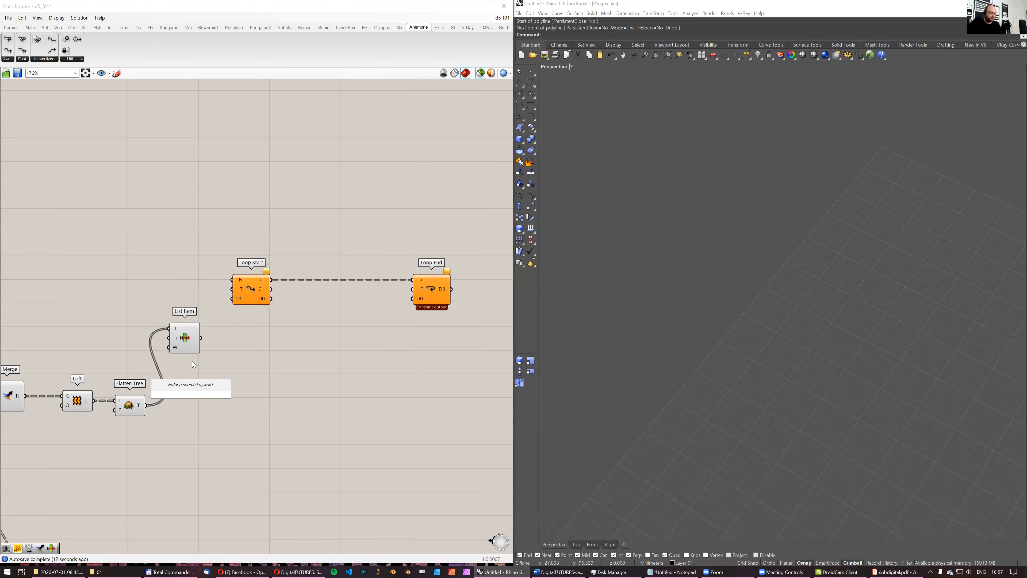
type("cull inde")
key("Down")
key("Down")
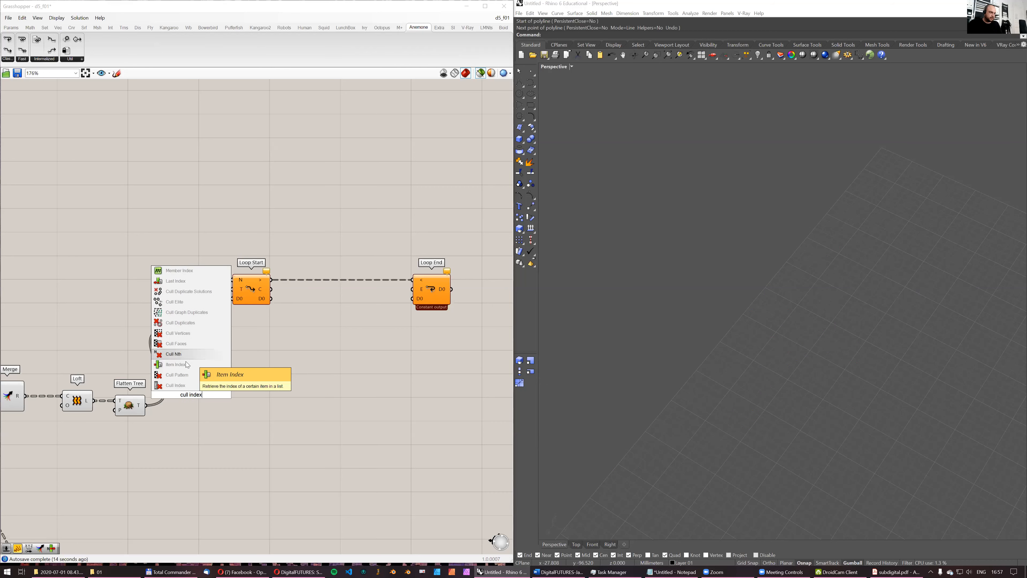
key("Return")
left_click_drag(146, 406, 191, 410)
- Create a panel containing 0 and connect it to the index inputs of both List Item and Cull Index
double_click(129, 347)
type("0")
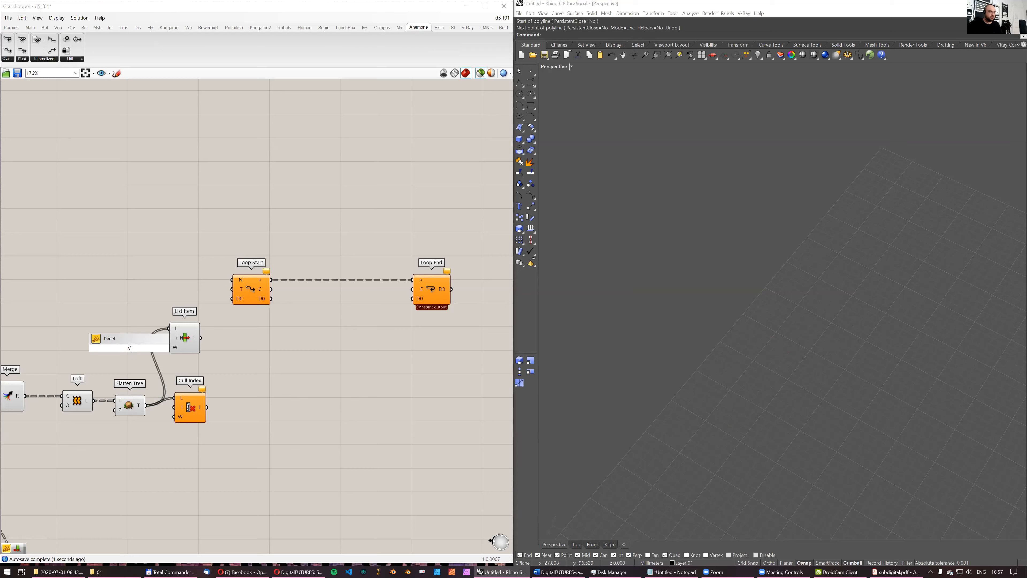
key("Return")
left_click_drag(138, 348, 175, 408)
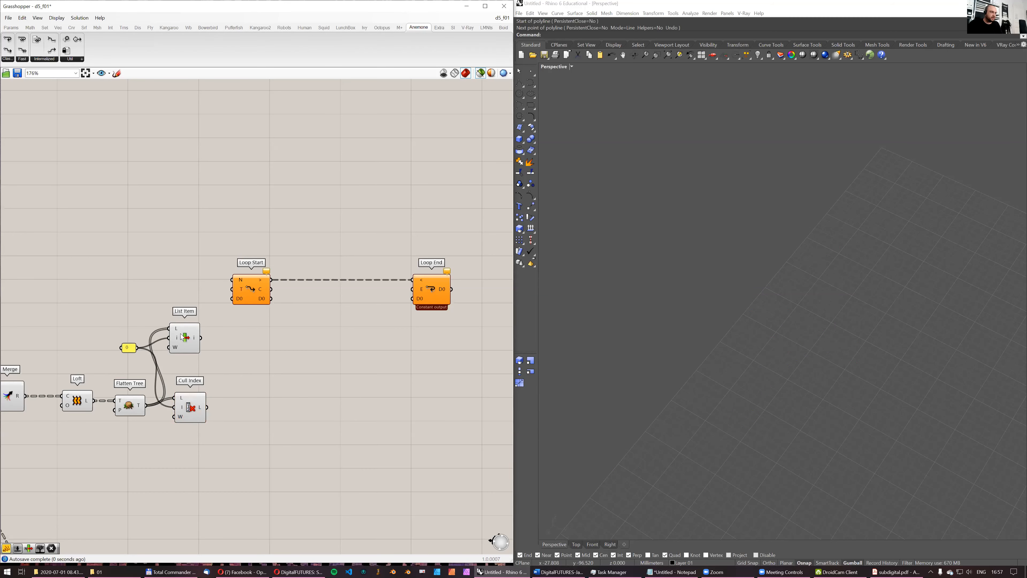
left_click_drag(194, 341, 208, 337)
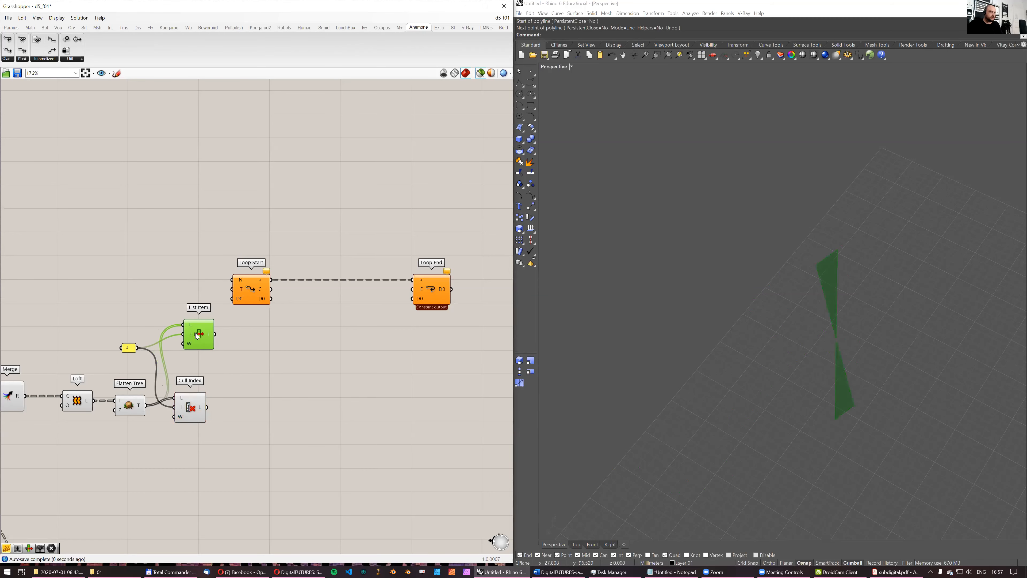
left_click(191, 409)
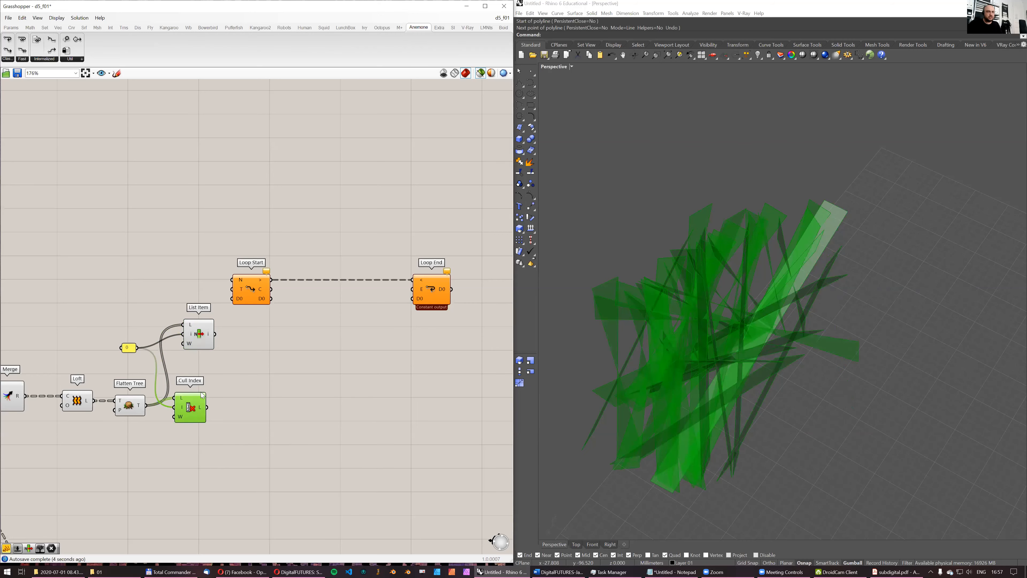
- Add a second data channel, D1, to both Loop Start and Loop End and adjust their positions
right_click_drag(251, 362, 215, 362)
scroll(216, 300, "up", 6)
left_click(200, 310)
scroll(214, 326, "down", 4)
right_click_drag(327, 369, 238, 376)
scroll(387, 330, "up", 2)
left_click(354, 322)
scroll(355, 324, "down", 2)
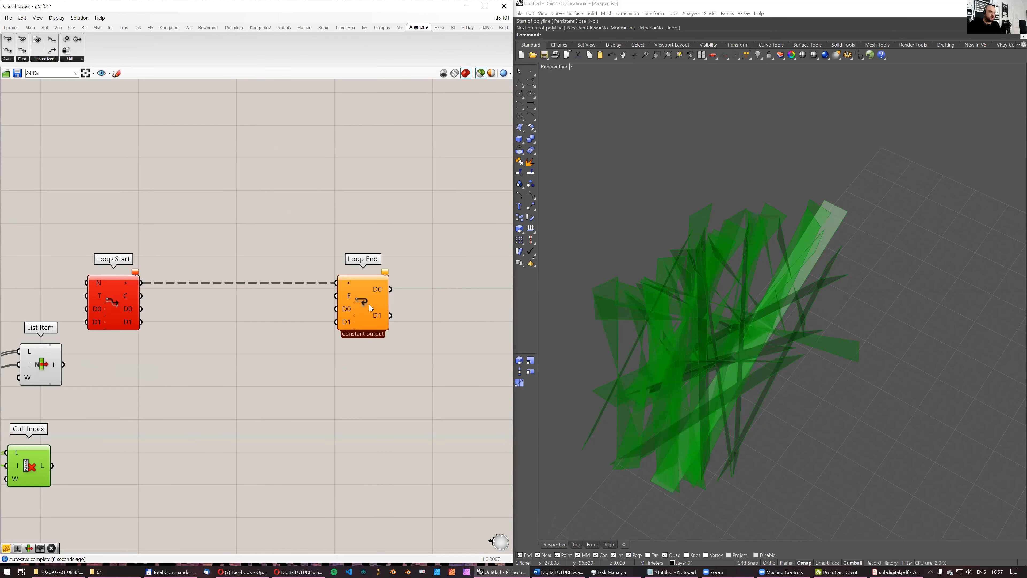
left_click_drag(369, 304, 385, 304)
left_click_drag(122, 288, 157, 288)
- Connect the List Item output to D0 of Loop Start and the Cull Index output to D1
right_click_drag(22, 388, 105, 357)
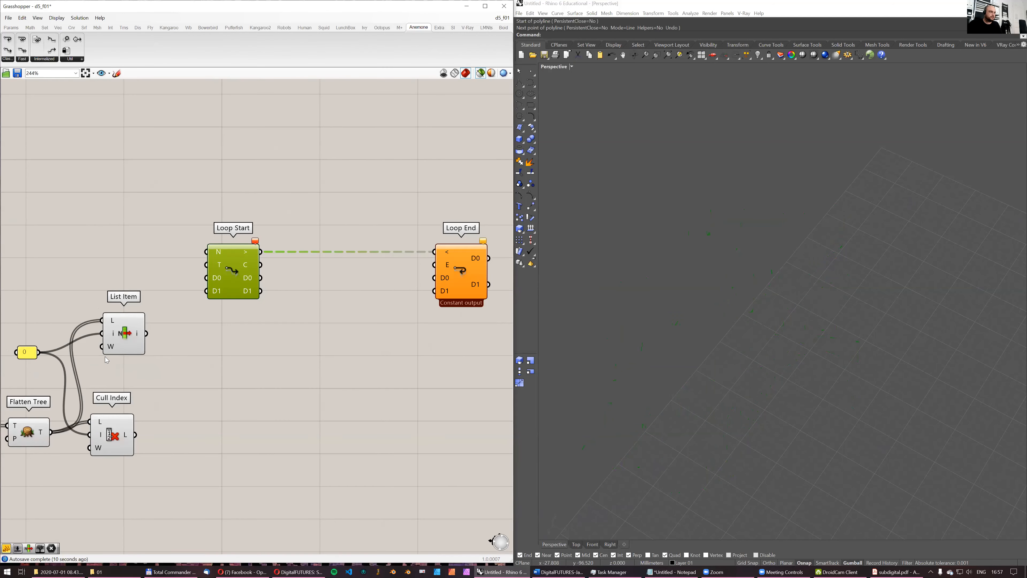
left_click(134, 428)
left_click_drag(135, 428, 139, 429)
left_click(140, 324)
left_click_drag(146, 333, 206, 278)
left_click_drag(138, 429, 207, 291)
- Move the List Item component slightly higher above Cull Index and check both components' selected geometry
scroll(378, 314, "down", 2)
left_click_drag(436, 343, 389, 289)
left_click(211, 301)
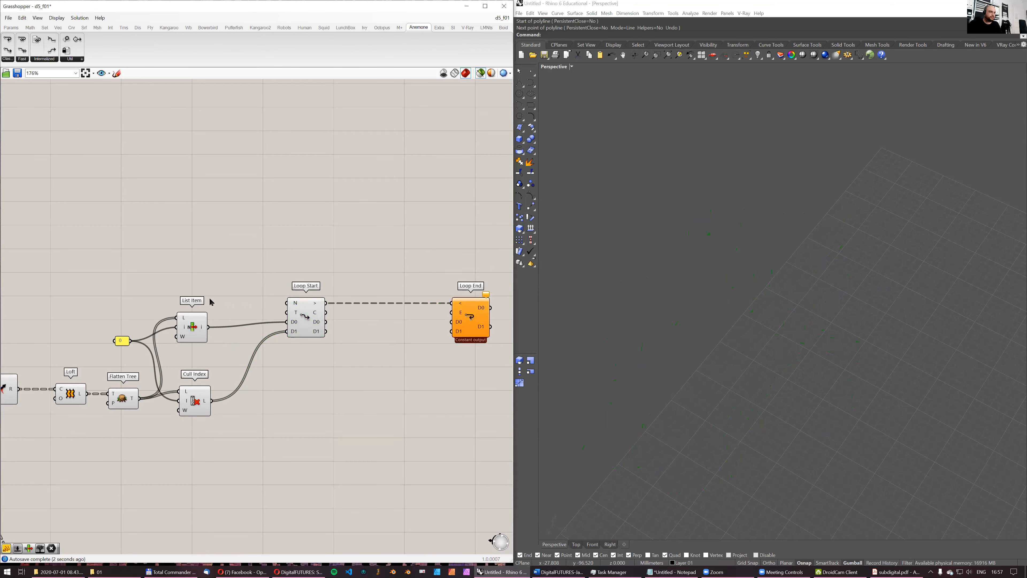
left_click_drag(194, 328, 193, 321)
left_click_drag(122, 292, 266, 426)
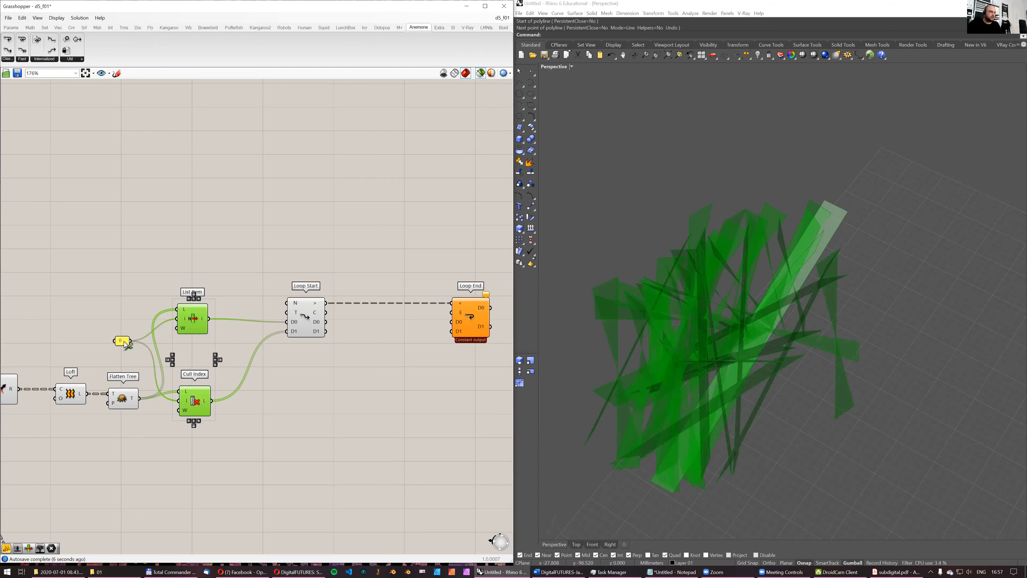
left_click(412, 325)
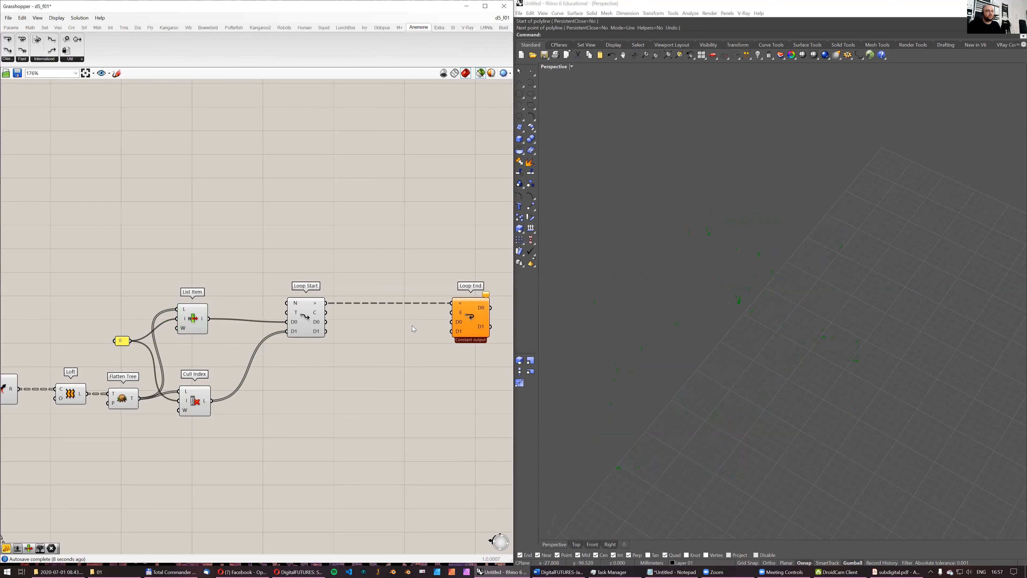
- Move Loop End farther from Loop Start and place the 0 panel closer to List Item and Cull Index
scroll(408, 325, "up", 1)
right_click_drag(354, 348, 298, 341)
left_click_drag(424, 317, 463, 318)
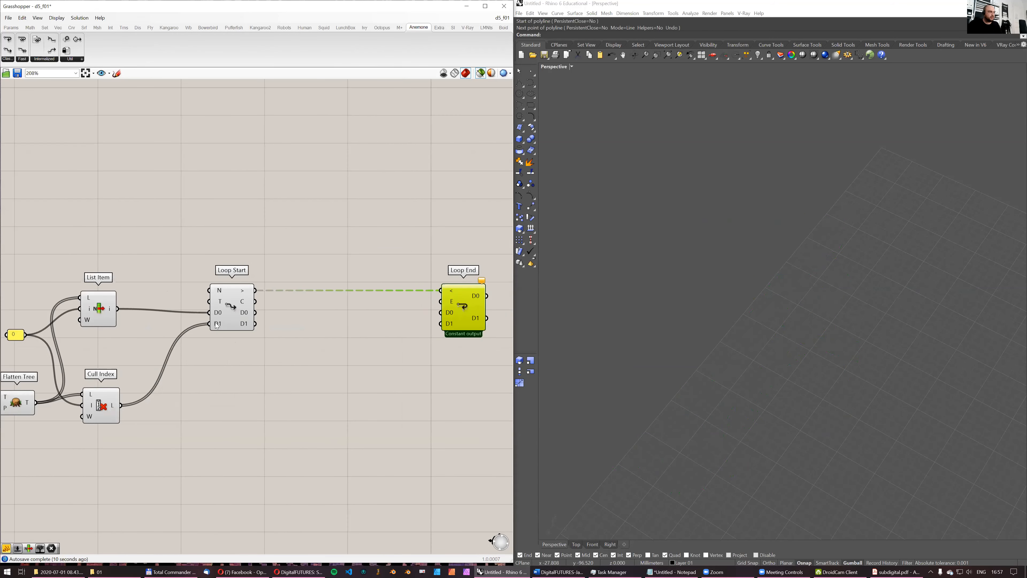
right_click_drag(41, 333, 73, 309)
left_click_drag(47, 314, 70, 315)
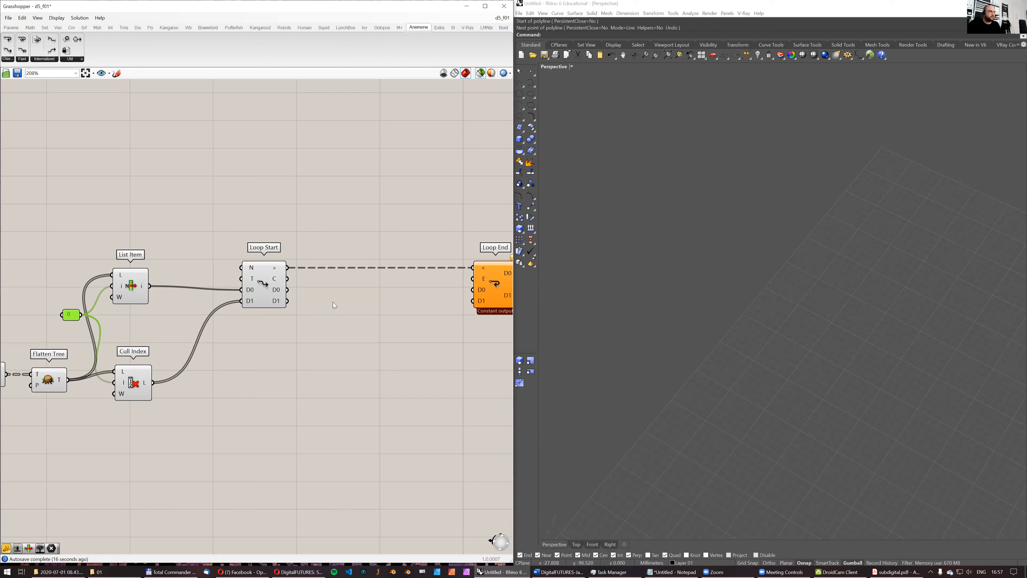
- Compare the single strip picked by List Item with the remaining strips from Cull Index in the Rhino viewport
right_click_drag(351, 328, 304, 331)
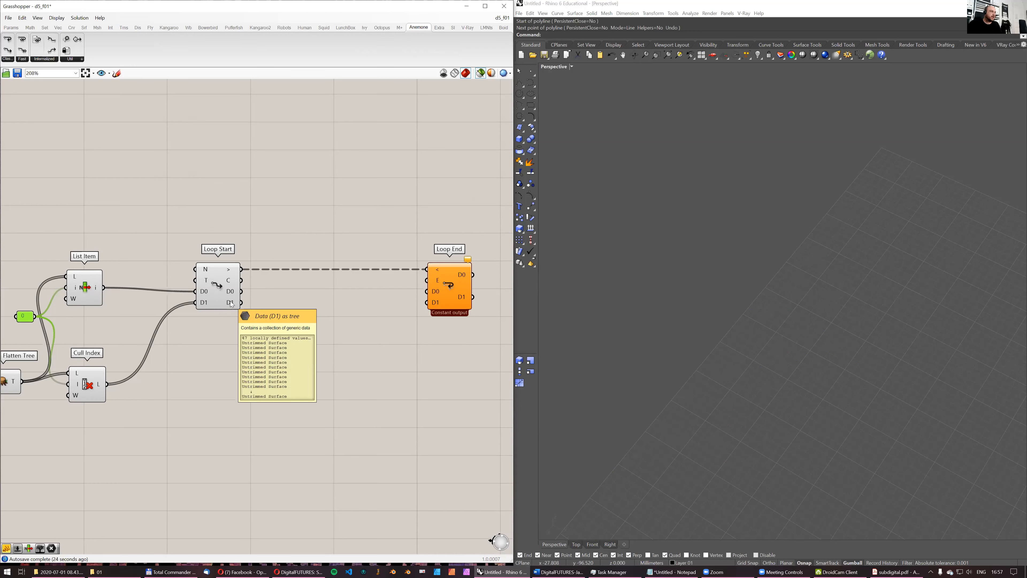
left_click(93, 296)
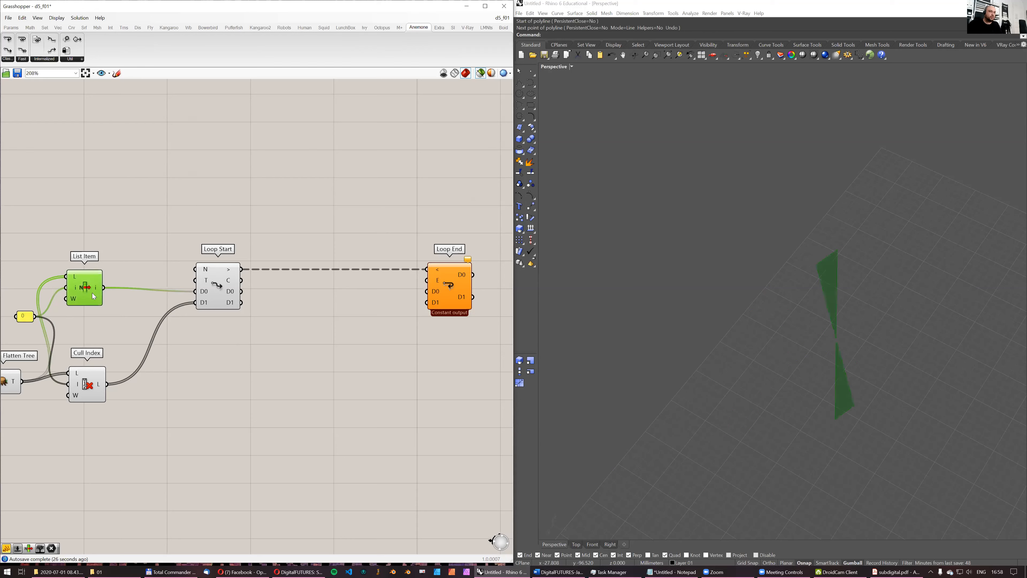
left_click(90, 386)
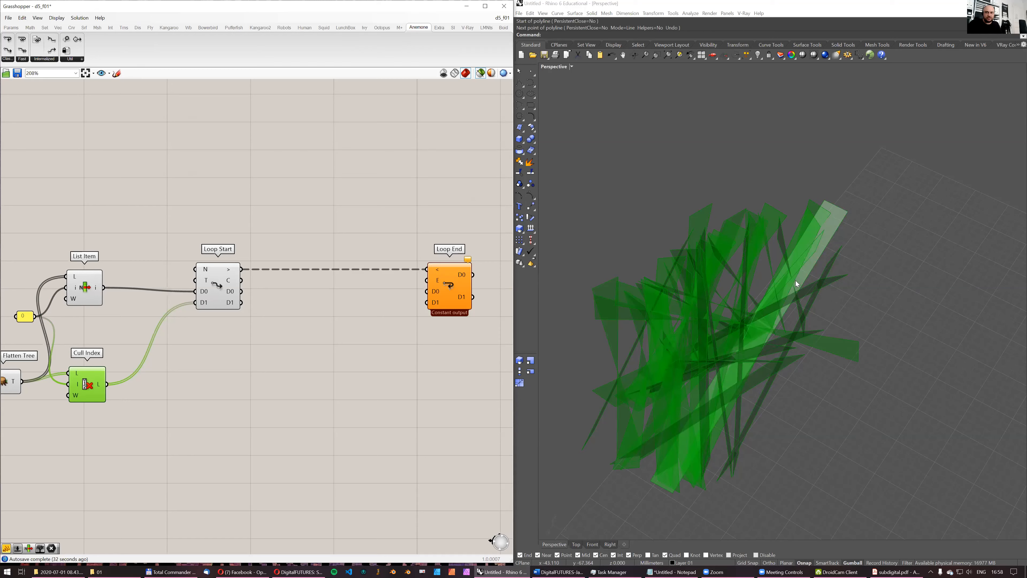
left_click(91, 289)
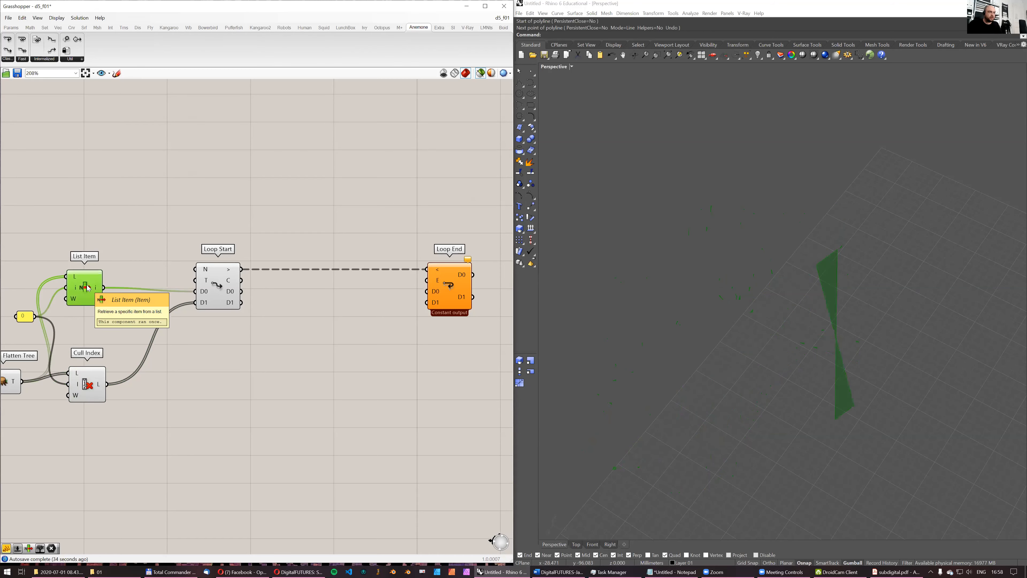
- Look through the Region, Physical and Shape groups of the Intersect components for one to use inside the loop
left_click(112, 28)
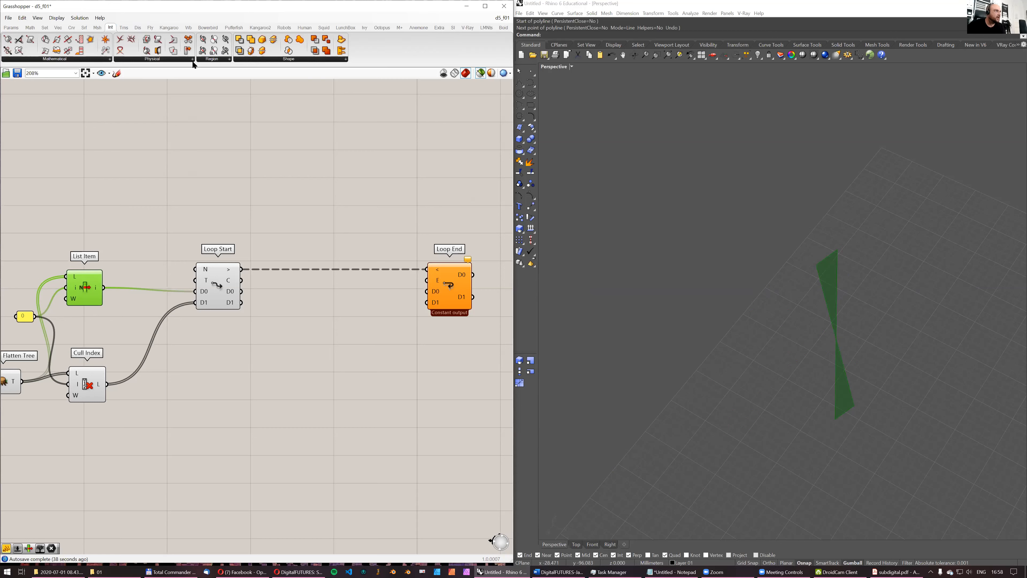
mouse_move(216, 63)
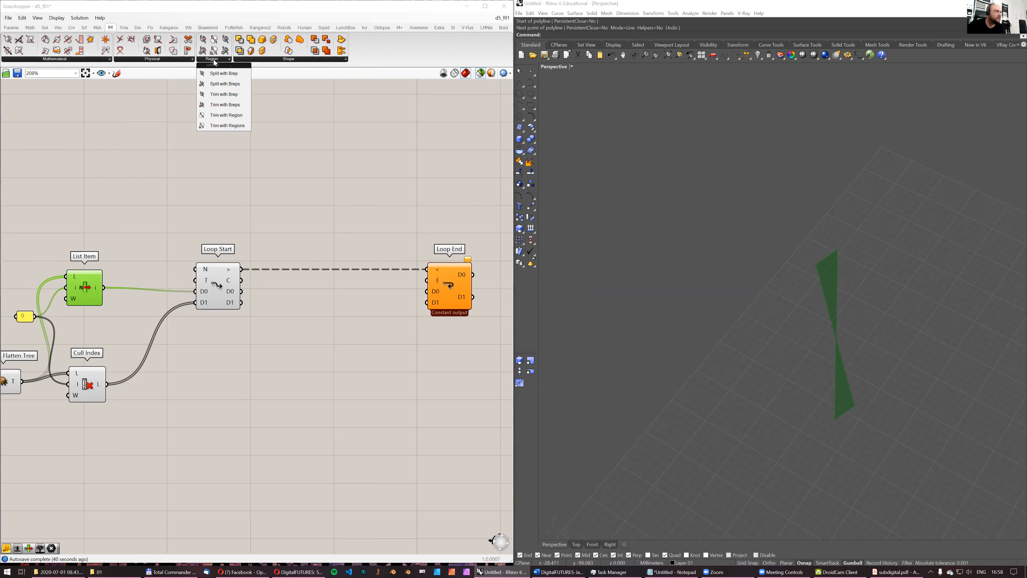
mouse_move(184, 61)
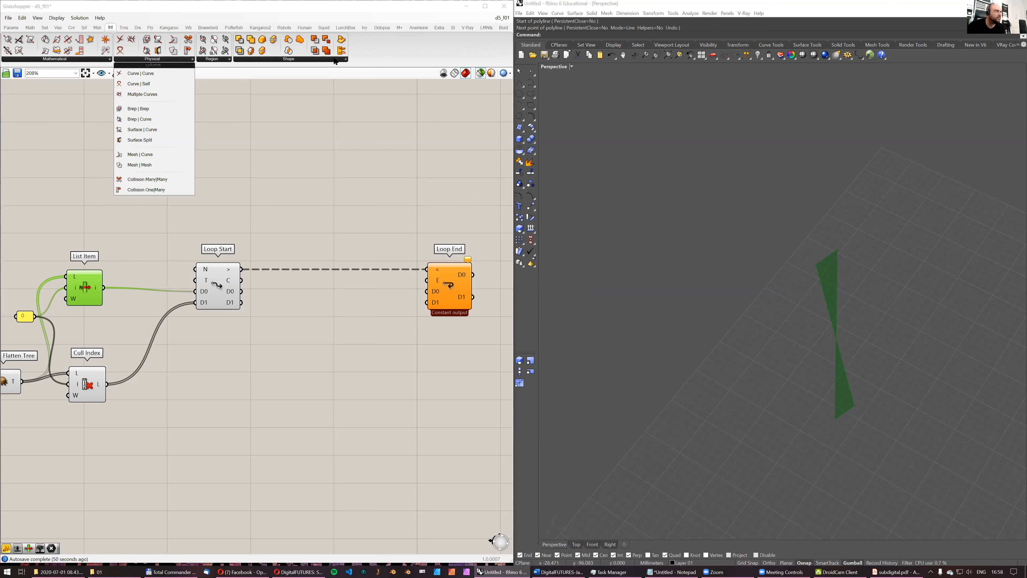
mouse_move(334, 61)
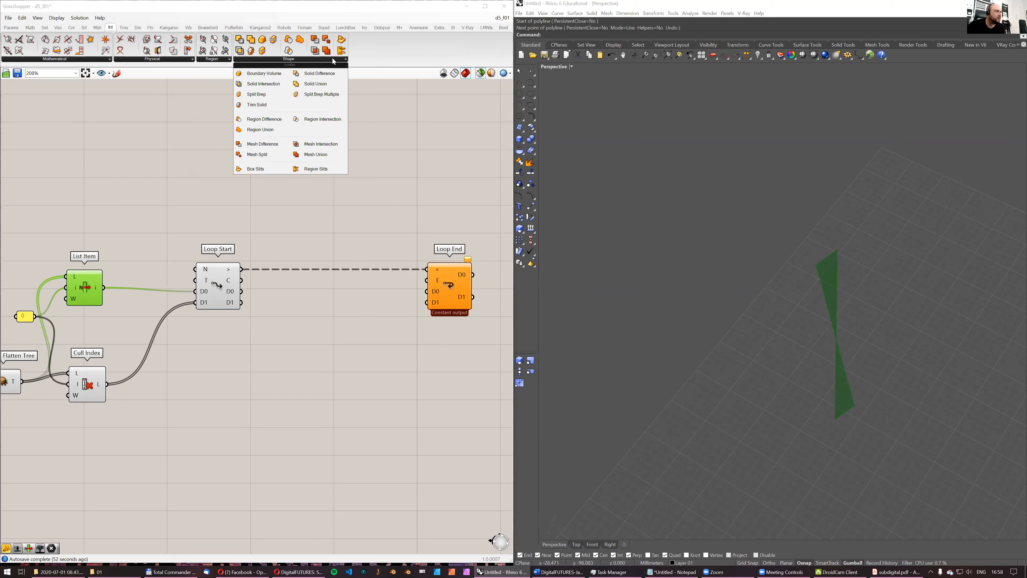
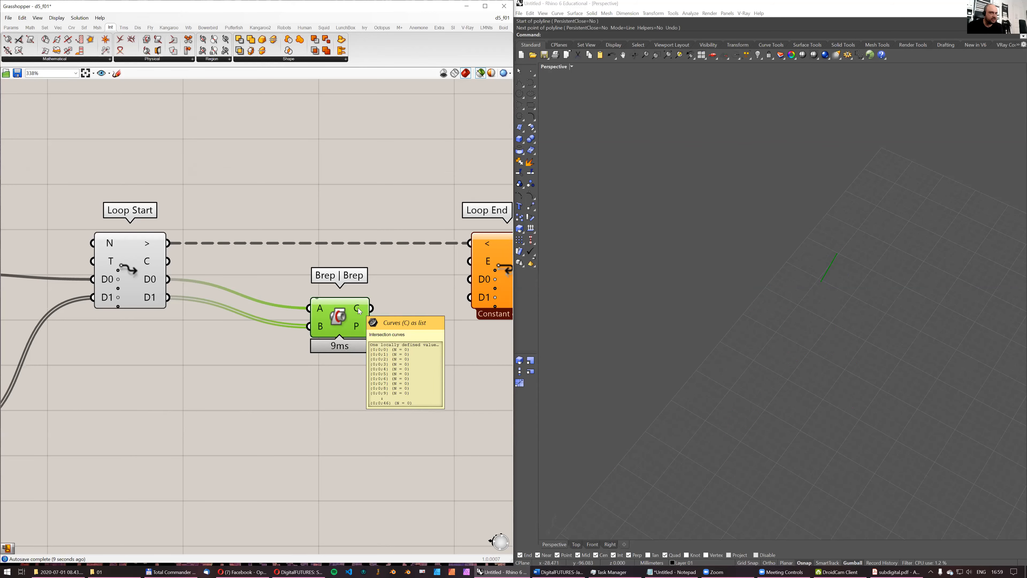
- Select List Item and Cull Index together and compare the single strip with the remaining strips in the Rhino viewport
right_click_drag(128, 263, 311, 269)
scroll(310, 269, "down", 2)
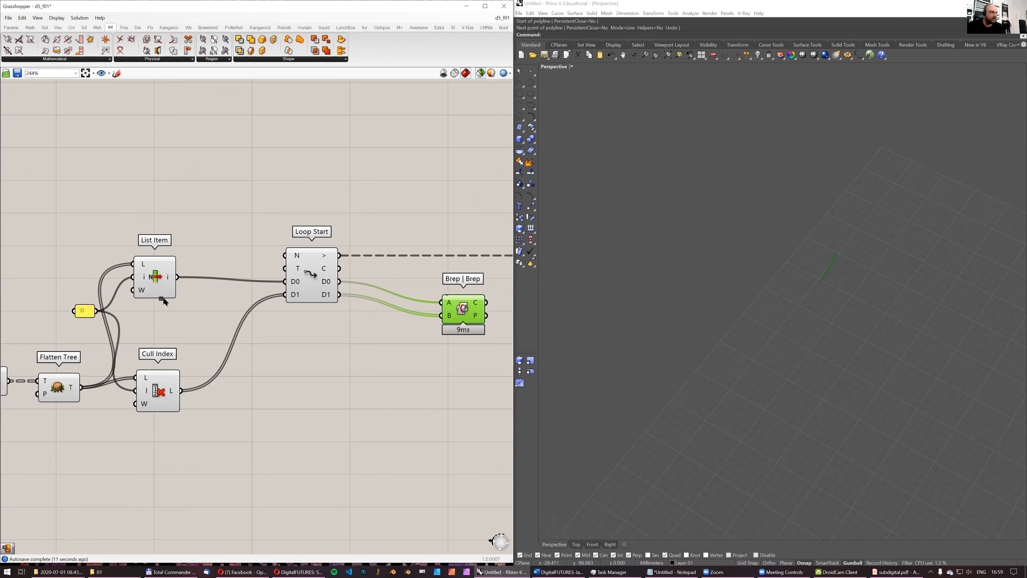
left_click_drag(243, 406, 139, 252)
scroll(854, 256, "up", 8)
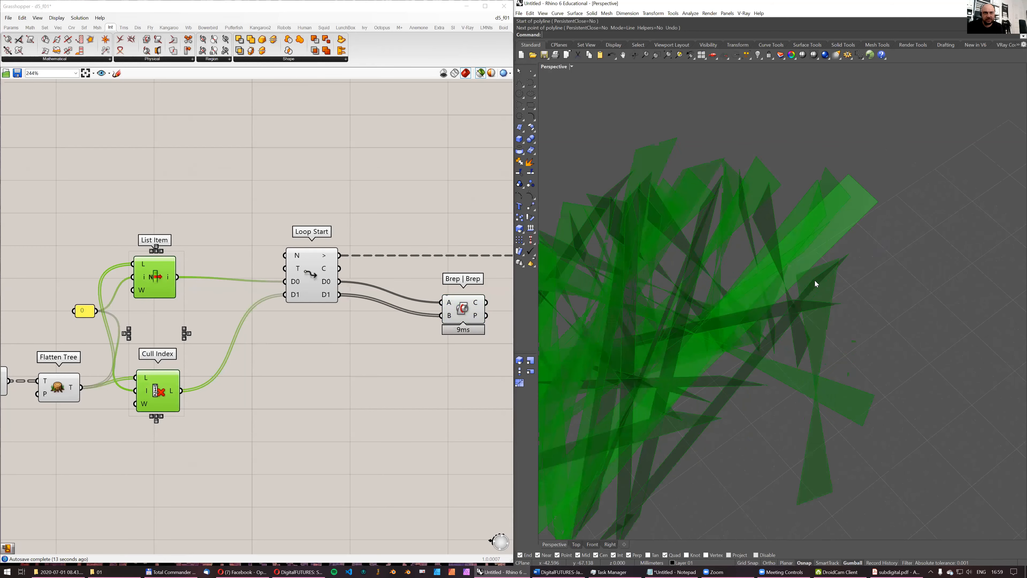
right_click_drag(882, 251, 866, 274)
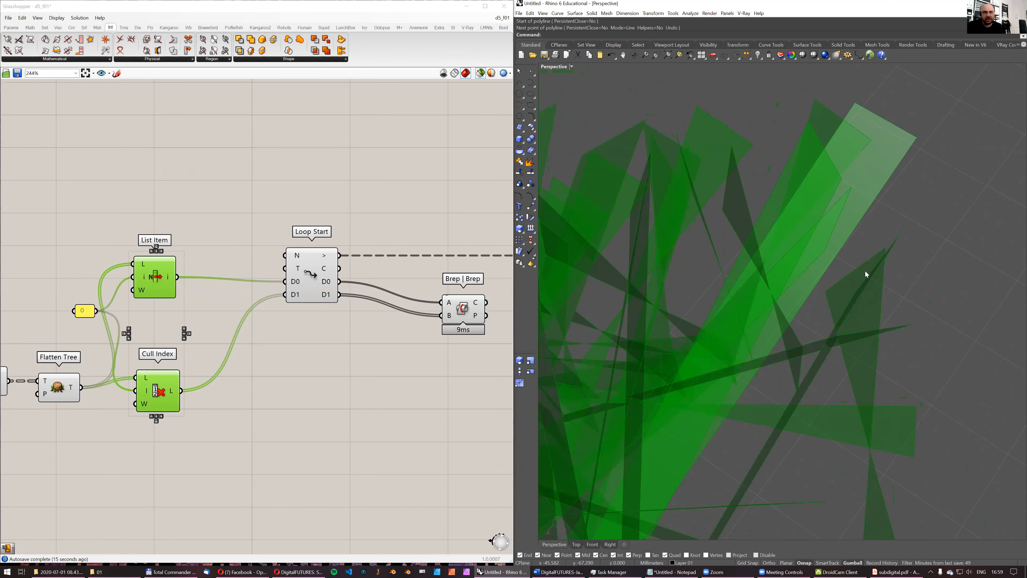
- Move Loop End farther from Brep | Brep and add a Panel fed by Brep | Brep's curves output
right_click_drag(457, 312, 241, 324)
left_click(10, 27)
left_click_drag(199, 51, 346, 302)
left_click_drag(407, 266, 491, 266)
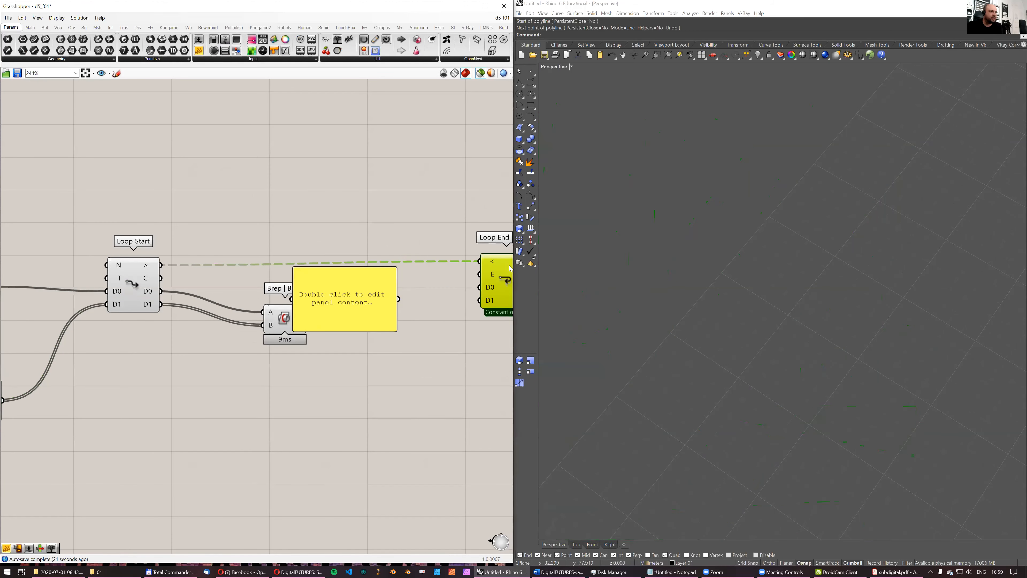
left_click_drag(340, 288, 381, 222)
left_click_drag(308, 312, 333, 234)
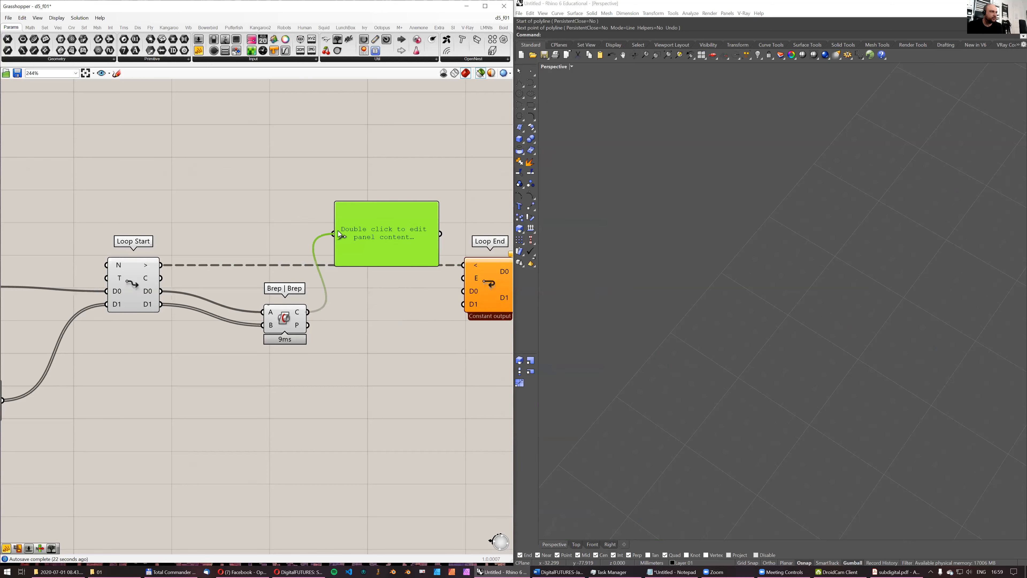
- Enlarge the panel to list more branches, shift it up above Brep | Brep, and move Loop End farther away
right_click_drag(320, 252, 276, 263)
left_click_drag(315, 275, 334, 441)
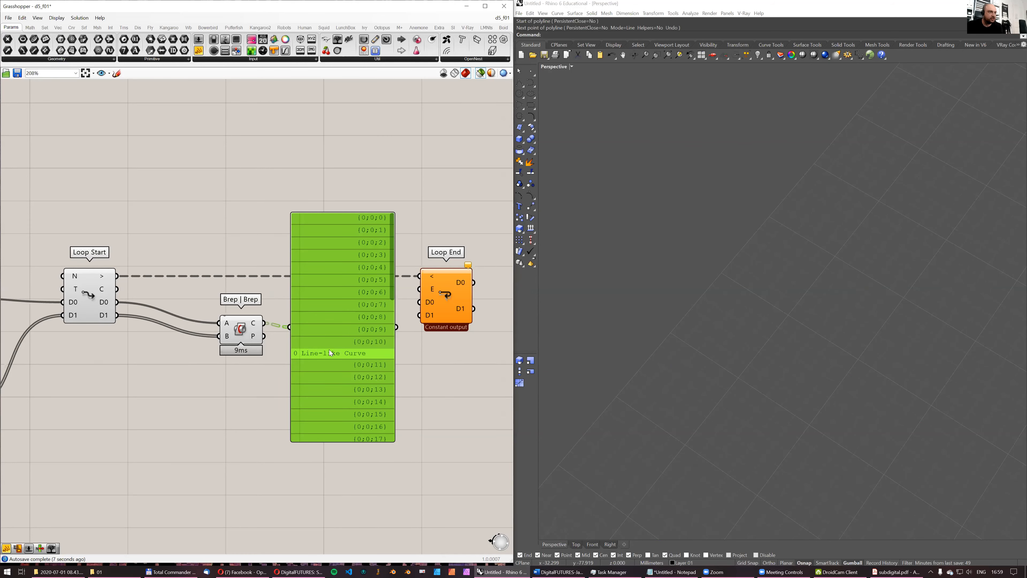
scroll(329, 349, "down", 2)
right_click_drag(329, 349, 297, 376)
left_click_drag(378, 337, 439, 333)
left_click_drag(299, 335, 323, 267)
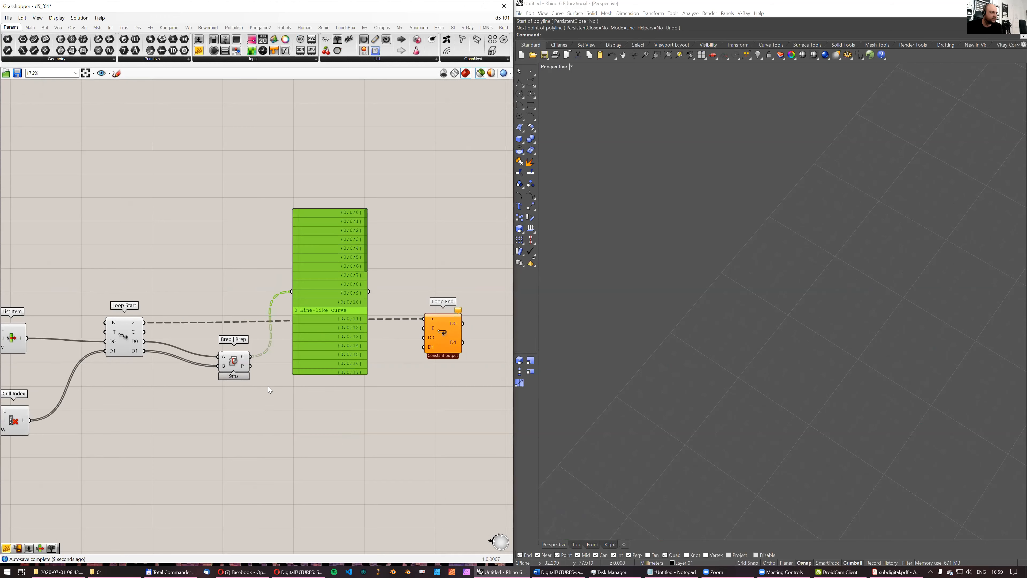
- Add a List Length component below Brep | Brep and feed it the intersection curves output
double_click(268, 384)
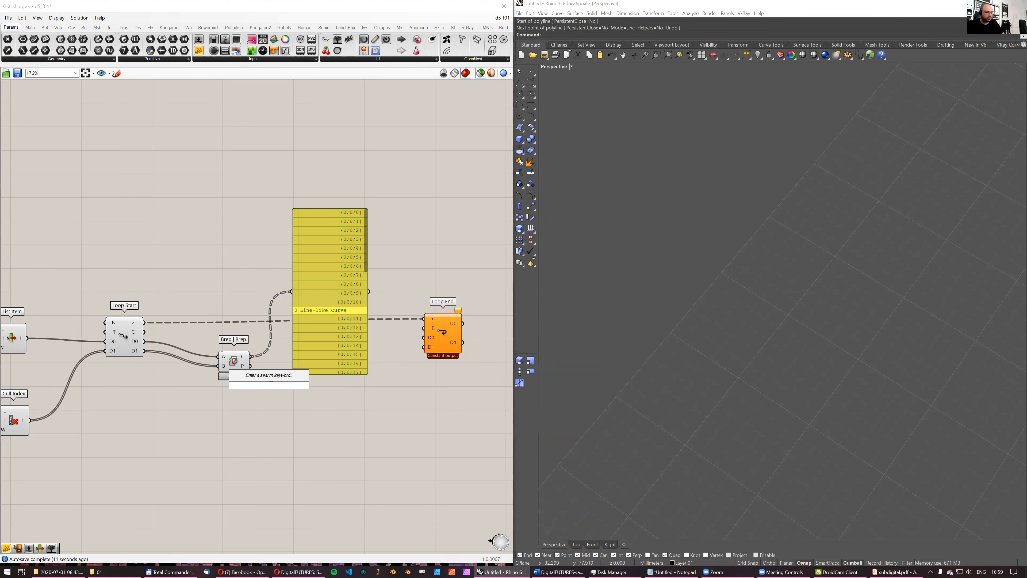
type("length")
left_click(254, 292)
left_click_drag(251, 357, 261, 387)
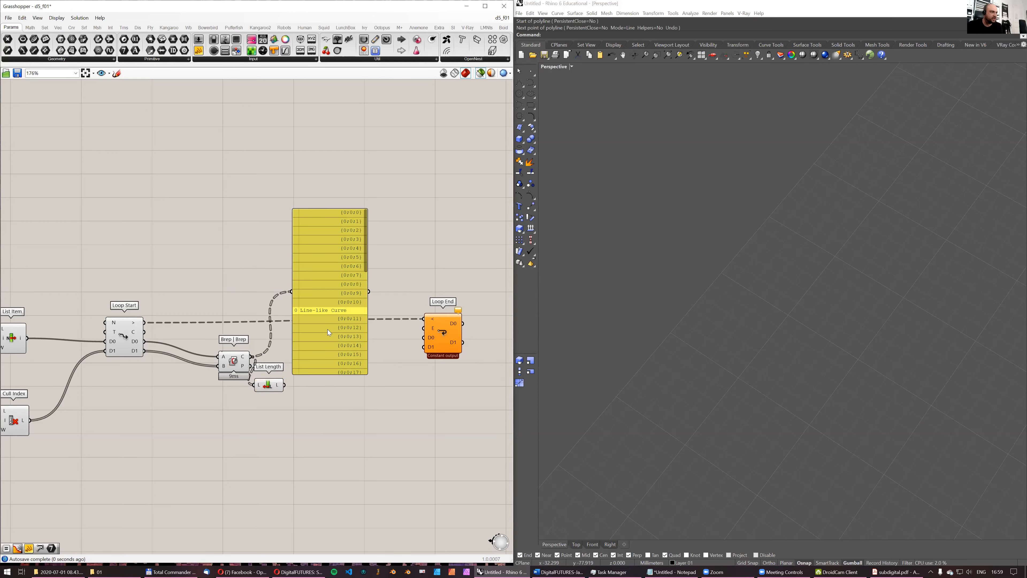
- Rewire the panel to List Length's output, read through the branch counts, and delete the panel
left_click_drag(327, 330, 355, 287)
left_click_drag(284, 385, 319, 248)
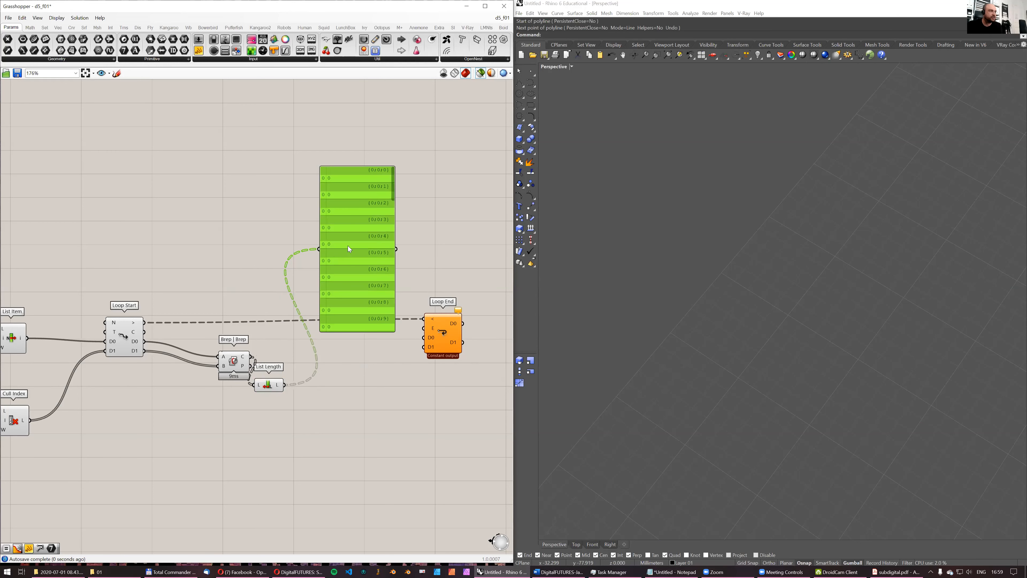
left_click_drag(391, 192, 392, 207)
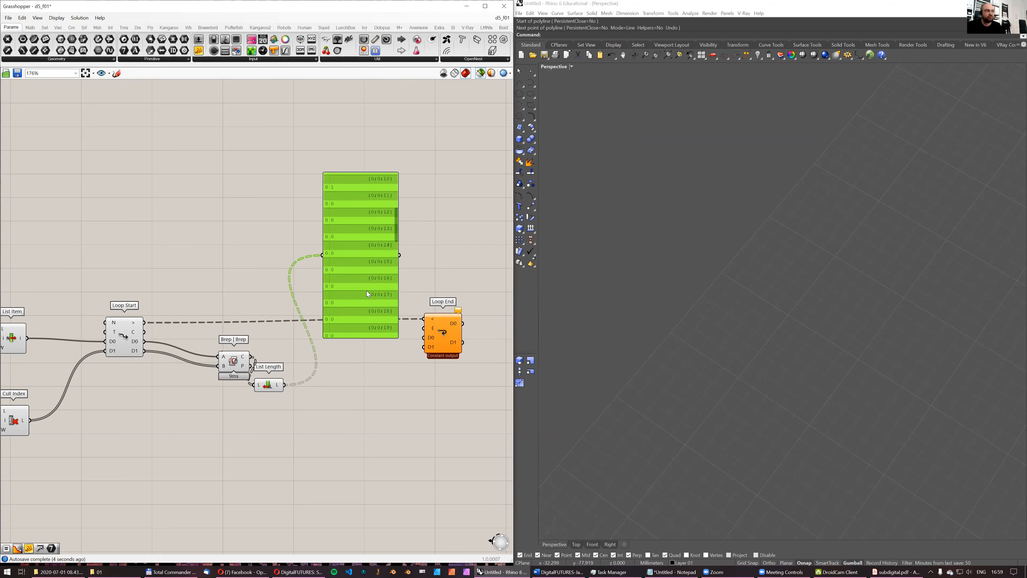
key("Delete")
- Align List Length beside Brep | Brep and connect its output to a new Boolean parameter
left_click_drag(279, 382, 291, 367)
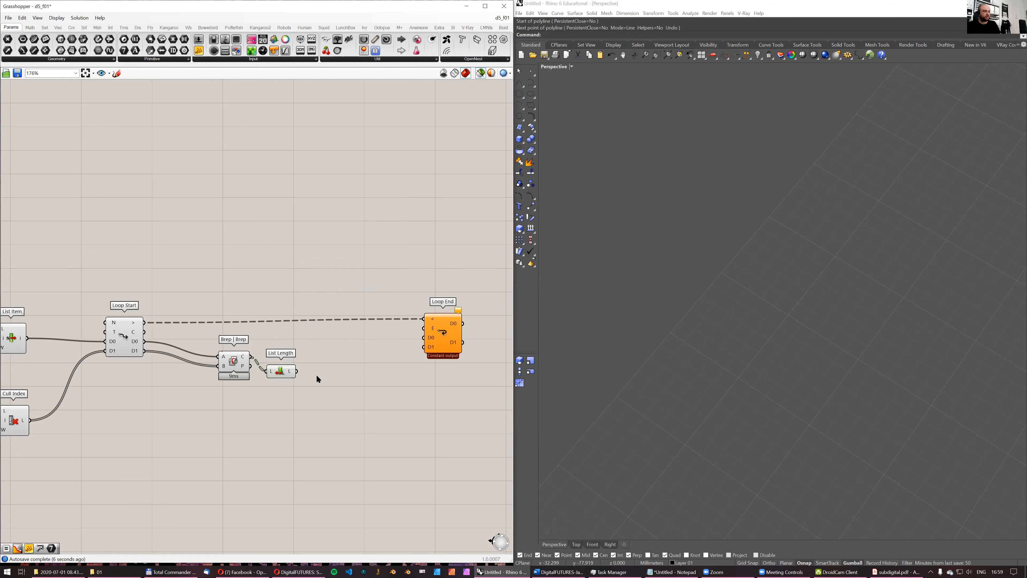
double_click(316, 374)
type("bo")
key("Up")
key("Up")
key("Return")
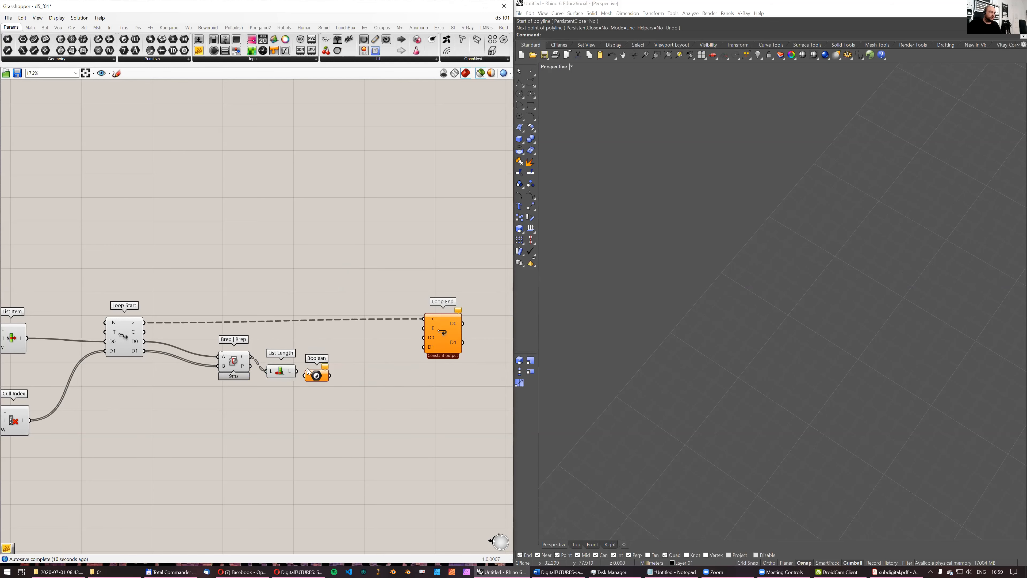
scroll(308, 372, "up", 2)
left_click_drag(295, 371, 310, 371)
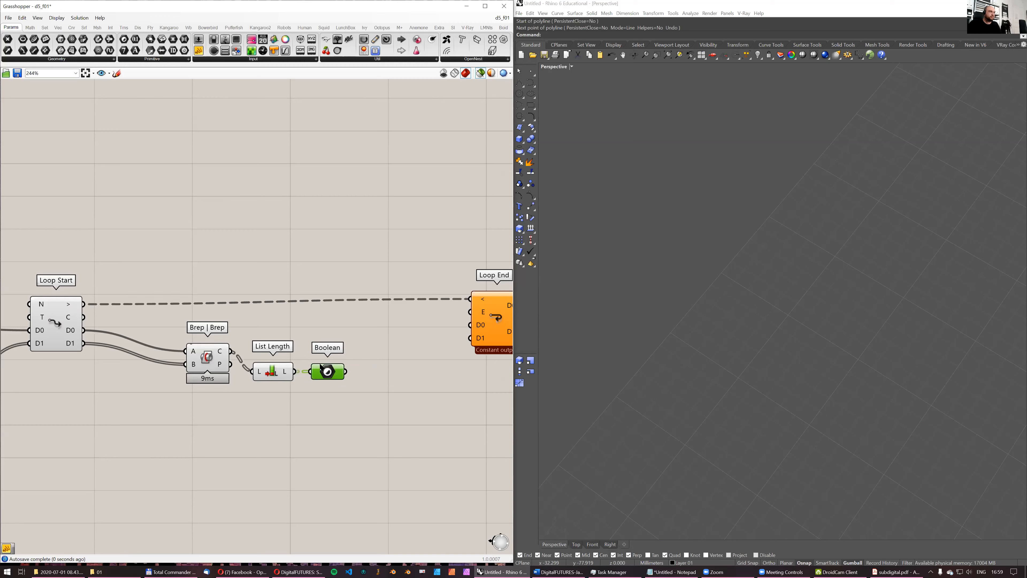
- Add a tall Panel showing the Boolean parameter's values and place it level with that parameter
left_click(198, 50)
left_click(401, 344)
left_click_drag(351, 348, 346, 370)
left_click_drag(406, 367, 430, 560)
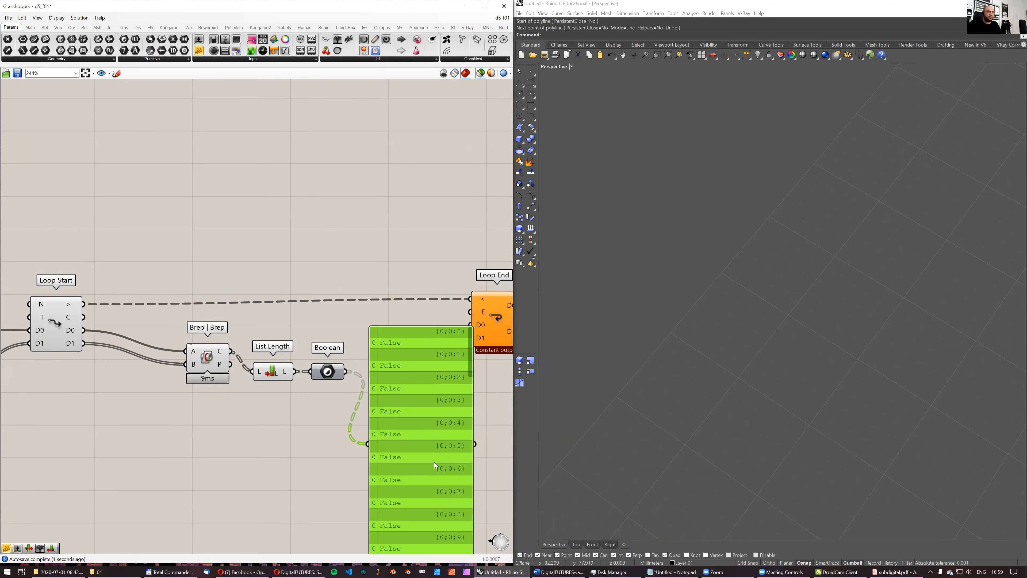
right_click_drag(440, 370, 356, 317)
left_click_drag(357, 315, 403, 243)
- Add a Cull Pattern component with Loop Start's D1 as its list and the Boolean values as its pattern
double_click(290, 387)
type("cull")
left_click(289, 378)
scroll(279, 367, "down", 2)
right_click_drag(101, 314, 150, 269)
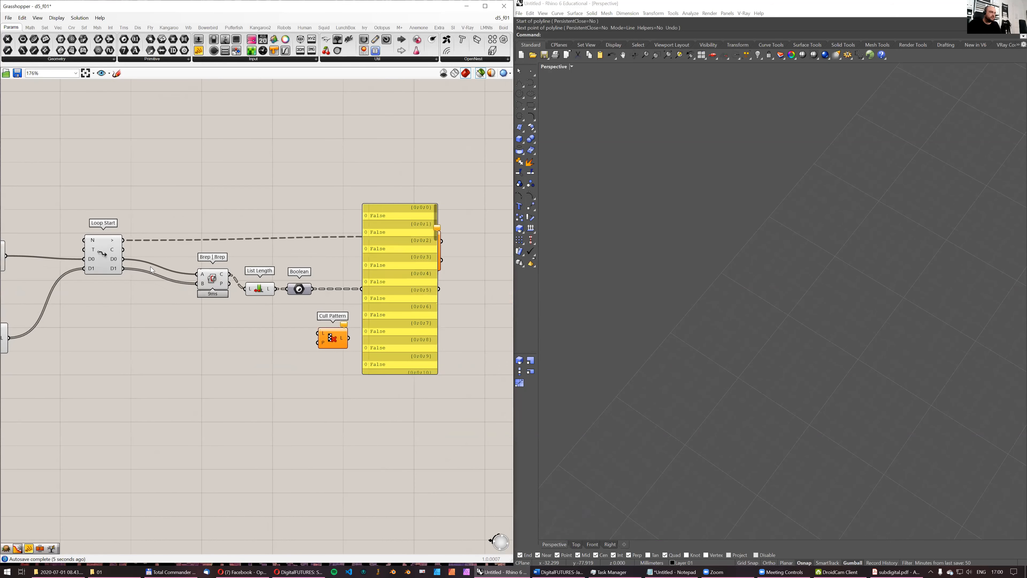
left_click_drag(124, 269, 312, 350)
left_click_drag(313, 289, 298, 356)
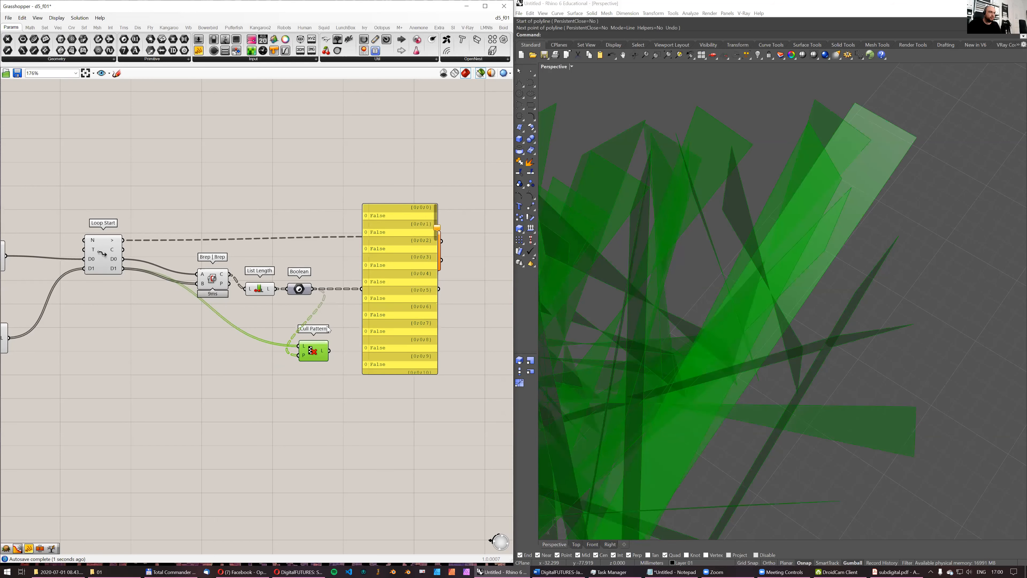
- Inspect Cull Pattern's strips in the Rhino viewport and look at the options of its P input
right_click_drag(746, 297, 786, 289)
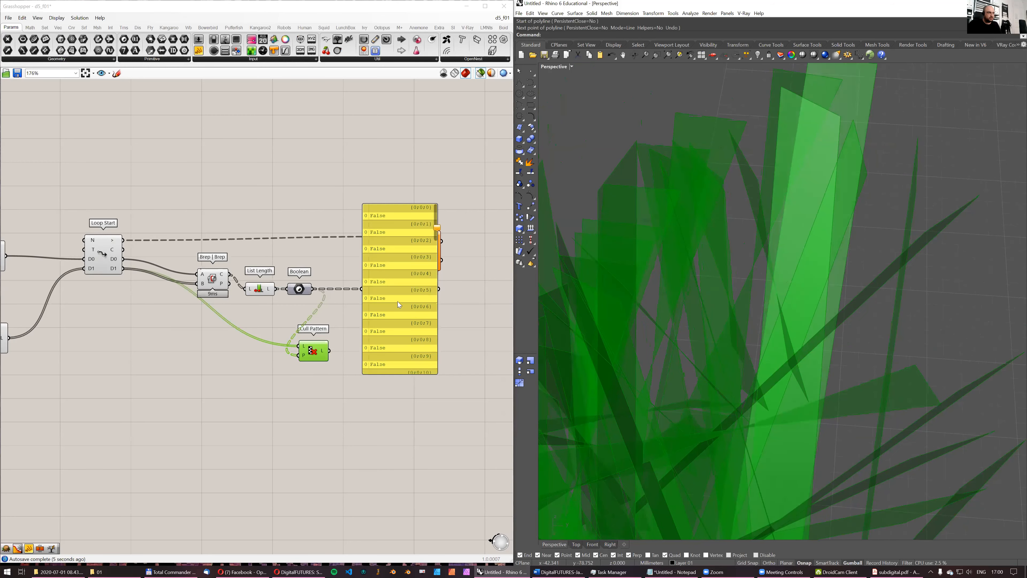
right_click(304, 356)
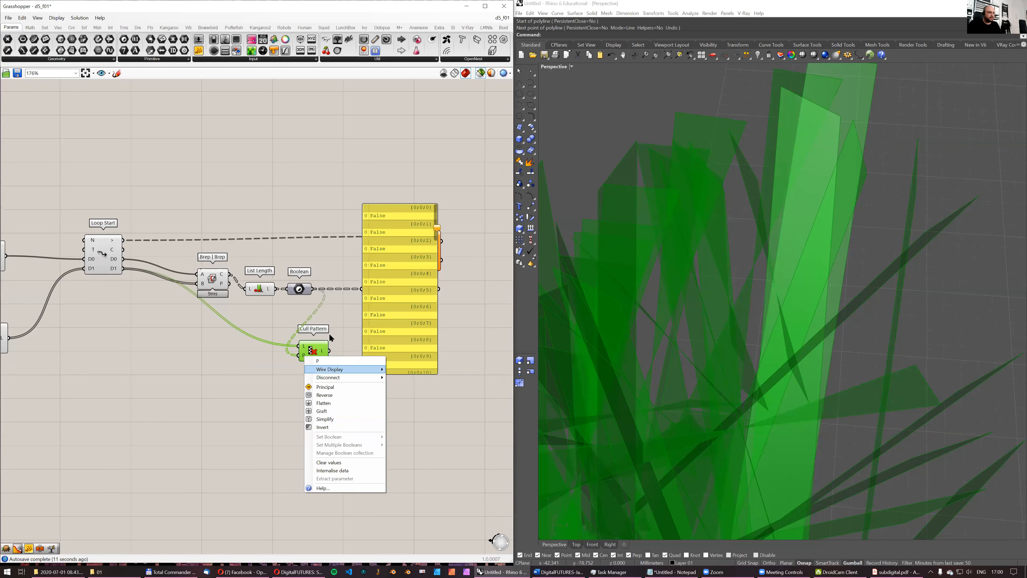
left_click(341, 307)
- Insert a Flatten Tree component between the Boolean parameter and Cull Pattern's P input
double_click(341, 307)
type("flatten")
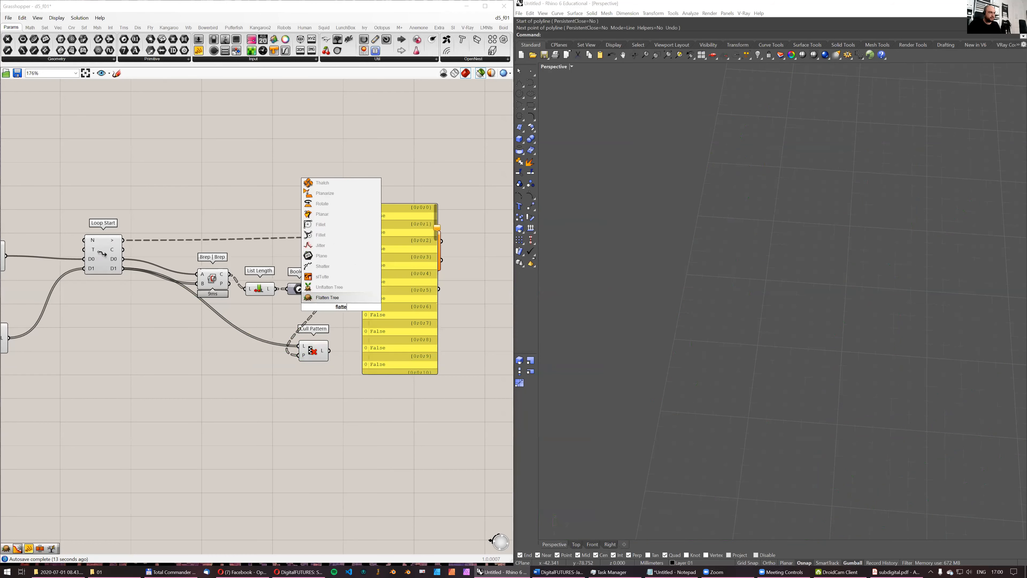
left_click(324, 297)
left_click_drag(320, 290, 349, 364)
left_click(347, 320)
right_click_drag(329, 329, 220, 300)
- Spread out the panel, Cull Pattern and Loop End to make room, and check the culled strip in the viewport
left_click_drag(297, 190, 466, 211)
left_click_drag(226, 340, 282, 343)
right_click_drag(802, 330, 688, 326)
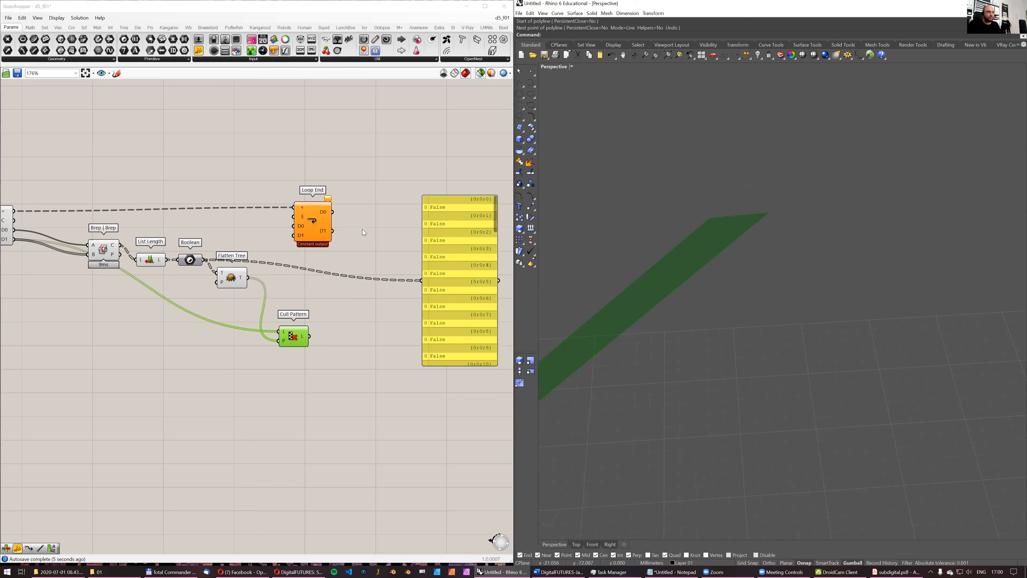
left_click_drag(312, 226, 365, 233)
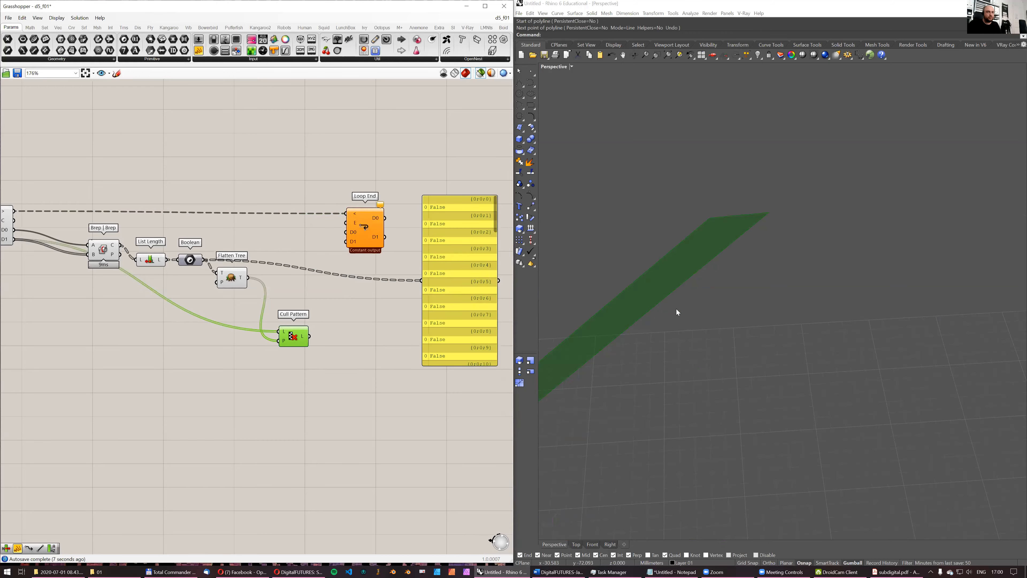
scroll(671, 320, "down", 3)
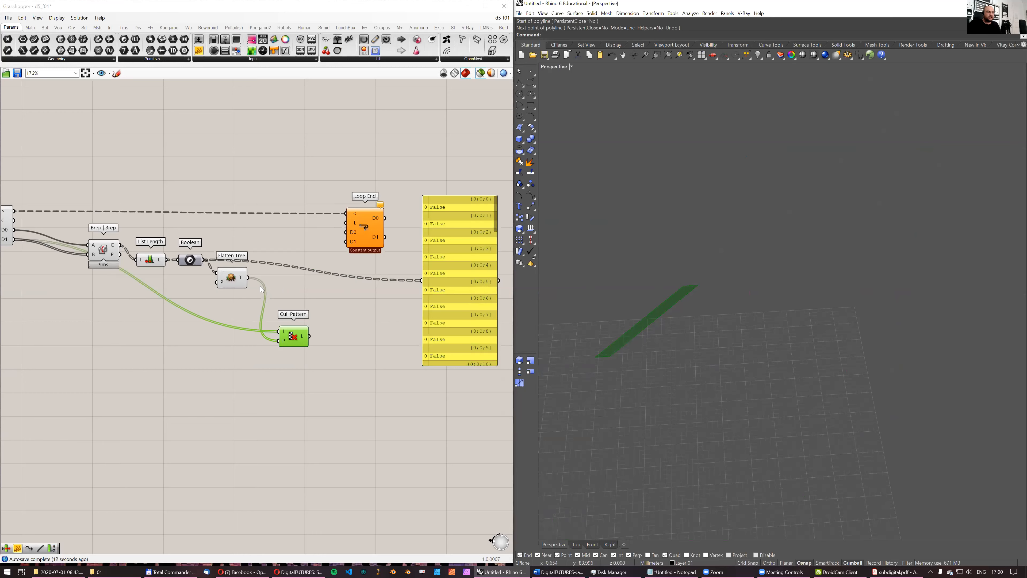
- Add a Gate Not component that inverts the flattened Boolean values before they enter Cull Pattern's P input
double_click(281, 290)
type("n")
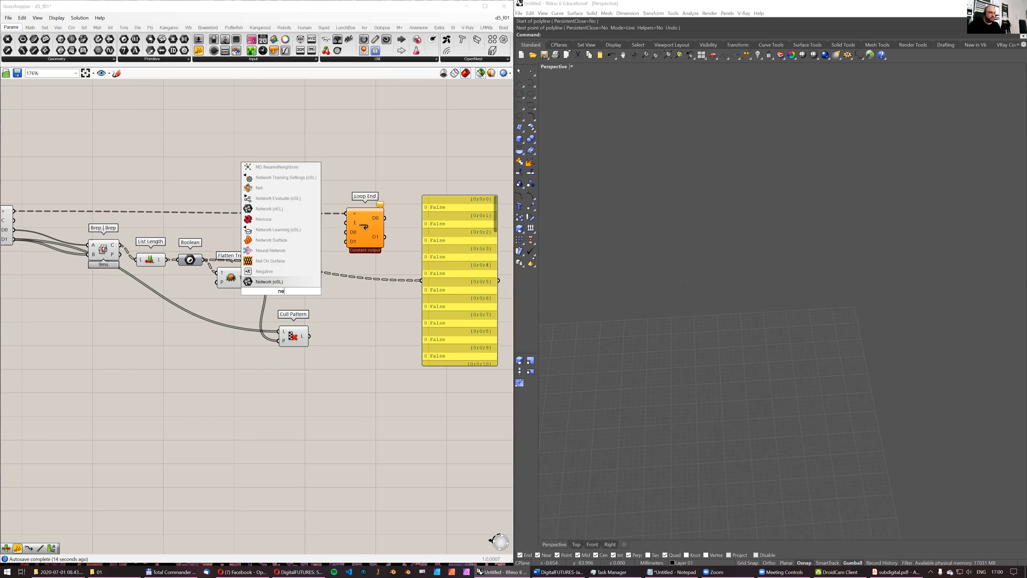
type("ot")
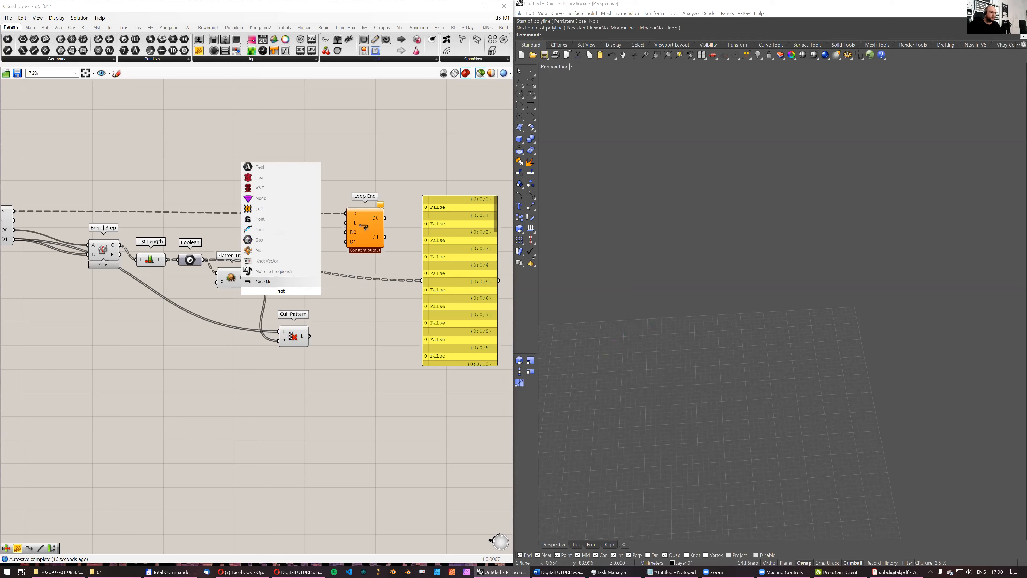
left_click(258, 280)
left_click_drag(248, 278, 279, 341)
left_click_drag(279, 293, 254, 343)
- Select Cull Pattern and examine its remaining strips in the viewport and the data flow through the loop
left_click(295, 339)
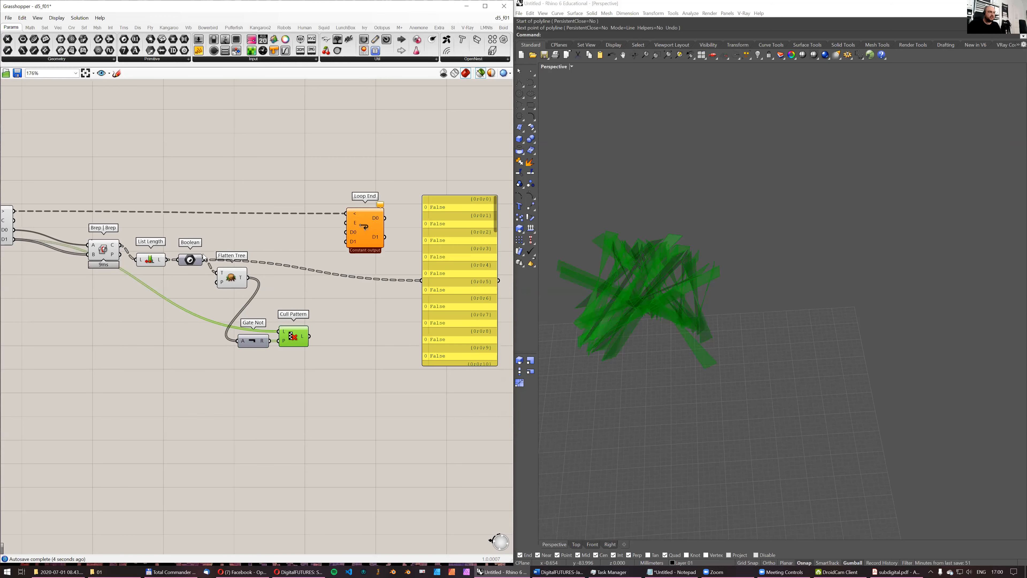
right_click_drag(204, 258, 283, 244)
right_click_drag(749, 283, 761, 280)
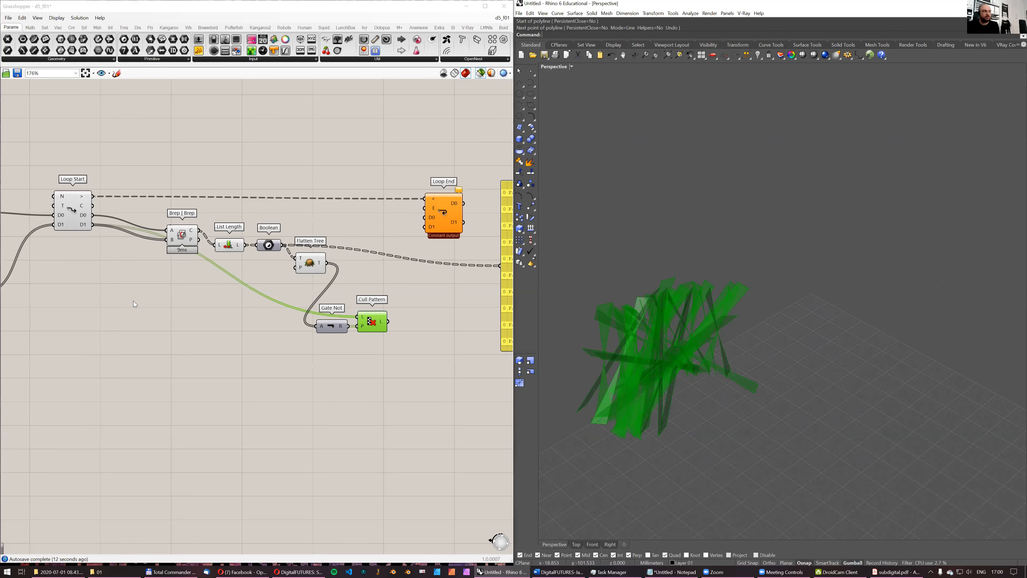
right_click_drag(77, 229, 184, 216)
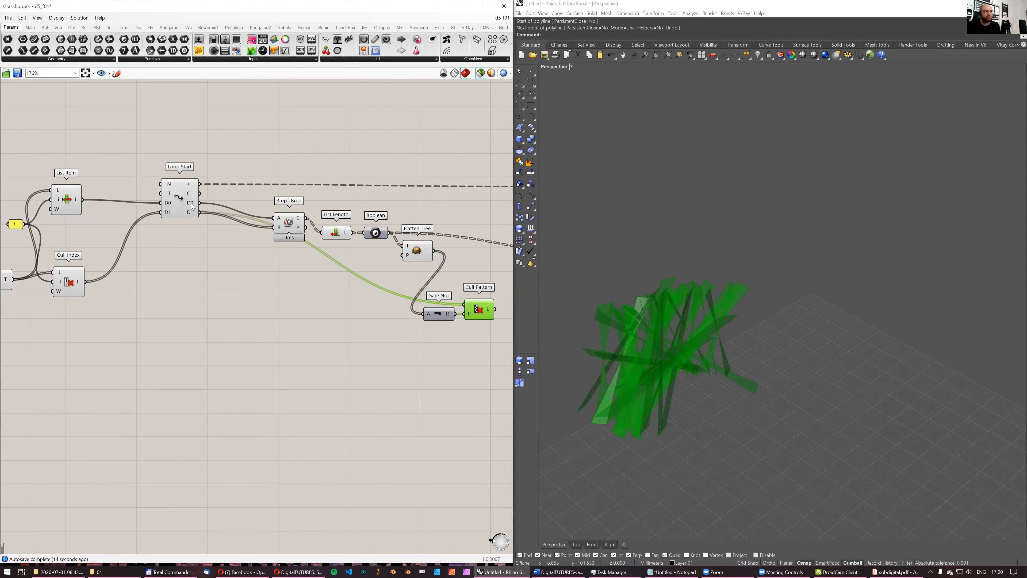
right_click_drag(492, 317, 338, 333)
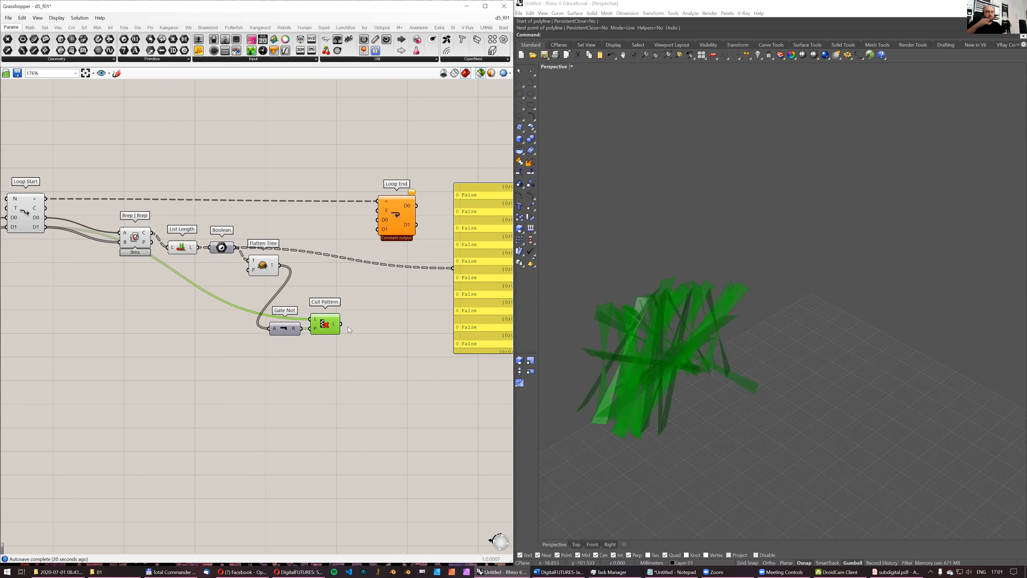
- Add a second List Length component, feed it Cull Pattern's output, and place it below Cull Pattern
left_click(376, 319)
double_click(377, 320)
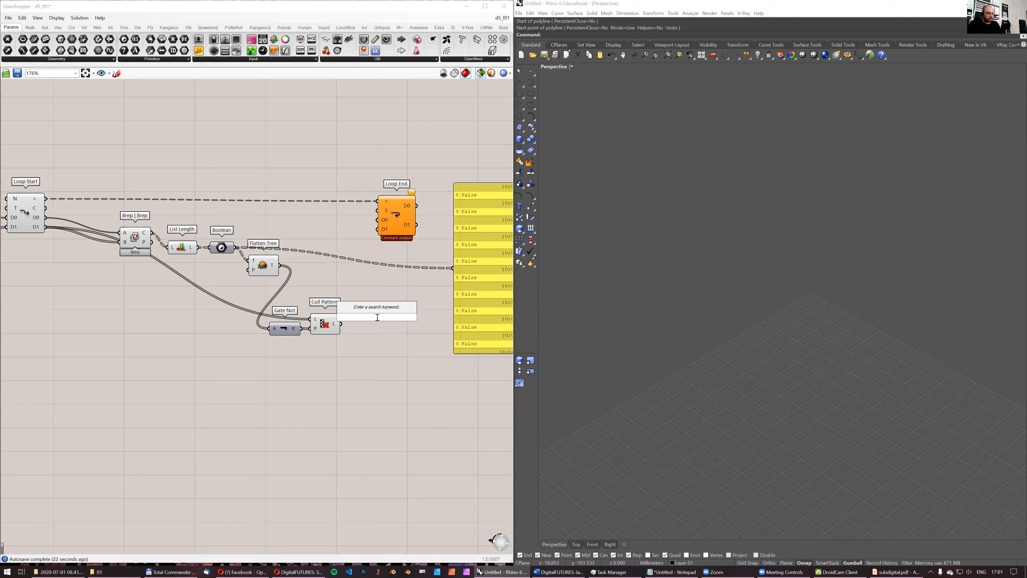
type("r")
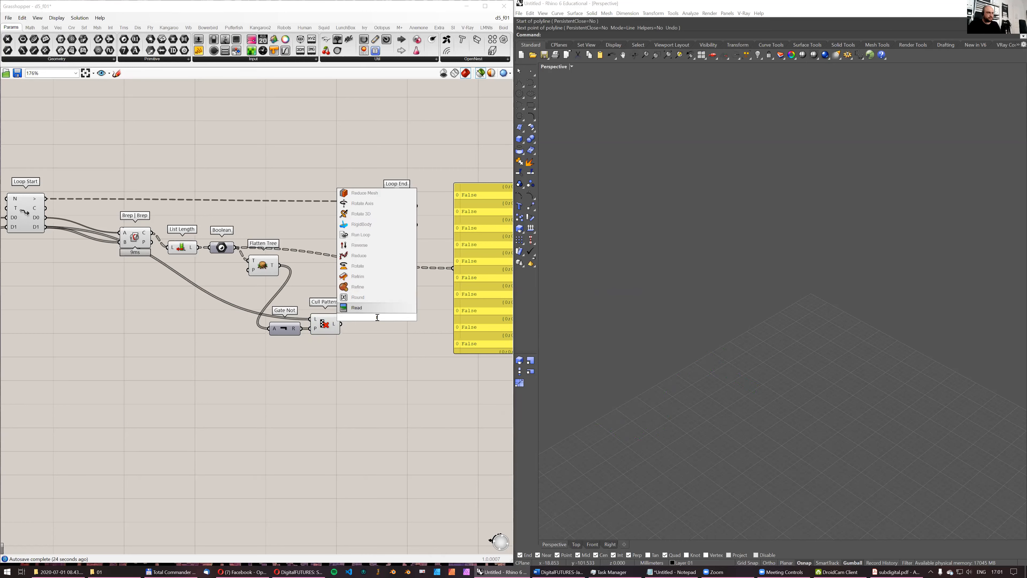
key("BackSpace")
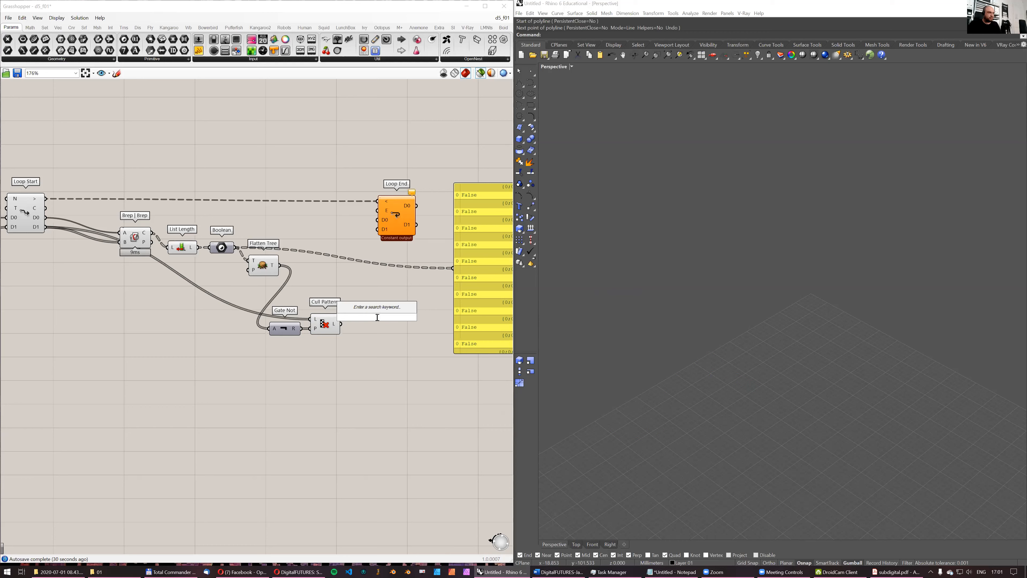
type("length")
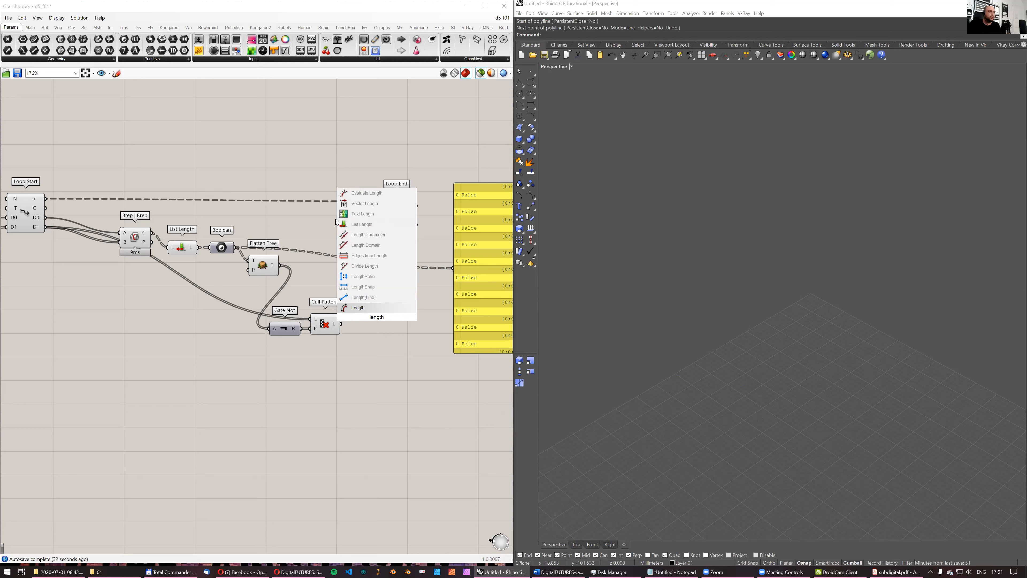
left_click(352, 224)
left_click_drag(341, 324, 363, 316)
left_click_drag(380, 320, 362, 380)
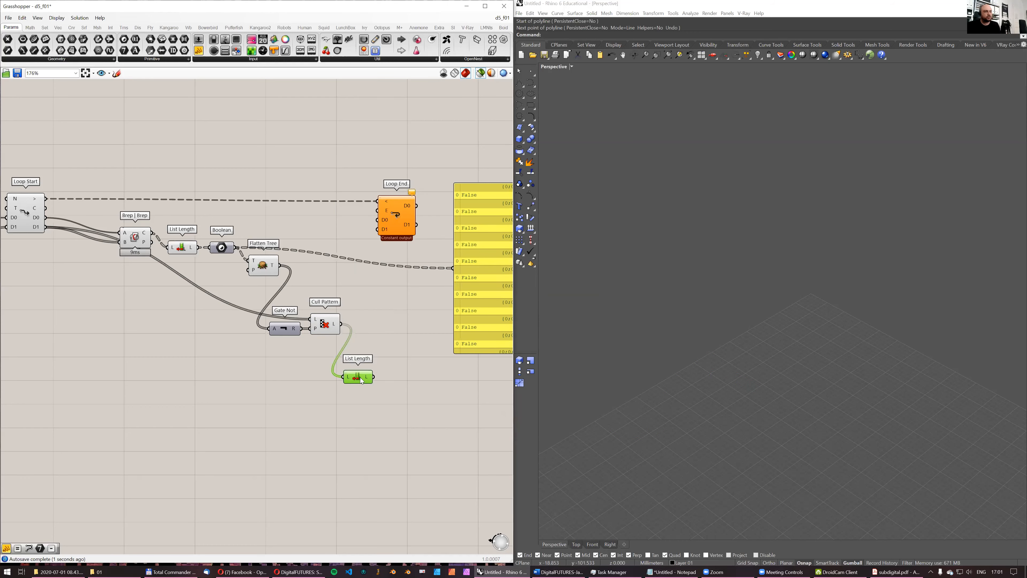
- Add a Random component beside the second List Length and feed the list length into its R input
double_click(404, 385)
type("rand")
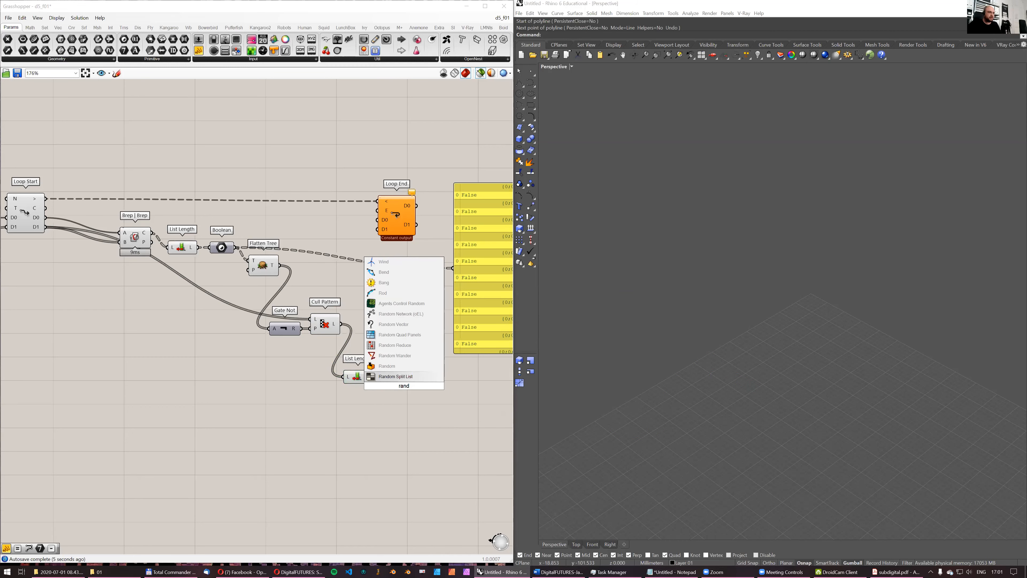
key("Up")
key("Return")
left_click_drag(374, 378, 397, 379)
- Move Loop End farther from the culling components and place the Boolean panel beneath it to make room
left_click_drag(399, 217, 491, 214)
left_click_drag(484, 278, 523, 346)
right_click_drag(459, 303, 394, 274)
- Add a List Item component, feeding it Cull Pattern's output as the list and Random's output as the index
double_click(354, 255)
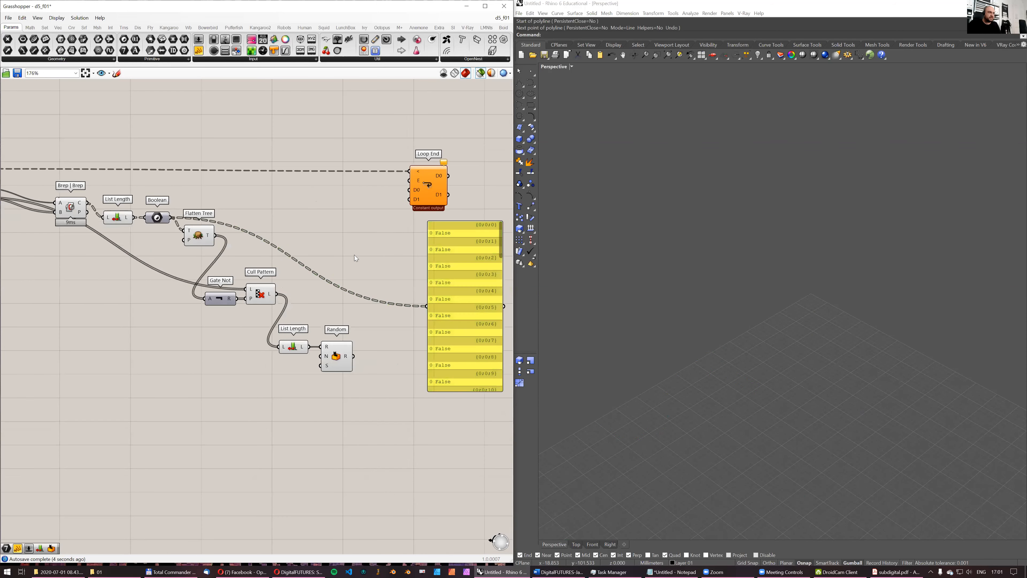
type("item")
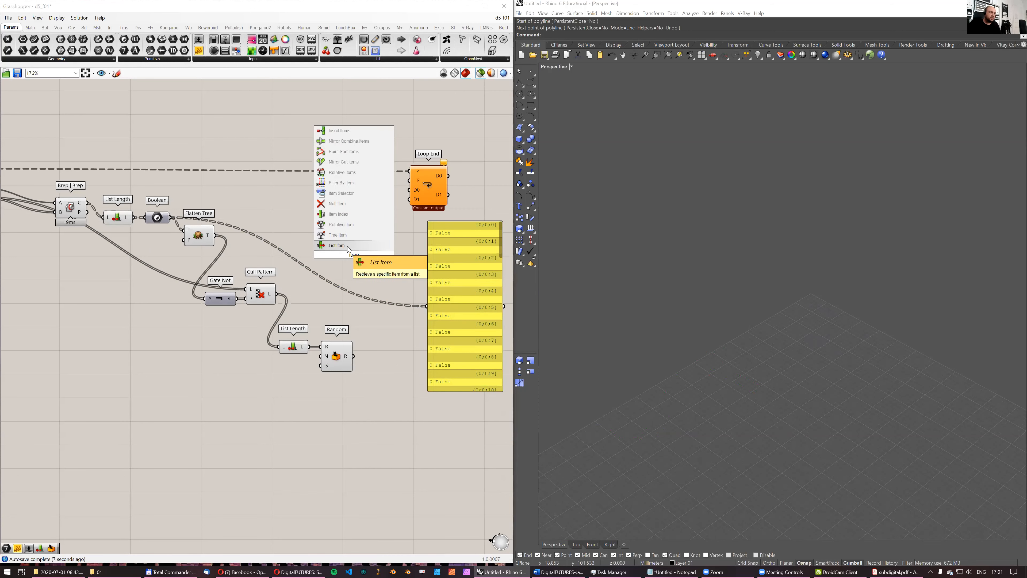
left_click(347, 246)
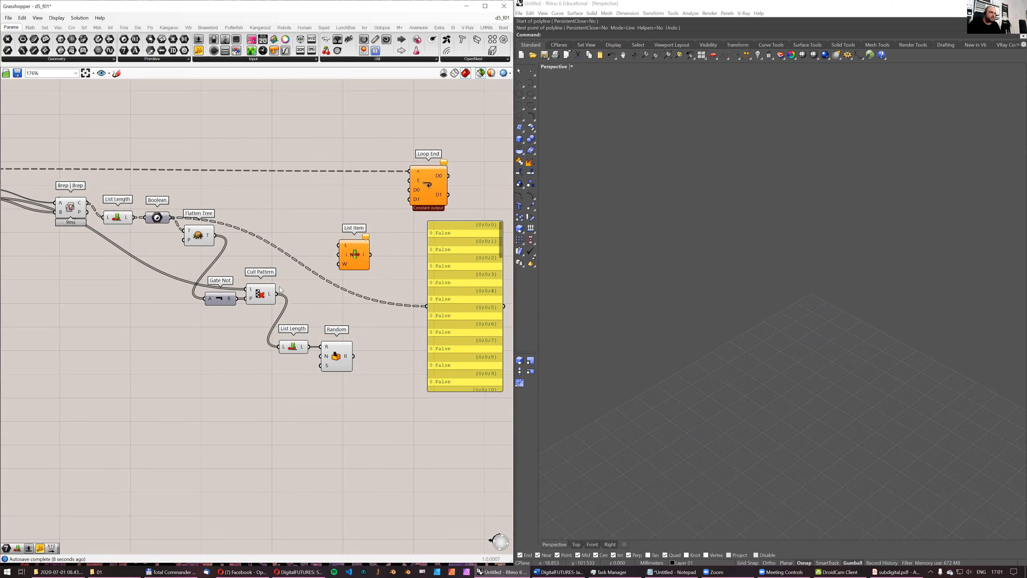
left_click_drag(276, 294, 370, 290)
scroll(347, 354, "down", 2)
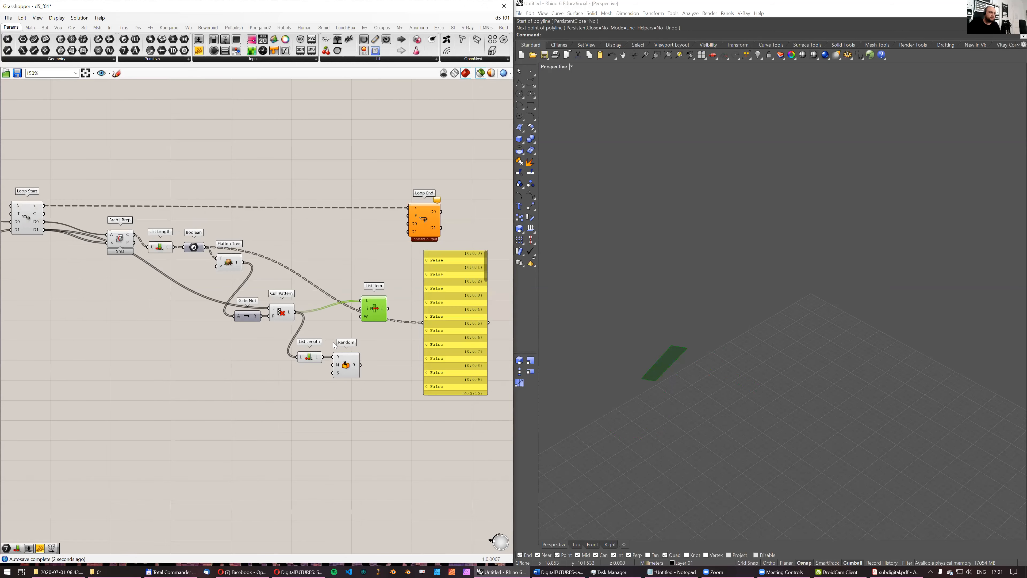
left_click_drag(402, 303, 421, 320)
left_click_drag(387, 352, 410, 310)
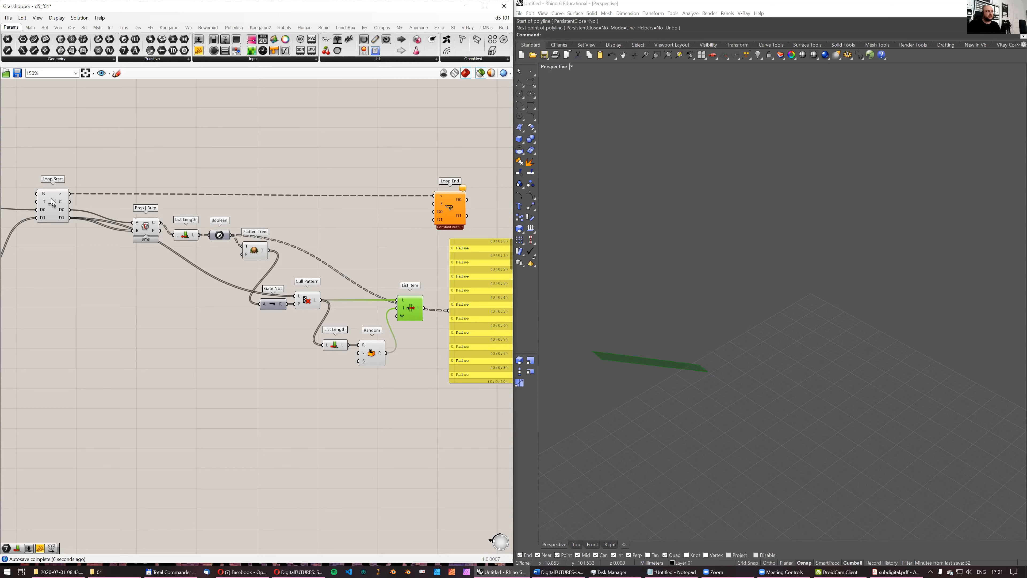
- Select the List Item before Loop Start together with the new one and compare their two strips in the viewport
right_click_drag(38, 222, 167, 218)
left_click(81, 201, "shift")
right_click_drag(706, 359, 778, 322)
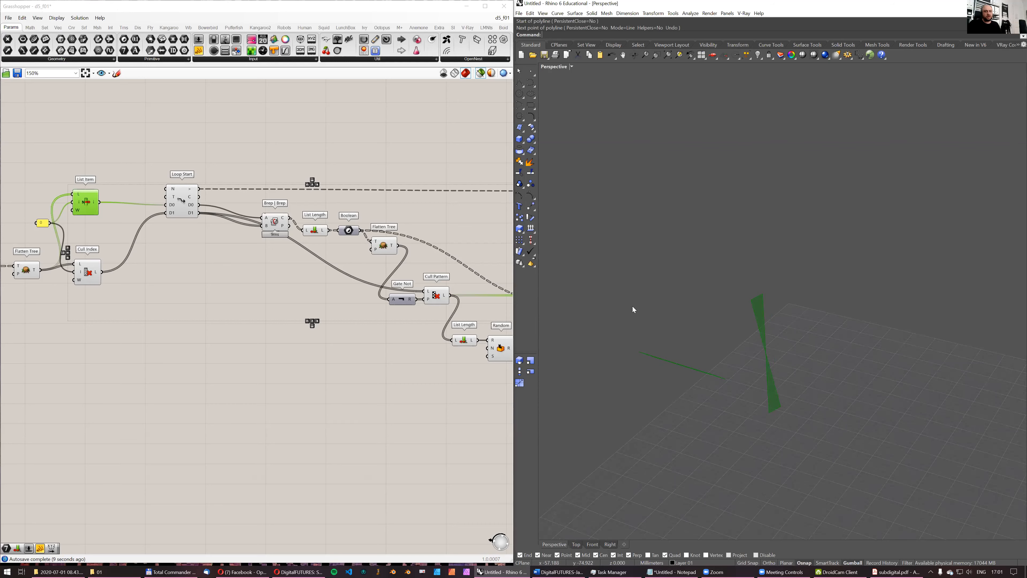
right_click_drag(351, 234, 265, 257)
scroll(266, 259, "down", 1)
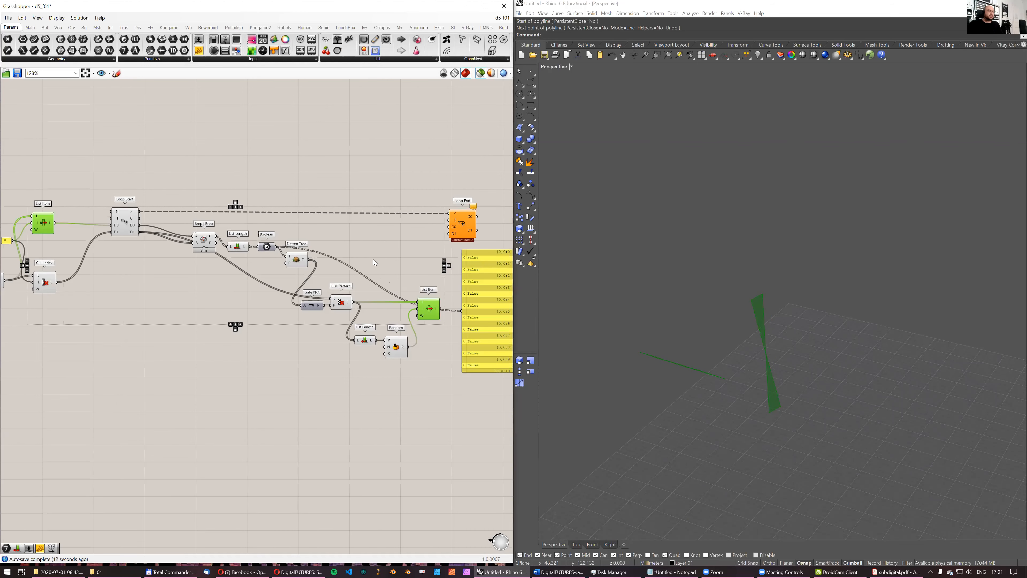
right_click_drag(374, 262, 306, 274)
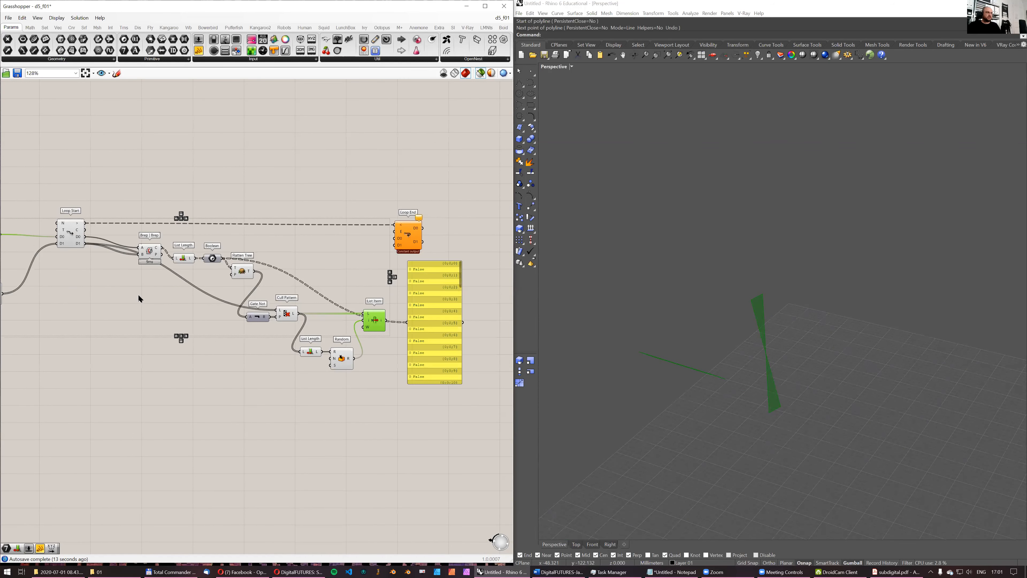
right_click_drag(103, 319, 215, 313)
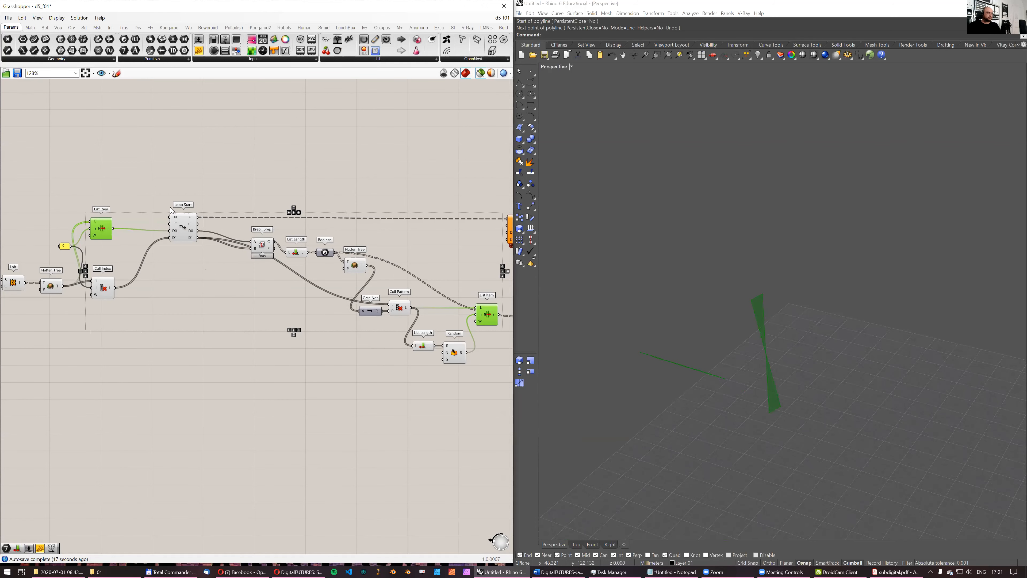
right_click_drag(332, 287, 197, 300)
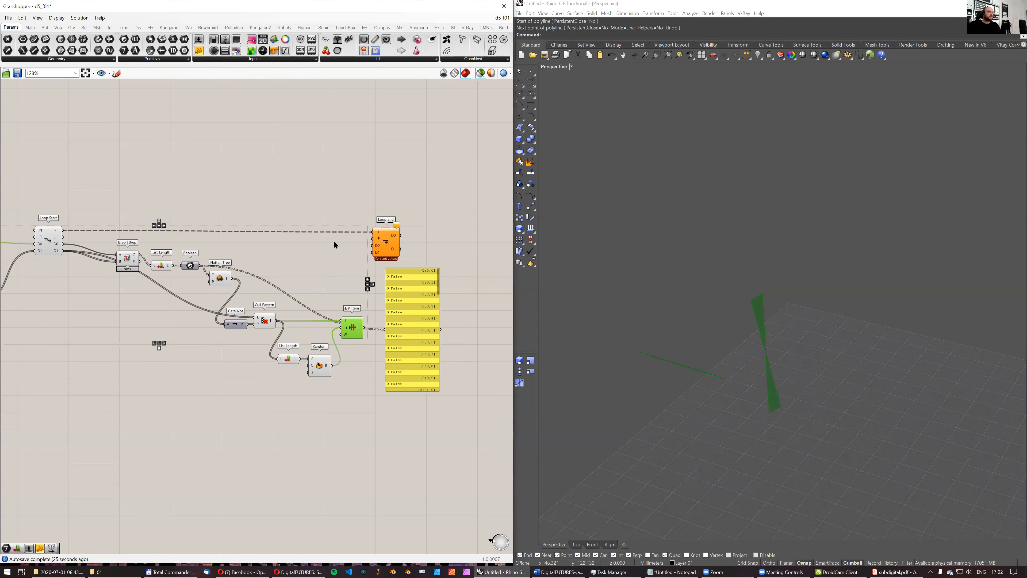
- Save the Grasshopper definition and review the loop's data flow and the two picked strips from different angles
left_click(18, 73)
scroll(233, 226, "down", 6)
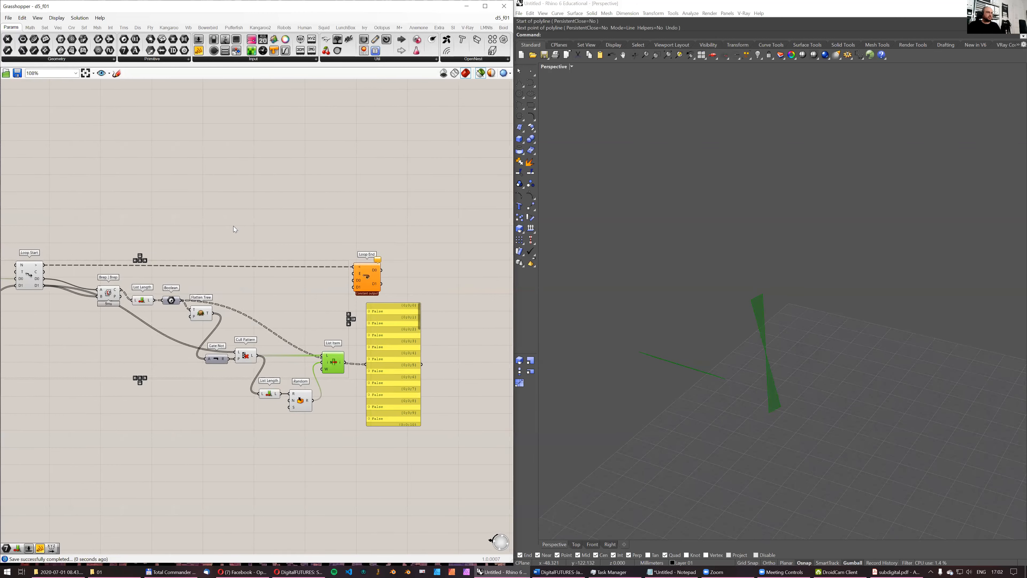
scroll(313, 237, "up", 6)
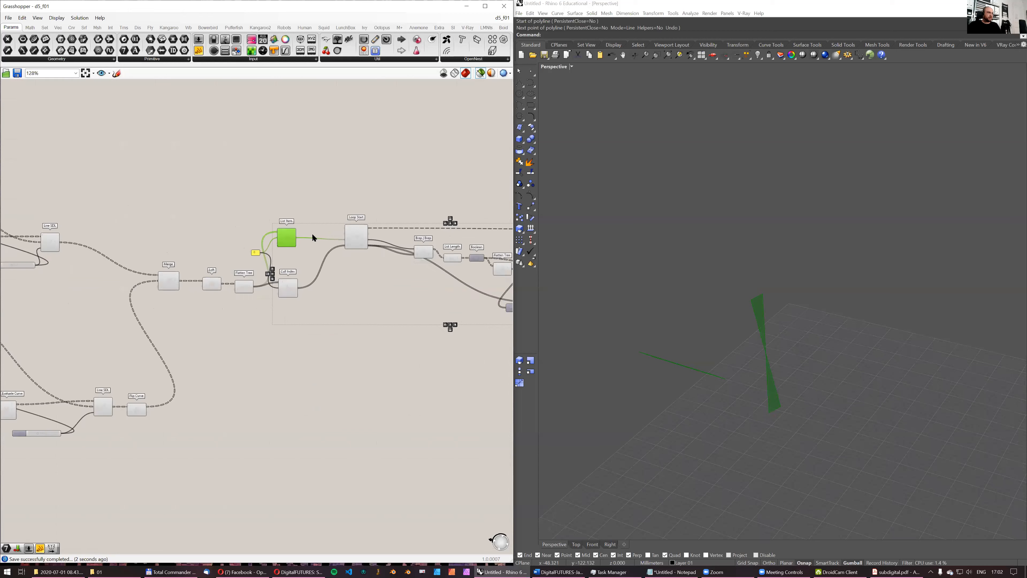
right_click_drag(362, 220, 197, 220)
scroll(231, 224, "down", 3)
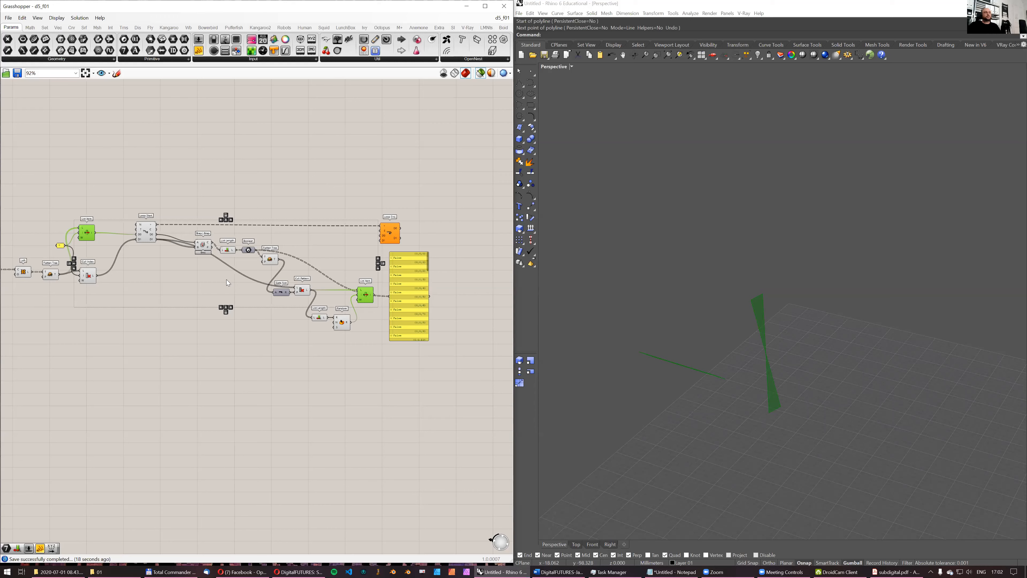
left_click(724, 348)
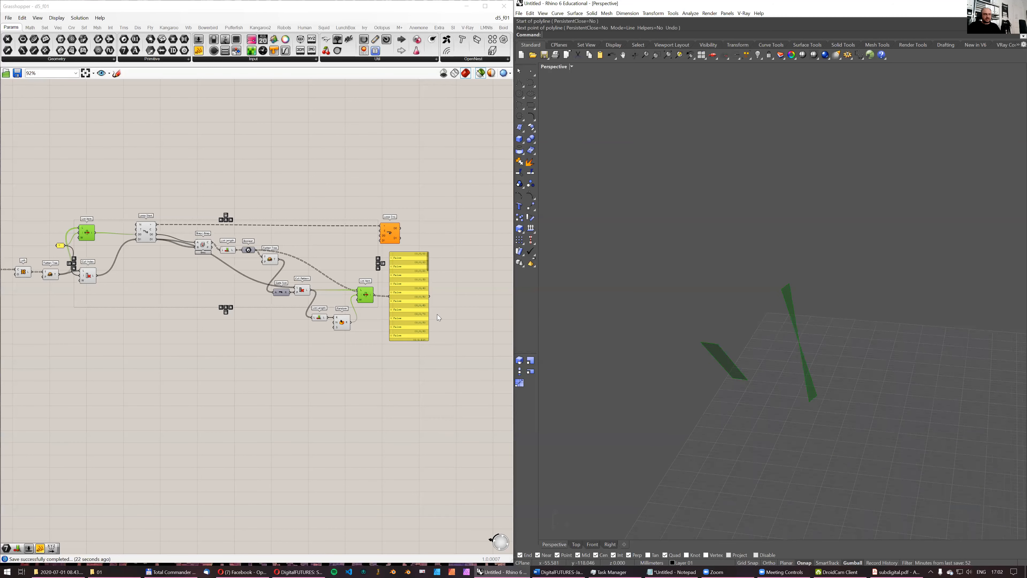
scroll(281, 329, "up", 2)
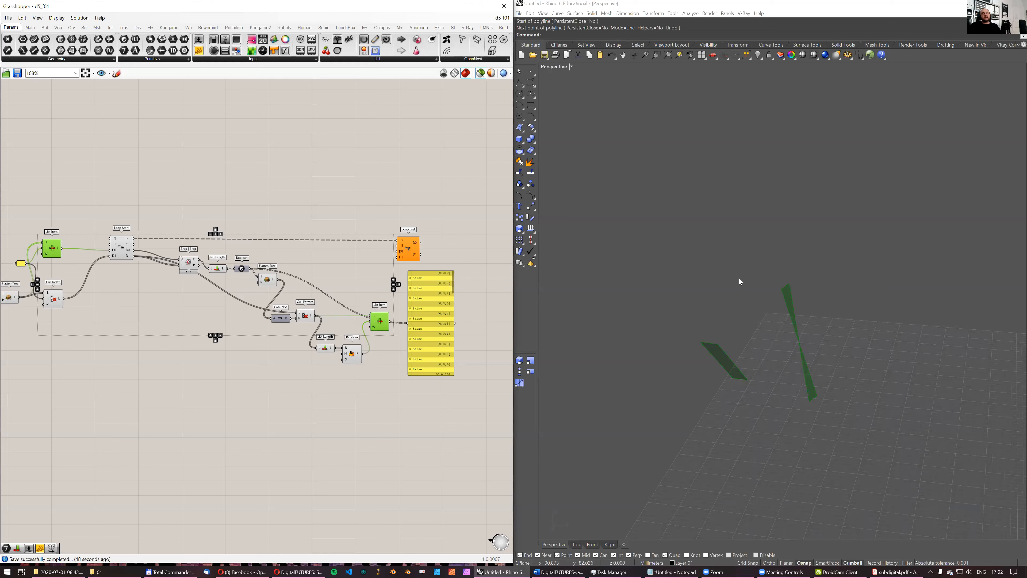
right_click_drag(760, 293, 743, 307)
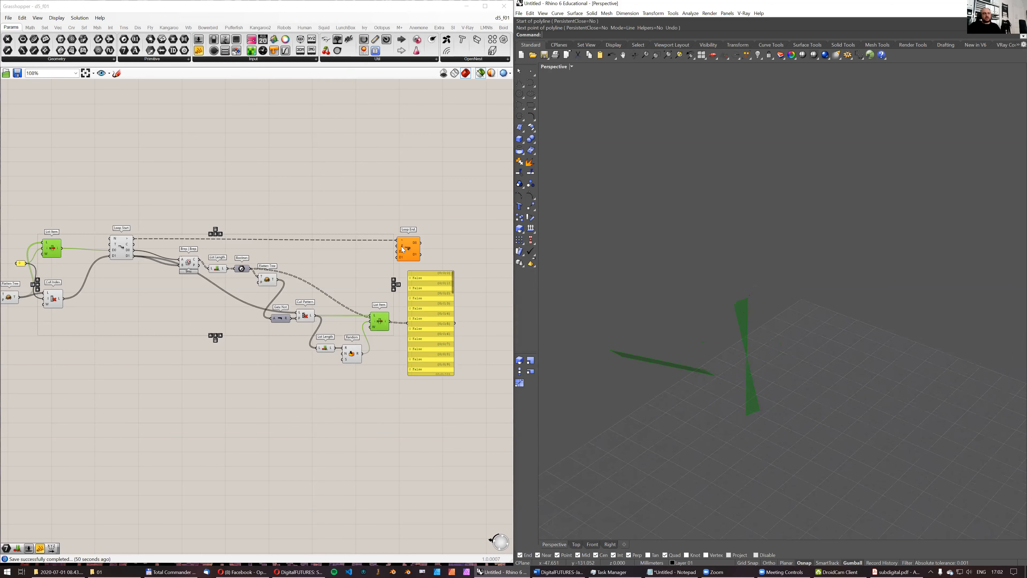
right_click_drag(688, 366, 699, 358)
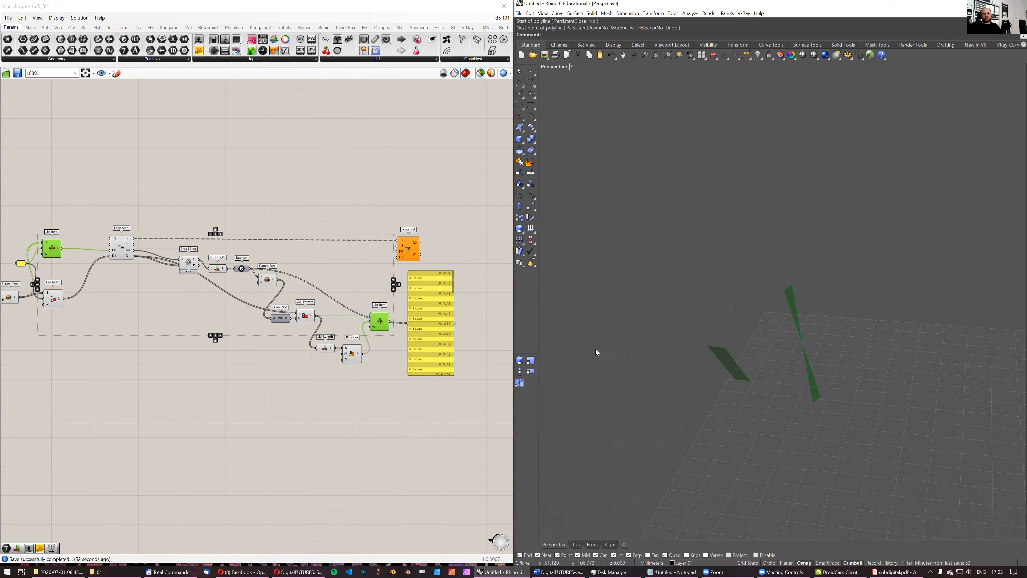
- Add the two List Items feeding Bottom Curve and Top Curve to the selection to inspect the cell outlines around the strips
right_click_drag(147, 307, 307, 306)
scroll(305, 306, "down", 3)
right_click_drag(111, 308, 374, 291)
scroll(215, 301, "up", 2)
left_click(344, 327, "shift")
left_click(343, 327, "ctrl")
scroll(266, 307, "down", 1)
right_click_drag(73, 262, 209, 251)
right_click_drag(109, 228, 206, 245)
scroll(129, 254, "up", 3)
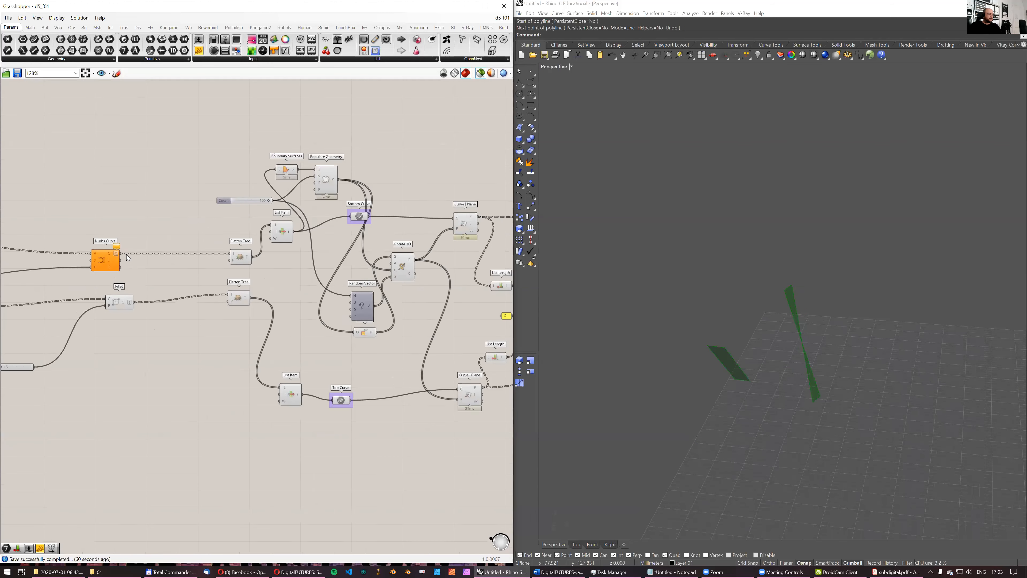
left_click(283, 236)
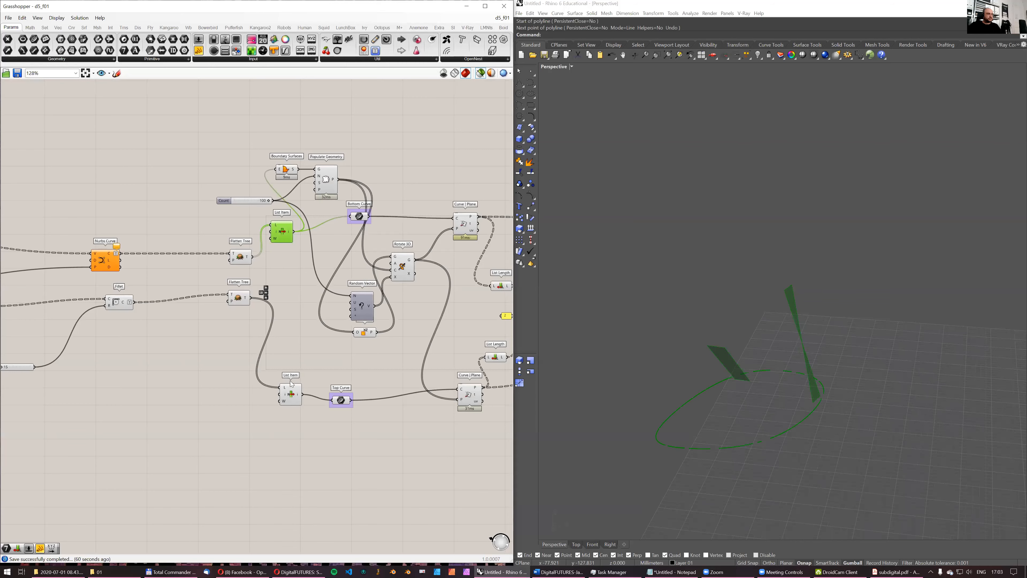
left_click(291, 387, "shift")
mouse_move(716, 330)
right_mouse_down()
mouse_move(728, 336)
mouse_move(717, 359)
mouse_move(722, 342)
right_mouse_up()
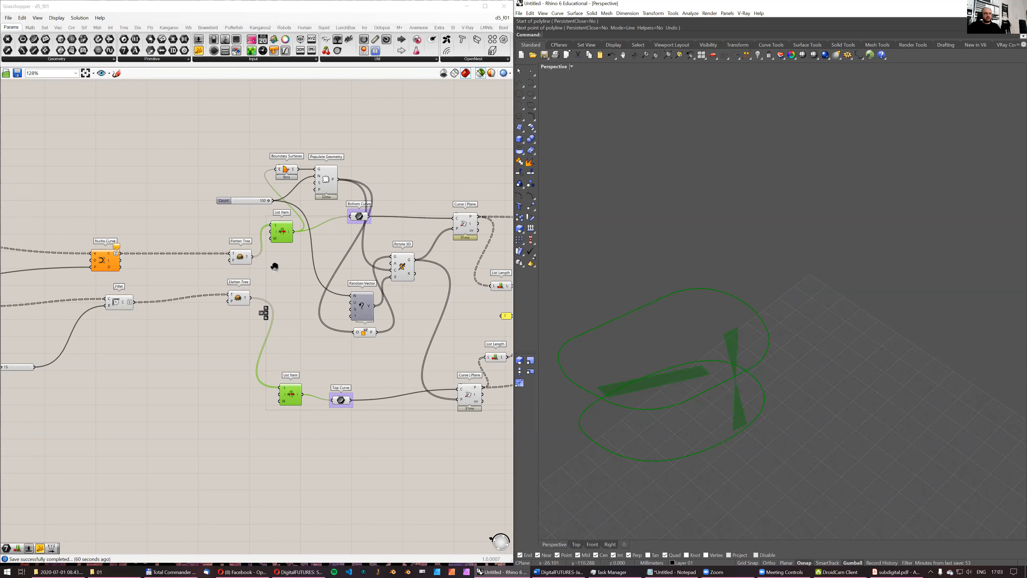
- Examine the two strips between the cell's bottom and top outlines from several angles, alongside the loop components
scroll(316, 259, "down", 5)
scroll(387, 287, "up", 3)
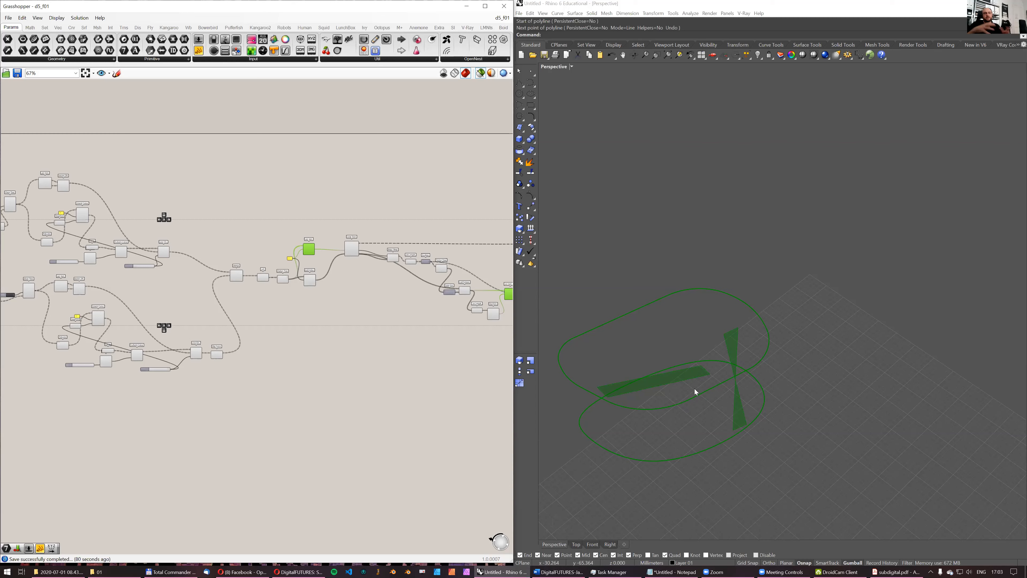
right_click_drag(460, 287, 291, 296)
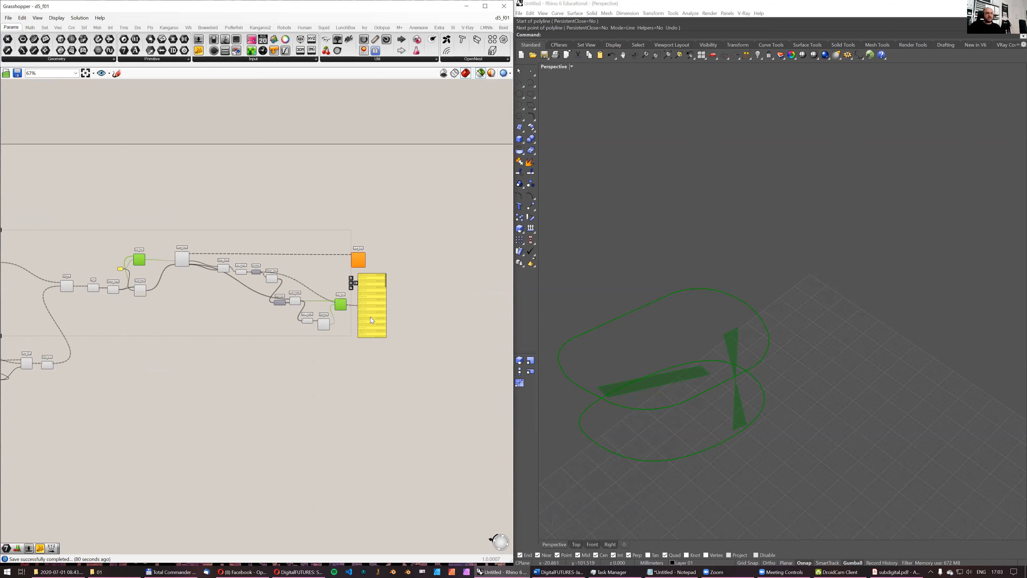
scroll(370, 317, "up", 2)
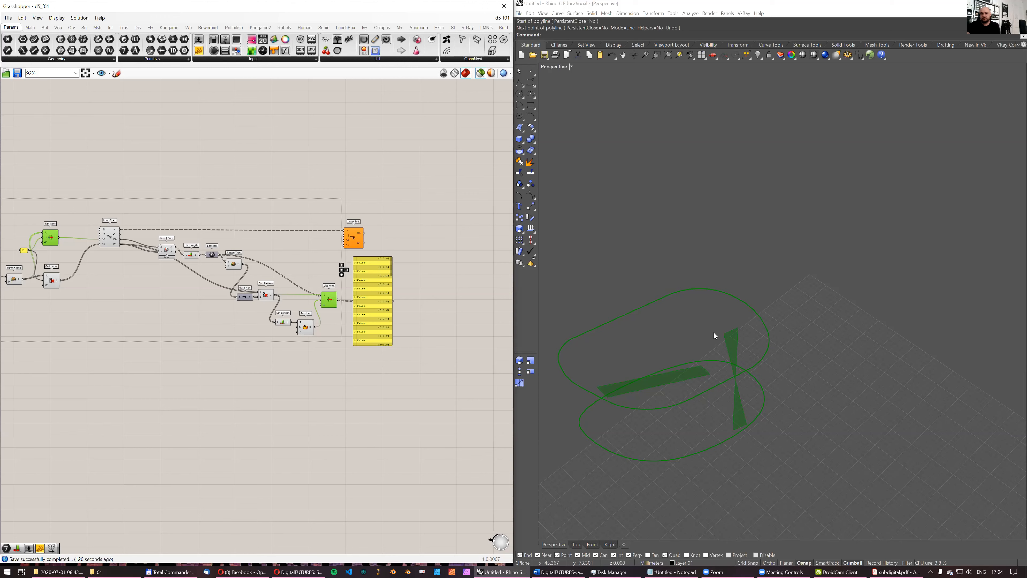
right_click_drag(694, 442, 708, 433)
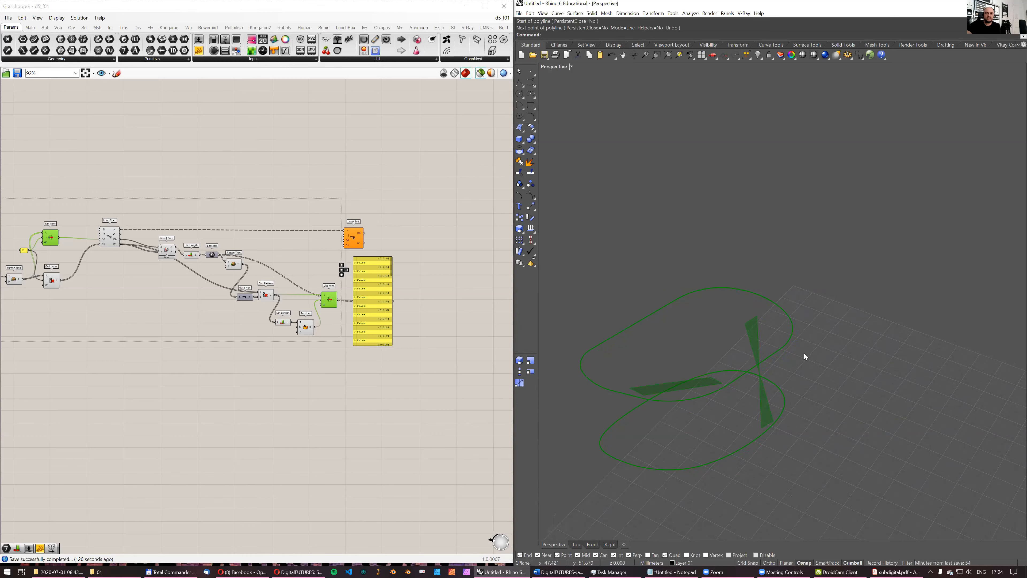
right_click_drag(652, 340, 654, 364)
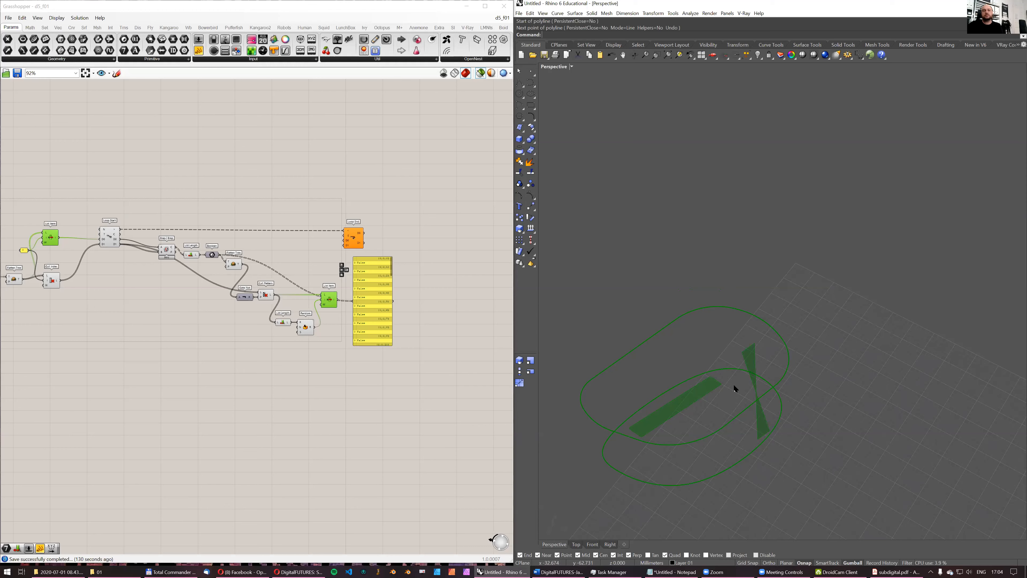
right_click_drag(704, 387, 633, 397)
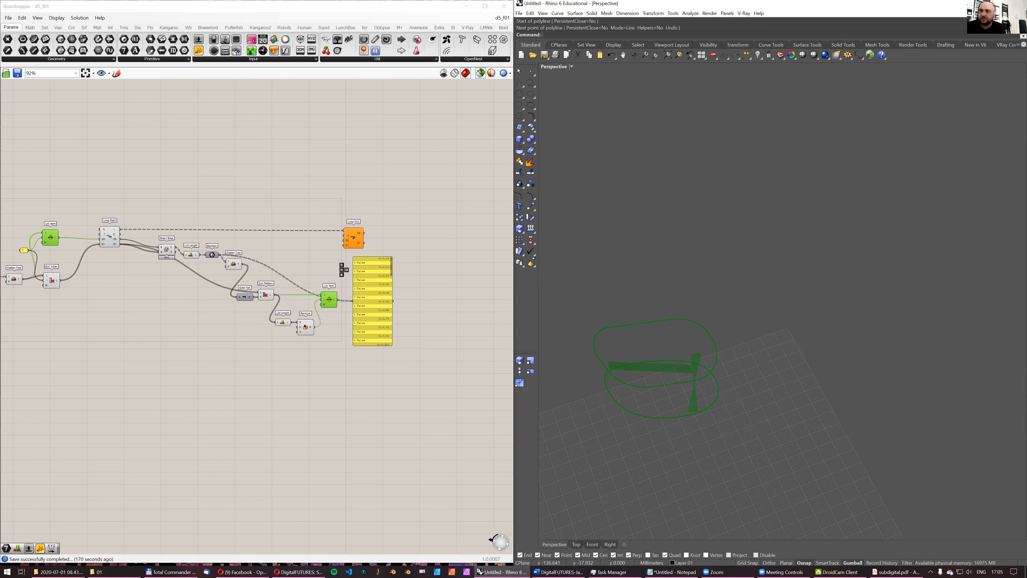
scroll(663, 300, "down", 5)
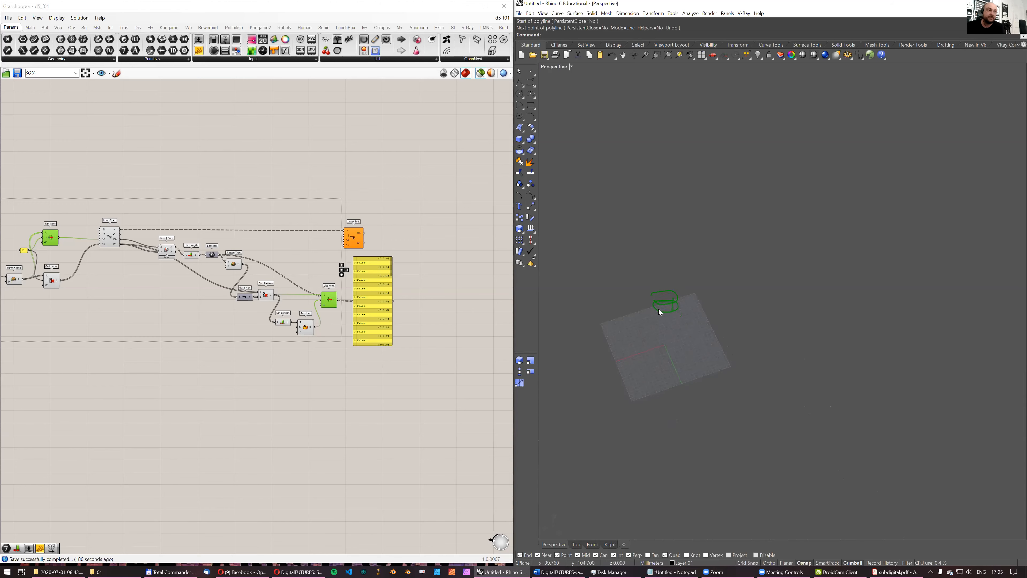
- Select the Surface parameter at the start of the definition and inspect the base surface in the viewport
right_click_drag(292, 243, 450, 252)
scroll(215, 255, "down", 3)
right_click_drag(216, 252, 497, 245)
scroll(227, 246, "up", 4)
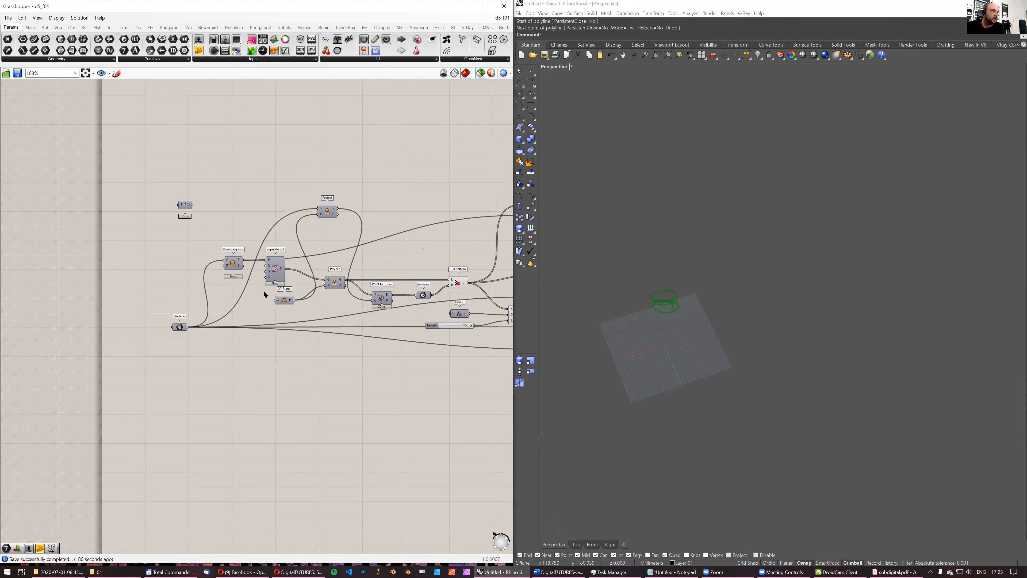
left_click(178, 327)
right_click_drag(633, 343, 717, 350)
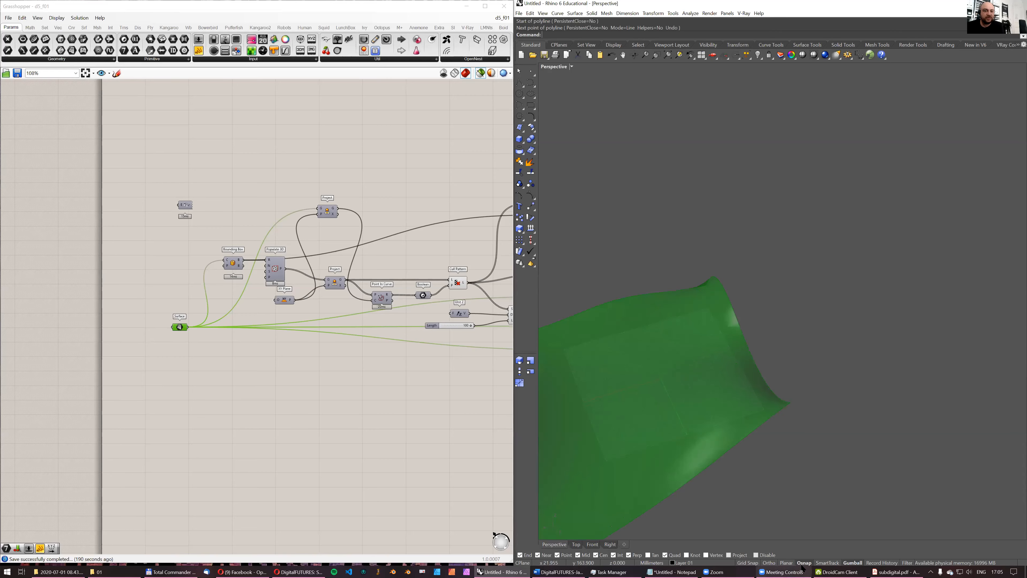
- Switch to Acrobat Reader, examine the Voronoi floor plan and panel layout drawings in subdigital.pdf, and return to Rhino and Grasshopper
left_click(896, 572)
scroll(534, 283, "down", 10)
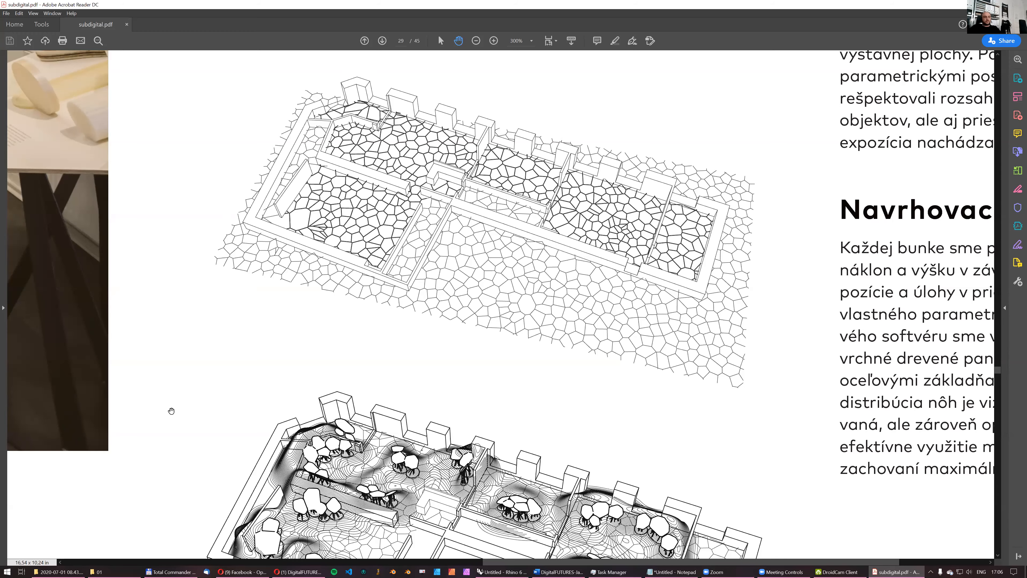
scroll(400, 454, "down", 3)
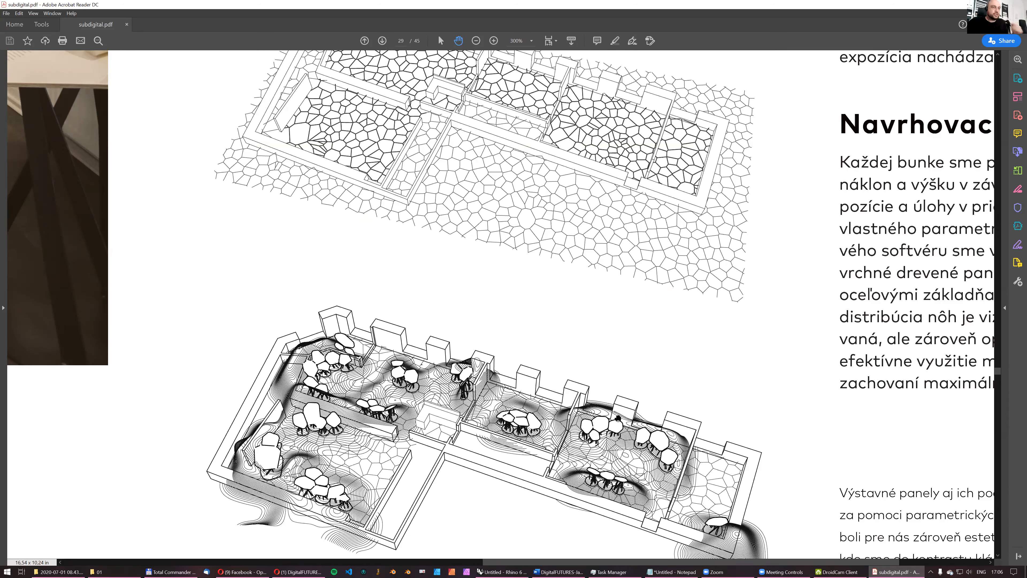
left_click_drag(562, 389, 587, 326)
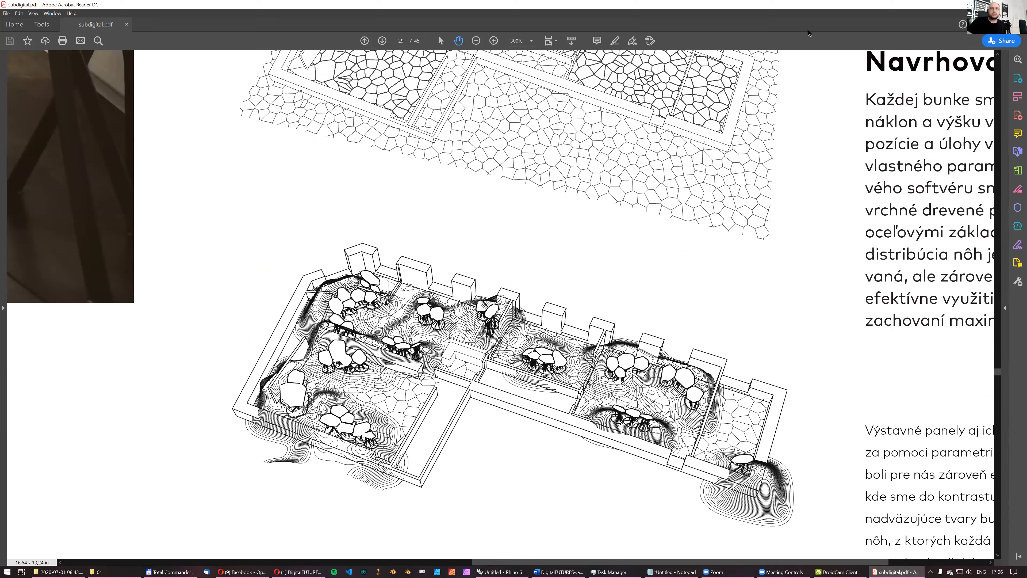
left_click(981, 5)
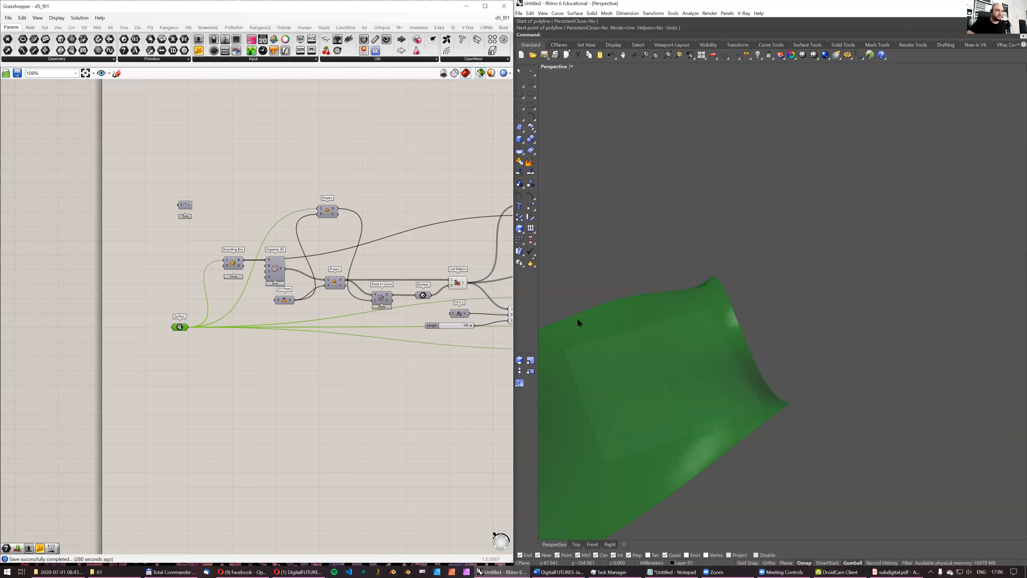
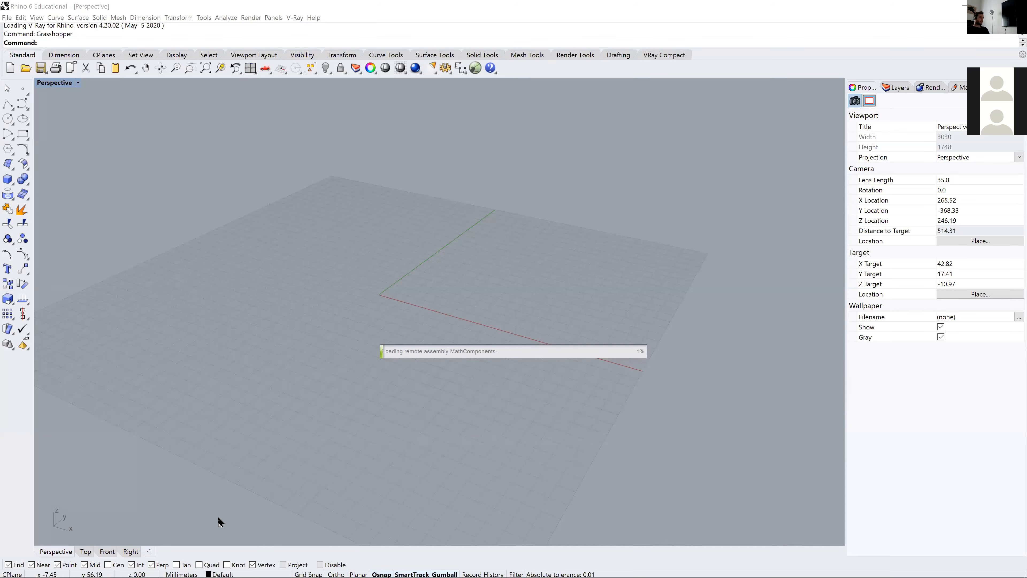
- Switch to Acrobat Reader, examine the Force Field title page in Subdigital.pdf, and return to Rhino and Grasshopper
mouse_move(226, 572)
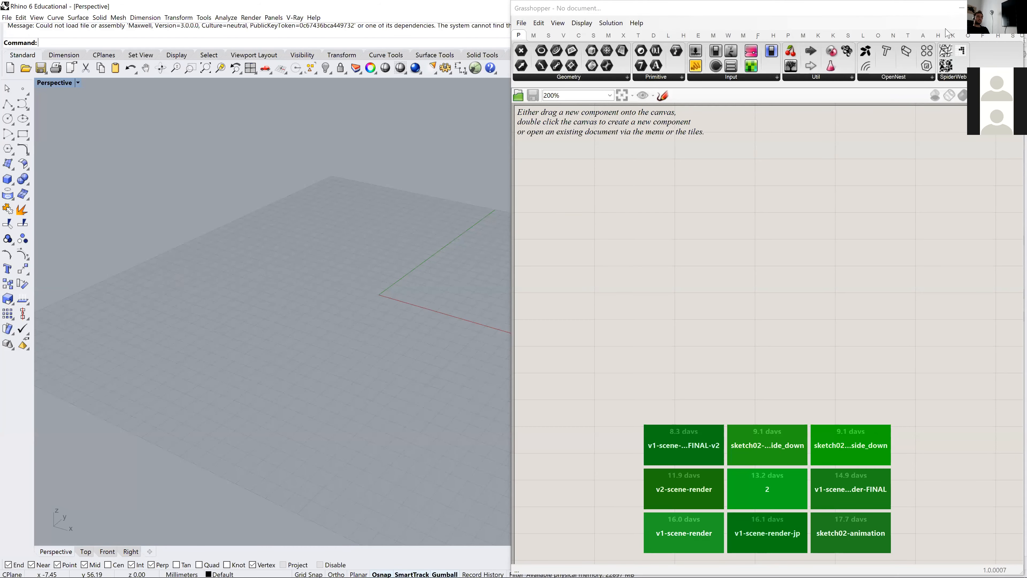
key("alt+Tab")
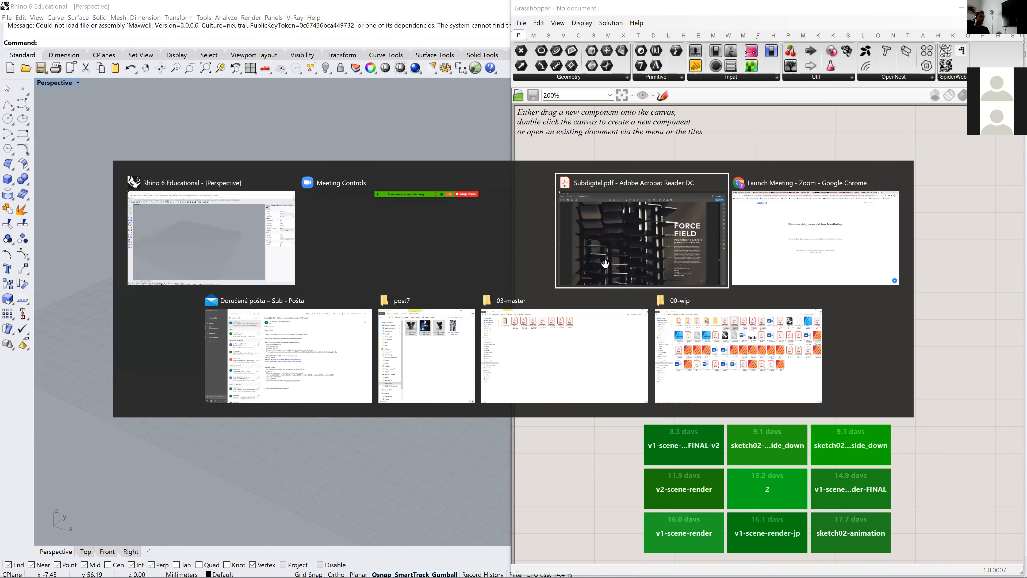
left_click(605, 263)
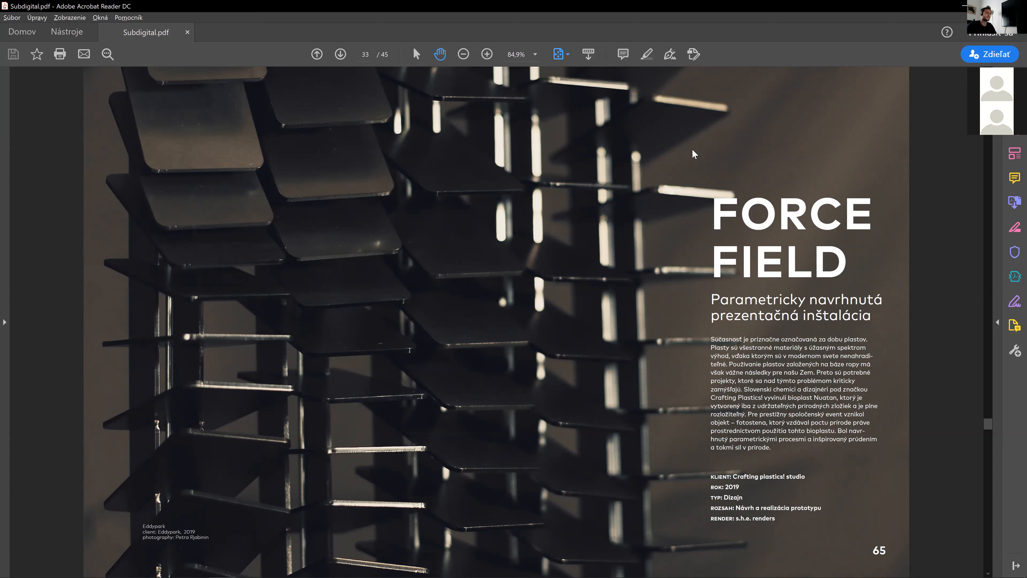
left_click(965, 6)
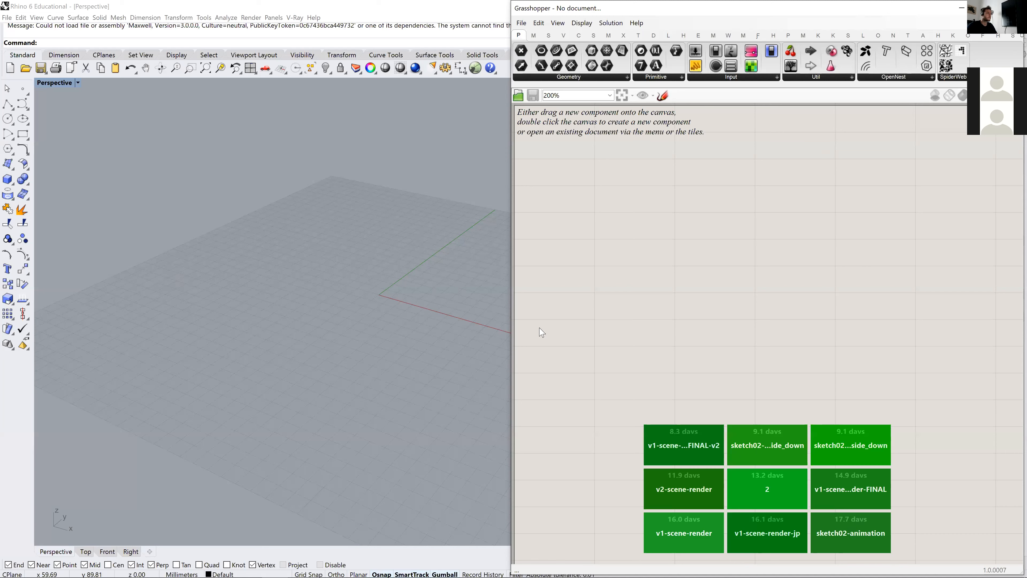
scroll(314, 304, "down", 4)
right_click_drag(385, 248, 303, 285, "shift")
right_click_drag(314, 363, 343, 331, "shift")
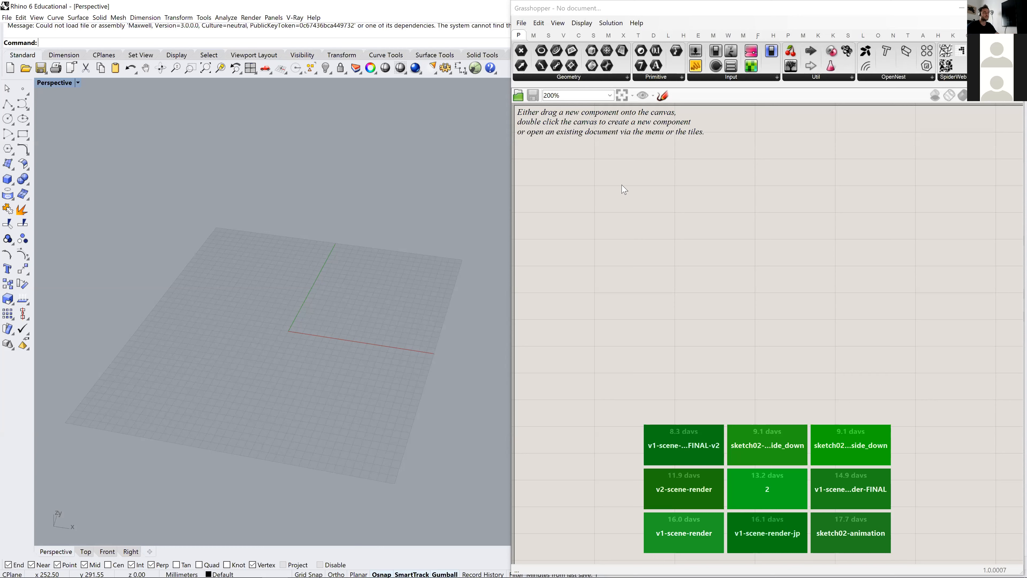
scroll(604, 218, "down", 3)
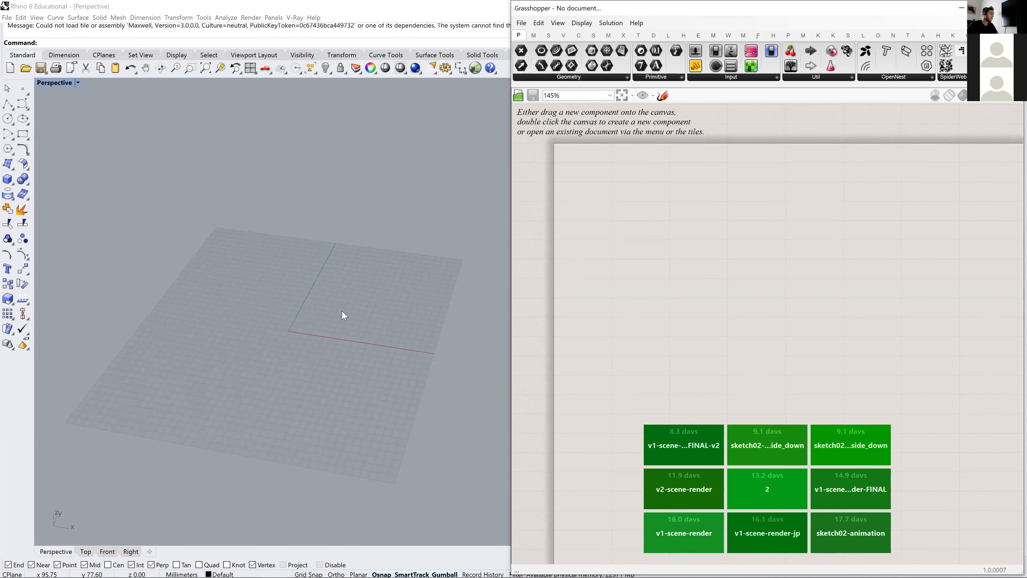
right_click_drag(254, 293, 259, 298)
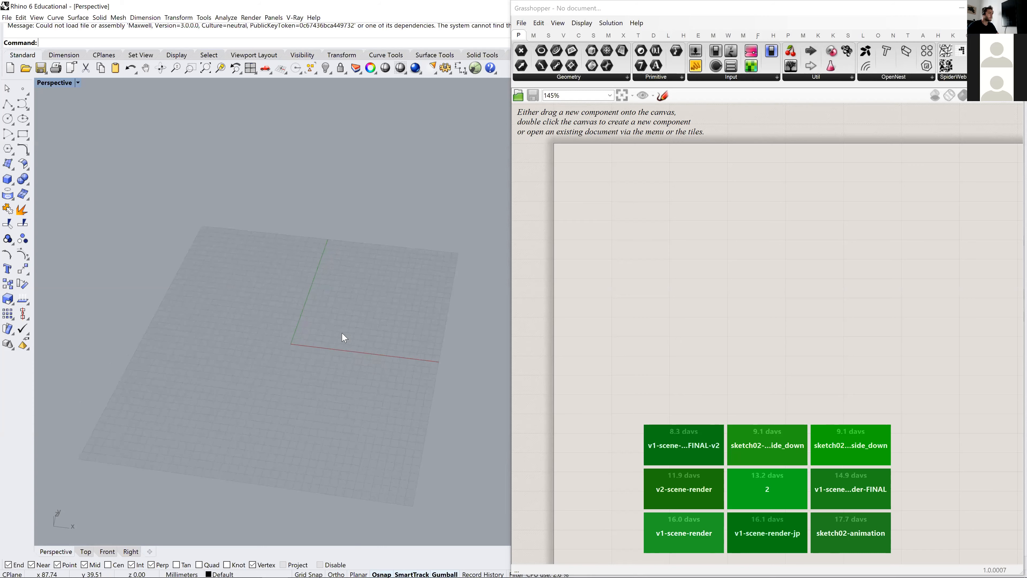
- Switch to Acrobat Reader, examine the Force Field installation render and joint drawings on page 34, and return to Rhino and Grasshopper
key("alt+Tab")
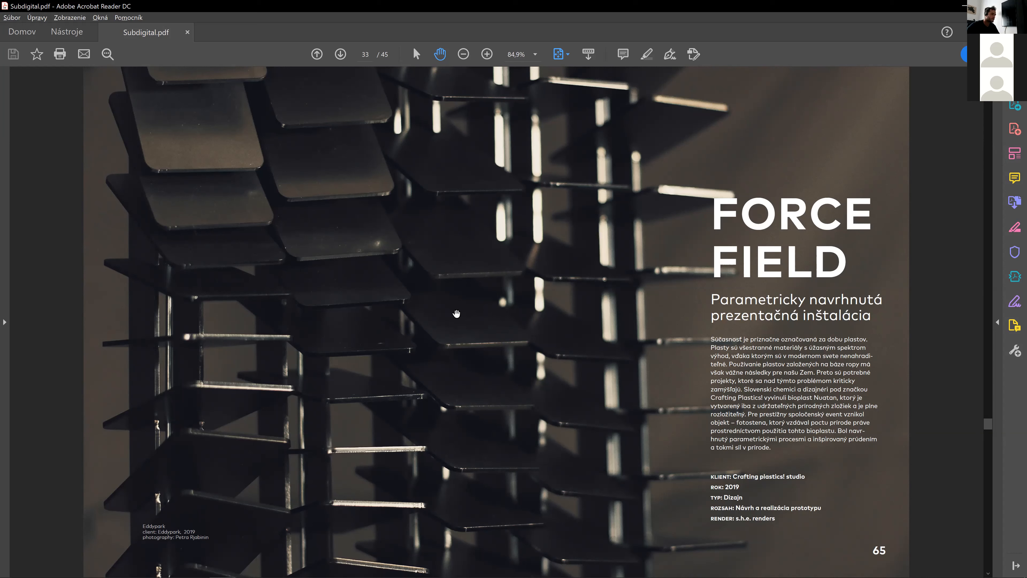
scroll(683, 185, "down", 3)
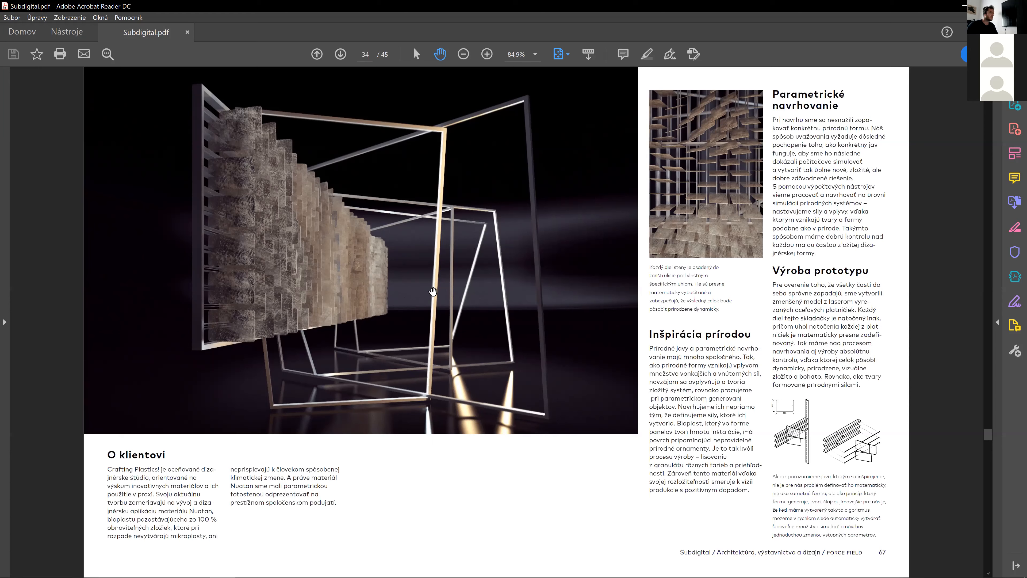
key("alt+Tab")
right_click_drag(288, 363, 298, 329)
scroll(299, 326, "down", 4)
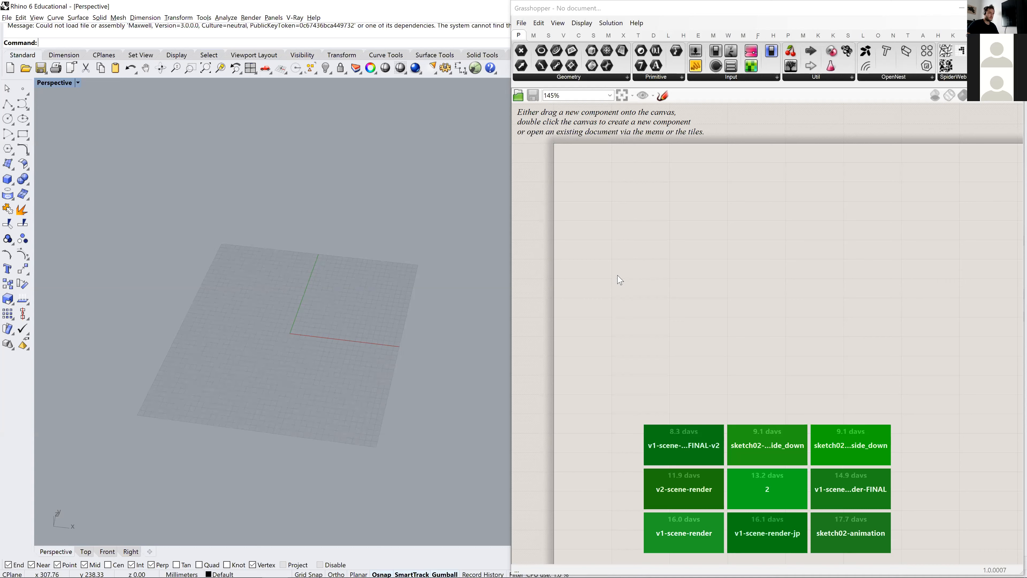
- Add a Rectangular 2D grid component to the empty Grasshopper canvas and position it with room for inputs beside it
double_click(667, 243)
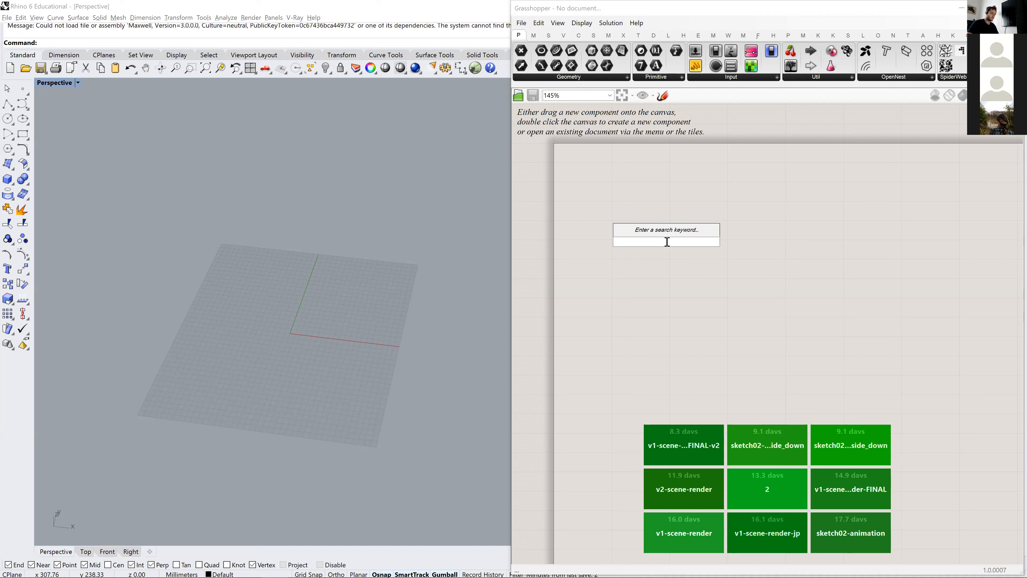
type("2d grid")
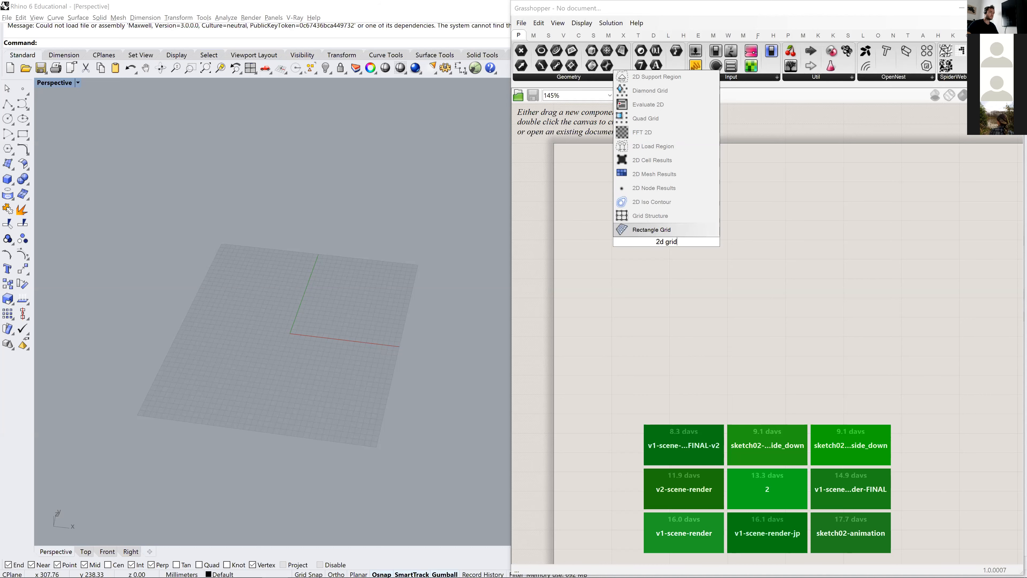
key("BackSpace")
key("BackSpace")
key("BackSpace")
key("BackSpace")
key("BackSpace")
key("BackSpace")
key("BackSpace")
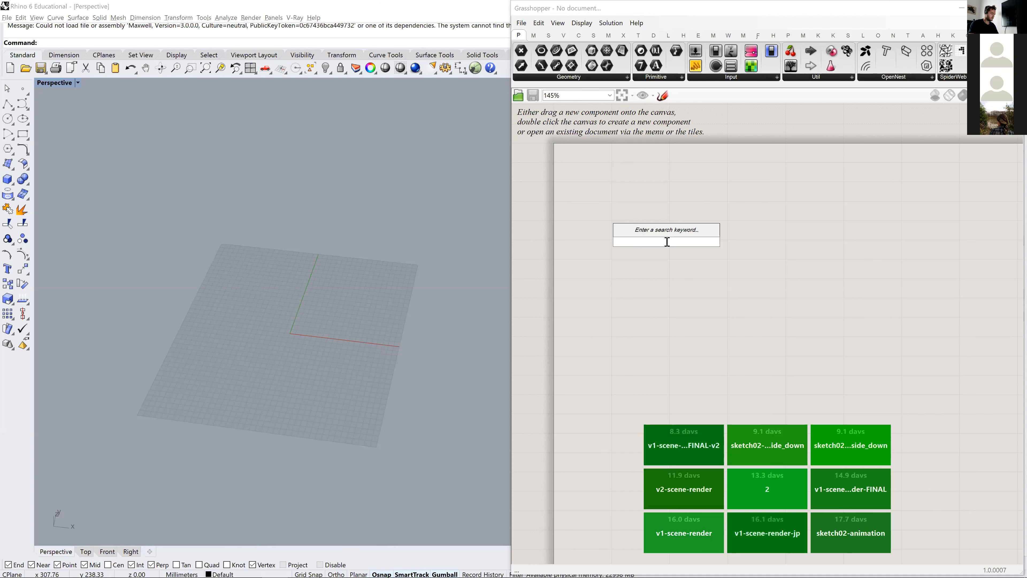
type("recta")
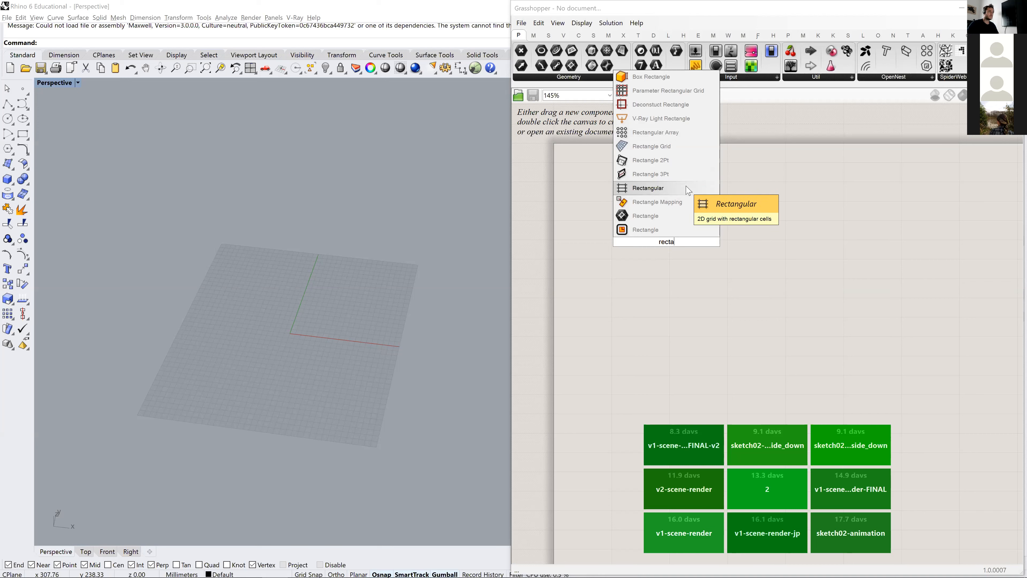
left_click(668, 193)
scroll(332, 333, "up", 5)
scroll(335, 333, "up", 2)
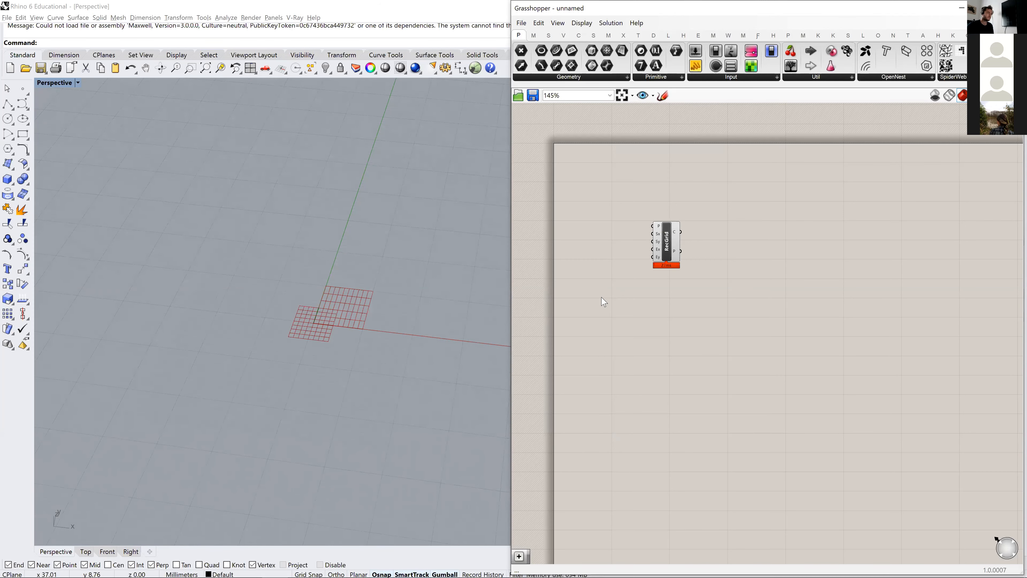
left_click_drag(669, 251, 729, 255)
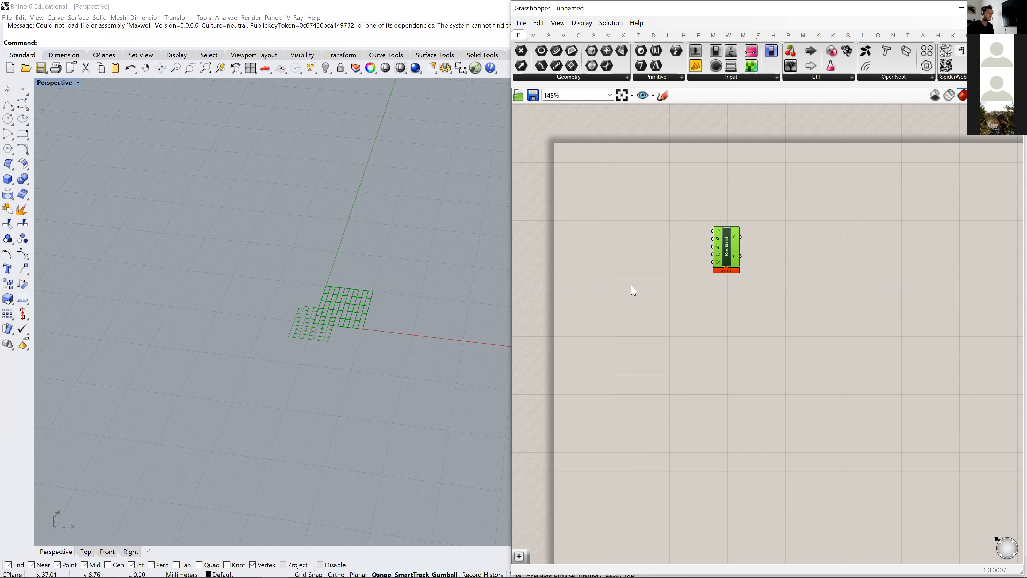
- Add two number sliders with the value 11 and wire them to the grid's Extent X and Extent Y inputs
scroll(651, 248, "up", 5)
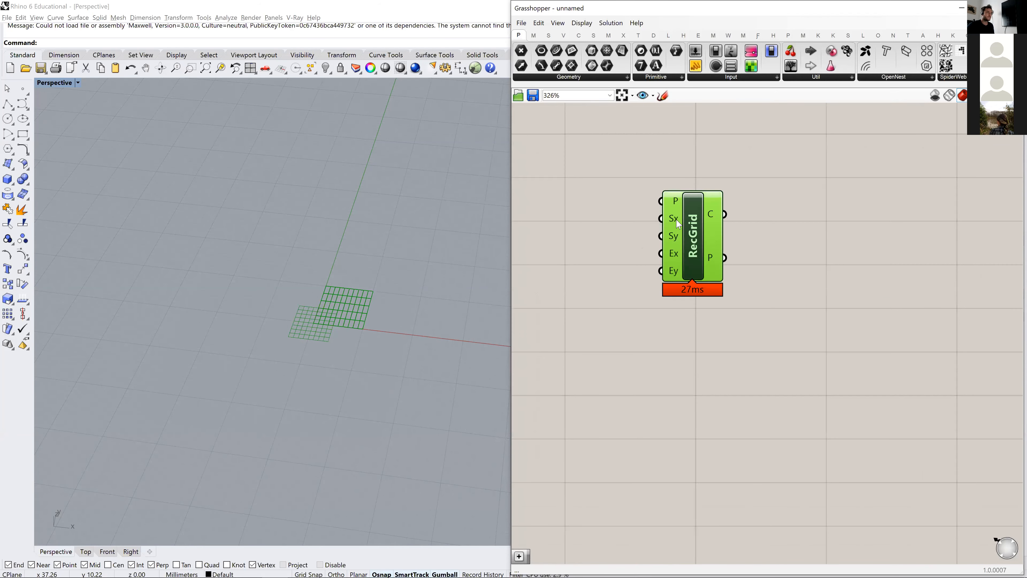
mouse_move(678, 225)
scroll(678, 224, "down", 2)
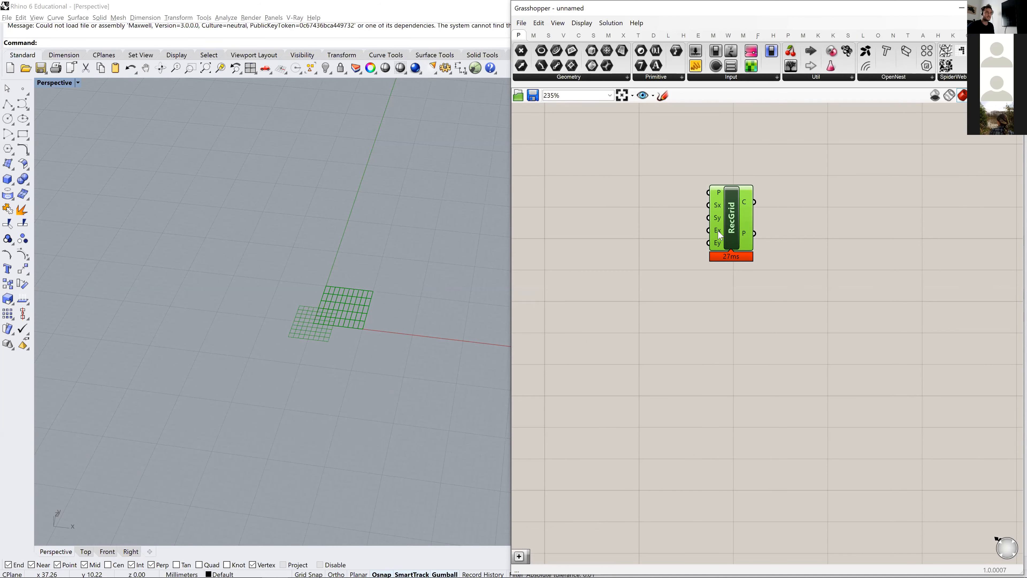
scroll(651, 265, "down", 2)
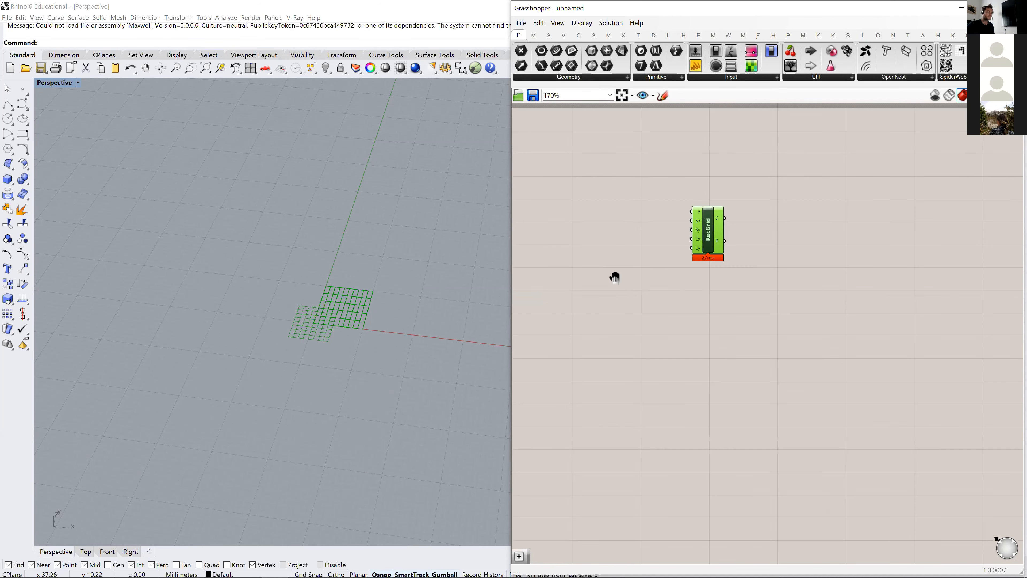
right_click_drag(615, 277, 698, 275)
double_click(679, 231)
type("11")
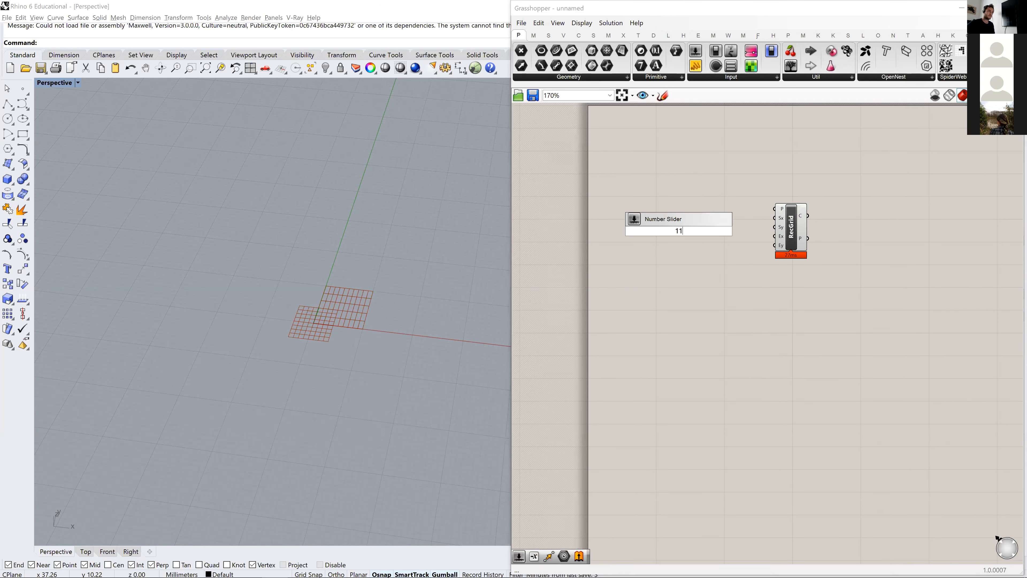
key("Return")
left_click_drag(658, 235, 659, 247, "alt")
left_click_drag(777, 237, 775, 245)
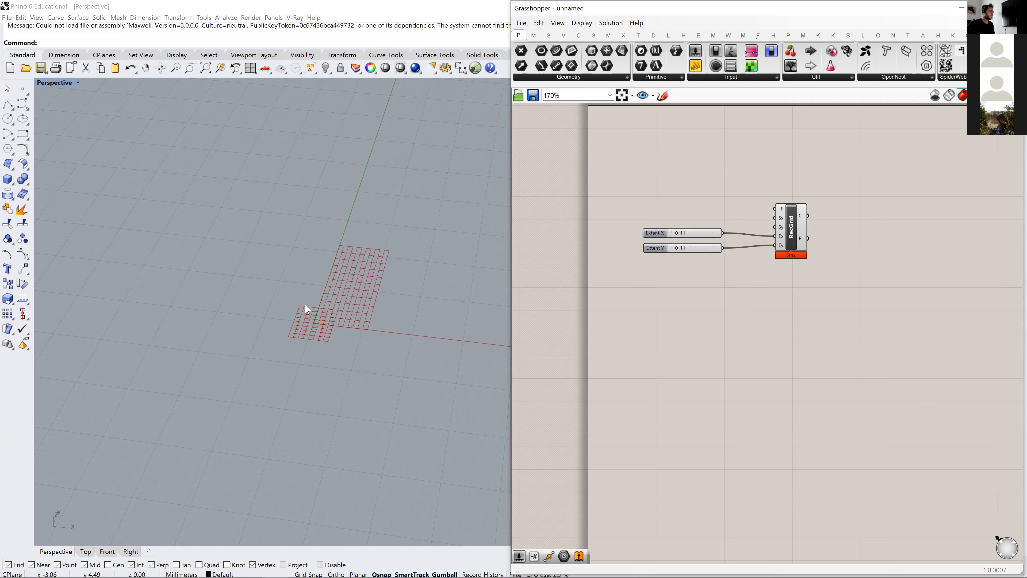
- Set Extent X to 22 and Extent Y to 24, and move the grid component slightly higher, clear of the sliders
right_click_drag(355, 295, 341, 292, "shift")
left_click_drag(675, 235, 687, 251)
right_click_drag(681, 265, 699, 281)
left_click_drag(716, 306, 673, 271)
left_click(687, 213)
right_click_drag(755, 212, 713, 180)
scroll(770, 215, "up", 2)
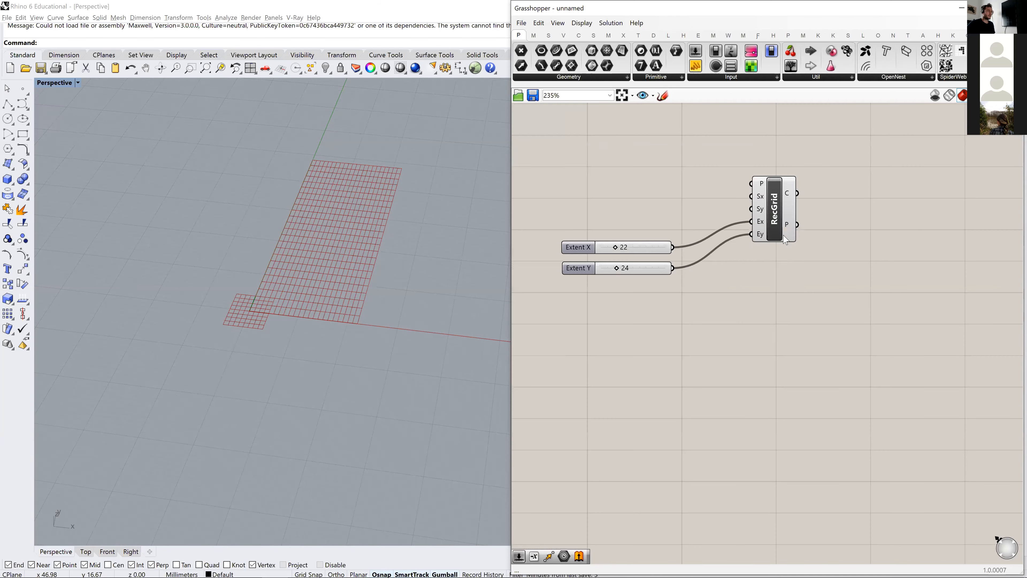
left_click(800, 276)
left_click_drag(795, 255, 776, 189)
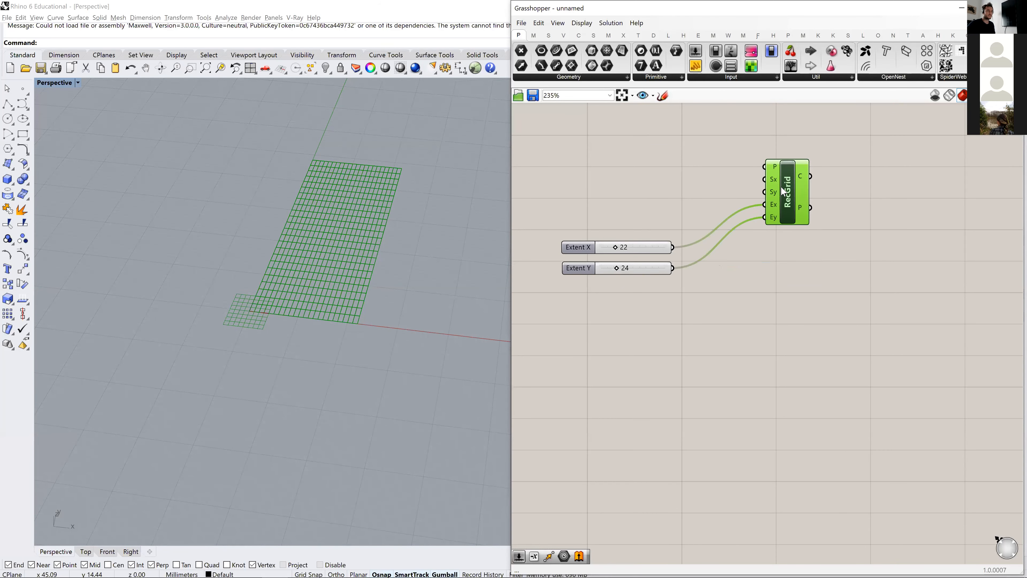
- Add a number slider with the value 20 and wire it to the grid's Size X and Size Y inputs
scroll(298, 194, "down", 5)
right_click_drag(296, 185, 297, 259, "shift")
scroll(306, 242, "down", 4)
scroll(297, 271, "up", 6)
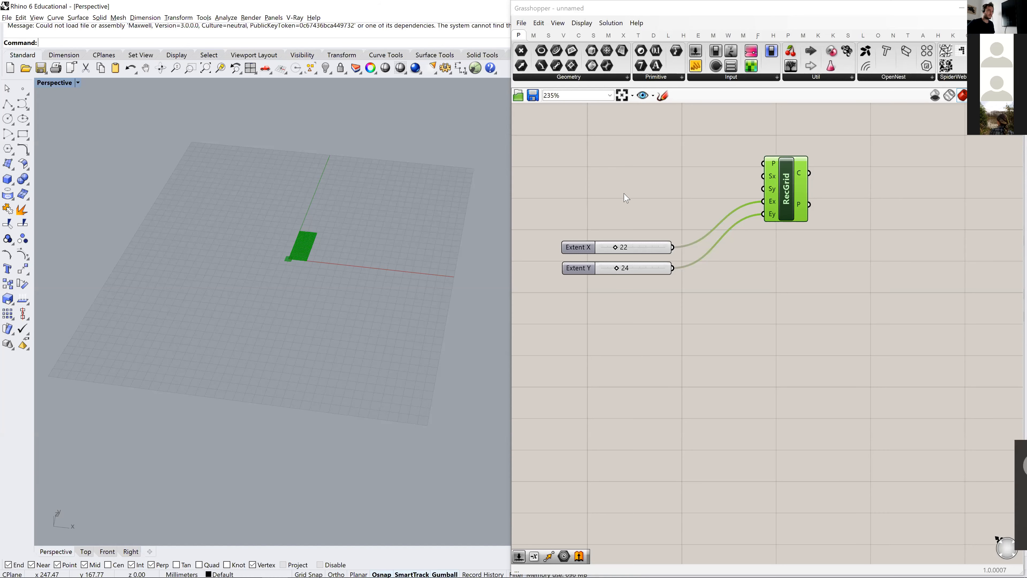
double_click(636, 170)
type("20")
key("Return")
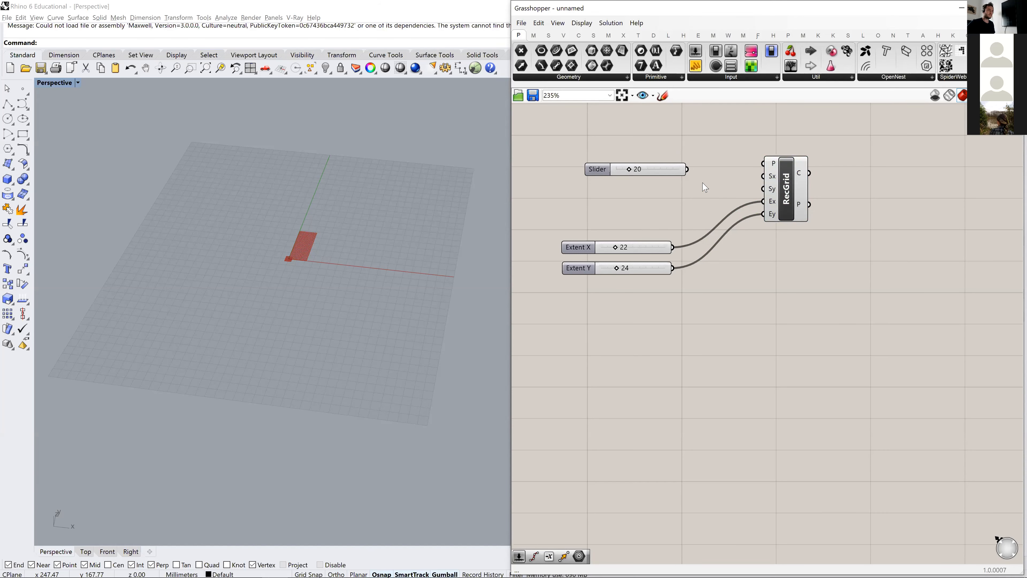
left_click_drag(741, 170, 764, 176)
left_click_drag(690, 170, 763, 189)
- Duplicate the size slider below the original and connect the copy to the grid's Size Y input in place of the shared wire
scroll(298, 218, "down", 3)
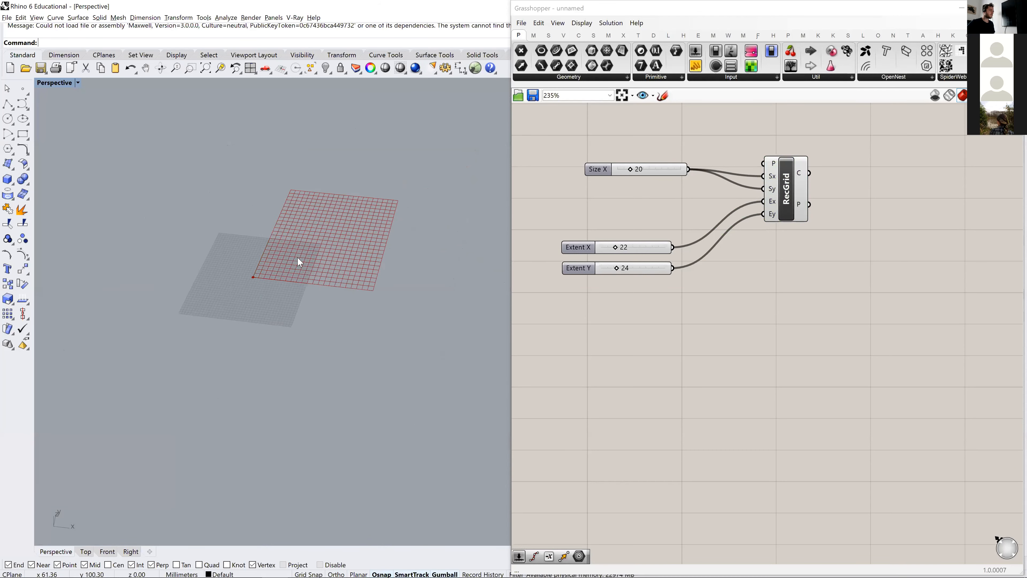
scroll(349, 244, "up", 5)
left_click_drag(595, 168, 596, 193, "alt")
left_click(692, 132)
left_click_drag(687, 193, 763, 189)
right_click_drag(697, 189, 687, 216)
- Set the Size X slider to 40 and select the grid component to check the wider cells in the viewport
double_click(630, 193)
type("40")
key("Return")
scroll(266, 392, "down", 4)
right_click_drag(266, 392, 267, 300, "shift")
left_click_drag(779, 218, 770, 199)
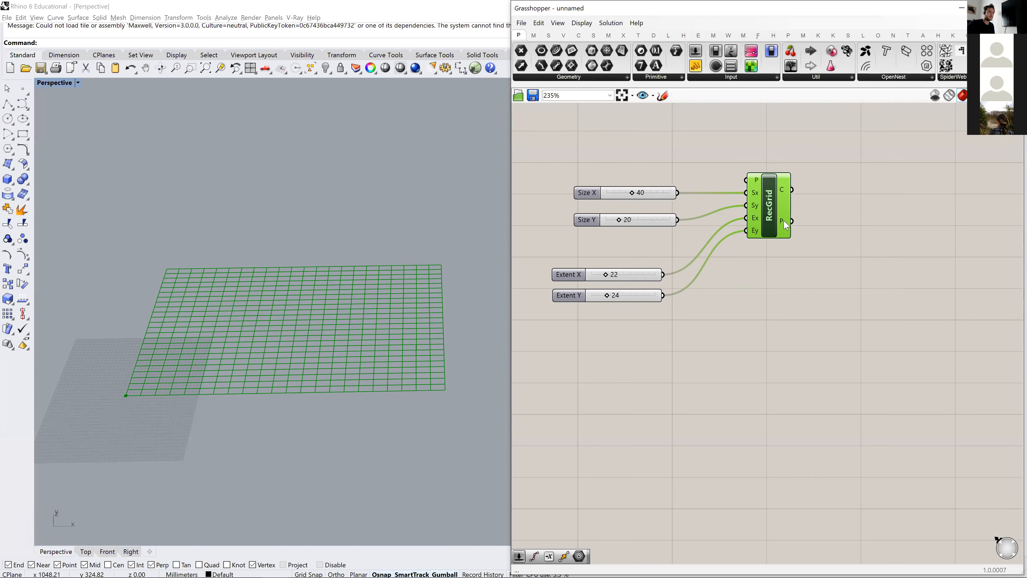
- Examine the rectangular grid in the viewport and the data tree structure of the grid component's Cells output
mouse_move(785, 225)
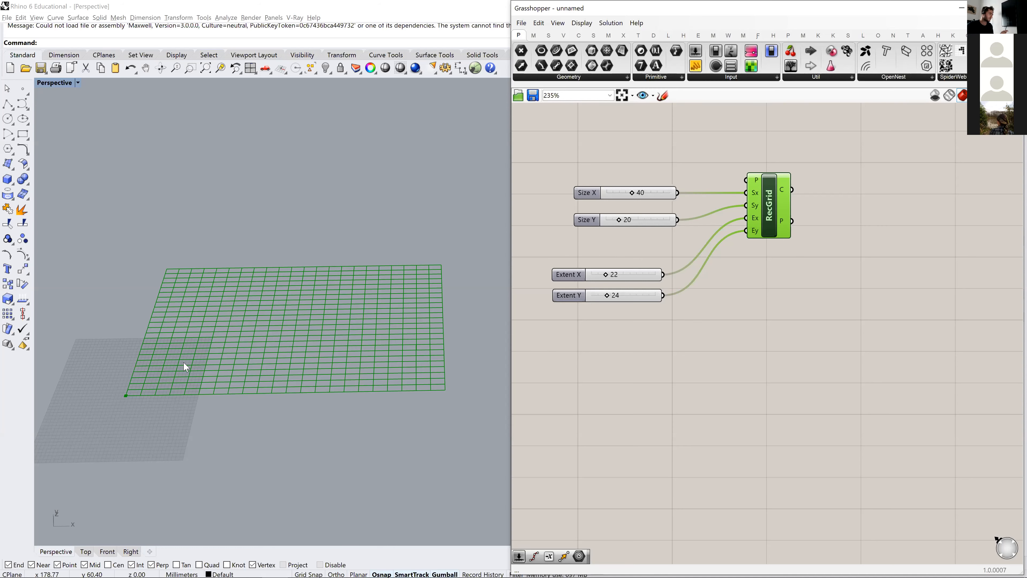
left_click(779, 325)
right_click_drag(820, 232, 796, 226)
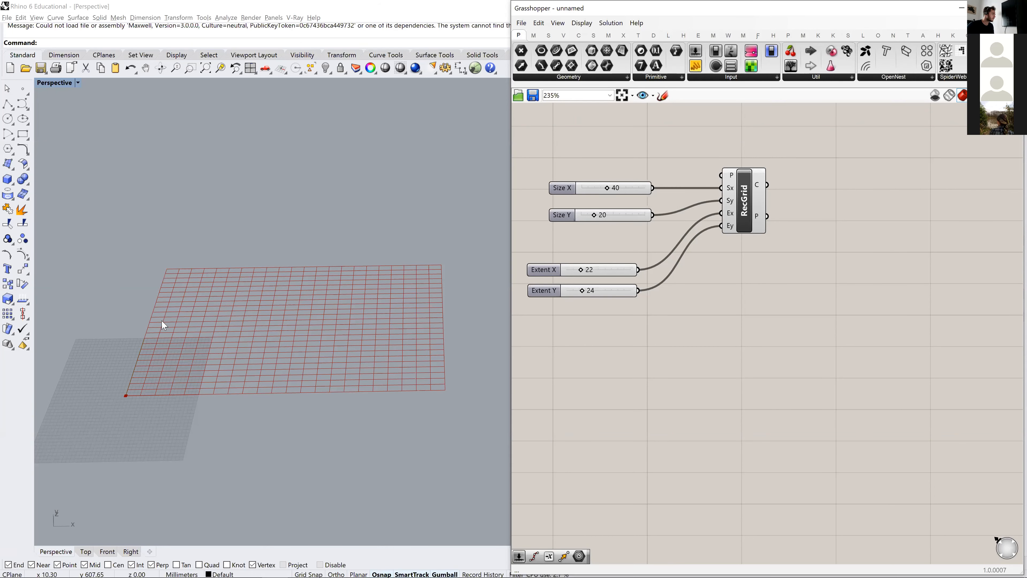
scroll(806, 243, "up", 3)
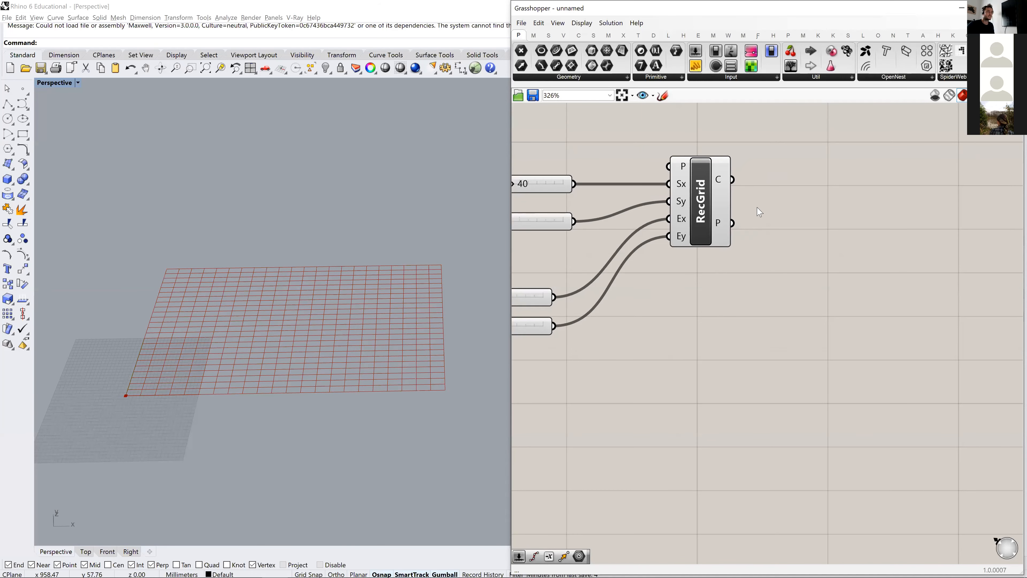
right_click_drag(719, 230, 662, 218)
mouse_move(656, 216)
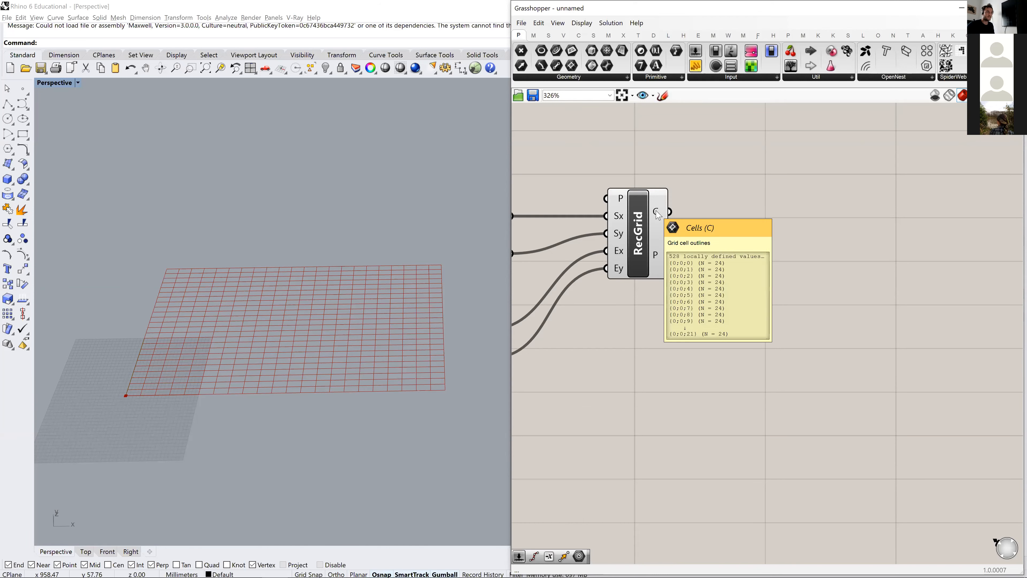
scroll(720, 233, "down", 3)
scroll(721, 238, "up", 3)
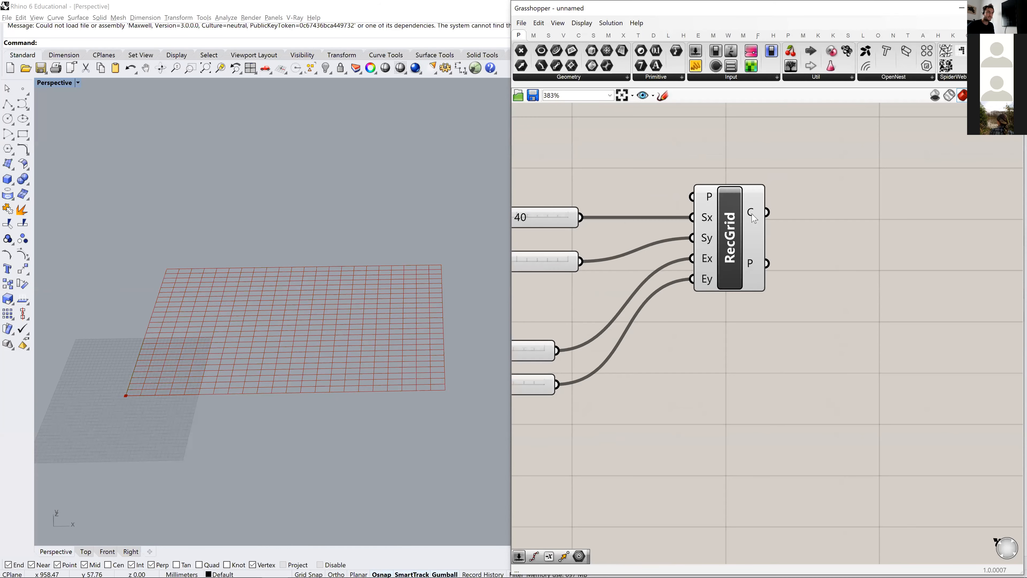
mouse_move(754, 219)
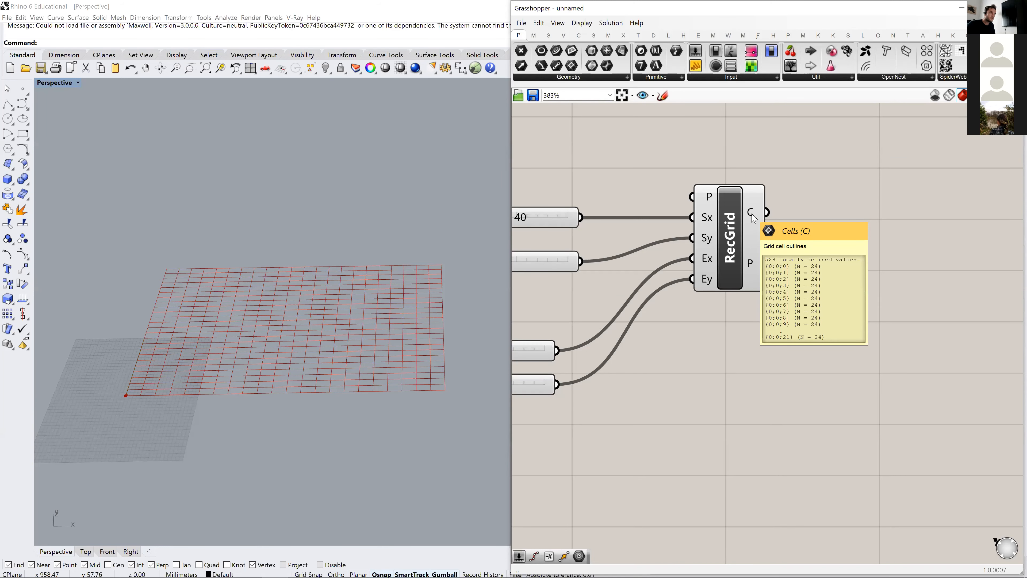
scroll(753, 219, "down", 2)
mouse_move(784, 214)
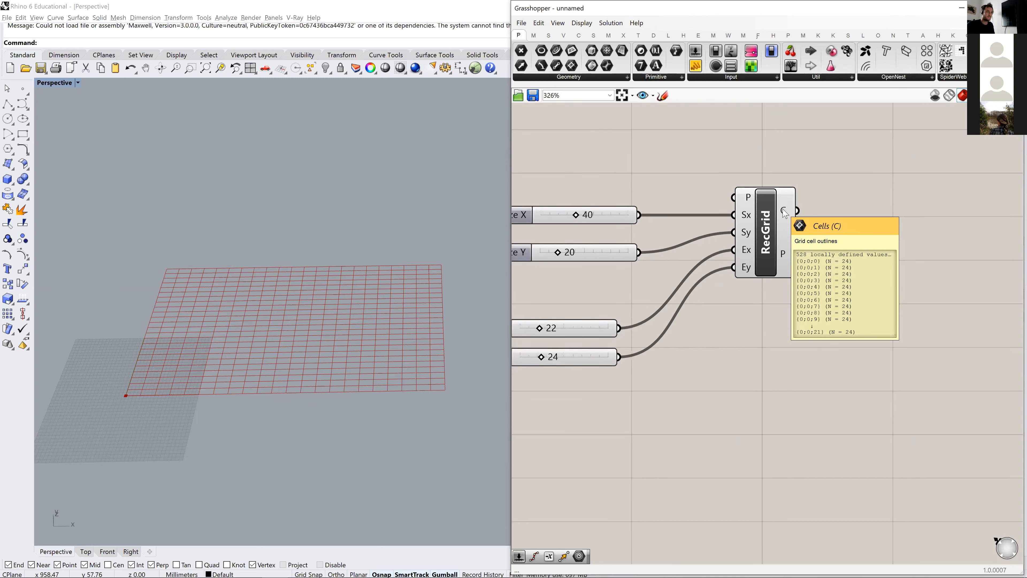
scroll(785, 214, "down", 2)
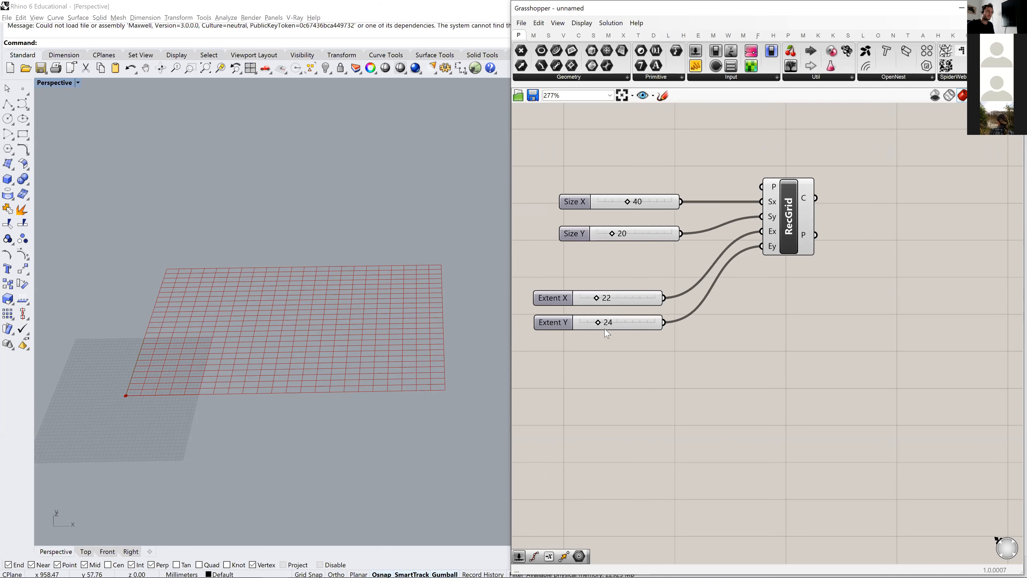
- Add a panel beside the rectangular grid component, wire the grid's Cells output into it and enlarge it
right_click_drag(787, 245, 742, 262)
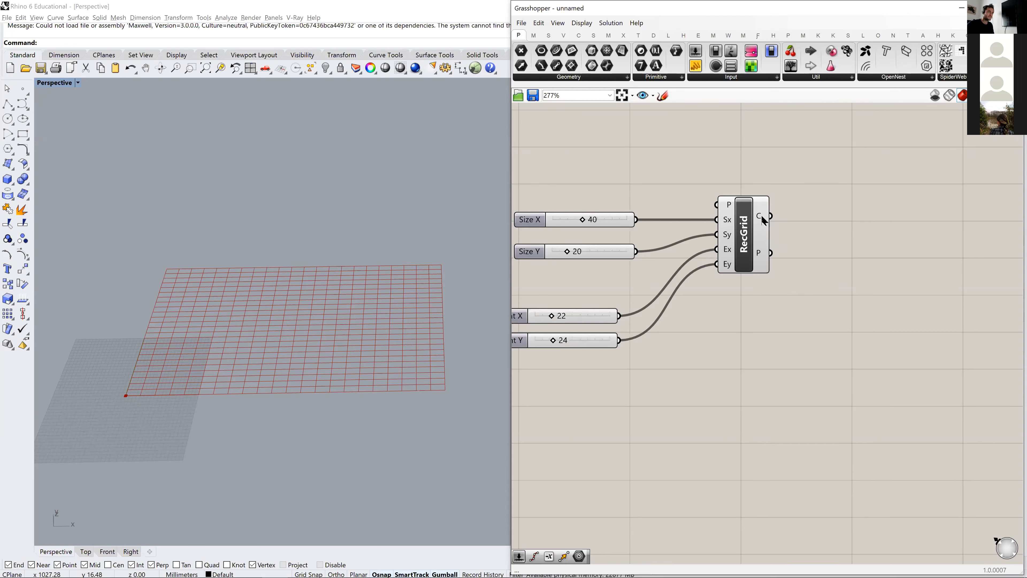
left_click_drag(695, 66, 959, 230)
left_click_drag(891, 230, 898, 230)
right_click_drag(799, 280, 588, 294)
left_click_drag(739, 273, 778, 240)
left_click_drag(848, 236, 867, 346)
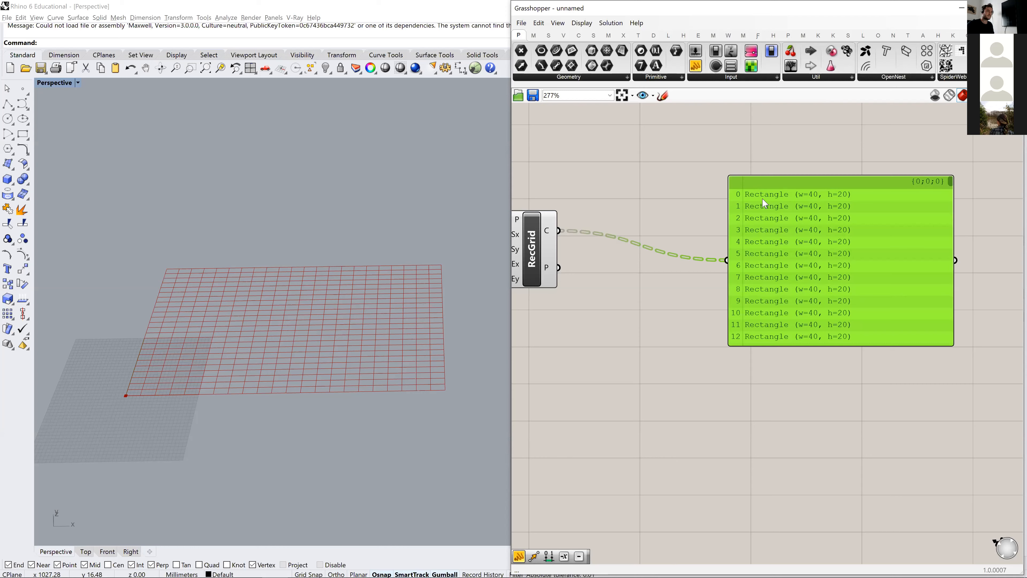
- Move the Cells panel farther up and away from the grid component to free canvas space for new components
right_click_drag(819, 292, 731, 334)
scroll(696, 322, "down", 2)
left_click_drag(781, 291, 881, 247)
right_click_drag(540, 401, 725, 324)
left_click(727, 320)
right_click_drag(752, 256, 784, 260)
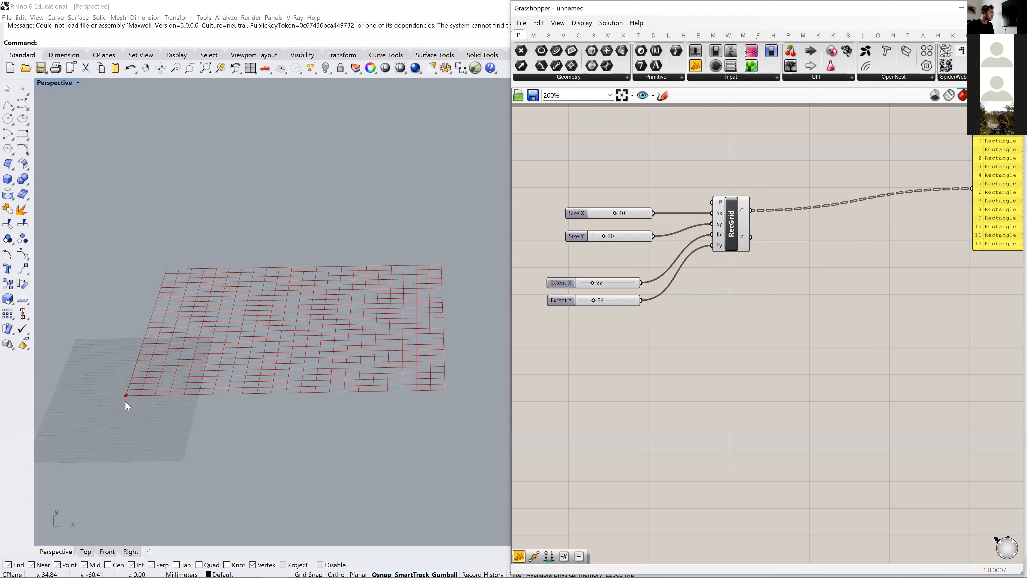
- Add an Area component below the grid's output side and connect the Cells output to its Geometry input
scroll(129, 394, "up", 4)
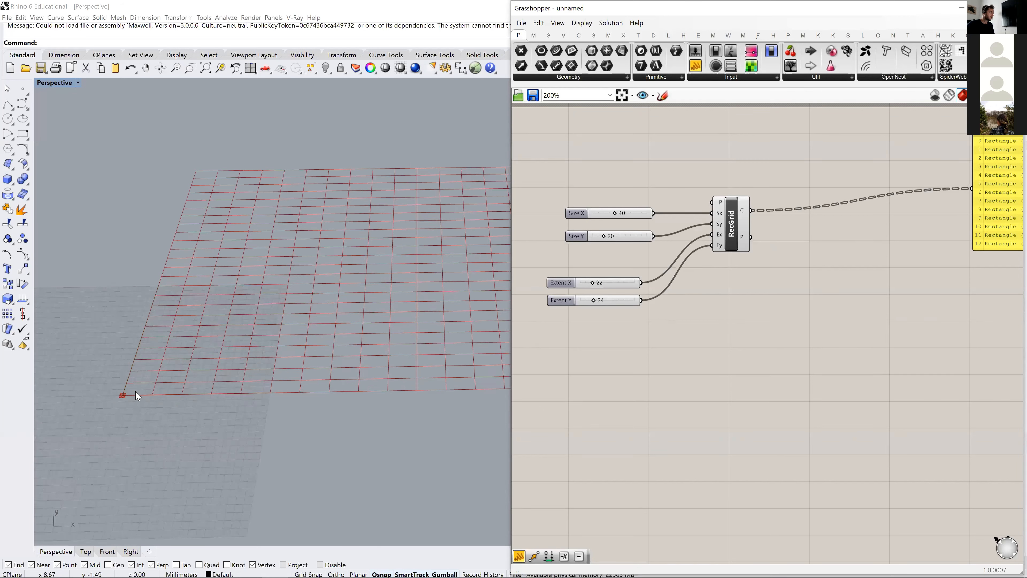
right_click_drag(839, 268, 774, 276)
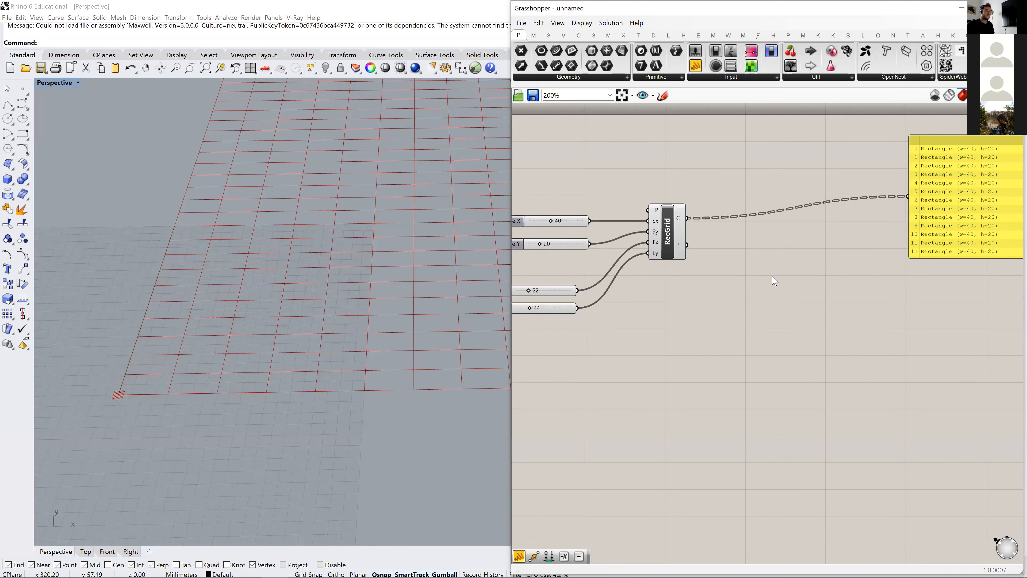
double_click(773, 277)
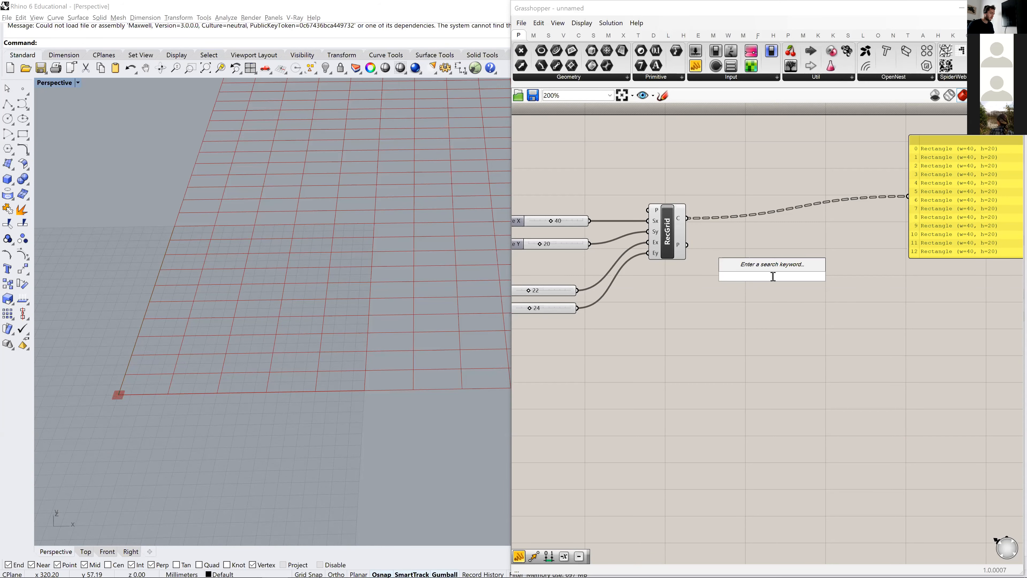
type("are")
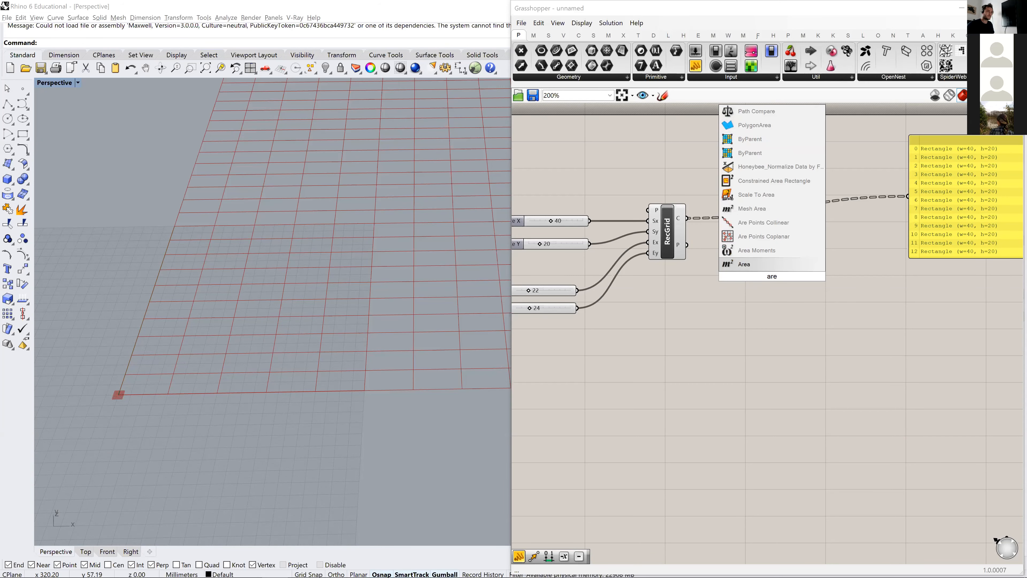
left_click(756, 266)
right_click_drag(677, 272, 631, 240)
left_click_drag(643, 187, 739, 299)
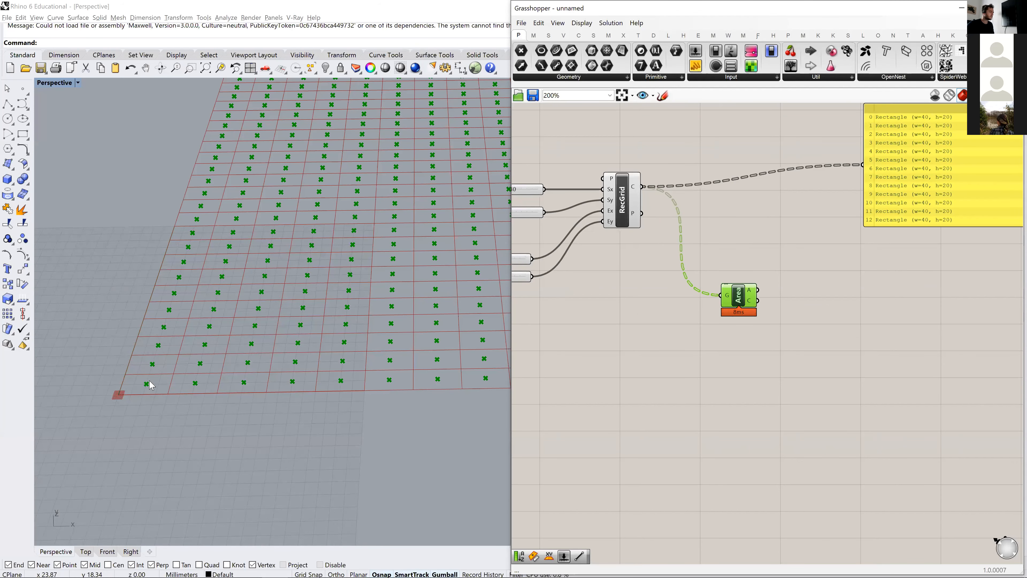
- Shift the Area component away from the grid component and examine the cell centroids in the Perspective viewport
right_click_drag(772, 354, 666, 378)
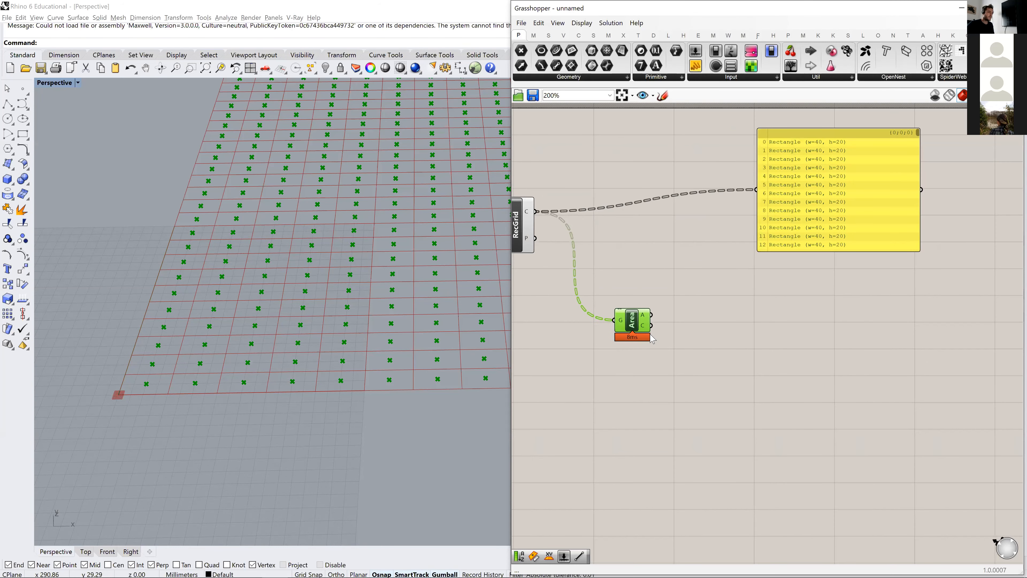
mouse_move(645, 331)
left_click_drag(635, 329, 691, 315)
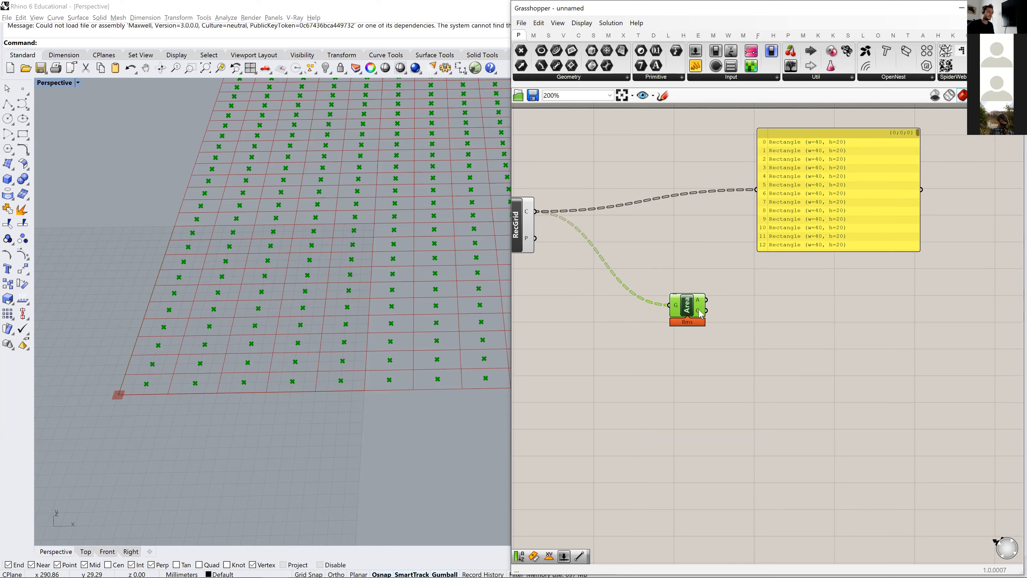
scroll(259, 262, "down", 3)
right_click_drag(259, 262, 220, 290, "shift")
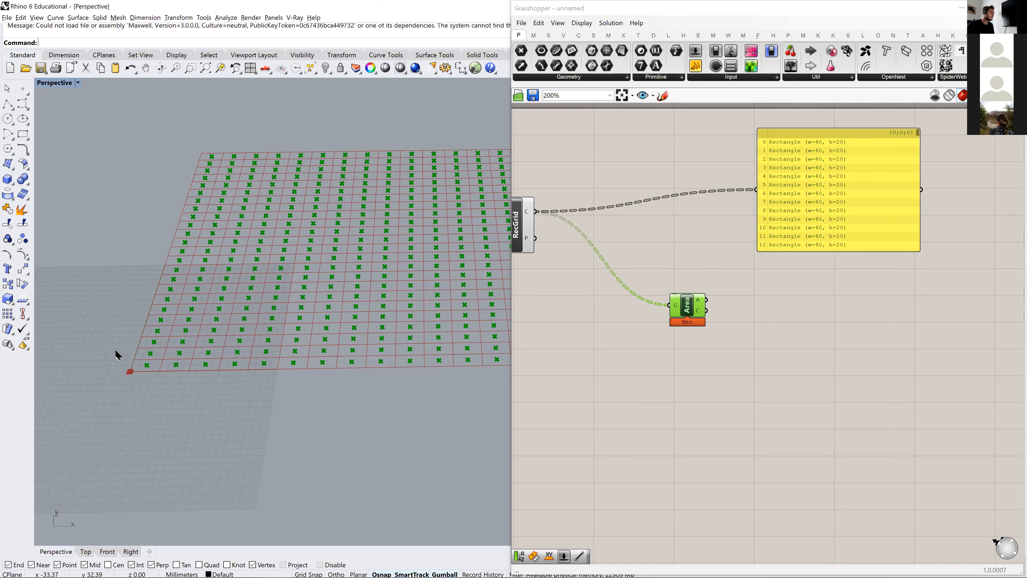
scroll(160, 368, "up", 3)
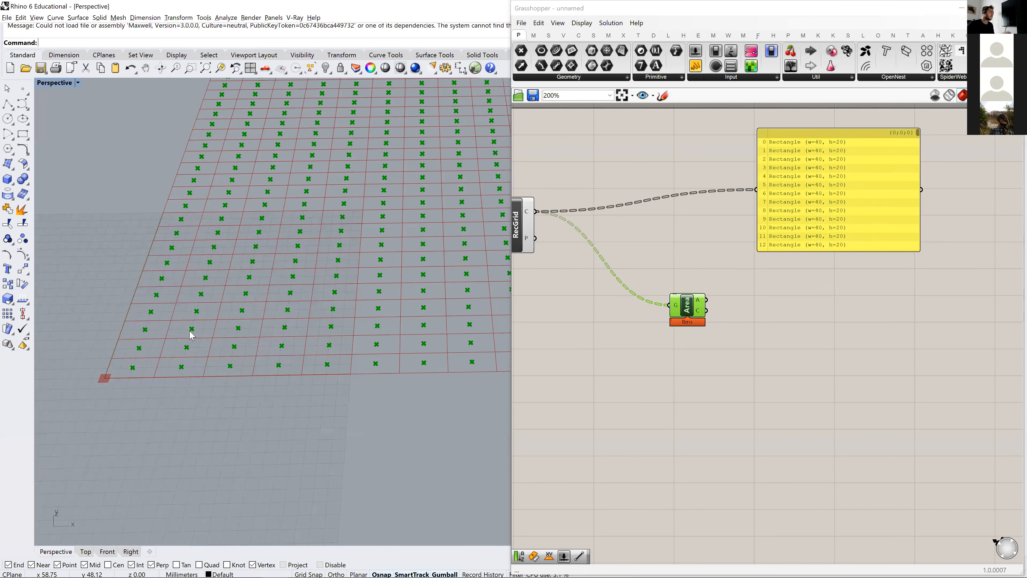
scroll(305, 283, "down", 3)
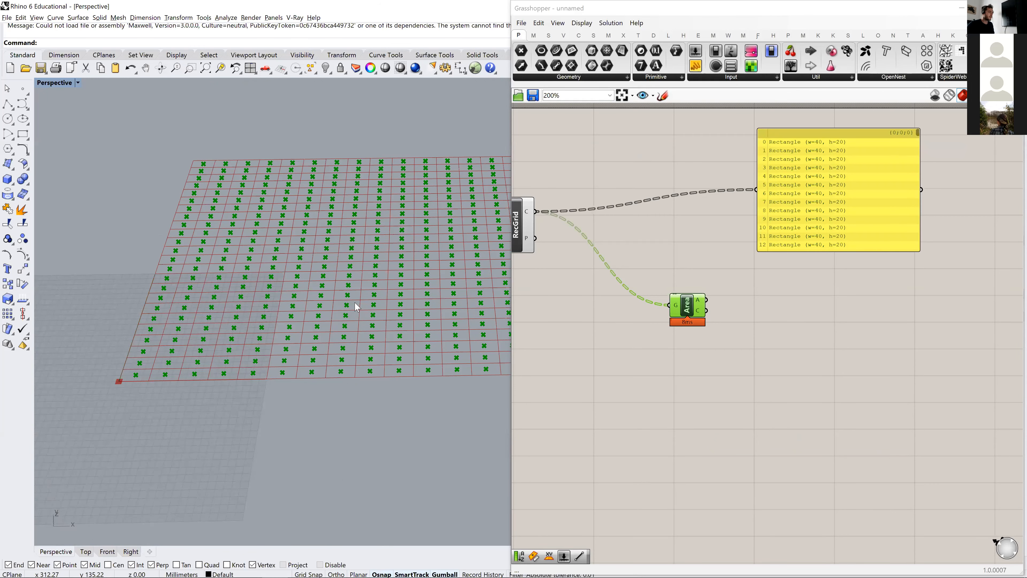
- Switch to Subdigital.pdf and examine the Force Field panel photos on pages 34 and 33, then return to Grasshopper
key("alt+Tab")
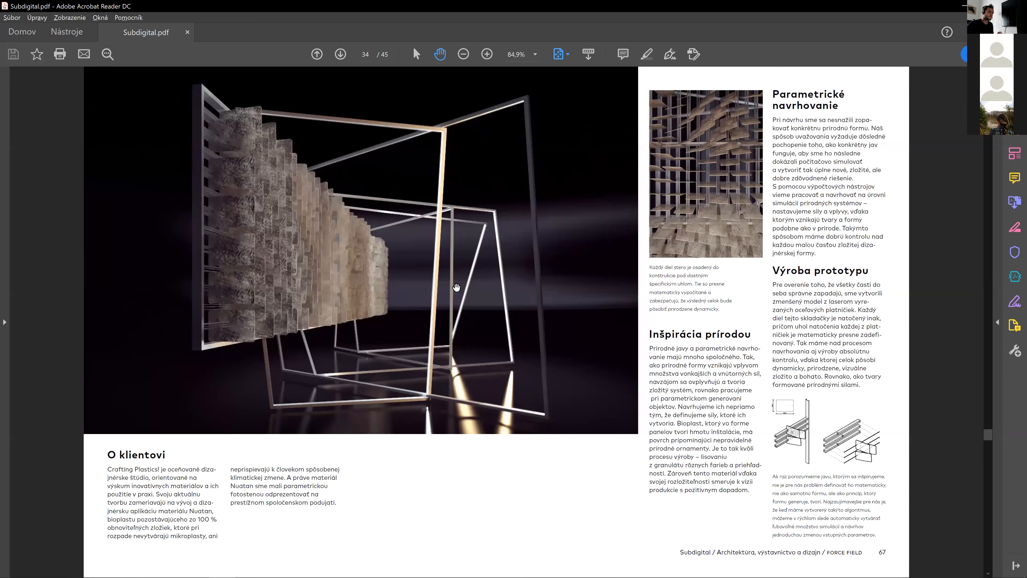
left_click(487, 54)
left_click(488, 56)
left_click_drag(723, 214, 484, 201)
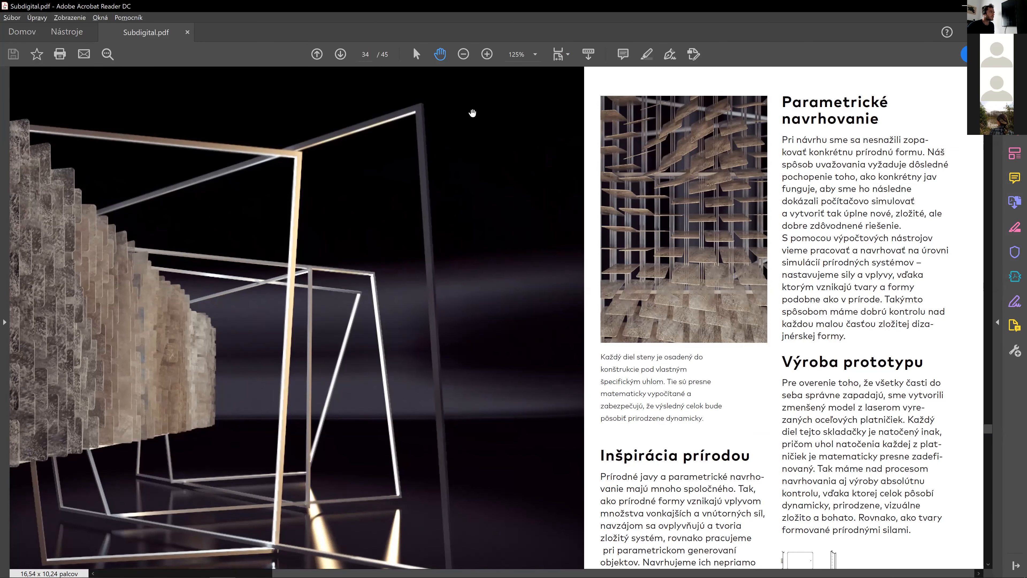
left_click(317, 54)
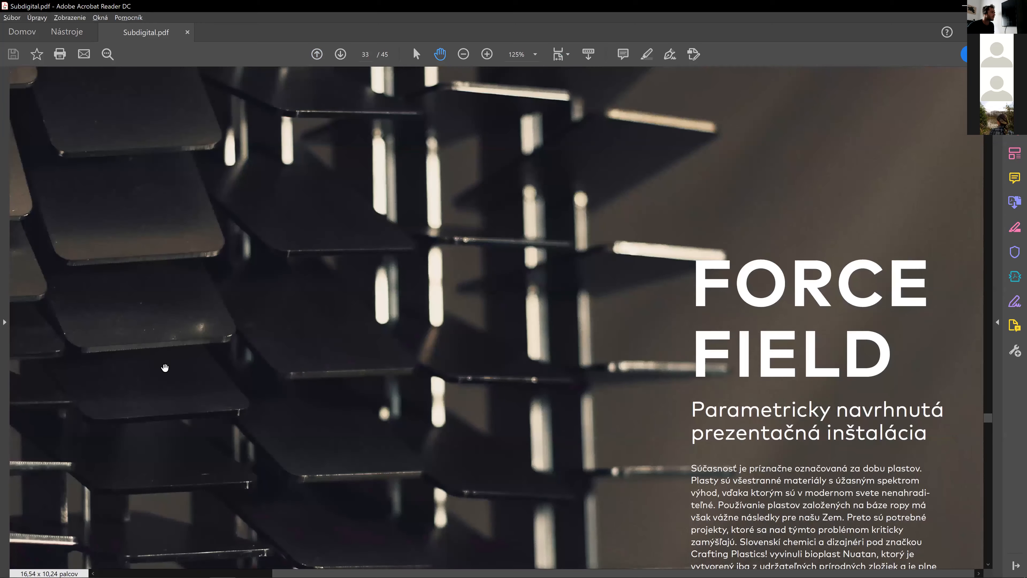
scroll(295, 315, "down", 3)
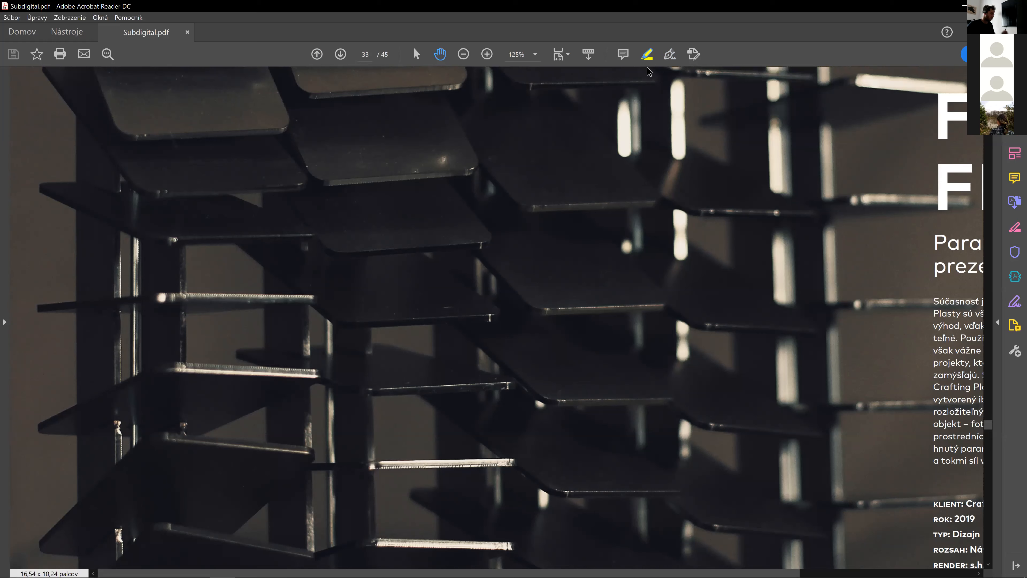
key("F1")
left_click_drag(37, 538, 697, 86)
key("ctrl+c")
key("alt+Tab")
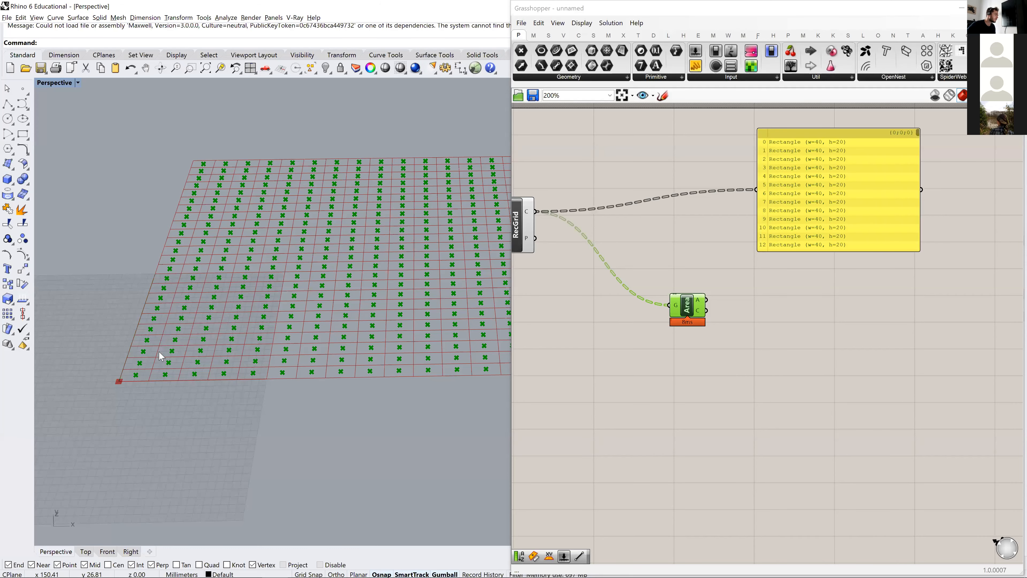
- Reposition the Area component below and to the right of the grid component, between it and the panel
right_click_drag(175, 355, 187, 359)
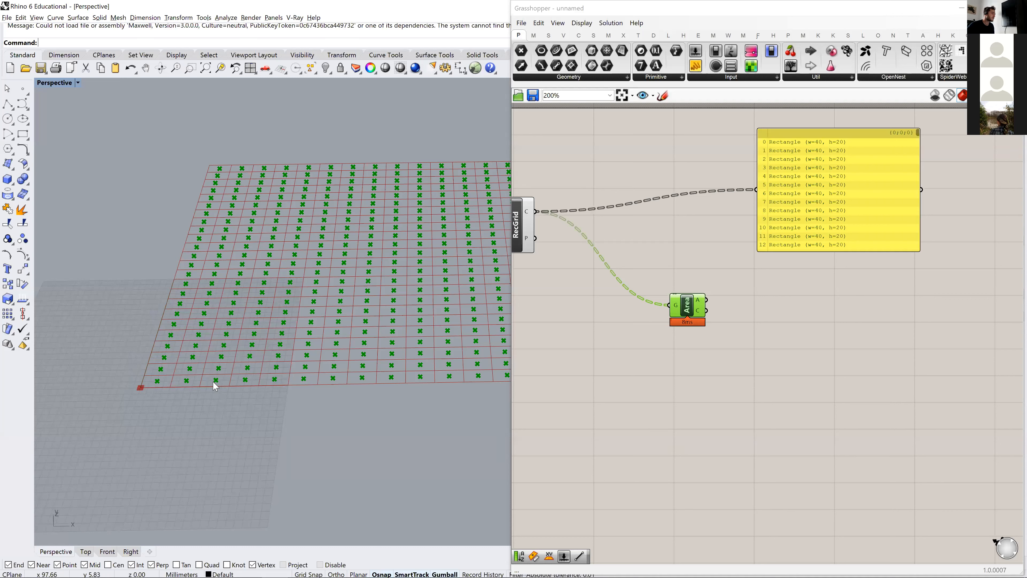
left_click(763, 371)
right_click_drag(779, 261, 755, 287)
right_click_drag(692, 297, 734, 268)
left_click_drag(699, 312, 632, 328)
left_click(681, 395)
right_click_drag(673, 372, 716, 352)
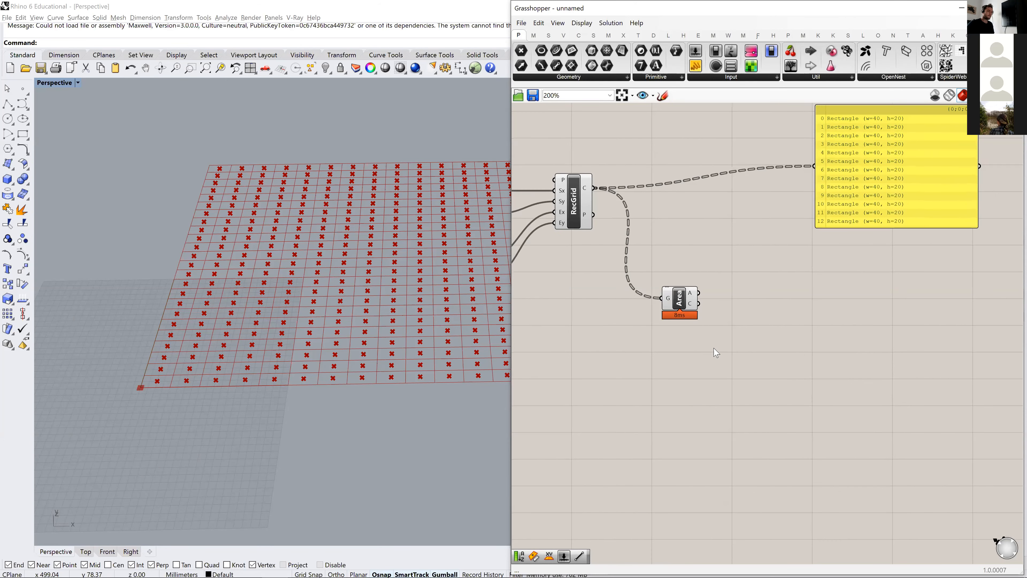
left_click_drag(679, 308, 687, 304)
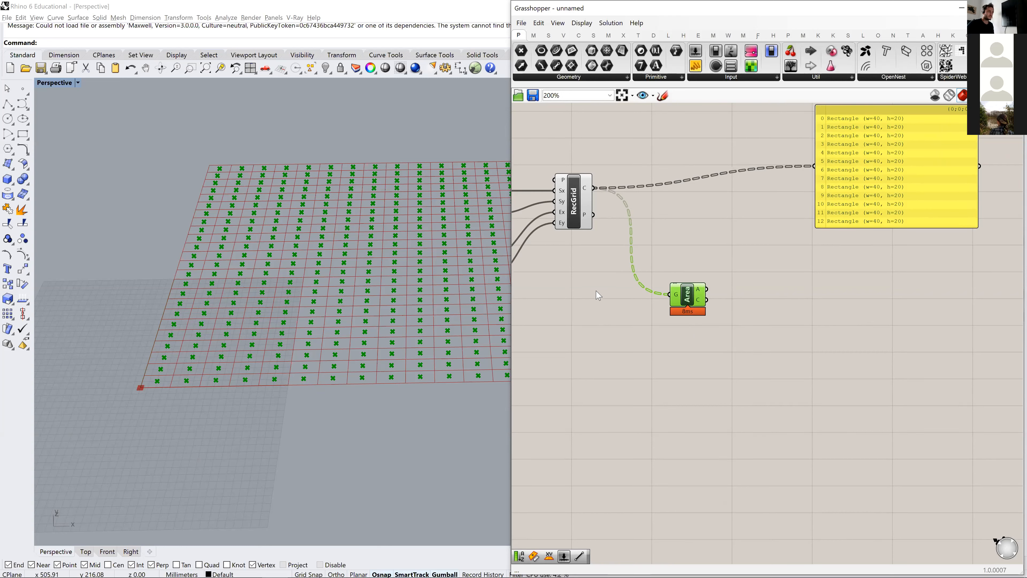
left_click_drag(694, 300, 708, 301)
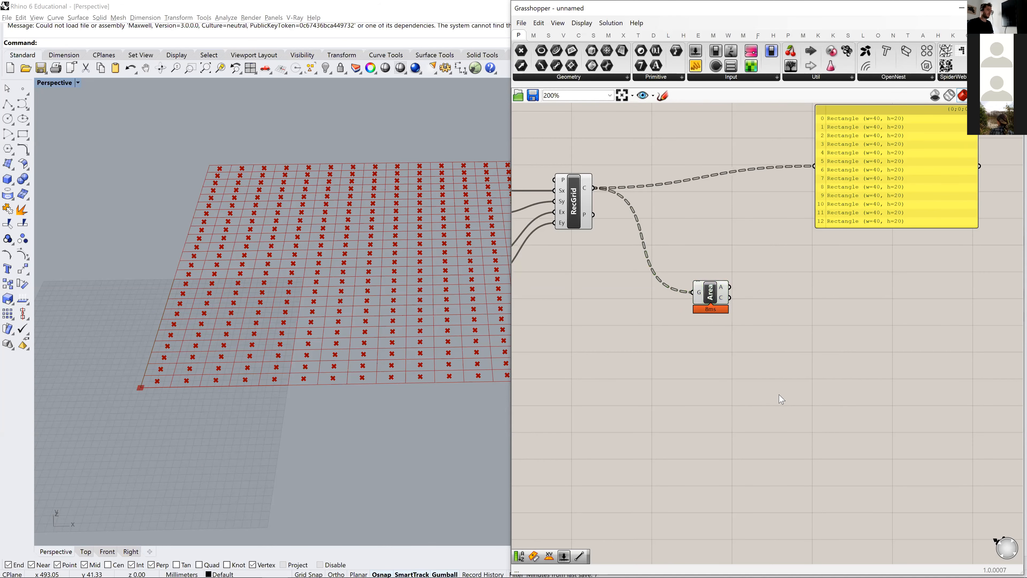
- Add a Tree Statistics component, feed it the Area component's Centroid output and inspect its Paths output
double_click(780, 394)
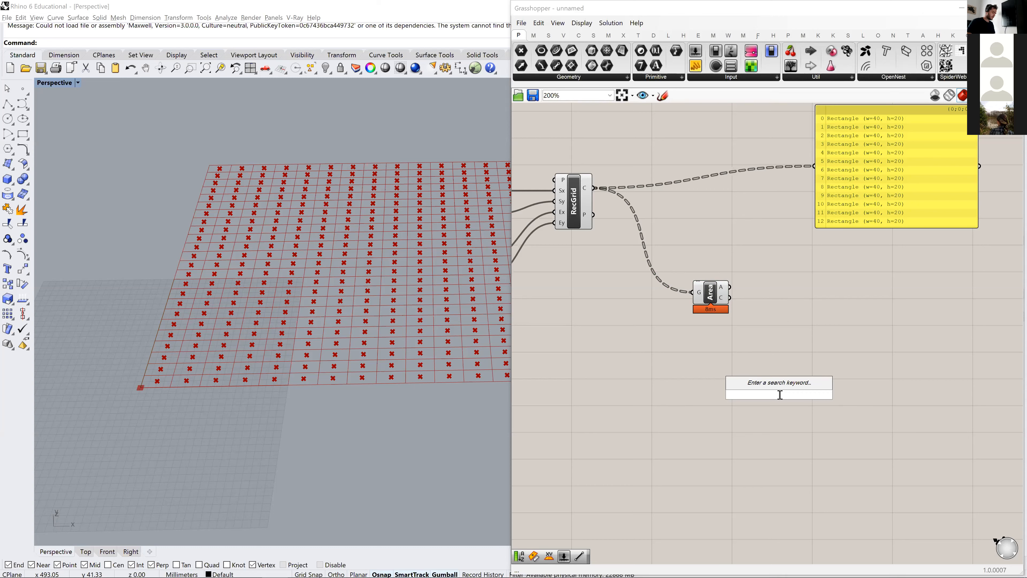
type("tree stat")
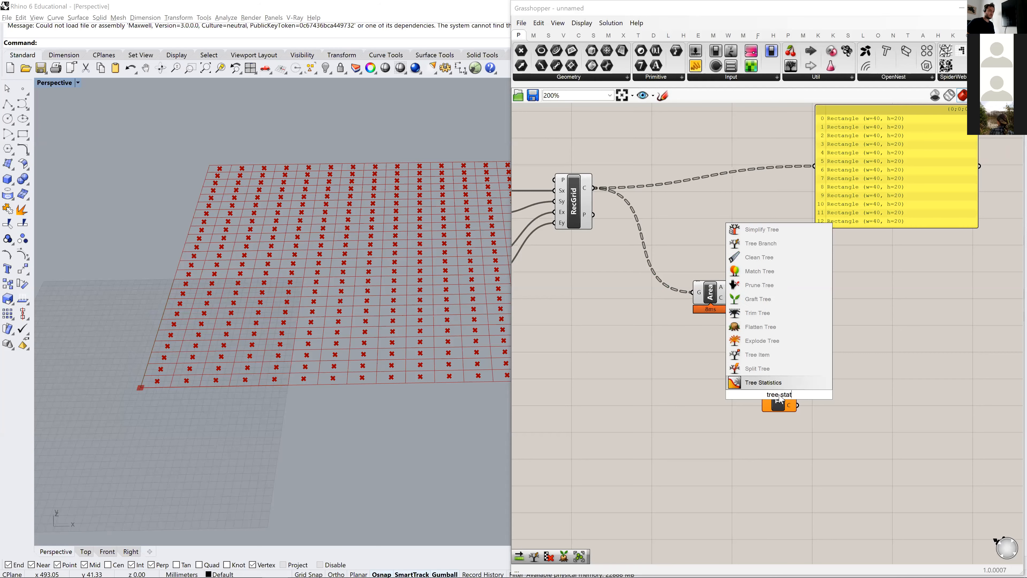
key("Return")
left_click_drag(729, 298, 770, 355)
right_click_drag(790, 350, 757, 337)
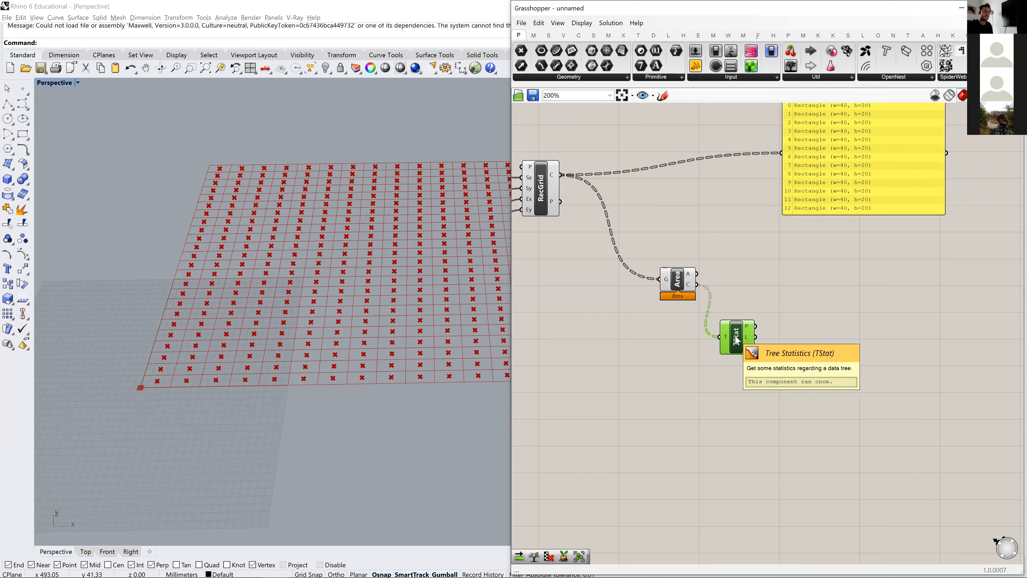
mouse_move(748, 351)
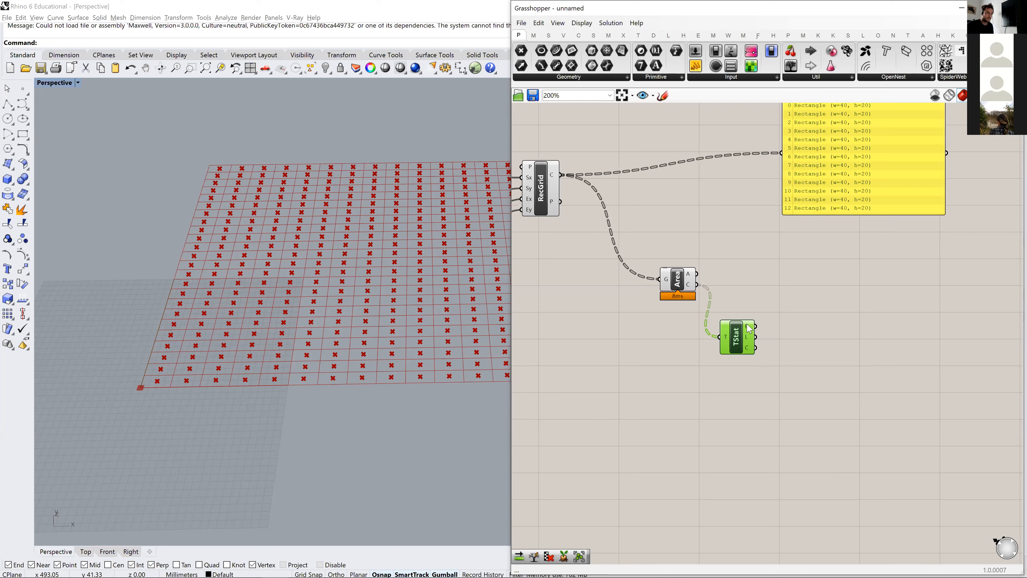
mouse_move(749, 328)
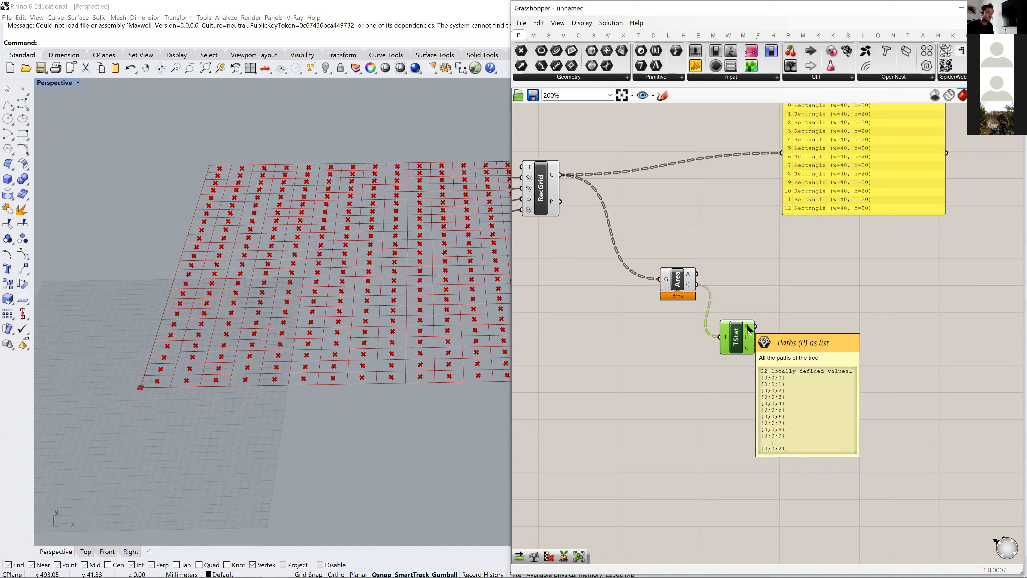
- Add a List Item component beside Tree Statistics and connect the Paths output to its List input
right_click_drag(792, 309, 755, 315)
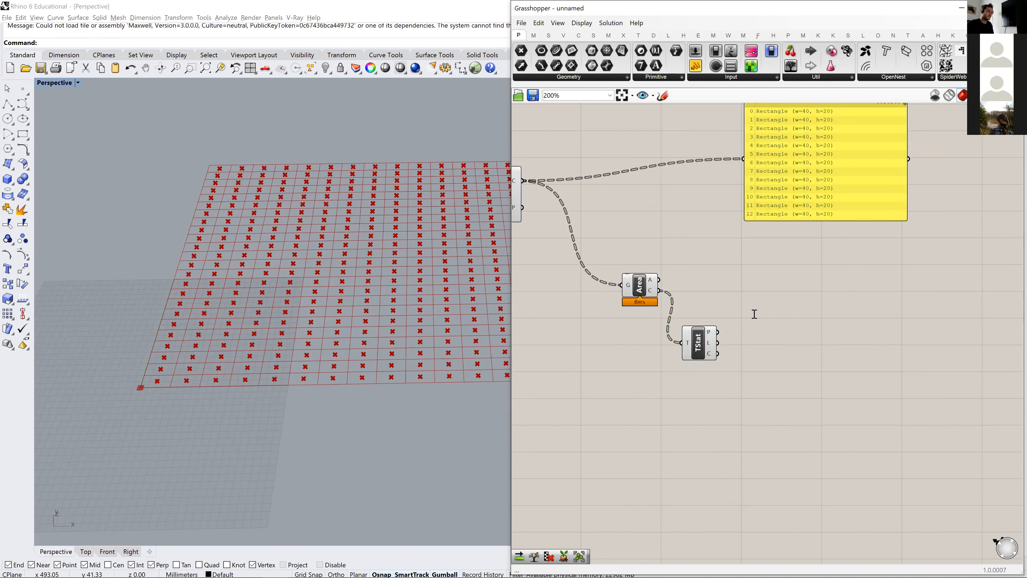
double_click(755, 314)
type("list item")
key("Return")
left_click_drag(719, 332, 735, 303)
left_click_drag(751, 315, 763, 344)
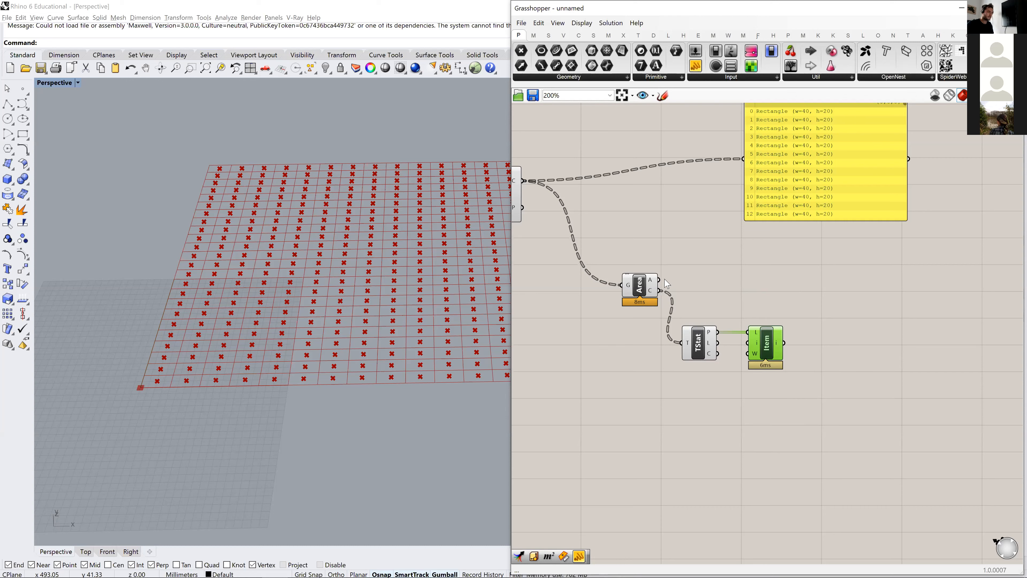
- Add a Tree Branch component with the centroids as its tree and the List Item output as its path
double_click(819, 309)
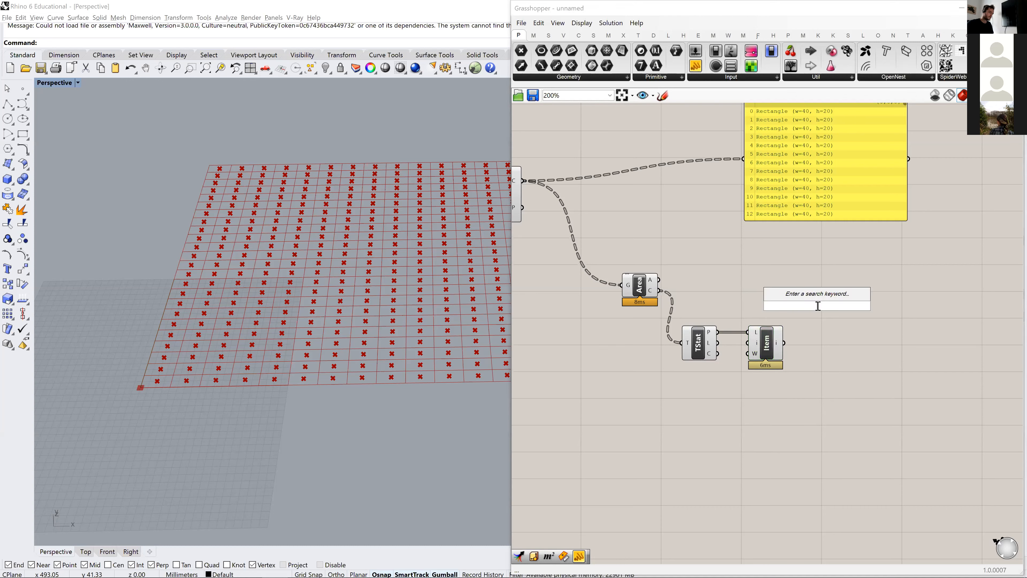
type("tre")
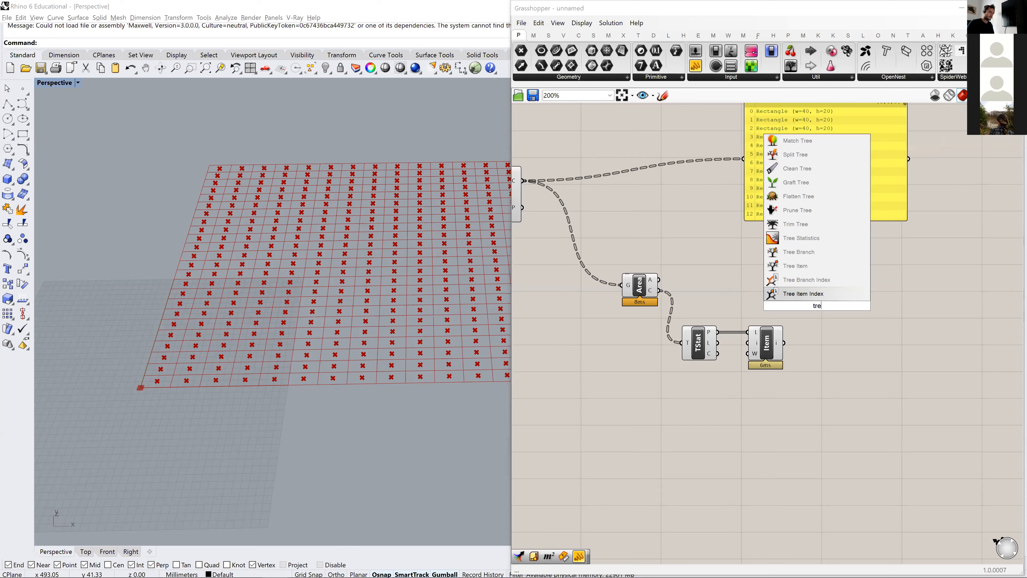
type("e branch")
key("Return")
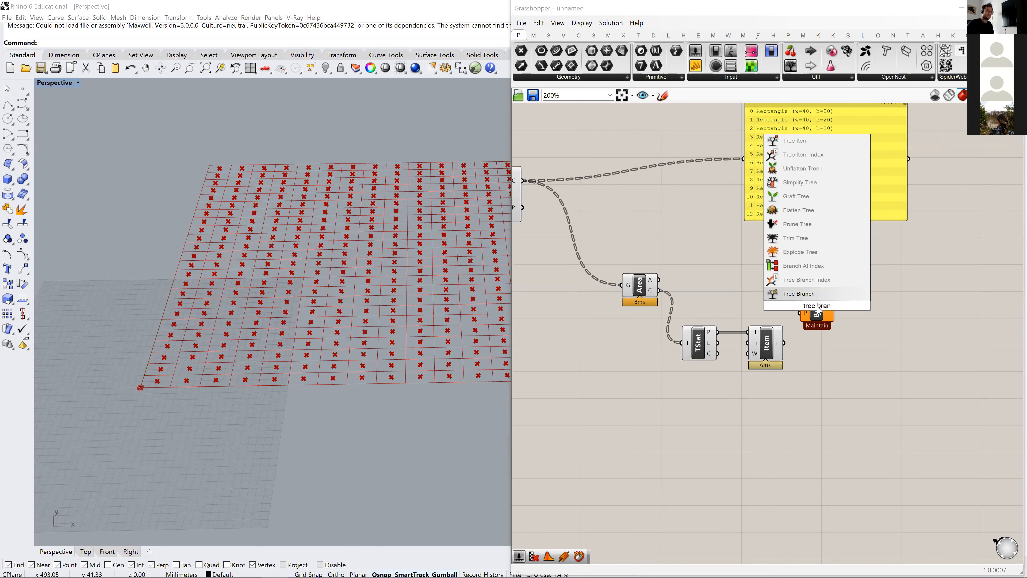
left_click_drag(660, 291, 838, 313)
left_click_drag(784, 343, 849, 302)
left_click(840, 306)
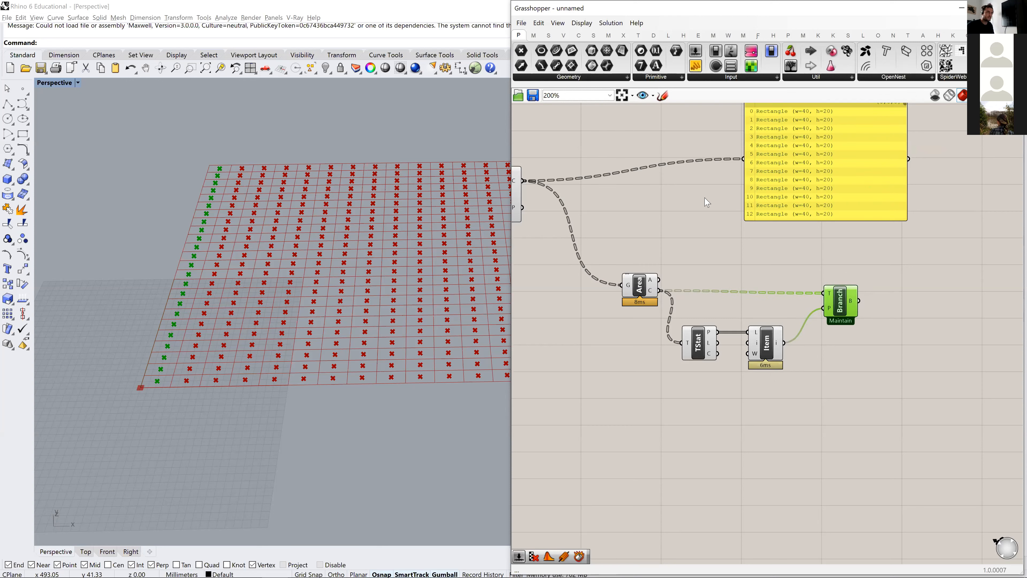
left_click(829, 398)
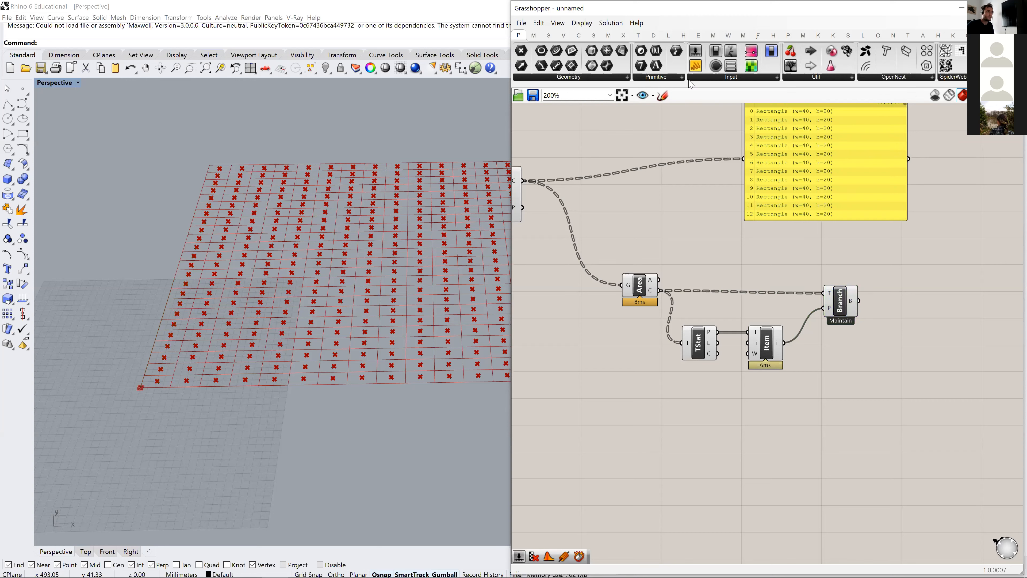
- Add a panel below the Tree Branch component and wire the List Item output into it
left_click_drag(696, 65, 849, 362)
left_click_drag(783, 343, 837, 376)
left_click(817, 367)
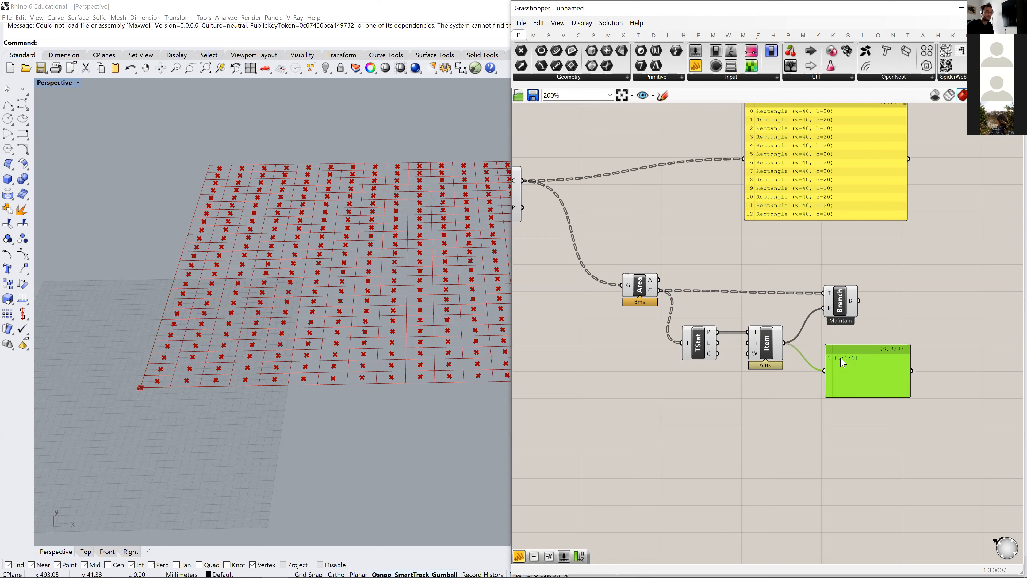
- Move Tree Statistics closer beneath the Area component and select Tree Branch to highlight its points in the viewport
left_click_drag(702, 348, 677, 348)
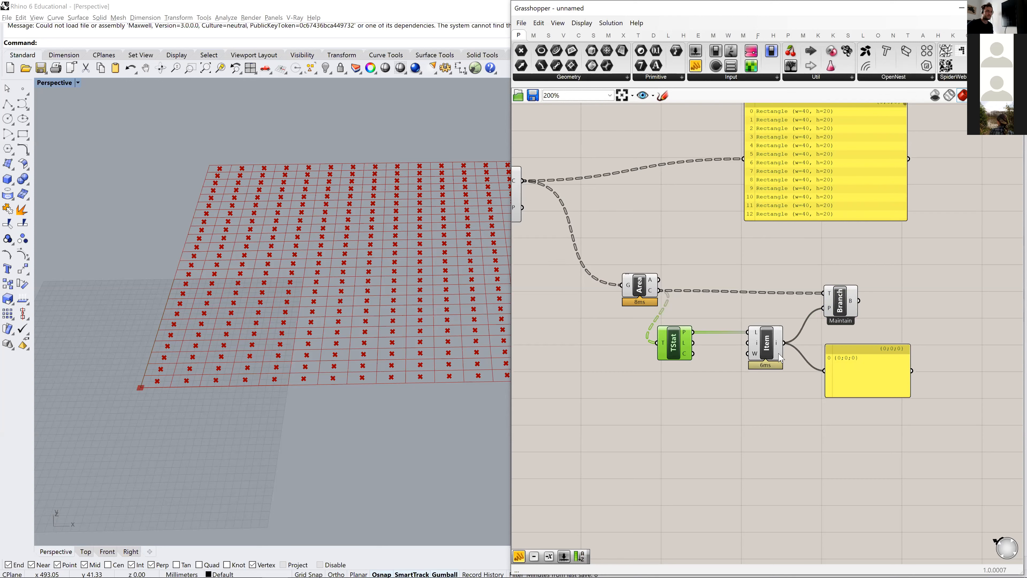
left_click(840, 304)
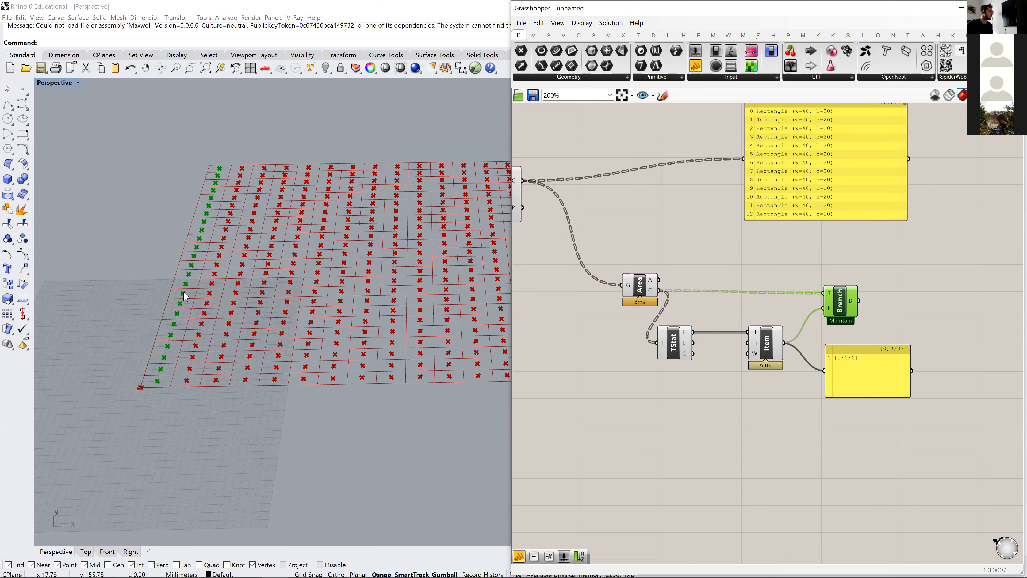
right_click_drag(682, 439, 691, 389)
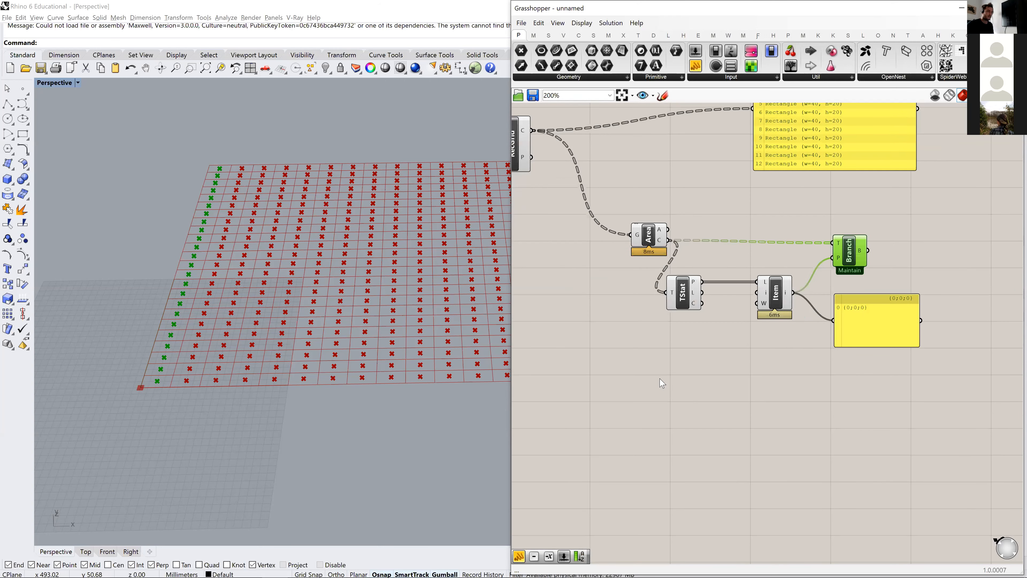
- Add a number slider with value 2 and connect it to the index input of the List Item component
double_click(658, 373)
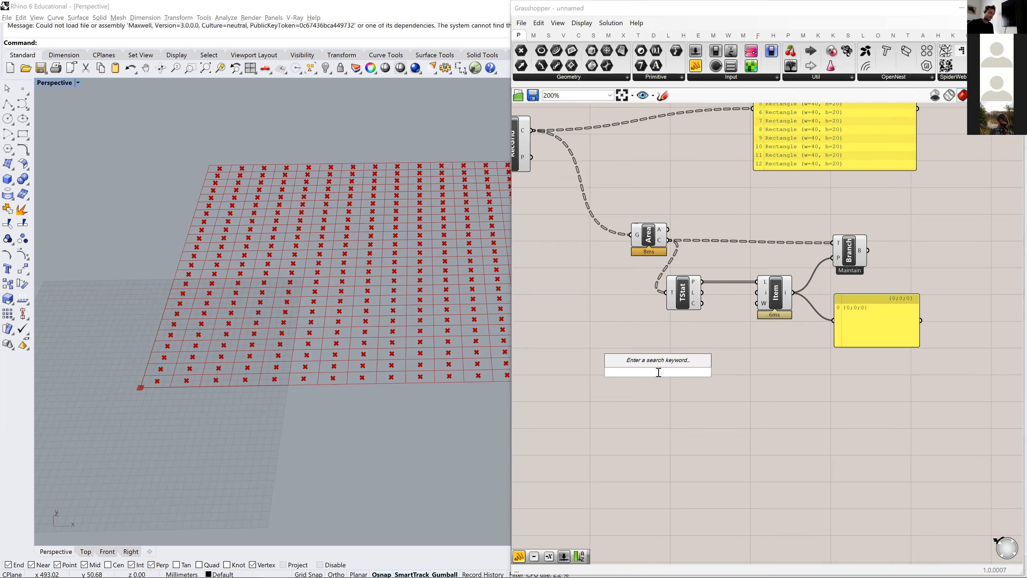
type("2")
key("Return")
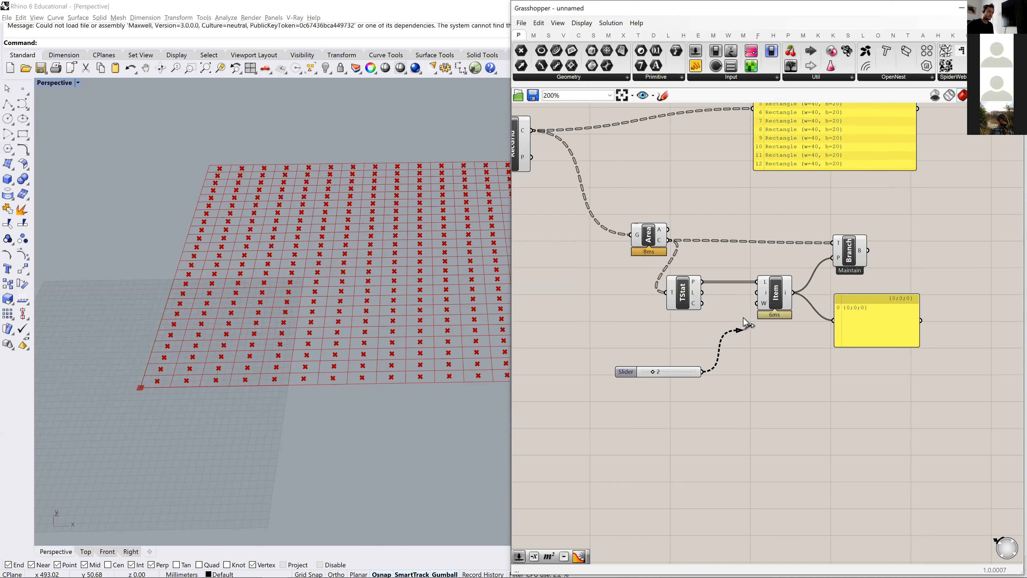
left_click_drag(743, 318, 757, 292)
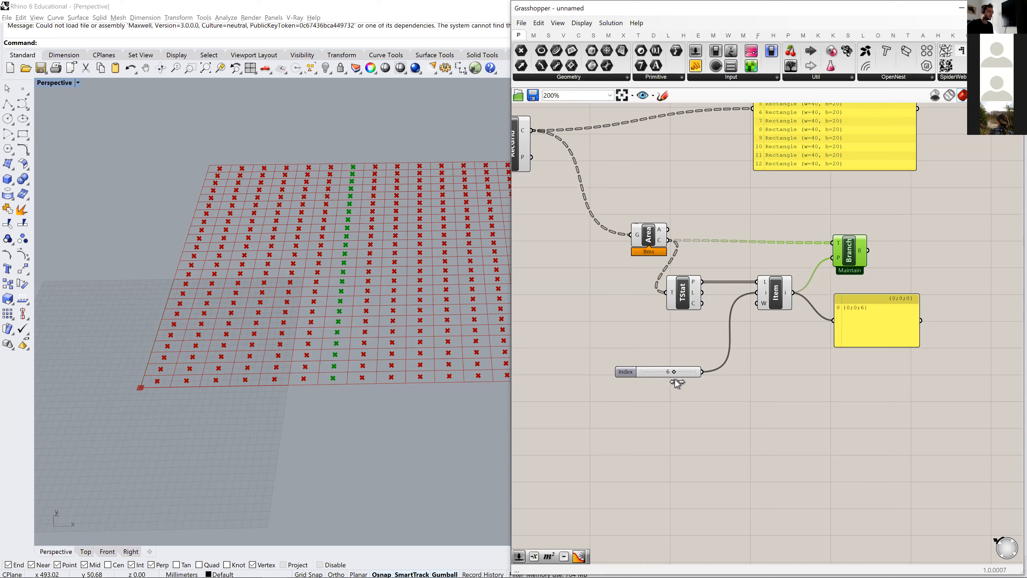
- Vary the List Item index slider to check different point columns, such as index 6, and set it to 0
left_click_drag(679, 380, 684, 380)
left_click(773, 356)
right_click_drag(840, 325, 793, 315)
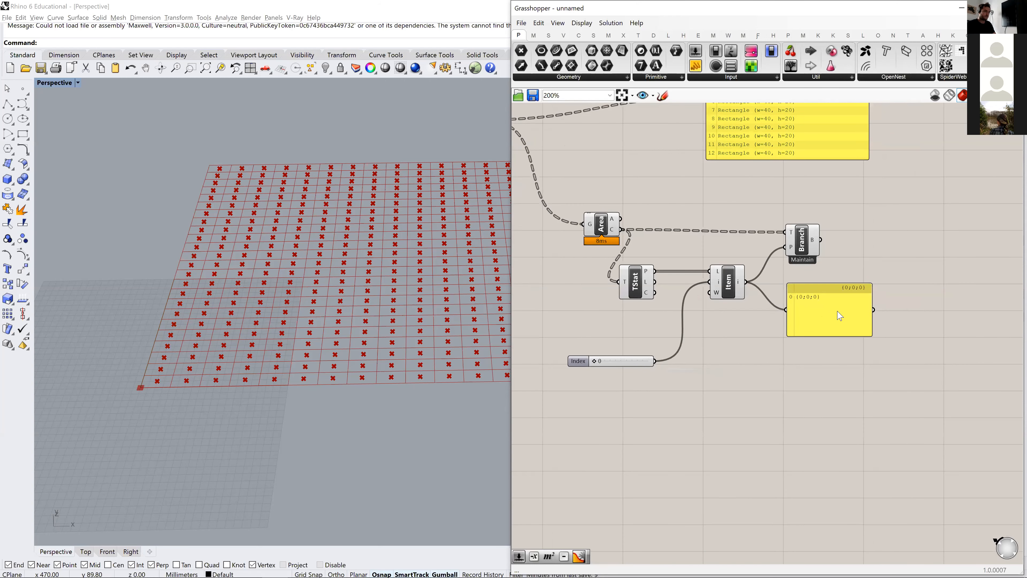
left_click(838, 311)
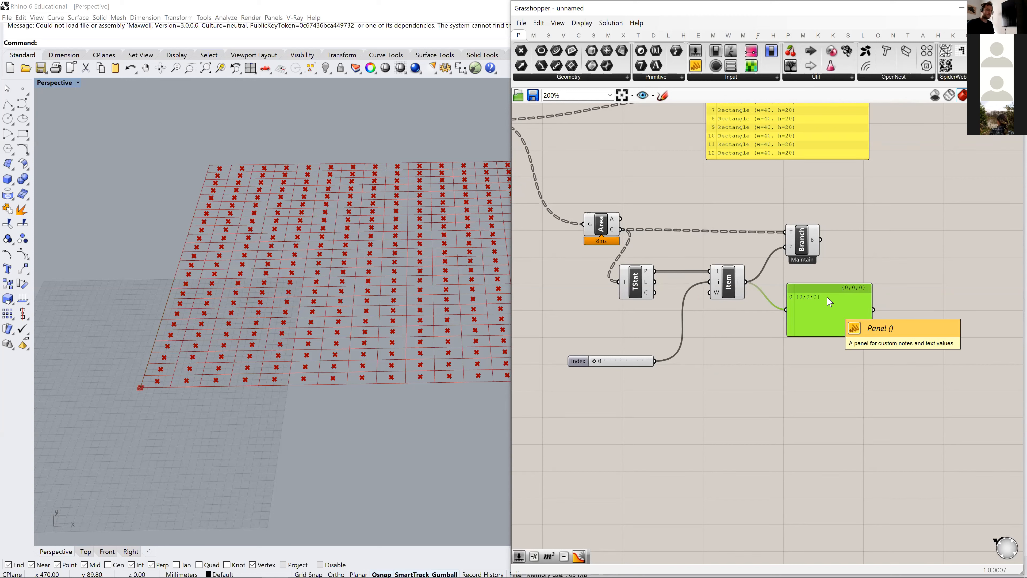
- Add a Dispatch component below List Item and move the path panel farther away to make room
double_click(738, 395)
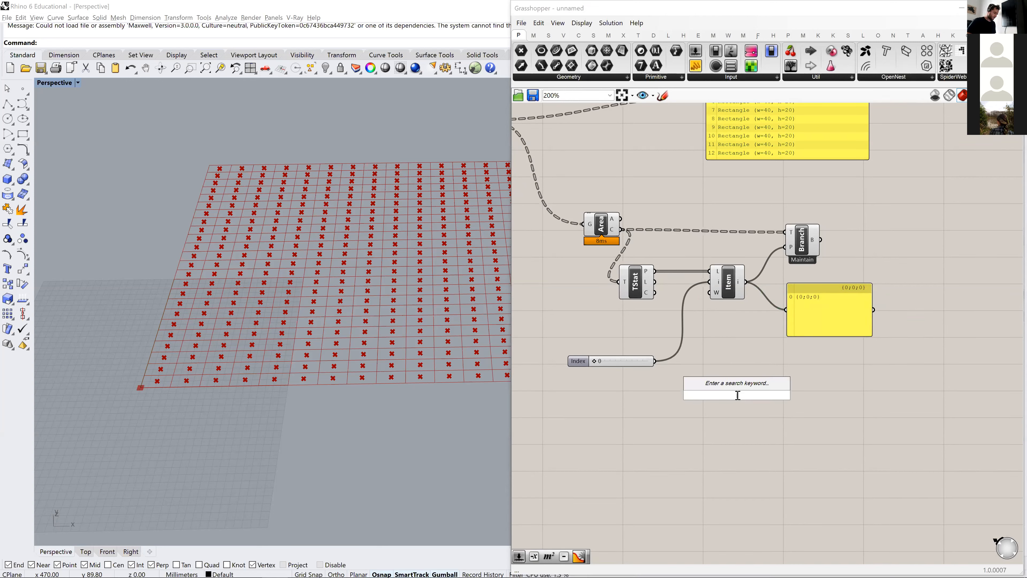
type("dispatch")
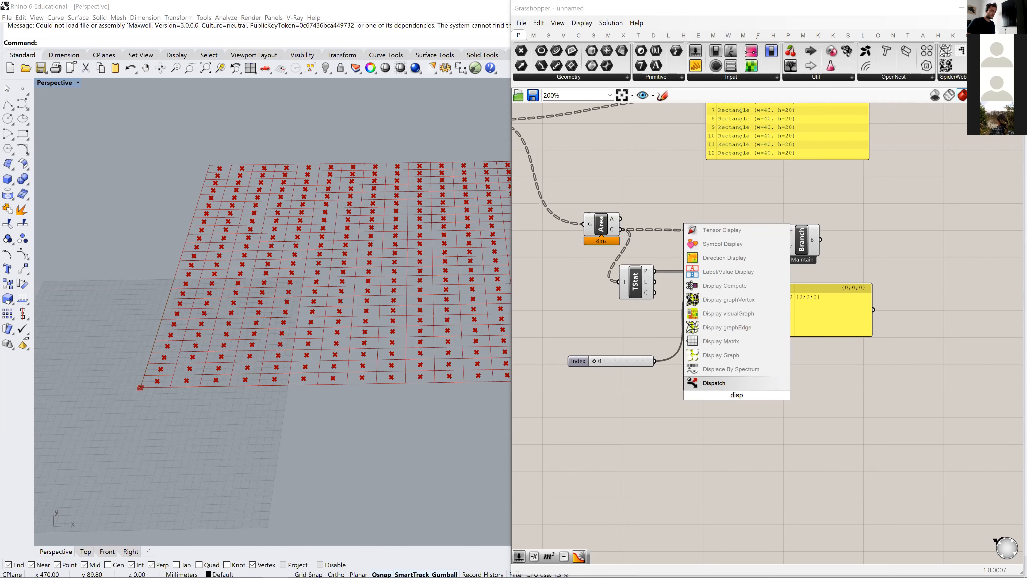
key("Return")
left_click_drag(738, 395, 736, 365)
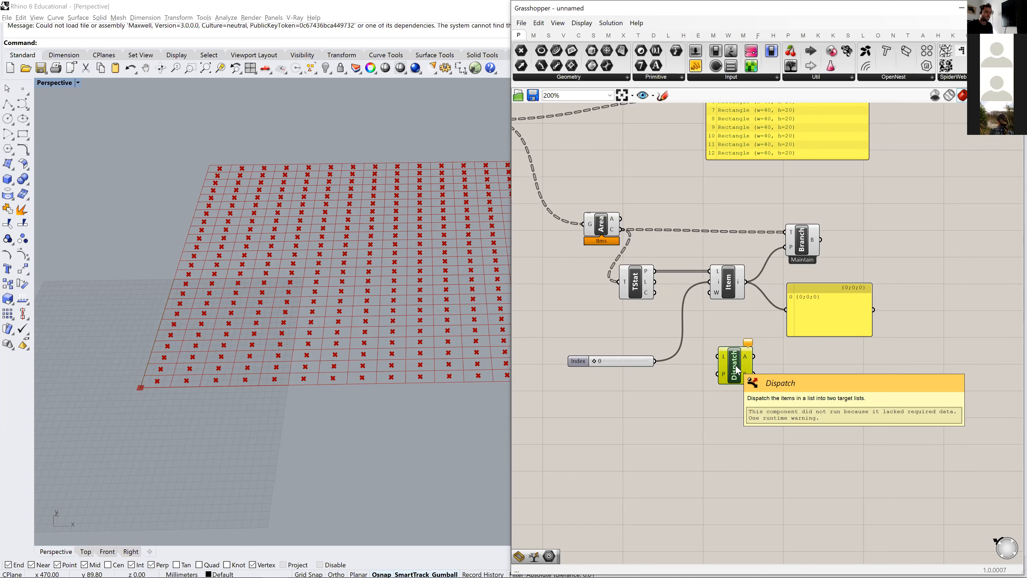
right_click_drag(803, 328, 729, 309)
left_click_drag(731, 314, 793, 311)
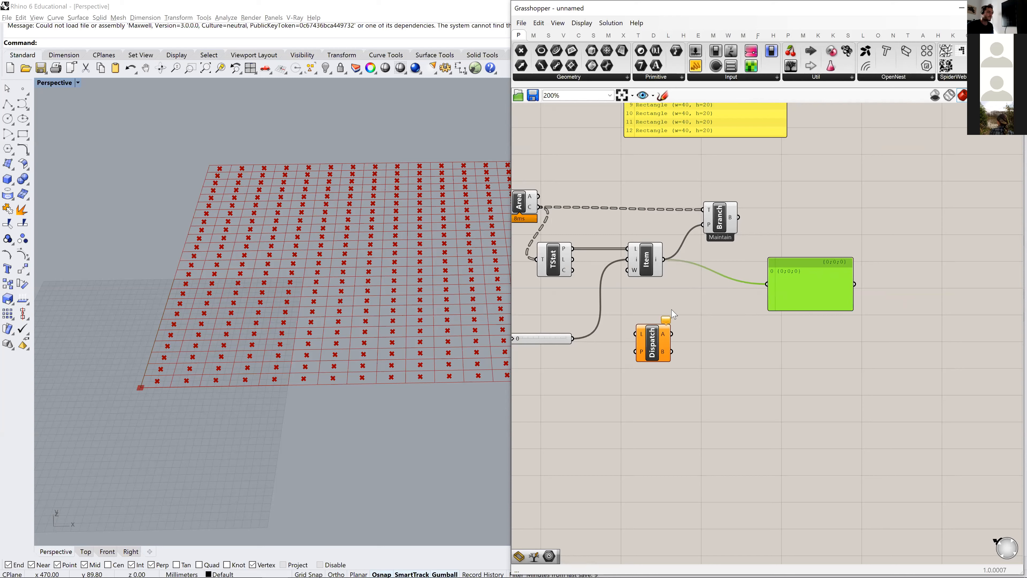
right_click_drag(609, 256, 692, 245)
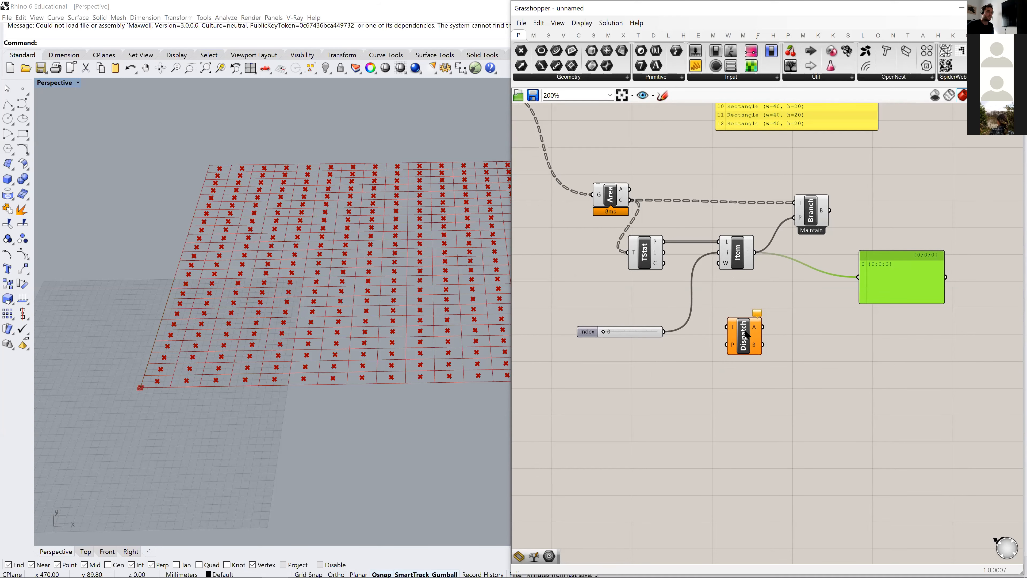
left_click_drag(757, 322, 807, 361)
- Duplicate the path panel below the index slider, feed it the Tree Statistics Paths output and enlarge it to show the whole list
left_click(873, 302)
left_click_drag(825, 316, 711, 318, "alt")
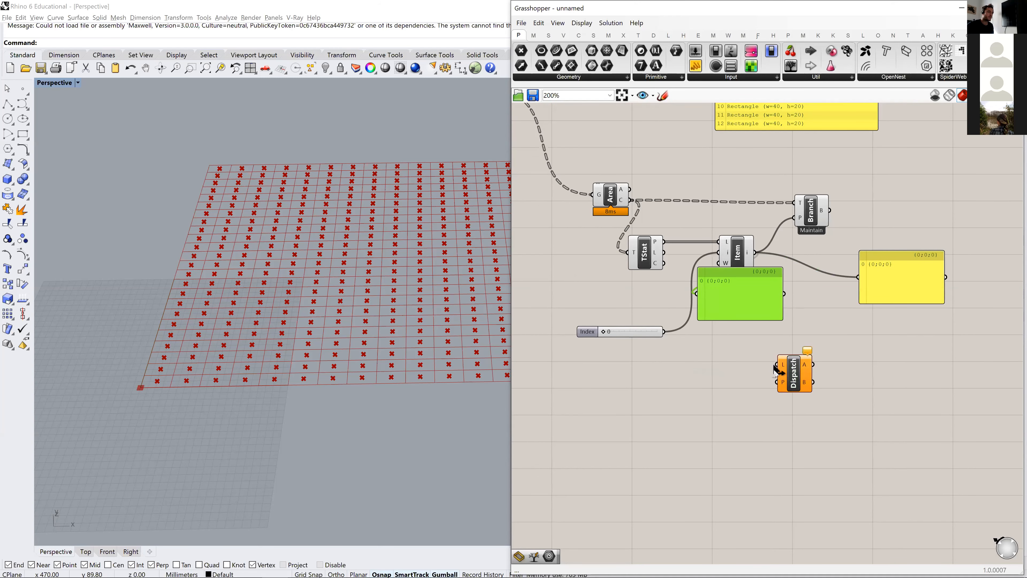
left_click_drag(796, 383, 820, 396)
left_click_drag(715, 270, 714, 309)
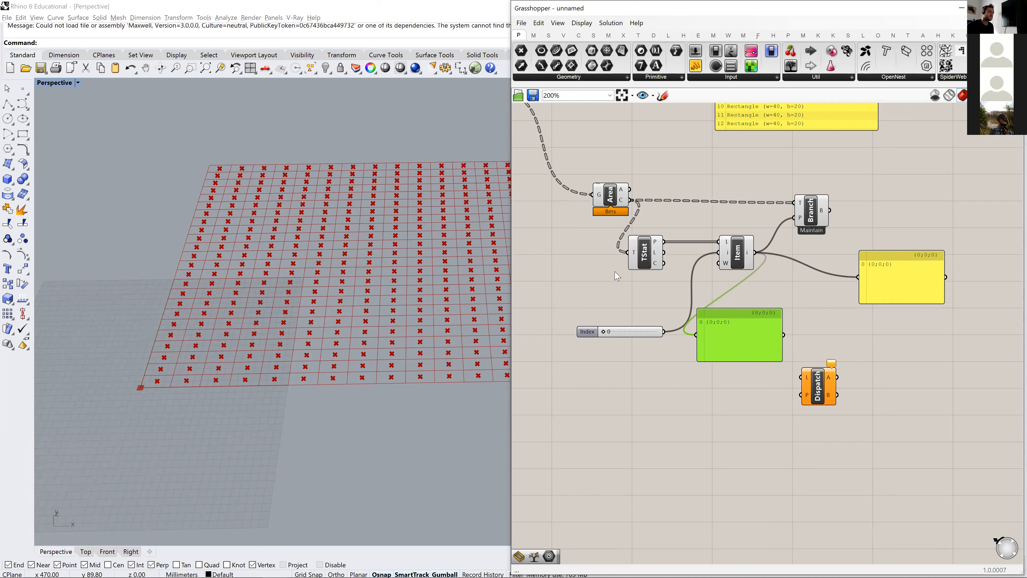
left_click_drag(661, 244, 630, 268)
left_click_drag(696, 335, 633, 265)
left_click_drag(730, 356, 674, 534)
right_click_drag(718, 437, 756, 360)
left_click_drag(722, 409, 683, 445)
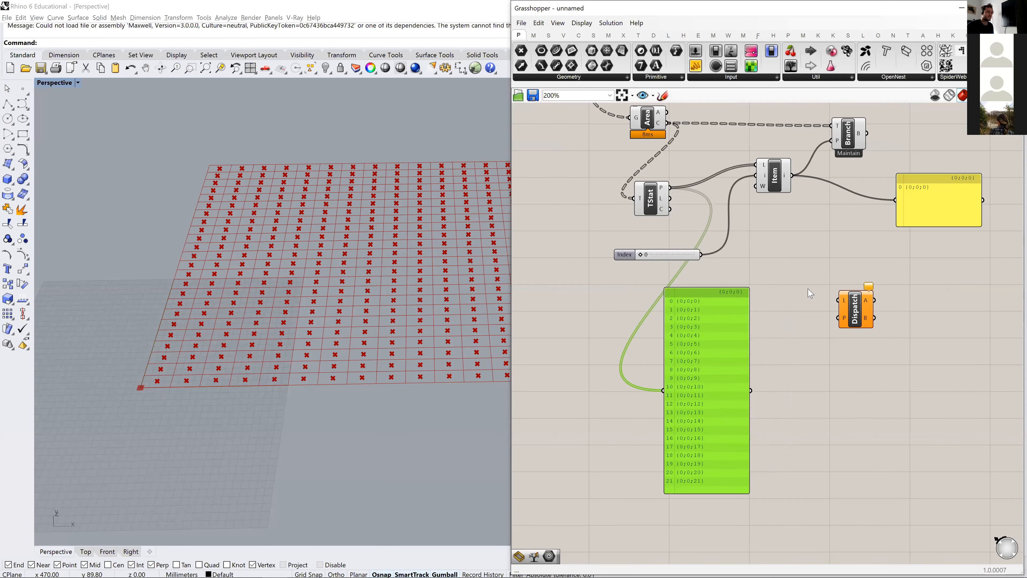
- Place Dispatch beside the enlarged paths panel and connect the Tree Statistics Paths output to its List input
left_click_drag(859, 313, 820, 283)
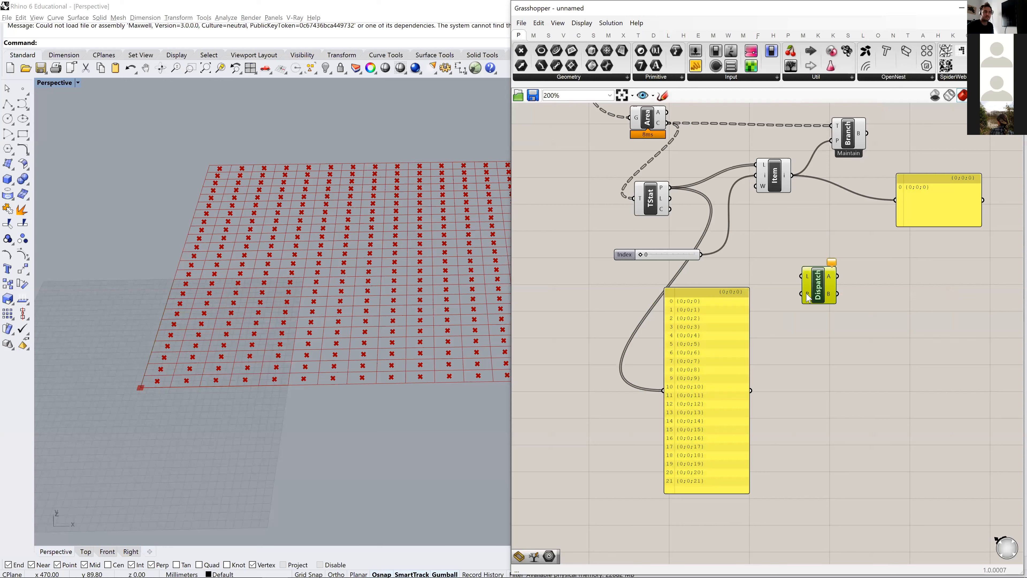
mouse_move(808, 298)
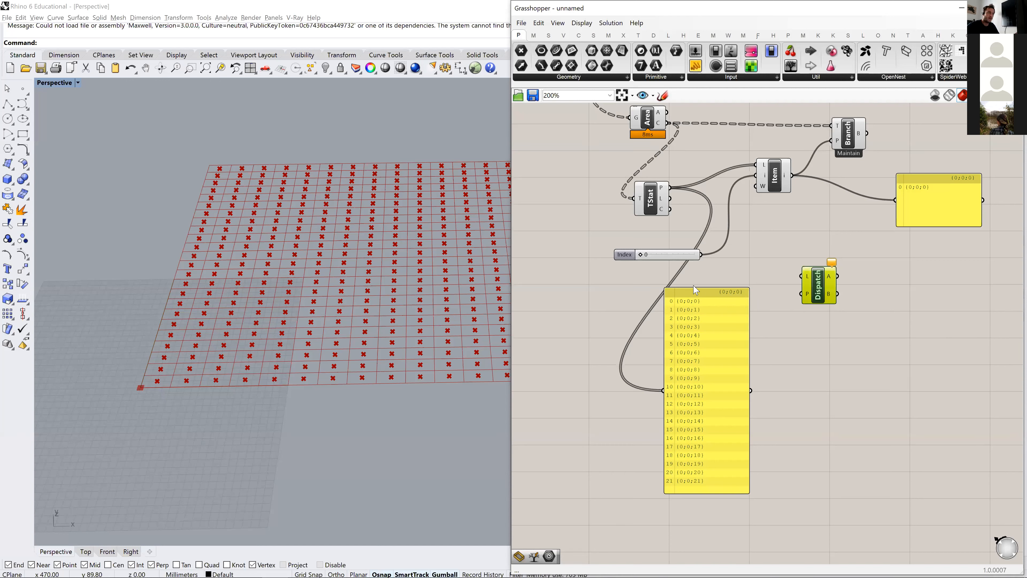
left_click_drag(669, 187, 802, 277)
left_click_drag(713, 334, 697, 342)
- Add two panels beside Dispatch, enlarge them and wire output A into one and output B into the other
left_click(693, 72)
left_click(874, 280)
left_click_drag(816, 285, 780, 298)
left_click_drag(888, 293, 865, 286)
left_click_drag(803, 288, 846, 278)
left_click_drag(872, 288, 962, 301)
left_click_drag(772, 311, 756, 330)
right_click_drag(769, 338, 727, 327)
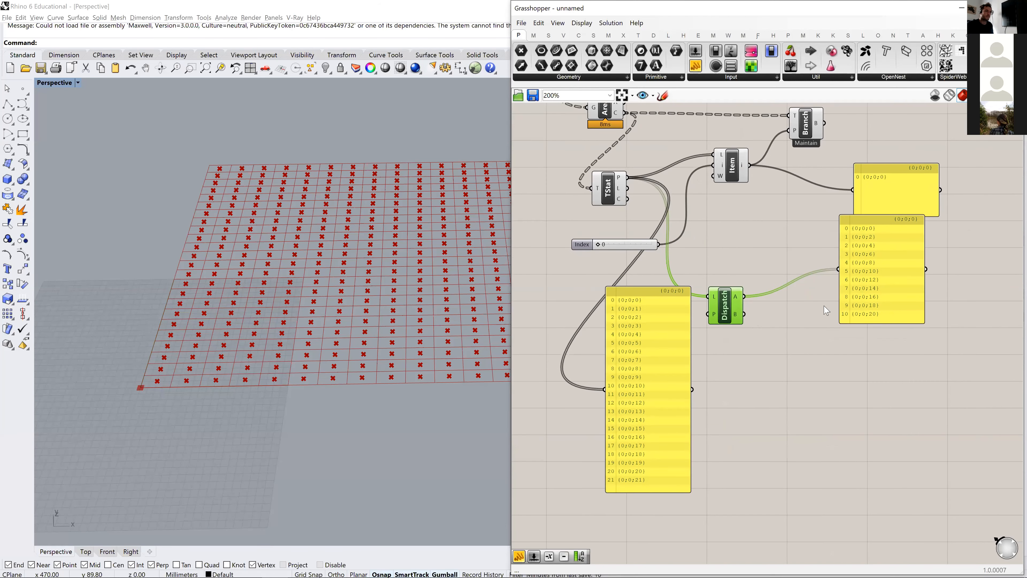
left_click_drag(875, 295, 875, 418, "alt")
left_click_drag(746, 315, 838, 391)
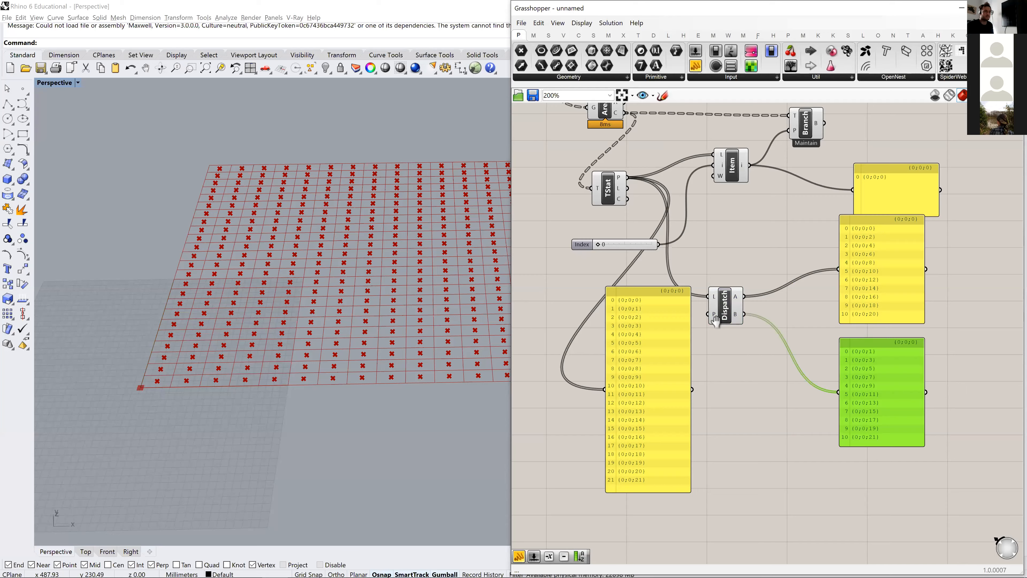
- Reposition List Item and Tree Branch, and delete the three panels showing the List Item and Dispatch outputs
right_click_drag(931, 355, 835, 337)
right_click_drag(844, 243, 811, 262)
scroll(812, 266, "down", 2)
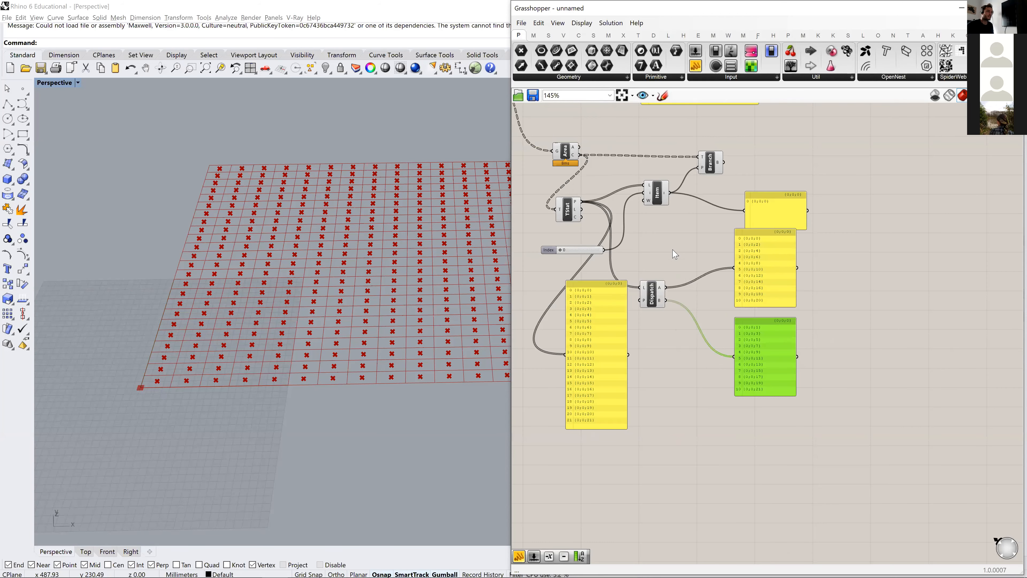
mouse_move(658, 201)
left_mouse_down()
mouse_move(626, 245)
mouse_move(647, 213)
left_mouse_up()
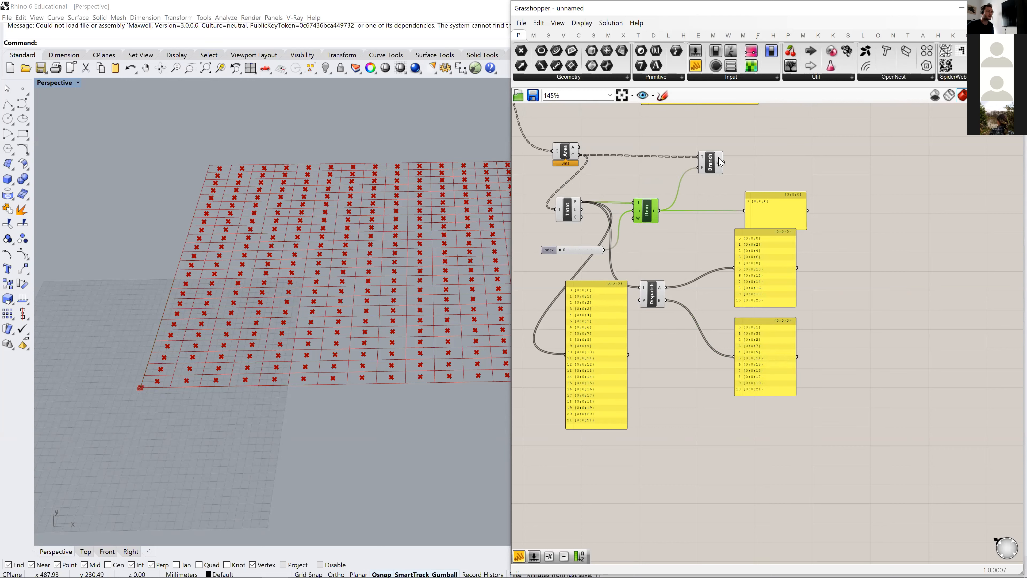
left_click_drag(711, 168, 755, 168)
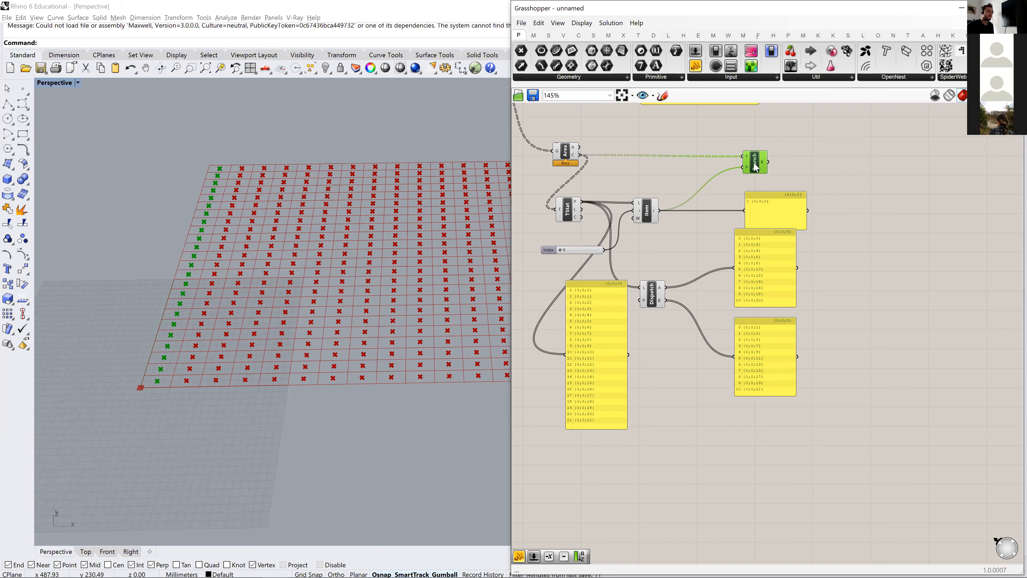
left_click(719, 252)
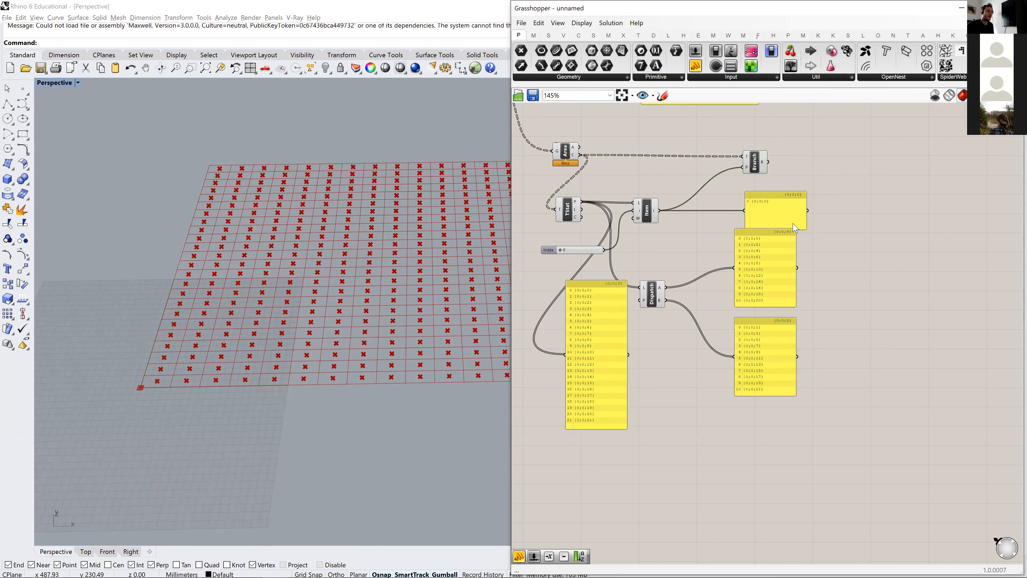
left_click_drag(847, 414, 782, 223)
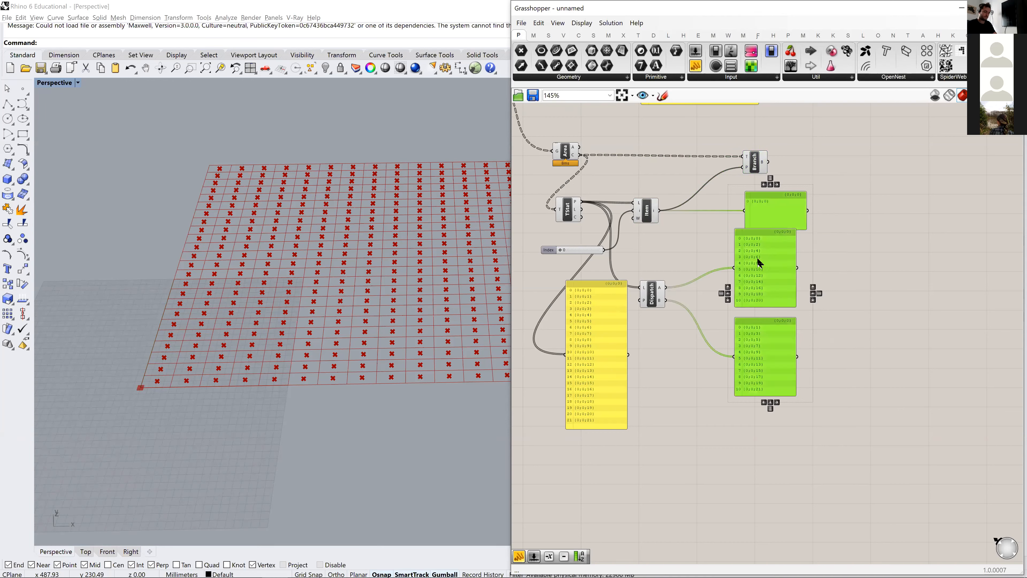
key("Delete")
- Duplicate Tree Branch and connect Dispatch output A to one component's path input and output B to the other's
left_click_drag(750, 170, 809, 164)
left_click_drag(809, 212, 806, 211, "alt")
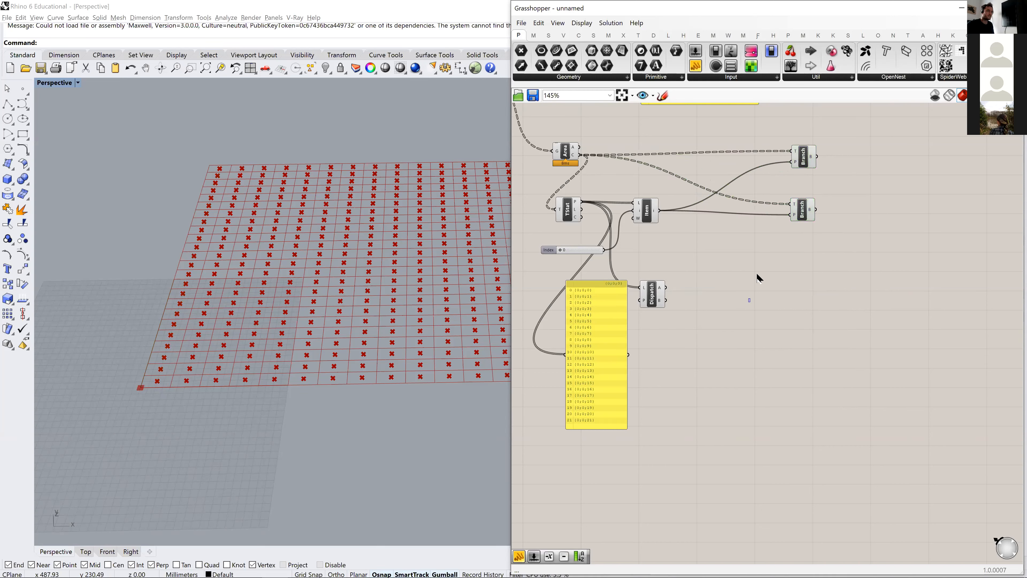
left_click_drag(666, 288, 792, 162)
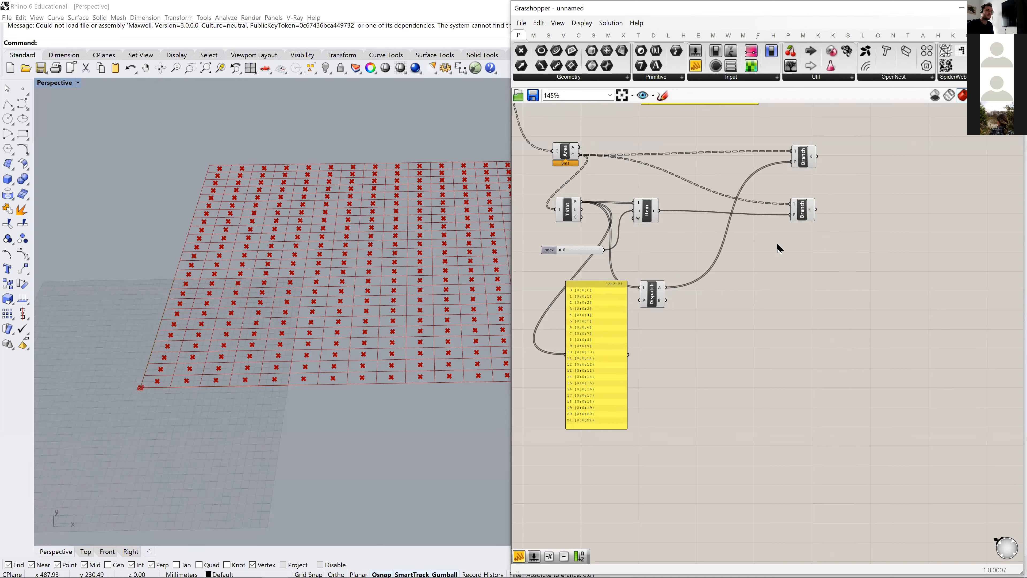
left_click(805, 161)
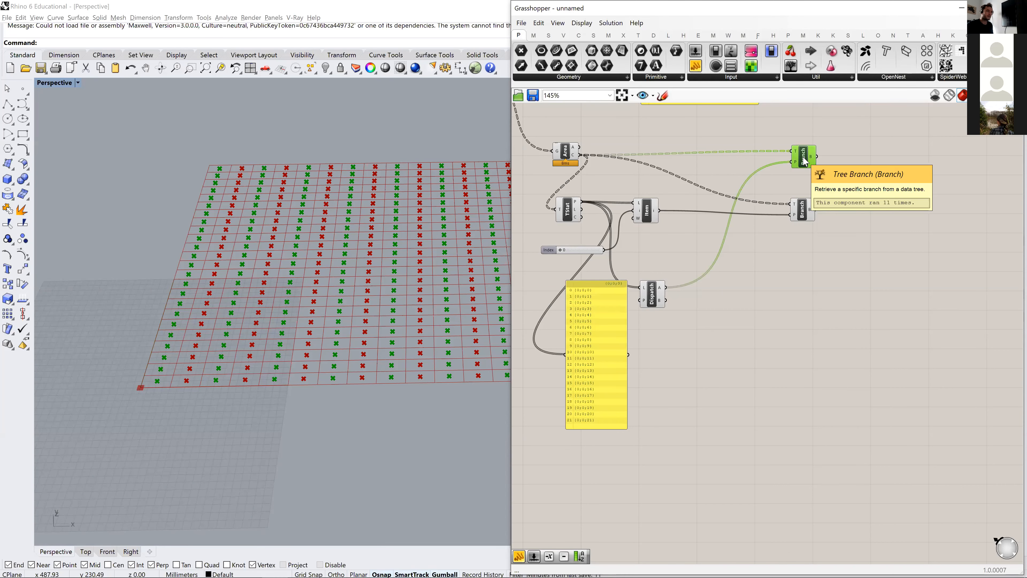
left_click_drag(666, 300, 820, 283)
left_click_drag(806, 160, 803, 171)
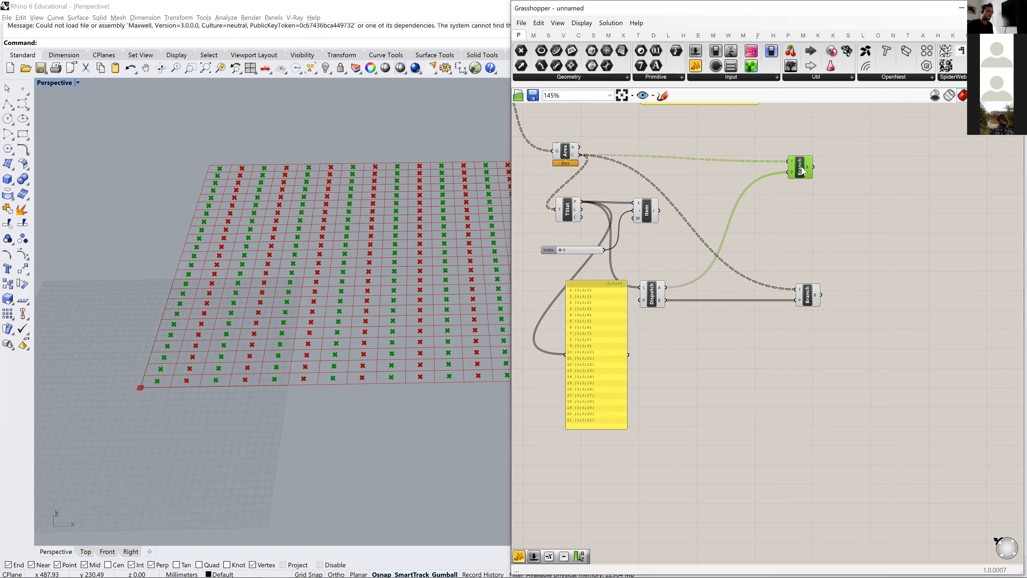
- Inspect the output of the Tree Branch fed by Dispatch A in a temporary panel and delete that panel
scroll(803, 200, "up", 2)
left_click_drag(696, 67, 852, 178)
left_click_drag(763, 148, 813, 179)
right_click_drag(878, 191, 843, 198)
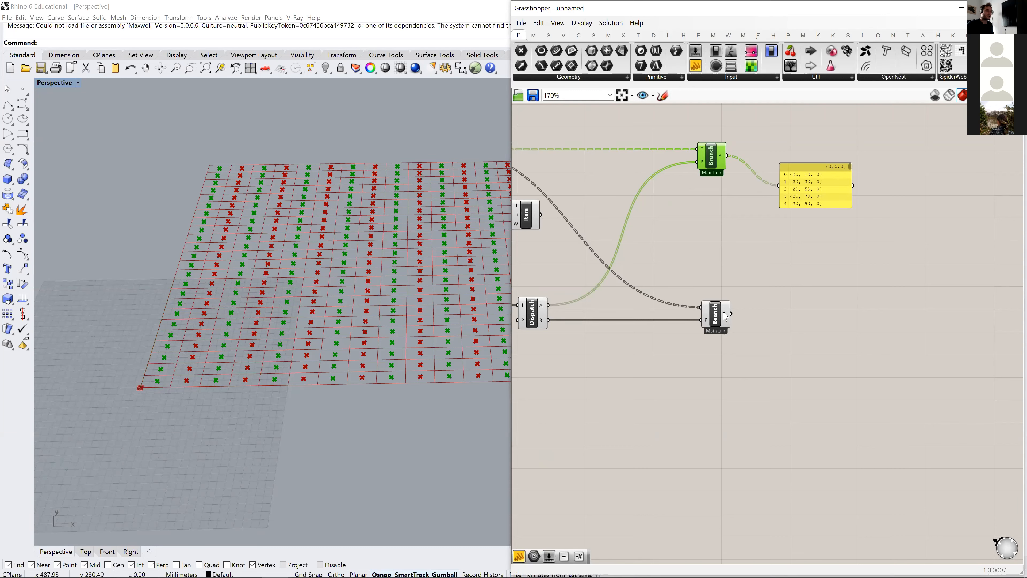
mouse_move(724, 317)
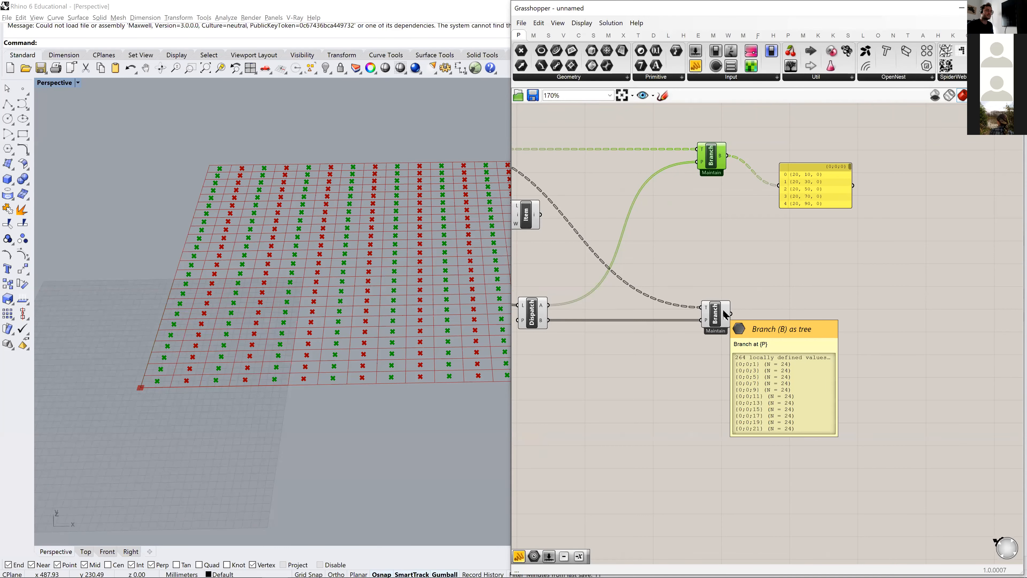
left_click(839, 198)
key("Delete")
- Connect a Param Viewer to each Tree Branch output and align the two viewers one above the other
left_click_drag(791, 65, 801, 351)
left_click_drag(731, 314, 780, 320)
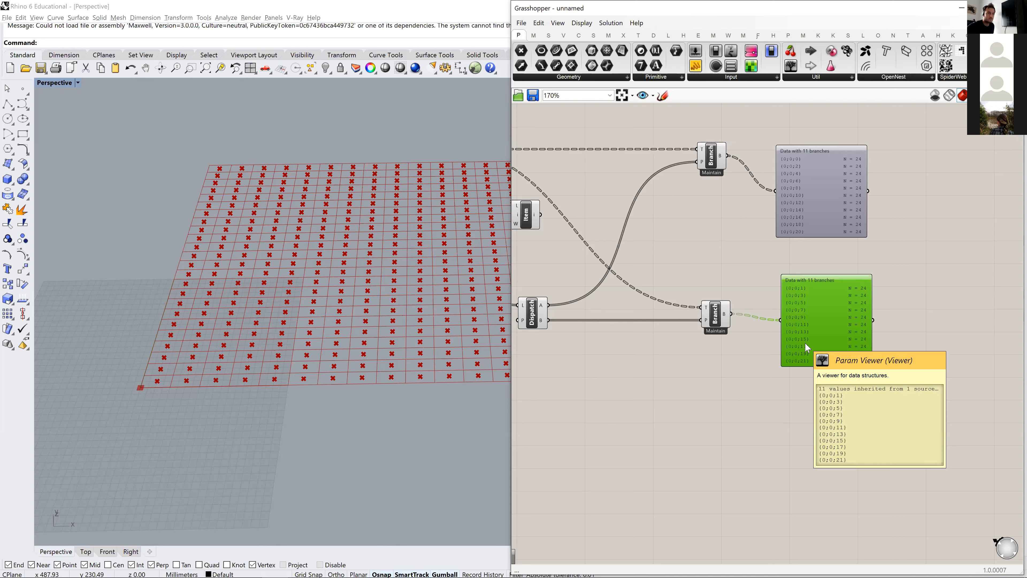
left_click_drag(813, 329, 821, 325)
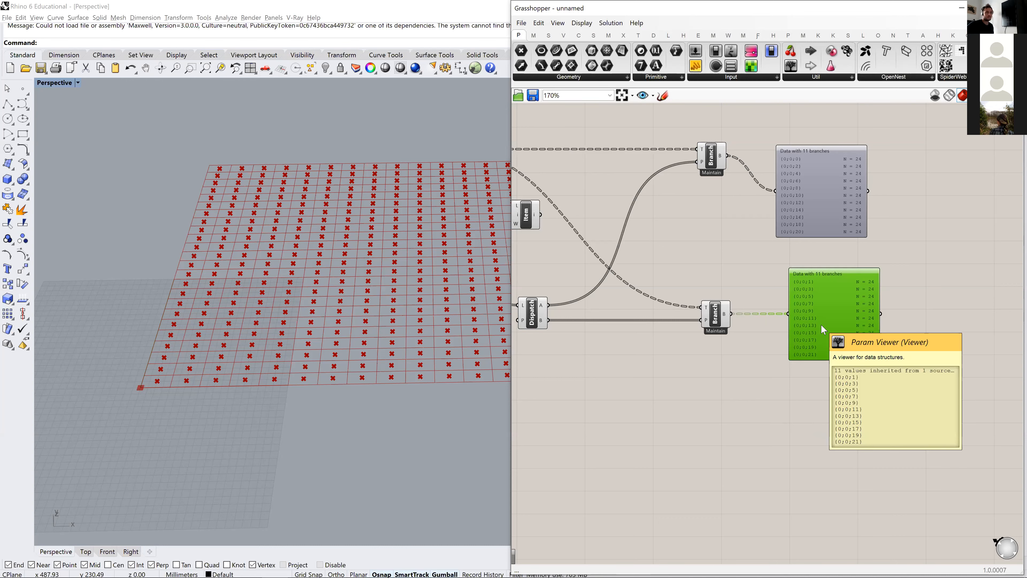
right_click_drag(795, 280, 734, 278)
left_click_drag(755, 205, 768, 213)
mouse_move(778, 327)
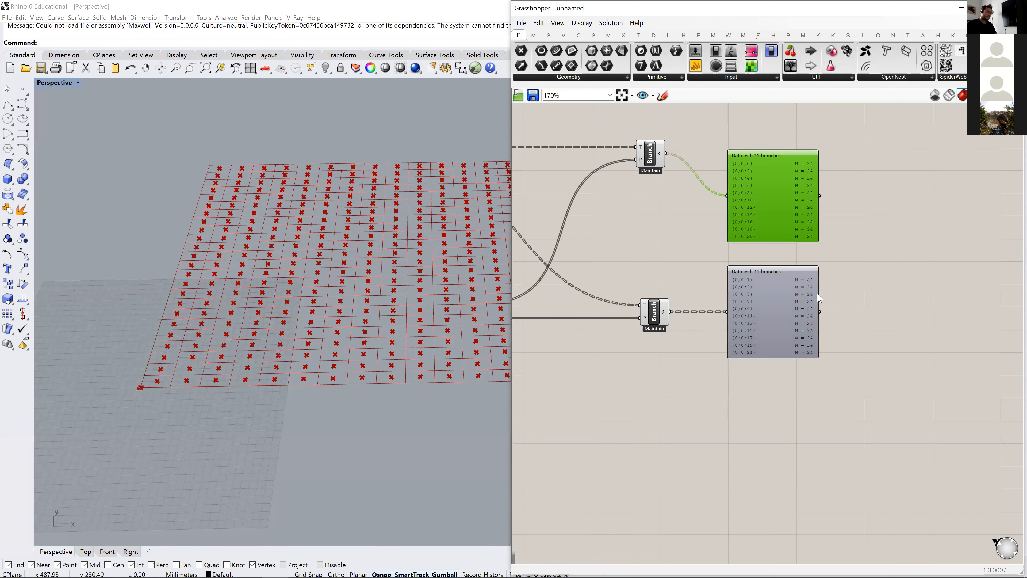
right_click_drag(765, 296, 801, 281)
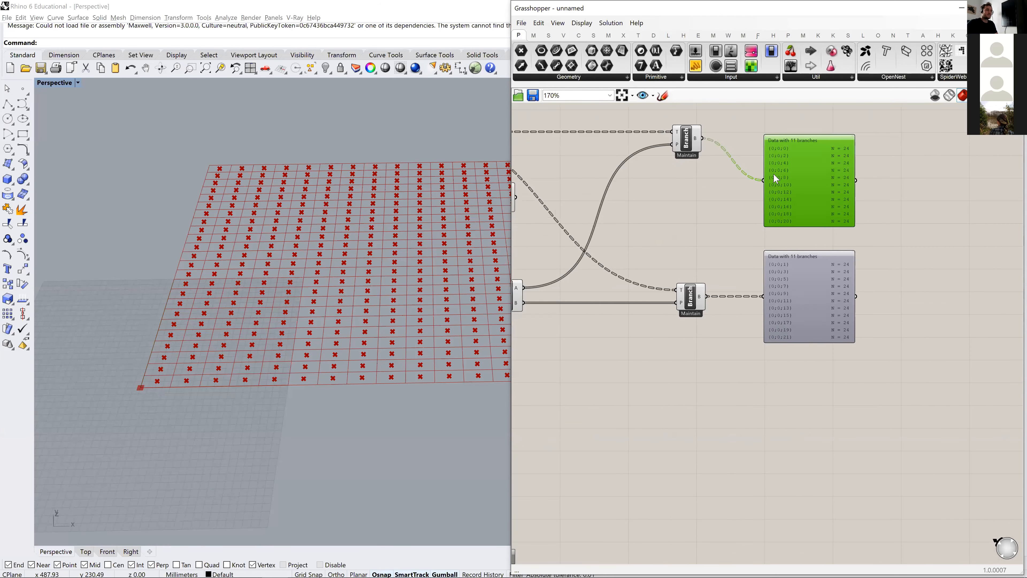
- Compare in the viewport which grid columns of points each of the two Tree Branch components returns
left_click(694, 139)
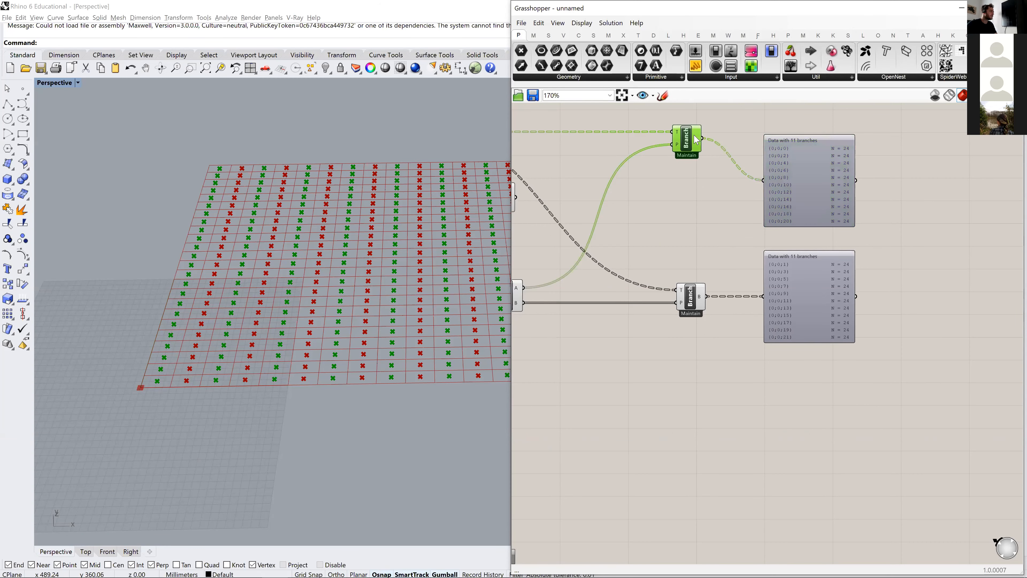
left_click(695, 306)
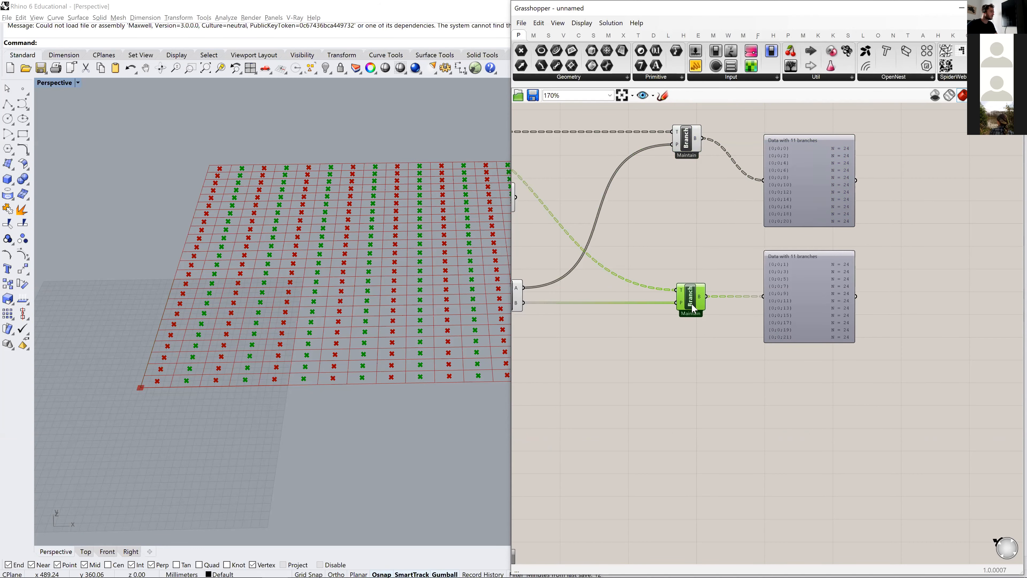
right_click_drag(767, 324, 674, 331)
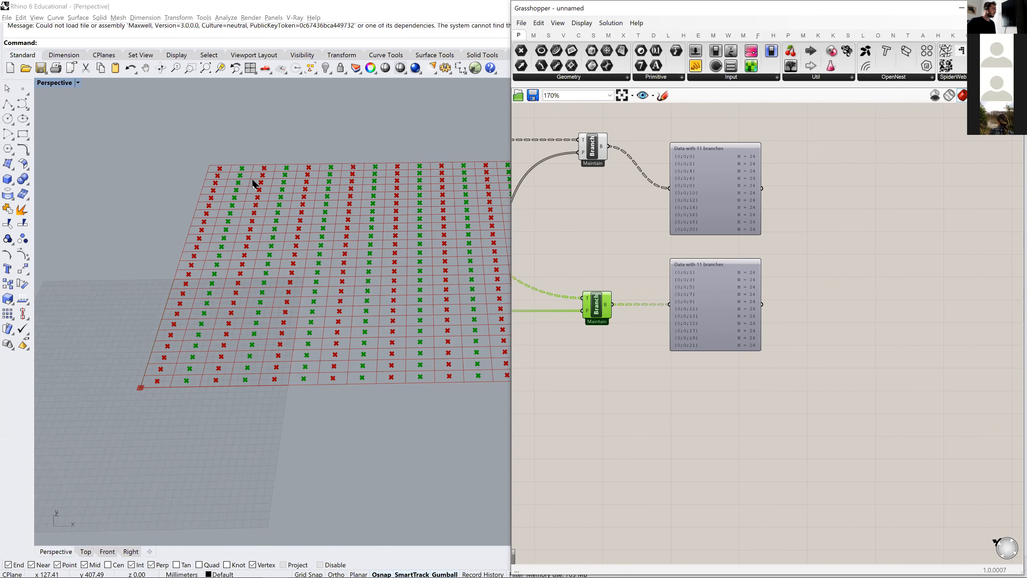
right_click_drag(607, 322, 737, 310)
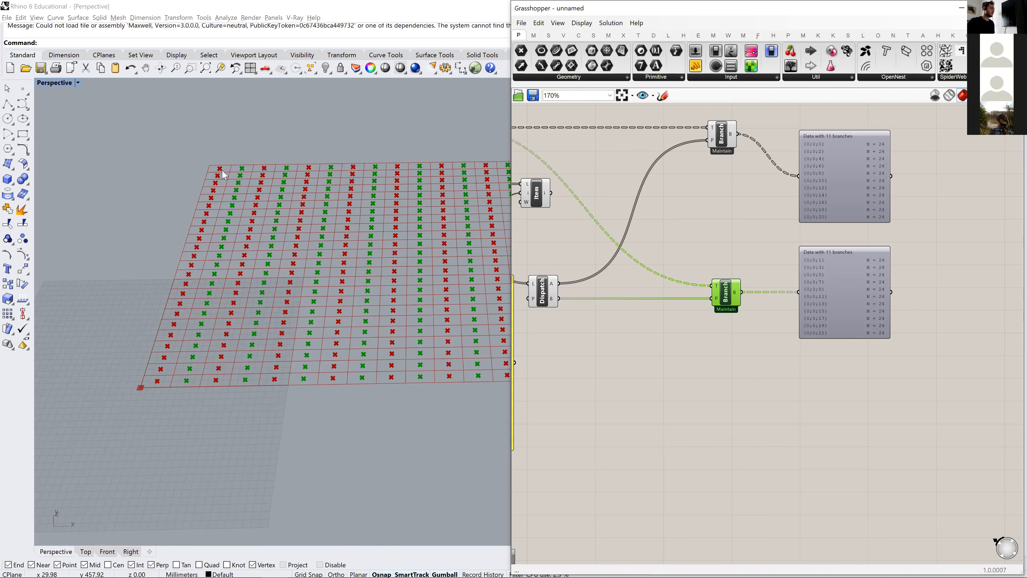
right_click_drag(739, 300, 663, 277)
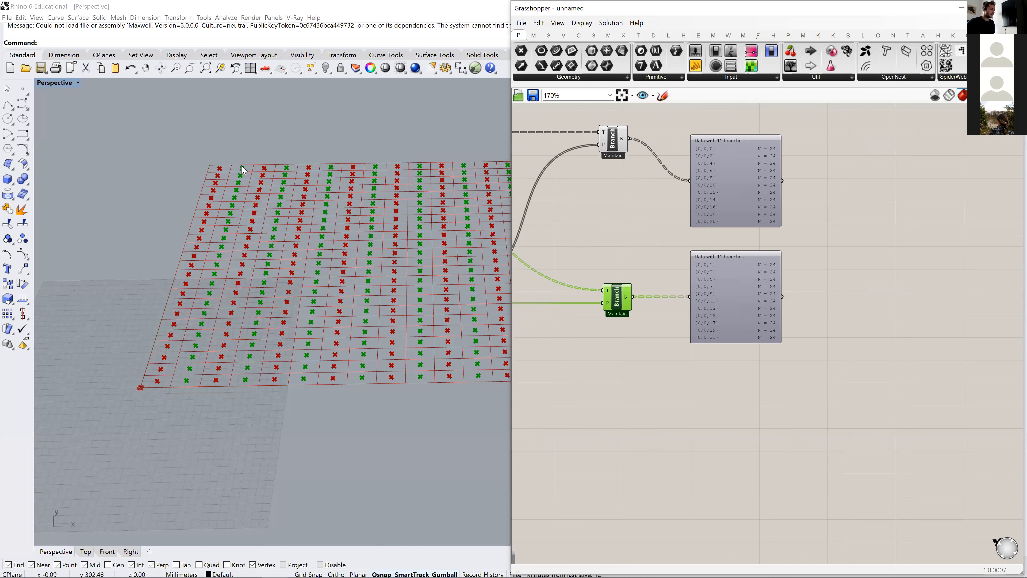
left_click(817, 305)
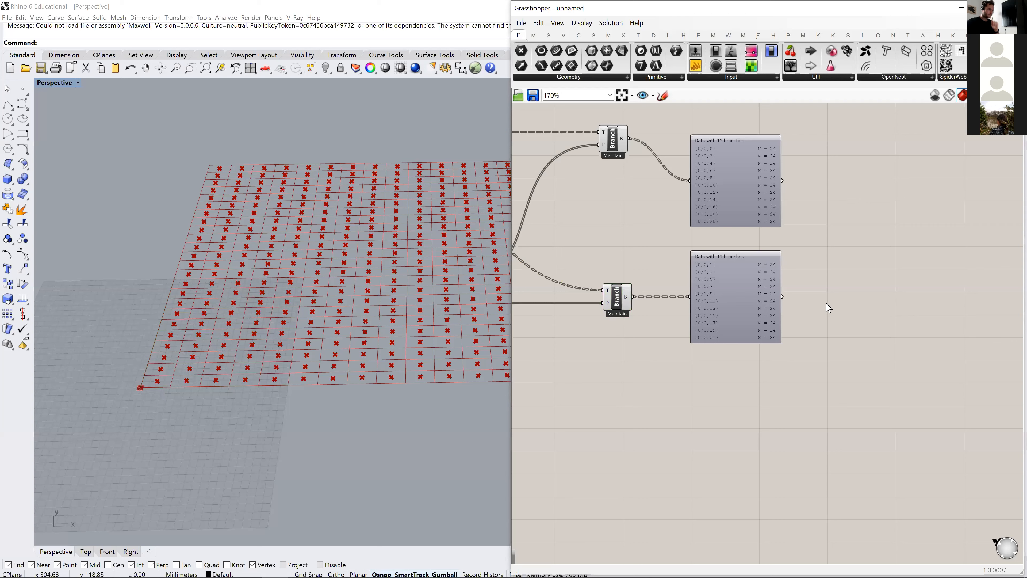
- Move the two Param Viewers farther from the Tree Branches and place a Cull Pattern component in the gap
left_click_drag(816, 312, 731, 198)
left_click_drag(714, 285, 876, 284)
left_click(673, 263)
double_click(697, 254)
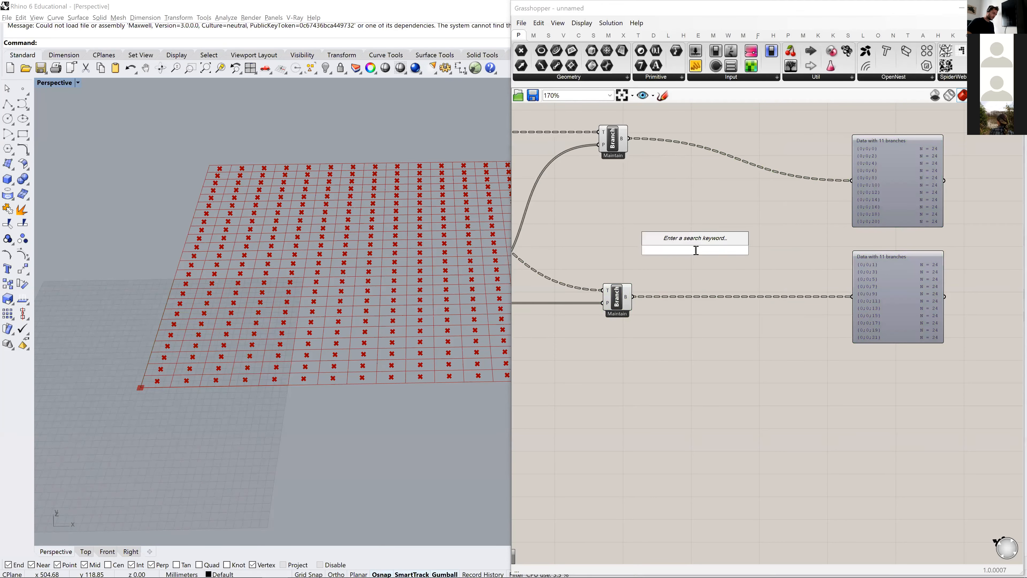
type("cull")
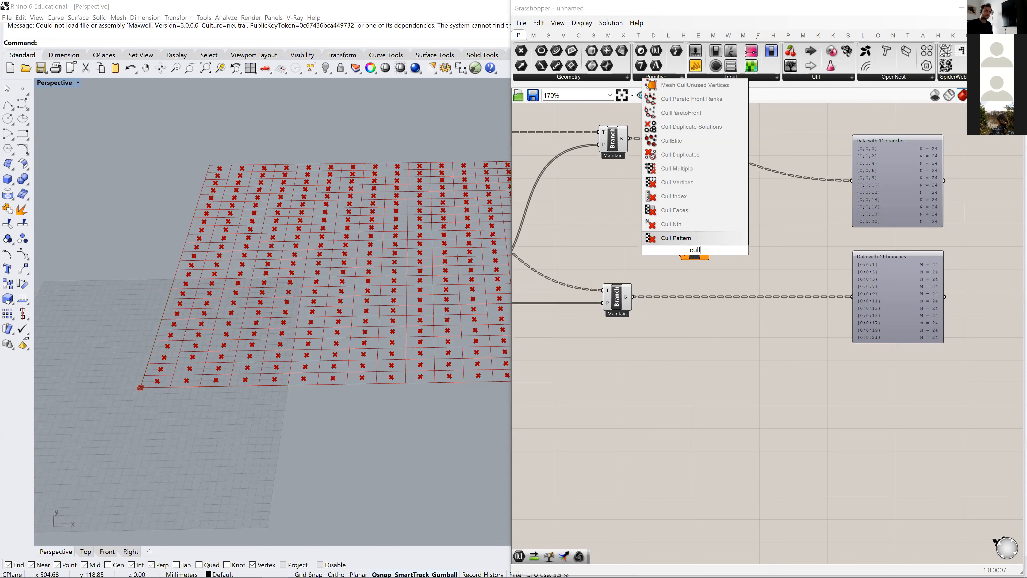
key("Return")
left_click_drag(681, 251, 696, 199)
left_click(655, 226)
right_click_drag(572, 216, 610, 229)
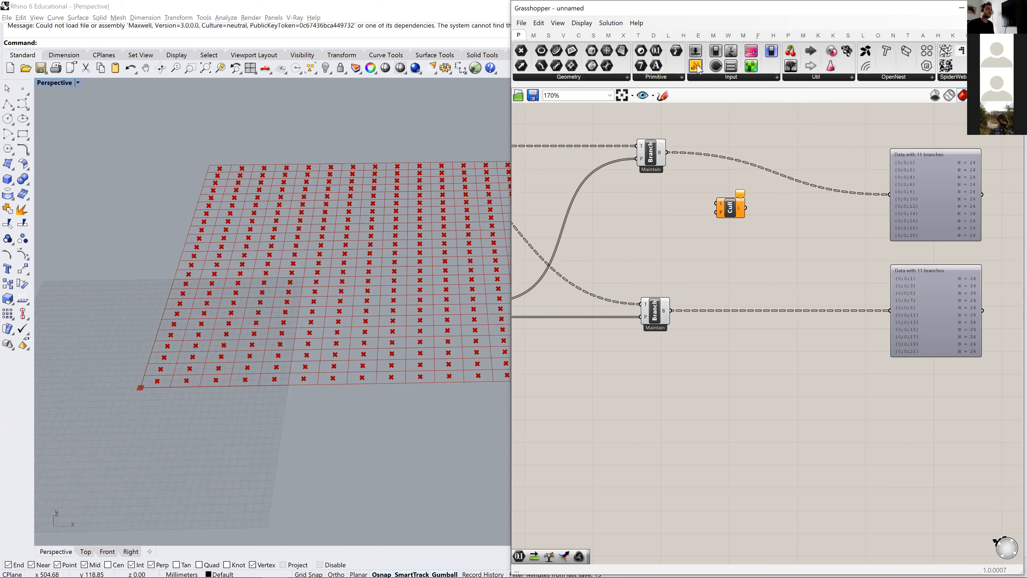
left_click_drag(682, 106, 621, 218)
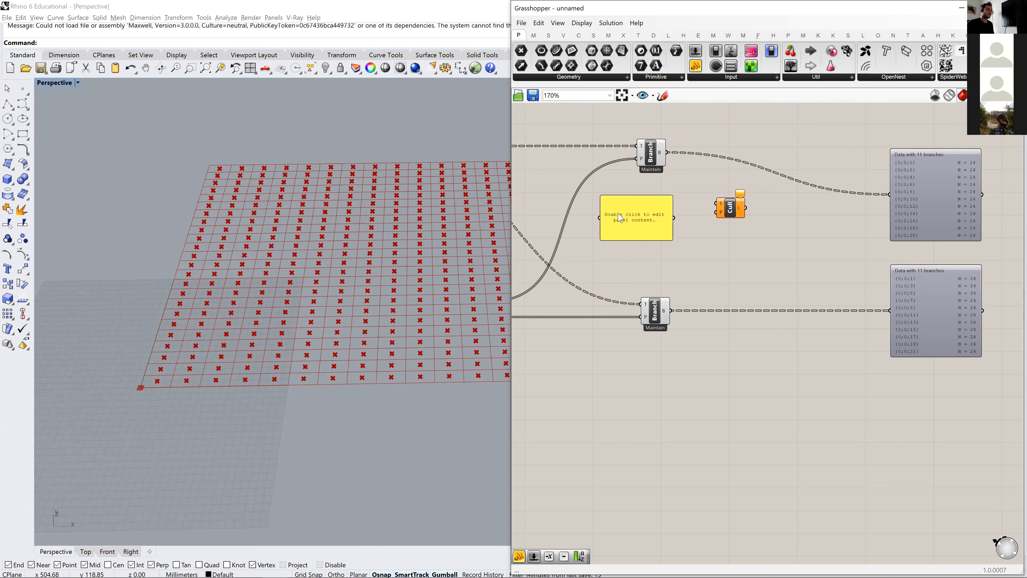
double_click(635, 222)
left_click(682, 279)
left_click(629, 233)
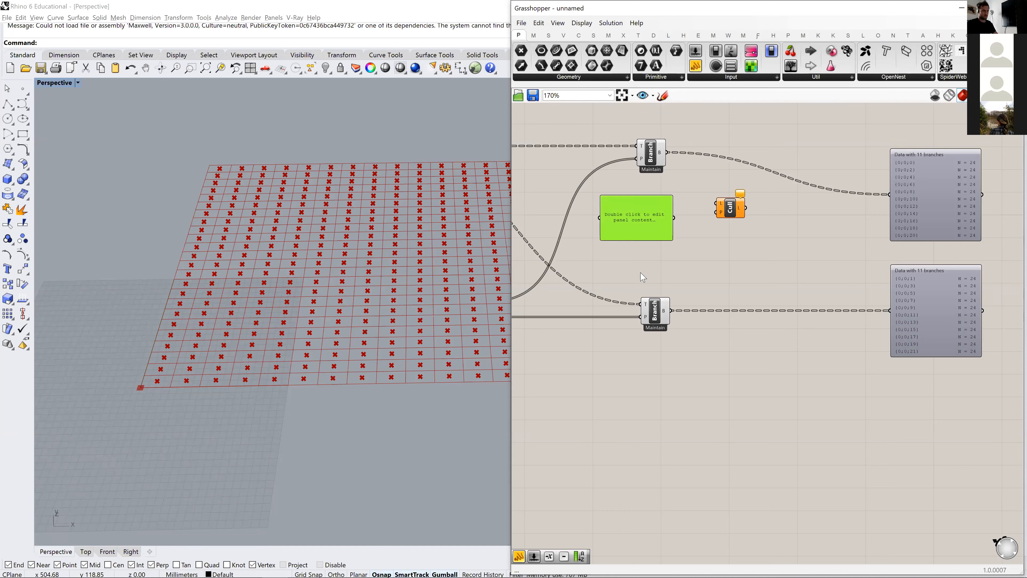
key("Delete")
- Add a Merge component and place it just before Cull Pattern, between the two Tree Branches
double_click(605, 227)
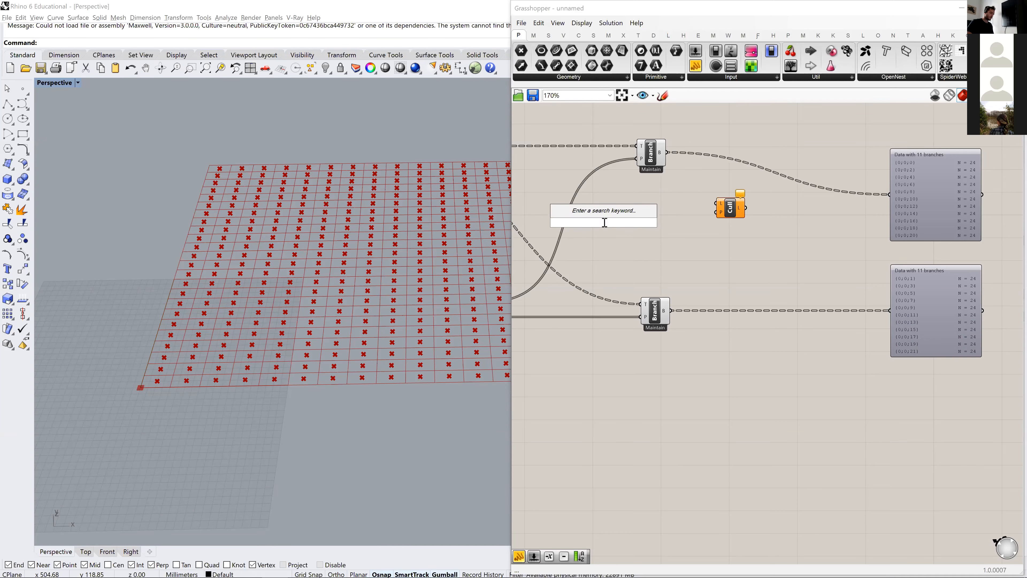
type("merge")
key("Return")
left_click_drag(606, 227, 660, 220)
left_click(694, 219)
right_click_drag(724, 221, 796, 234)
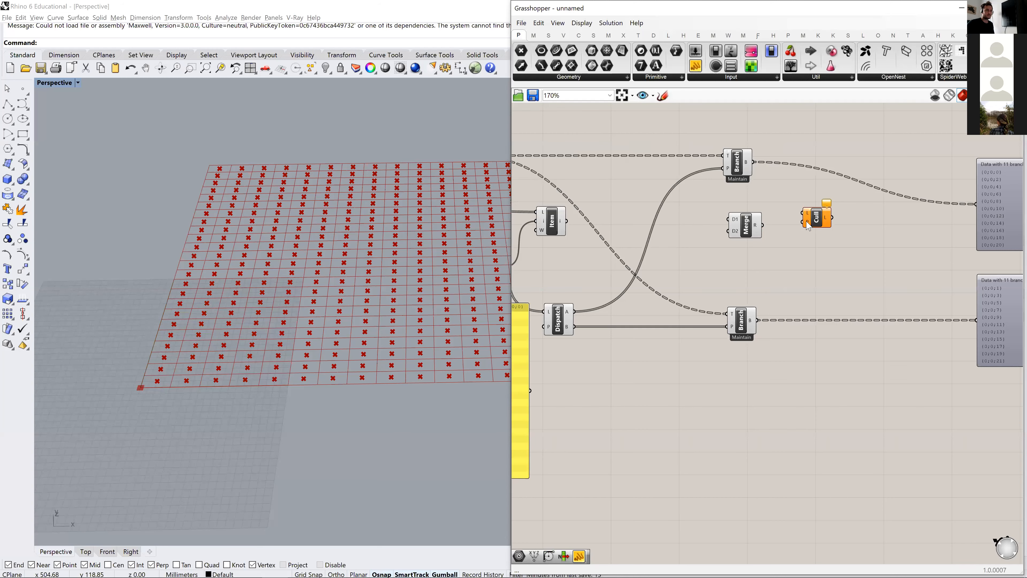
right_click_drag(578, 348, 624, 351)
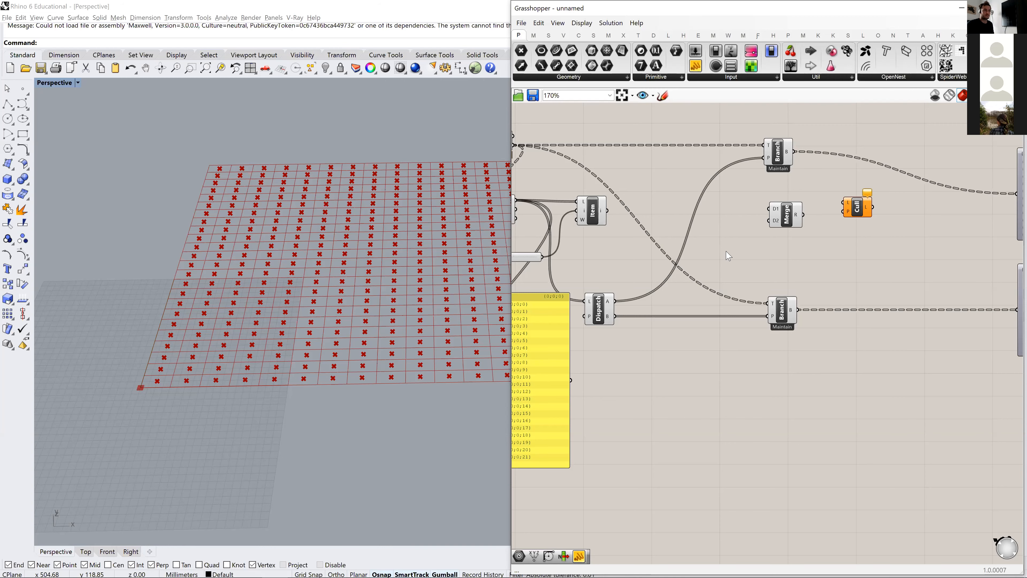
right_click_drag(730, 253, 683, 257)
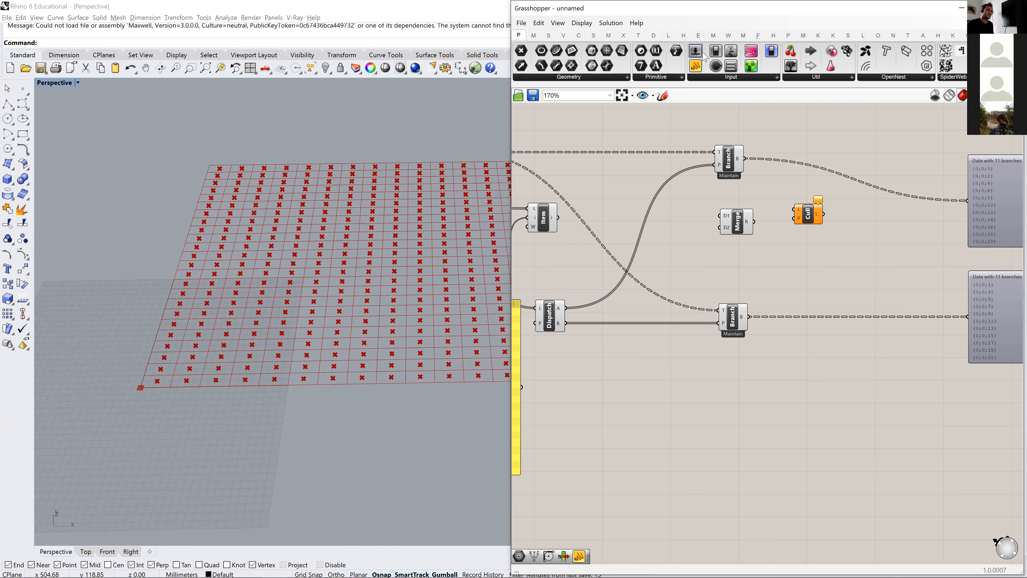
- Place two Boolean Toggles one above the other in front of Merge and set the upper one to True
left_click_drag(716, 57, 663, 270)
left_click(669, 218)
scroll(659, 217, "up", 2)
left_click_drag(662, 210, 664, 238, "alt")
right_click_drag(759, 259, 736, 253)
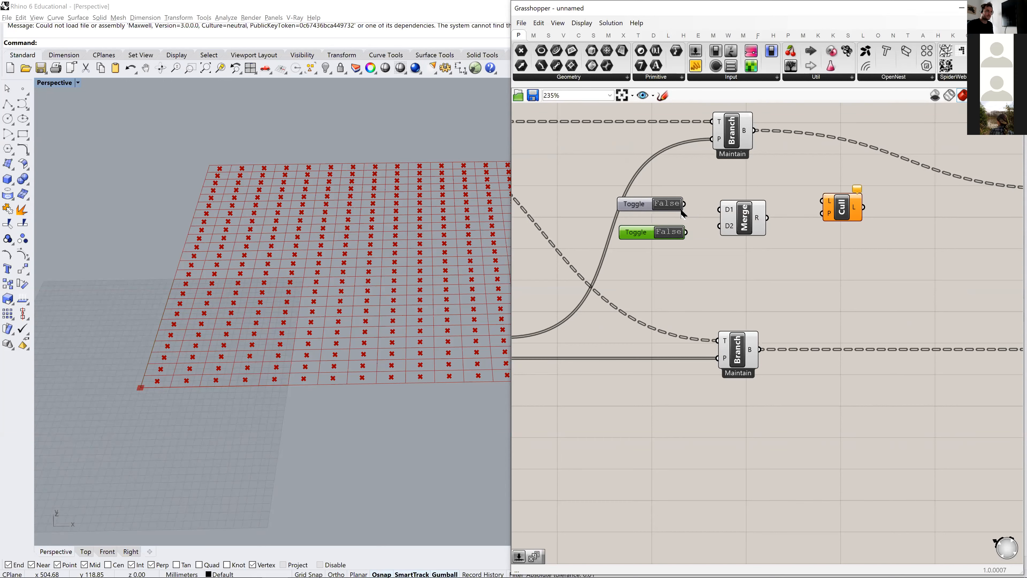
double_click(673, 206)
- Connect the True toggle to Merge's D1 and the False toggle to D2, and remove the spare D3 input
left_click_drag(685, 204, 719, 225)
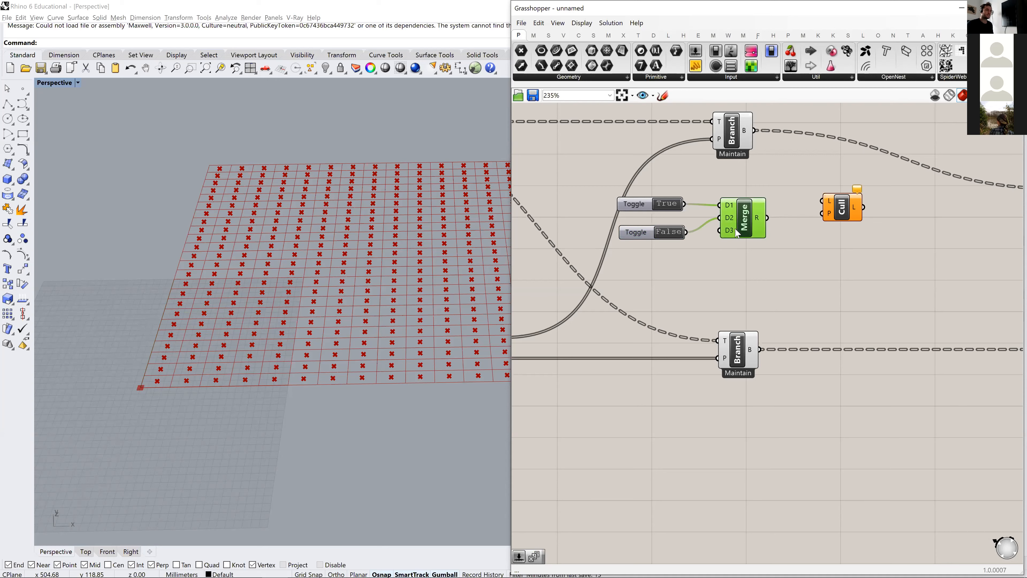
scroll(732, 242, "up", 3)
left_click(720, 234)
scroll(749, 239, "down", 3)
right_click_drag(750, 239, 685, 251)
- Connect the Merge result to Cull Pattern's pattern input and the Dispatch A Tree Branch's output to its list input
left_click(778, 230)
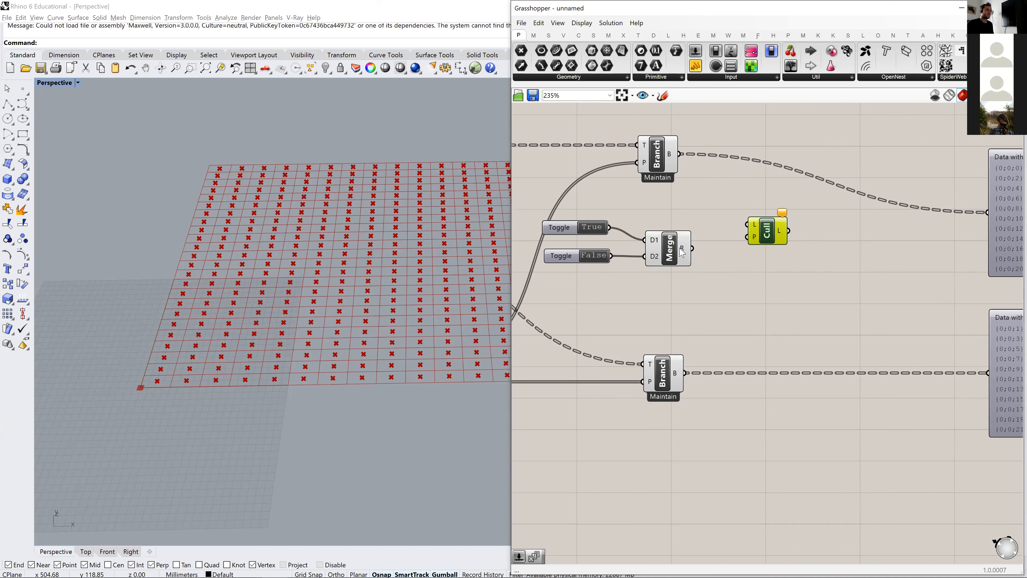
left_click_drag(682, 253, 683, 246)
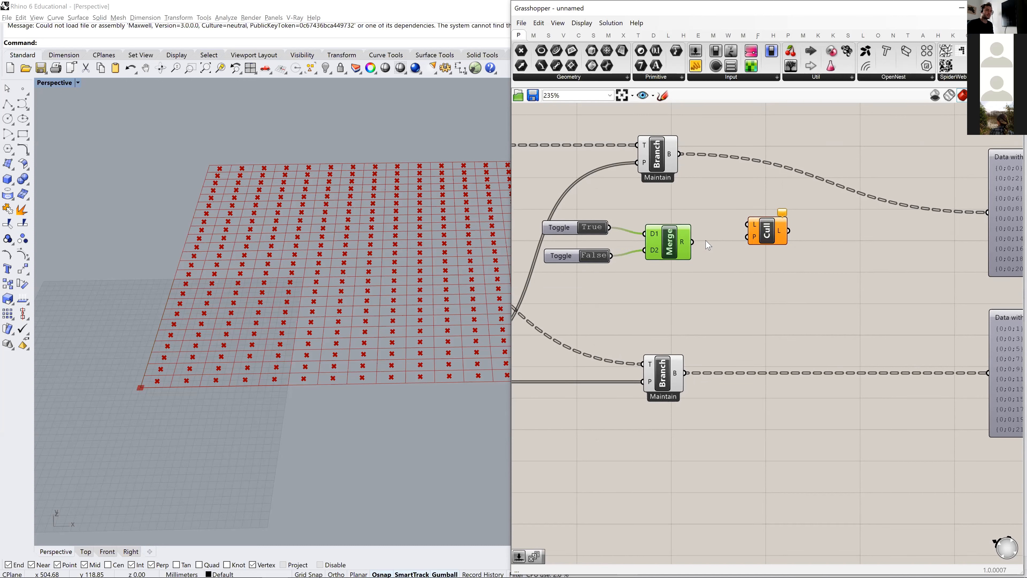
left_click_drag(757, 237, 755, 242)
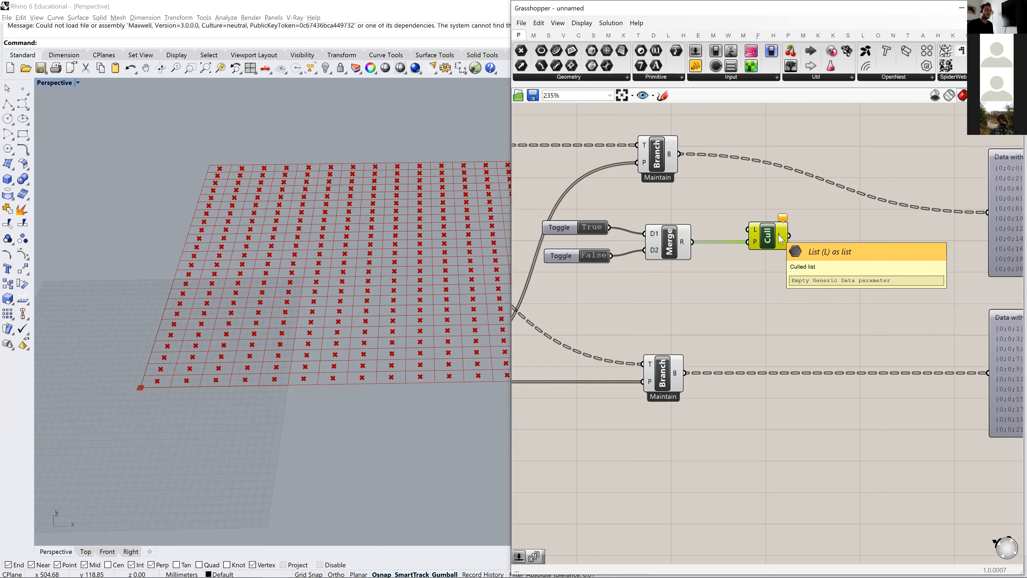
scroll(780, 239, "down", 1)
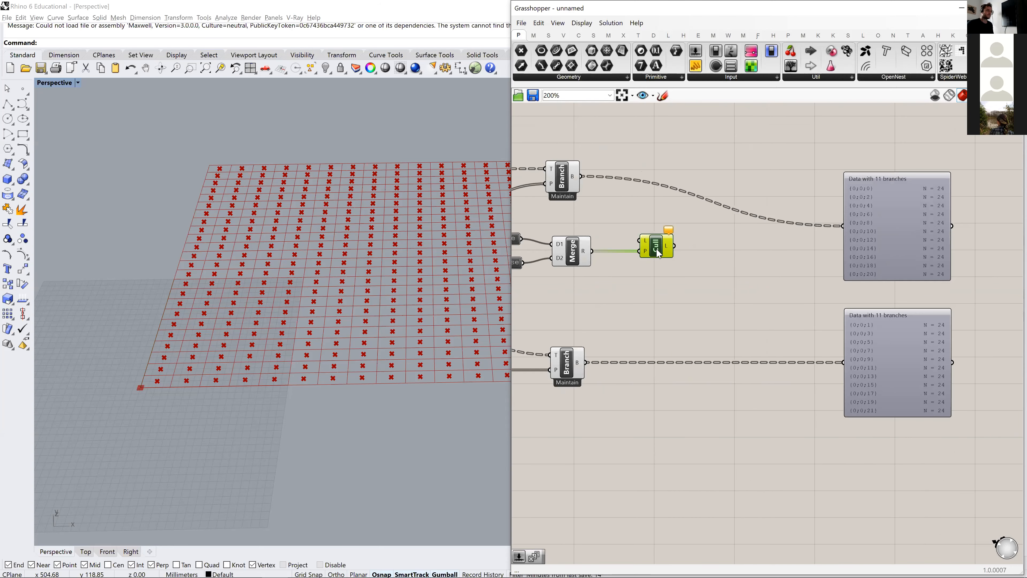
right_click_drag(616, 230, 666, 213)
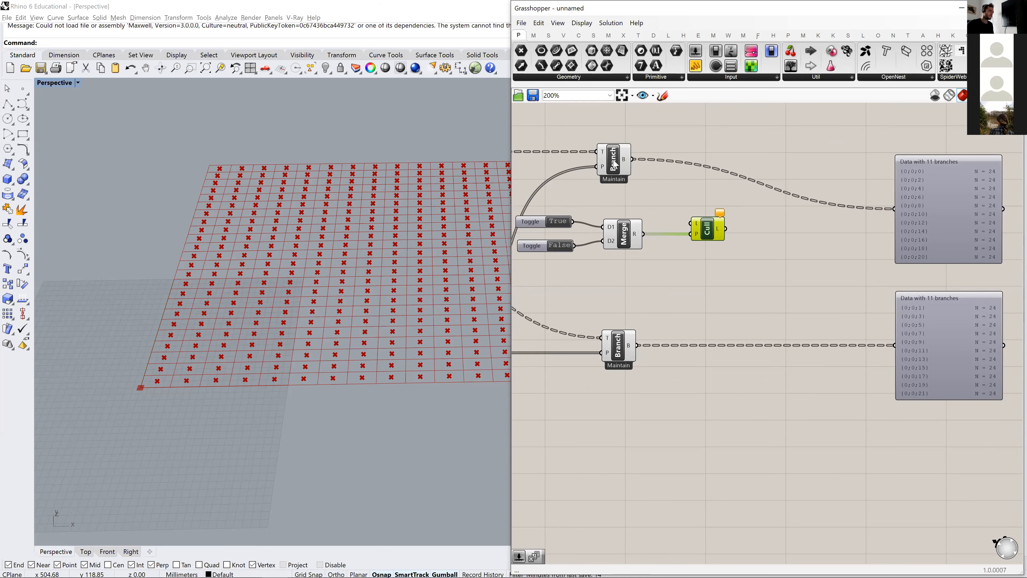
left_click(617, 164)
left_click_drag(631, 158, 692, 222)
- Check in the viewport which points Cull Pattern keeps and which points the Dispatch B Tree Branch supplies
left_click(711, 233)
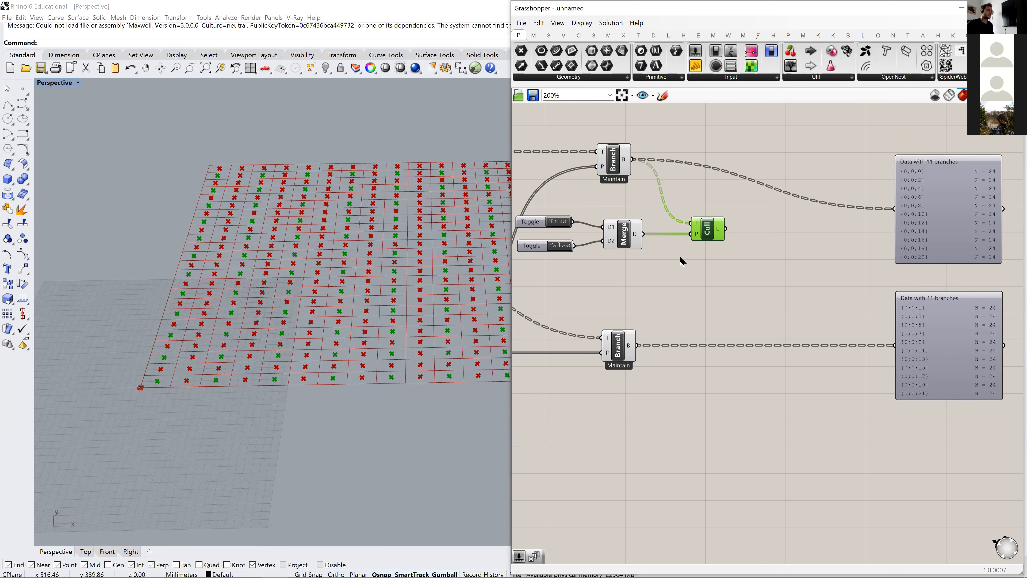
right_click_drag(564, 224, 580, 226)
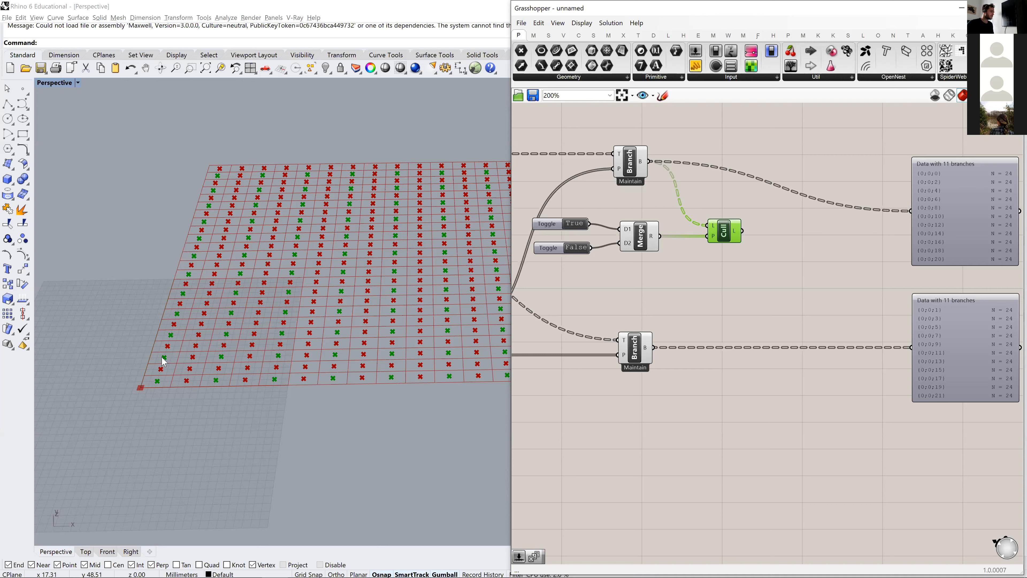
left_click(863, 293)
left_click(724, 238)
right_click_drag(678, 341, 721, 295)
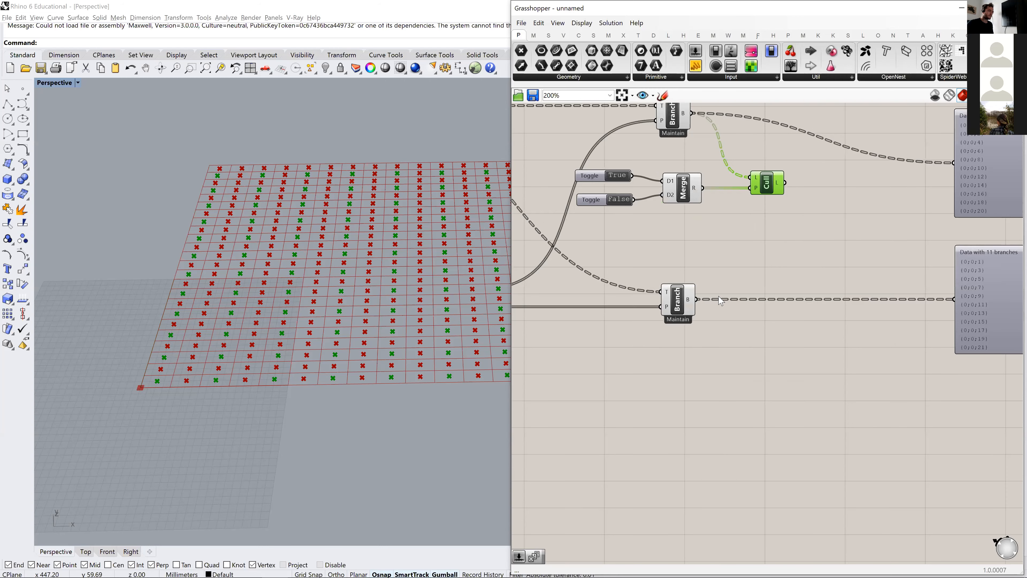
left_click(681, 304)
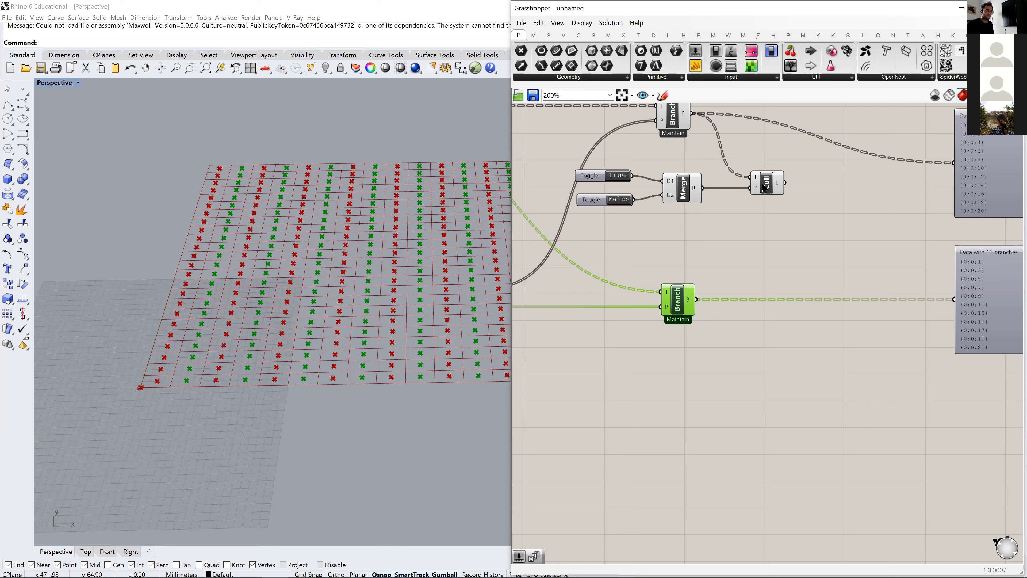
- Duplicate Cull Pattern with its connections below the original and add a second Merge in front of the copy
left_click(768, 217)
left_click_drag(766, 190, 771, 254)
left_click(723, 258)
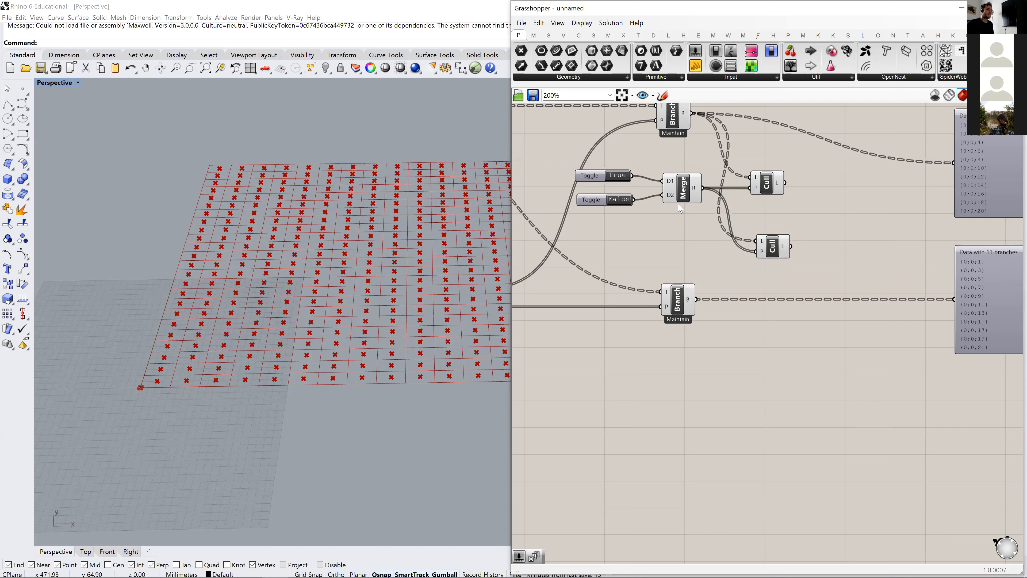
double_click(675, 252)
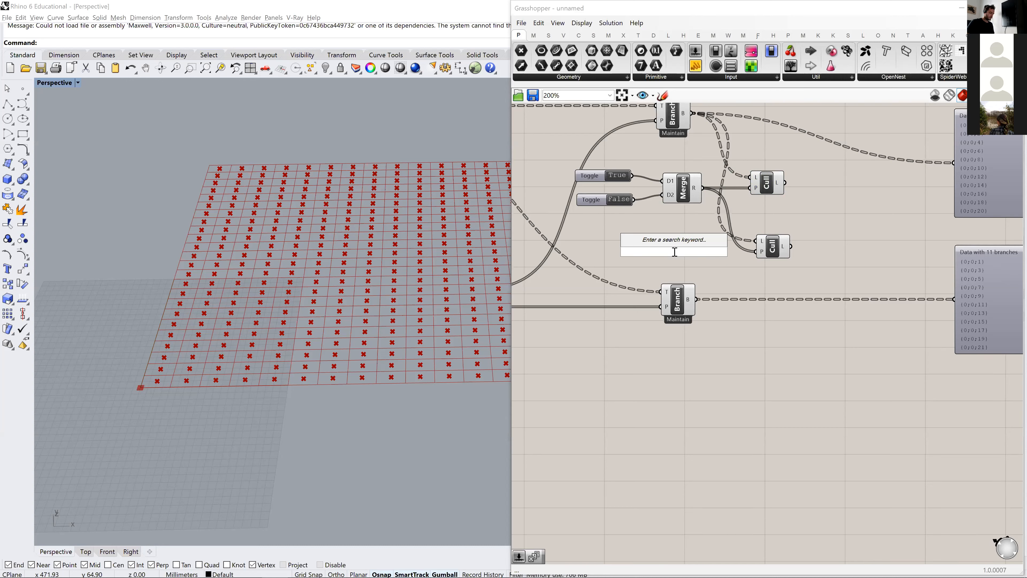
type("merge")
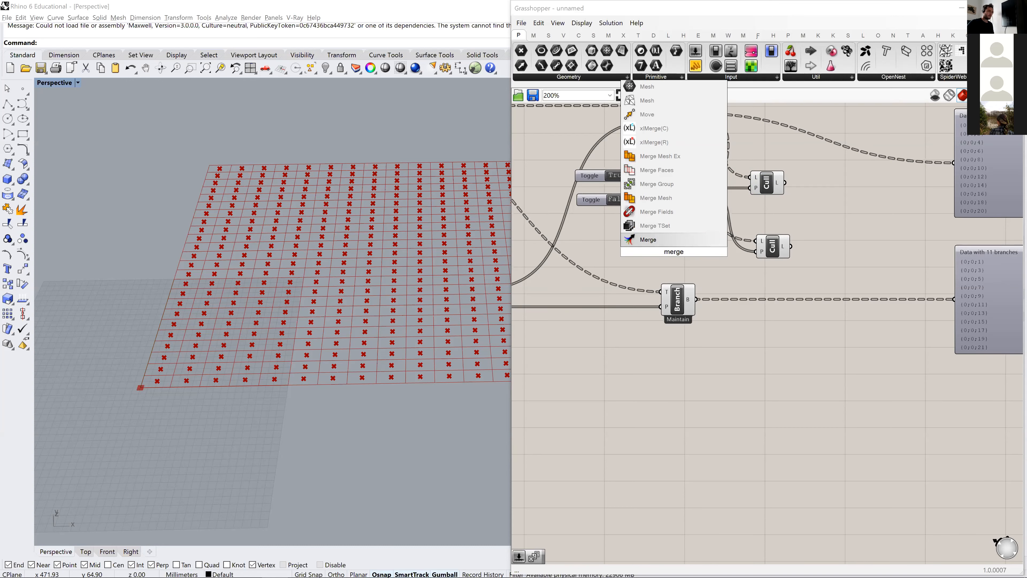
key("Return")
- Add two small panels containing 0 and 1, stacked one above the other in front of the second Merge
double_click(596, 252)
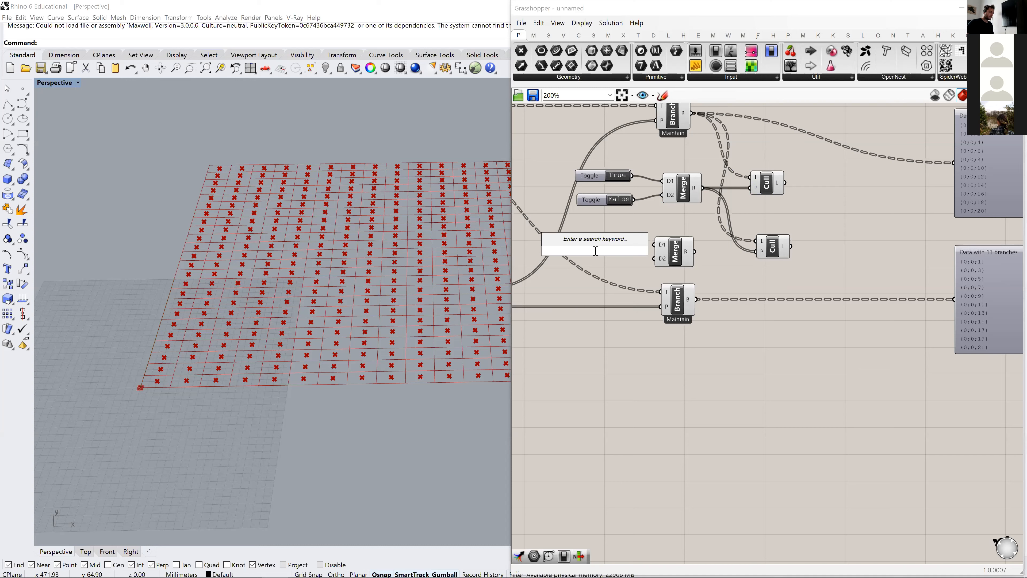
type("p")
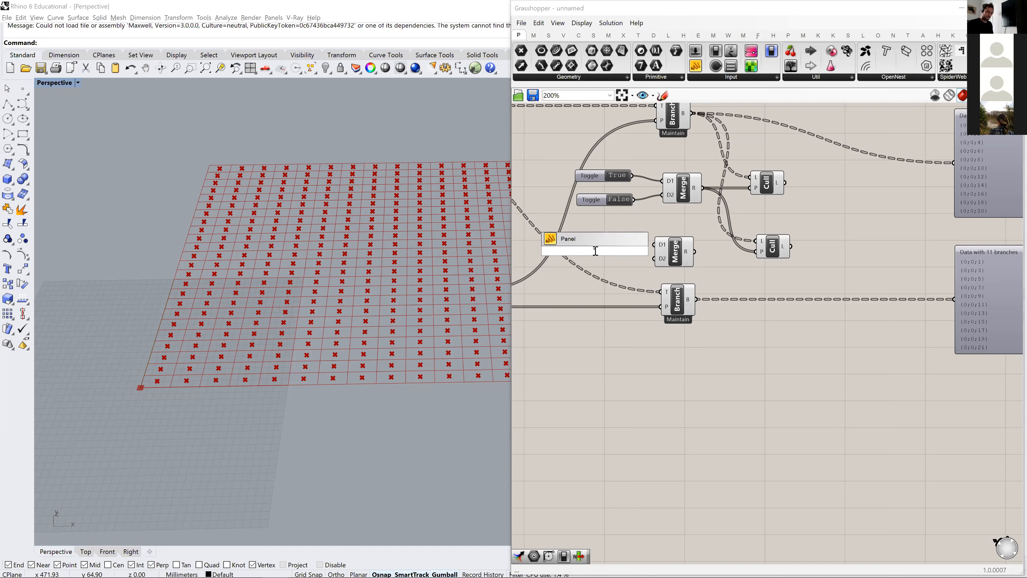
type("0")
key("Return")
scroll(607, 243, "up", 3)
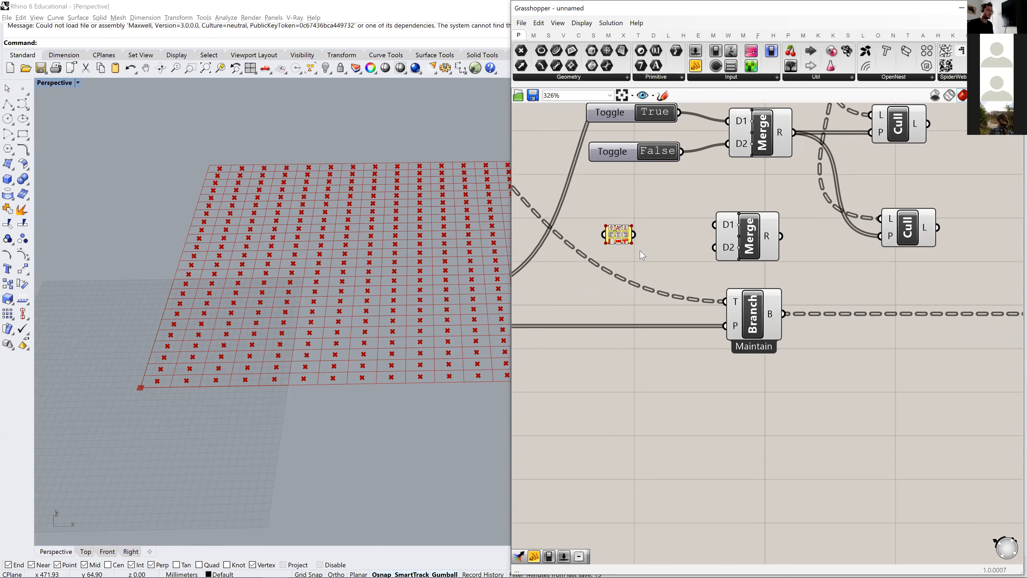
scroll(622, 242, "down", 4)
left_click_drag(589, 271, 638, 237)
double_click(639, 259)
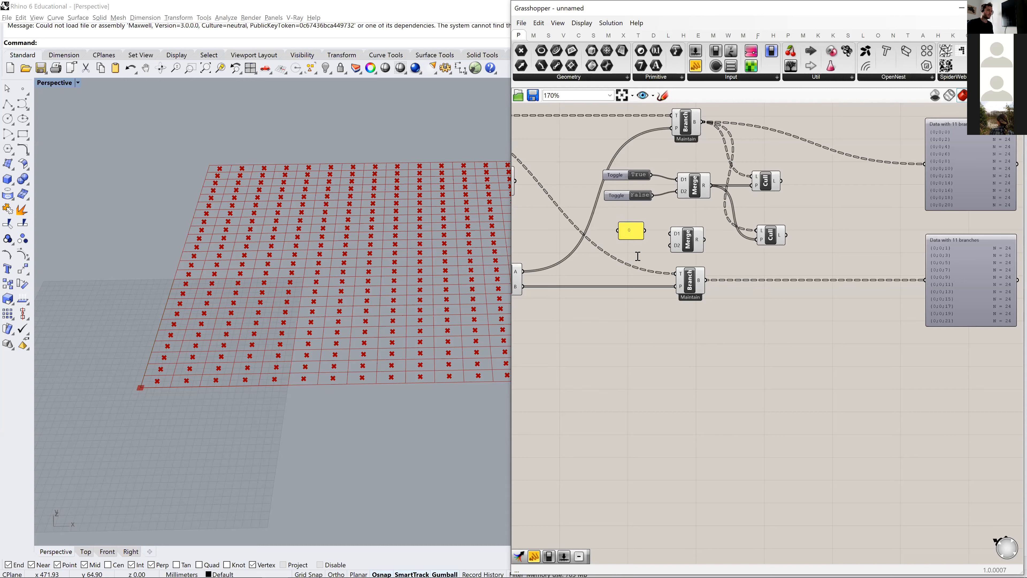
type("Panel")
key("Return")
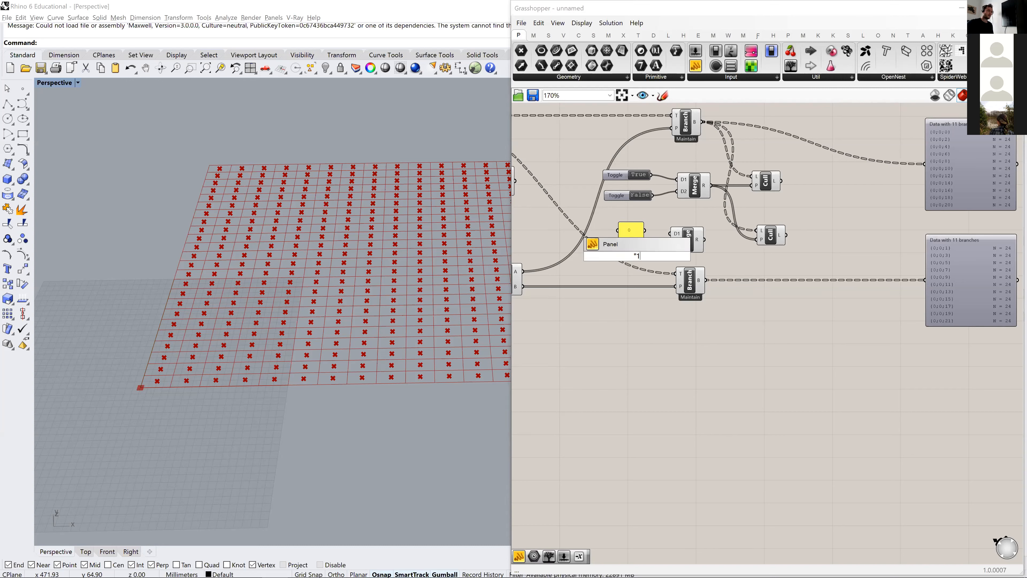
left_click_drag(652, 267, 637, 256)
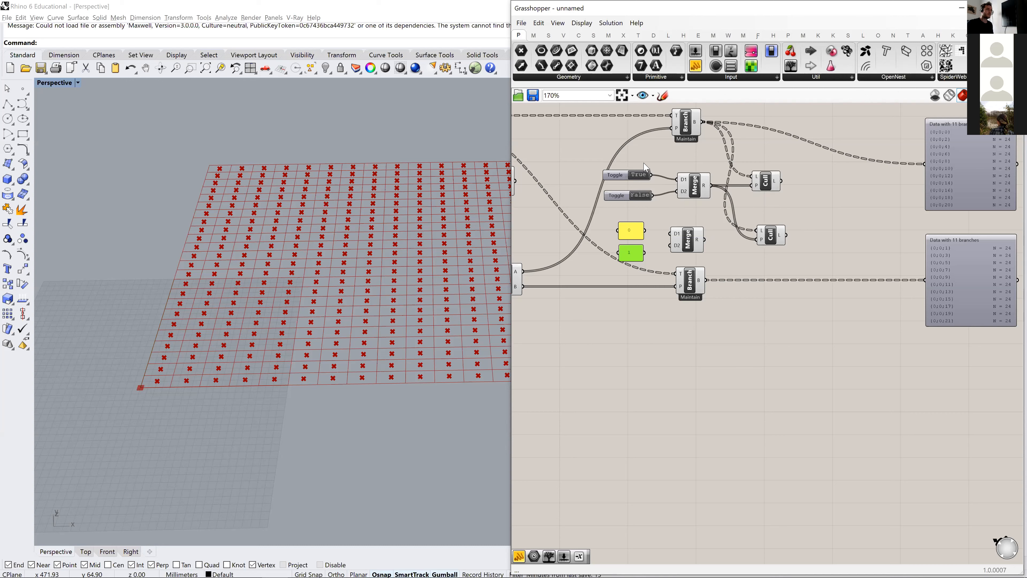
- Connect the 0 panel to the second Merge's D1 input and the 1 panel to its D2 input
left_click(657, 221)
left_click_drag(646, 230, 669, 234)
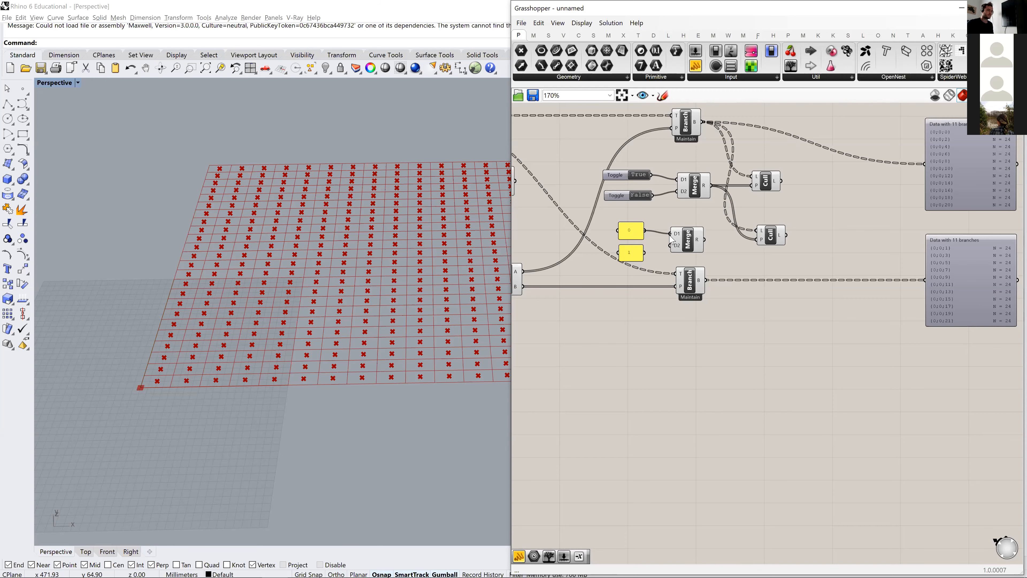
left_click(687, 244)
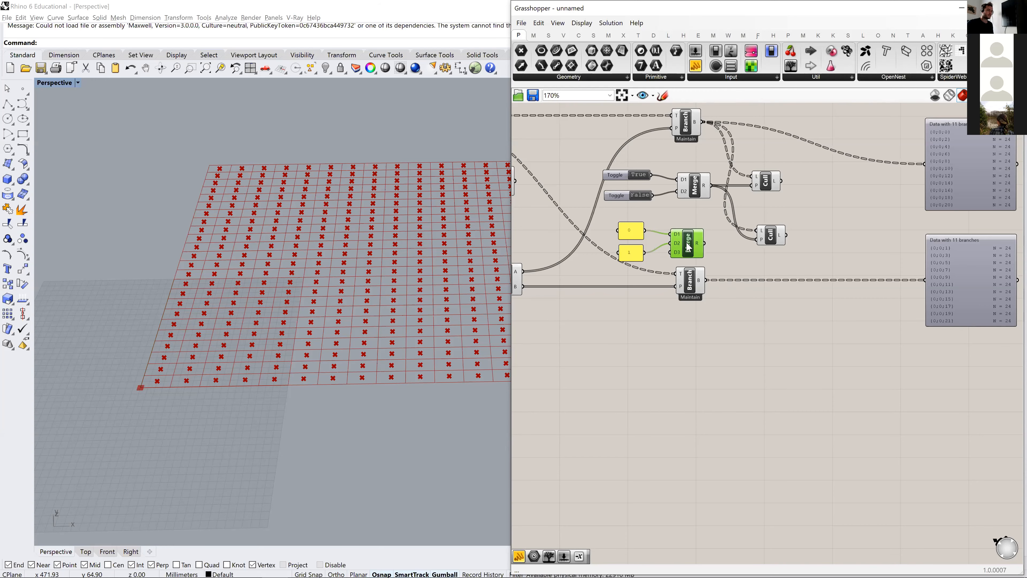
scroll(686, 248, "up", 2)
- Feed the lower Cull Pattern with the second Merge's result as pattern and the Dispatch B Tree Branch's output as list, and straighten its placement
right_click_drag(743, 248, 713, 251)
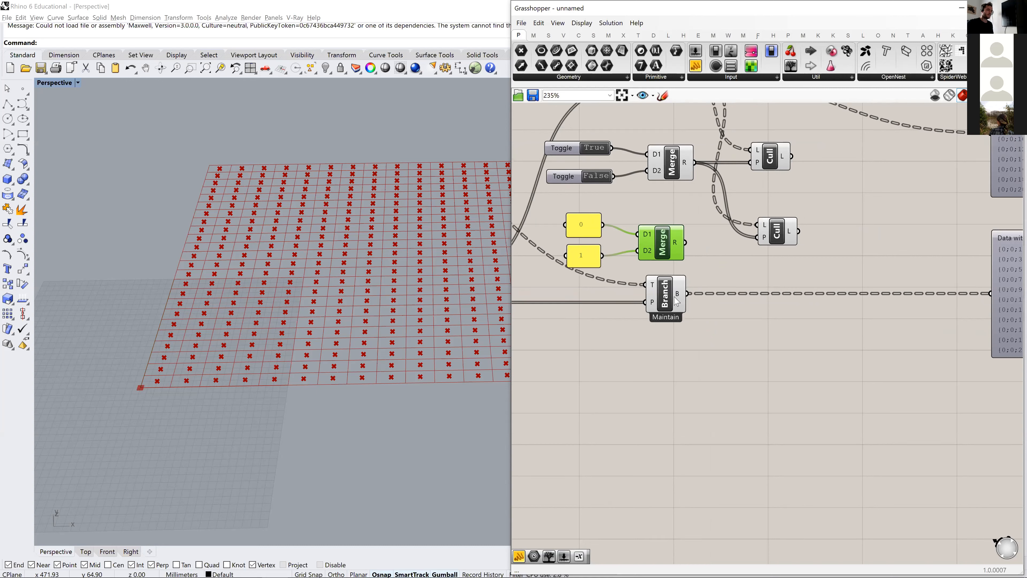
left_click_drag(678, 299, 757, 237)
left_click(783, 238)
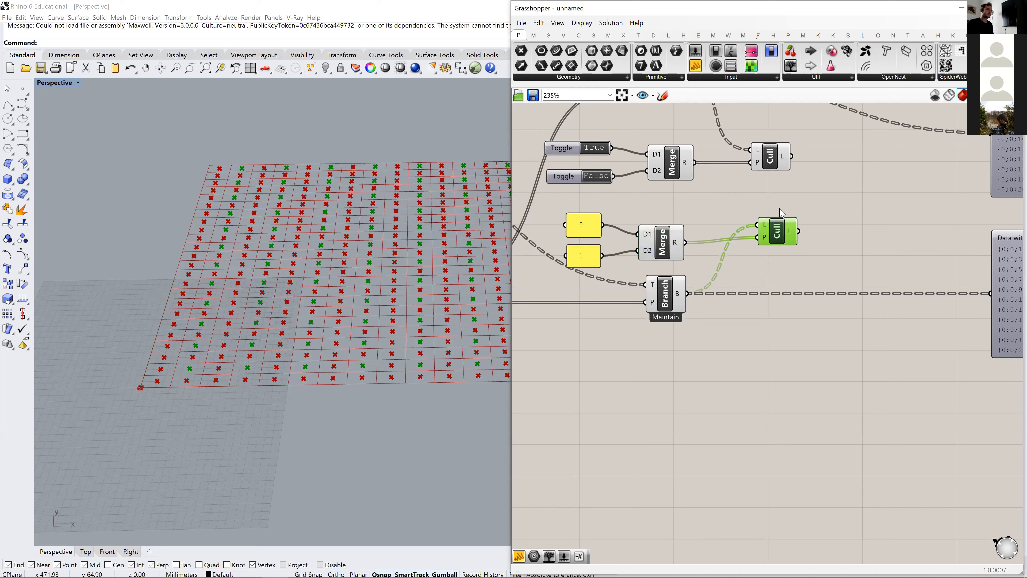
right_click_drag(839, 242, 725, 250)
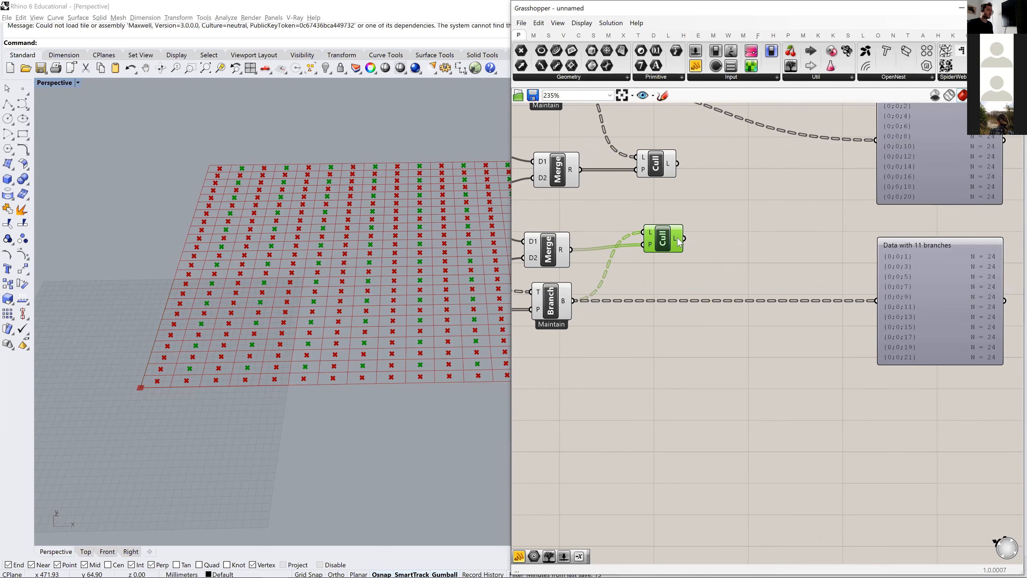
left_click_drag(666, 238, 667, 243)
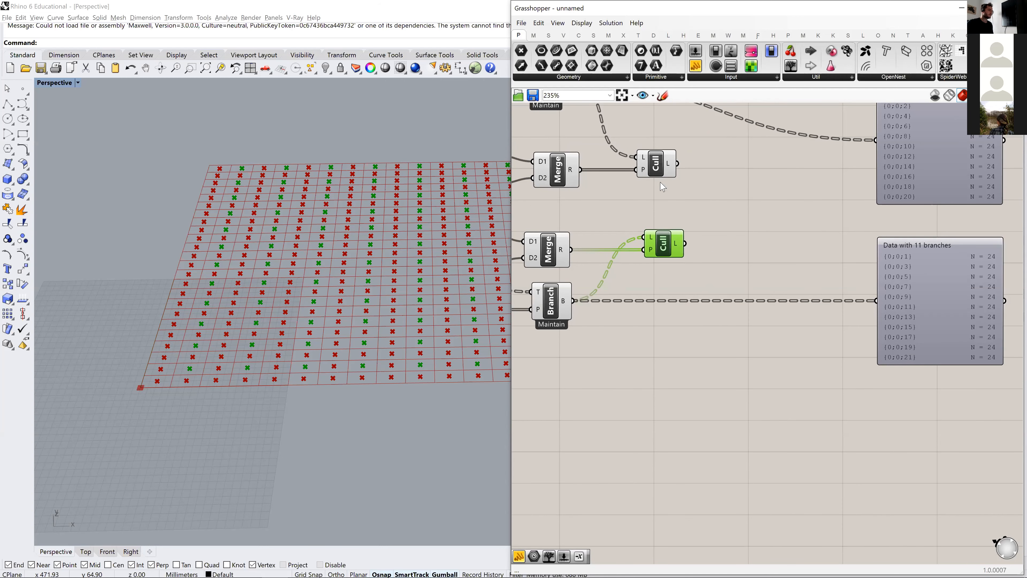
- Compare in the viewport which points the upper and lower Cull Pattern components keep
left_click(656, 164)
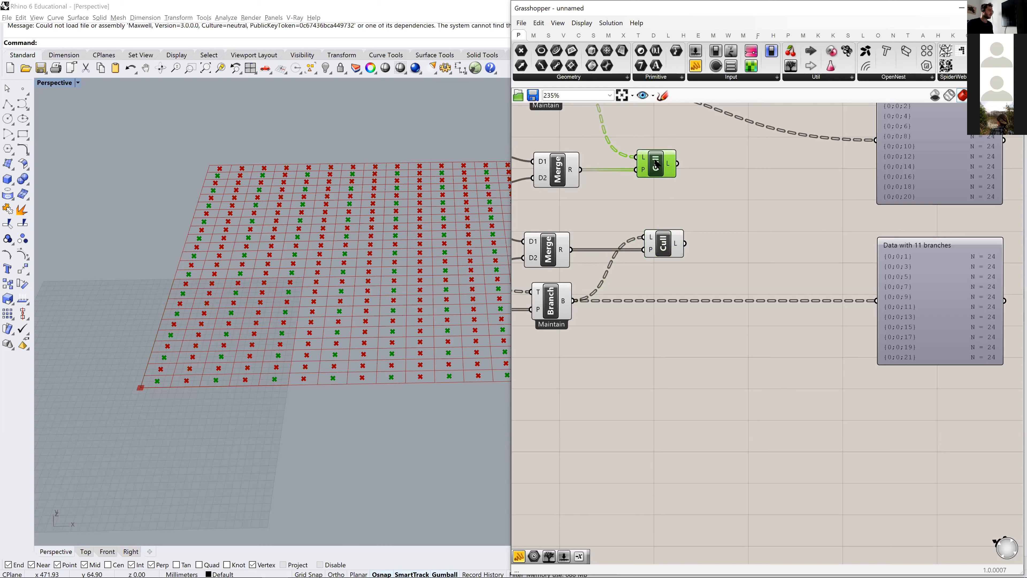
left_click(664, 242)
left_click(702, 238)
- Move the two 11-branch data viewers apart to free the space after the culls, and align the upper Cull Pattern above the lower one
scroll(663, 242, "down", 4)
right_click_drag(663, 242, 569, 246)
left_click_drag(793, 287, 780, 225)
left_click_drag(695, 173, 665, 96)
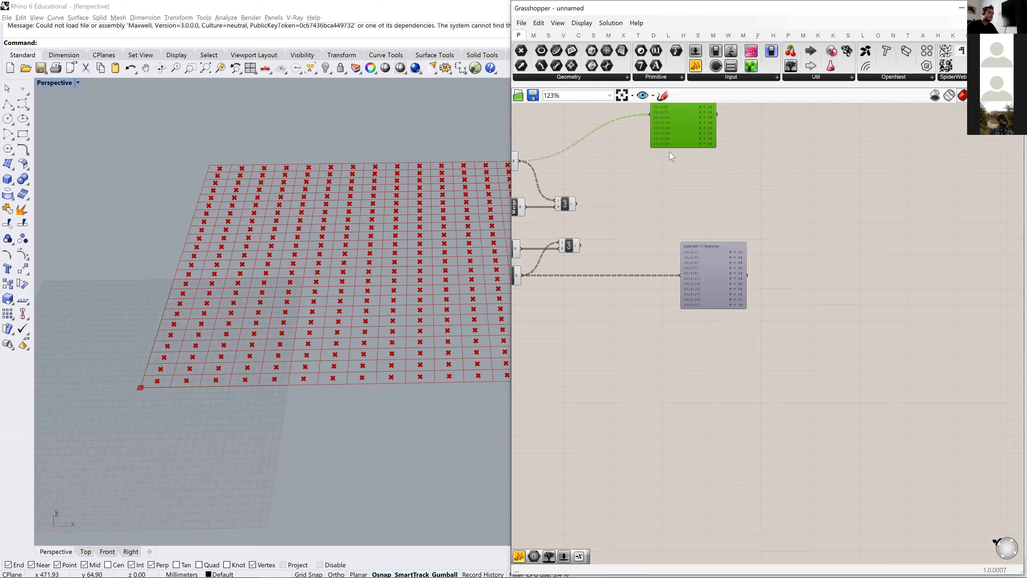
right_click_drag(718, 285, 759, 292)
left_click_drag(759, 292, 712, 374)
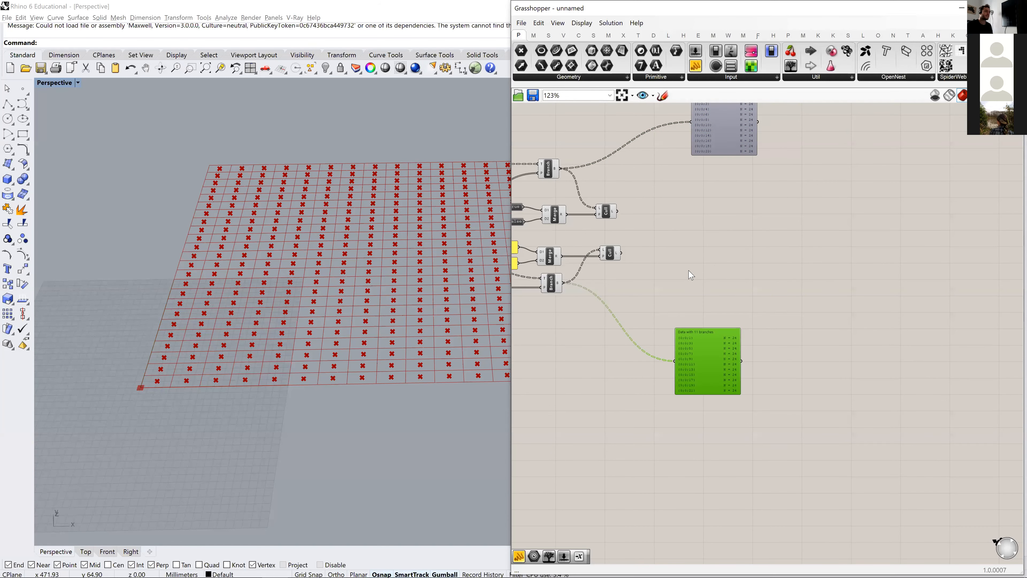
right_click_drag(601, 218, 647, 240)
scroll(646, 236, "up", 2)
left_click_drag(655, 231, 659, 231)
right_click_drag(703, 300, 733, 286)
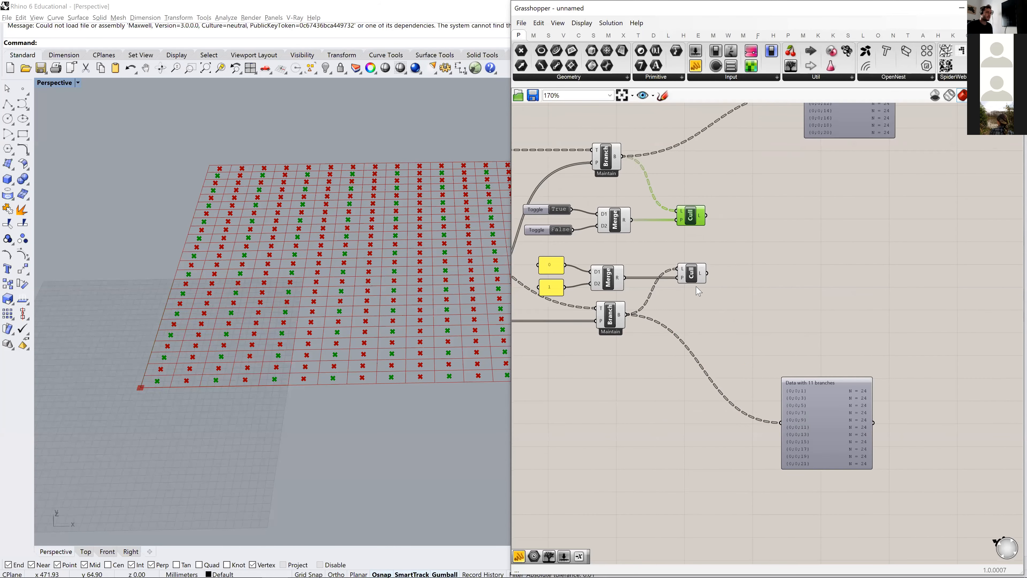
- Inspect the output lists of both Cull Pattern components and compare their points in the viewport
mouse_move(704, 276)
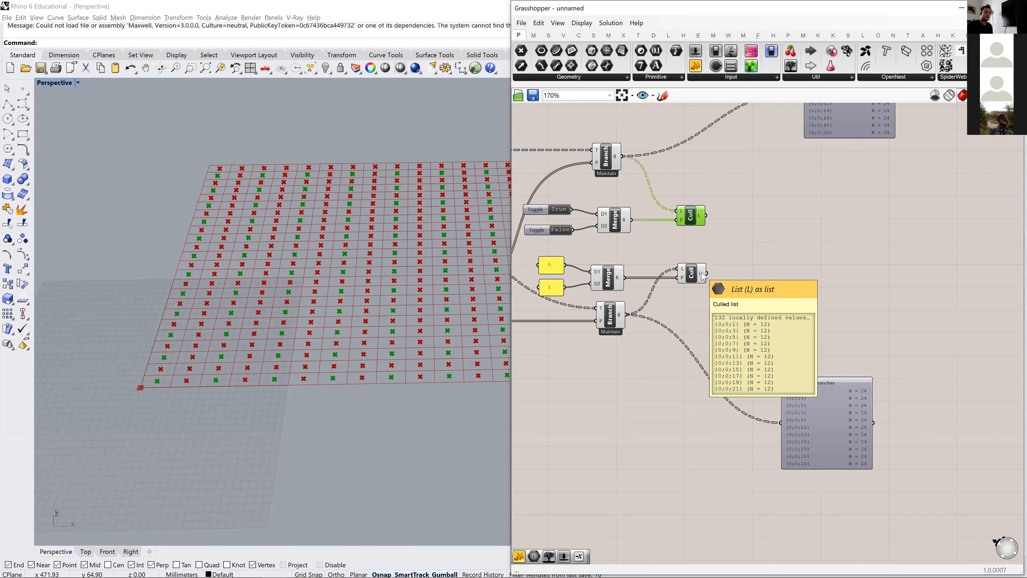
right_click_drag(703, 273, 701, 299)
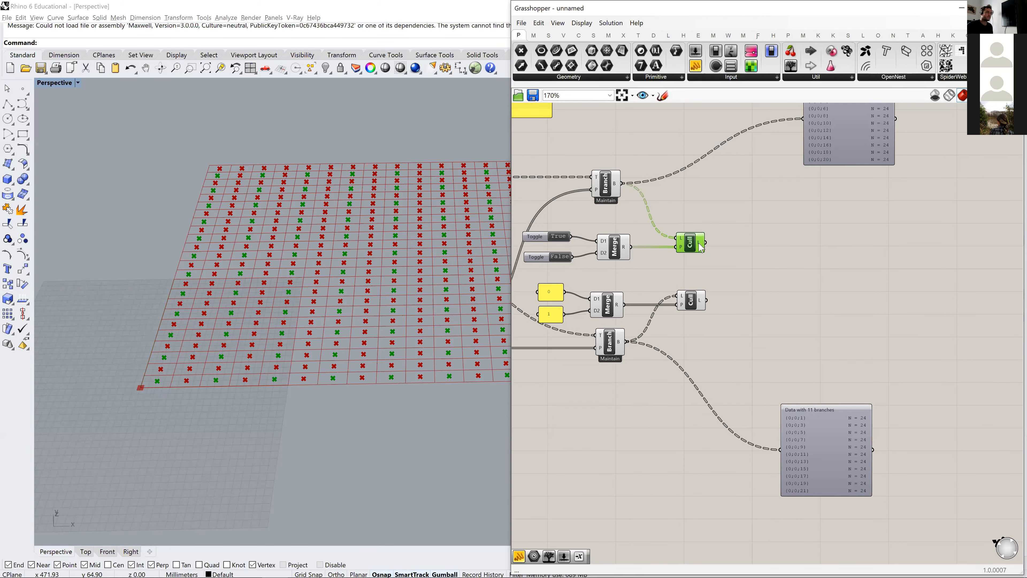
mouse_move(701, 247)
left_click(699, 301)
left_click(737, 250)
left_click(688, 244)
left_click(688, 295)
left_click(771, 281)
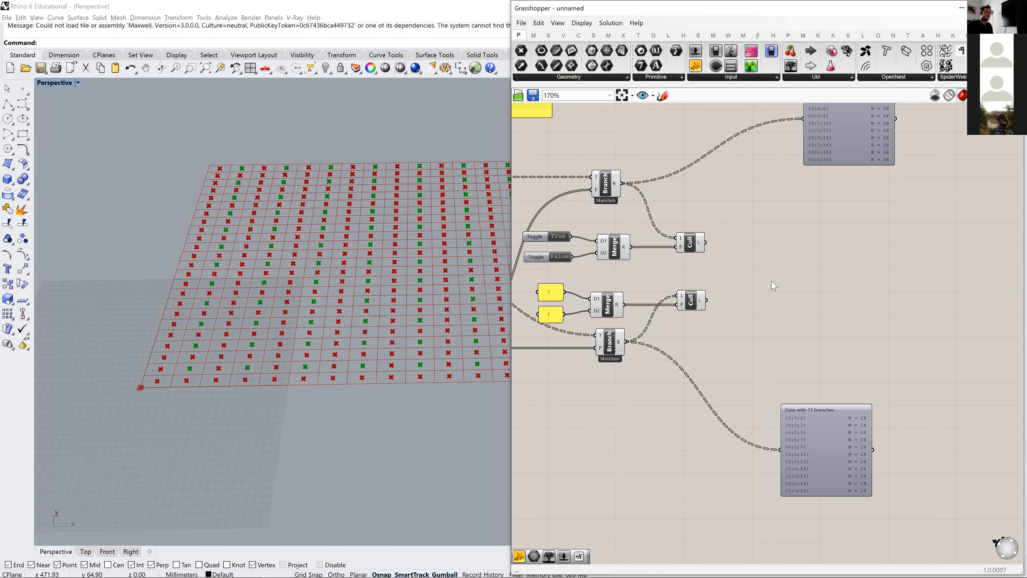
- Add a third Merge after the culls and connect the upper cull's output to D1 and the lower cull's output to D2
double_click(771, 281)
type("merge")
key("Return")
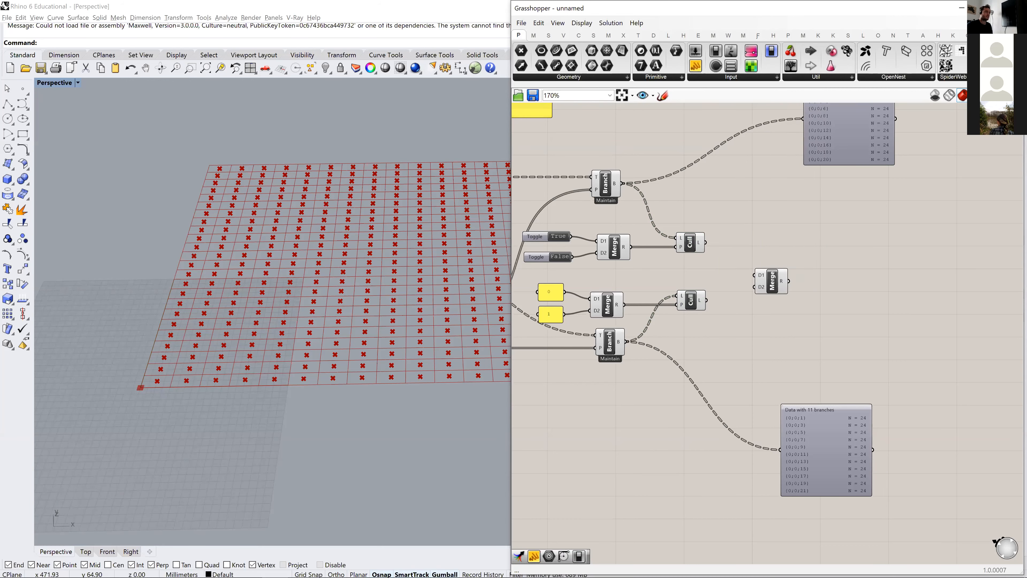
left_click_drag(706, 243, 755, 275)
left_click_drag(706, 300, 748, 292)
scroll(749, 291, "up", 6)
left_click(748, 291)
- Duplicate the upper data viewer beside the third Merge and connect the Merge result to it
scroll(750, 292, "down", 5)
right_click_drag(835, 309, 742, 324)
left_click_drag(762, 156, 774, 307, "alt")
left_click_drag(682, 300, 731, 263)
right_click_drag(805, 346, 774, 342)
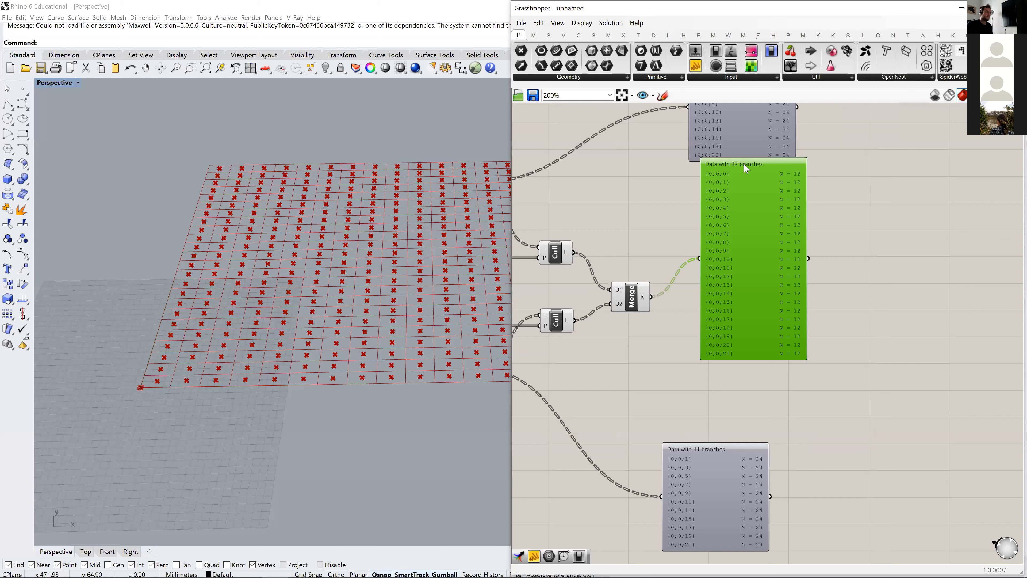
scroll(523, 344, "down", 1)
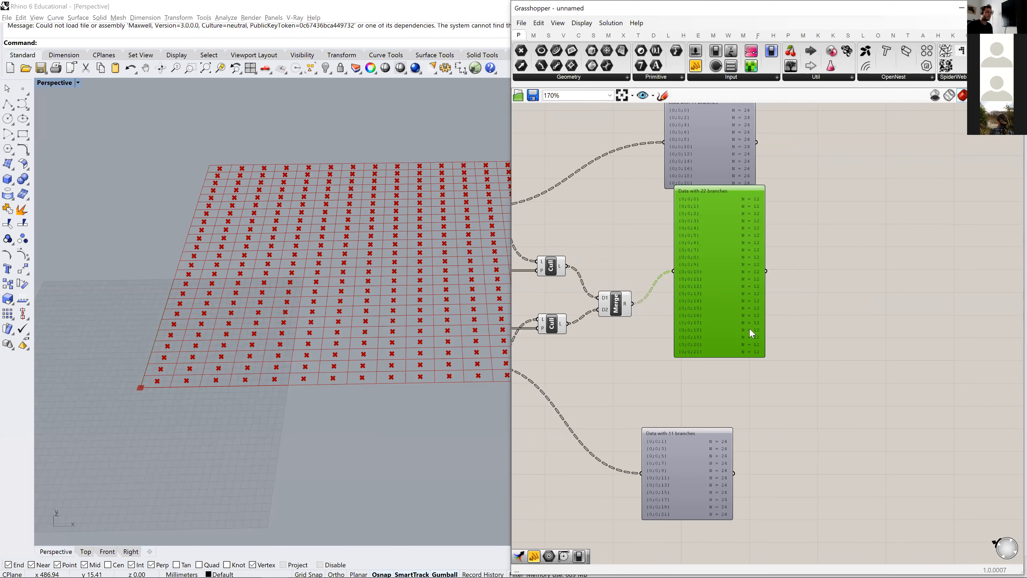
- Examine in the viewport the pattern of points supplied by the third Merge across the grid
right_click_drag(344, 353, 131, 363, "shift")
scroll(181, 368, "down", 4)
right_click_drag(286, 321, 225, 297, "shift")
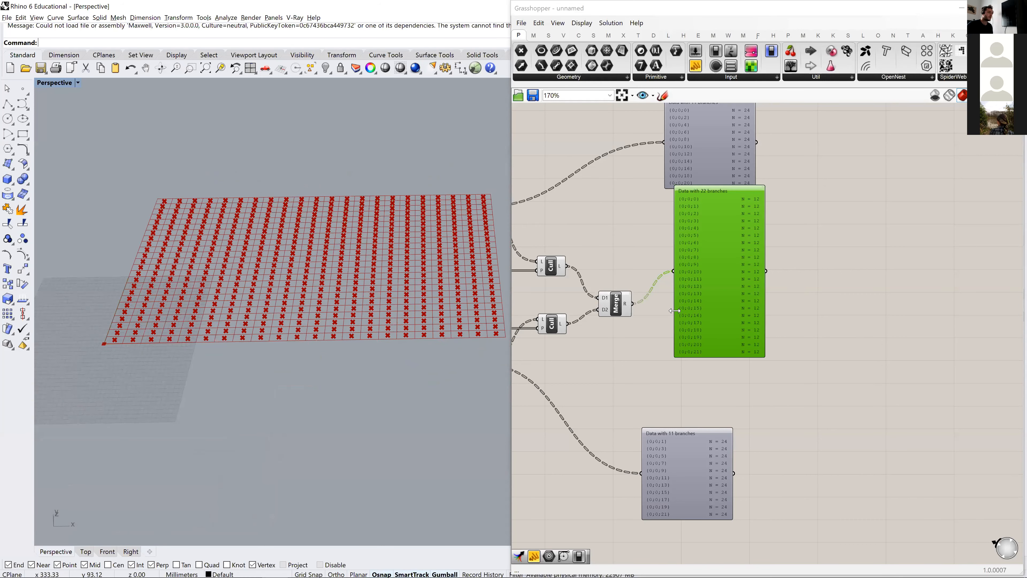
left_click(614, 304)
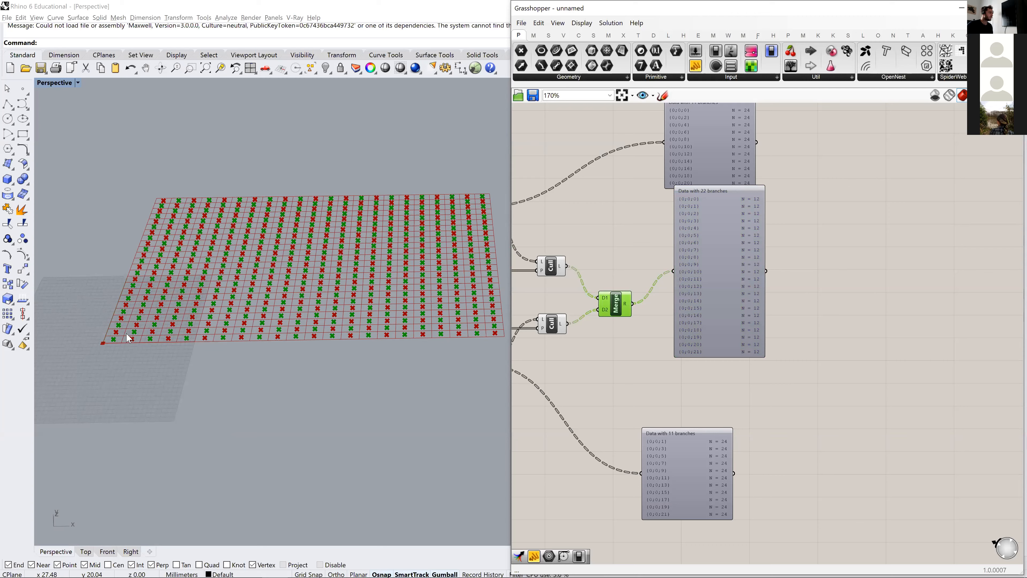
right_click_drag(161, 296, 146, 337)
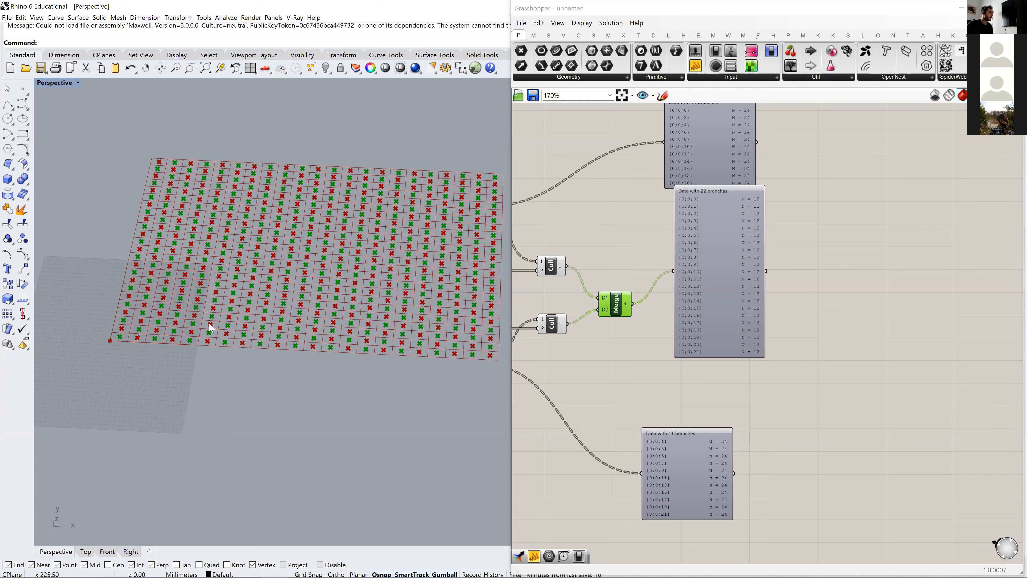
left_click(651, 361)
- Move the third Merge's data viewer far to its right to leave room for further components
left_click_drag(702, 269, 734, 286)
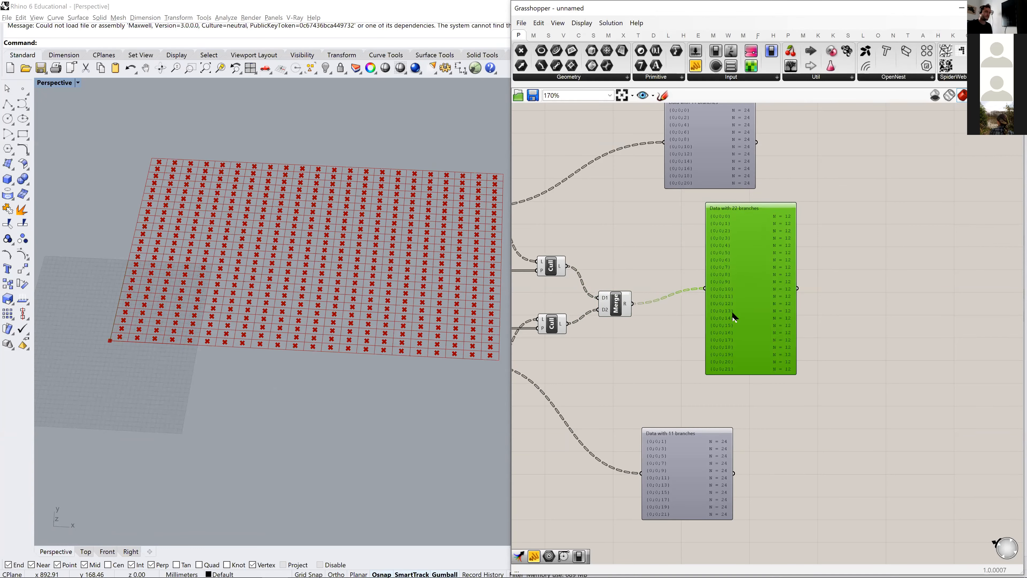
right_click_drag(240, 350, 213, 362, "shift")
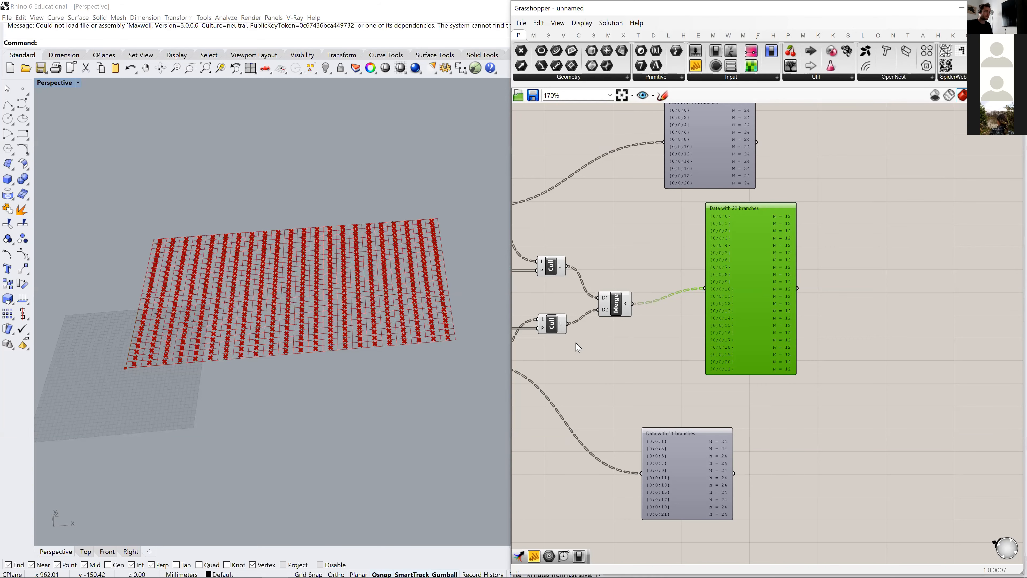
right_click_drag(723, 303, 801, 267)
left_click_drag(801, 268, 947, 283)
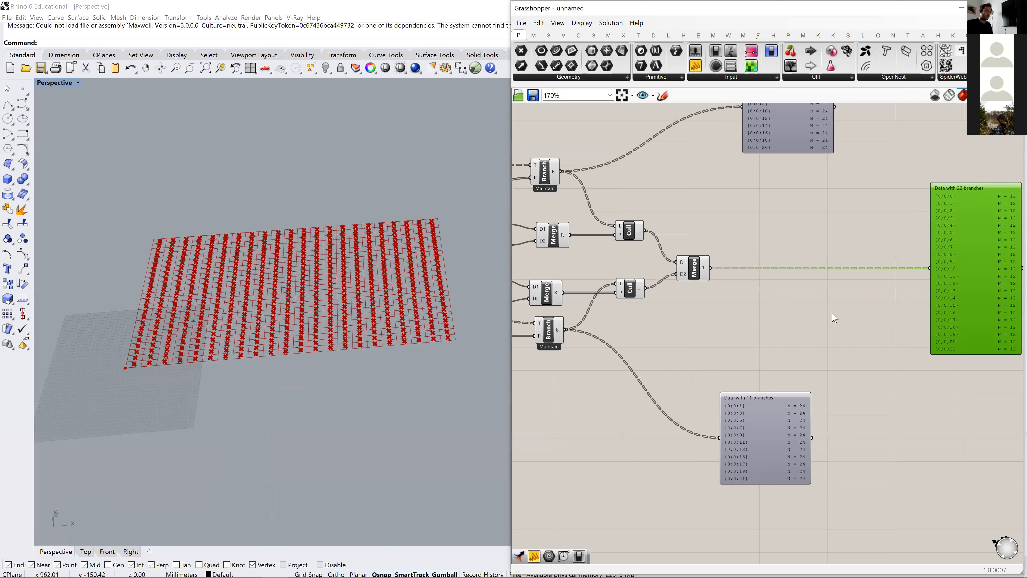
- Add a Rectangle component that creates a rectangle on a plane, below the wire leaving the third Merge
double_click(801, 332)
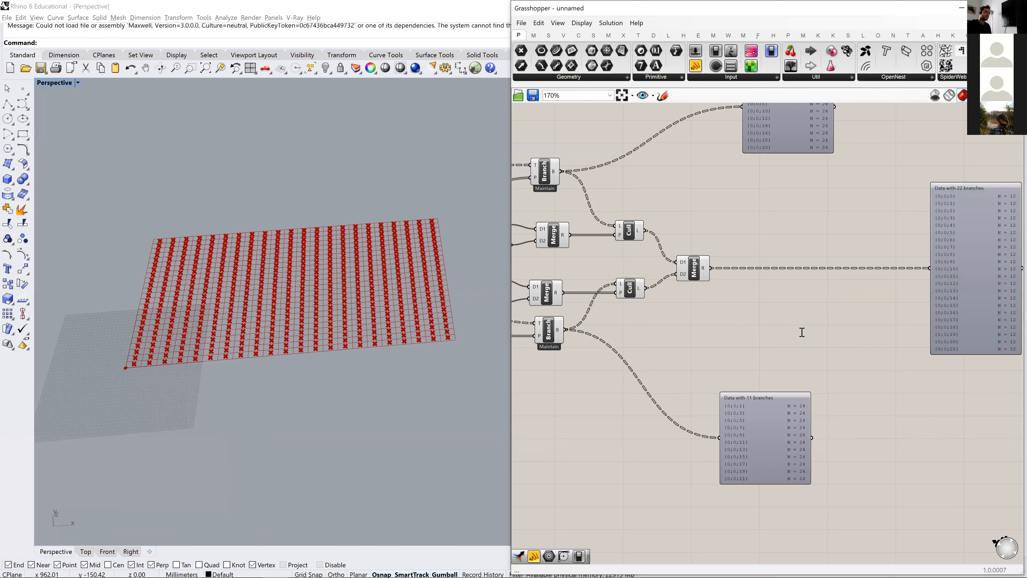
type("recta")
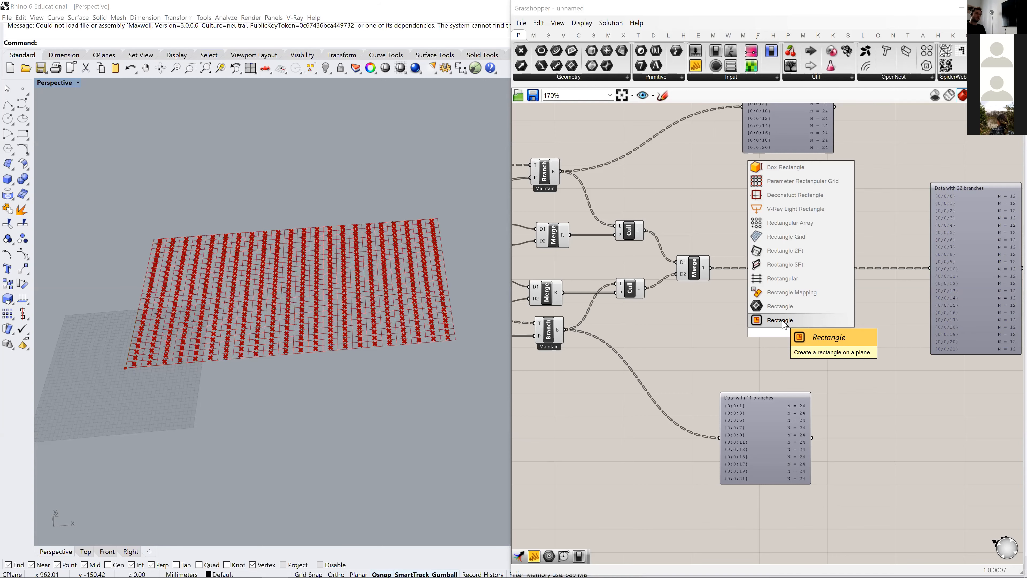
left_click(770, 320)
scroll(796, 308, "up", 4)
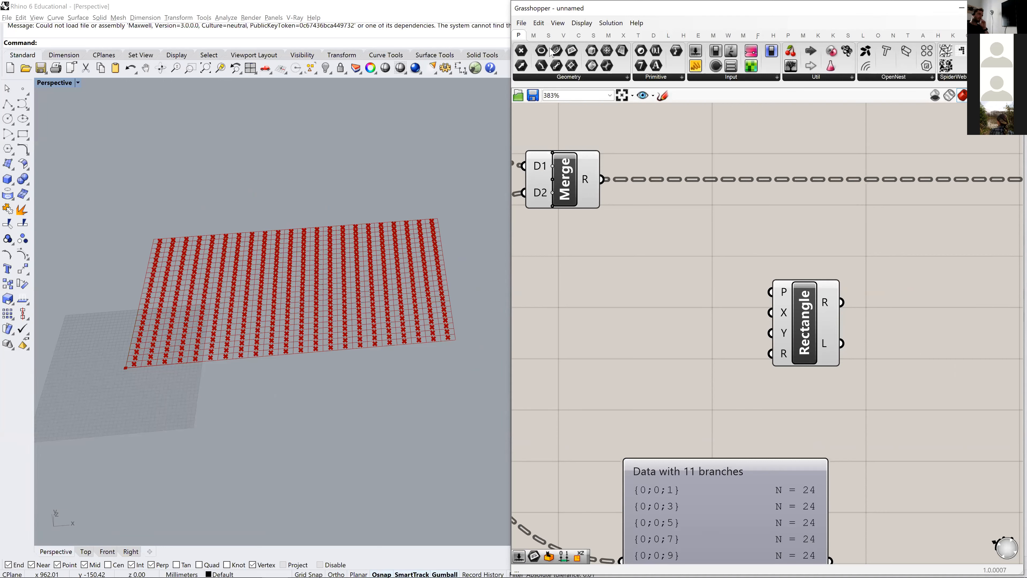
left_click(583, 36)
left_click(594, 35)
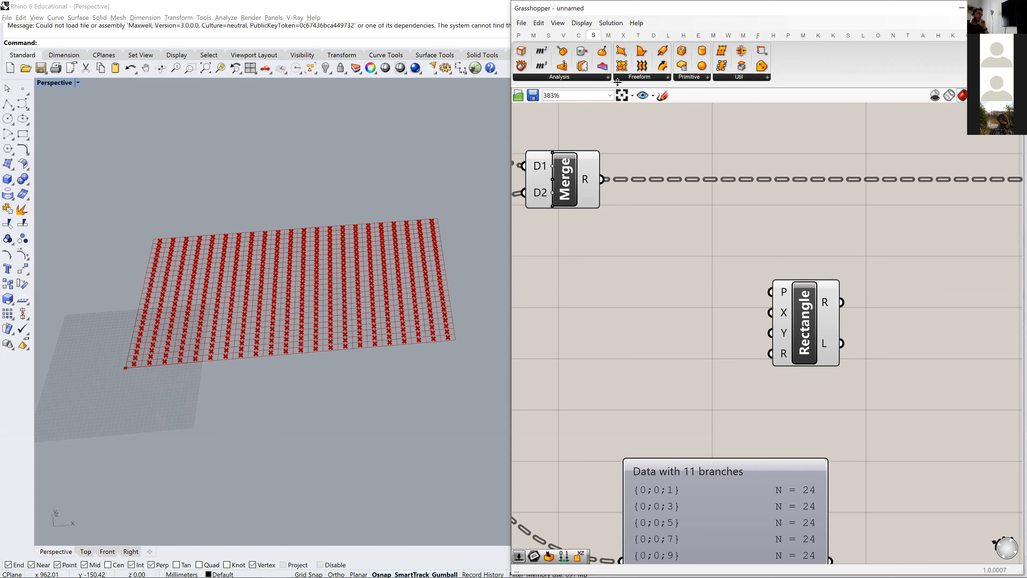
left_click(579, 36)
left_click(564, 36)
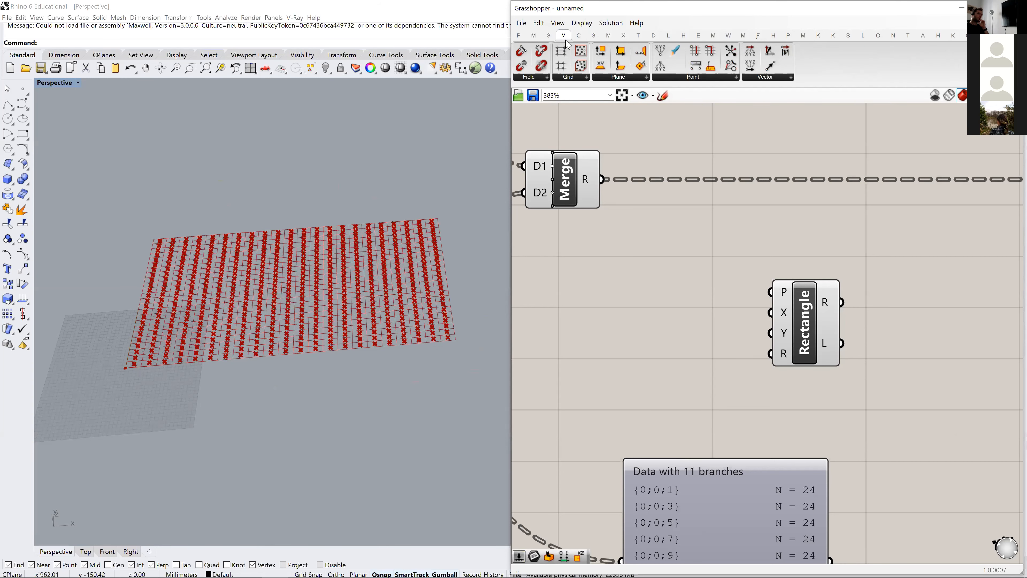
left_click(577, 37)
left_click(592, 37)
left_click(575, 38)
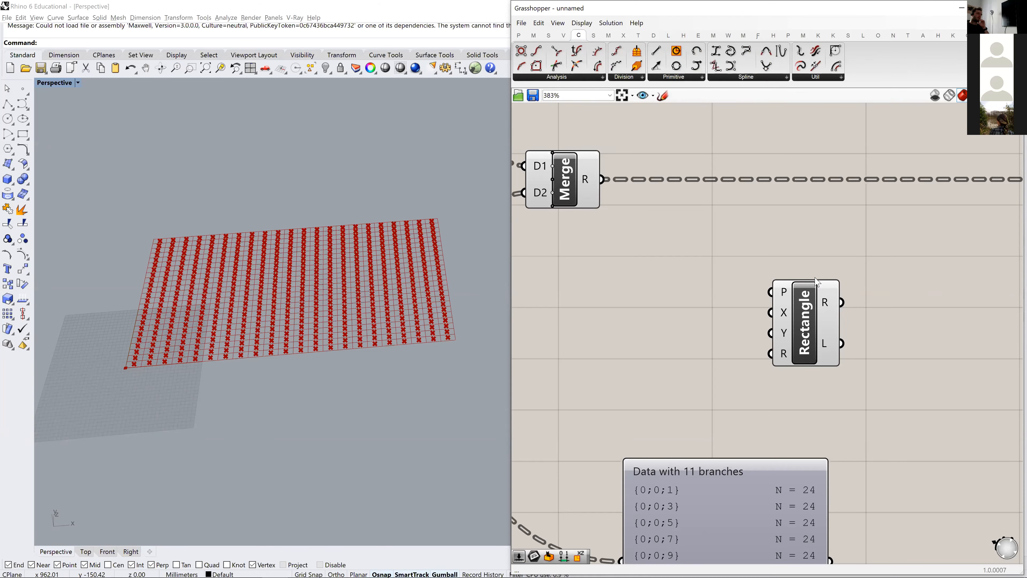
- Examine the Rectangle component and its P and X inputs
left_click(804, 317)
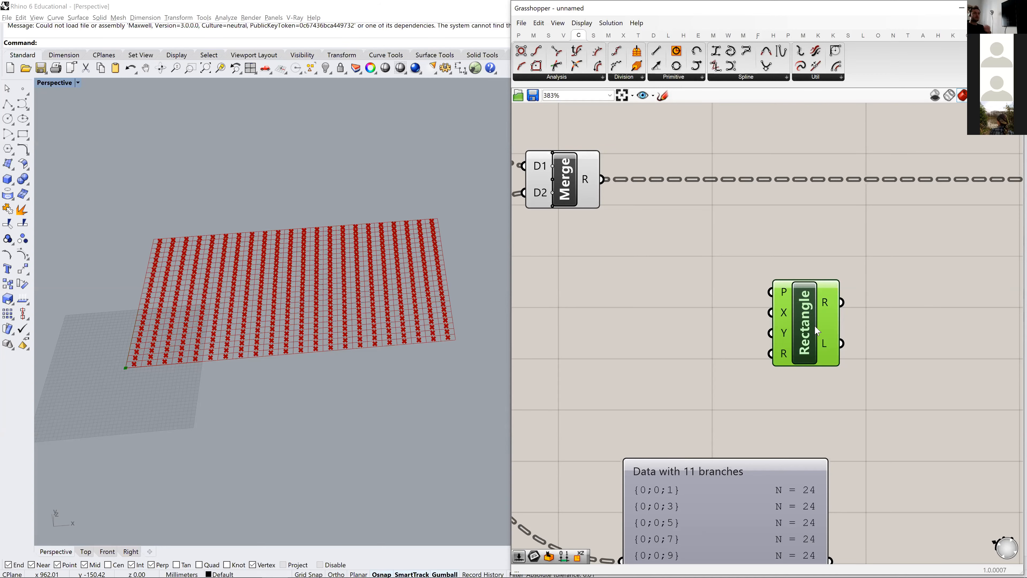
left_click(683, 339)
scroll(687, 332, "down", 4)
scroll(749, 299, "up", 4)
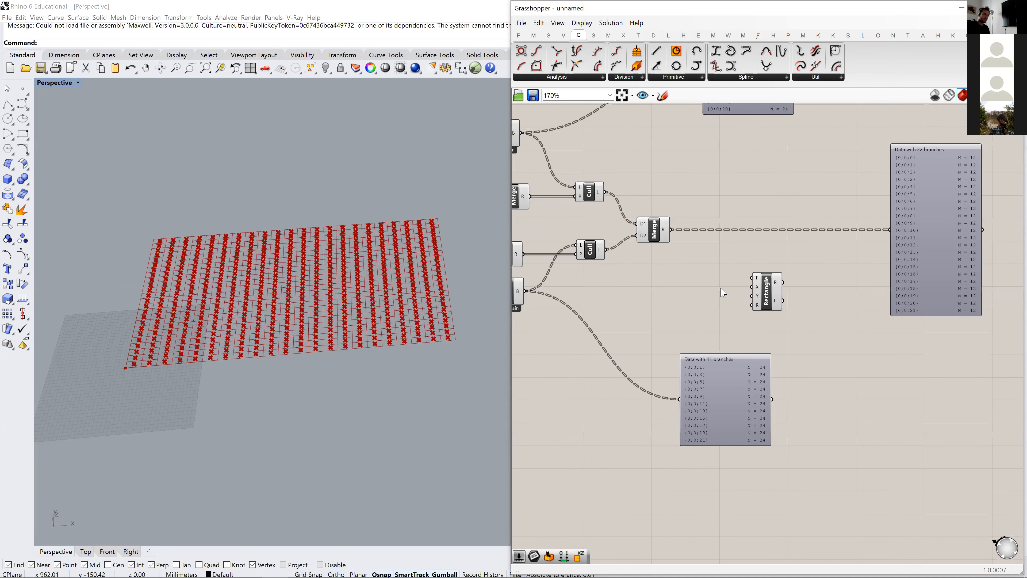
mouse_move(805, 308)
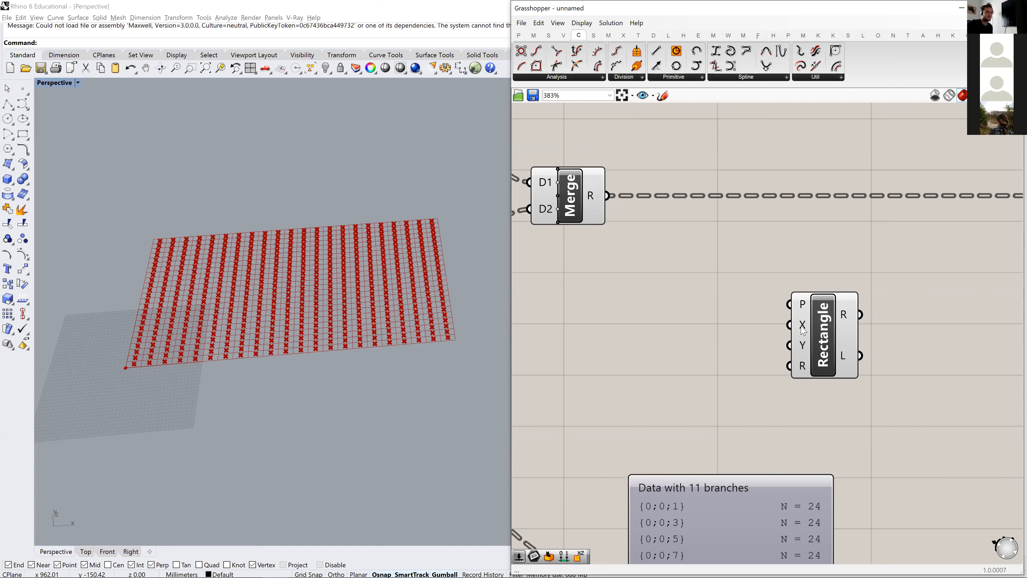
mouse_move(802, 329)
left_click(593, 36)
left_click(573, 37)
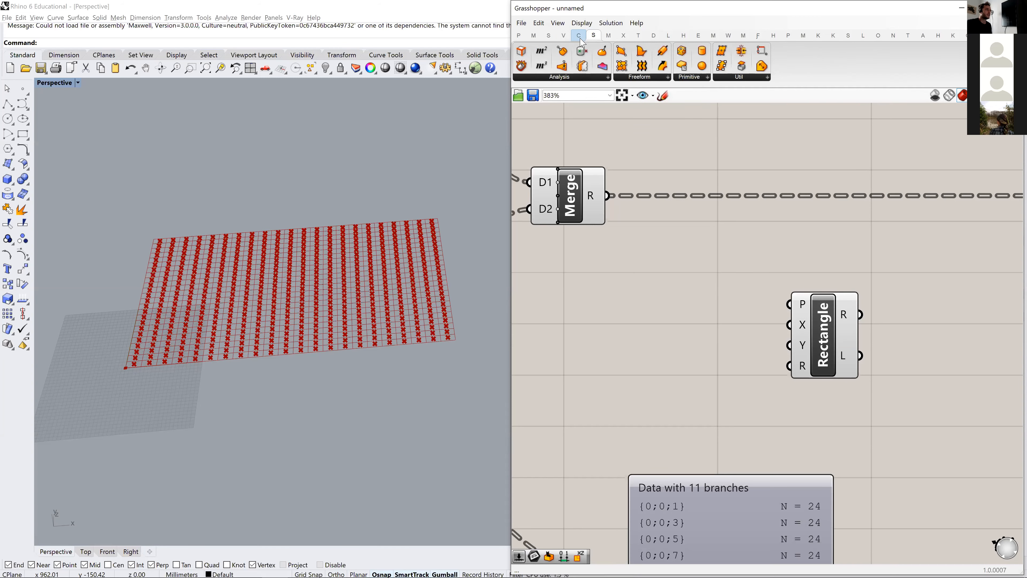
left_click(629, 76)
left_click(588, 78)
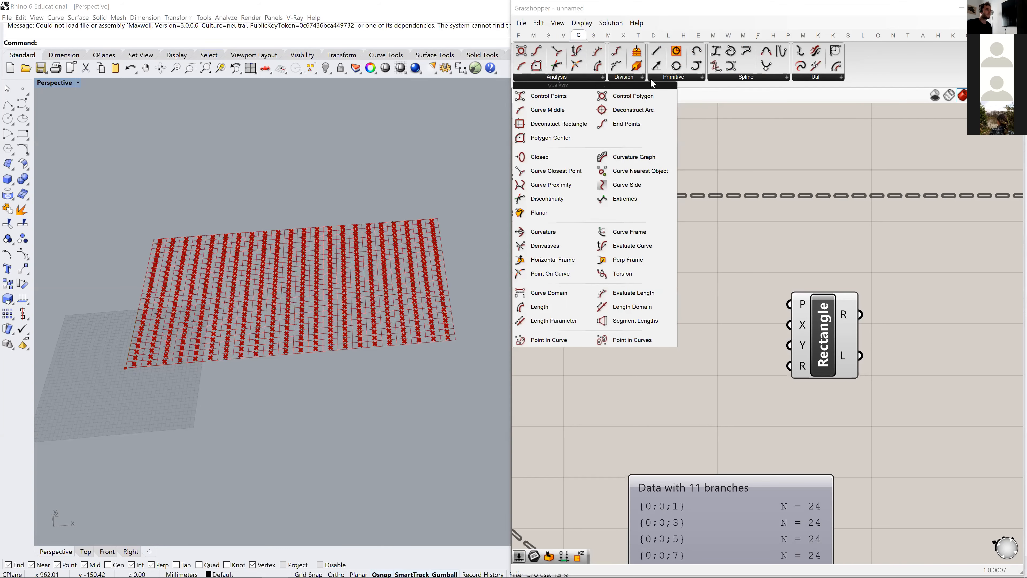
left_click(712, 78)
left_click(704, 78)
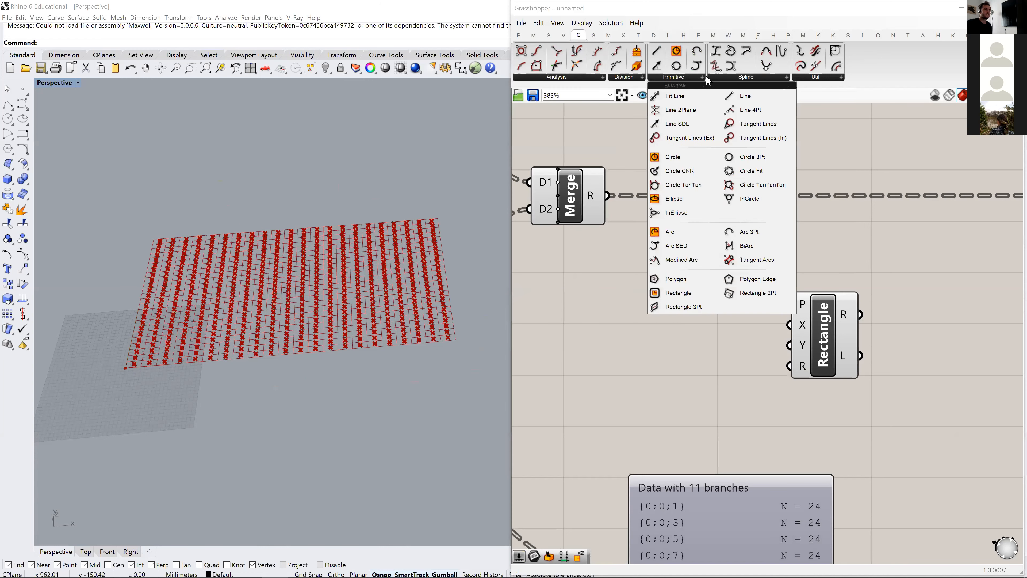
left_click(730, 78)
left_click(820, 78)
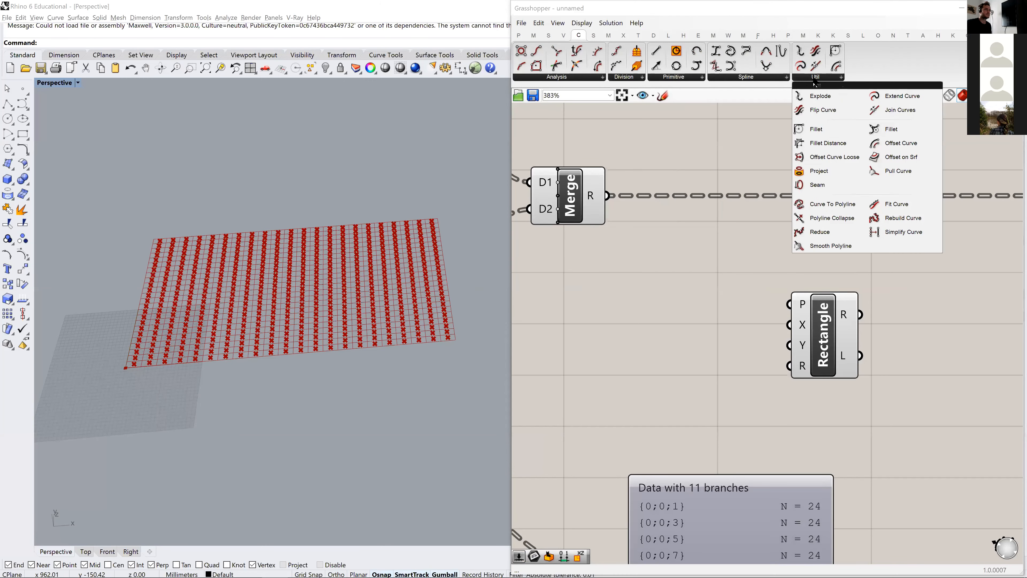
left_click(770, 80)
- Move the Rectangle component up slightly, closer to the wire leaving the third Merge
left_click_drag(825, 324, 820, 293)
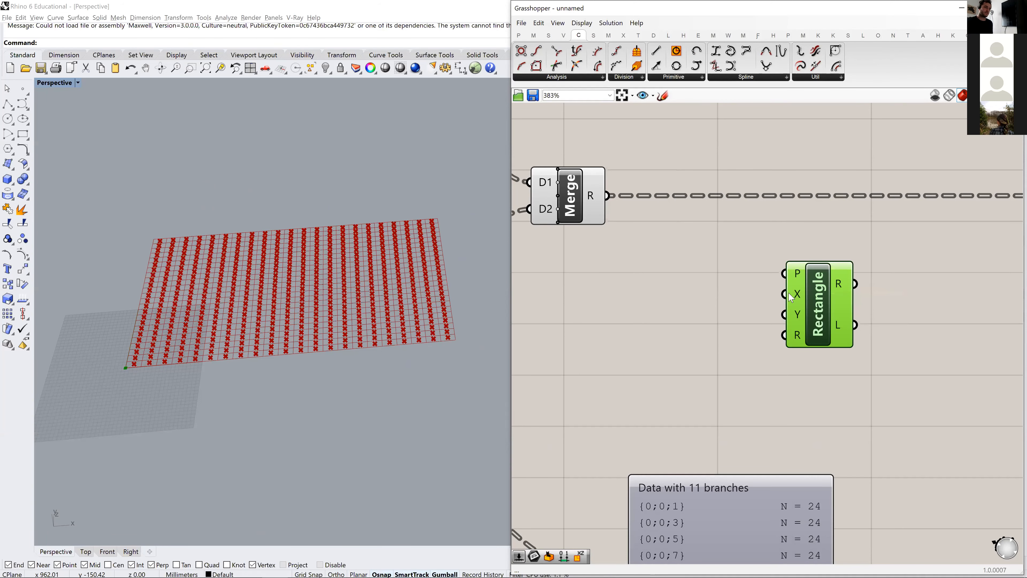
right_click_drag(796, 275, 818, 244)
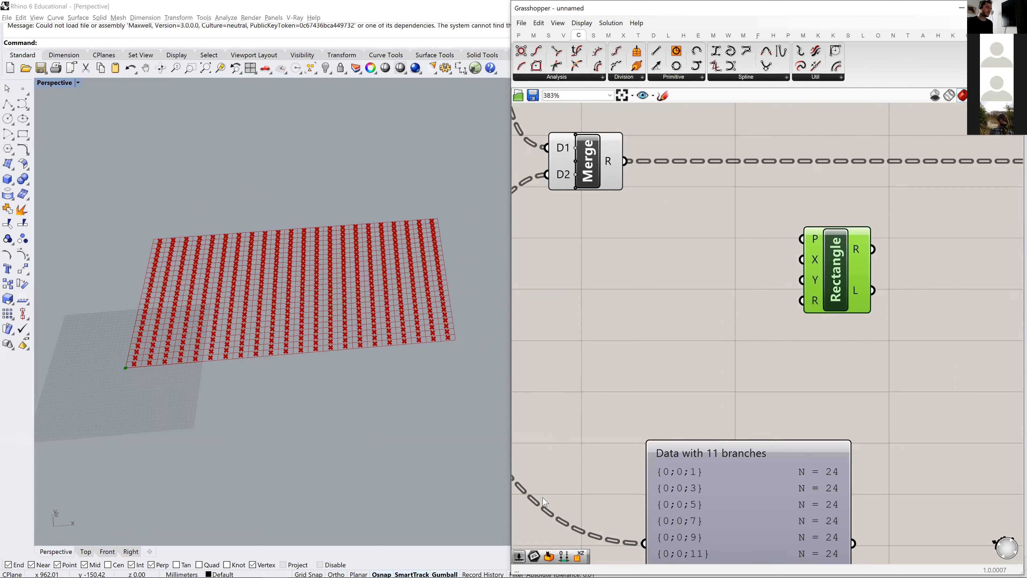
- Sketch a small freehand cross labelled 0,0 on the canvas below the third Merge, as the rectangle's centre
left_click(663, 96)
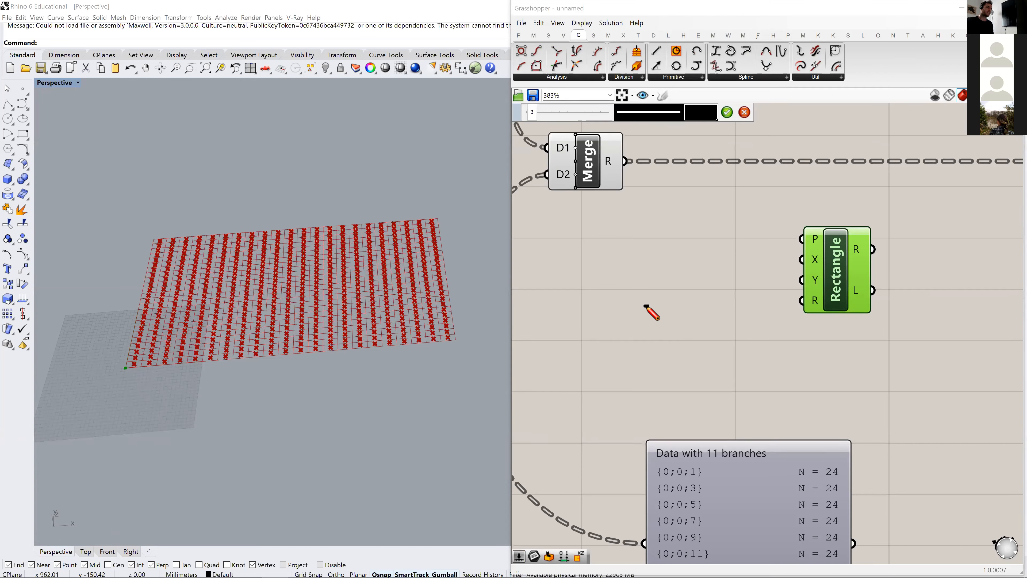
left_click_drag(643, 306, 650, 306)
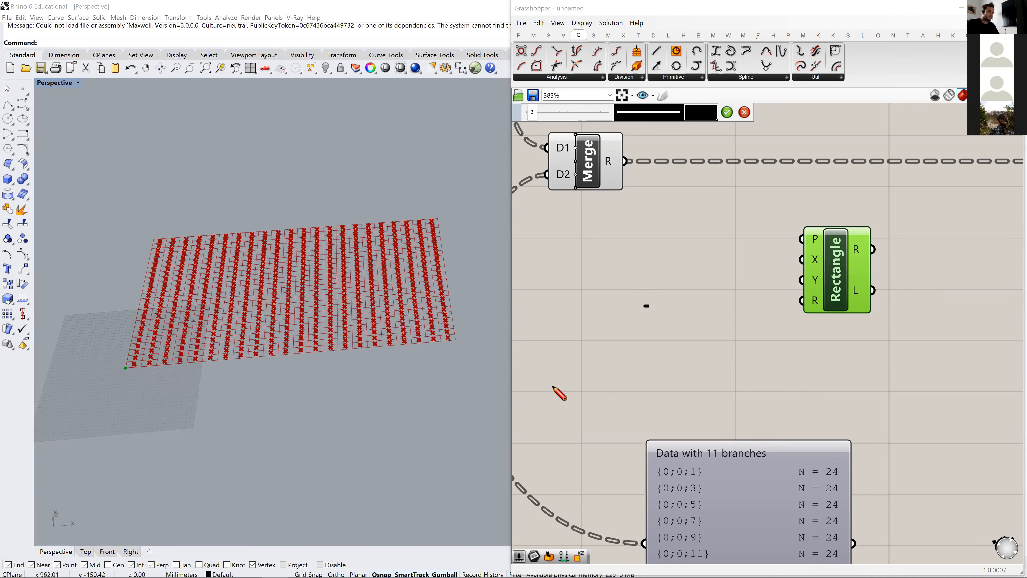
right_click_drag(219, 413, 234, 394)
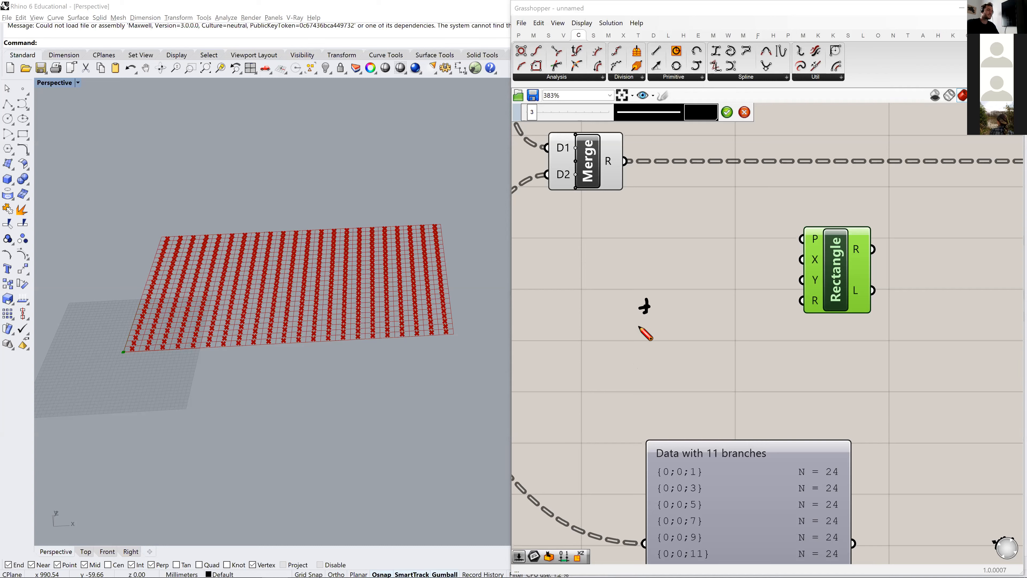
left_click_drag(648, 320, 661, 322)
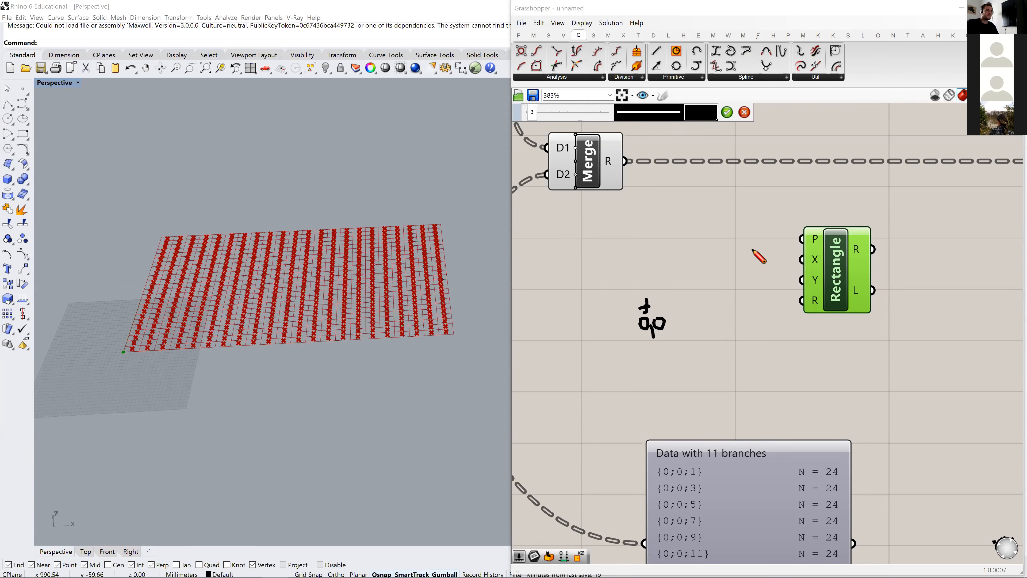
left_click(728, 112)
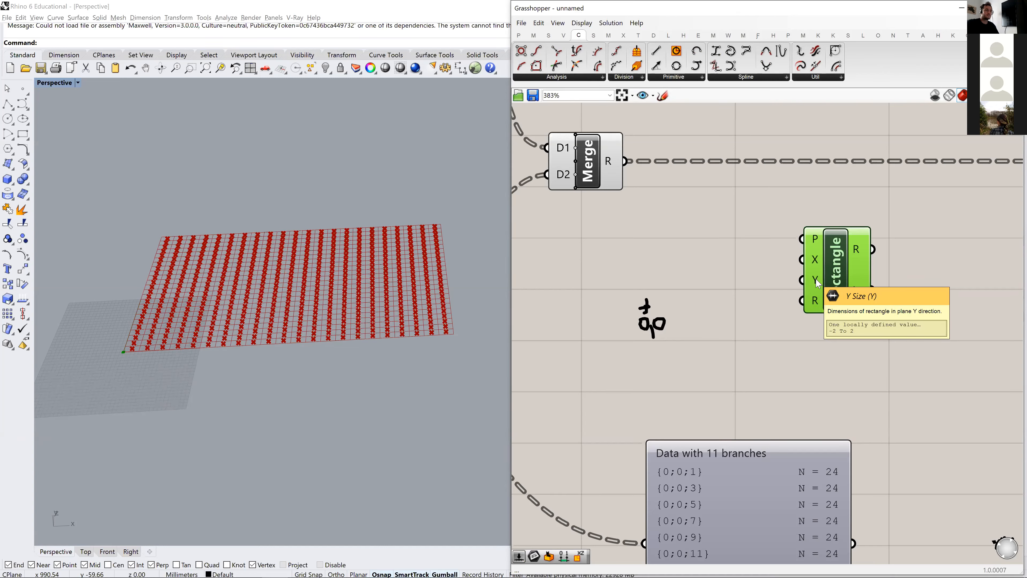
- Sketch a freehand rectangle around the 0,0 cross, marking its sides with -1 and 1 in X and -2 and 2 in Y
left_click(662, 95)
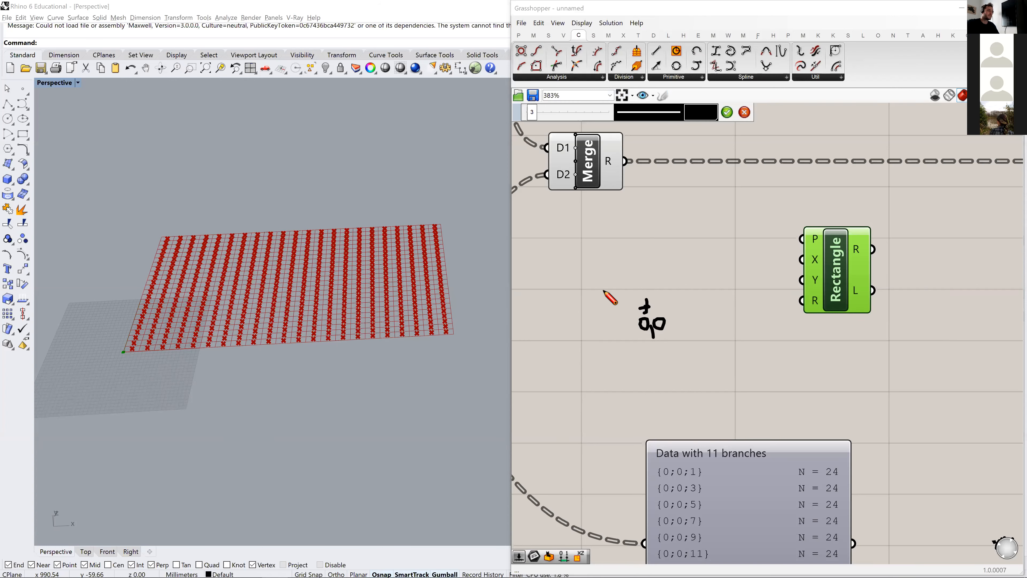
left_click_drag(607, 282, 608, 294)
left_click_drag(688, 280, 687, 291)
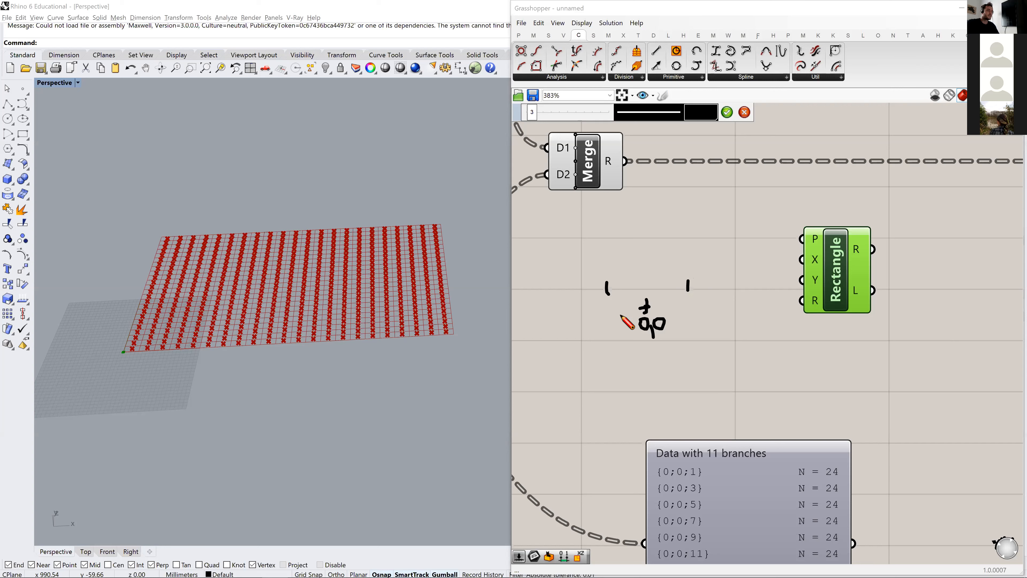
left_click_drag(581, 312, 605, 317)
left_click_drag(687, 311, 692, 329)
mouse_move(639, 394)
left_mouse_down()
mouse_move(660, 392)
mouse_move(642, 412)
mouse_move(673, 417)
left_mouse_up()
mouse_move(642, 212)
left_mouse_down()
mouse_move(651, 202)
mouse_move(605, 226)
mouse_move(603, 390)
mouse_move(694, 390)
mouse_move(687, 218)
mouse_move(605, 219)
left_mouse_up()
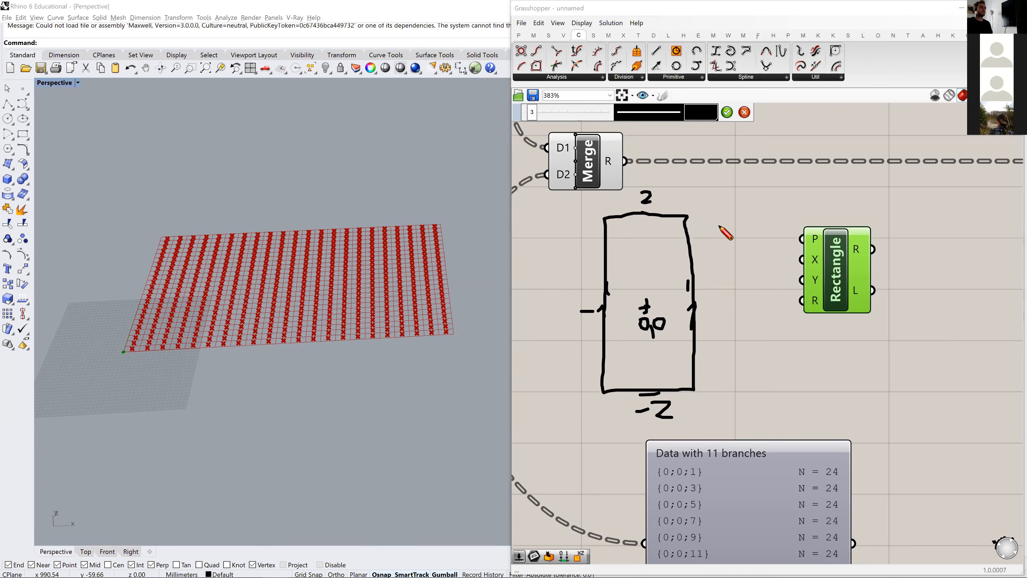
left_click(726, 112)
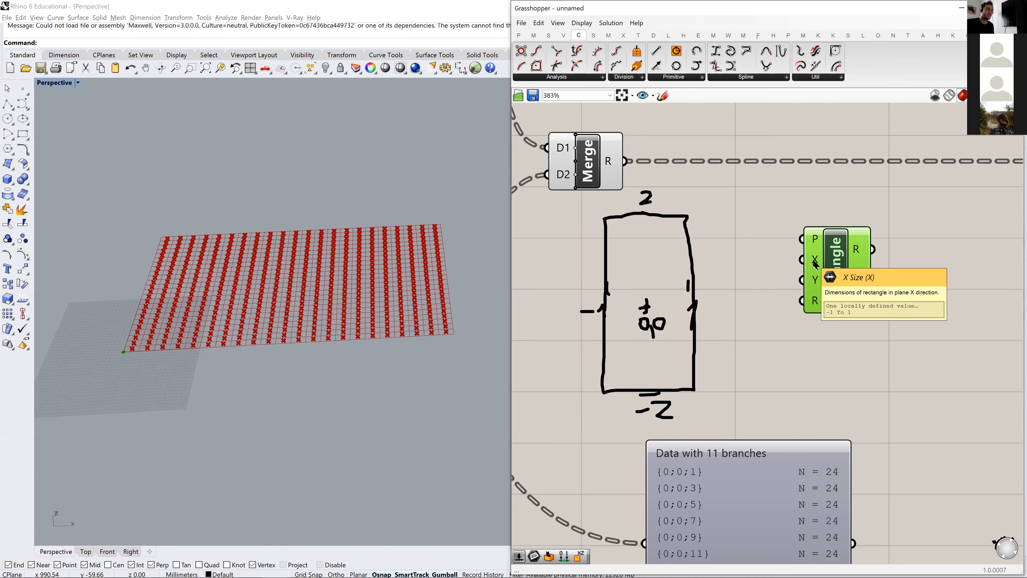
- Check the Rectangle's X Size input and move the freehand rectangle sketch above the third Merge
mouse_move(815, 264)
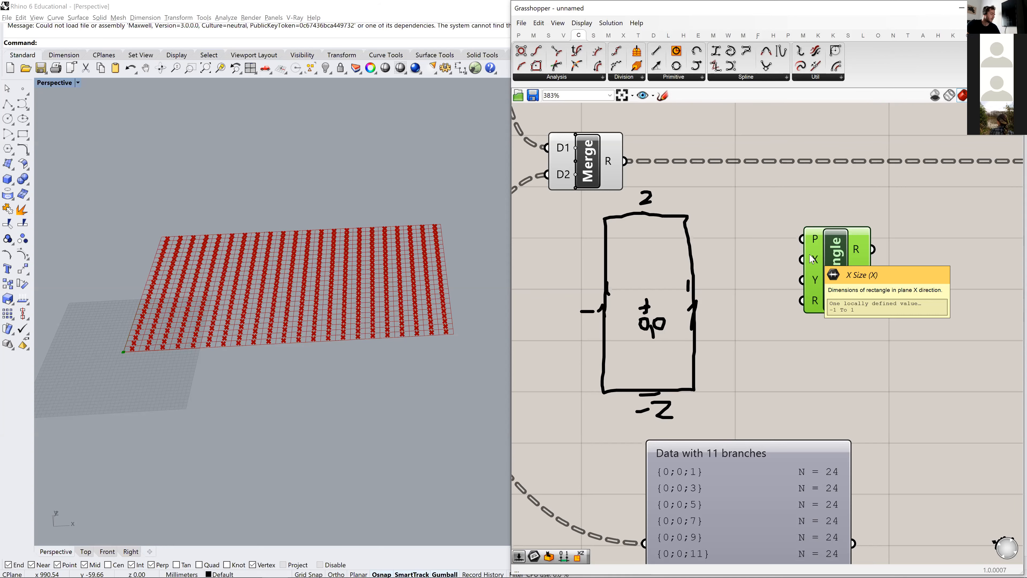
left_click(867, 357)
scroll(716, 357, "down", 2)
scroll(674, 332, "down", 3)
left_click_drag(711, 356, 632, 310)
left_click_drag(669, 337, 668, 191)
scroll(764, 267, "up", 5)
right_click_drag(666, 382, 850, 274)
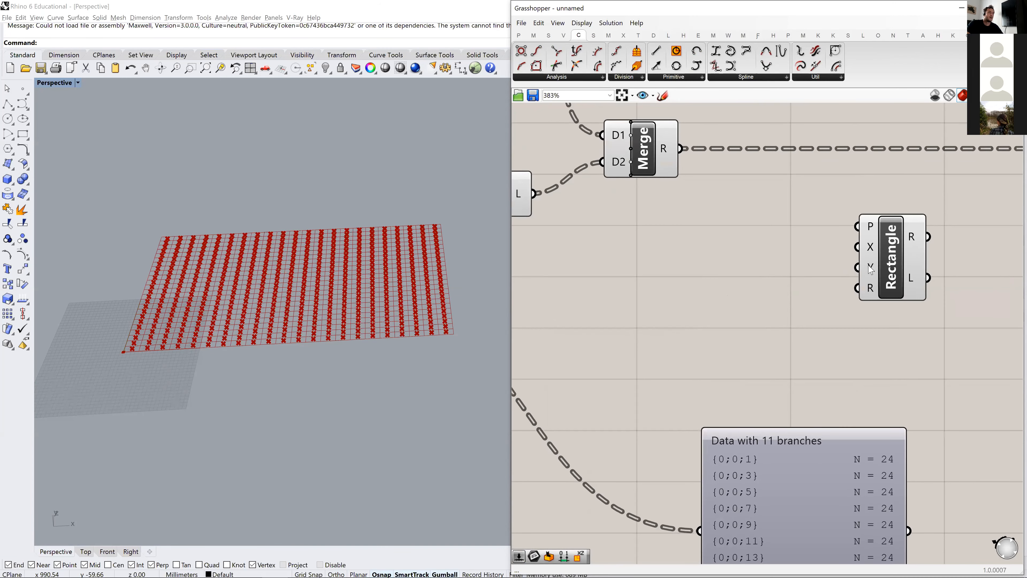
- Move the Rectangle component a little down and back toward the third Merge
left_click_drag(884, 268, 803, 295)
scroll(160, 337, "up", 8)
scroll(127, 415, "down", 3)
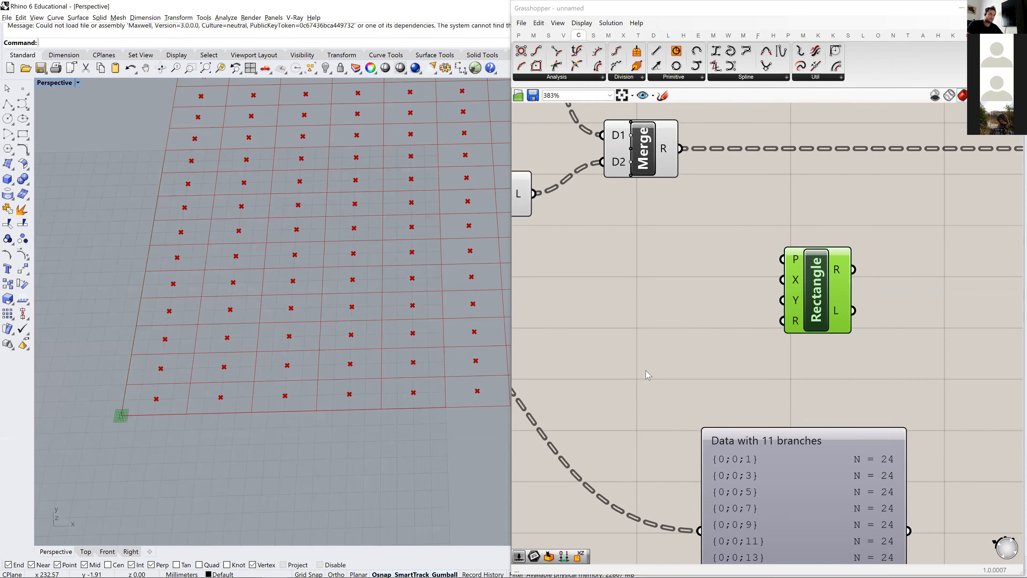
scroll(687, 334, "down", 3)
left_click_drag(747, 331, 790, 331)
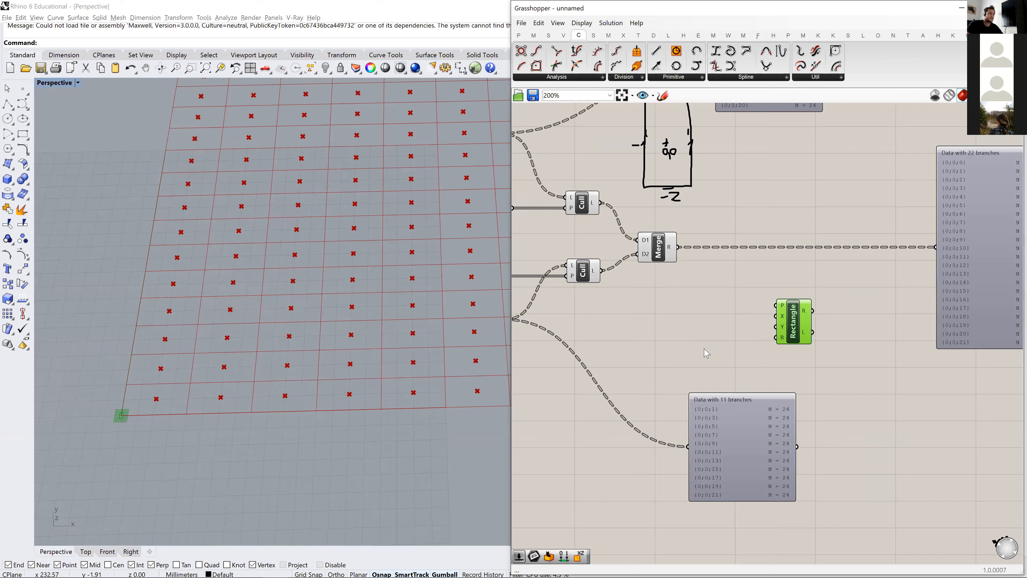
- Measure the width of the grid's corner cell in the Rhino viewport with a temporary polyline
left_click(695, 347)
scroll(695, 347, "down", 1)
right_click_drag(688, 342, 667, 326)
scroll(674, 330, "down", 1)
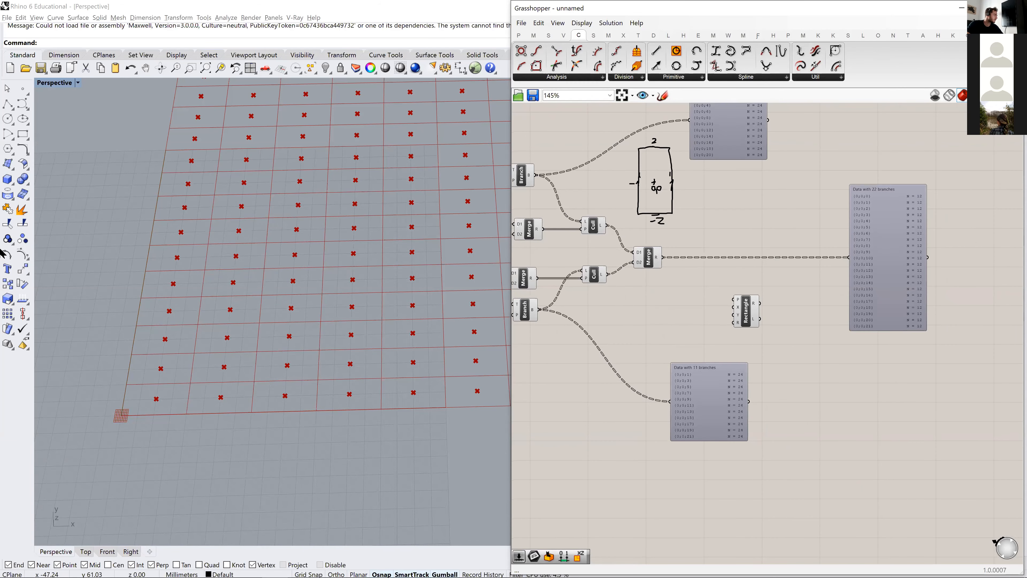
left_click(7, 104)
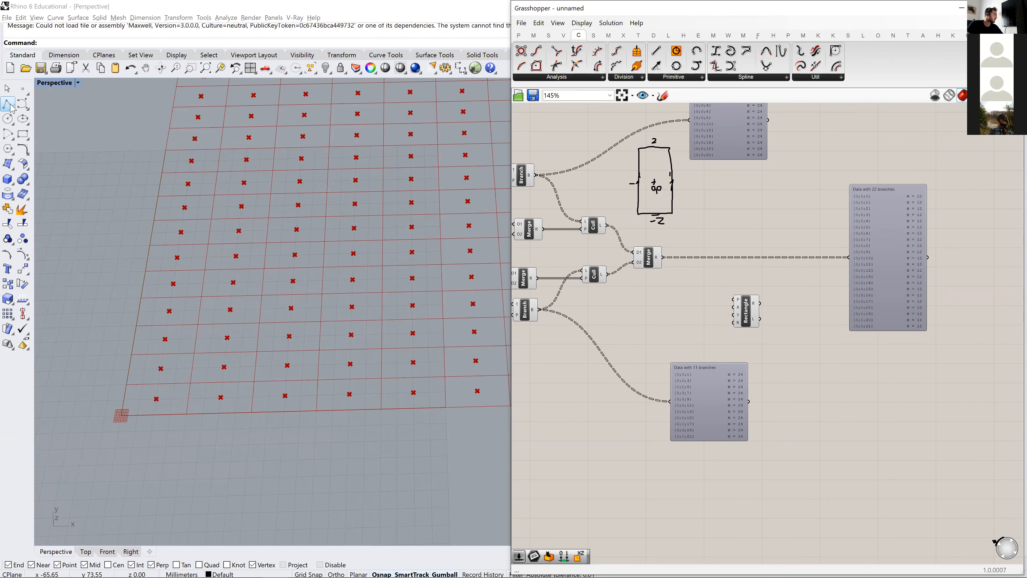
left_click(124, 399)
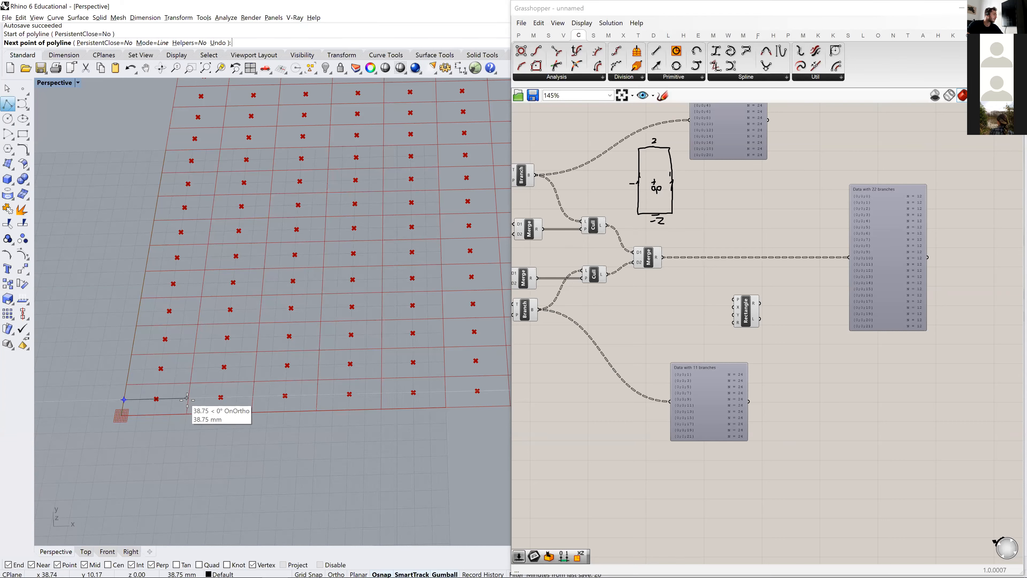
key("Escape")
- Add two number sliders with values 30 and 60 between the third Merge and the Rectangle component
double_click(663, 321)
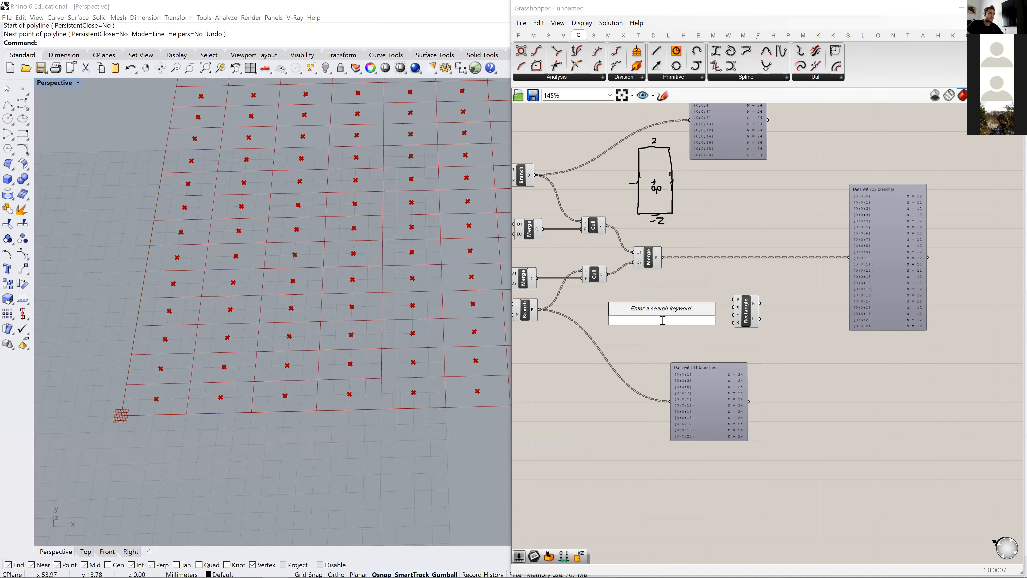
type("30")
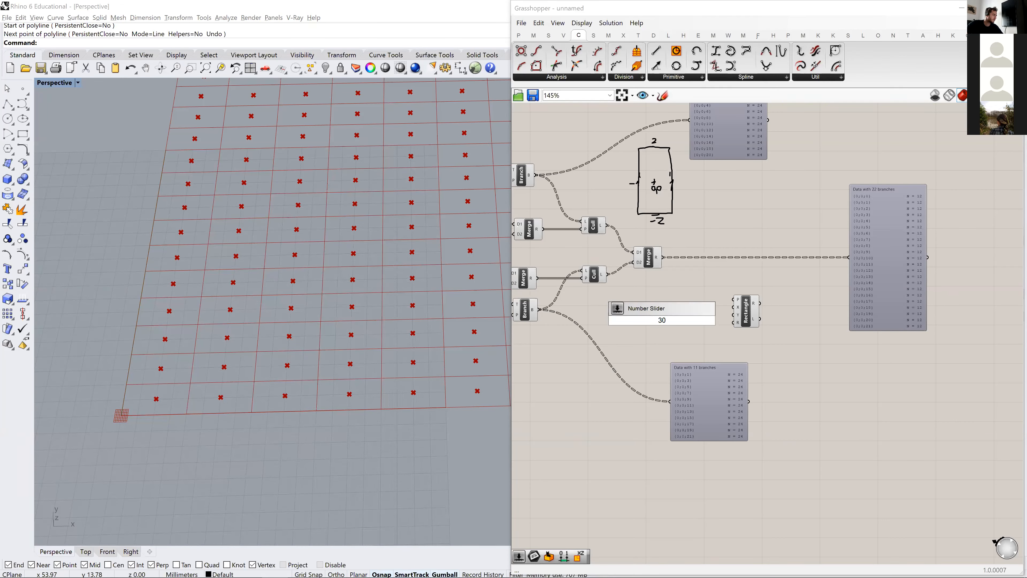
key("Return")
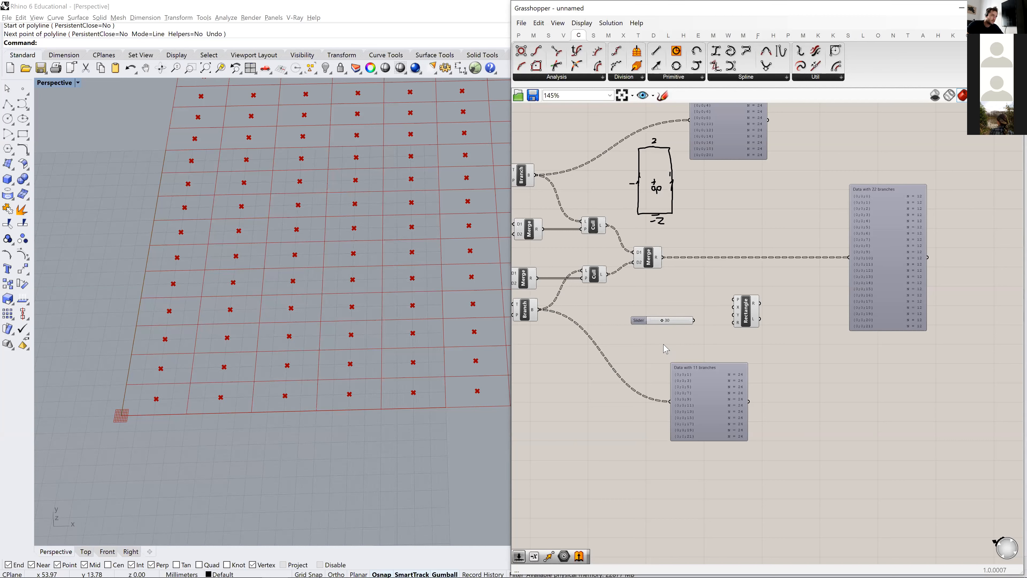
double_click(648, 338)
type("60")
key("Return")
- Align the 60 slider directly beneath the 30 slider
scroll(658, 350, "up", 5)
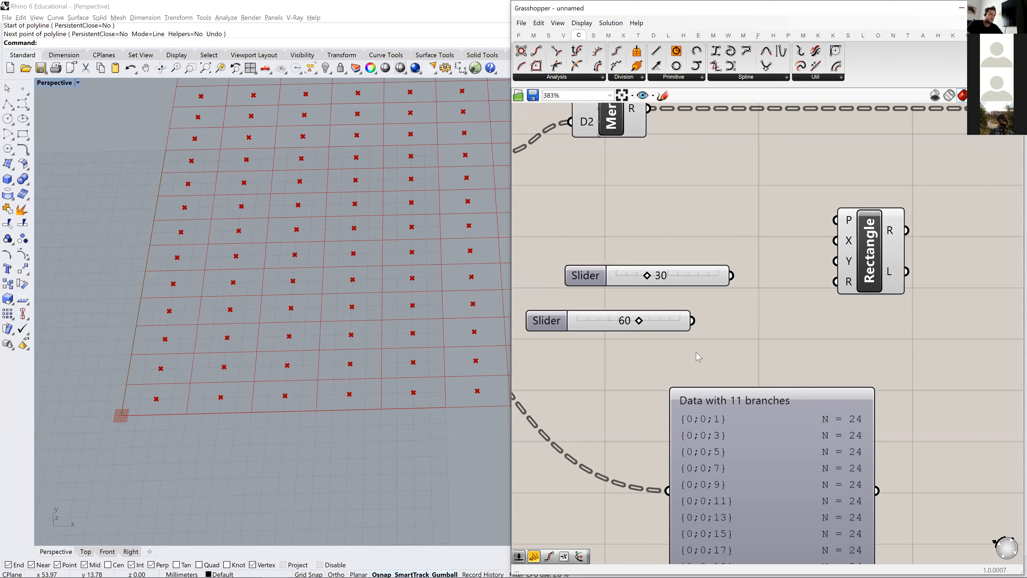
scroll(658, 350, "down", 1)
left_click(629, 339)
left_click_drag(594, 323, 607, 324)
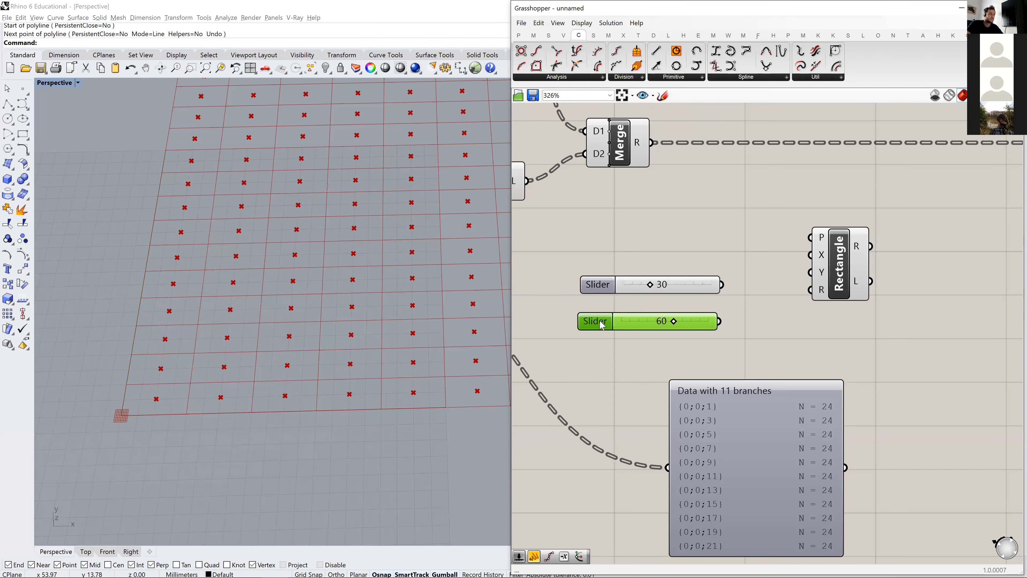
- Move the Rectangle component farther from the sliders and shift the 11-branch data viewer down to free up space
right_click_drag(733, 332, 664, 327)
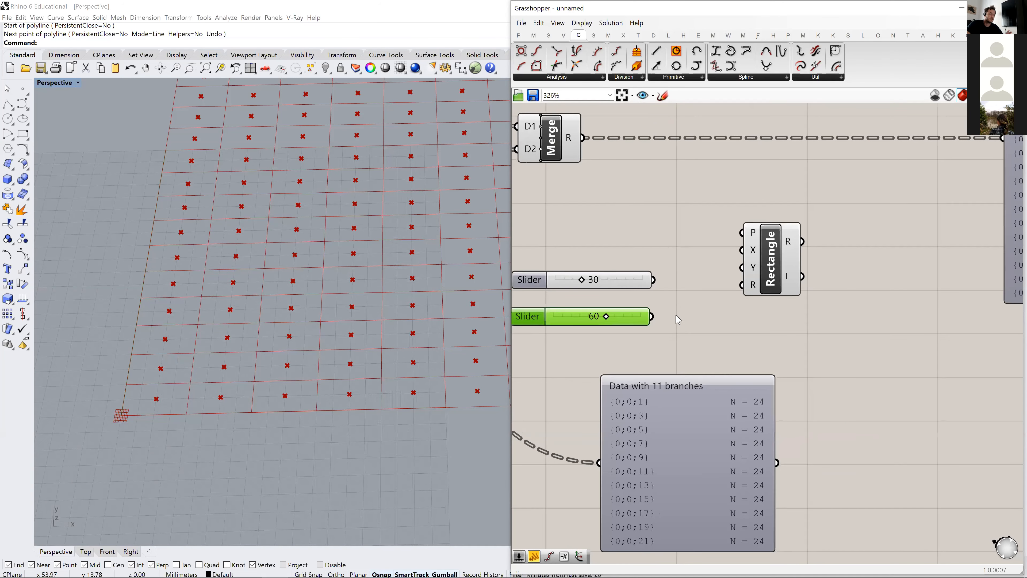
left_click_drag(771, 276, 891, 287)
left_click(675, 302)
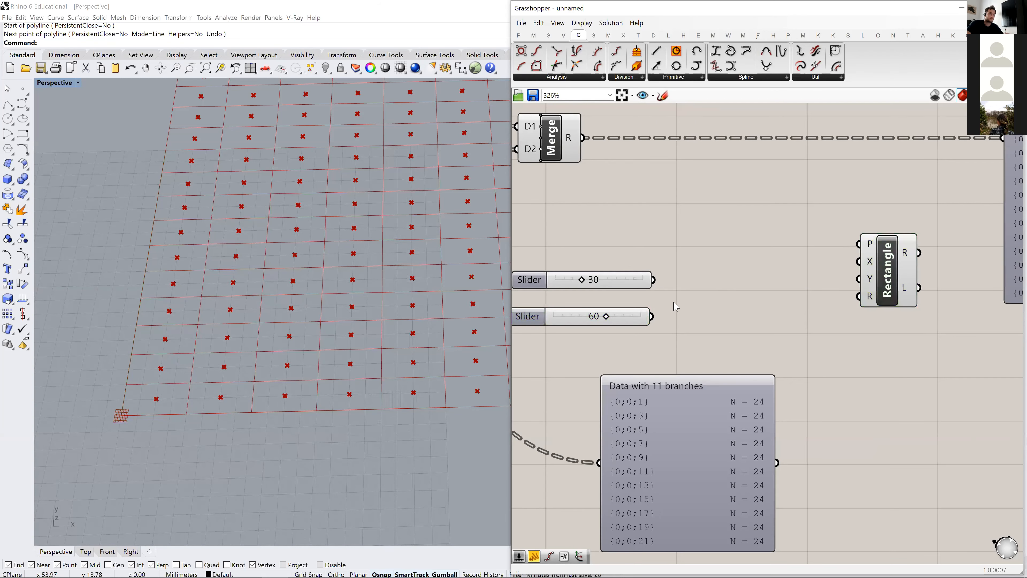
scroll(791, 289, "down", 2)
left_click_drag(790, 417, 753, 500)
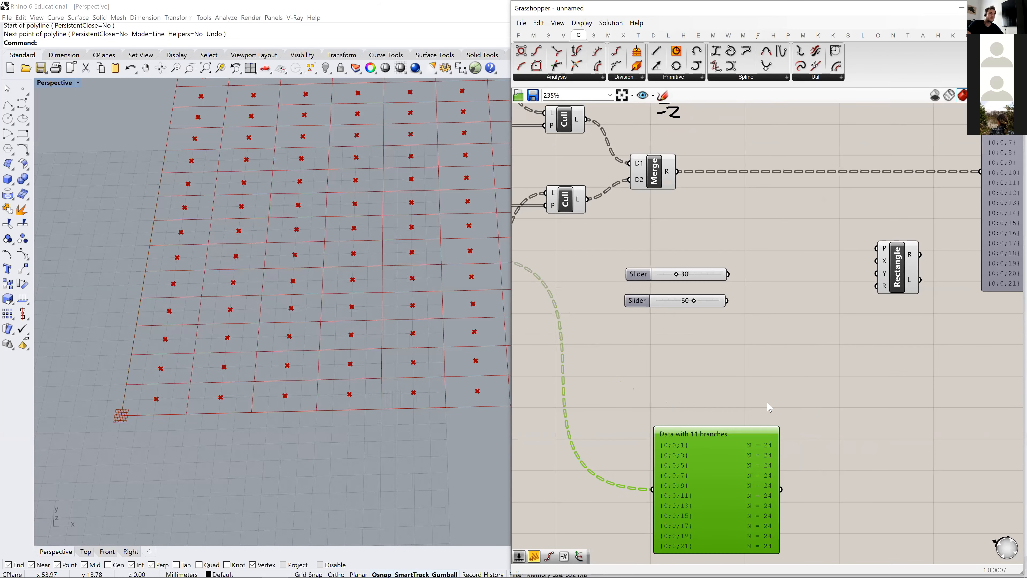
- Add a Construct Domain component between the 30 slider and the Rectangle, and move the 60 slider down to make room
double_click(821, 373)
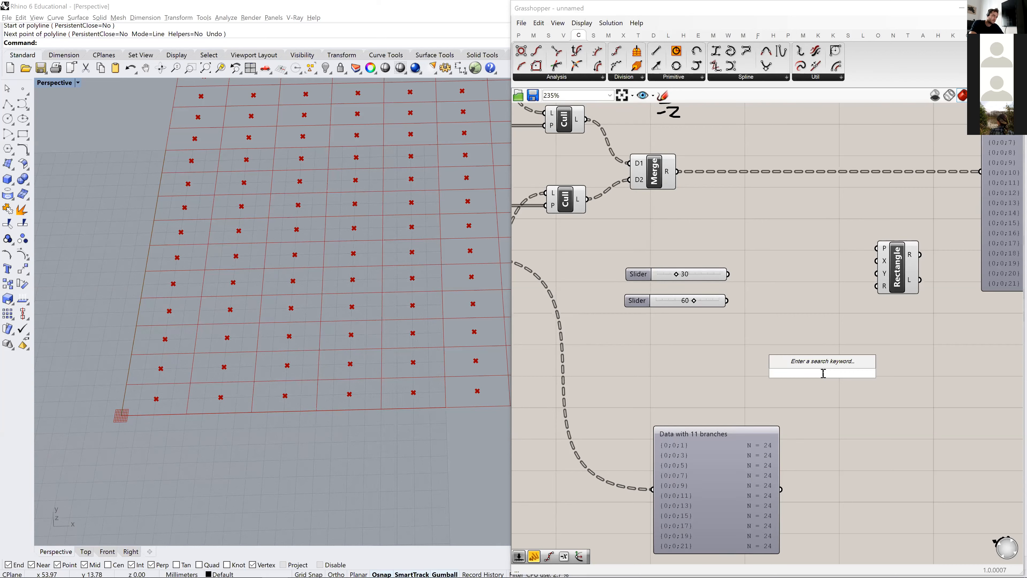
type("CONSTRU")
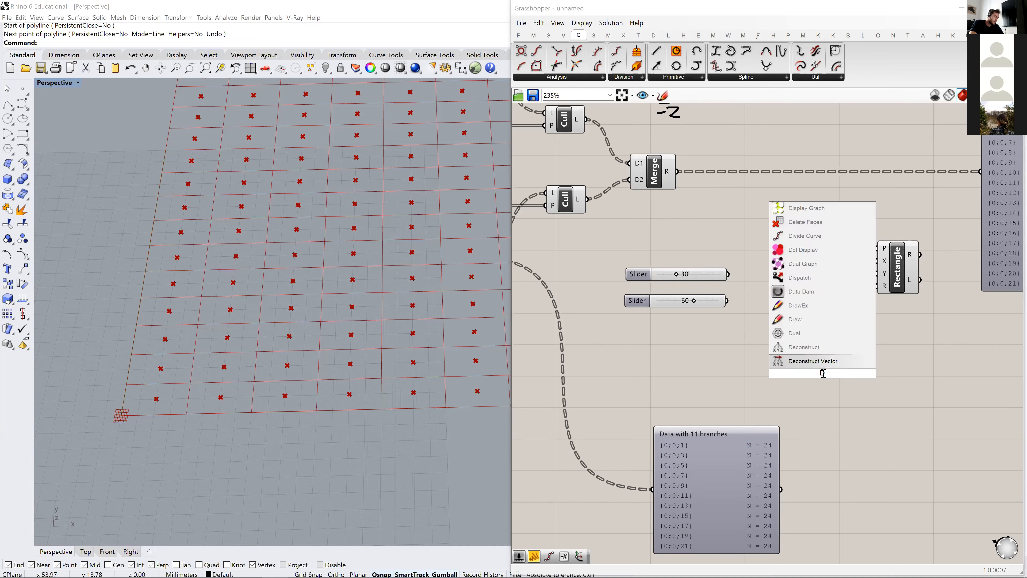
type("CT")
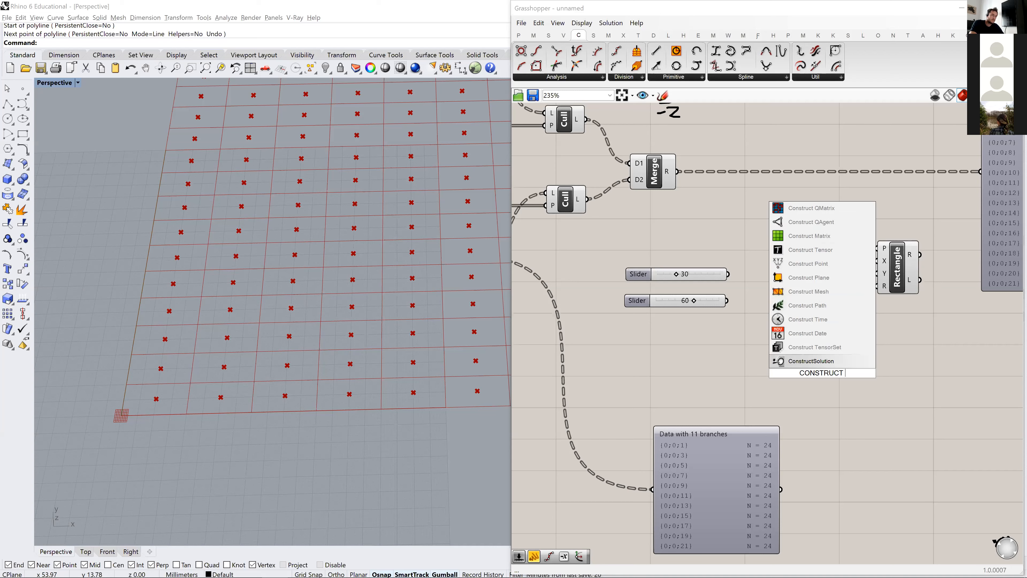
type(" DOMAIN")
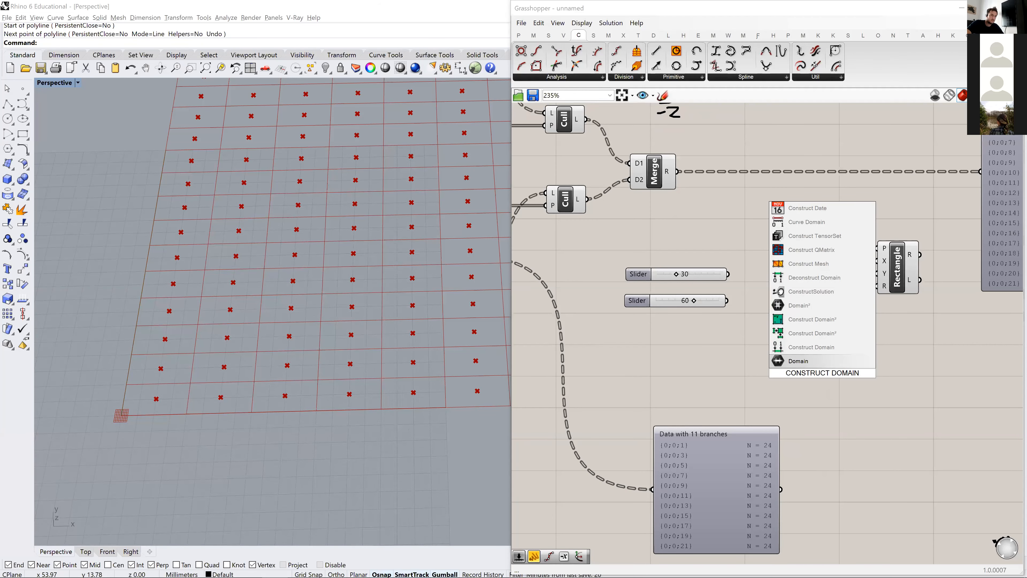
key("Return")
scroll(743, 344, "up", 2)
left_click_drag(865, 395, 846, 286)
scroll(805, 279, "down", 2)
left_click_drag(660, 288, 647, 311)
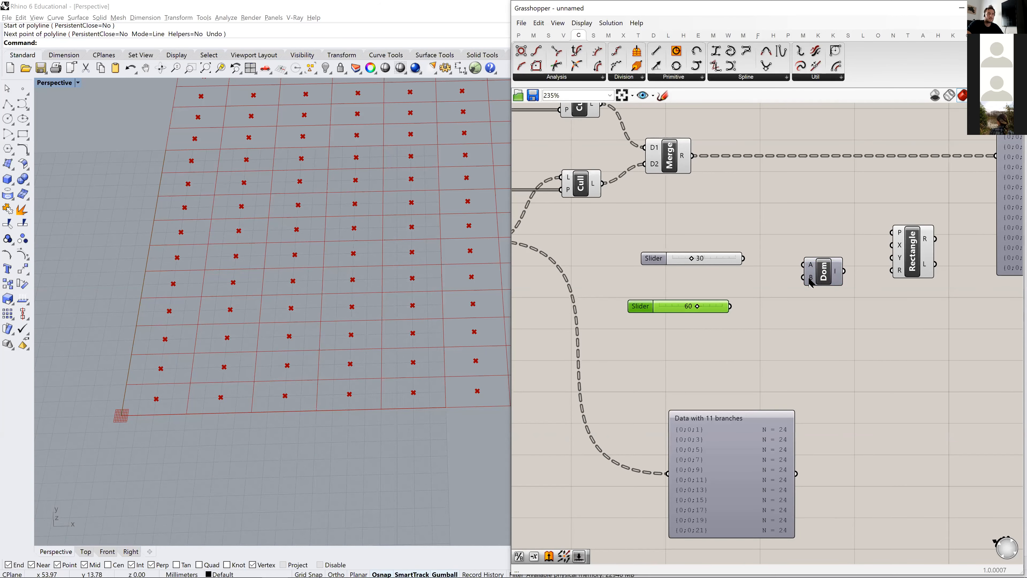
- Shift the 30 slider aside, add a Division component beside it, and connect the slider to the Division's A input
left_click_drag(675, 252, 641, 259)
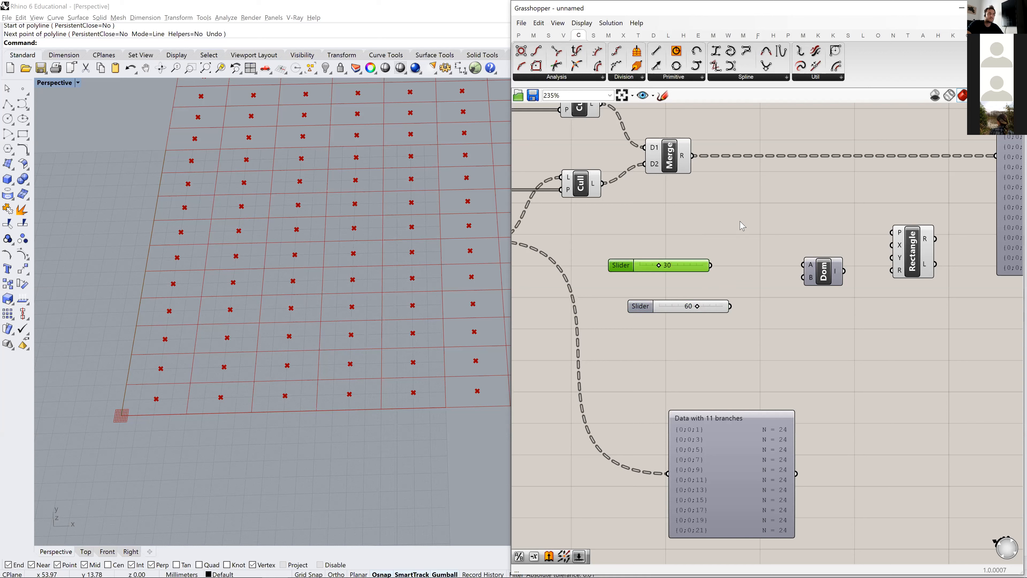
double_click(733, 231)
type("DIVIDE")
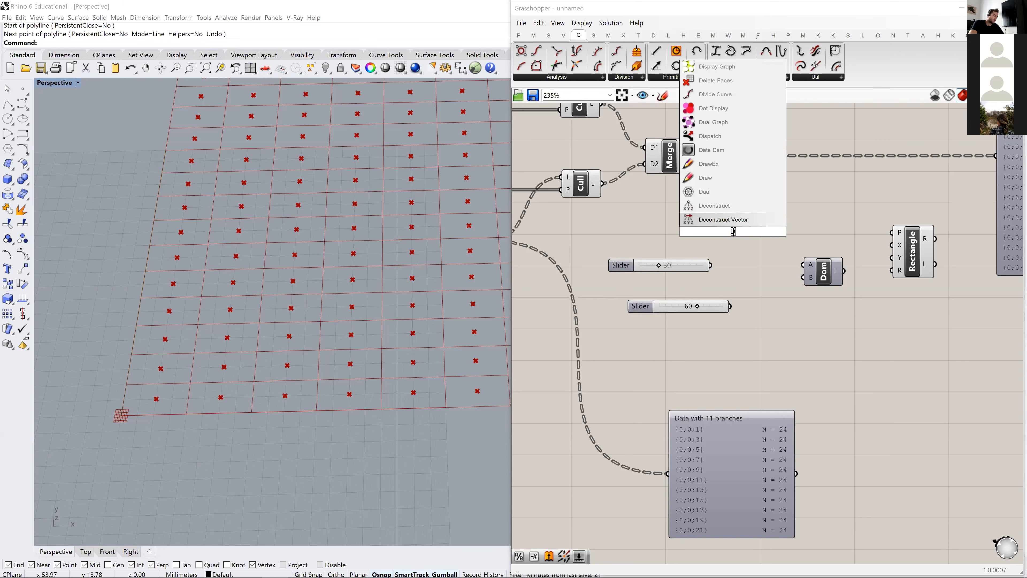
key("BackSpace")
key("BackSpace")
type("SON")
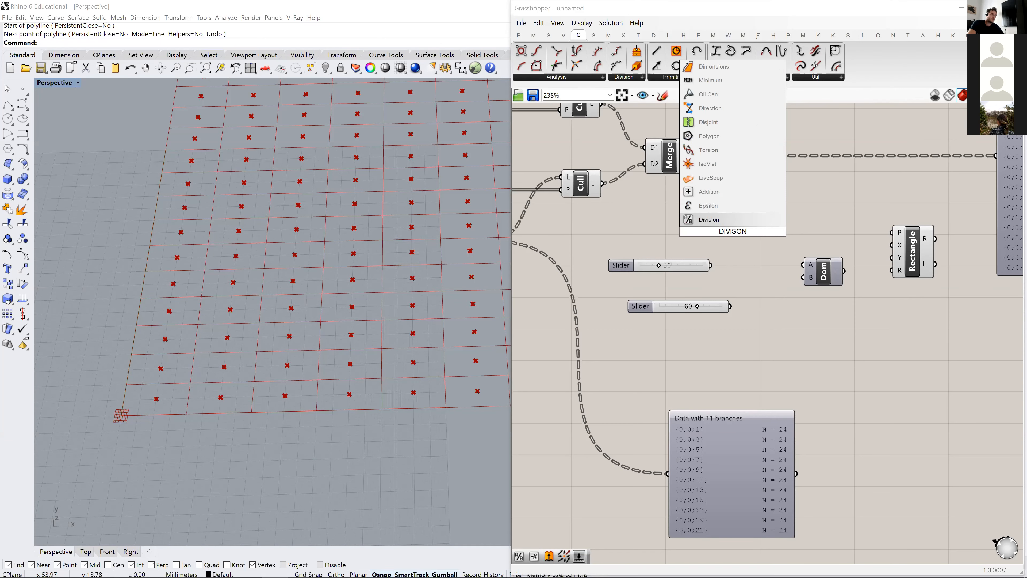
key("Return")
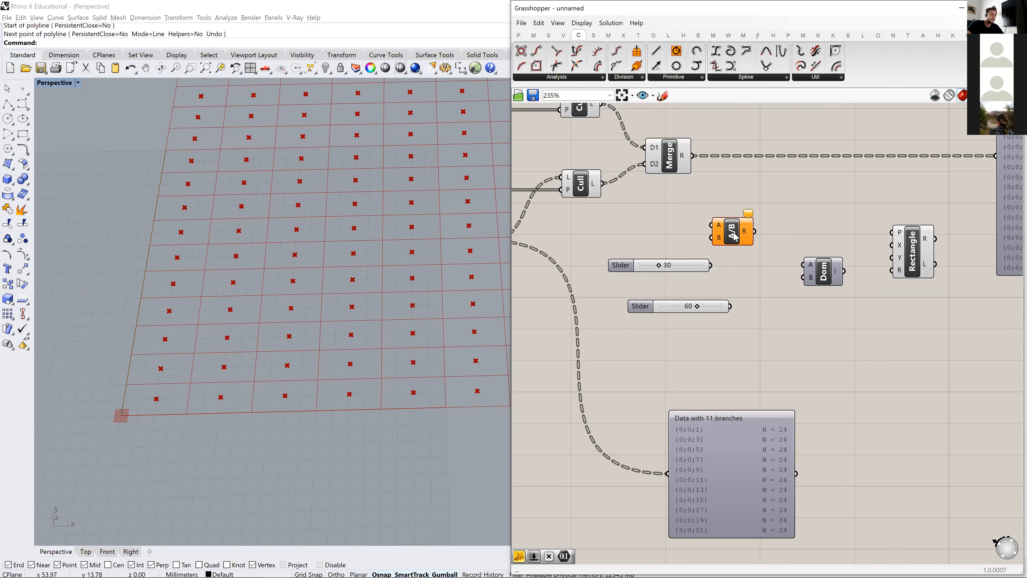
left_click_drag(735, 237, 755, 240)
left_click_drag(710, 265, 730, 221)
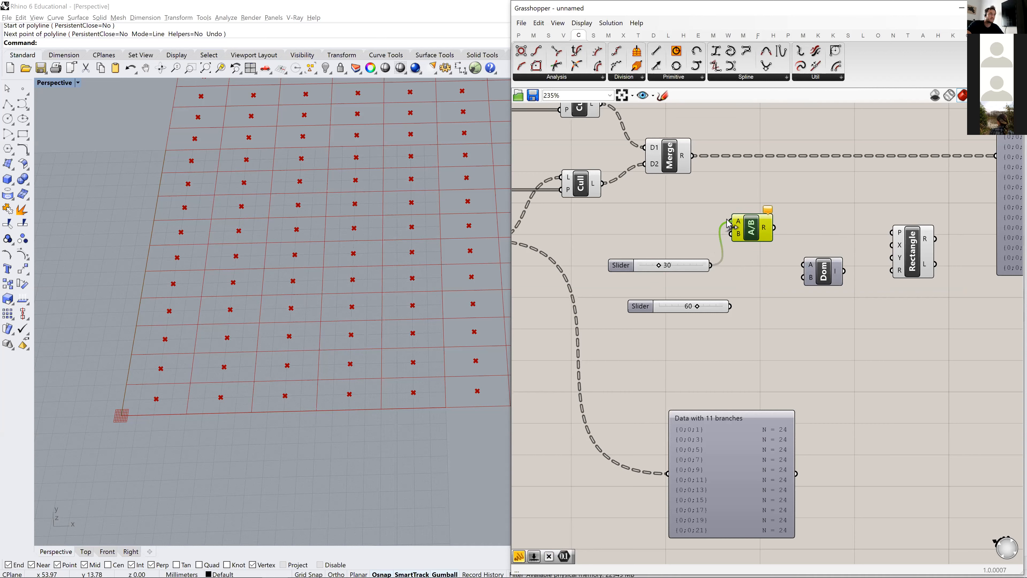
- Add a panel containing 2 and connect it to the Division's B input
double_click(667, 241)
type("2")
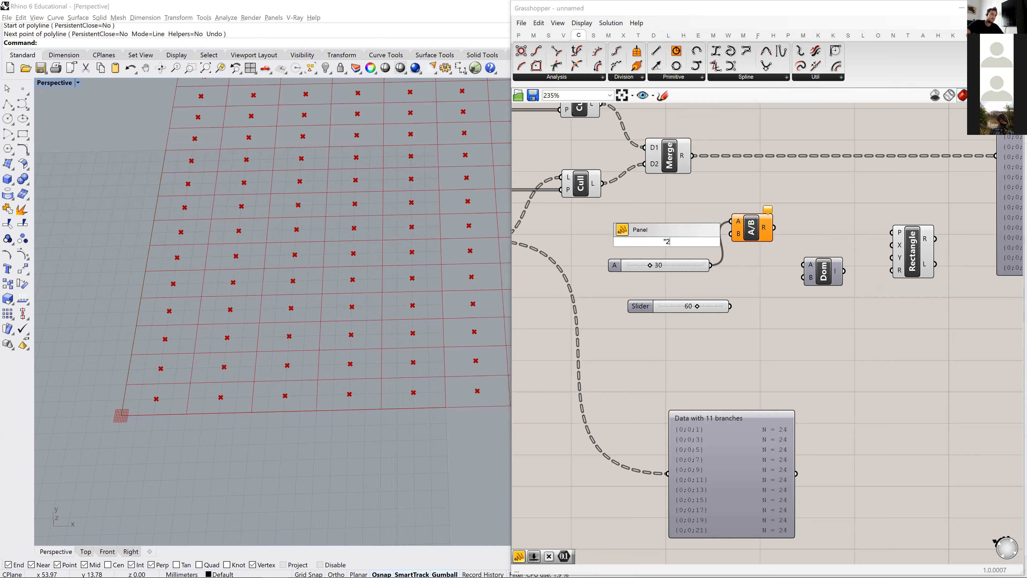
key("Return")
left_click_drag(678, 242, 759, 251)
- Add a Negative component after the Division and feed it the division result
right_click_drag(761, 235, 583, 234)
double_click(616, 217)
type("nega")
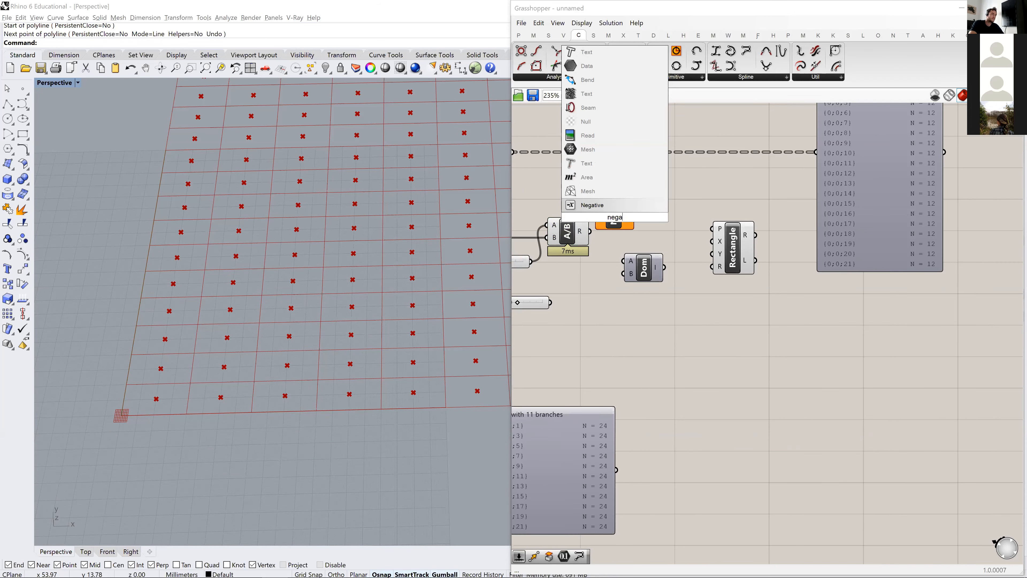
key("Return")
mouse_move(618, 219)
left_mouse_down()
mouse_move(619, 232)
mouse_move(602, 231)
left_mouse_up()
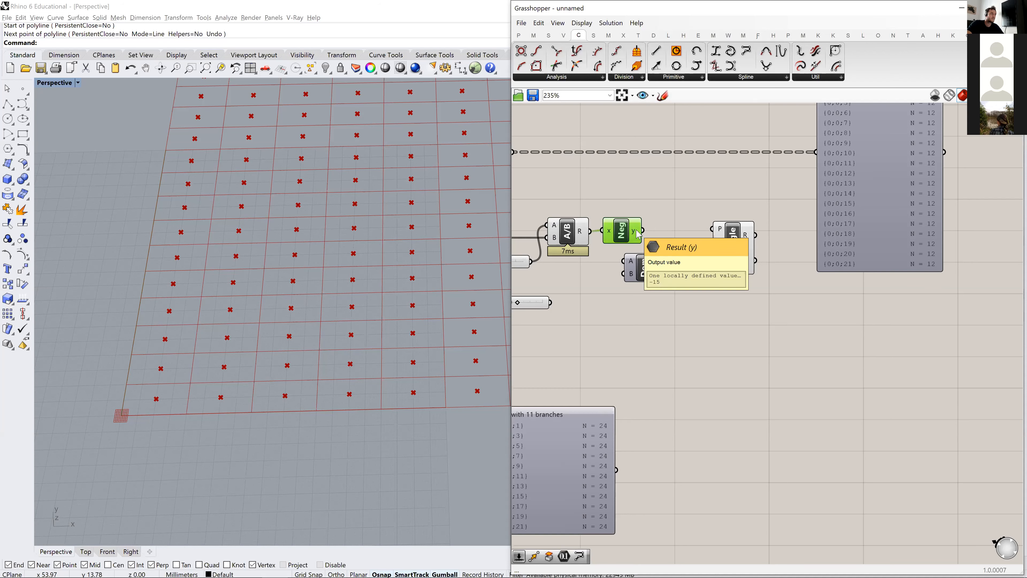
- Connect the Negative output to Construct Domain's A input and the Division result to its B input
left_click_drag(643, 272, 656, 271)
left_click_drag(643, 231, 636, 261)
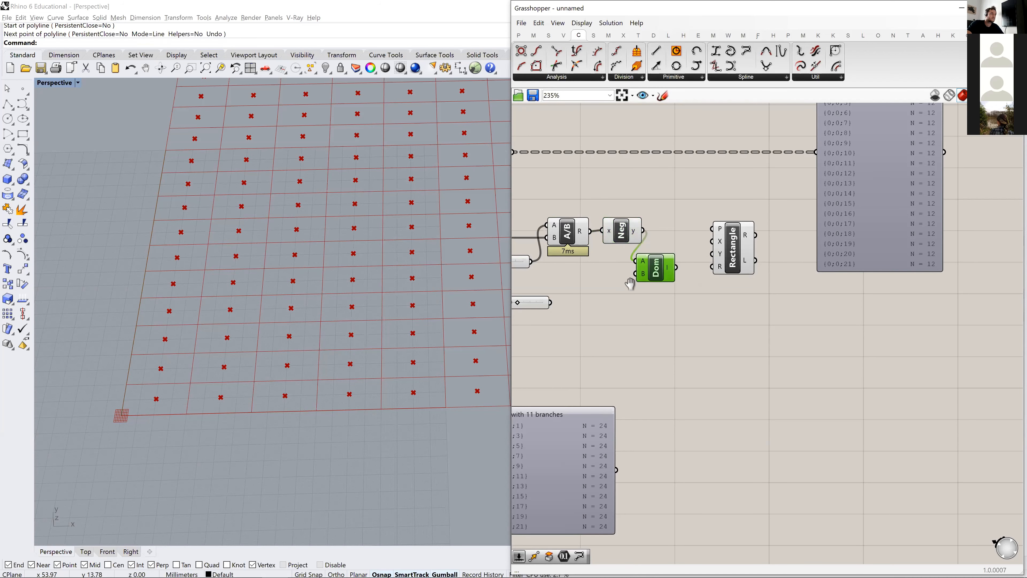
right_click_drag(545, 270, 582, 255)
left_click_drag(626, 216, 672, 258)
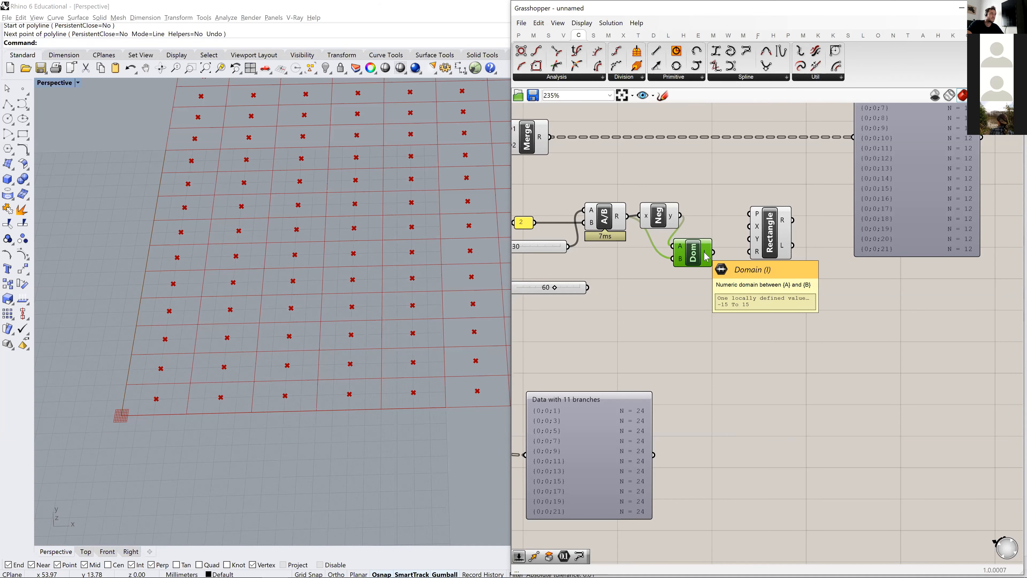
- Duplicate the Division, Negative and Construct Domain chain below, feeding the copied Division the 60 slider as A and the 2 panel as B
scroll(751, 248, "down", 2)
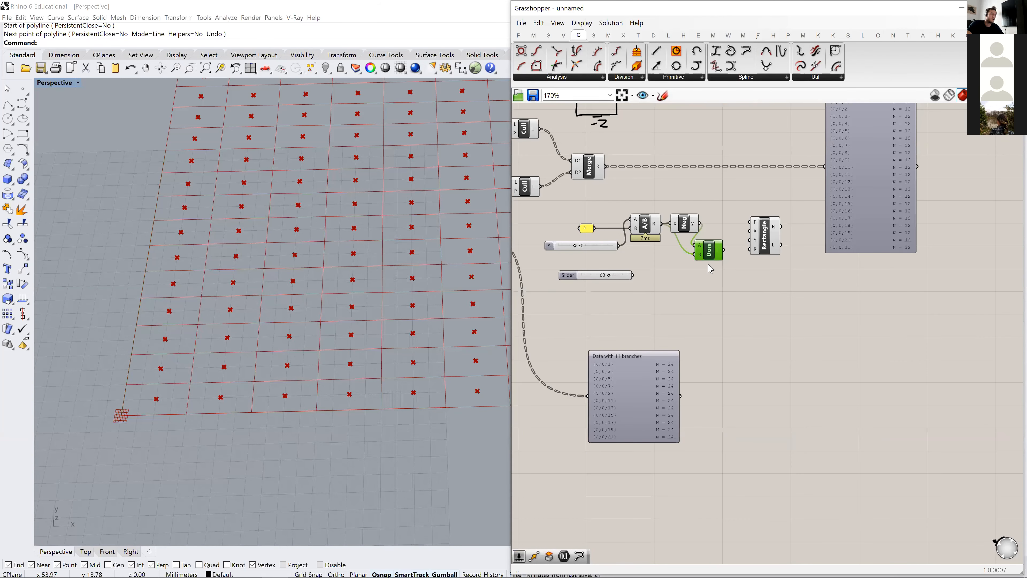
left_click_drag(731, 284, 635, 208)
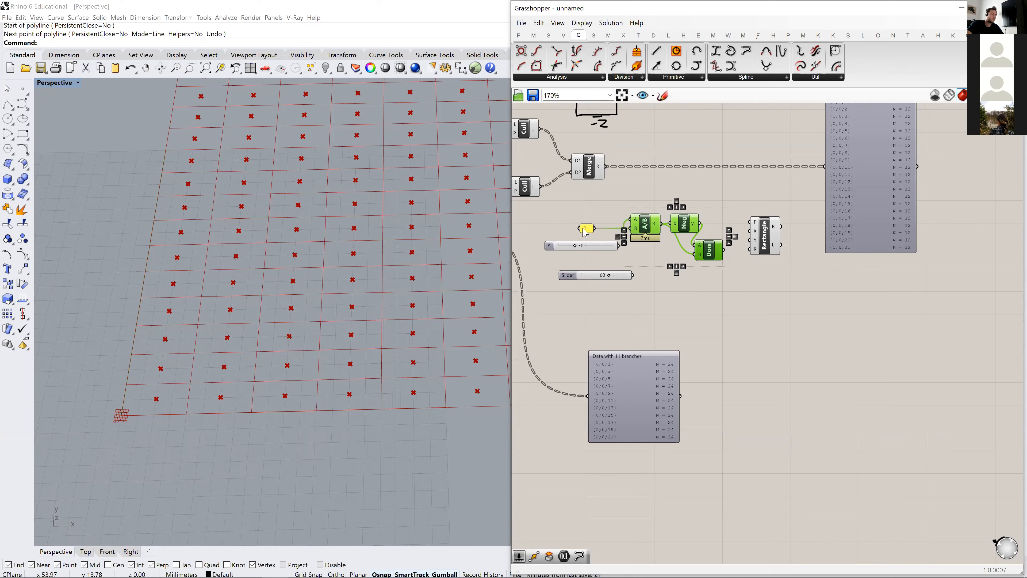
mouse_move(644, 272)
left_mouse_down("alt")
mouse_move(672, 279)
mouse_move(659, 282)
left_mouse_up("alt")
left_click_drag(657, 230, 665, 286, "alt")
left_click_drag(571, 277, 651, 284)
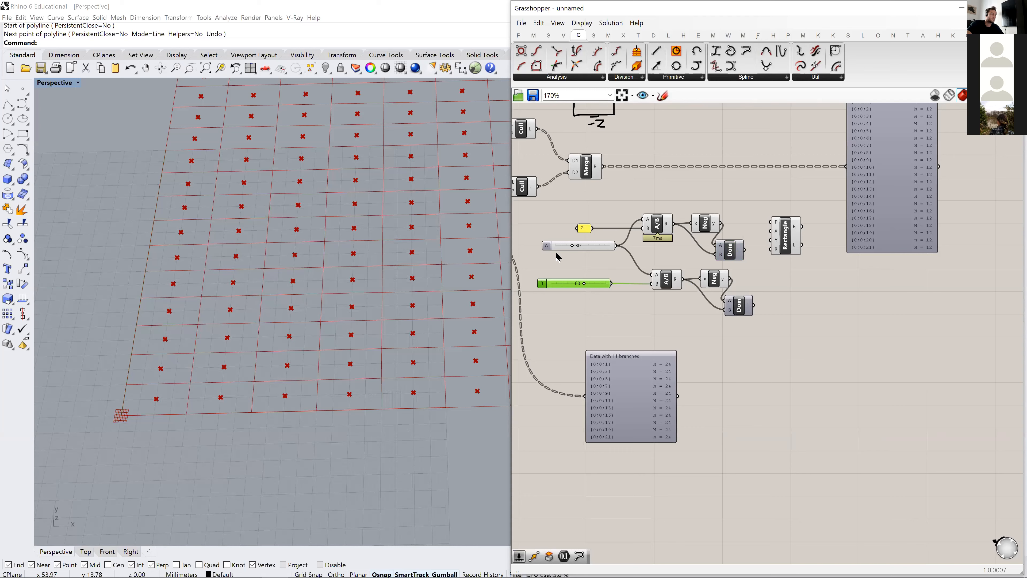
left_click_drag(592, 228, 651, 274)
- Tidy the two Construct Domain components and connect the upper one to the Rectangle's X input and the lower one to Y
right_click_drag(711, 307, 671, 306)
left_click(721, 254)
left_click_drag(691, 253, 701, 242)
left_click_drag(699, 308, 705, 301)
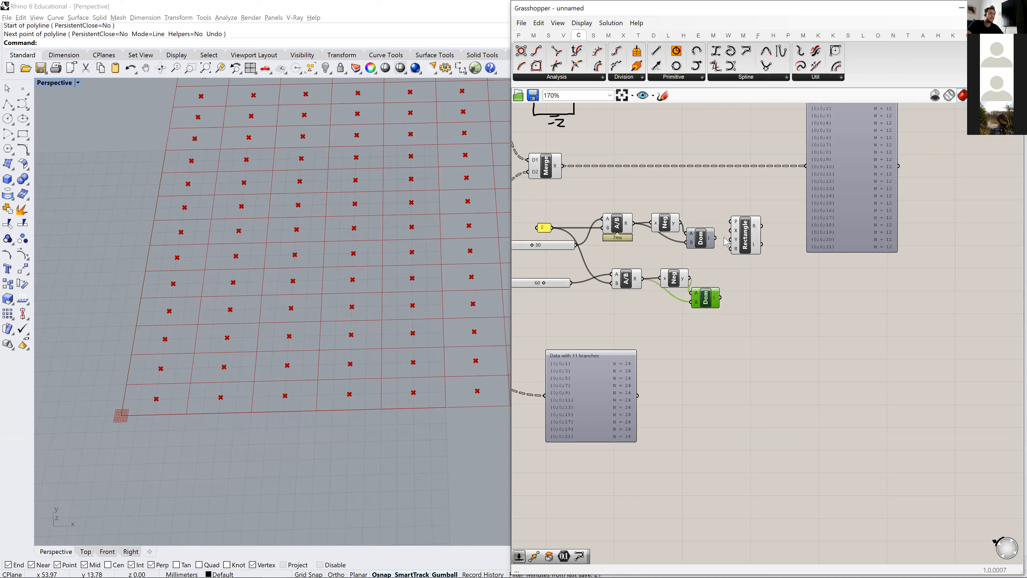
left_click_drag(715, 238, 730, 231)
left_click_drag(721, 298, 751, 249)
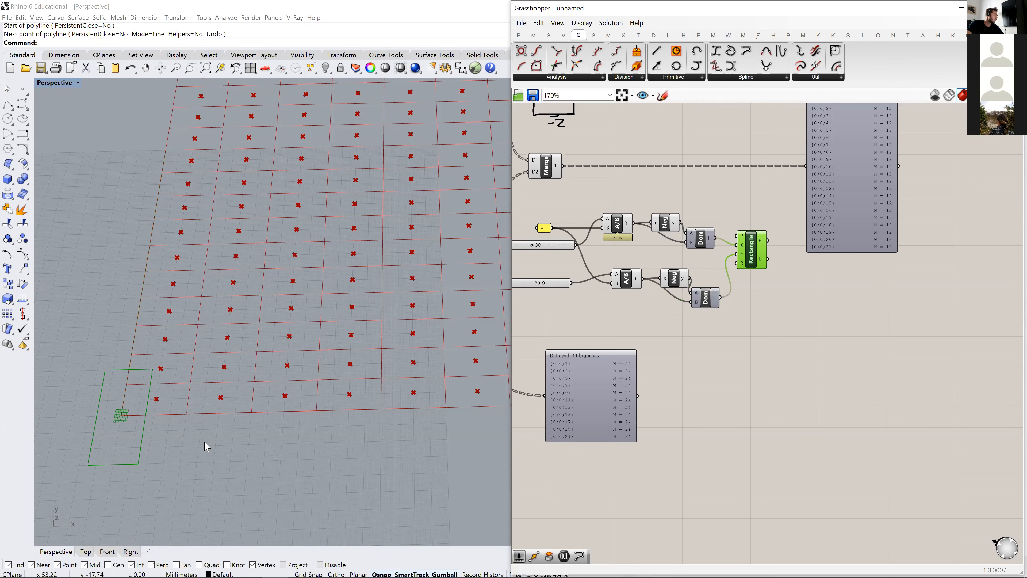
- Move the 22-branch data viewer and the Rectangle component farther away from the domain components to free up space
right_click_drag(211, 436, 264, 389, "shift")
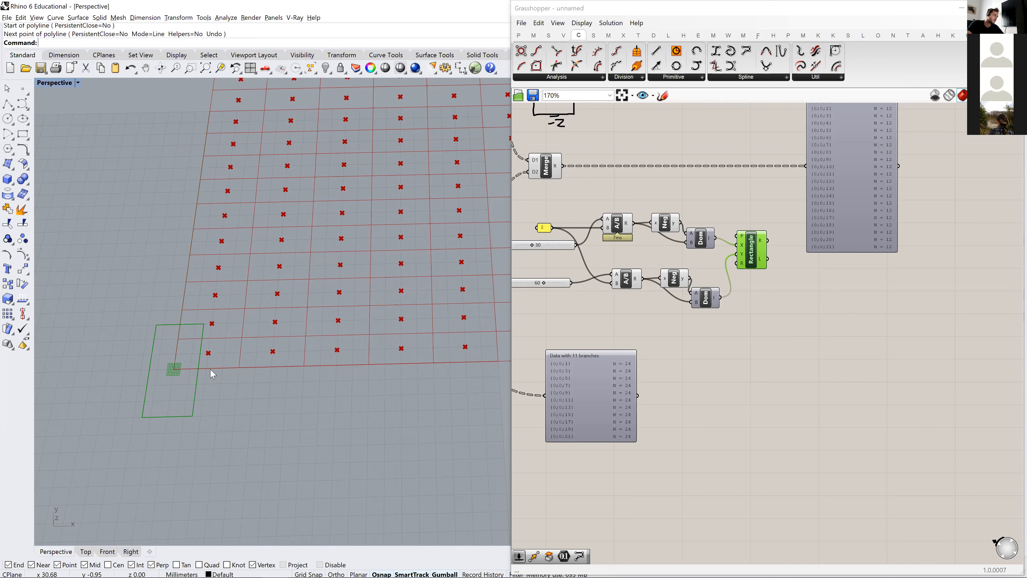
scroll(742, 241, "up", 2)
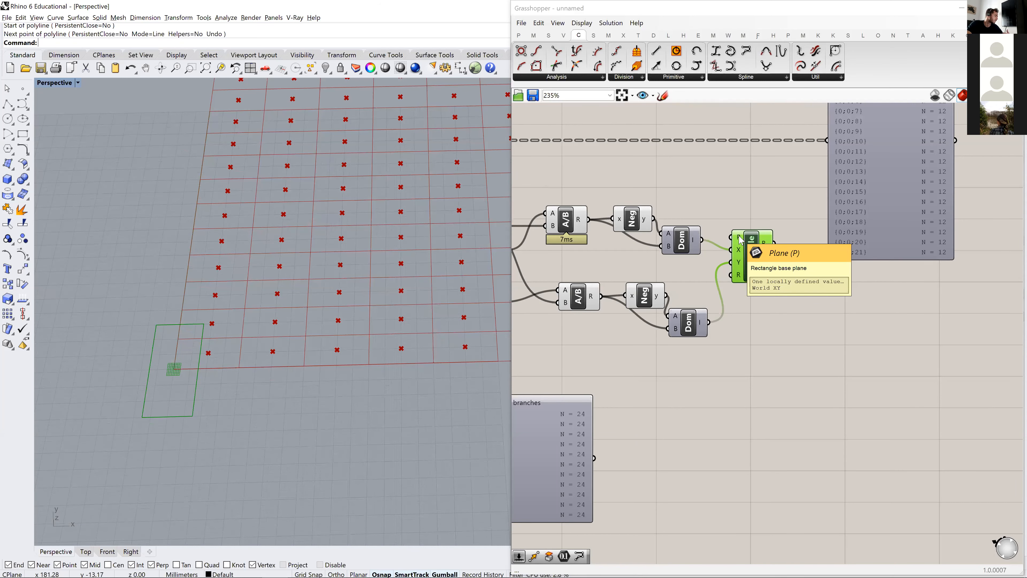
scroll(740, 254, "down", 3)
right_click_drag(830, 253, 649, 230)
left_click_drag(659, 201, 831, 201)
right_click_drag(643, 284, 766, 290)
left_click_drag(682, 257, 751, 251)
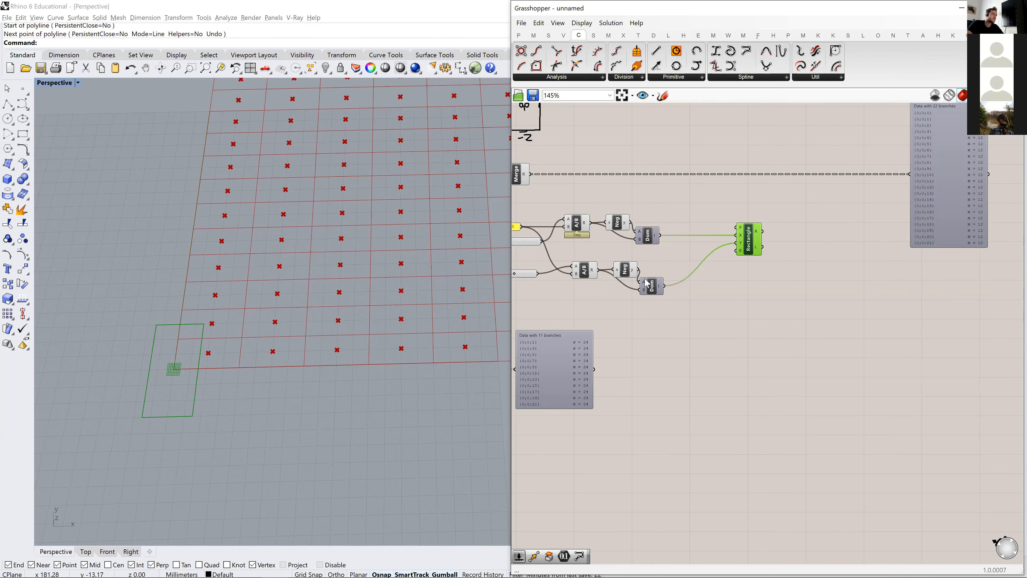
- Spread the lower Negative and Construct Domain components apart and shift the Rectangle component slightly farther out
left_click_drag(654, 288, 678, 291)
left_click_drag(588, 274, 635, 276)
left_click(673, 255)
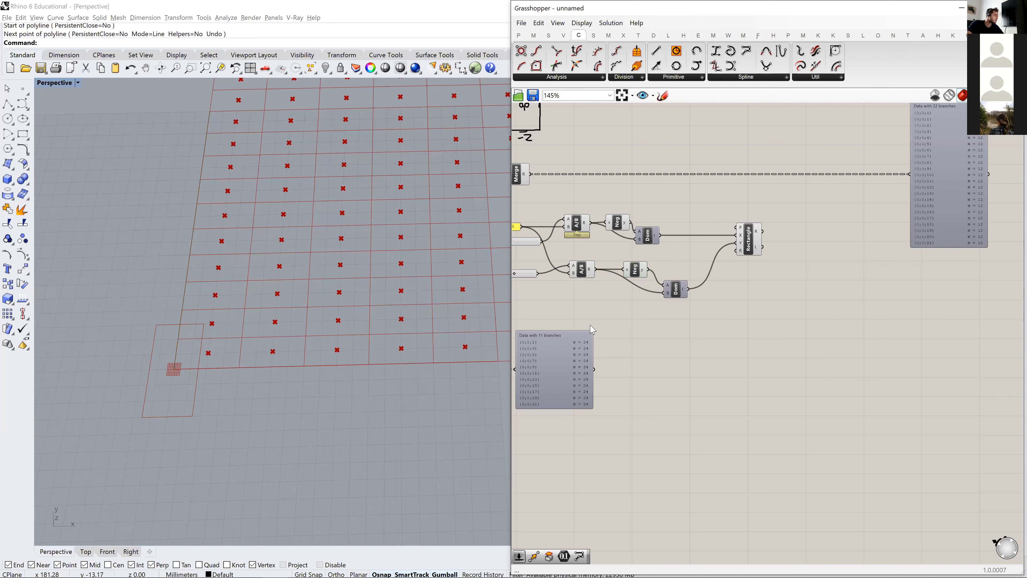
scroll(688, 275, "down", 1)
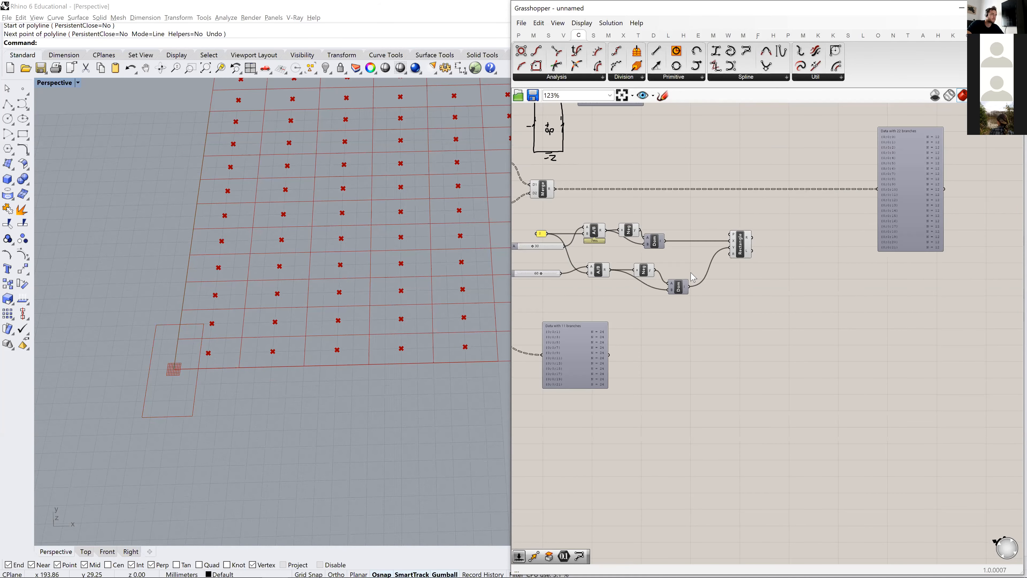
left_click_drag(739, 248, 758, 248)
left_click(711, 204)
right_click_drag(614, 222, 645, 219)
- Highlight the third Merge component's points in the Rhino viewport to examine where the rectangles' base planes belong
left_click(574, 187)
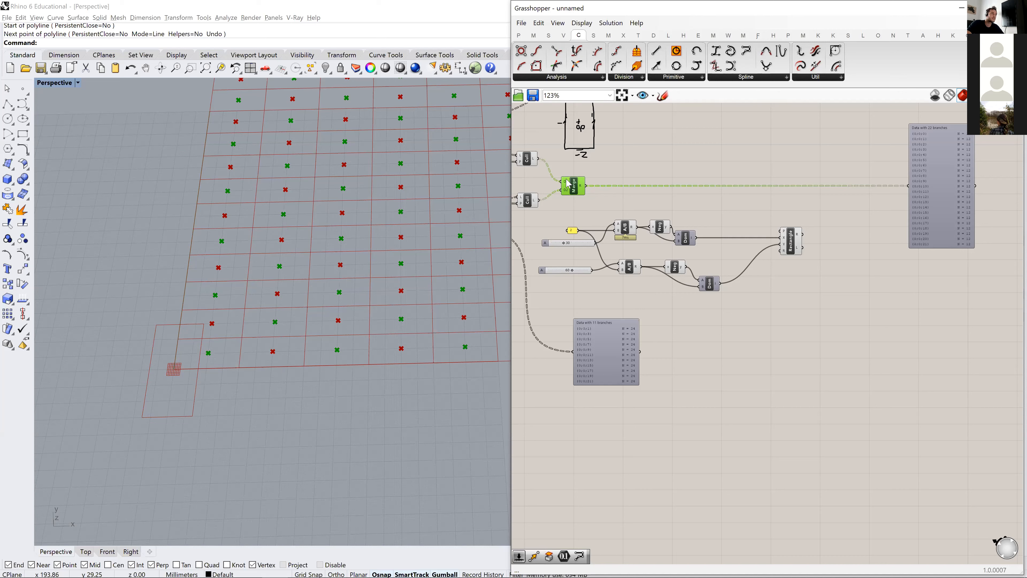
left_click_drag(587, 186, 755, 214)
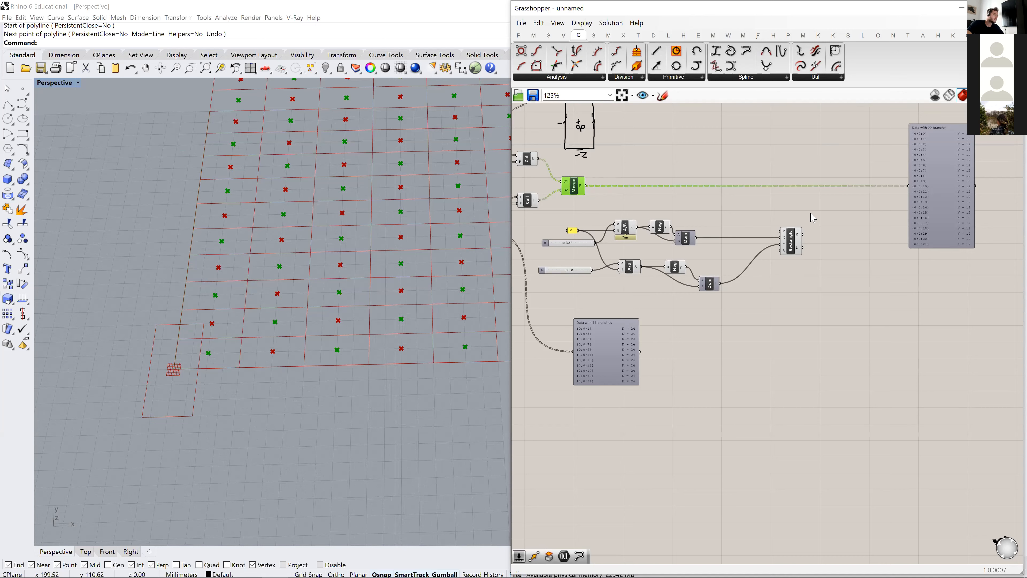
double_click(689, 198)
left_click(694, 139)
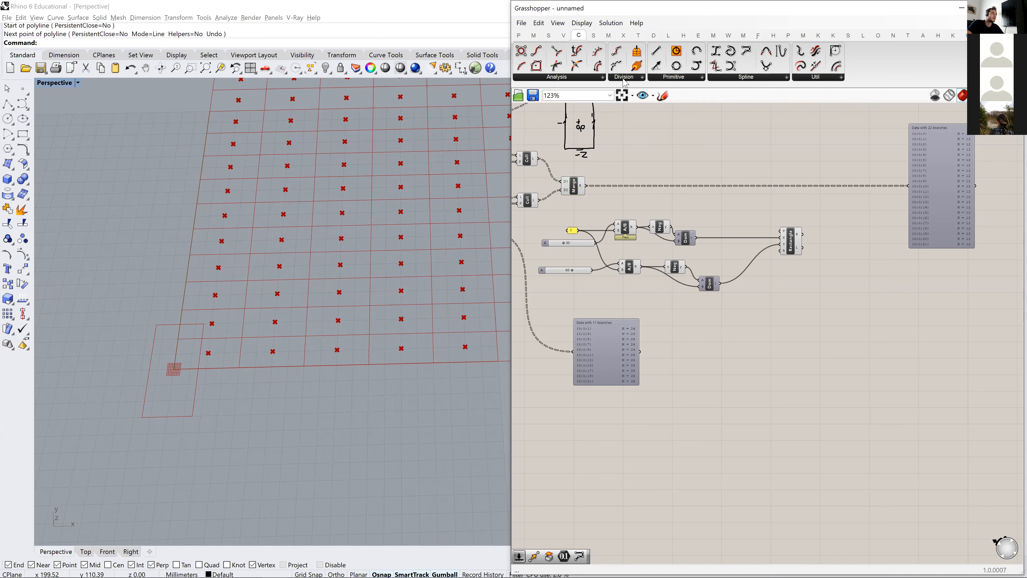
left_click(583, 188)
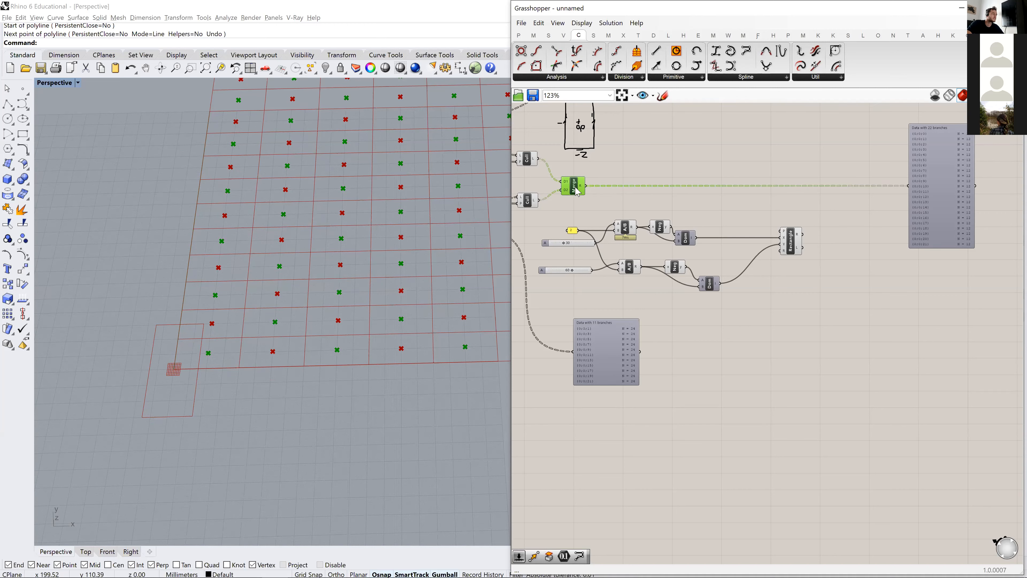
mouse_move(583, 190)
mouse_move(137, 501)
right_mouse_down()
mouse_move(133, 483)
mouse_move(139, 491)
right_mouse_up()
- Add an XZ Plane component near the third Merge and feed the merged centroids into its origin input
double_click(669, 141)
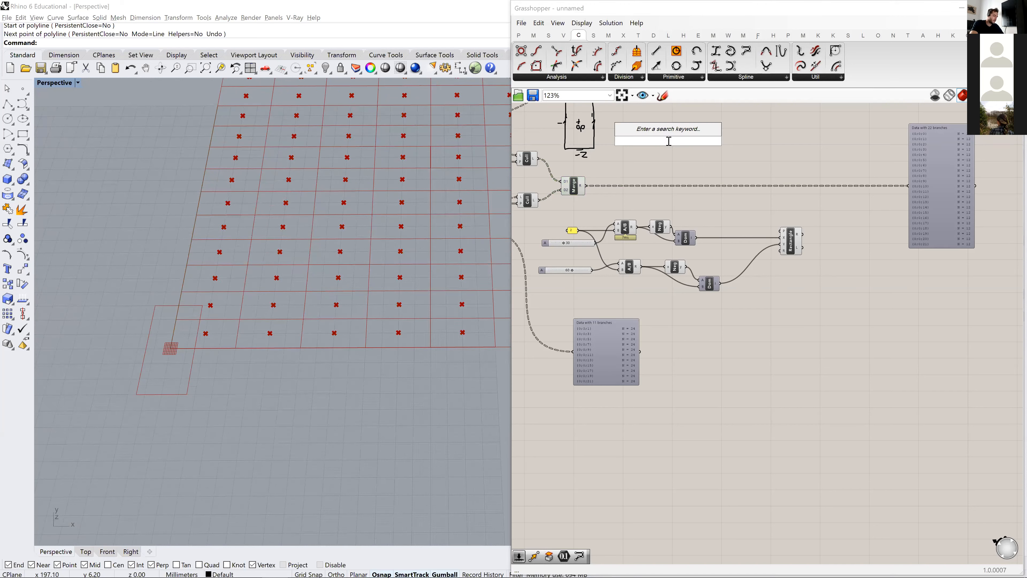
type("xz")
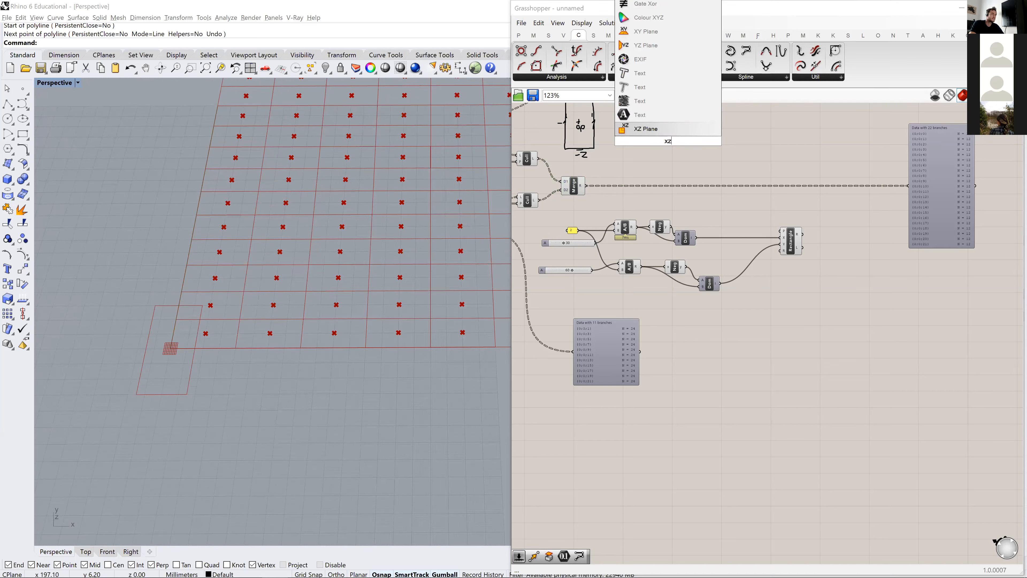
key("Return")
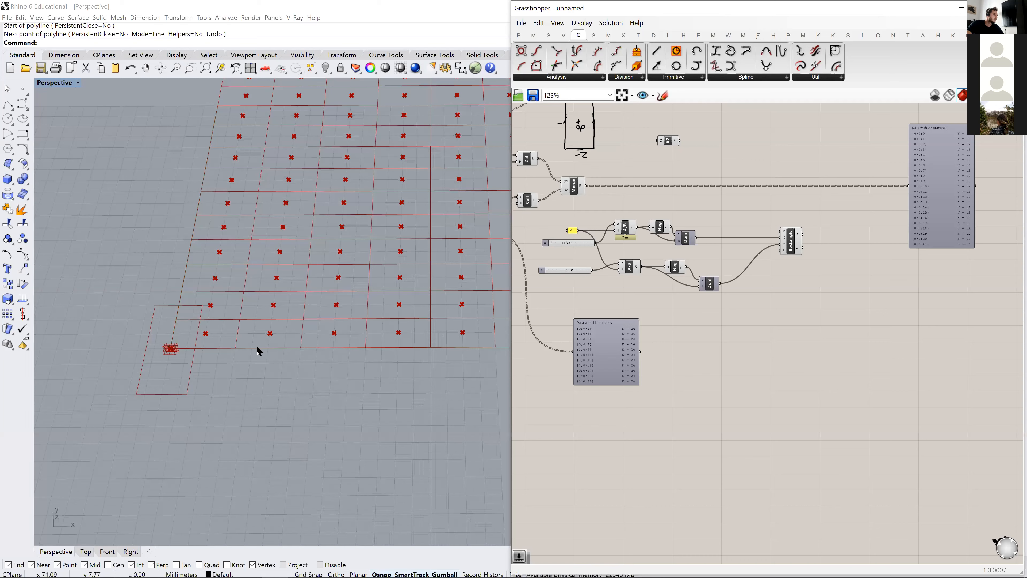
right_click_drag(184, 360, 190, 233)
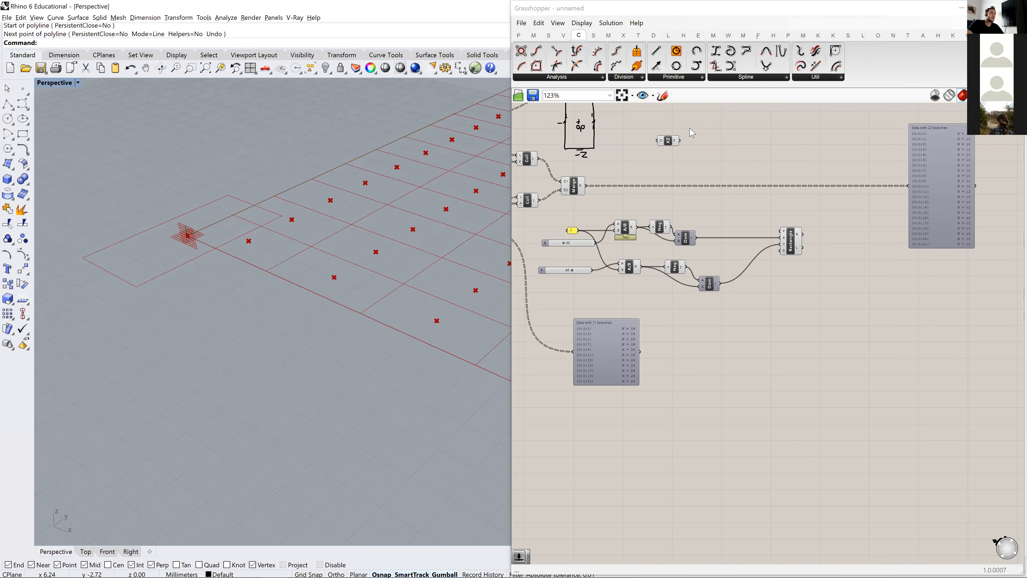
left_click_drag(591, 187, 659, 141)
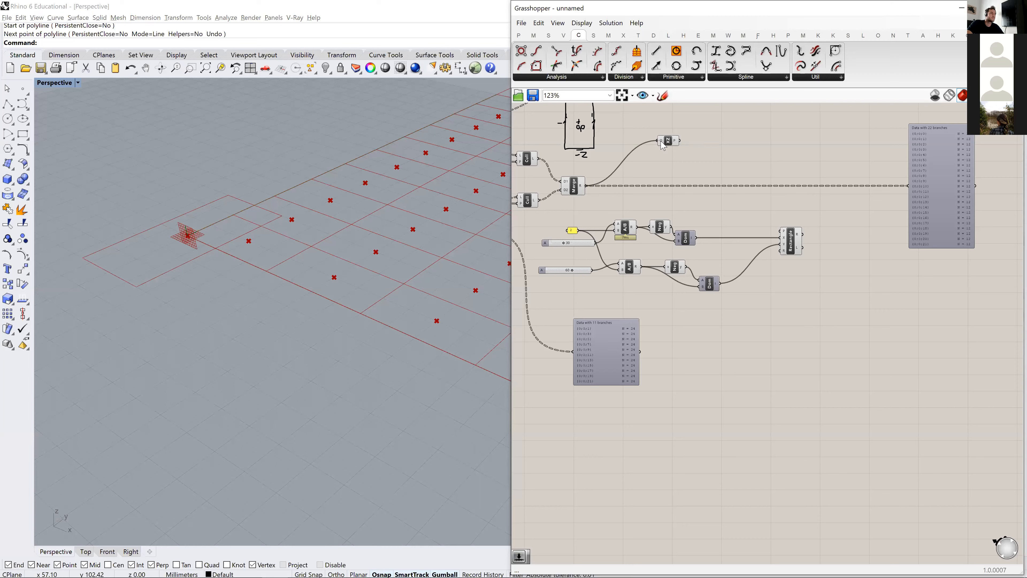
- Connect the XZ Plane output to the Rectangle's plane input and place the XZ Plane between the Merge and the Rectangle
scroll(327, 235, "down", 5)
right_click_drag(316, 236, 220, 269, "shift")
left_click_drag(669, 141, 780, 231)
right_click_drag(298, 303, 322, 293)
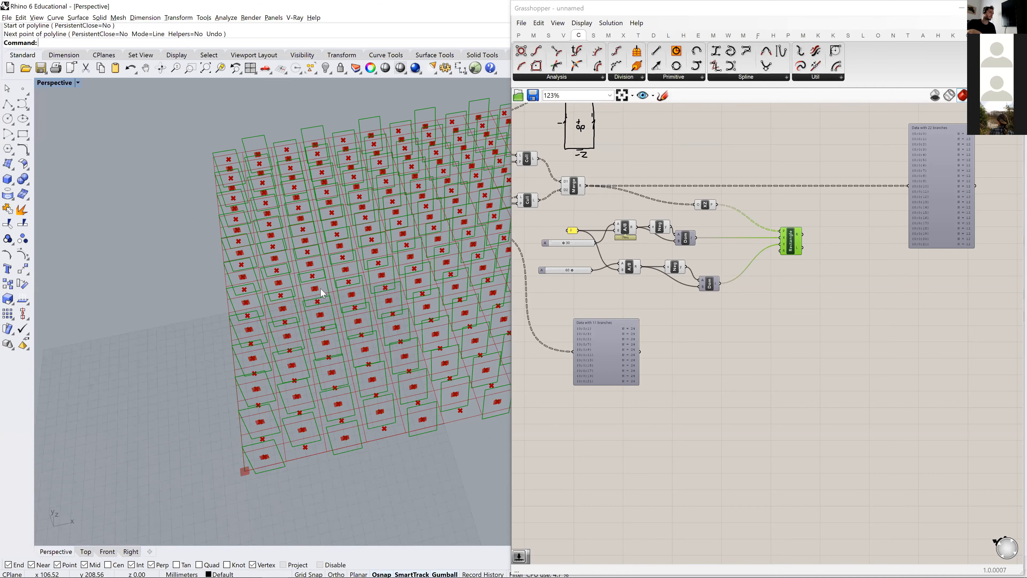
right_click_drag(264, 428, 238, 436)
- Tidy the layout by centring the third Merge between its Culls, moving the XZ Plane closer to it, and shifting the upper Negative and Construct Domain
right_click_drag(635, 347, 721, 352)
scroll(722, 352, "down", 2)
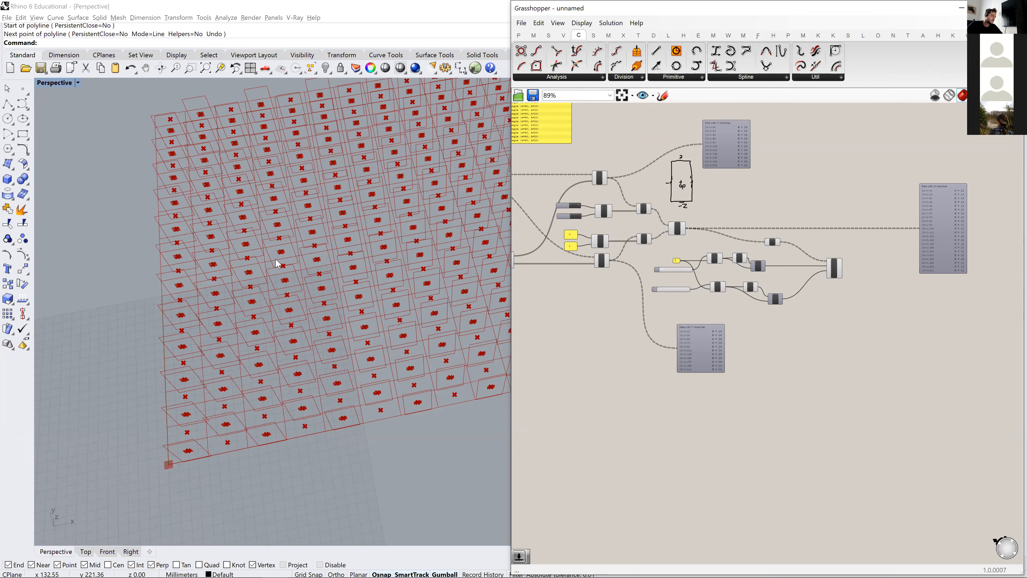
scroll(662, 232, "up", 4)
left_click_drag(662, 232, 696, 216)
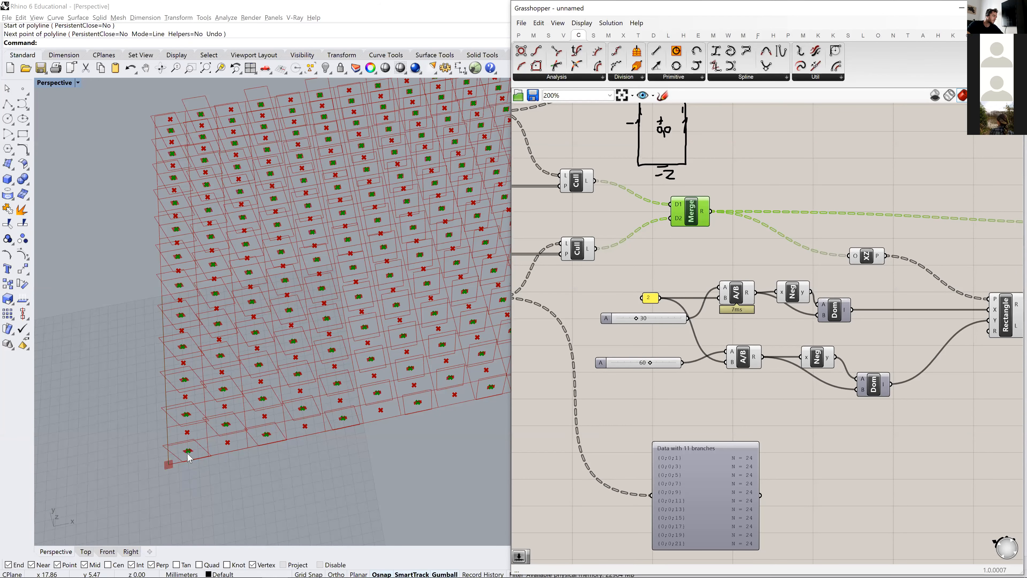
scroll(753, 289, "down", 2)
right_click_drag(830, 288, 670, 288)
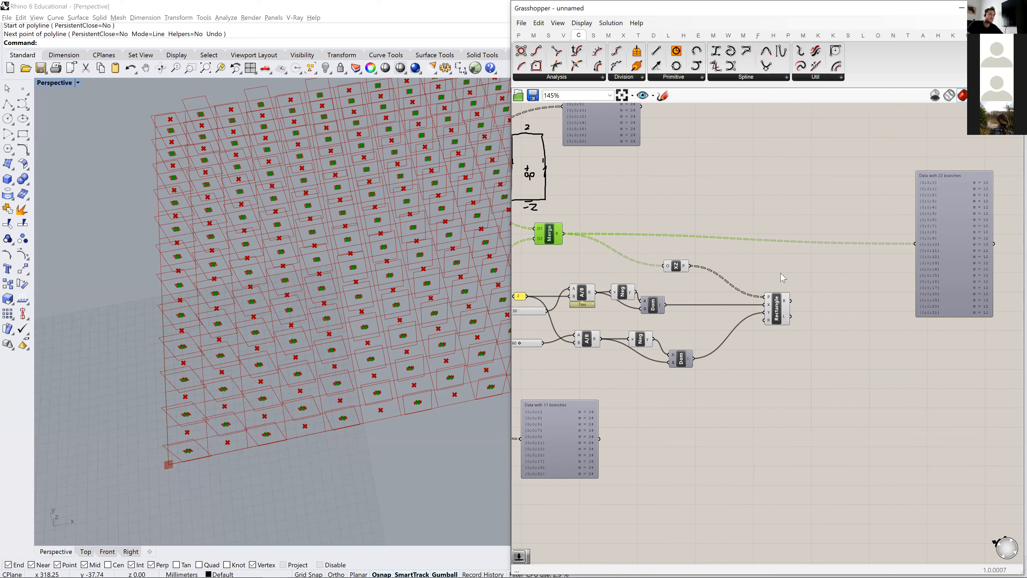
left_click_drag(681, 273, 626, 279)
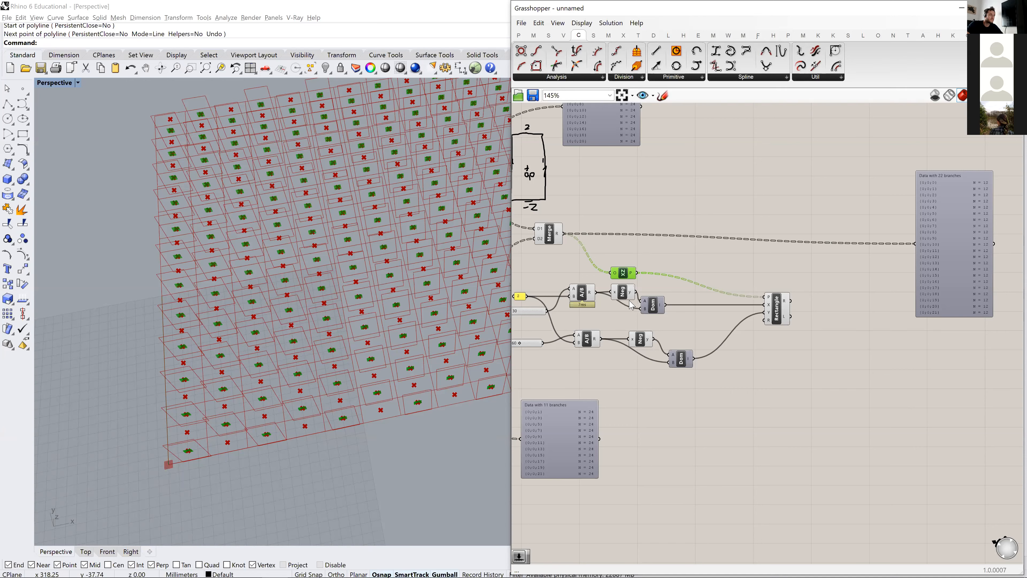
left_click_drag(649, 311, 631, 299)
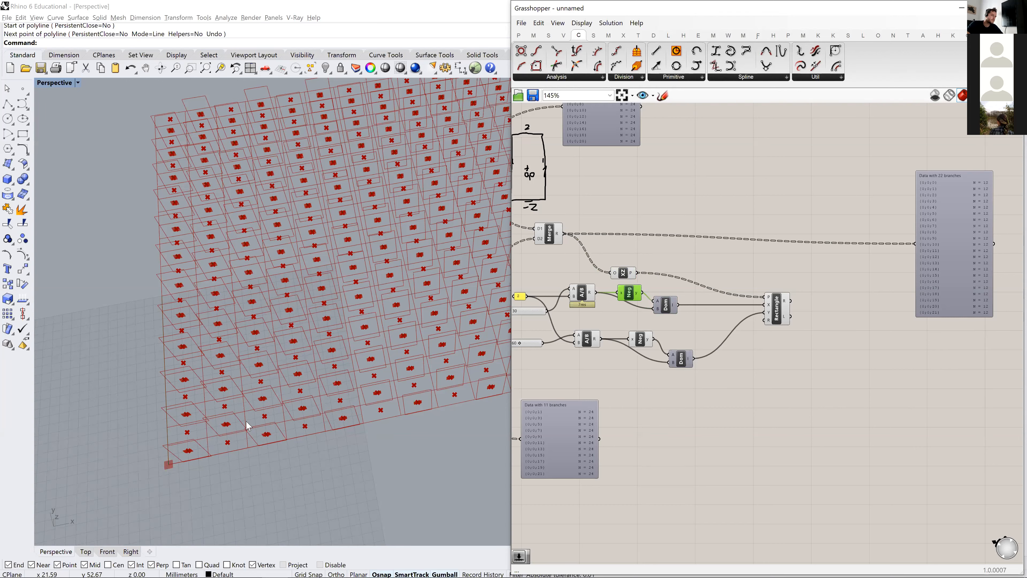
- Align the Rectangle with the XZ Plane and stack the lower Negative and Construct Domain beneath the upper pair
left_click_drag(785, 307, 774, 278)
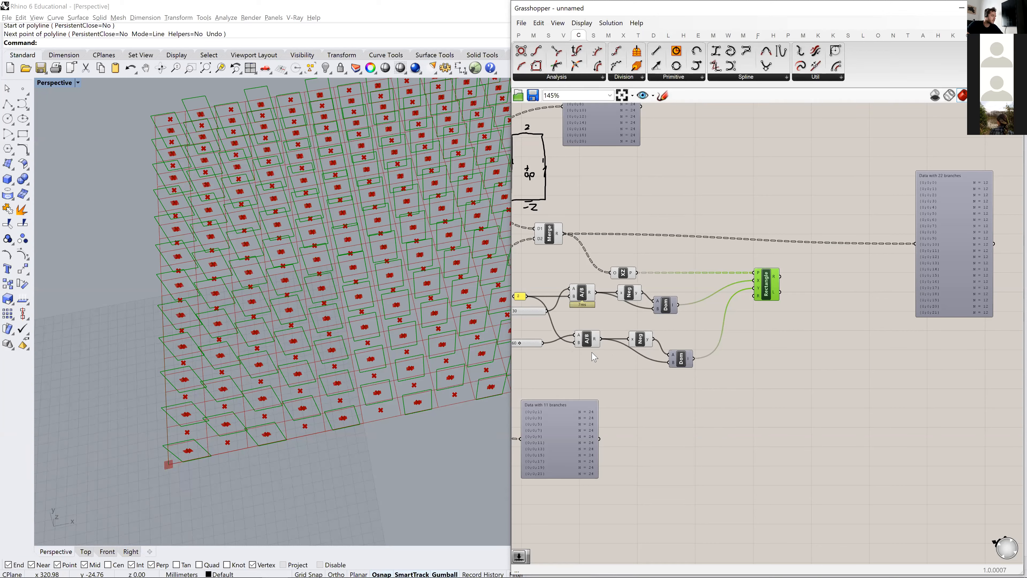
left_click_drag(646, 341, 630, 326)
left_click_drag(679, 364, 664, 347)
left_click_drag(630, 298, 626, 296)
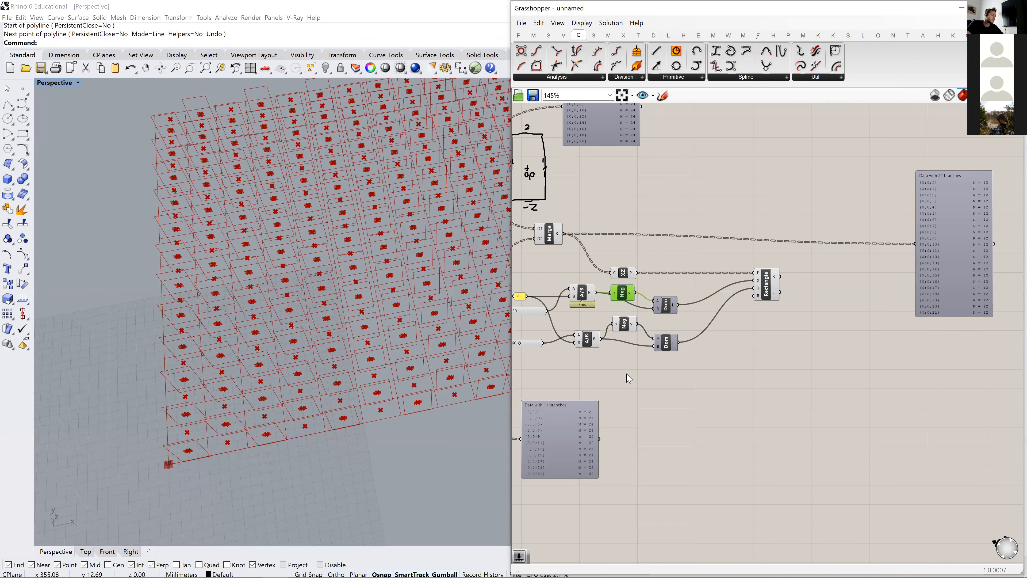
right_click_drag(786, 300, 666, 318)
left_click_drag(654, 309, 693, 309)
scroll(843, 333, "down", 5)
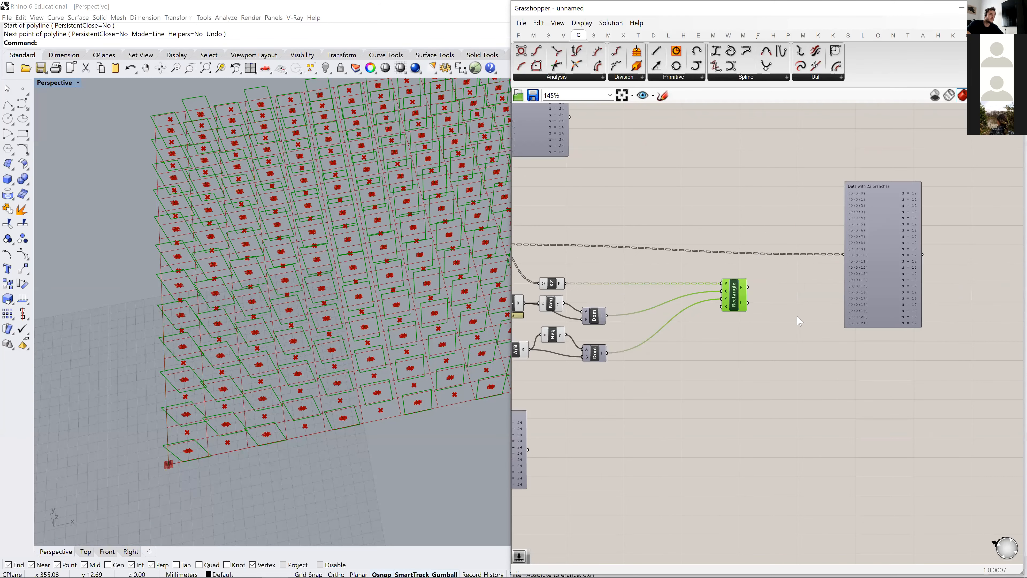
- Add a PerlinNoise component to the canvas between the Construct Domains and the Rectangle, just below their wires
left_click(749, 320)
double_click(749, 320)
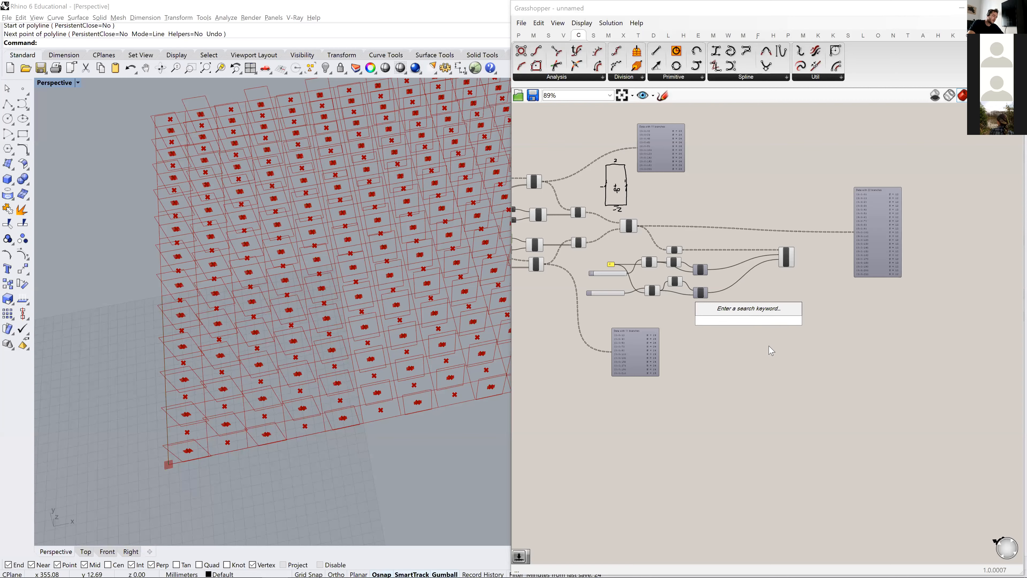
type("per")
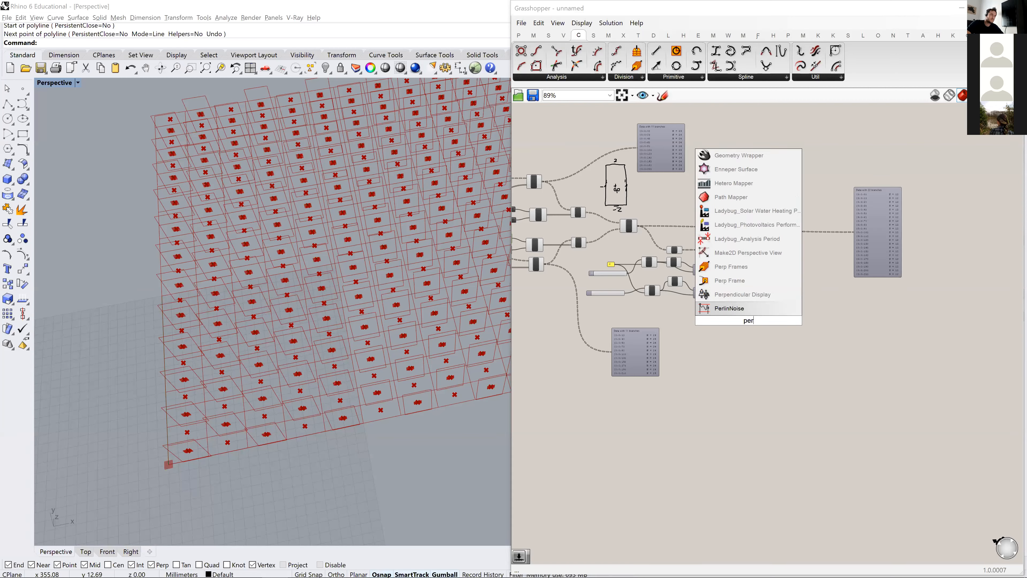
key("Return")
scroll(768, 352, "up", 6)
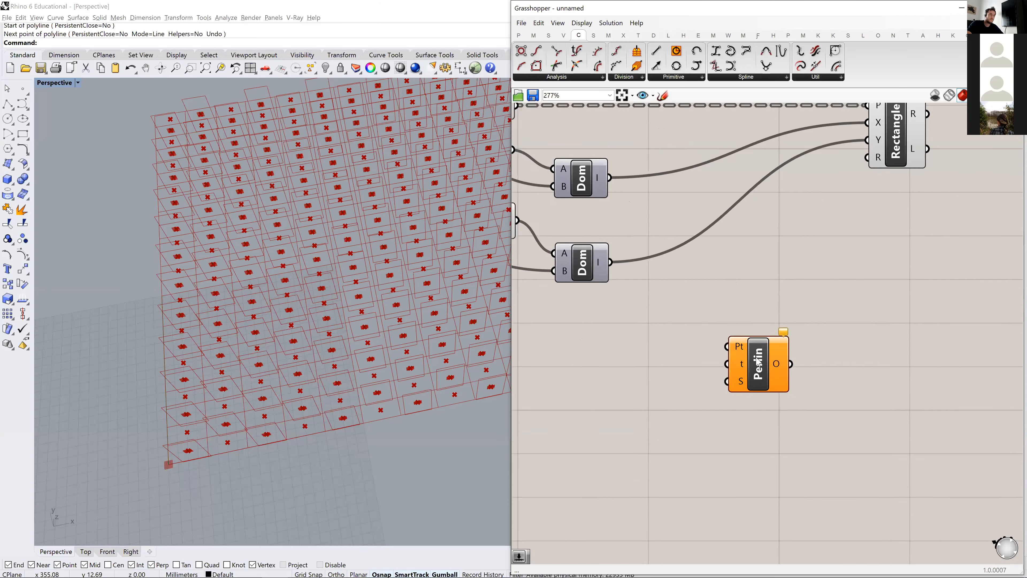
scroll(767, 357, "down", 3)
left_click_drag(760, 365, 769, 331)
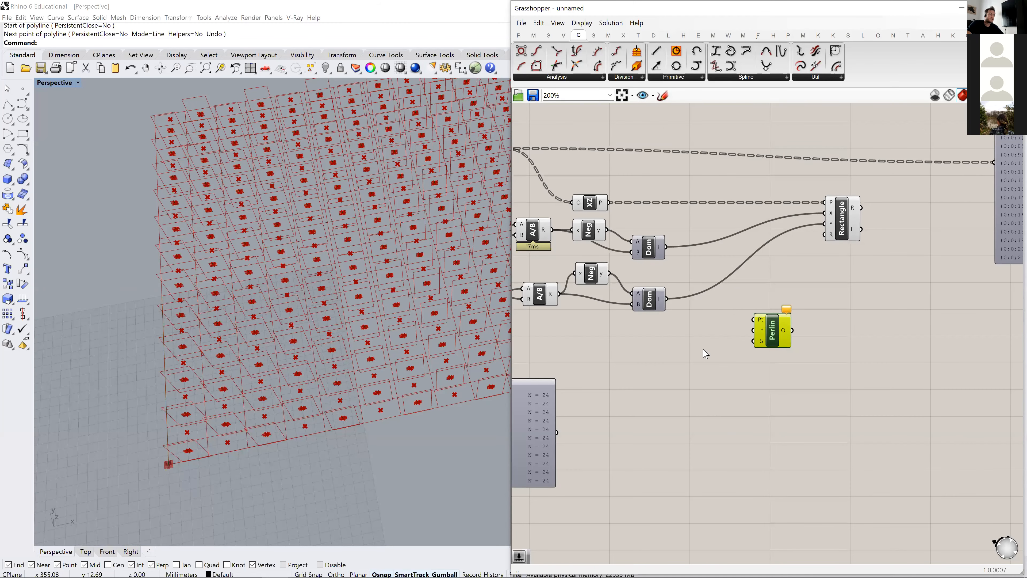
- Move the Rectangle further from the Construct Domains and place the PerlinNoise component above the third Merge's output wire
scroll(706, 352, "down", 2)
right_click_drag(807, 254, 740, 247)
left_click_drag(738, 249, 768, 249)
right_click_drag(748, 284, 803, 279)
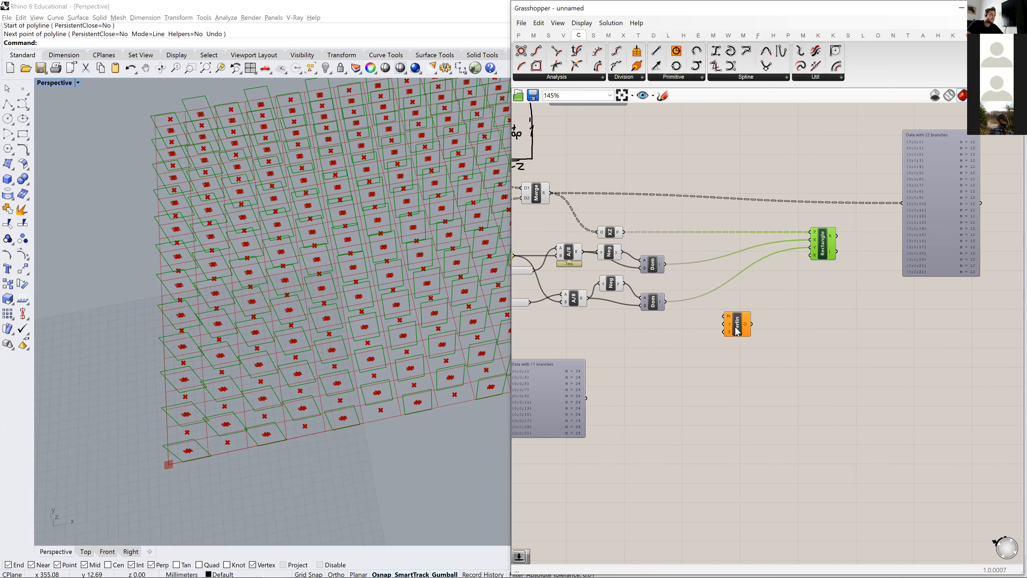
left_click_drag(737, 319, 633, 155)
right_click_drag(688, 165, 696, 212)
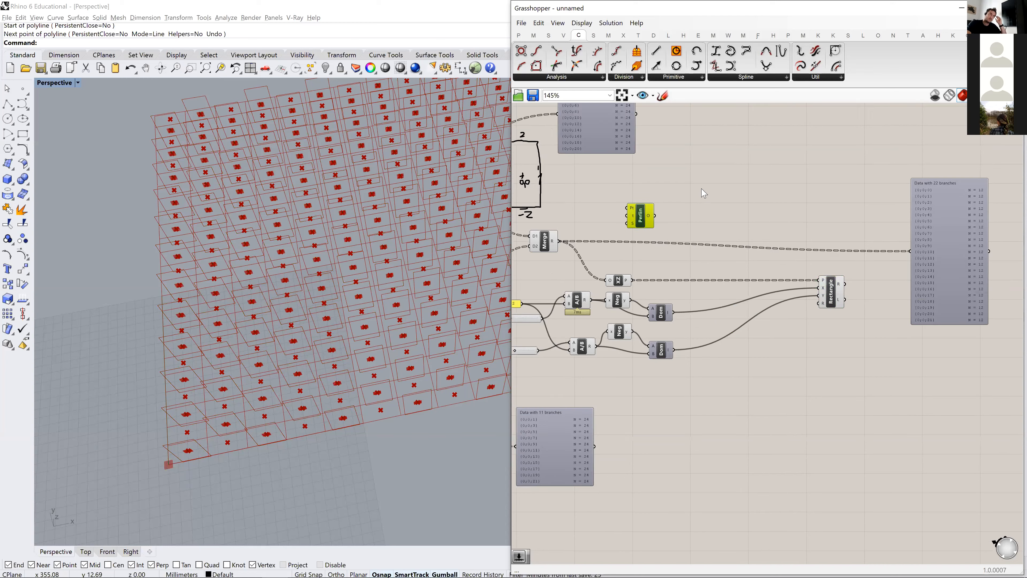
- Add a Construct Plane component and place it between the third Merge and the Rectangle
double_click(710, 218)
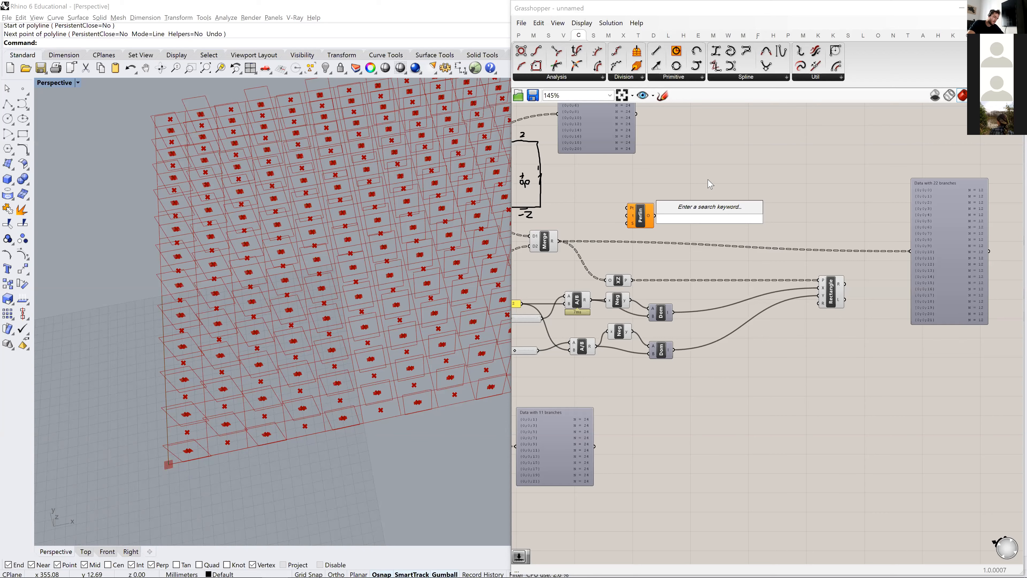
type("plane")
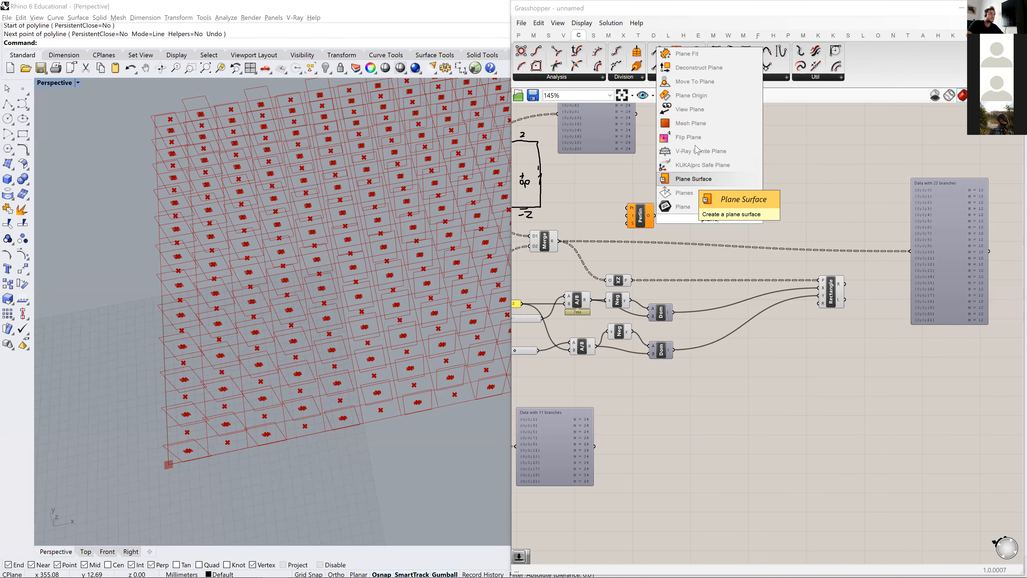
key("BackSpace")
key("BackSpace")
key("BackSpace")
key("BackSpace")
key("BackSpace")
type("con")
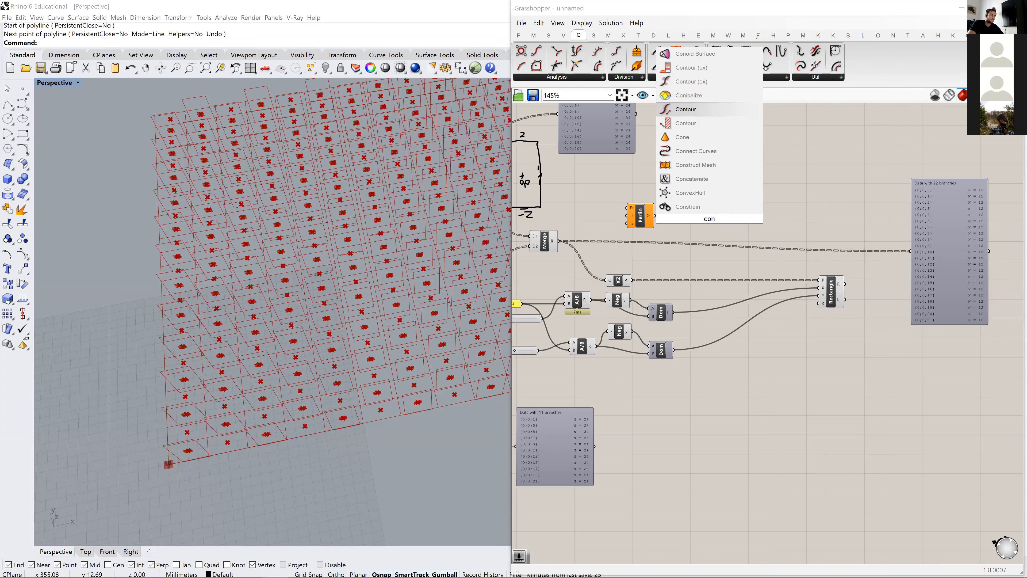
type("struct plane")
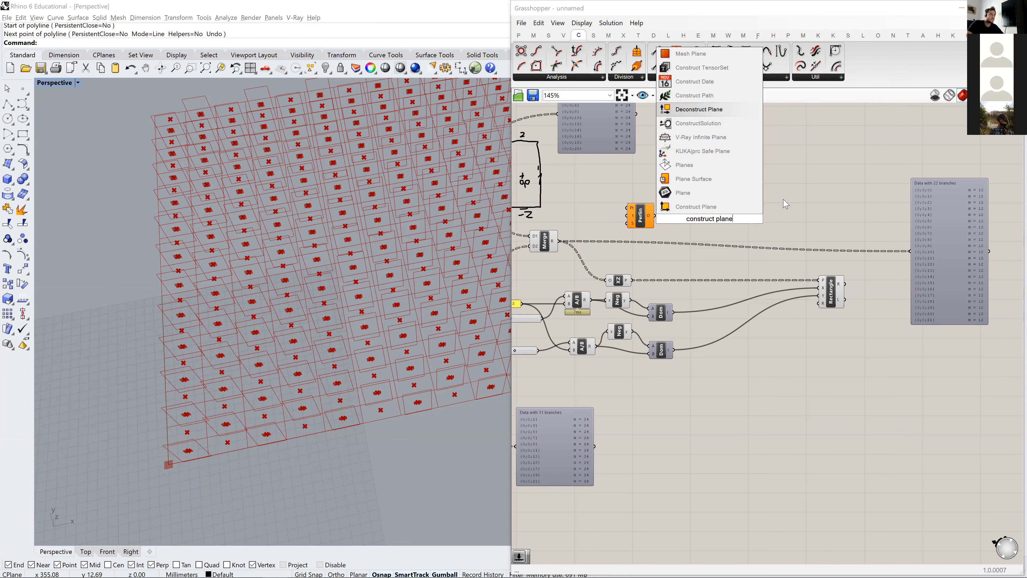
left_click(723, 211)
left_click_drag(713, 225, 744, 267)
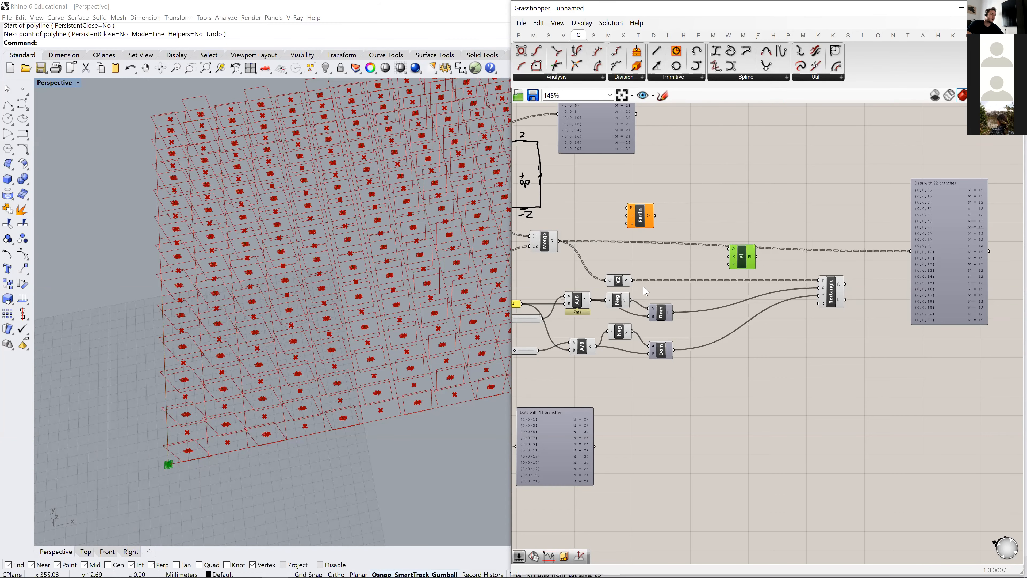
- Feed the third Merge's centroids into the Construct Plane's origin input and lower the Rectangle to make room
right_click_drag(602, 283, 628, 266)
left_click_drag(571, 227, 568, 233)
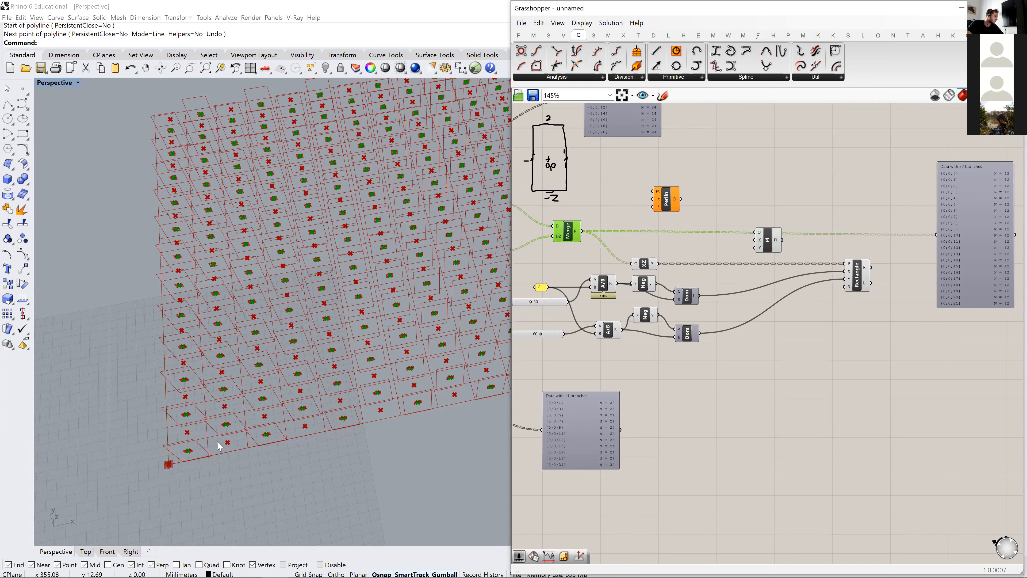
left_click_drag(587, 238, 800, 251)
left_click_drag(862, 283, 857, 320)
left_click_drag(805, 258, 806, 265)
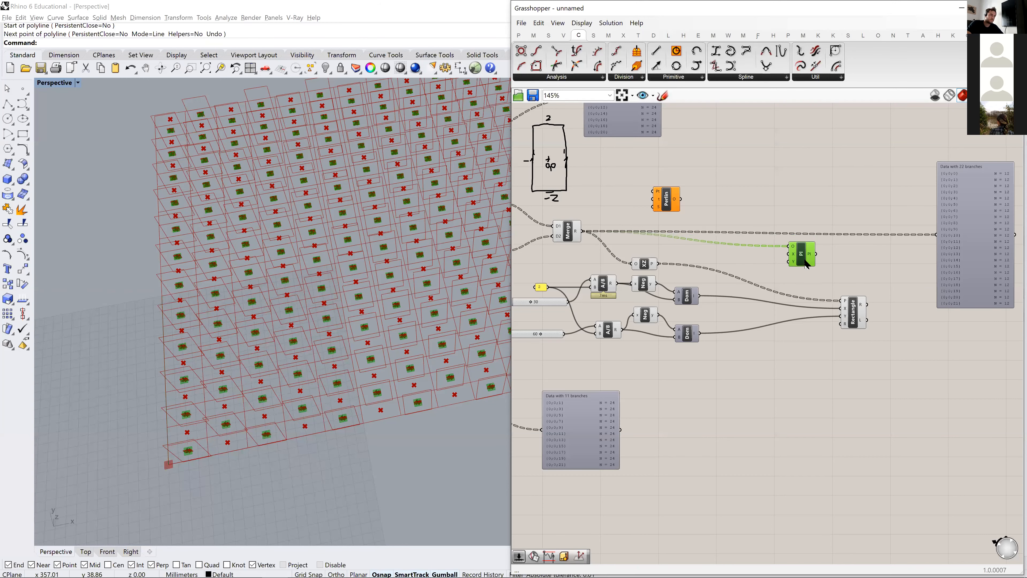
- Shift the XZ Plane and the rectangle-sizing components lower beneath the third Merge, and move the Construct Plane slightly down
scroll(687, 259, "up", 2)
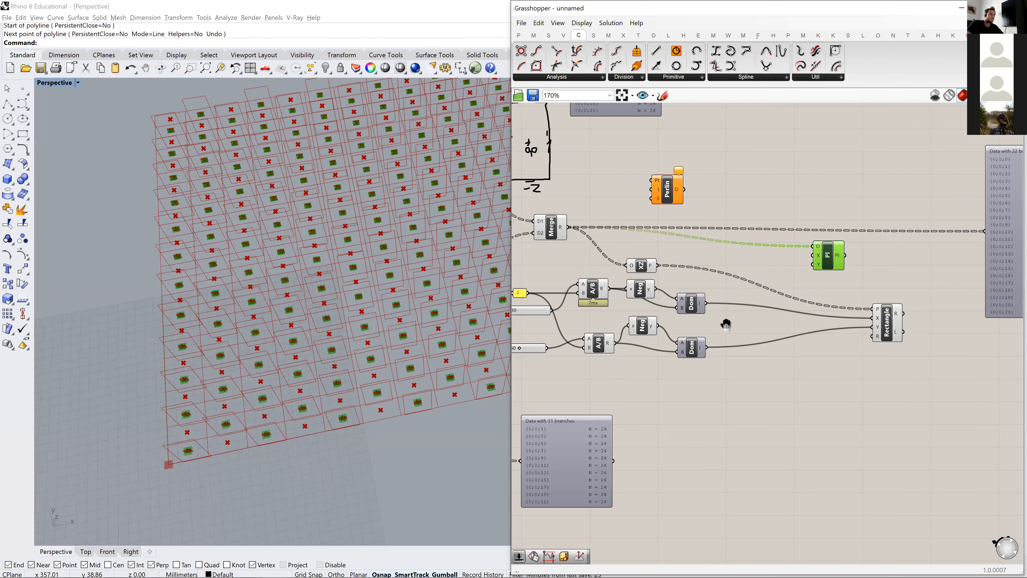
scroll(704, 339, "down", 2)
left_click_drag(782, 347, 608, 258)
left_click_drag(723, 266, 705, 280)
left_click(751, 261)
right_click_drag(806, 239, 753, 230)
scroll(801, 244, "up", 3)
left_click_drag(797, 255, 798, 272)
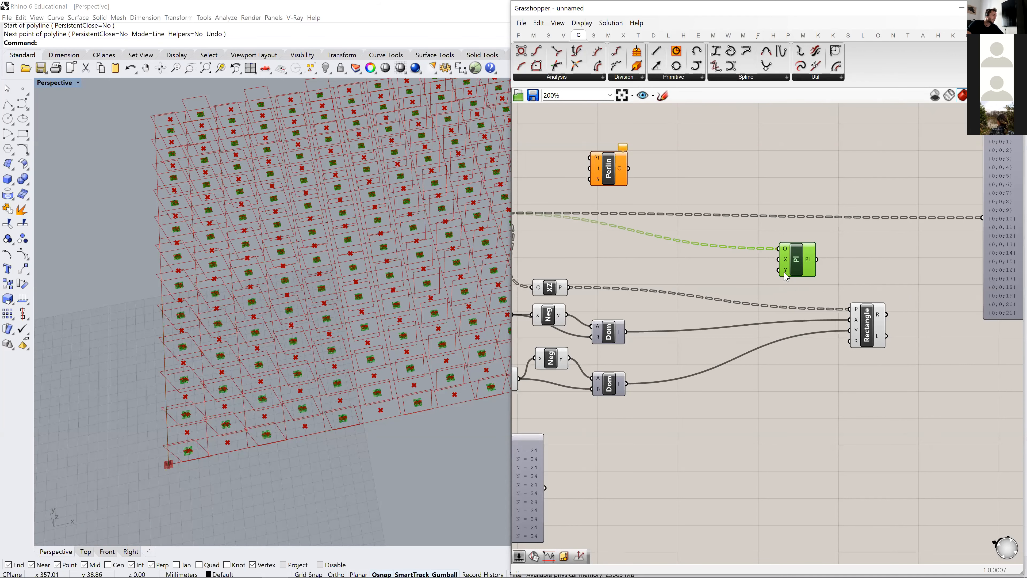
- Move the PerlinNoise component slightly closer to the Construct Plane, keeping it above the merged-centroid wire
scroll(648, 249, "down", 1)
right_click_drag(639, 241, 720, 230)
left_click(701, 178)
left_click_drag(704, 184, 719, 186)
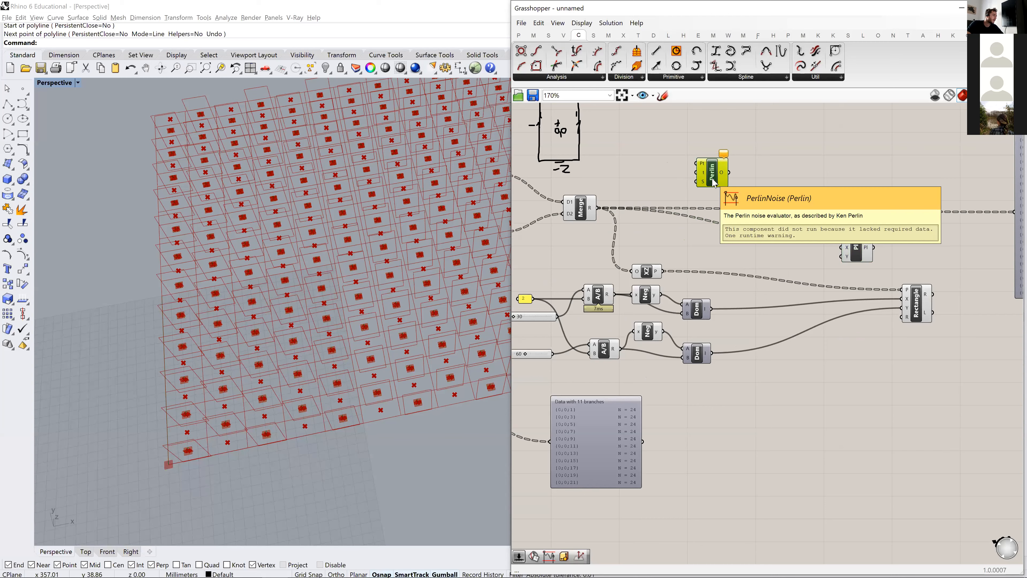
right_click_drag(683, 197, 686, 230)
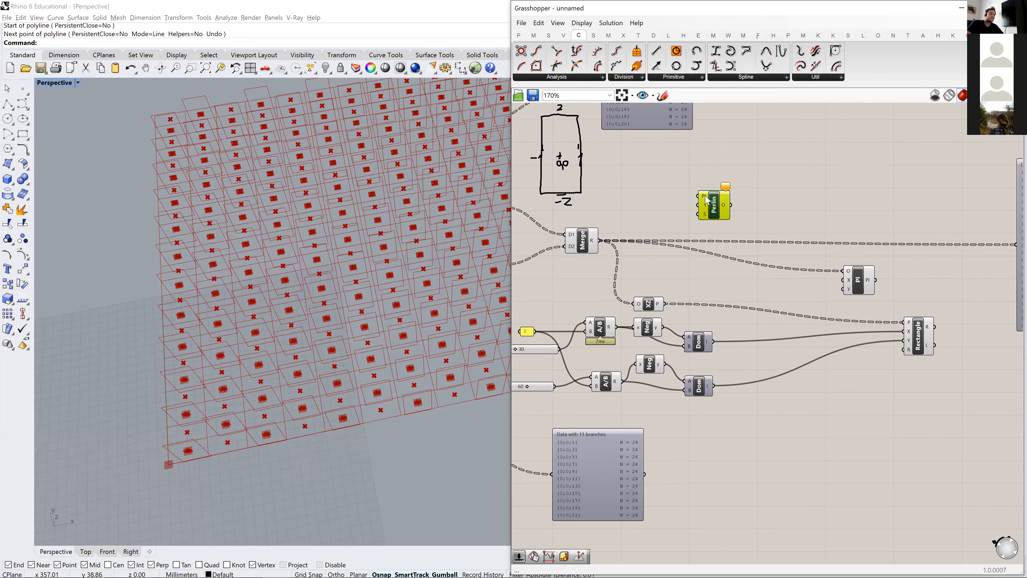
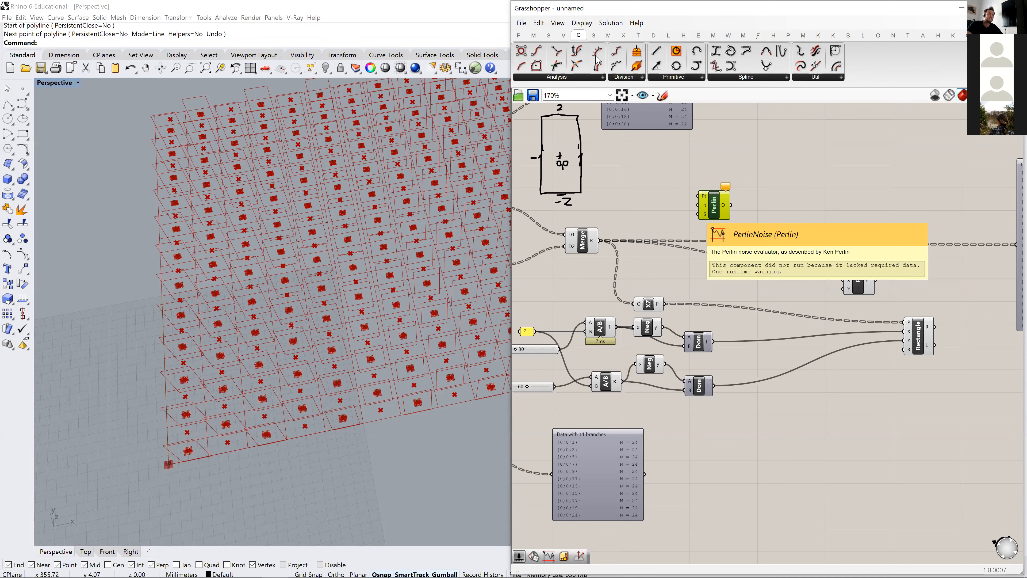
- Connect the Merge component's result to the Perlin component's point input and position Perlin to the right of Merge
scroll(651, 207, "up", 1)
right_click_drag(656, 221, 673, 229)
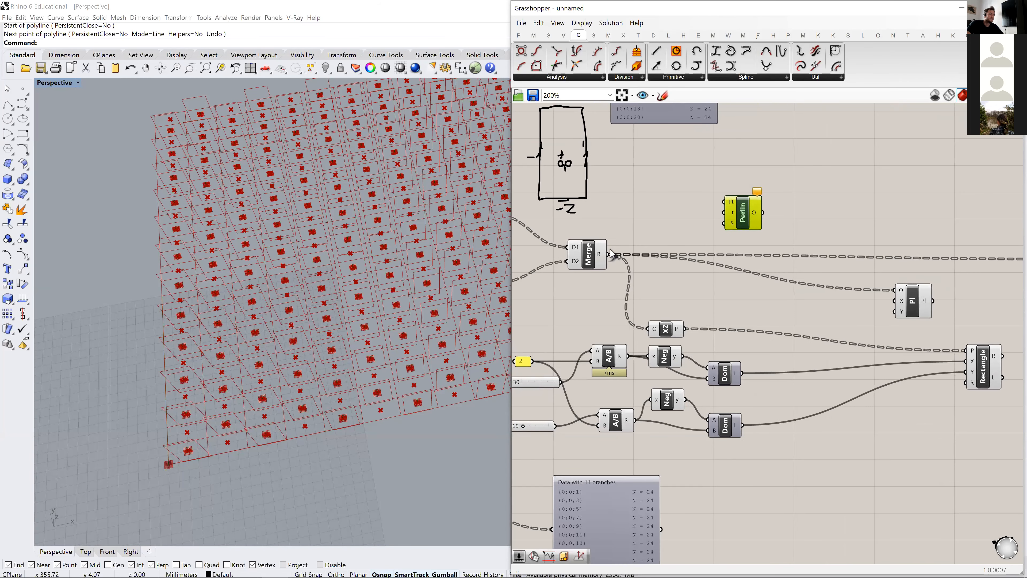
mouse_move(731, 229)
left_click(654, 197)
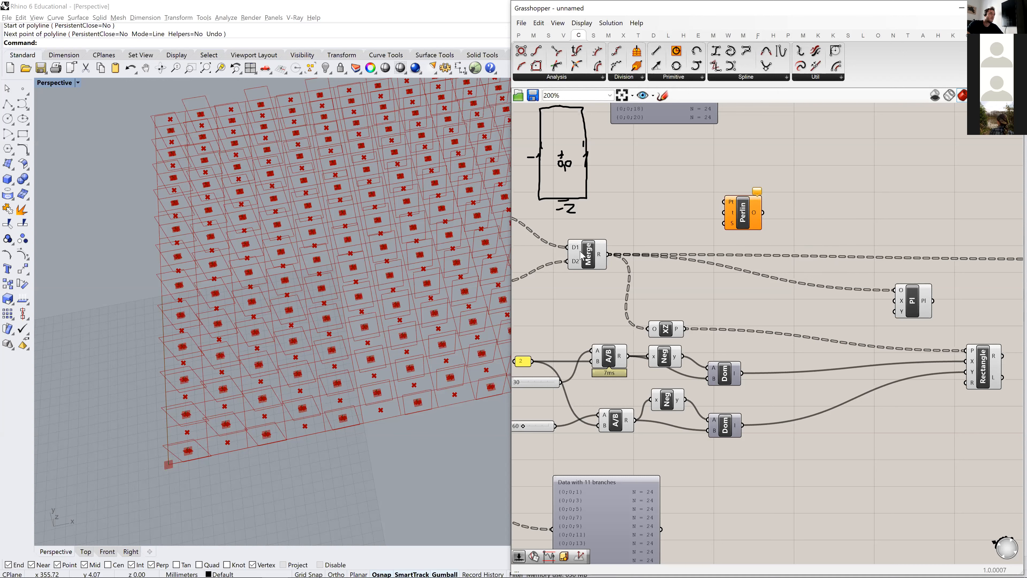
left_click(592, 261)
left_click_drag(607, 254, 835, 220)
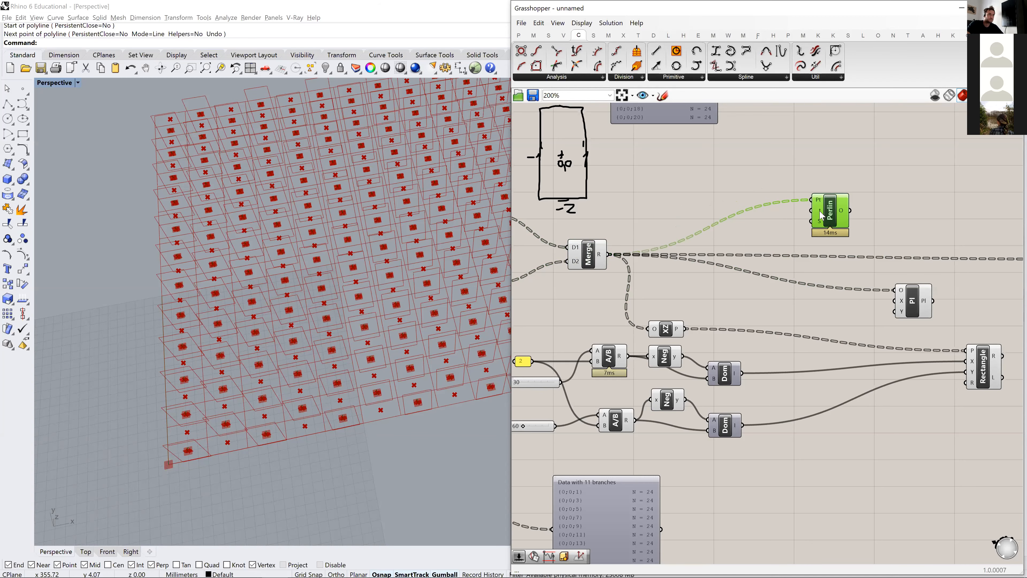
- Add a number slider set to 12 and connect it to the Perlin component's time input
right_click_drag(778, 216, 678, 232)
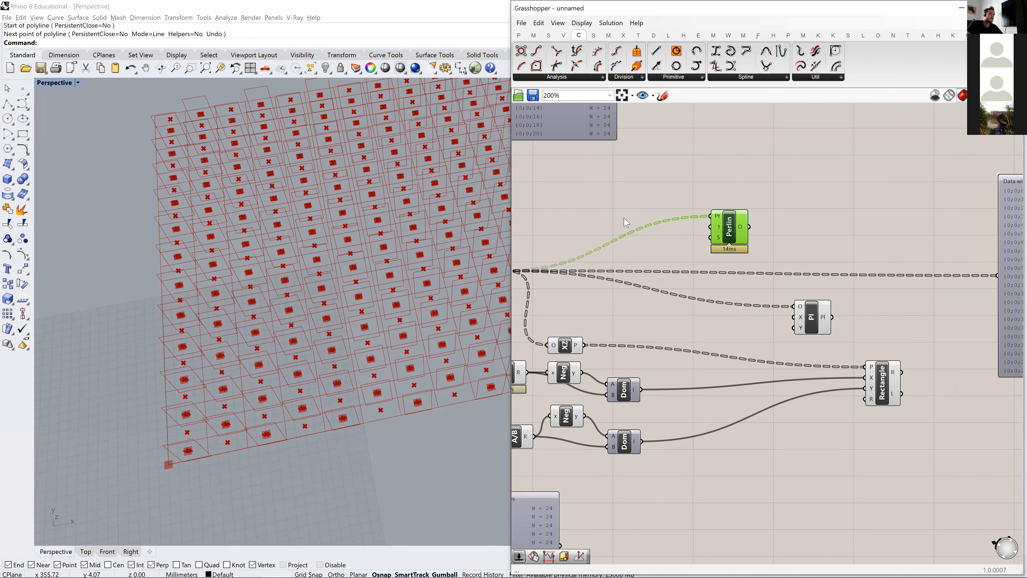
double_click(609, 203)
type("slider")
key("Return")
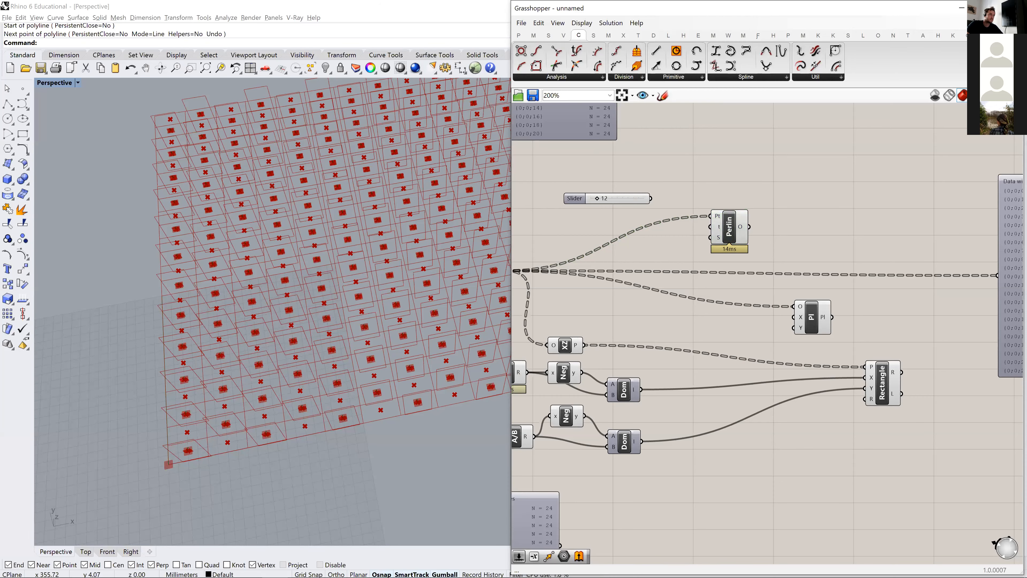
left_click_drag(715, 235, 712, 227)
right_click_drag(698, 247, 758, 204)
left_click(799, 195)
left_click_drag(801, 198, 808, 200)
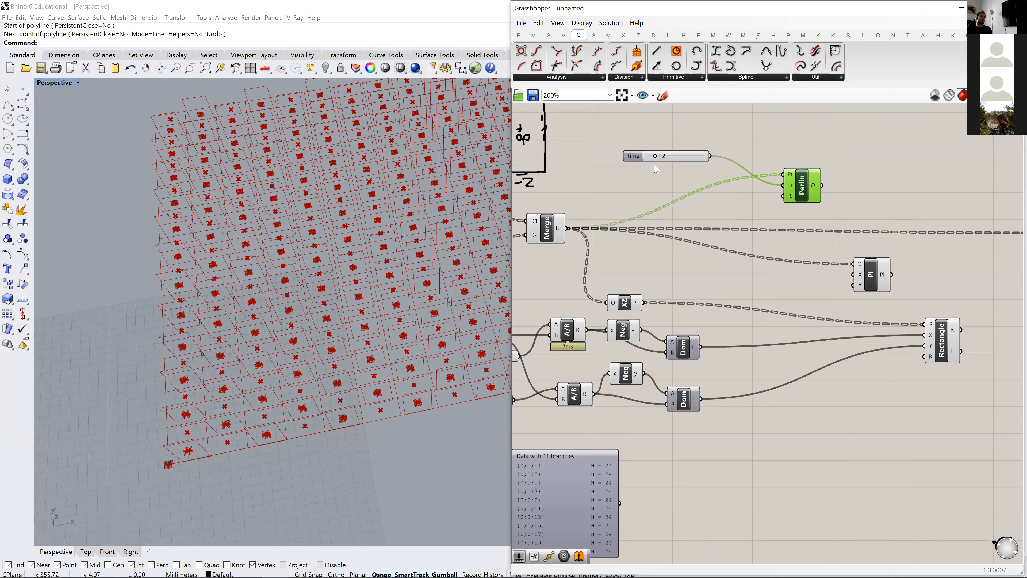
- Add a number slider set to 0.080 and connect it to the Perlin component's scale input
left_click(519, 35)
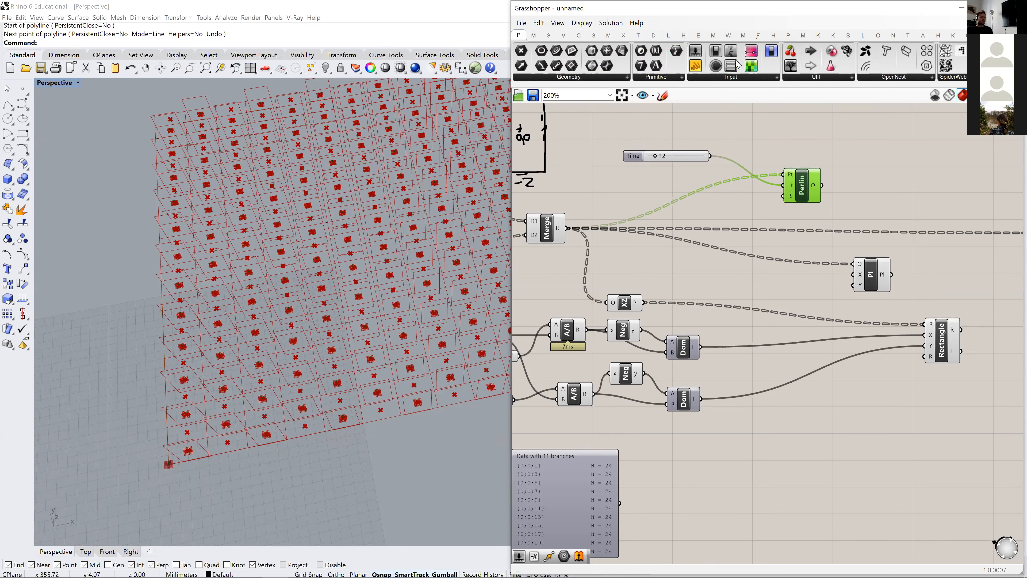
left_click_drag(696, 51, 695, 165)
left_click(655, 197)
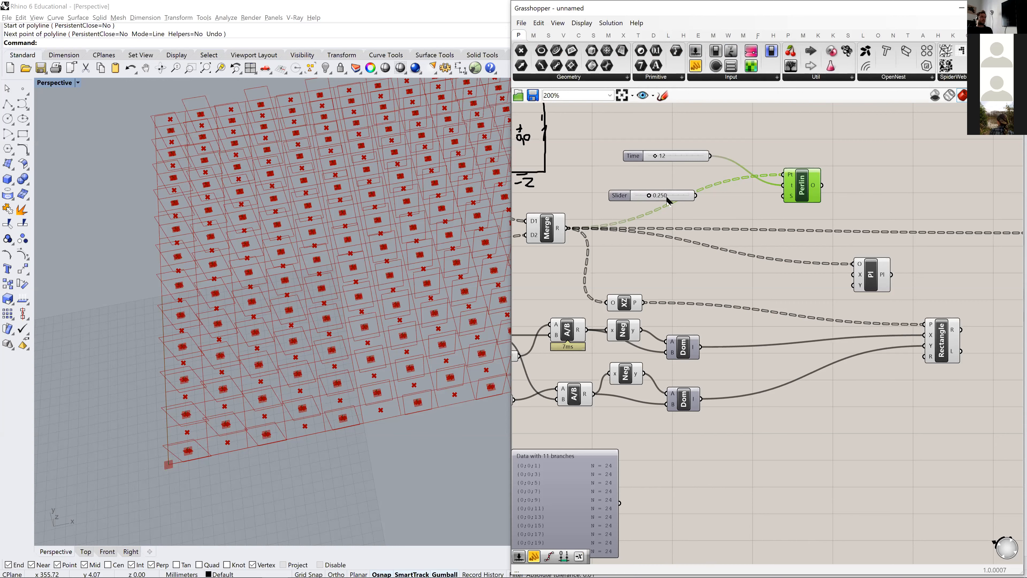
left_click_drag(649, 197, 638, 204)
left_click(669, 186)
scroll(659, 207, "up", 3)
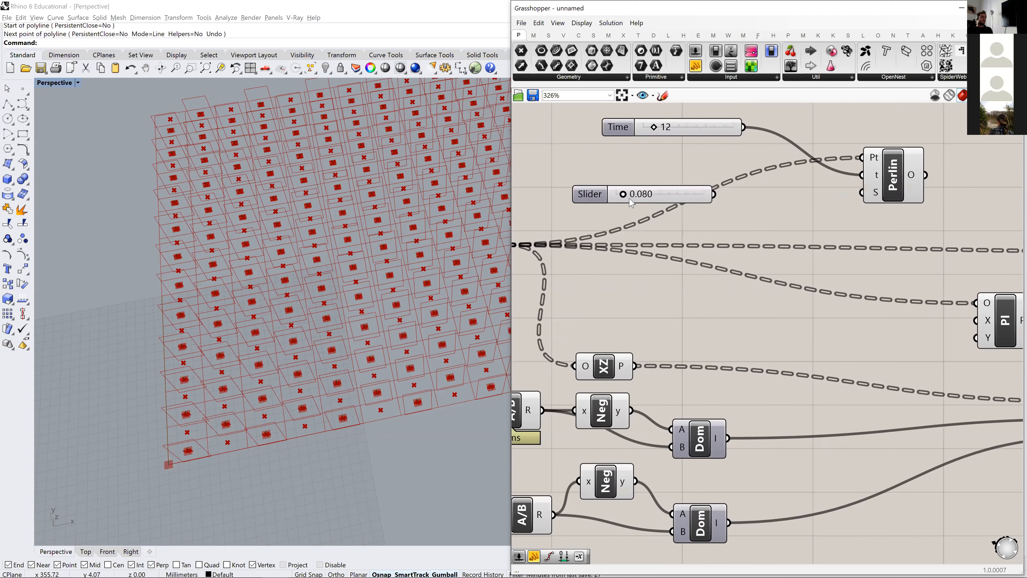
left_click_drag(744, 198, 861, 197)
- Move the Construct Plane (Pl) and Rectangle components farther right on the canvas, away from the Perlin component
scroll(955, 225, "down", 2)
right_click_drag(955, 224, 716, 222)
scroll(715, 223, "down", 2)
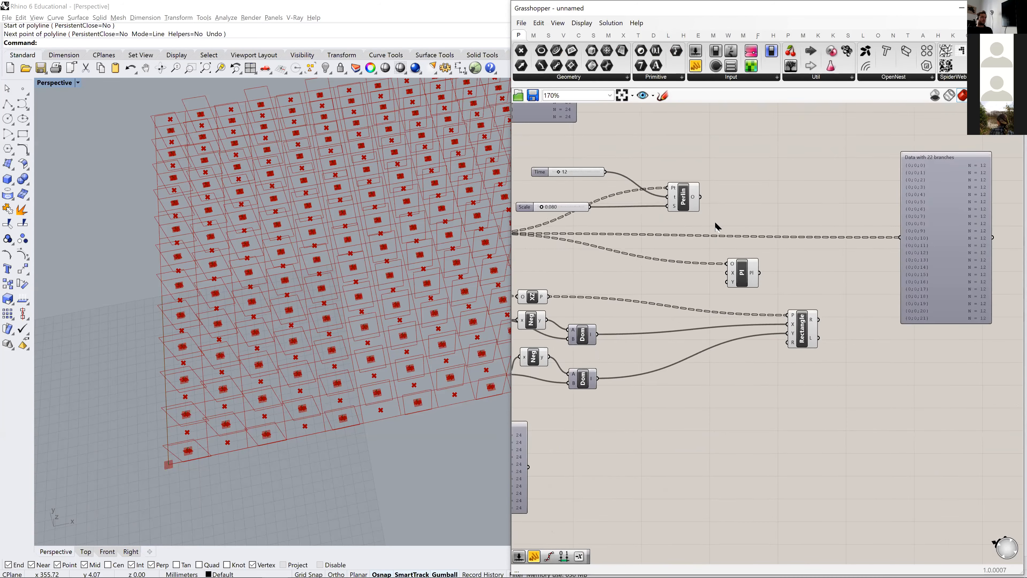
scroll(618, 197, "down", 3)
left_click_drag(832, 242, 924, 237)
left_click(680, 250)
scroll(709, 250, "up", 5)
left_click_drag(689, 242, 776, 239)
left_click(749, 326)
left_click_drag(749, 326, 809, 341)
left_click(680, 242)
left_click(786, 247)
right_click_drag(663, 242, 763, 259)
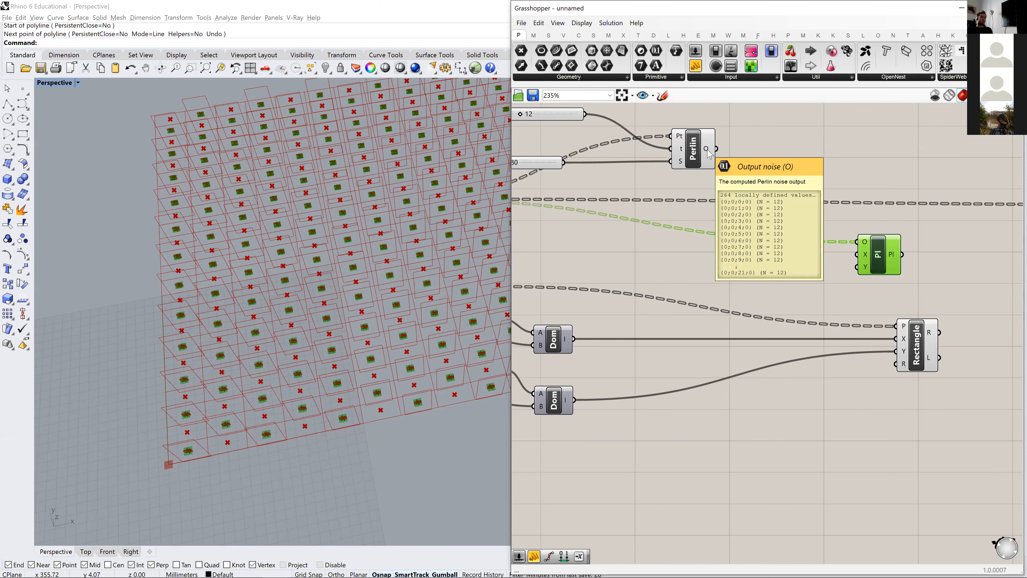
- Move the Perlin component and its Time and Scale sliders together slightly up and to the right on the canvas
right_click_drag(712, 152, 817, 231)
left_click_drag(827, 263, 567, 178)
left_click_drag(812, 228, 846, 190)
left_click(738, 262)
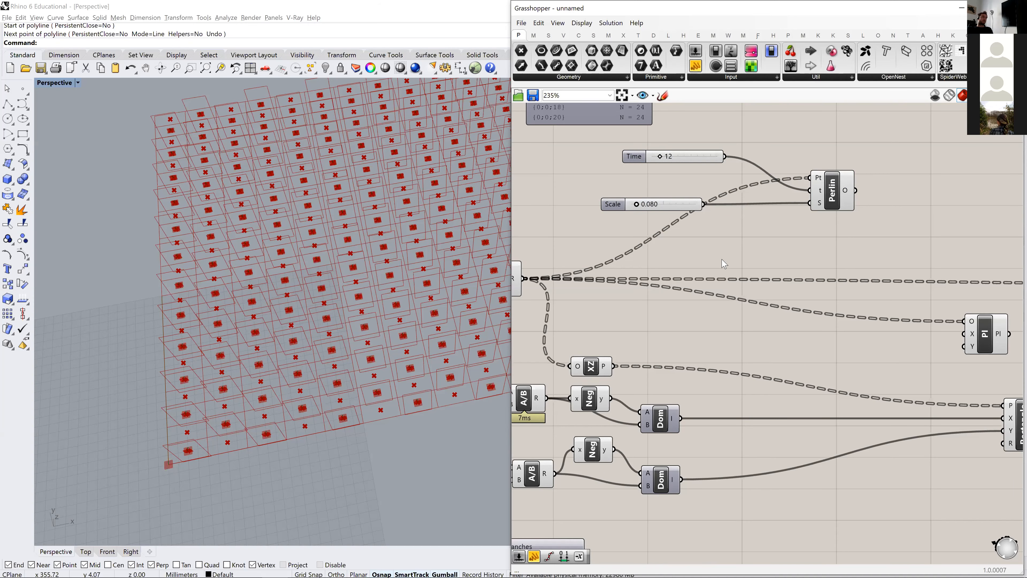
- Shift the Construct Plane and Rectangle components farther to the right to free space after the Perlin component
right_click_drag(920, 328, 852, 316)
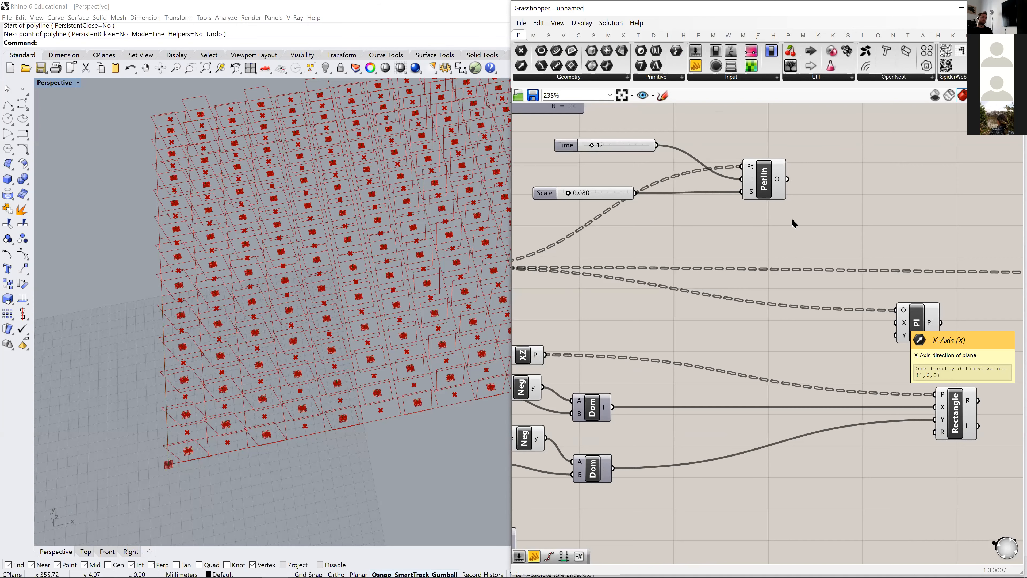
scroll(784, 243, "down", 4)
scroll(839, 260, "up", 3)
left_click(858, 336)
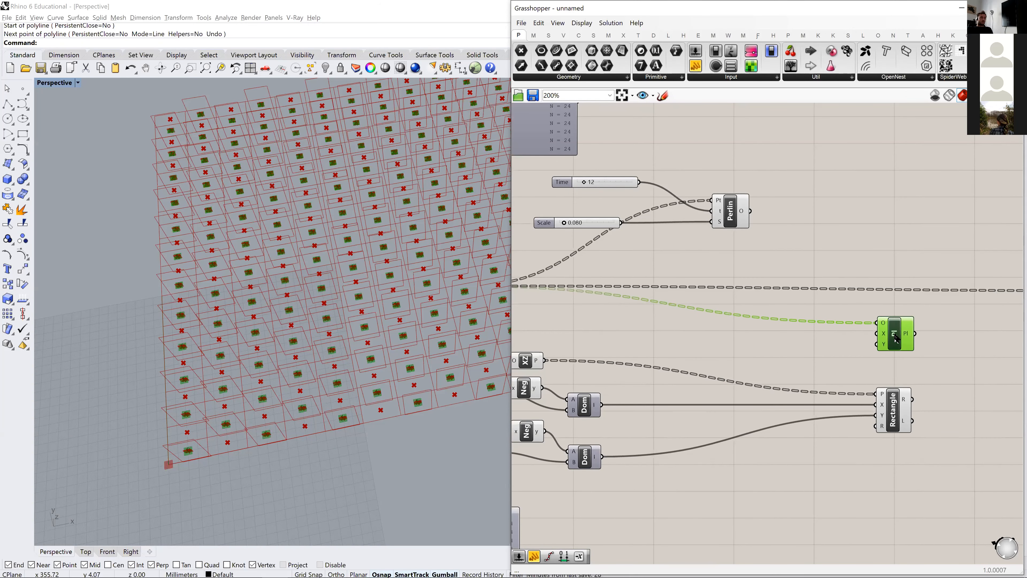
scroll(886, 425, "down", 3)
left_click(884, 421)
scroll(865, 367, "up", 3)
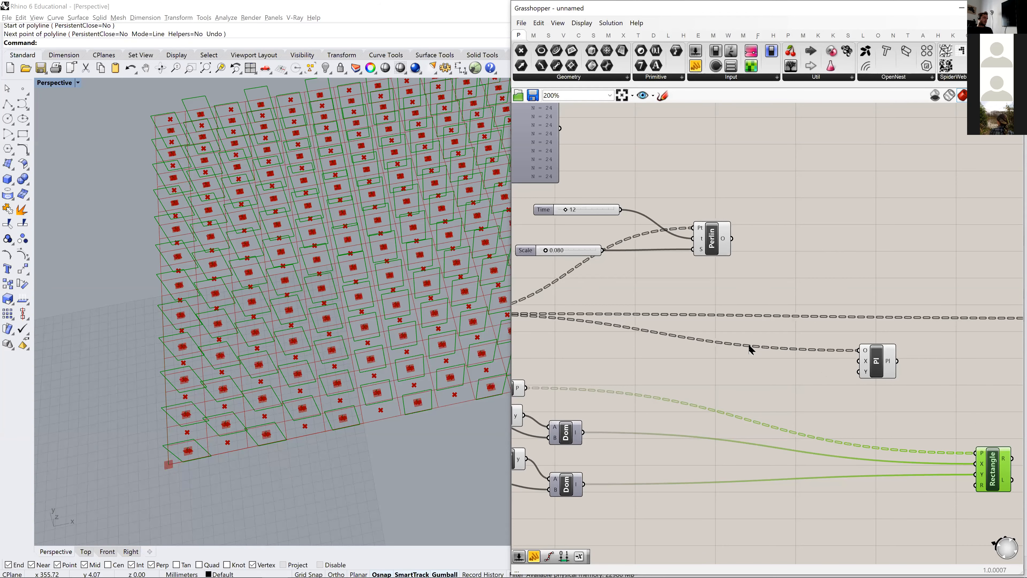
- Add a Vector XYZ component between the Perlin and Construct Plane components
right_click_drag(755, 293, 780, 285)
double_click(781, 287)
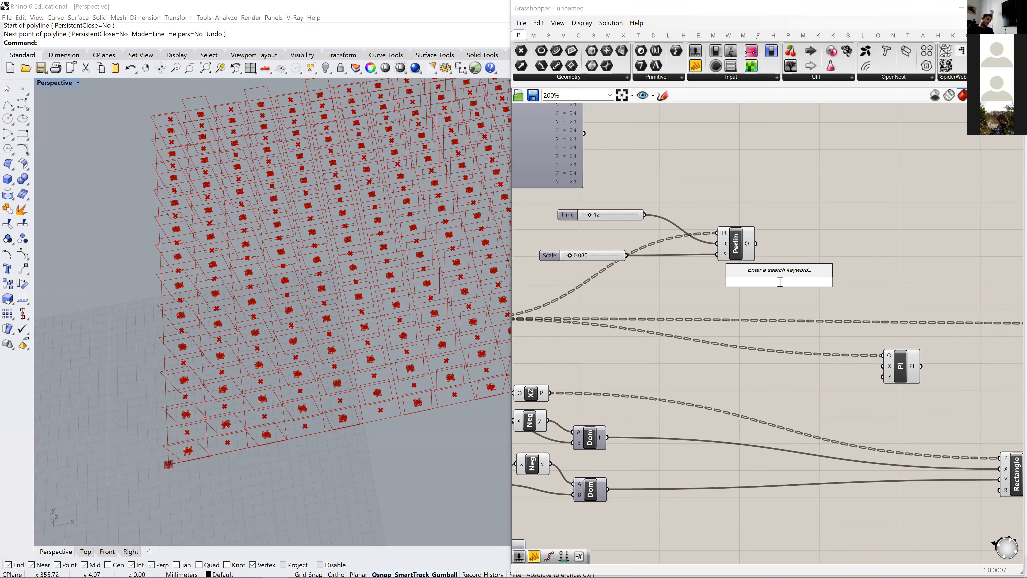
type("vect")
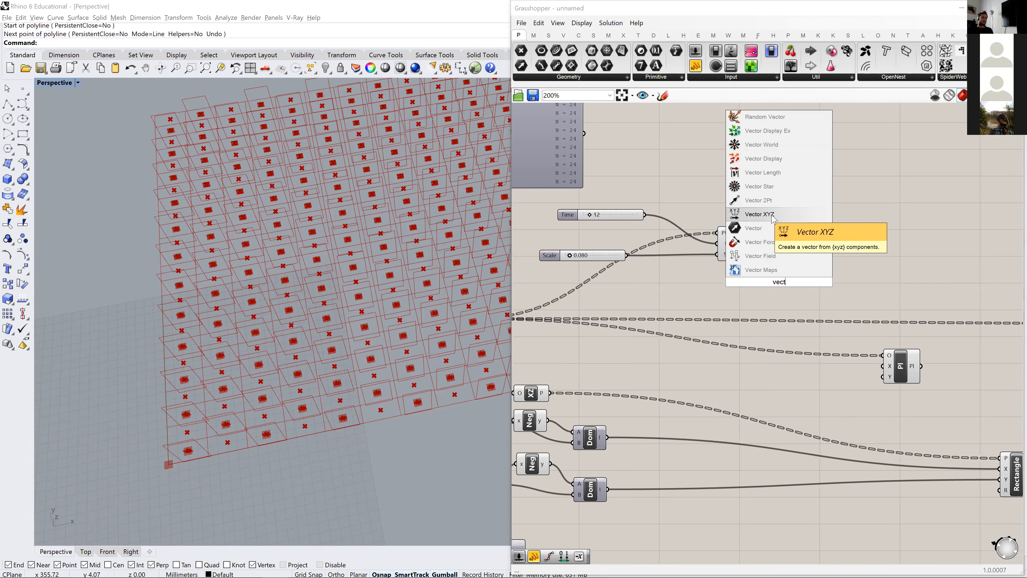
left_click(763, 214)
scroll(784, 304, "up", 1)
left_click_drag(778, 281, 803, 275)
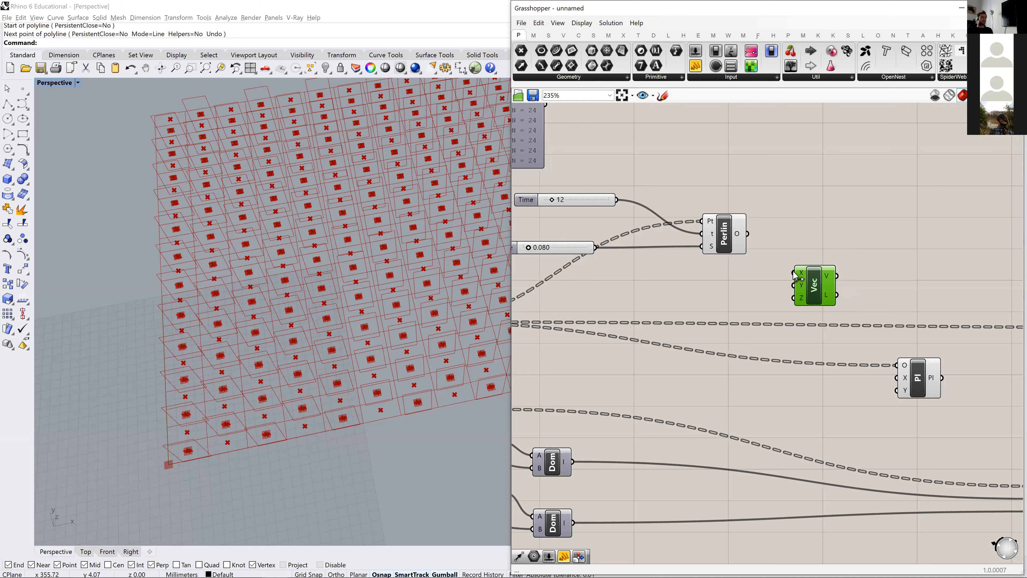
right_click_drag(741, 267, 785, 275)
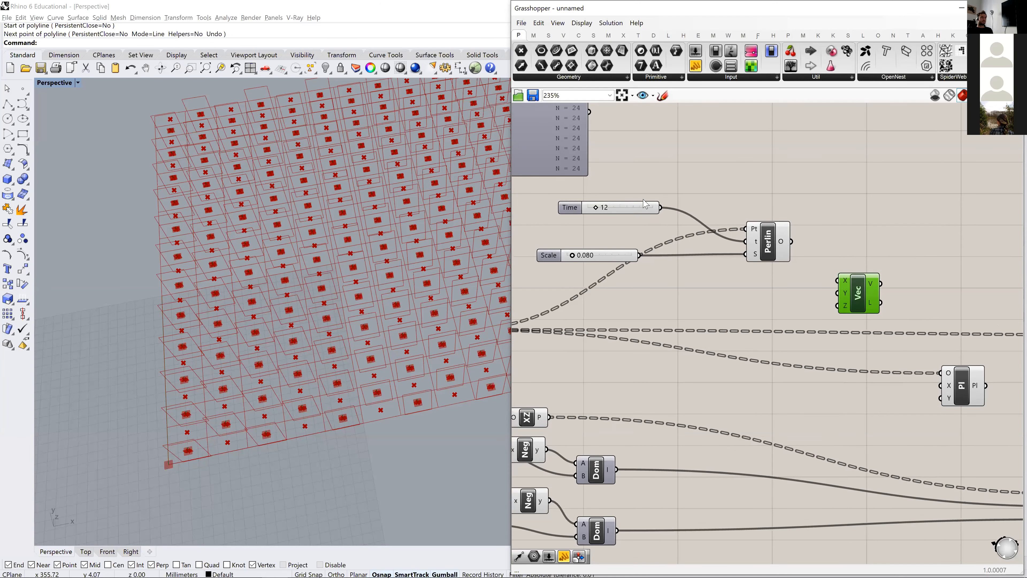
- Reposition the Time slider, the Vector XYZ component and the Construct Plane component for a tidier layout
left_click_drag(618, 212, 597, 222)
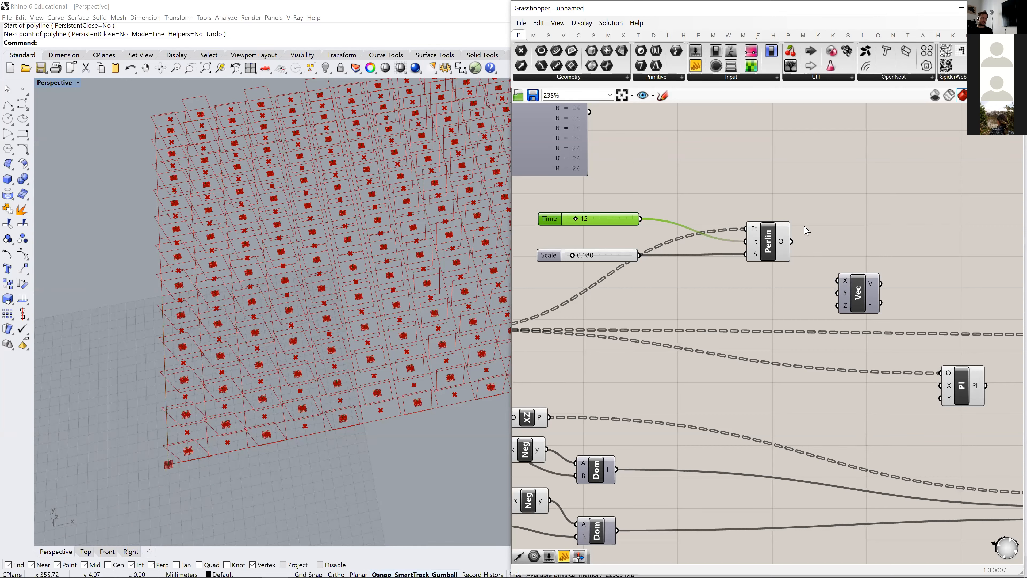
mouse_move(872, 305)
left_mouse_down()
mouse_move(848, 287)
mouse_move(873, 284)
left_mouse_up()
right_click_drag(946, 388, 869, 375)
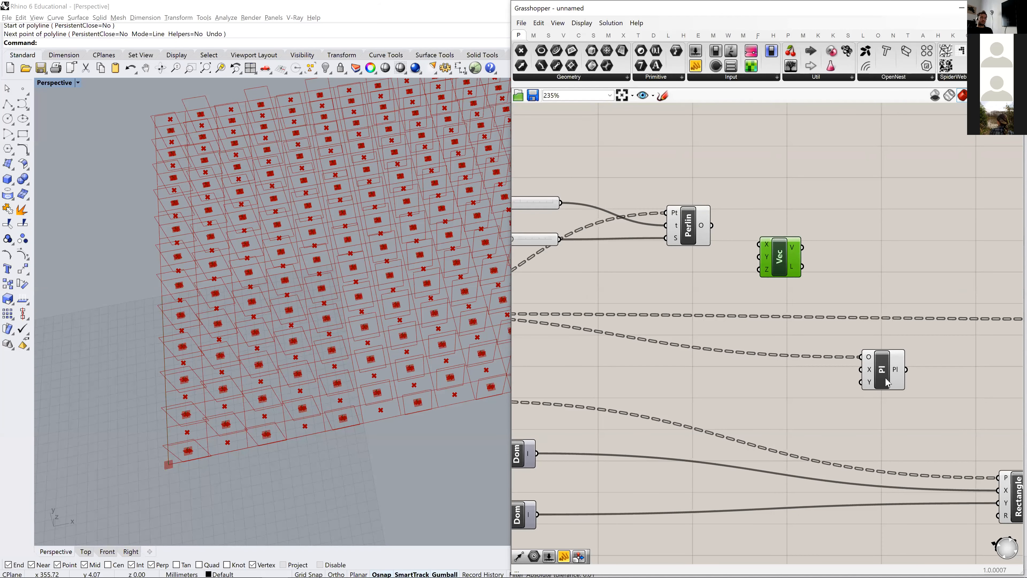
left_click_drag(886, 383, 908, 377)
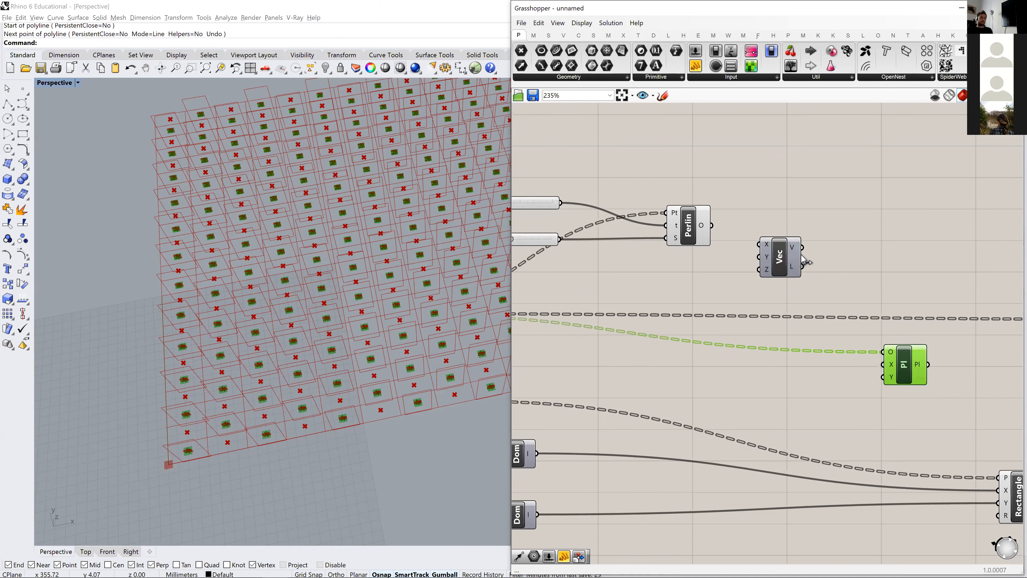
- Connect the Vector XYZ output to the Construct Plane X-axis input and the Perlin output to the vector's X input
left_click_drag(802, 247, 882, 364)
left_click(715, 232)
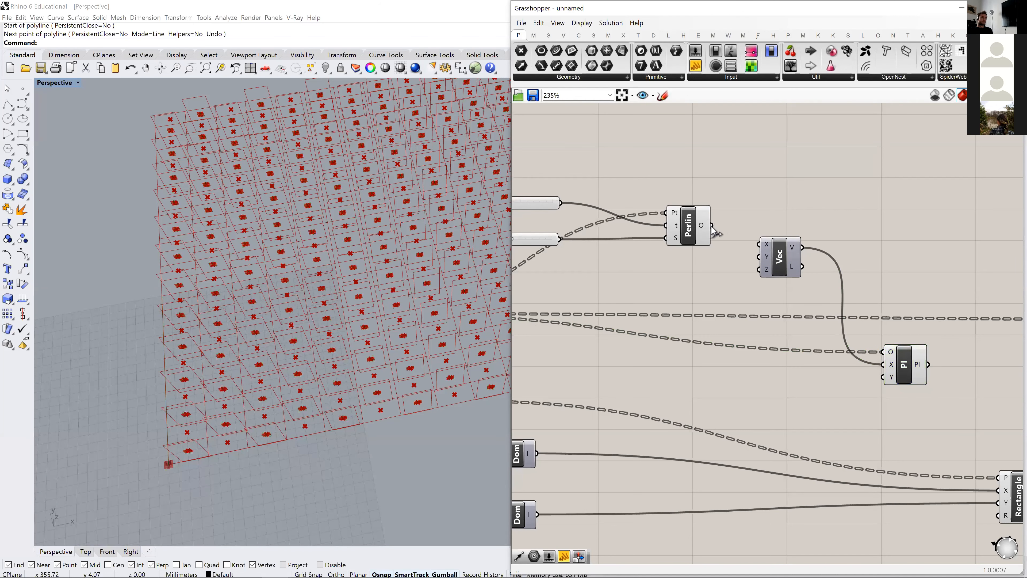
left_click_drag(748, 242, 759, 244)
right_click_drag(710, 256, 745, 232)
left_click(731, 199)
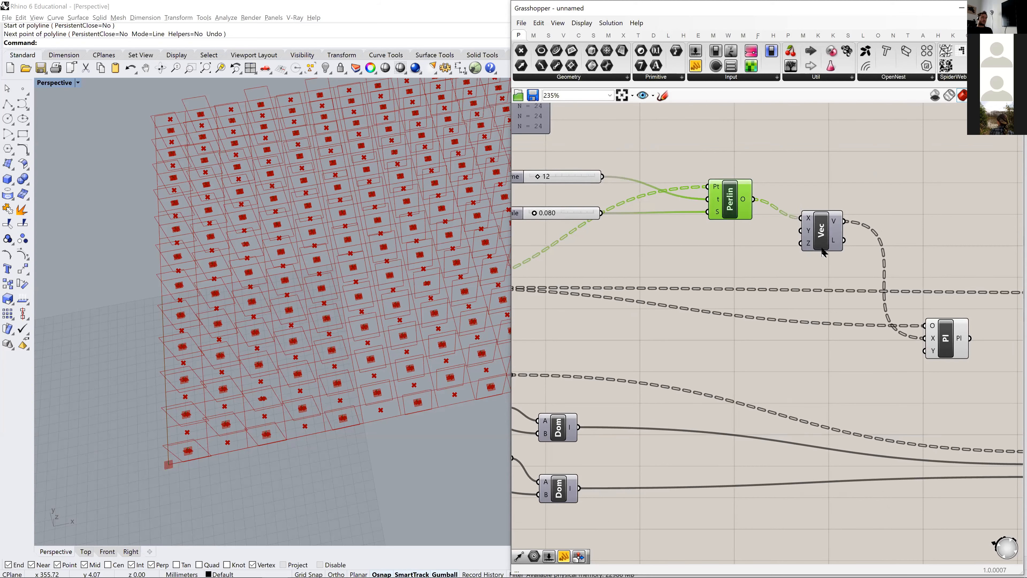
- Duplicate the Perlin component with its connected inputs and place the copy directly below the original
right_click_drag(235, 351, 155, 445)
scroll(165, 423, "up", 10)
scroll(169, 427, "down", 10)
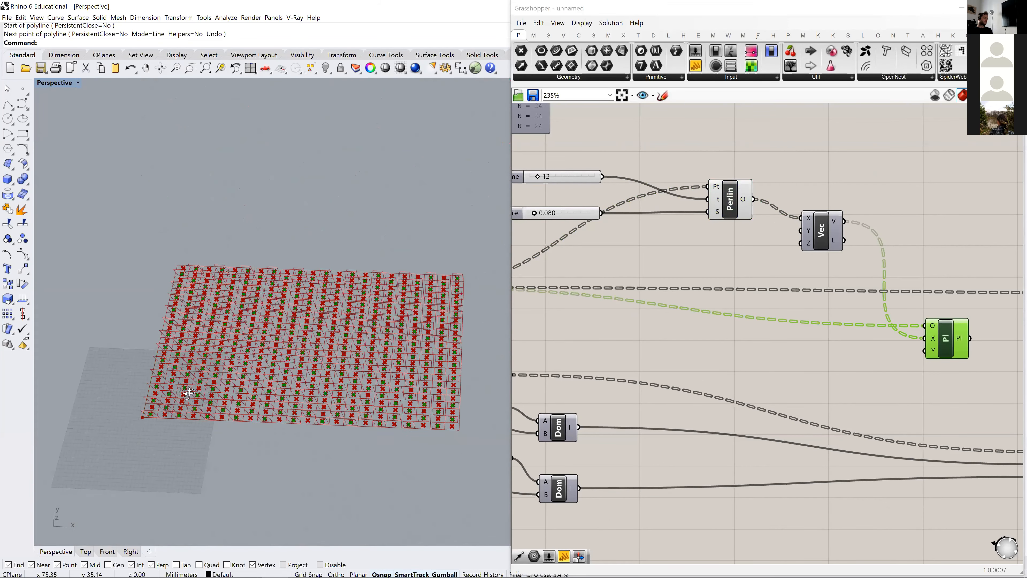
right_click_drag(753, 245, 773, 246)
left_click_drag(773, 246, 753, 251)
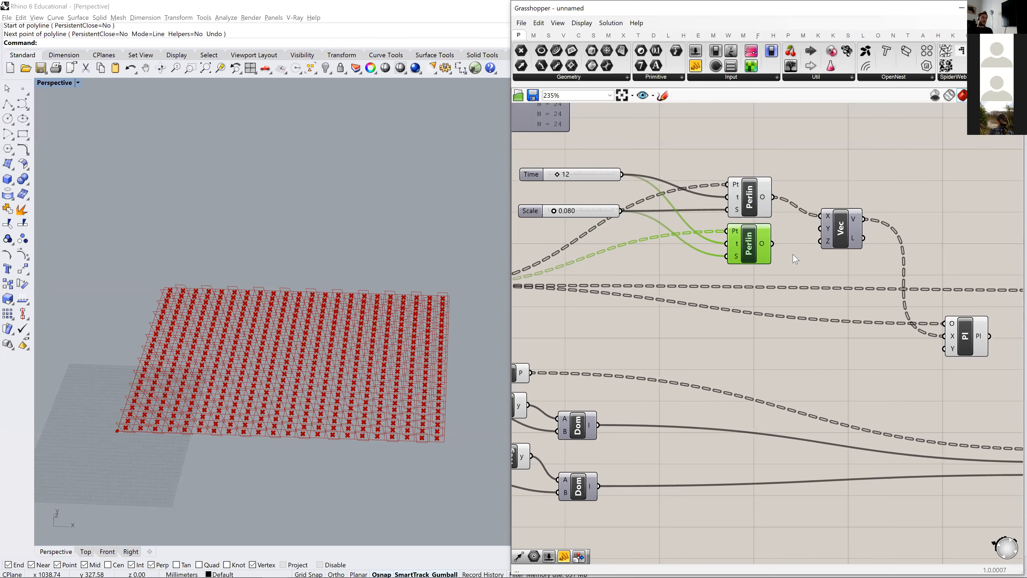
- Spread the Time and Scale sliders apart and farther left of the two Perlin components
right_click_drag(671, 254, 774, 246)
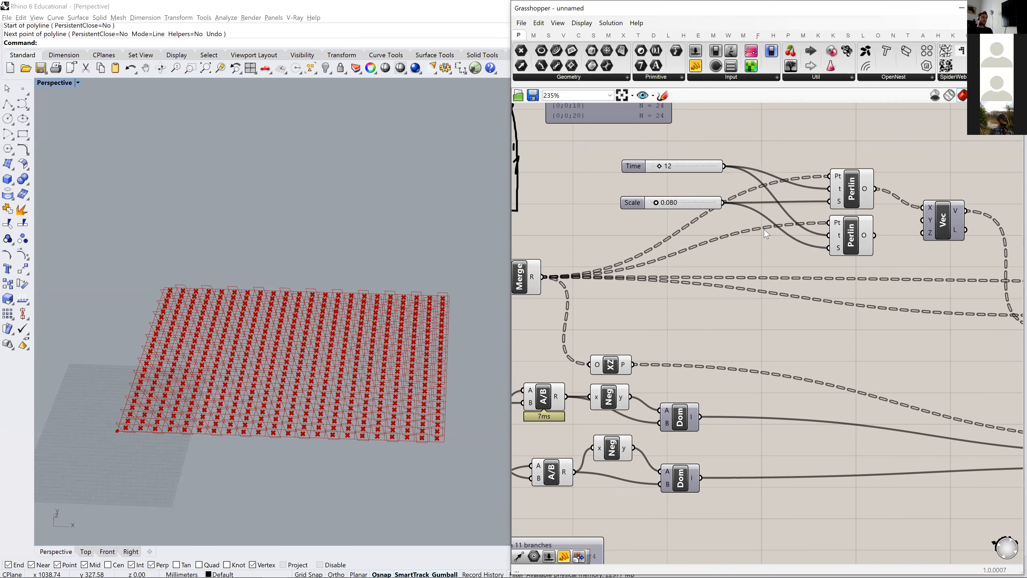
left_click_drag(630, 210, 582, 229)
left_click_drag(640, 168, 605, 164)
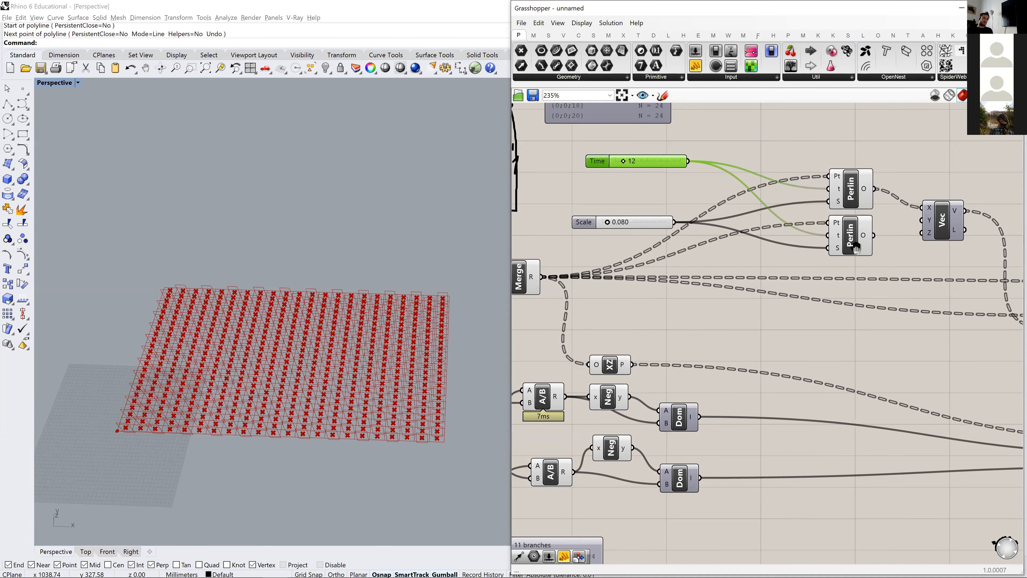
- Add an Addition component beside the Time slider and connect the slider to its A input
right_click_drag(934, 224, 864, 245)
right_click_drag(770, 232, 944, 186)
scroll(787, 166, "up", 2)
right_click_drag(784, 156, 744, 207)
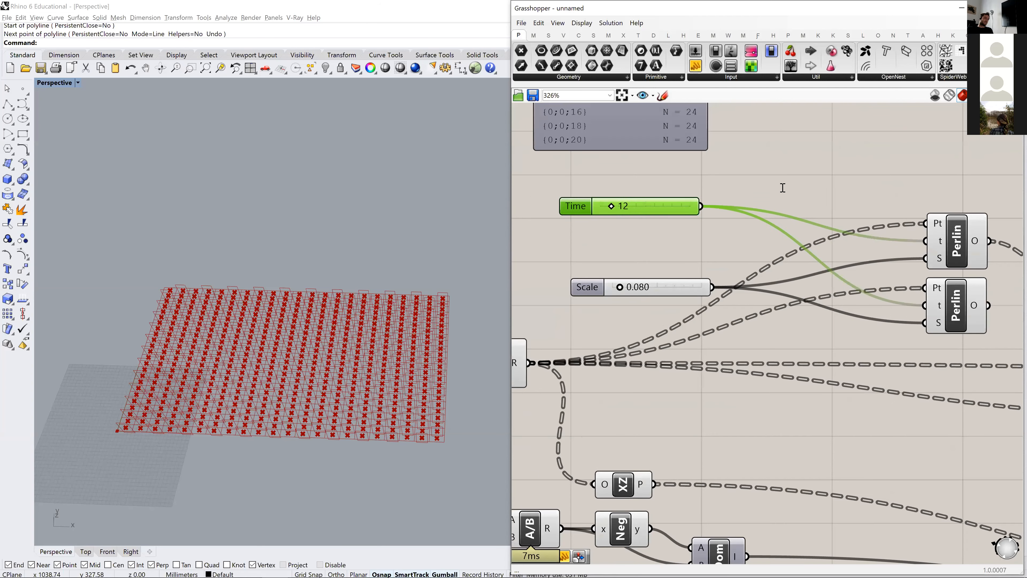
double_click(782, 190)
type("+")
key("Return")
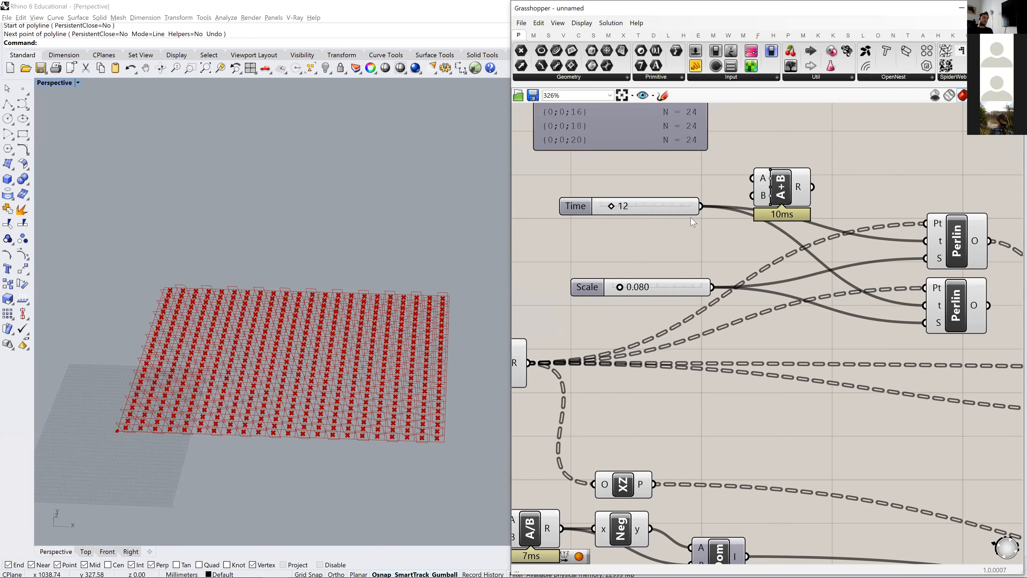
left_click_drag(700, 206, 774, 243)
- Create a panel containing 1 and connect it to the Addition component's B input
double_click(669, 248)
type("\"1")
key("Return")
left_click_drag(705, 249, 755, 249)
- Connect the Addition result to the lower Perlin's time input and that Perlin's output to the vector's Y input
right_click_drag(821, 257, 683, 239)
left_click_drag(669, 227, 786, 288)
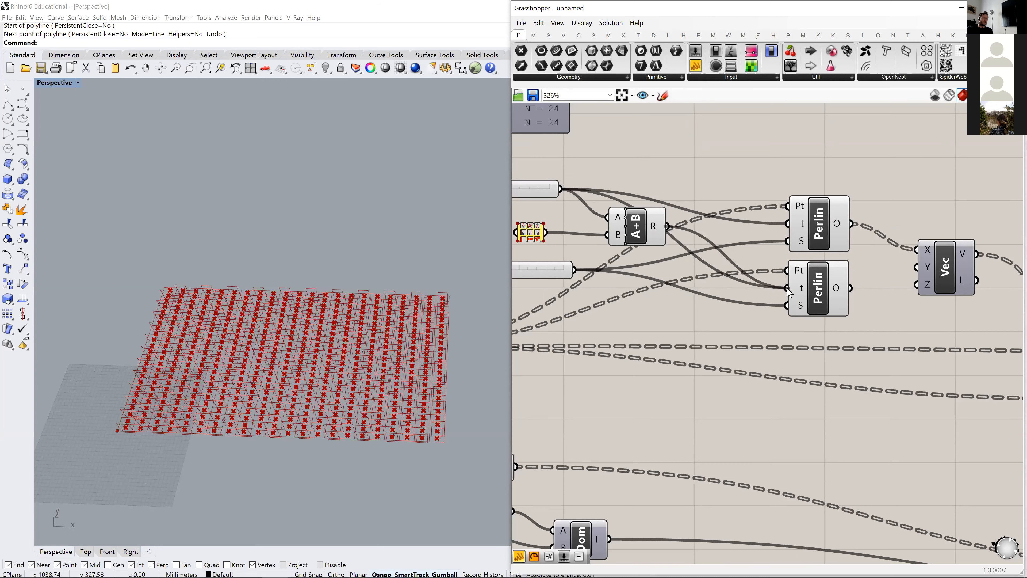
scroll(626, 277, "down", 3)
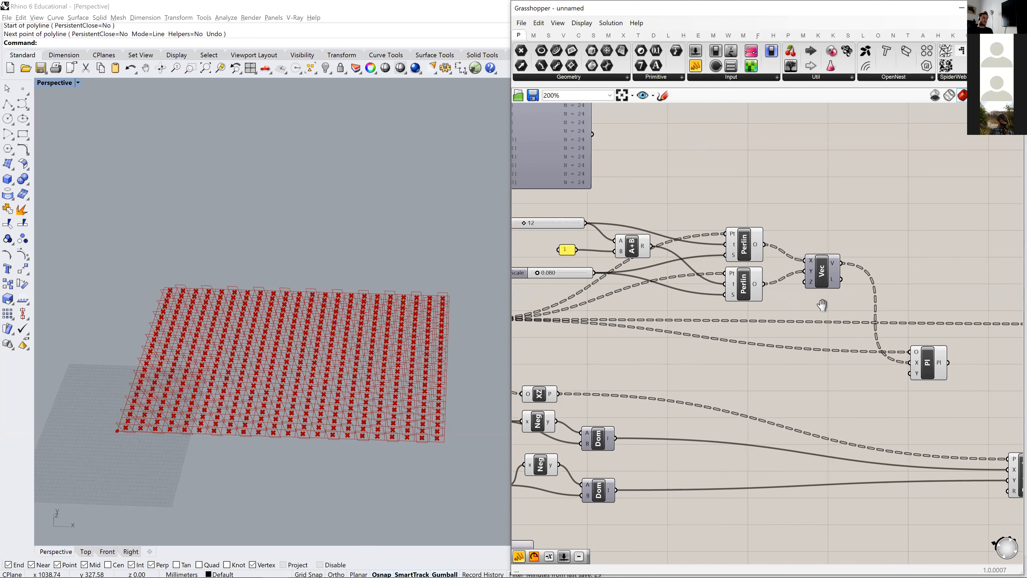
right_click_drag(837, 310, 789, 289)
- Select the Construct Plane component and examine the orientation of its planes on the grid points in the Rhino viewport
left_click(876, 340)
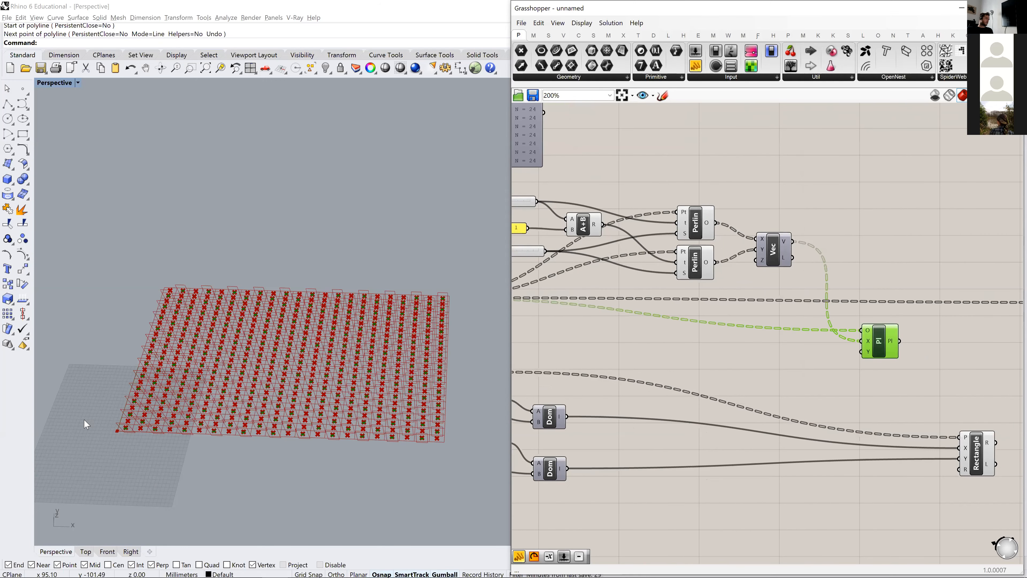
scroll(181, 429, "up", 8)
scroll(181, 423, "down", 6)
scroll(754, 336, "down", 3)
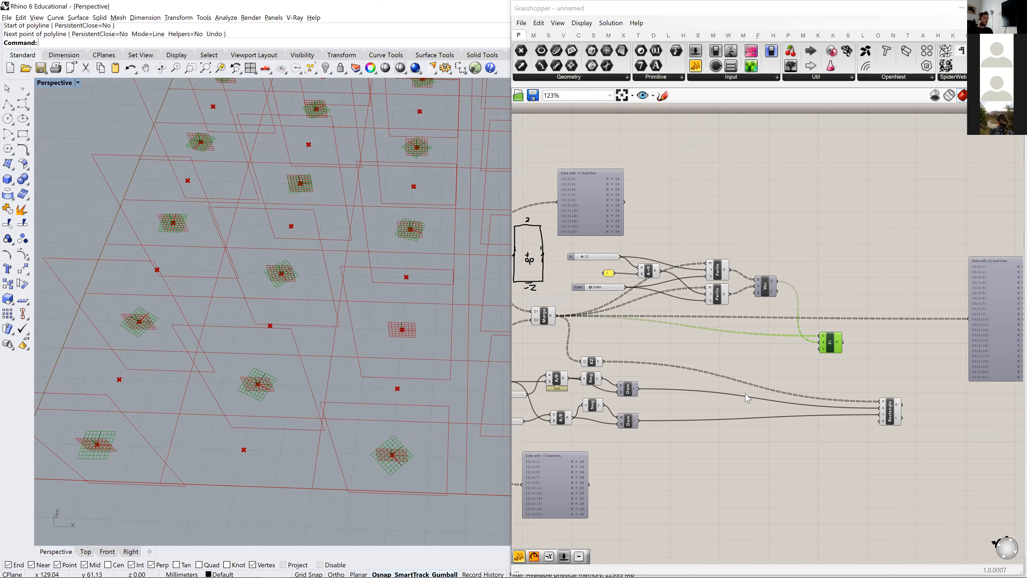
scroll(838, 386, "up", 3)
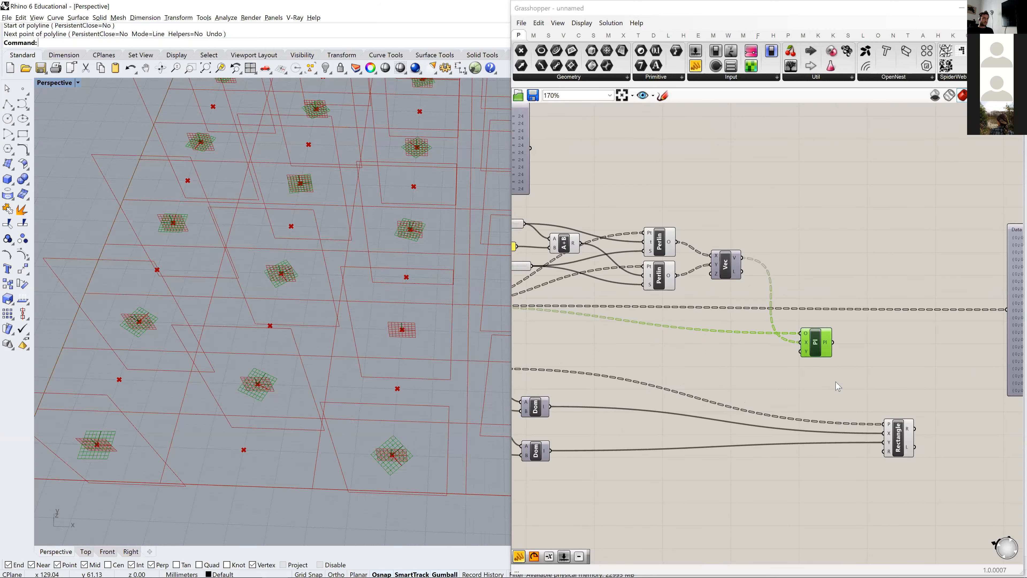
- Connect the Construct Plane output to the Rectangle's P input and examine the rotated rectangles on the grid
right_click_drag(816, 343, 783, 298)
left_click_drag(799, 297, 850, 379)
scroll(240, 372, "down", 8)
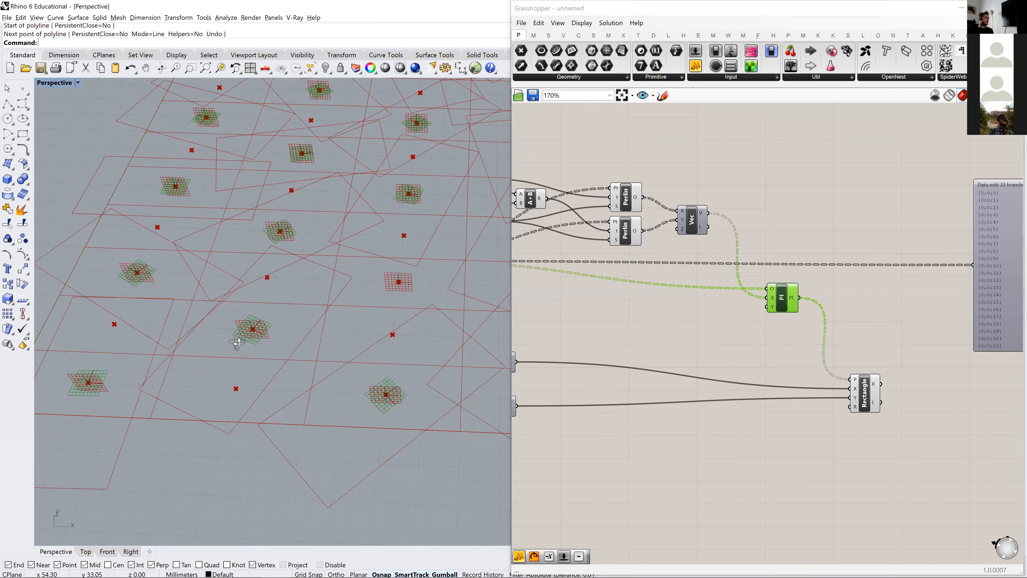
scroll(252, 380, "up", 5)
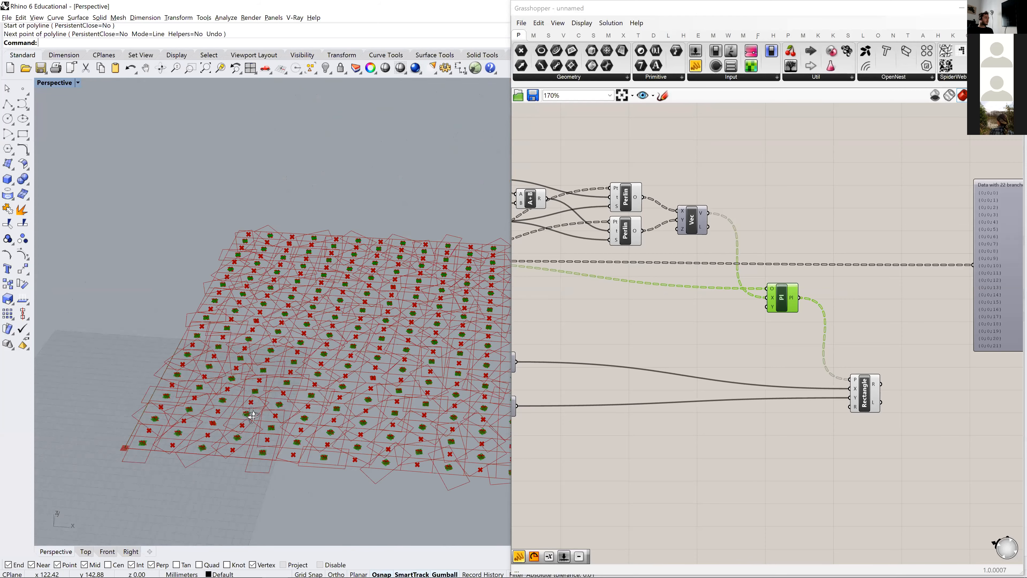
right_click_drag(259, 335, 125, 414)
scroll(130, 412, "up", 8)
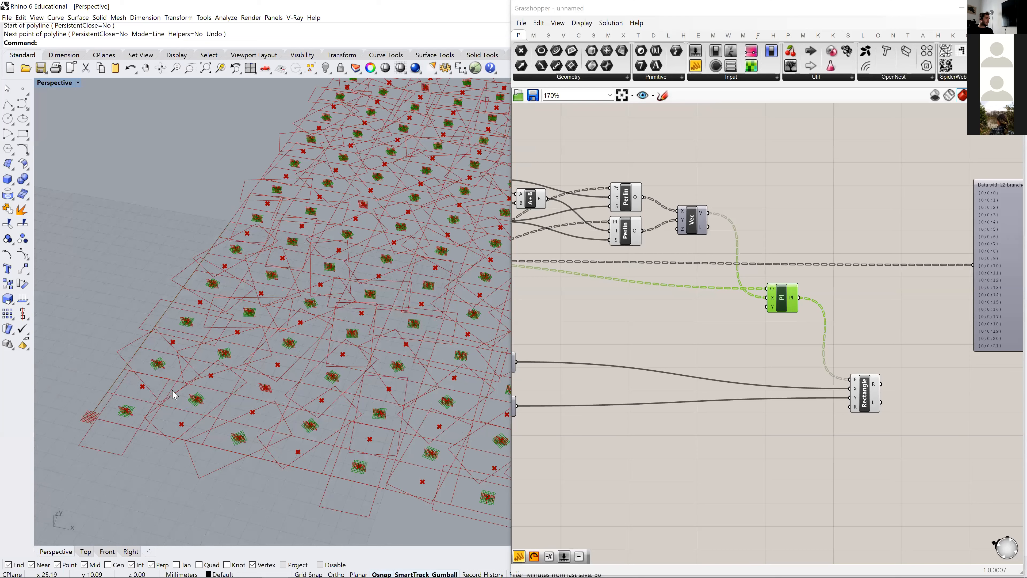
right_click_drag(321, 387, 274, 335)
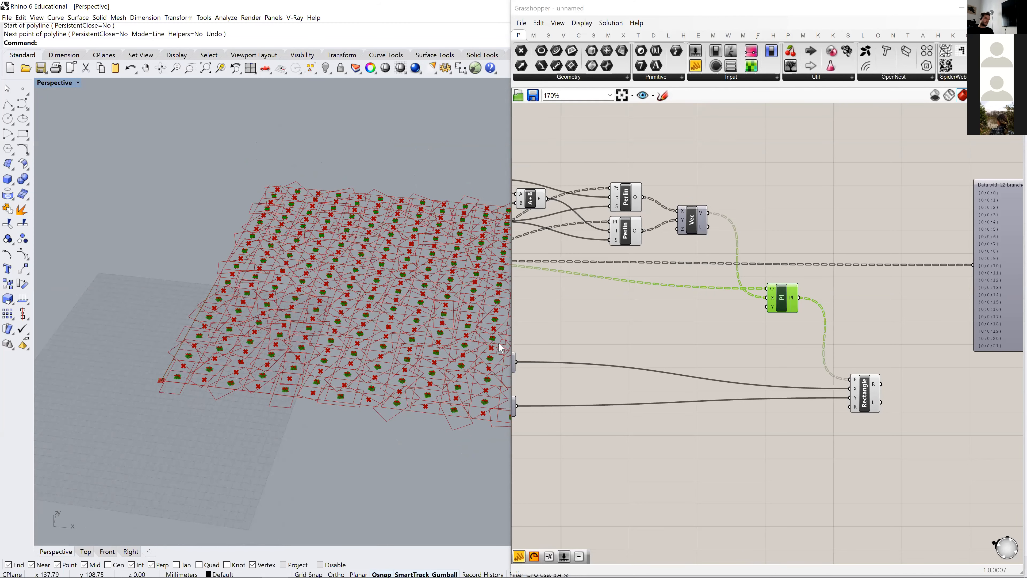
- Move the XZ Plane component into the open space below the Perlin components and examine its planes at the grid points
left_click_drag(796, 300, 809, 298)
scroll(587, 374, "down", 2)
right_click_drag(570, 375, 735, 338)
scroll(736, 325, "up", 3)
right_click_drag(784, 310, 684, 351)
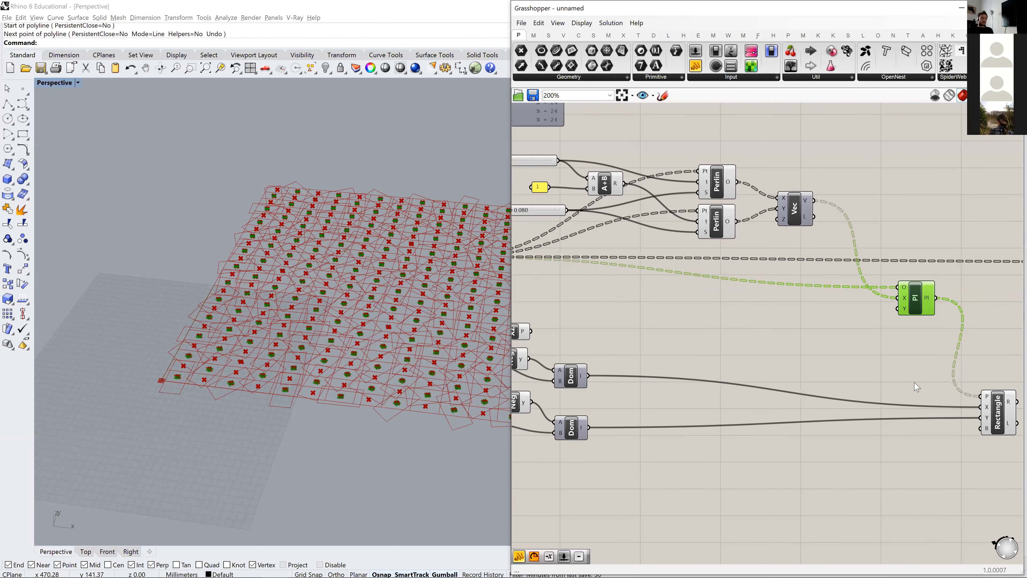
right_click_drag(915, 382, 837, 347)
right_click_drag(662, 329, 820, 384)
scroll(574, 334, "down", 1)
left_click_drag(596, 355, 775, 362)
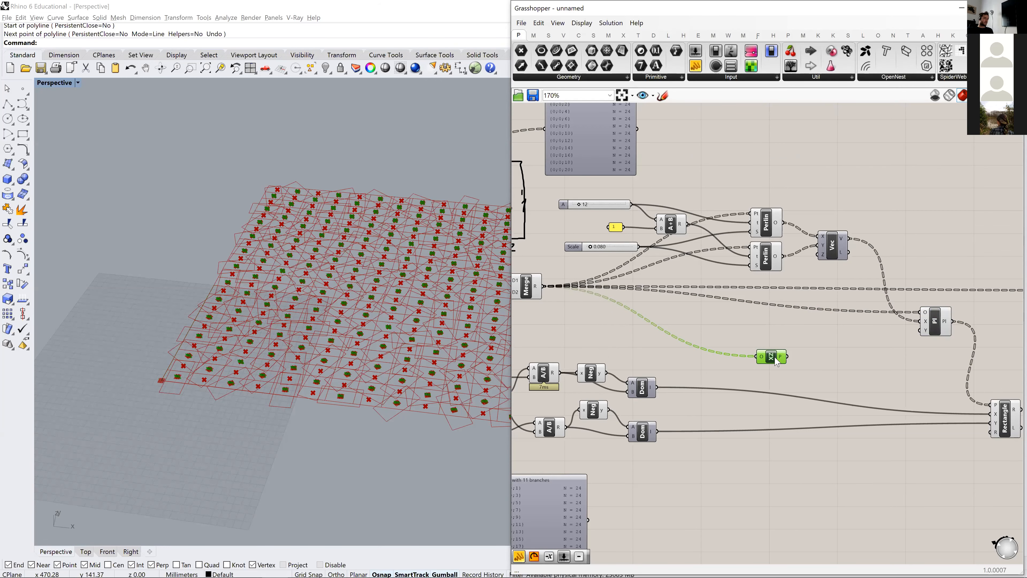
right_click_drag(887, 345, 834, 342)
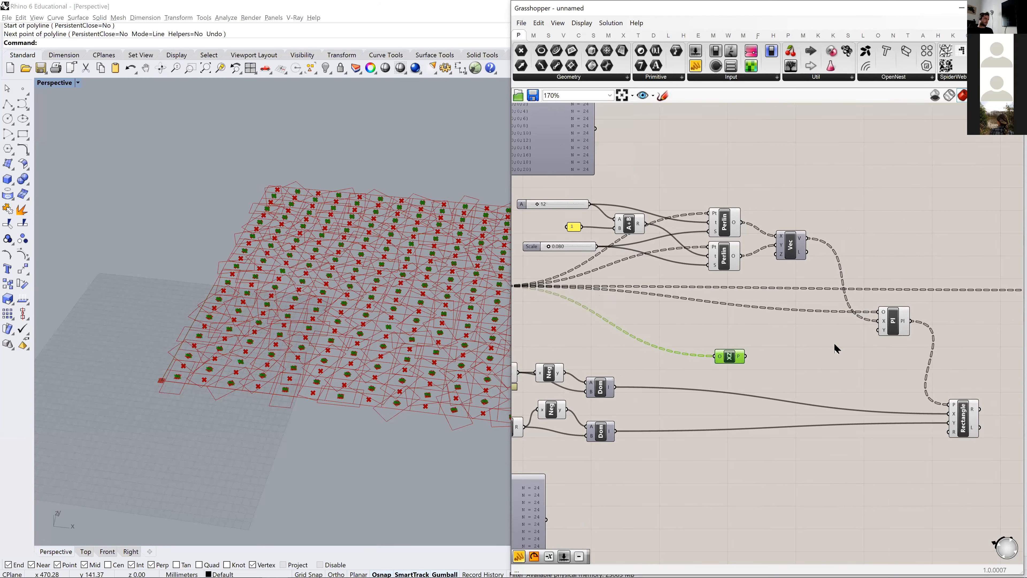
scroll(149, 391, "up", 6)
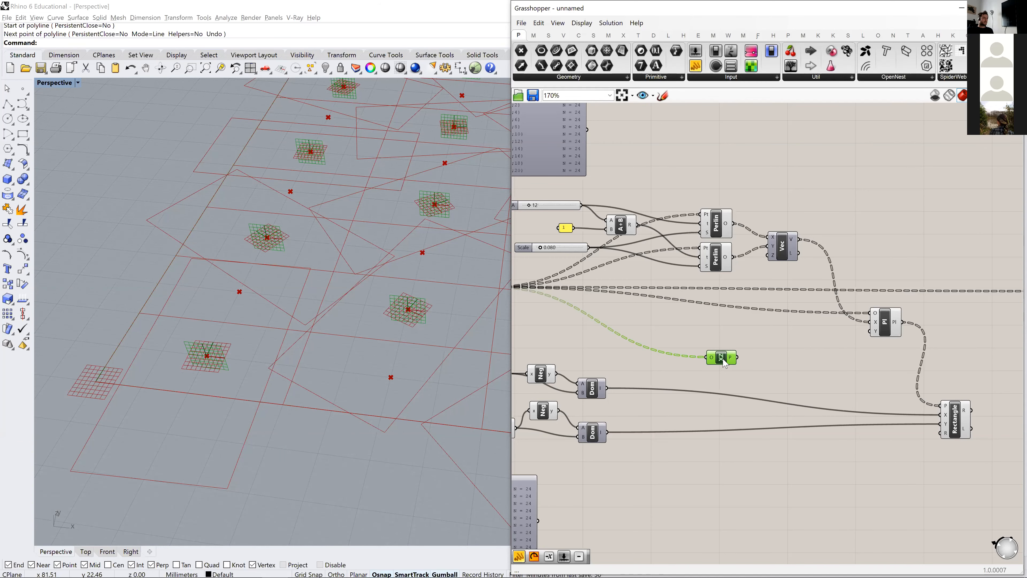
scroll(703, 303, "down", 2)
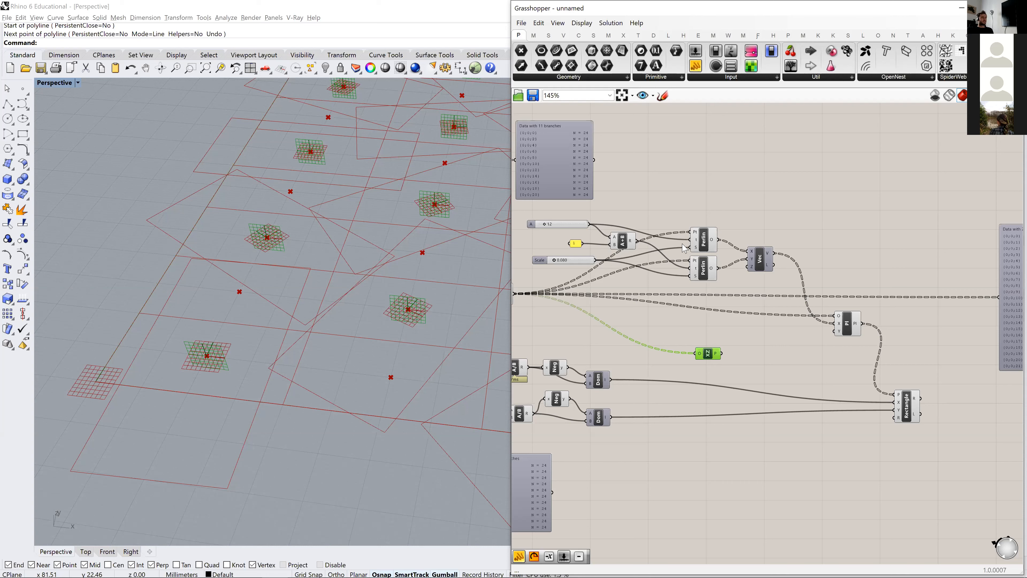
- Move the Perlin noise chain, together with its vector and Construct Plane components, up into free canvas space
left_click_drag(705, 244, 705, 232)
left_click(709, 279)
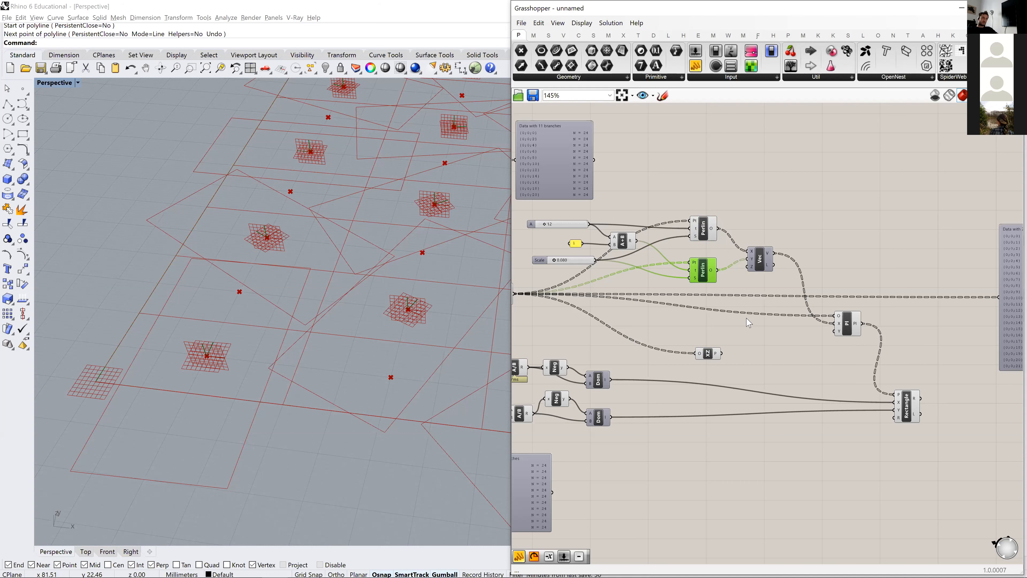
left_click_drag(869, 357, 829, 286)
left_click_drag(850, 199, 562, 284)
right_click_drag(729, 271, 721, 310)
scroll(647, 278, "down", 1)
left_click_drag(682, 307, 723, 162)
left_click(762, 216)
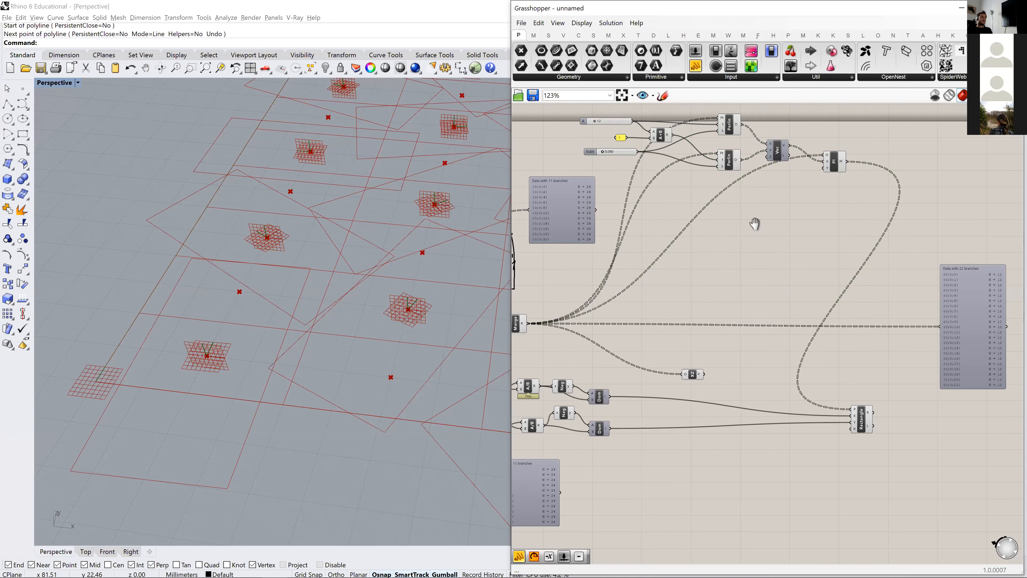
right_click_drag(757, 222, 763, 265)
- Duplicate the Time and Scale sliders, the panel containing 1, the Addition and both Perlin components below the originals
left_click_drag(748, 257, 590, 136)
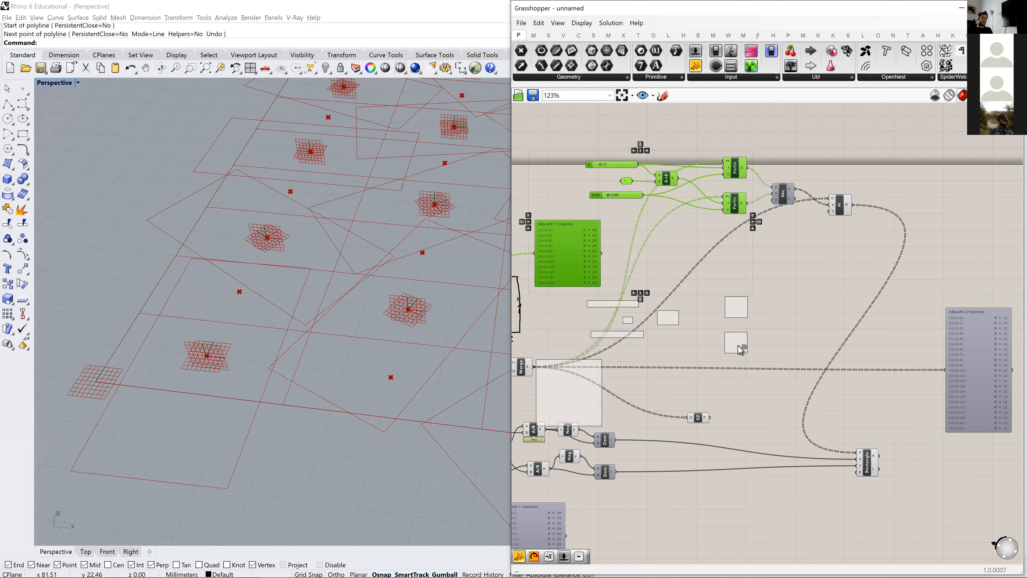
left_click(714, 292)
left_click_drag(754, 247, 637, 142)
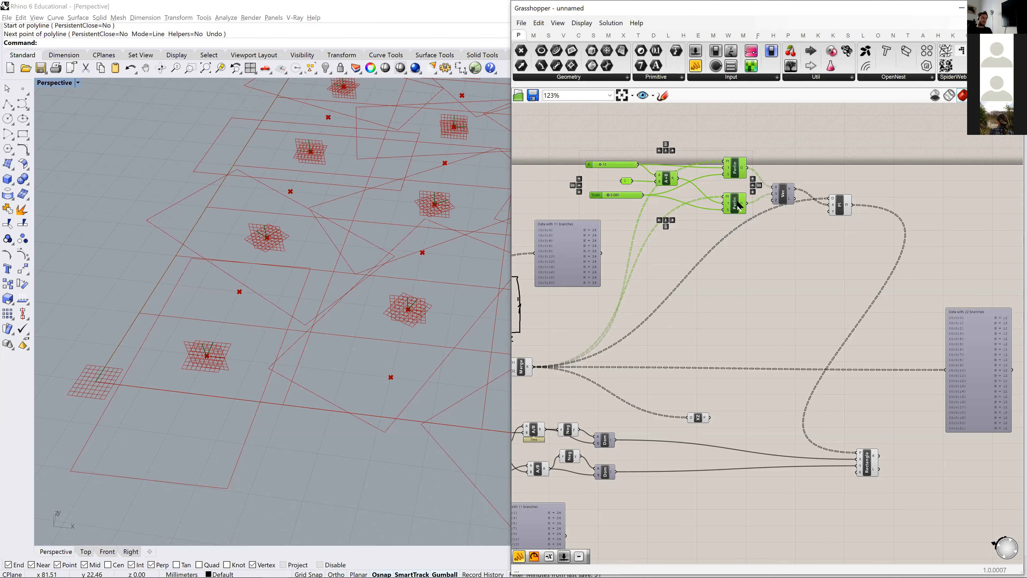
left_click_drag(722, 370, 731, 381, "alt")
scroll(758, 446, "up", 3)
- Shift the XZ Plane component slightly toward the Rectangle and add a Rotate Axis component to the definition
right_click_drag(748, 449, 683, 397)
scroll(677, 398, "down", 3)
left_click_drag(630, 366, 642, 370)
right_click_drag(715, 351, 636, 341)
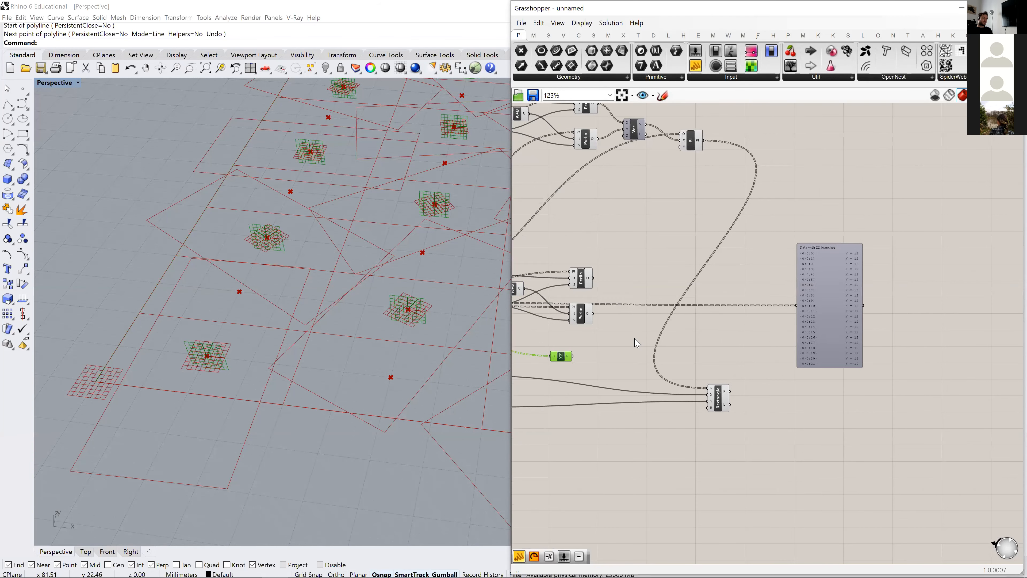
double_click(635, 339)
type("rotat")
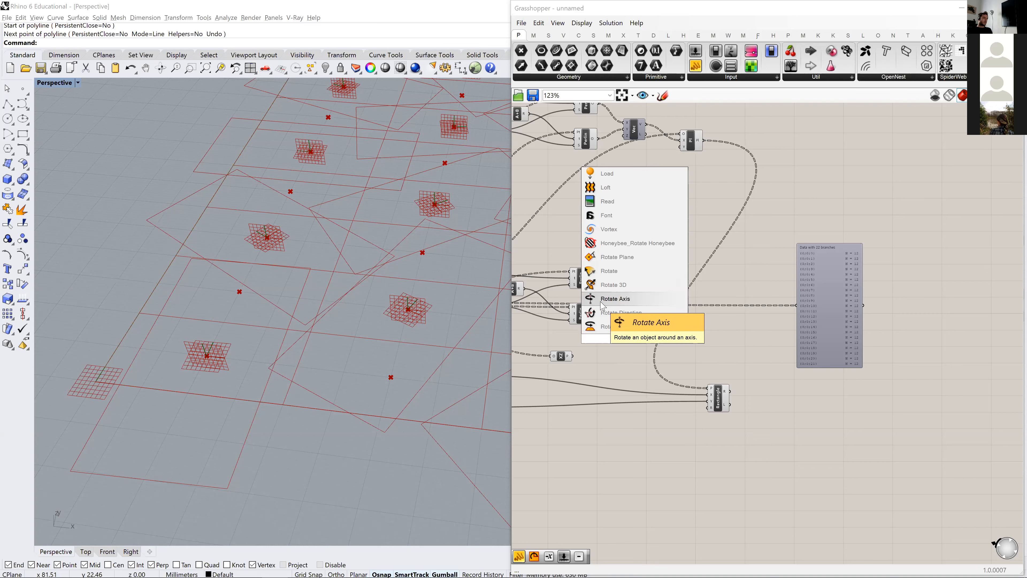
left_click(609, 299)
- Connect the XZ Plane output to the Rotate Axis component's G input and space these components and the Rectangle apart
scroll(779, 349, "up", 3)
right_click_drag(779, 349, 849, 361)
left_click_drag(817, 328, 803, 361)
left_click_drag(708, 362, 786, 351)
right_click_drag(795, 371, 694, 347)
left_click_drag(715, 348, 768, 348)
left_click_drag(850, 397, 874, 398)
right_click_drag(231, 366, 258, 357)
scroll(258, 357, "down", 10)
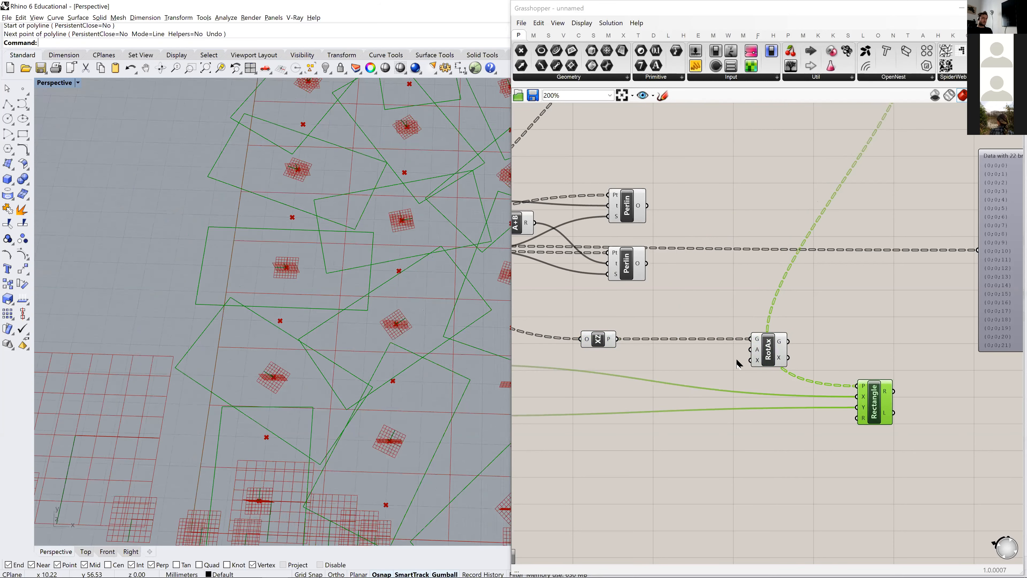
- Limit the preview to selected objects and examine the planes coming from the Rotate Axis component
left_click(817, 294)
scroll(784, 357, "down", 2)
scroll(480, 360, "down", 2)
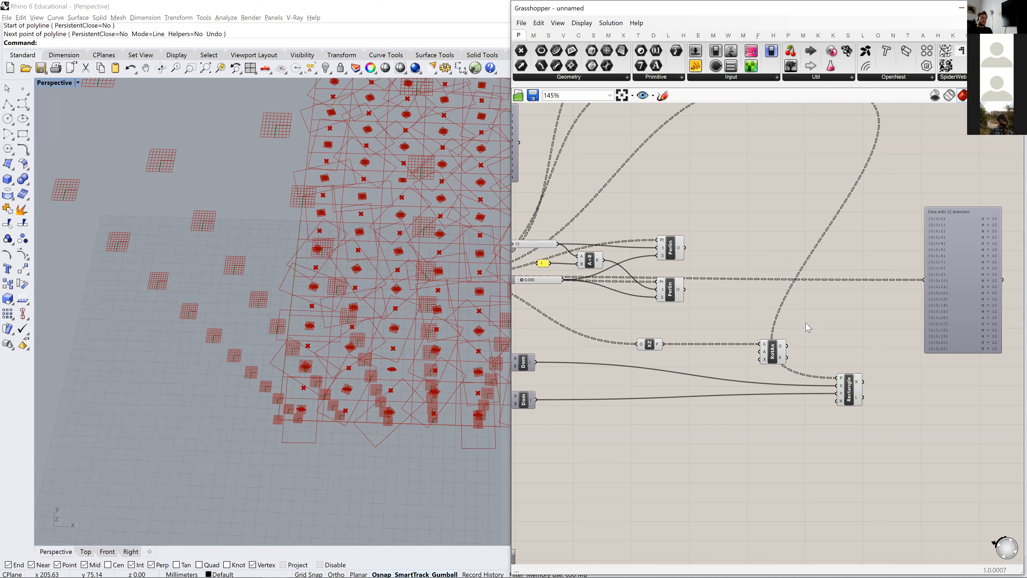
right_click_drag(823, 368, 857, 330)
scroll(833, 348, "down", 4)
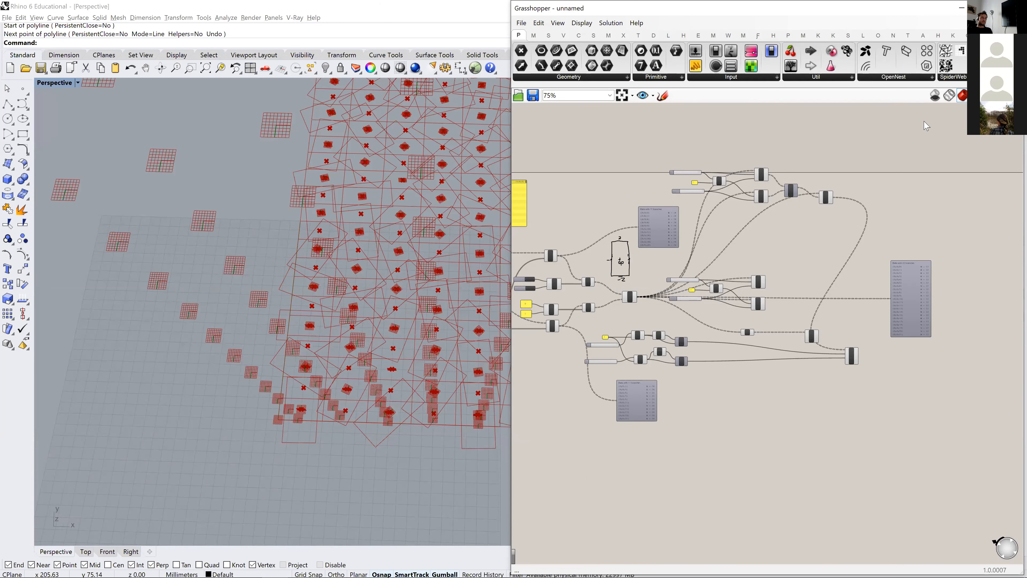
scroll(851, 347, "up", 4)
left_click_drag(776, 331, 648, 347)
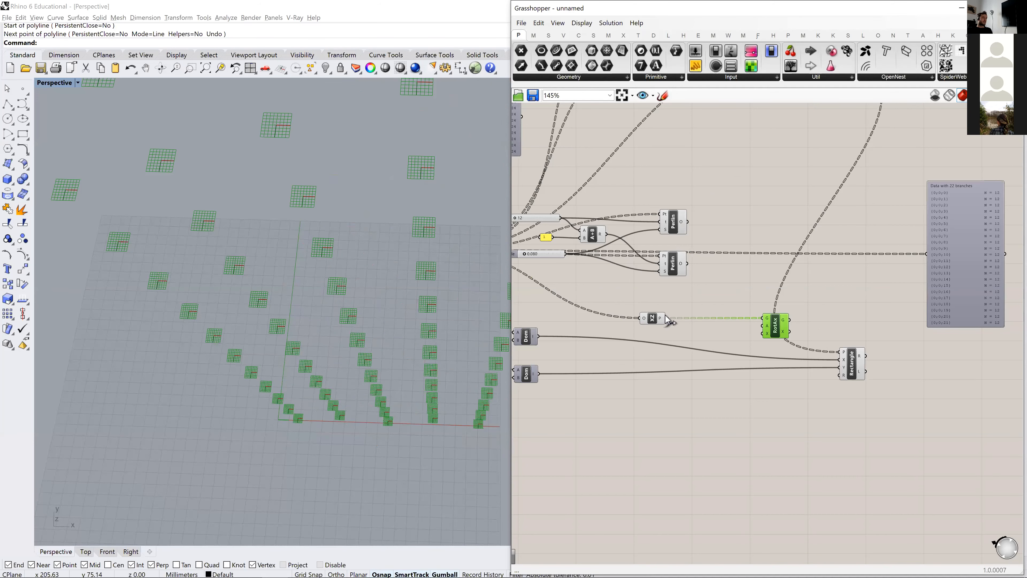
- Examine the XZ Plane component's planes and output data in isolation and restore the preview of the whole definition
left_click(651, 321)
right_click_drag(396, 329, 267, 350)
scroll(190, 367, "up", 5)
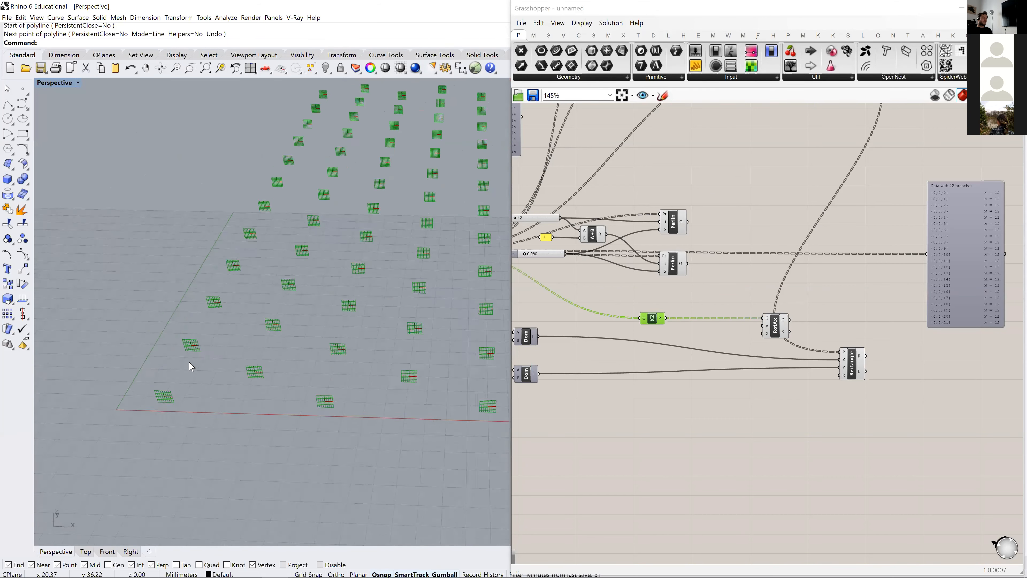
scroll(722, 301, "up", 2)
left_click_drag(695, 302, 756, 307)
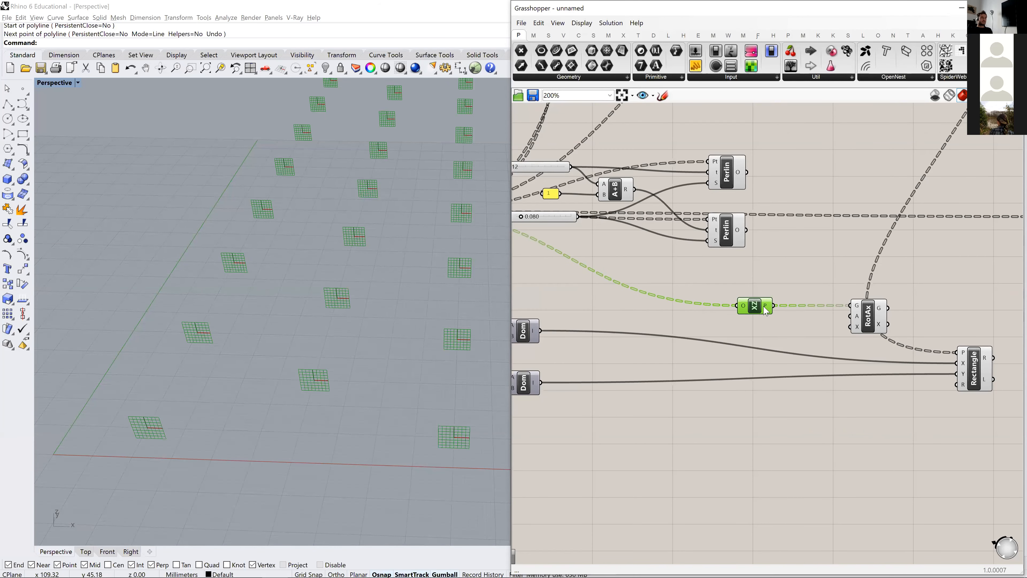
mouse_move(767, 310)
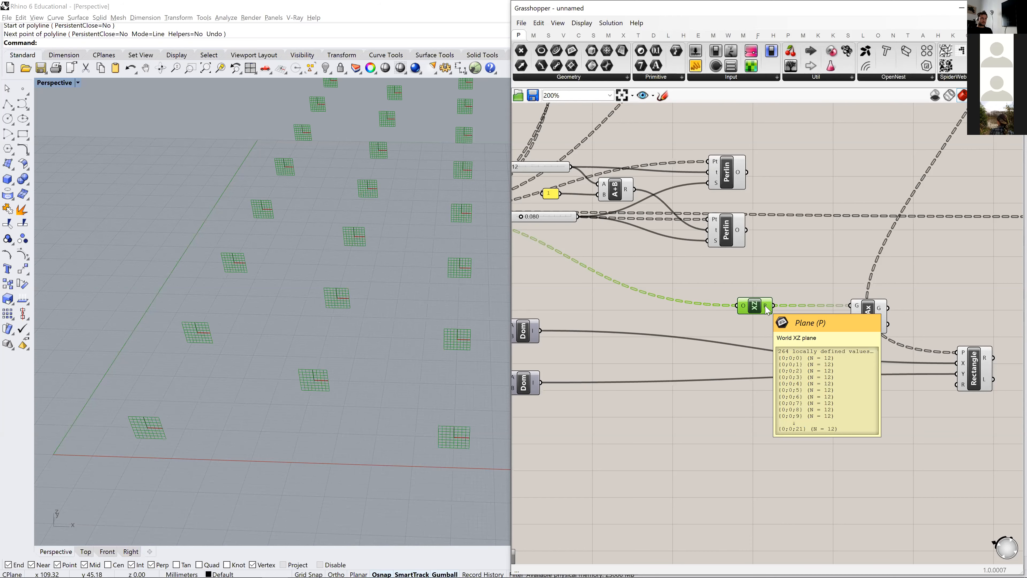
scroll(768, 310, "down", 2)
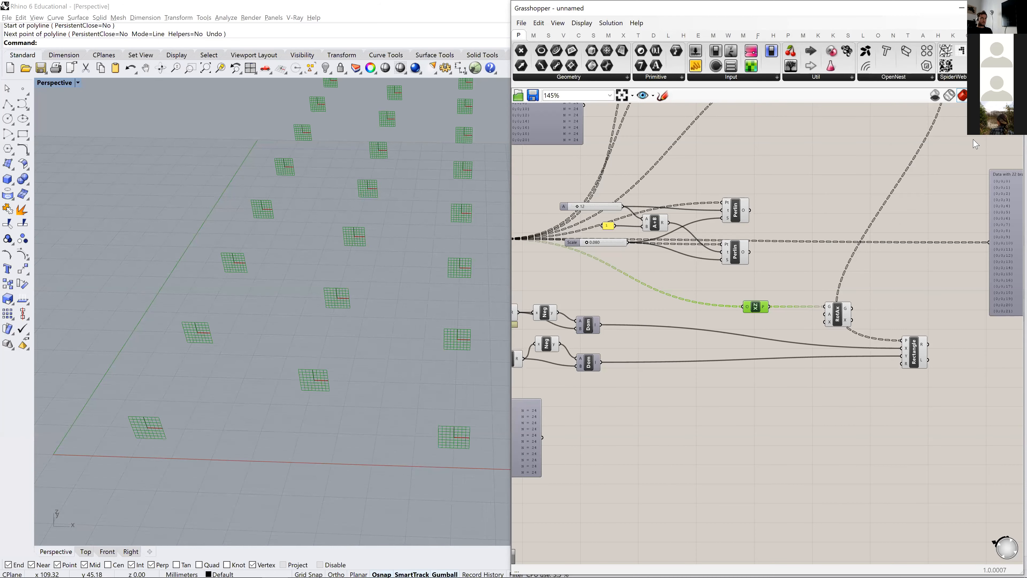
scroll(912, 382, "down", 3)
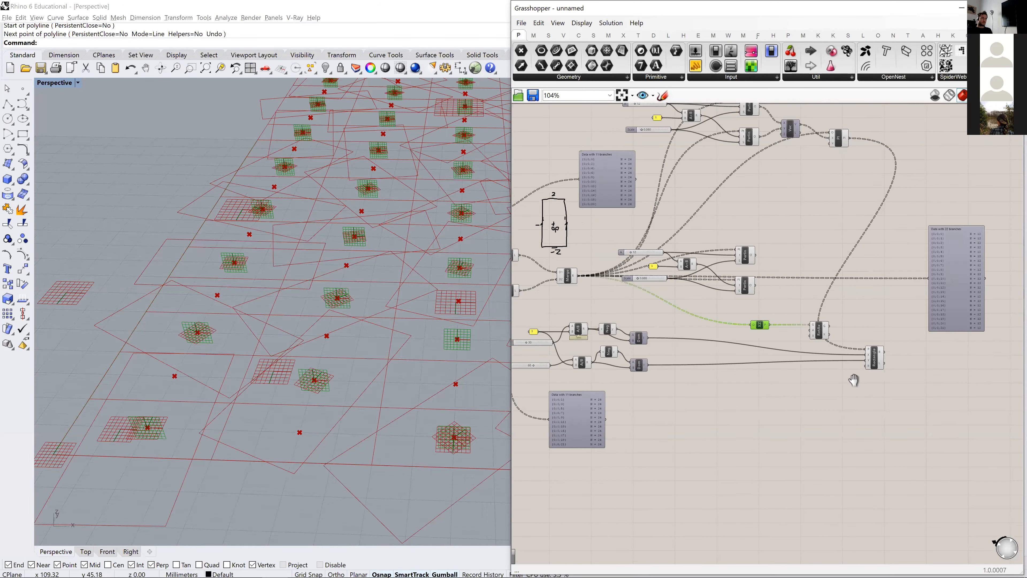
- Turn off the preview of the whole upstream part of the definition, including the grid and noise components
left_click_drag(854, 459, 553, 187)
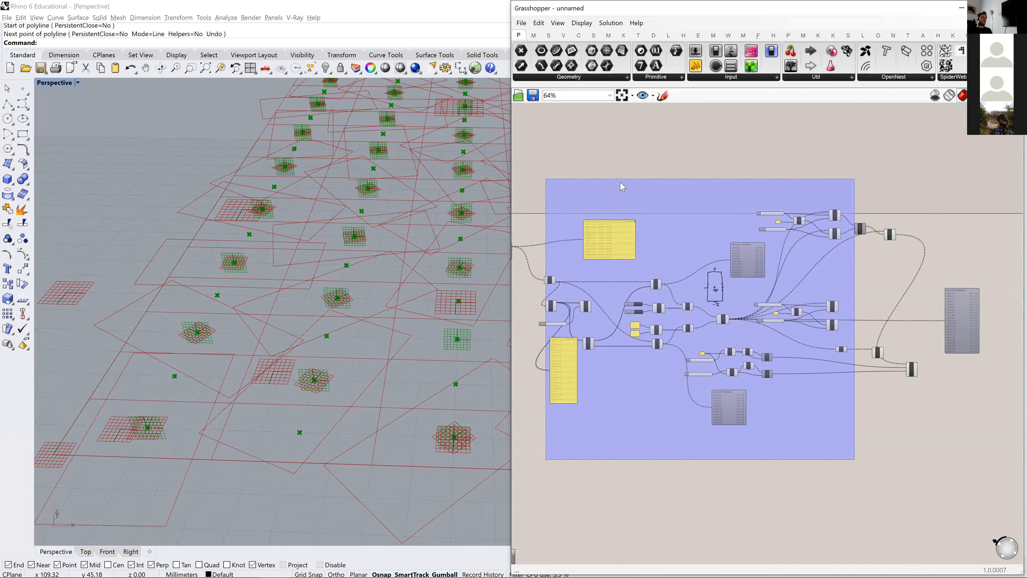
middle_click(583, 206)
scroll(658, 331, "down", 2)
right_click_drag(702, 357, 808, 337)
left_click_drag(673, 190, 612, 280)
middle_click(603, 311)
left_click(637, 280)
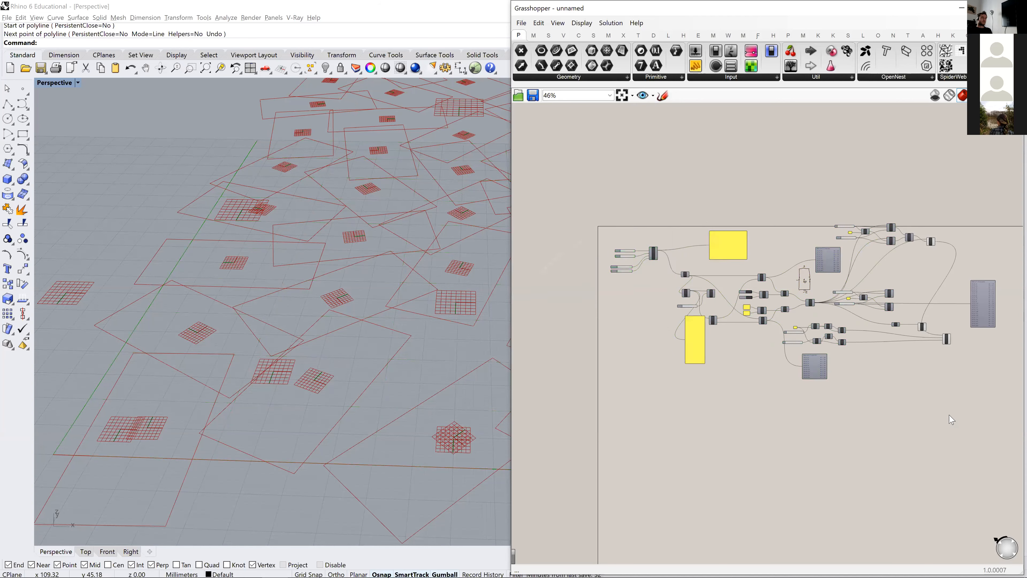
- Turn the preview of the XZ Plane component back on
scroll(773, 400, "up", 8)
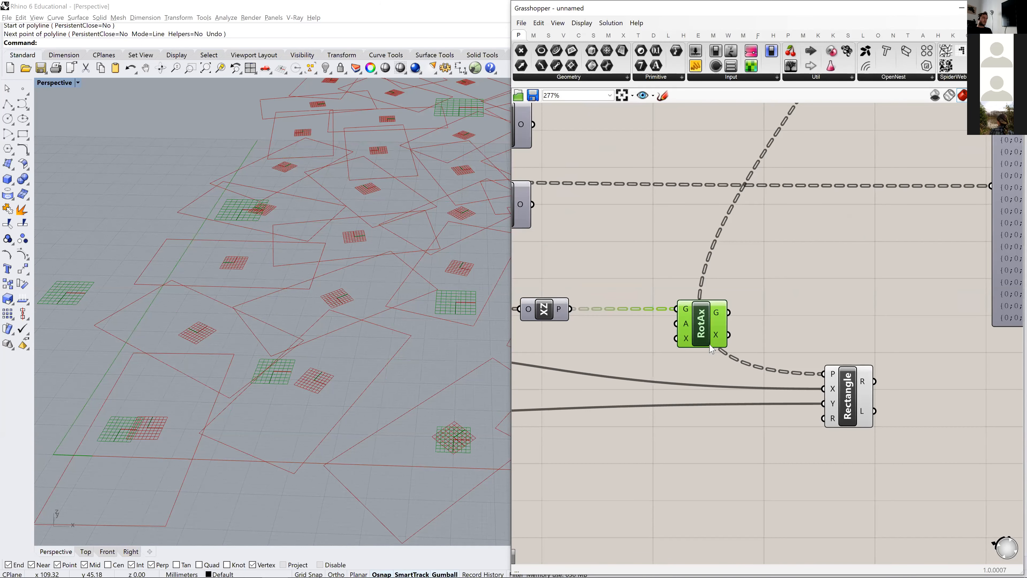
right_click_drag(588, 352, 649, 339)
left_click(648, 338)
left_click_drag(610, 298, 592, 301)
middle_click(592, 302)
left_click(616, 281)
left_click(696, 238)
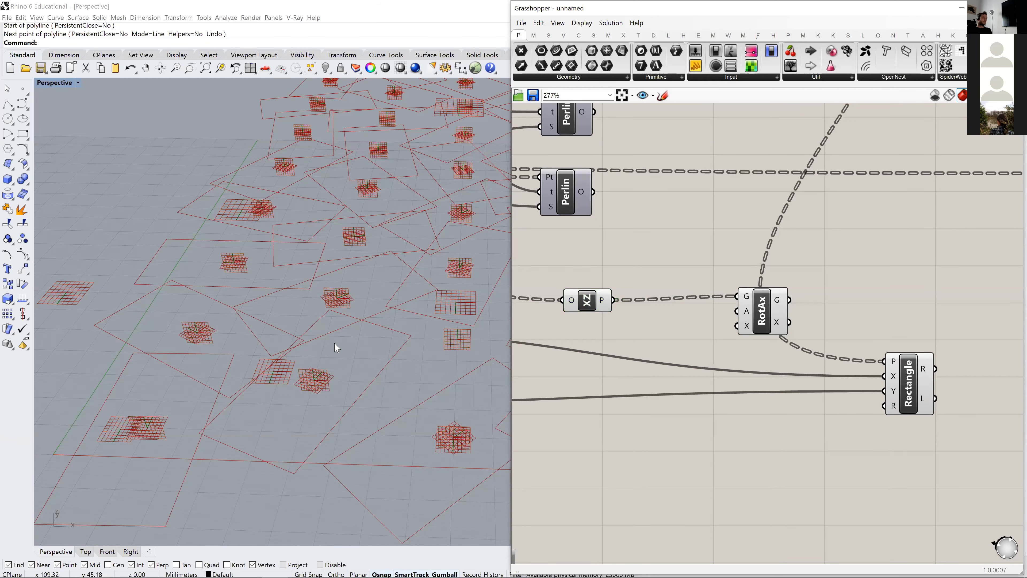
- Turn off the previews of the Rotate Axis and Rectangle components
scroll(447, 339, "down", 5)
left_click(761, 308)
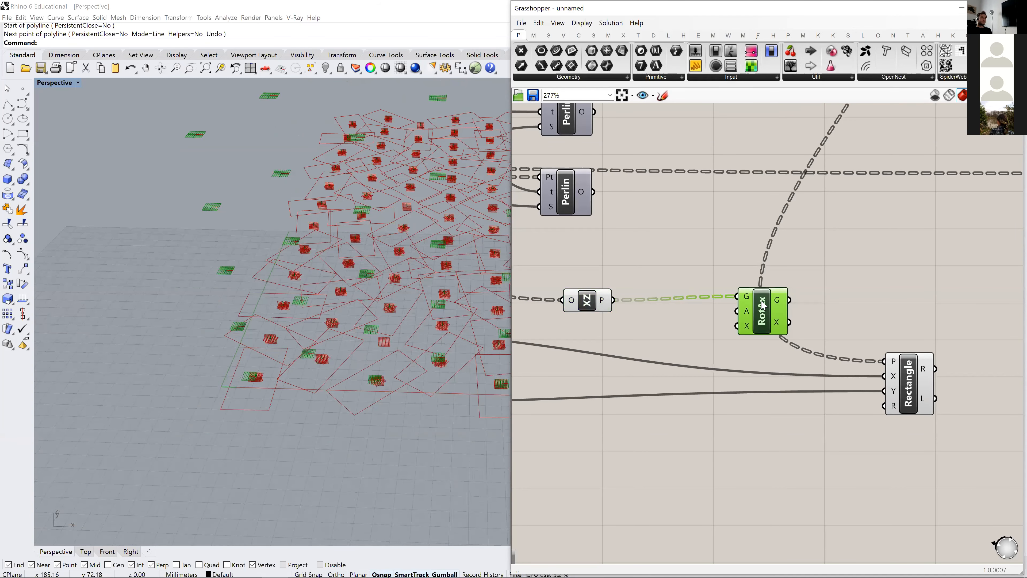
middle_click(760, 304)
left_click(799, 274)
left_click(910, 382)
middle_click(918, 382)
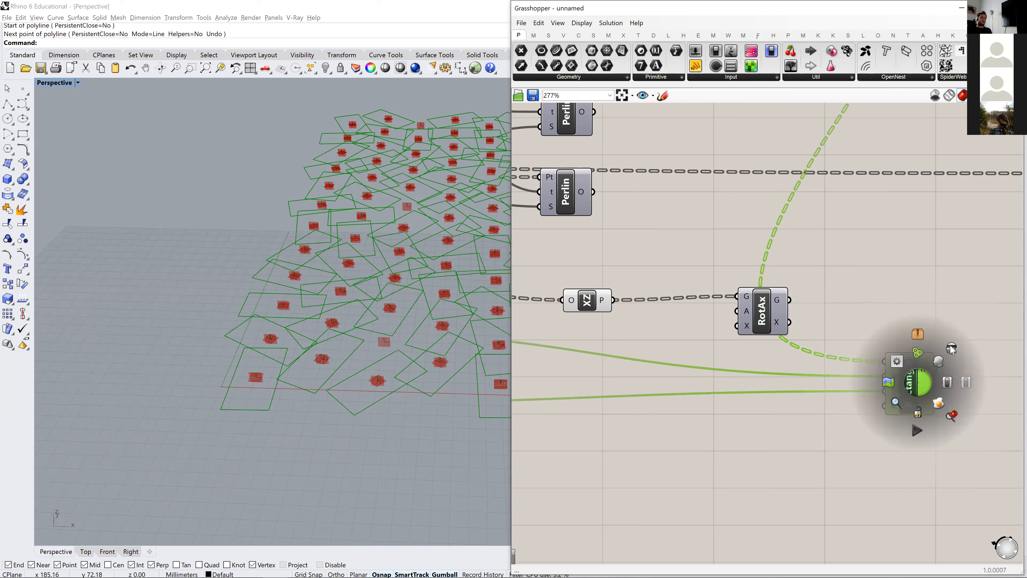
left_click(953, 348)
- Examine how the XZ planes and the constructed planes intersect at the grid points near the origin
right_click_drag(757, 321, 790, 316)
left_click(790, 317)
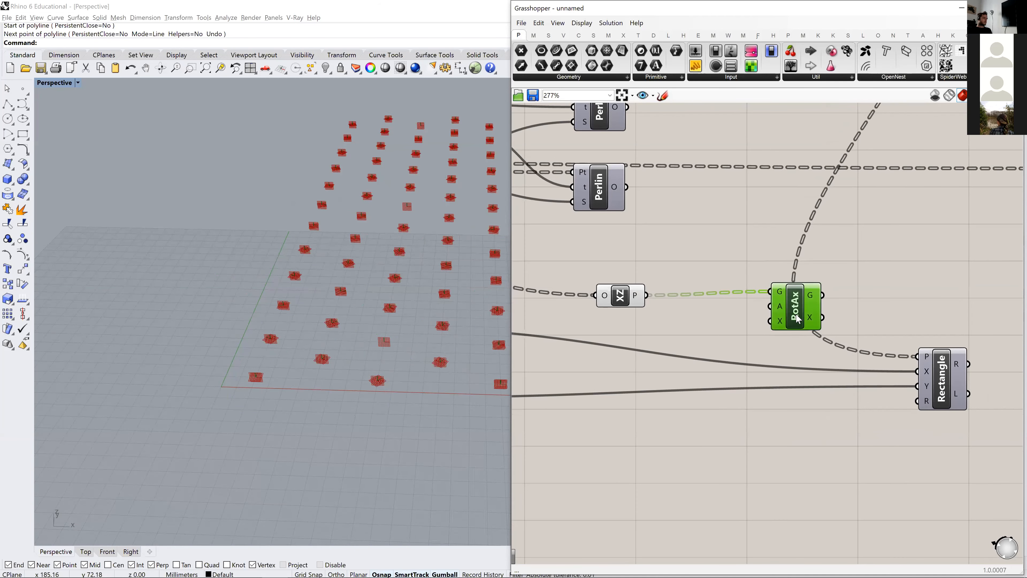
left_click_drag(792, 311, 788, 308)
left_click(663, 353)
right_click_drag(663, 353, 717, 372)
right_click_drag(290, 375, 225, 380)
scroll(226, 369, "up", 10)
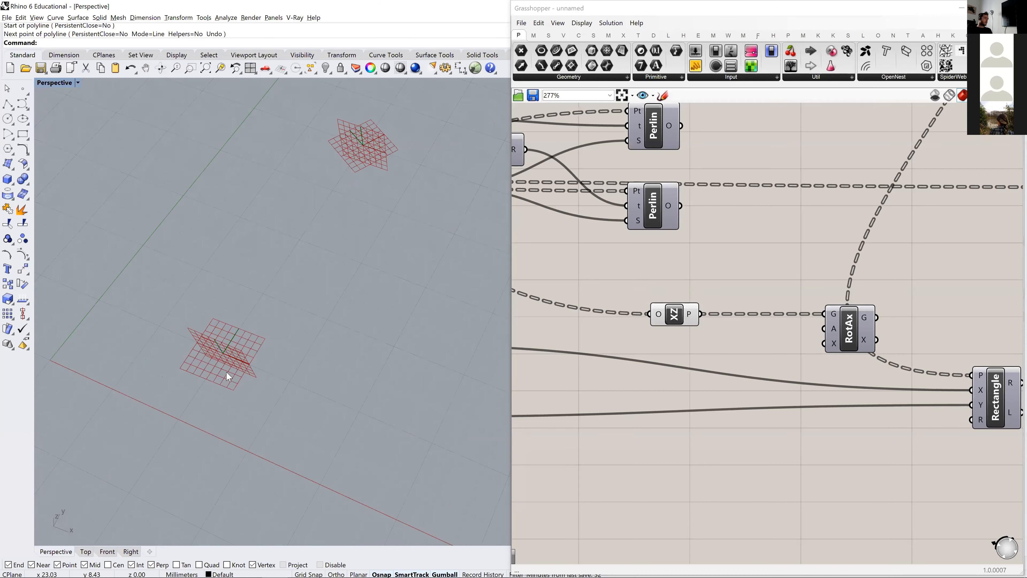
scroll(226, 368, "down", 3)
- Move the rectangle-size sliders, division, negative and domain components with their data panel further down the canvas
right_click_drag(568, 323, 707, 324)
scroll(707, 324, "down", 3)
right_click_drag(597, 408, 717, 380)
left_click_drag(741, 405, 535, 254)
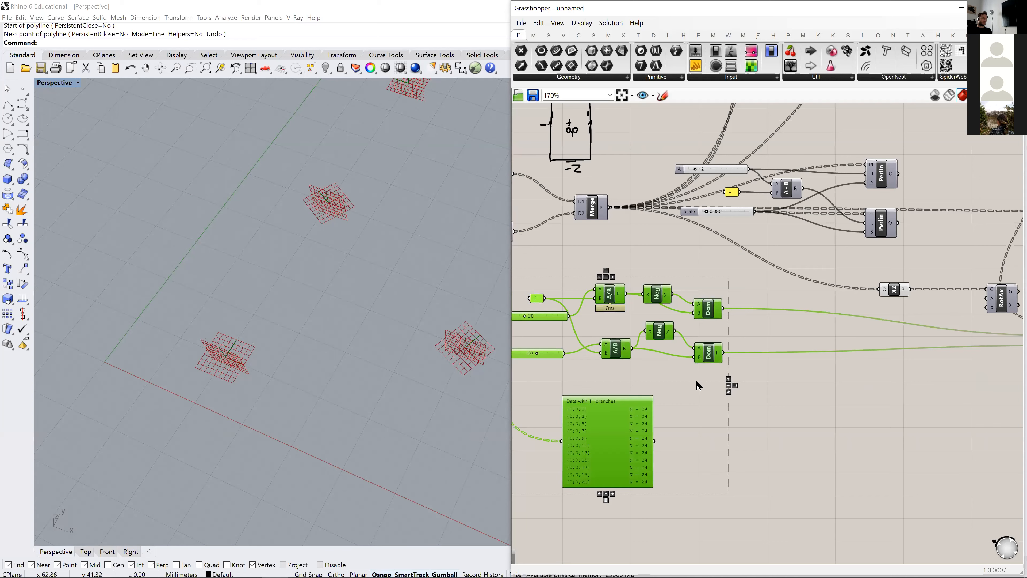
left_click_drag(697, 381, 692, 398)
left_click(734, 312)
right_click_drag(710, 335, 648, 333)
- Select the Merge component to check its outgoing wires and nudge the XZ Plane component slightly upward
left_click(529, 205)
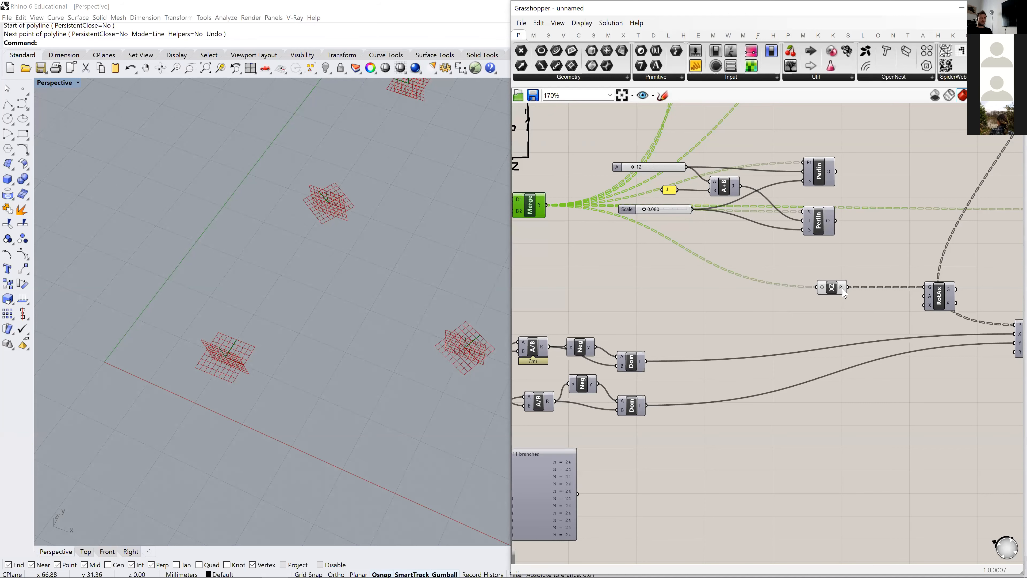
left_click_drag(834, 286, 837, 275)
left_click(600, 298)
right_click_drag(558, 268, 607, 261)
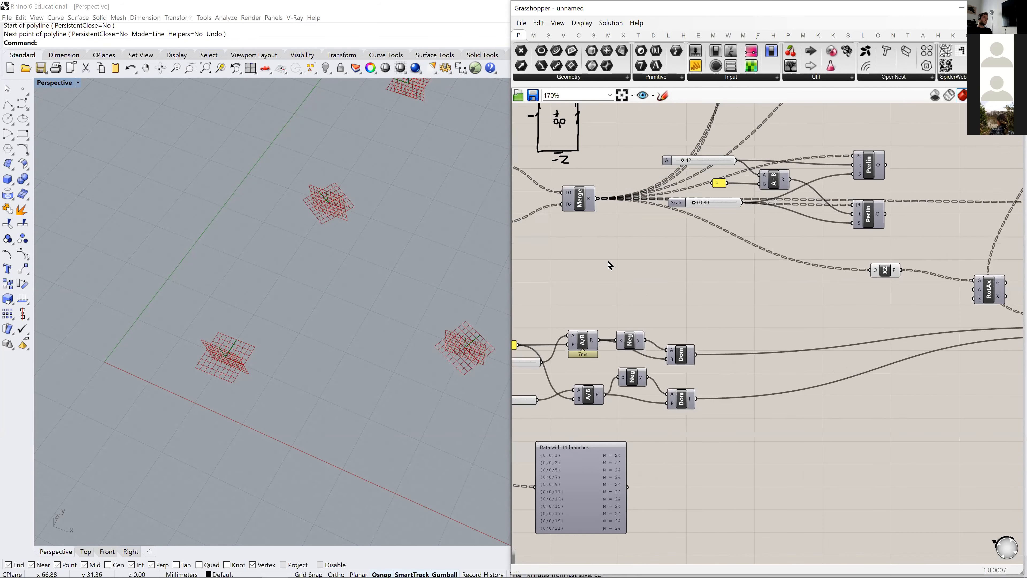
- Add an XY Plane component on the canvas below the Merge component
right_click_drag(316, 274, 259, 340)
scroll(658, 265, "down", 3)
right_click_drag(649, 269, 643, 344)
scroll(643, 344, "up", 3)
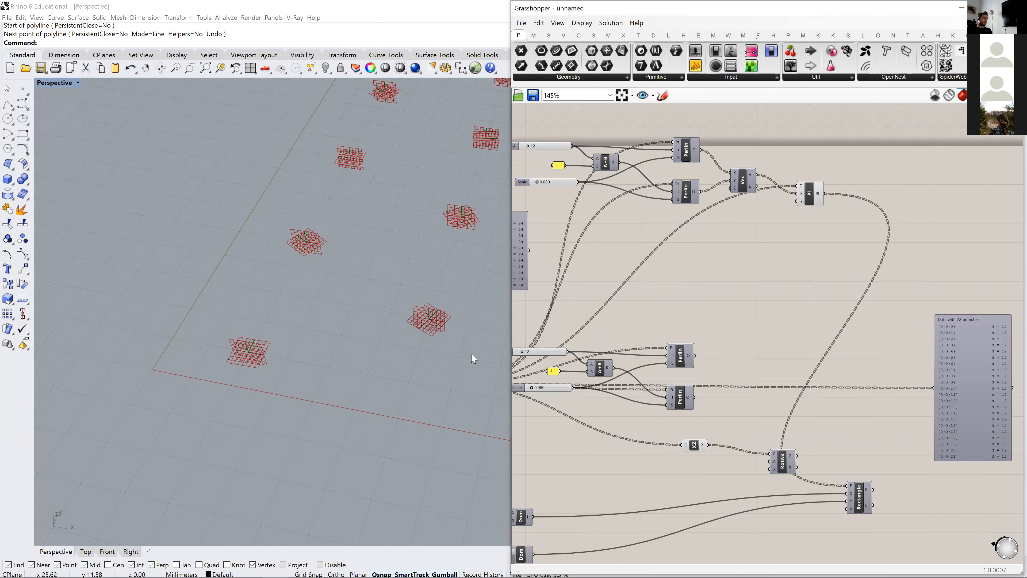
right_click_drag(745, 333, 728, 308)
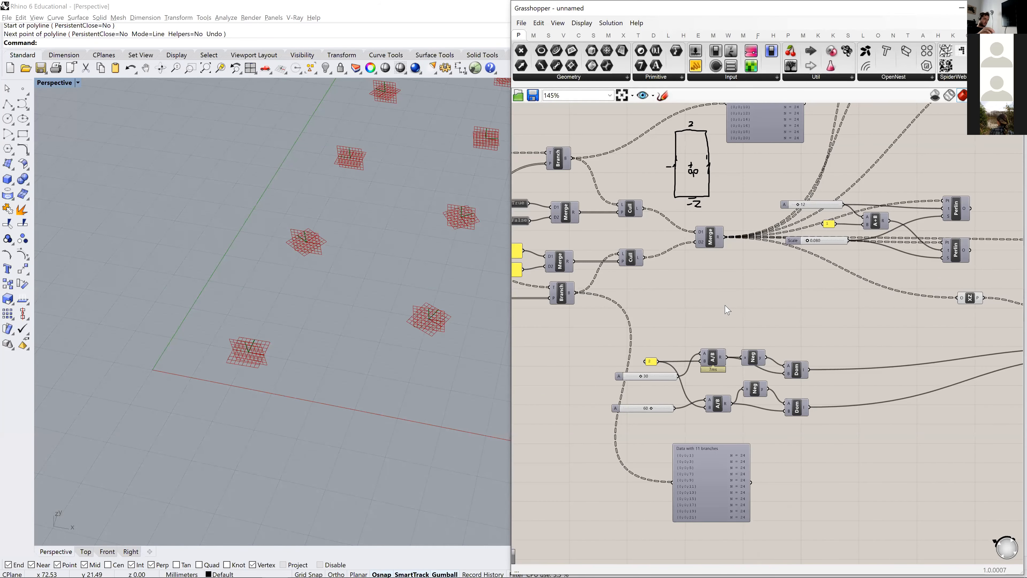
double_click(742, 303)
type("xy")
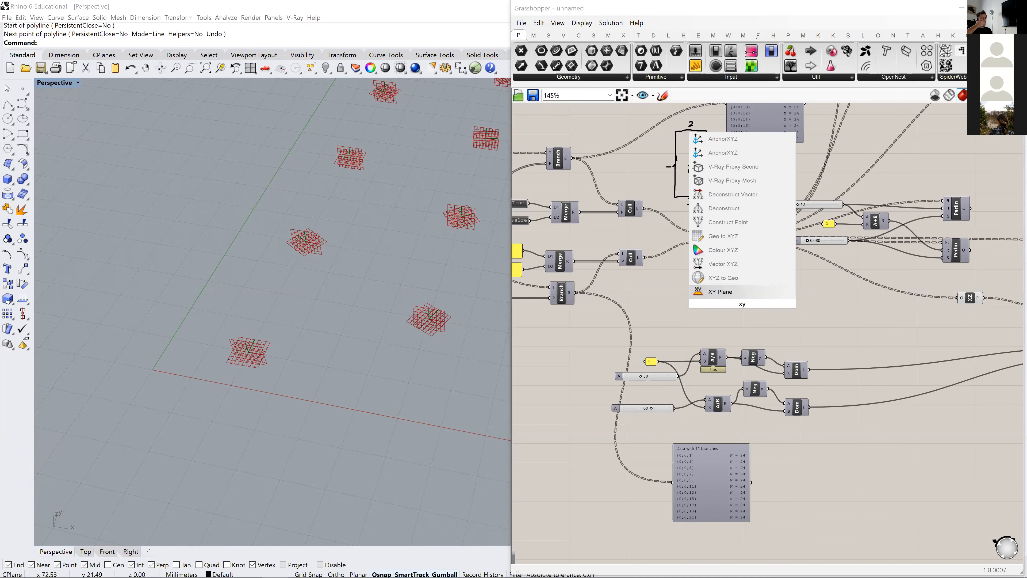
key("Return")
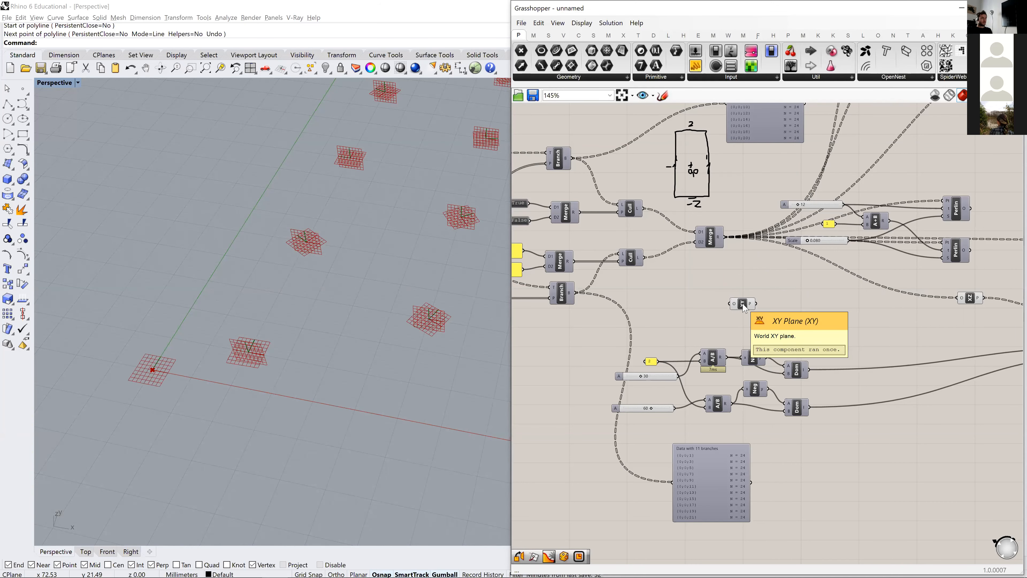
- Feed the Merge output into the XY Plane's origin input and move the XY Plane further along the canvas
scroll(659, 243, "up", 3)
left_click(644, 210)
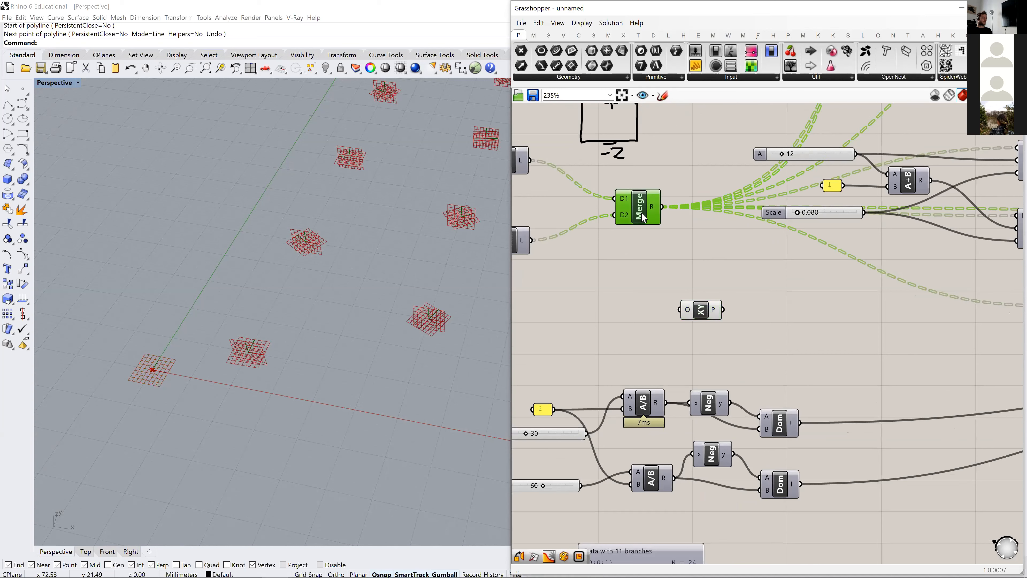
scroll(646, 248, "down", 3)
mouse_move(653, 213)
left_mouse_down()
mouse_move(644, 230)
mouse_move(641, 217)
left_mouse_up()
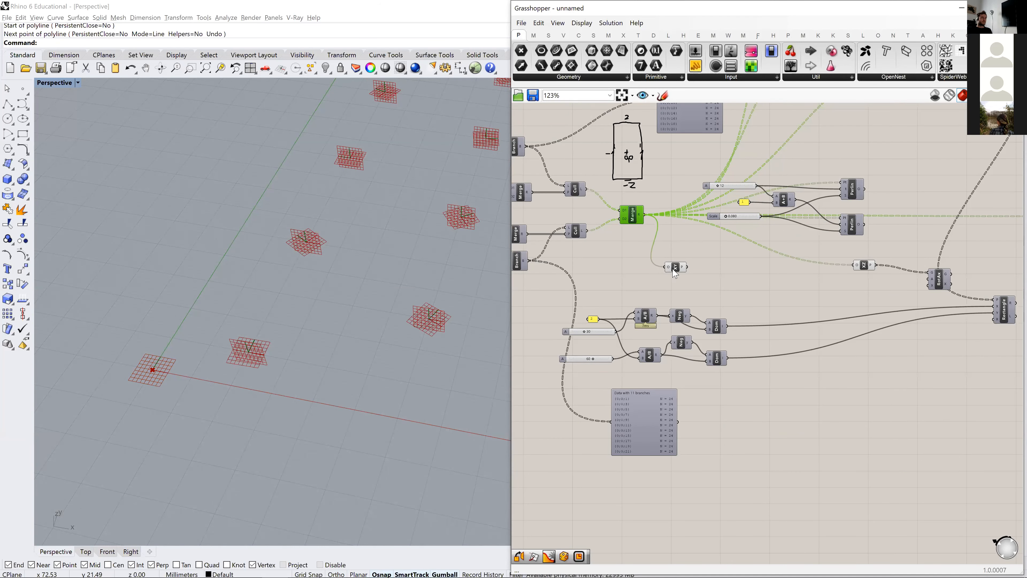
left_click_drag(675, 266, 741, 284)
- Add a Deconstruct Plane component beside the XY Plane component
double_click(799, 298)
type("dfe")
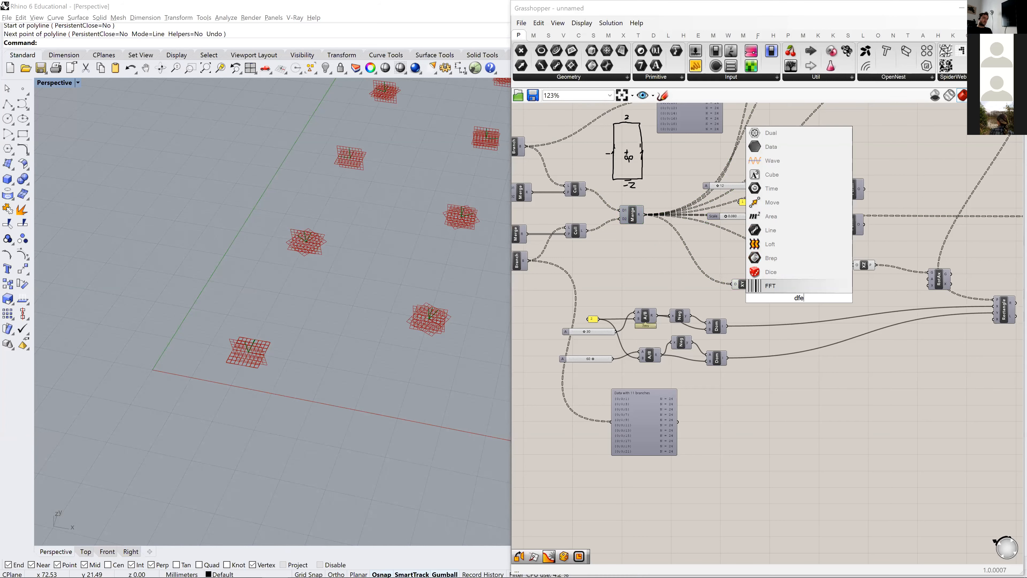
key("BackSpace")
key("BackSpace")
key("BackSpace")
type("decon")
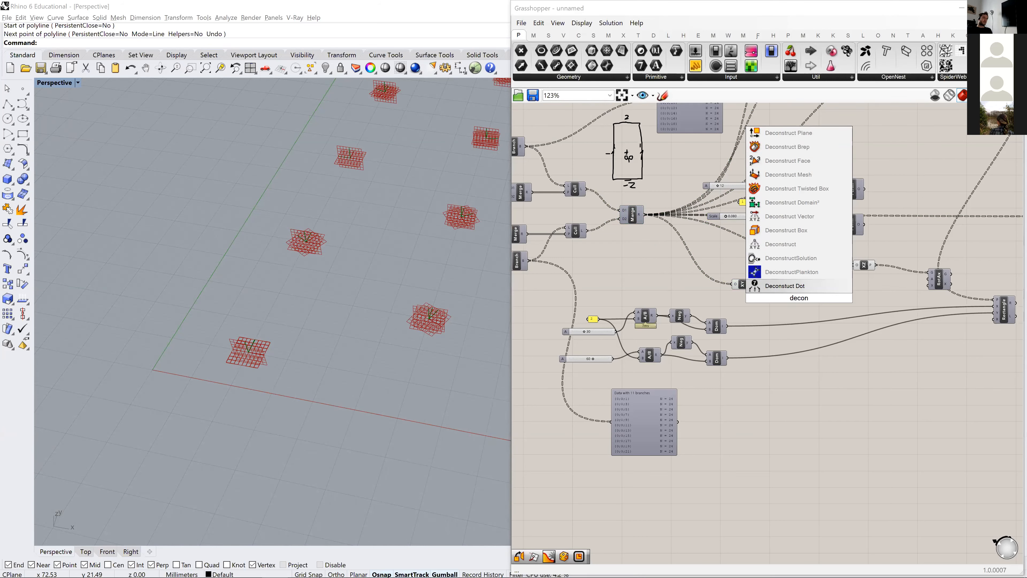
type("struc")
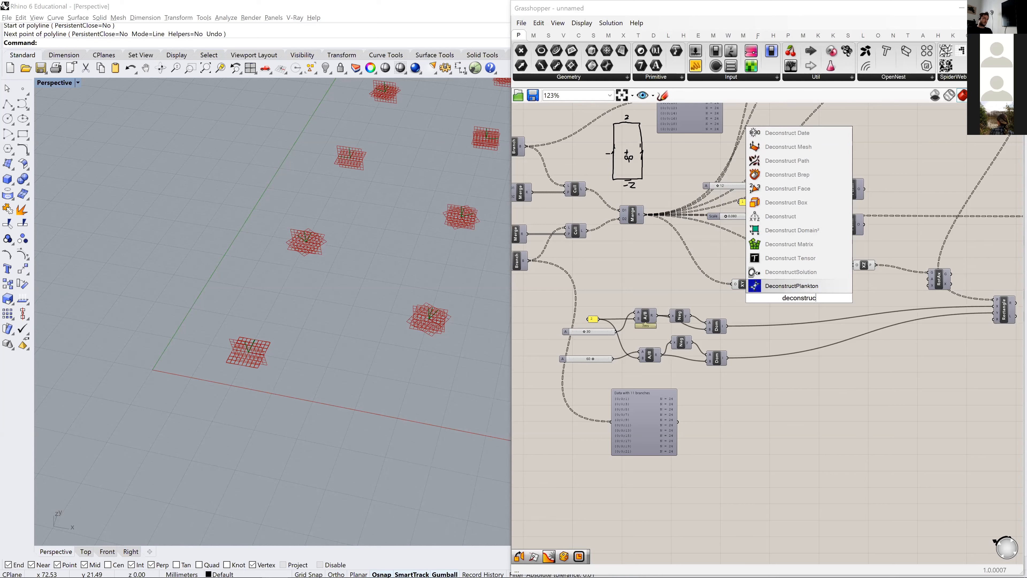
type("t plane")
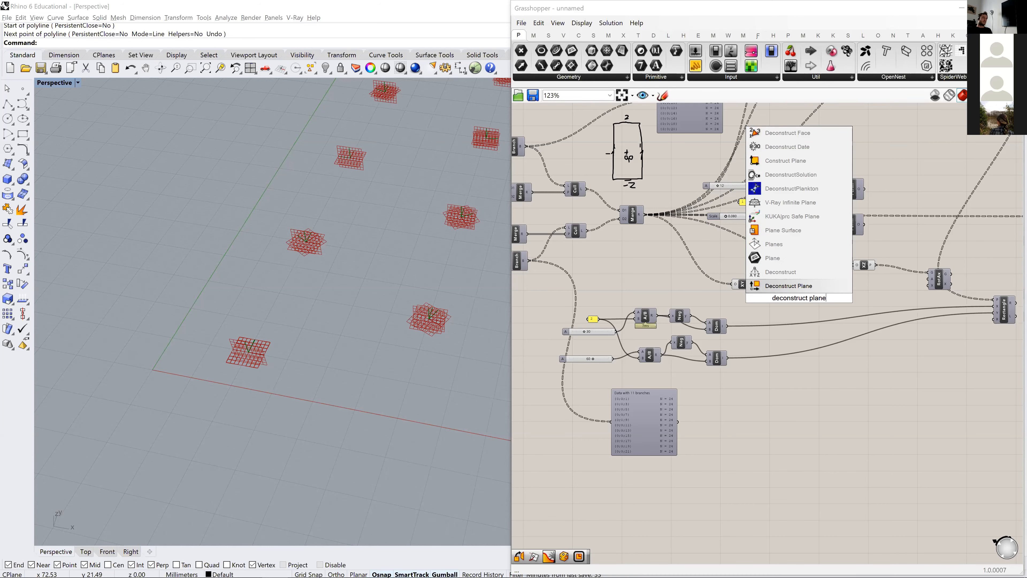
key("Return")
- Connect the XY Plane output to Deconstruct Plane, align the two components and move the XZ Plane component up
scroll(799, 298, "up", 3)
scroll(797, 302, "up", 1)
left_click_drag(712, 271, 771, 282)
left_click(783, 292)
right_click_drag(783, 292, 680, 293)
left_click_drag(679, 293, 687, 283)
left_click_drag(569, 283, 575, 282)
left_click(746, 294)
right_click_drag(810, 287, 741, 302)
left_click_drag(737, 258, 738, 238)
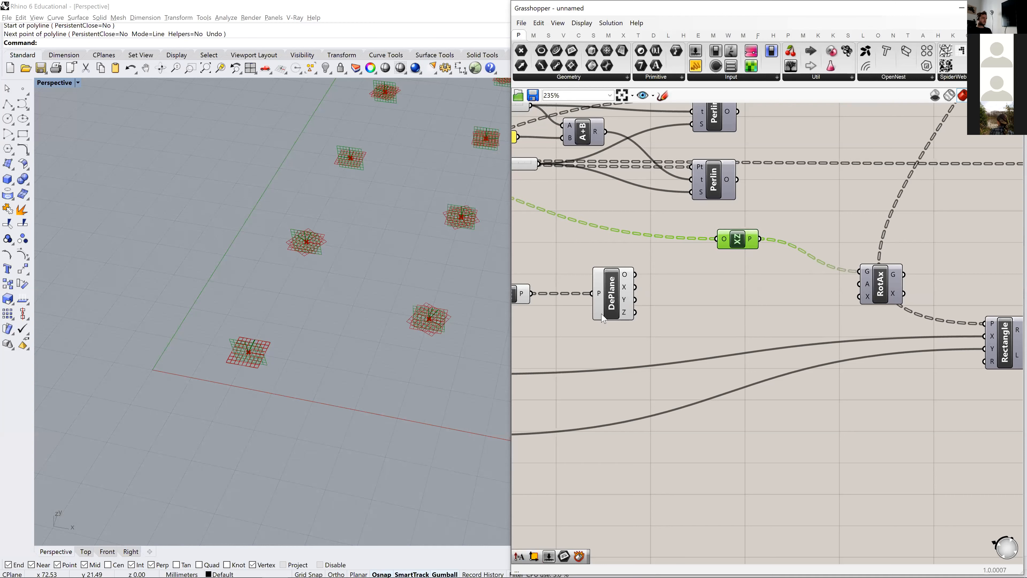
- Try the X-axis vector from Deconstruct Plane as the axis input of the Rotate Axis component
mouse_move(604, 320)
mouse_move(629, 292)
left_click_drag(636, 288, 859, 284)
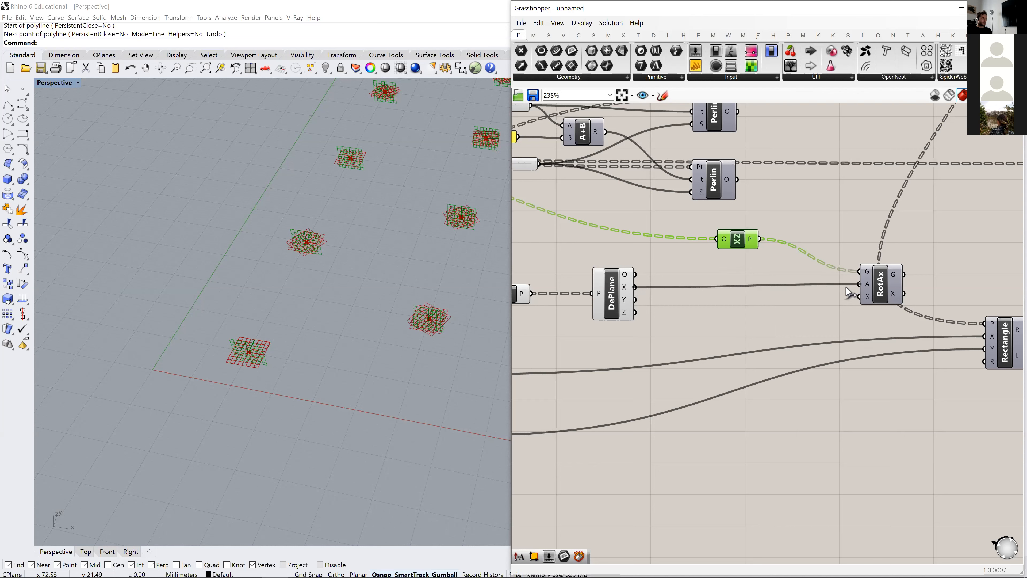
left_click_drag(902, 291, 863, 299)
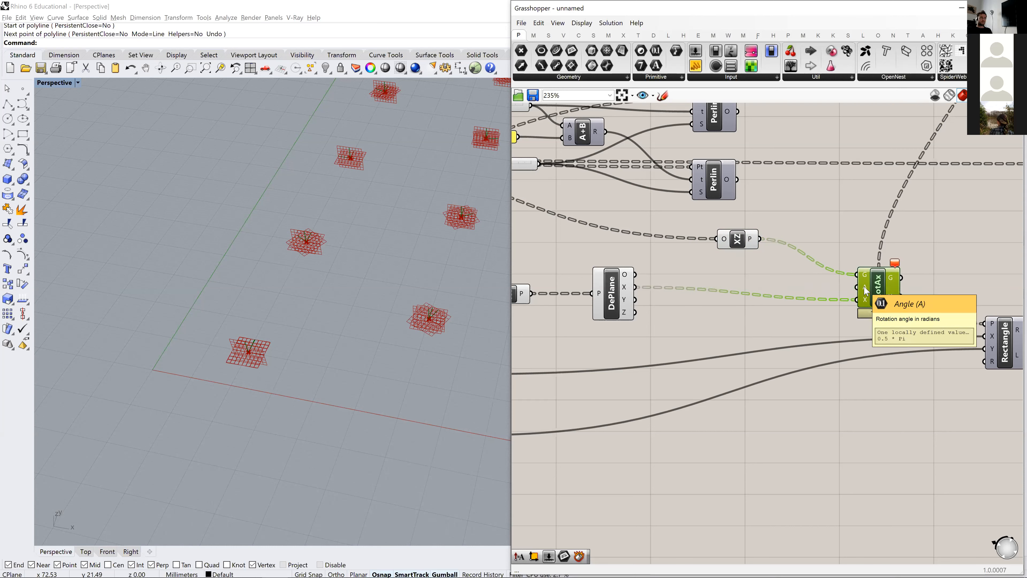
- Examine the Rotate Axis component's error and compare its axis input with the X-axis output of Deconstruct Plane
mouse_move(894, 264)
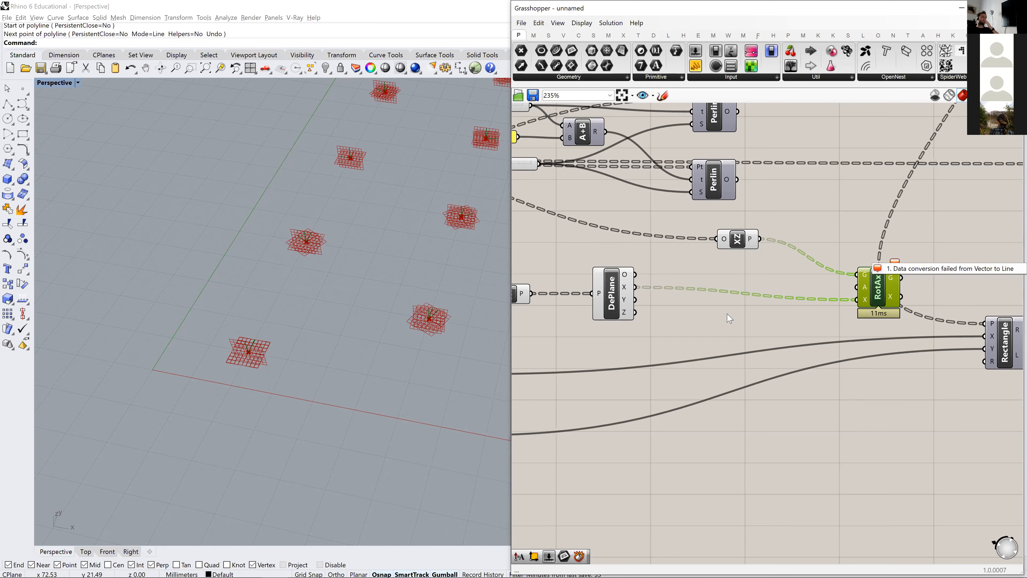
scroll(688, 324, "up", 3)
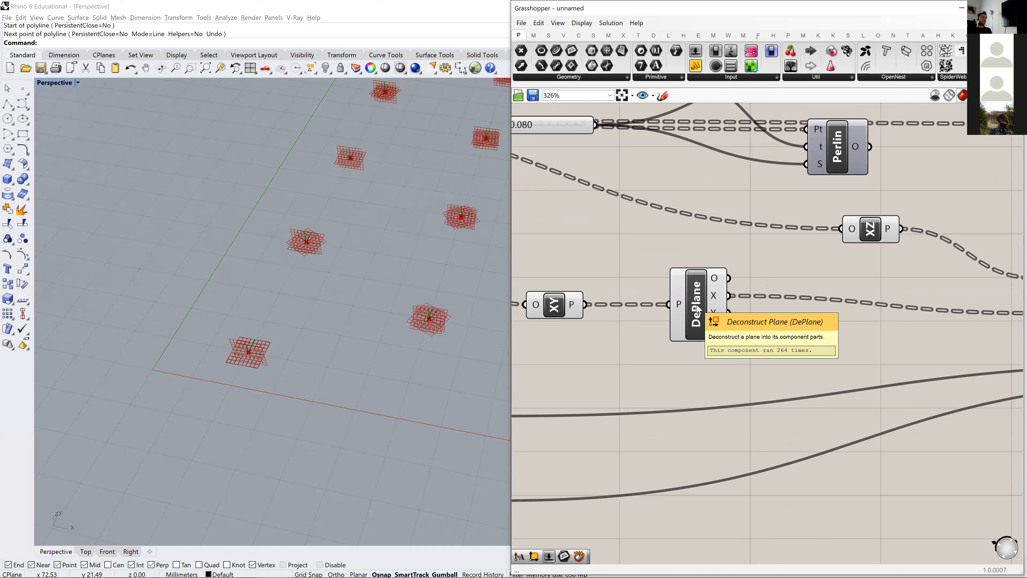
mouse_move(715, 299)
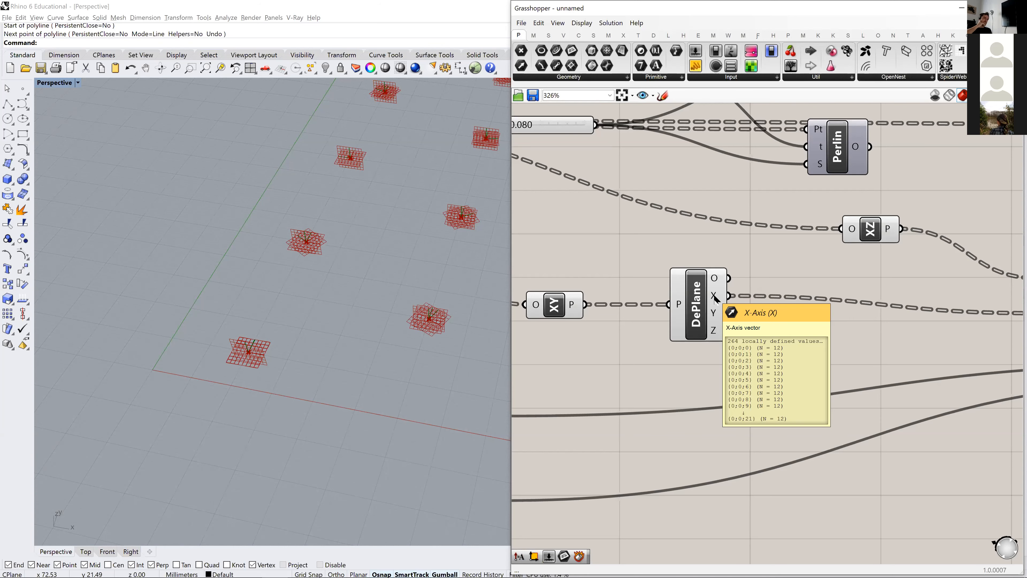
scroll(967, 316, "down", 2)
right_click_drag(979, 315, 822, 300)
scroll(886, 295, "up", 3)
mouse_move(870, 296)
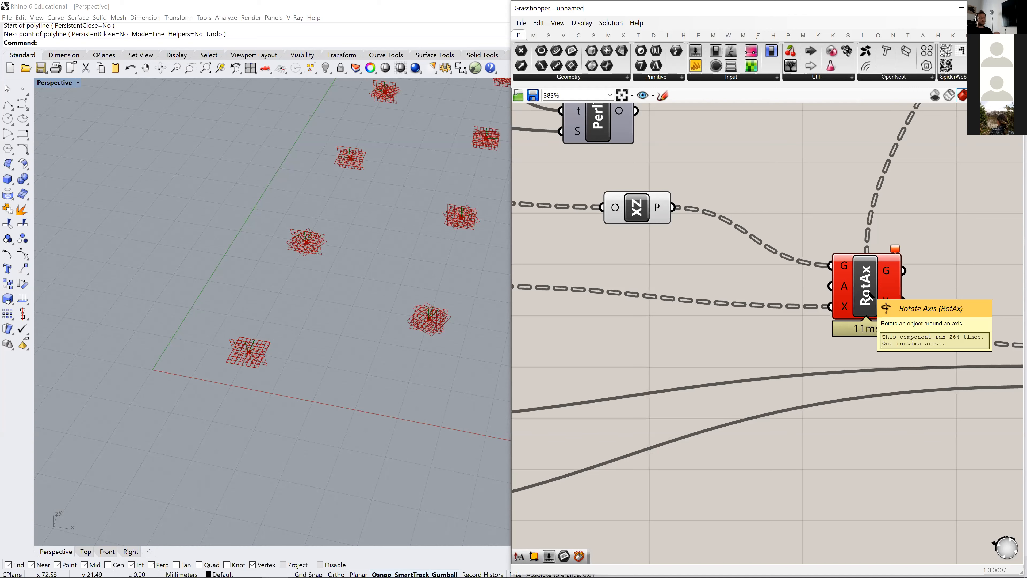
mouse_move(844, 311)
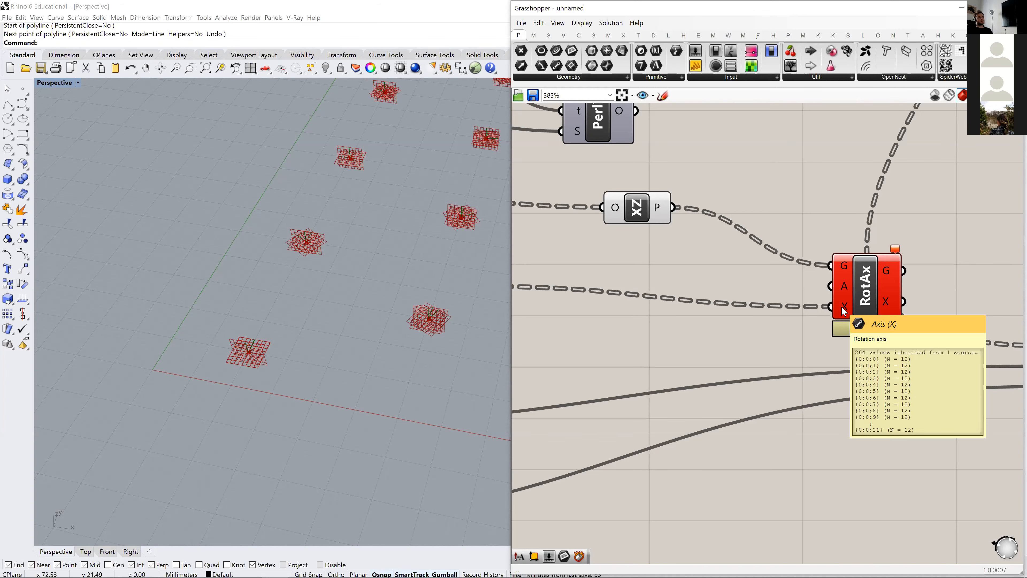
scroll(844, 310, "down", 3)
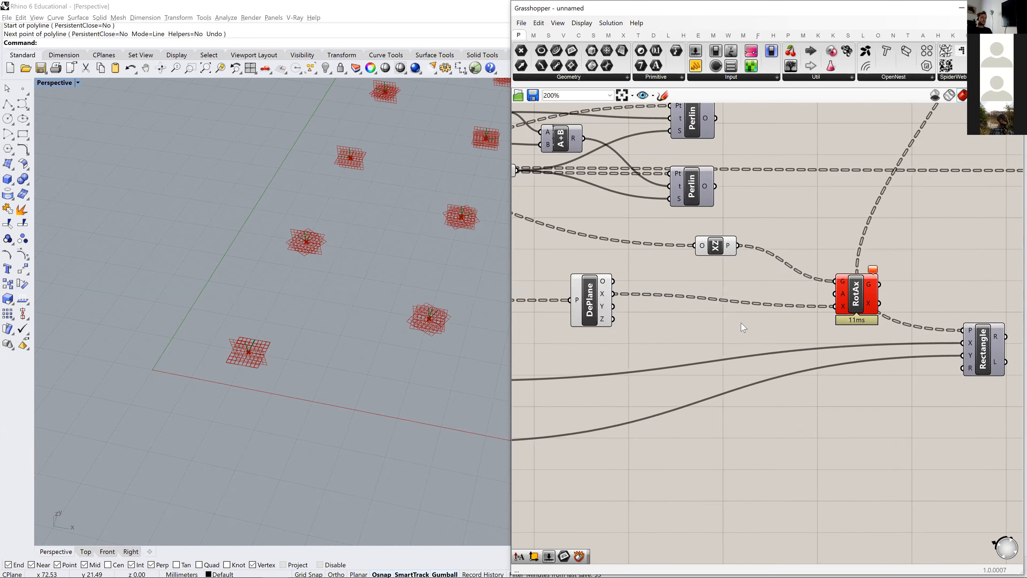
- Add a Line SDL component near Deconstruct Plane
double_click(747, 350)
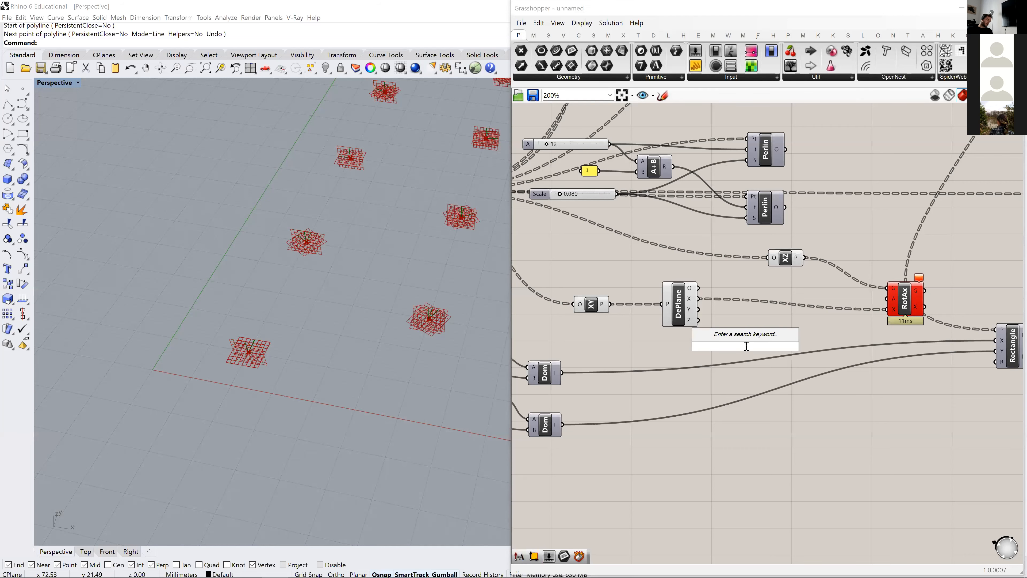
type("sdl")
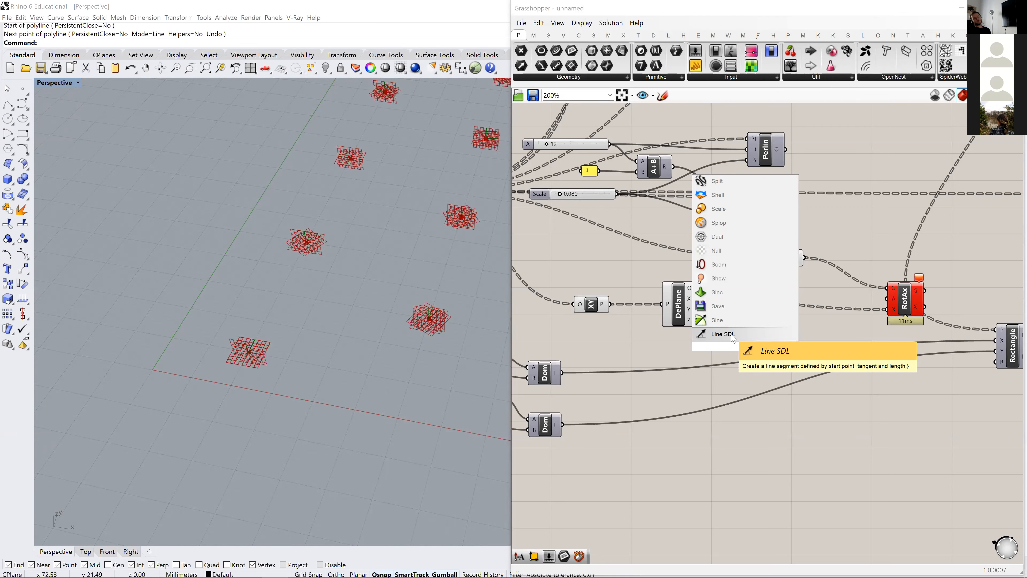
left_click(722, 335)
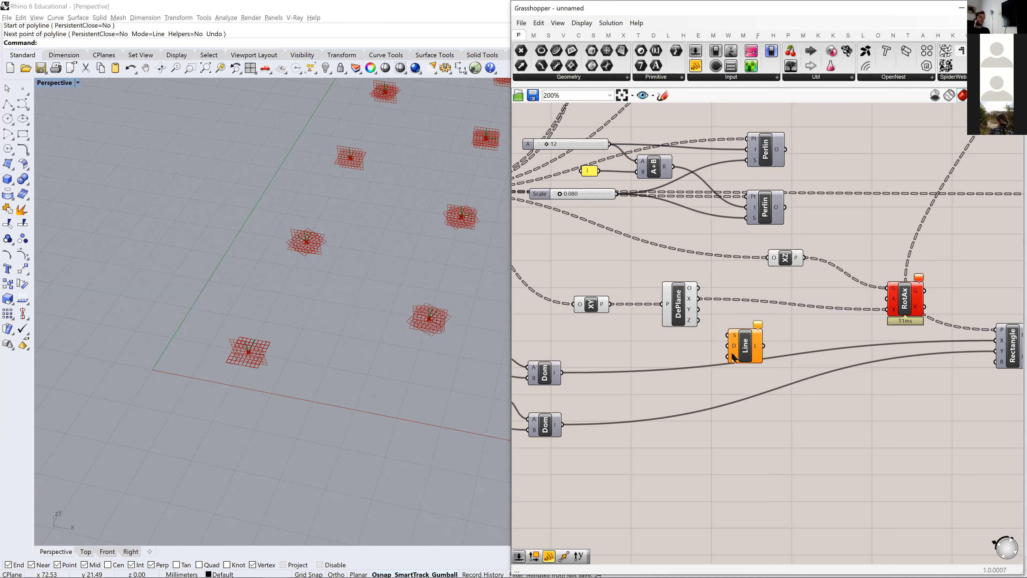
- Connect the Merge output points to the start input of the Line SDL component
scroll(651, 344, "up", 3)
scroll(663, 321, "up", 2)
scroll(661, 317, "down", 2)
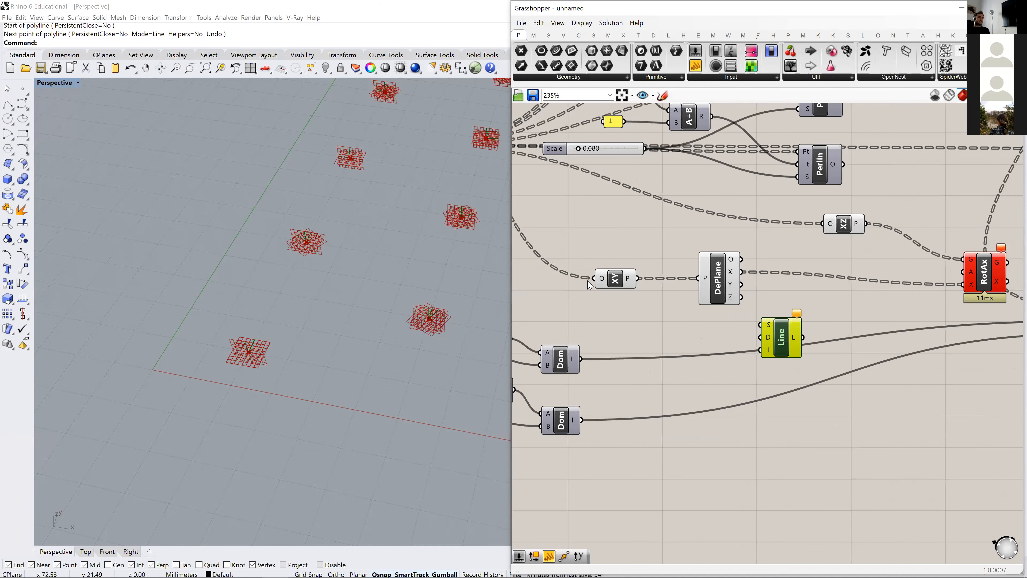
right_click_drag(589, 282, 758, 342)
left_click(580, 204)
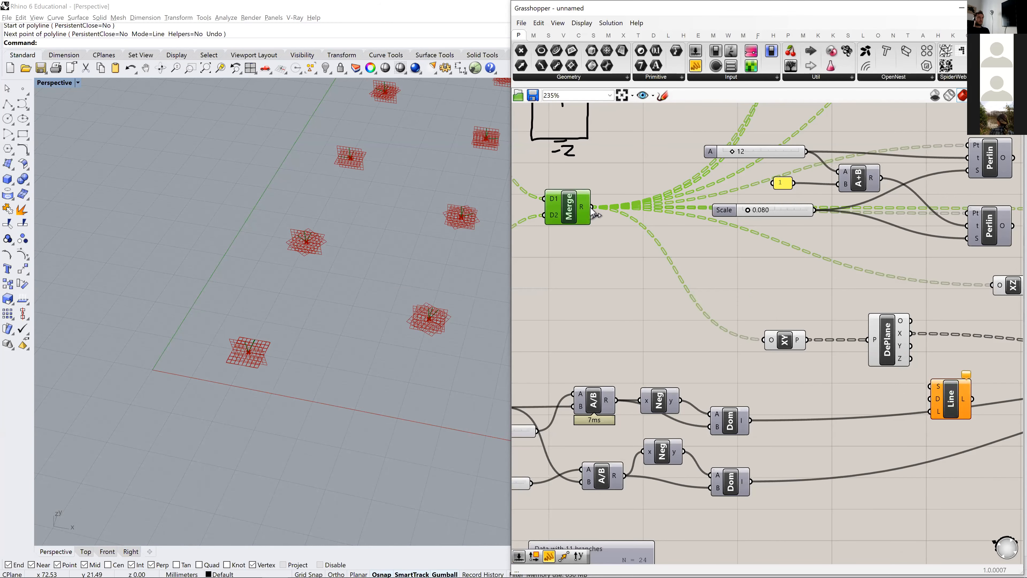
left_click_drag(591, 207, 929, 386)
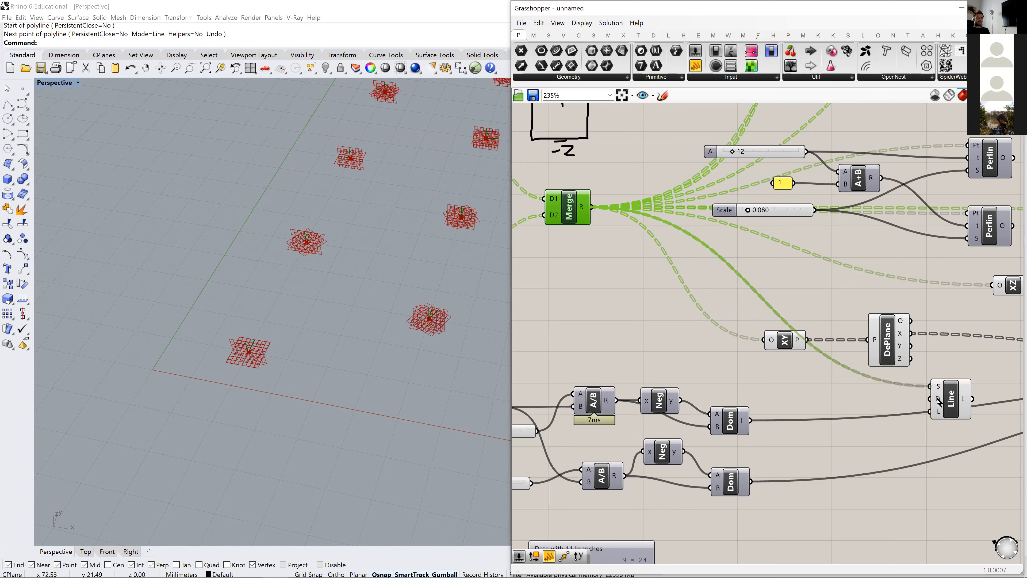
- Connect the X-axis output of Deconstruct Plane to the Line SDL direction input and place the two components side by side
right_click_drag(956, 404, 804, 390)
left_click_drag(805, 390, 840, 363)
left_click_drag(752, 323, 814, 358)
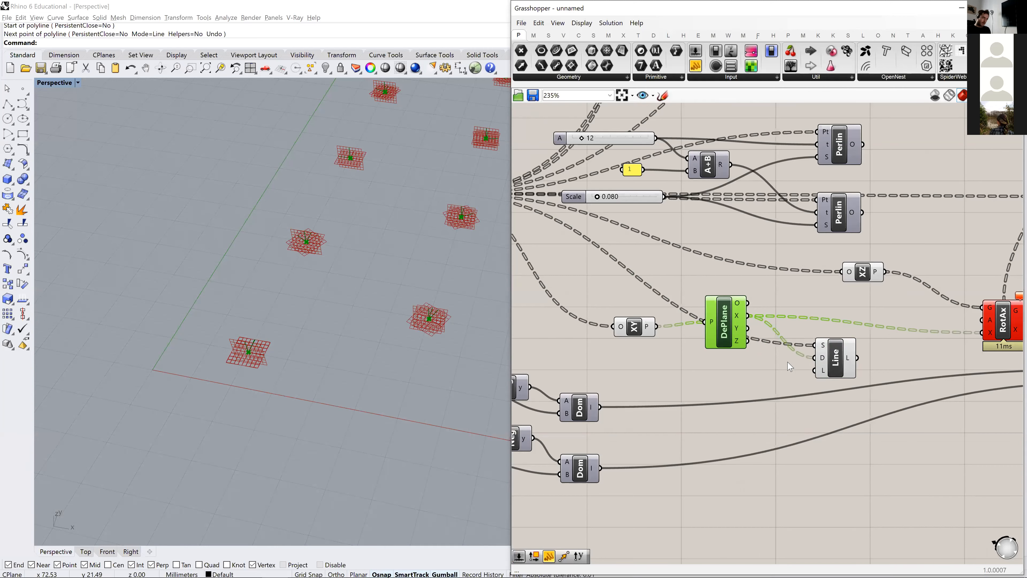
left_click_drag(844, 374, 828, 339)
left_click_drag(724, 324, 725, 331)
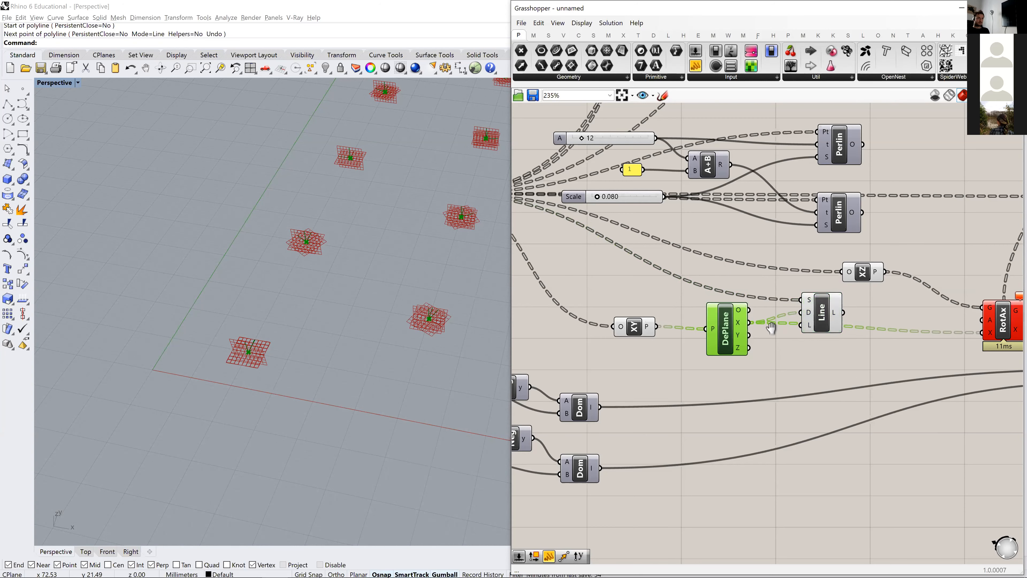
- Connect the Line SDL output to the axis input of Rotate Axis, replacing the X-axis vector wire
right_click_drag(785, 326, 686, 330)
left_click_drag(724, 326, 883, 337)
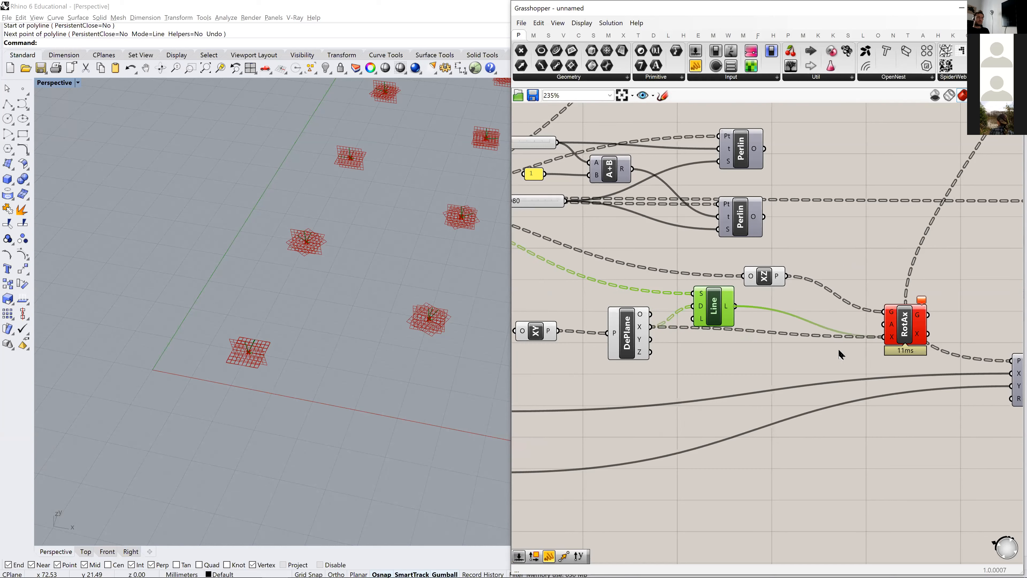
right_click_drag(920, 334, 767, 335)
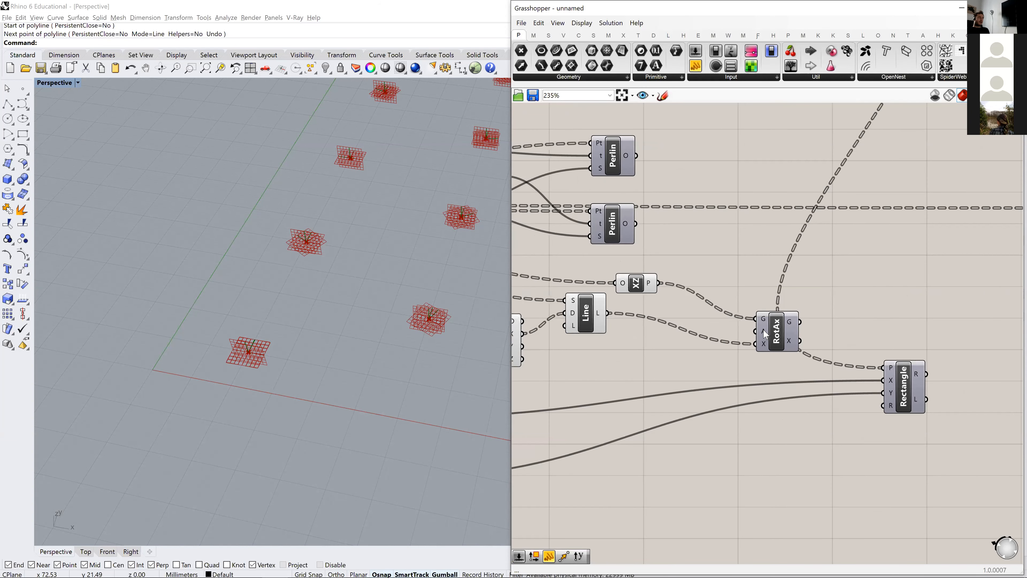
- Spread out the canvas by moving Rotate Axis and Rectangle further along and shifting the lower Perlin noise component down
left_click_drag(777, 336, 830, 307)
right_click_drag(871, 346, 736, 372)
left_click_drag(768, 415, 884, 412)
left_click(544, 247)
right_click_drag(544, 248, 709, 255)
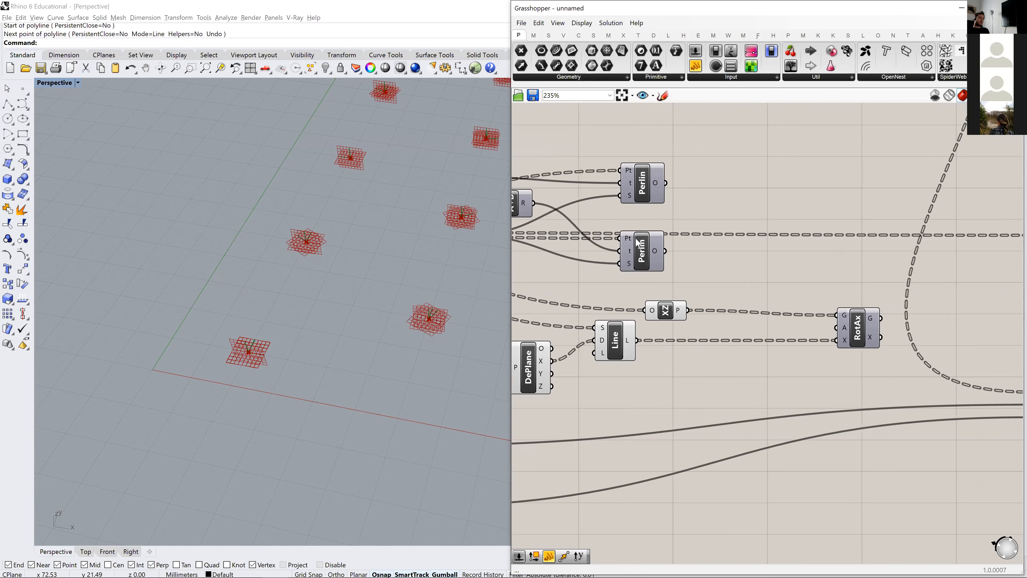
scroll(647, 262, "down", 2)
left_click_drag(639, 261, 631, 279)
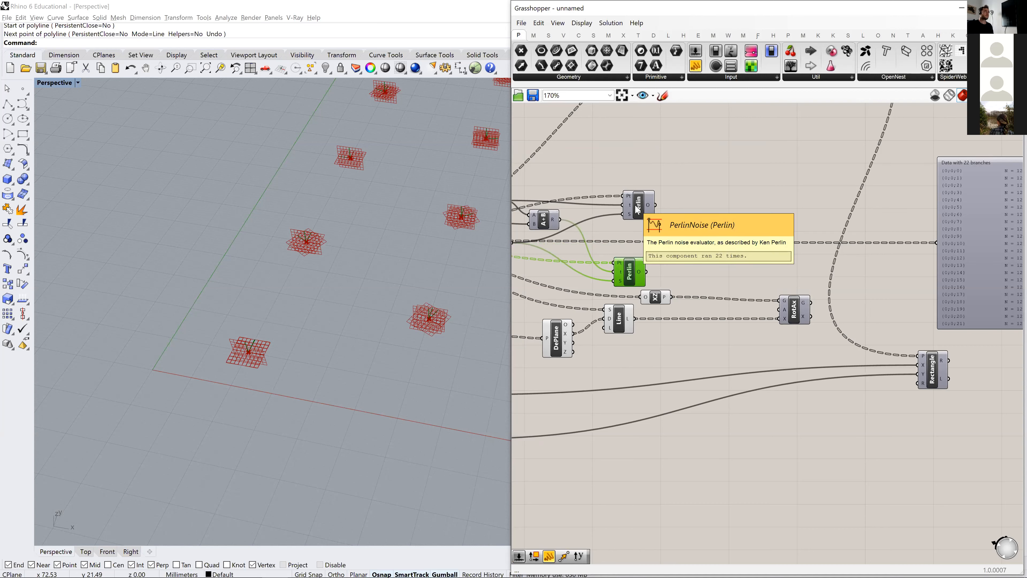
- Check the upper Perlin component's noise output and add a Remap Numbers component beside it
mouse_move(650, 208)
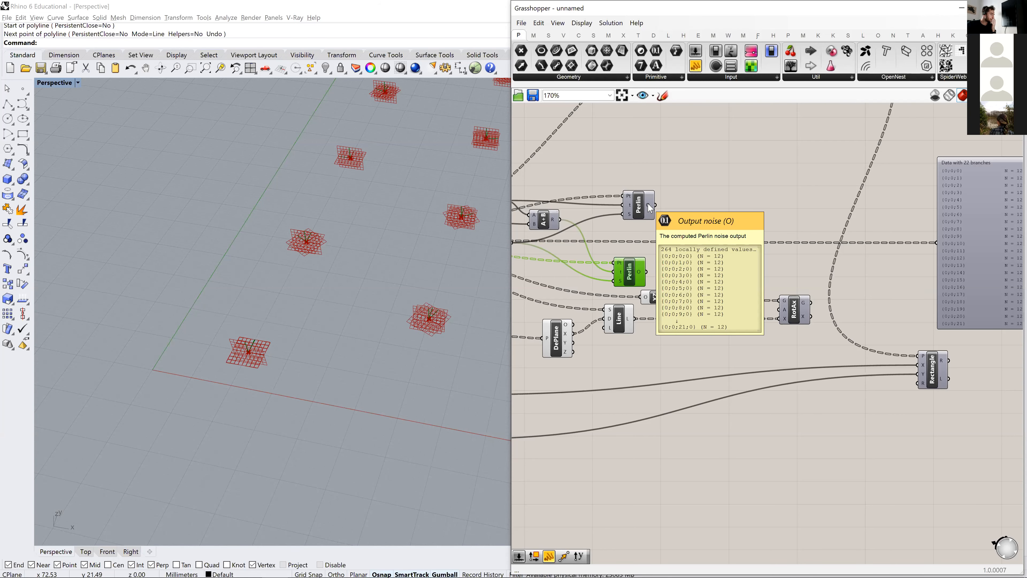
right_click_drag(667, 224, 706, 239)
double_click(746, 227)
type("remap")
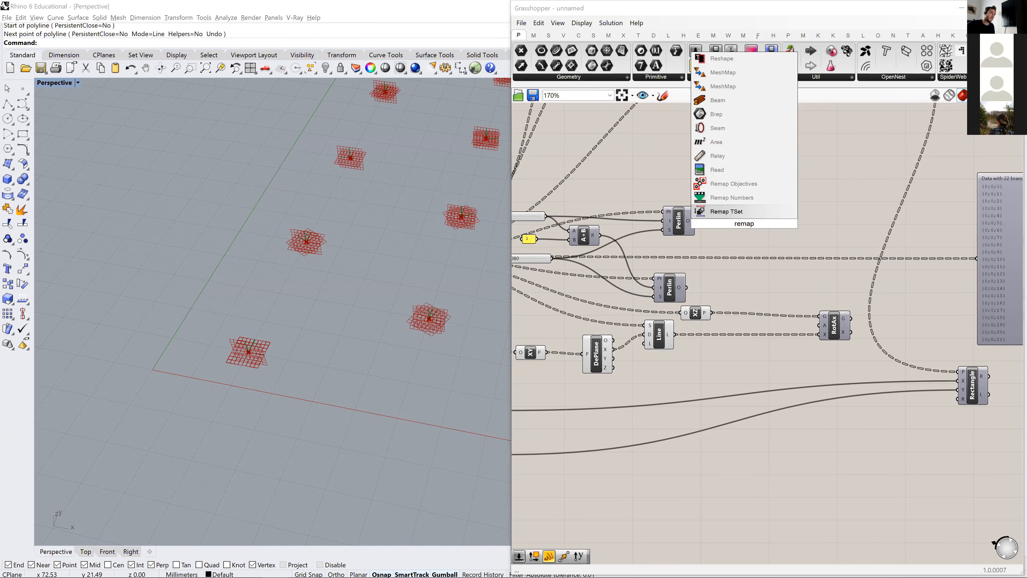
left_click(724, 197)
- Move the upper Perlin component back slightly and connect its noise output to the value input of Remap Numbers
left_click_drag(684, 228, 662, 224)
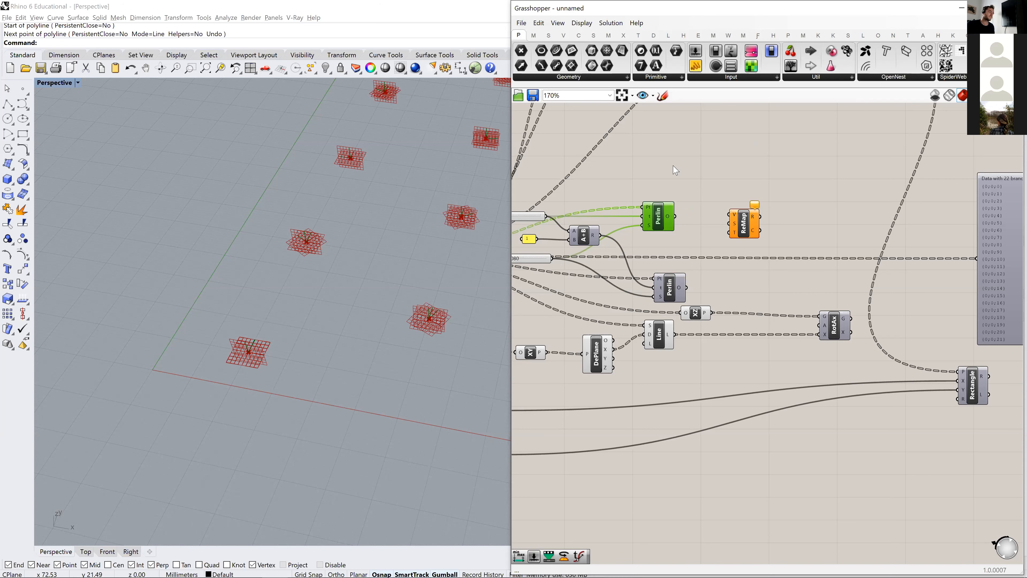
right_click_drag(696, 205, 672, 204)
left_click_drag(714, 229, 724, 229)
left_click_drag(651, 215, 714, 214)
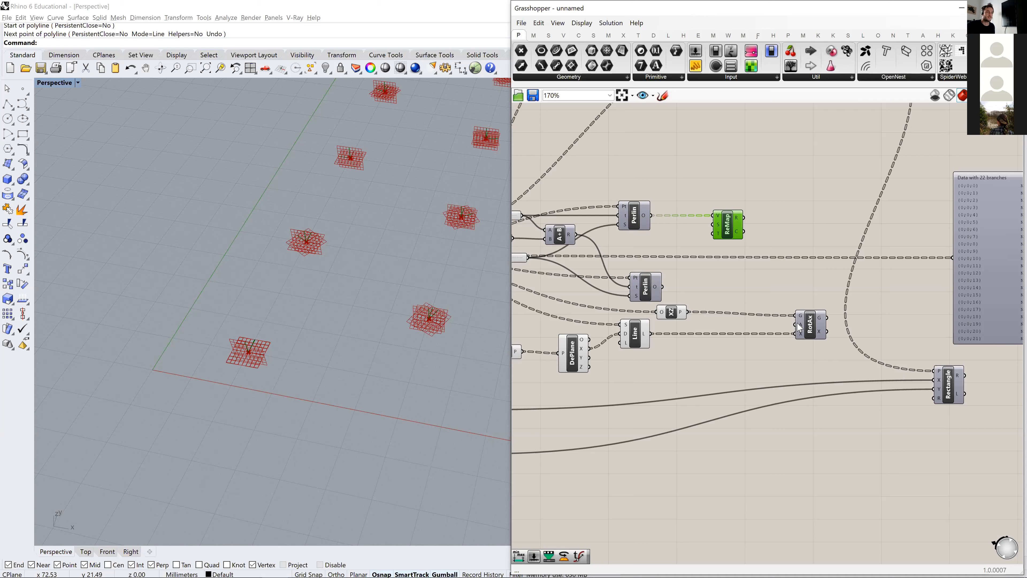
- Check the angle input of Rotate Axis and shift the component slightly away from the XZ plane and Line components
mouse_move(799, 323)
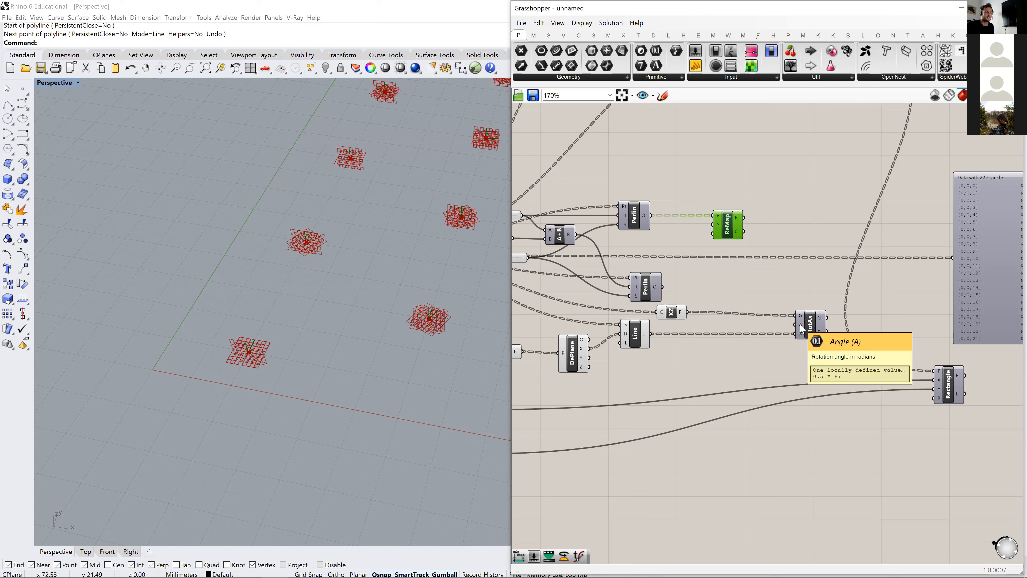
left_click_drag(801, 318, 817, 318)
double_click(762, 278)
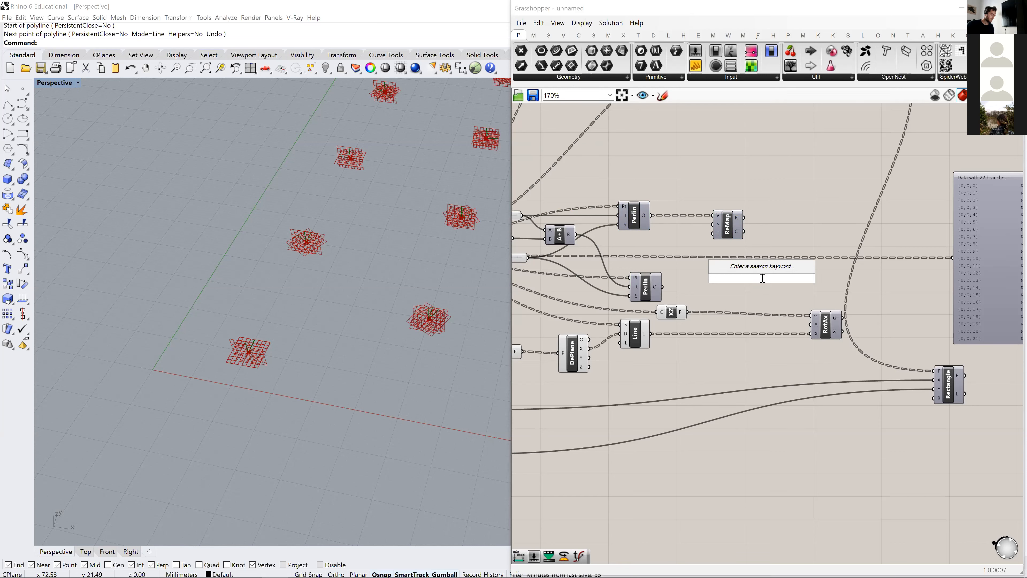
type("degree")
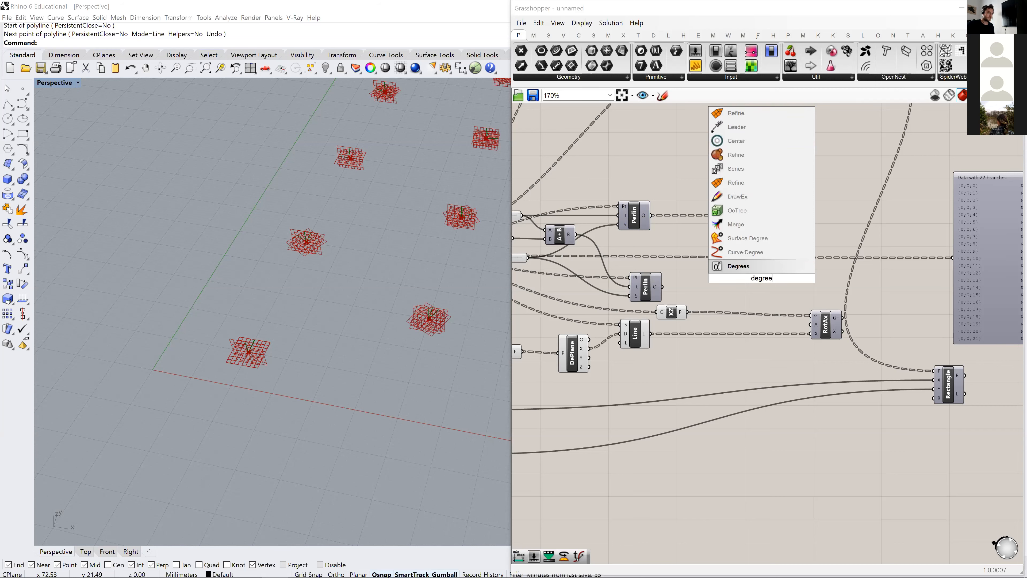
key("Return")
left_click(761, 283)
key("Delete")
- Add a Radians component to the canvas and place it above and just before Rotate Axis
double_click(763, 289)
type("redi")
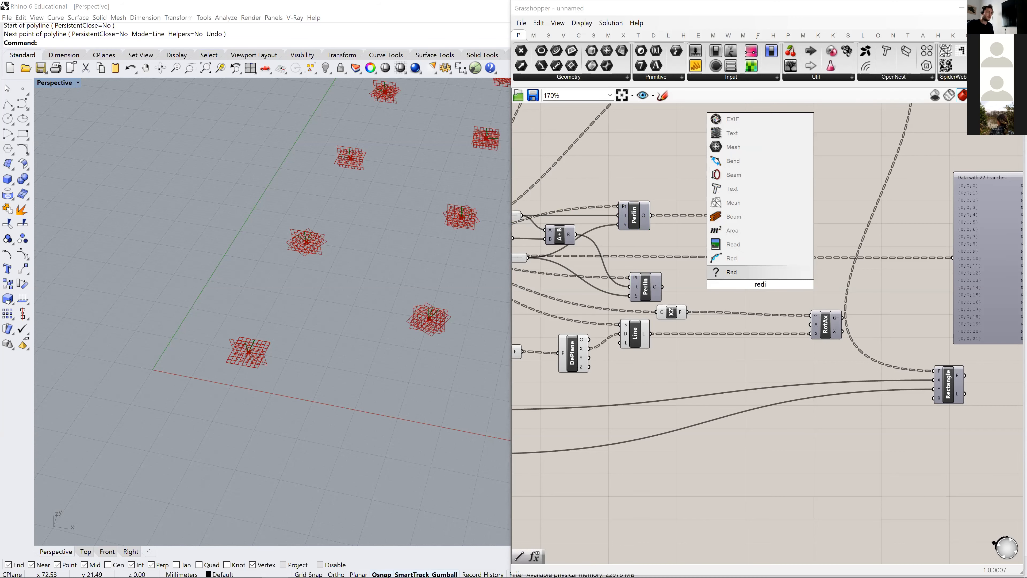
key("BackSpace")
key("BackSpace")
key("BackSpace")
type("adians")
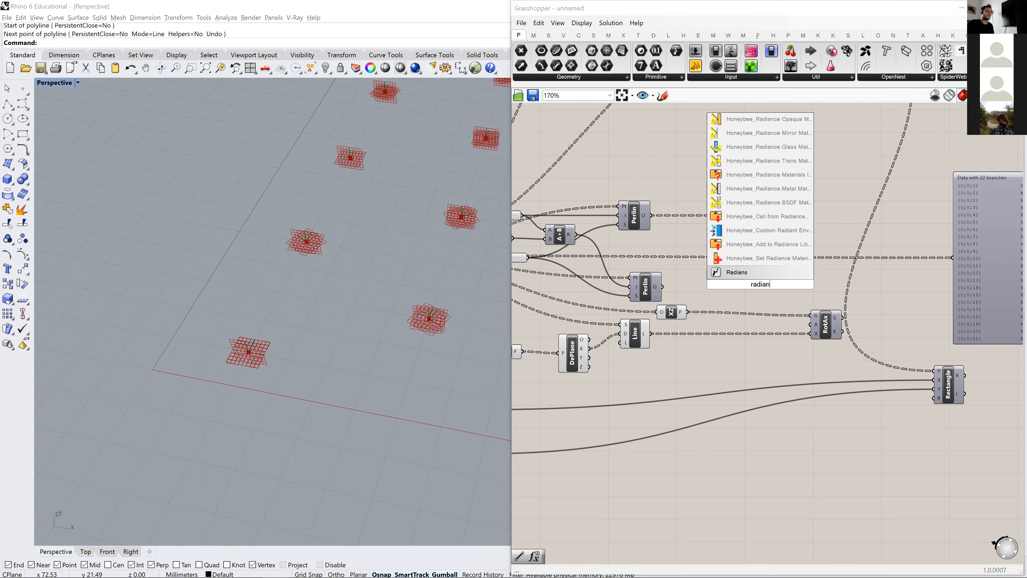
key("Return")
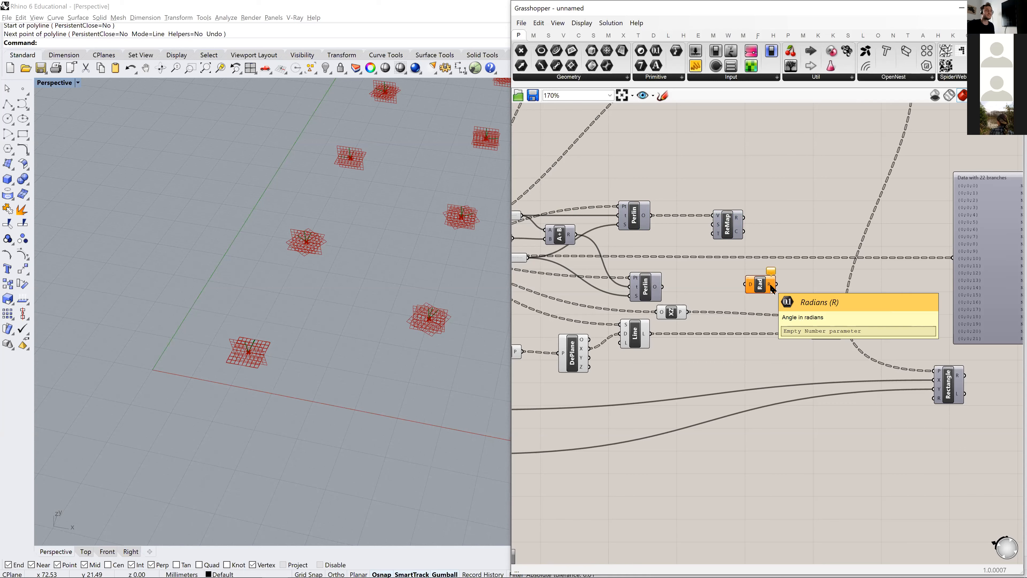
left_click_drag(771, 290, 773, 291)
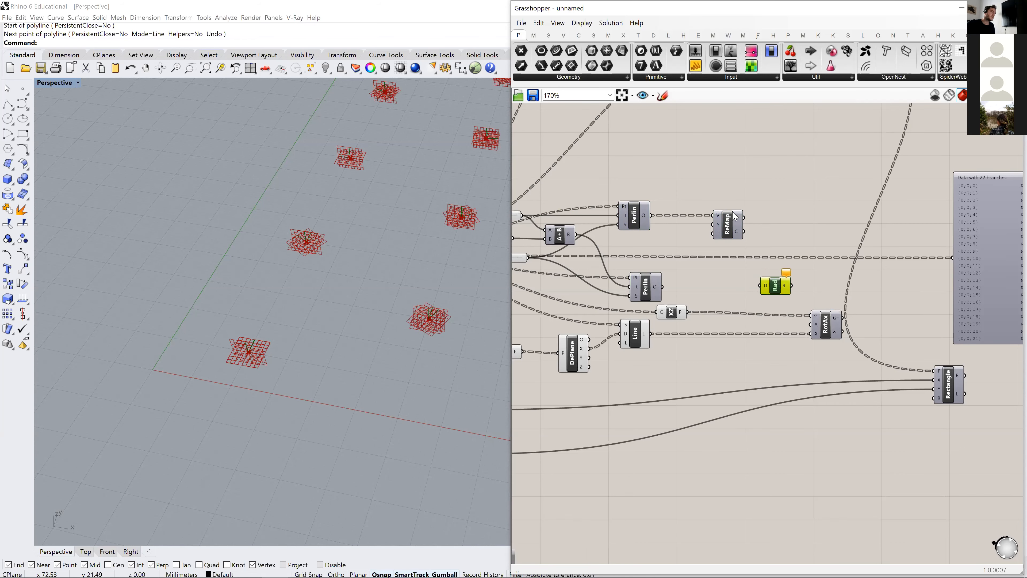
- Move Remap Numbers and the upper Perlin component slightly apart to make room between them
scroll(734, 217, "up", 3)
left_click_drag(757, 242, 763, 242)
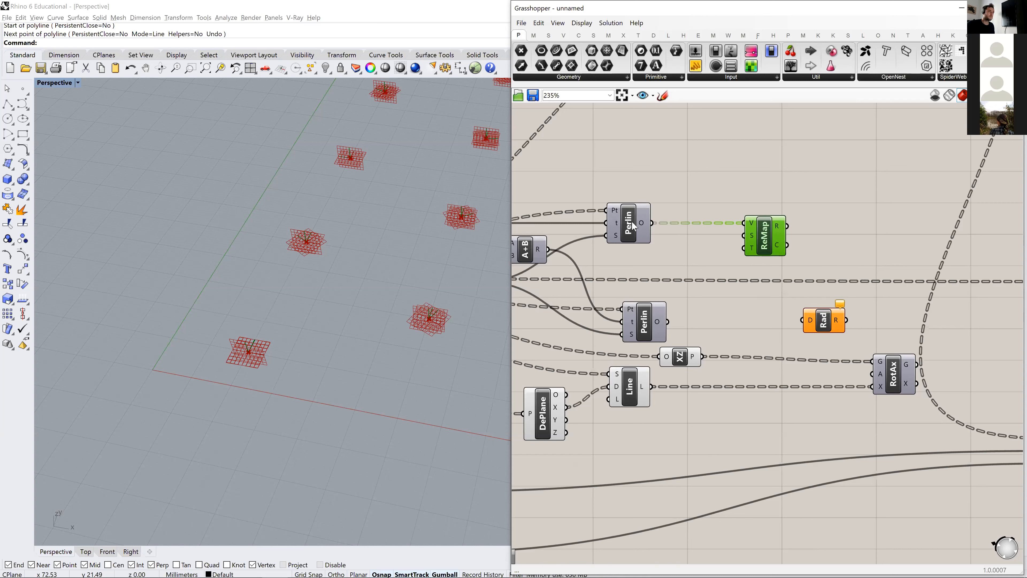
left_click_drag(633, 226, 630, 227)
double_click(670, 179)
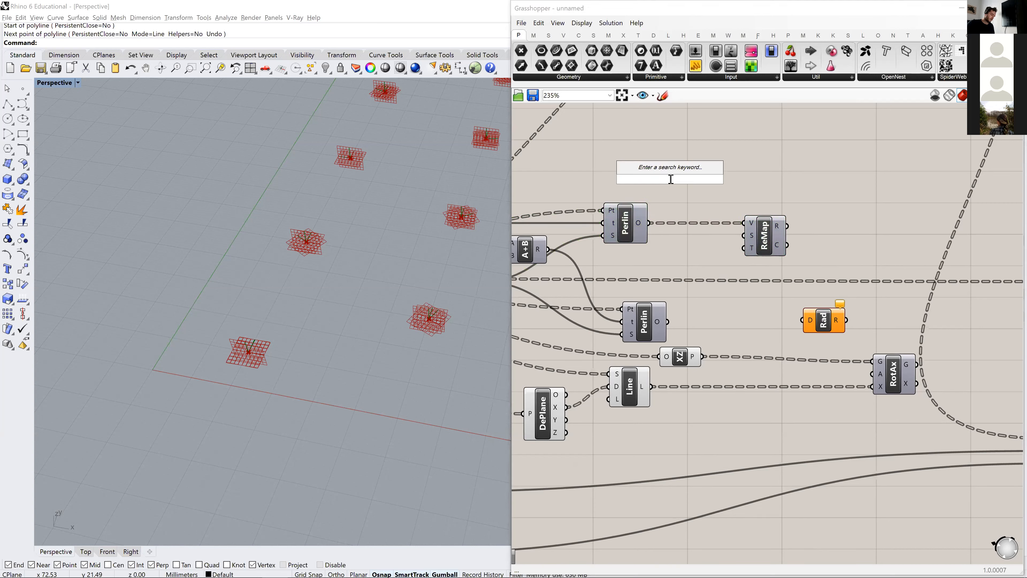
type("construct ")
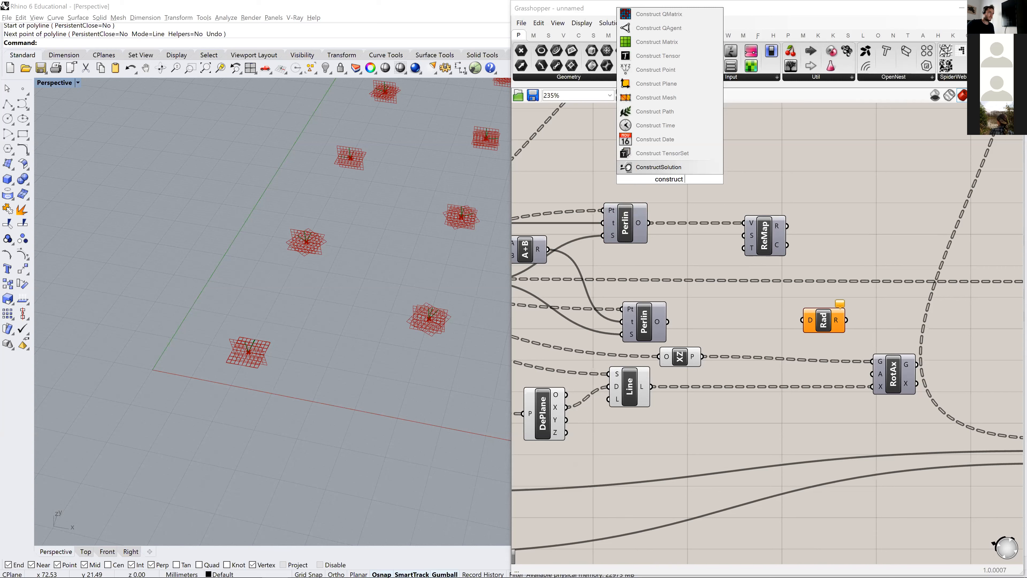
type("domain")
key("Return")
left_click(670, 179)
key("Delete")
- Move Remap Numbers further along and place a Construct Domain component above the upper Perlin noise wire
left_click_drag(778, 241, 807, 241)
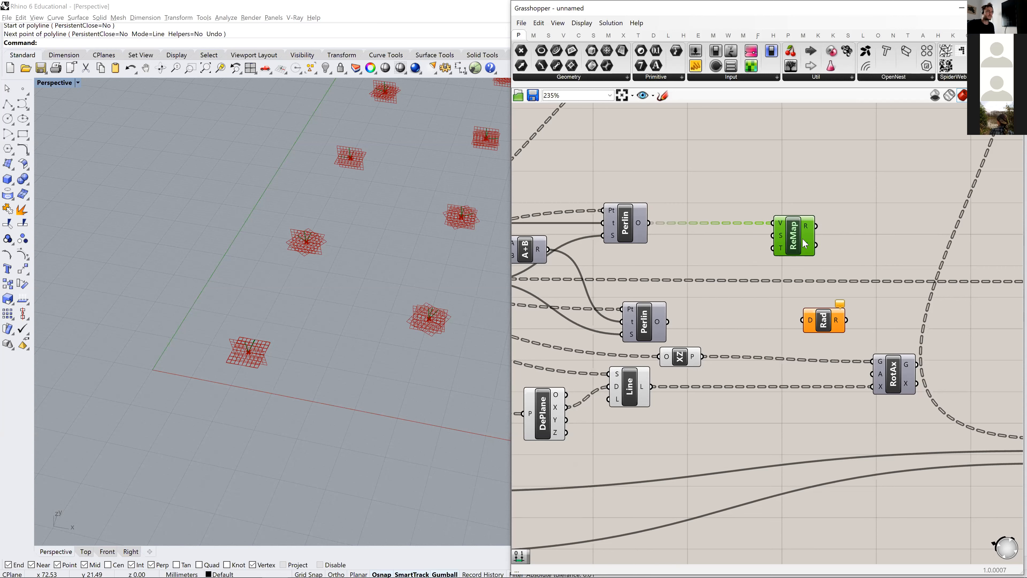
double_click(679, 178)
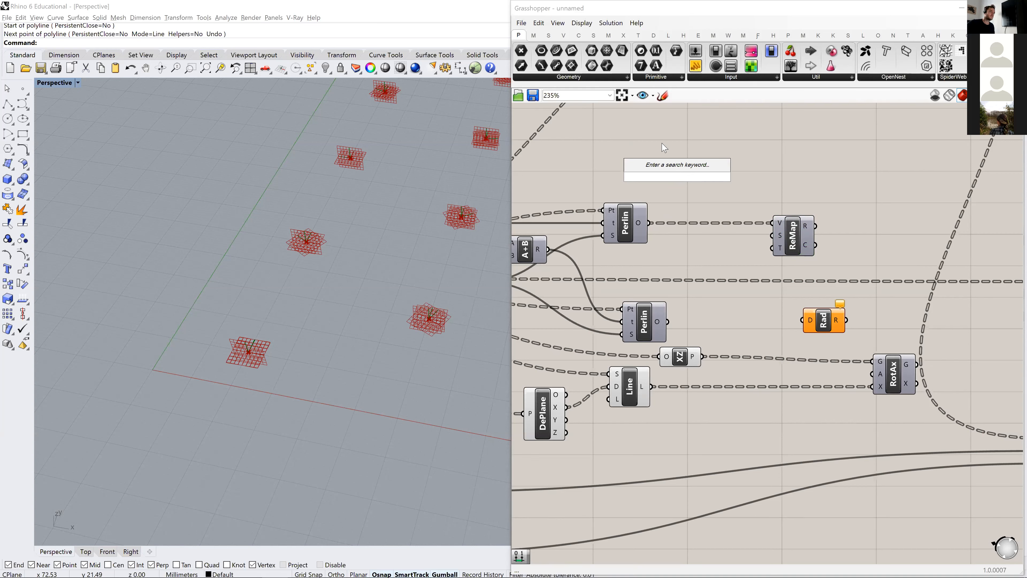
type("c")
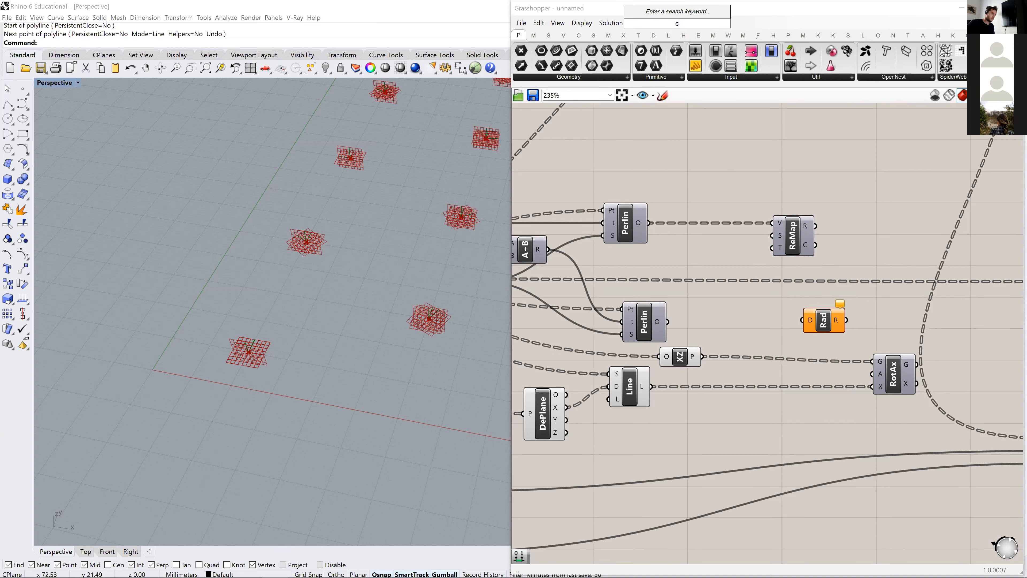
type("onstruct")
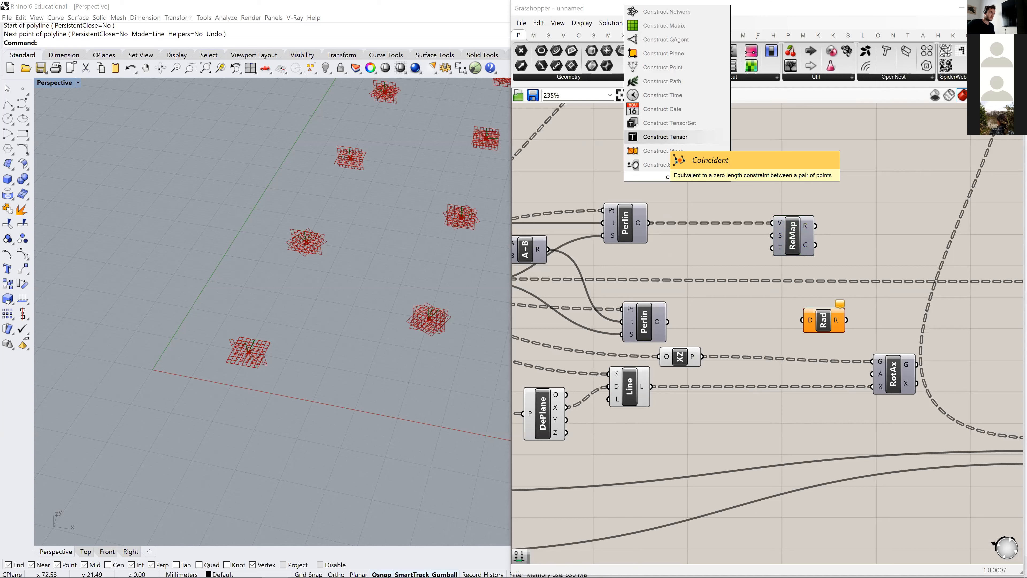
type(" domain")
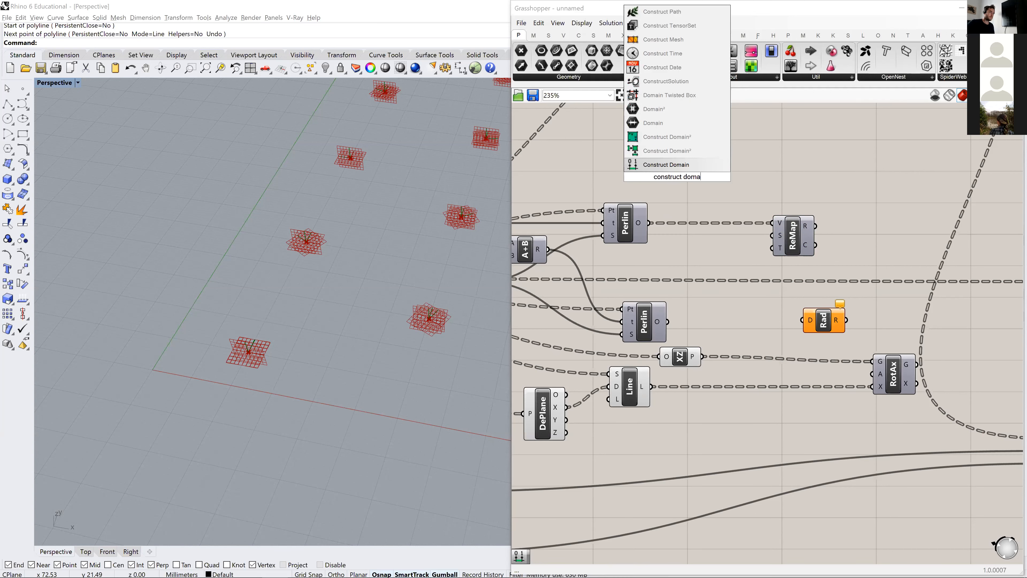
key("Return")
left_click_drag(696, 180, 717, 183)
- Place a panel ahead of Construct Domain and set its content to -1
left_click(595, 130)
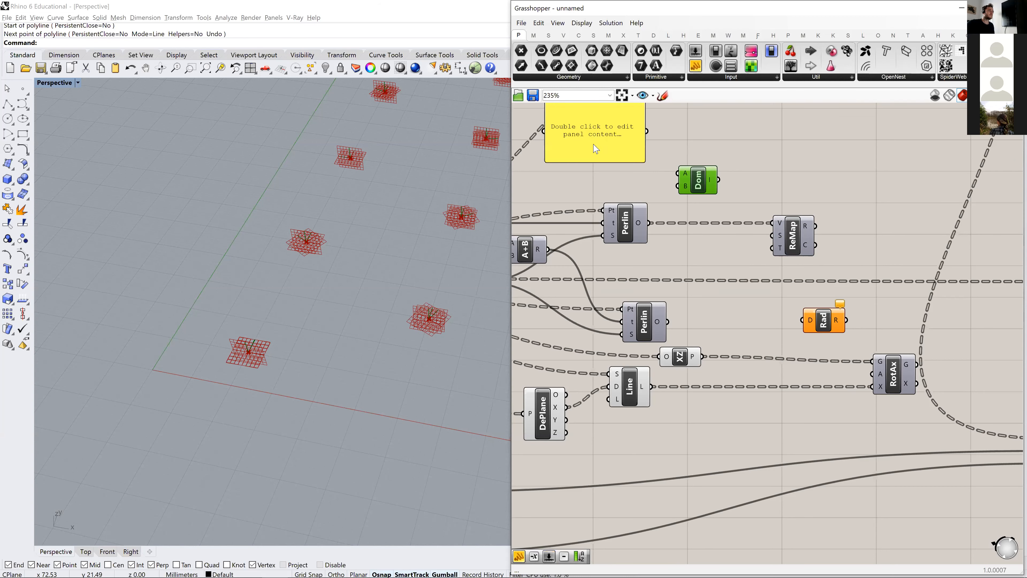
right_click_drag(593, 143, 617, 155)
double_click(620, 147)
type("-")
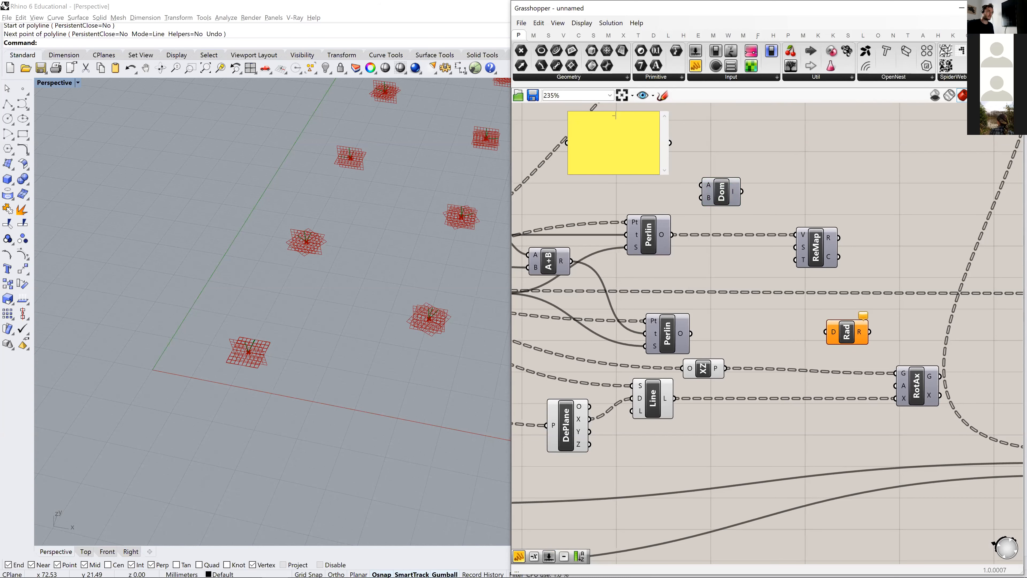
left_click(738, 156)
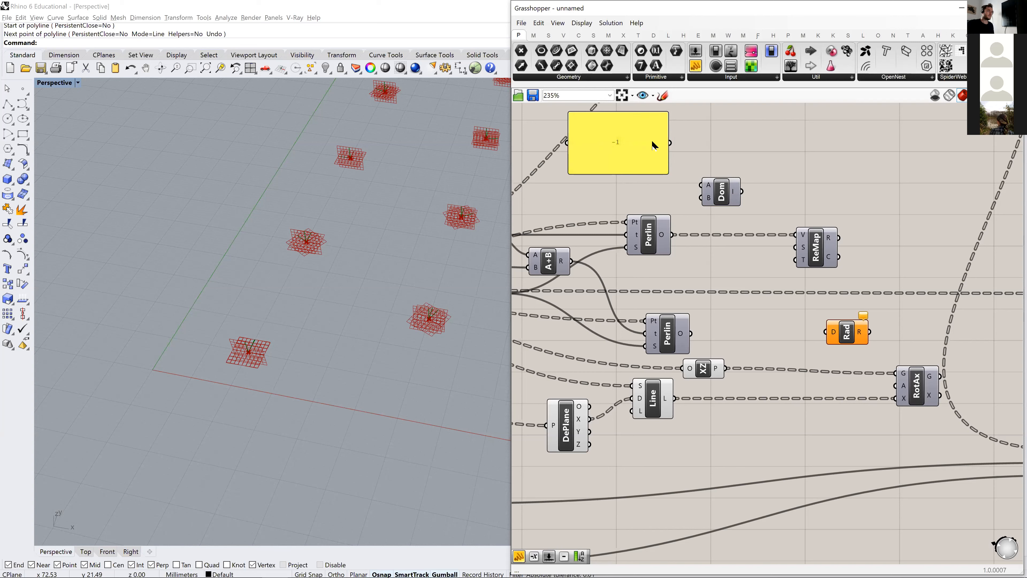
- Shrink the -1 panel, duplicate it just below, and set the copy's content to 1
left_click(651, 140)
left_click(670, 178)
left_click_drag(668, 173, 607, 161)
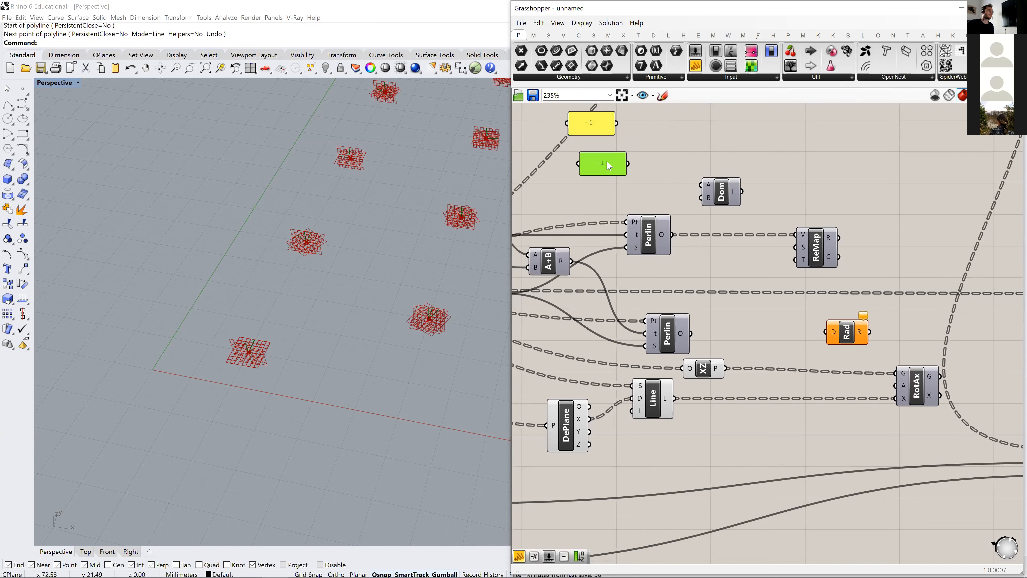
double_click(601, 166)
left_click(530, 109)
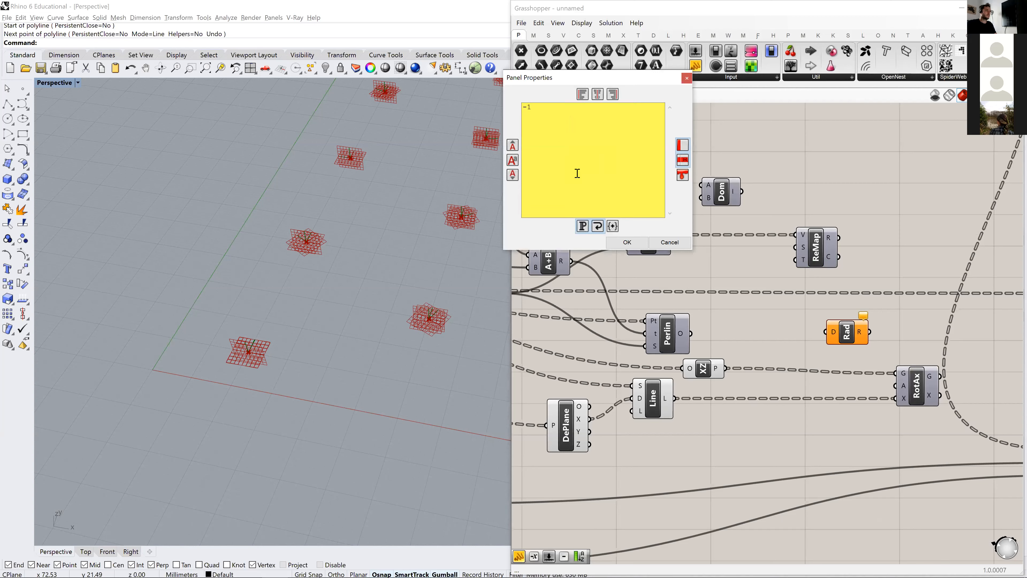
key("Left")
key("BackSpace")
left_click(627, 242)
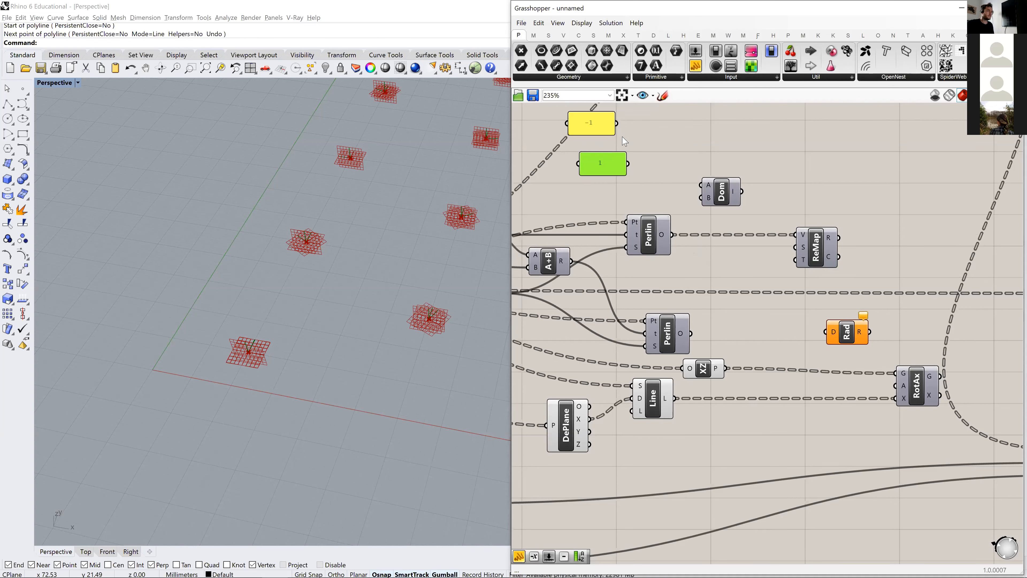
- Connect the -1 and 1 panels to Construct Domain's start and end, and feed the domain into Remap Numbers' source input
left_click_drag(616, 123, 701, 185)
left_click_drag(627, 163, 793, 248)
left_click(715, 264)
- Duplicate the Construct Domain component and place the copy below the original, near Remap Numbers
double_click(709, 282)
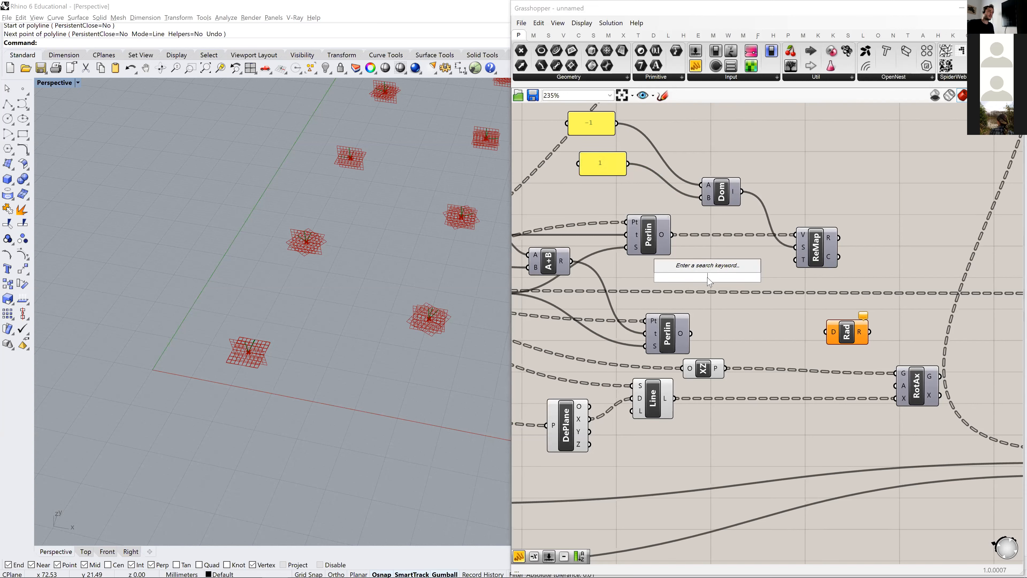
left_click(714, 199)
left_click(728, 285)
- Add a number slider set to 45 ahead of the second Construct Domain and space the two apart
double_click(637, 266)
type("45")
key("Return")
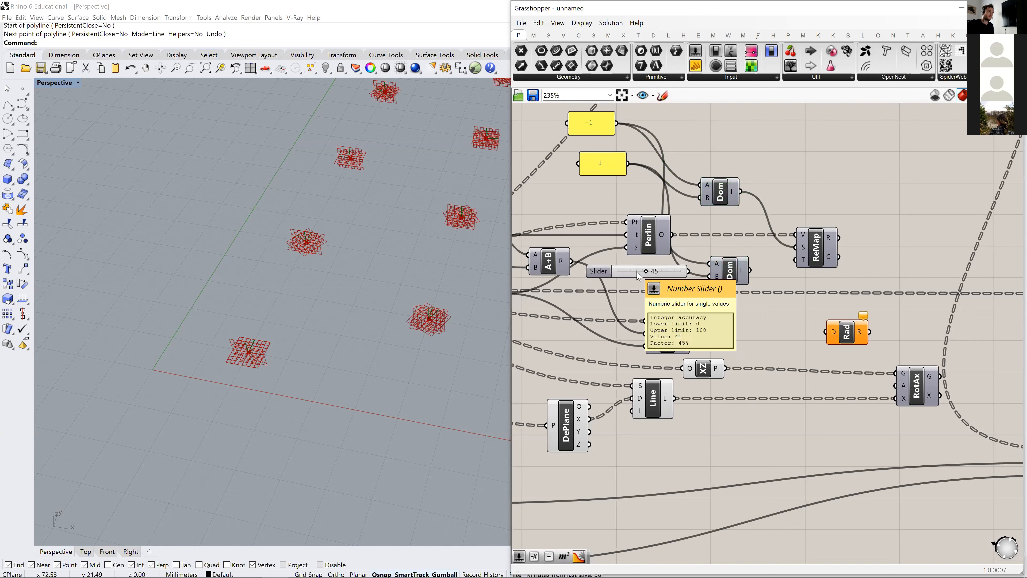
left_click_drag(689, 271, 762, 273)
left_click(603, 270)
left_click_drag(605, 273, 588, 274)
- Feed the second domain's start from the slider through a Negative component and its end directly, and connect it to Remap Numbers' target
double_click(751, 314)
type("neg")
key("Return")
left_click_drag(690, 271, 750, 282)
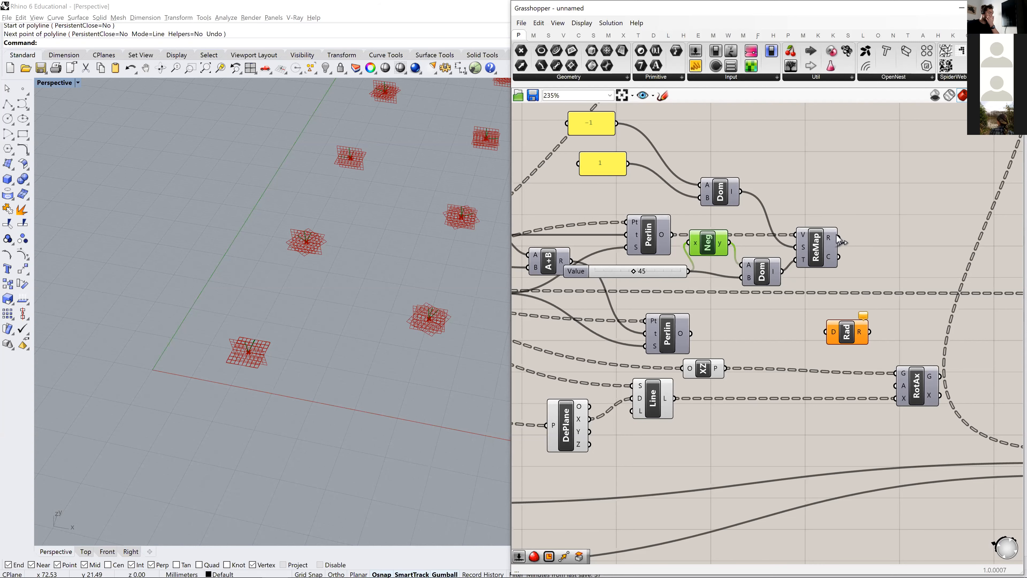
- Connect the remapped values through the Radians component to the angle input of Rotate Axis, spacing both components out
left_click_drag(825, 328, 829, 330)
right_click_drag(842, 338, 769, 313)
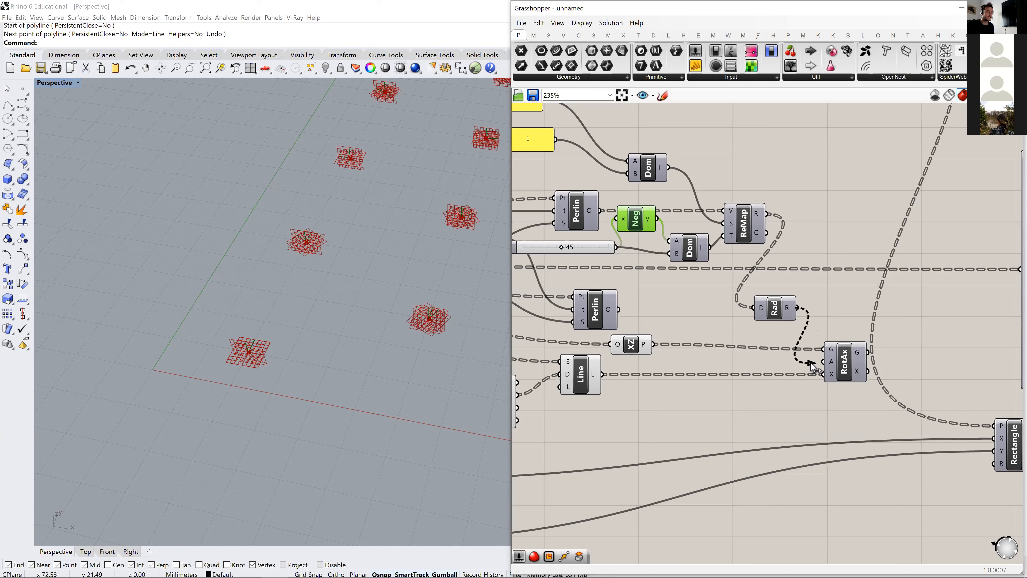
left_click(847, 359)
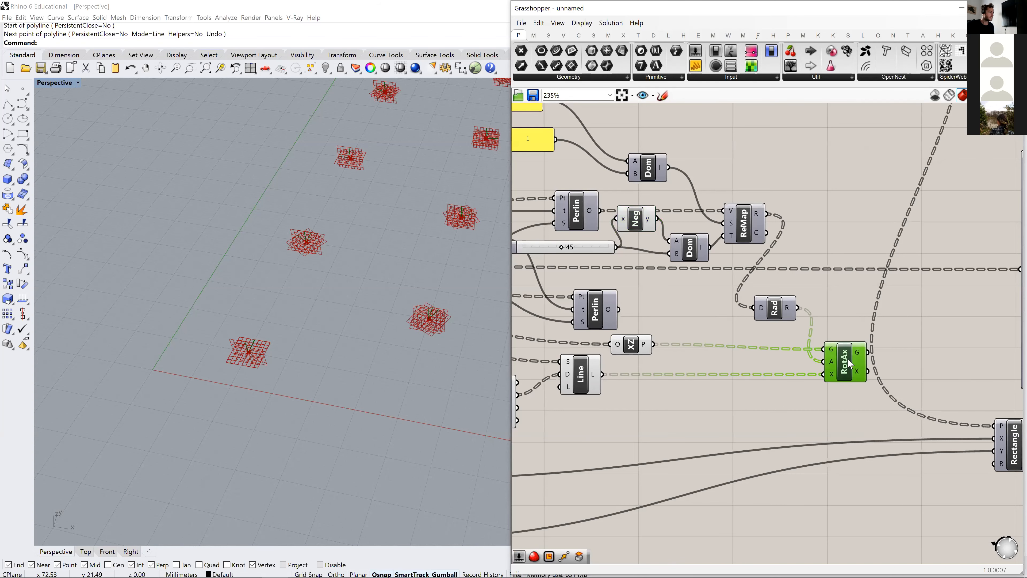
scroll(334, 319, "down", 5)
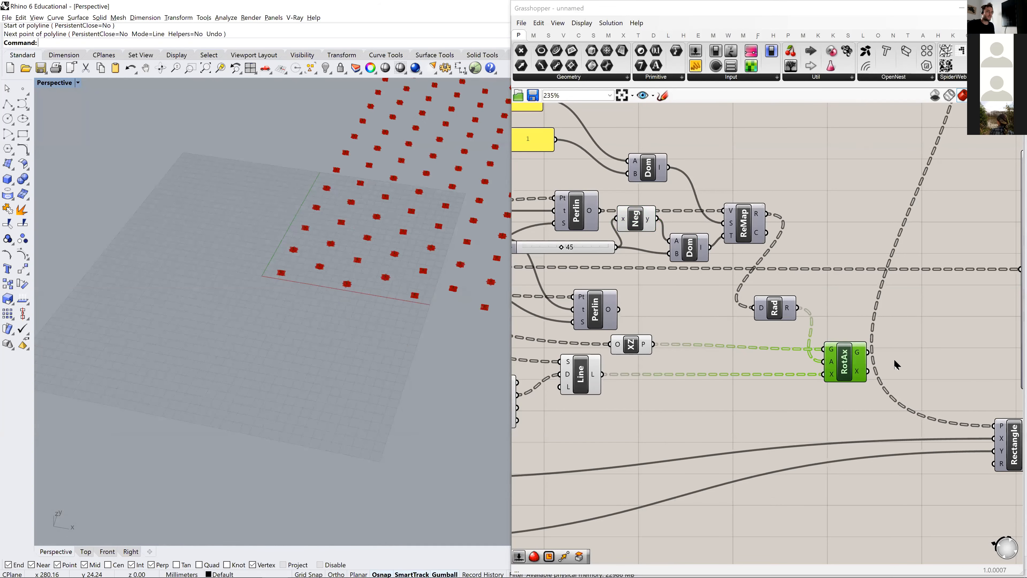
left_click_drag(844, 367, 855, 367)
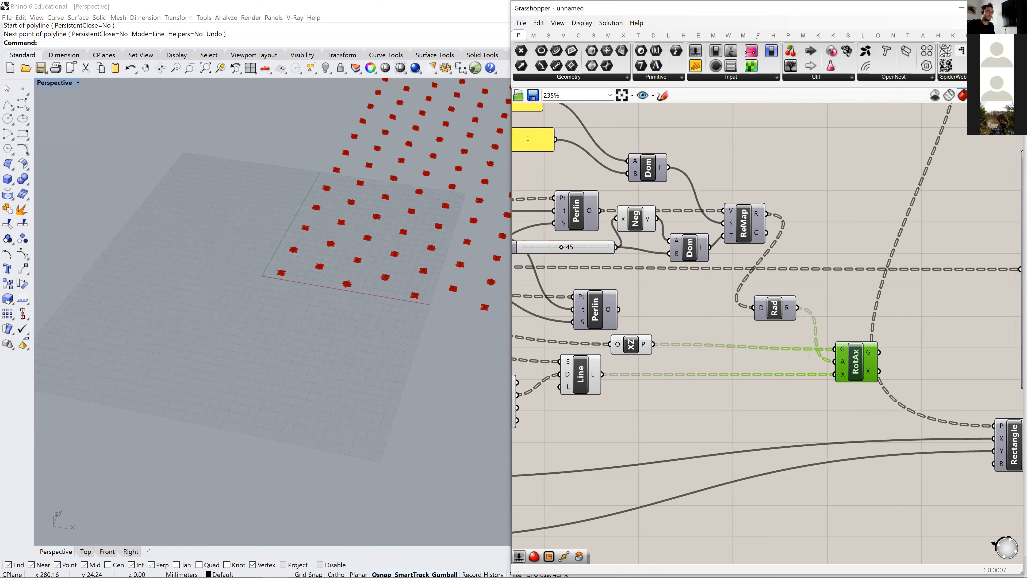
- Delete the large panel listing the data tree branches beyond Rotate Axis
scroll(898, 362, "down", 1)
right_click_drag(916, 369, 944, 261)
scroll(914, 306, "down", 1)
right_click_drag(979, 300, 740, 263)
scroll(841, 266, "down", 3)
left_click(840, 243)
right_click_drag(836, 260, 759, 266)
key("Delete")
- Move the Rectangle component further away from Rotate Axis to free up canvas space
left_click(724, 289)
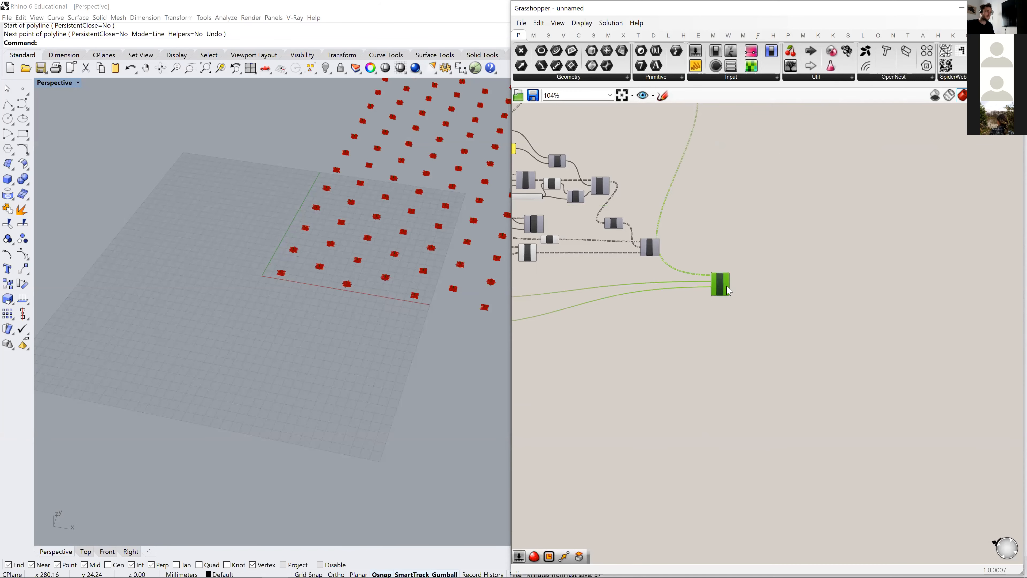
scroll(768, 263, "up", 4)
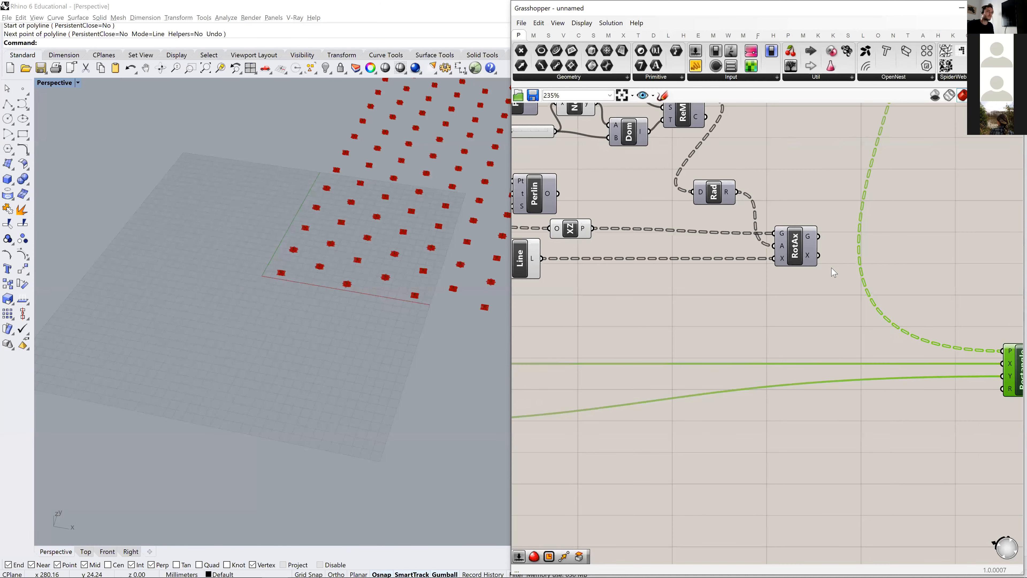
right_click_drag(823, 268, 772, 271)
scroll(716, 290, "down", 3)
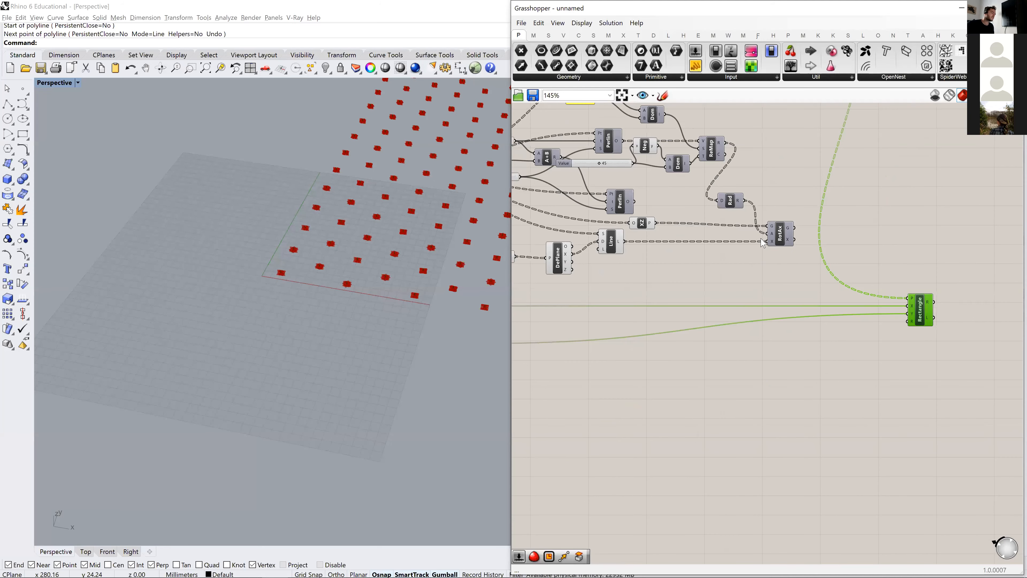
scroll(316, 285, "up", 4)
scroll(763, 253, "down", 1)
- Duplicate Rotate Axis with its wires and connect the first one's rotated geometry to the copy's geometry input
left_click(784, 241)
left_click_drag(813, 273, 812, 272, "alt")
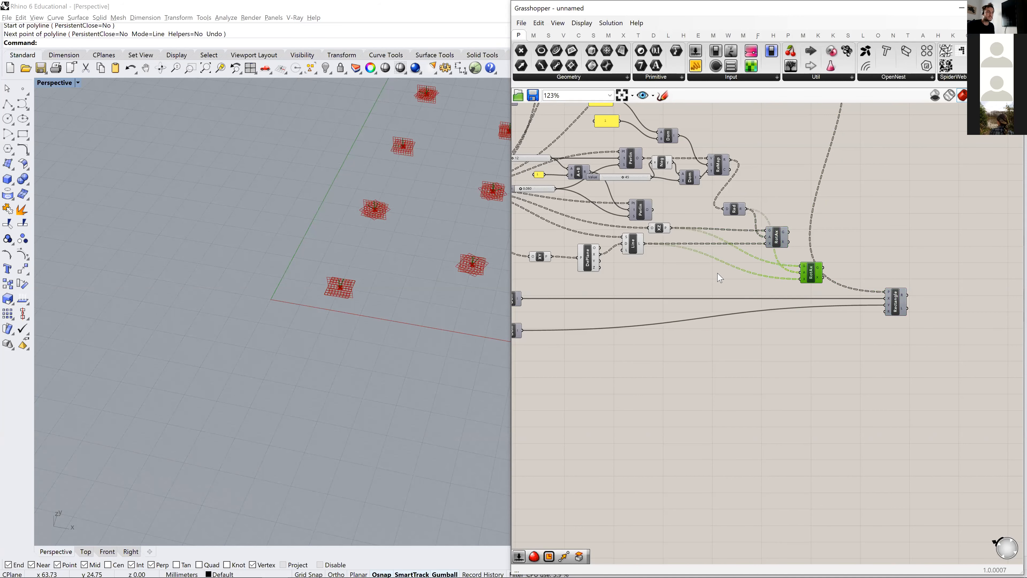
right_click_drag(709, 266, 736, 256)
left_click_drag(809, 233, 803, 232)
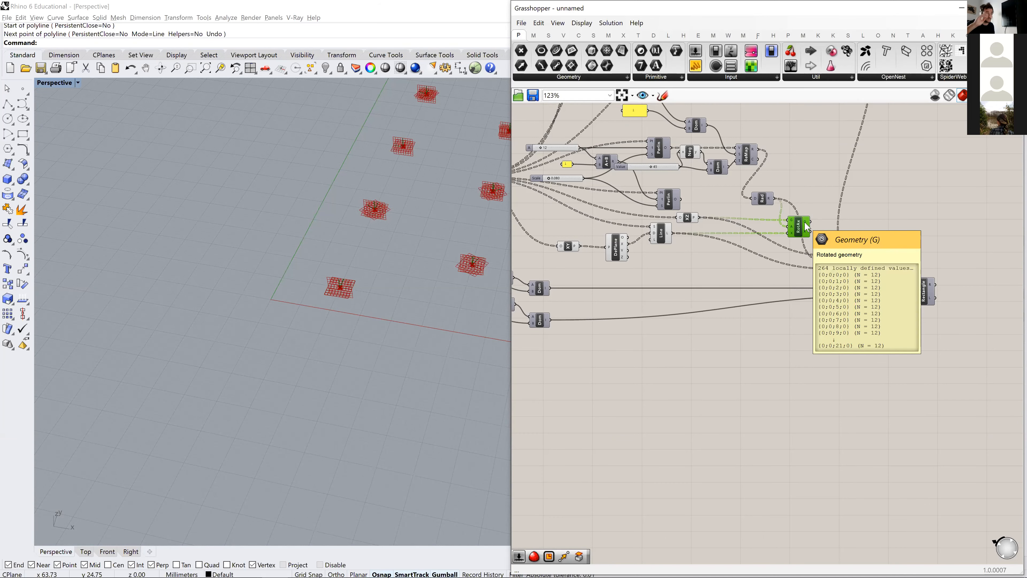
scroll(807, 227, "up", 3)
left_click_drag(809, 221, 865, 292)
- Move Deconstruct Plane back toward the XY plane component and duplicate Line SDL with its wires below the original
right_click_drag(537, 265, 654, 235)
left_click_drag(652, 231, 624, 233)
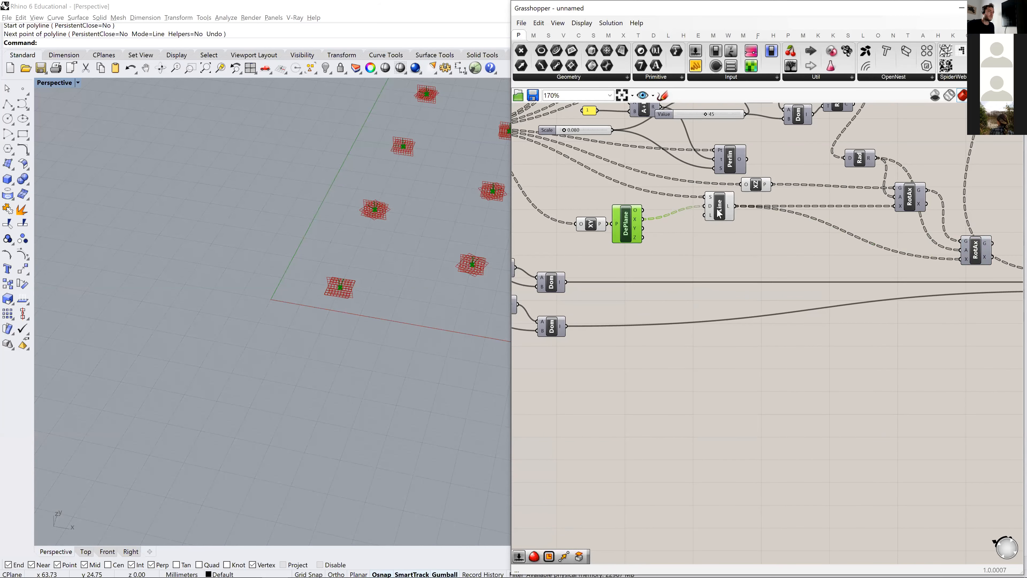
left_click(719, 217)
left_click_drag(722, 269, 723, 270, "alt")
left_click(632, 244)
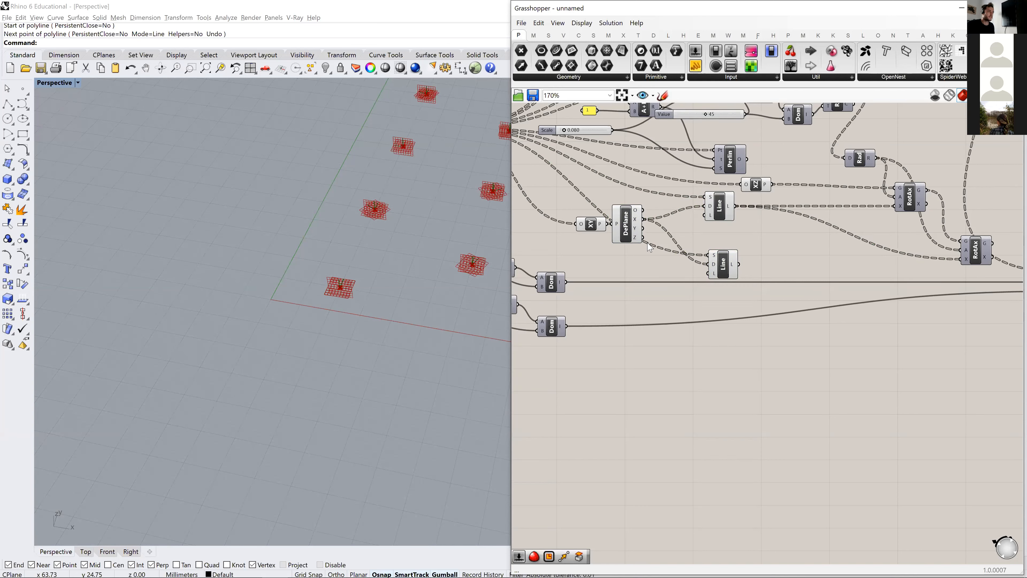
- Connect Deconstruct Plane's Z output to the lower Line's direction, and feed that line into the second Rotate Axis as its axis
left_click_drag(644, 237, 740, 265)
right_click_drag(678, 259, 625, 263)
left_click_drag(639, 264, 838, 261)
left_click(698, 216)
scroll(700, 220, "down", 3)
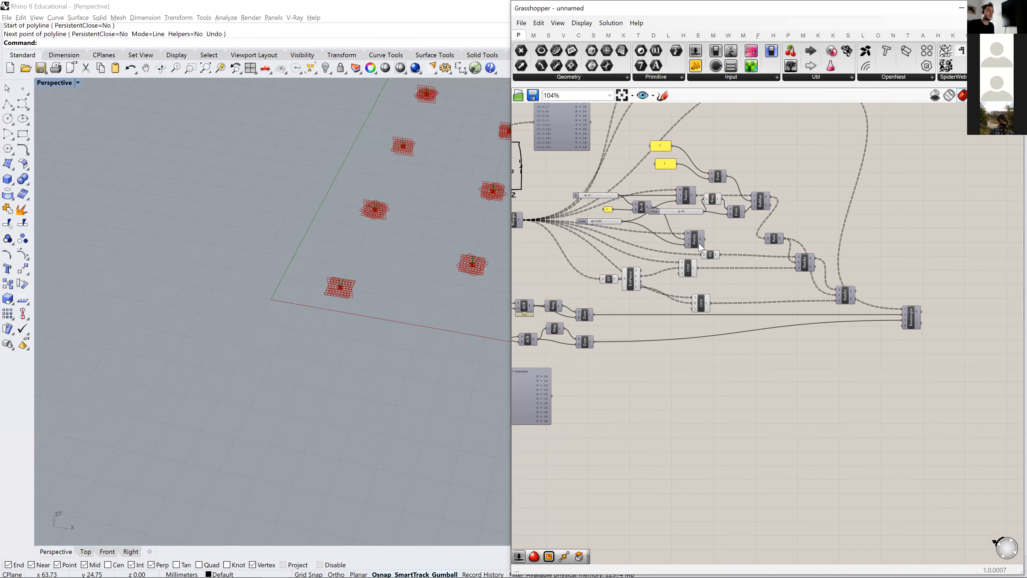
- Move the second Perlin component below the Line components and shift Rectangle and both Rotate Axis components further from their sources
left_click_drag(694, 240, 700, 364)
right_click_drag(926, 321, 843, 320)
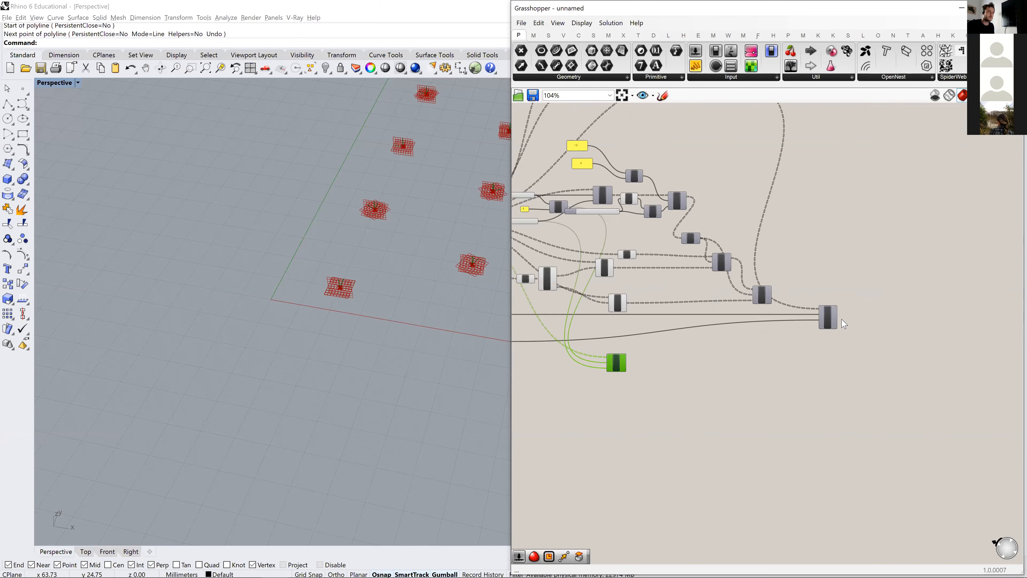
left_click_drag(826, 316, 920, 368)
scroll(641, 310, "up", 2)
left_click_drag(606, 299, 599, 295)
left_click_drag(754, 243, 783, 233)
left_click_drag(812, 289, 851, 280)
left_click(744, 154)
right_click_drag(748, 157, 849, 211)
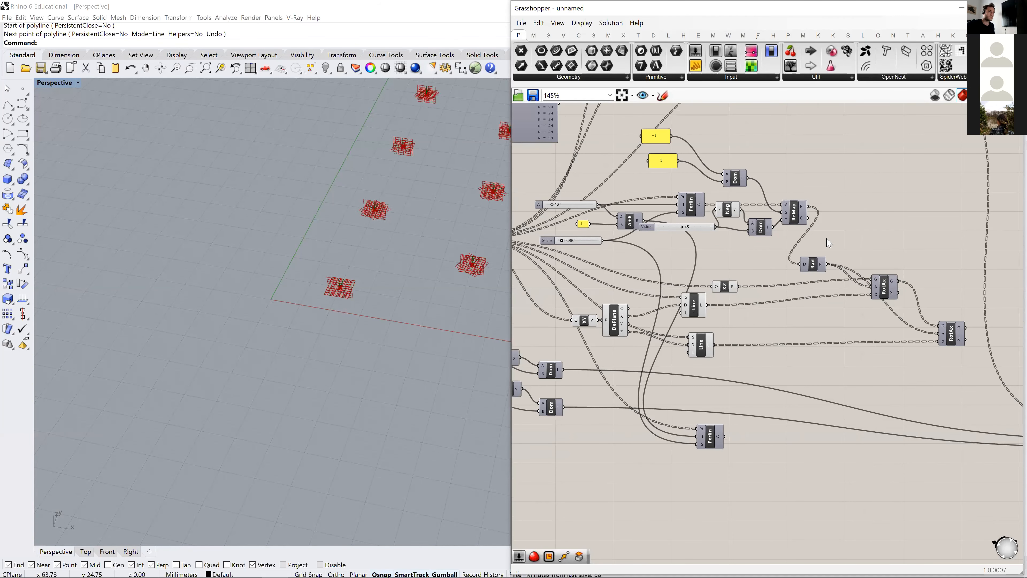
- Duplicate both domains, Negative, Remap, Radians and the Value slider with their wires, placing the copies near the lower Perlin
left_click_drag(841, 186, 729, 196)
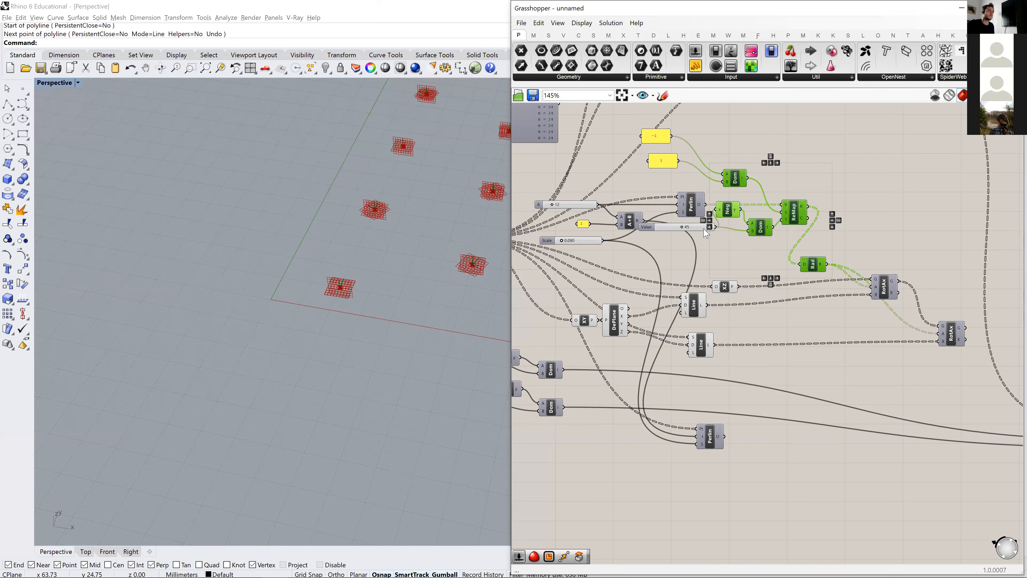
left_click(687, 231, "shift")
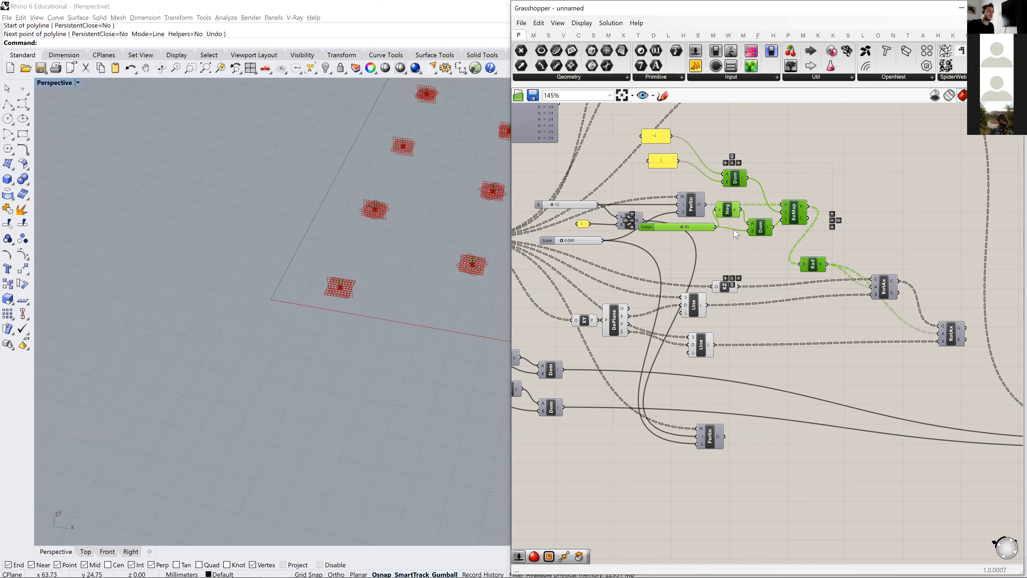
left_click_drag(761, 231, 808, 515)
scroll(833, 485, "up", 3)
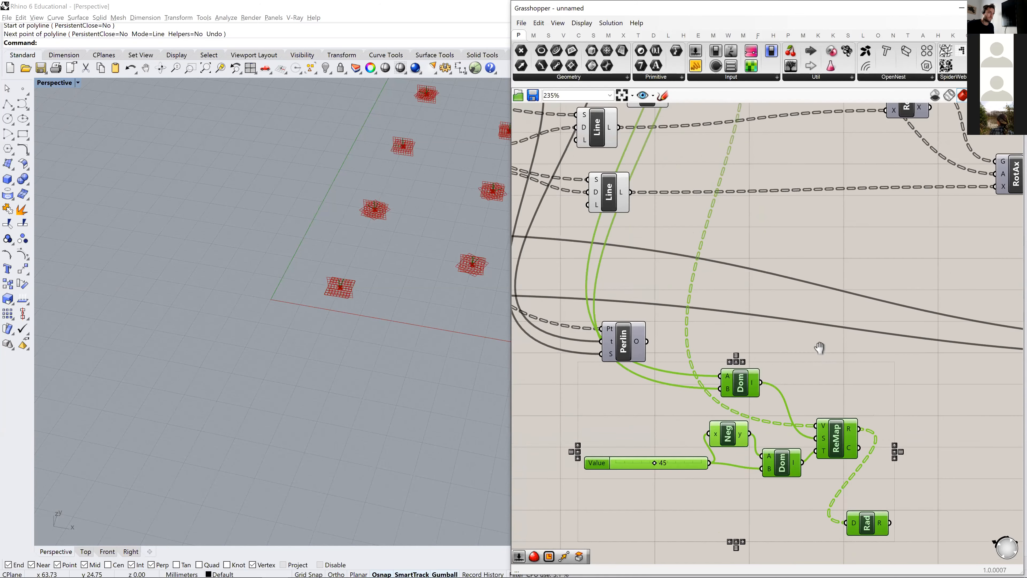
left_click(848, 345)
- Wire the lower Perlin noise through the copied Remap and Radians into the second Rotate Axis angle, with the slider at 26
scroll(857, 356, "down", 3)
left_click_drag(873, 453, 884, 263)
left_click(889, 315)
right_click_drag(639, 475, 635, 428)
left_click_drag(616, 425, 619, 426)
scroll(889, 234, "down", 1)
right_click_drag(889, 233, 809, 304)
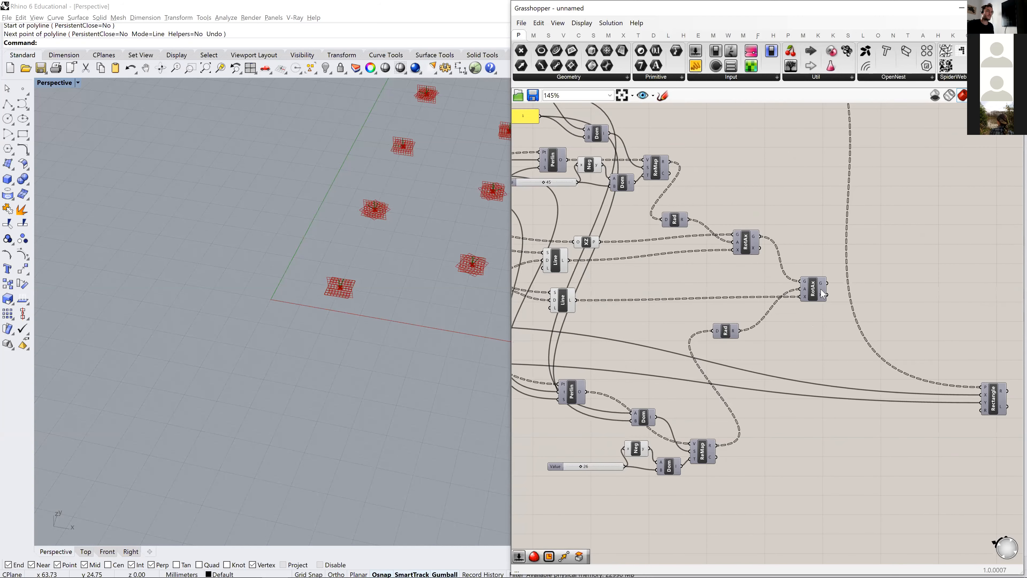
- Enable the second Rotate Axis preview and hide the previews of the XY, XZ, Deconstruct Plane and Line components
middle_click(823, 294)
left_click(842, 269)
right_click_drag(587, 303, 766, 323)
left_click_drag(820, 355, 539, 228)
middle_click(588, 212)
left_click(620, 181)
- Connect the second Rotate Axis's rotated geometry to the Rectangle component's plane input
scroll(820, 344, "down", 3)
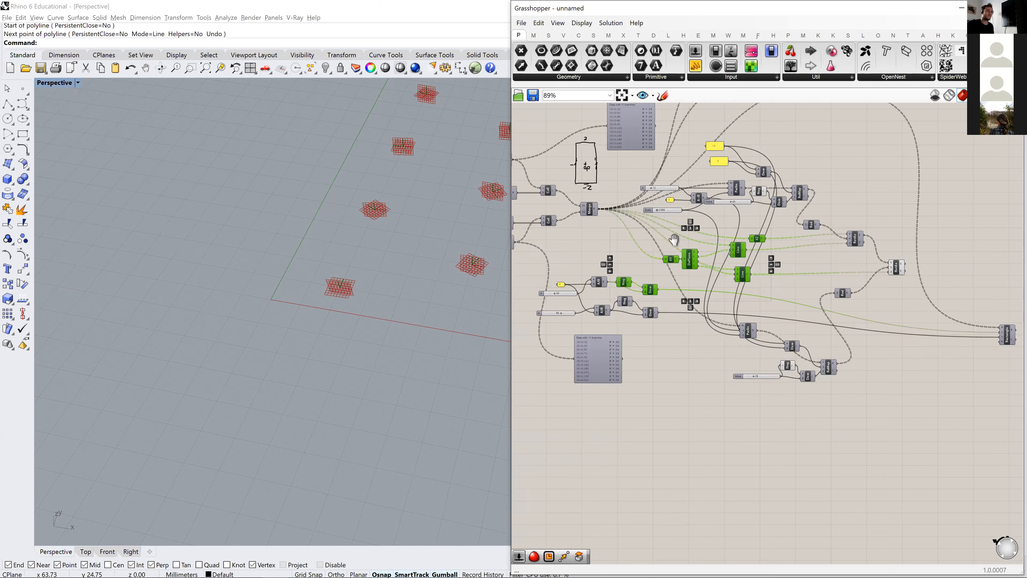
scroll(829, 312, "up", 4)
left_click_drag(736, 263, 842, 285)
left_click(858, 298)
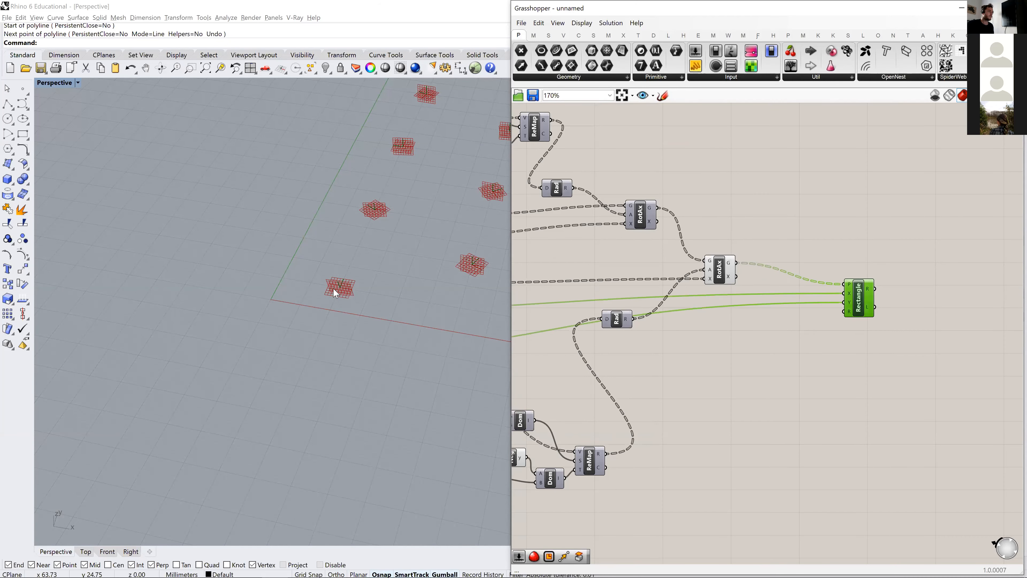
- Enable the preview of the Rectangle component to show the rotated panels
scroll(385, 280, "down", 5)
right_click_drag(424, 233, 279, 300, "shift")
scroll(223, 357, "up", 6)
scroll(187, 385, "down", 2)
right_click_drag(192, 373, 202, 429)
left_click_drag(856, 302, 857, 312)
middle_click(856, 312)
left_click(878, 292)
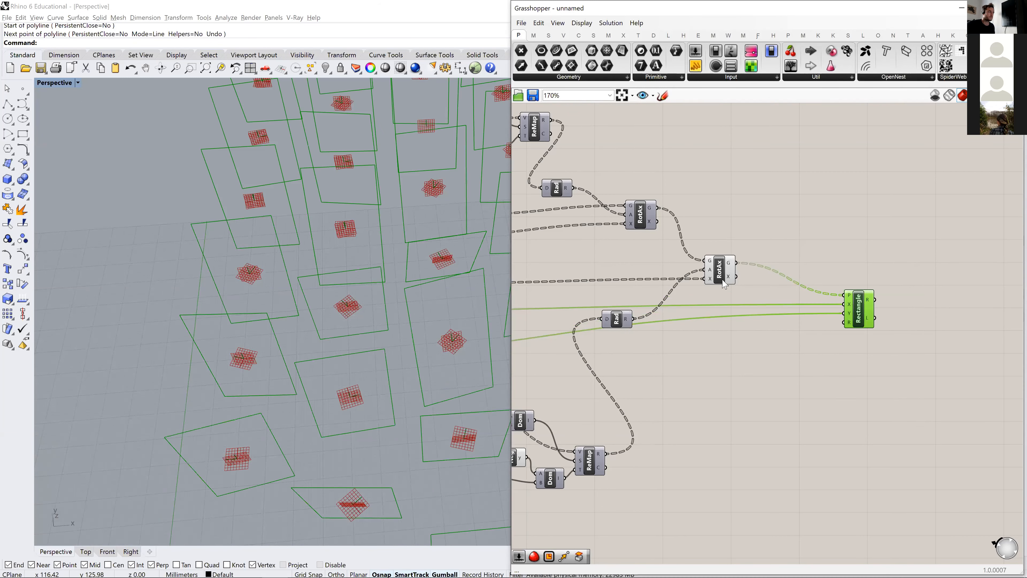
- Hide the second Rotate Axis preview and inspect the rotated rectangles
left_click(728, 276)
middle_click(719, 269)
left_click(753, 234)
scroll(768, 231, "down", 4)
scroll(281, 316, "down", 6)
scroll(315, 360, "up", 6)
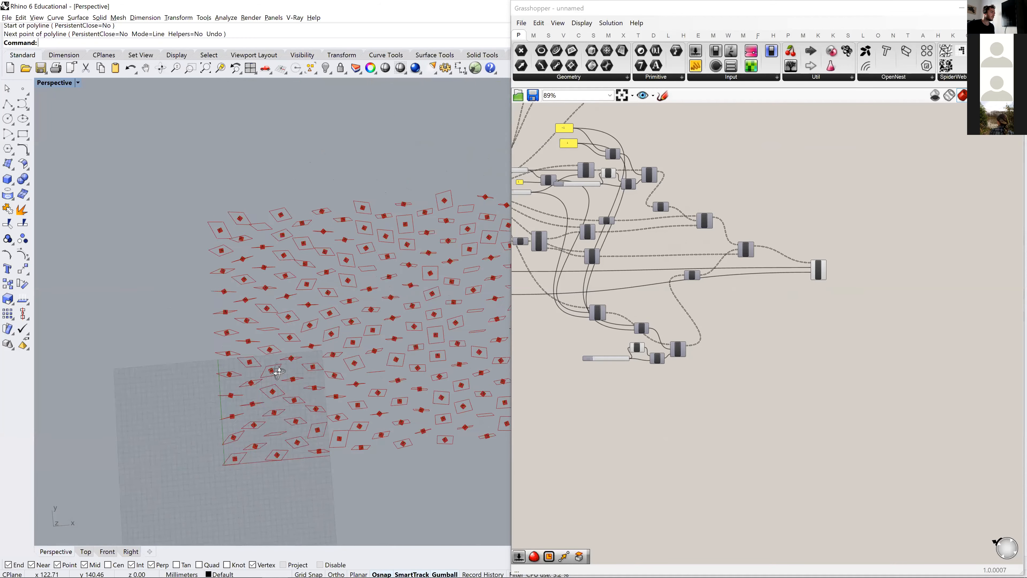
right_click_drag(263, 418, 750, 351)
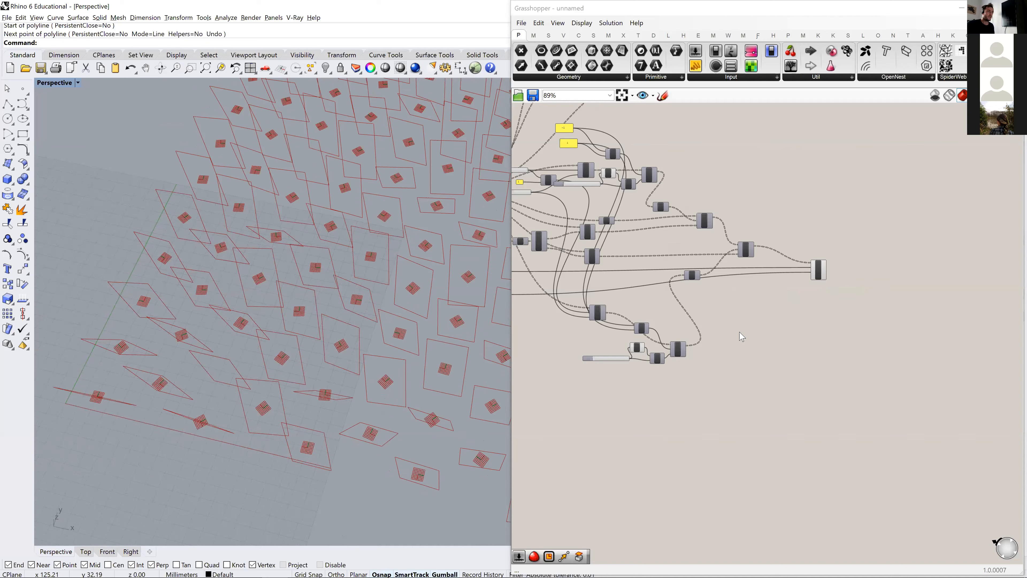
- Hide the plane preview of the last component in the upper noise chain so only the rectangles are drawn
right_click_drag(801, 453, 960, 491)
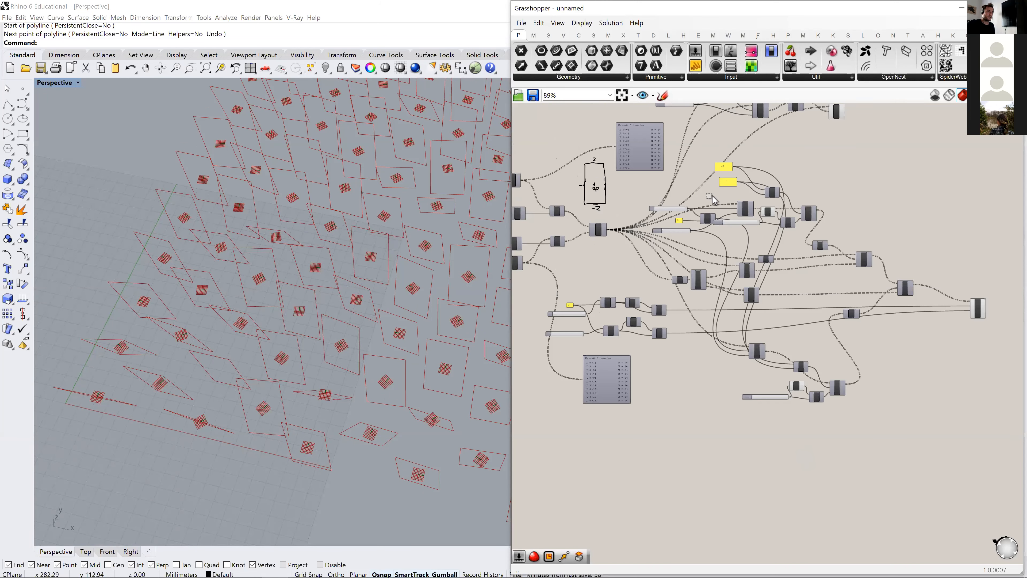
left_click_drag(806, 459, 701, 185)
middle_click(676, 226)
left_click(928, 344)
right_click_drag(732, 325, 679, 314)
scroll(904, 301, "up", 3)
left_click(897, 308)
scroll(808, 326, "down", 7)
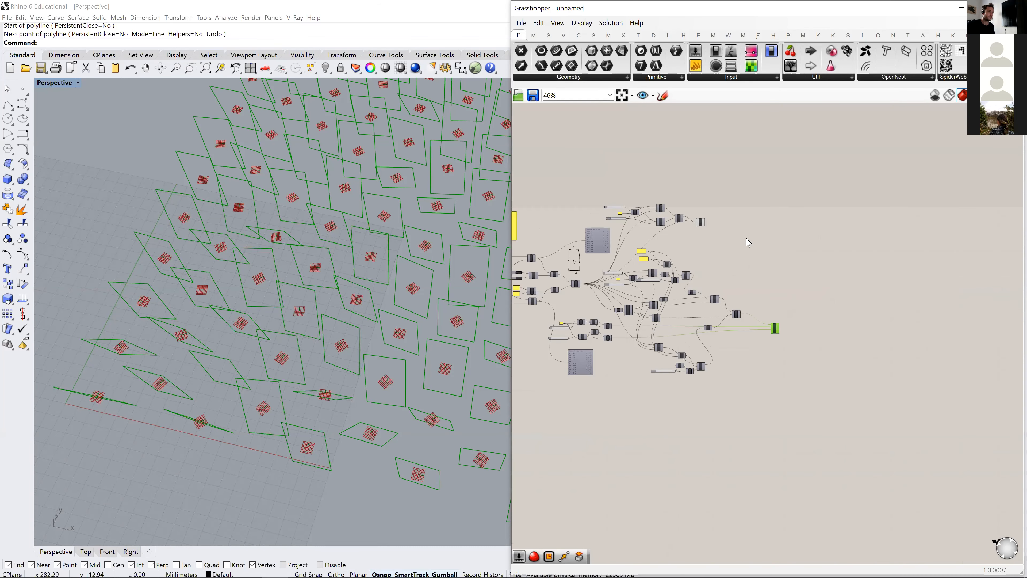
scroll(723, 225, "up", 5)
left_click_drag(709, 254, 682, 210)
middle_click(682, 210)
left_click(720, 176)
left_click(780, 339)
- Move Rectangle, both Rotate Axis and both Radians components further from the noise chains, lining each Radians up with its Rotate Axis
scroll(780, 339, "down", 3)
right_click_drag(858, 285, 964, 209)
scroll(748, 321, "up", 3)
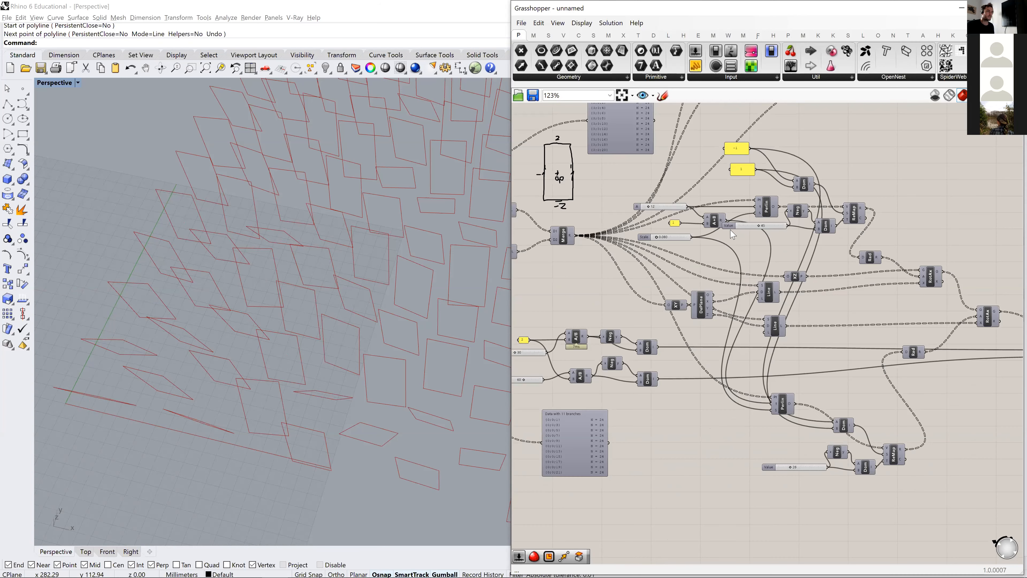
right_click_drag(865, 241, 715, 216)
left_click_drag(939, 335, 994, 335)
left_click_drag(846, 296, 962, 307)
left_click_drag(775, 254, 904, 271)
left_click(767, 329)
left_click_drag(767, 330, 905, 300)
right_click_drag(753, 278, 774, 293)
left_click_drag(742, 249, 872, 286)
right_click_drag(730, 233, 799, 253)
left_click_drag(834, 261, 615, 164)
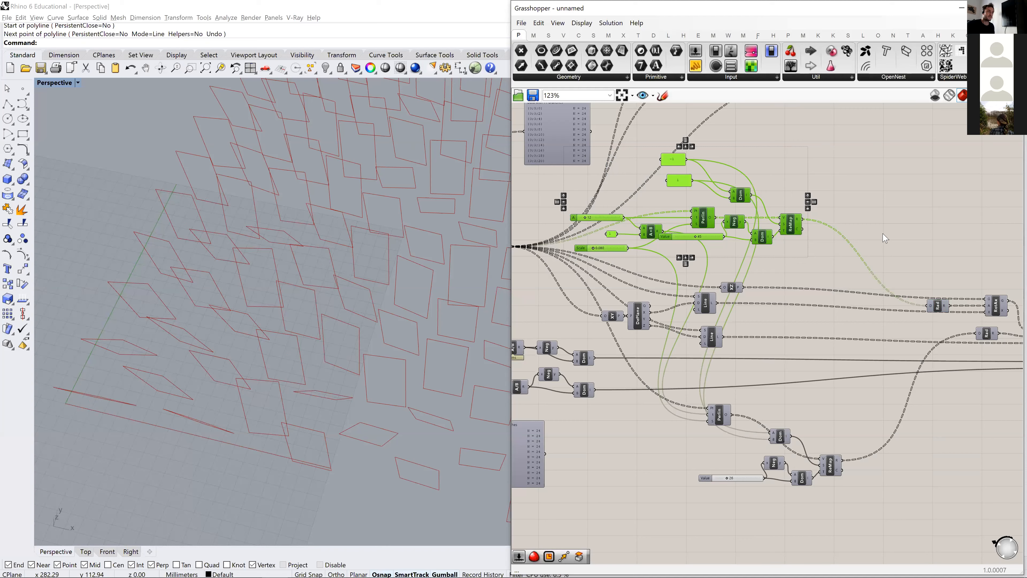
left_click(890, 240)
- Increase the lower Value slider to widen the second rotation's angle range, and inspect the panels from several angles
scroll(846, 283, "up", 3)
scroll(770, 421, "down", 2)
right_click_drag(791, 410, 757, 289)
right_click_drag(349, 400, 384, 391)
scroll(363, 395, "down", 5)
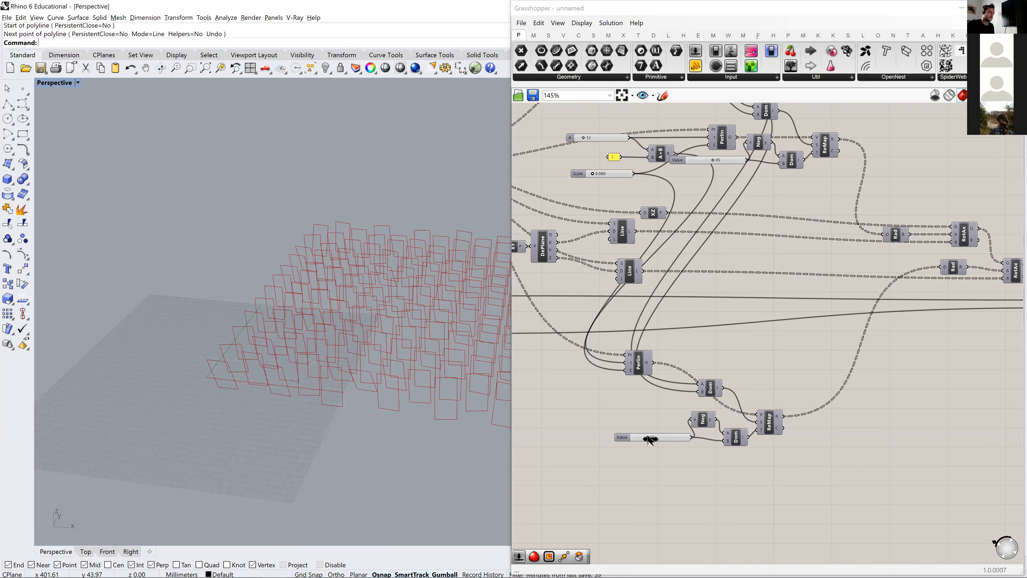
mouse_move(650, 438)
left_mouse_down()
mouse_move(691, 438)
mouse_move(634, 442)
mouse_move(668, 442)
left_mouse_up()
right_click_drag(387, 346, 397, 412)
right_click_drag(354, 316, 364, 309)
right_click_drag(676, 287, 701, 367)
right_click_drag(298, 379, 292, 334)
right_click_drag(343, 415, 314, 411, "shift")
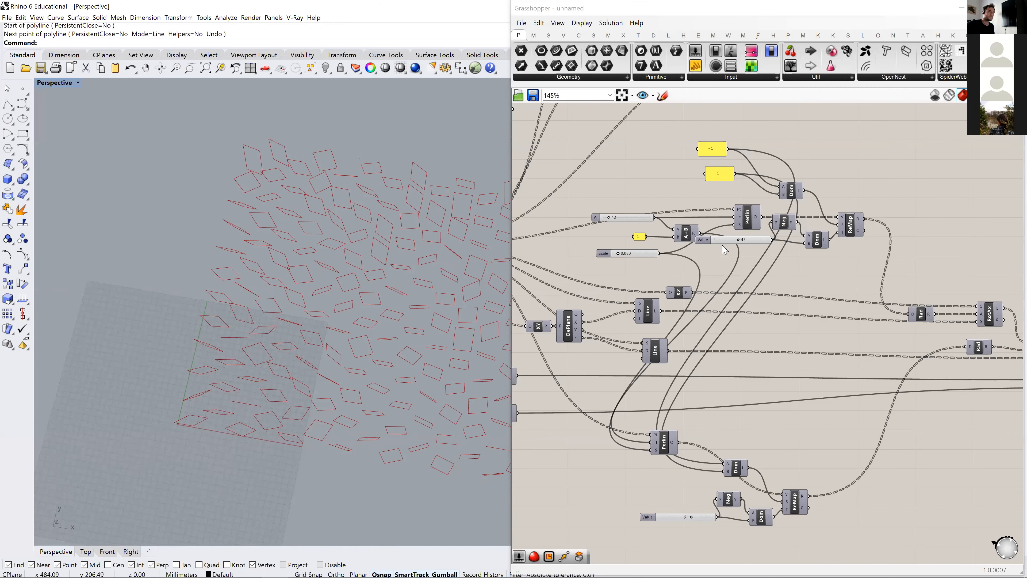
- Move the upper Value slider clear of the Addition component and its wires
left_click_drag(861, 239, 940, 236)
left_click_drag(713, 243, 750, 273)
right_click_drag(750, 272, 843, 282)
- Try the noise Scale slider at 0.001 and view the resulting panel field
scroll(721, 271, "up", 5)
right_click_drag(721, 273, 786, 292)
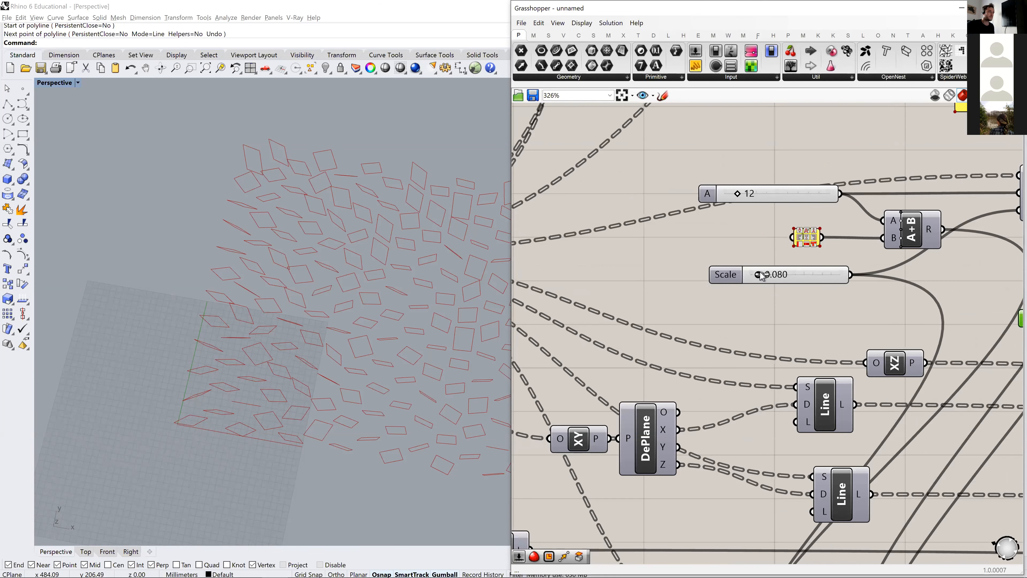
scroll(760, 273, "up", 3)
left_click_drag(760, 273, 749, 282)
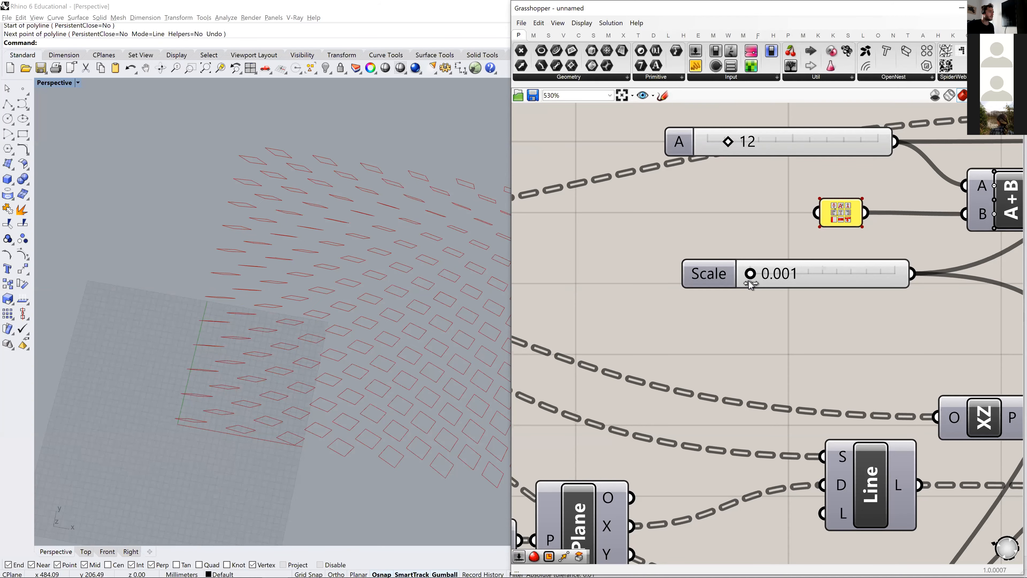
scroll(761, 321, "down", 3)
scroll(340, 337, "down", 4)
right_click_drag(340, 337, 258, 314, "shift")
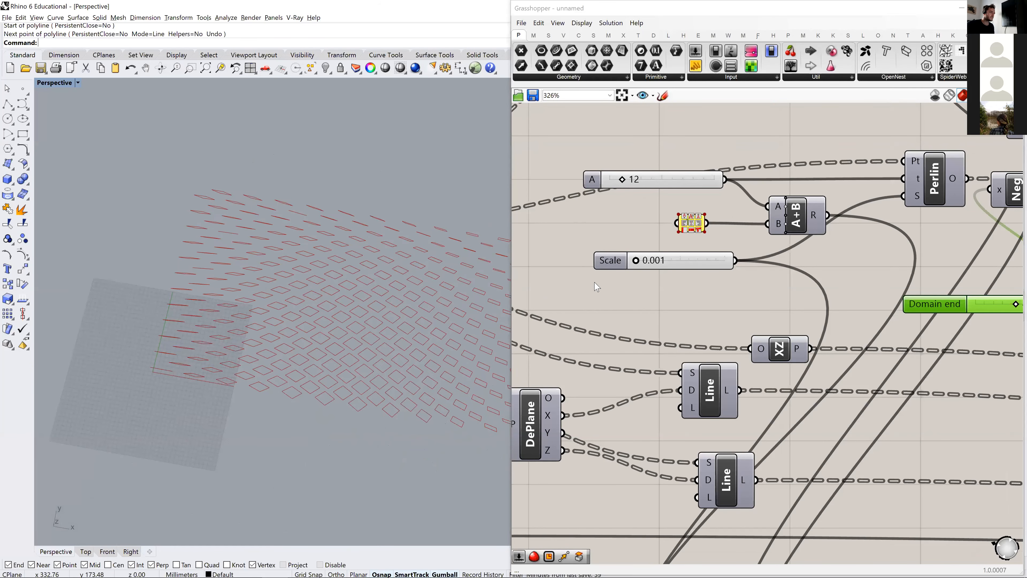
- Set the Scale slider's maximum to 0.02 and its value to 0.005
double_click(615, 261)
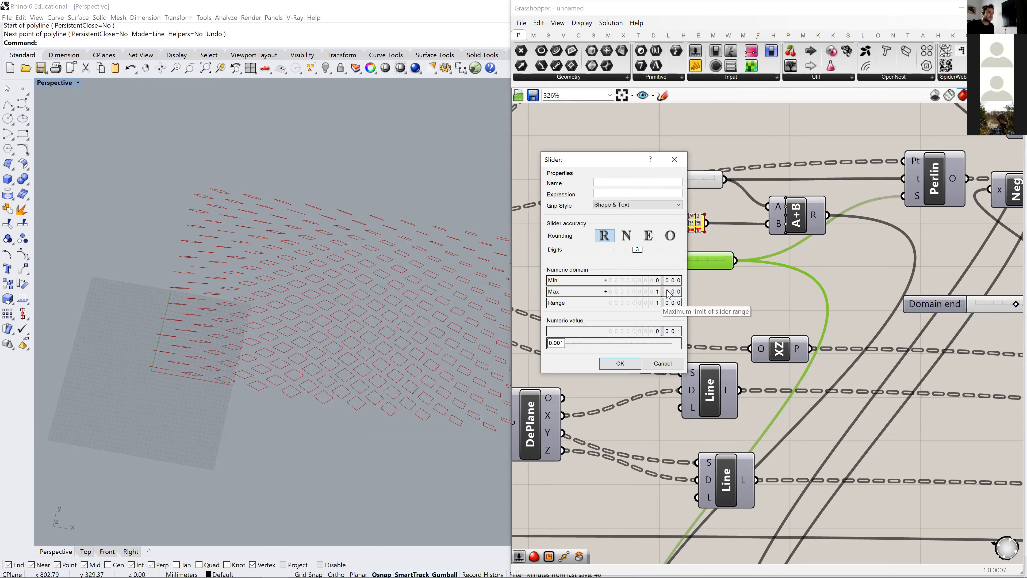
scroll(670, 292, "down", 1)
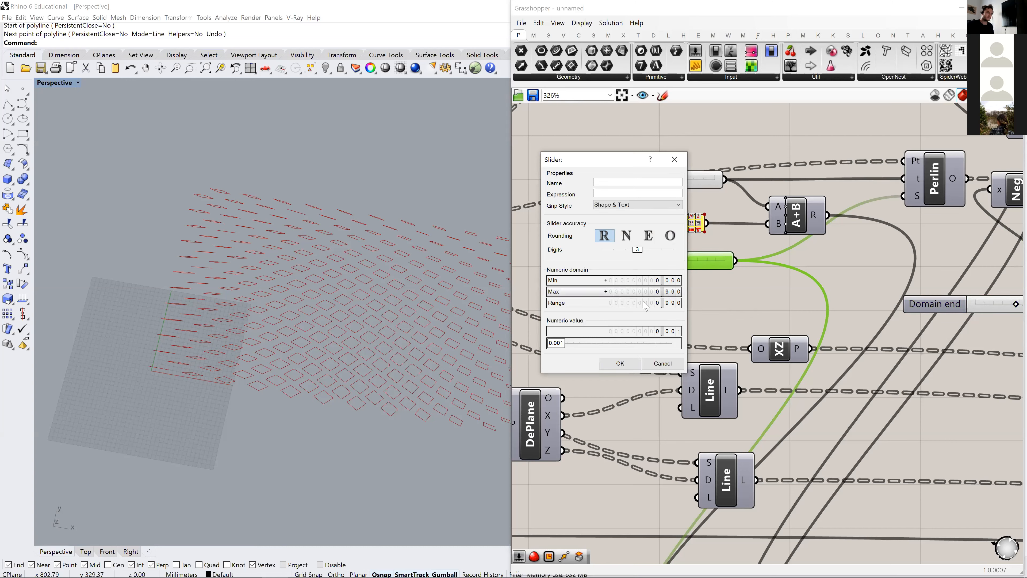
double_click(659, 291)
type("0.0")
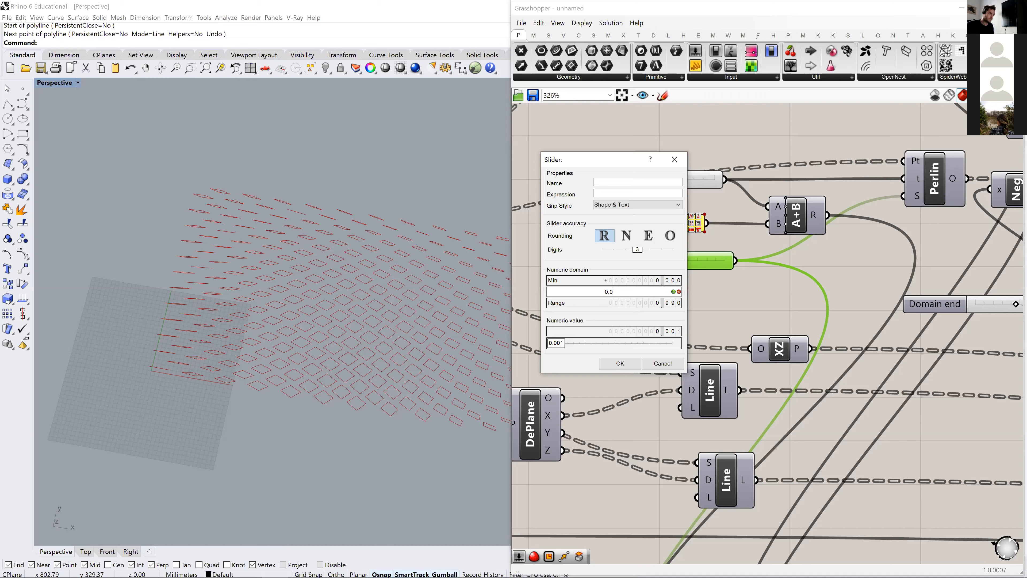
type("2")
left_click(673, 292)
left_click(620, 363)
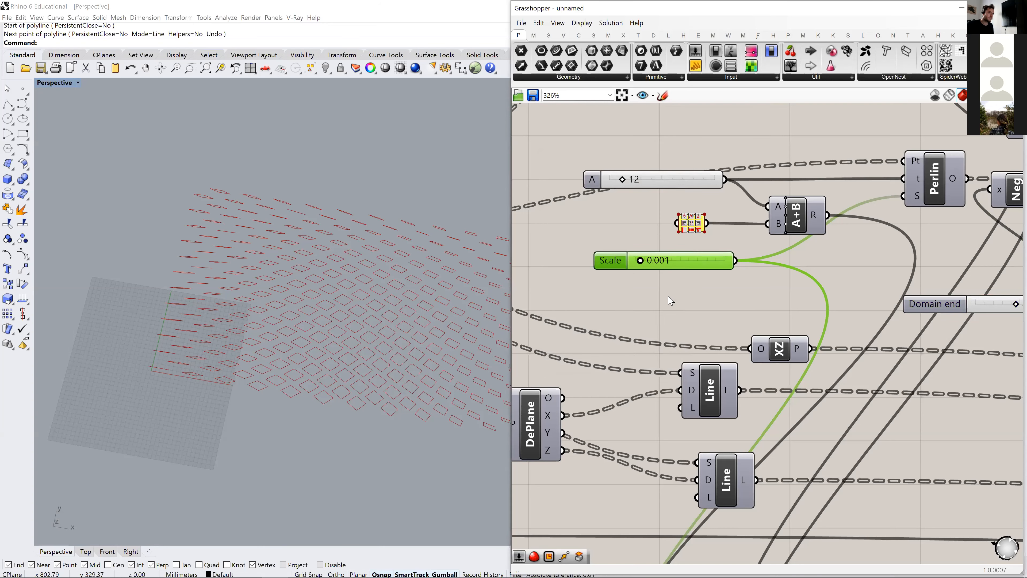
left_click_drag(642, 269, 662, 270)
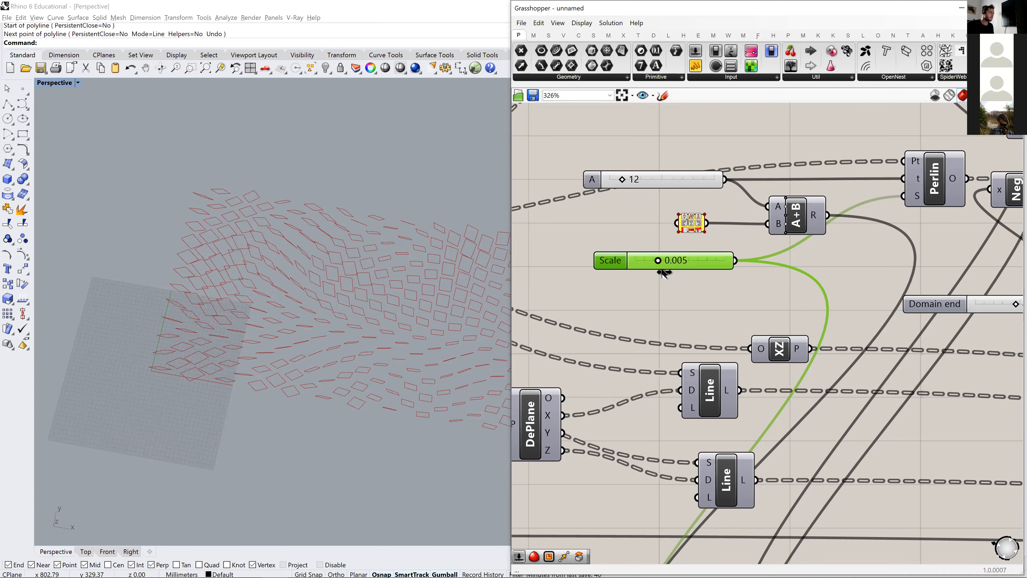
scroll(282, 306, "down", 5)
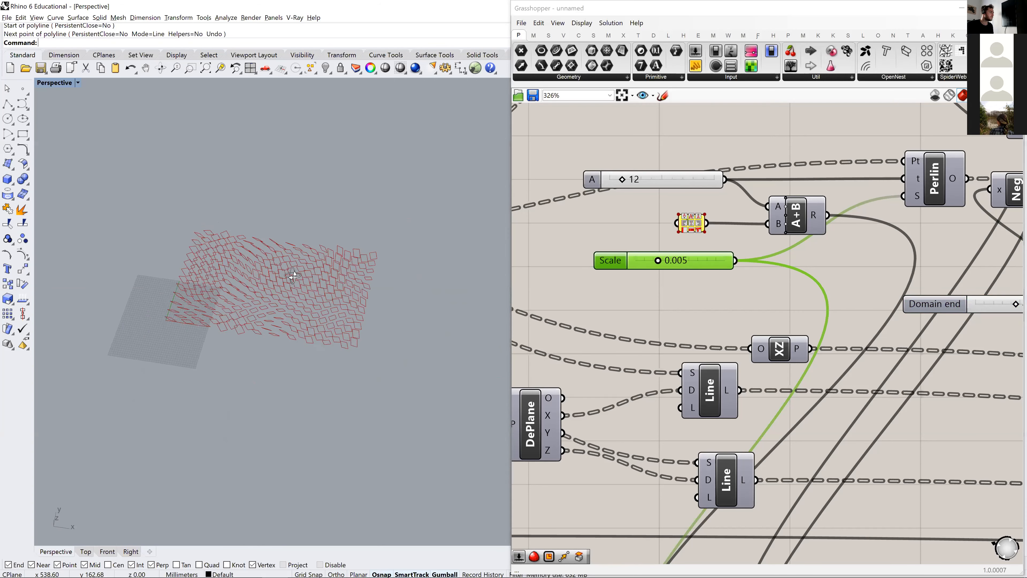
- Increase the Scale slider's number of decimal digits and fine-tune the noise scale while checking the panels
double_click(612, 261)
left_click_drag(636, 246, 670, 271)
left_click(618, 358)
right_click_drag(328, 318, 189, 266)
scroll(188, 267, "up", 8)
right_click_drag(179, 360, 194, 346)
left_click_drag(671, 263, 668, 273)
right_click_drag(349, 295, 277, 295)
scroll(361, 329, "down", 5)
- Select the Rectangle component to highlight its panels and examine the panel field from a low angle
right_click_drag(801, 300, 641, 289)
right_click_drag(939, 287, 624, 224)
scroll(624, 224, "down", 4)
right_click_drag(933, 352, 745, 294)
left_click_drag(764, 304, 783, 313)
right_click_drag(293, 281, 263, 329)
scroll(253, 374, "up", 7)
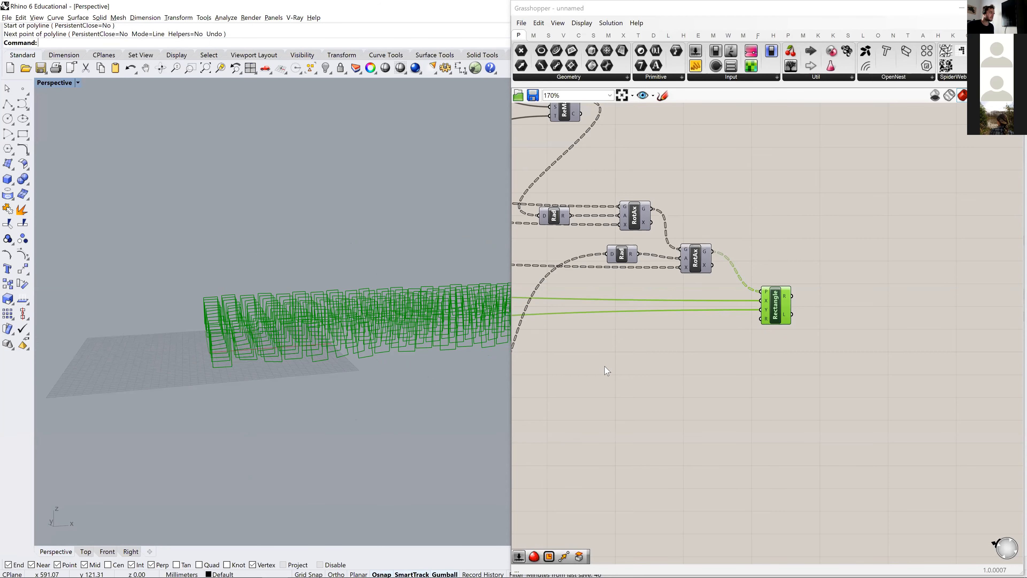
left_click(630, 356)
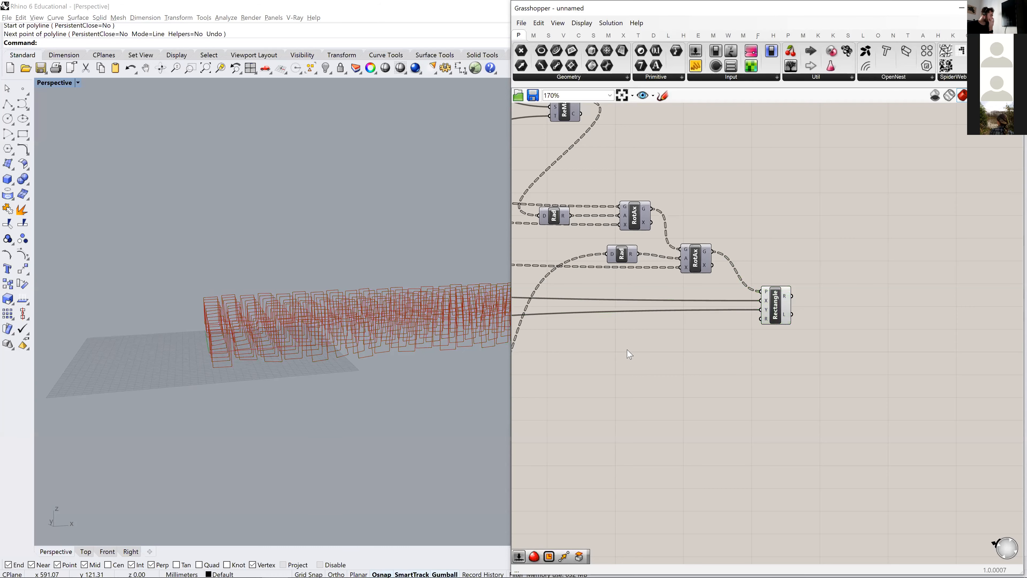
- Switch to Acrobat Reader to view the panel photo in Subdigital.pdf, return to Rhino, and compare the modelled panels from several angles
key("alt+Tab")
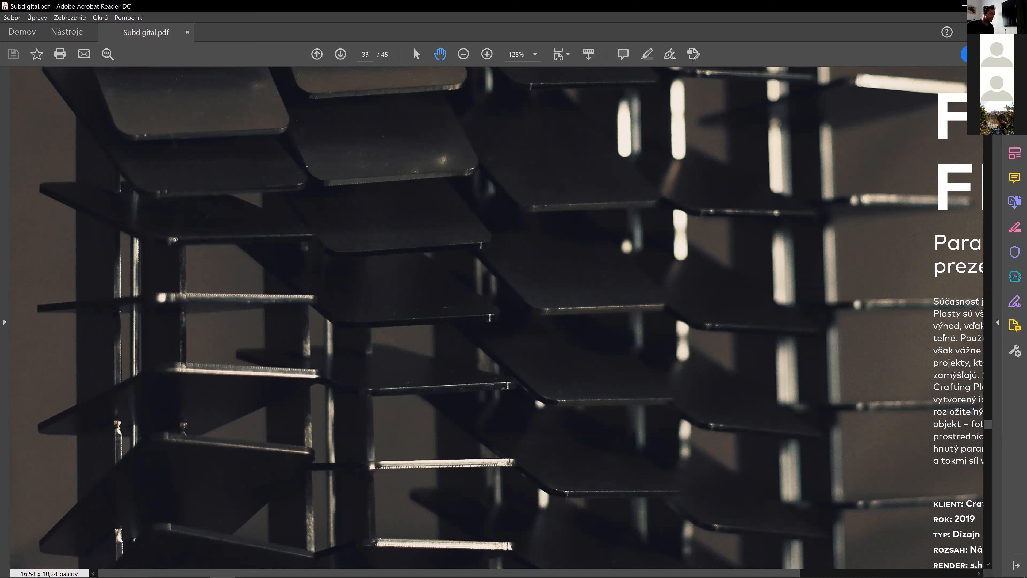
key("alt+Tab")
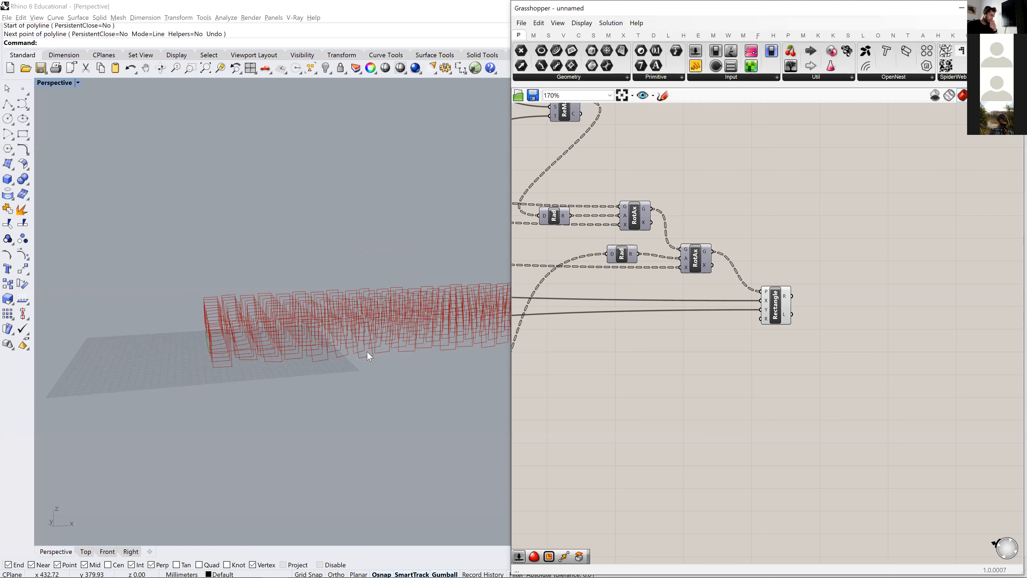
right_click_drag(426, 356, 253, 350)
scroll(258, 354, "up", 5)
scroll(254, 367, "down", 6)
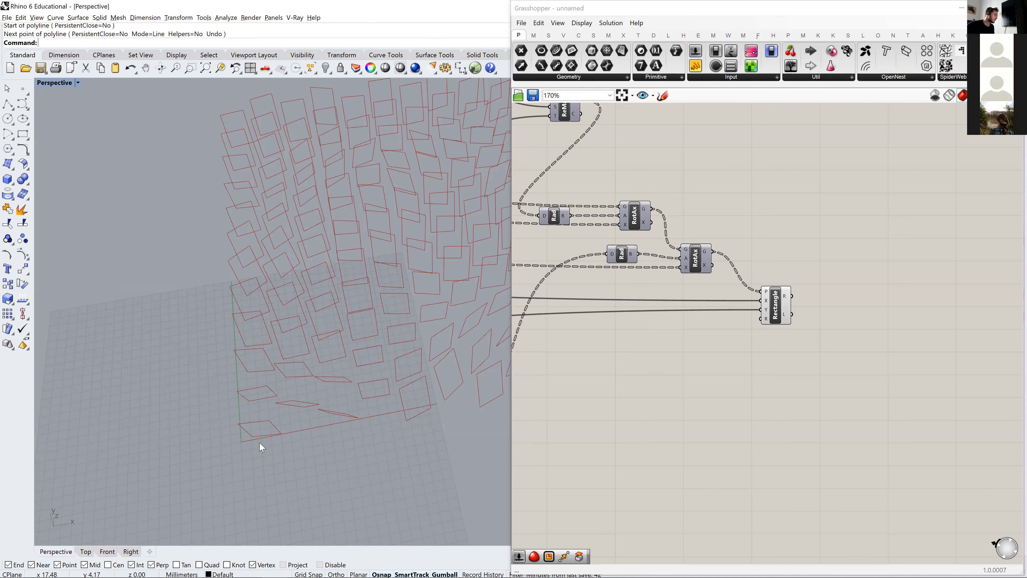
right_click_drag(266, 447, 165, 335)
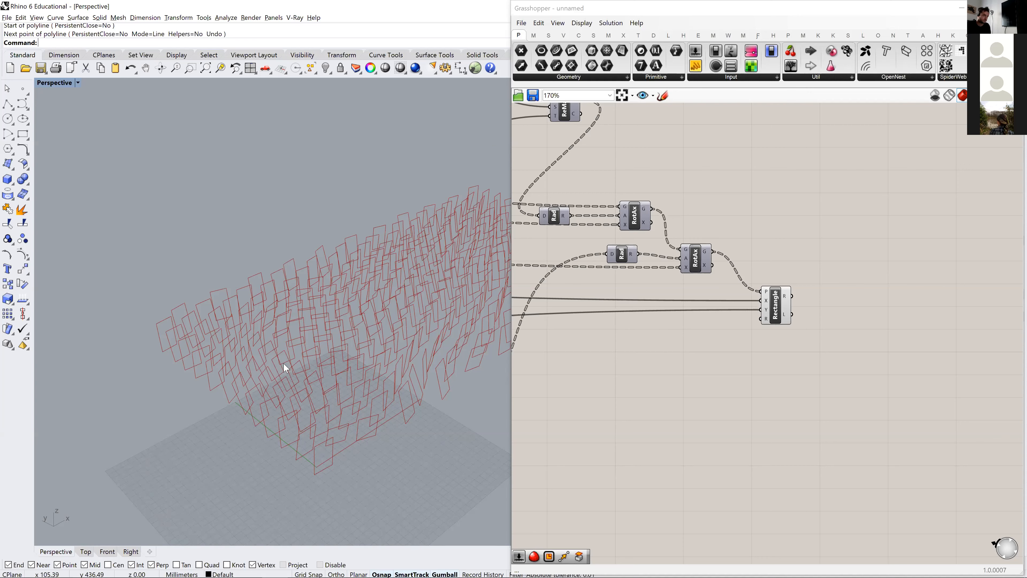
scroll(740, 356, "down", 3)
- Highlight the Rectangle output and trace the definition back to the grid, Cull and Merge components
left_click(769, 324)
scroll(781, 326, "down", 2)
right_click_drag(566, 409, 947, 350)
scroll(768, 330, "down", 2)
scroll(561, 180, "up", 4)
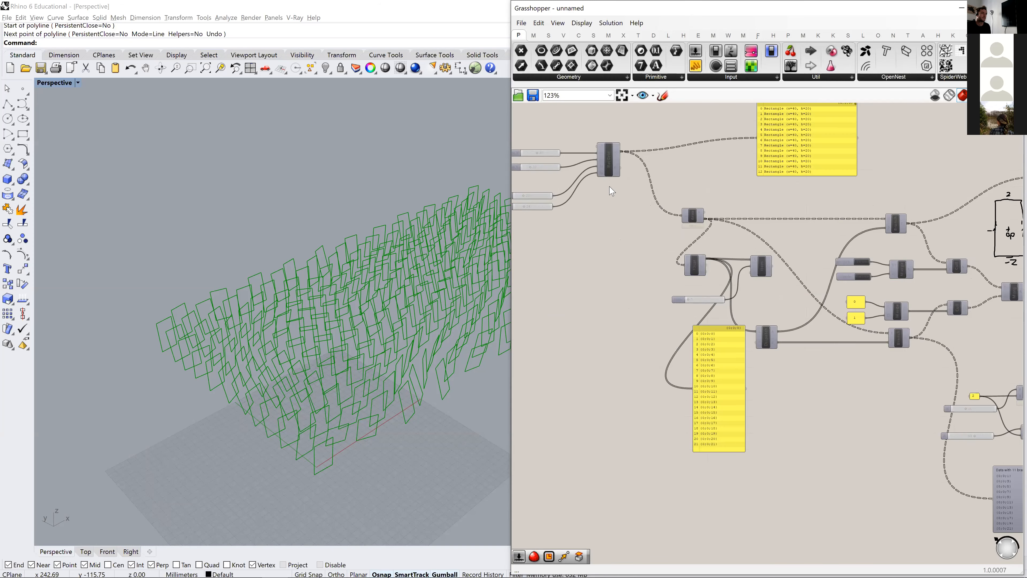
scroll(795, 234, "down", 2)
right_click_drag(951, 236, 728, 203)
scroll(747, 251, "up", 5)
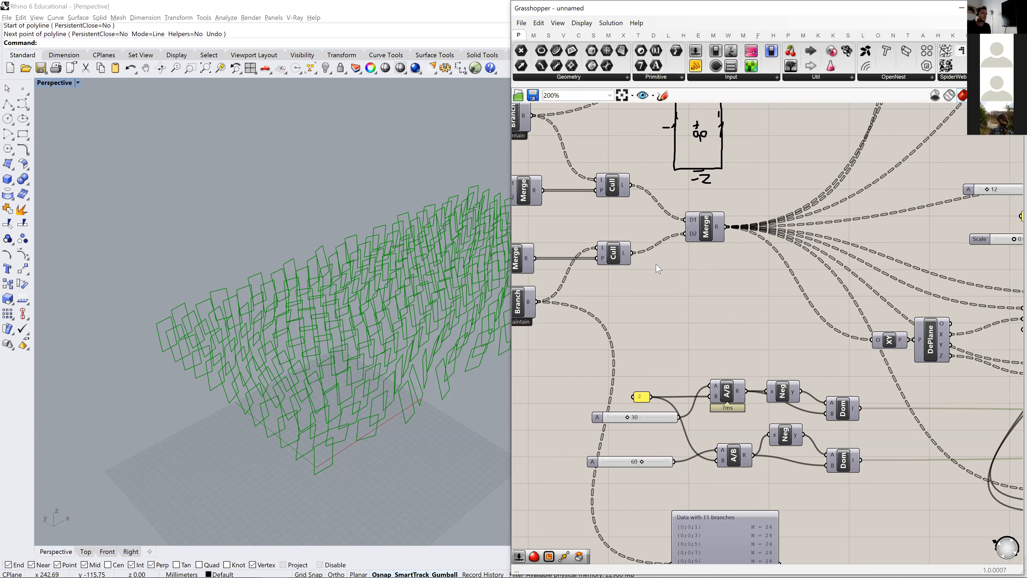
- Add a Point parameter and feed it with the centroids from the Area component
scroll(656, 265, "down", 3)
right_click_drag(579, 259, 832, 306)
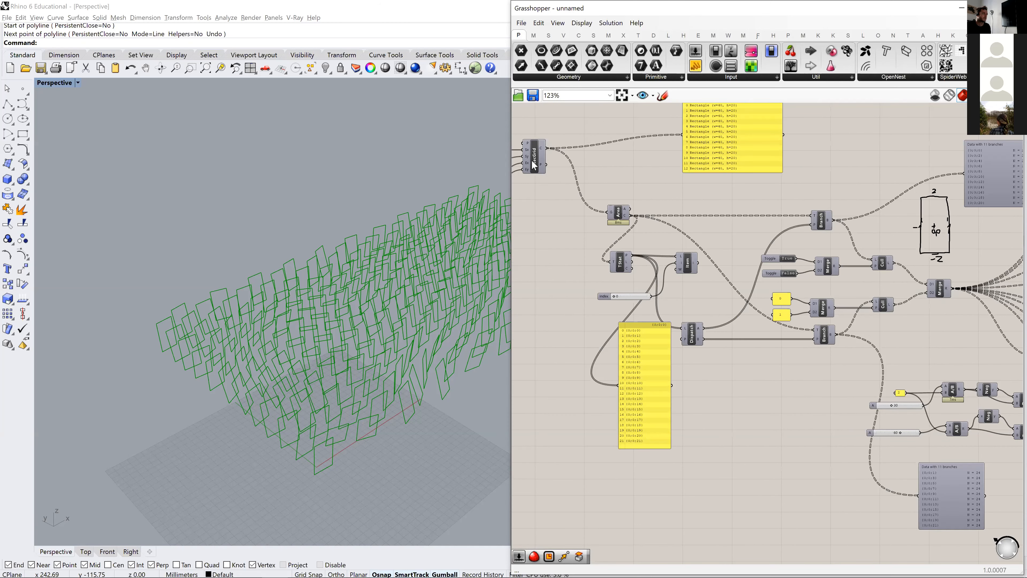
left_click_drag(626, 216, 607, 215)
double_click(650, 199)
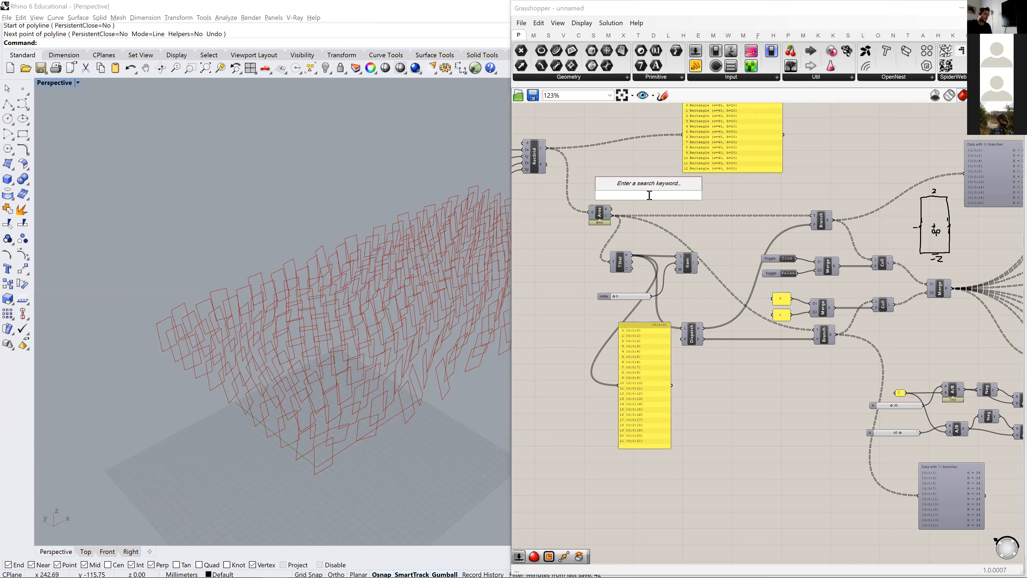
type("point")
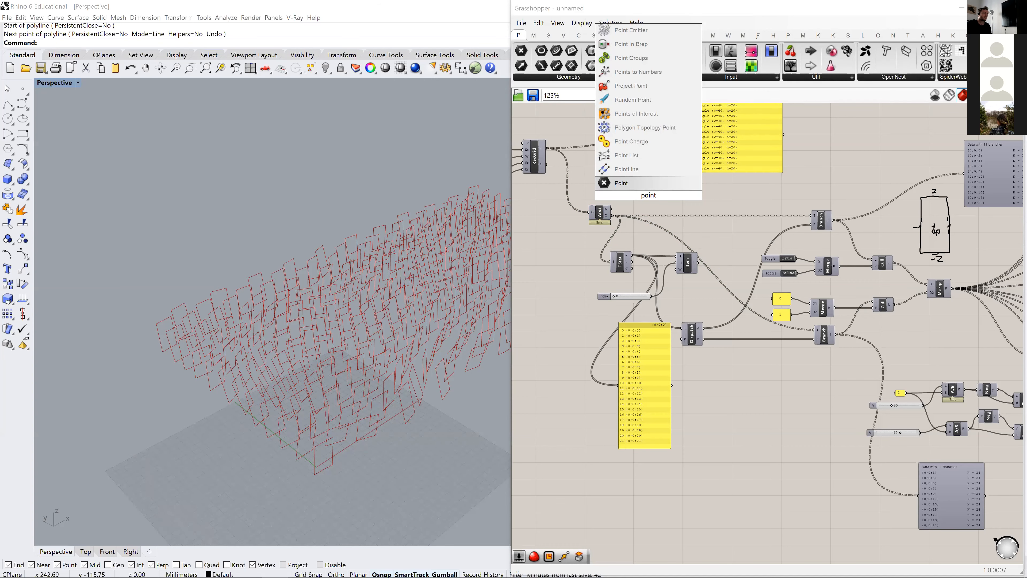
key("Return")
left_click_drag(612, 216, 642, 196)
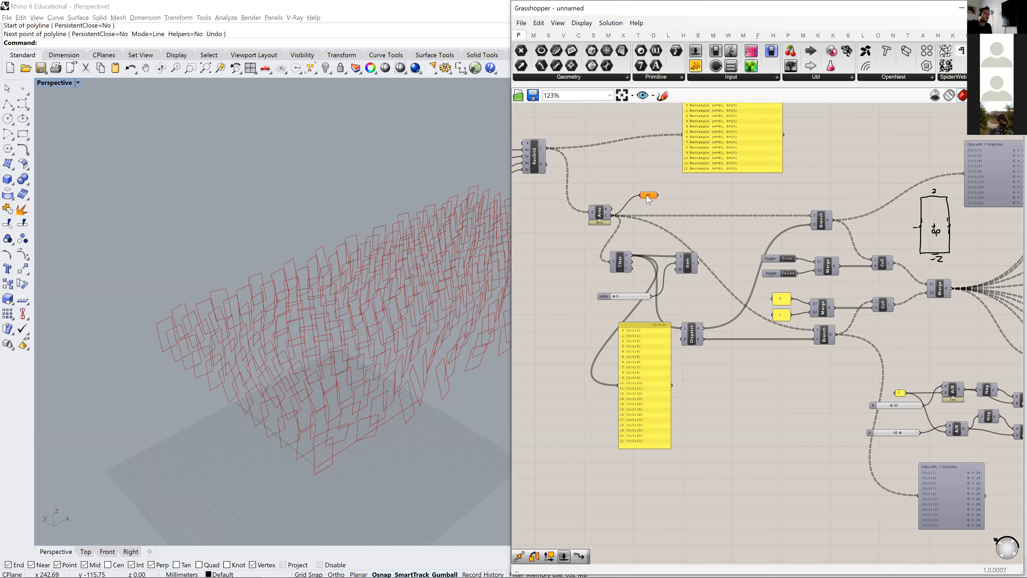
- Move the Point parameter to the end of the definition, below the final Rectangle component
scroll(933, 427, "down", 6)
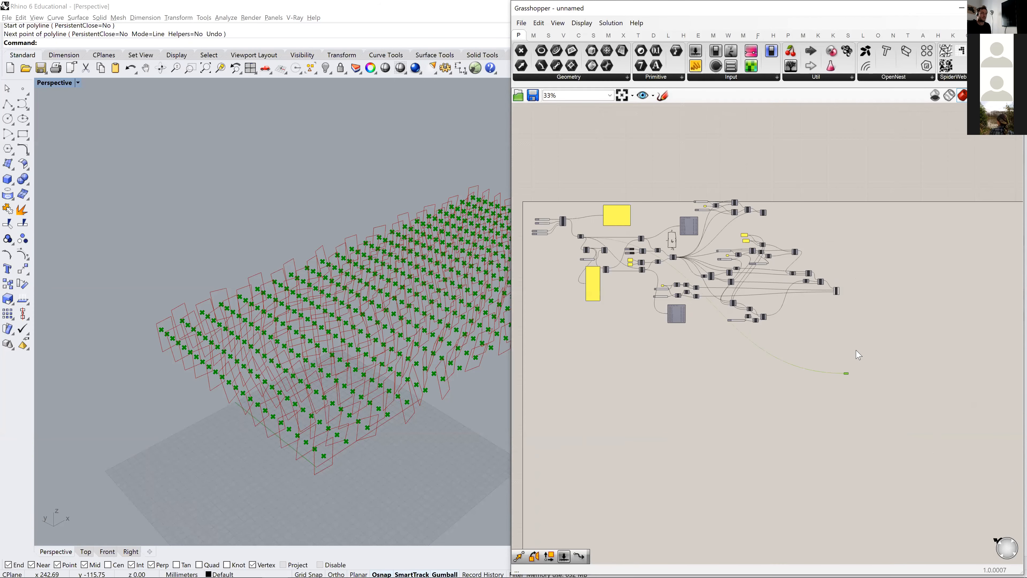
scroll(858, 355, "up", 5)
right_click(888, 214)
left_click(848, 210)
right_click_drag(848, 210, 824, 253)
- Highlight the Point parameter's grid points and examine their rows among the panels from several angles
right_click_drag(286, 366, 208, 186)
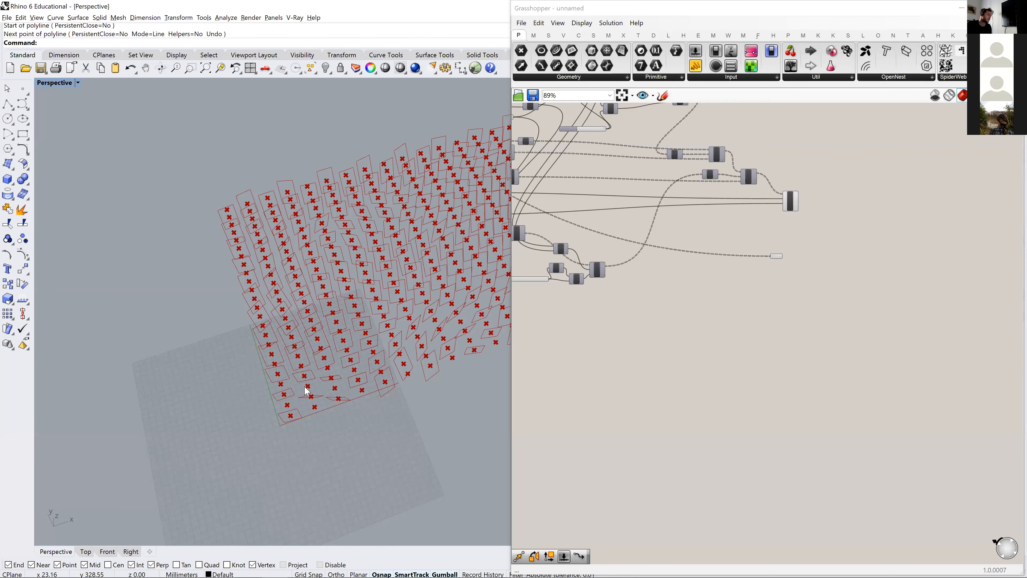
scroll(779, 261, "up", 4)
left_click(767, 252)
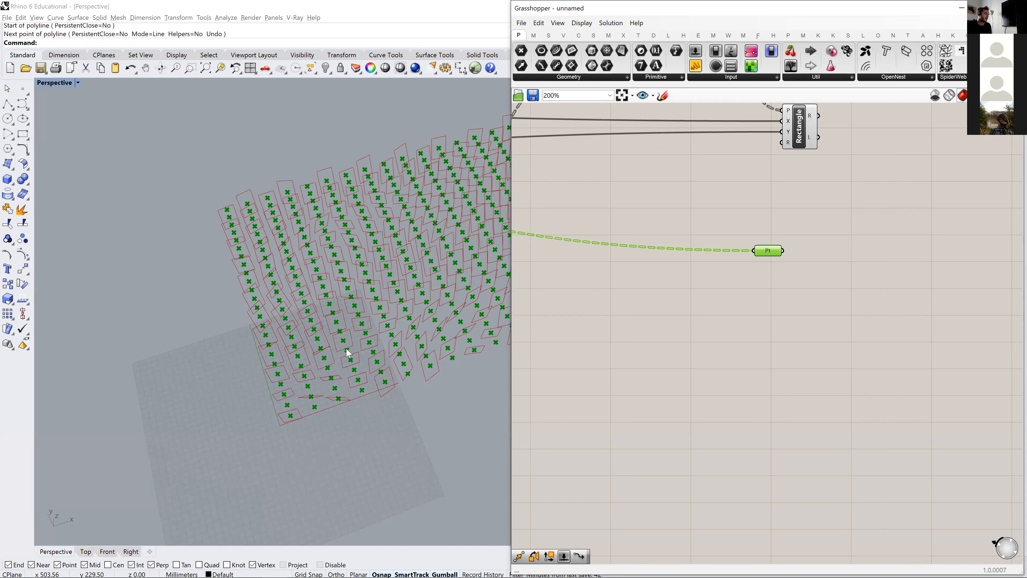
right_click_drag(320, 393, 333, 423)
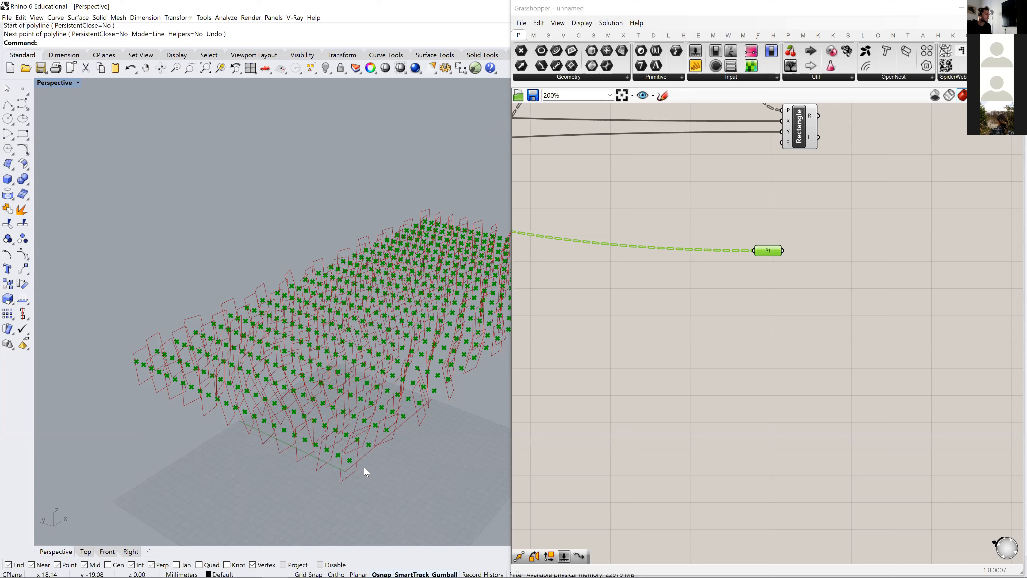
left_click(772, 297)
right_click_drag(392, 412, 360, 483)
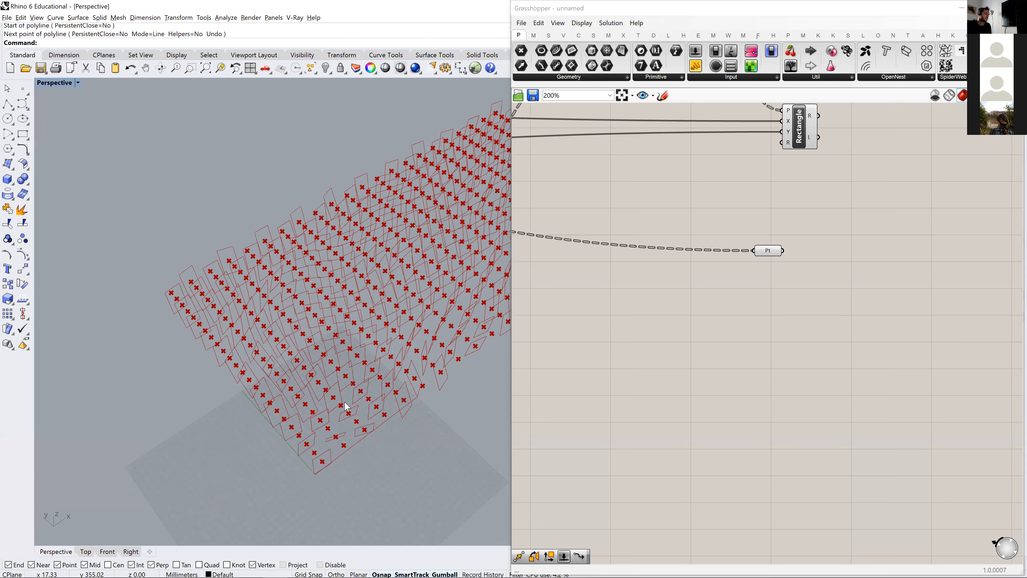
- Add a List Item component and connect the Point parameter to its list input
left_click_drag(771, 251, 757, 243)
double_click(836, 259)
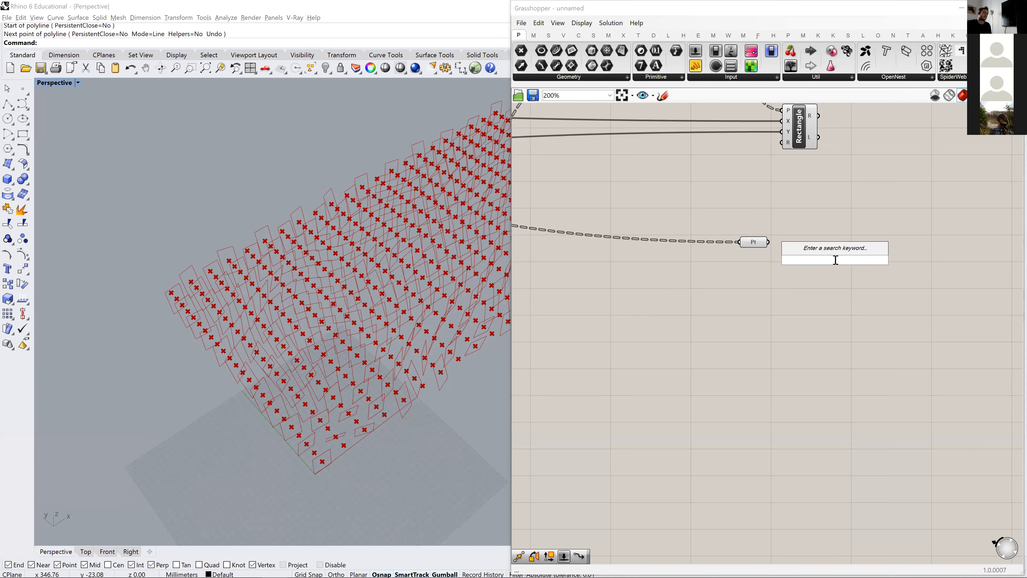
type("list item")
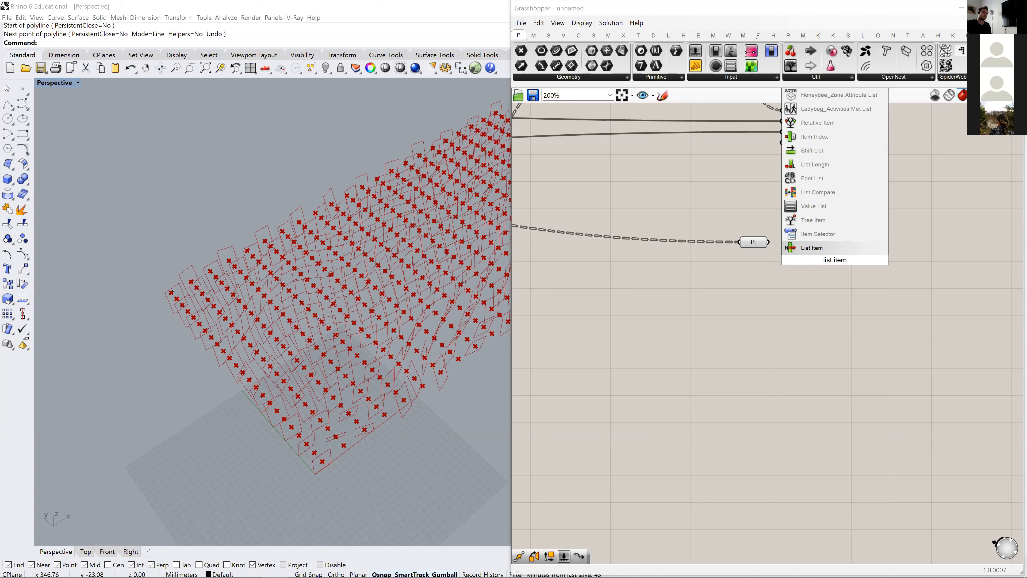
key("Return")
left_click_drag(769, 242, 842, 253)
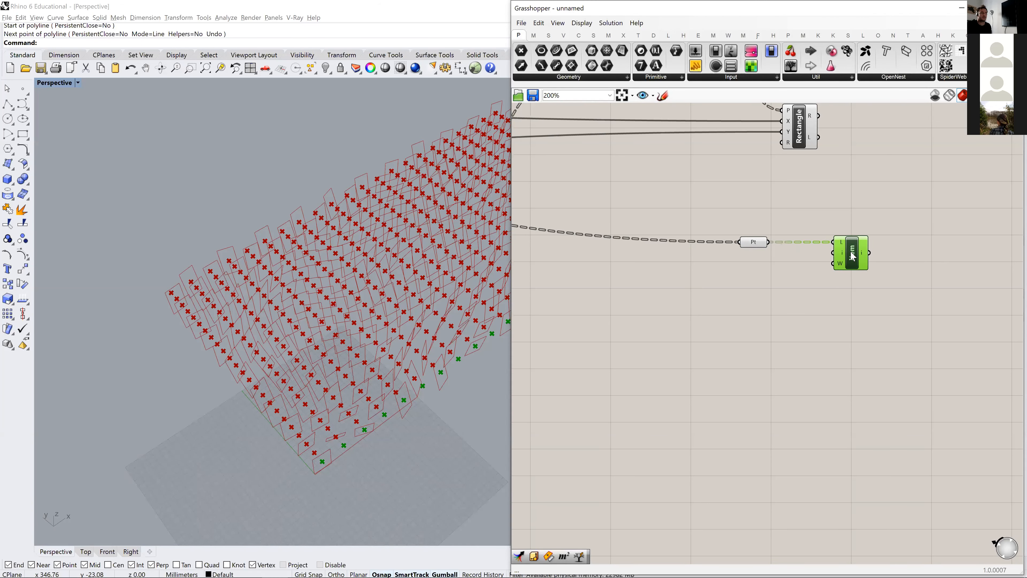
- Try a +1 output on the List Item component, then keep only an added -1 output beside i
right_click_drag(810, 299, 750, 294)
scroll(780, 286, "up", 3)
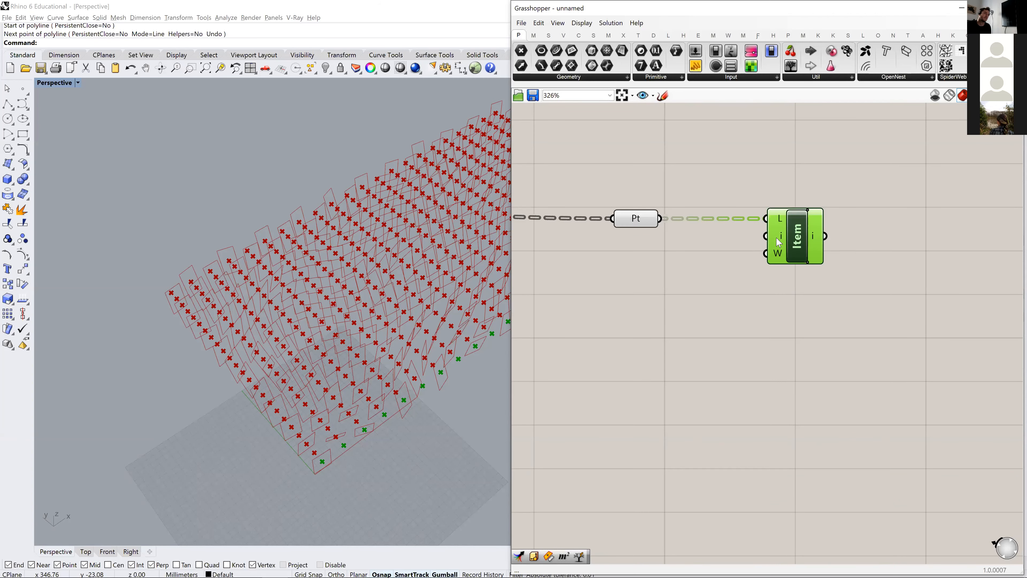
scroll(822, 244, "up", 5)
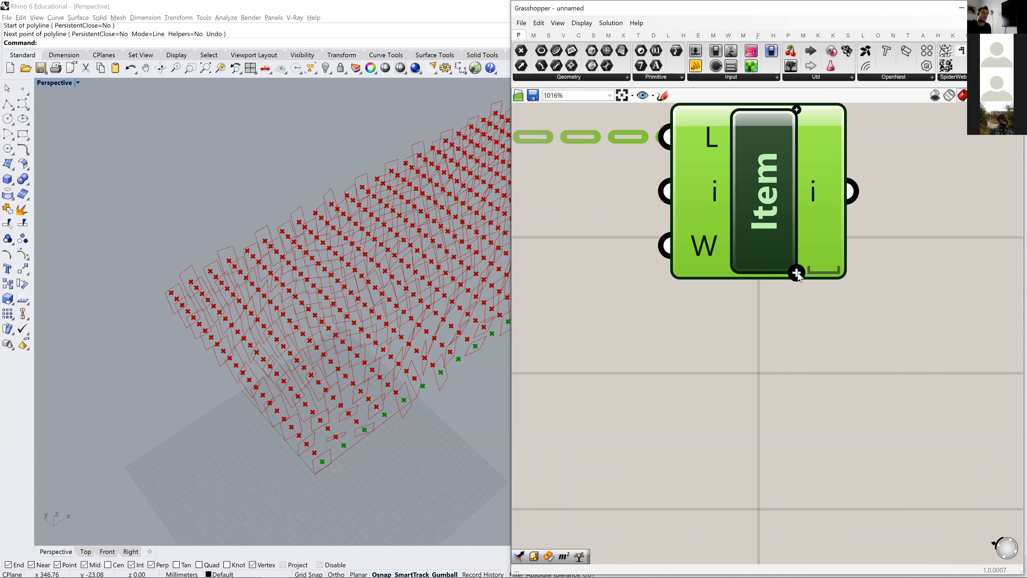
scroll(797, 273, "up", 1)
right_click_drag(810, 277, 742, 345)
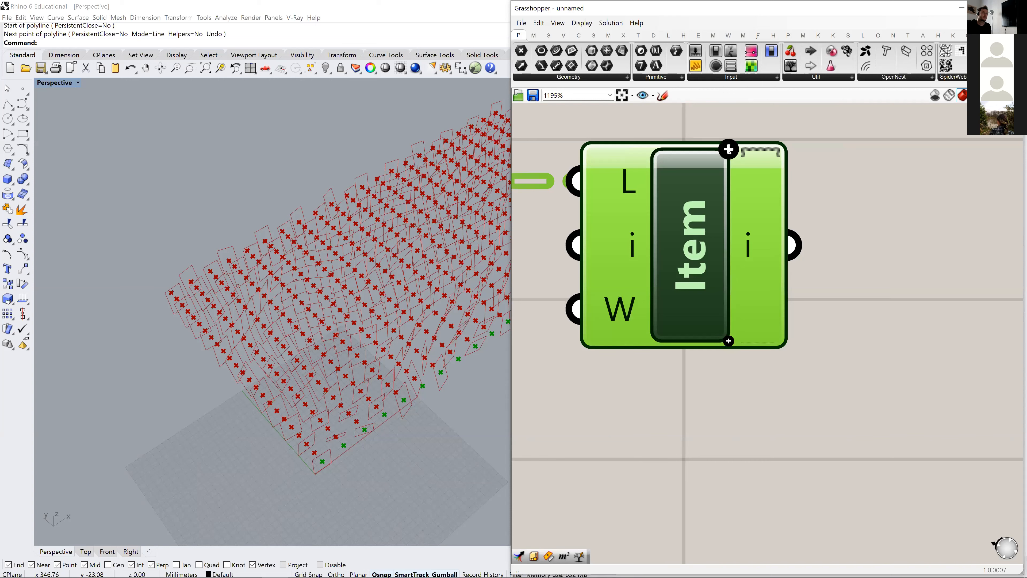
left_click(729, 341)
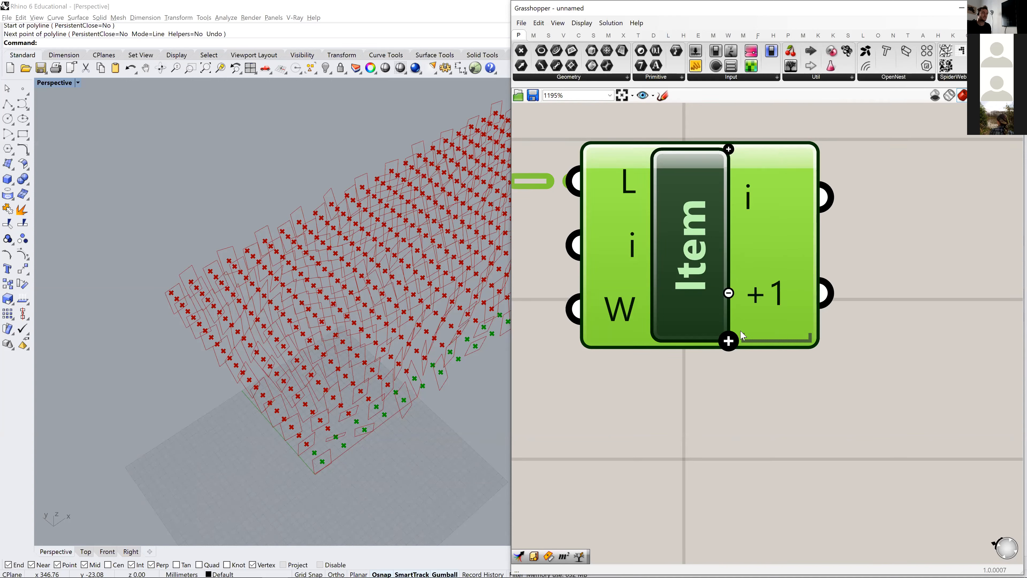
left_click(728, 150)
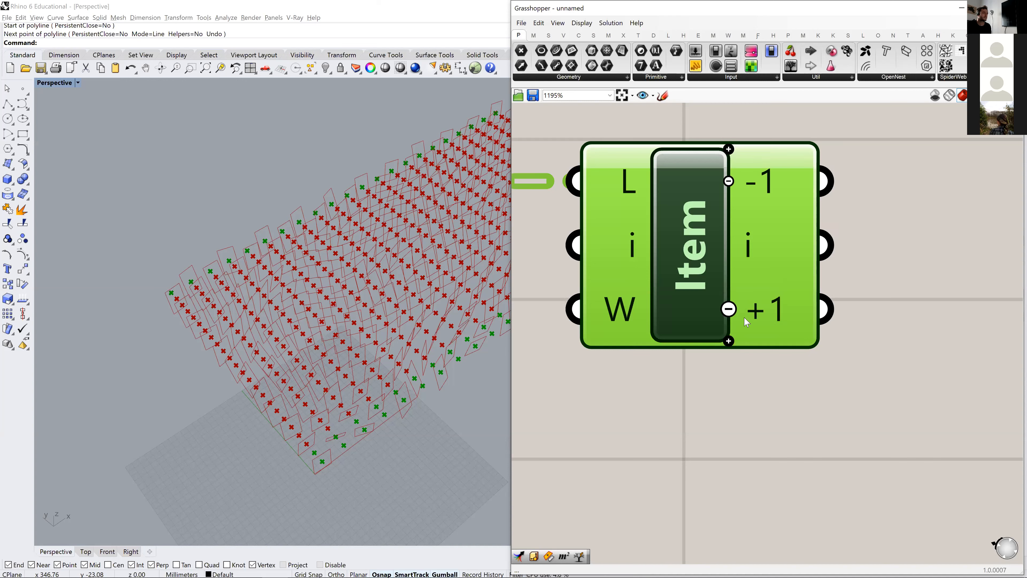
left_click(728, 309)
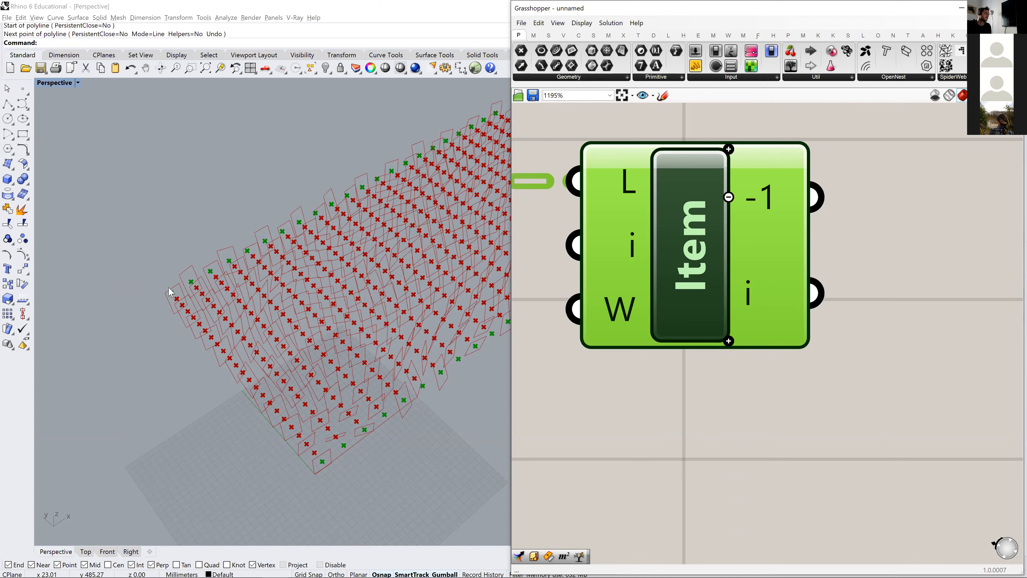
- Add a two-point Line component, feeding List Item's i output to A and its -1 output to B
scroll(688, 319, "down", 3)
double_click(713, 323)
type("line")
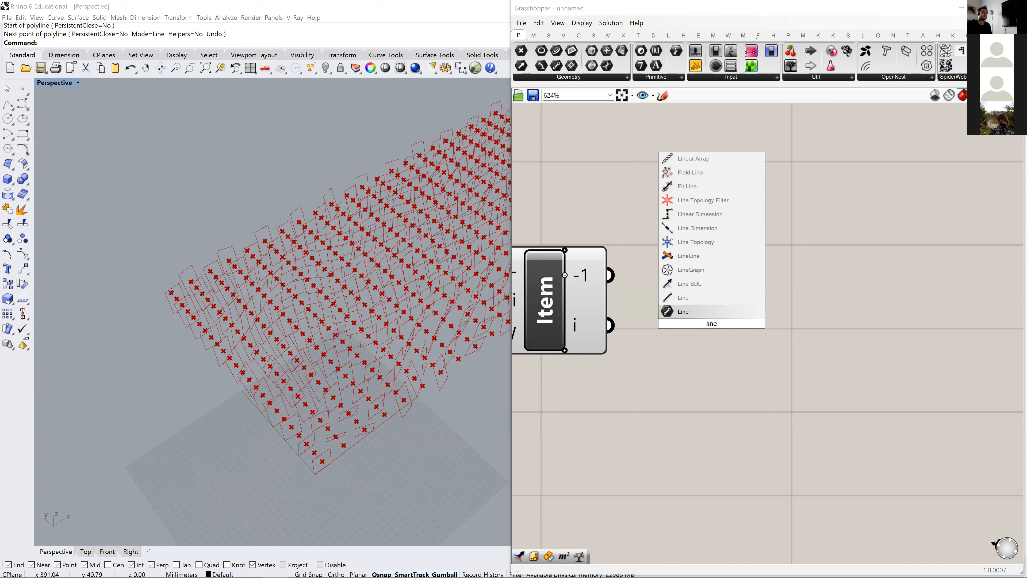
key("Return")
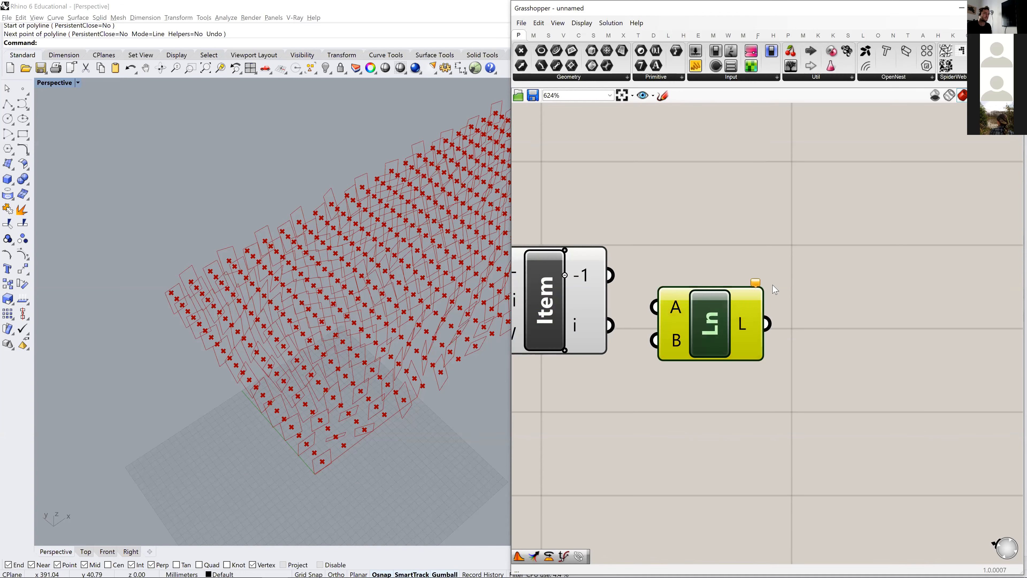
left_click(572, 323)
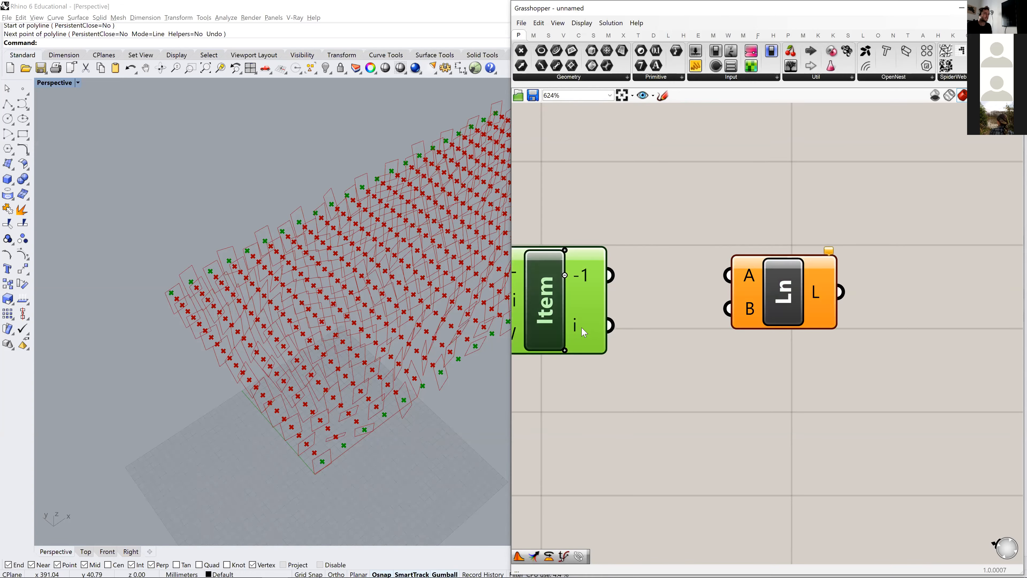
left_click_drag(610, 325, 728, 276)
left_click_drag(614, 276, 826, 313)
right_click_drag(189, 409, 214, 335)
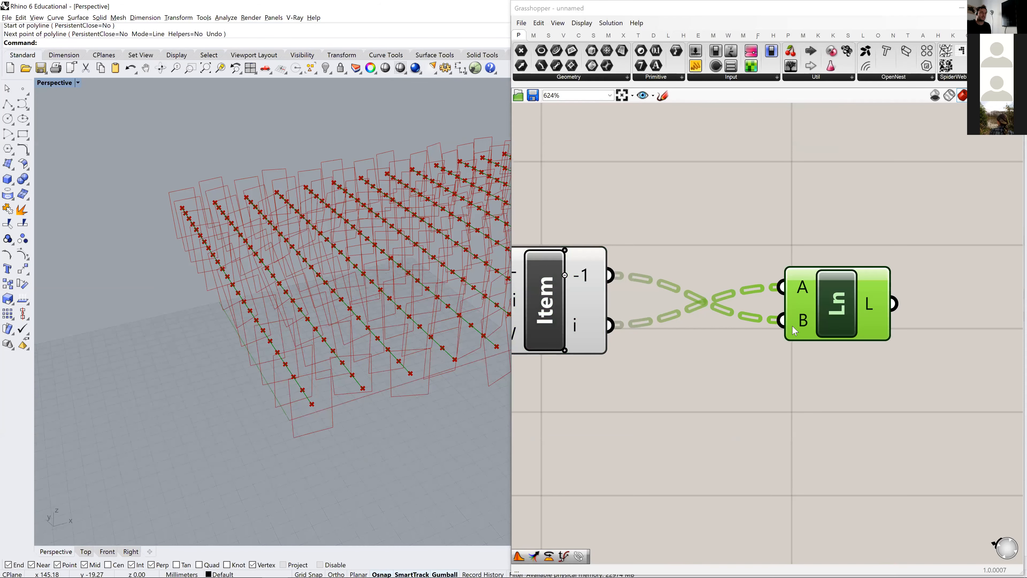
left_click_drag(831, 310, 823, 307)
double_click(910, 359)
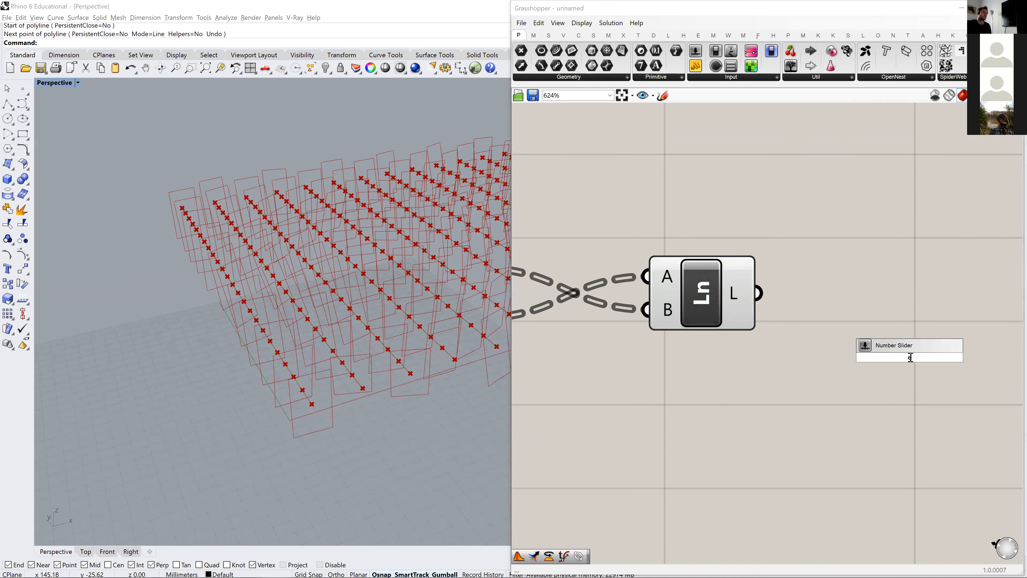
type("extrude")
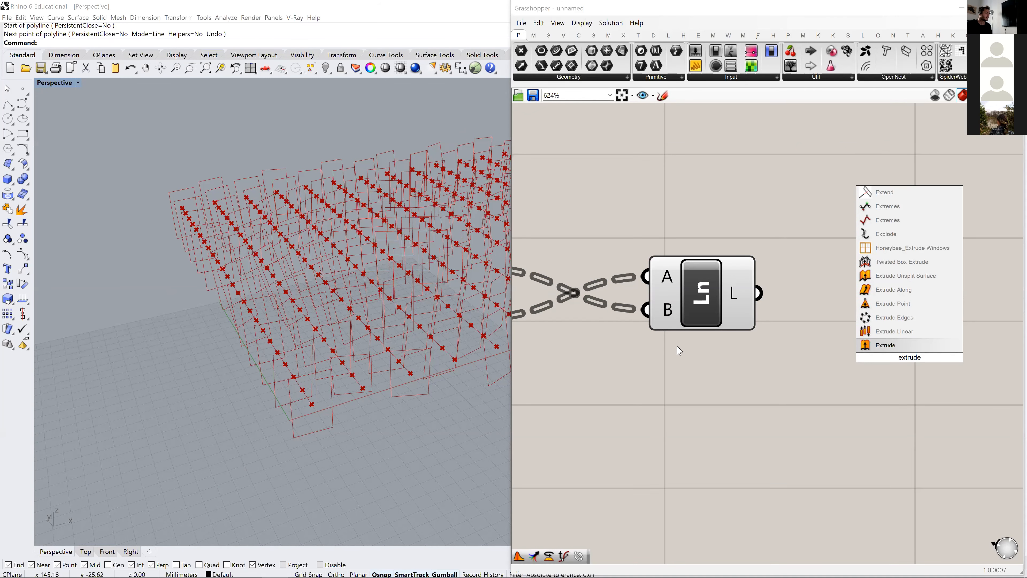
right_click_drag(267, 407, 417, 440)
scroll(417, 440, "up", 3)
scroll(428, 432, "up", 4)
scroll(452, 484, "down", 2)
scroll(531, 352, "down", 1)
right_click_drag(383, 377, 275, 323)
left_click(694, 315)
- Add an Extrude component and connect the Line output to its base input
double_click(802, 316)
type("ext")
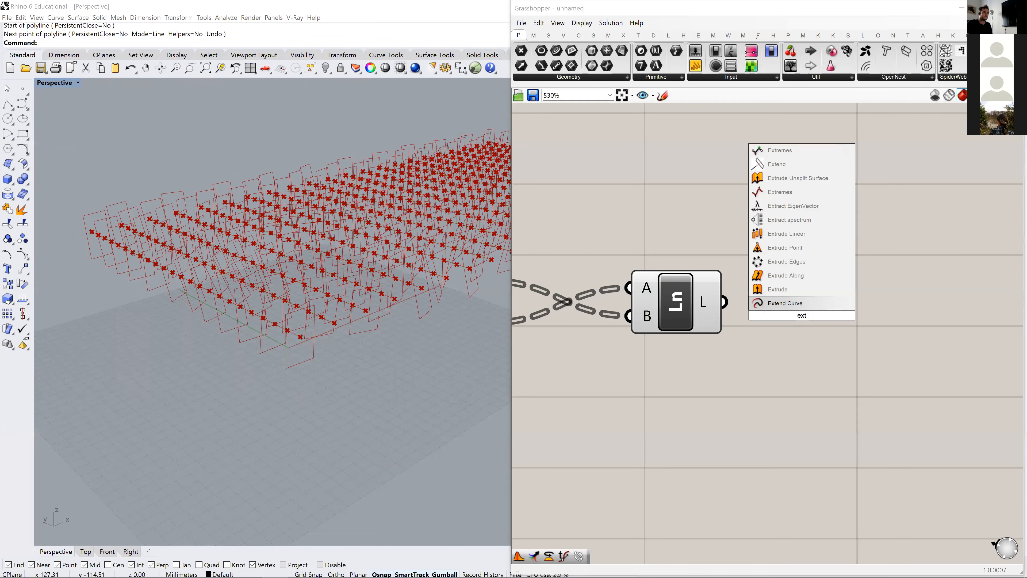
left_click(800, 295)
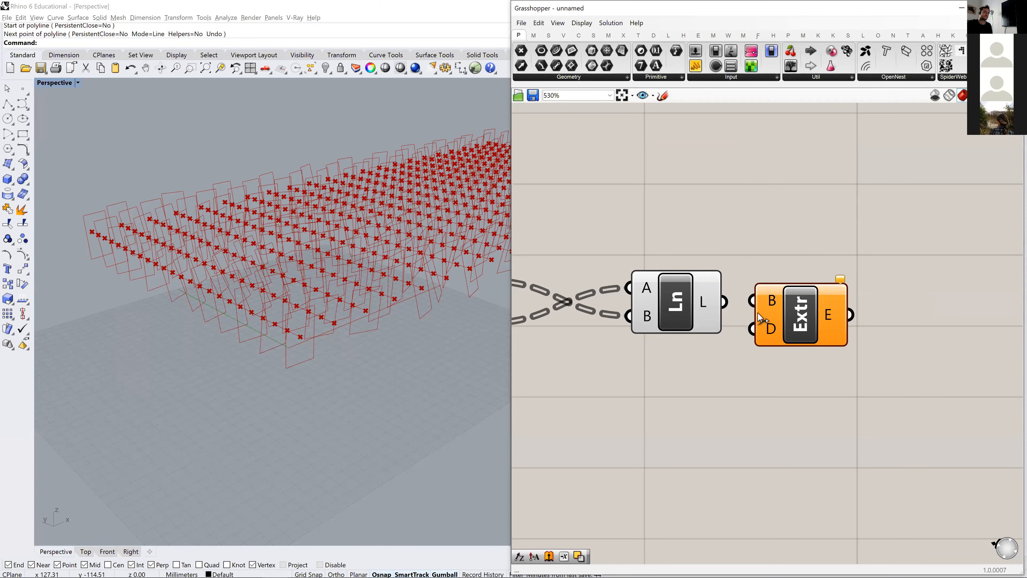
left_click_drag(735, 301, 874, 318)
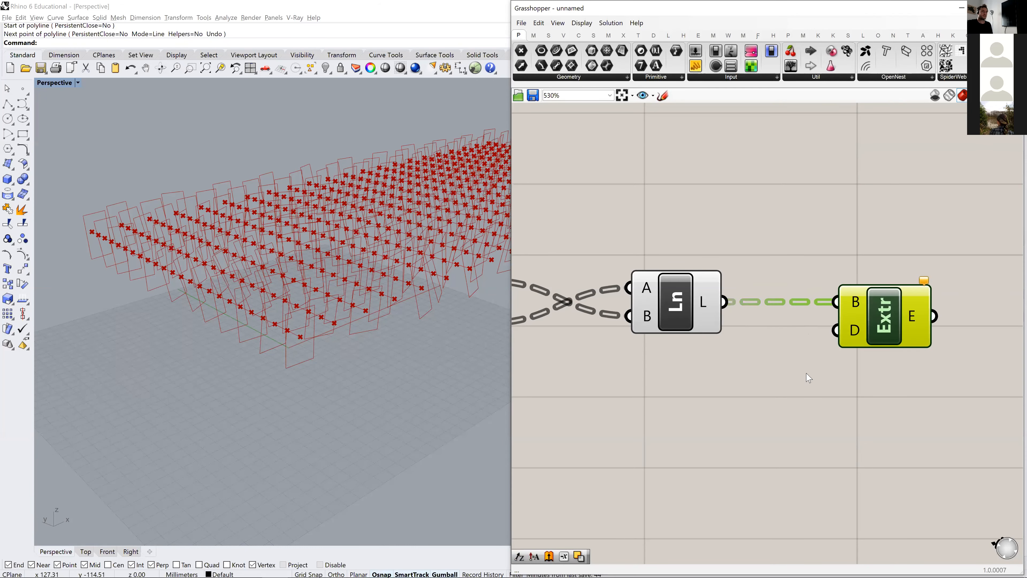
- Add a Unit Z vector component and place it below the Line component
scroll(684, 361, "down", 3)
double_click(669, 382)
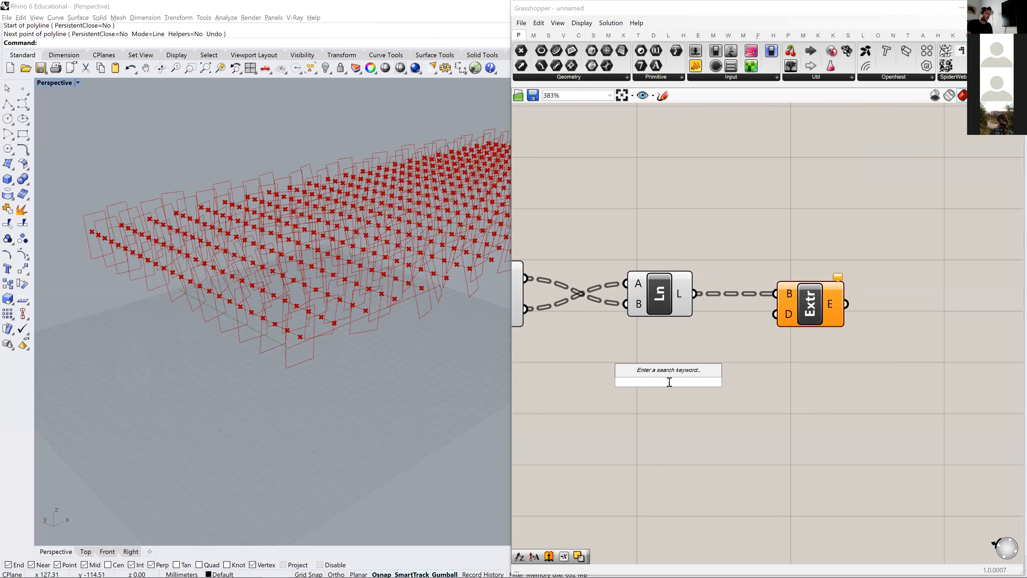
type("z")
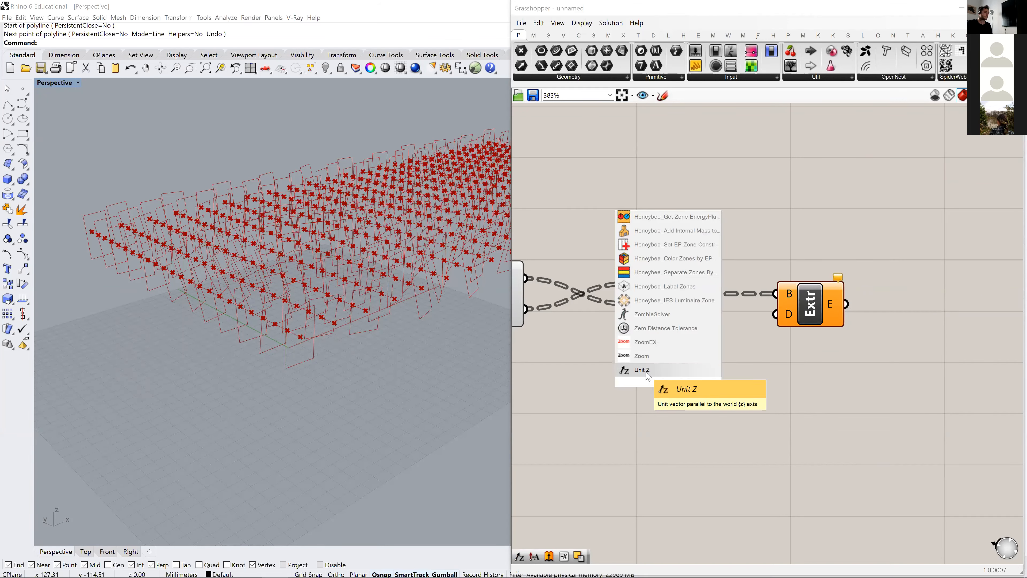
left_click(699, 370)
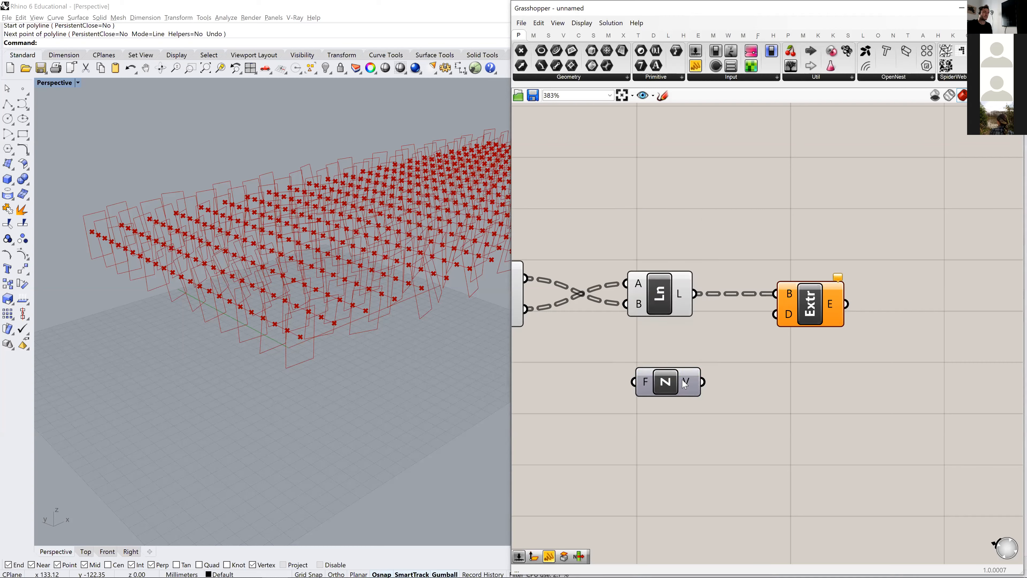
scroll(636, 452, "down", 3)
right_click_drag(667, 378, 750, 328)
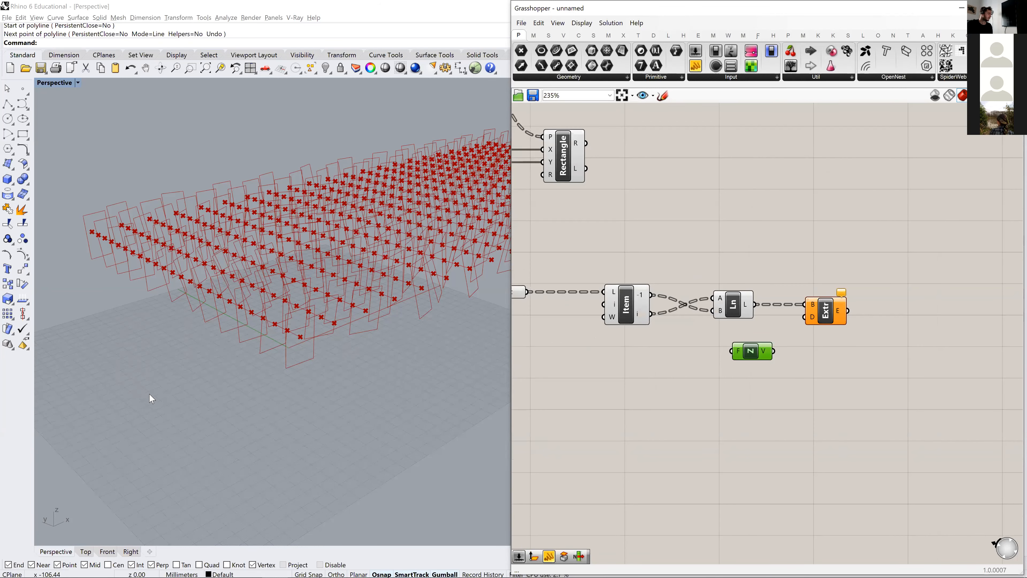
- Add a number slider set to 20 below the List Item component
left_click(603, 386)
double_click(603, 388)
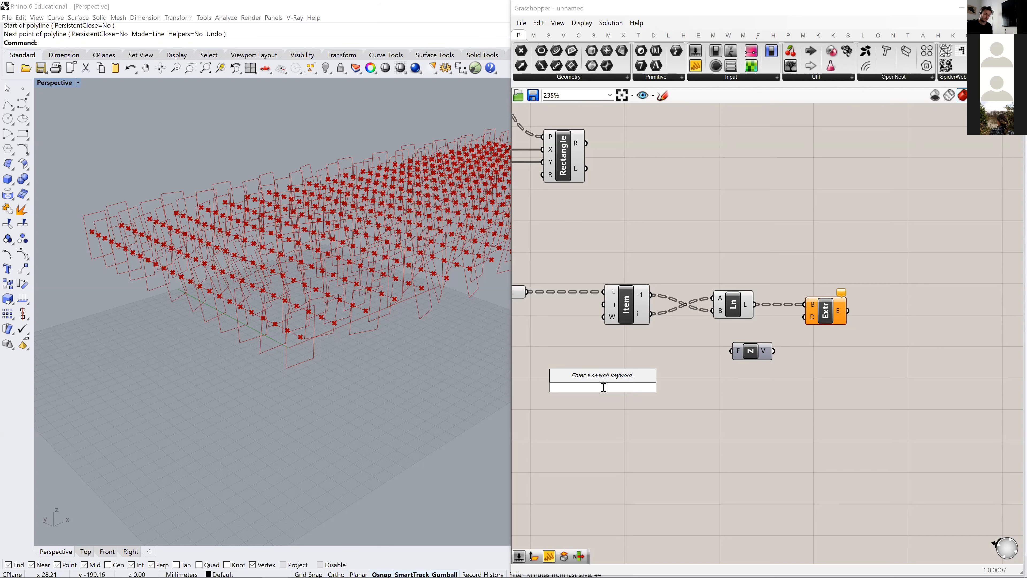
type("20")
key("Return")
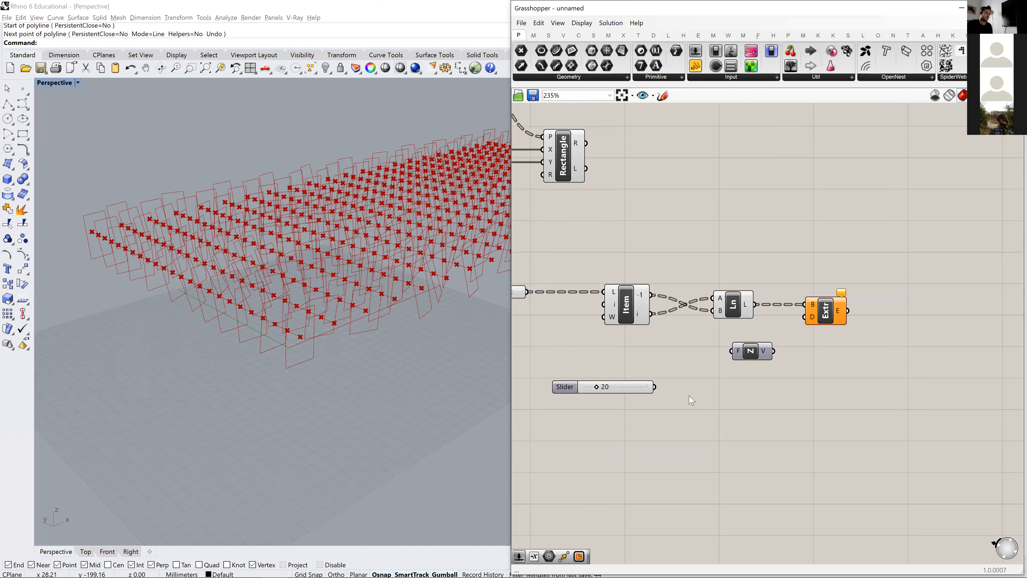
- Add a Negative component to invert the slider value and wire it through Unit Z into Extrude's direction input
double_click(690, 396)
type("neg")
key("Return")
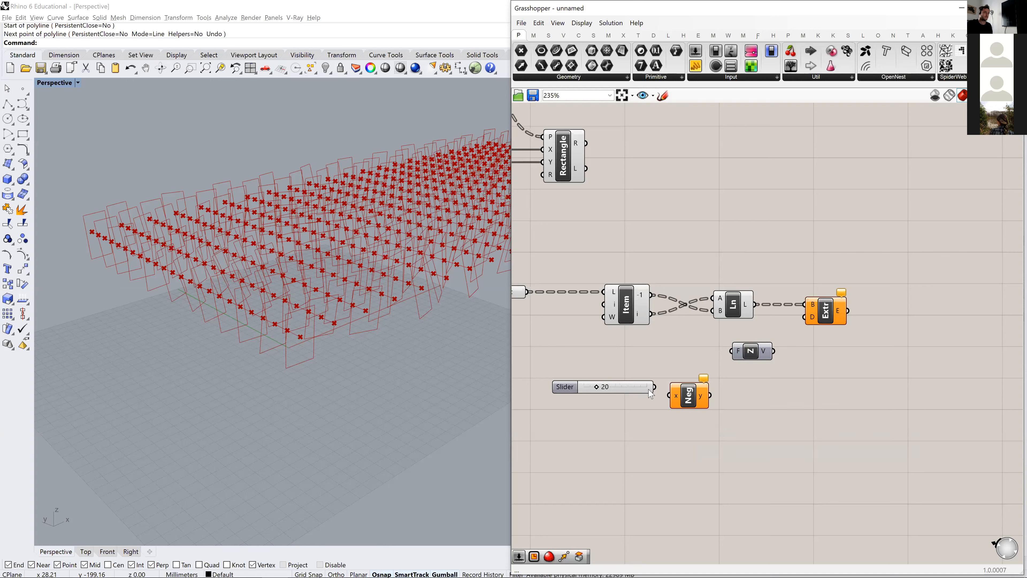
left_click_drag(669, 392, 804, 317)
right_click_drag(391, 405, 366, 366)
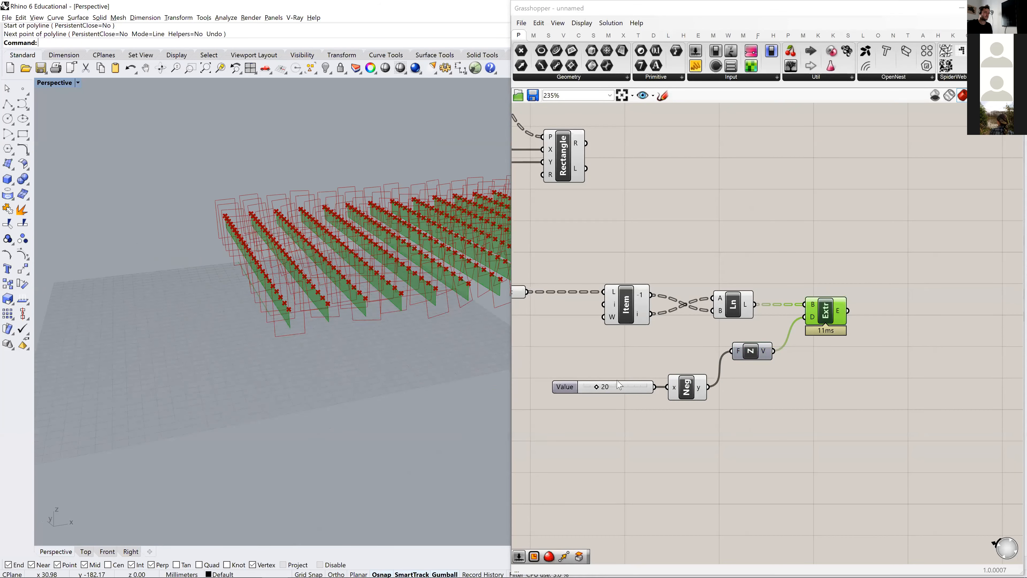
- Set the slider controlling the strips' extrusion depth to 59 and check the result in the perspective view
left_click_drag(598, 387, 627, 388)
right_click_drag(364, 361, 471, 372)
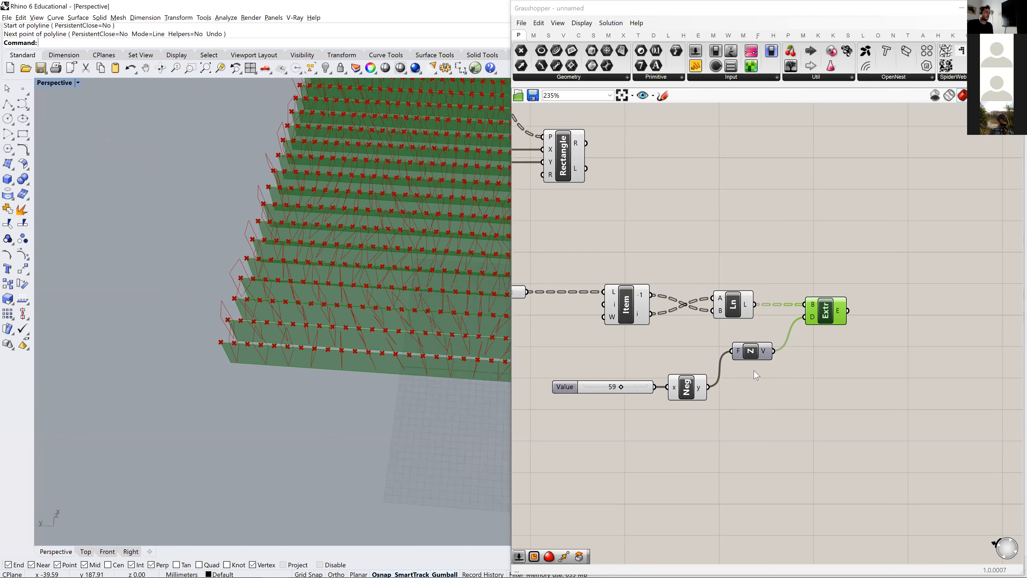
right_click_drag(294, 360, 245, 400)
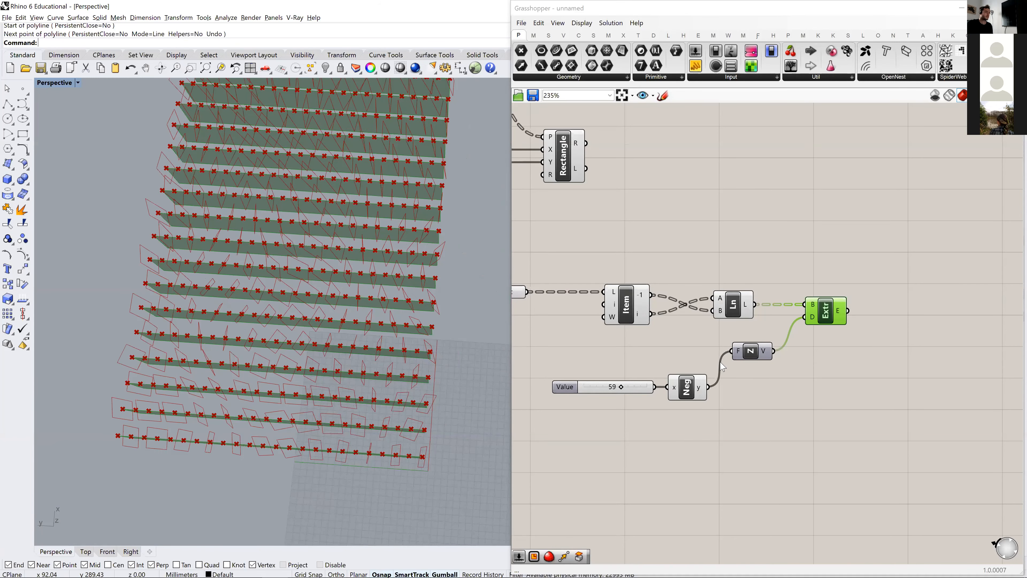
- Make room between the Line and Extrude components and add a Scale component with the Line output connected to its geometry input
left_click_drag(824, 314, 896, 314)
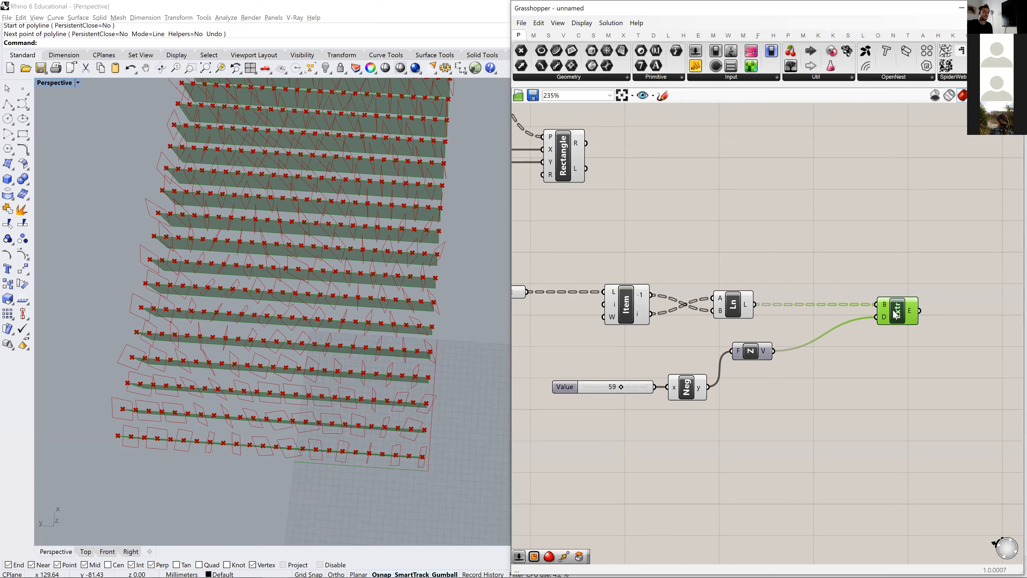
left_click(729, 313)
left_click_drag(731, 312, 704, 309)
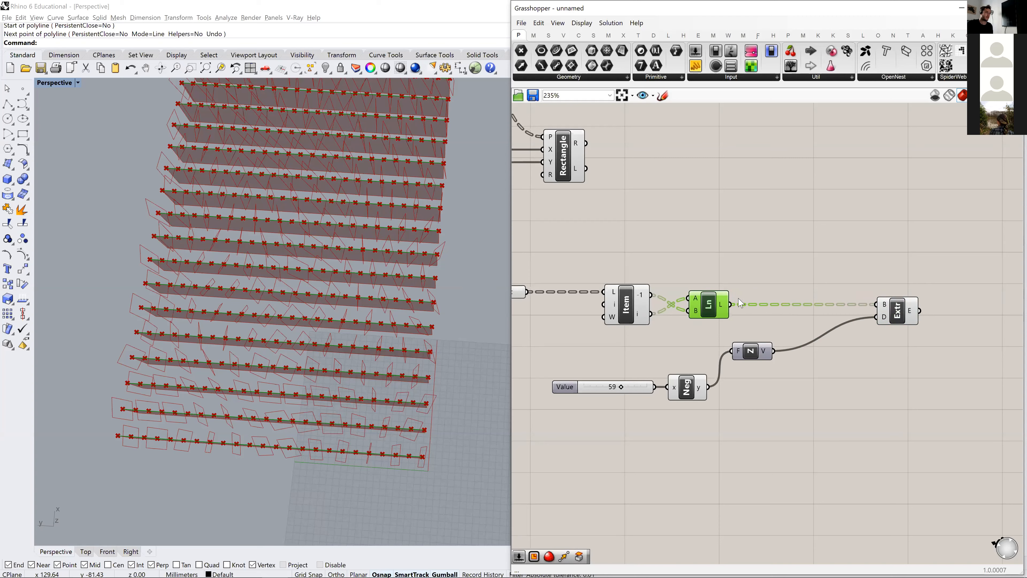
right_click_drag(780, 280, 713, 255)
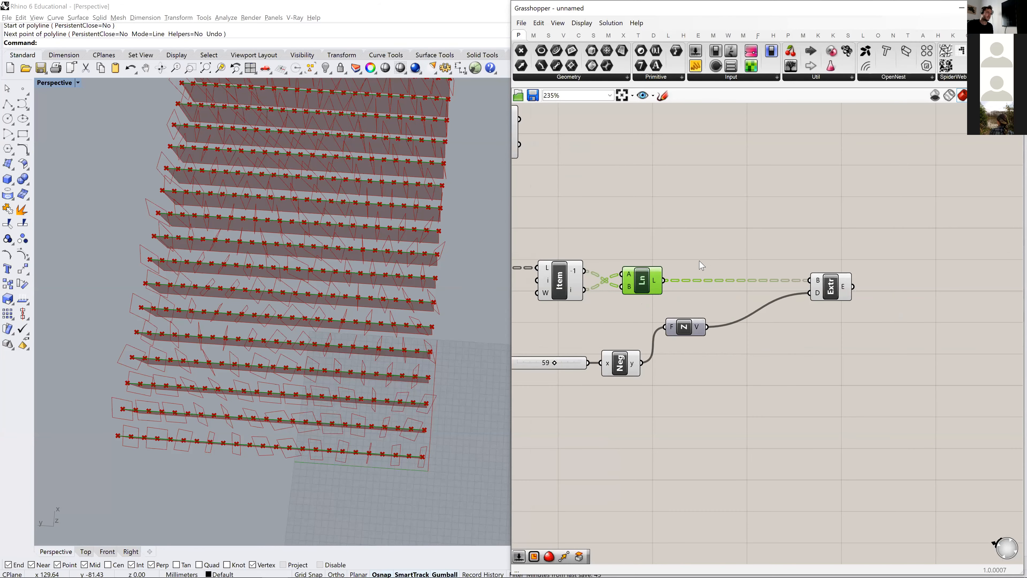
double_click(718, 246)
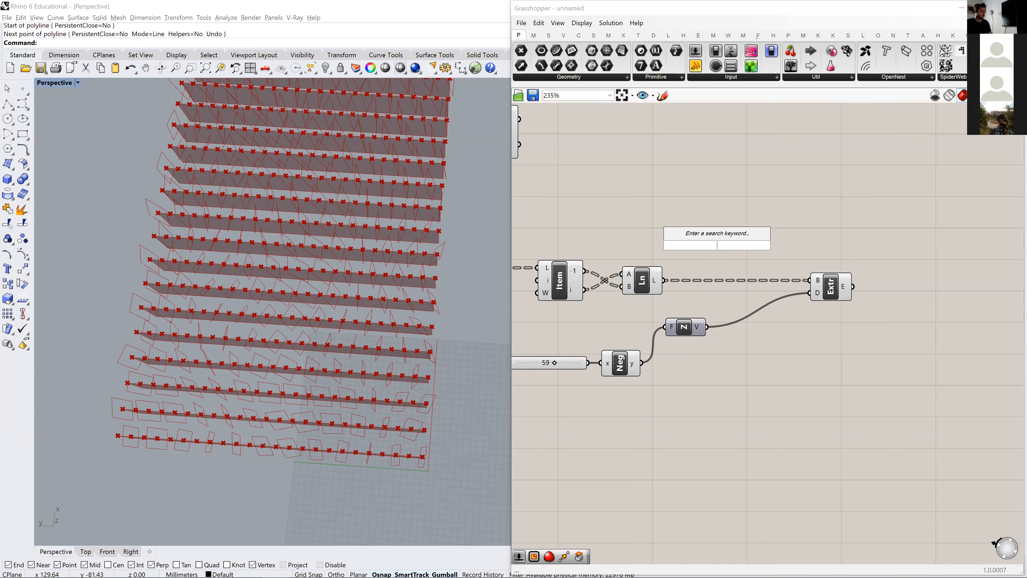
type("scale")
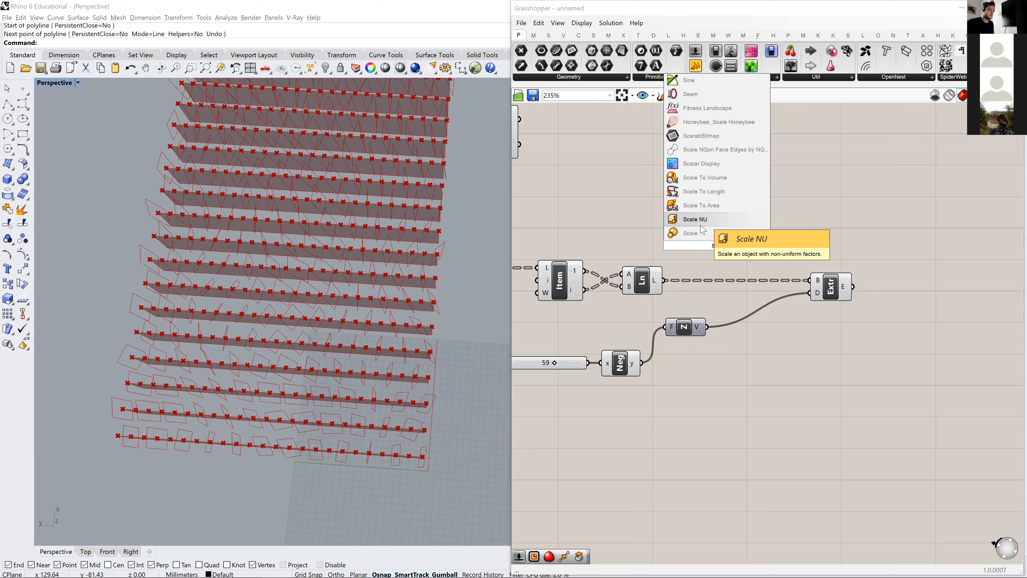
left_click(711, 239)
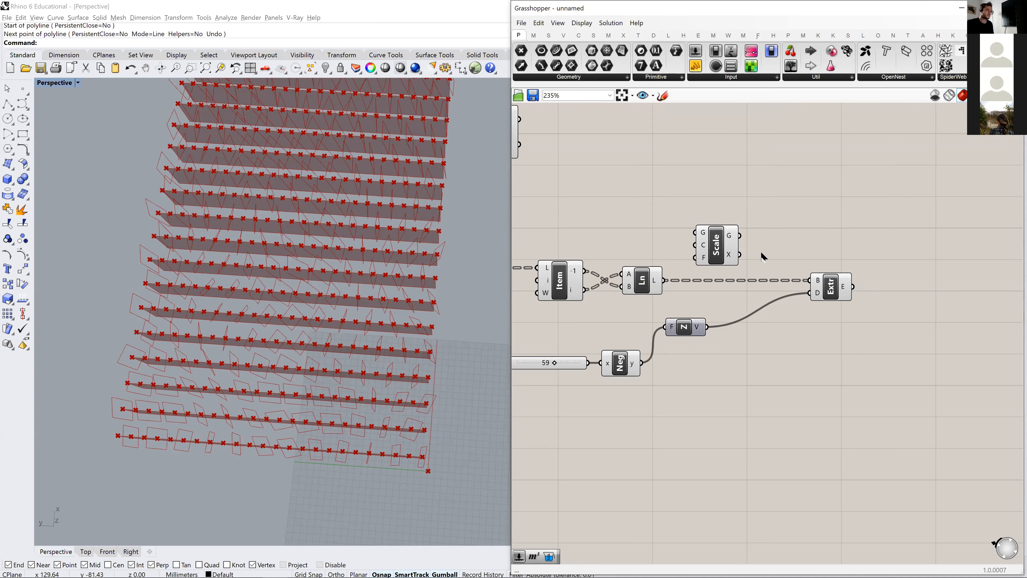
left_click_drag(716, 246, 730, 209)
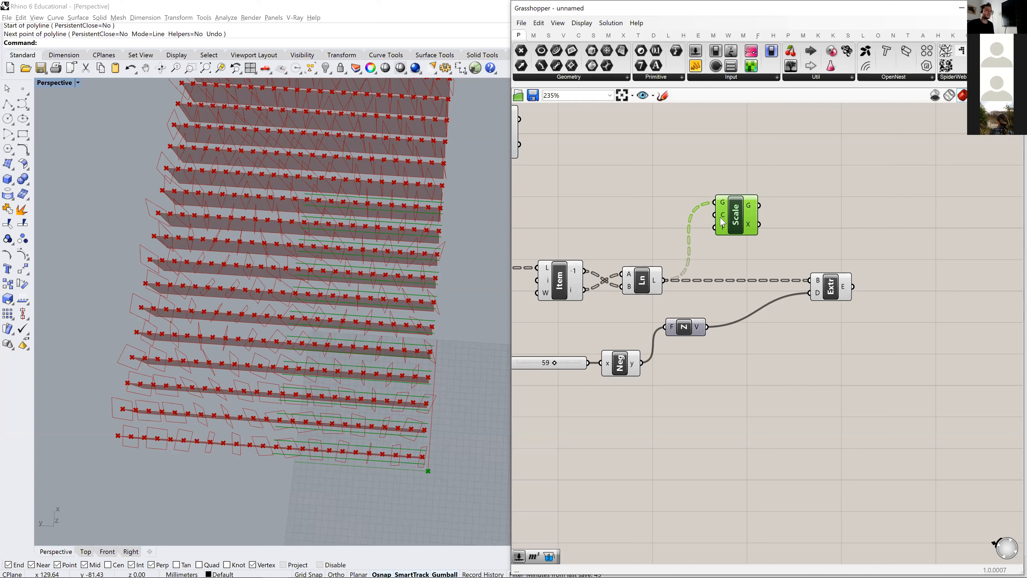
- Add a Point On Curve component at 0.500, feed it the Line output, and connect it to Scale's center input
double_click(669, 206)
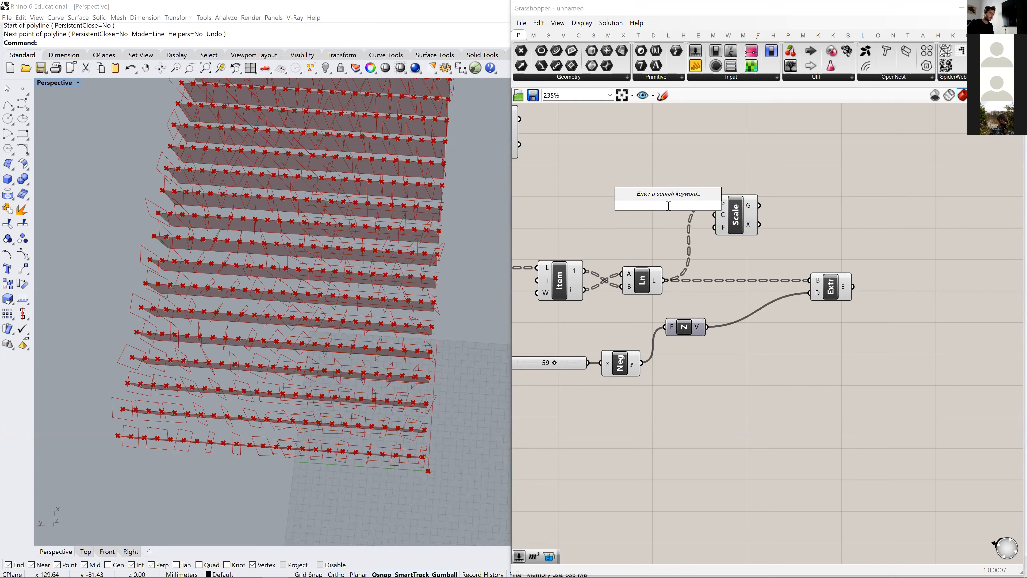
type("point")
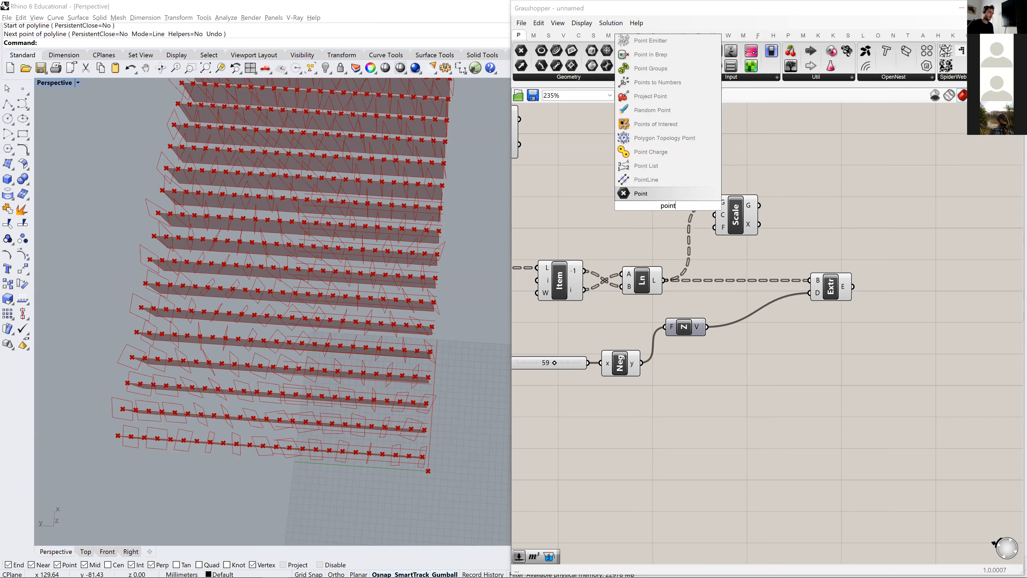
type(" on line")
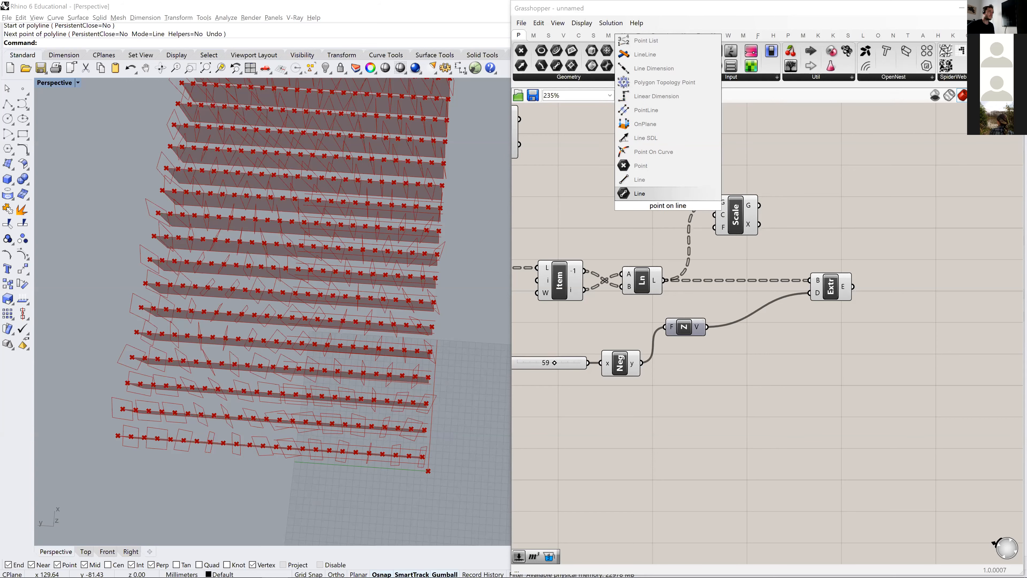
left_click(653, 152)
left_click_drag(663, 279, 630, 206)
left_click_drag(724, 229, 775, 232)
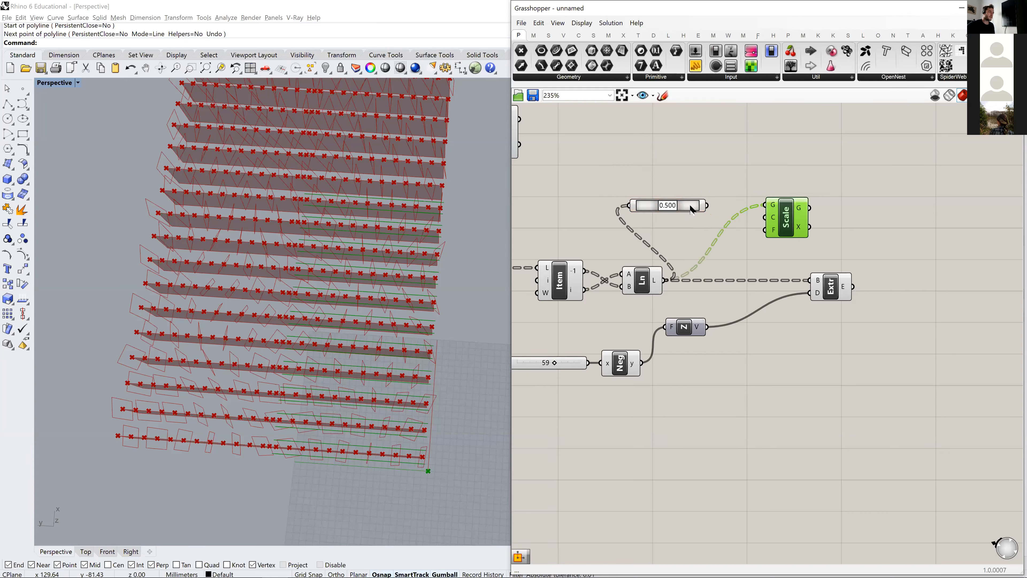
left_click(692, 209)
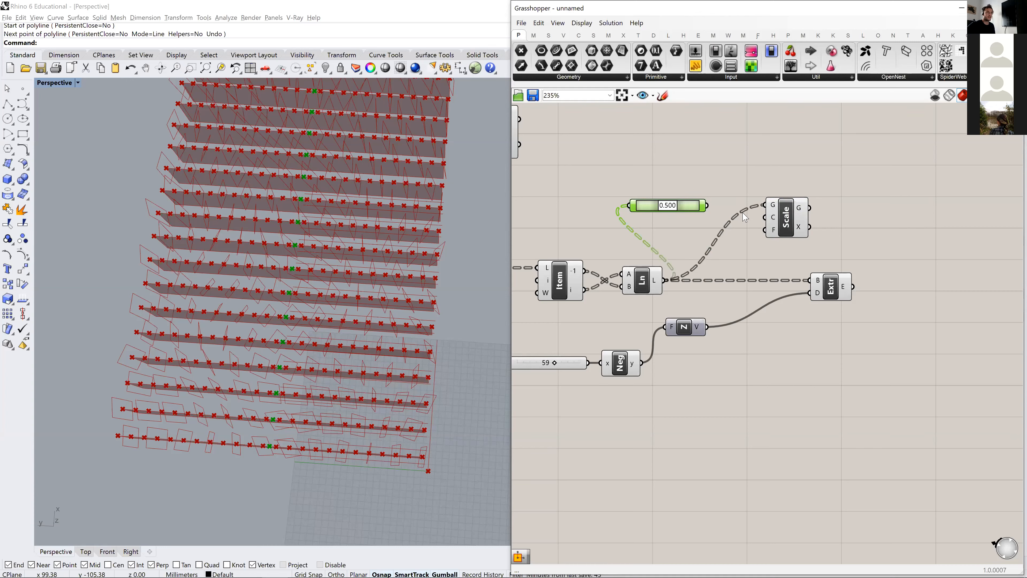
left_click_drag(759, 222, 803, 228)
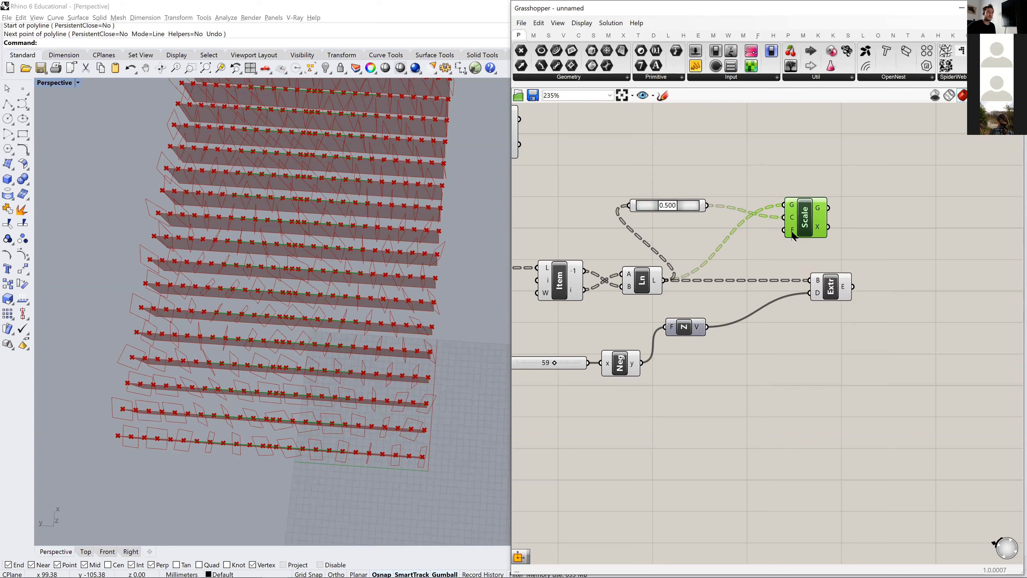
- Add a number slider set to 1.1 and connect it to the Scale component's factor input
double_click(686, 179)
type("1.1")
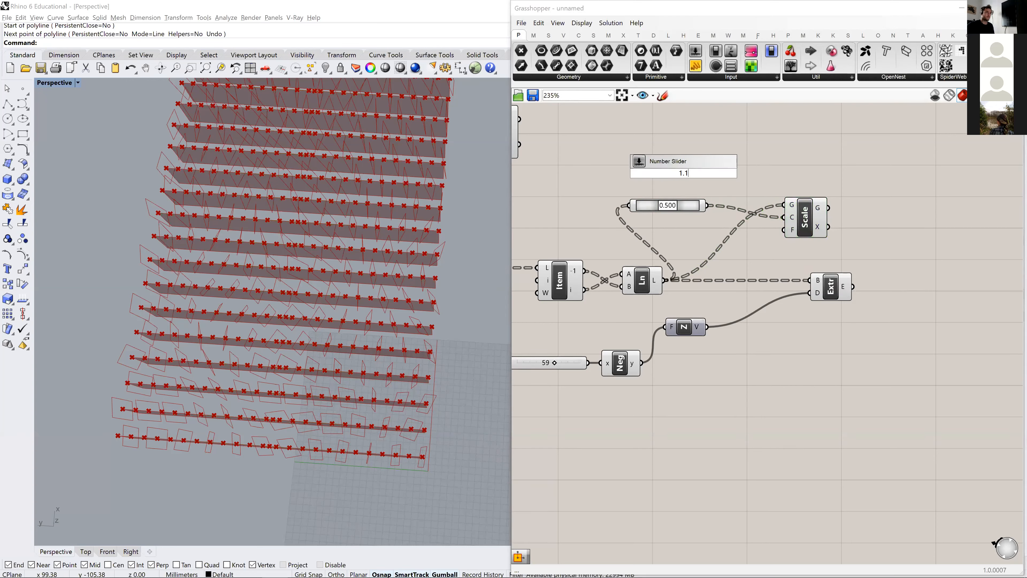
key("Return")
left_click_drag(741, 172, 785, 230)
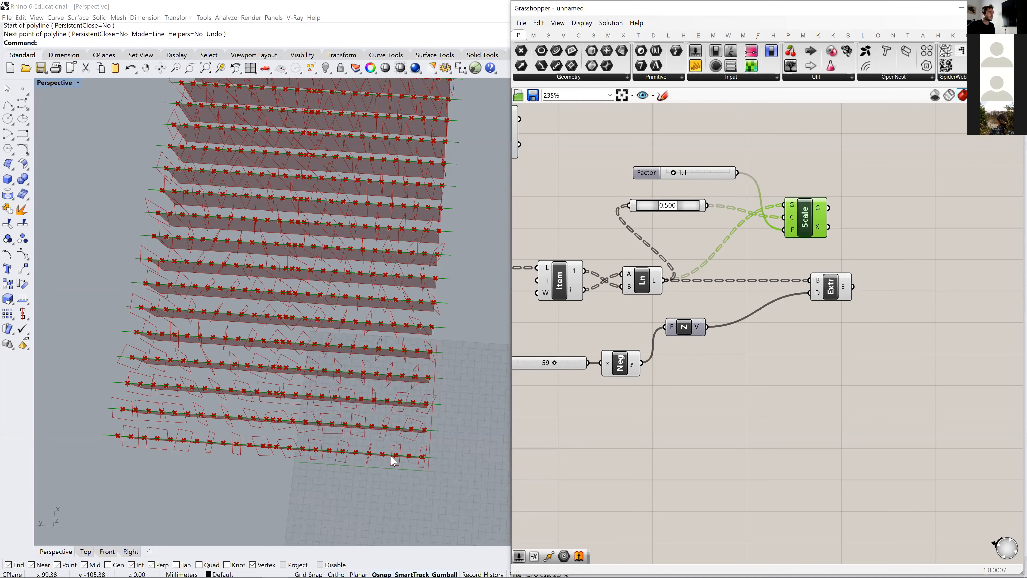
right_click_drag(373, 436, 398, 241)
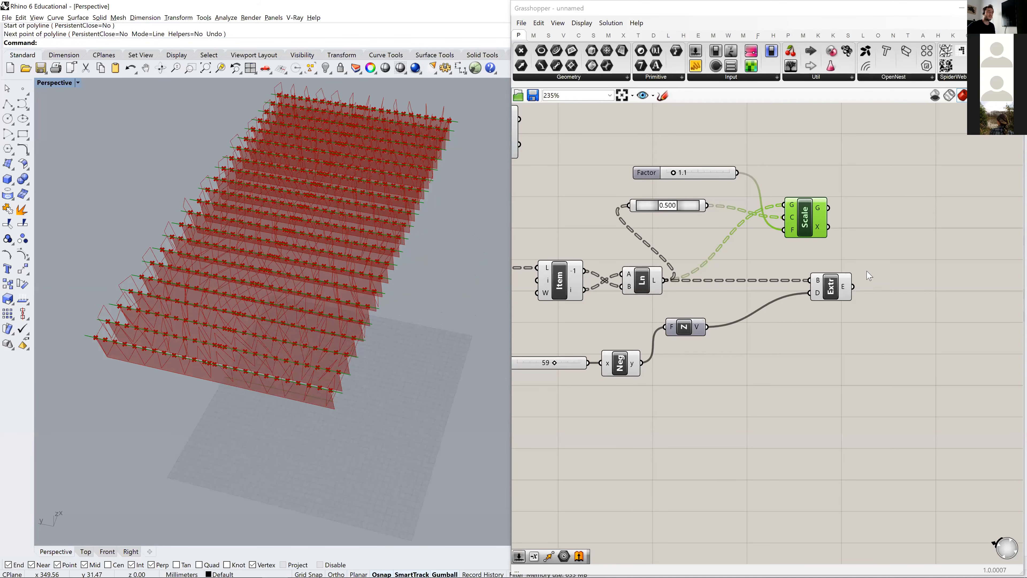
- Connect Scale's geometry output to Extrude's base input in place of the direct Line connection, and space the components apart
left_click_drag(838, 293, 911, 292)
left_click(854, 338)
left_click(646, 276)
right_click_drag(683, 206, 558, 187)
left_click(684, 197)
left_click_drag(757, 247, 757, 261)
left_click(777, 266)
right_click_drag(177, 373, 162, 387)
scroll(251, 364, "up", 6)
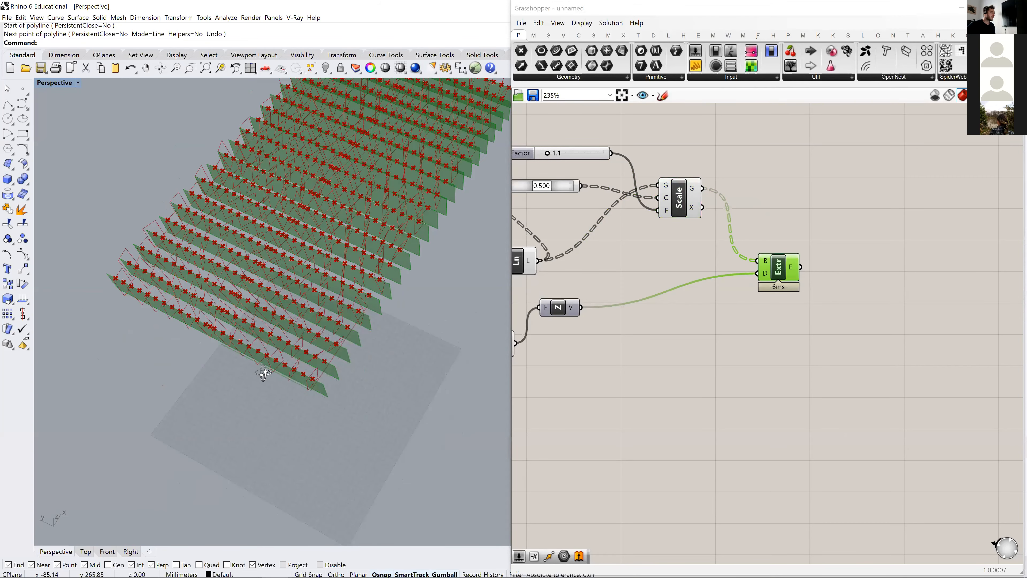
left_click(733, 369)
left_click_drag(781, 274, 808, 275)
- Add a Geometry parameter, feed it the Rectangle output, and place it beyond the strip components
scroll(703, 360, "down", 2)
right_click_drag(659, 374, 680, 414)
double_click(757, 183)
type("geo")
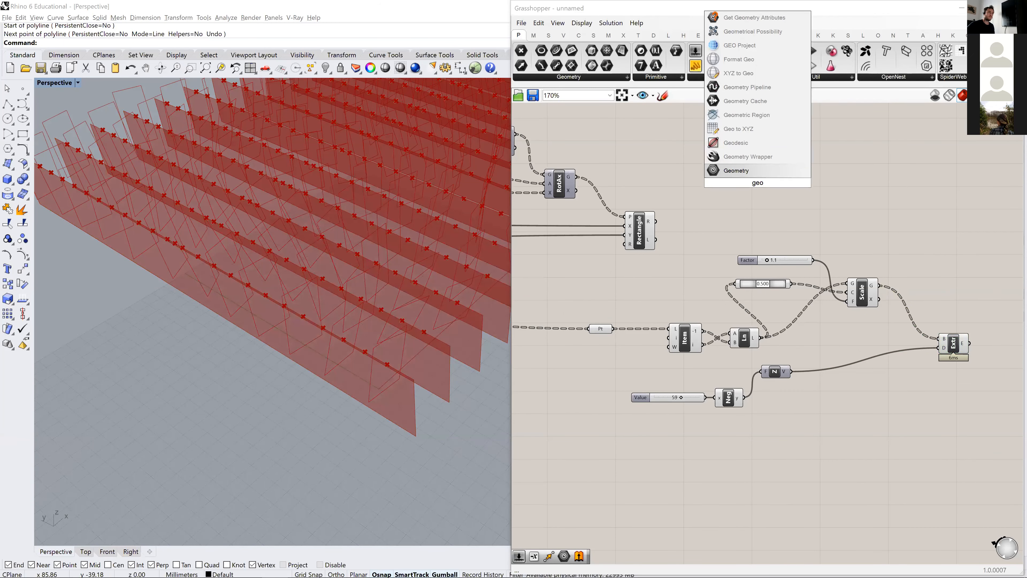
key("Return")
left_click_drag(753, 180, 754, 181)
right_click_drag(761, 182, 636, 179)
scroll(636, 178, "down", 2)
left_click_drag(636, 178, 807, 185)
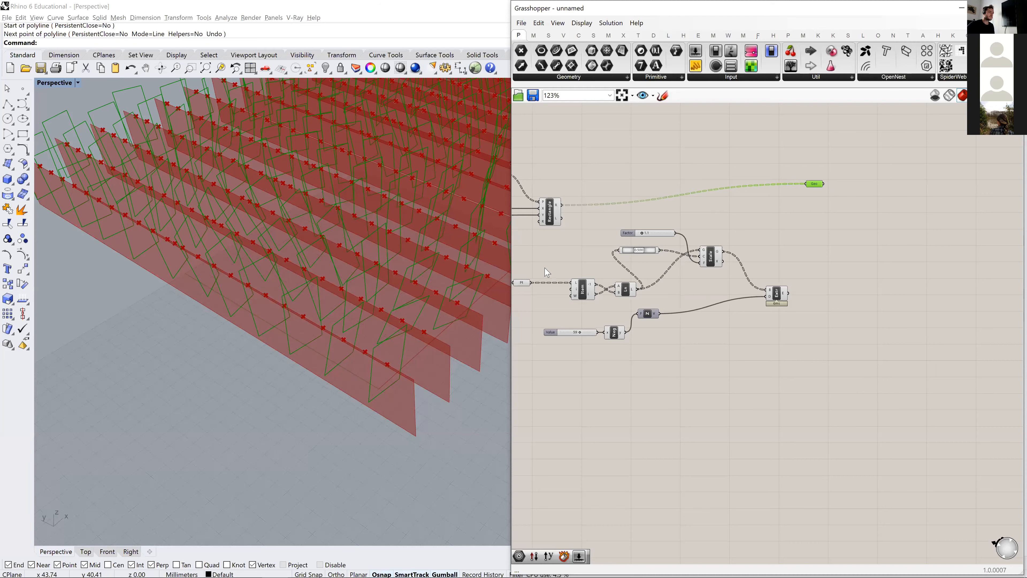
- Examine how the extruded strips sit relative to the rotated rectangles in the perspective view
left_click(775, 299)
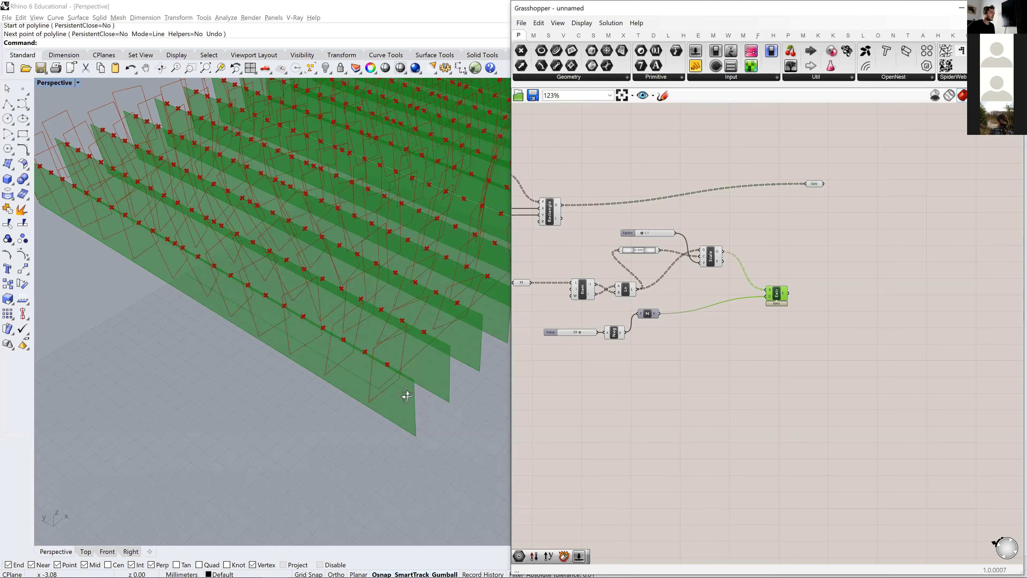
scroll(364, 356, "down", 4)
right_click_drag(350, 335, 417, 400)
scroll(307, 301, "up", 5)
right_click_drag(818, 227, 764, 257)
scroll(760, 242, "up", 4)
left_click_drag(762, 198, 737, 253)
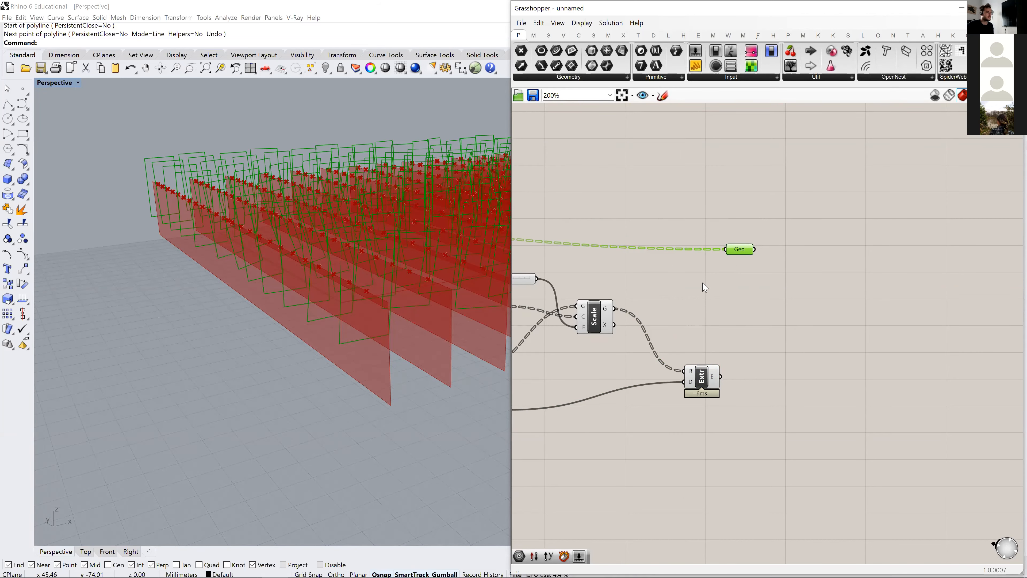
right_click_drag(392, 300, 423, 399)
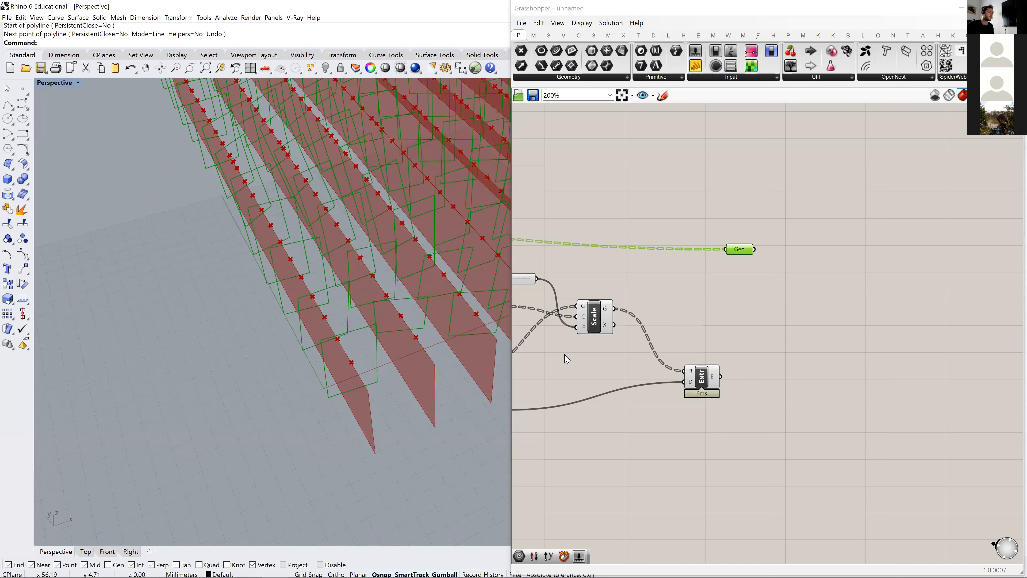
- Reposition the Geometry parameter and the Rectangle component so they line up above the strip components
left_click_drag(733, 248, 717, 228)
scroll(792, 269, "down", 2)
right_click_drag(817, 272, 925, 262)
left_click_drag(618, 240, 626, 245)
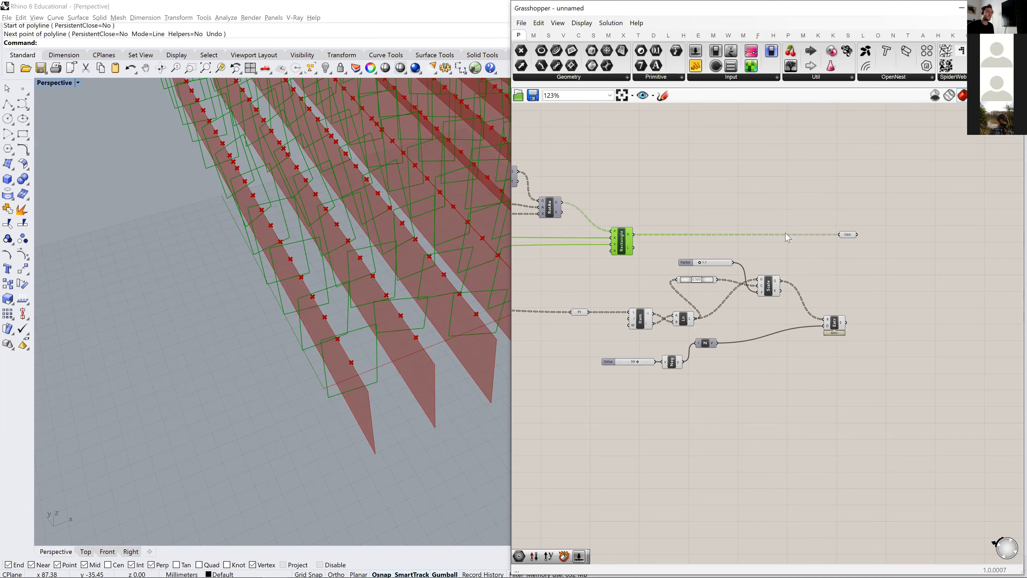
right_click_drag(841, 254, 781, 250)
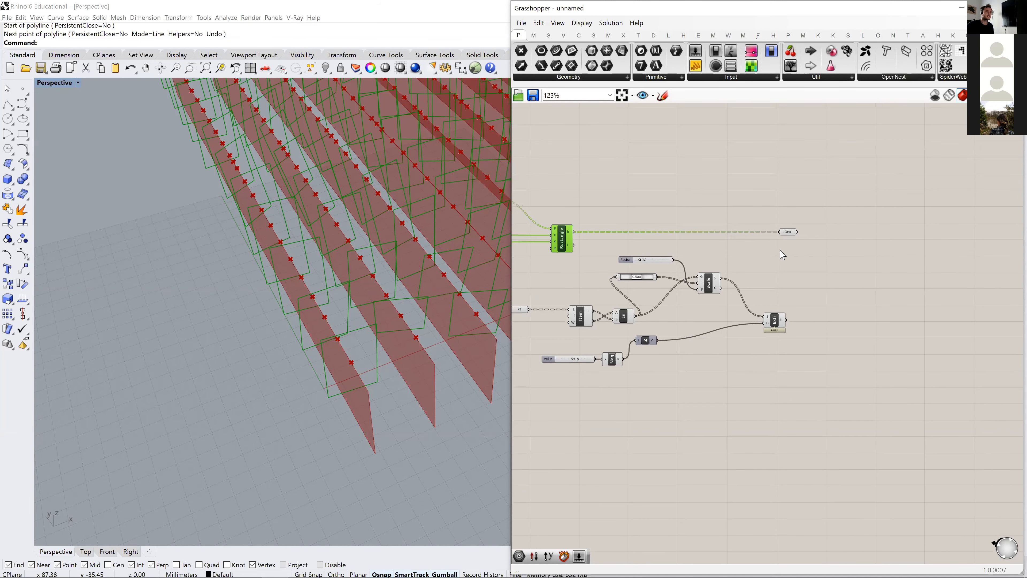
- Add a second Extrude component beside the Geometry parameter and connect the parameter to its base input
double_click(834, 244)
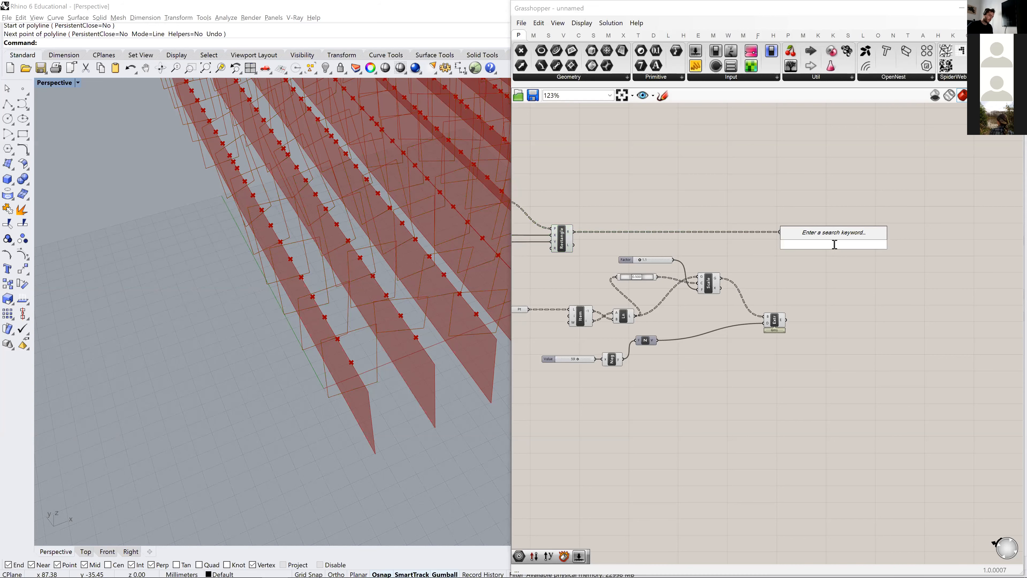
type("ext")
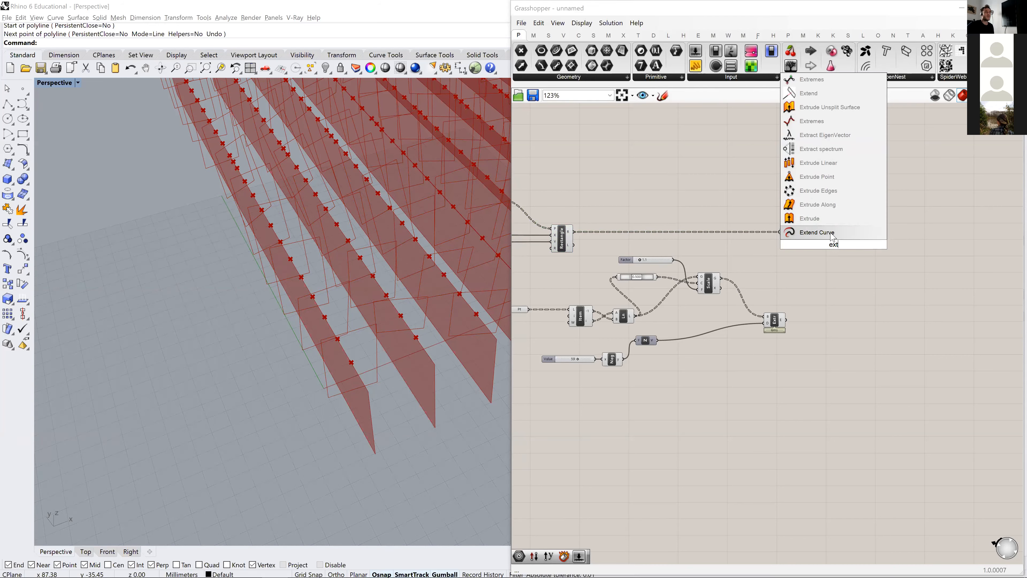
left_click(813, 219)
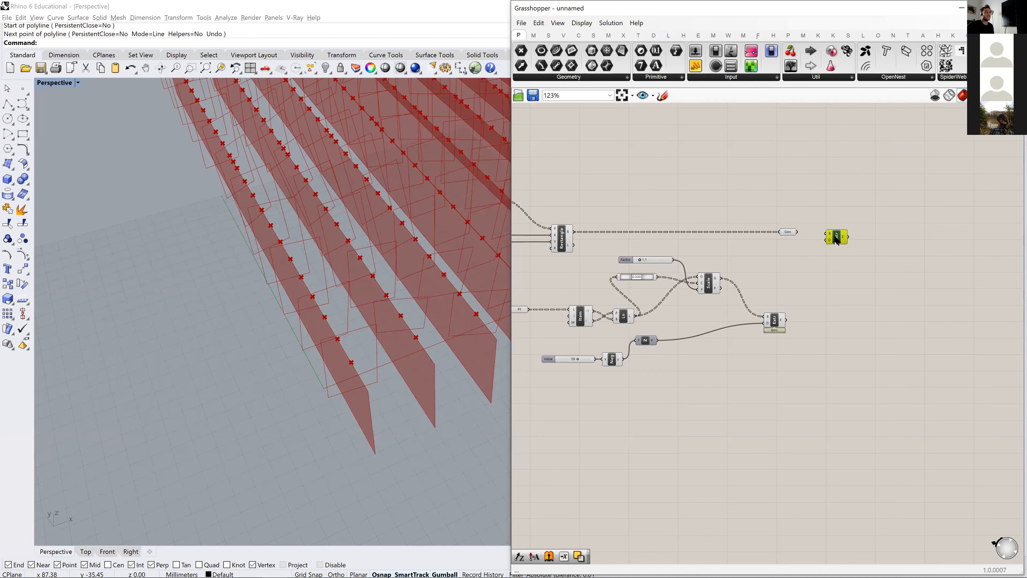
scroll(805, 234, "up", 3)
left_click(803, 227)
left_click_drag(804, 226, 844, 228)
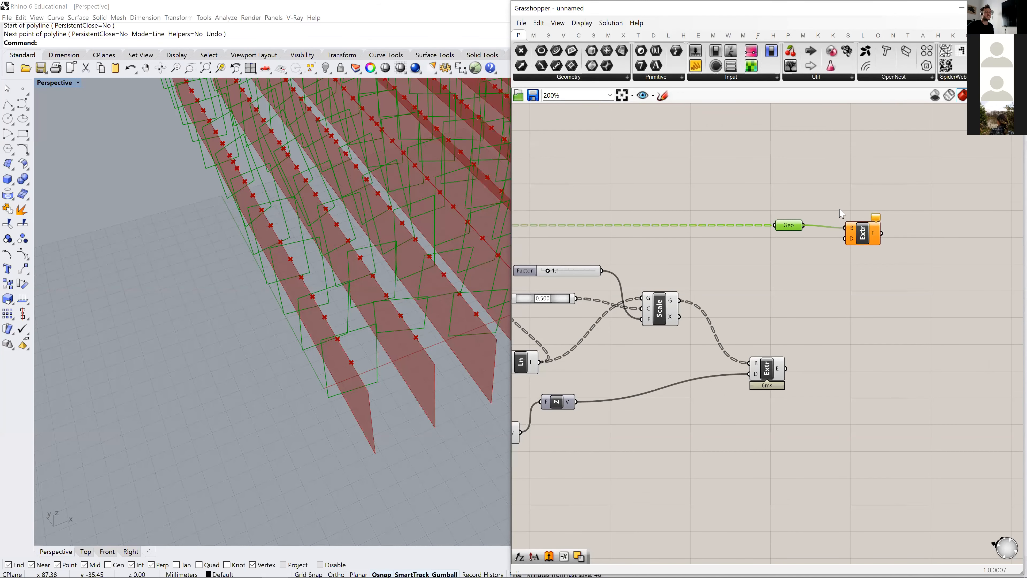
scroll(844, 228, "down", 3)
left_click(864, 235)
- Inspect the panels' orientation and the upstream components that define the rectangles' rotated planes
right_click_drag(343, 326, 395, 340)
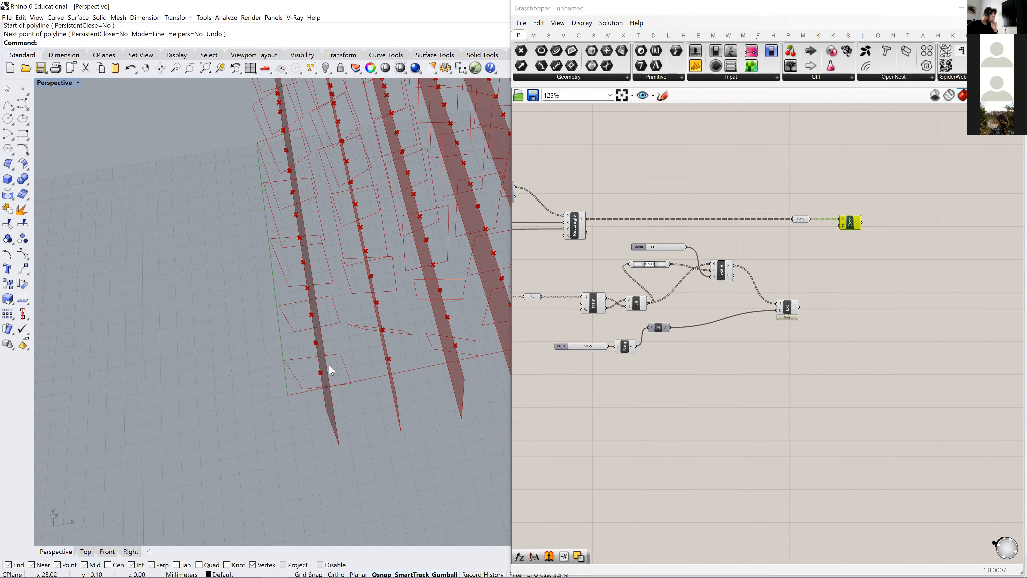
scroll(695, 305, "down", 3)
right_click_drag(712, 311, 843, 314)
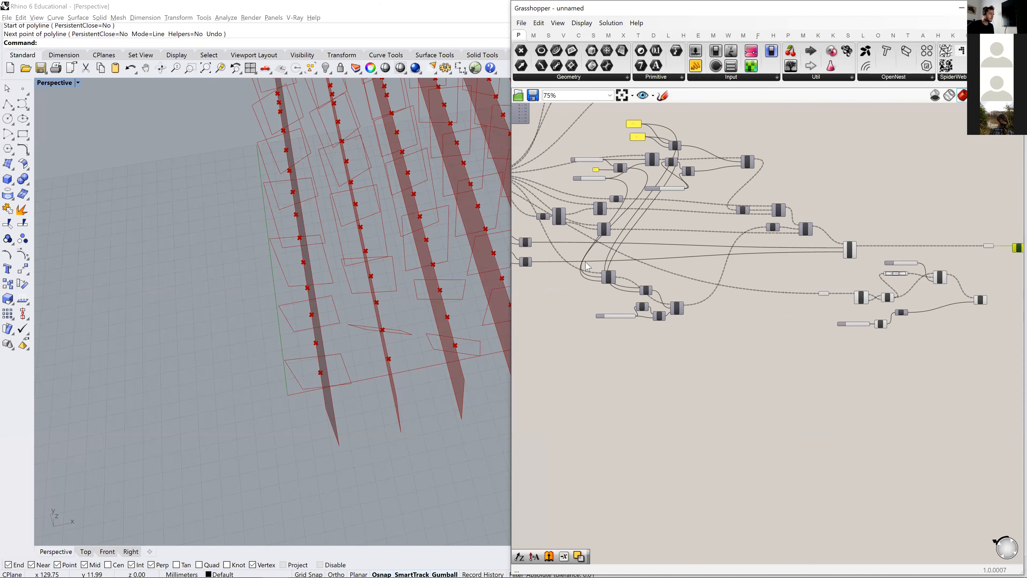
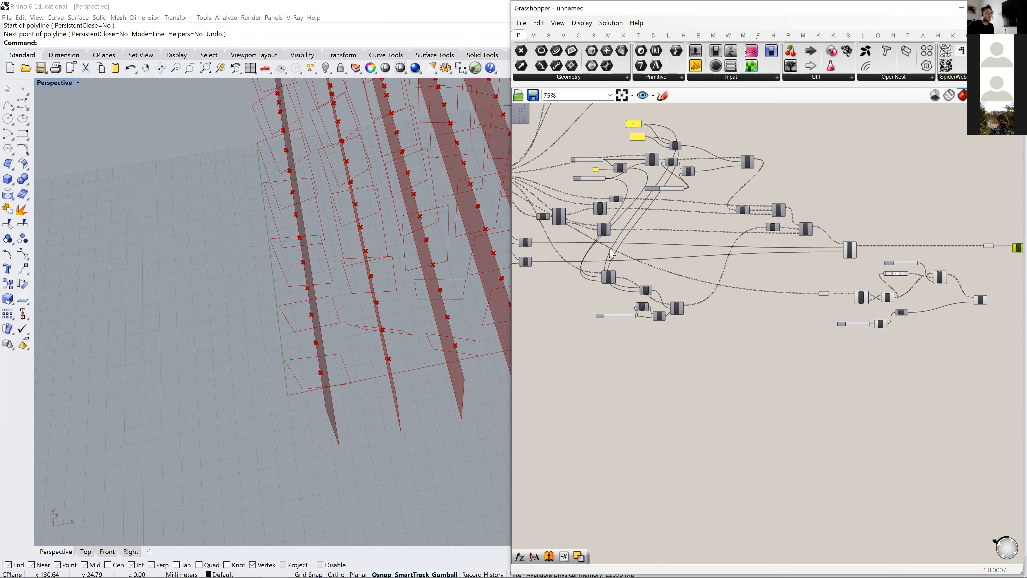
- Trace the rotated plane wires from the axis rotation components to the Rectangle component and compare them with the panels in perspective
scroll(609, 251, "up", 2)
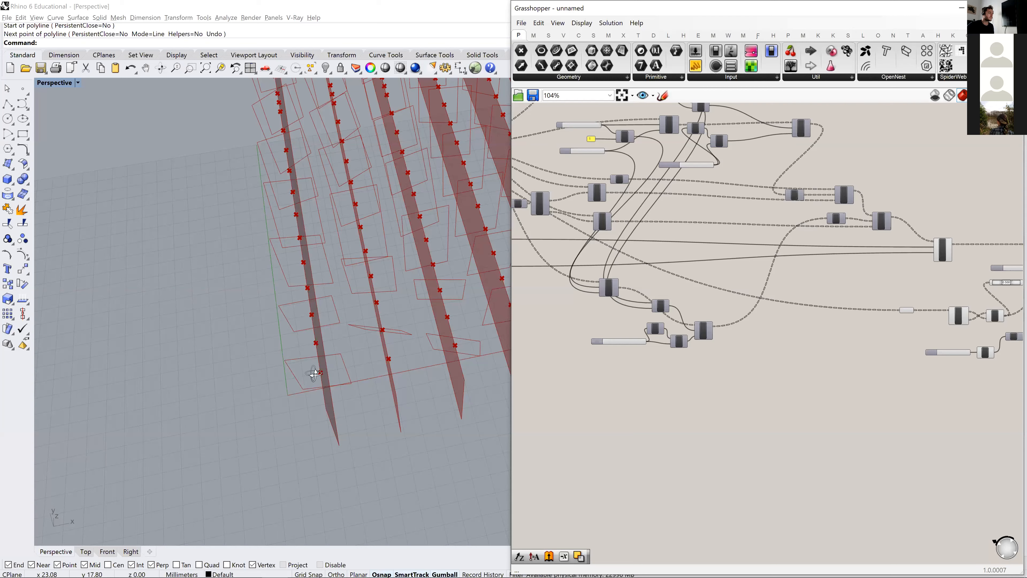
right_click_drag(314, 373, 306, 378)
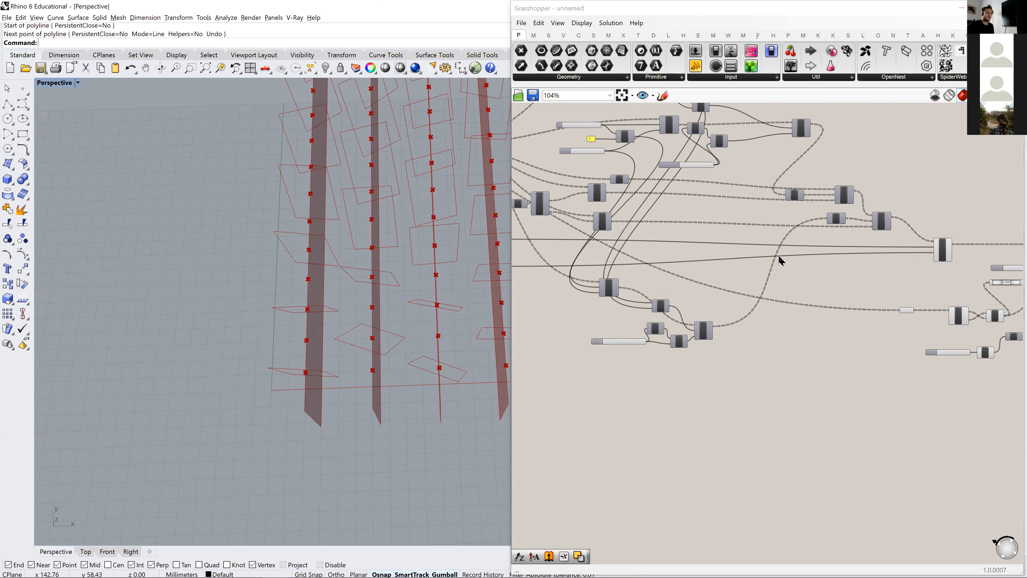
right_click_drag(852, 261, 739, 261)
right_click_drag(1011, 261, 857, 254)
right_click_drag(681, 278, 797, 258)
scroll(709, 236, "up", 5)
left_click_drag(653, 238, 614, 238)
left_click_drag(712, 245, 690, 245)
scroll(749, 226, "down", 2)
right_click_drag(748, 227, 560, 213)
right_click_drag(888, 249, 701, 249)
right_click_drag(809, 258, 700, 231)
left_click(797, 263)
left_click_drag(800, 262, 812, 262)
left_click(712, 220)
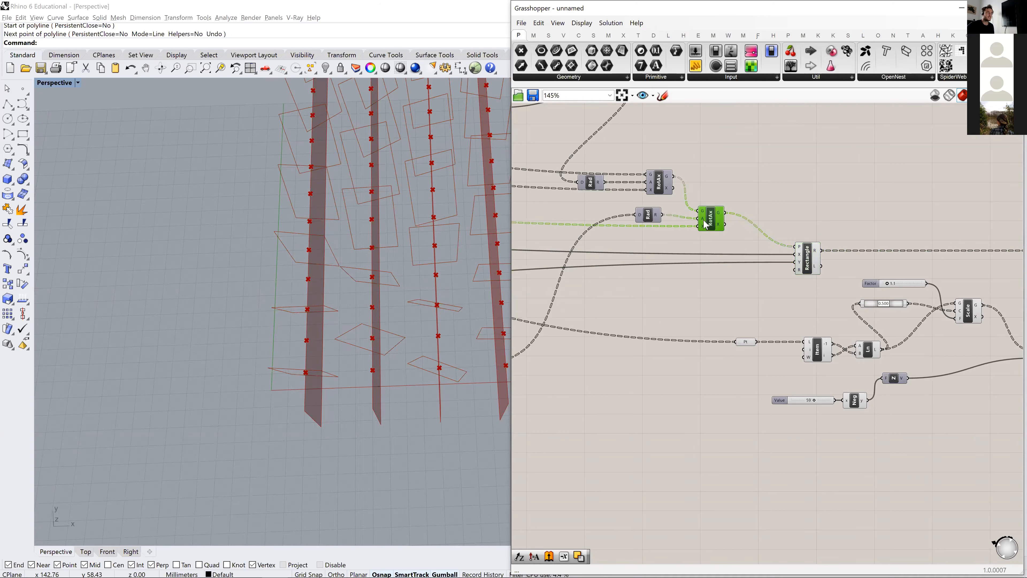
- Add a Deconstruct Plane component fed by the last Rotate Axis output, and space the panels' Extrude component away from the Geometry parameter
double_click(767, 199)
type("de")
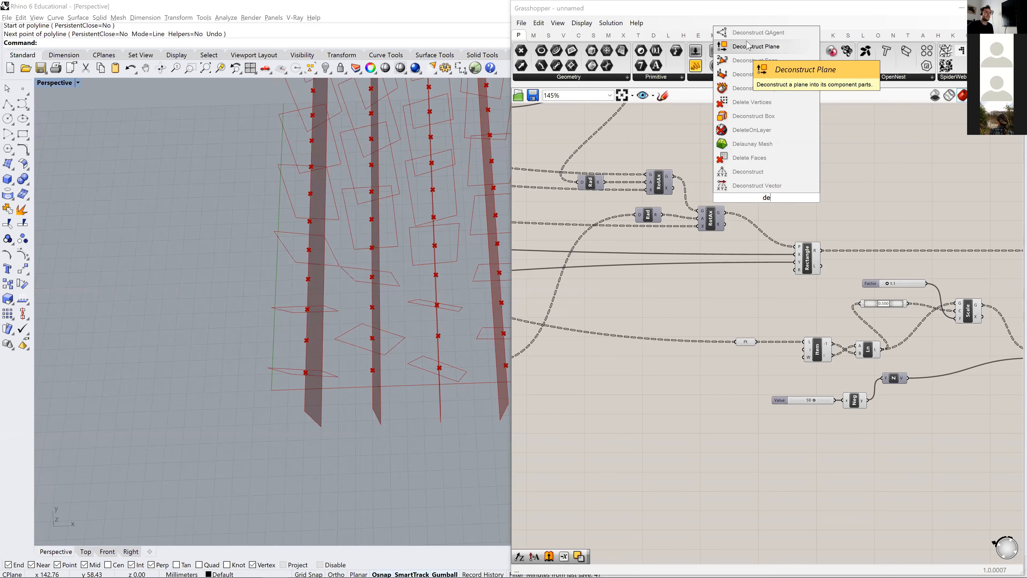
left_click(755, 47)
left_click_drag(725, 213, 914, 217)
right_click_drag(941, 242, 598, 188)
left_click_drag(682, 195, 796, 196)
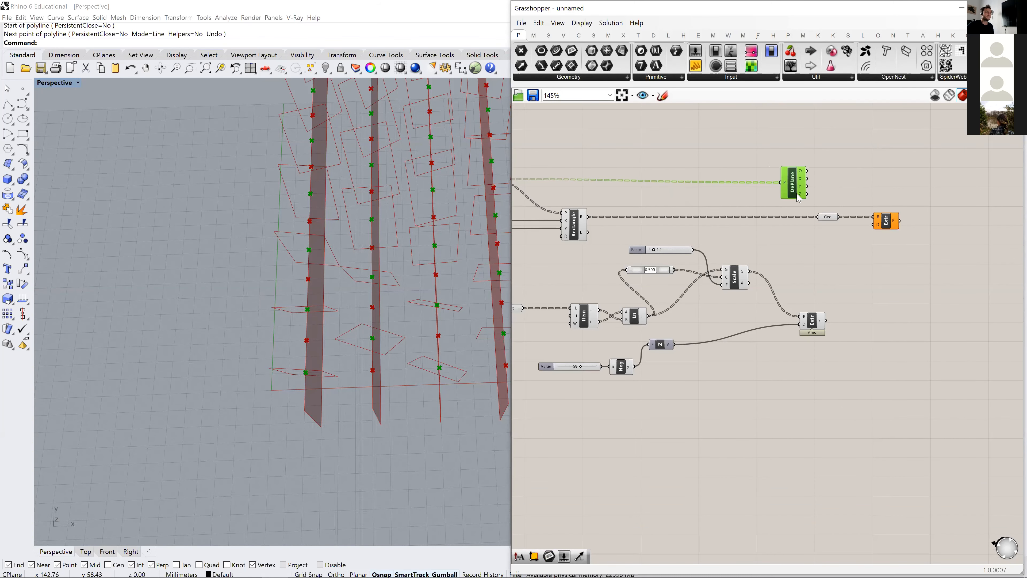
mouse_move(803, 198)
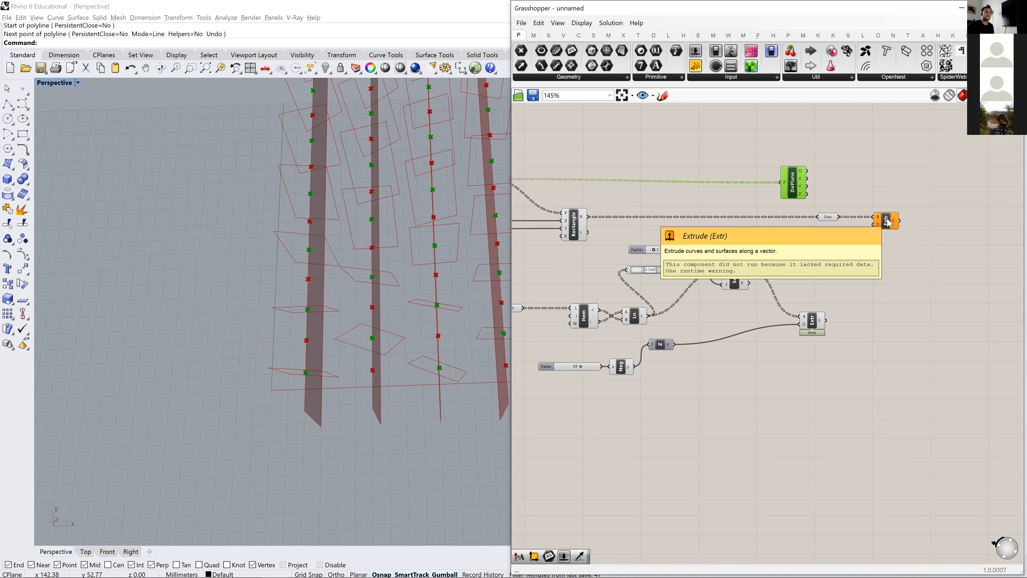
left_click(829, 219)
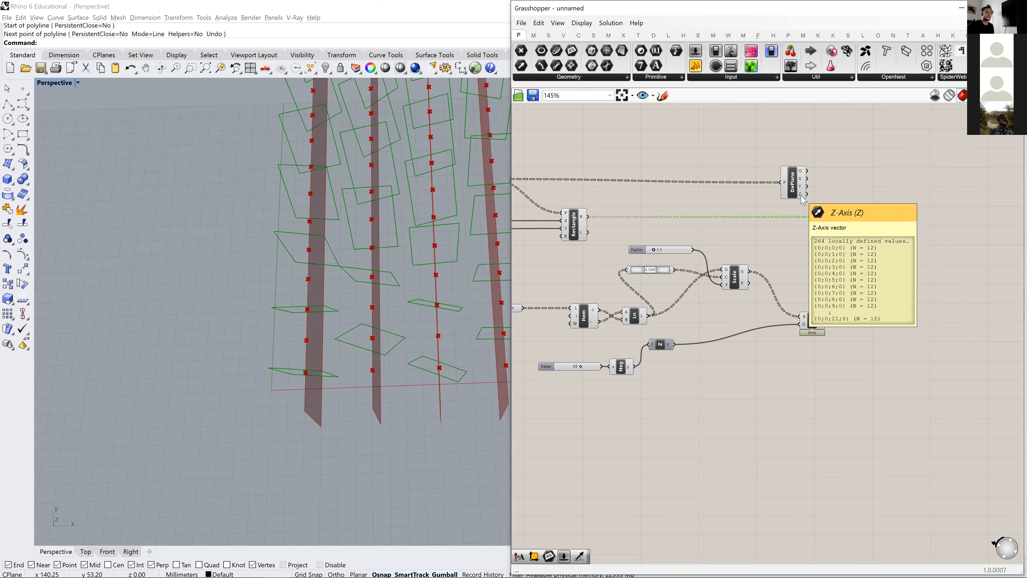
right_click_drag(874, 223, 829, 269)
left_click_drag(828, 270, 842, 270)
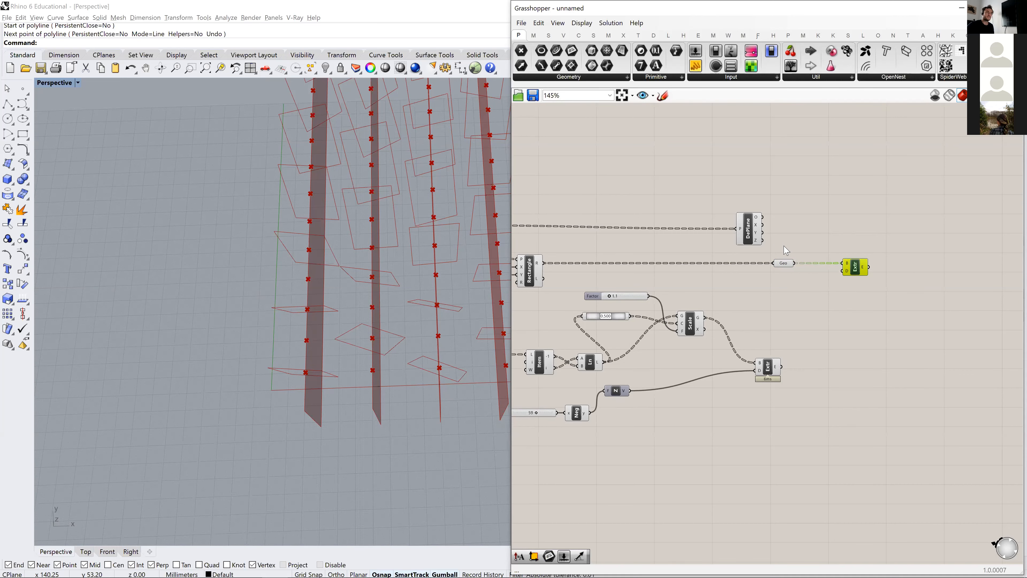
- Add an Amplitude component and connect the deconstructed plane's Z-axis to its vector input
double_click(795, 233)
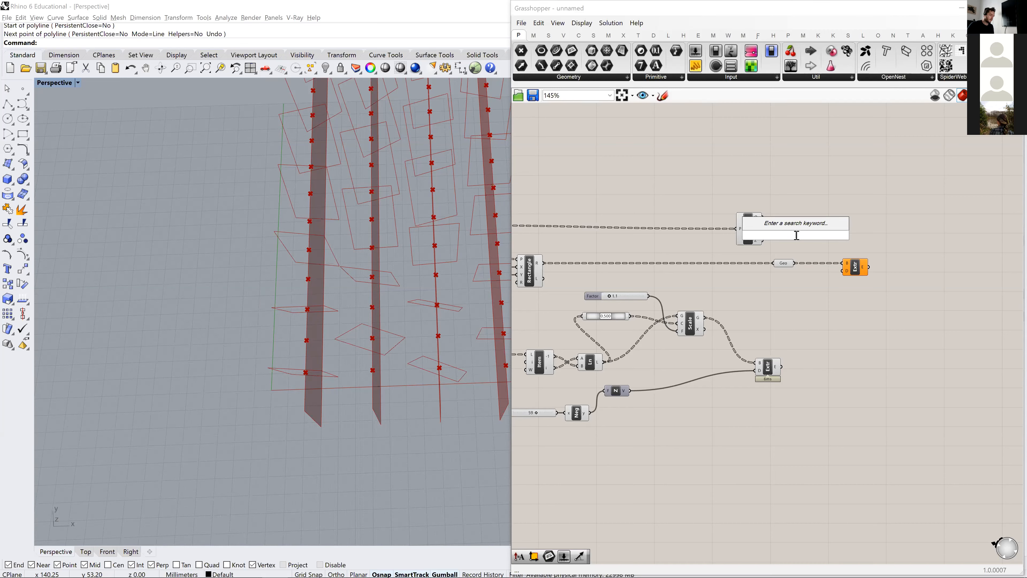
type("am")
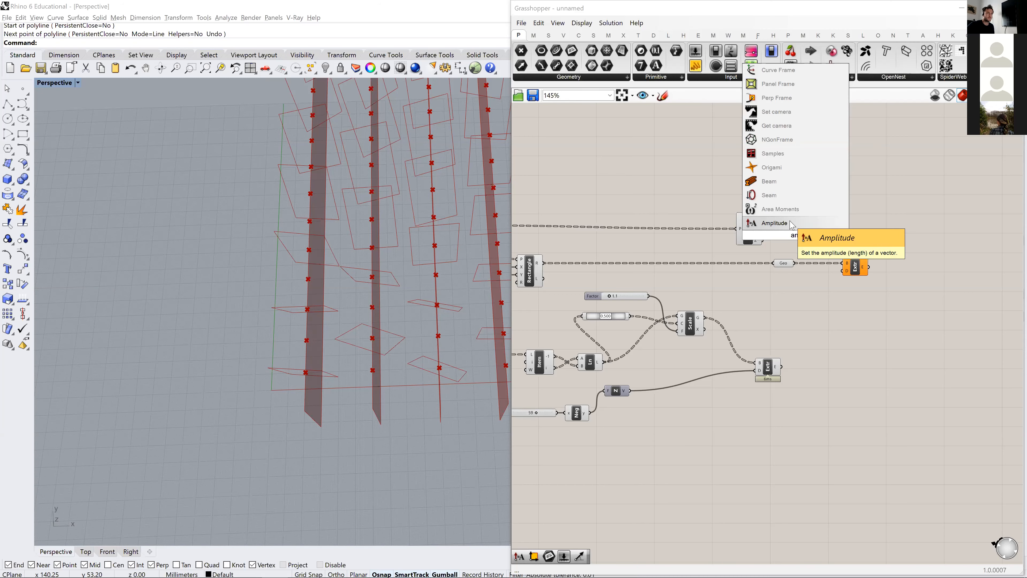
key("Return")
scroll(781, 243, "up", 3)
left_click_drag(755, 239, 808, 321)
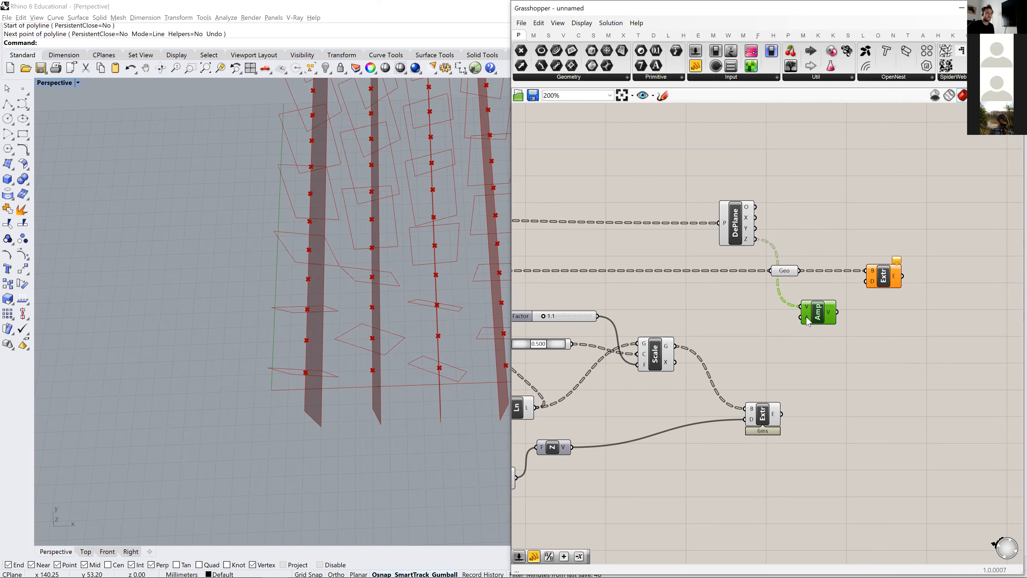
- Feed the Amplitude component with a number slider set to 5 and connect its vector to the panels' Extrude direction
double_click(752, 314)
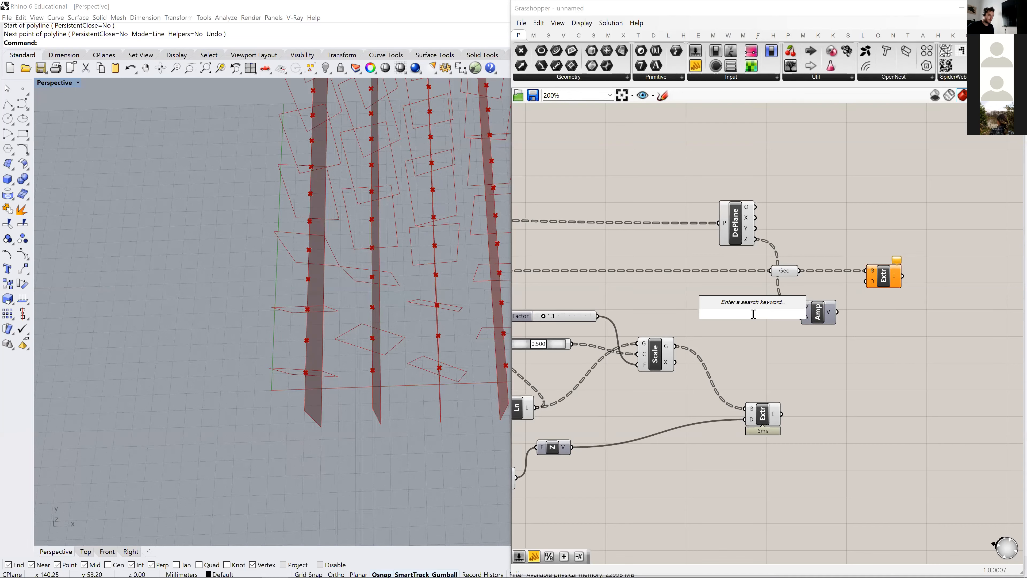
type("5")
key("Return")
left_click_drag(712, 317, 688, 324)
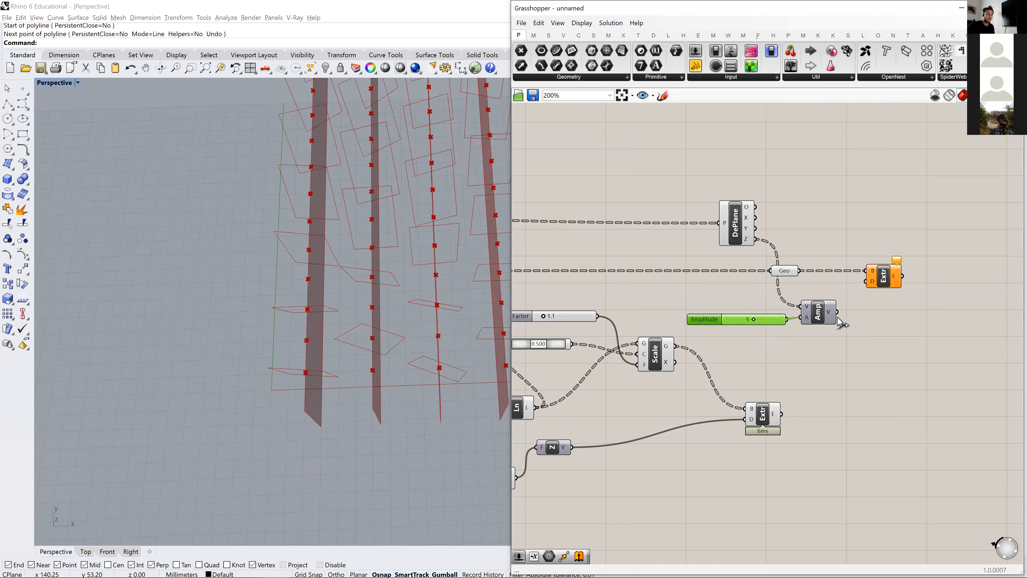
left_click_drag(825, 320, 884, 285)
left_click(885, 286)
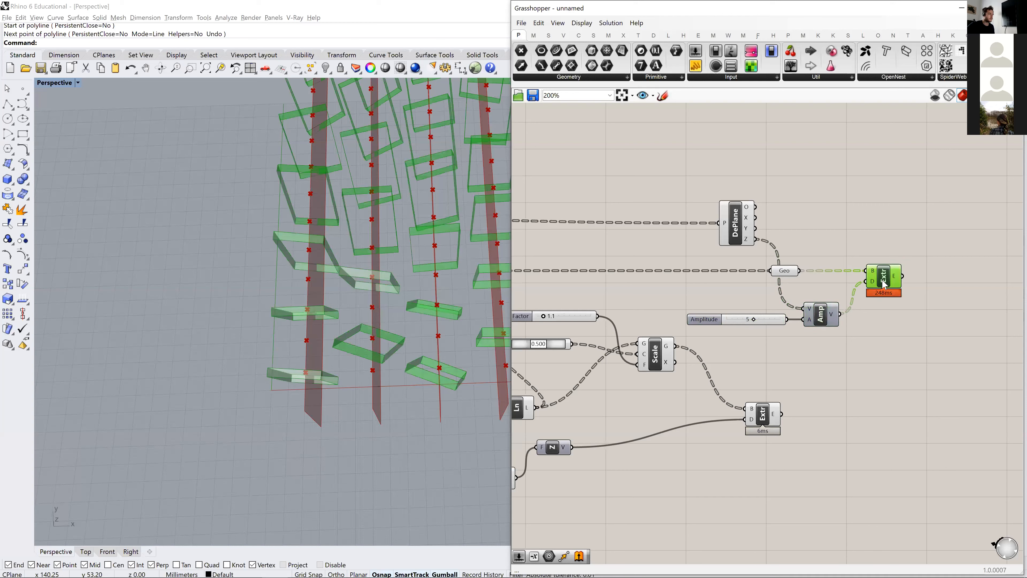
- Set the panels' extrusion amplitude slider to 2 and select the Extrude component to highlight the panels
scroll(793, 310, "up", 3)
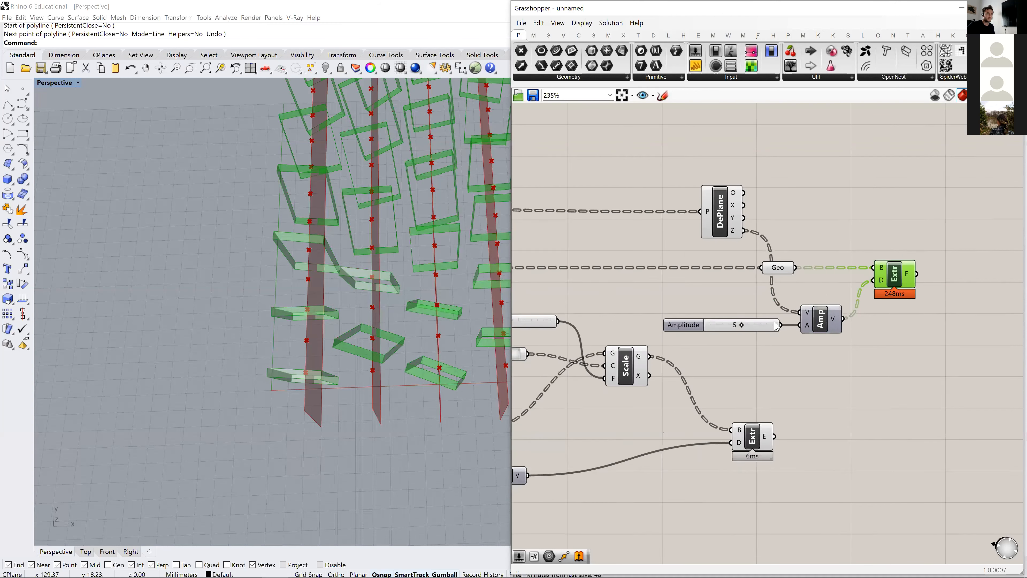
double_click(720, 325)
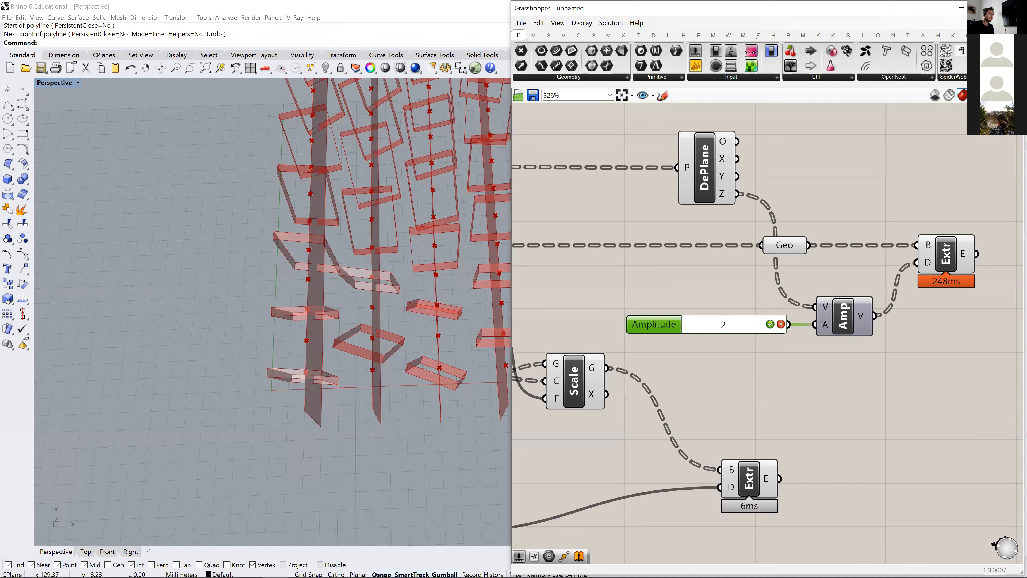
type("2")
key("Return")
left_click(893, 360)
right_click_drag(894, 360, 715, 350)
left_click(762, 245)
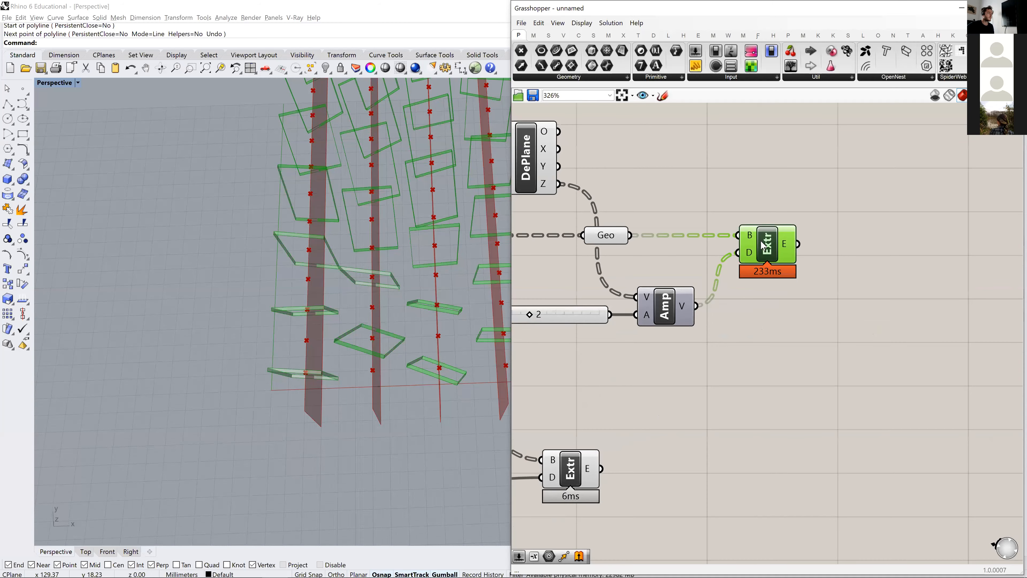
- Add a Cap Holes component beside the panels' Extrude and connect the extrusion to it to close the panels
right_click_drag(294, 341, 291, 293)
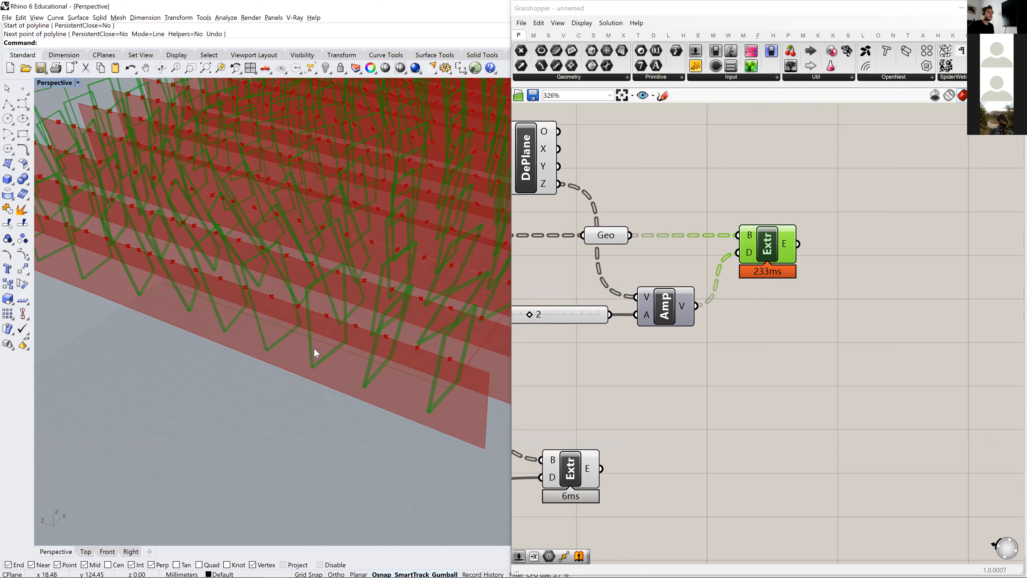
right_click_drag(738, 273, 636, 284)
left_click_drag(658, 254, 665, 254)
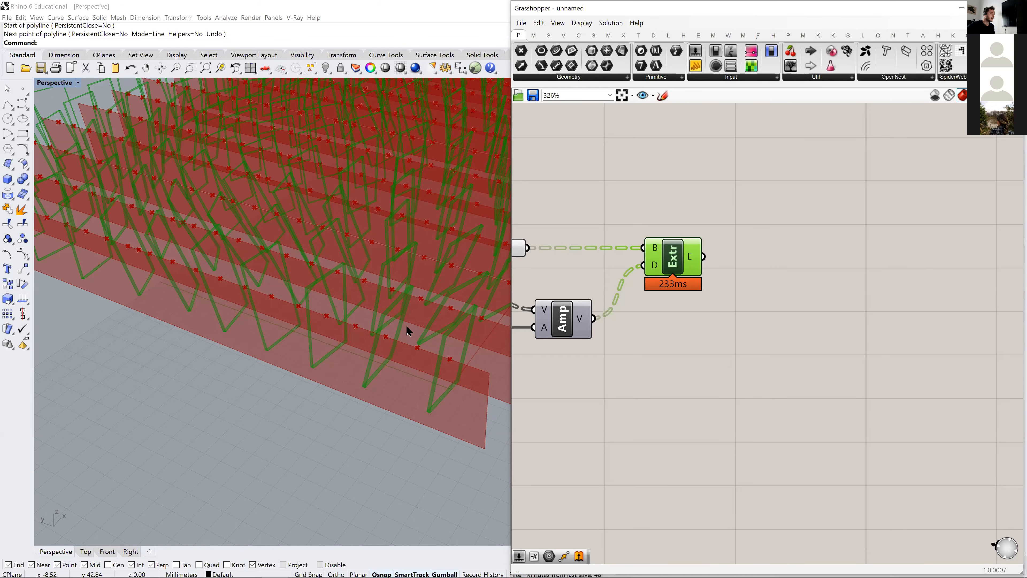
right_click_drag(744, 259, 782, 271)
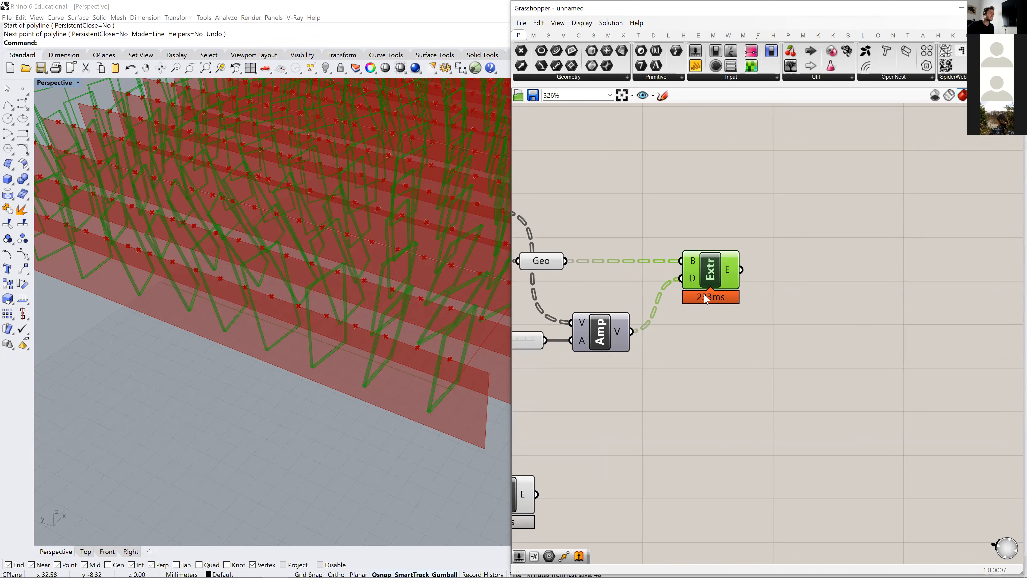
left_click(813, 285)
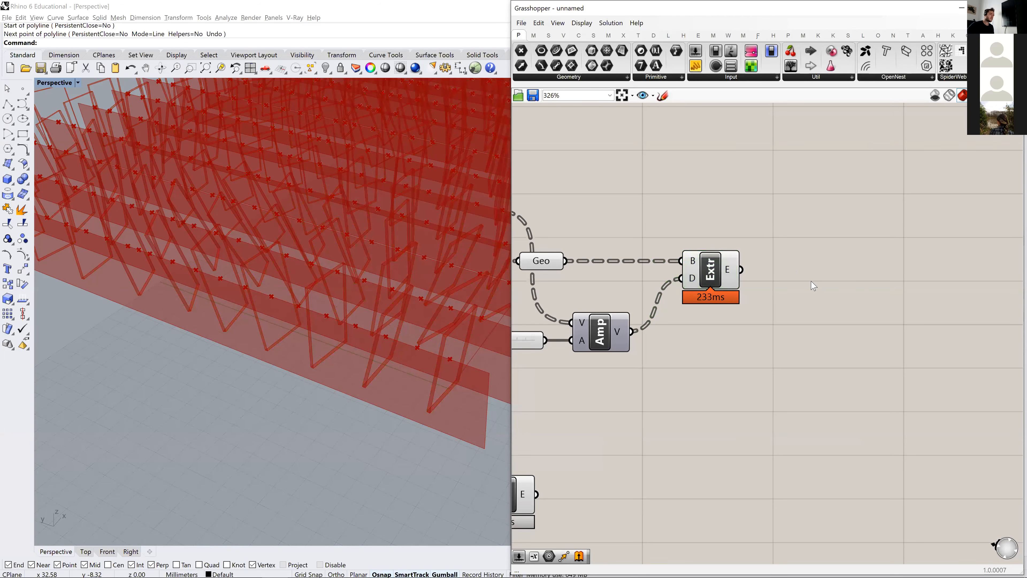
double_click(813, 285)
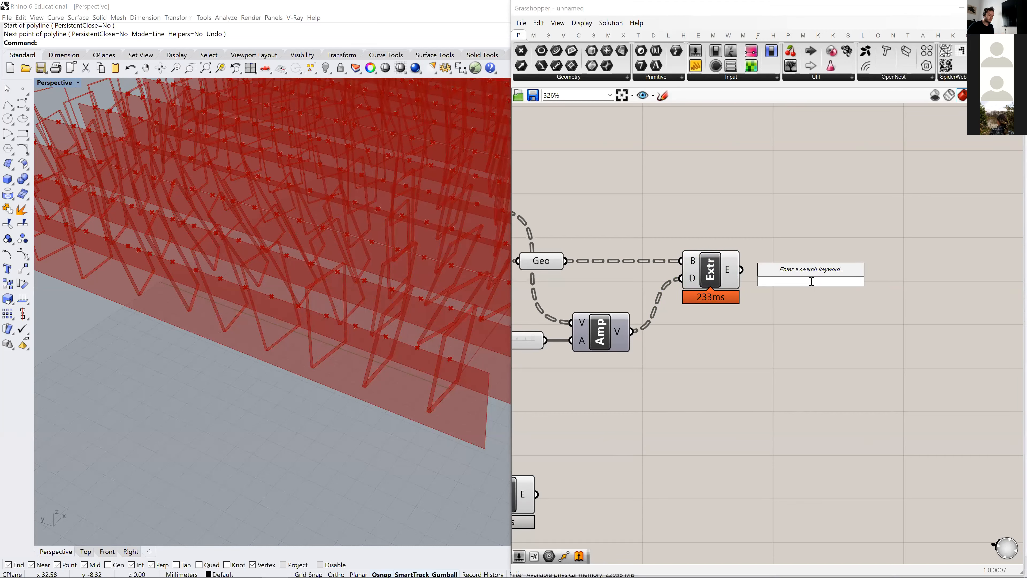
type("cap")
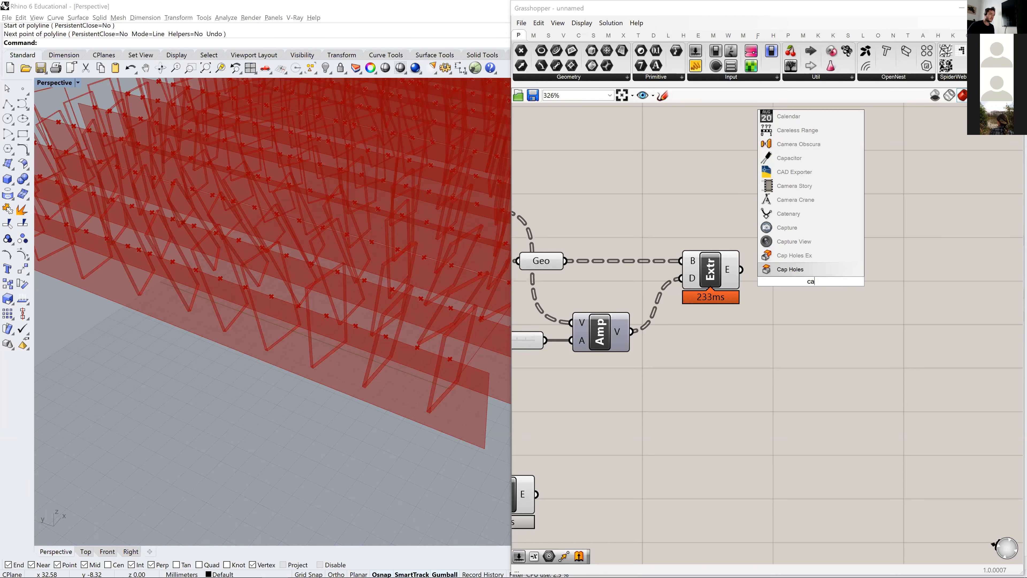
left_click(813, 271)
left_click_drag(742, 269, 812, 277)
right_click_drag(348, 318, 309, 334)
left_click(746, 359)
right_click_drag(746, 359, 813, 269)
- Reposition the strips' Extrude component below the panel extrusion components
scroll(593, 404, "down", 2)
left_click_drag(593, 404, 794, 413)
left_click(768, 353)
right_click_drag(768, 353, 721, 294)
scroll(737, 350, "up", 3)
scroll(737, 354, "down", 7)
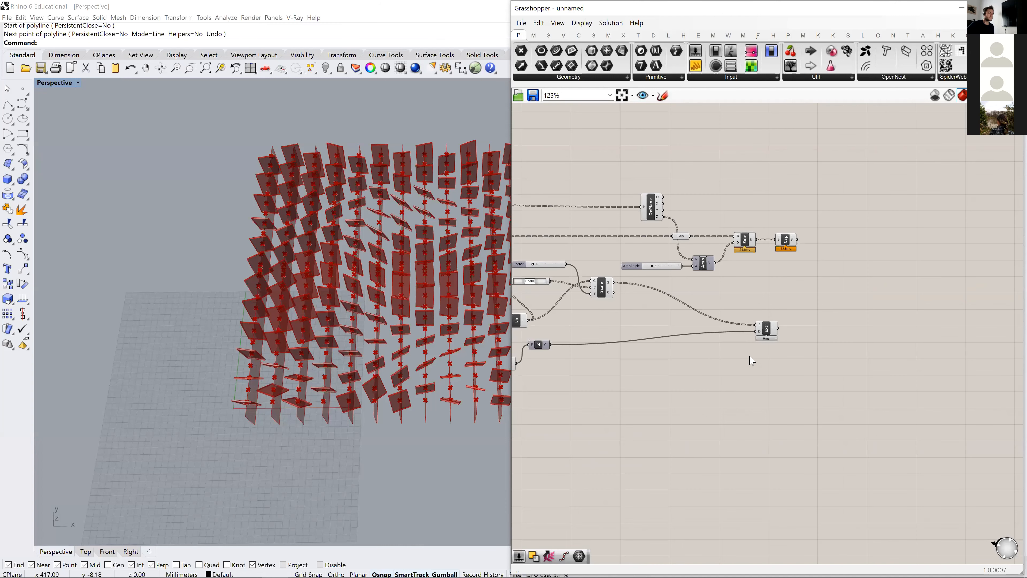
scroll(759, 334, "up", 1)
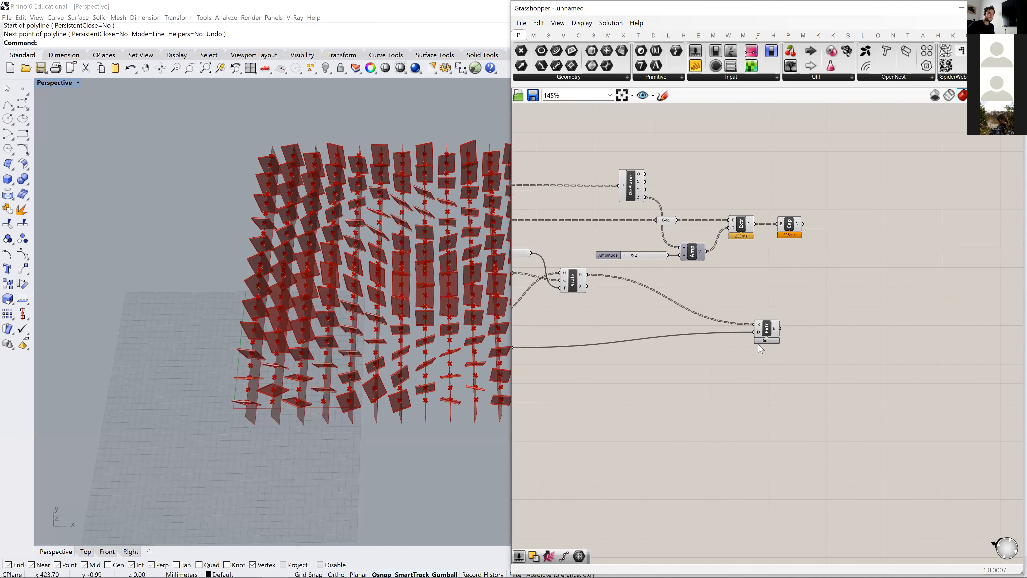
left_click_drag(763, 341, 746, 354)
right_click_drag(704, 370, 761, 334)
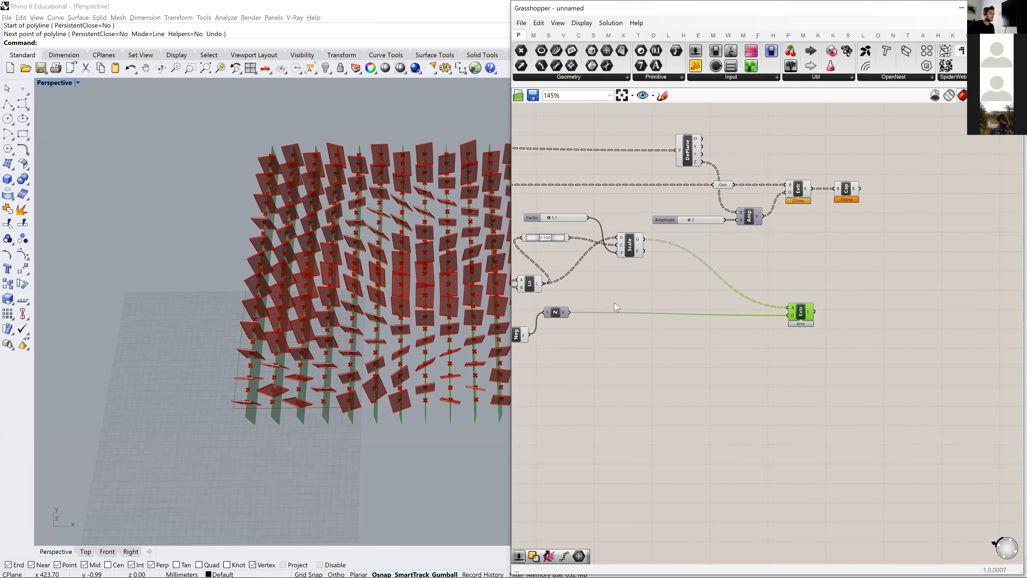
right_click_drag(709, 262, 645, 249)
scroll(728, 307, "up", 3)
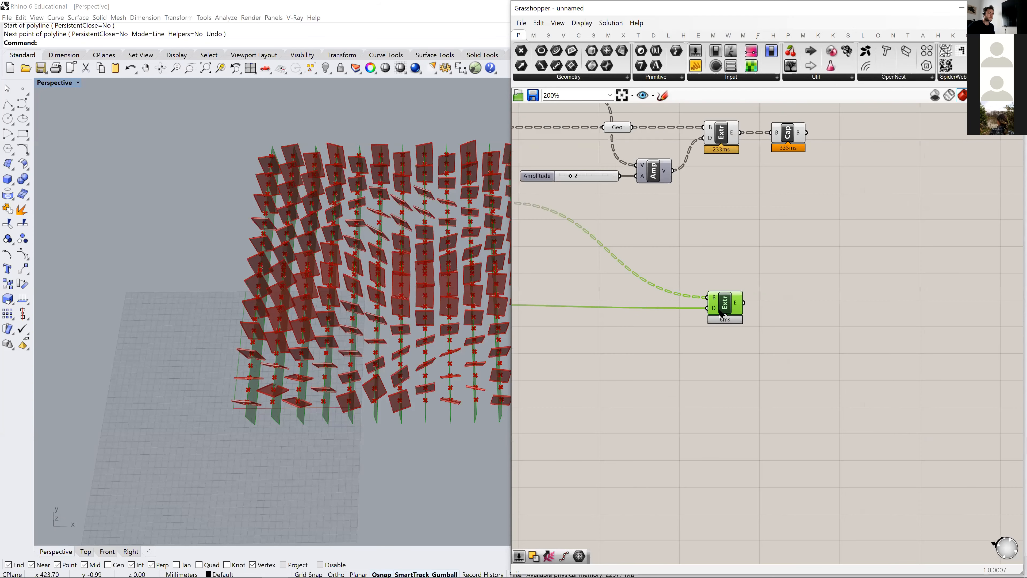
- Add another Extrude component after the strips' Extrude and connect the extruded strips to its base input
double_click(811, 338)
type("extru")
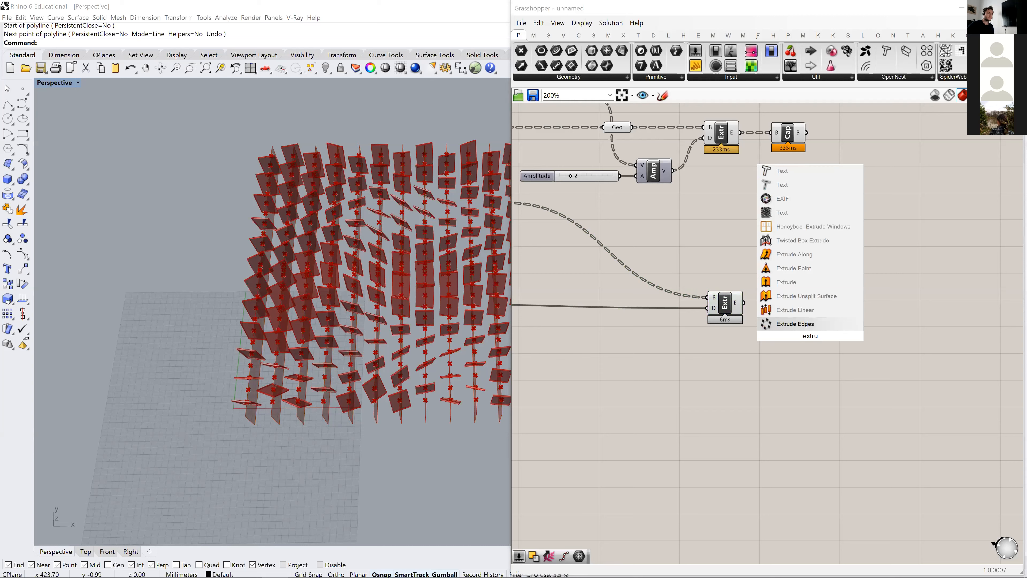
key("Up")
key("Up")
key("Up")
key("Return")
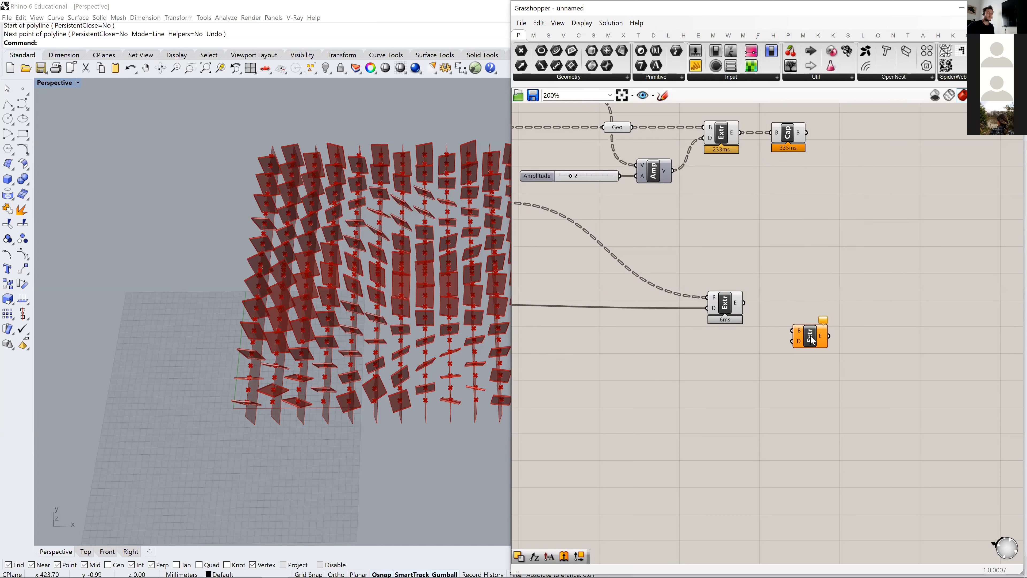
left_click_drag(745, 303, 818, 315)
- Add a Unit X vector driven by the Amplitude slider and connect it to the new strip Extrude's direction input
right_click_drag(283, 390, 282, 203)
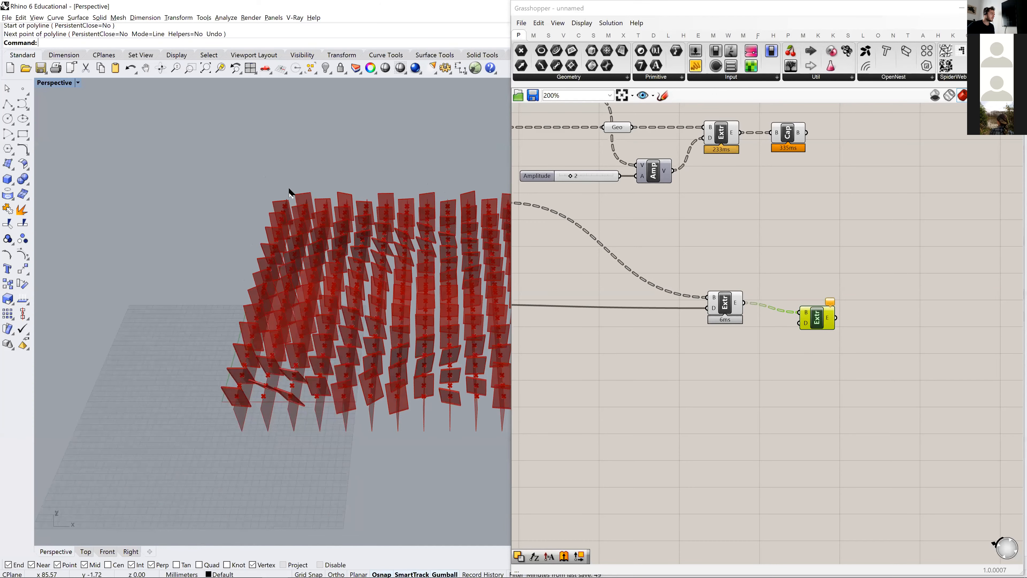
right_click_drag(350, 371, 178, 382, "shift")
mouse_move(339, 364)
right_mouse_down("shift")
mouse_move(200, 384)
mouse_move(351, 366)
right_mouse_up("shift")
scroll(154, 376, "up", 2)
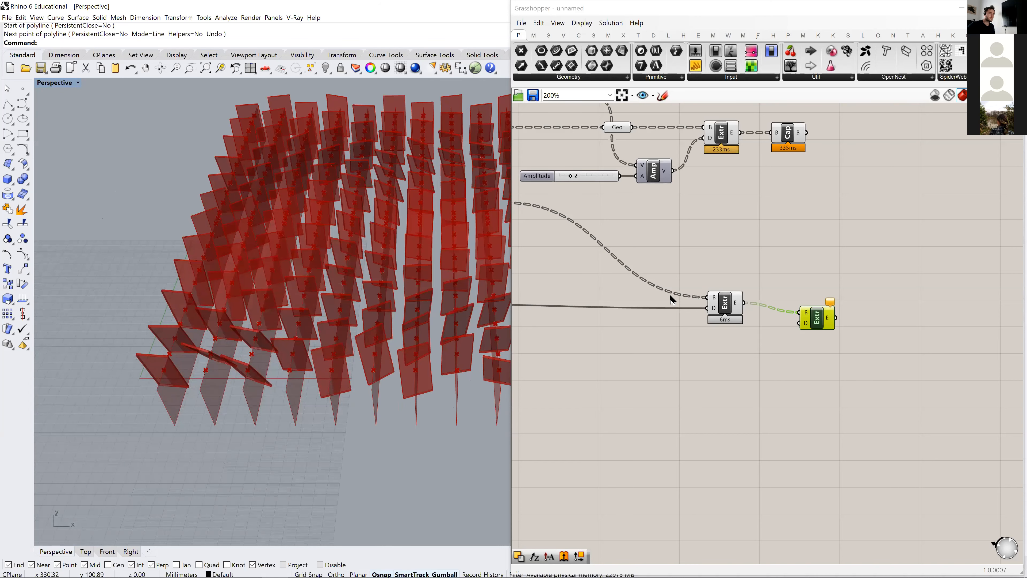
double_click(730, 374)
type("x")
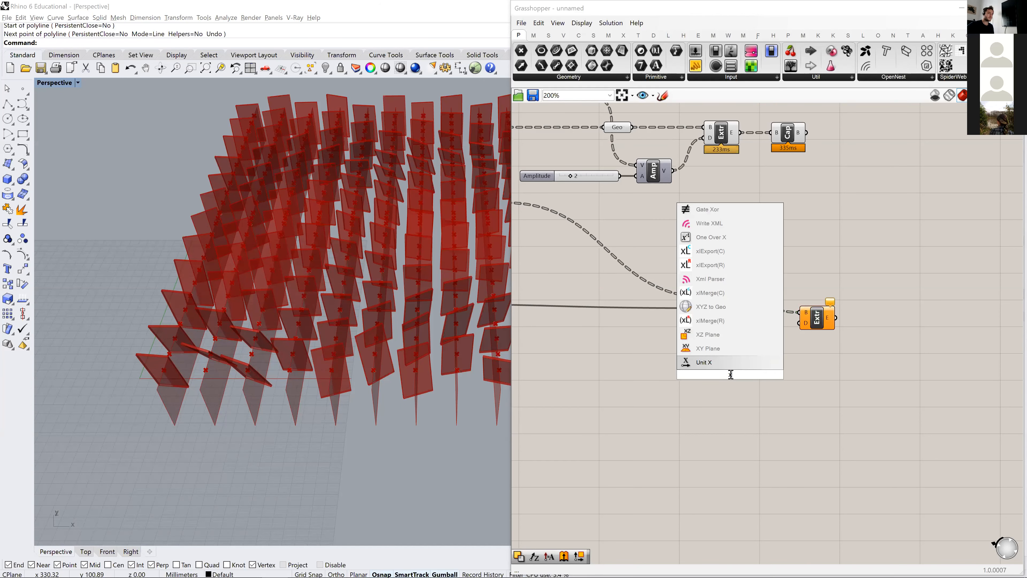
key("Return")
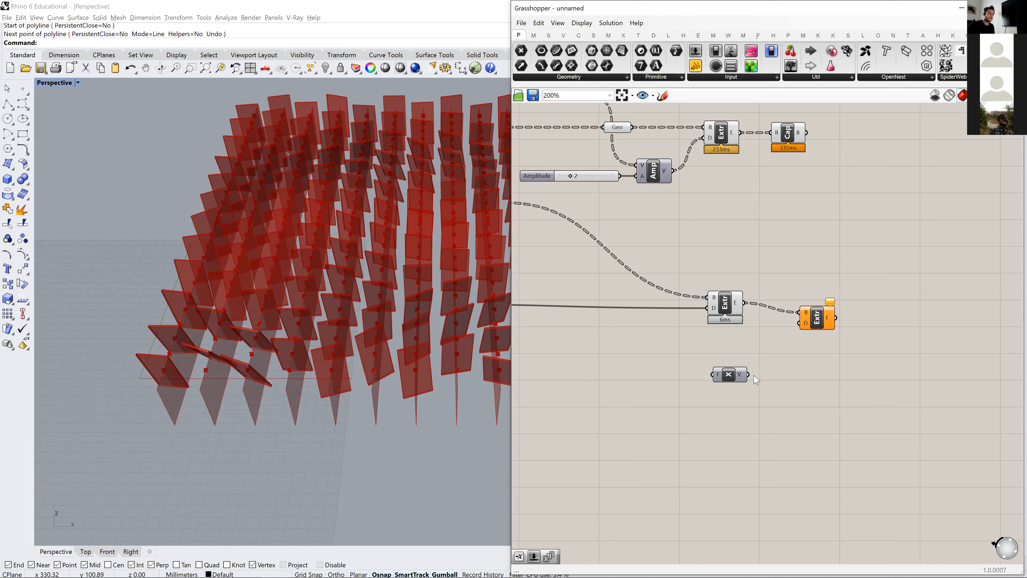
left_click_drag(749, 375, 799, 323)
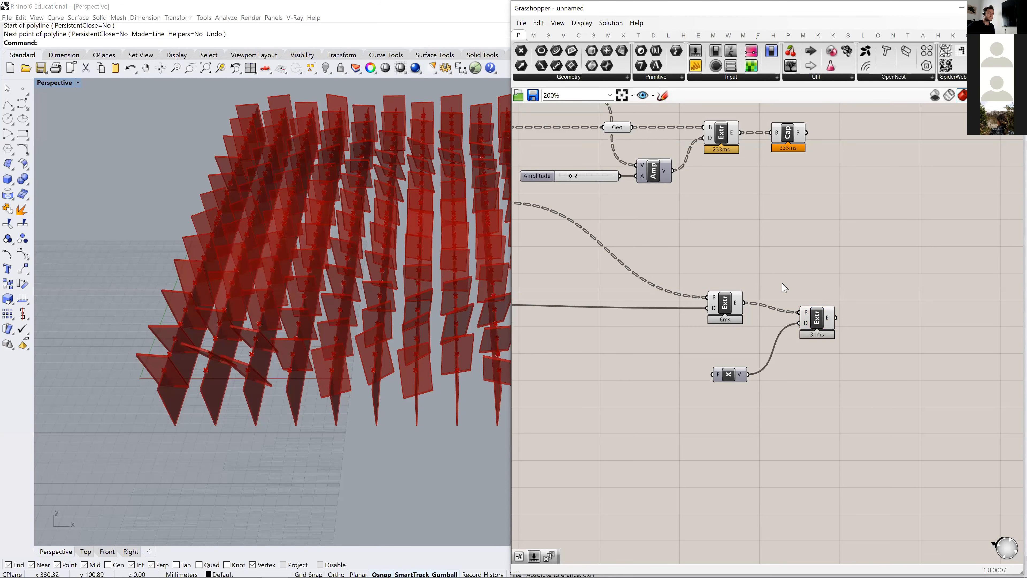
scroll(785, 288, "down", 2)
left_click_drag(645, 195, 724, 364)
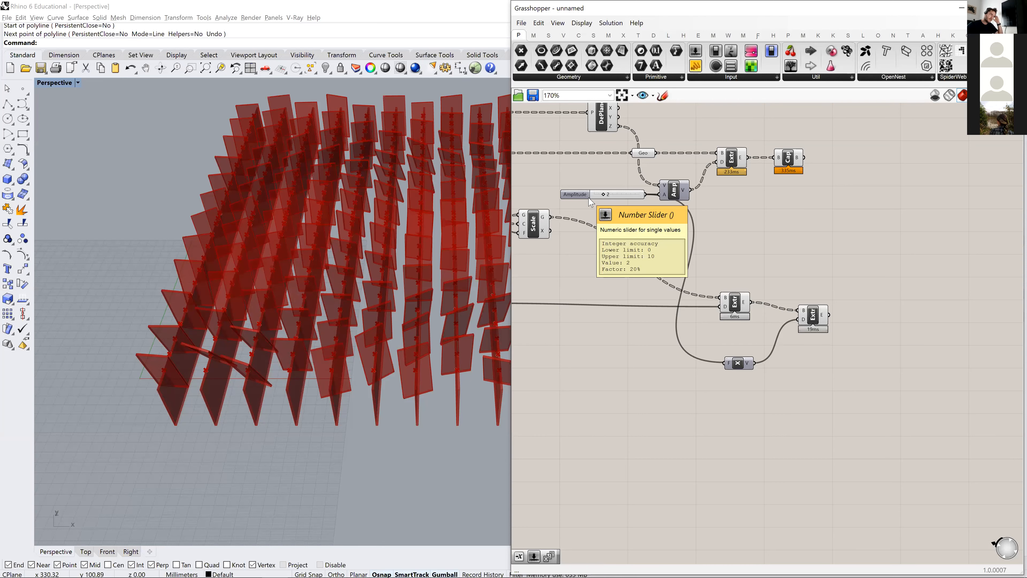
- Check the output of the strips' second Extrude in a temporary panel and remove the panel
left_click_drag(819, 314, 817, 312)
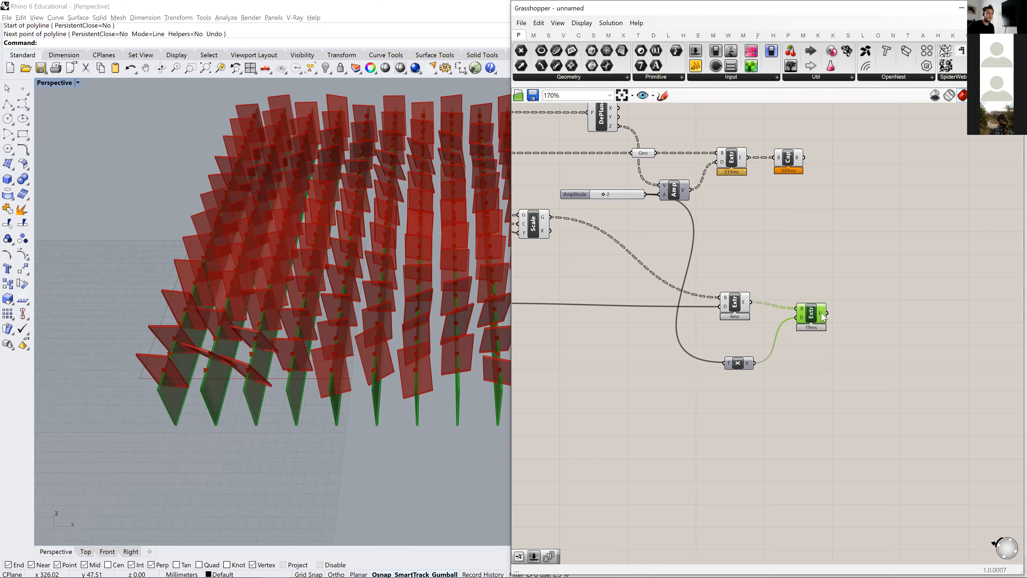
mouse_move(824, 317)
left_click_drag(696, 66, 926, 311)
left_click_drag(827, 313, 920, 321)
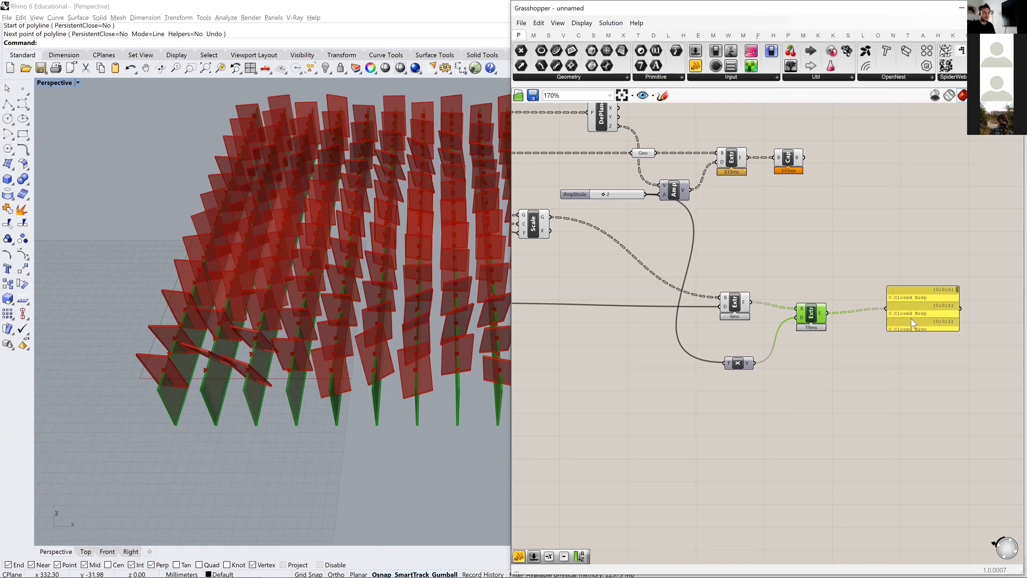
left_click(900, 311)
key("Delete")
- Move the strips' second Extrude farther from the first and examine where the thickened strips meet the panels
left_click_drag(817, 316, 839, 309)
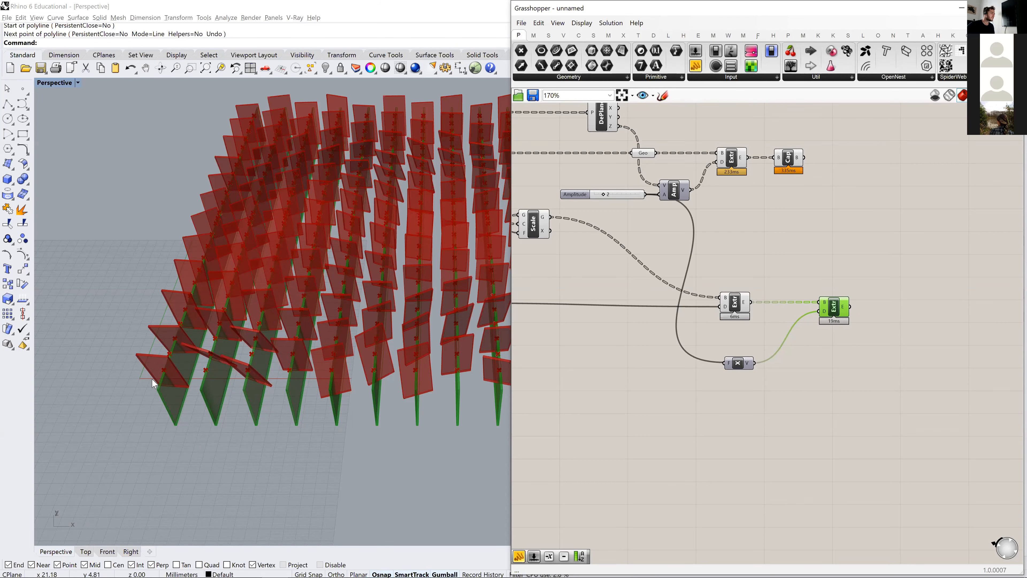
scroll(154, 376, "up", 2)
scroll(203, 362, "up", 3)
scroll(186, 366, "up", 4)
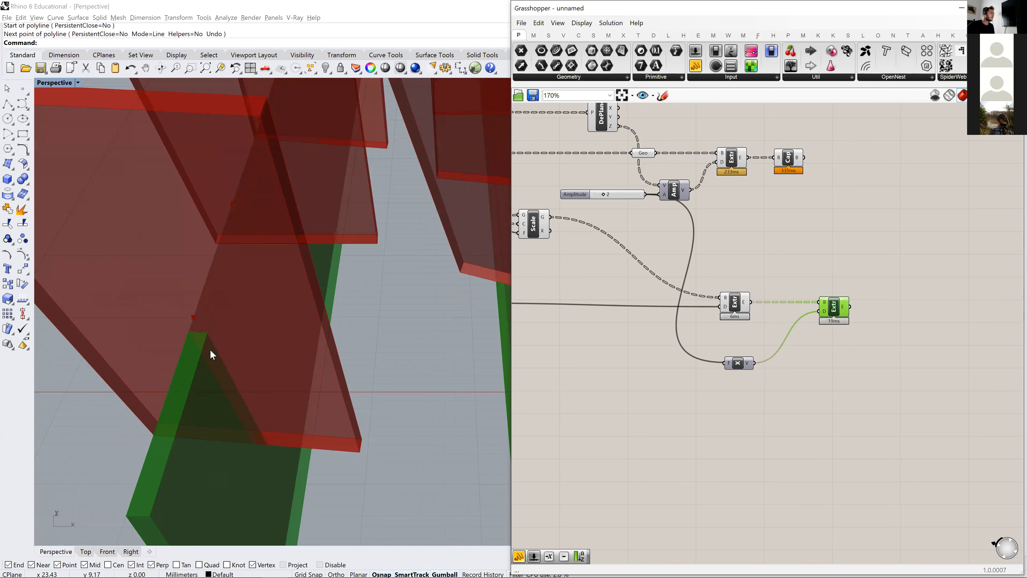
scroll(204, 356, "down", 5)
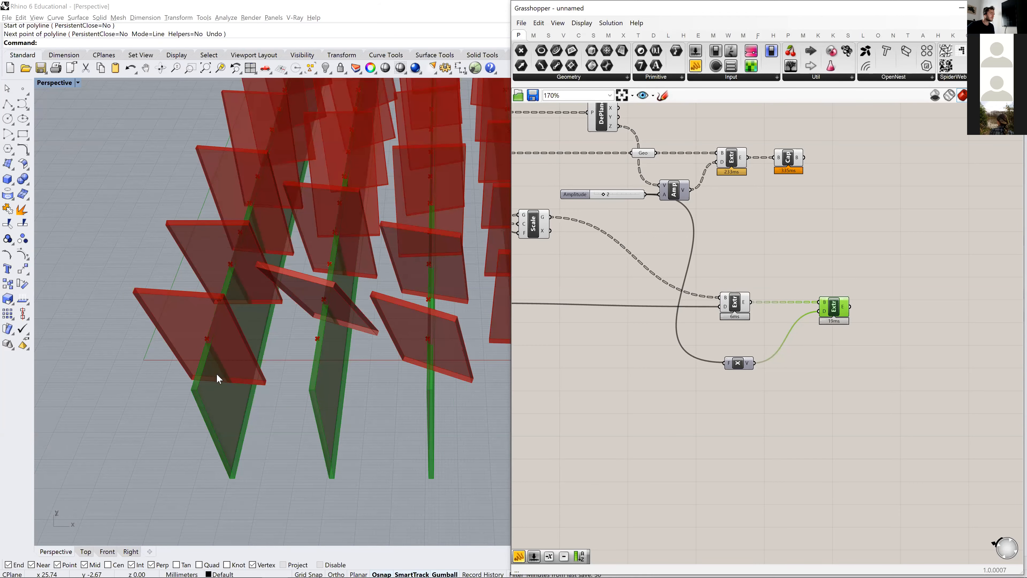
scroll(713, 392, "down", 4)
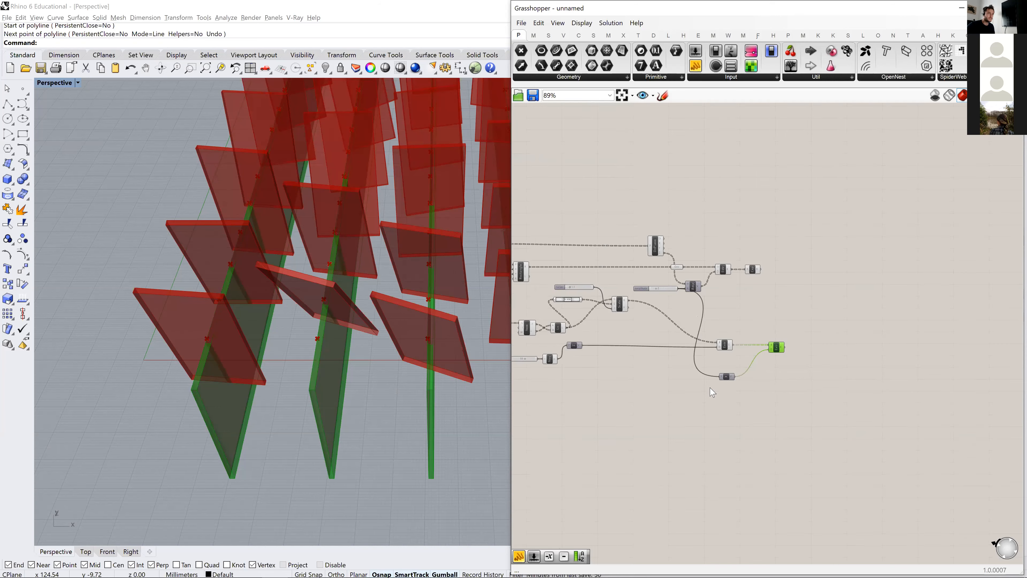
- Add a Brep | Brep intersection component beside the strips' second Extrude
right_click_drag(710, 387, 759, 370)
left_click(765, 366)
left_click(801, 252)
left_click(853, 337)
scroll(706, 305, "up", 3)
double_click(711, 338)
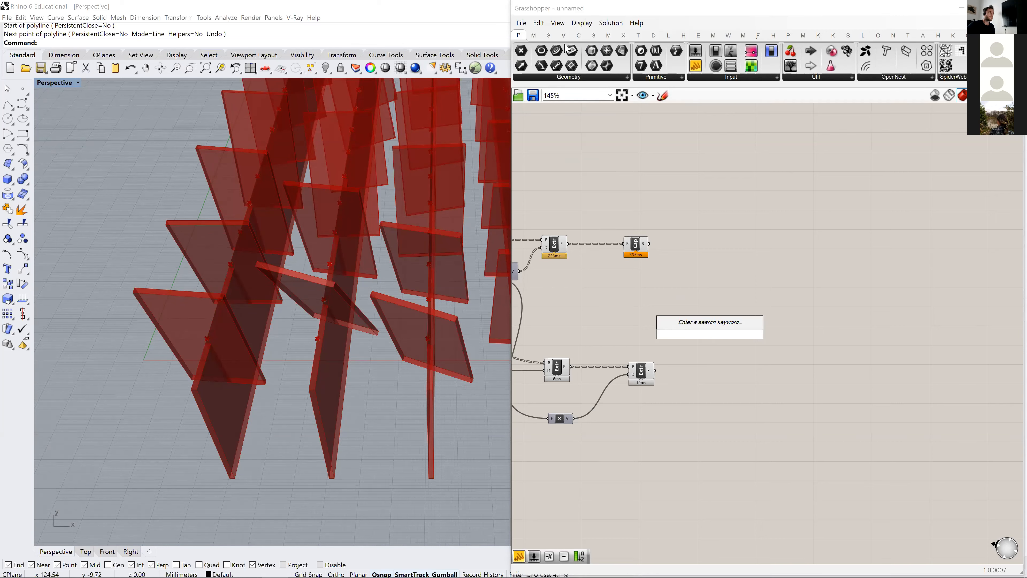
left_click(579, 35)
left_click(625, 38)
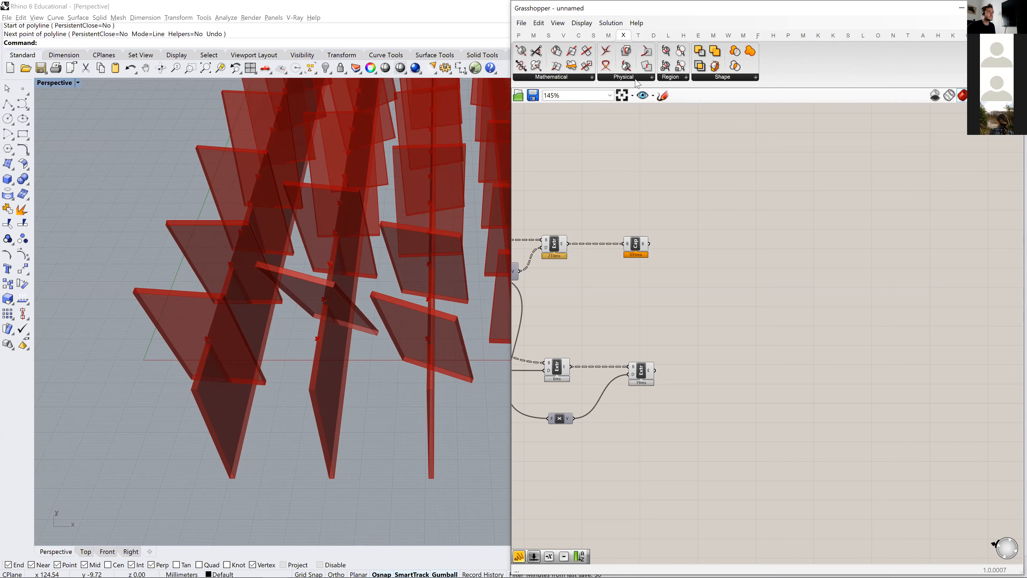
left_click(638, 81)
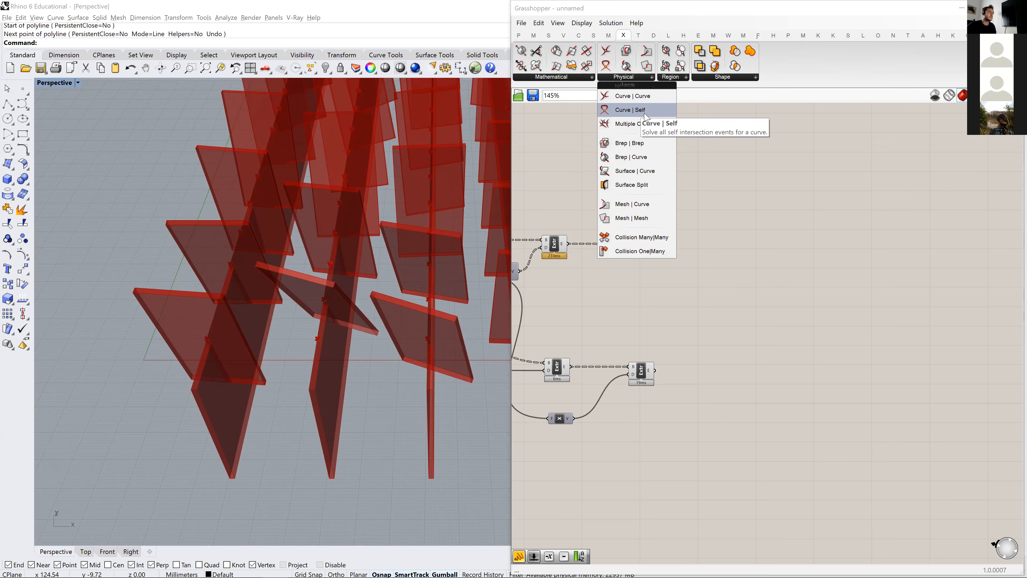
left_click(637, 143)
left_click(733, 363)
scroll(619, 425, "up", 3)
left_click_drag(916, 329, 856, 316)
scroll(752, 295, "down", 2)
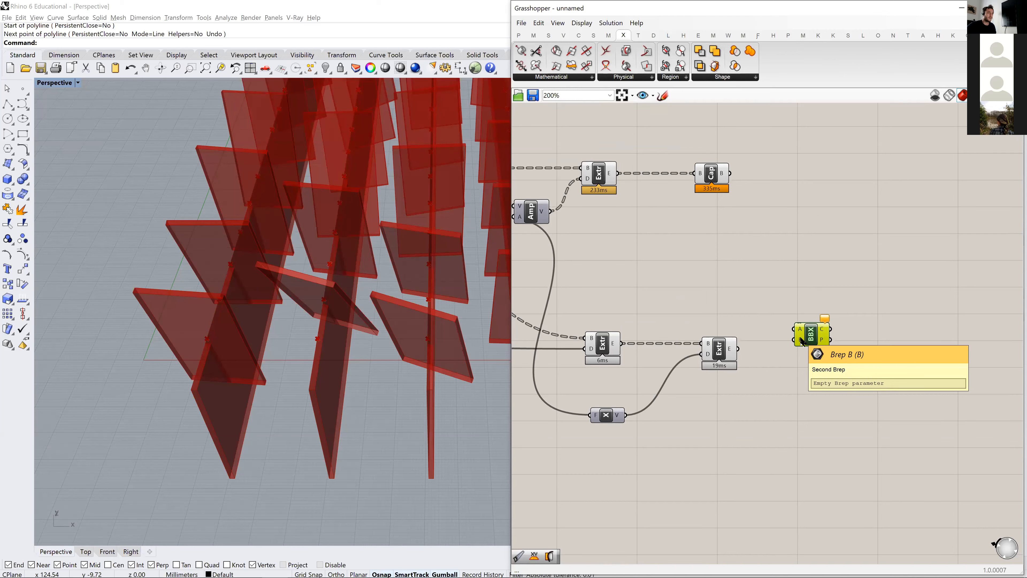
left_click(625, 81)
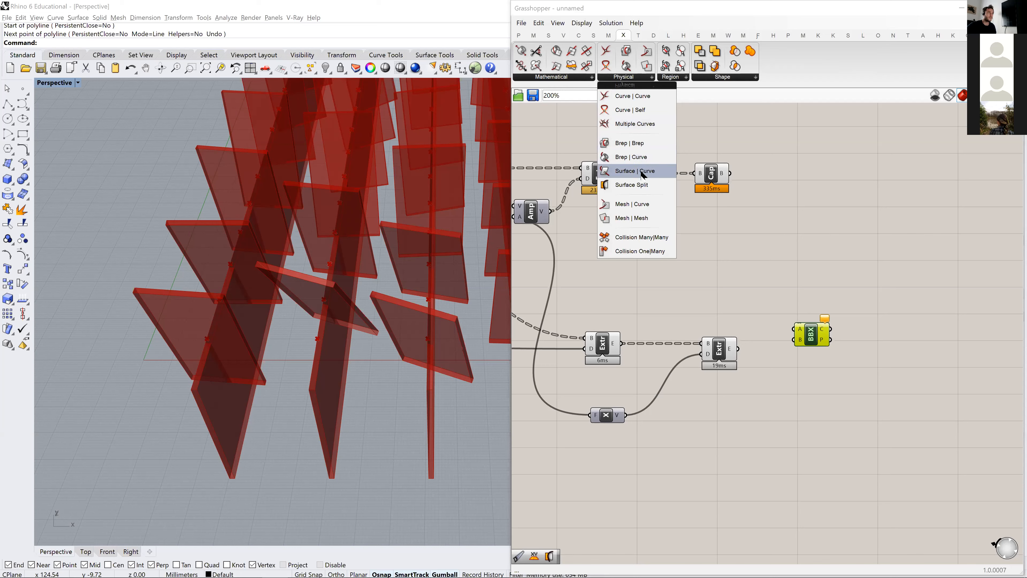
left_click(800, 276)
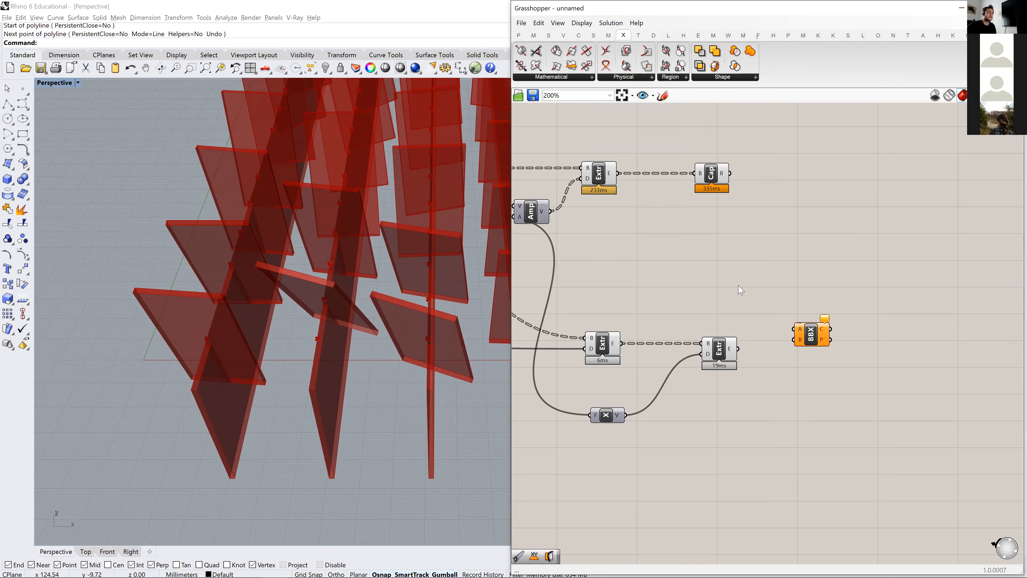
left_click(522, 23)
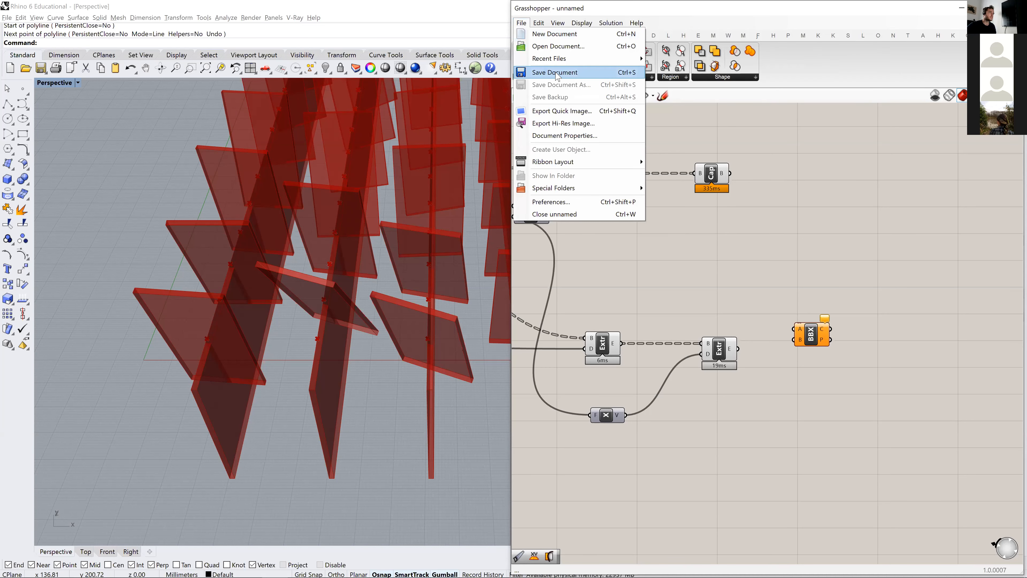
left_click(376, 395)
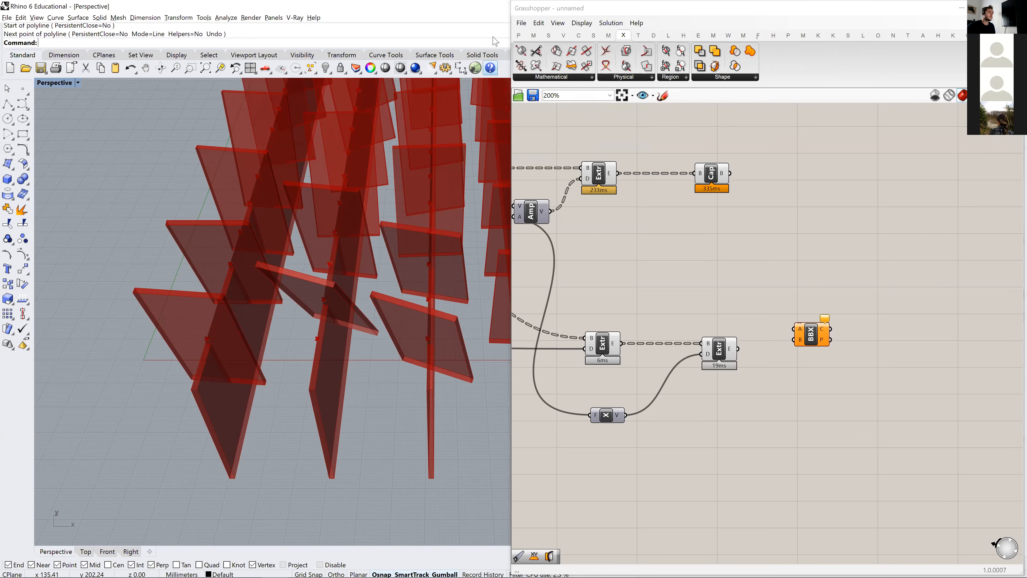
- Save the Grasshopper definition to the desktop as exercise
left_click(521, 25)
left_click(560, 74)
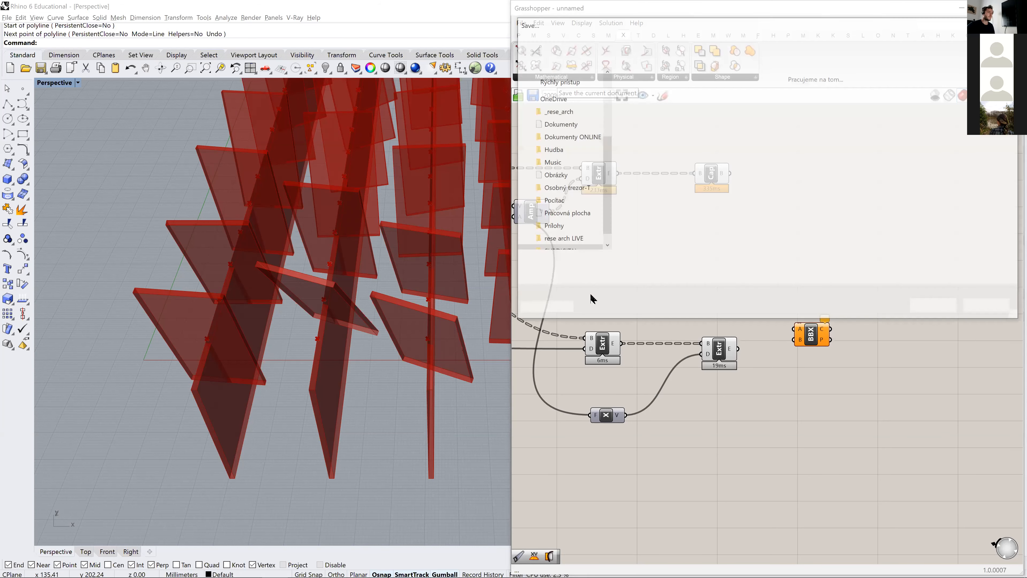
scroll(569, 135, "up", 3)
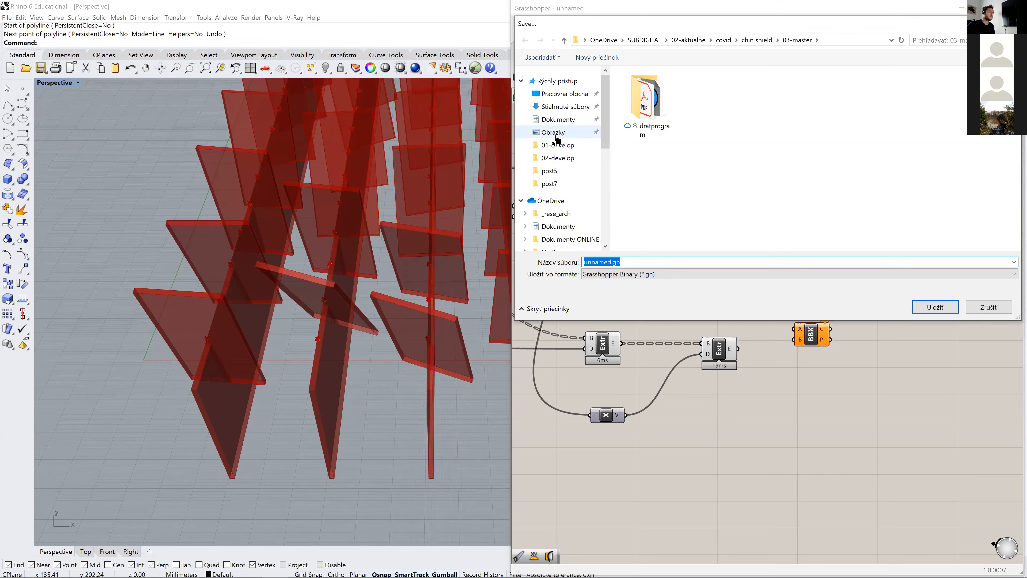
left_click(558, 94)
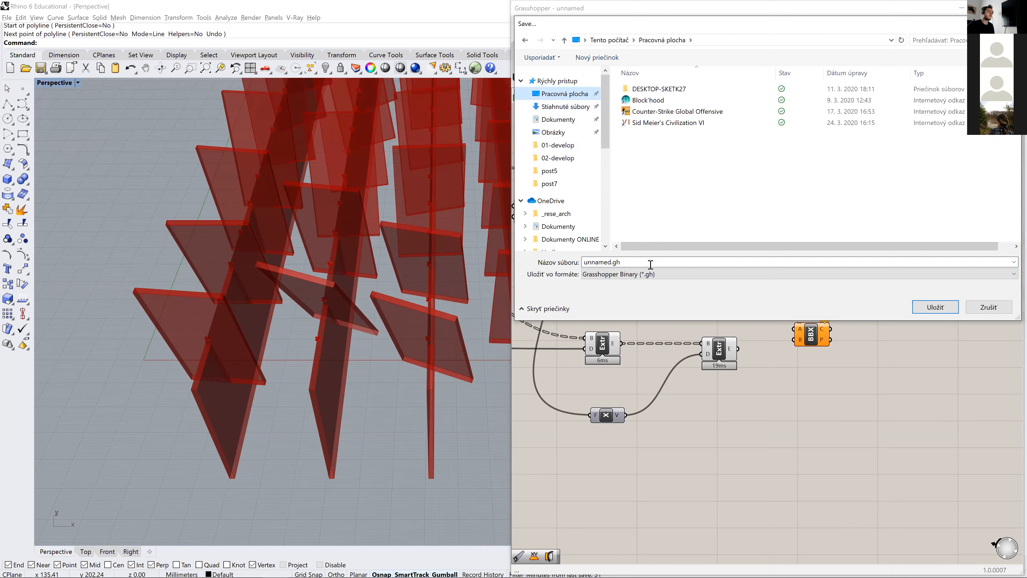
type("exercise")
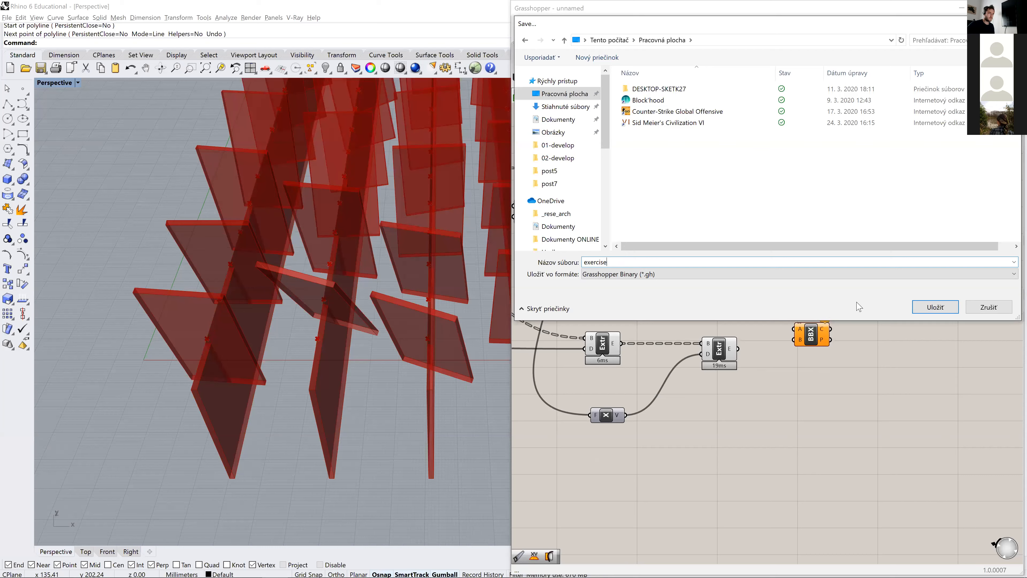
left_click(936, 307)
- Reduce the rectangular grid by setting Extent X to 11 and Extent Y to 12
scroll(783, 298, "down", 4)
scroll(711, 288, "up", 6)
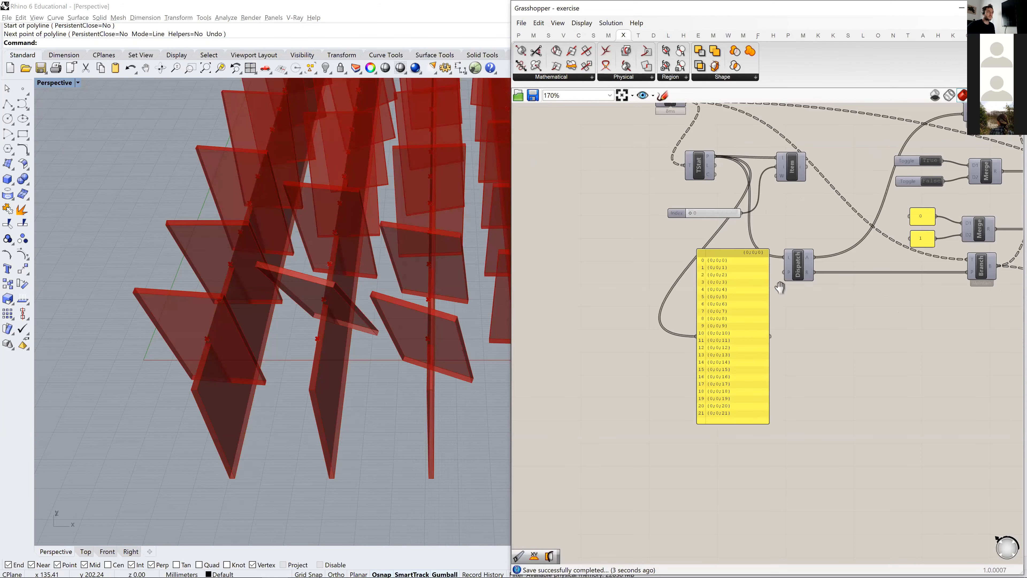
scroll(633, 216, "up", 4)
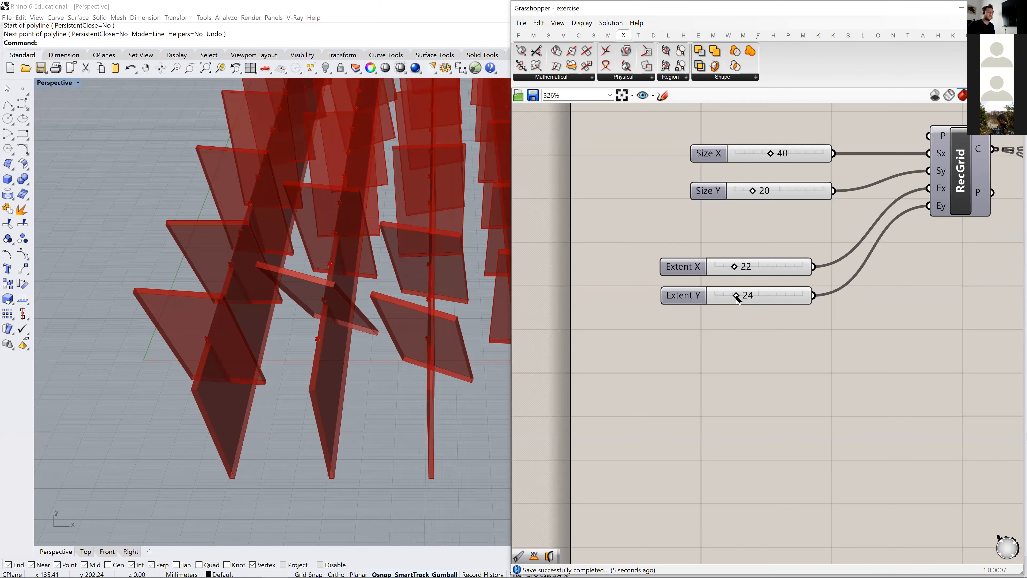
right_click_drag(753, 198, 719, 242)
left_click_drag(702, 312, 691, 343)
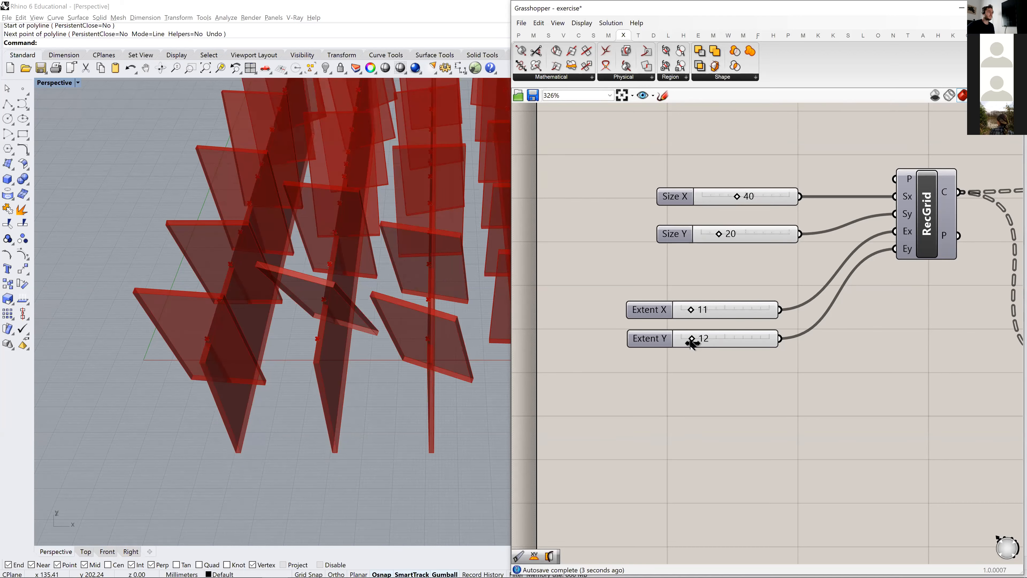
- Connect the capped panels to input A and the thickened strips to input B of the Brep | Brep component
scroll(344, 293, "down", 5)
right_click_drag(374, 294, 172, 348)
scroll(205, 369, "up", 5)
scroll(695, 259, "down", 6)
right_click_drag(695, 259, 530, 184)
right_click_drag(885, 317, 494, 318)
right_click_drag(949, 405, 706, 359)
scroll(706, 358, "up", 6)
scroll(845, 289, "down", 2)
right_click_drag(814, 328, 827, 389)
left_click_drag(733, 155, 808, 338)
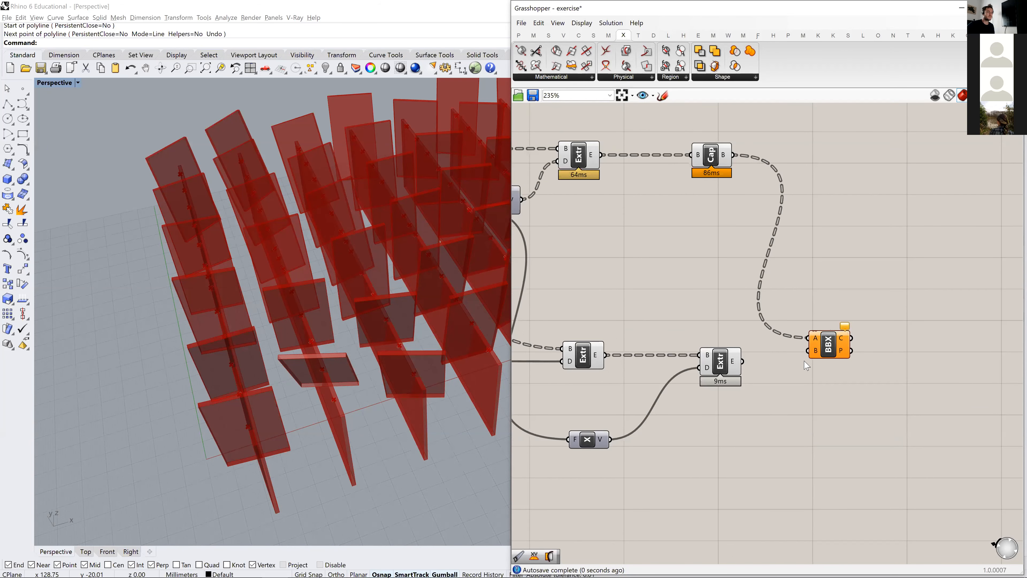
left_click_drag(743, 361, 832, 352)
- Examine the intersection curves where the panels cross the strips, from several angles in the Perspective viewport
right_click_drag(443, 367, 204, 368)
scroll(146, 314, "up", 6)
scroll(231, 334, "down", 5)
right_click_drag(205, 368, 477, 384, "shift")
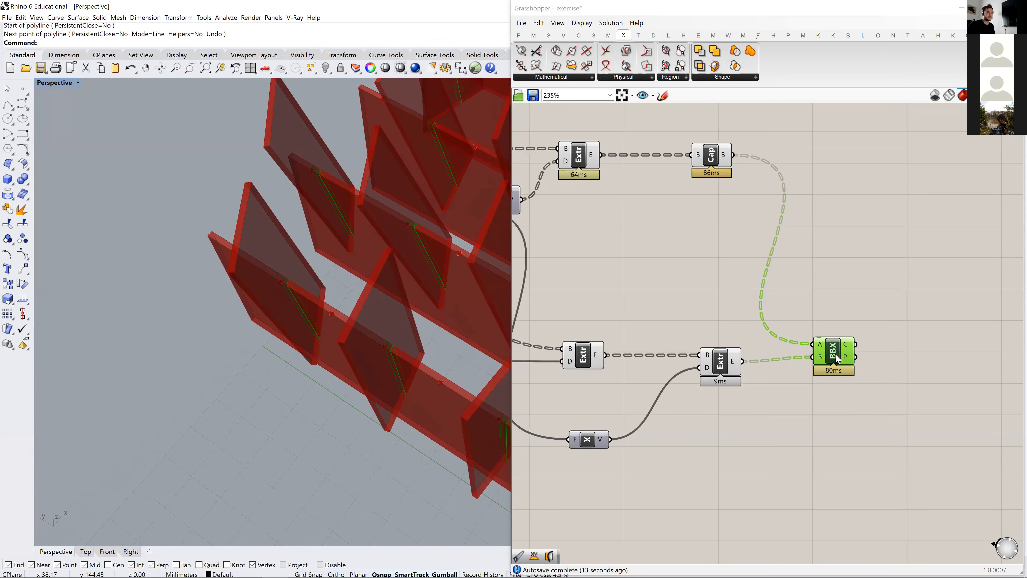
left_click_drag(837, 360, 845, 364)
right_click_drag(313, 332, 306, 384)
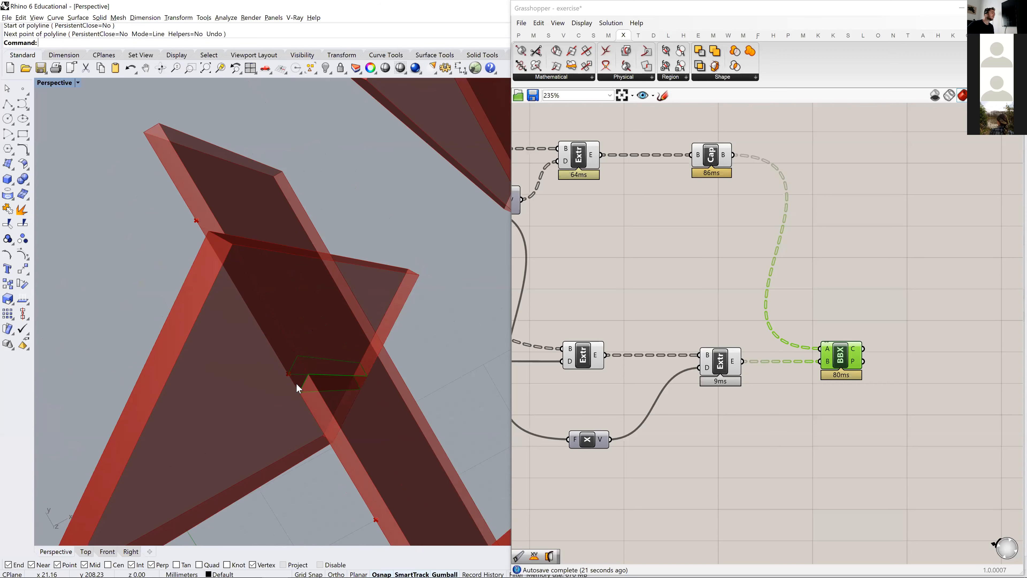
right_click_drag(304, 400, 374, 365)
scroll(401, 401, "down", 7)
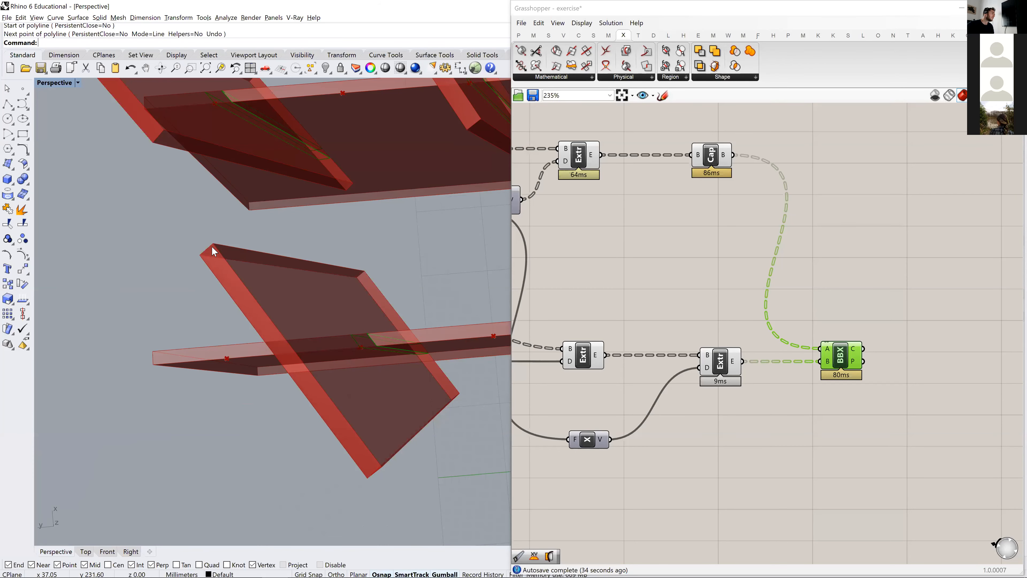
scroll(218, 253, "down", 2)
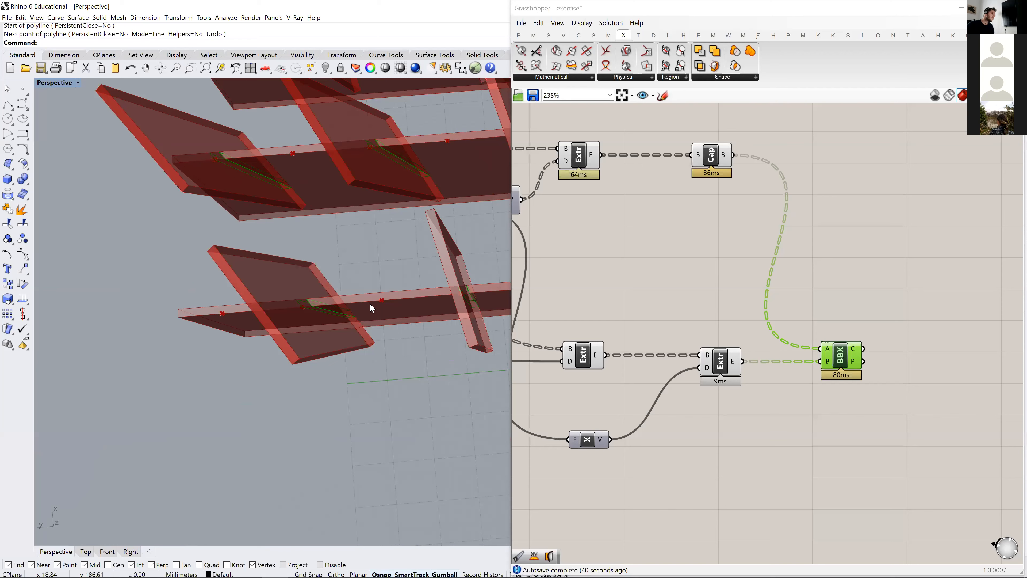
scroll(322, 308, "up", 3)
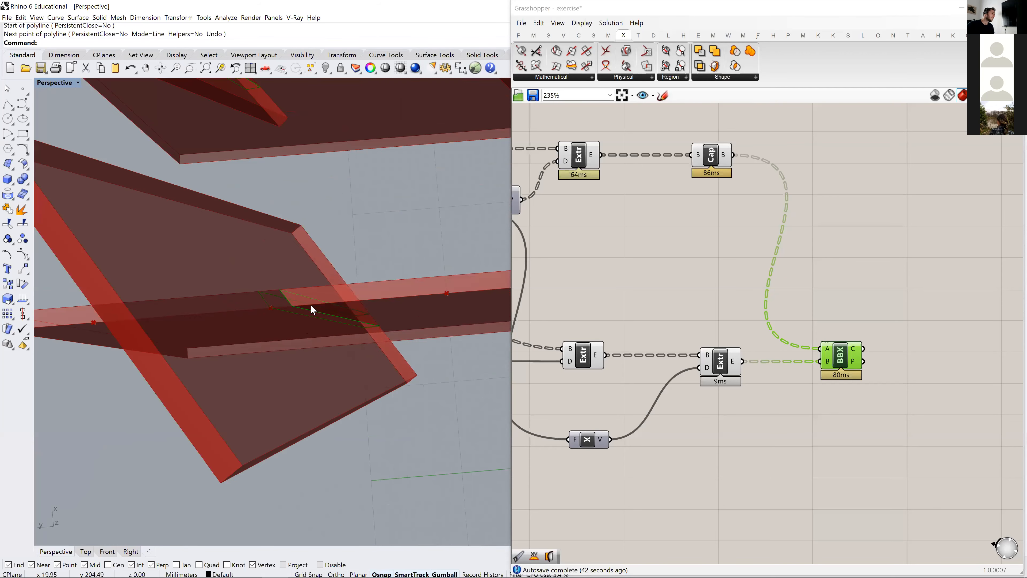
scroll(303, 291, "down", 2)
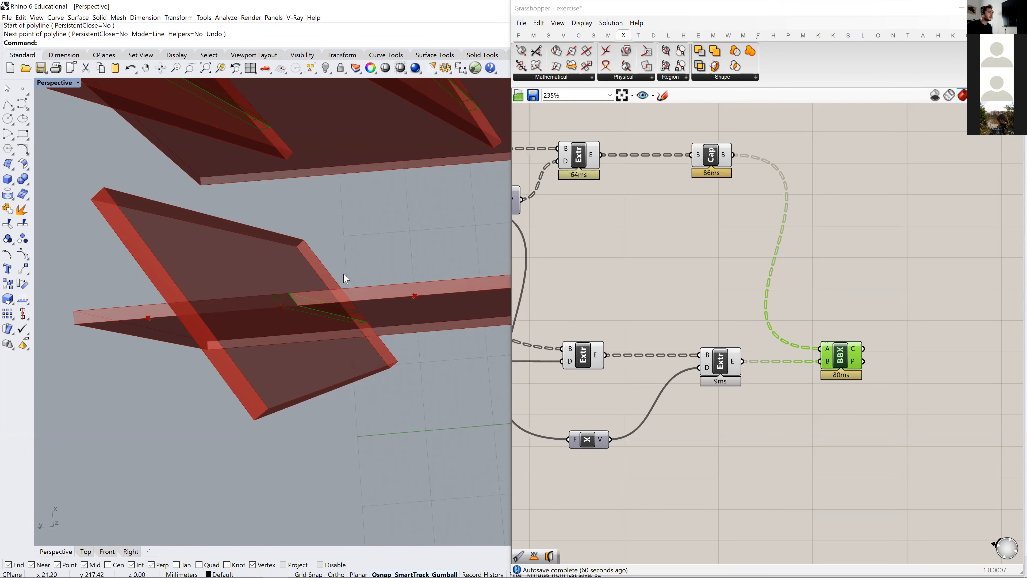
right_click_drag(912, 364, 809, 330)
left_click(773, 245)
right_click_drag(264, 319, 350, 259)
scroll(349, 244, "up", 7)
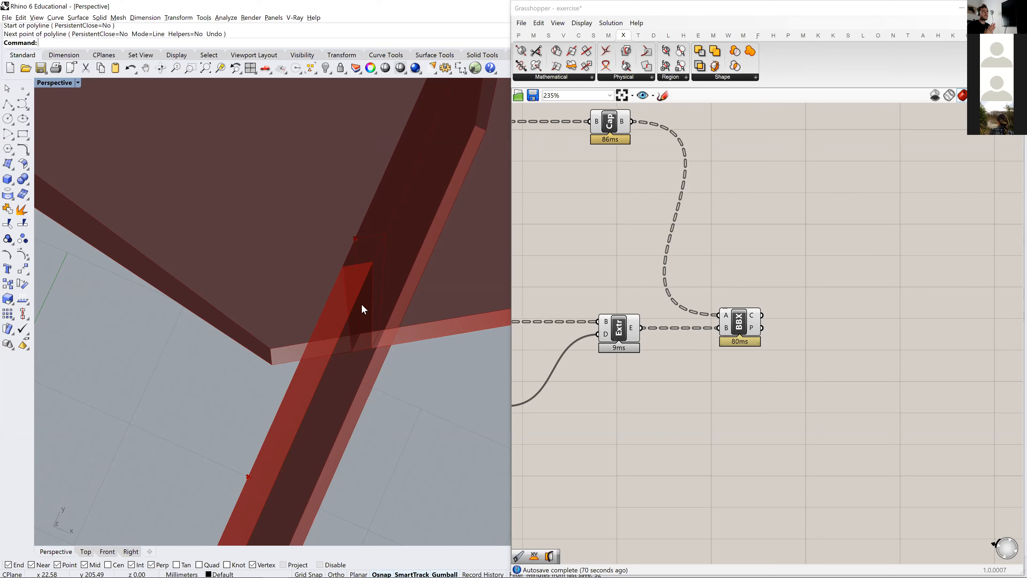
right_click_drag(361, 304, 348, 342)
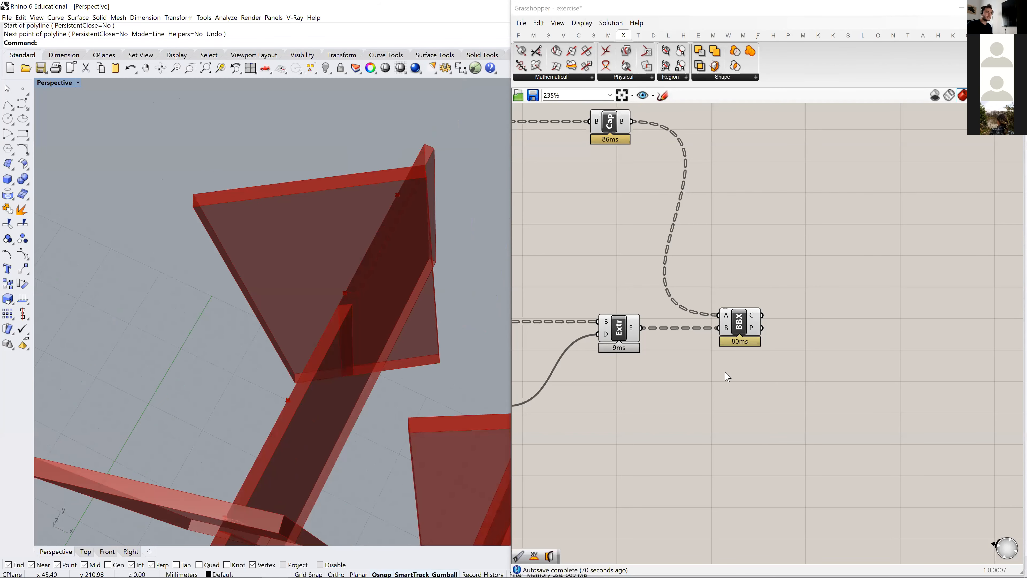
- Add a Bounding Box component beside the Brep | Brep intersection component
double_click(832, 308)
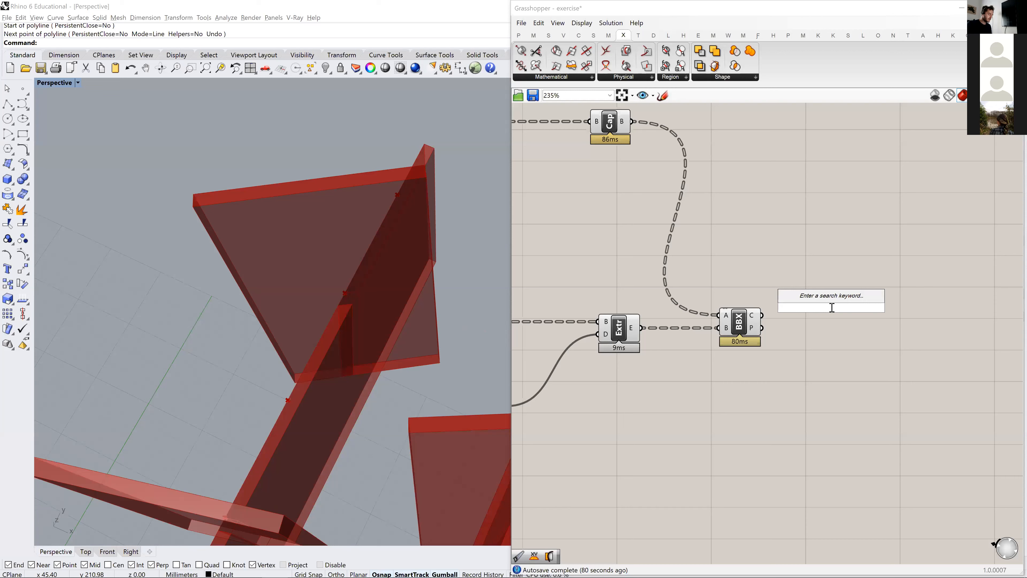
type("bound")
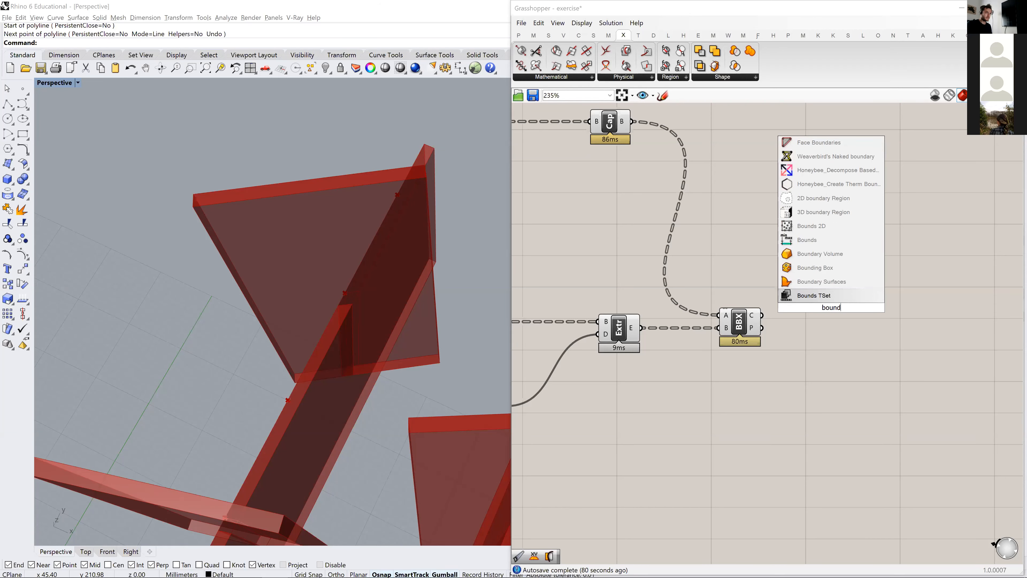
key("Up")
key("Up")
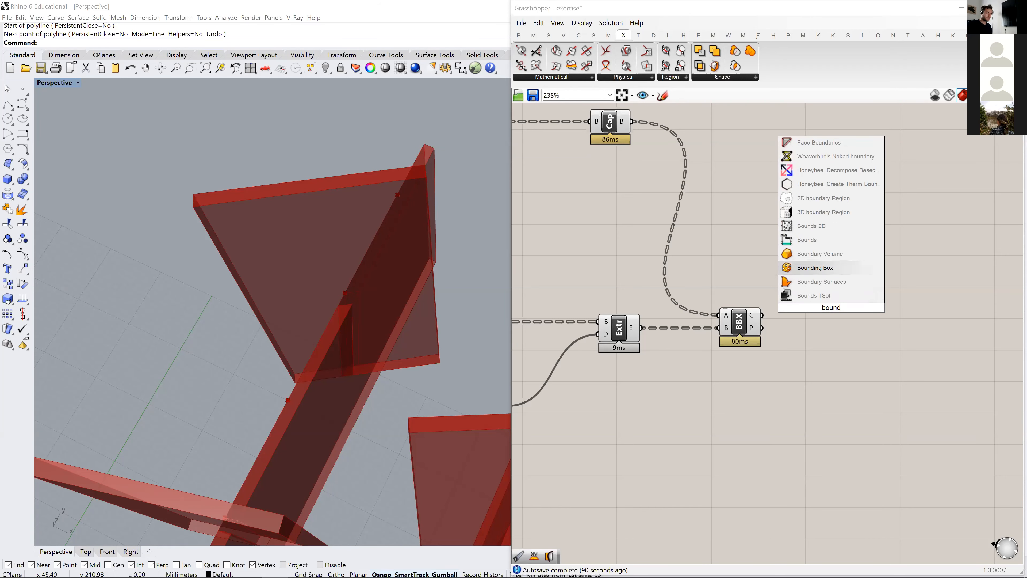
key("Return")
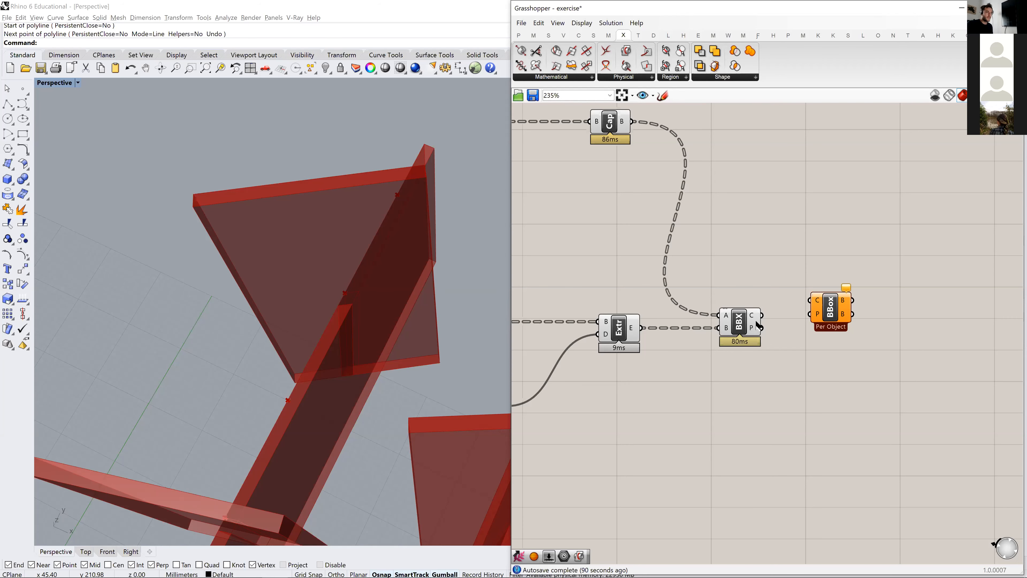
mouse_move(753, 321)
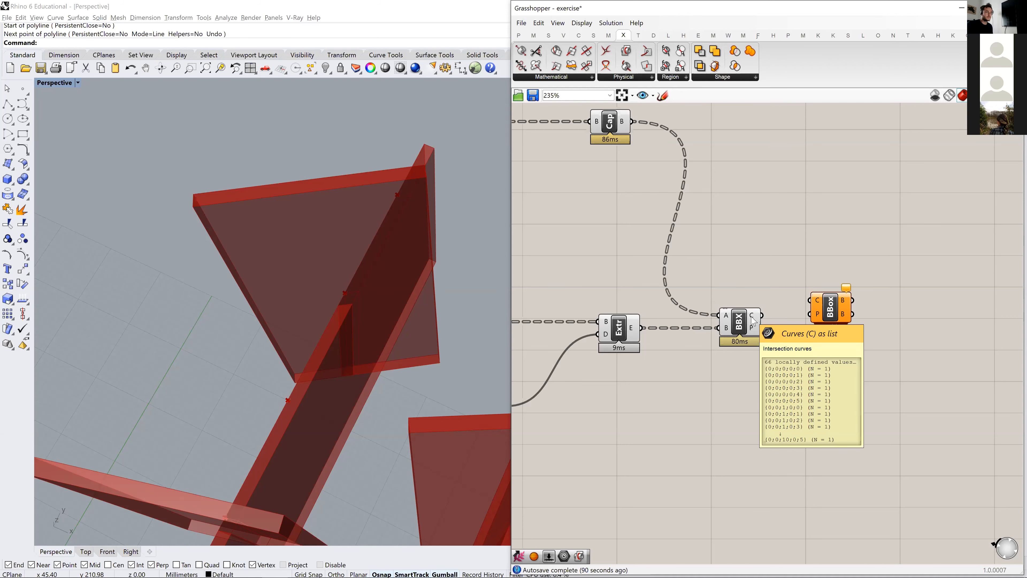
- Connect the Brep | Brep intersection curves to the Bounding Box's content input and inspect the boxes around the panels
right_click_drag(753, 321, 686, 320)
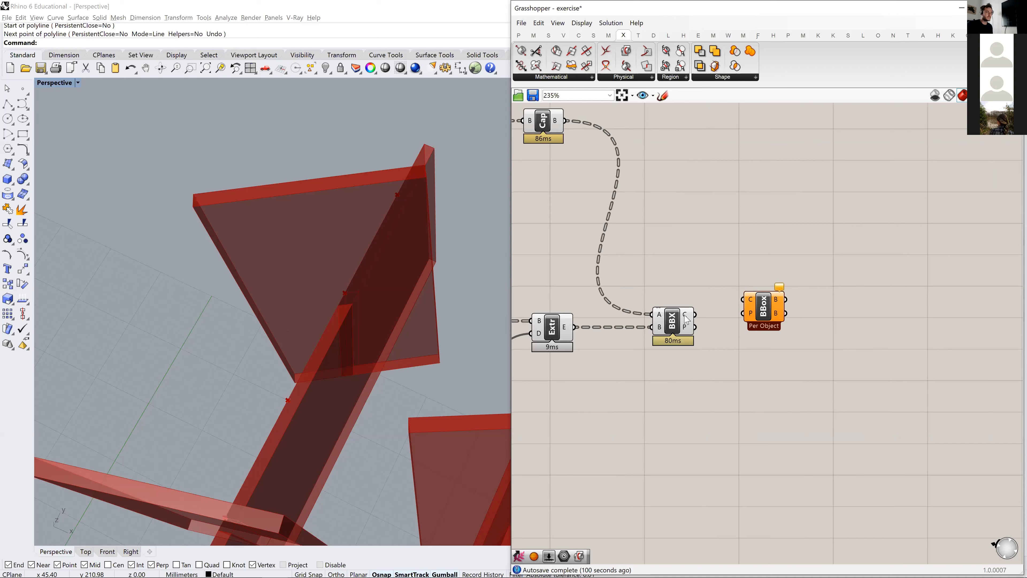
mouse_move(687, 320)
left_click_drag(695, 315, 743, 299)
scroll(324, 360, "up", 6)
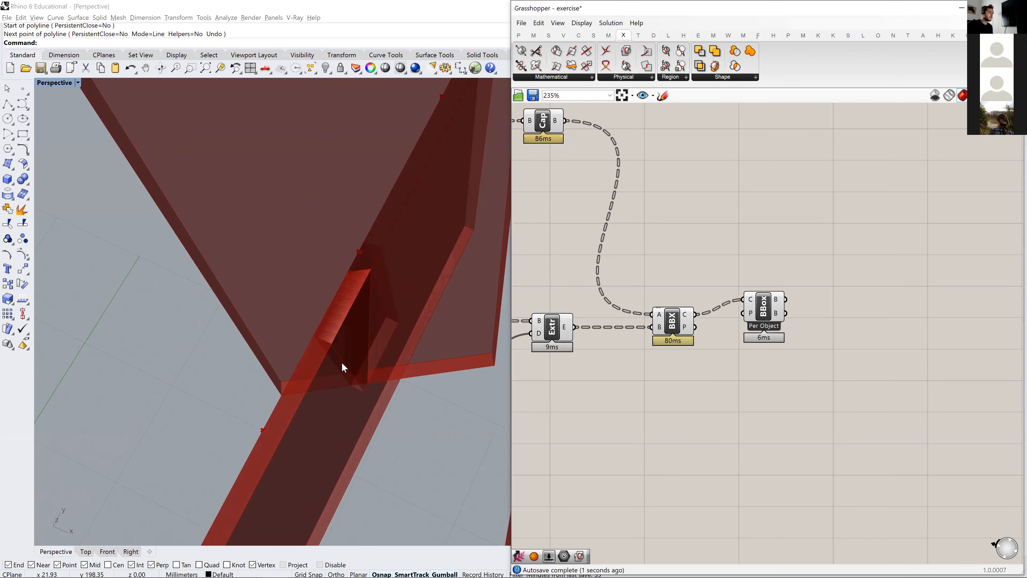
right_click_drag(401, 357, 456, 343)
right_click_drag(423, 356, 404, 274)
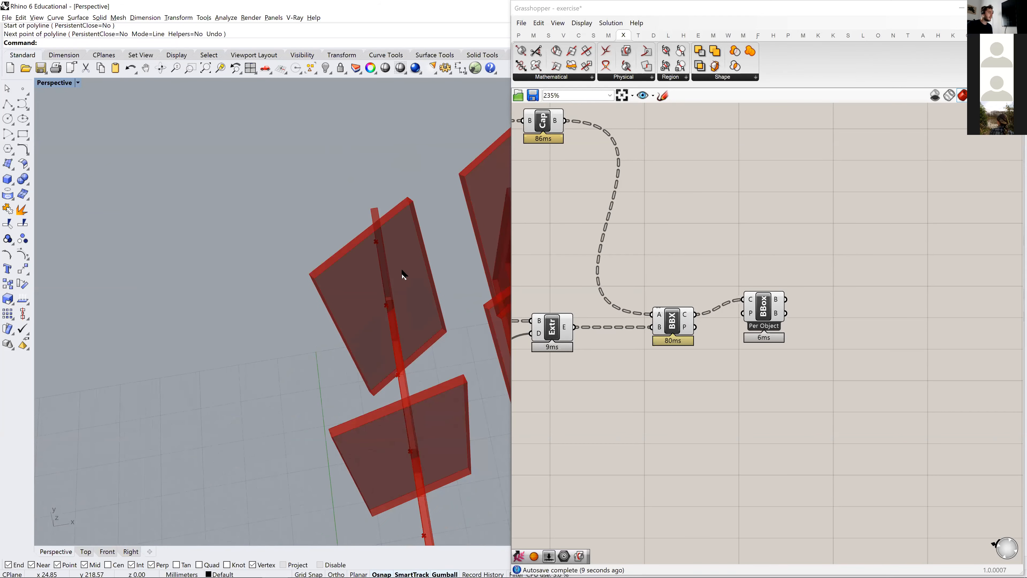
right_click_drag(415, 340, 356, 229)
right_click_drag(348, 283, 378, 190)
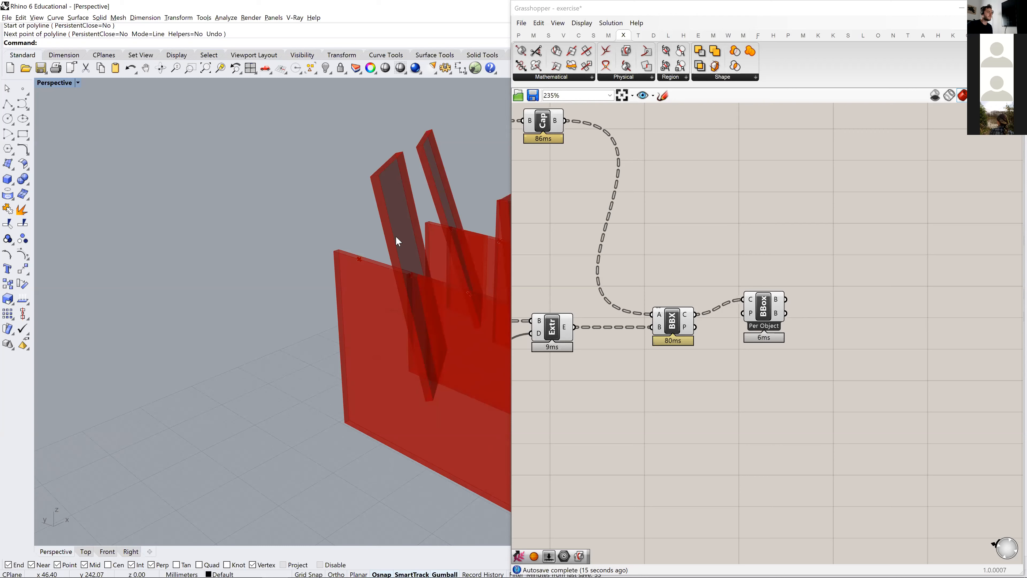
- Add a Plane parameter fed by the second Rotate Axis output and place it near the Brep | Brep and Bounding Box components
right_click_drag(751, 277, 742, 276)
scroll(743, 276, "down", 6)
scroll(740, 259, "up", 3)
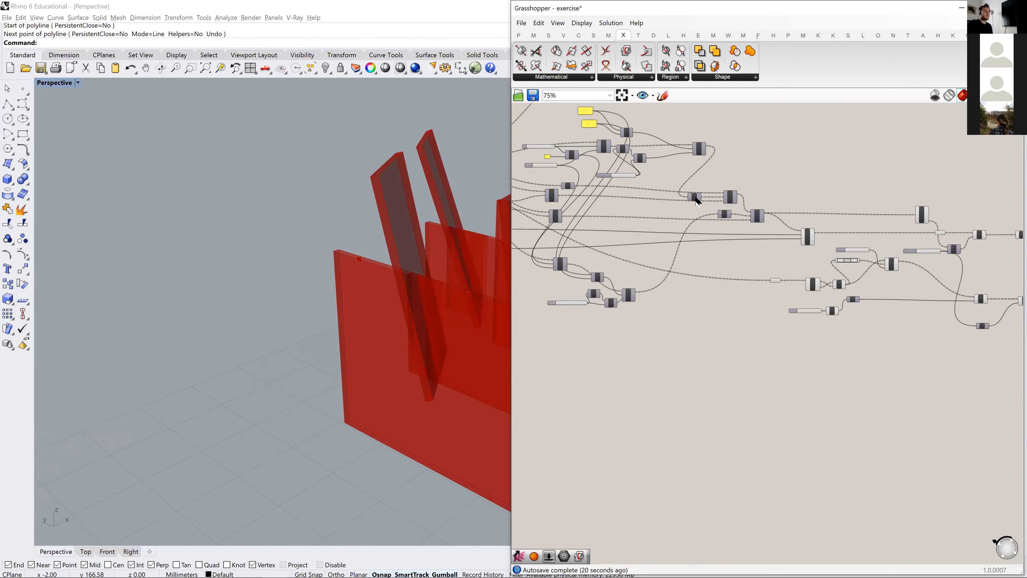
double_click(769, 200)
type("plane")
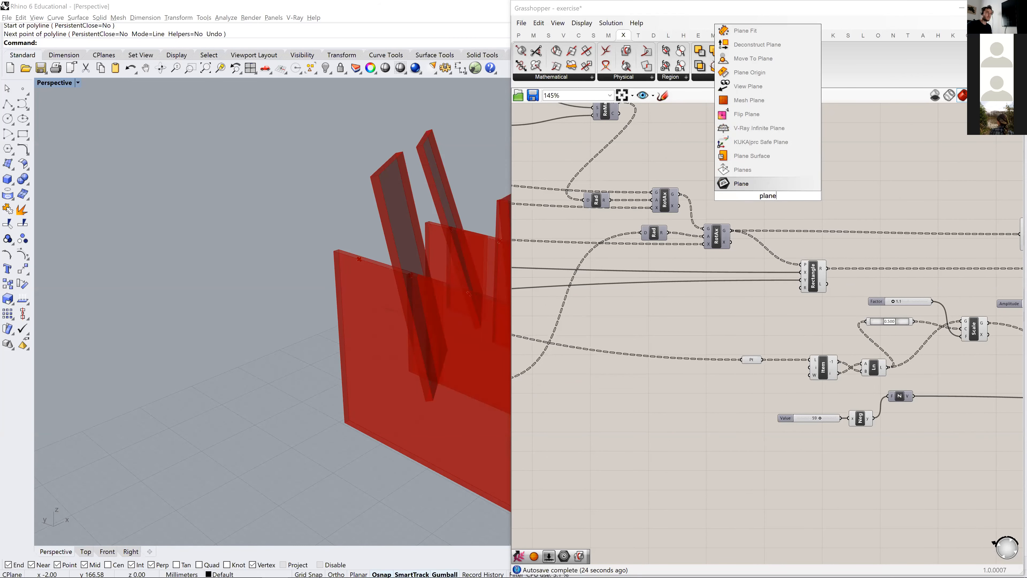
key("Return")
left_click_drag(731, 230, 757, 196)
scroll(890, 279, "down", 5)
scroll(901, 277, "up", 5)
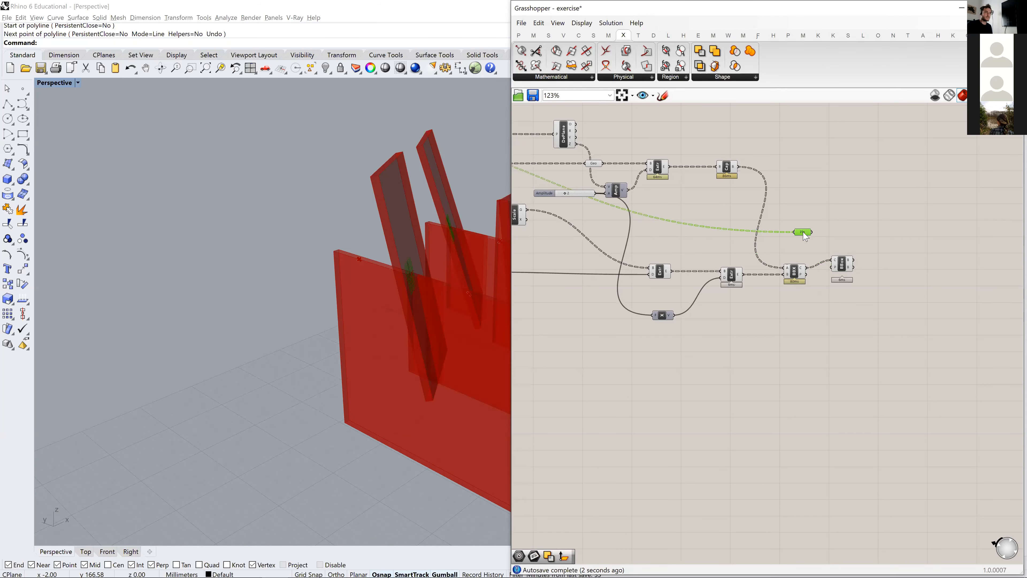
- Examine the rotated planes at the panel centres across the strips in the Perspective viewport
right_click_drag(467, 238, 401, 305)
scroll(400, 304, "up", 3)
scroll(384, 299, "down", 3)
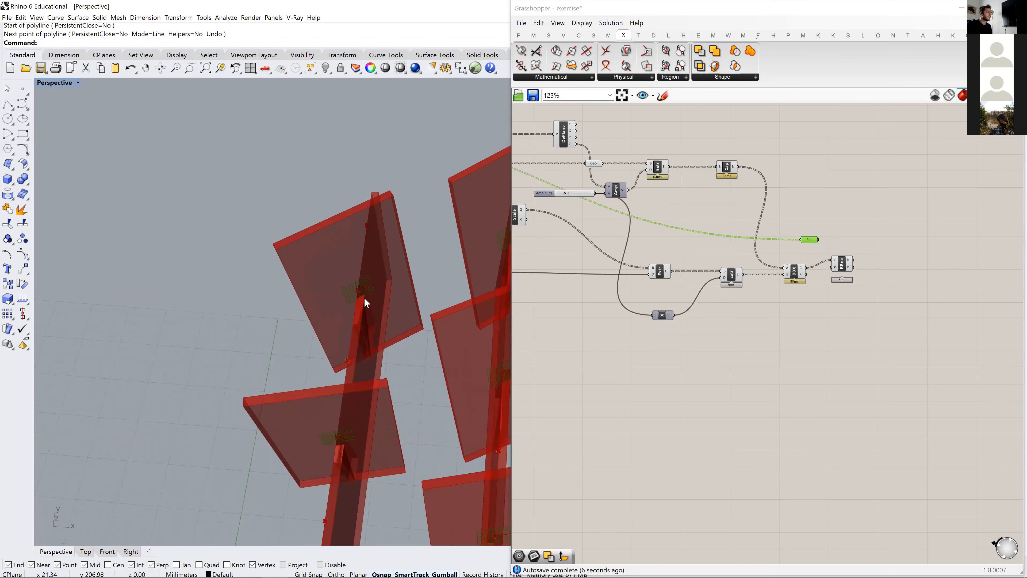
right_click_drag(395, 435, 337, 349, "shift")
scroll(369, 383, "down", 4)
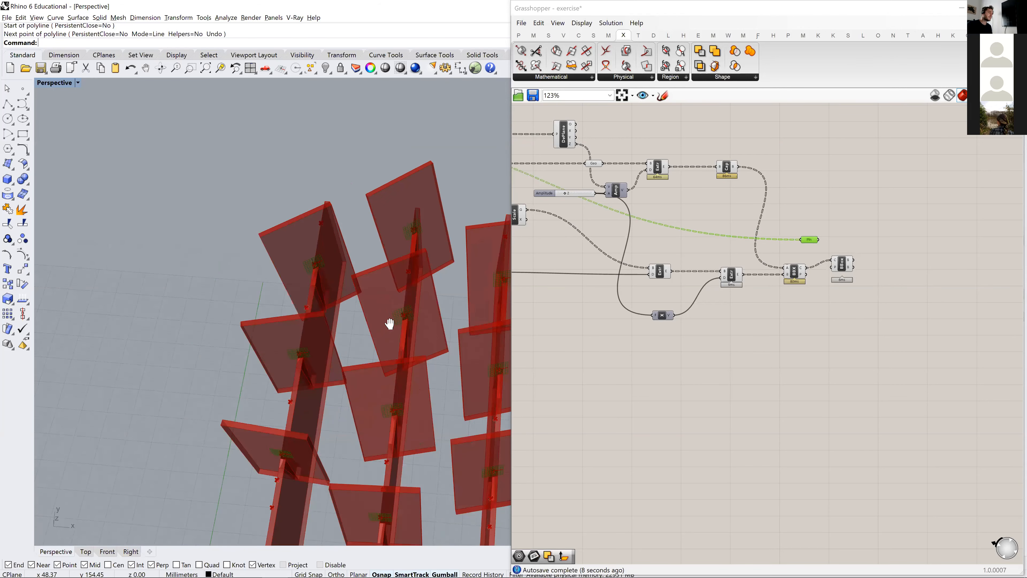
right_click_drag(370, 385, 403, 351, "shift")
scroll(273, 353, "up", 2)
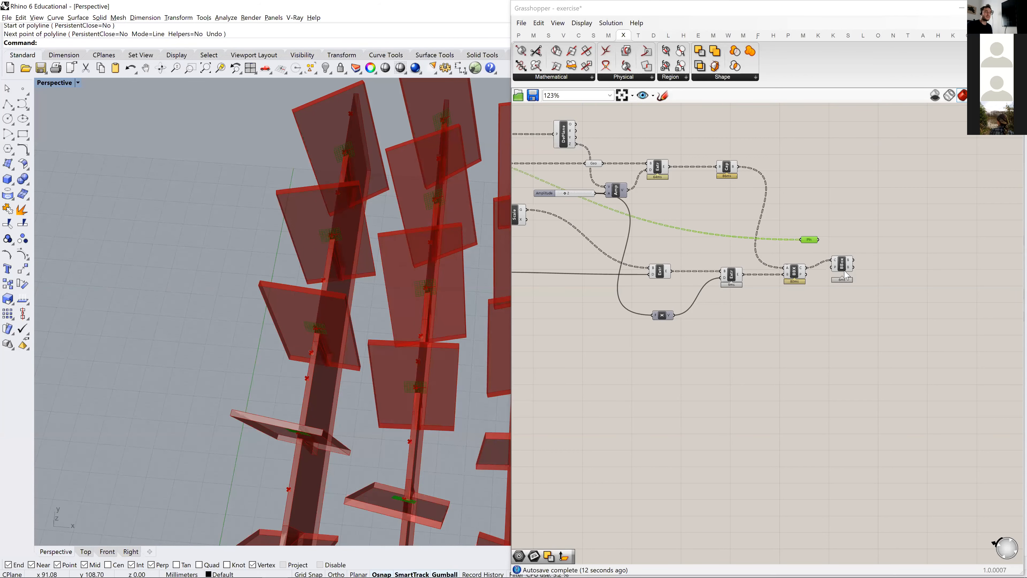
- Reposition the Bounding Box component and connect the Plane parameter to its plane input P
scroll(843, 276, "up", 3)
left_click_drag(839, 267, 858, 218)
right_click_drag(412, 317, 444, 303)
left_click(734, 313)
right_click_drag(734, 313, 667, 380)
scroll(738, 305, "up", 3)
left_click_drag(823, 261, 830, 261)
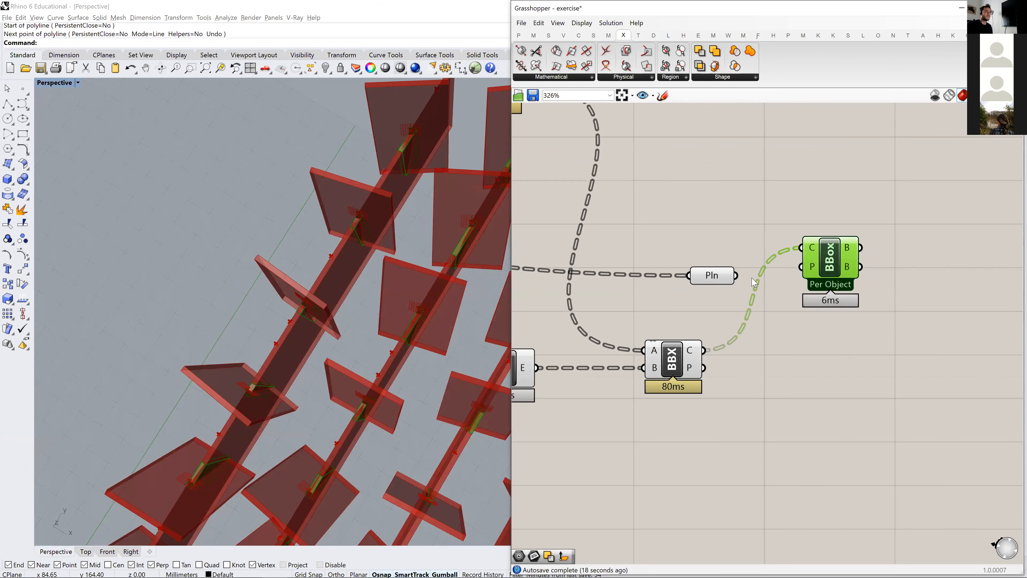
mouse_move(823, 271)
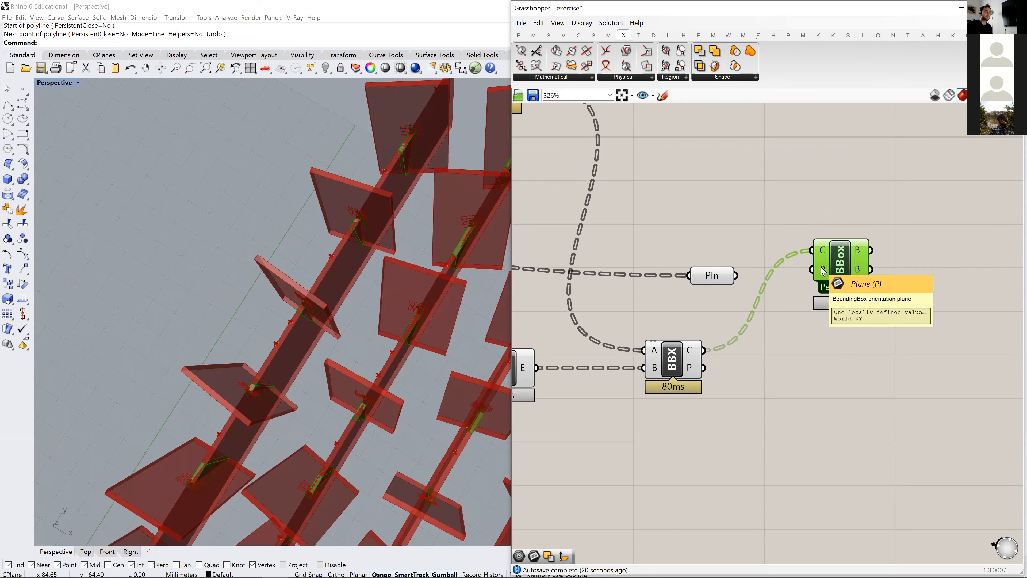
left_click_drag(739, 275, 817, 274)
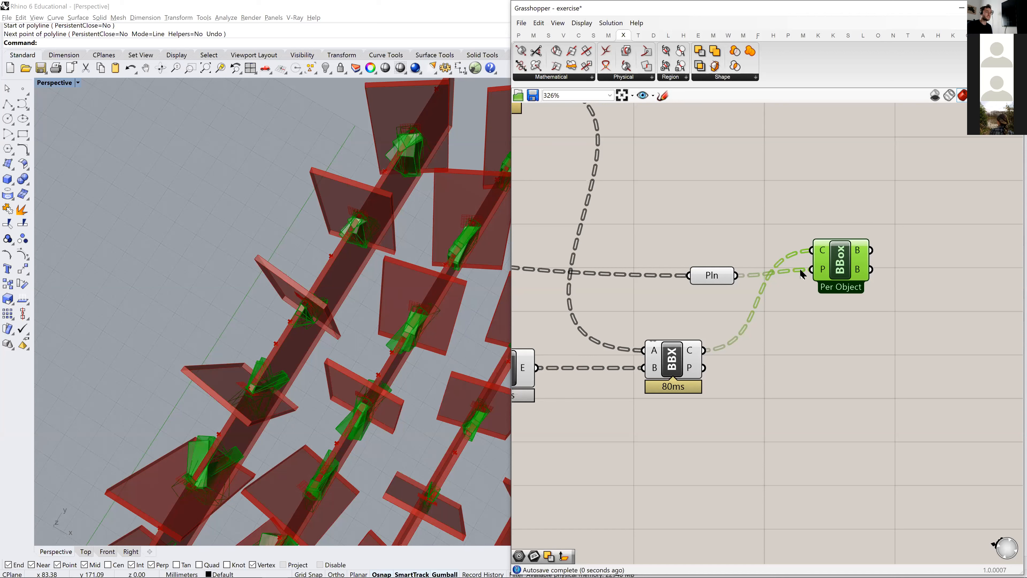
- Space the Plane parameter and the Bounding Box farther apart to make room between them
left_click_drag(717, 279, 691, 275)
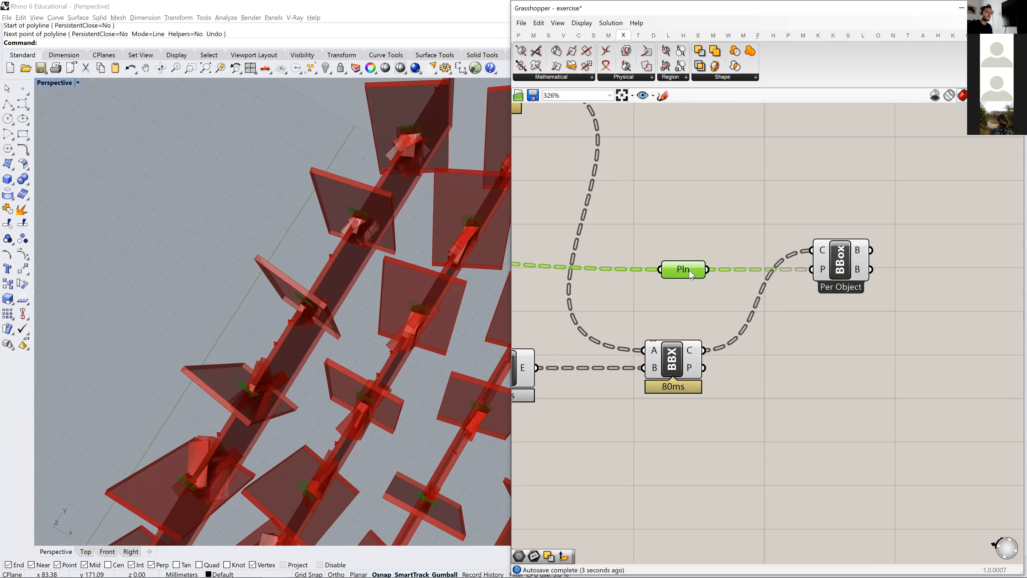
mouse_move(824, 274)
mouse_move(690, 356)
mouse_move(825, 252)
left_click_drag(840, 263, 912, 263)
- Add a Graft Tree component and route the planes through it into the Bounding Box's plane input
double_click(772, 235)
type("graft")
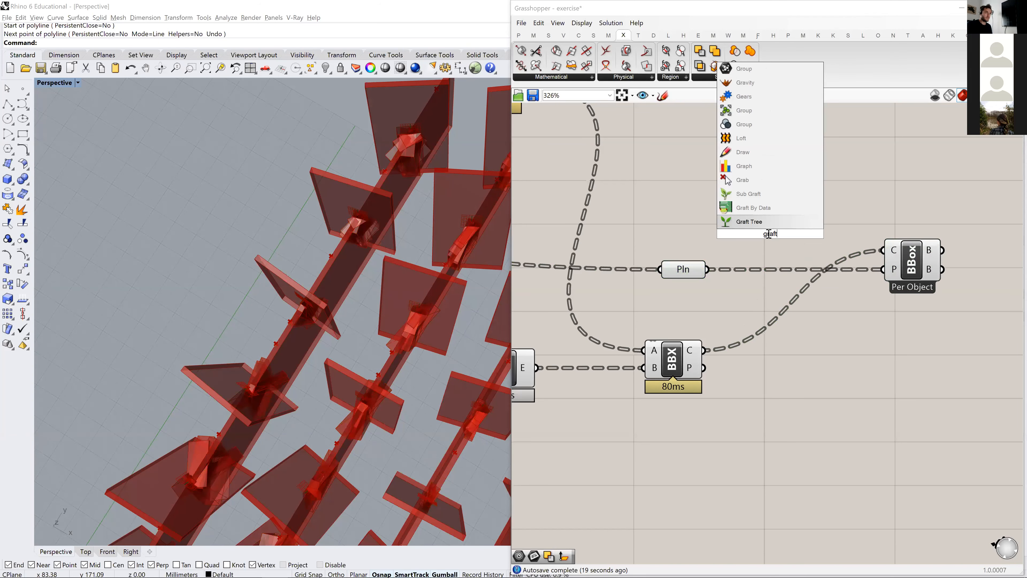
key("Return")
left_click_drag(709, 270, 741, 236)
right_click_drag(805, 254, 745, 241)
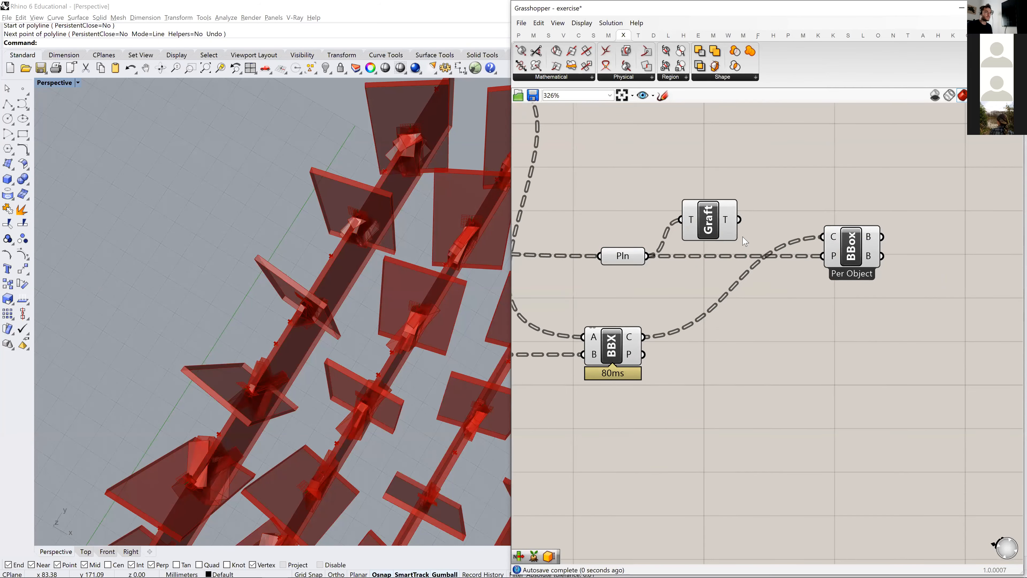
left_click_drag(850, 247, 853, 246)
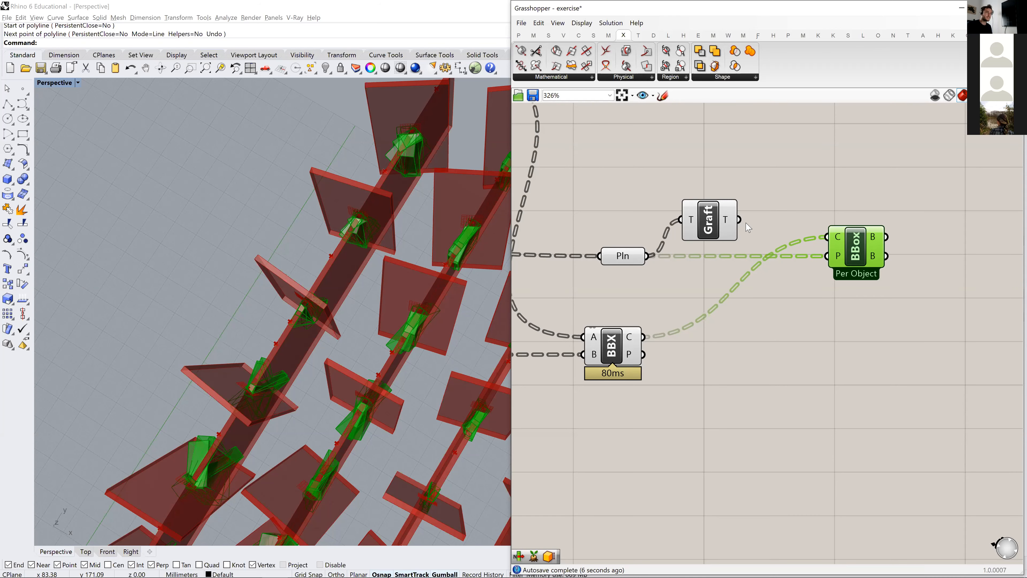
left_click_drag(739, 221, 828, 256)
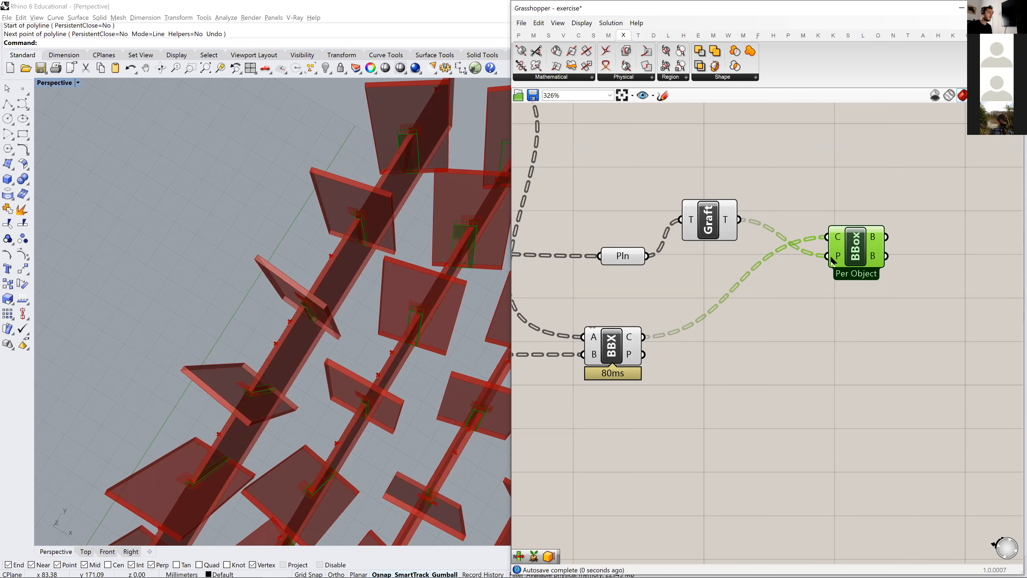
- Inspect the oriented boxes at the panels and line up the Plane parameter and Bounding Box with the Graft Tree component
right_click_drag(391, 296, 226, 435)
scroll(294, 279, "up", 3)
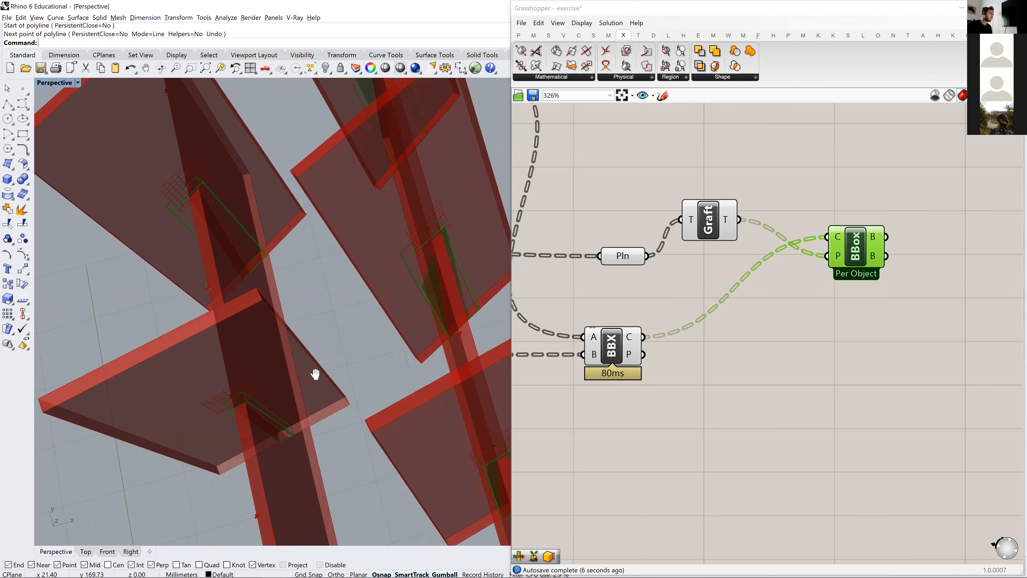
right_click_drag(316, 374, 403, 336, "shift")
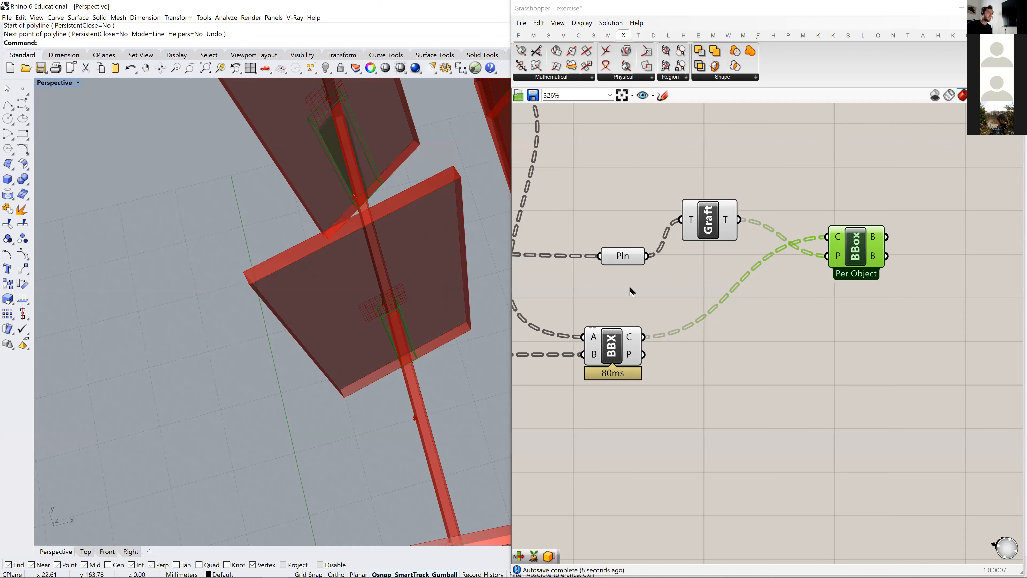
scroll(693, 265, "down", 1)
left_click_drag(633, 258, 646, 234)
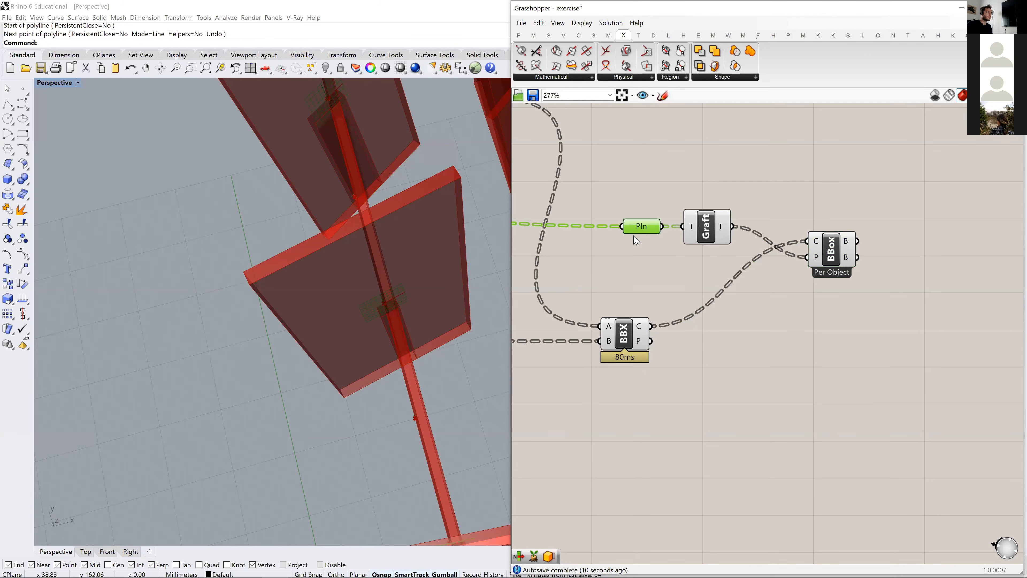
left_click_drag(840, 253, 849, 240)
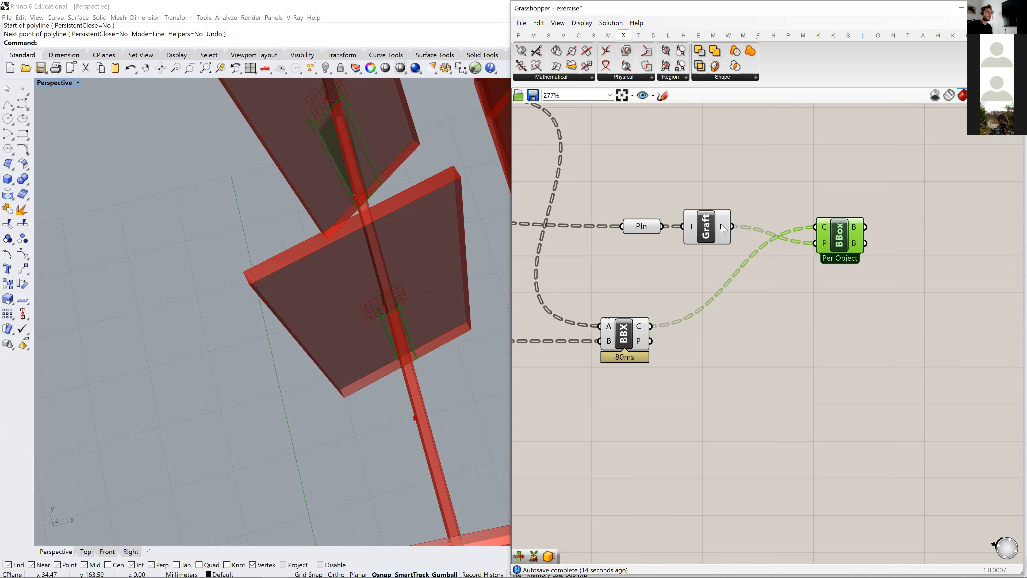
mouse_move(723, 229)
scroll(724, 234, "down", 3)
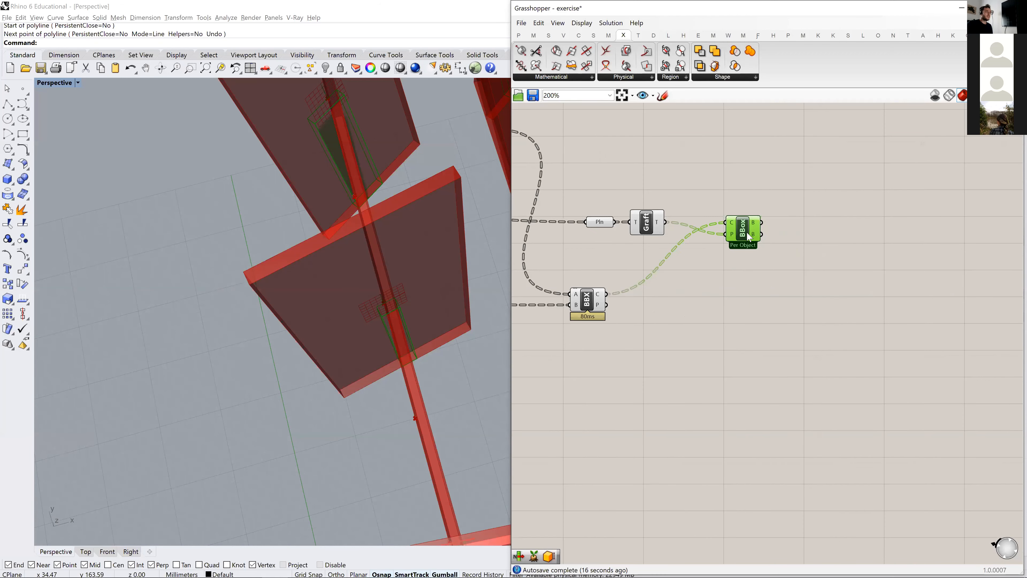
- Examine from several angles how the plane-oriented bounding boxes sit where the panels cross the strips
right_click_drag(321, 264, 347, 263)
scroll(347, 263, "down", 6)
right_click_drag(385, 229, 472, 229)
scroll(468, 230, "up", 8)
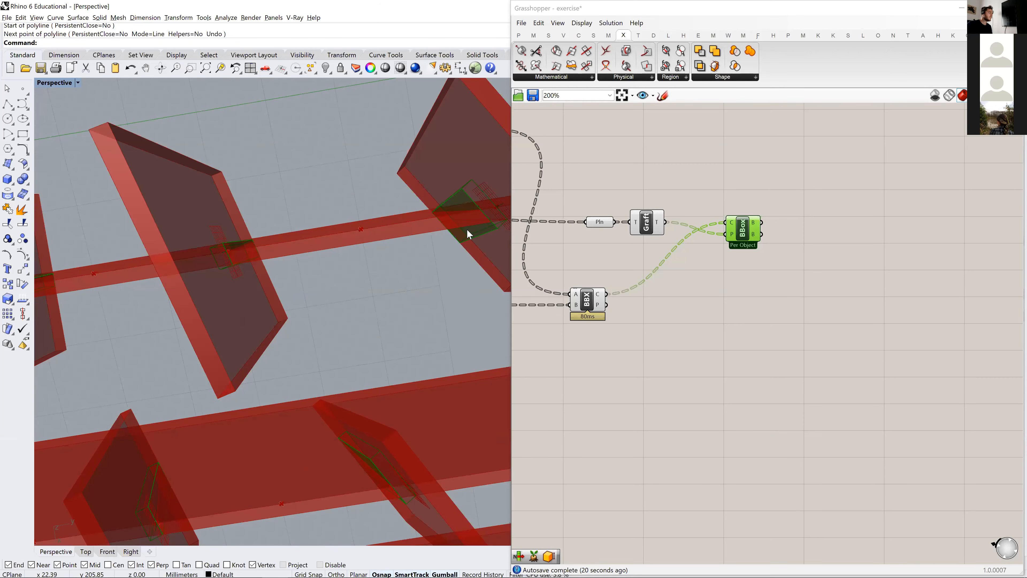
scroll(465, 231, "down", 6)
scroll(321, 284, "down", 3)
right_click_drag(287, 285, 305, 223, "shift")
right_click_drag(182, 344, 293, 375)
scroll(295, 378, "up", 6)
scroll(312, 371, "down", 3)
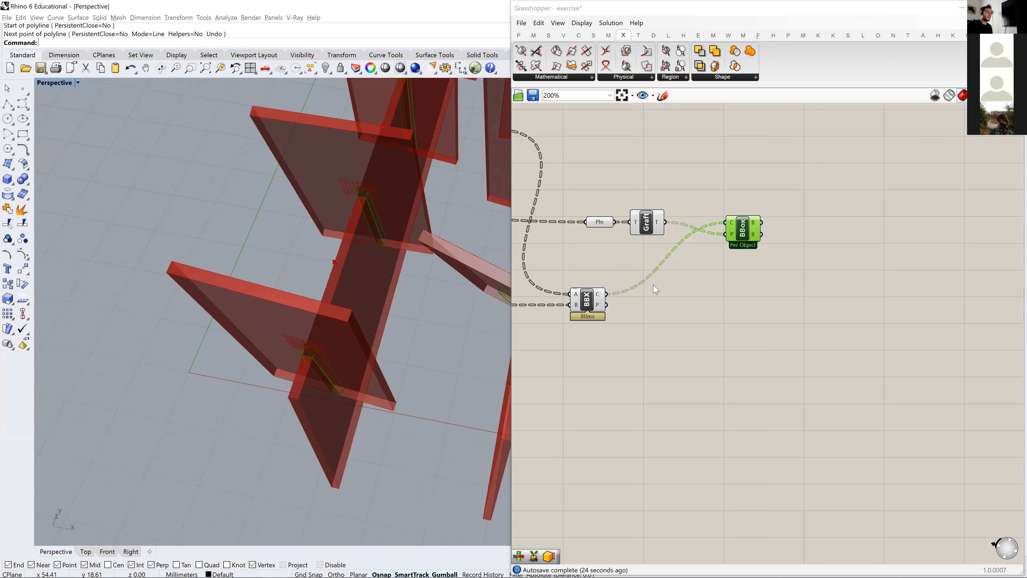
- Search for a non-uniform scale component and place Scale NU beside the Bounding Box
right_click_drag(744, 230, 666, 228)
mouse_move(665, 228)
left_mouse_down()
mouse_move(692, 230)
mouse_move(674, 234)
left_mouse_up()
double_click(763, 238)
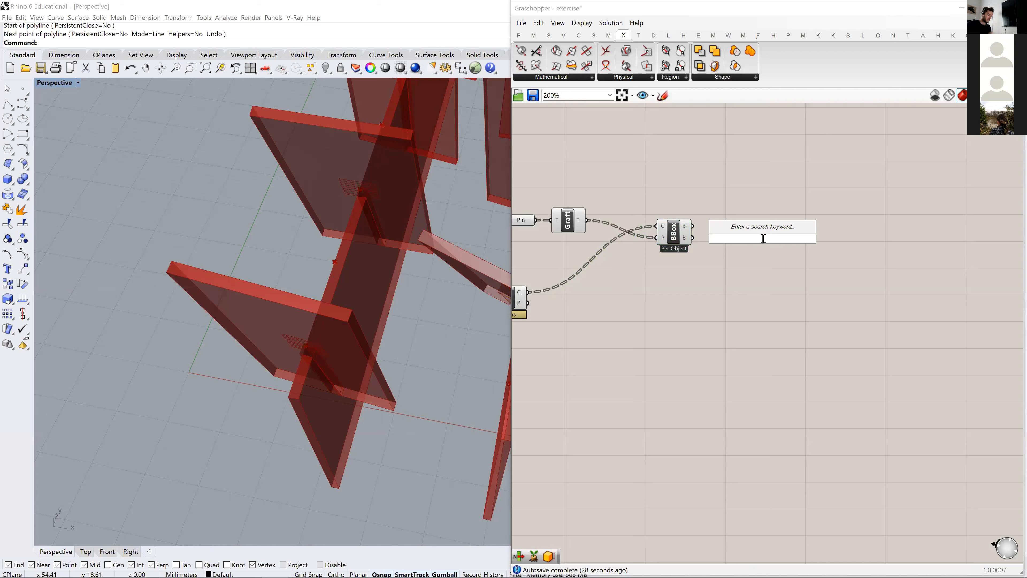
type("un")
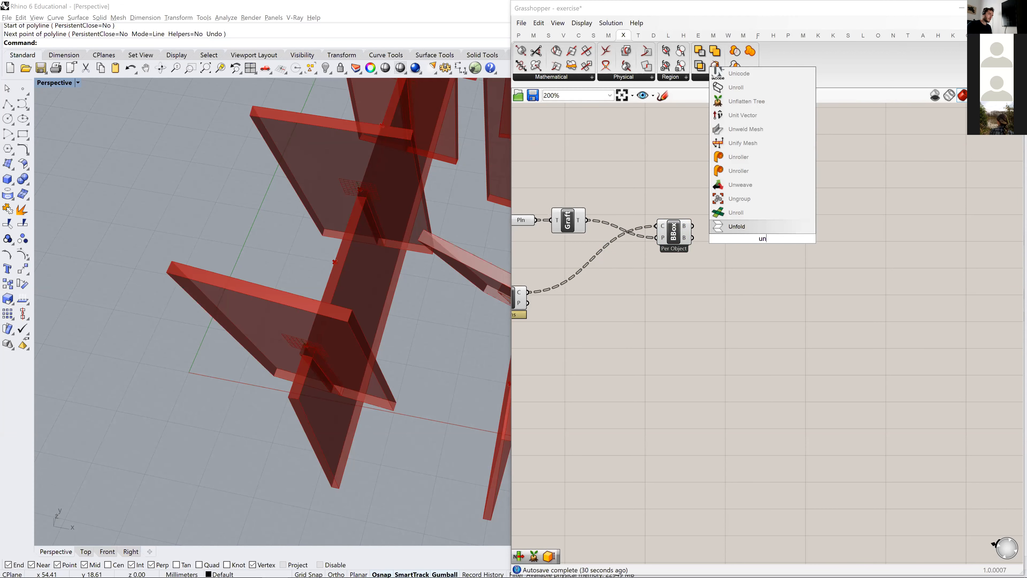
type("uni")
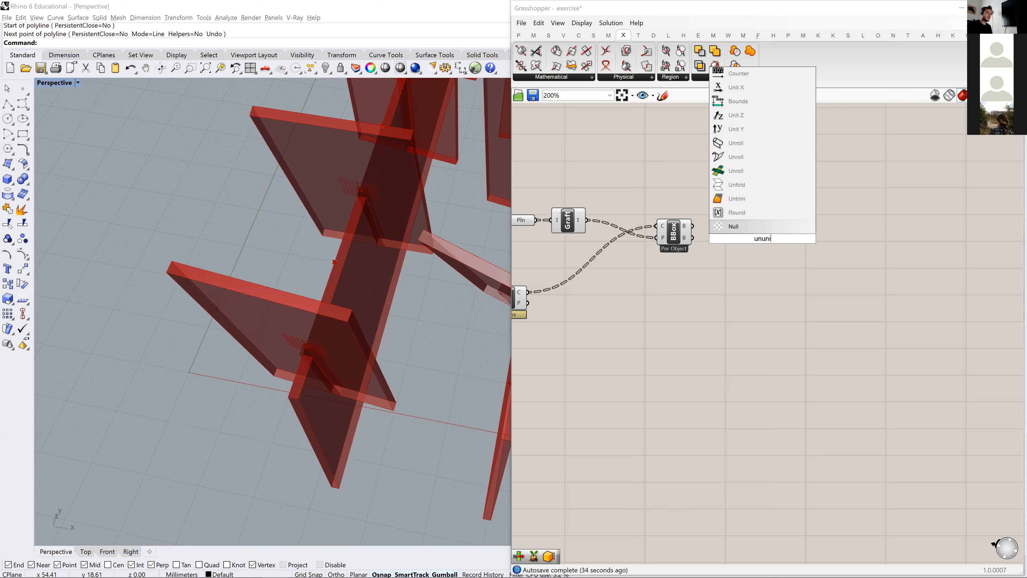
type("form scal")
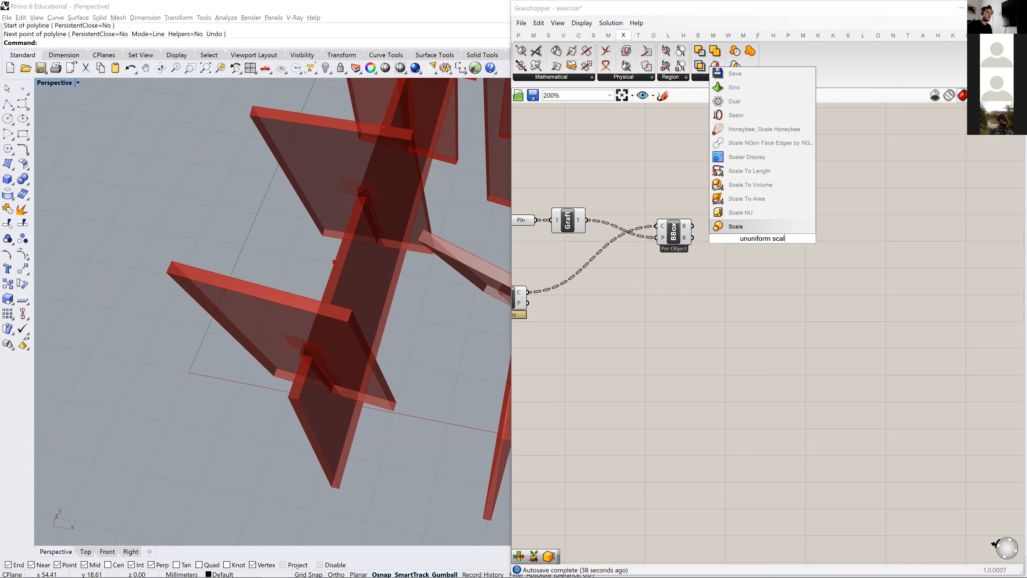
left_click(754, 214)
left_click_drag(760, 235, 751, 282)
- Connect the Bounding Box's first output to Scale NU's geometry input and the grafted planes to its plane input
left_click(678, 240)
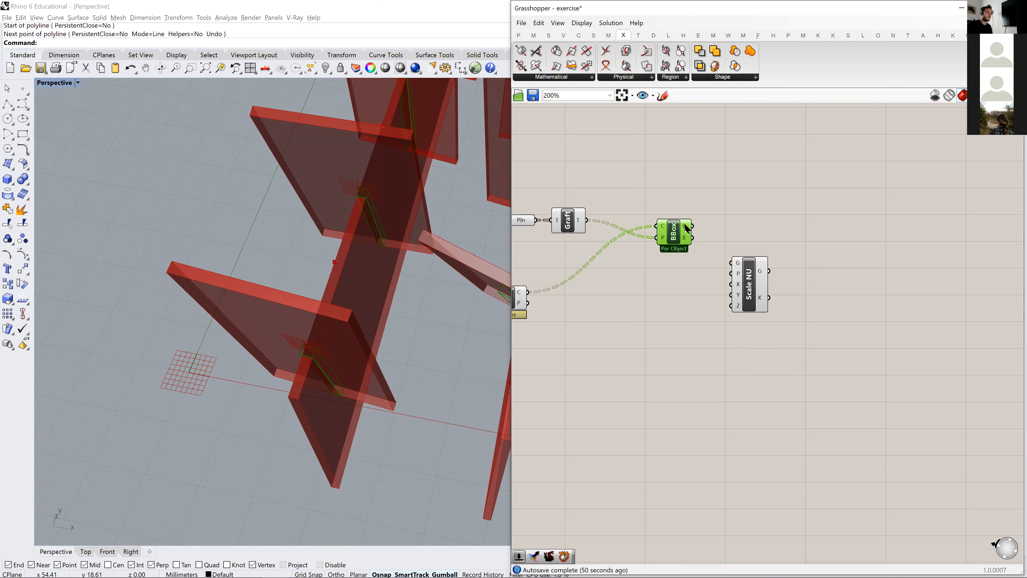
mouse_move(687, 229)
left_click_drag(692, 238, 732, 263)
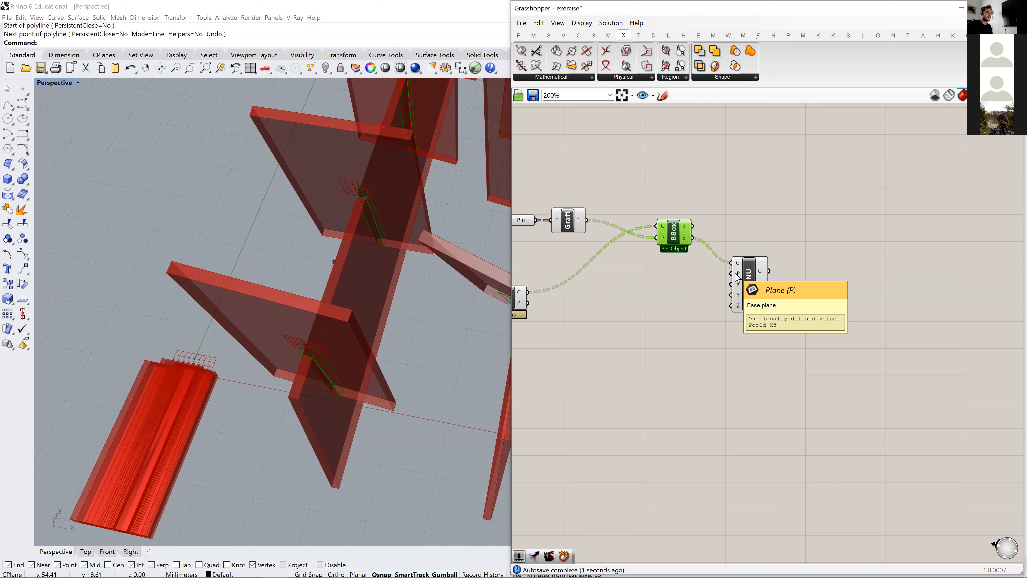
left_click_drag(692, 226, 731, 263)
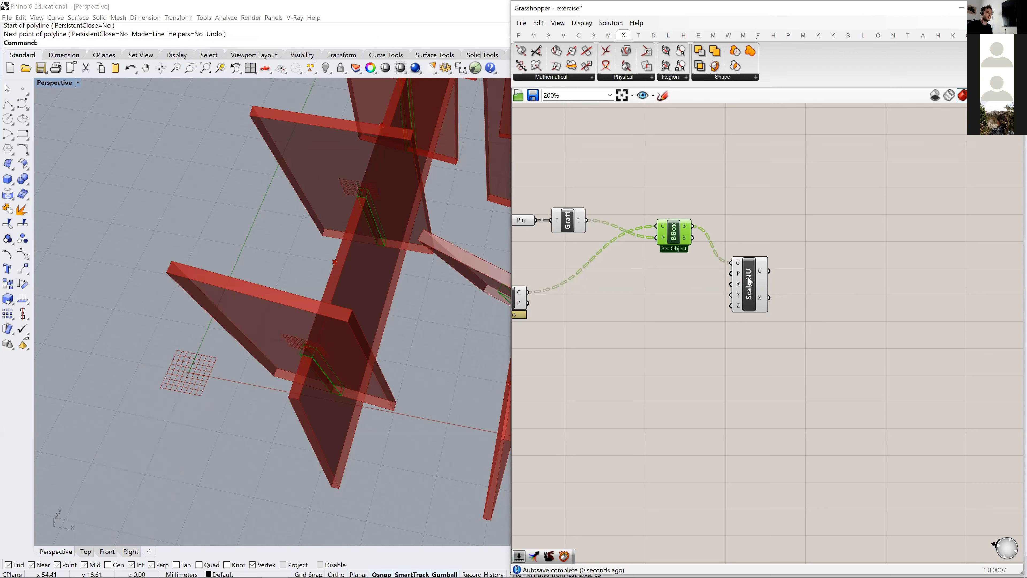
left_click(750, 282)
mouse_move(688, 243)
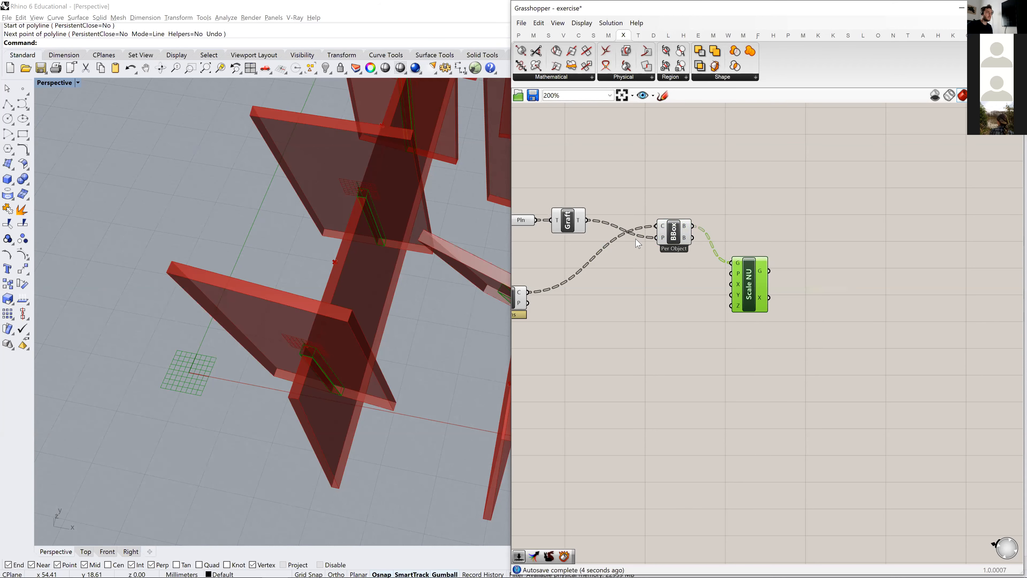
right_click_drag(704, 225, 804, 222)
left_click_drag(685, 217, 865, 296)
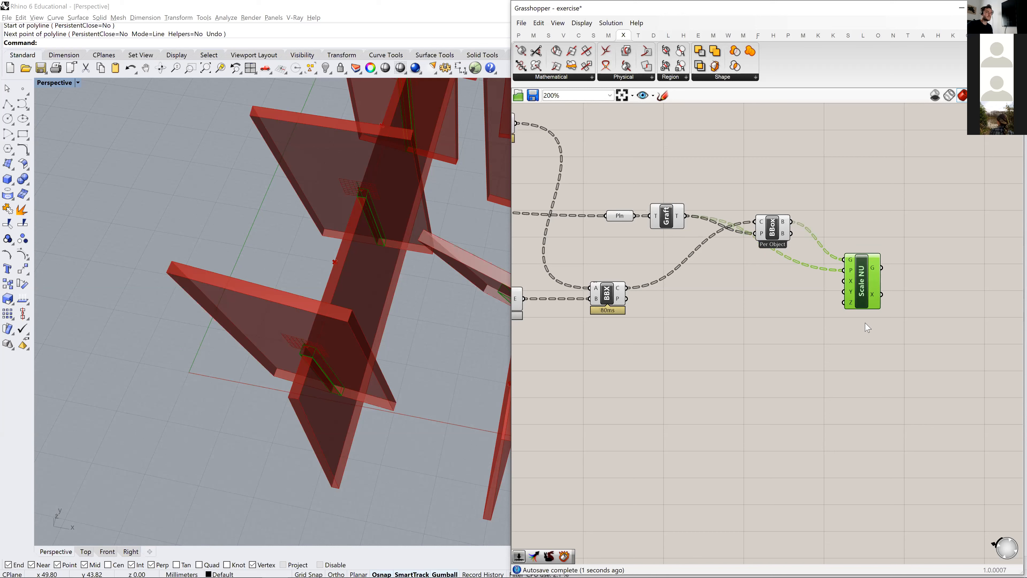
- Add a number slider with the value 2 and connect it to Scale NU's Z input
double_click(791, 312)
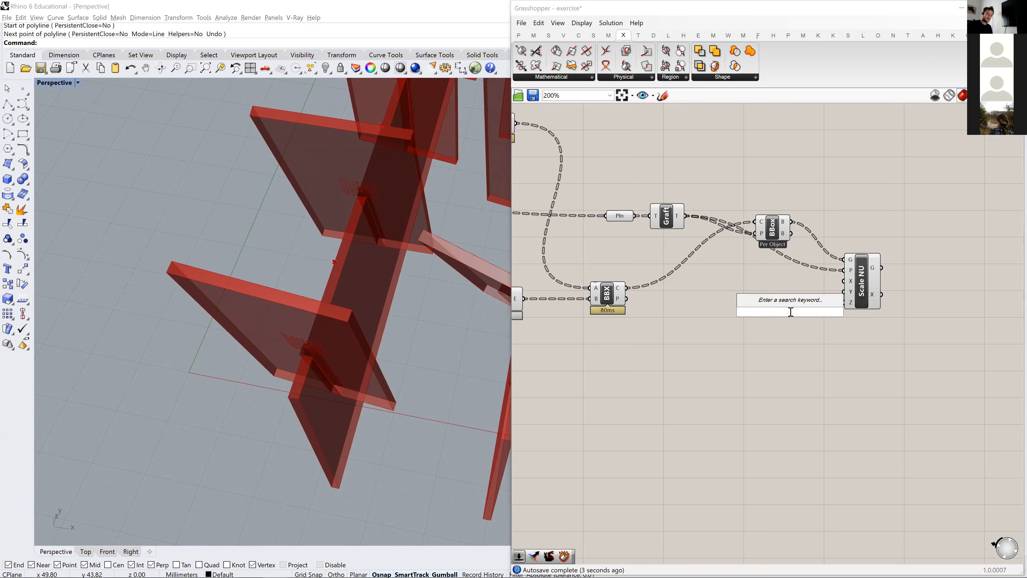
type("2")
key("Return")
left_click(748, 308)
left_click_drag(747, 312, 718, 298)
left_click_drag(808, 298, 844, 302)
scroll(323, 380, "up", 4)
right_click_drag(323, 380, 350, 378)
scroll(406, 375, "down", 4)
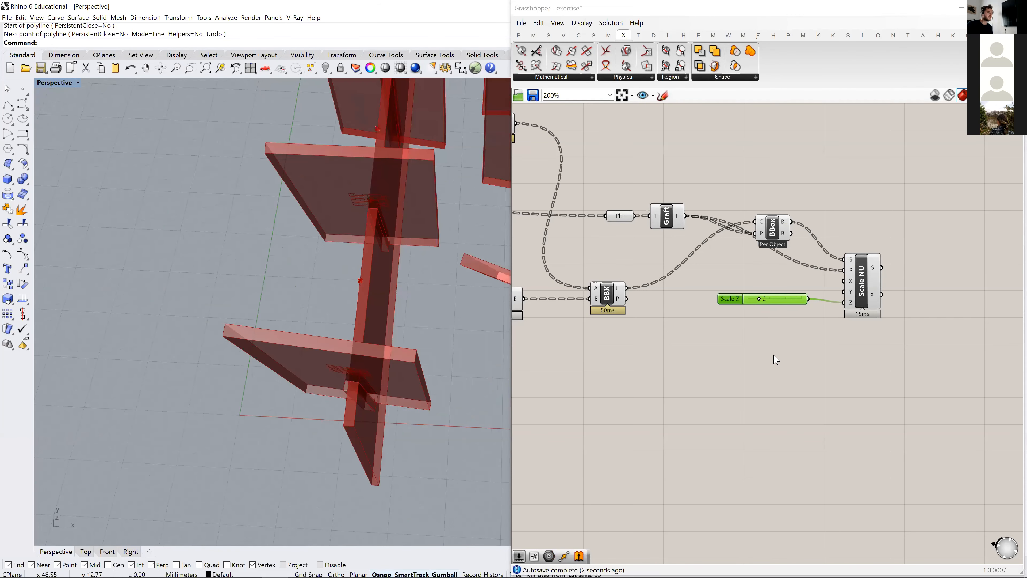
- Place a Solid Difference component beside Scale NU and move the Bounding Box component up to clear space
right_click_drag(837, 307, 783, 322)
right_click_drag(852, 210, 792, 251)
double_click(793, 246)
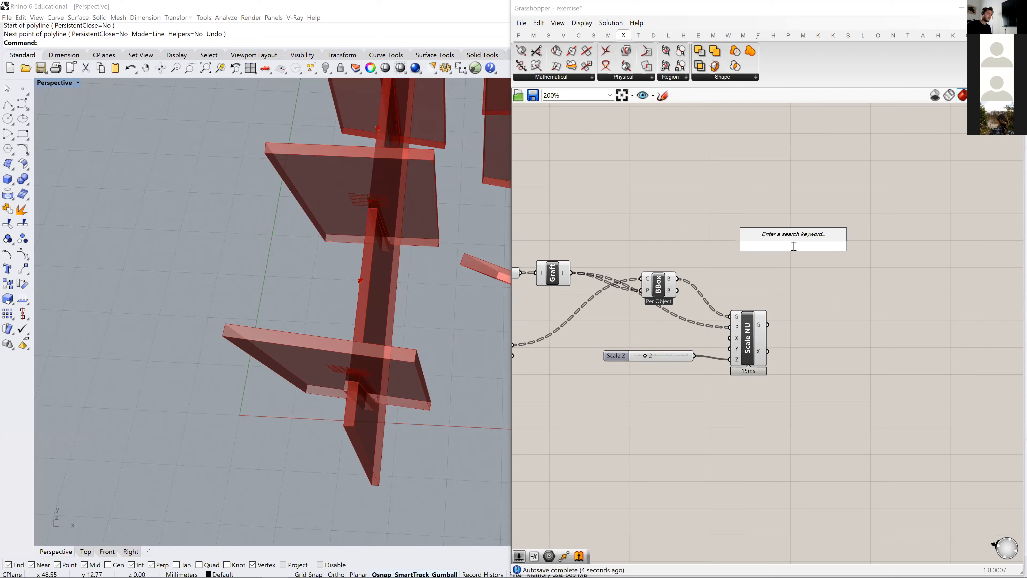
left_click(721, 78)
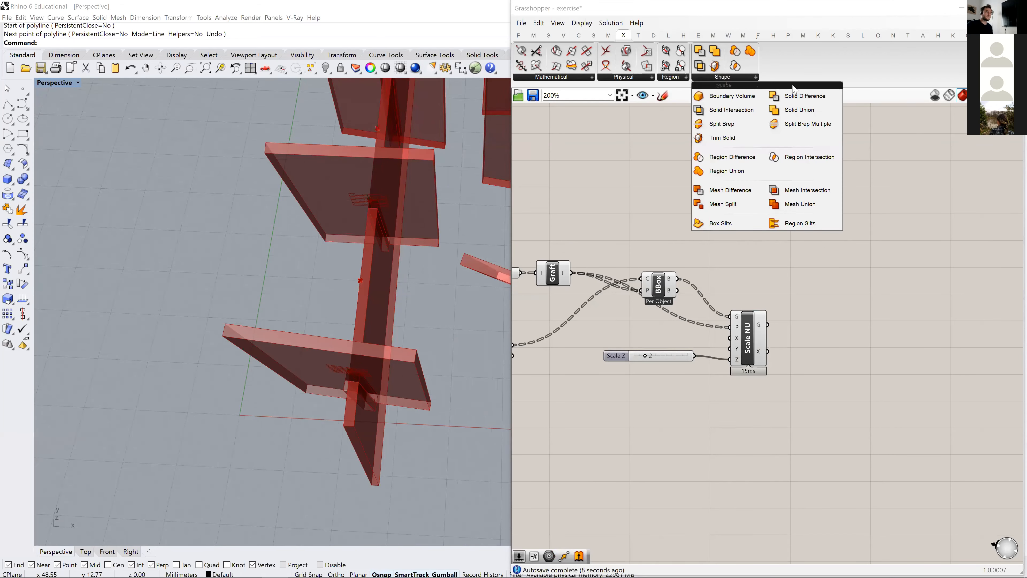
left_click_drag(795, 91, 805, 299)
scroll(760, 346, "down", 2)
left_click_drag(647, 298, 646, 263)
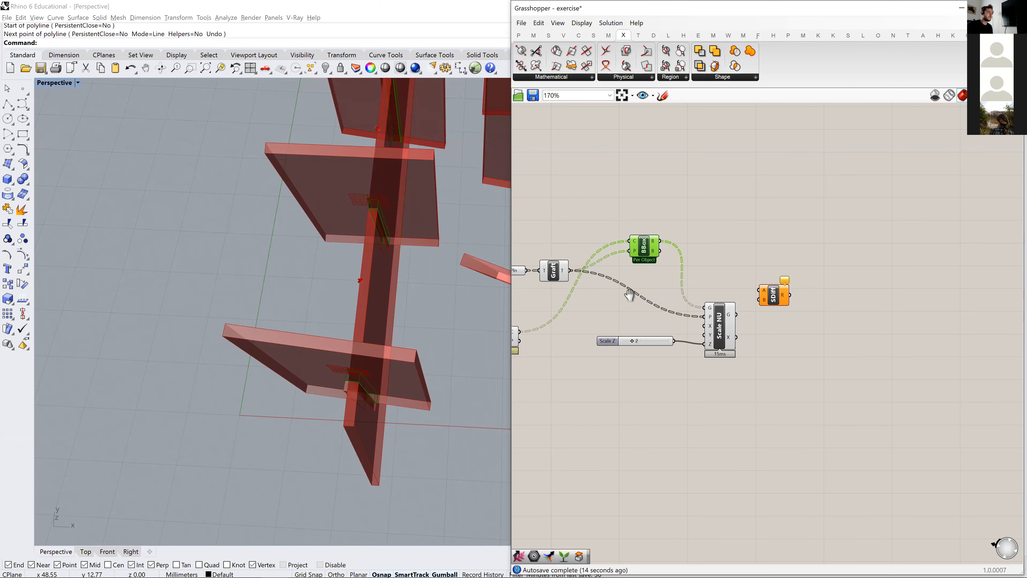
- Compare the intersection curves with the scaled boxes where the panels cross the strips, selecting BBX and Scale NU in turn
right_click_drag(625, 290, 716, 267)
left_click(597, 317)
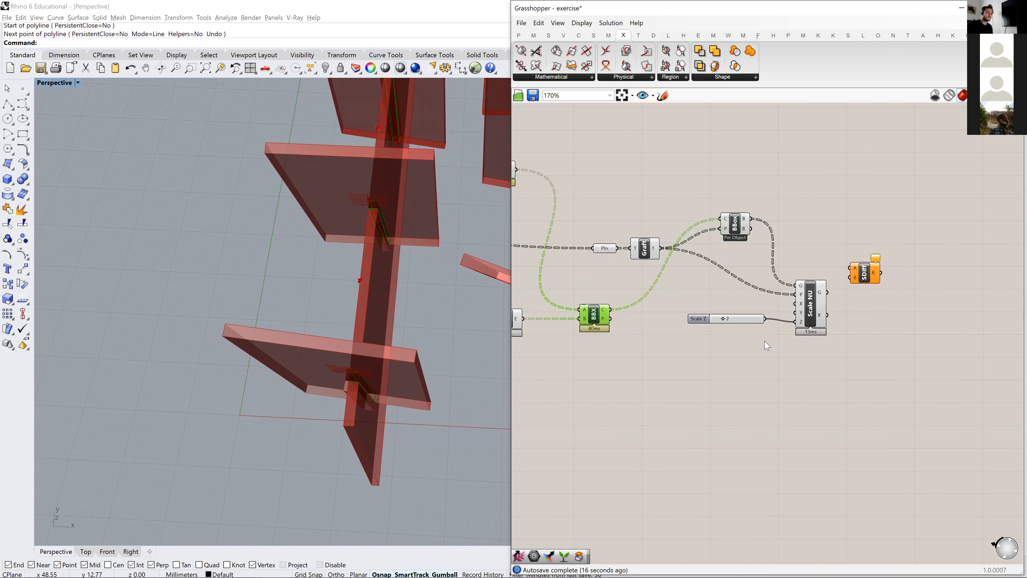
left_click(812, 304)
scroll(384, 386, "up", 6)
right_click_drag(384, 387, 325, 323)
right_click_drag(270, 144, 294, 248)
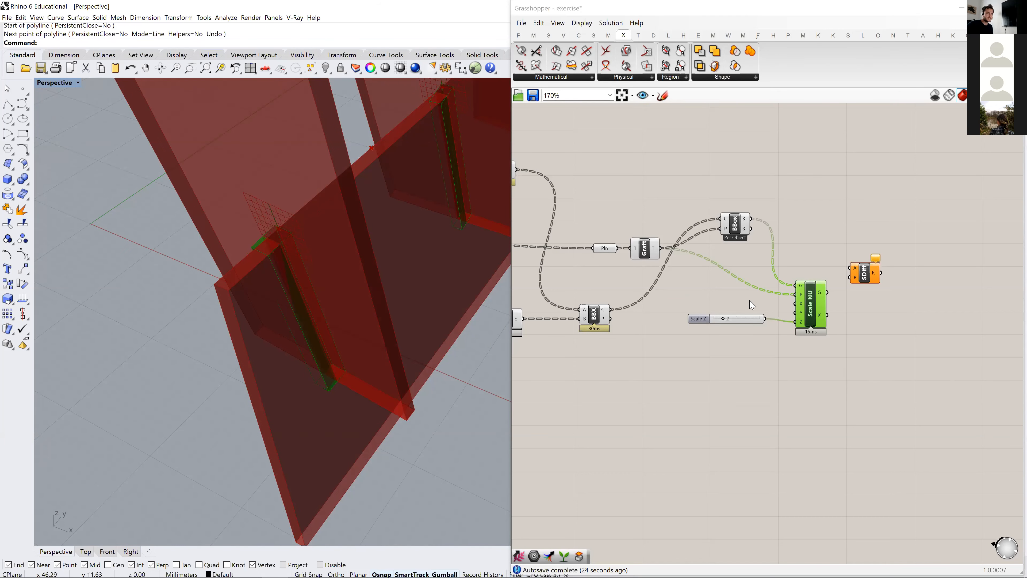
right_click_drag(333, 142, 376, 276)
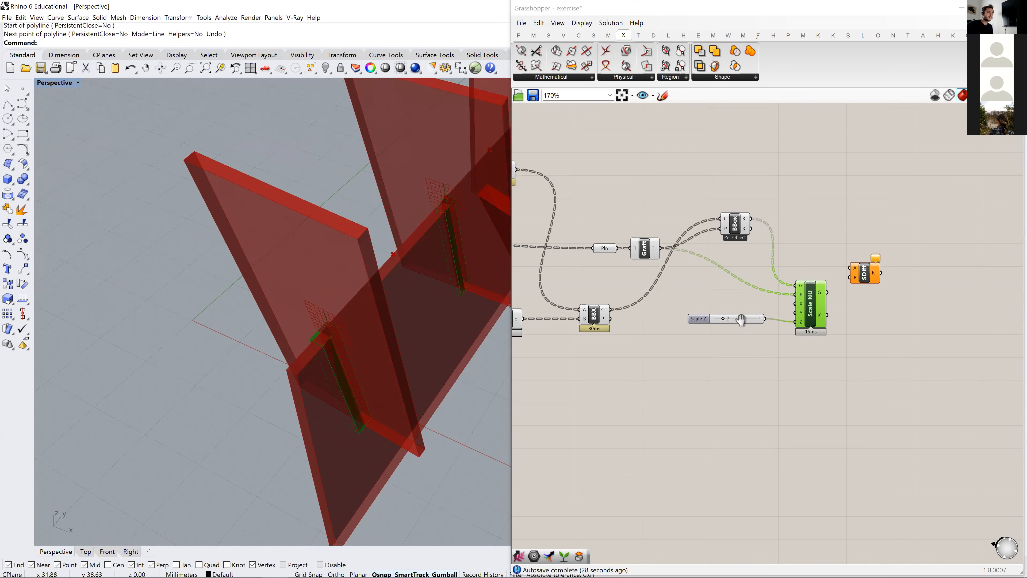
right_click_drag(605, 318, 662, 317)
left_click(652, 315)
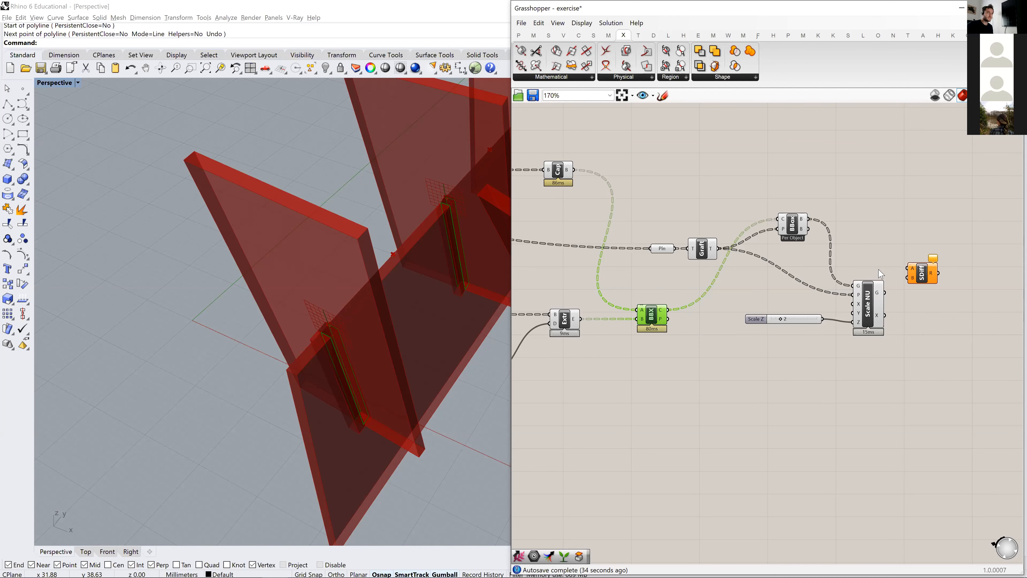
- Connect the capped panels from the Cap component to Solid Difference's A input and move Solid Difference up
right_click_drag(538, 320, 650, 316)
scroll(616, 264, "down", 3)
right_click_drag(656, 267, 807, 246)
left_click(800, 184)
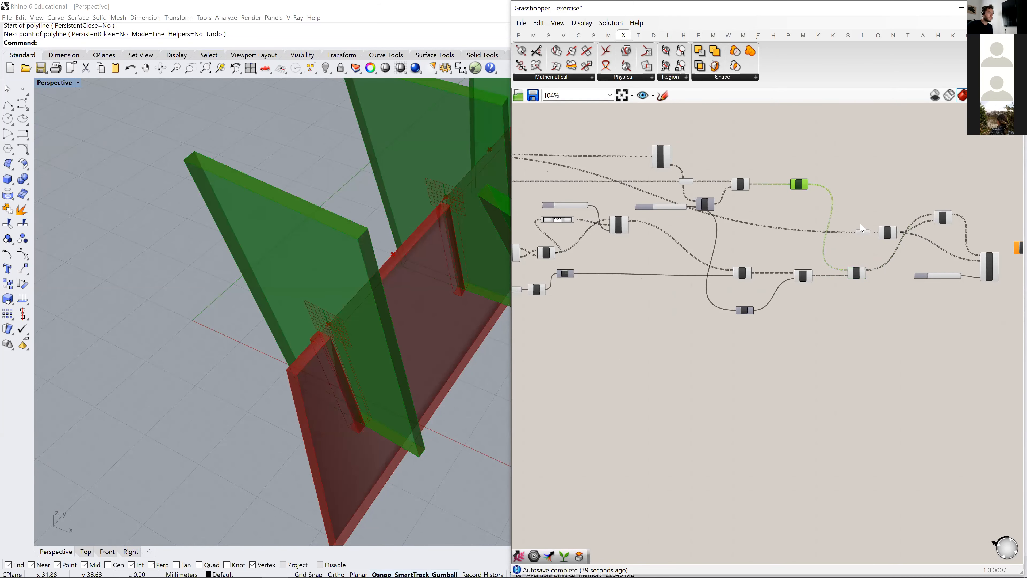
right_click_drag(814, 190, 626, 193)
scroll(825, 251, "up", 5)
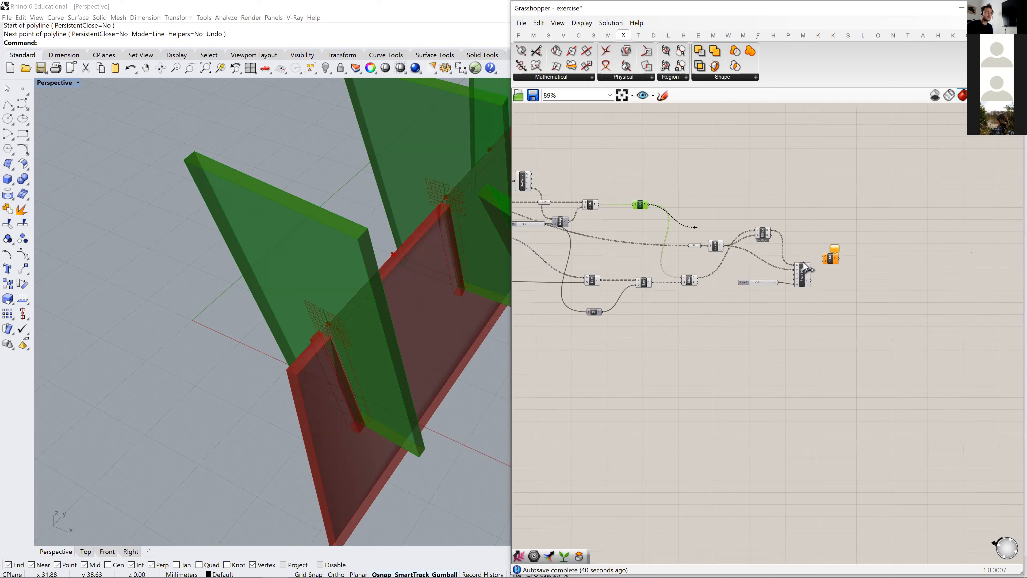
left_click_drag(818, 248, 813, 150)
right_click_drag(814, 265, 908, 352)
scroll(712, 302, "down", 2)
right_click_drag(601, 270, 646, 272)
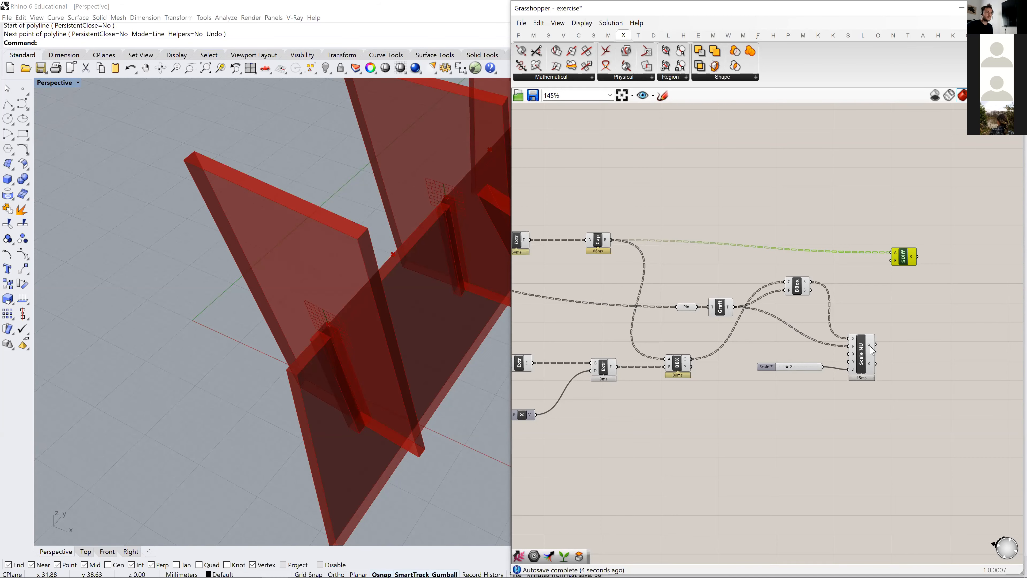
- Add a Graft Tree component and route the capped panels through it into Solid Difference's A input
mouse_move(871, 349)
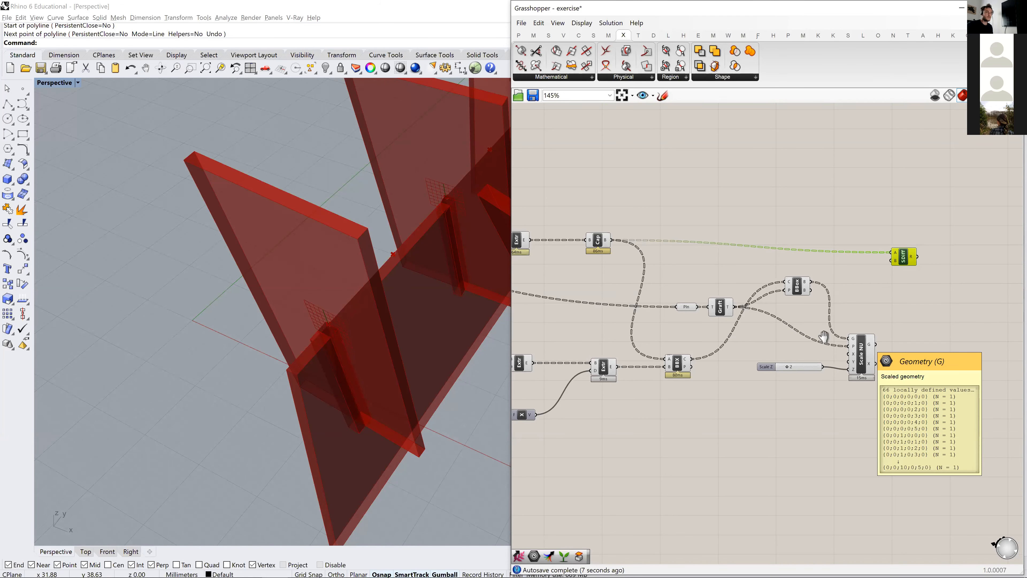
right_click_drag(863, 341, 774, 302)
double_click(741, 196)
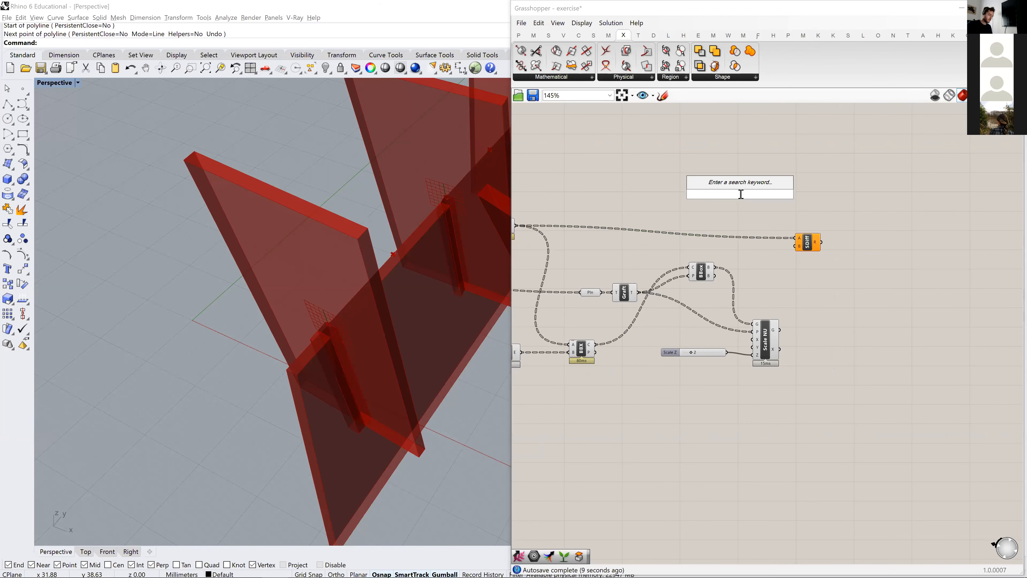
type("graft")
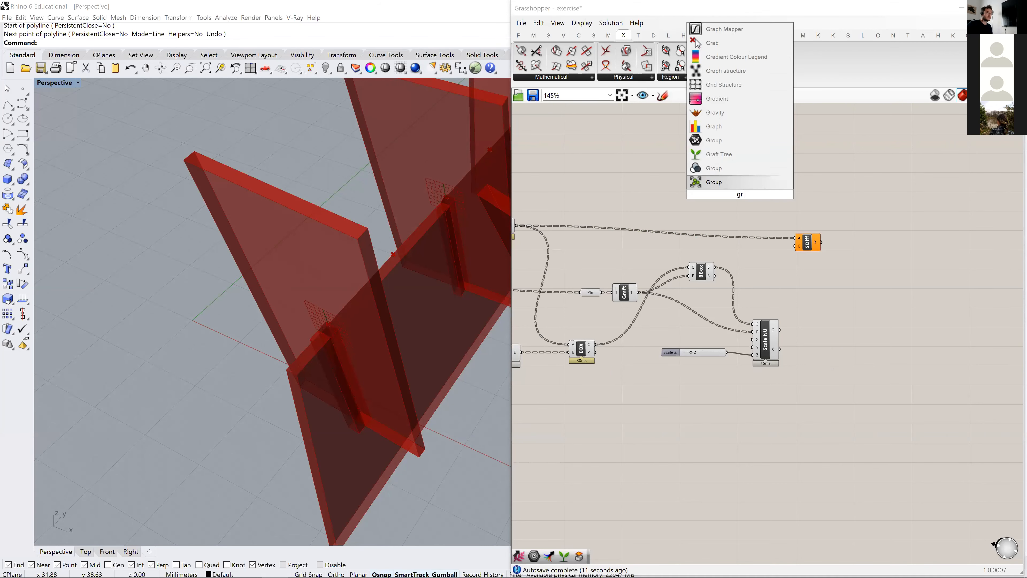
key("Return")
right_click_drag(547, 235, 600, 218)
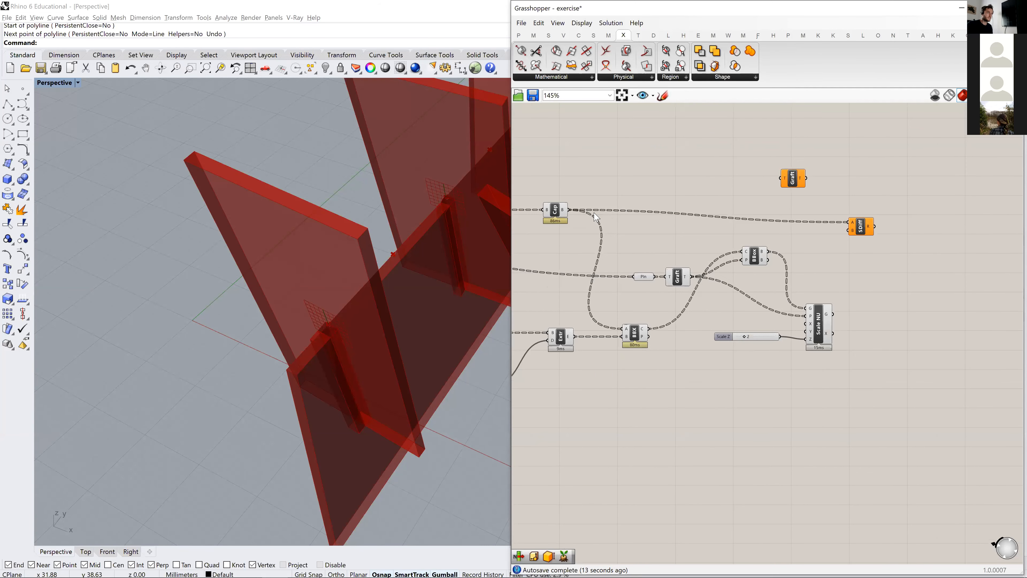
left_click_drag(570, 210, 760, 182)
left_click_drag(806, 179, 848, 222)
- Reposition Solid Difference and connect Scale NU's scaled geometry output to its B input
right_click_drag(799, 315, 714, 326)
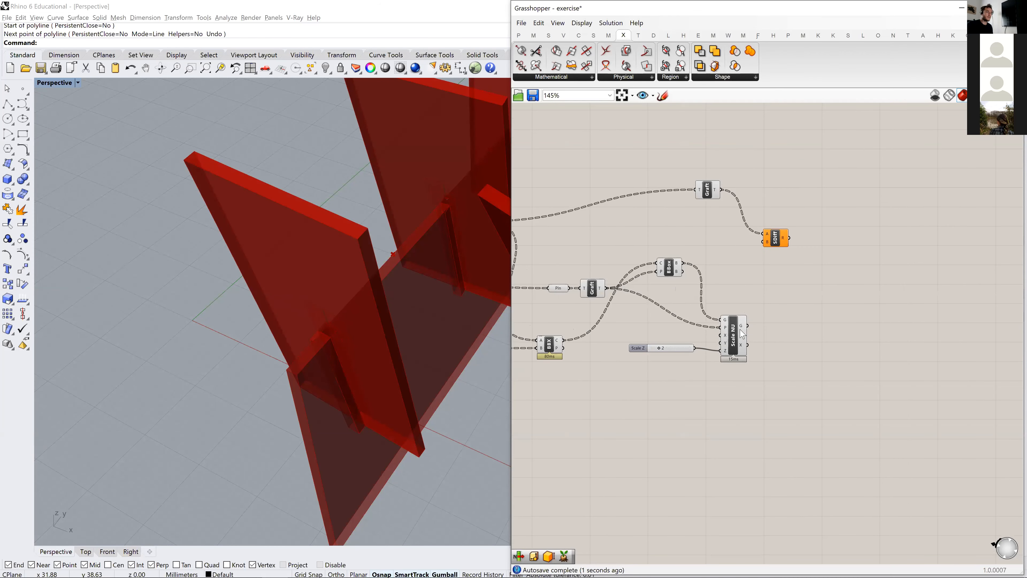
left_click(740, 330)
scroll(741, 330, "up", 2)
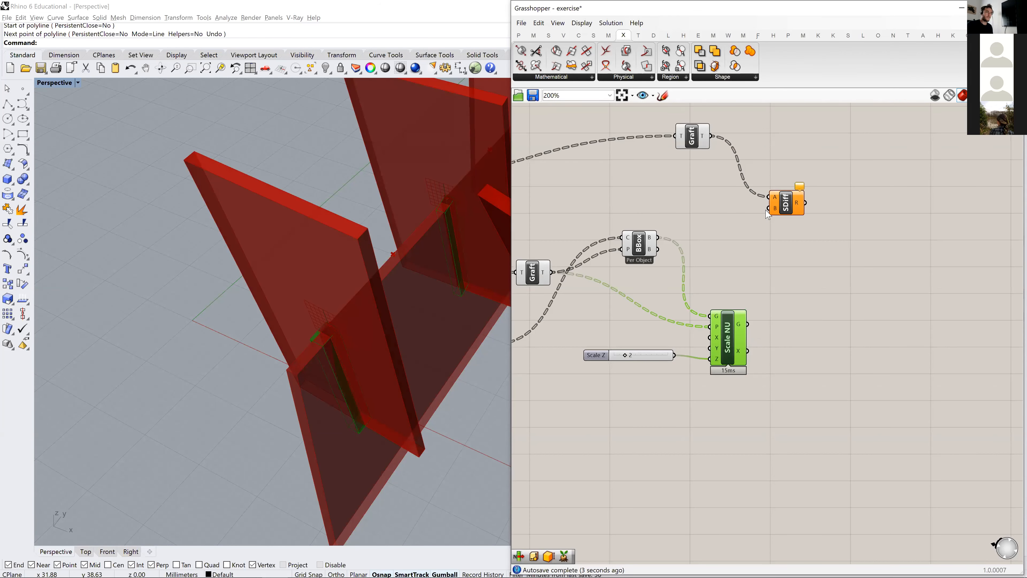
left_click_drag(789, 208, 821, 249)
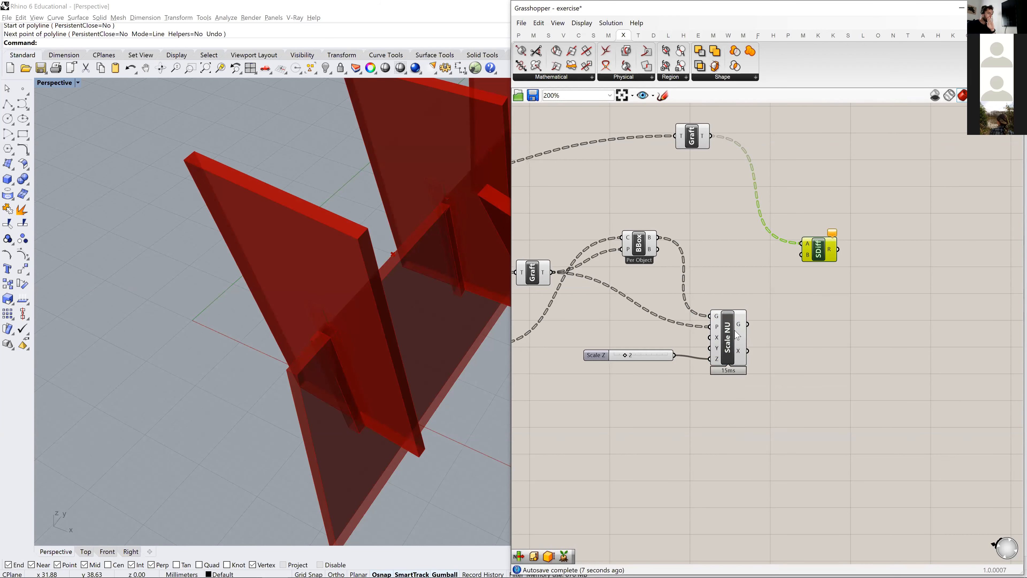
left_click_drag(749, 325, 804, 255)
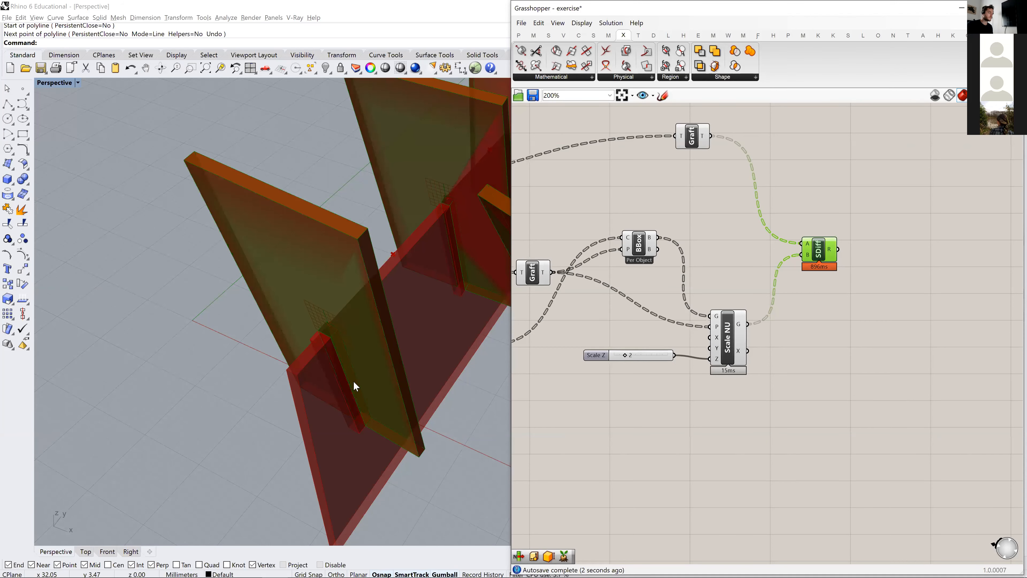
- Look over the whole field of panels with only the Solid Difference result previewed
left_click(854, 300)
scroll(845, 300, "down", 3)
right_click_drag(832, 298, 781, 317)
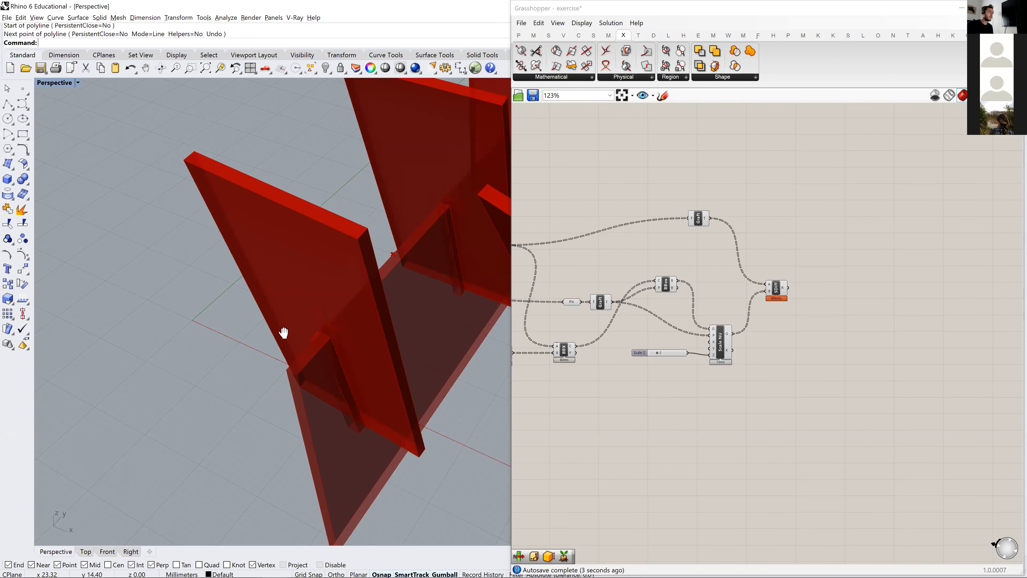
right_click_drag(284, 333, 141, 355, "shift")
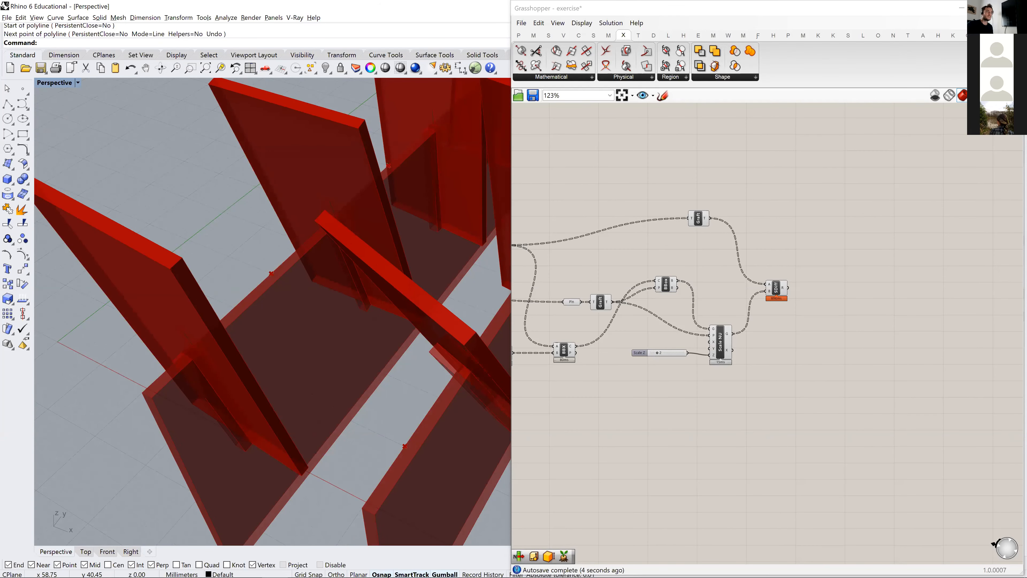
scroll(259, 310, "down", 6)
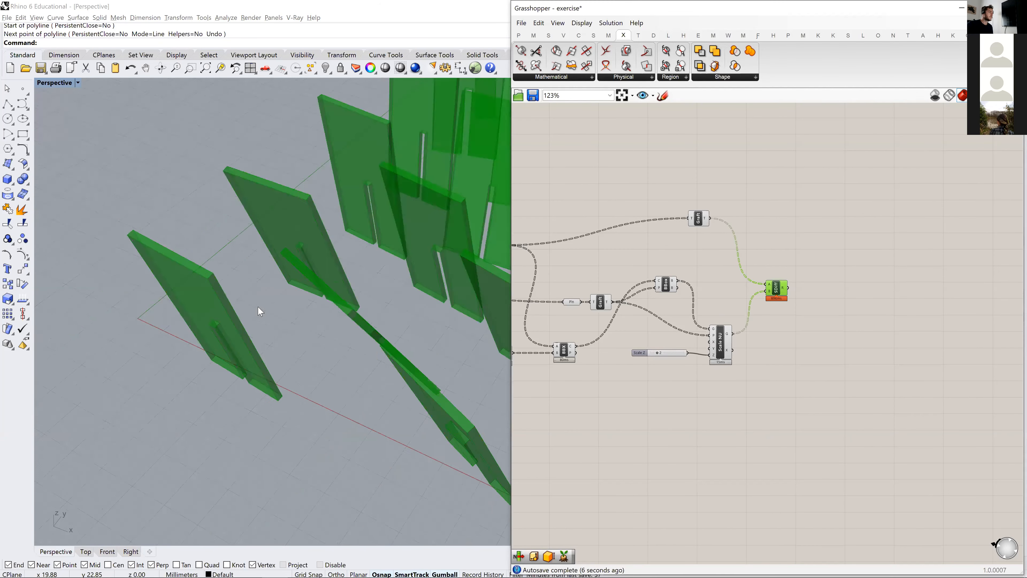
right_click_drag(260, 309, 298, 333)
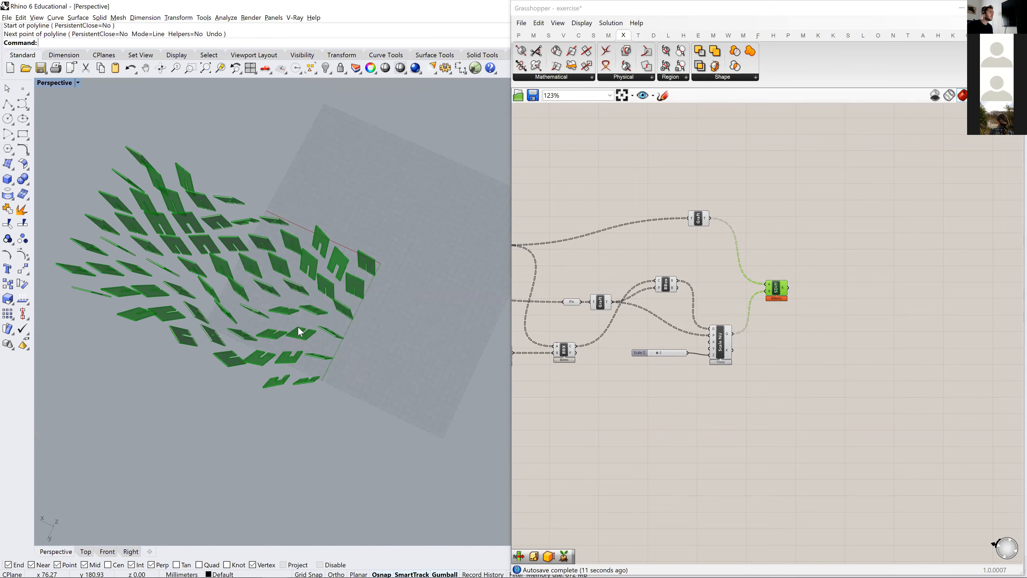
scroll(299, 356, "up", 5)
scroll(238, 322, "down", 3)
right_click_drag(239, 321, 333, 332)
scroll(314, 326, "up", 4)
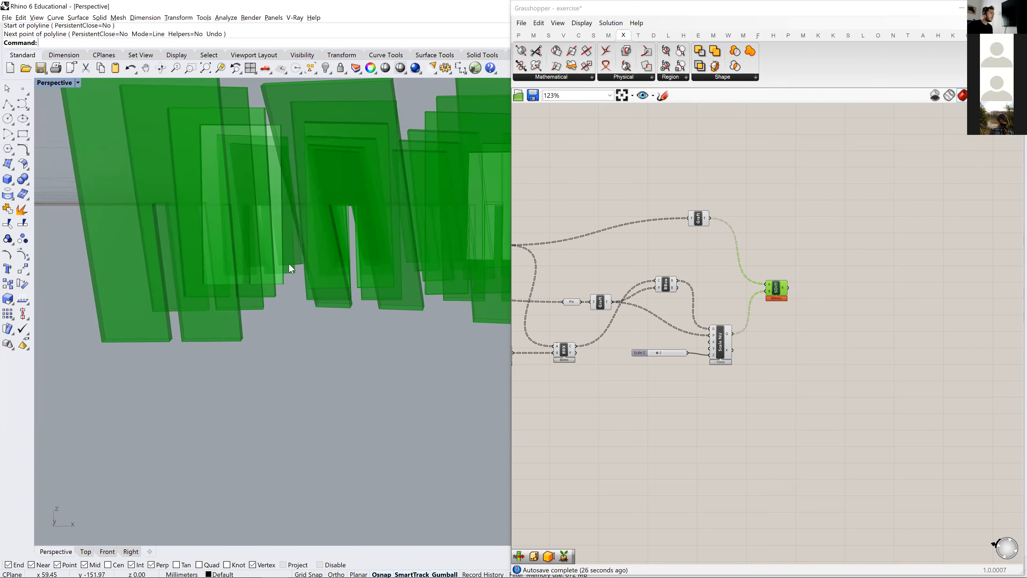
- Examine the slots cut into individual panels up close, from below and from the side
right_click_drag(307, 284, 338, 303, "shift")
right_click_drag(401, 349, 350, 388)
scroll(350, 388, "up", 10)
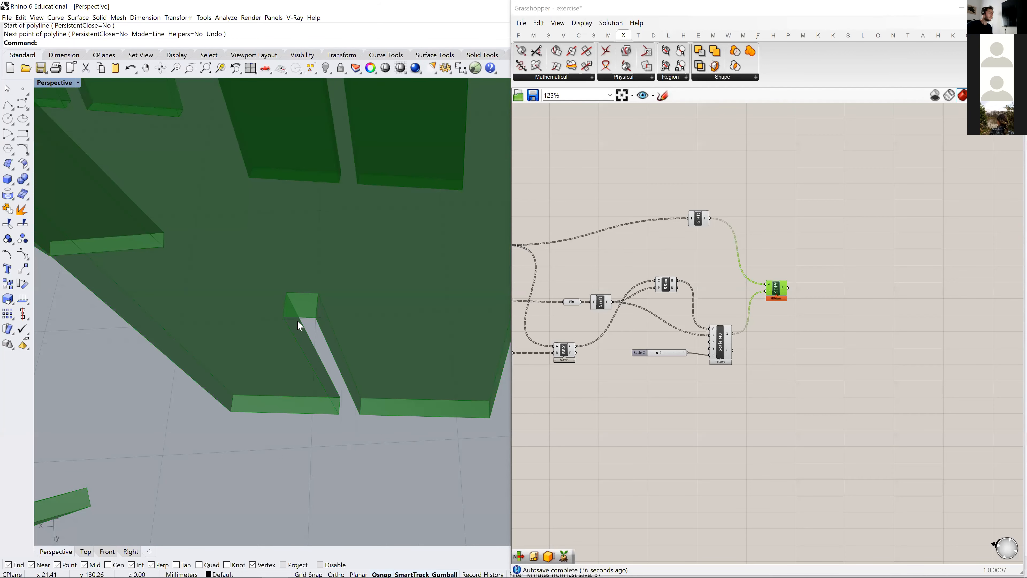
scroll(292, 323, "down", 5)
scroll(306, 329, "down", 3)
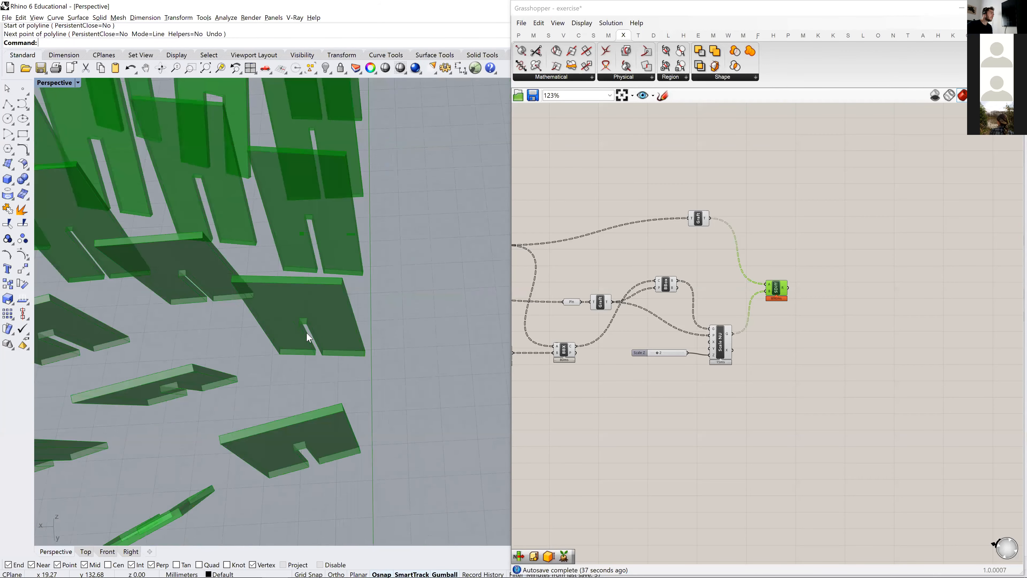
right_click_drag(275, 248, 337, 357)
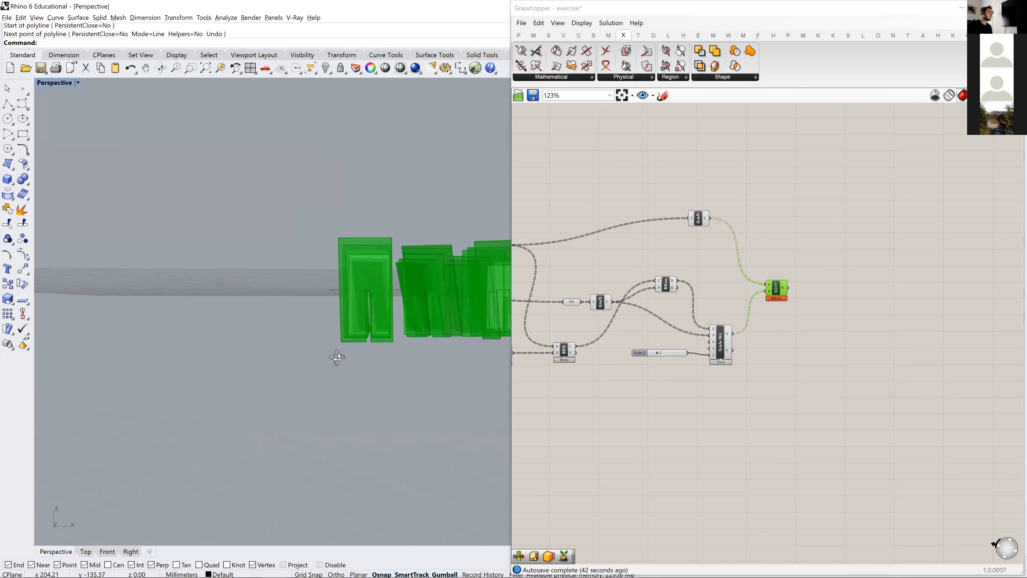
scroll(345, 342, "up", 10)
right_click_drag(365, 321, 346, 294)
right_click_drag(416, 299, 312, 300, "shift")
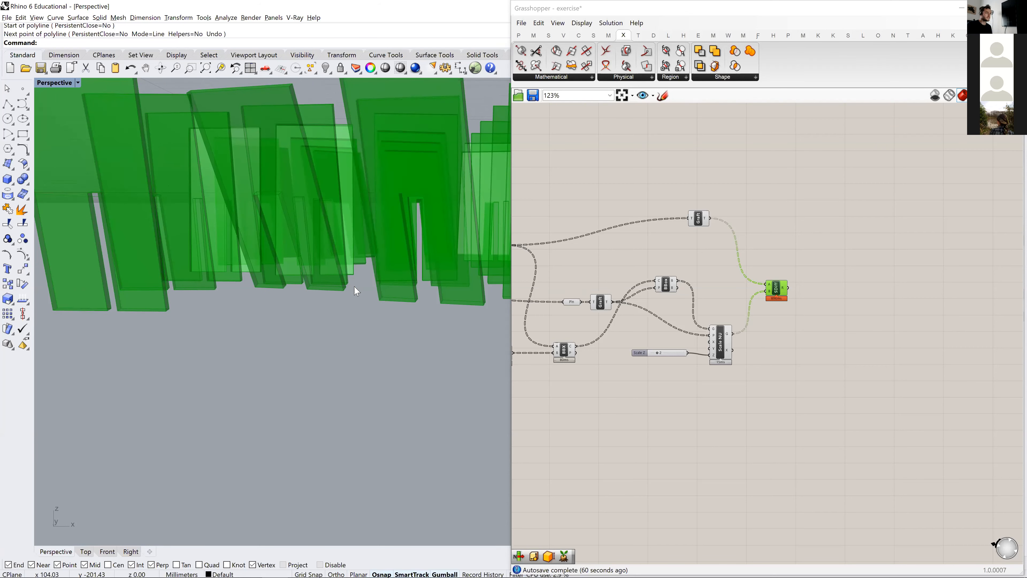
right_click_drag(360, 291, 282, 400, "shift")
scroll(311, 330, "down", 9)
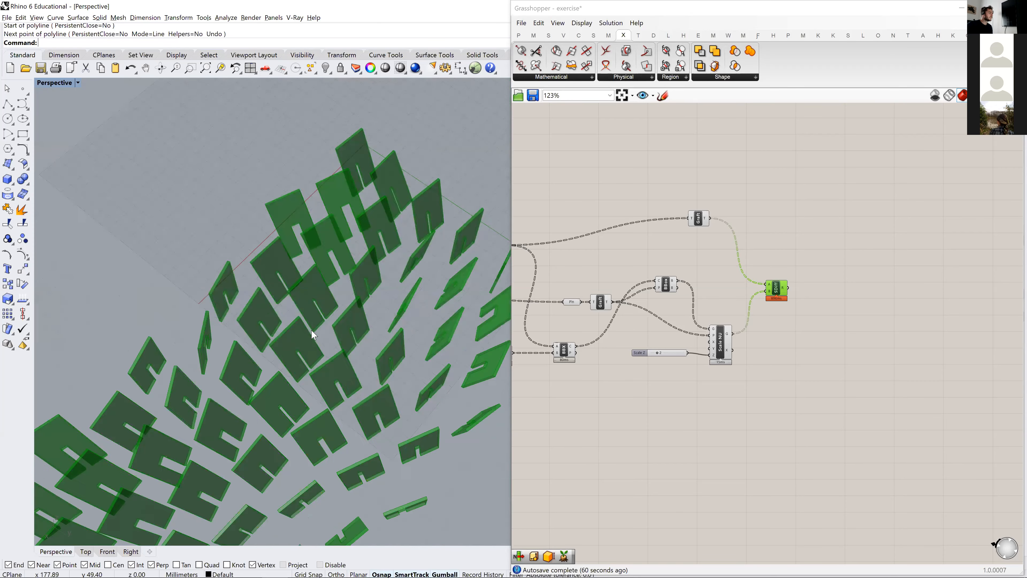
right_click_drag(276, 337, 448, 366)
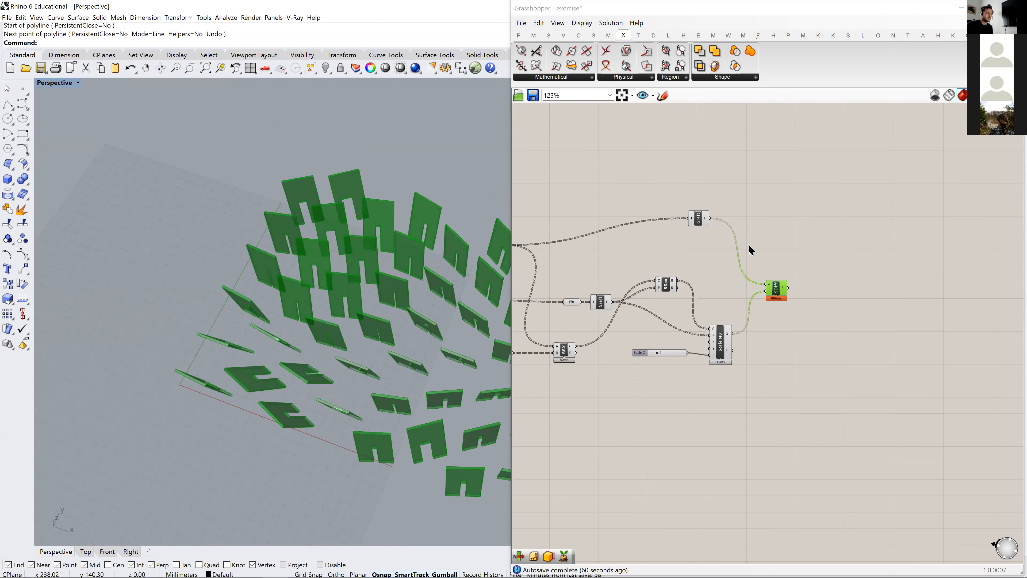
- Add a Geometry parameter, connect Solid Difference's result to it, and move it up and away from the component
double_click(846, 289)
type("geo")
key("Return")
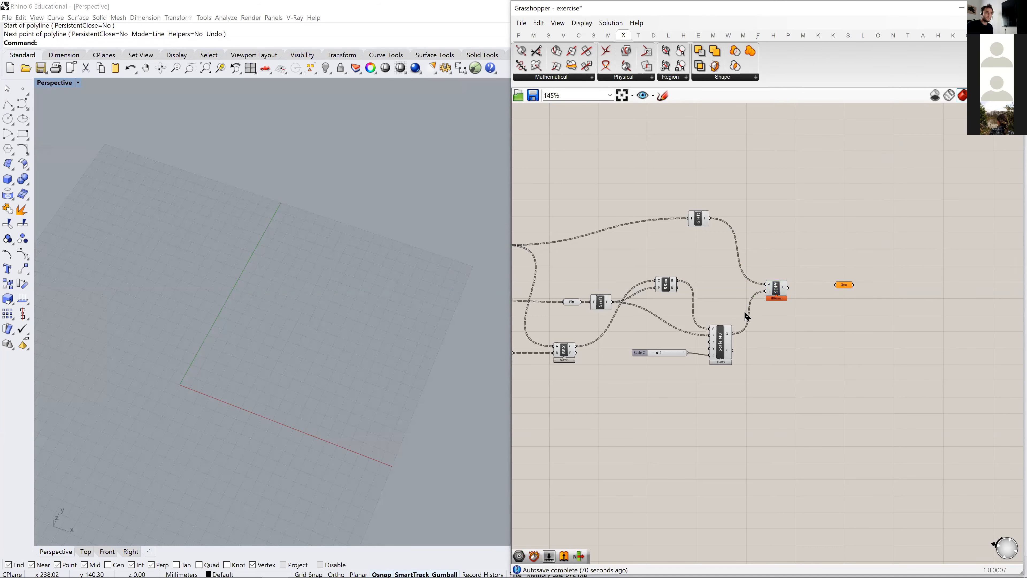
scroll(738, 308, "up", 4)
left_click_drag(836, 269, 924, 266)
right_click_drag(943, 266, 781, 306)
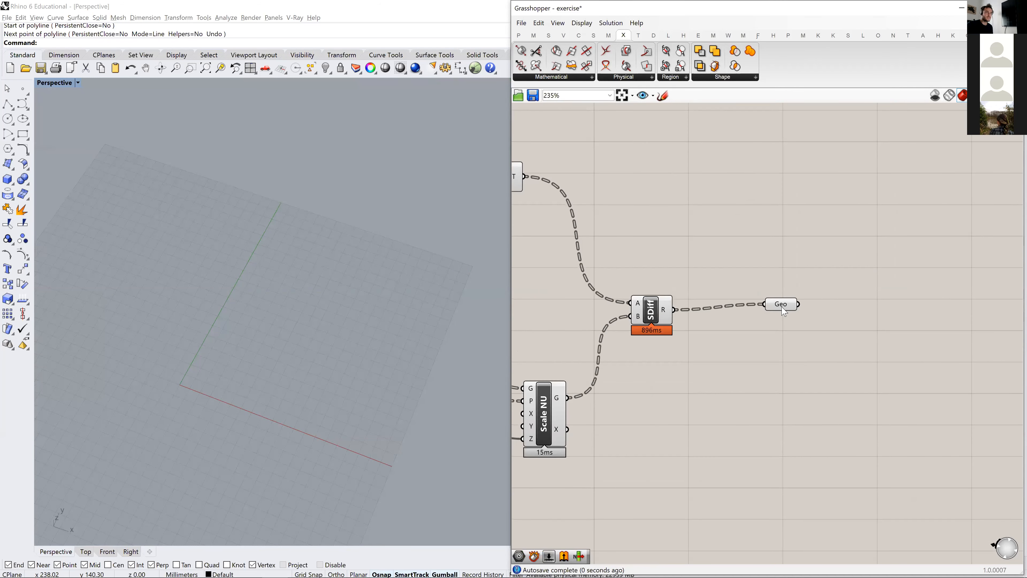
left_click_drag(781, 307, 840, 159)
- Trace the graph back to the strips' Extrude component and add a Geometry parameter near its output
scroll(809, 242, "down", 1)
right_click_drag(578, 427, 753, 297)
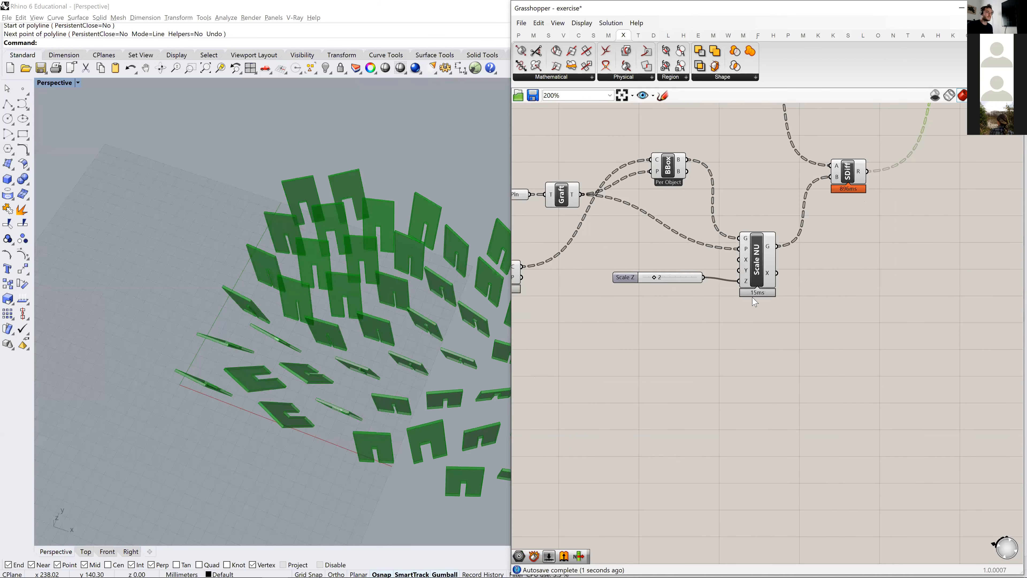
left_click(766, 254)
right_click_drag(560, 244, 687, 312)
scroll(686, 312, "down", 1)
left_click(640, 337)
right_click_drag(550, 347, 675, 299)
left_click(676, 304)
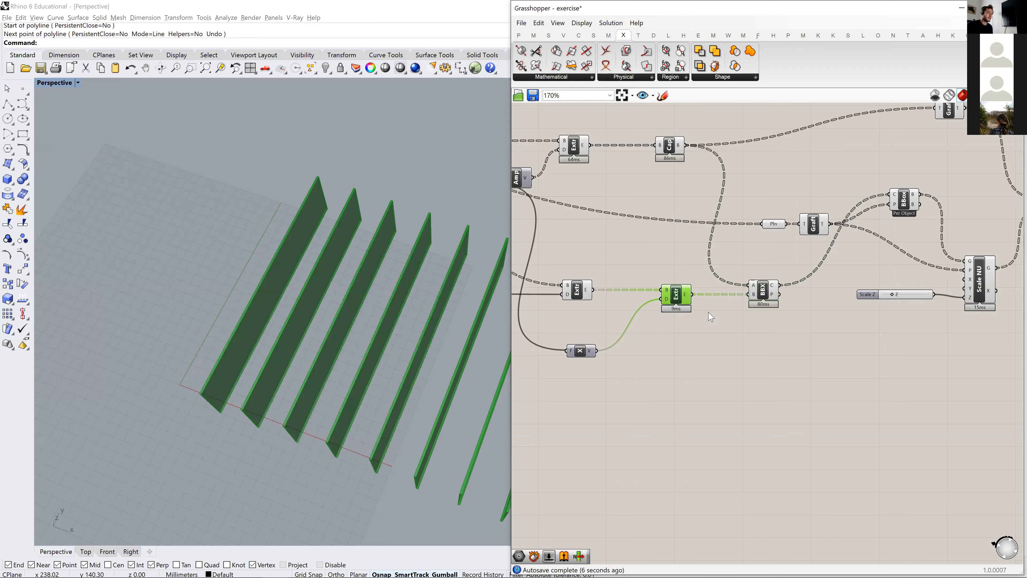
double_click(724, 349)
type("ge")
left_click(705, 285)
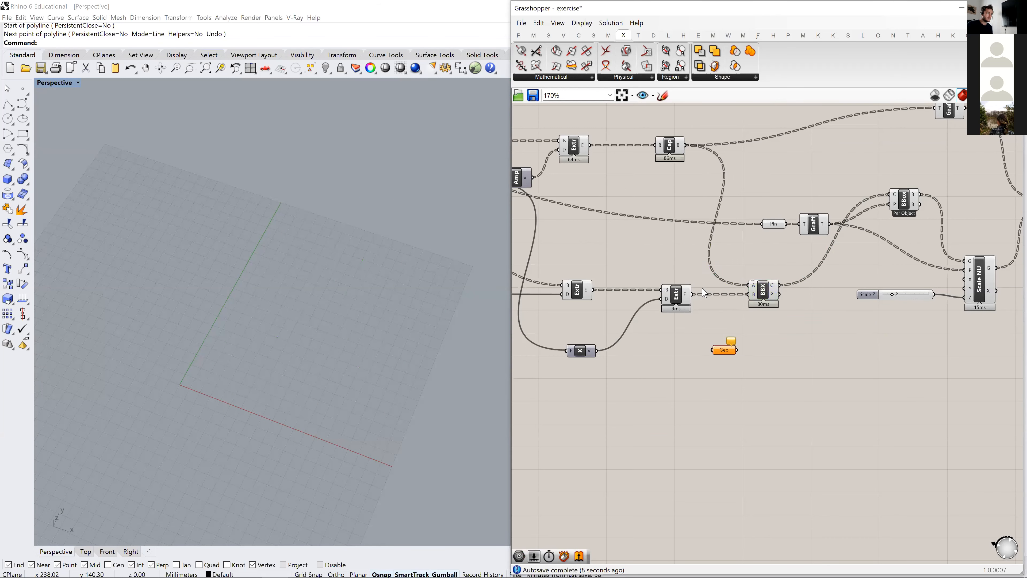
- Connect the strips' Extrude result to the new Geometry parameter and place it just below the Solid Difference one
left_click_drag(693, 295, 832, 264)
scroll(743, 368, "down", 6)
scroll(916, 313, "up", 5)
left_click(886, 286)
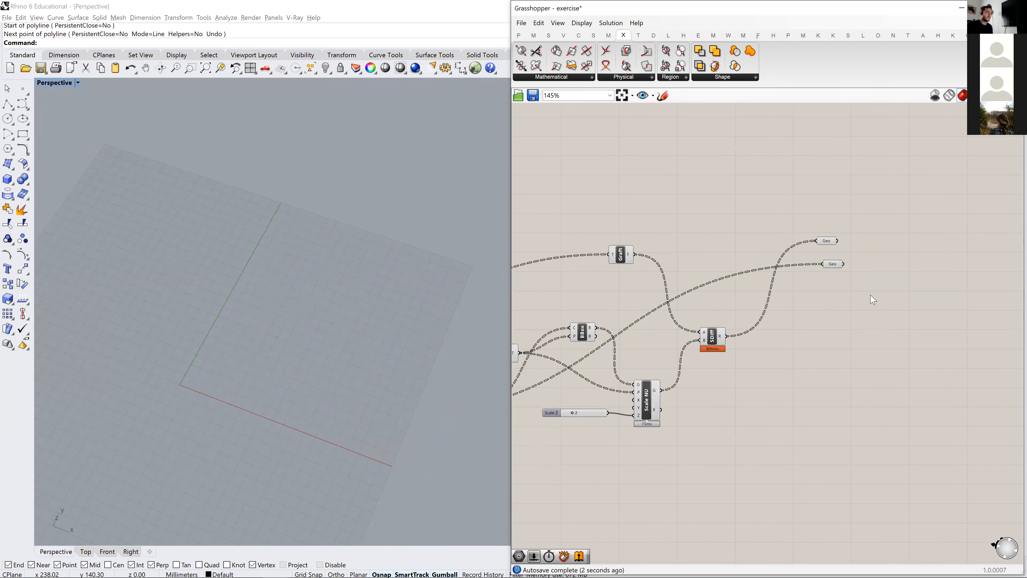
- Turn off the preview of all upstream components, leaving only the two final Geometry parameters for panels and strips previewed
scroll(757, 434, "down", 5)
left_click_drag(910, 390, 518, 154)
middle_click(602, 189)
scroll(607, 311, "down", 3)
right_click_drag(606, 316, 768, 350)
left_click(768, 356)
scroll(776, 398, "down", 2)
left_click_drag(779, 397, 559, 202)
middle_click(614, 217)
left_click(648, 183)
left_click(899, 281)
right_click_drag(900, 281, 696, 216)
scroll(696, 216, "up", 5)
middle_click(641, 212)
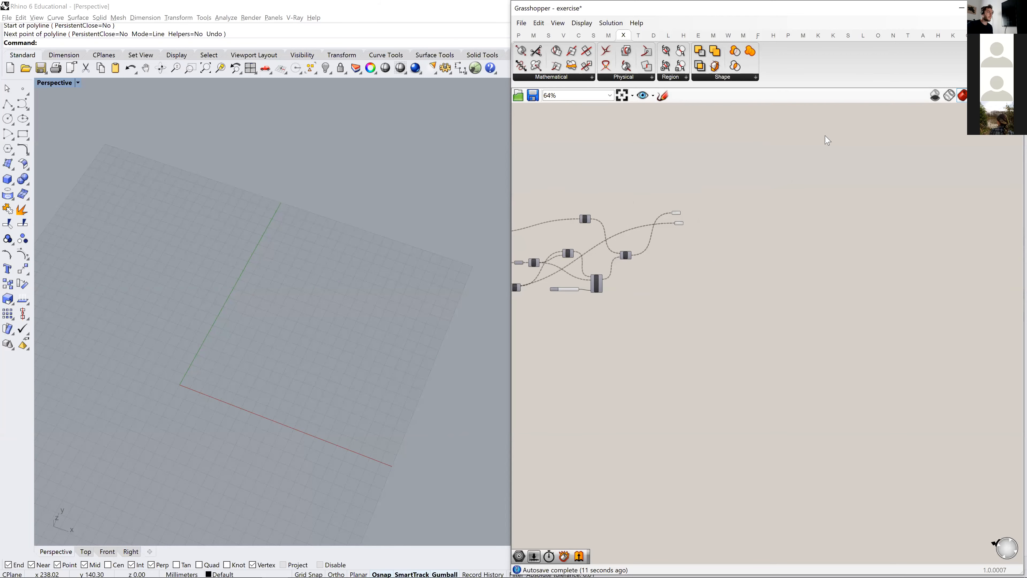
- Examine how the slotted panels sit on the supporting strips, from the whole field and from close up
right_click_drag(260, 400, 268, 366)
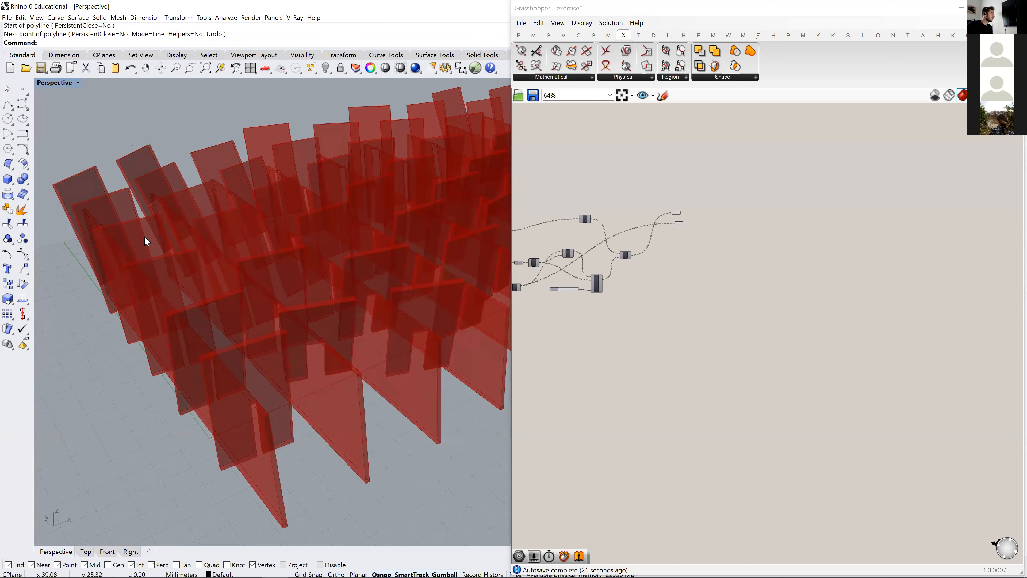
scroll(177, 290, "up", 10)
right_click_drag(175, 289, 280, 311)
scroll(171, 343, "down", 4)
scroll(267, 251, "up", 3)
right_click_drag(565, 288, 588, 327)
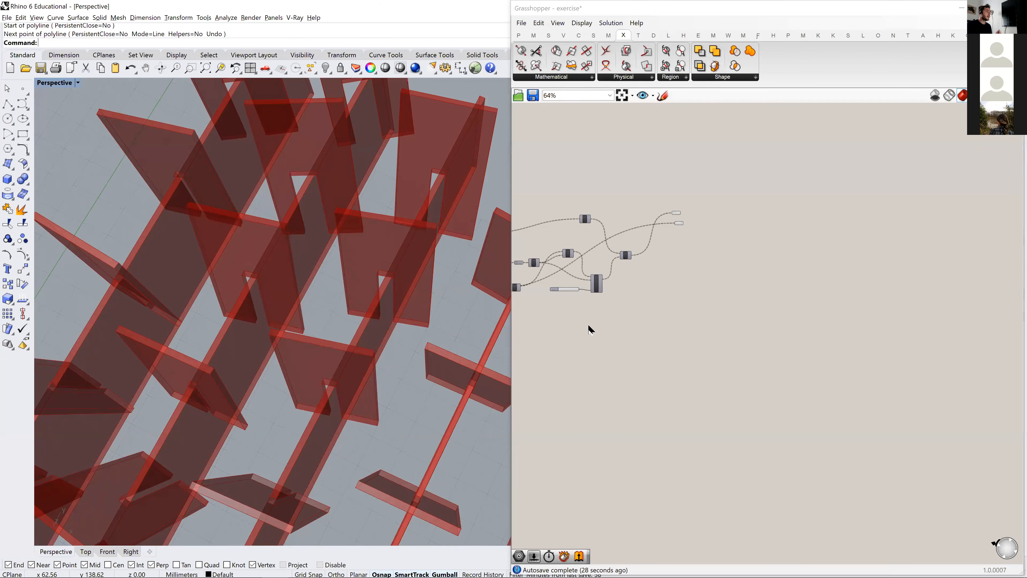
- Compare the panel-to-strip joints in Rhino with the photo on page 33 of Subdigital.pdf in Acrobat Reader
key("alt+Tab")
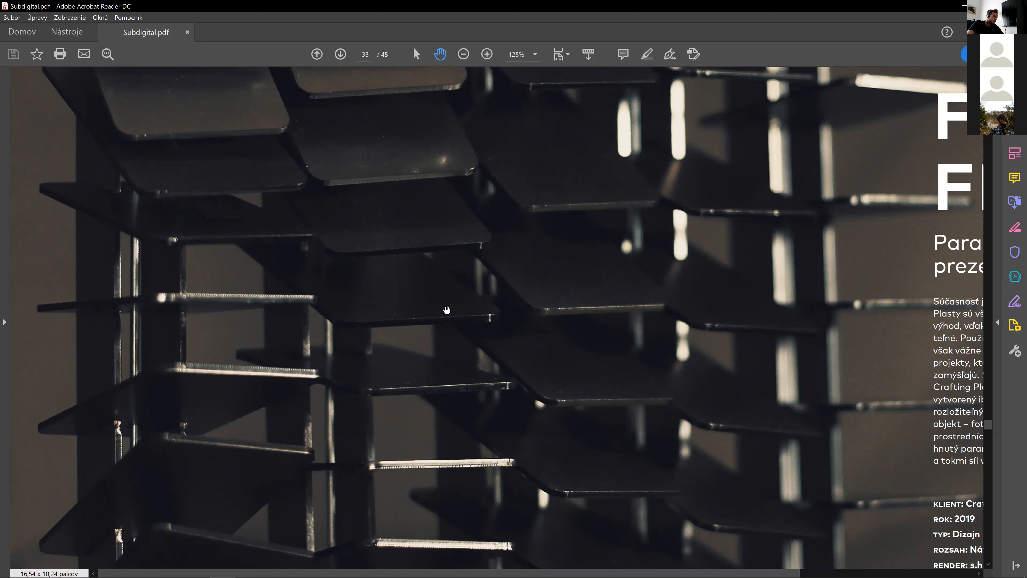
key("alt+Tab")
right_click_drag(370, 272, 365, 298)
scroll(352, 295, "up", 6)
scroll(351, 294, "down", 6)
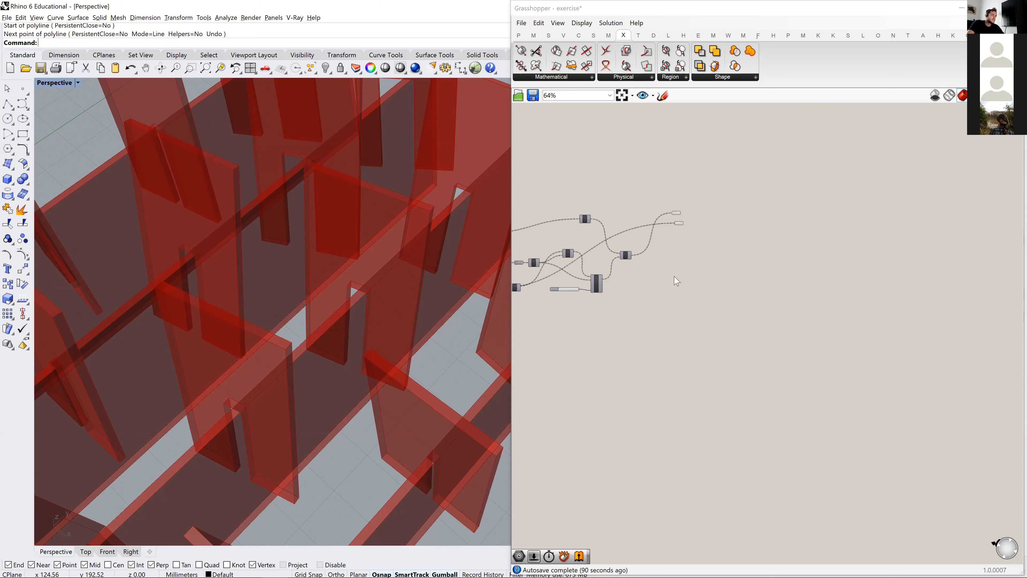
key("alt+Tab")
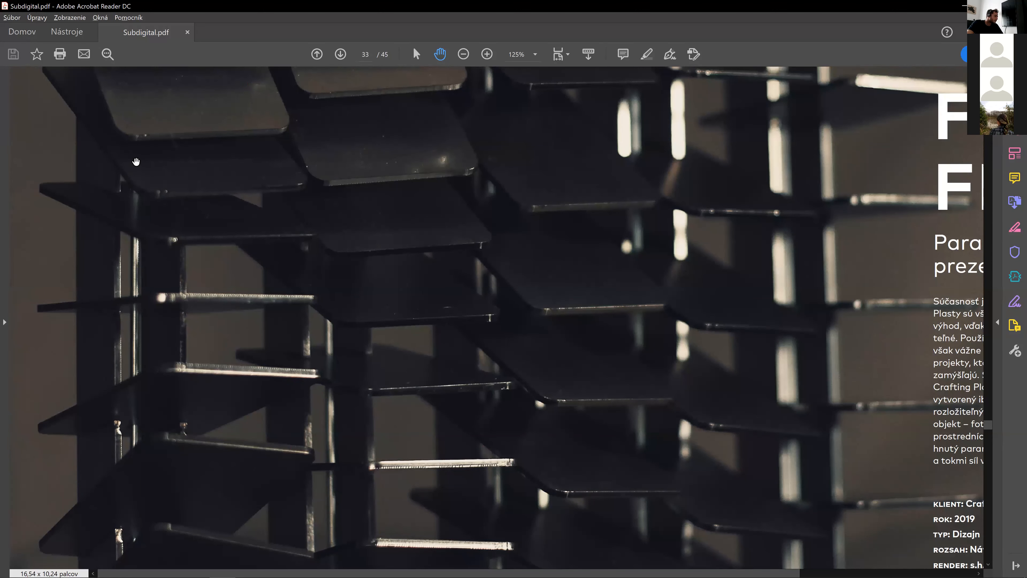
scroll(134, 180, "down", 2)
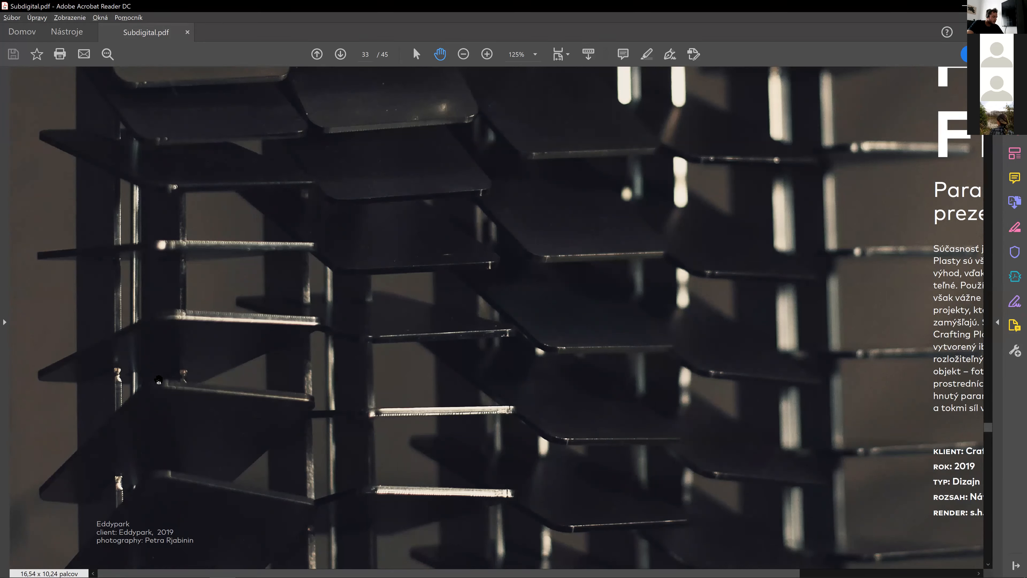
key("alt+Tab")
right_click_drag(395, 361, 388, 422)
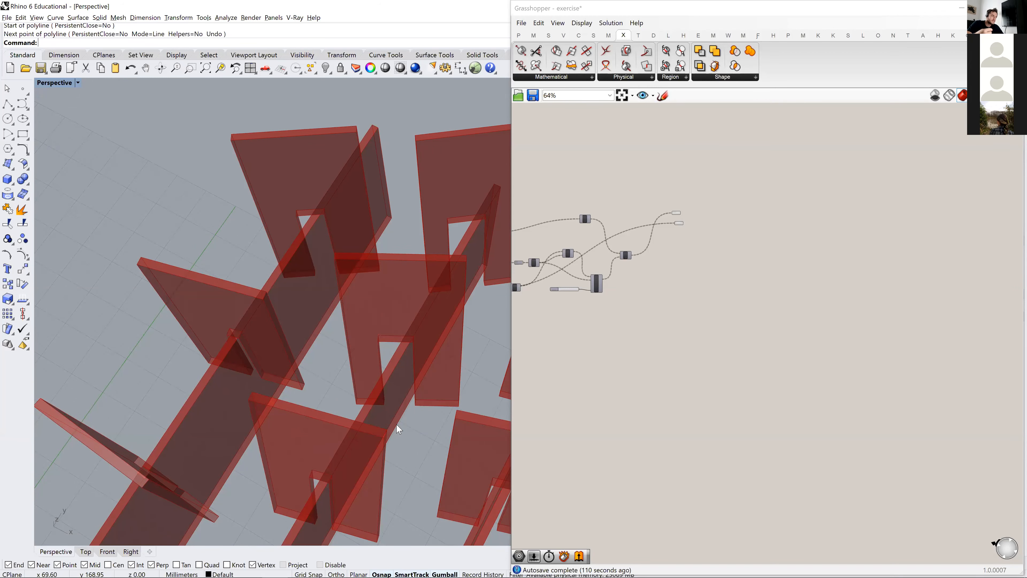
scroll(445, 406, "down", 3)
right_click_drag(391, 461, 348, 289, "shift")
scroll(427, 349, "down", 5)
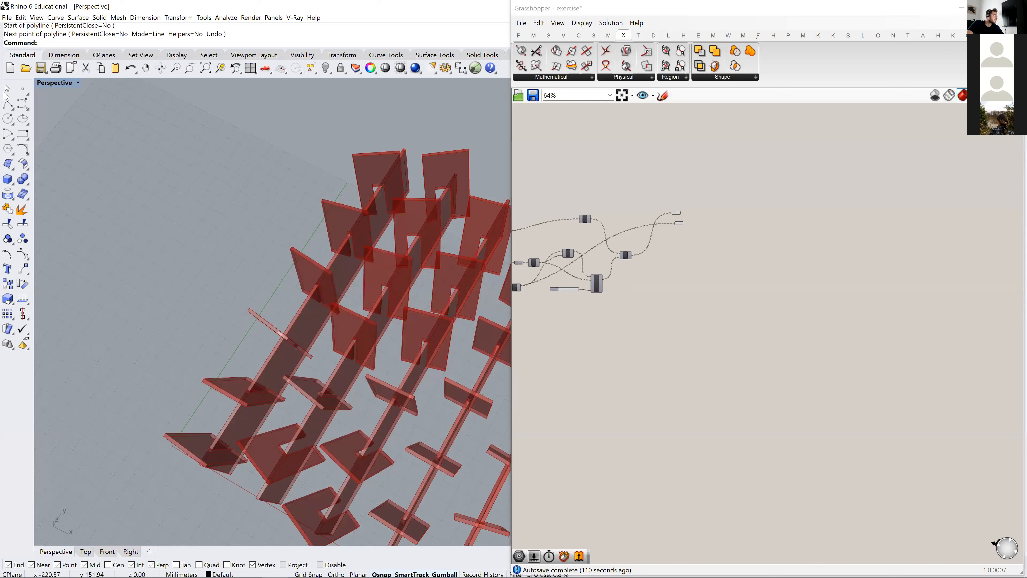
left_click(7, 104)
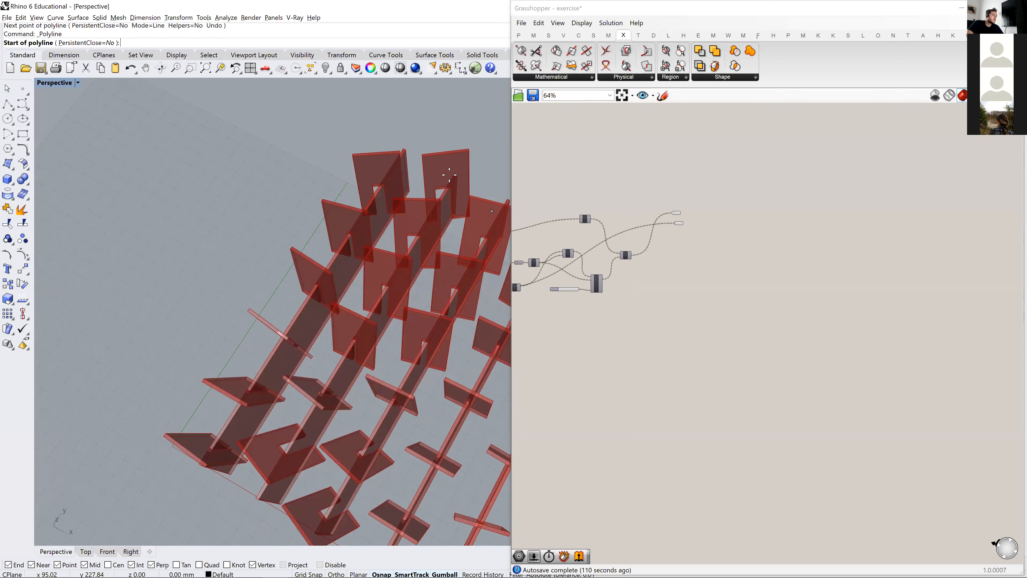
left_click(478, 183)
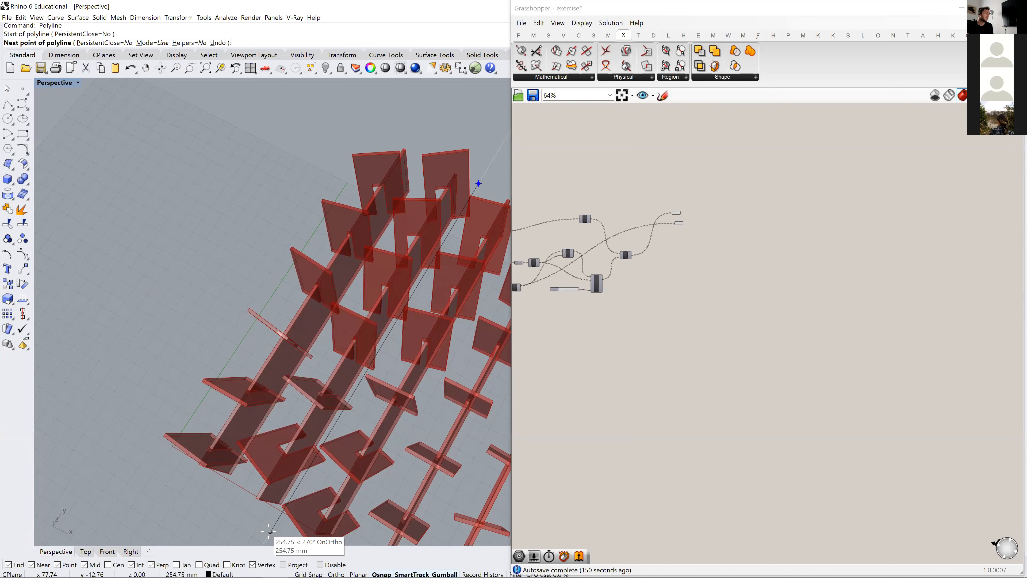
key("Escape")
- Look over the assembled panels and strips from the strip ends, from an oblique angle and close up
right_click_drag(282, 447, 217, 412, "shift")
scroll(218, 412, "up", 5)
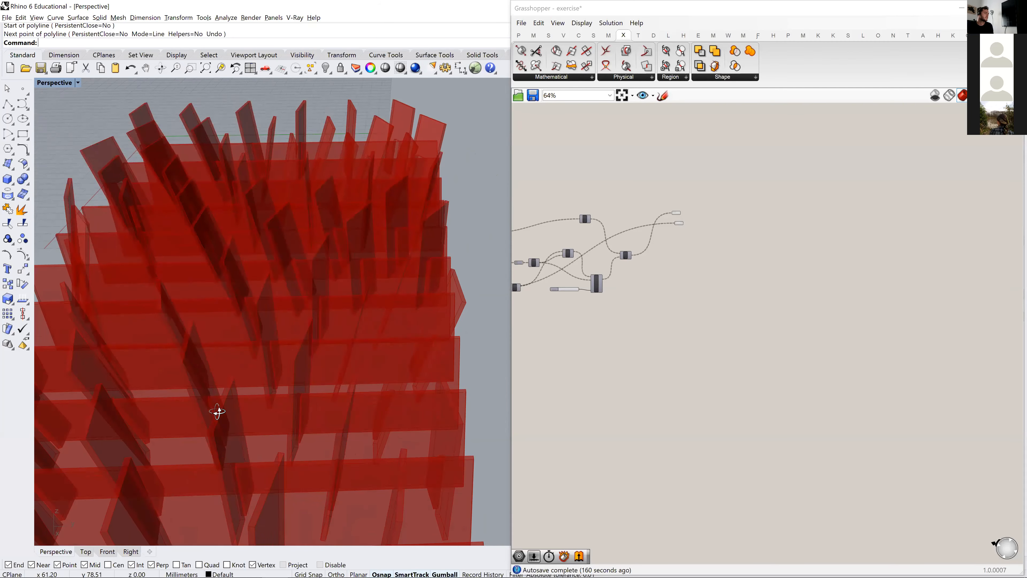
scroll(229, 395, "down", 6)
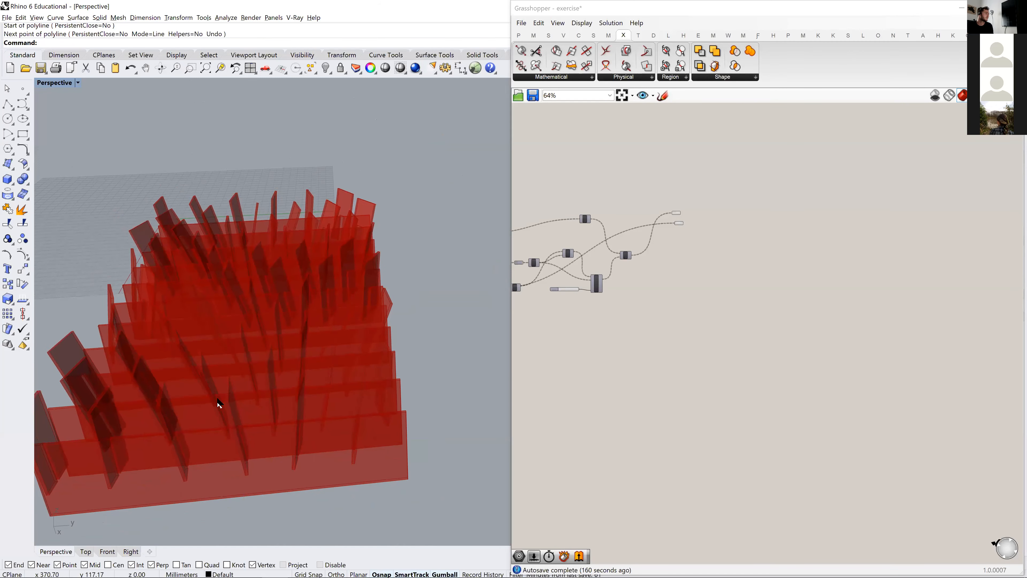
right_click_drag(225, 395, 237, 402)
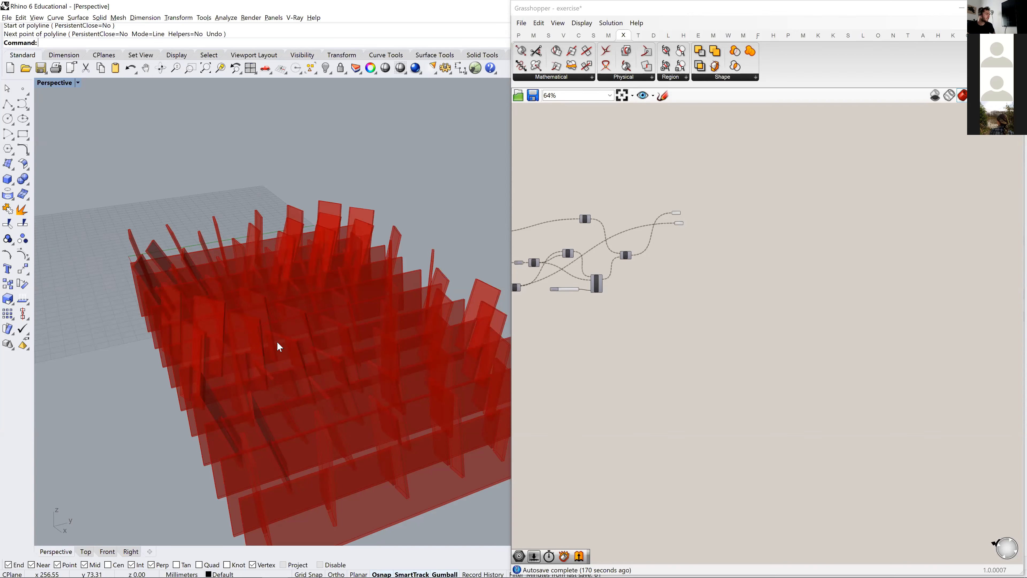
right_click_drag(268, 353, 300, 383)
scroll(319, 419, "up", 5)
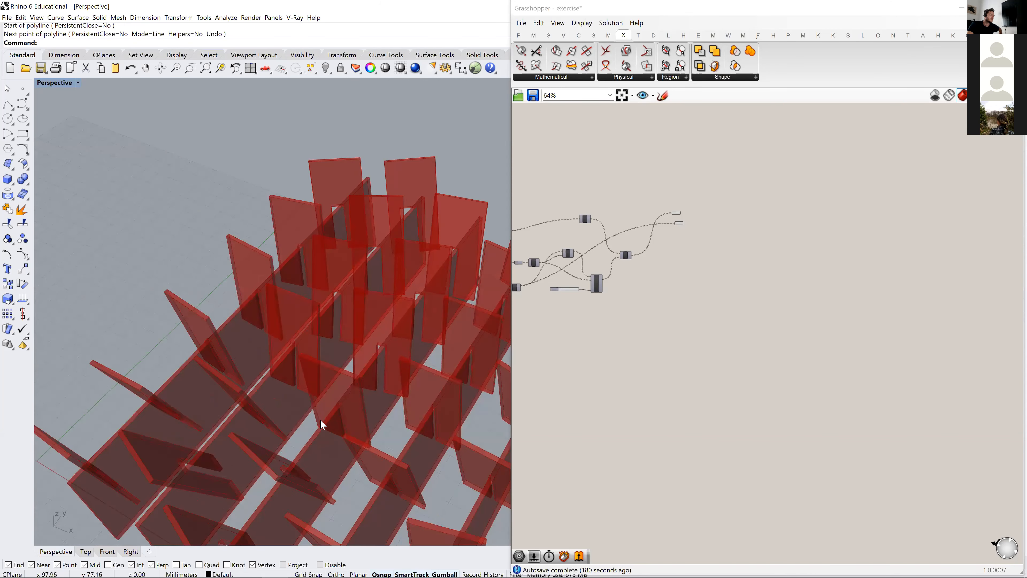
scroll(320, 419, "up", 2)
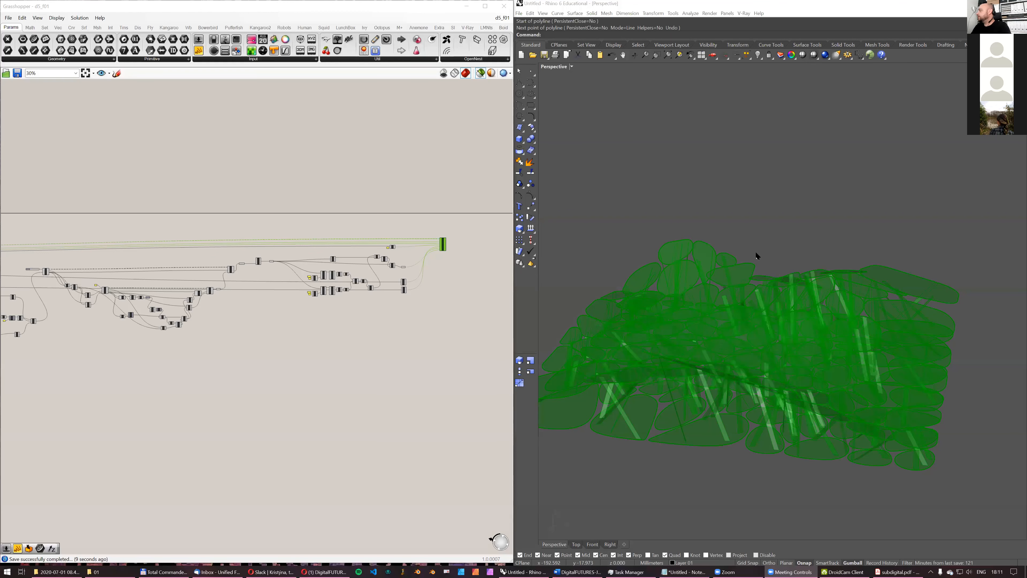
- Look through the d5_f01 Grasshopper definition from its final component back to its first components
right_click_drag(765, 273, 729, 259)
right_click_drag(184, 218, 365, 189)
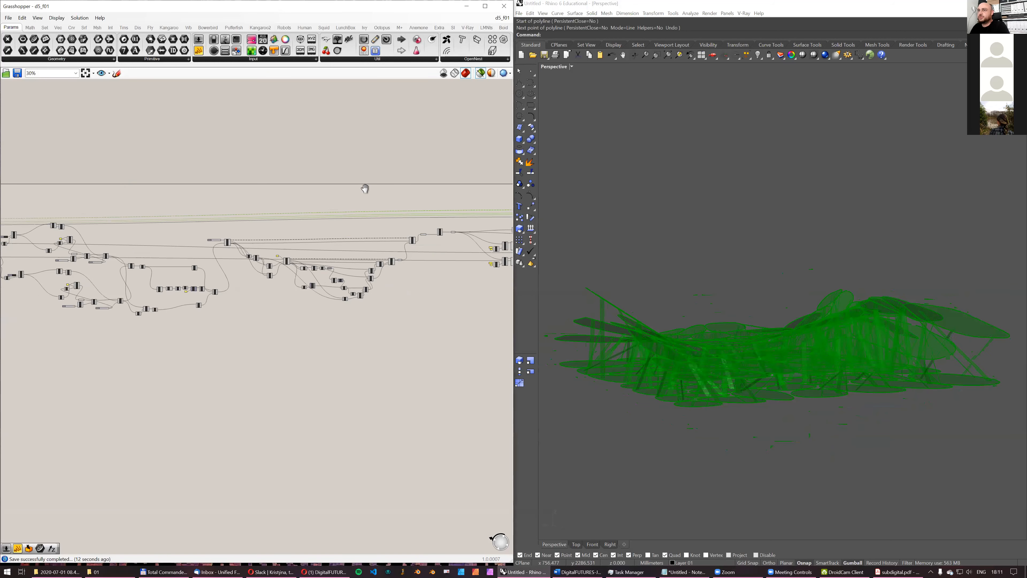
scroll(365, 189, "down", 2)
right_click_drag(54, 226, 300, 195)
scroll(300, 195, "up", 4)
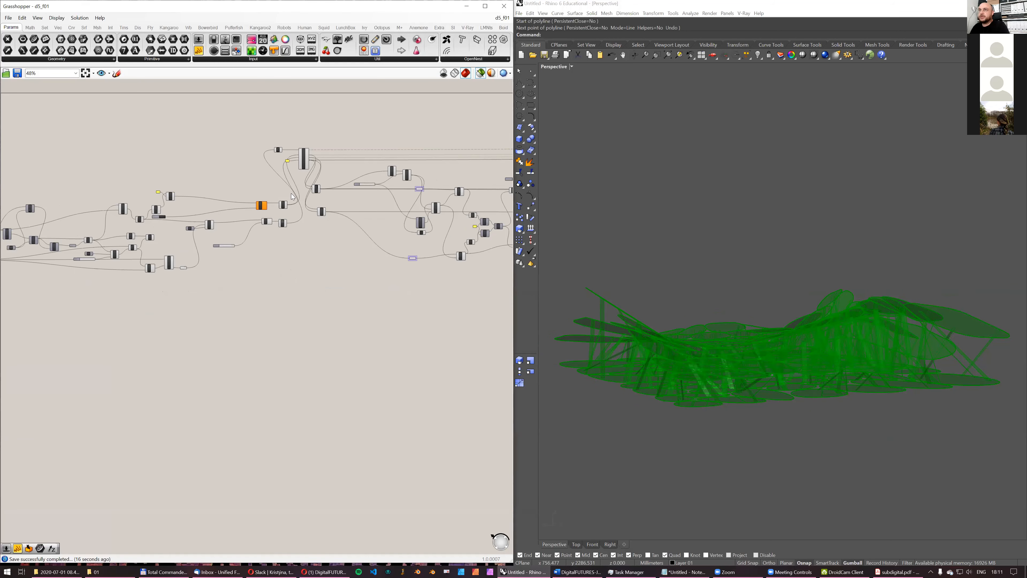
scroll(200, 190, "down", 5)
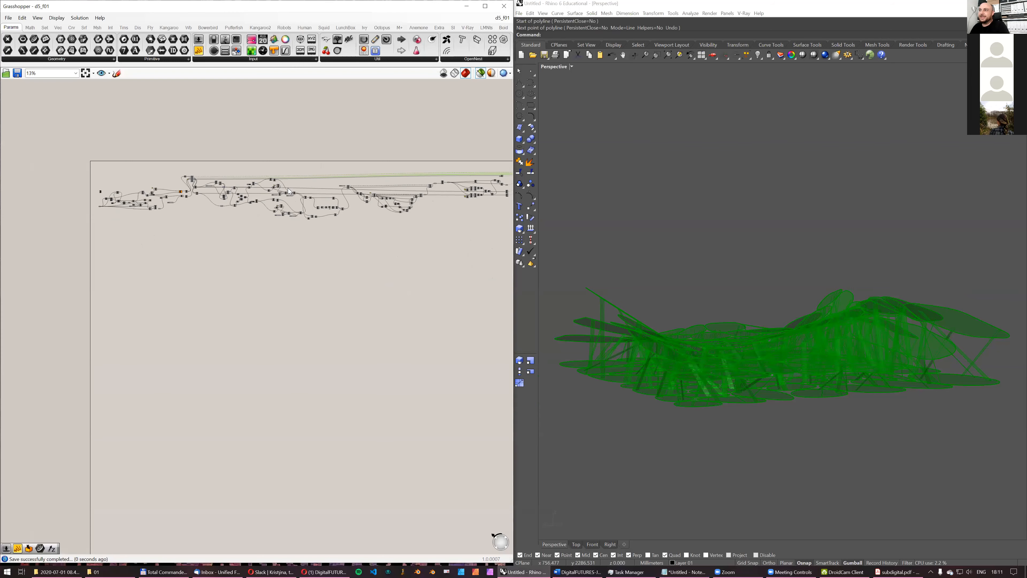
right_click_drag(141, 163, 376, 155)
scroll(376, 156, "up", 2)
scroll(188, 181, "up", 2)
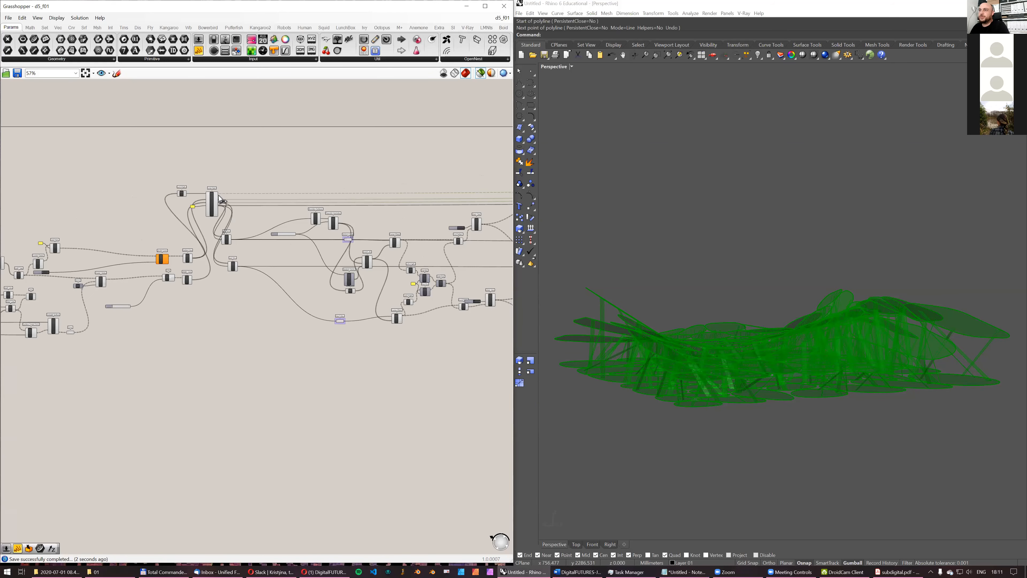
scroll(224, 203, "down", 2)
- Inspect the structure of discs and slanted struts from the side, and the number slider feeding the point population
mouse_move(695, 272)
right_mouse_down()
mouse_move(701, 280)
mouse_move(717, 267)
mouse_move(704, 258)
right_mouse_up()
scroll(712, 324, "up", 2)
right_click_drag(712, 323, 748, 292)
right_click_drag(859, 297, 773, 305)
scroll(353, 234, "up", 1)
scroll(352, 234, "up", 5)
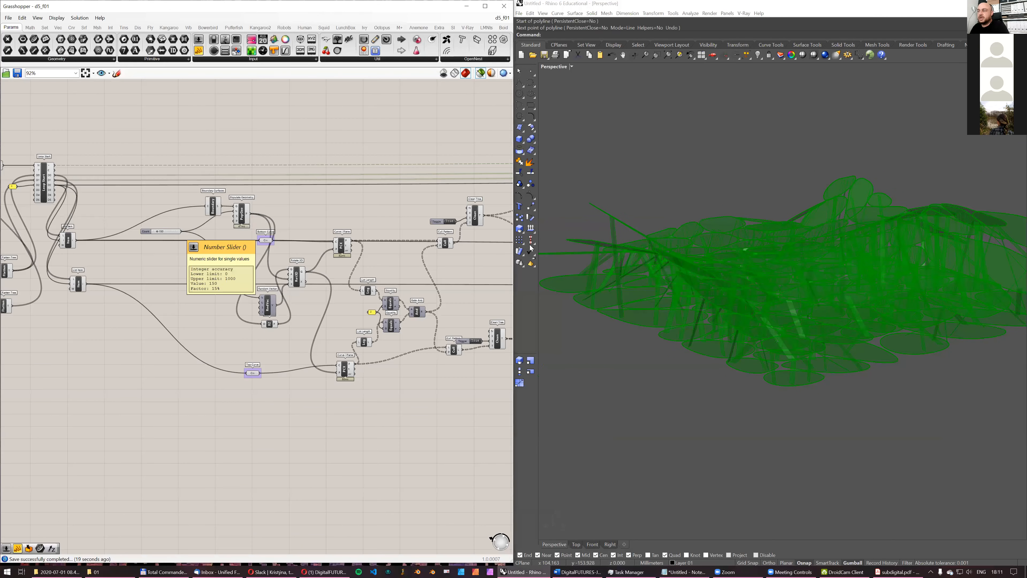
right_click_drag(880, 292, 812, 321)
scroll(736, 302, "up", 5)
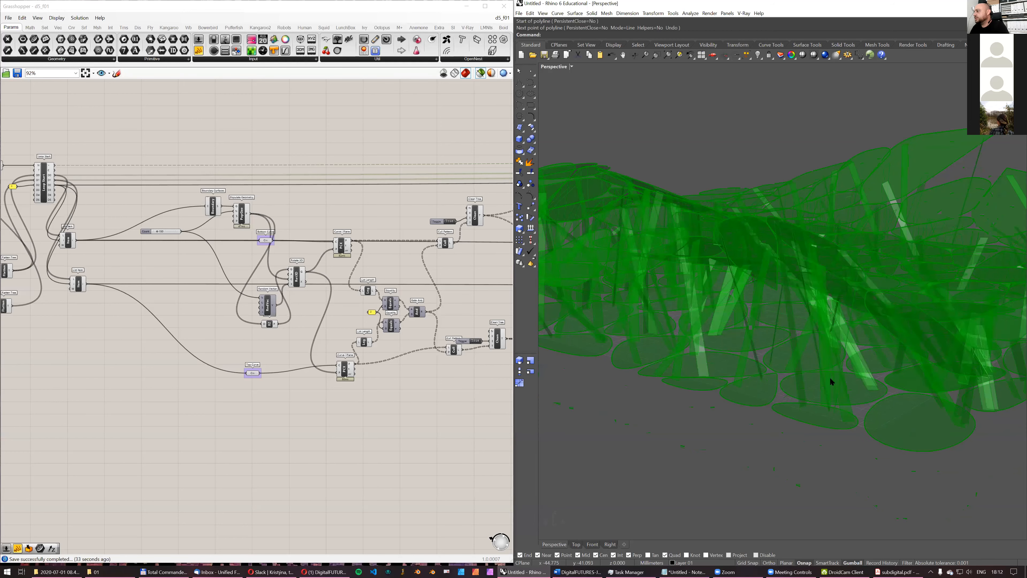
- View the disc-and-strut structure from above and examine the last part of the definition up to its final component
mouse_move(856, 382)
right_mouse_down()
mouse_move(853, 372)
mouse_move(880, 349)
mouse_move(845, 369)
right_mouse_up()
scroll(844, 370, "down", 4)
right_click_drag(838, 374, 791, 356)
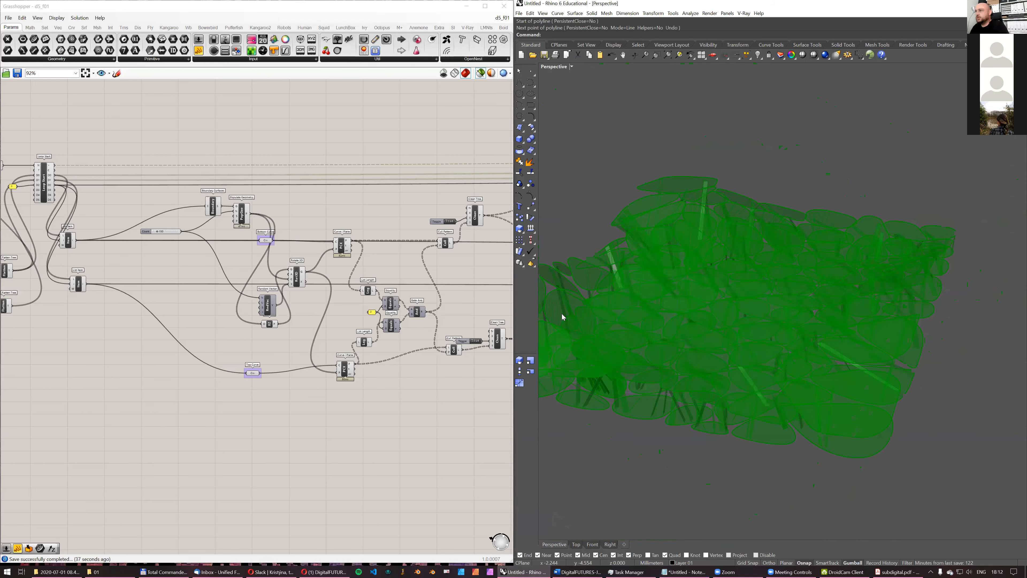
scroll(286, 276, "down", 6)
scroll(421, 289, "up", 5)
scroll(385, 290, "up", 3)
right_click_drag(717, 314, 809, 315)
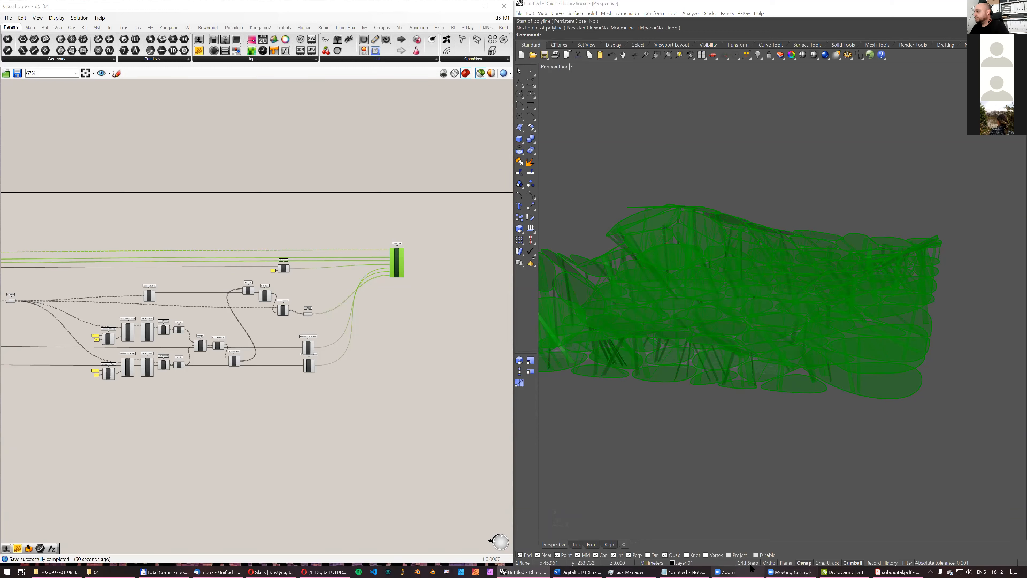
left_click(732, 568)
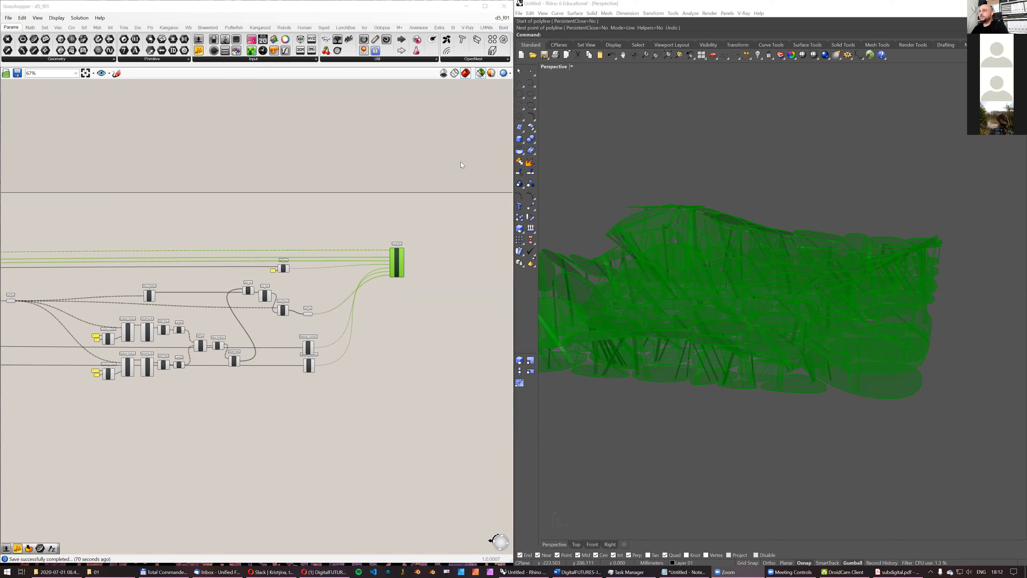
mouse_move(840, 568)
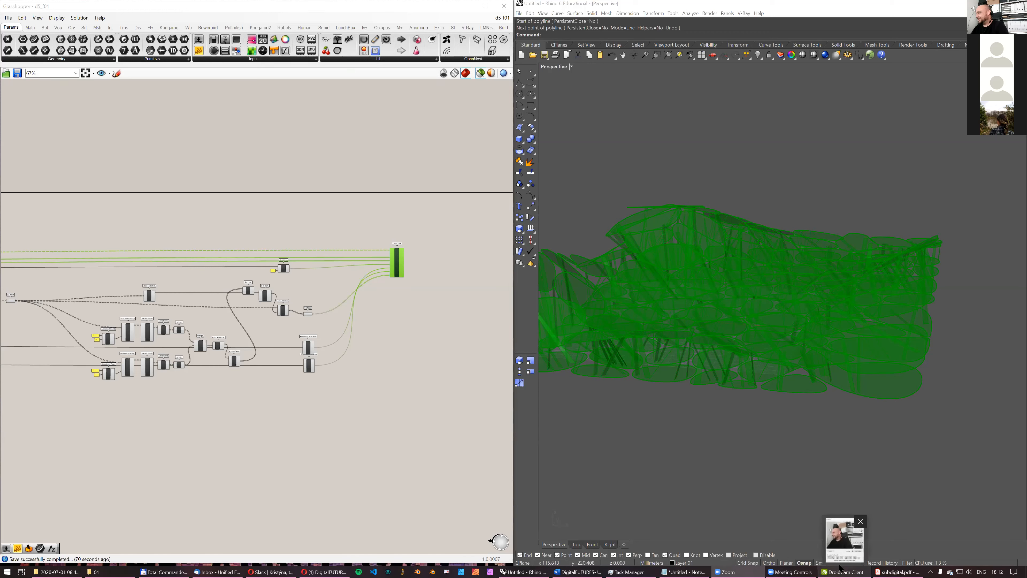